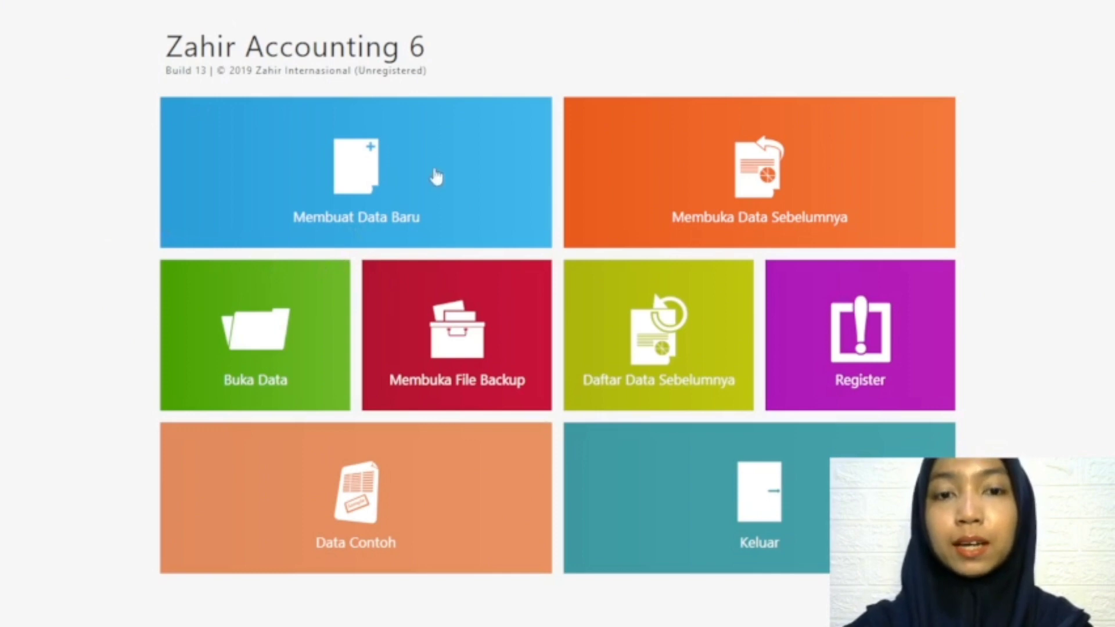
Step: Start a new company data file, name the company Kylani Store, and fill in the company address
left_click(383, 177)
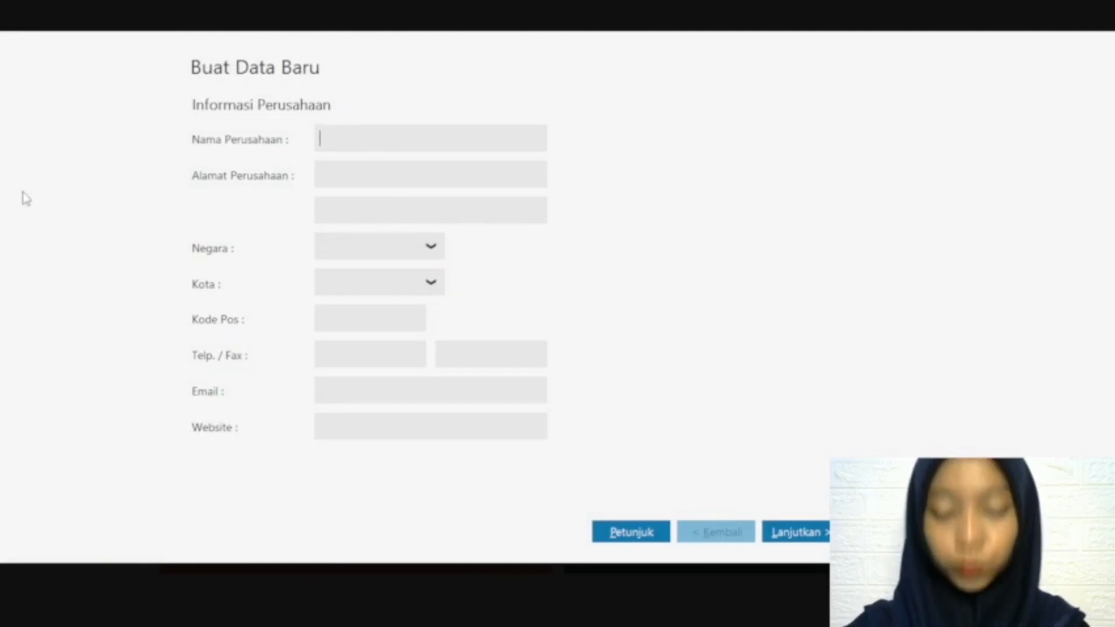
type("Kylani Store")
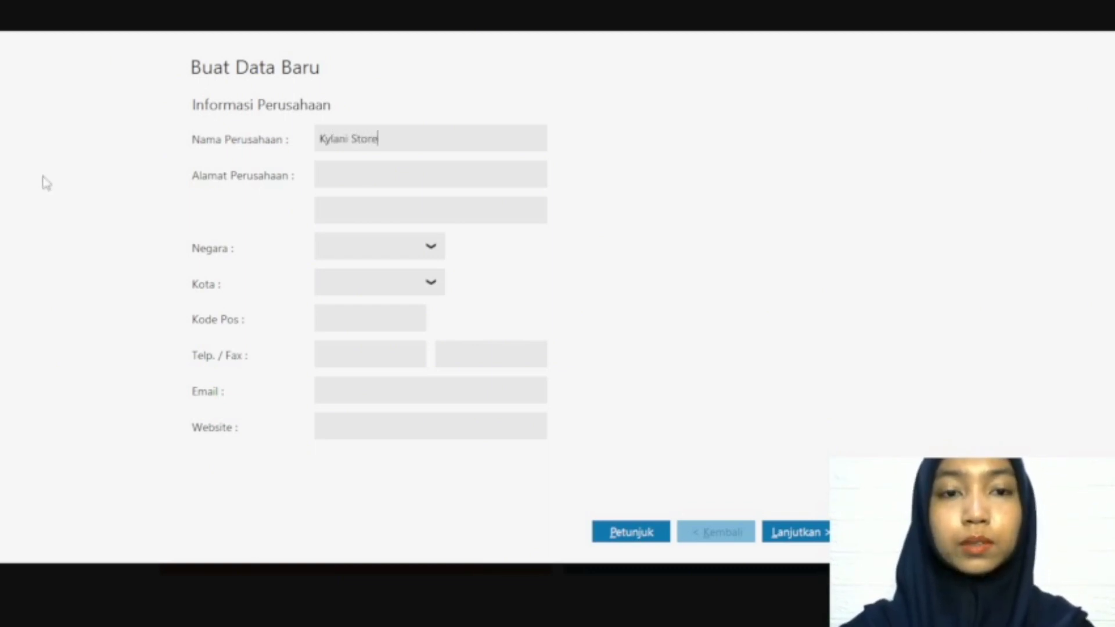
left_click(382, 176)
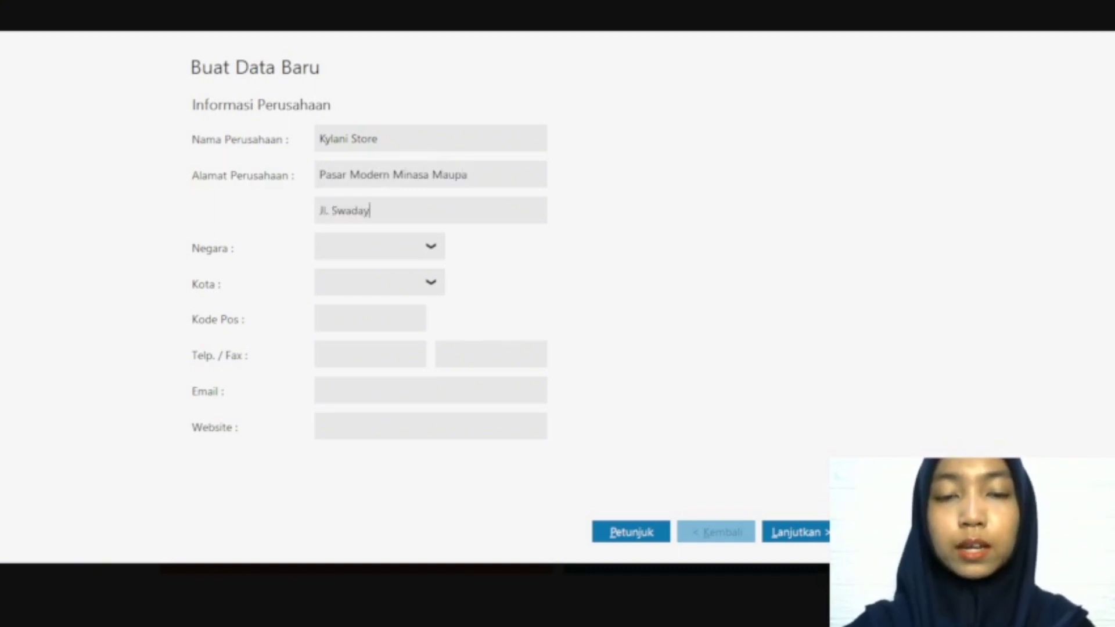
Step: Complete the company information with country Indonesia, city Makasar, the postal code, the phone number and "-" as the email
left_click(400, 250)
type("Indonesia")
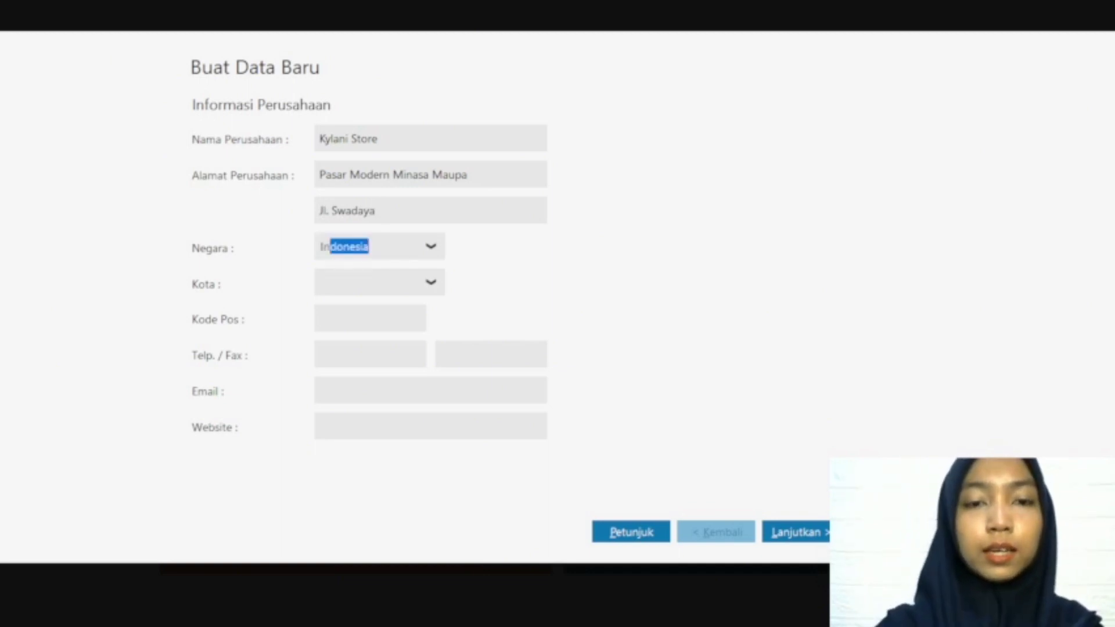
left_click(333, 284)
type("Mok")
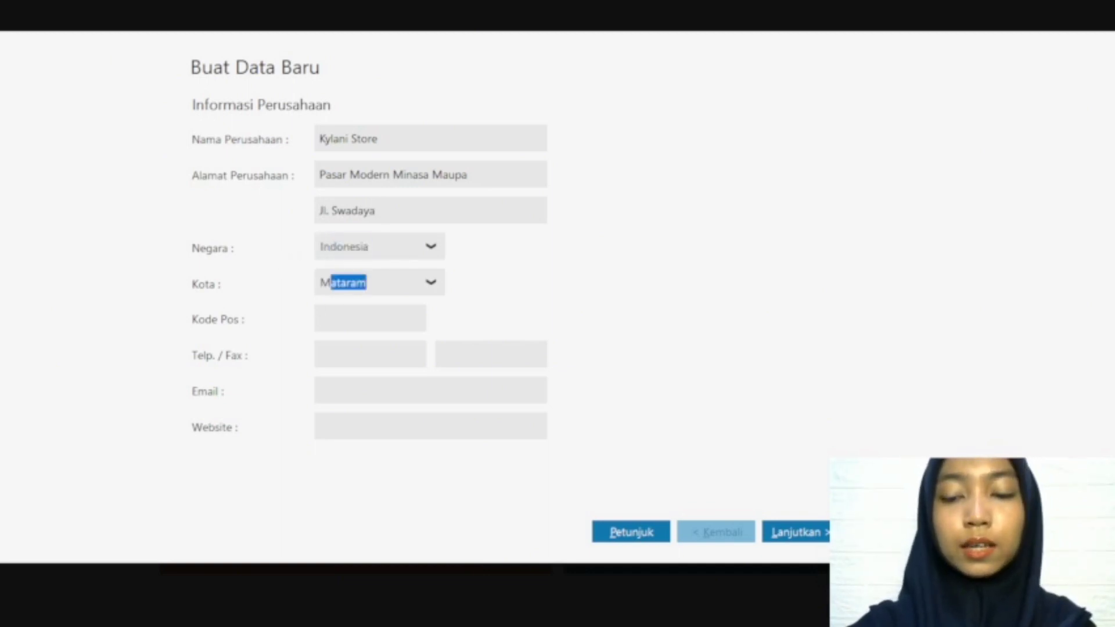
type("kas")
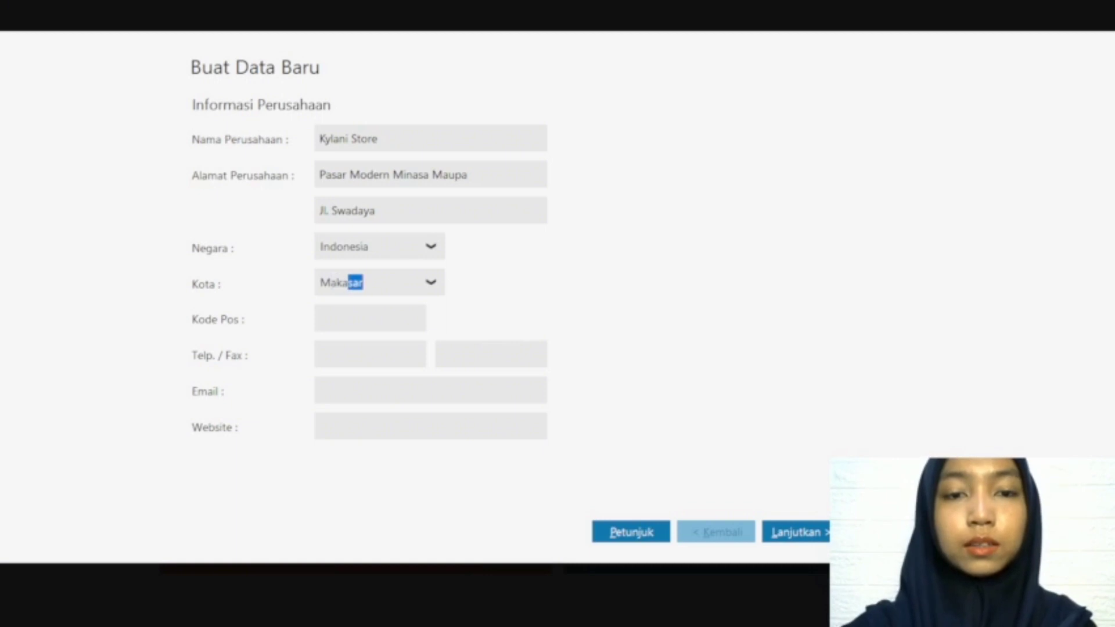
left_click(327, 323)
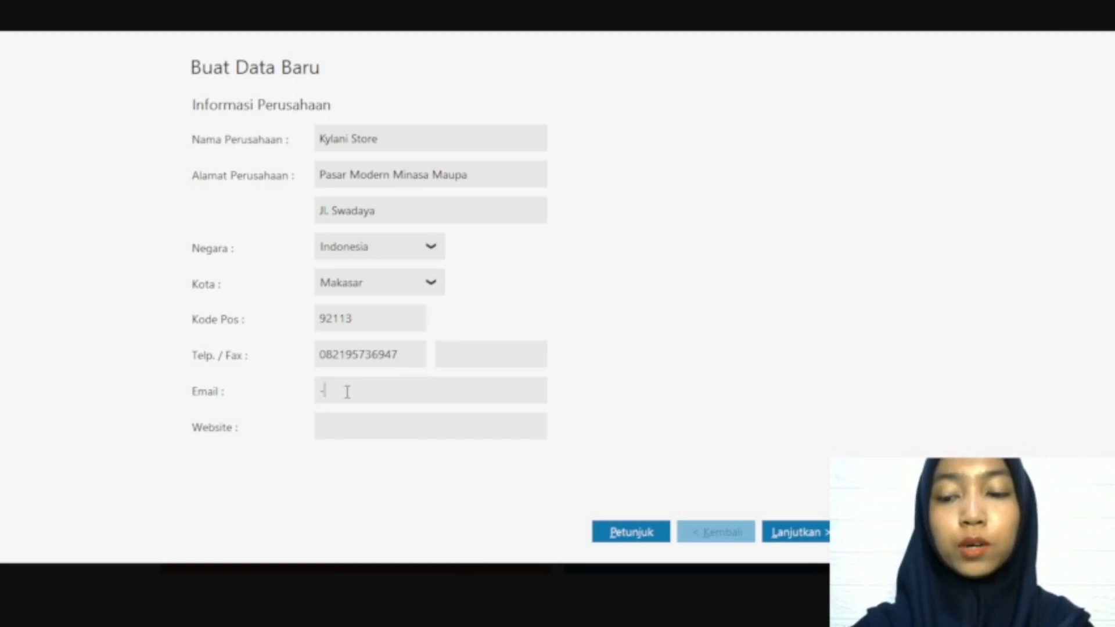
left_click(796, 532)
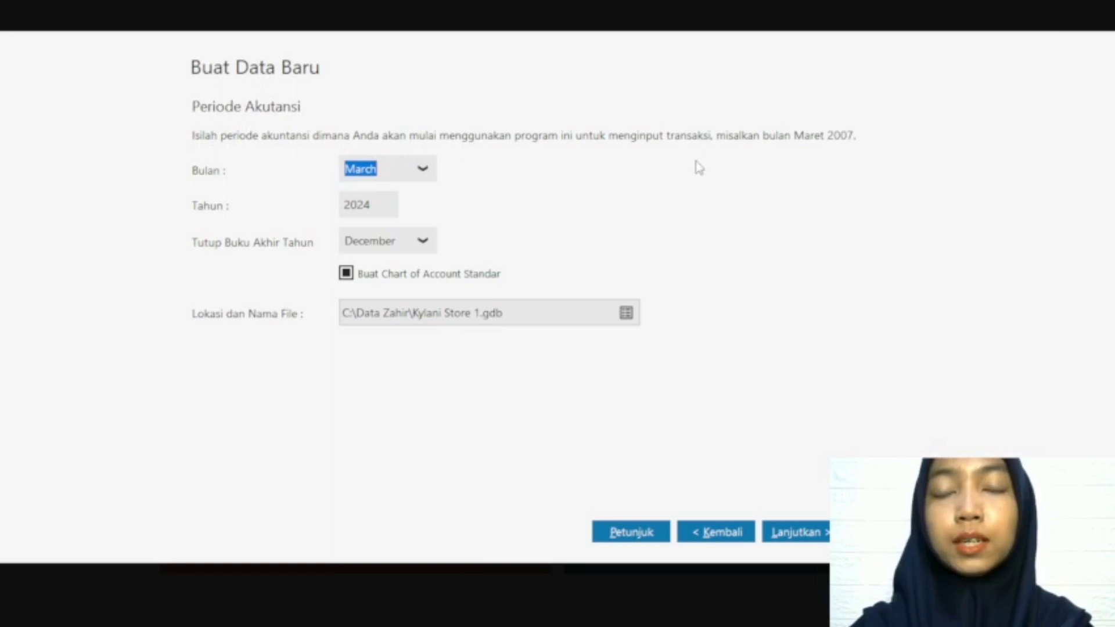
Step: Set the accounting period's month to February, keep the default department and account code format, and process the new company data
left_click(424, 171)
scroll(391, 232, "up", 2)
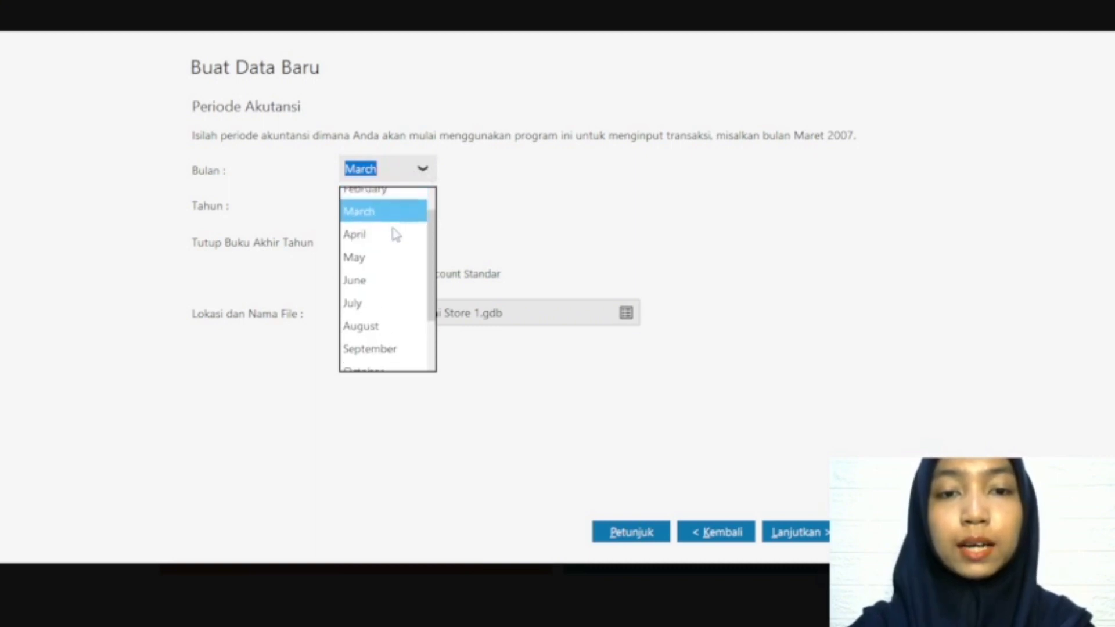
left_click(391, 228)
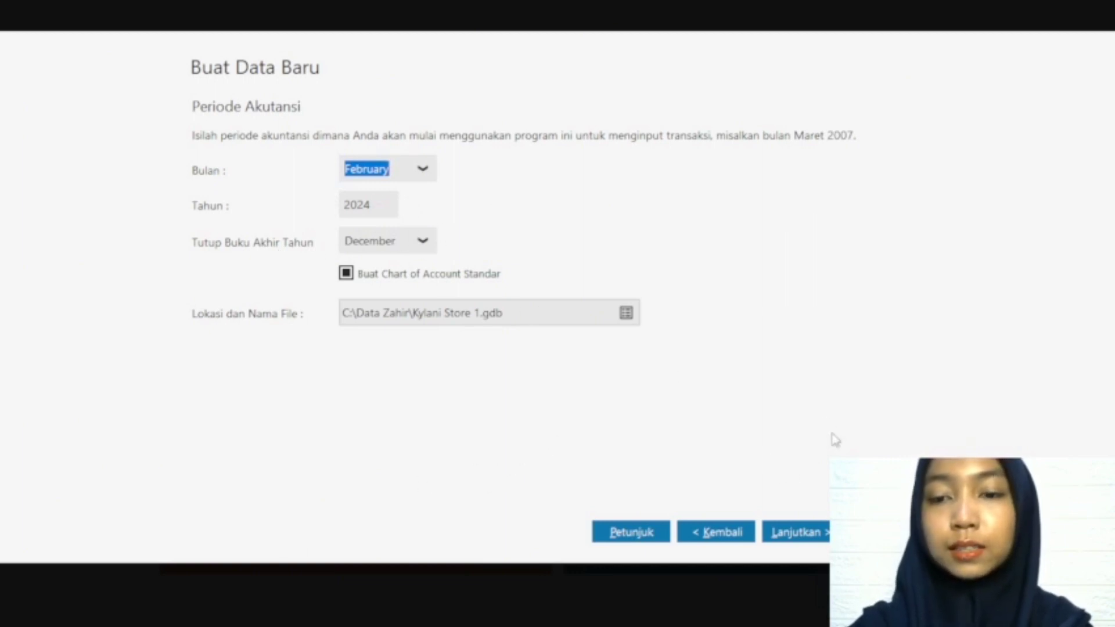
left_click(822, 540)
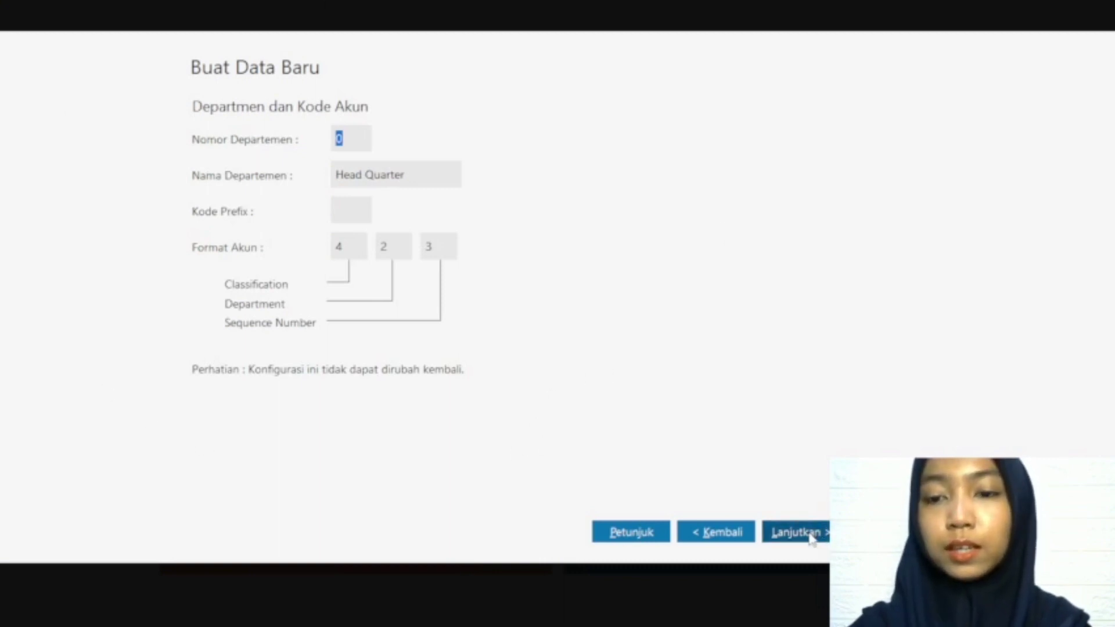
left_click(811, 538)
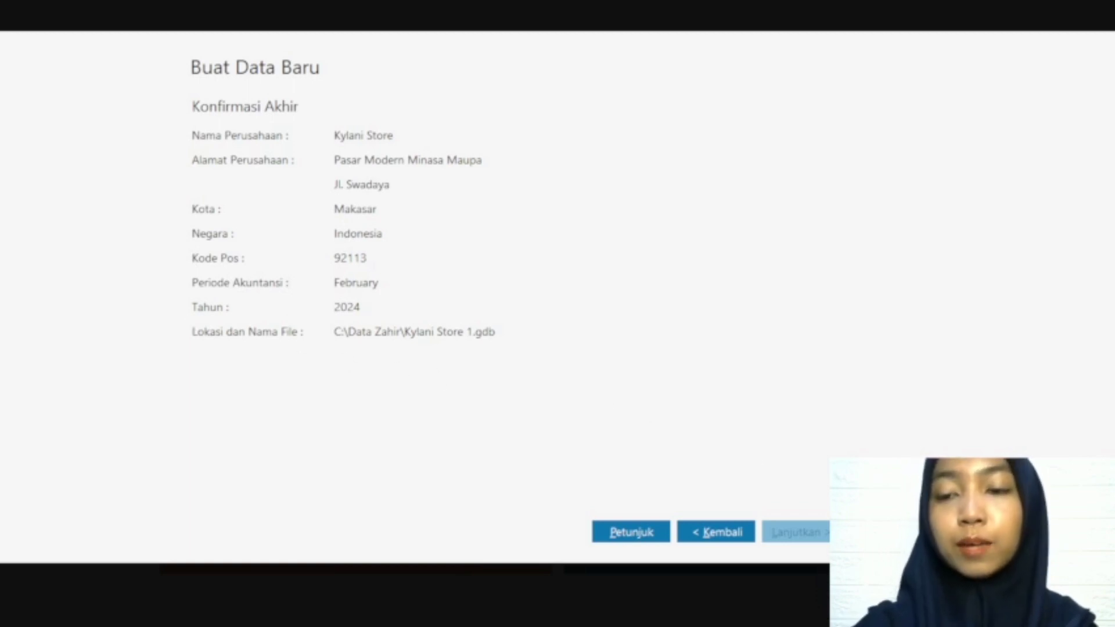
left_click(885, 532)
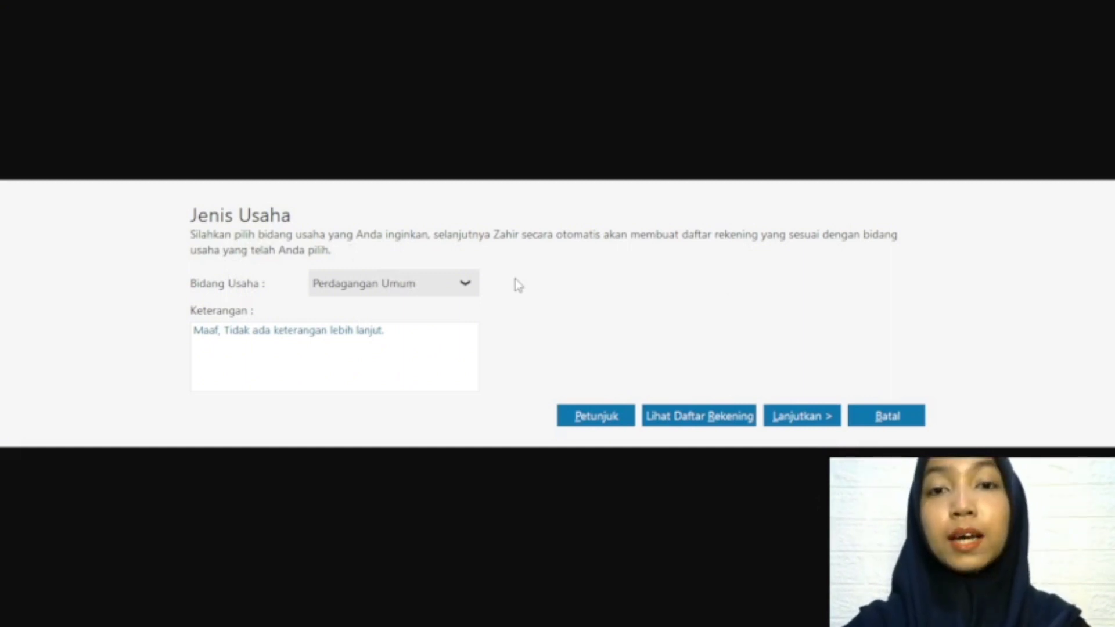
Step: Choose Perdagangan Umum as the company's line of business and confirm creating its account list
left_click(425, 288)
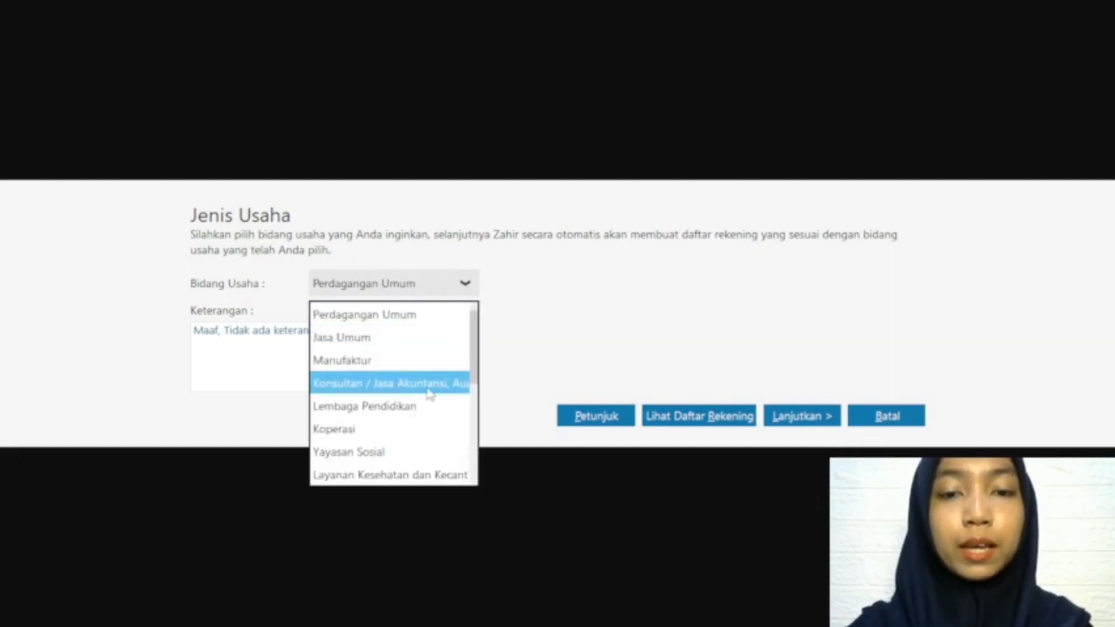
mouse_move(473, 366)
left_mouse_down()
mouse_move(472, 463)
mouse_move(472, 357)
left_mouse_up()
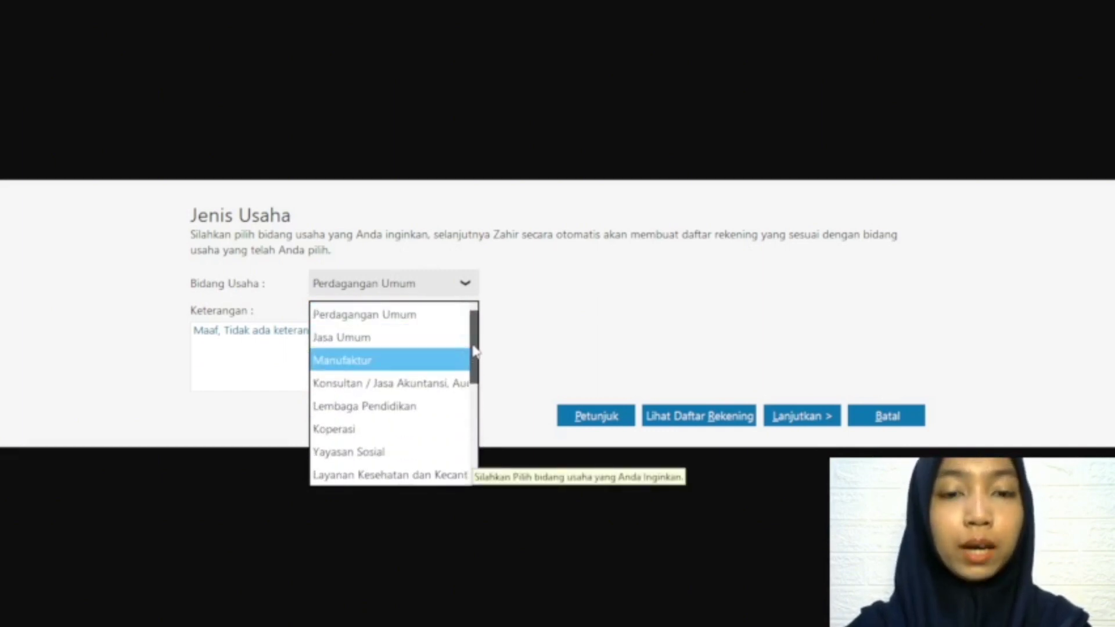
left_click(413, 312)
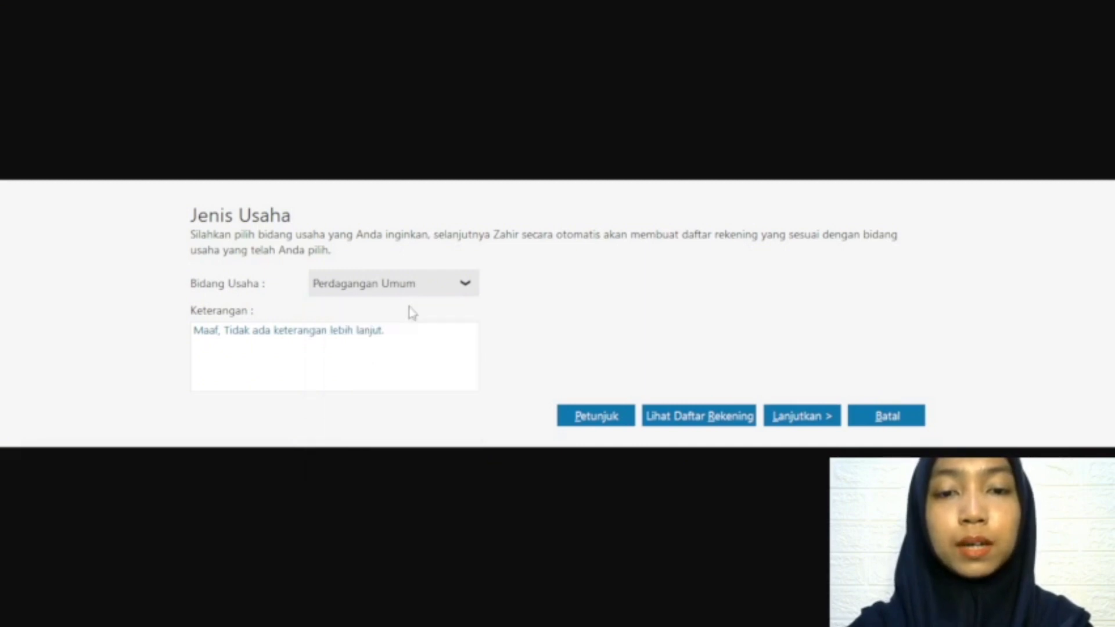
left_click(811, 418)
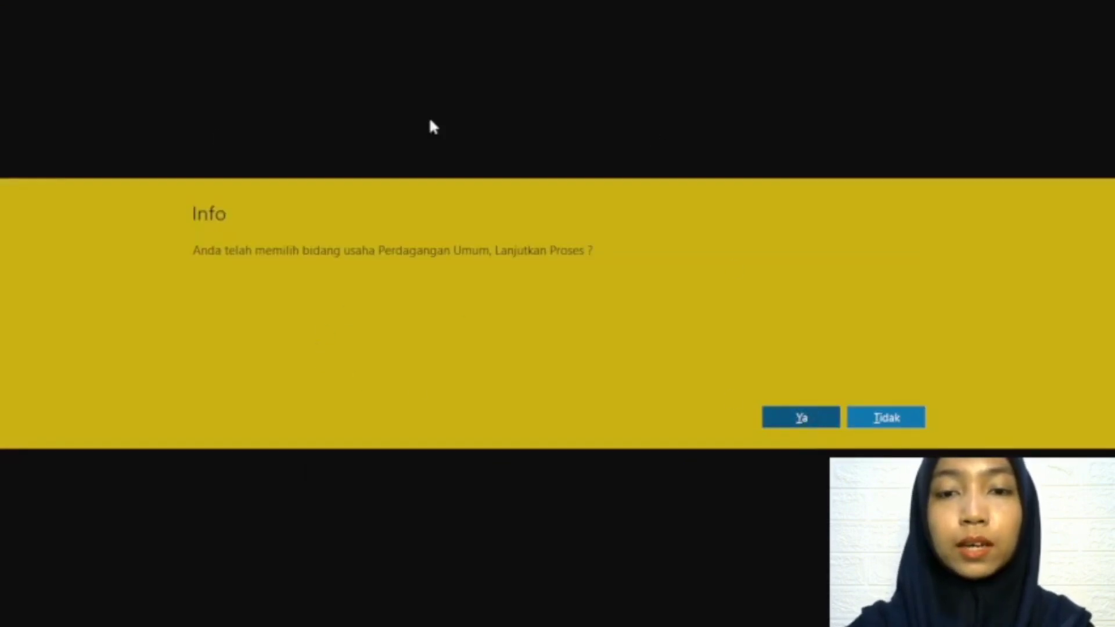
left_click(779, 420)
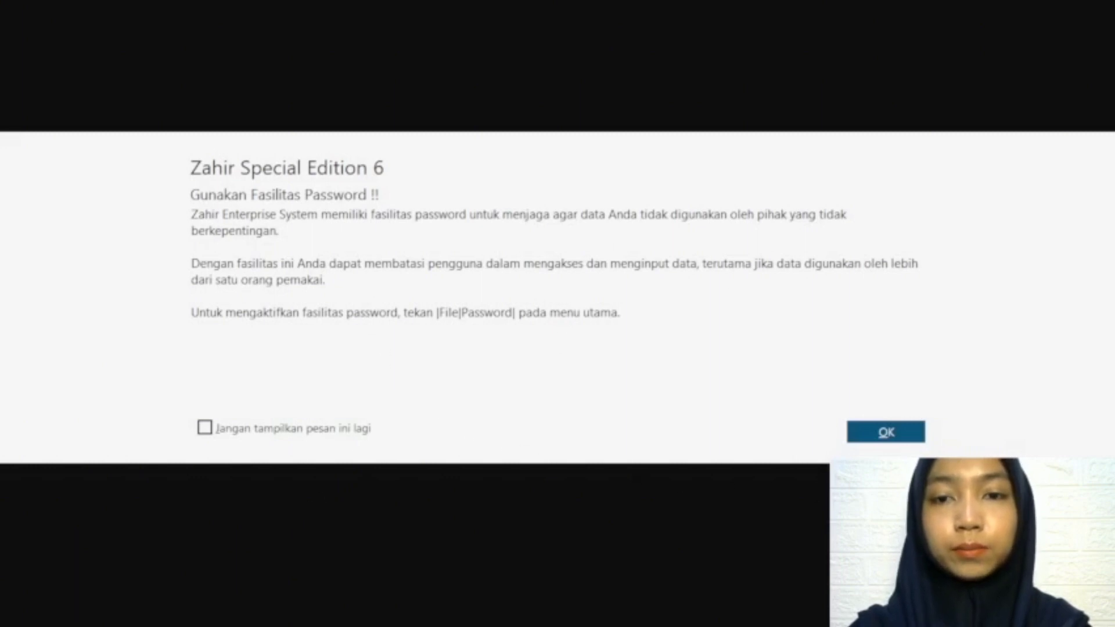
Step: Dismiss the password notice and finish the currency setup with IDR as functional currency and USD as foreign currency
left_click(899, 433)
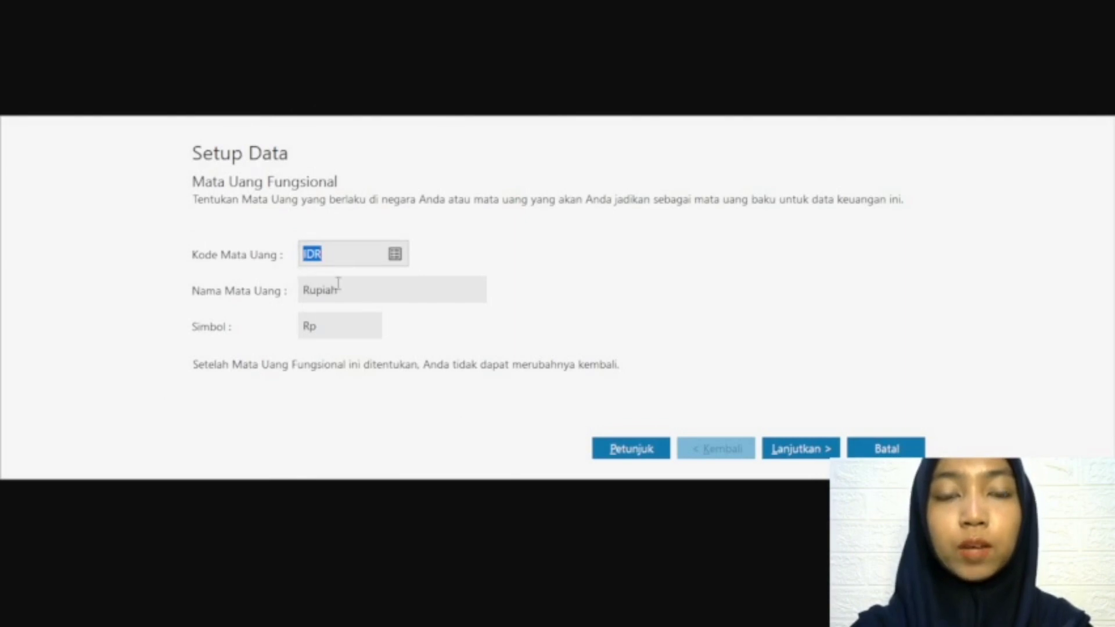
left_click(813, 455)
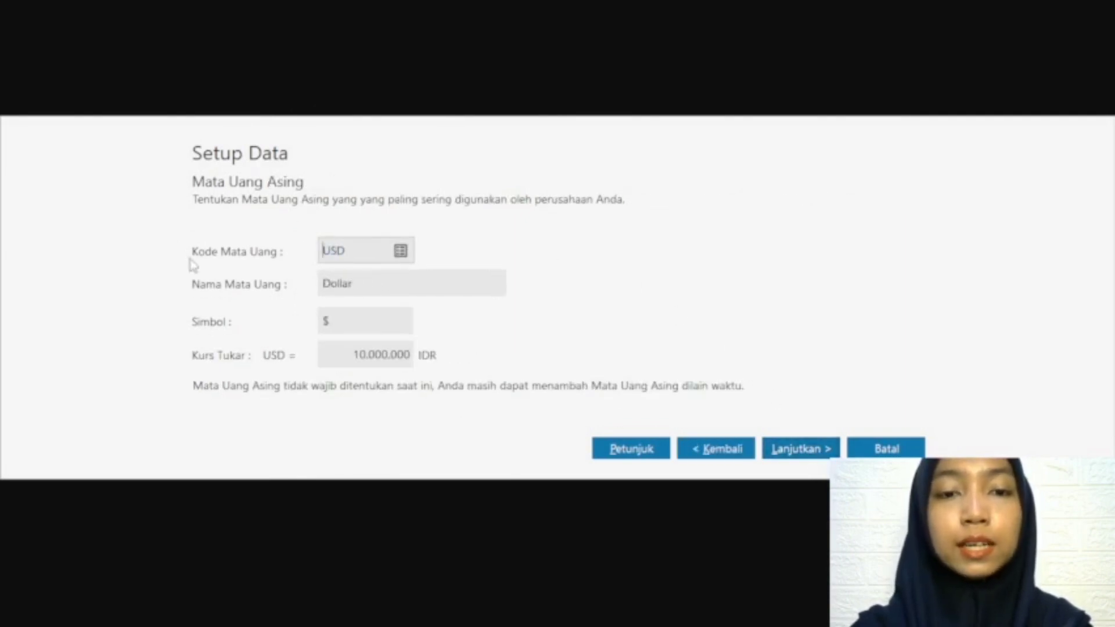
left_click(819, 456)
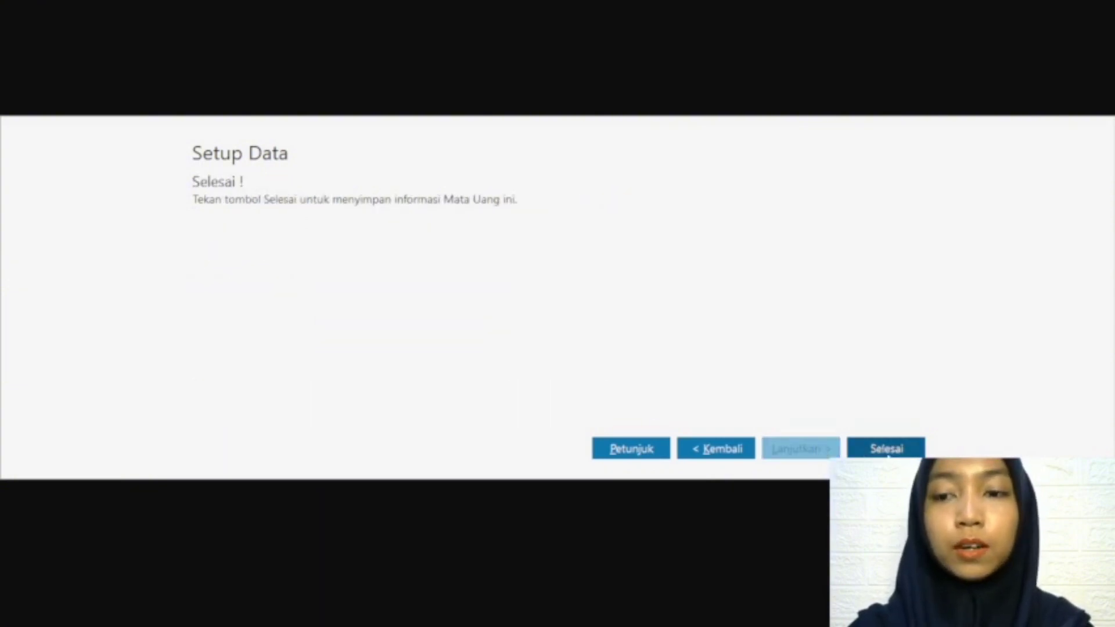
left_click(894, 450)
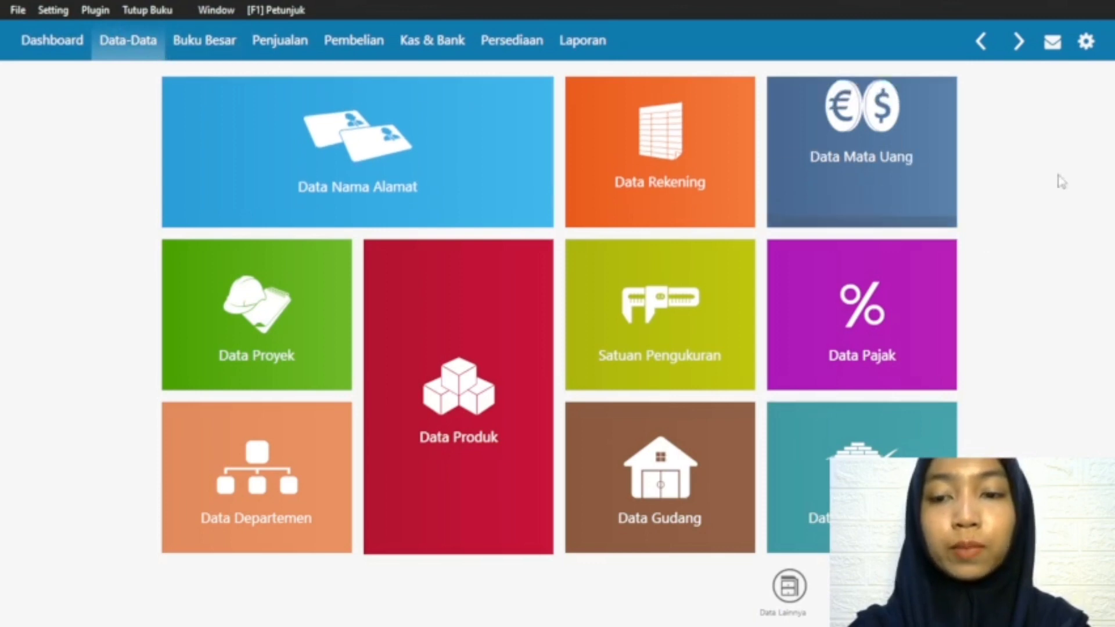
Step: Look through the Buku Besar, Penjualan, Pembelian, Kas & Bank, Persediaan and Laporan modules
left_click(786, 586)
left_click(152, 41)
left_click(192, 47)
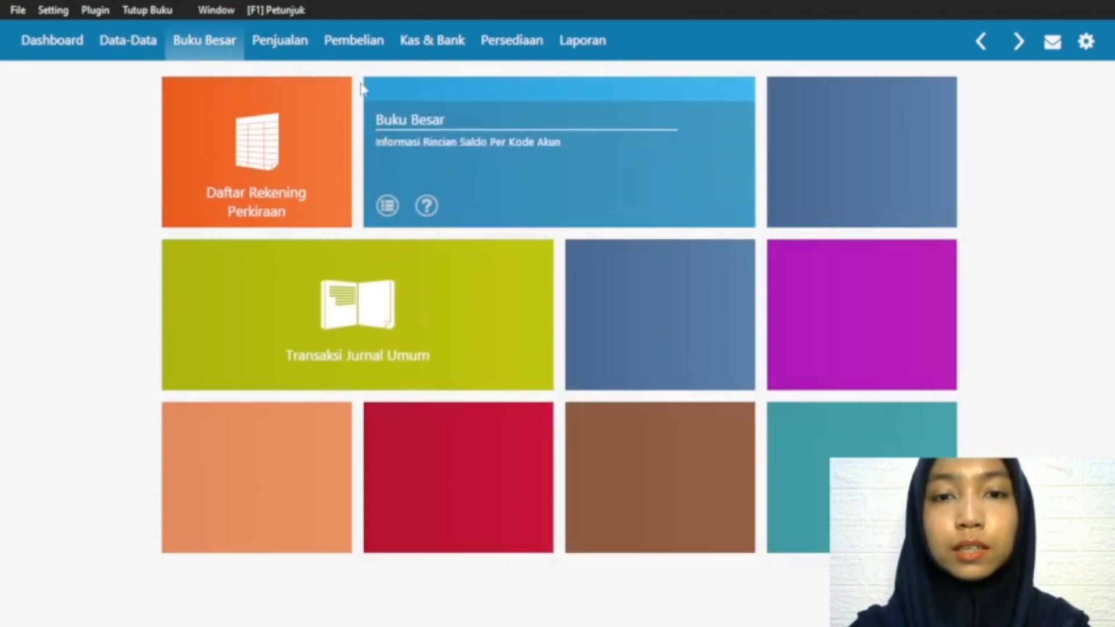
left_click(299, 44)
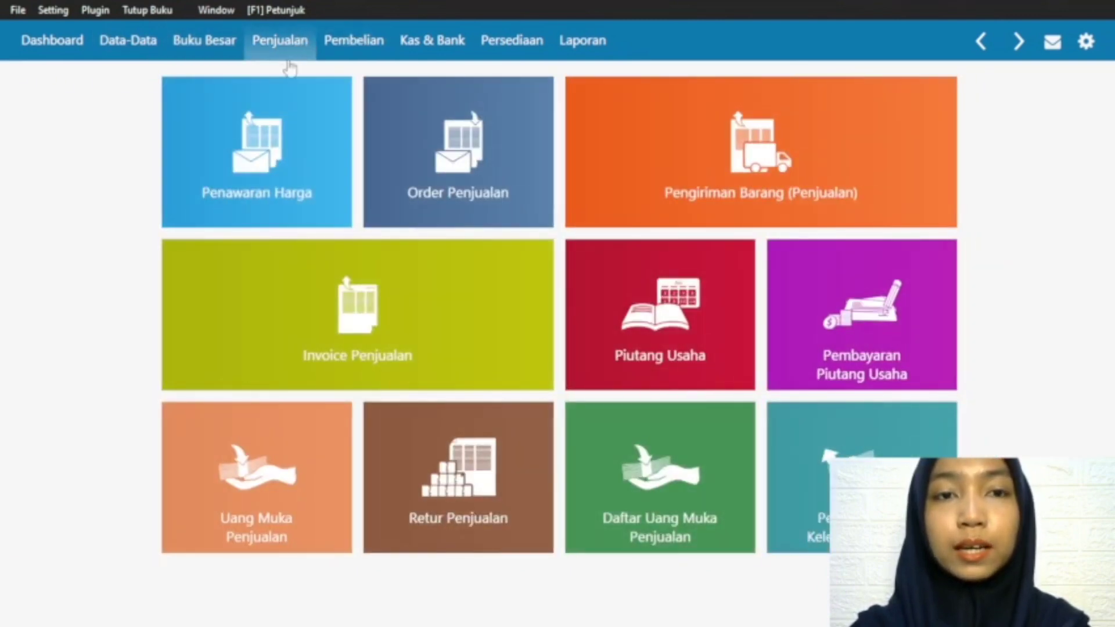
left_click(337, 47)
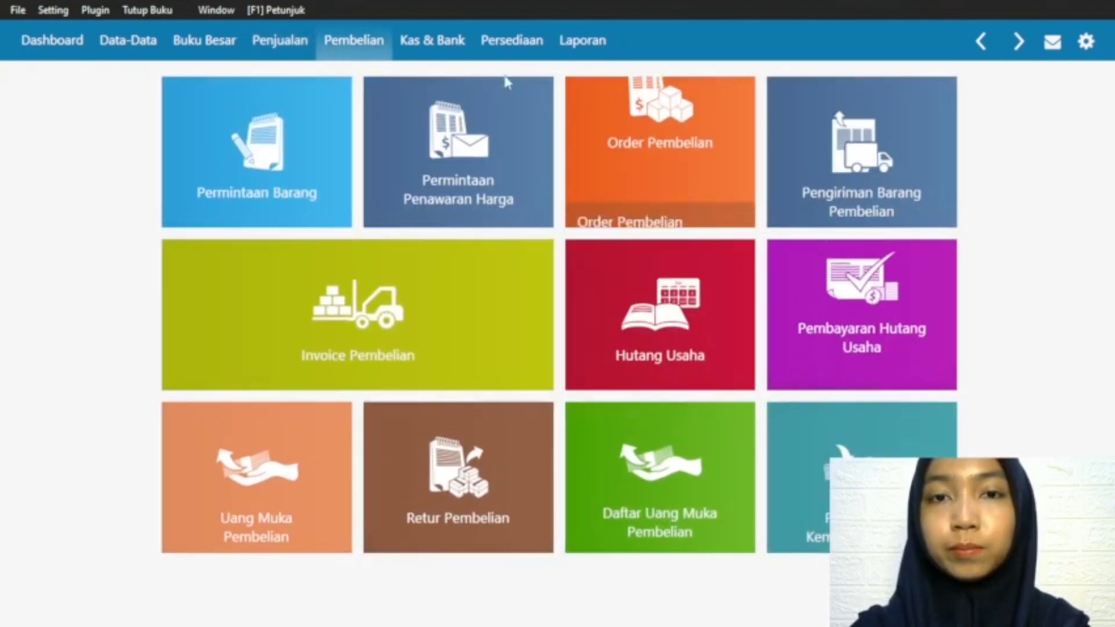
left_click(435, 45)
left_click(521, 51)
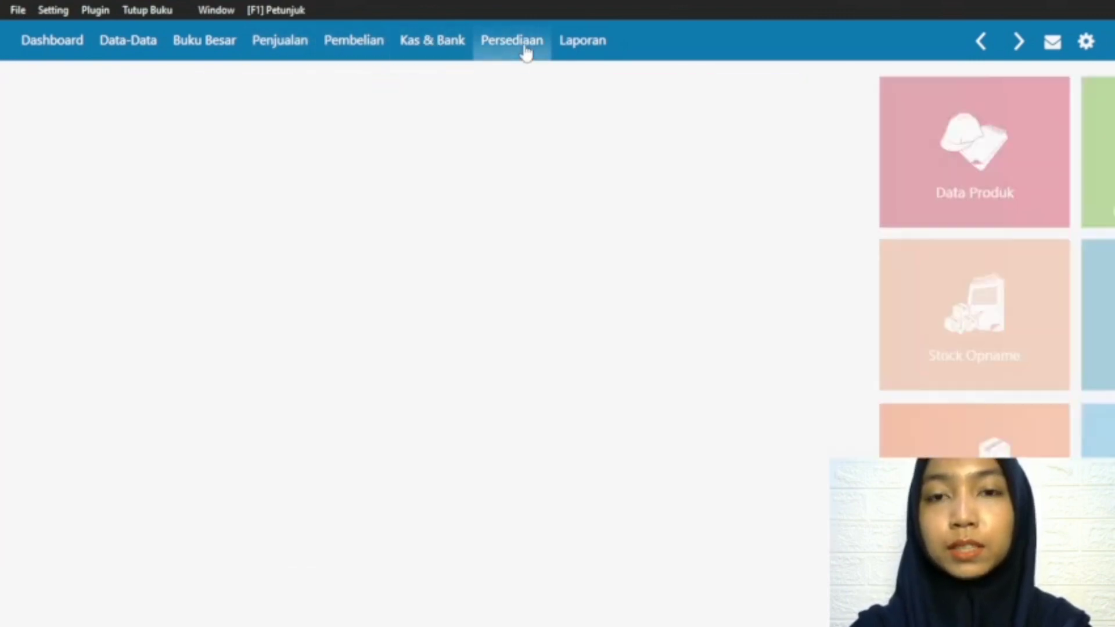
left_click(598, 40)
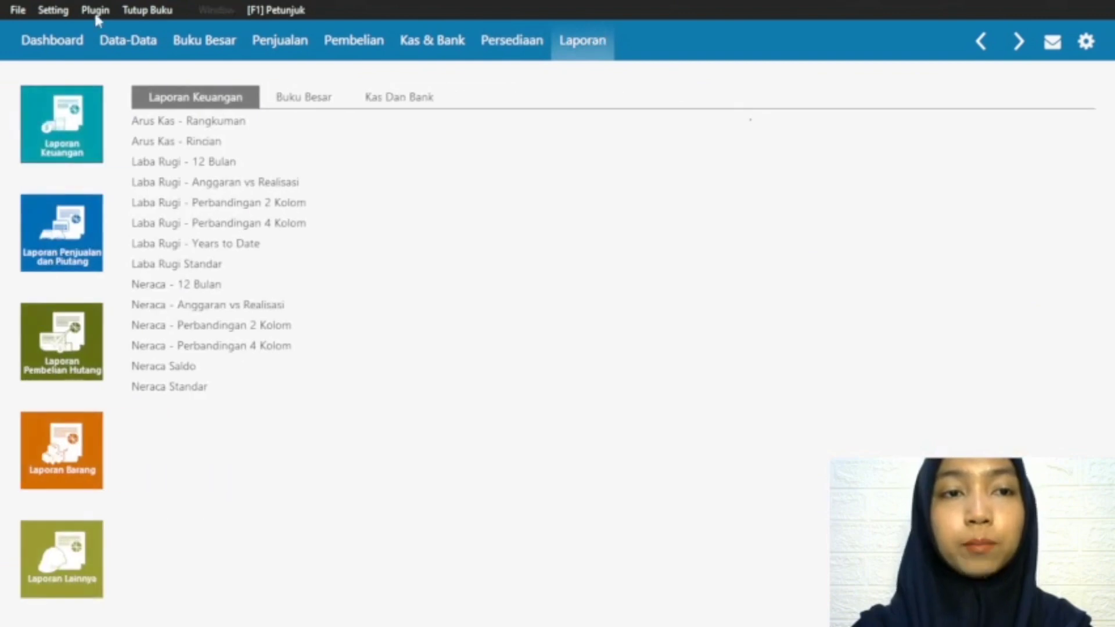
Step: Add a new customer record named Pelanggan to Data Nama Alamat and save it without the NPWP/NIK details
left_click(114, 42)
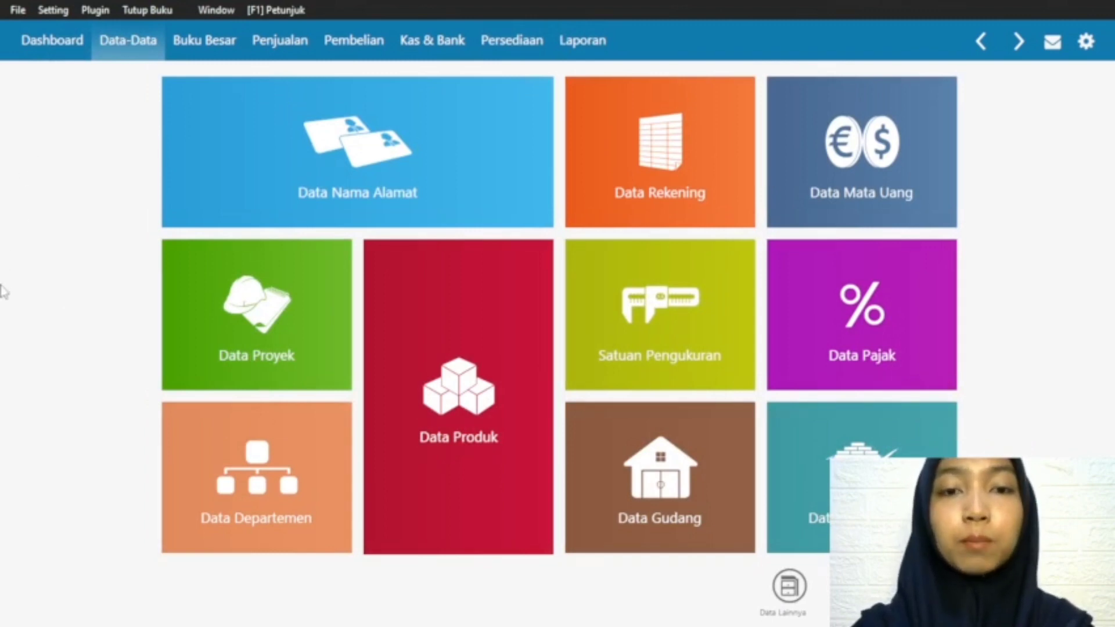
mouse_move(234, 126)
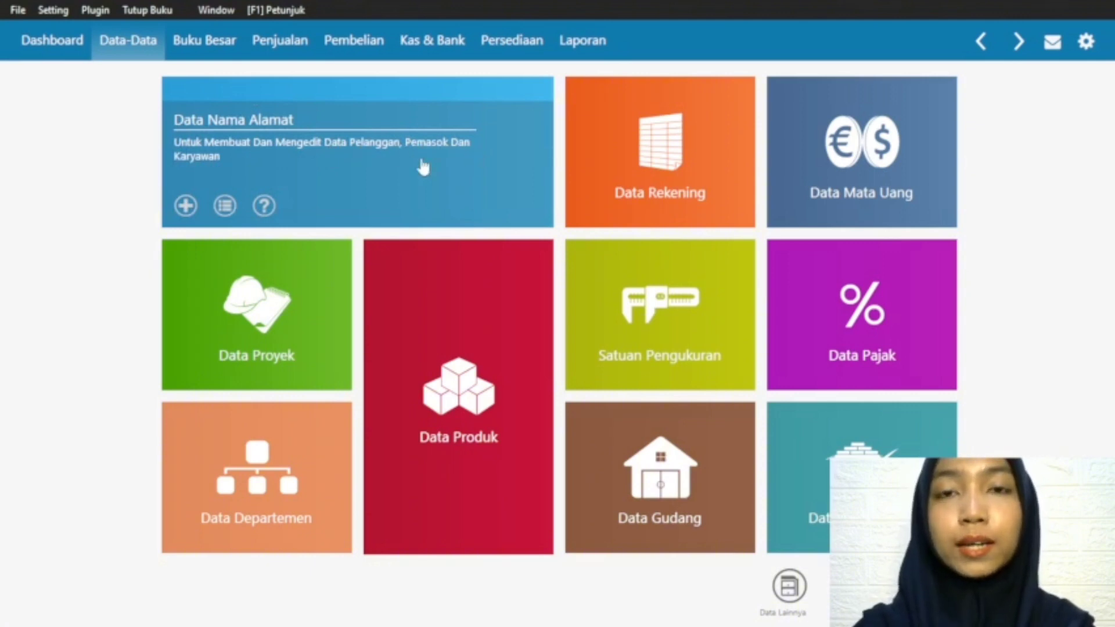
left_click(187, 212)
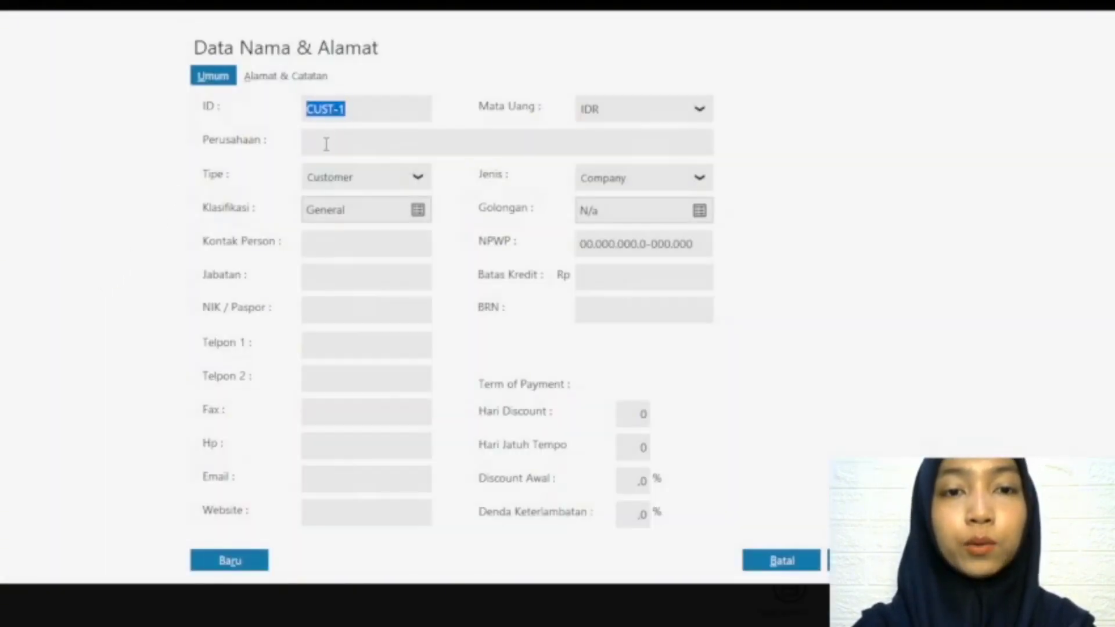
left_click(327, 144)
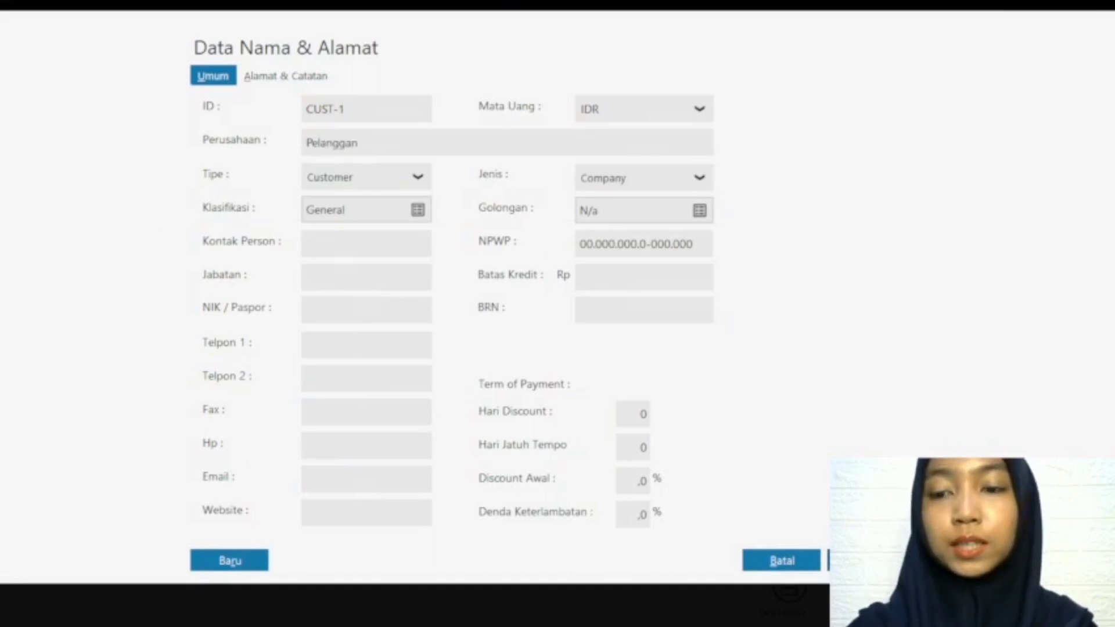
left_click(866, 560)
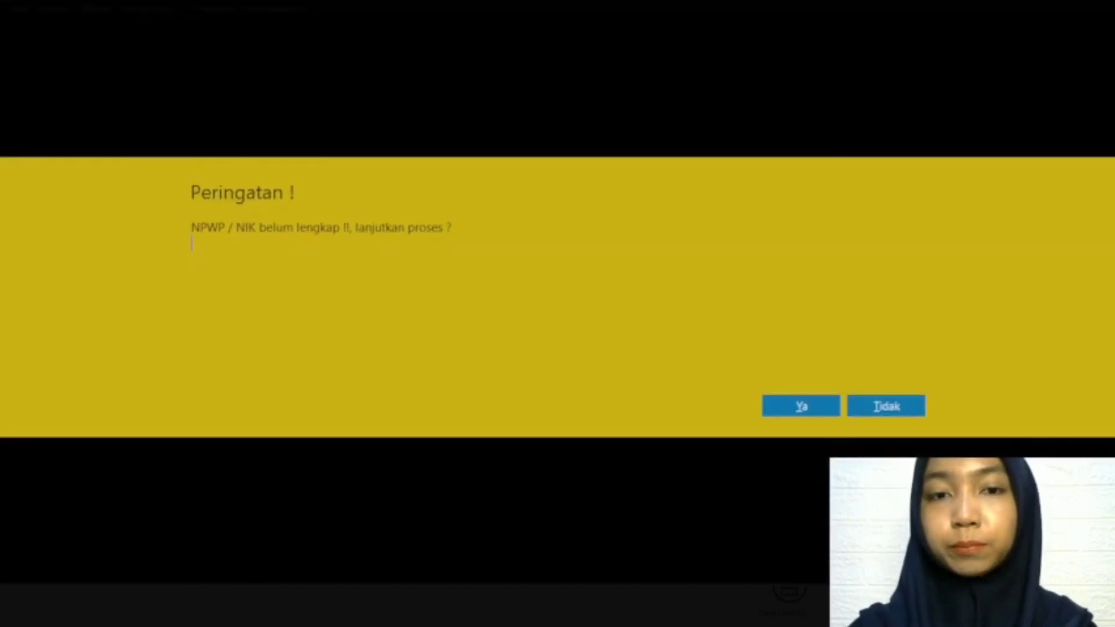
left_click(801, 406)
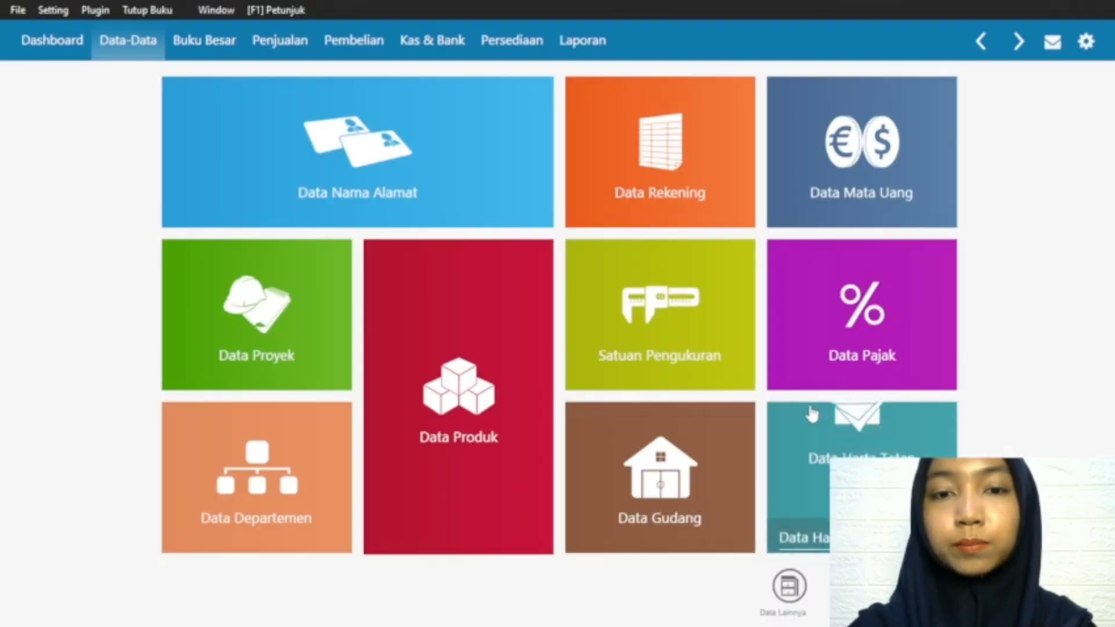
Step: View the saved records in the Data Nama Alamat list and close it
mouse_move(200, 206)
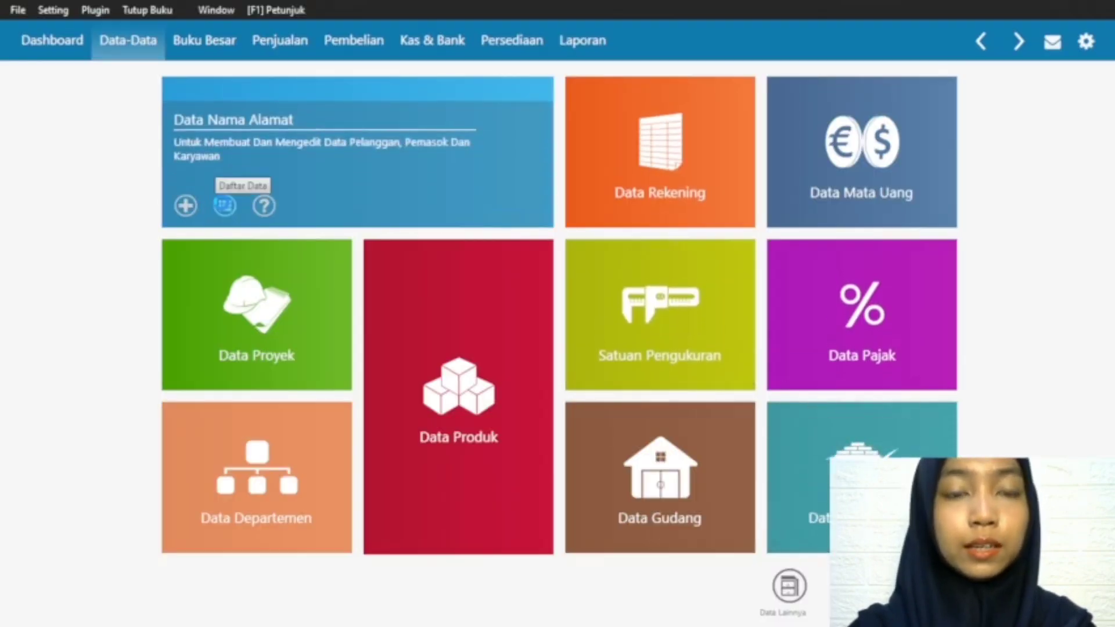
left_click(225, 205)
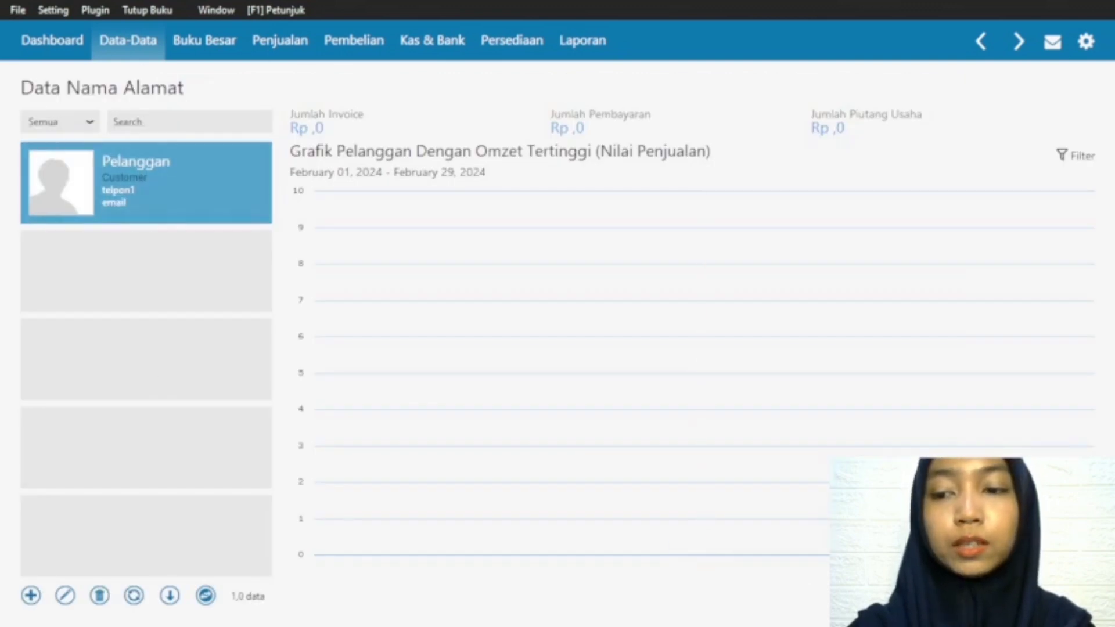
left_click(1065, 595)
Step: Add a new record of type Vendor to Data Nama Alamat and save it, accepting the confirmation prompt
mouse_move(186, 212)
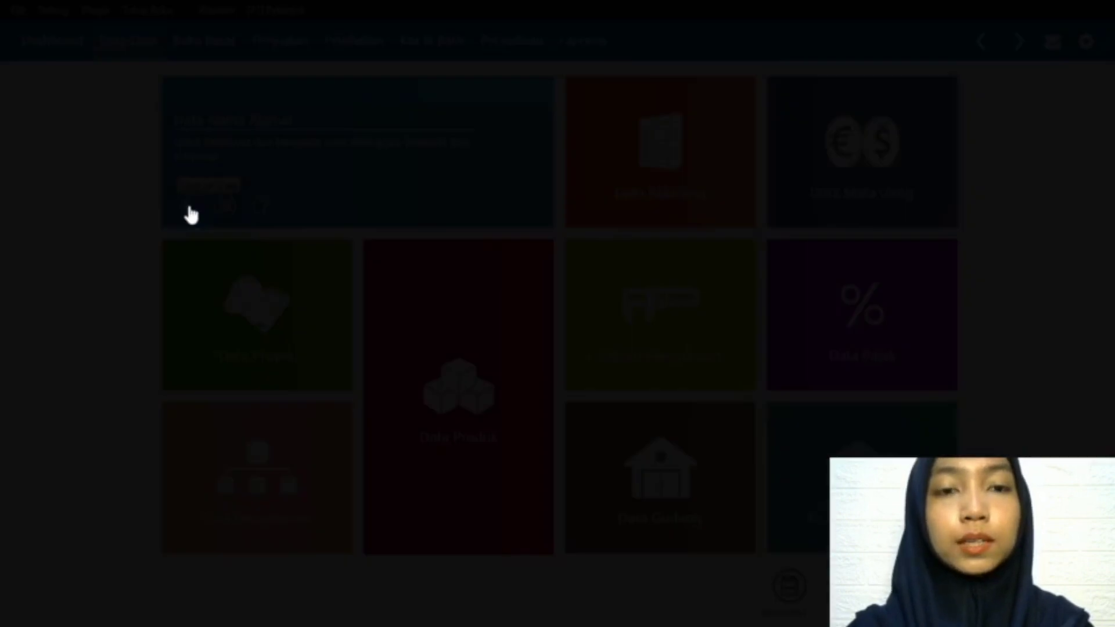
left_click(190, 208)
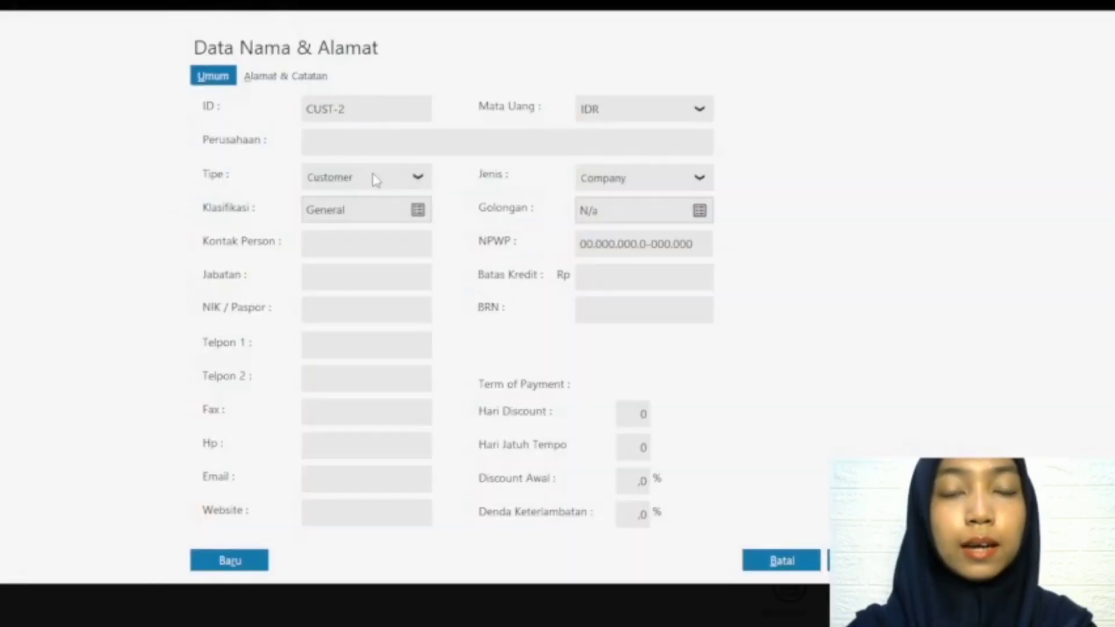
left_click(374, 180)
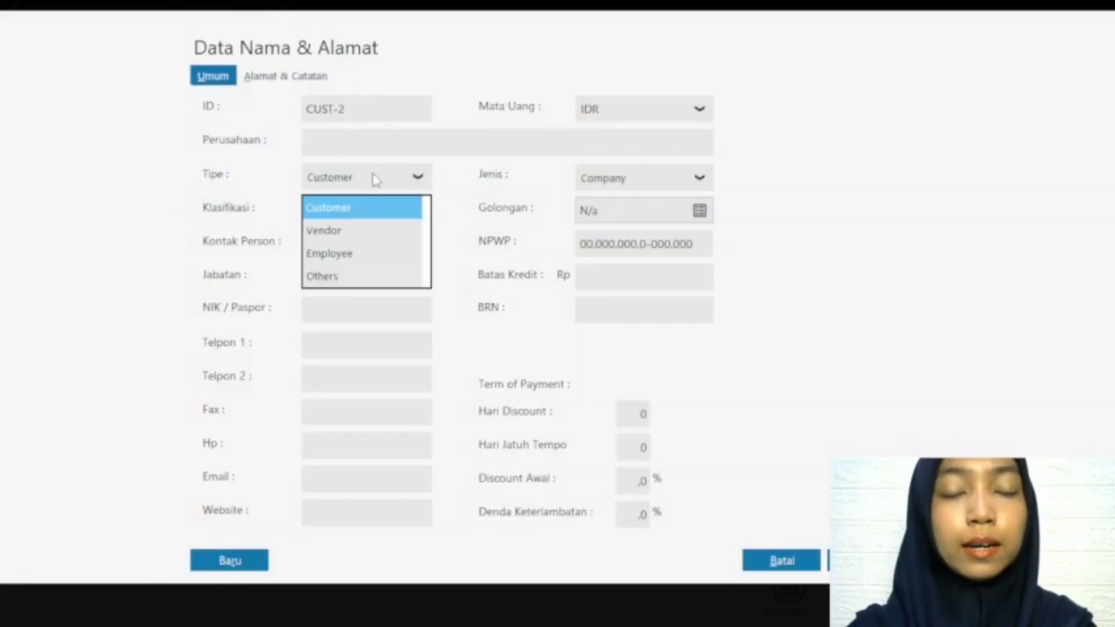
left_click(343, 229)
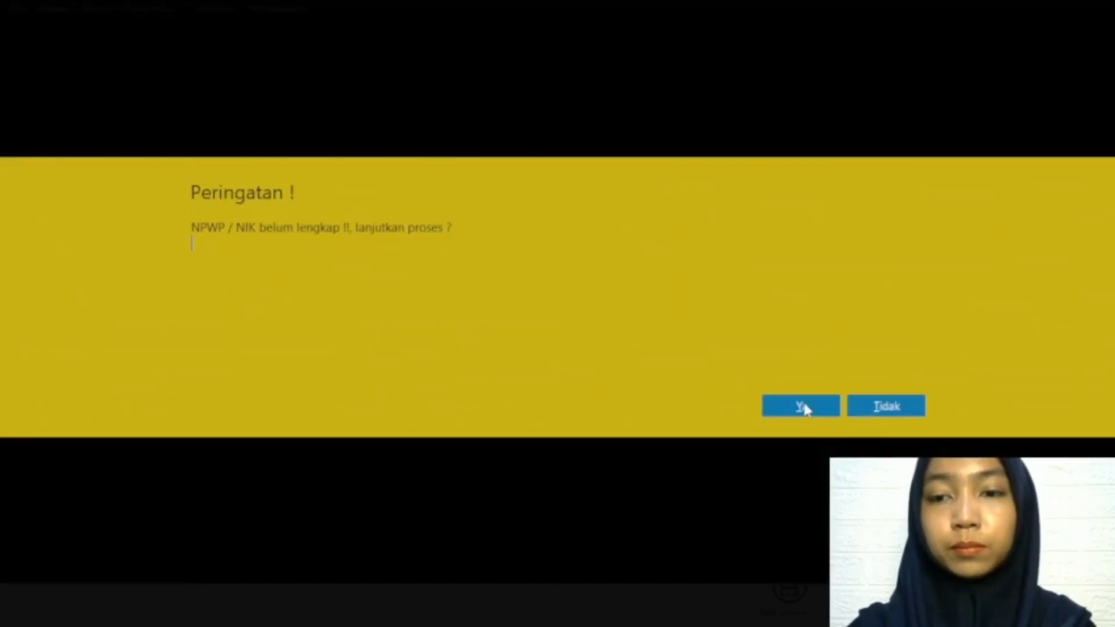
left_click(804, 404)
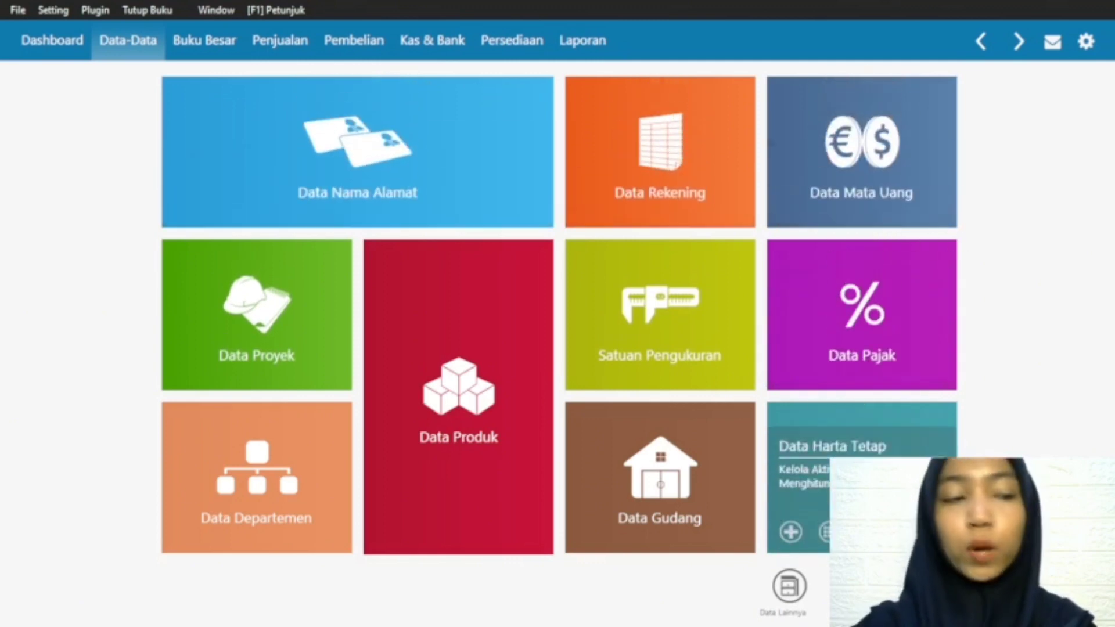
Step: Edit the Product 1 group in Kelompok Produk, renaming it Baju Gamis and keeping Disimpan enabled
left_click(788, 588)
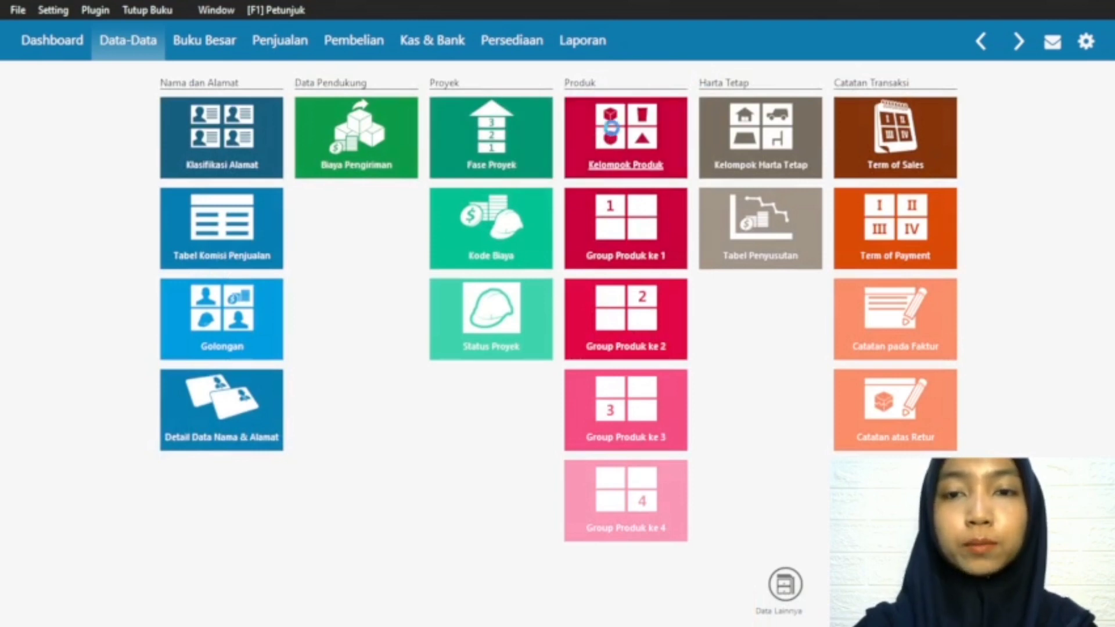
left_click(612, 136)
left_click(156, 199)
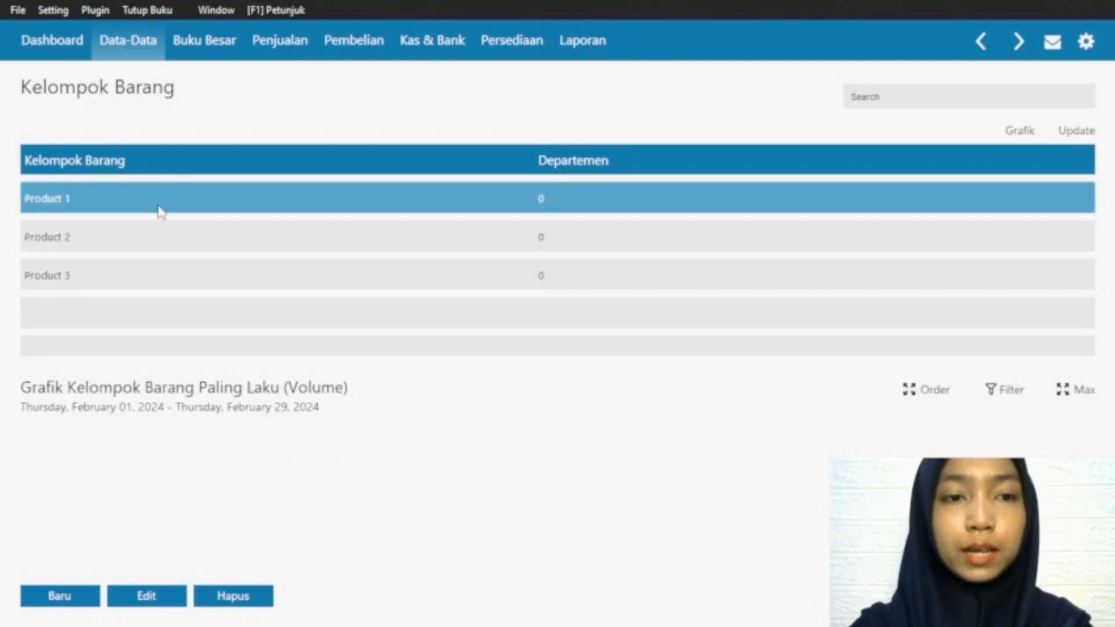
left_click(141, 601)
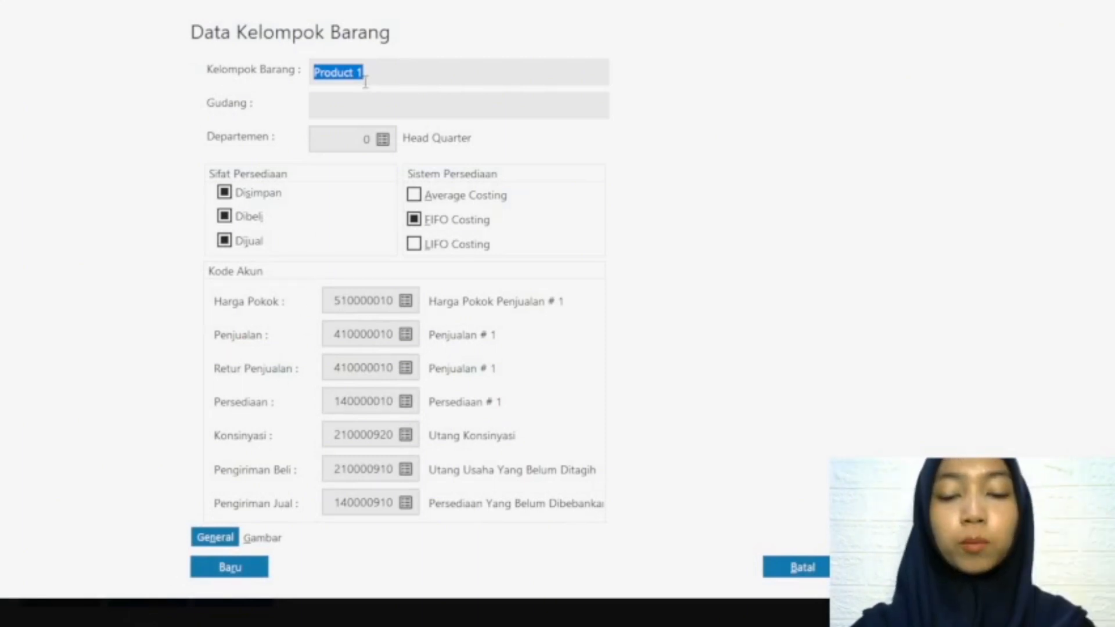
type("Baju Gamis")
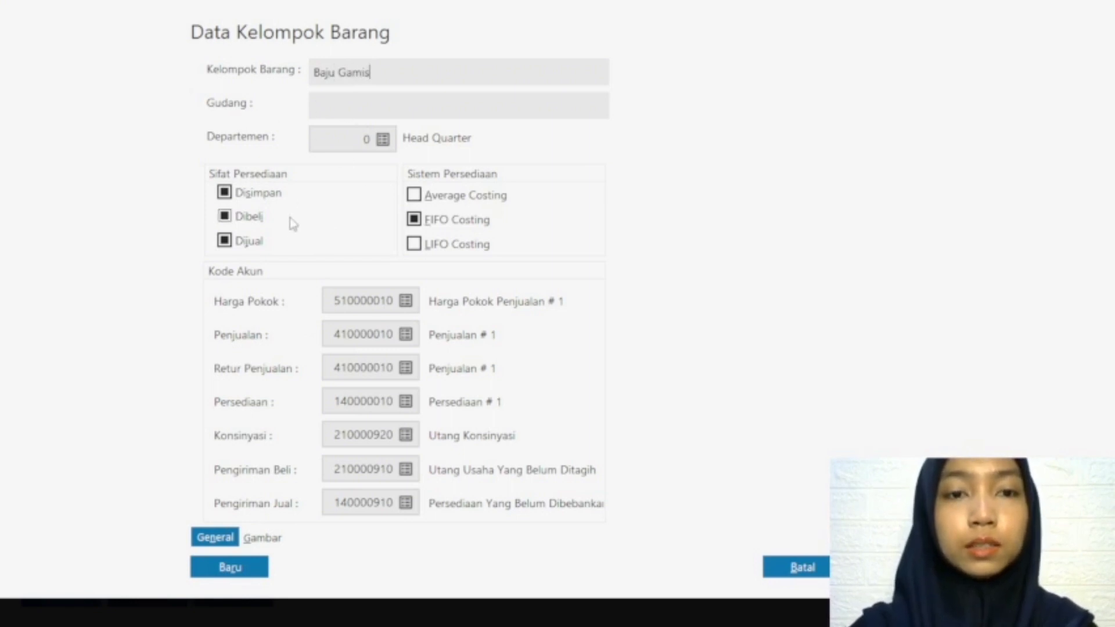
left_click(224, 193)
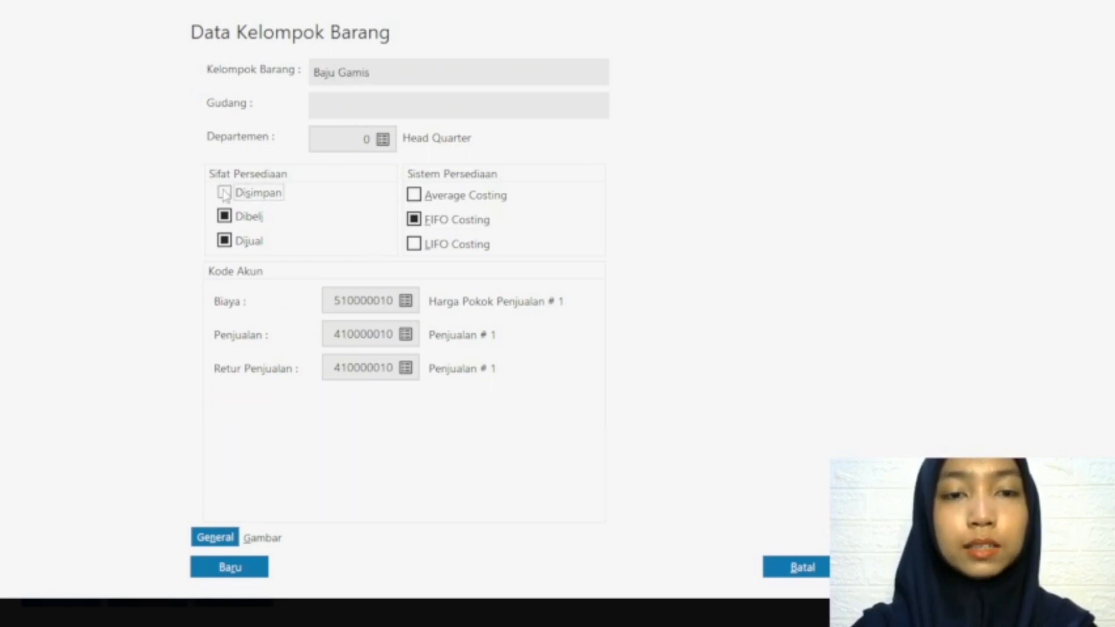
left_click(224, 193)
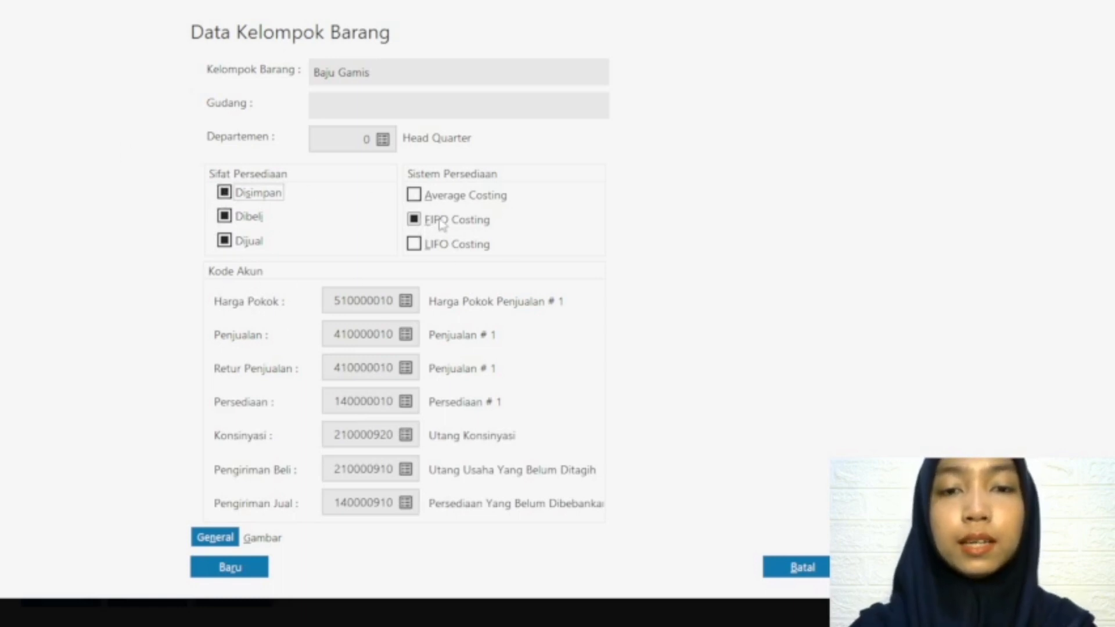
Step: Rename the group's Harga Pokok account as Harga Pokok Penjualan, save it and select it for the group
left_click(406, 300)
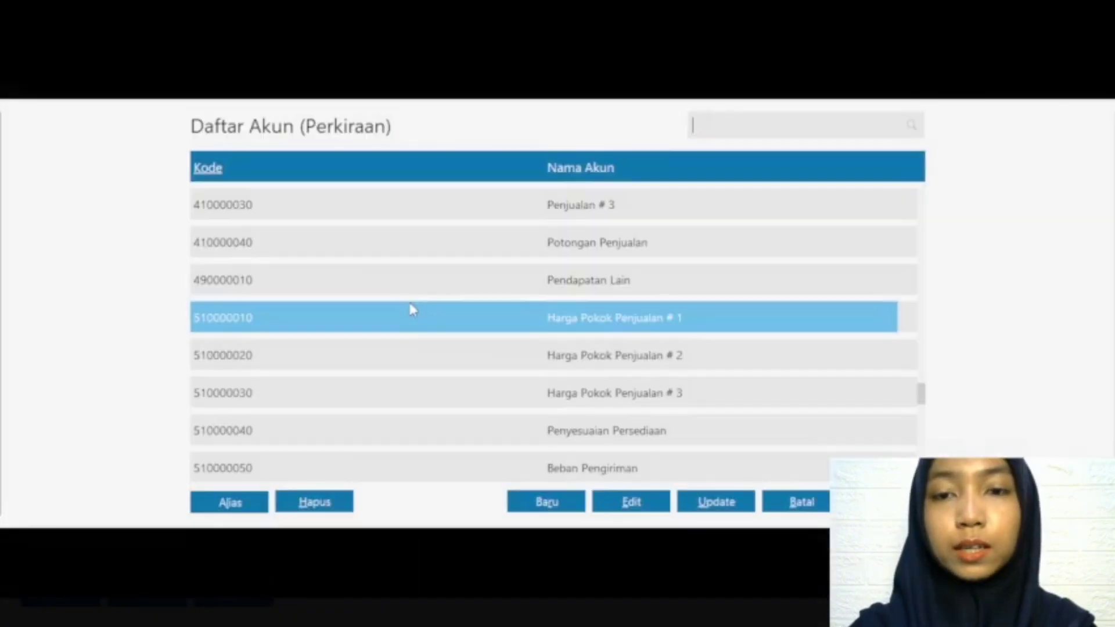
left_click(631, 503)
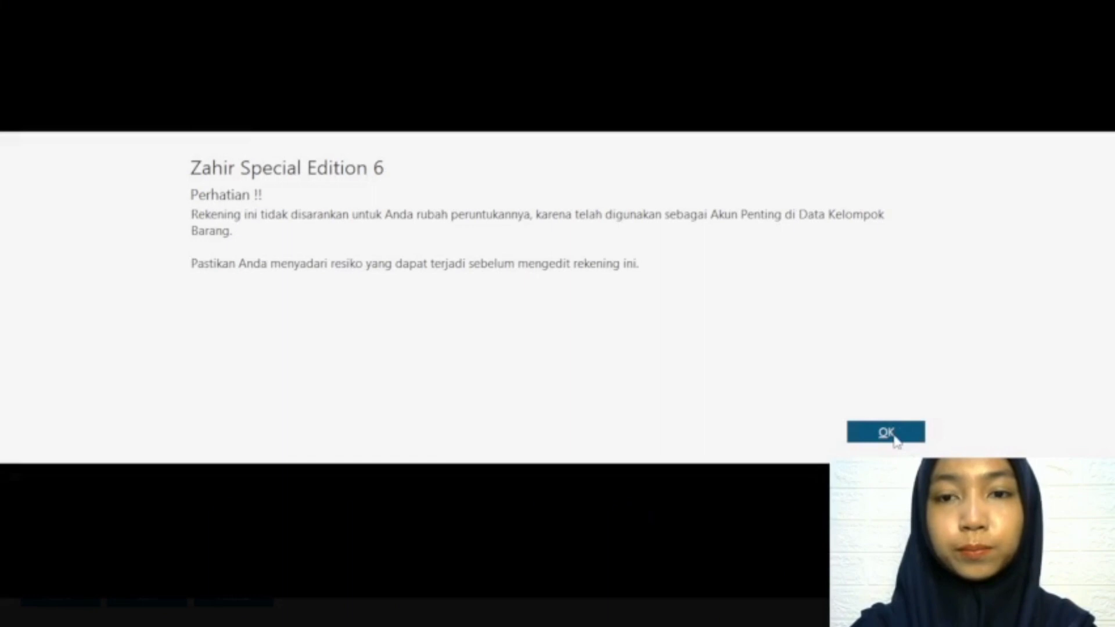
left_click(892, 434)
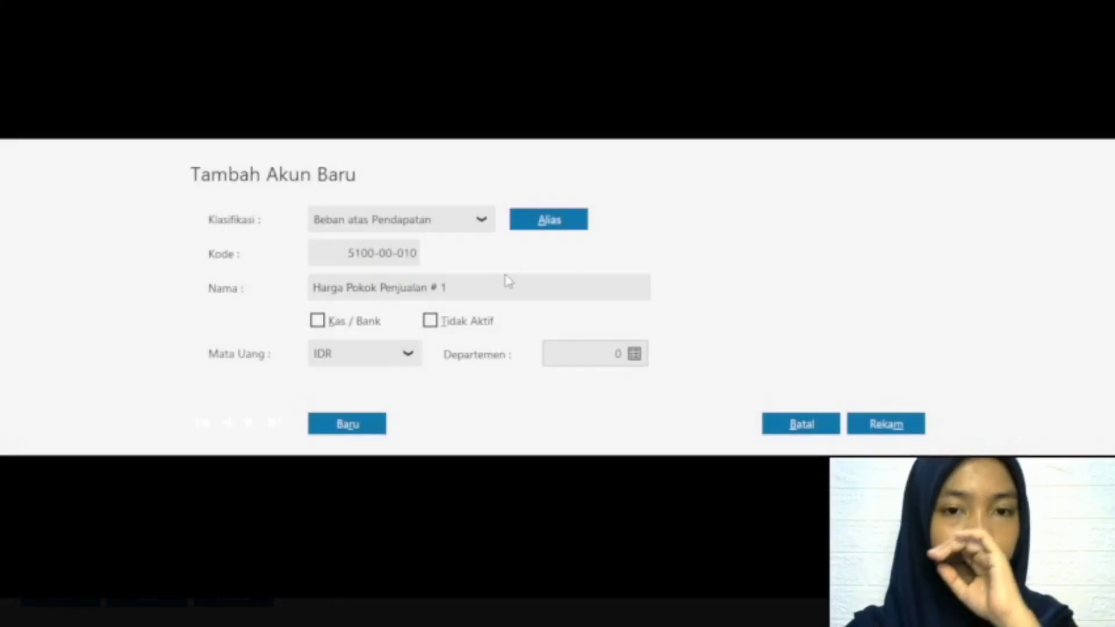
left_click(486, 281)
double_click(486, 281)
key("BackSpace")
key("BackSpace")
key("BackSpace")
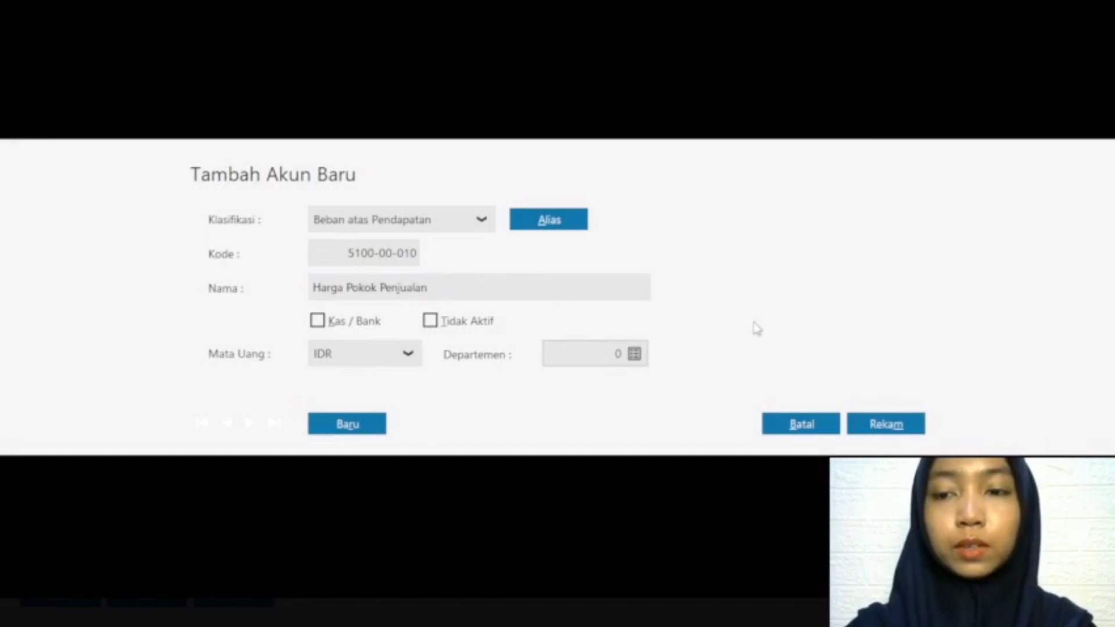
left_click(882, 428)
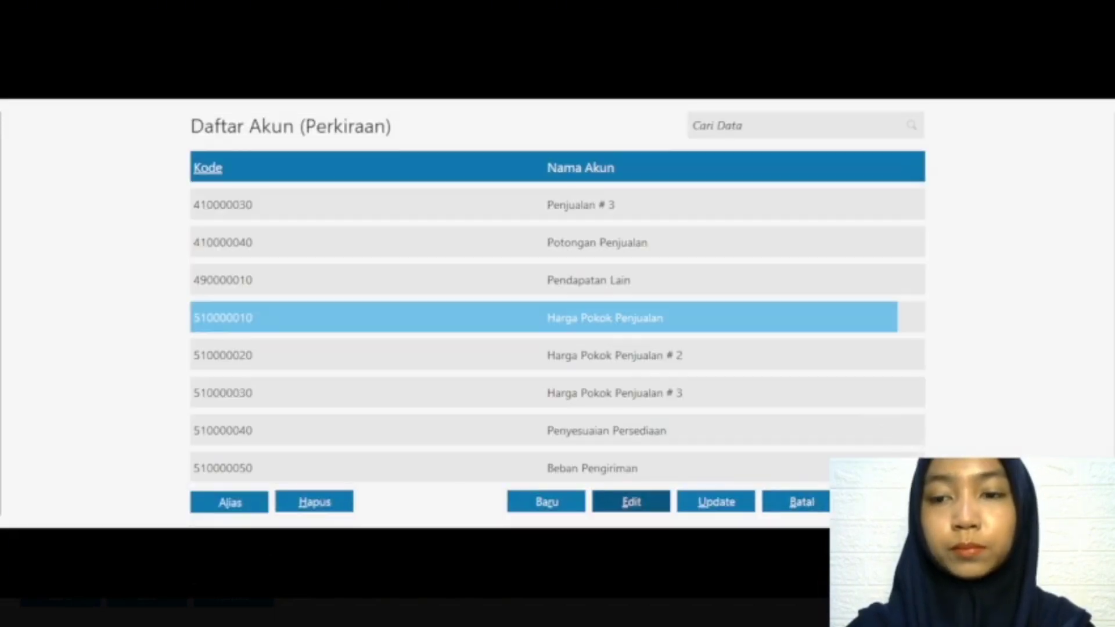
double_click(600, 323)
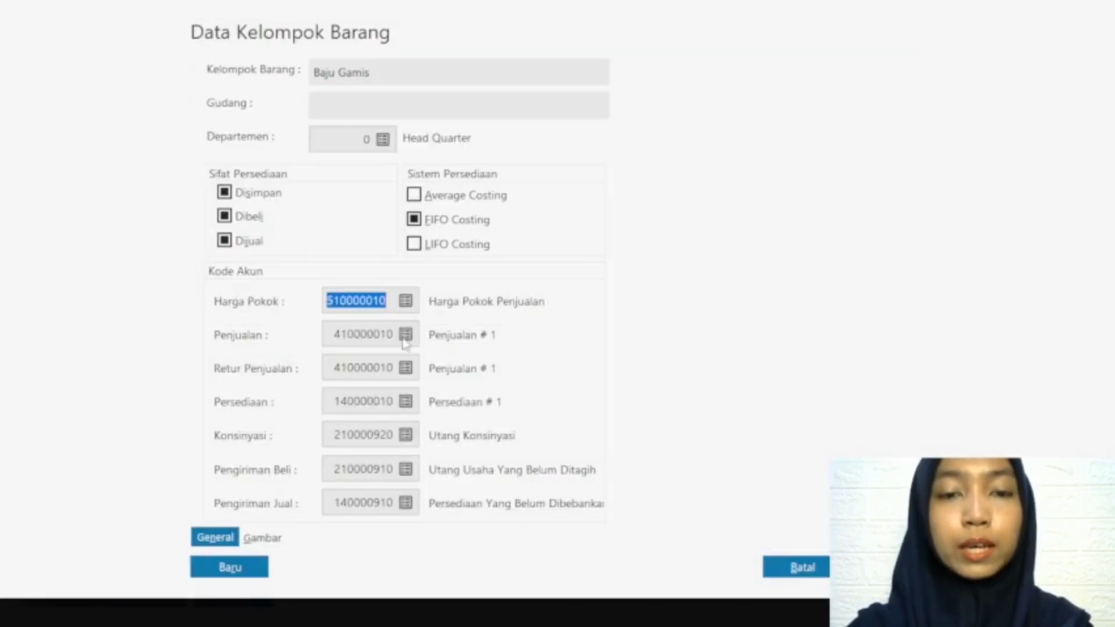
Step: Rename the group's sales account as Penjualan Barang Dagang Baju Gamis and use it for Penjualan and Retur Penjualan
left_click(407, 337)
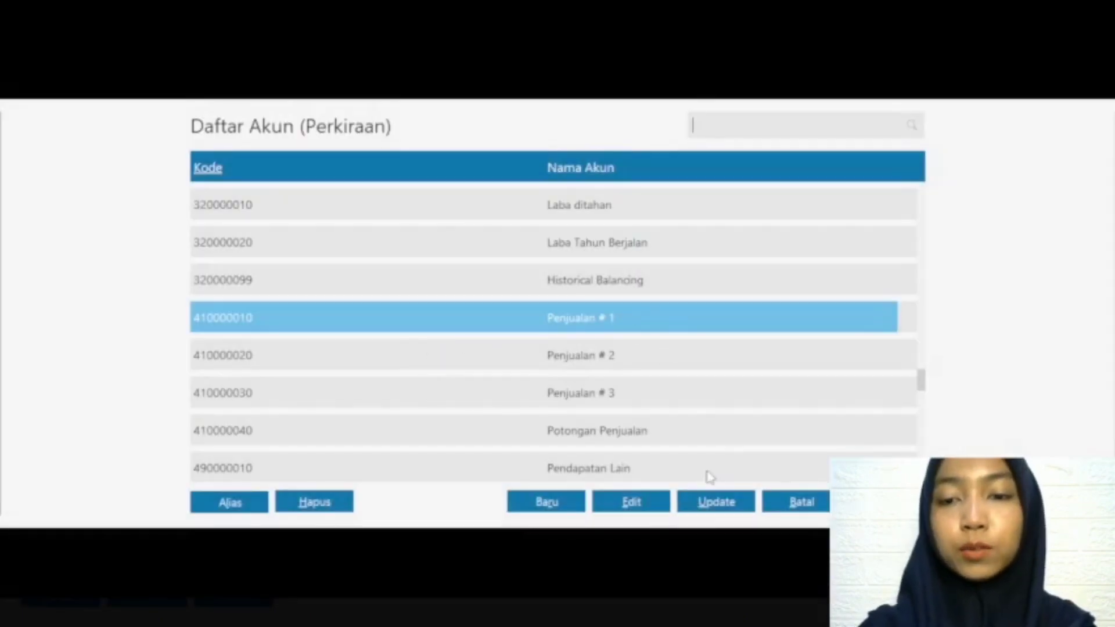
left_click(629, 503)
left_click(870, 432)
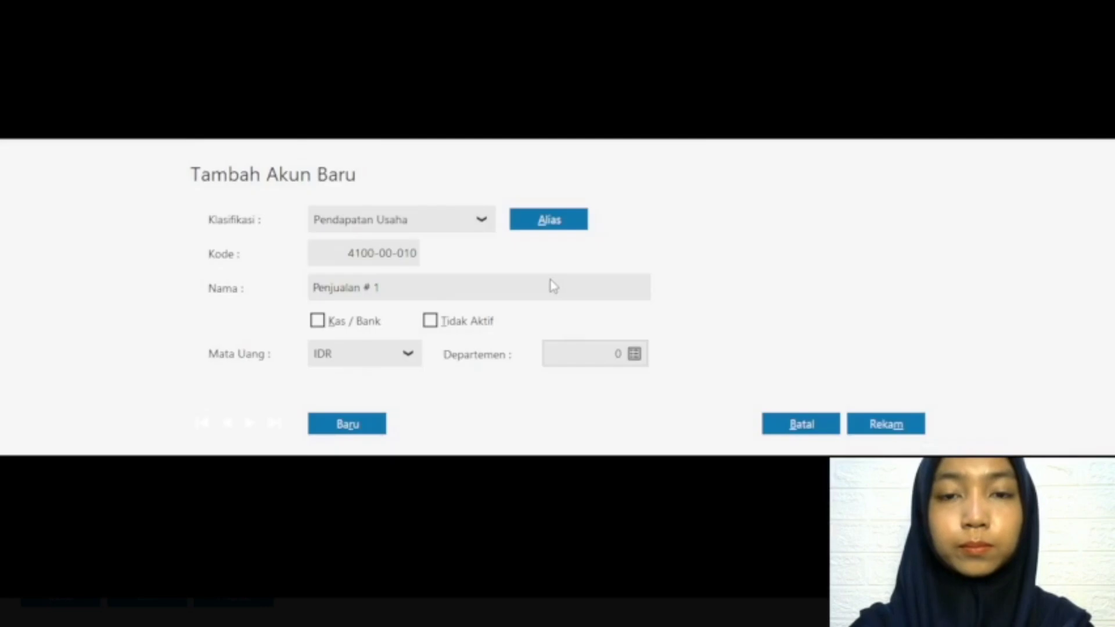
left_click(388, 288)
key("BackSpace")
key("BackSpace")
key("BackSpace")
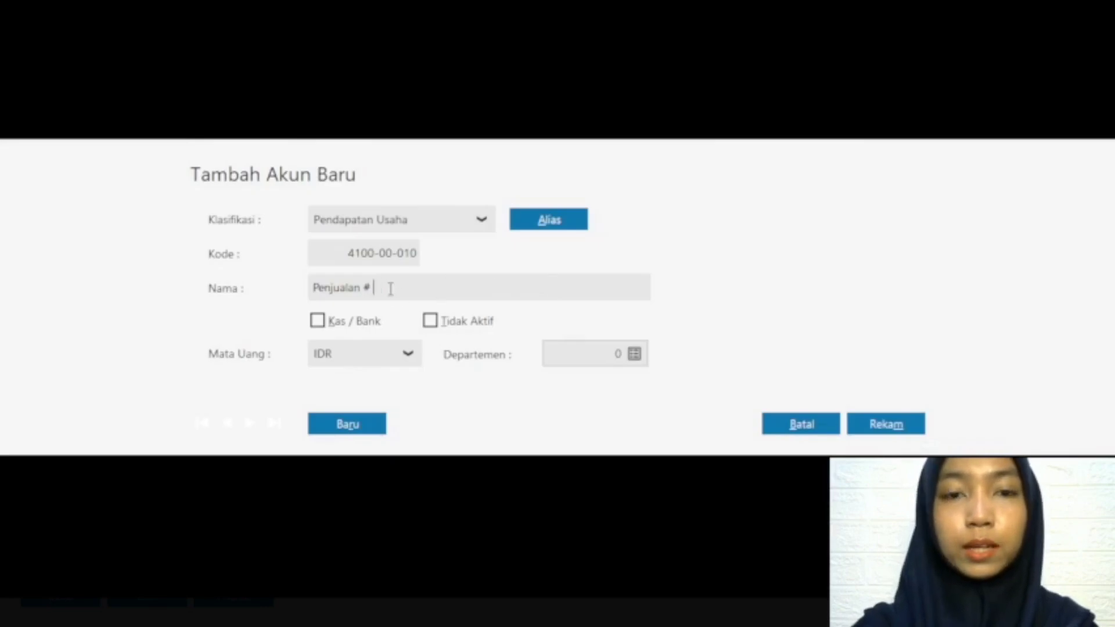
type("Baran")
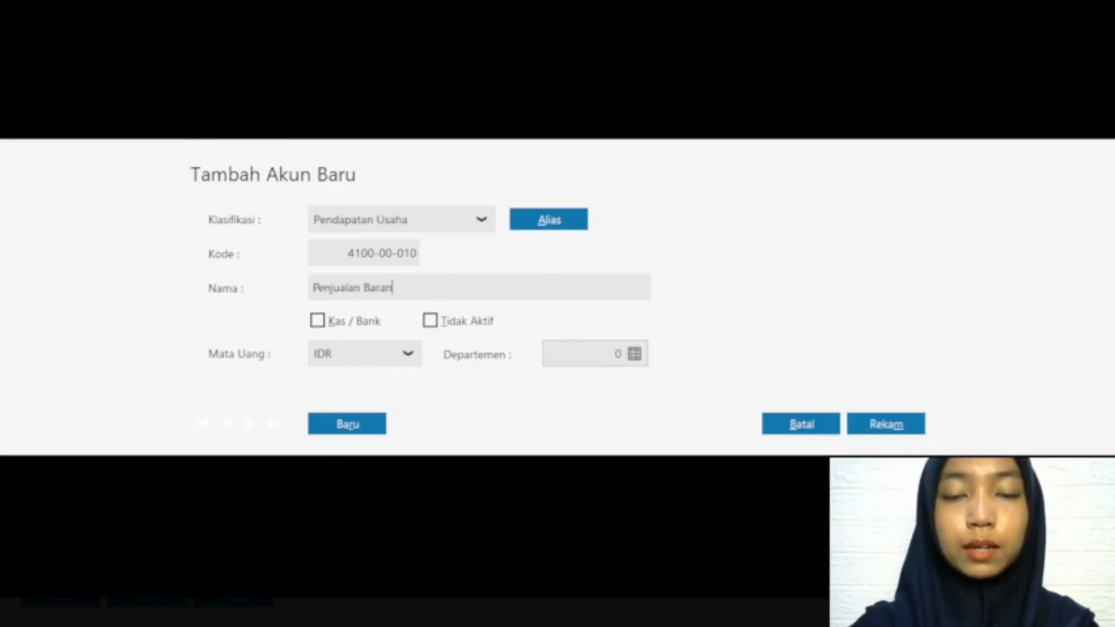
type("g Dagang B")
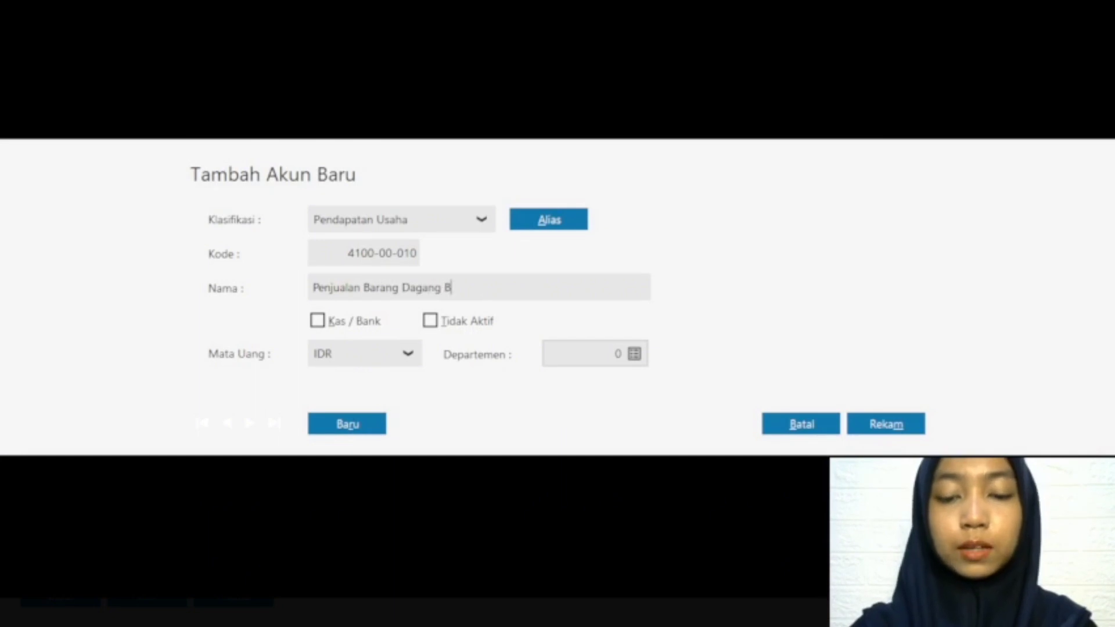
type("aju Gamis")
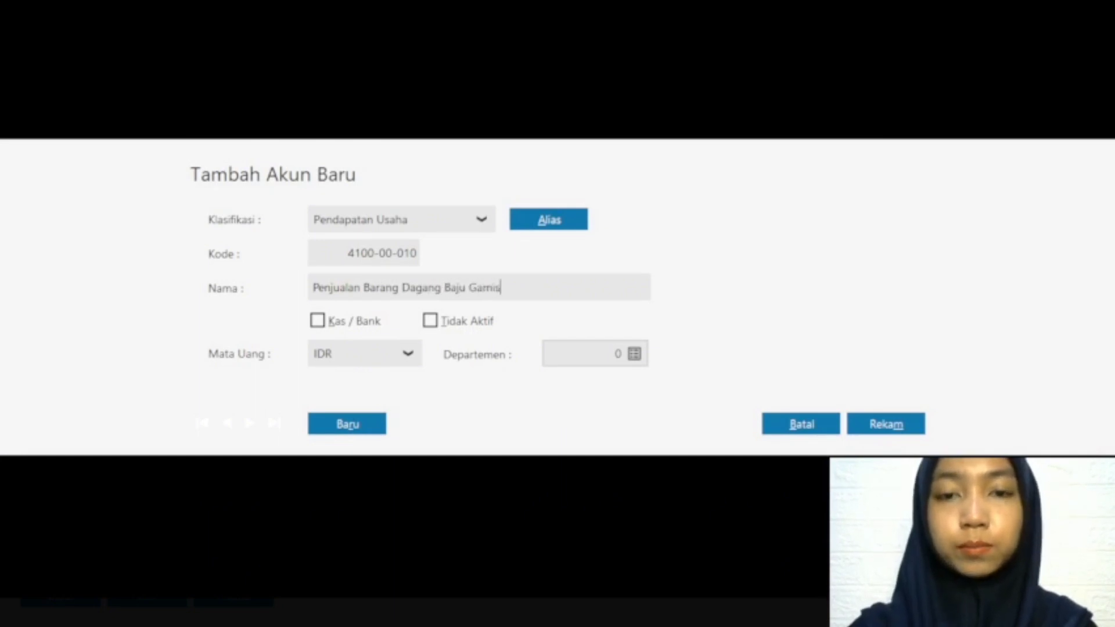
left_click(890, 425)
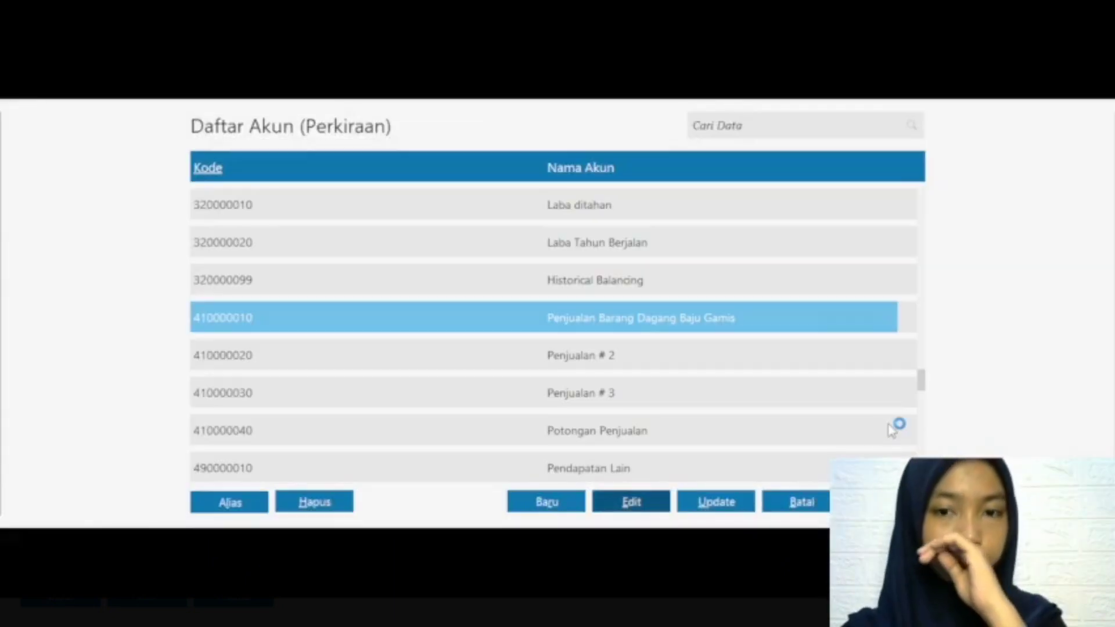
left_click(886, 501)
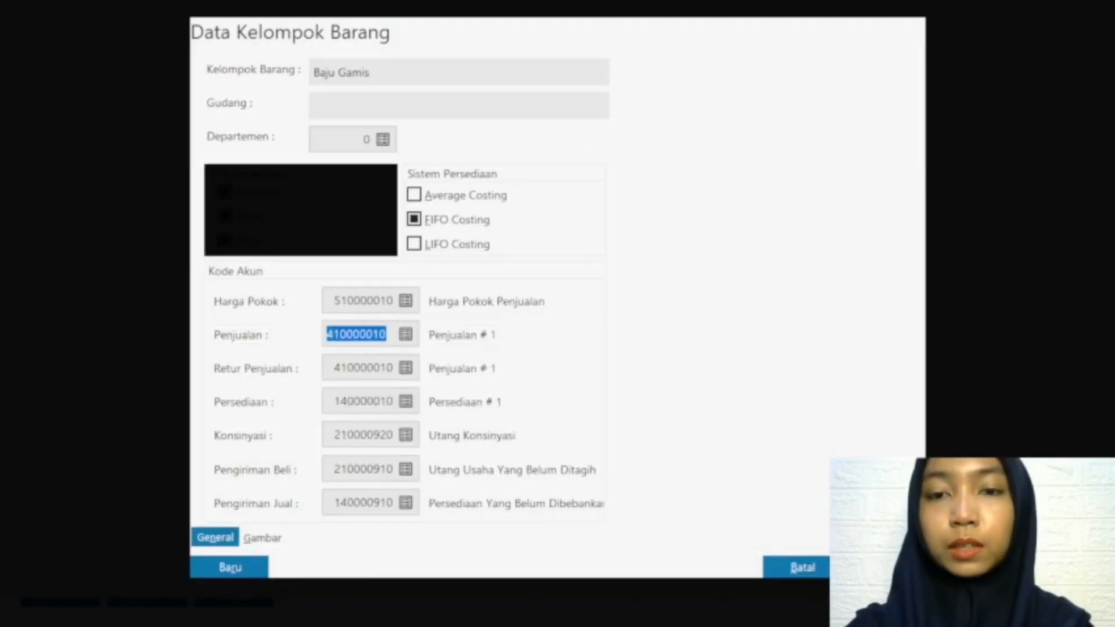
left_click(405, 368)
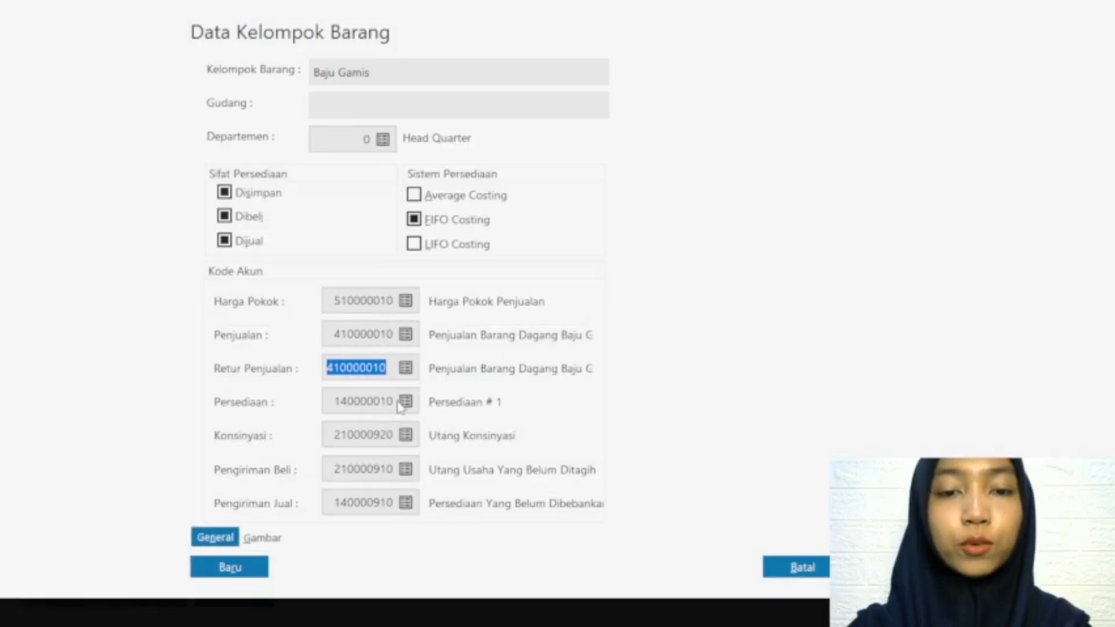
Step: Rename the group's Persediaan account as Persediaan Barang Dagang Baju Gamis, save it and select it for the group
left_click(404, 402)
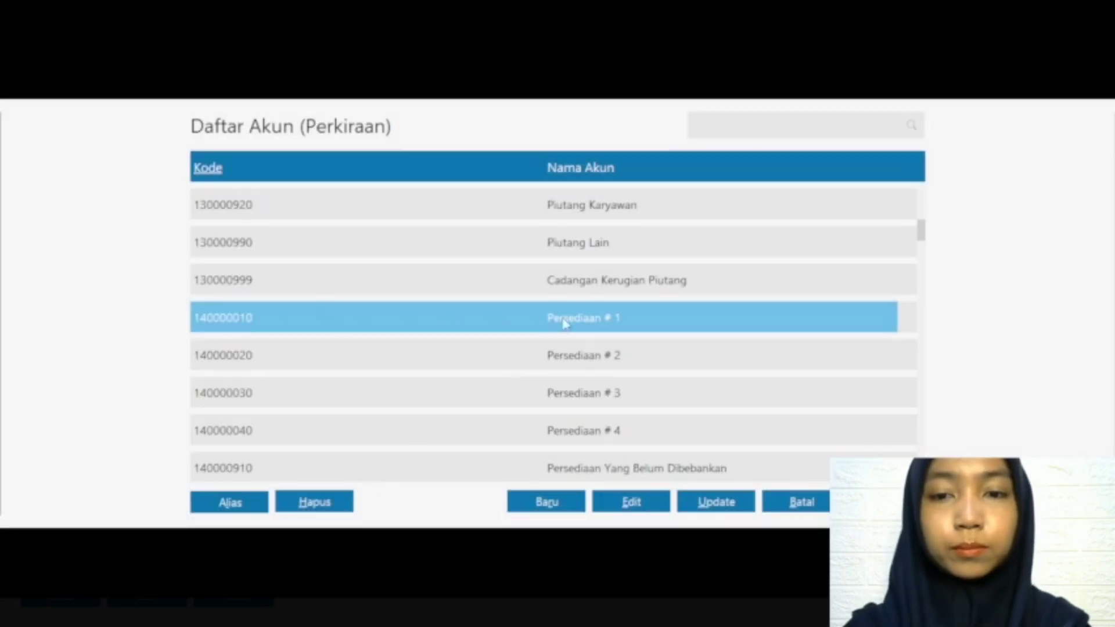
left_click(647, 501)
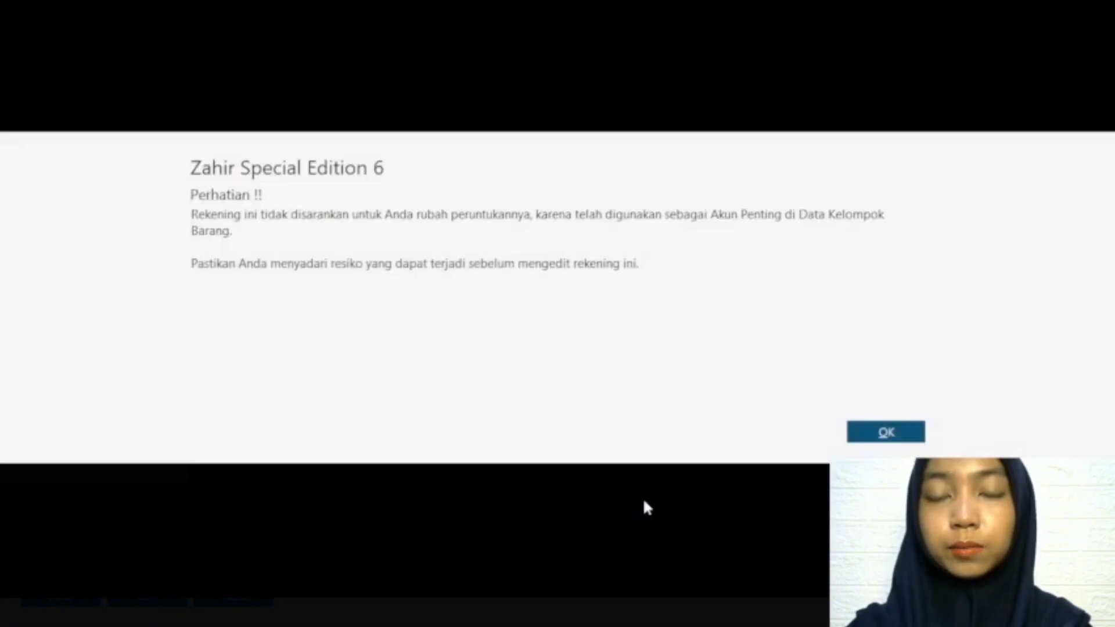
left_click(874, 434)
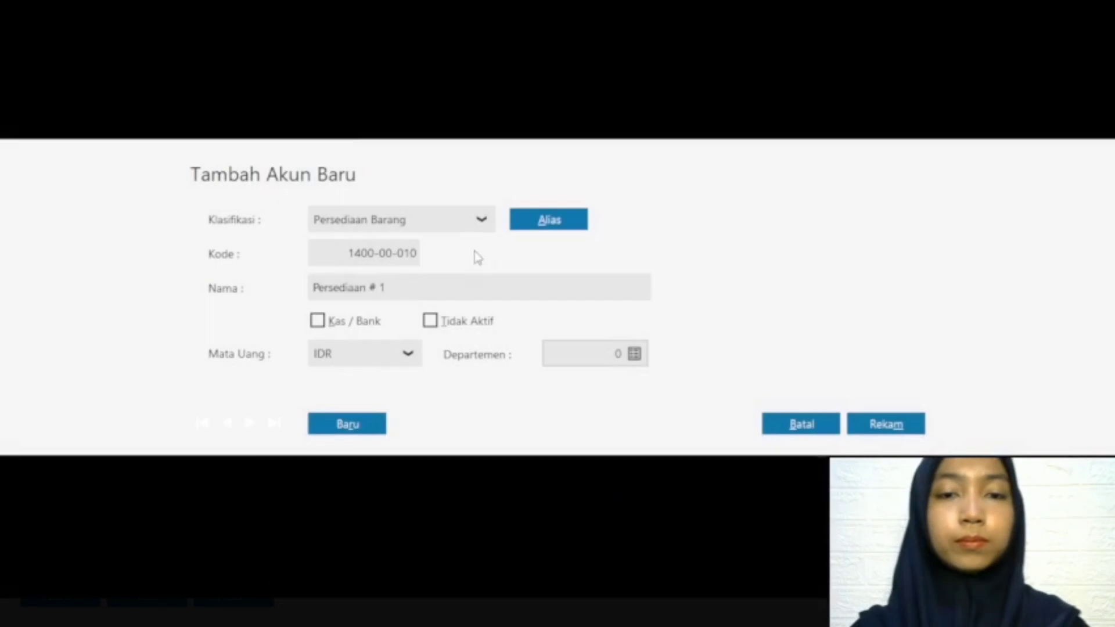
double_click(418, 285)
key("BackSpace")
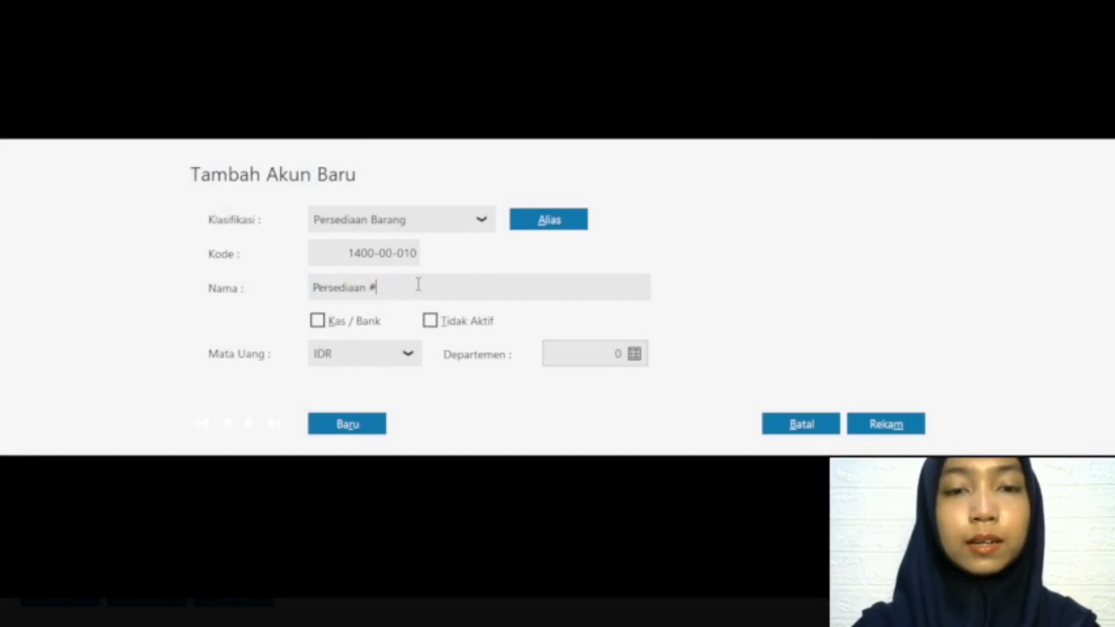
key("BackSpace")
type("Barang Da")
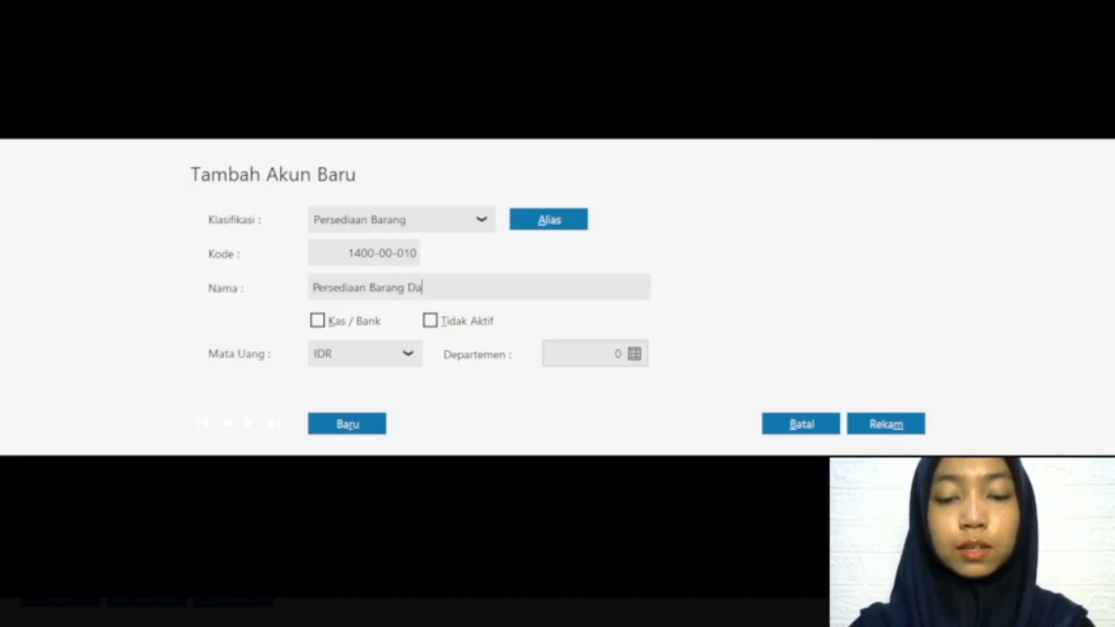
type("gang Naju")
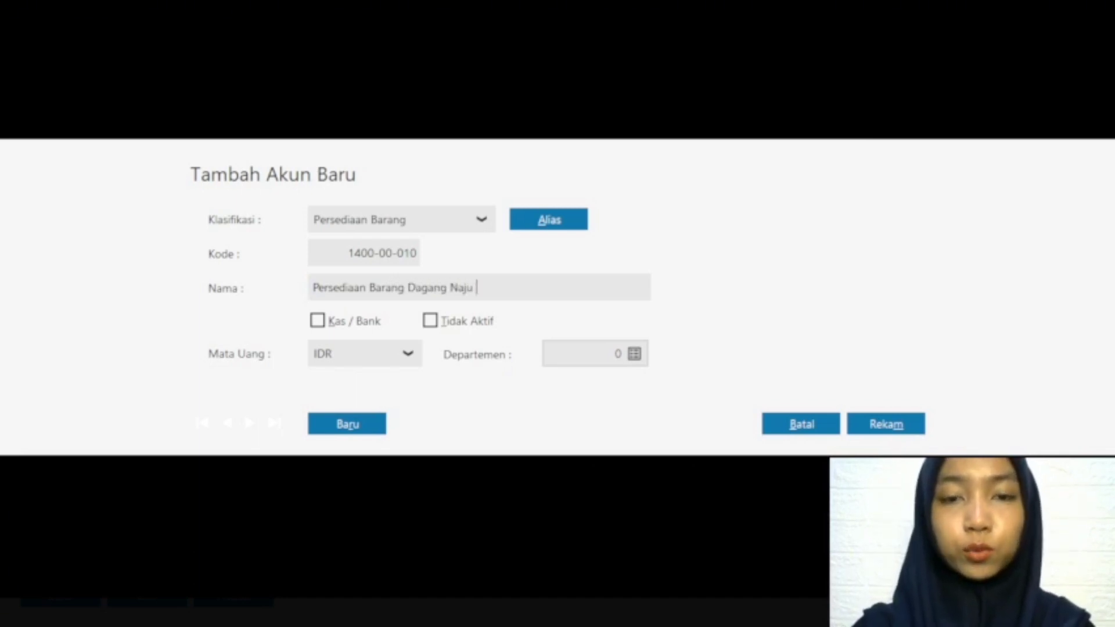
key("BackSpace")
key("BackSpace")
key("BackSpace")
key("BackSpace")
type("Baj")
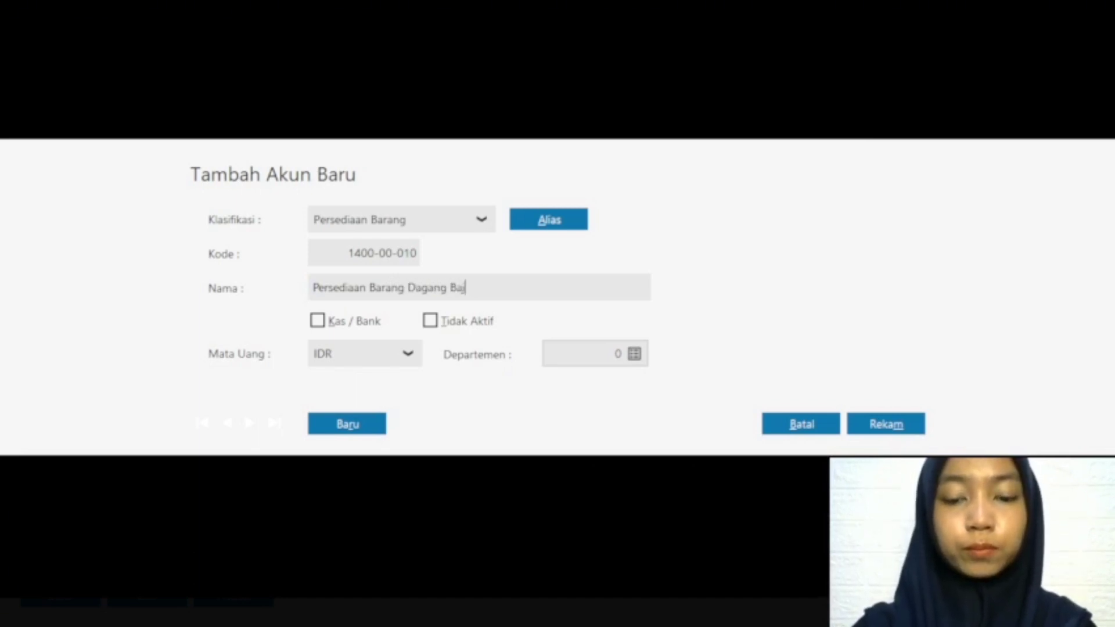
type("u Gamis")
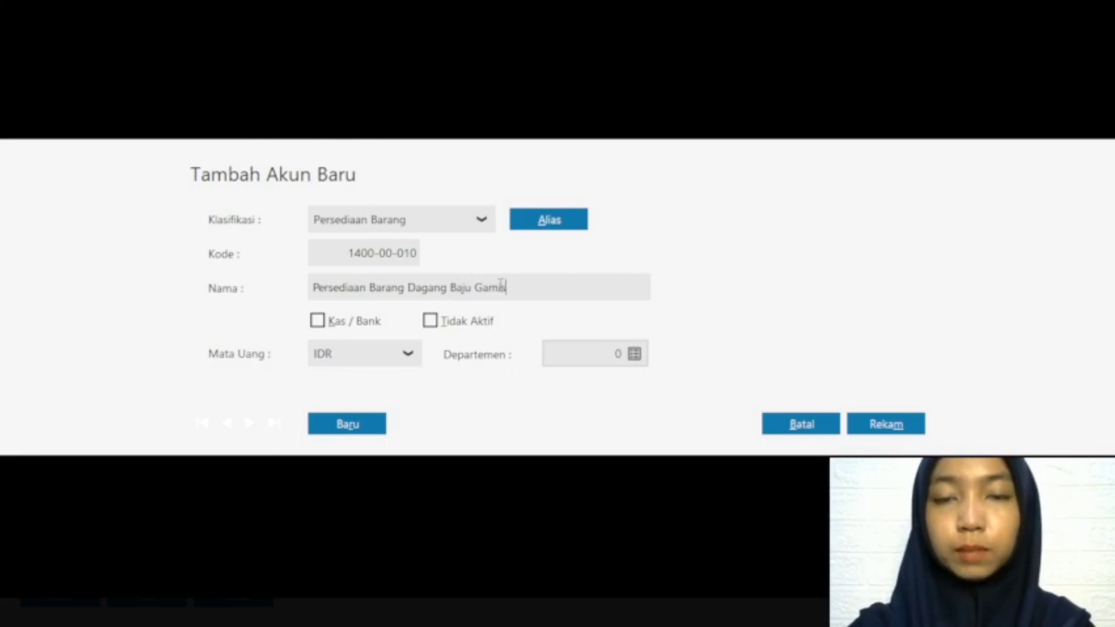
left_click(877, 428)
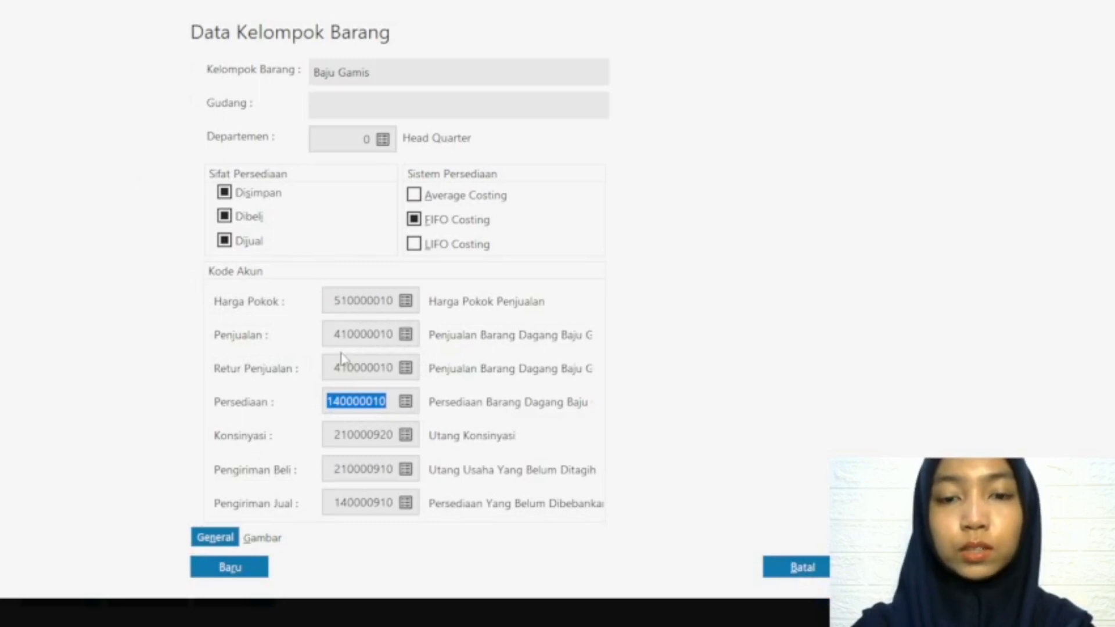
Step: Save the Baju Gamis group and agree to adjust the account codes of all products in it
left_click(360, 368)
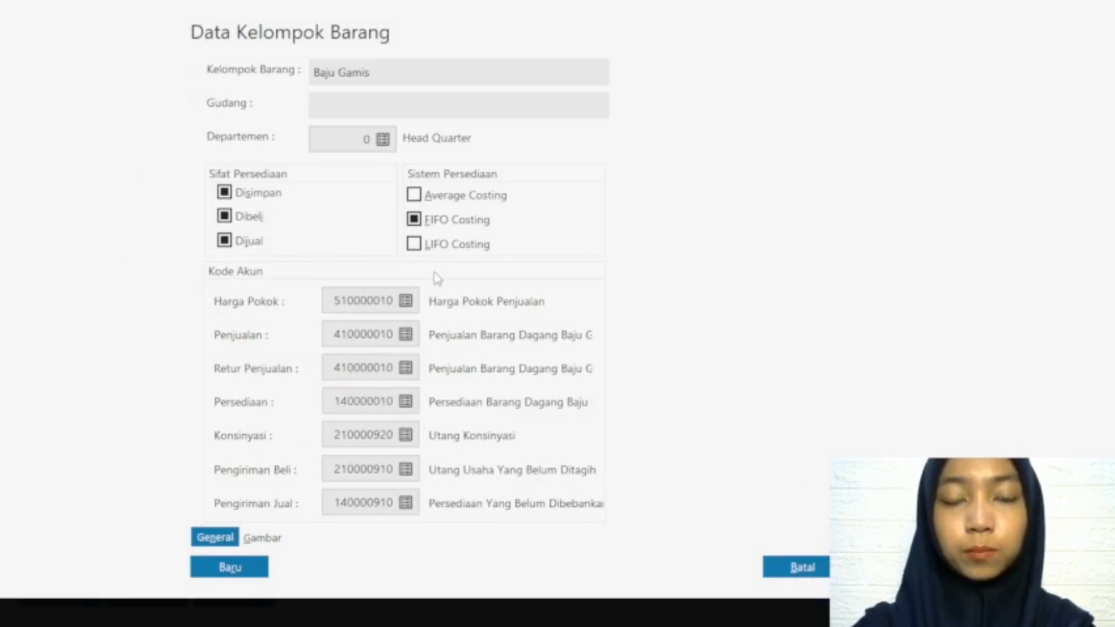
left_click(887, 567)
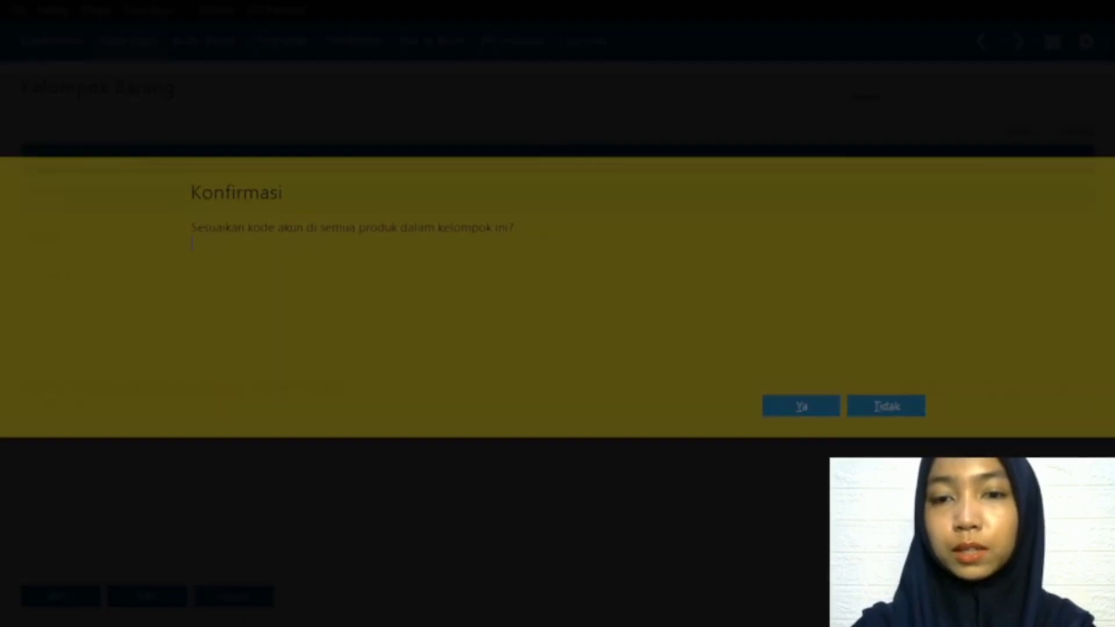
left_click(788, 404)
Step: Edit the Product 2 group, renaming it Baju One Set and setting its Harga Pokok account to 510000010 Harga Pokok Penjualan
left_click(166, 237)
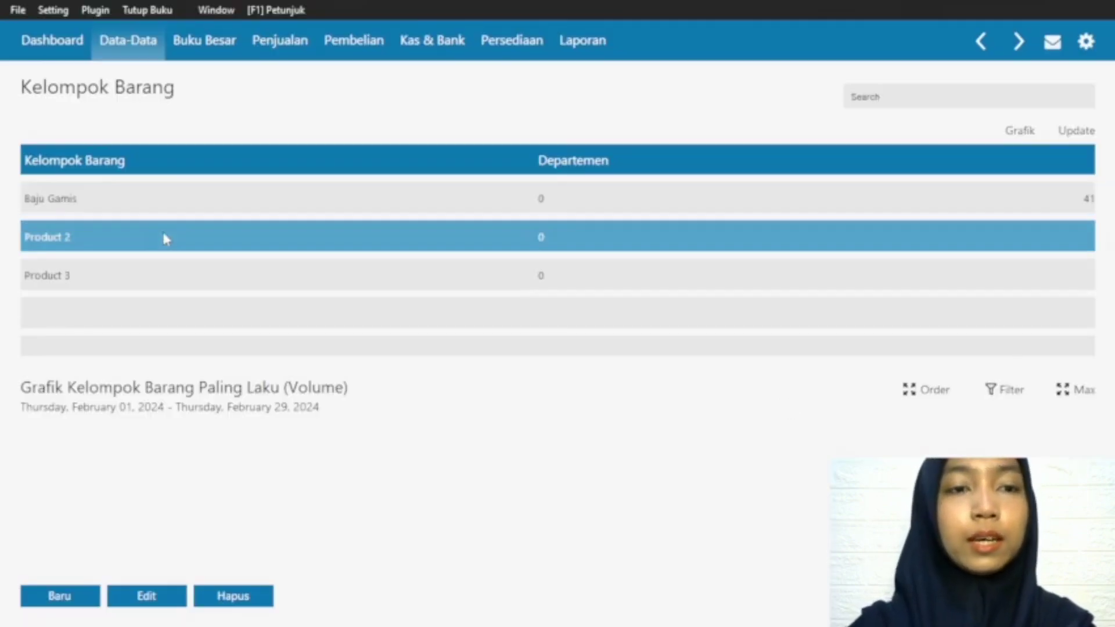
left_click(160, 603)
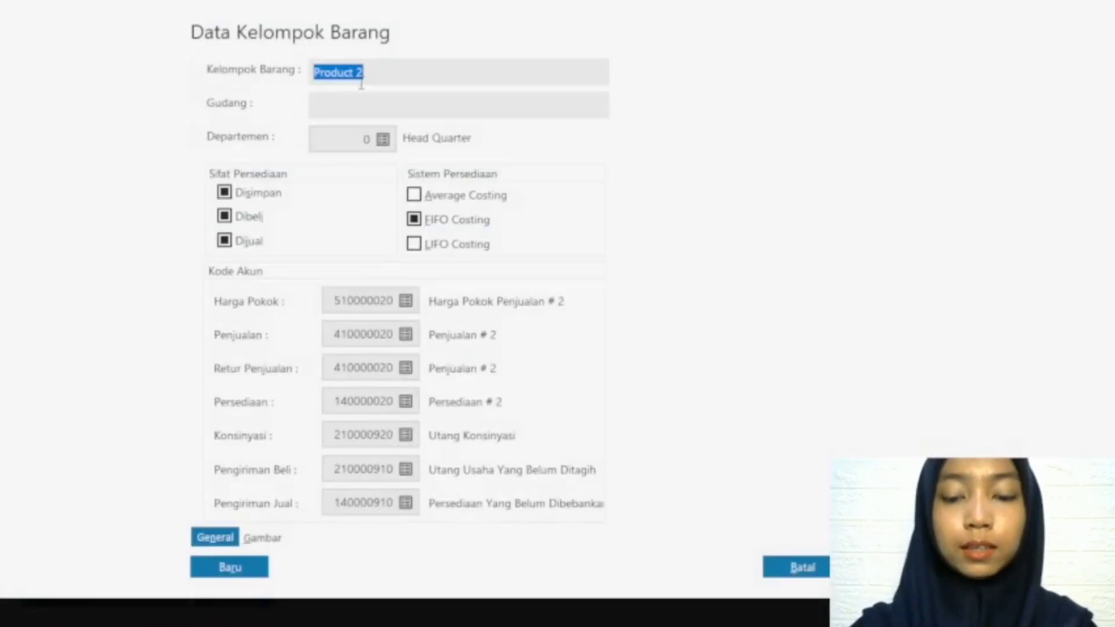
type("Baju One Set")
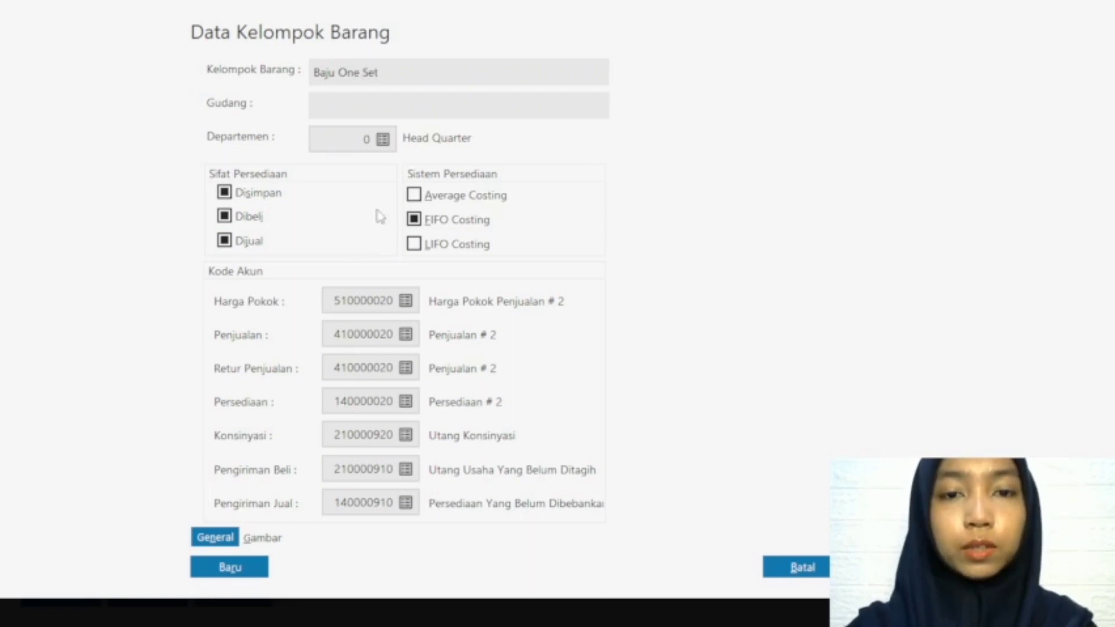
left_click(404, 302)
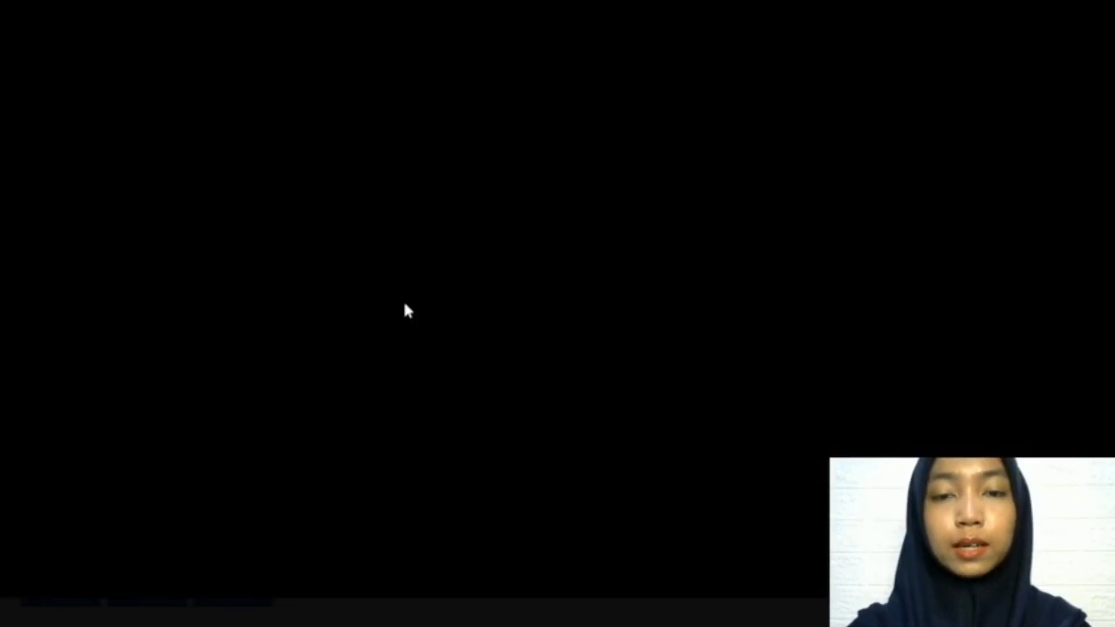
left_click(605, 281)
left_click(885, 502)
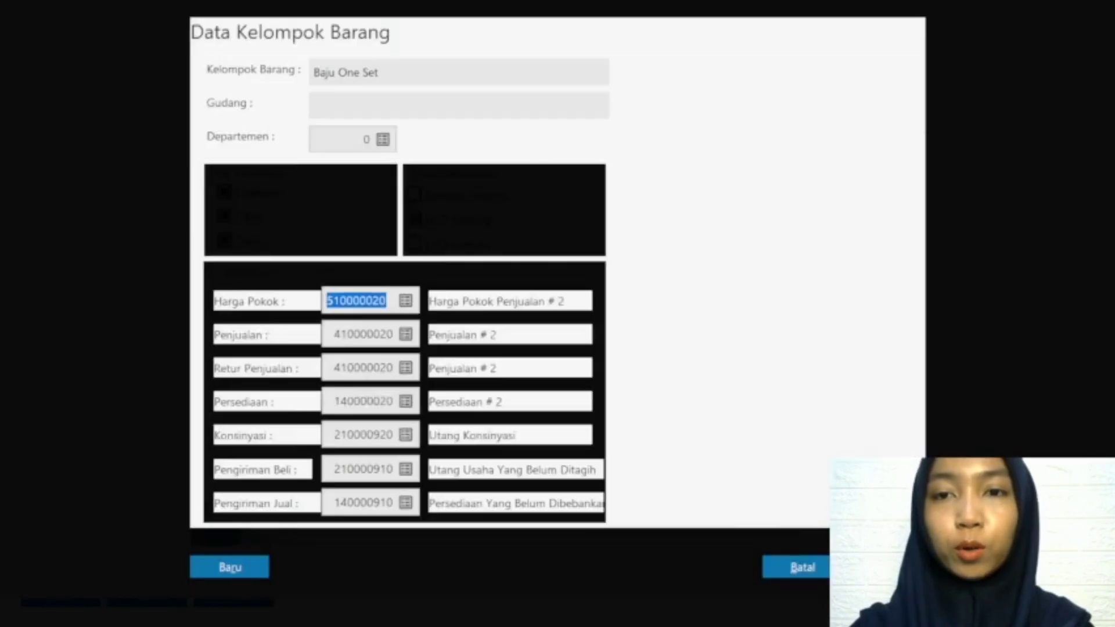
Step: Rename the group's sales account 410000020 as Penjualan Barang Dagang Baju One Set and use it for Penjualan and Retur Penjualan
left_click(406, 335)
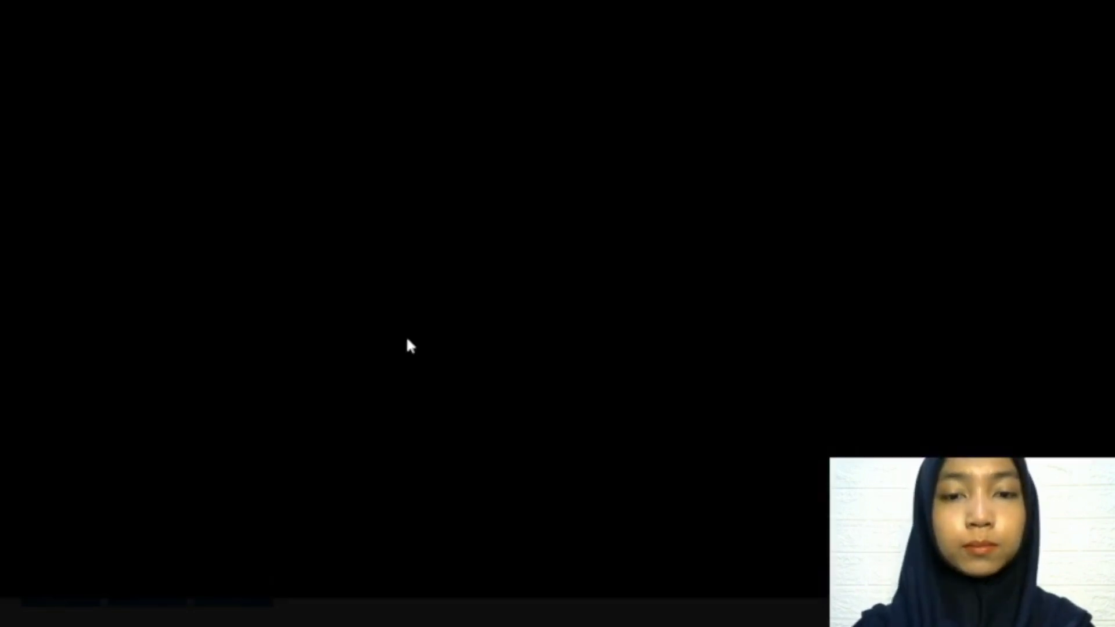
left_click(639, 500)
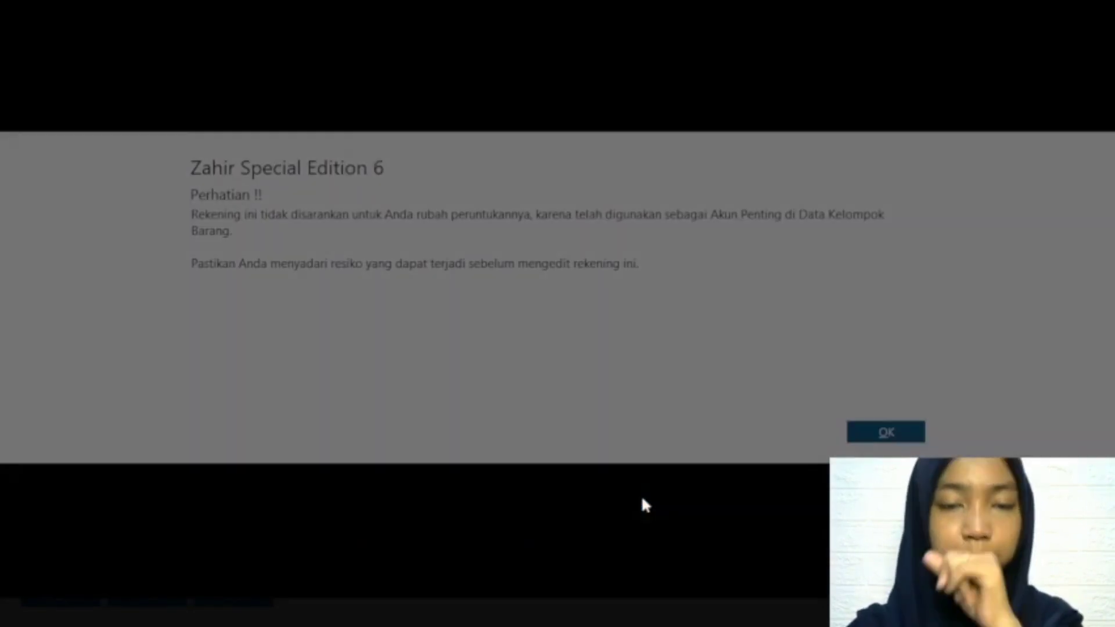
left_click(904, 430)
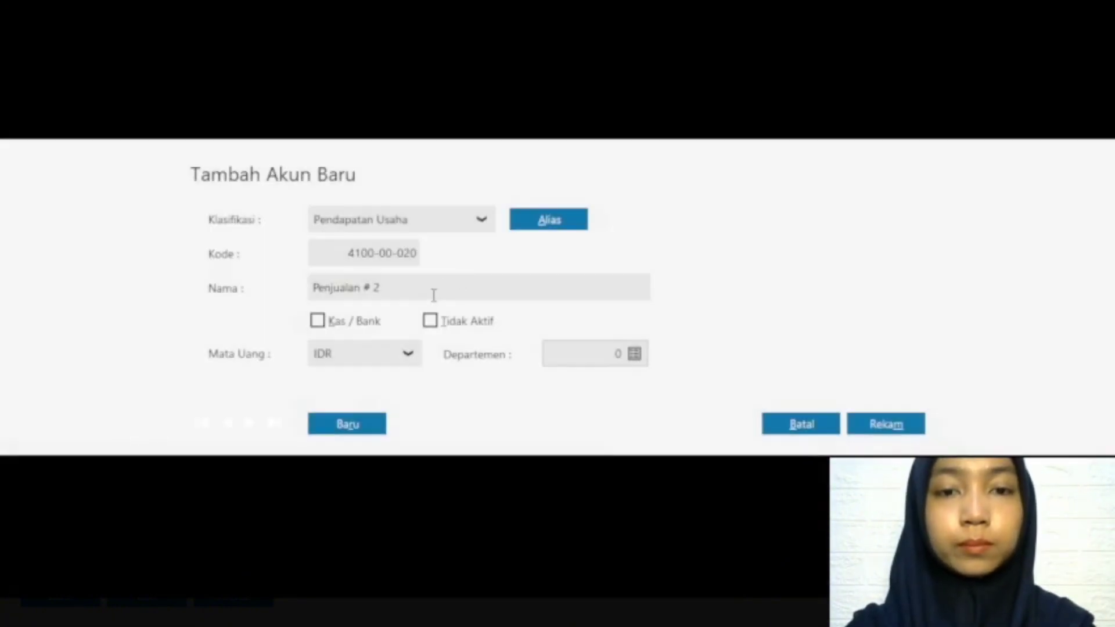
left_click(432, 296)
double_click(432, 296)
key("BackSpace")
key("BackSpace")
key("BackSpace")
type("Barang Dagang")
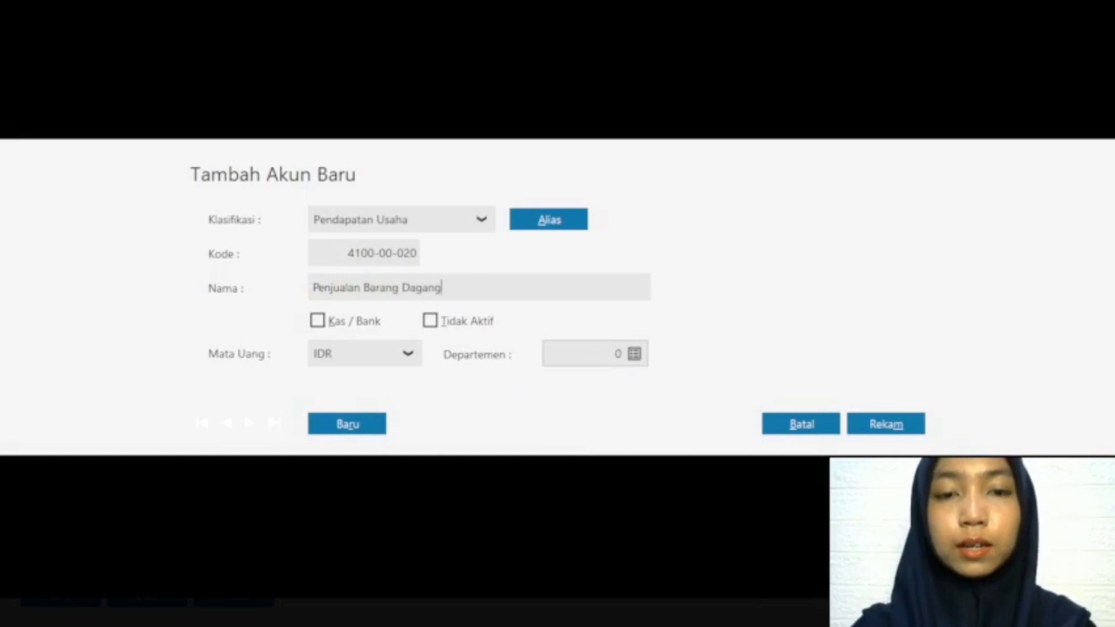
type(" Baju On")
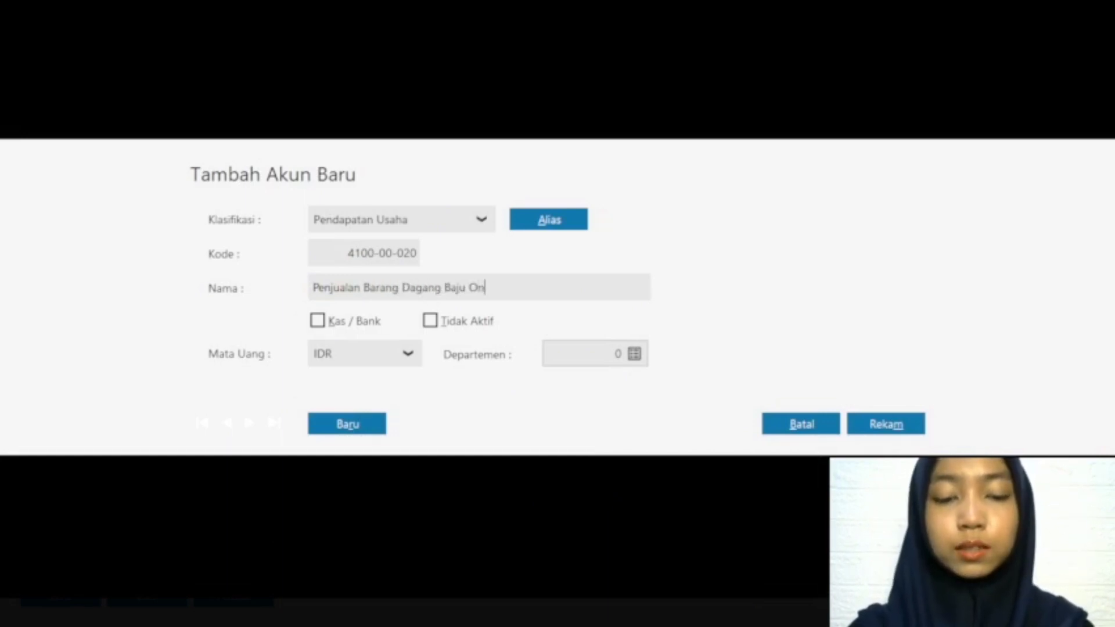
type("le Set")
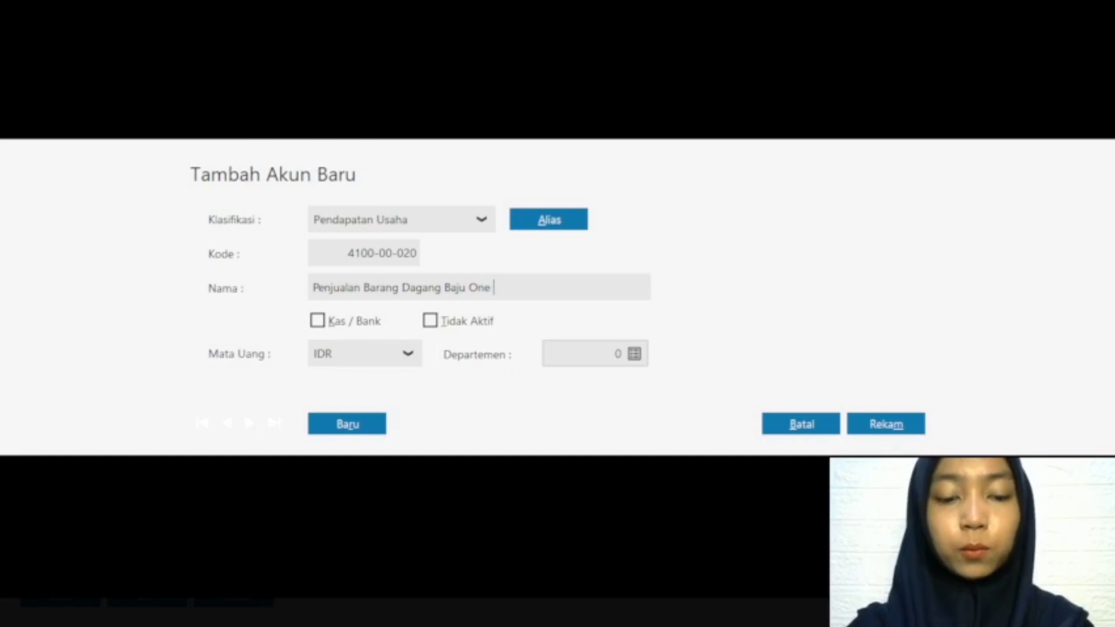
left_click(885, 424)
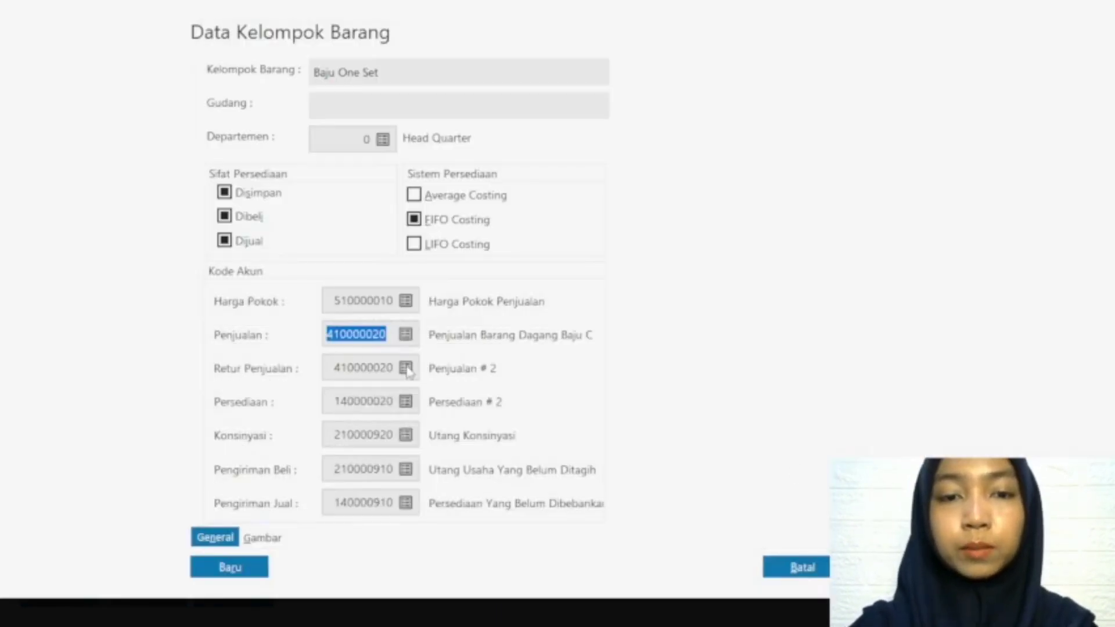
left_click(408, 369)
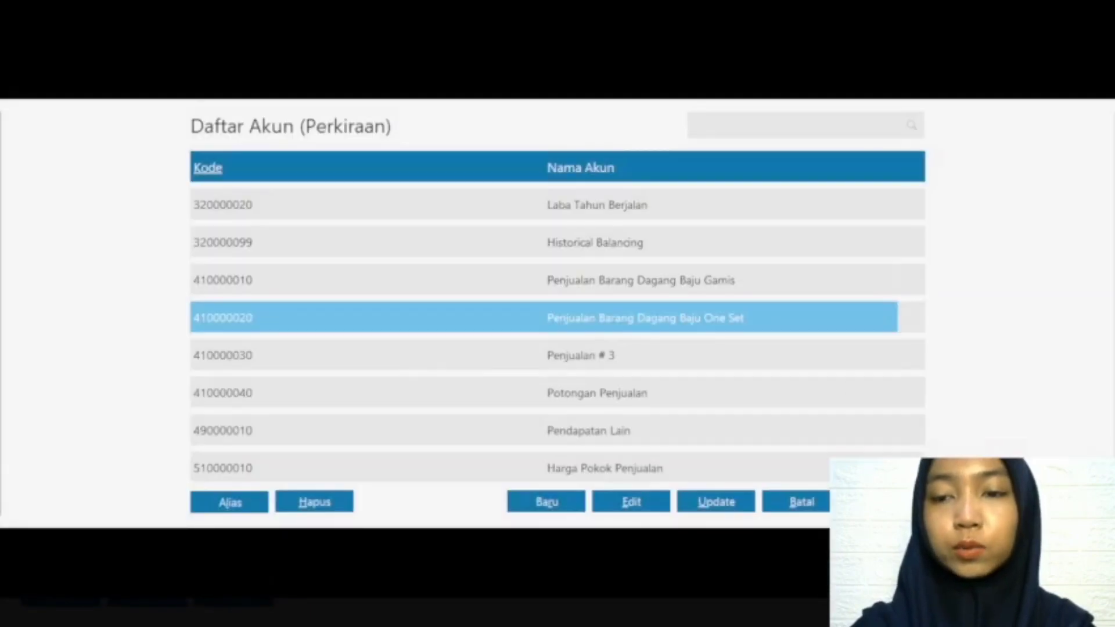
key("Return")
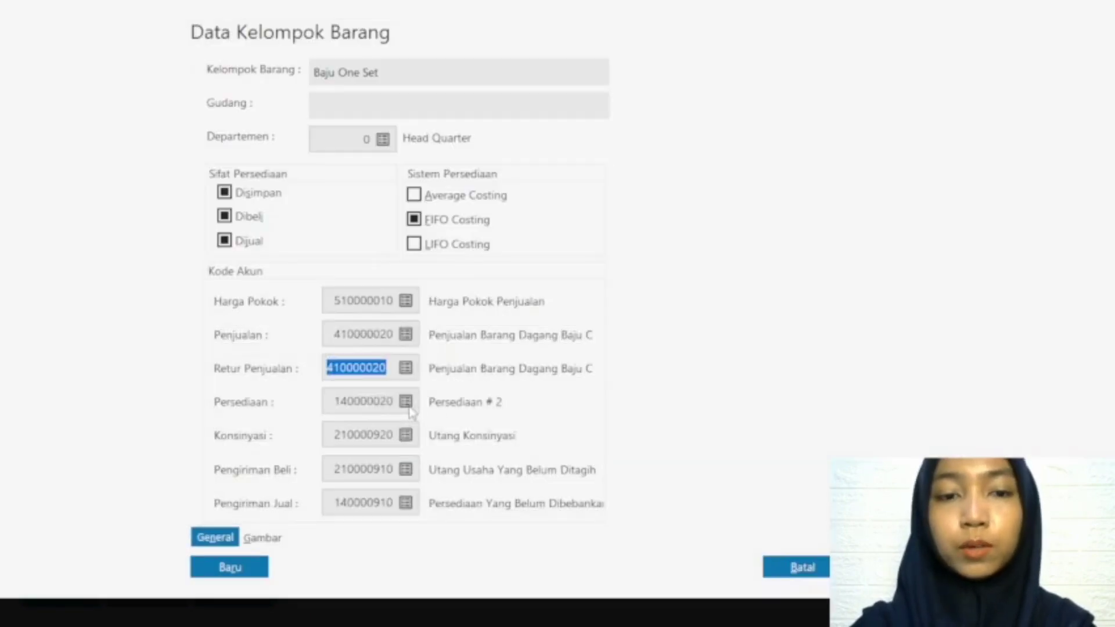
Step: Rename the group's Persediaan account as Persediaan Barang Dagang Baju One Set, select it, and save the group with its products' account codes adjusted
left_click(402, 404)
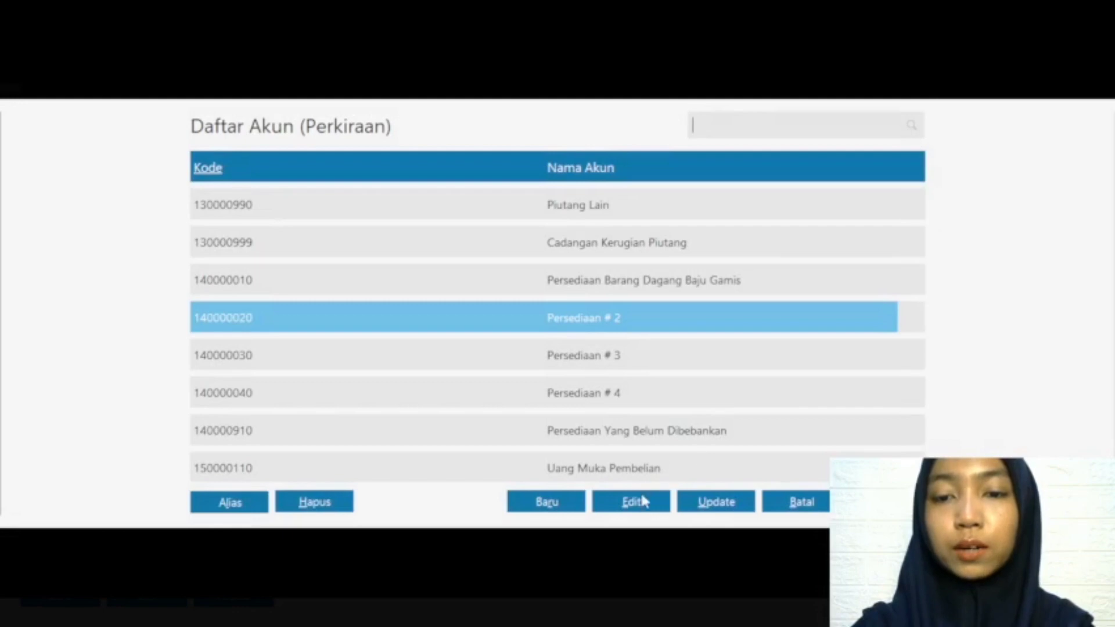
left_click(634, 503)
left_click(880, 431)
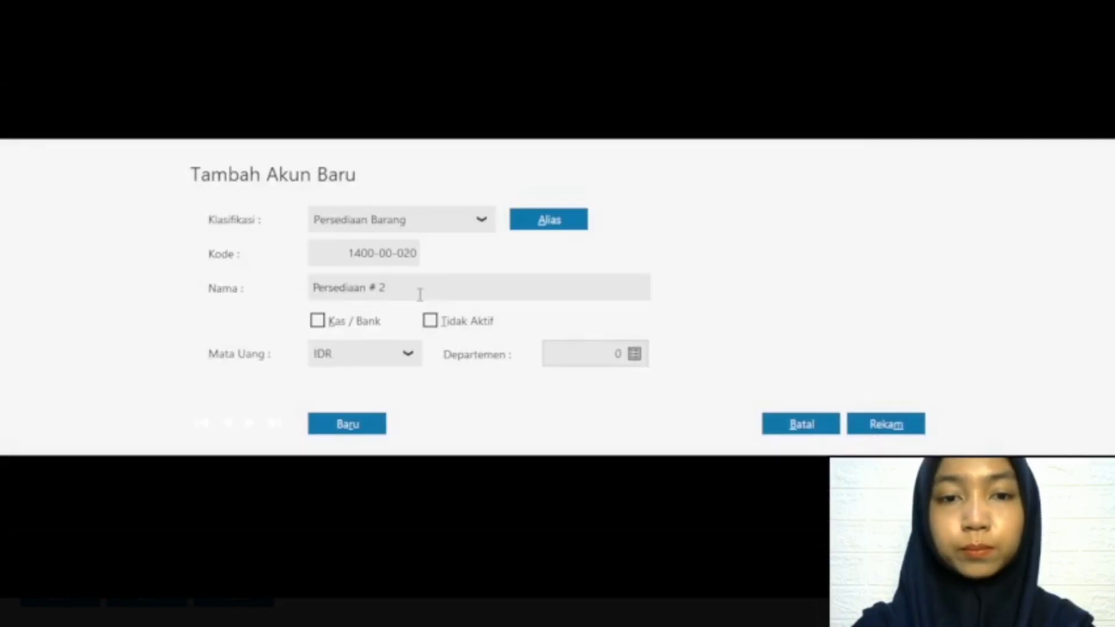
left_click(418, 294)
left_click(418, 293)
key("BackSpace")
key("BackSpace")
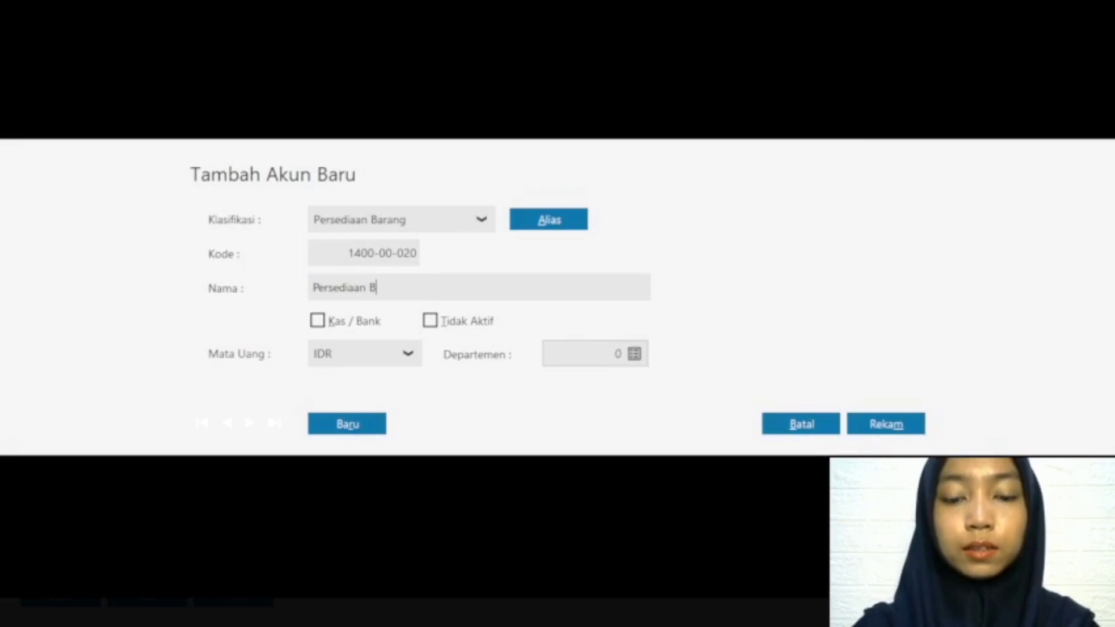
type("g Dagang Baju")
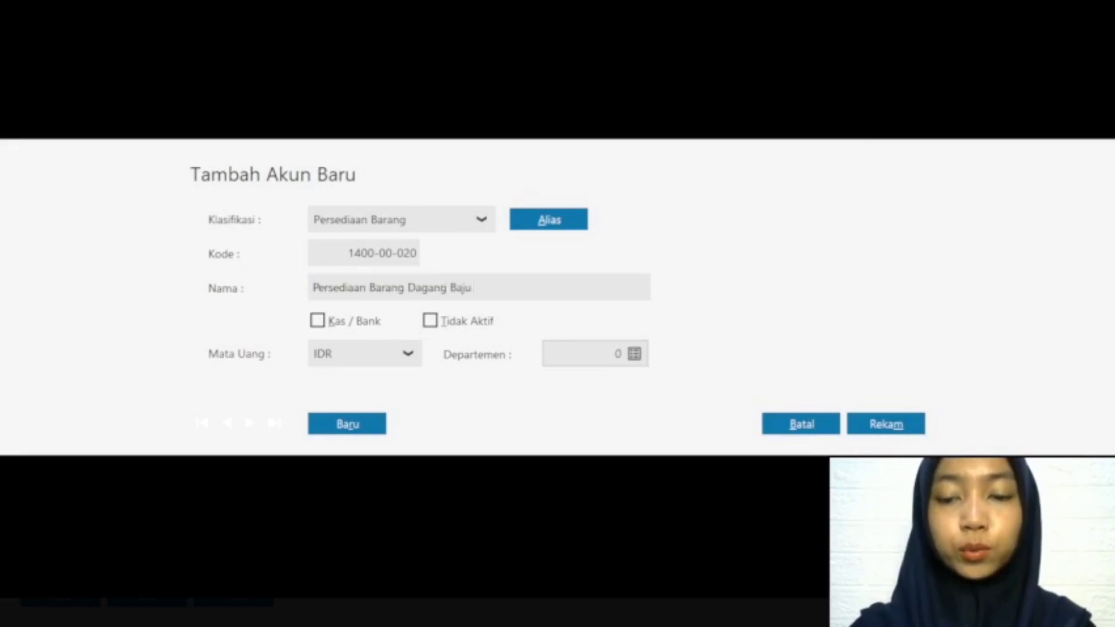
type(" One Set")
left_click(913, 430)
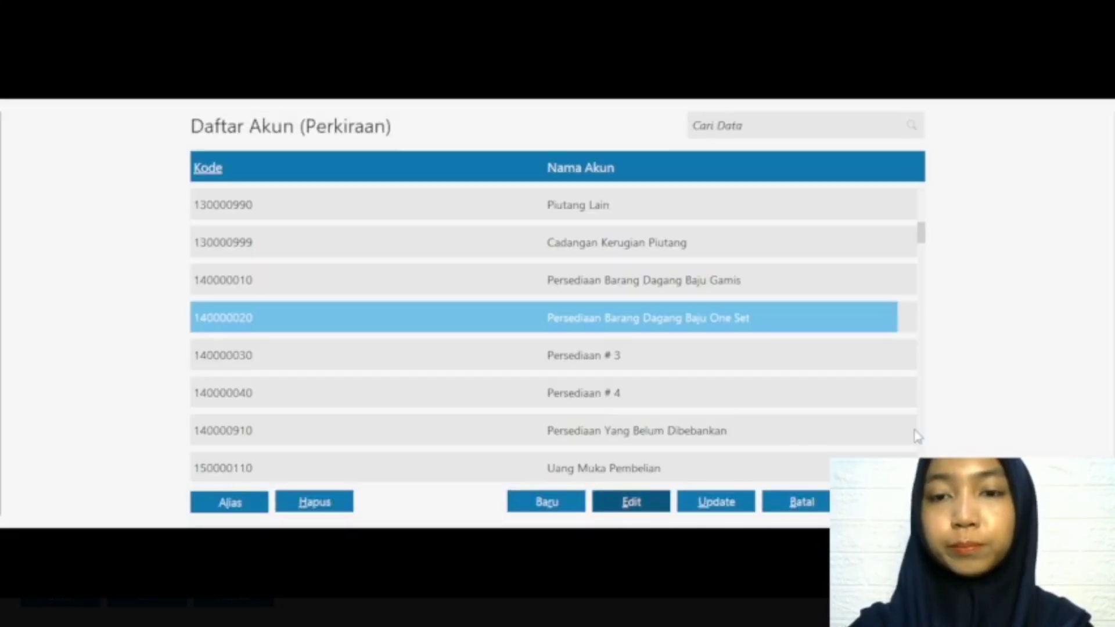
left_click(885, 502)
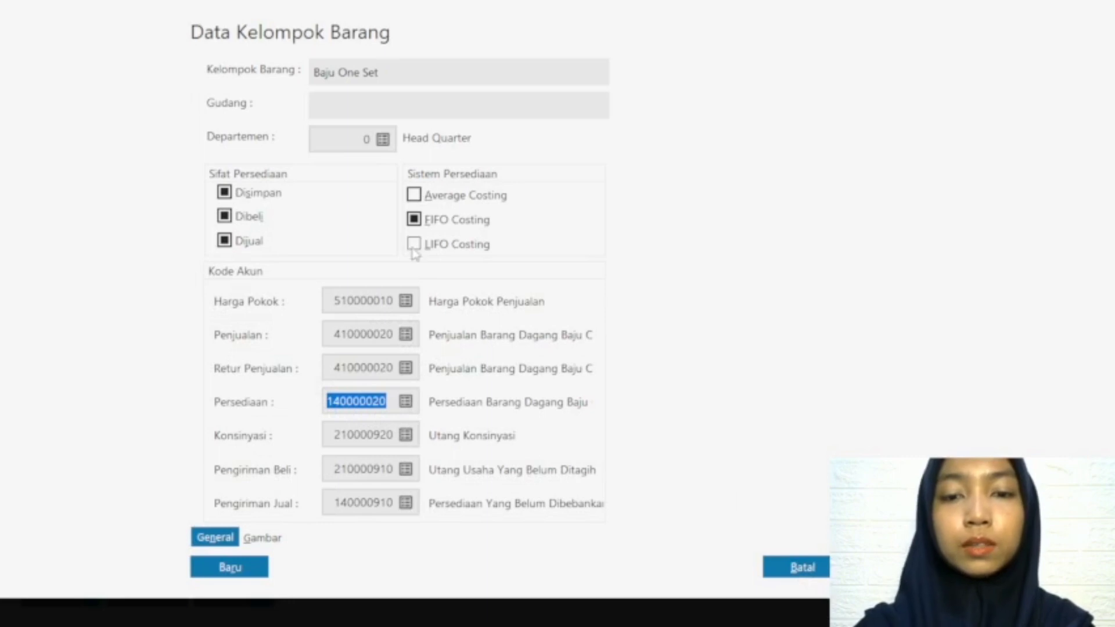
left_click(887, 567)
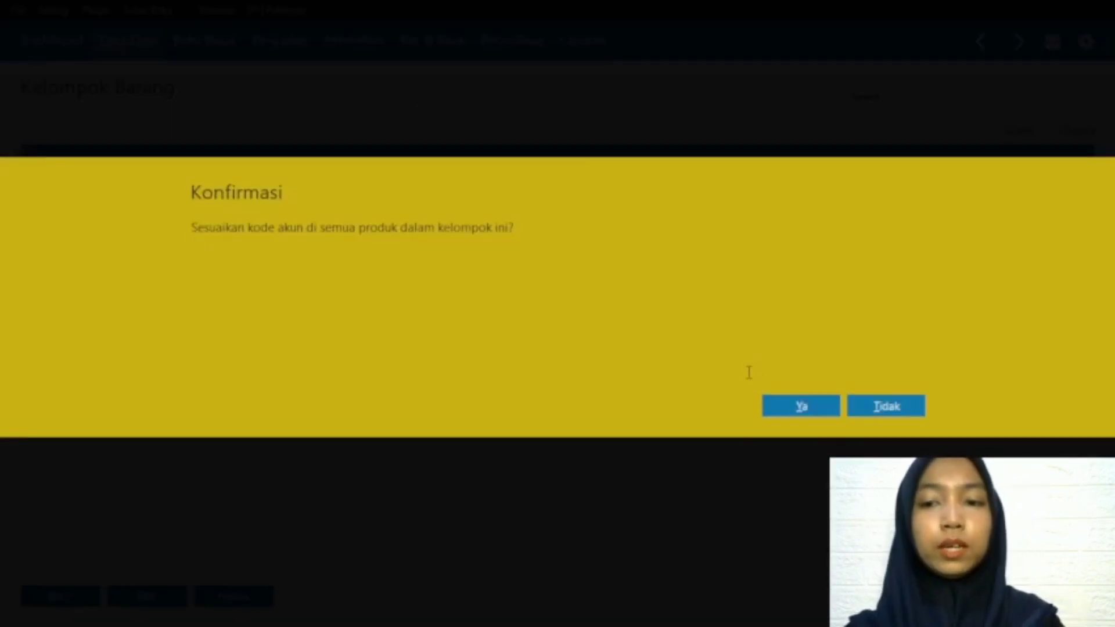
left_click(800, 406)
Step: Open the Product 3 group for editing and rename it Jilbab
left_click(52, 275)
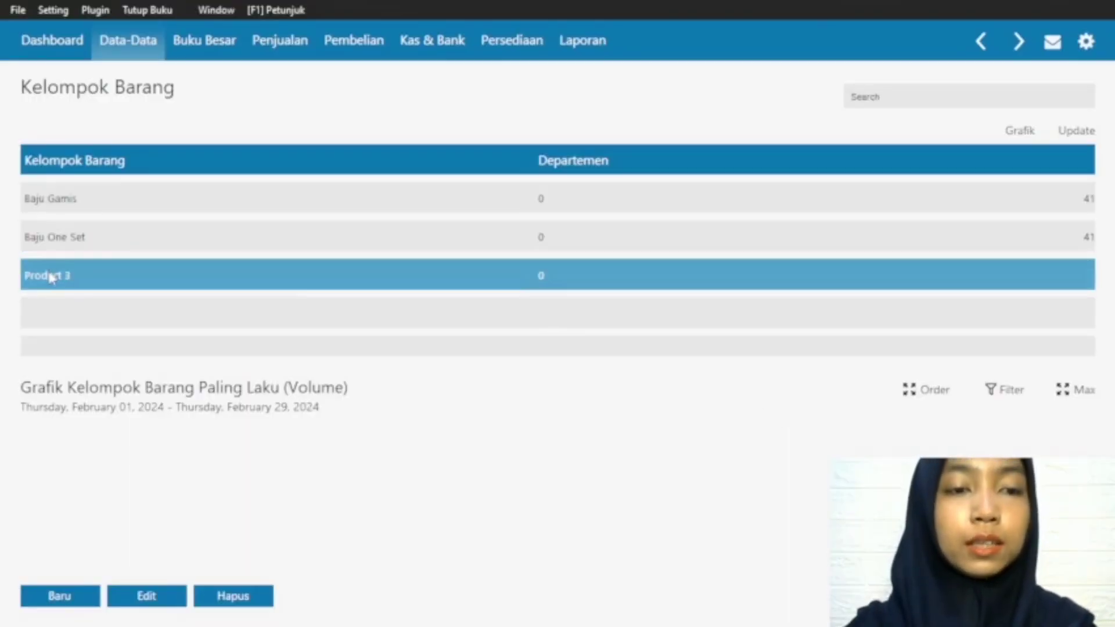
left_click(154, 601)
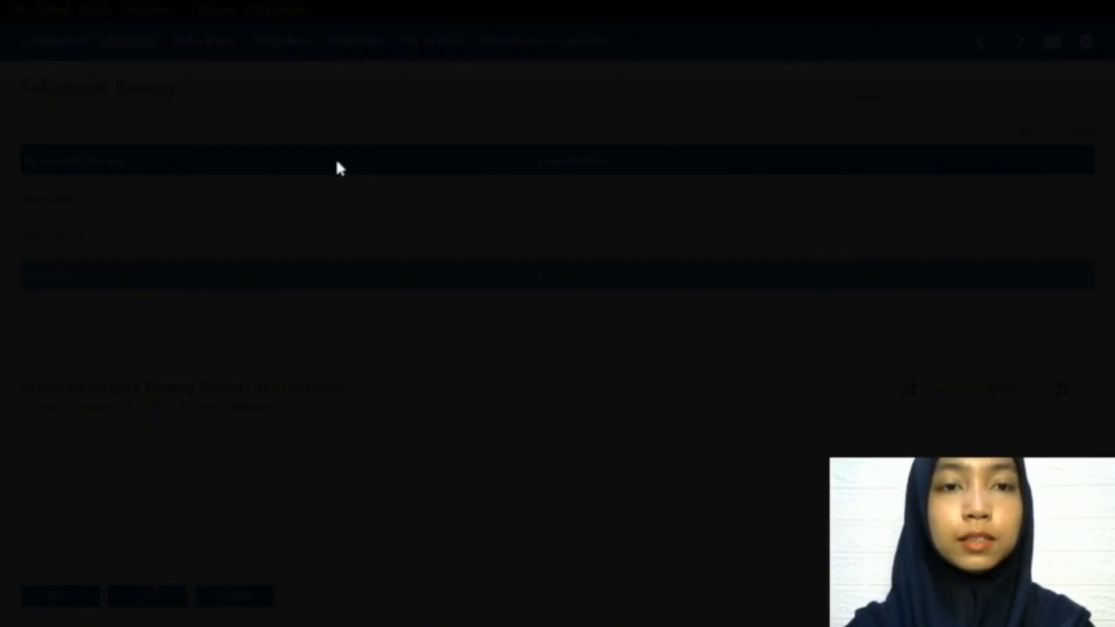
key("BackSpace")
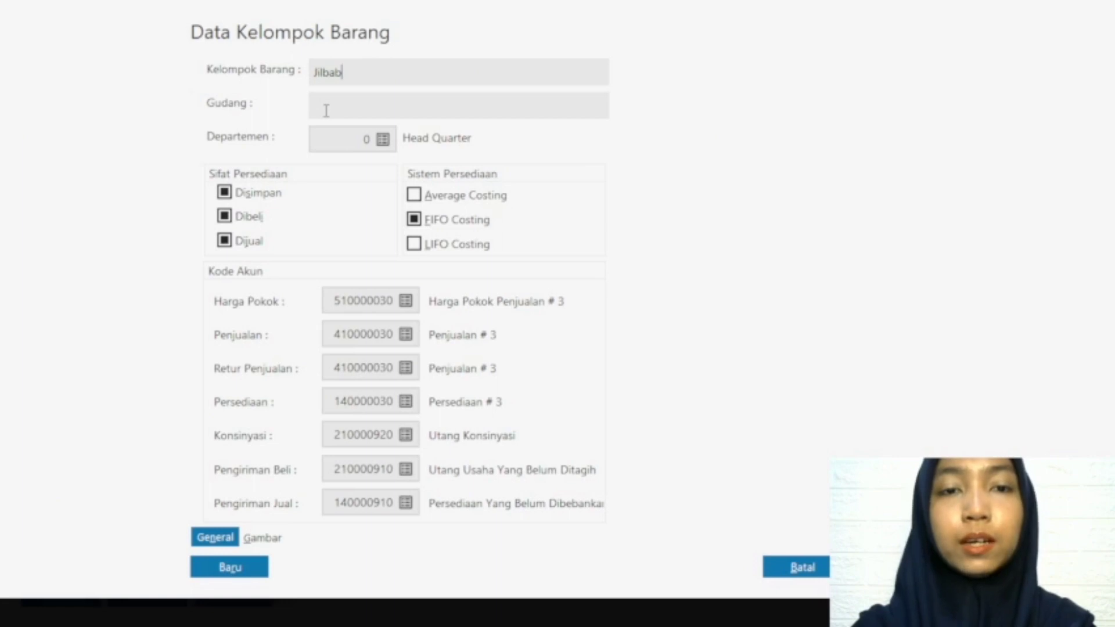
Step: Set the Jilbab group's Harga Pokok account to 510000010 Harga Pokok Penjualan
left_click(406, 300)
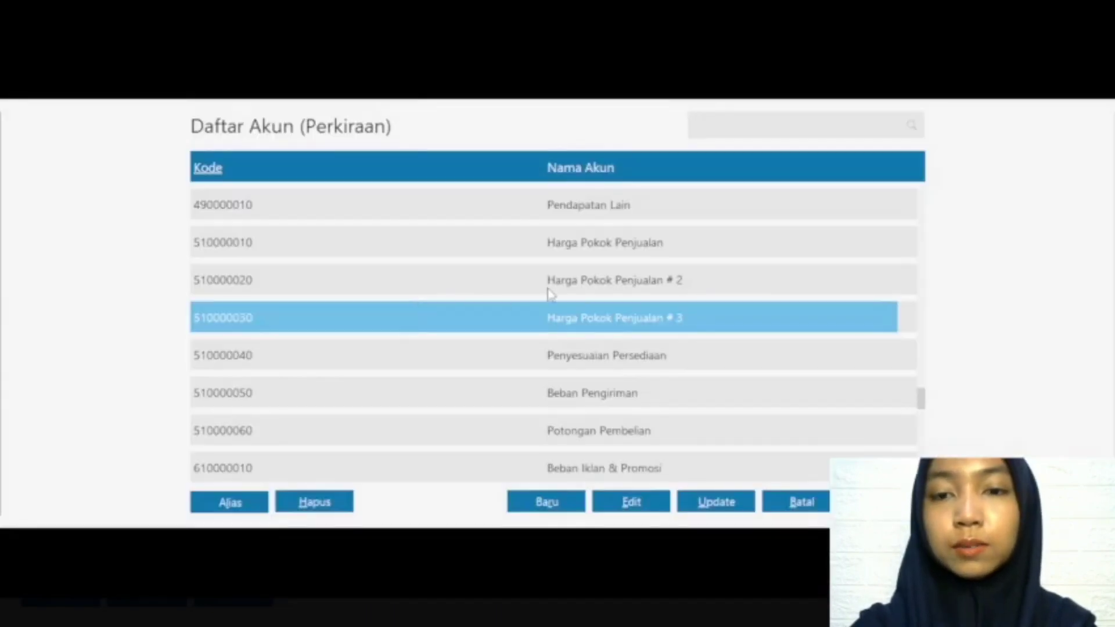
double_click(595, 250)
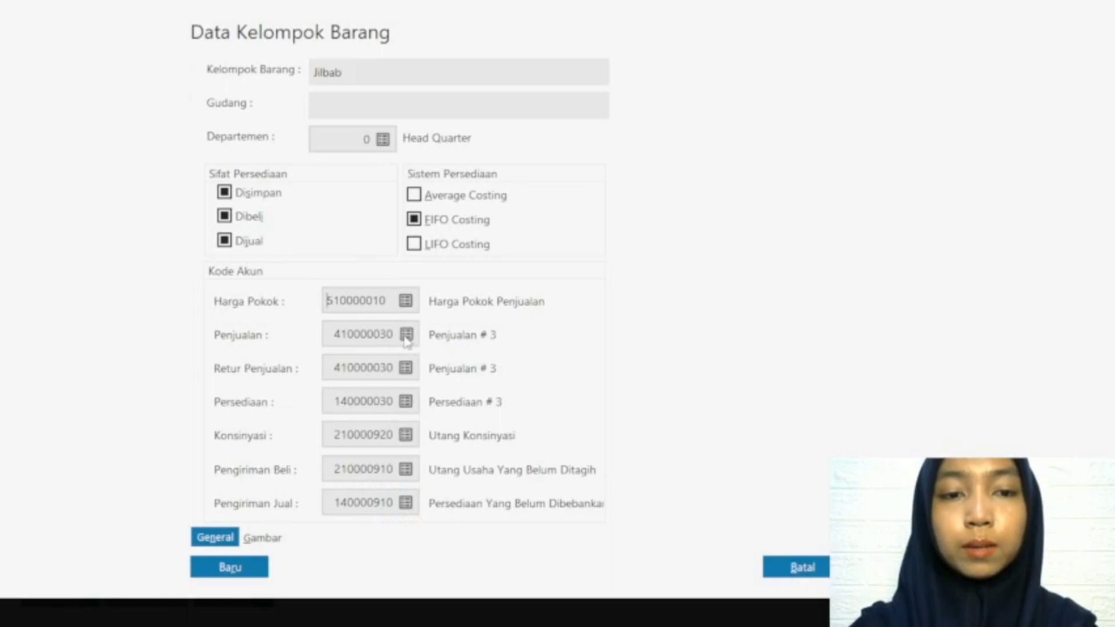
Step: Rename the group's sales account 410000030 as Penjualan Barang Dagang Jilbab and save the account
left_click(405, 336)
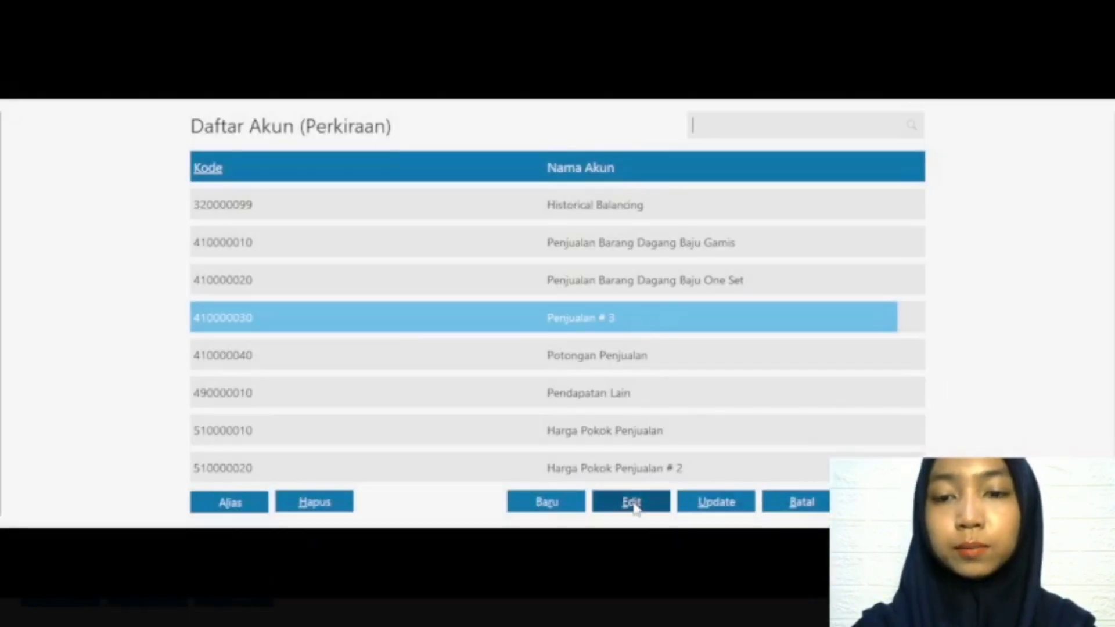
left_click(632, 501)
left_click(869, 433)
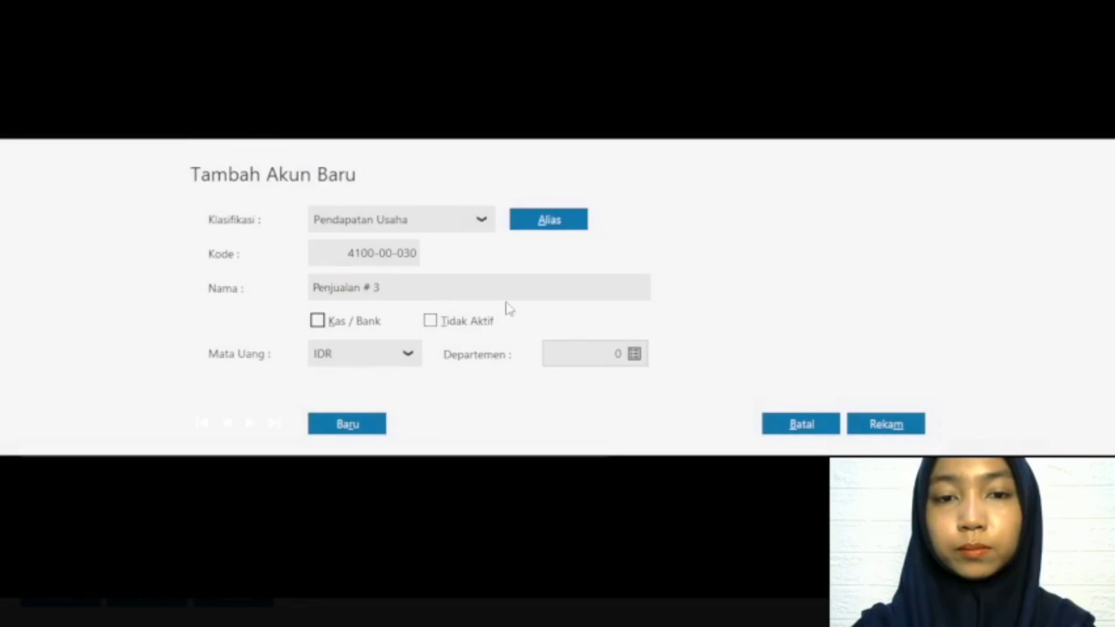
left_click(433, 284)
double_click(435, 284)
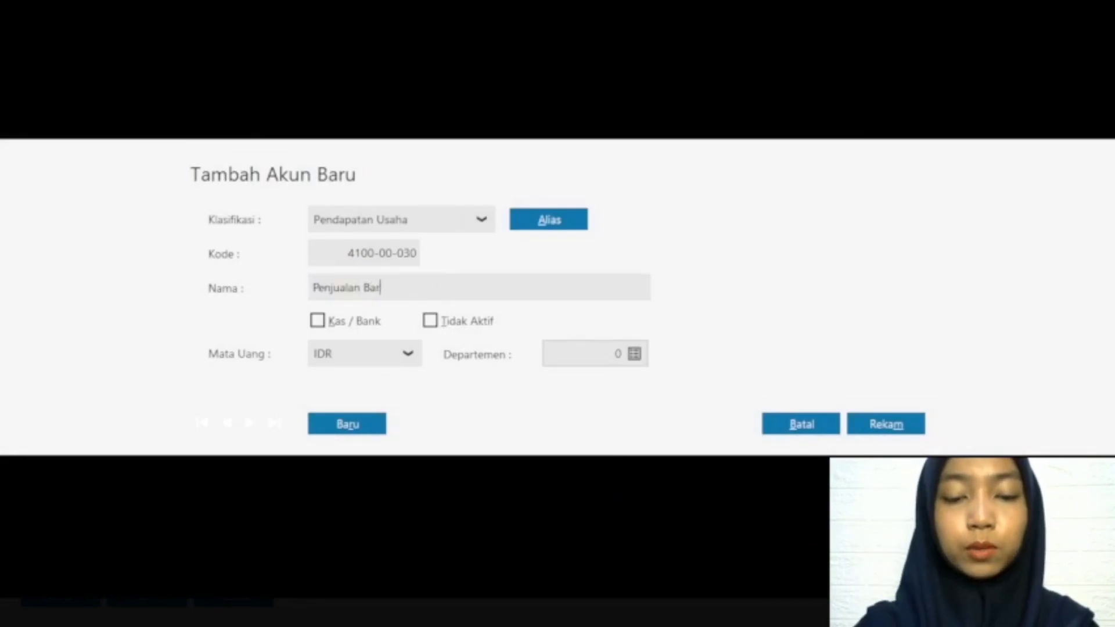
type("Barang Dagang ")
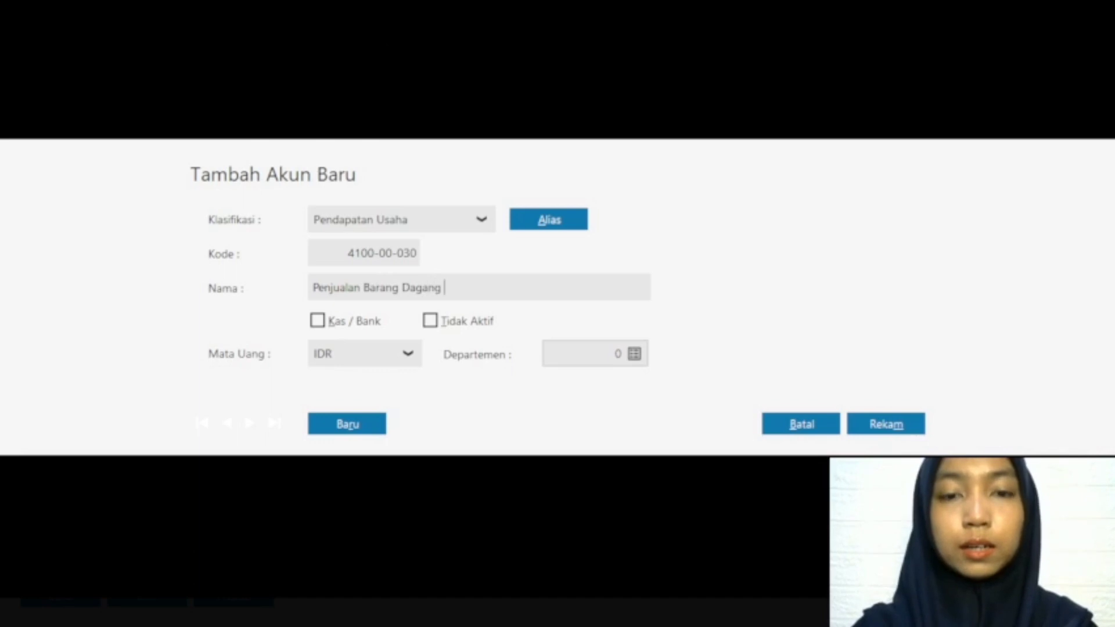
type("Jilbab")
left_click(894, 426)
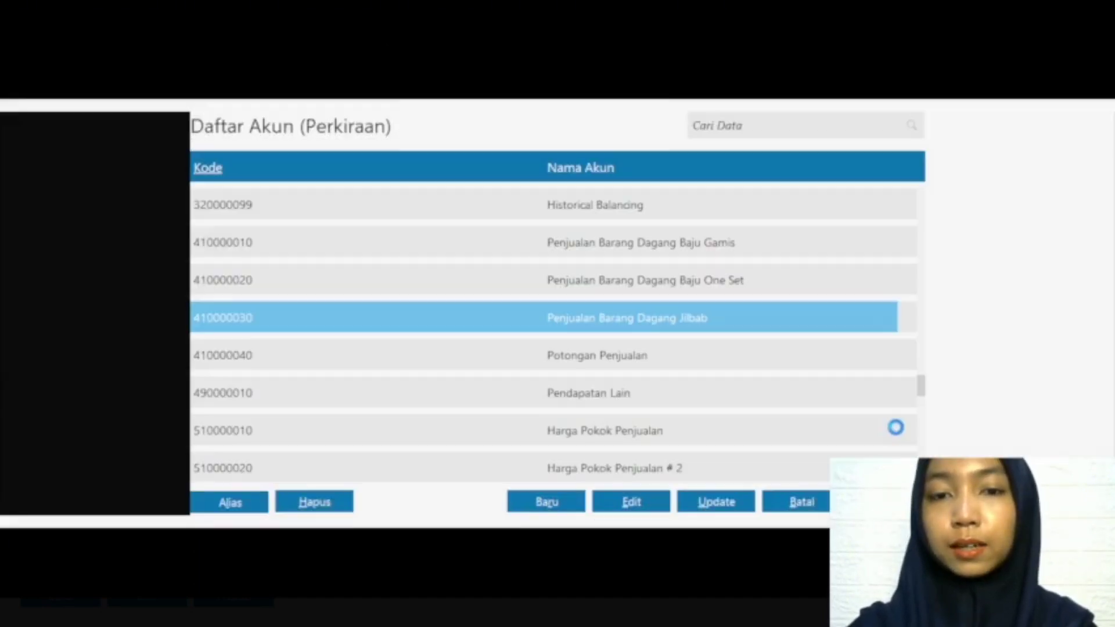
Step: Assign Penjualan Barang Dagang Jilbab as both the Penjualan and Retur Penjualan account of the group
left_click(886, 502)
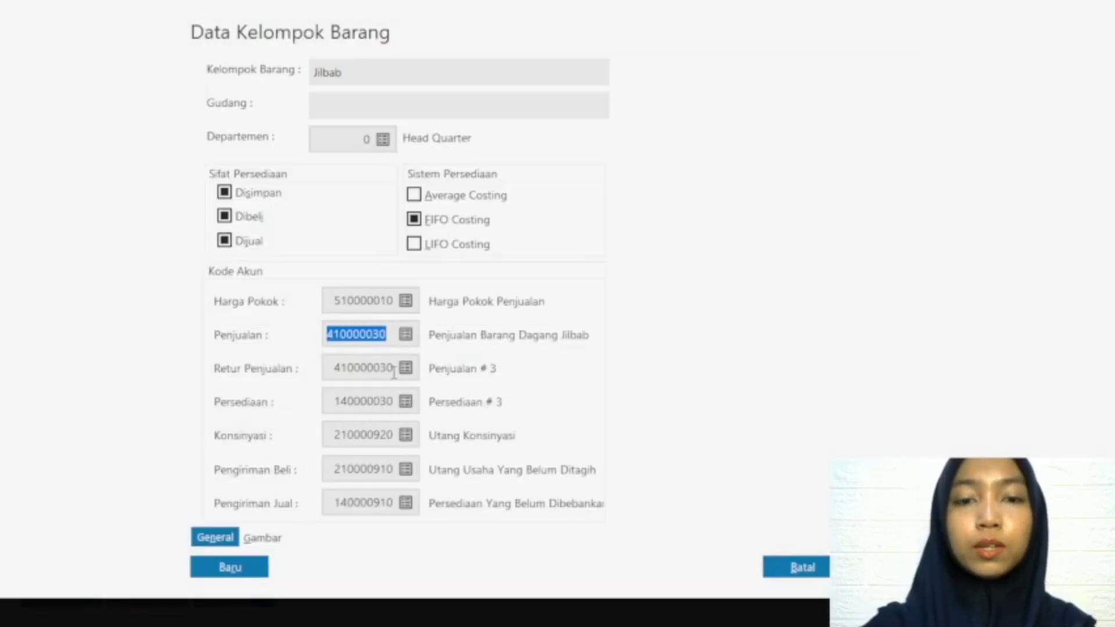
left_click(407, 374)
left_click(406, 368)
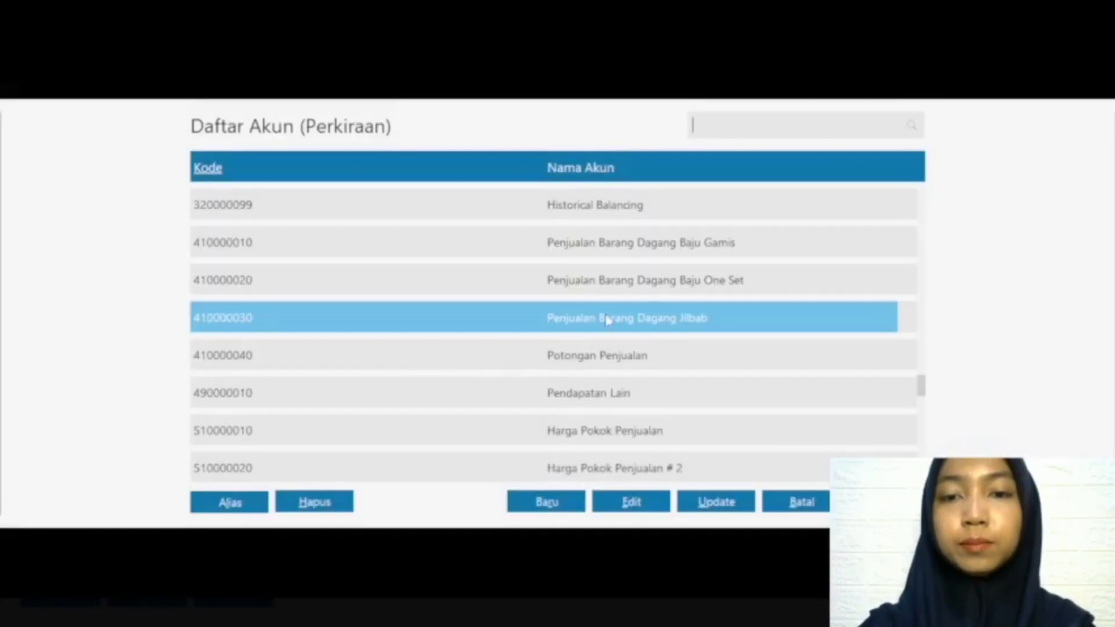
left_click(886, 501)
Step: Rename the group's Persediaan account 140000030 as Persediaan Barang Dagang Jilbab and save the account
left_click(412, 402)
left_click(411, 402)
left_click(633, 498)
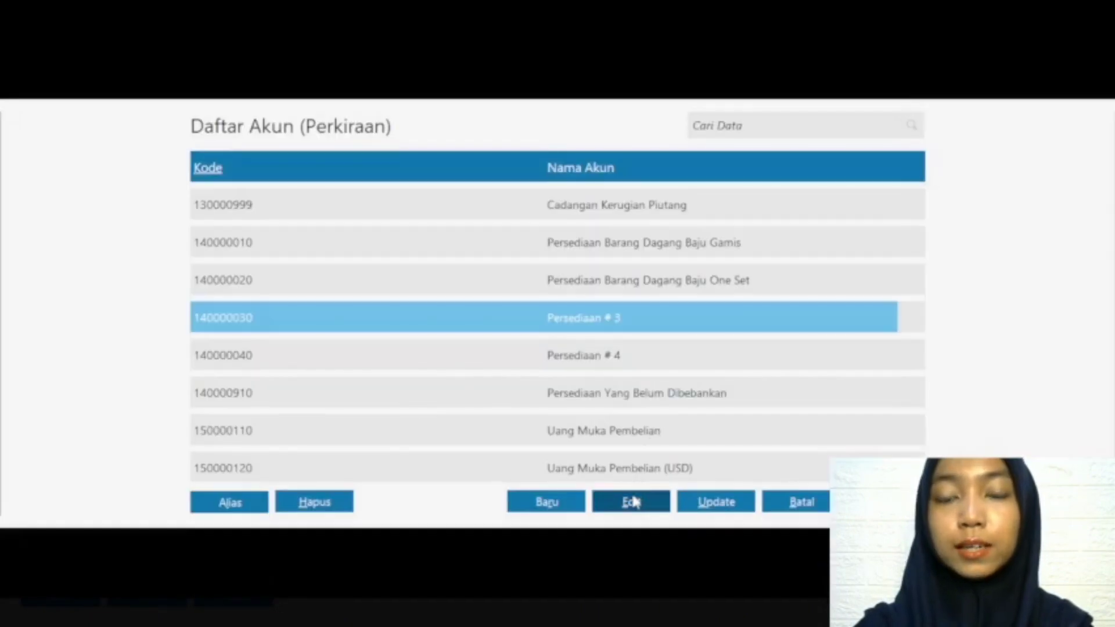
left_click(885, 432)
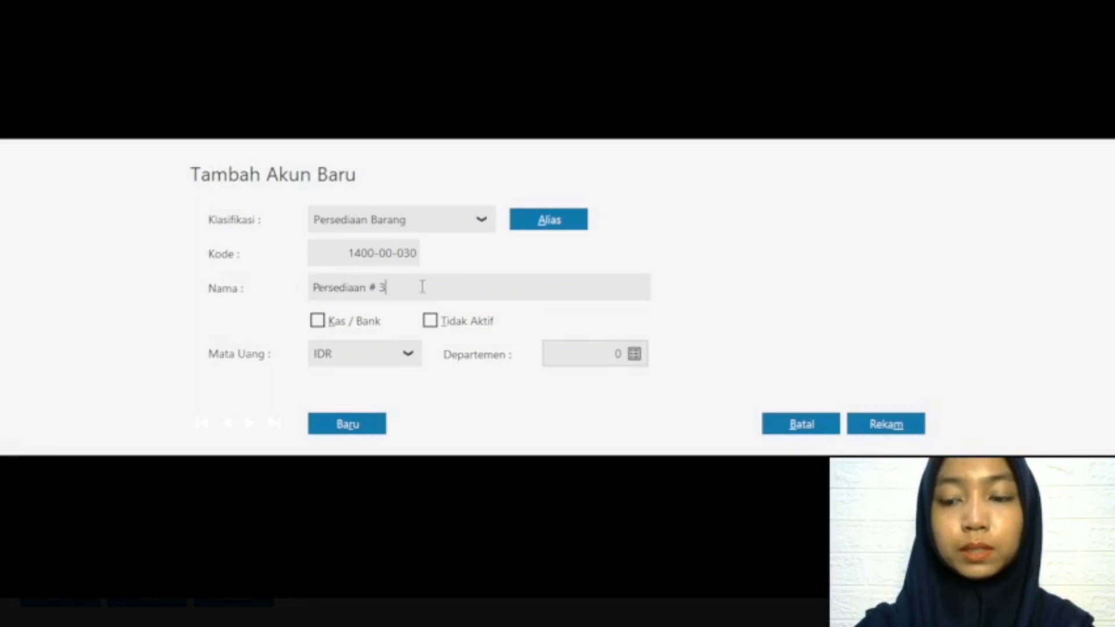
key("BackSpace")
key("BackSpace")
type("Bar")
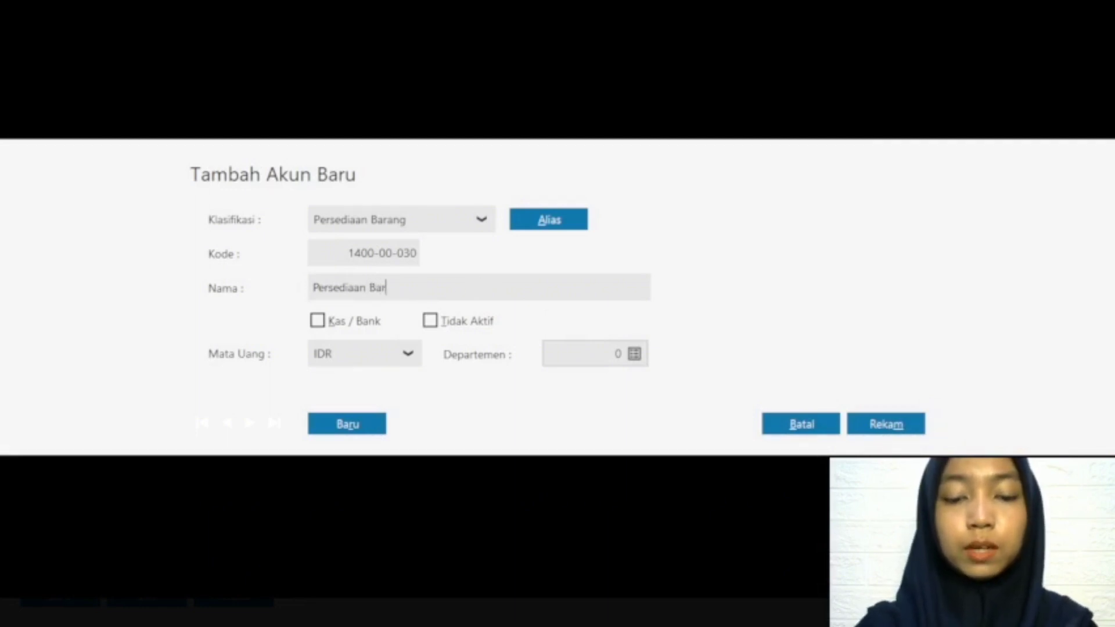
type("ang Dagang ")
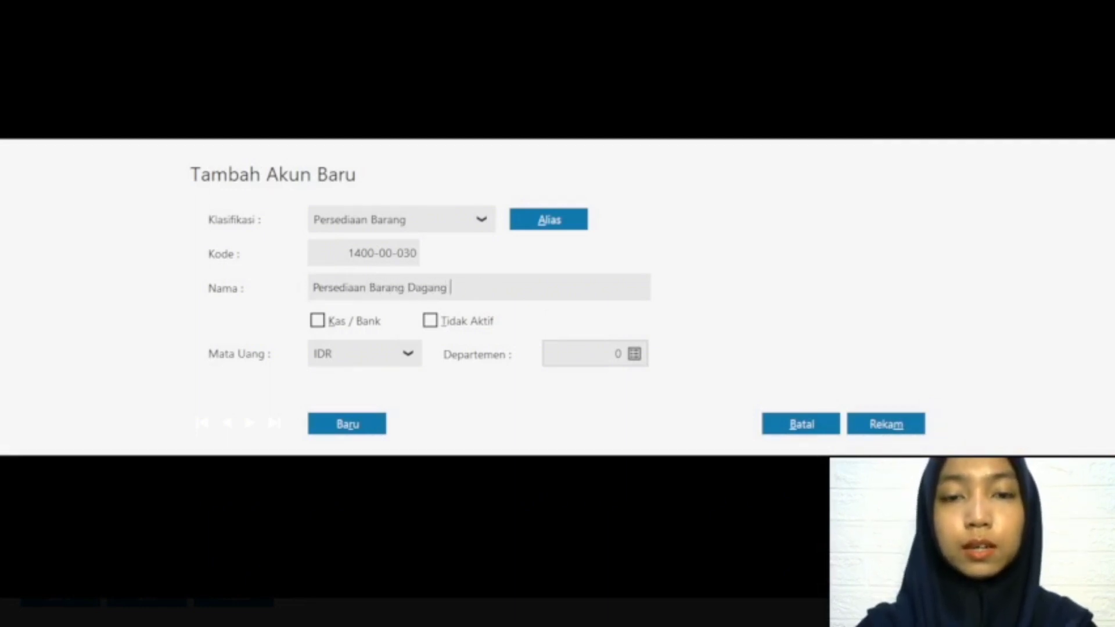
type("Jilbab")
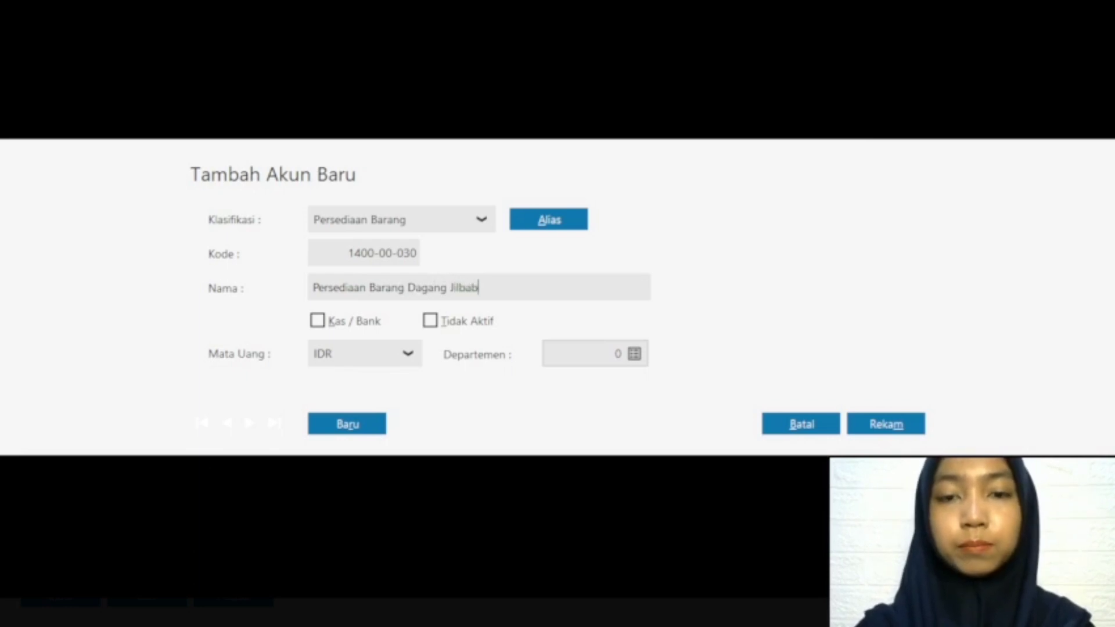
left_click(886, 425)
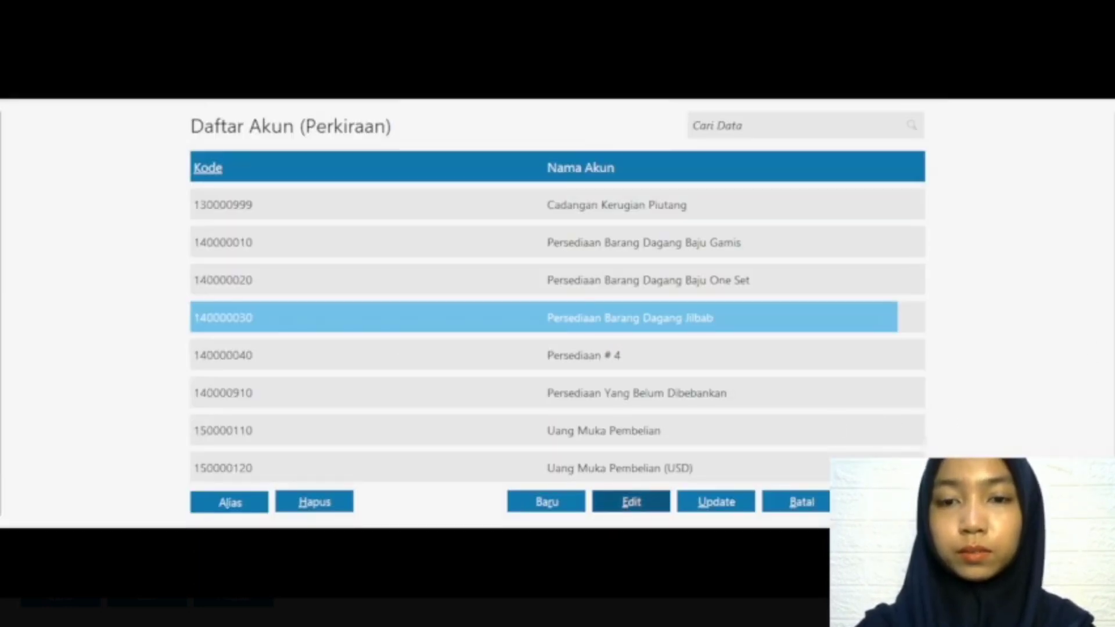
Step: Use Persediaan Barang Dagang Jilbab for Persediaan and save the group, adjusting the account codes of all its products
key("Return")
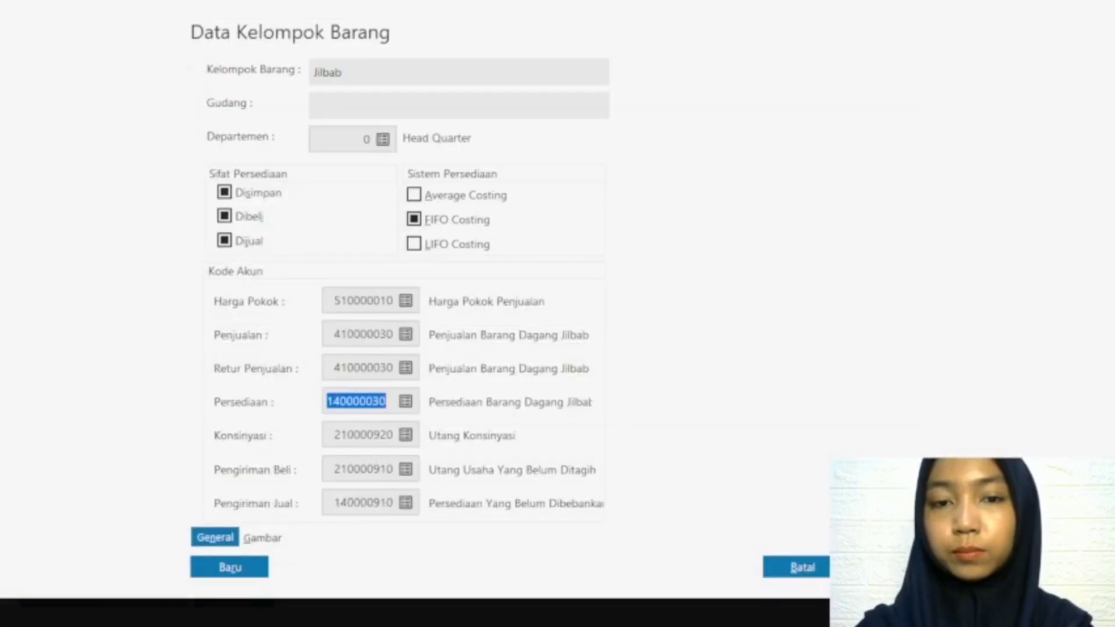
left_click(887, 567)
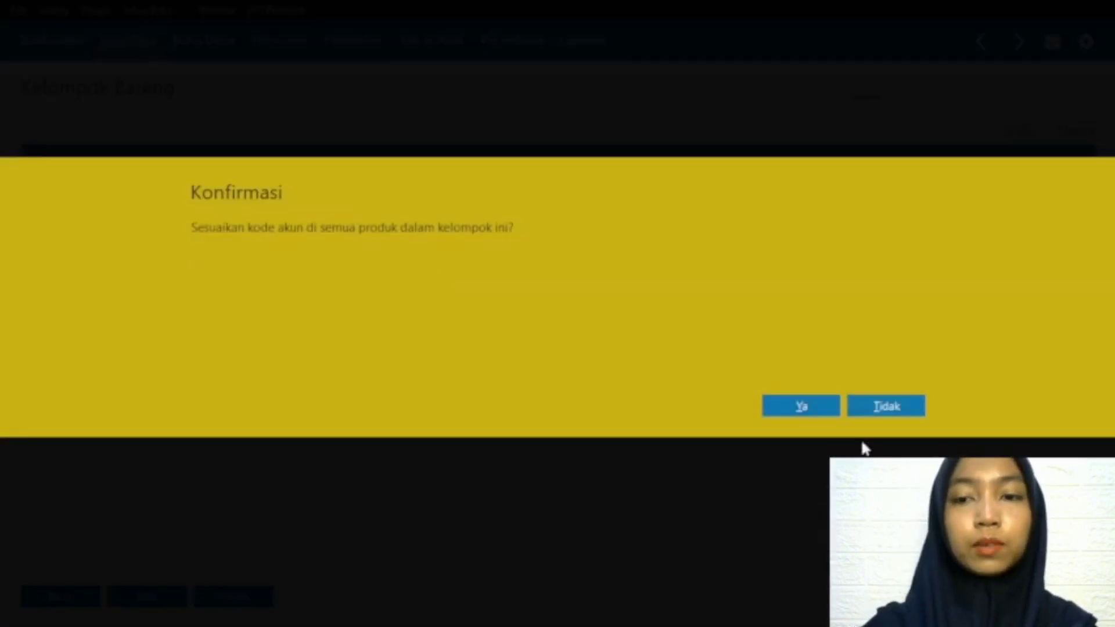
left_click(801, 406)
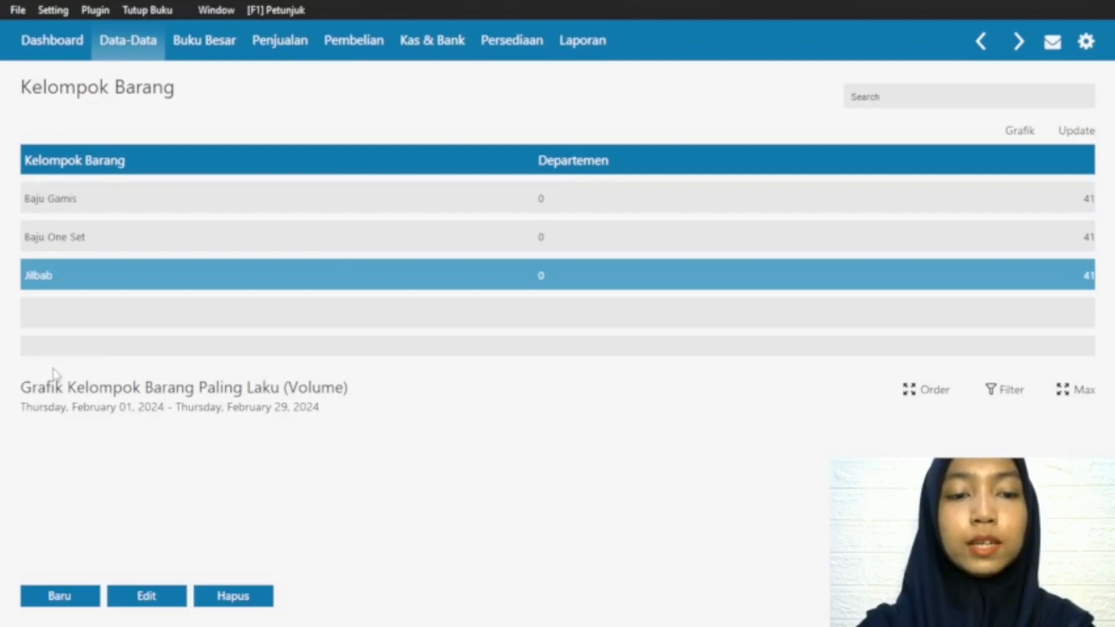
left_click(144, 598)
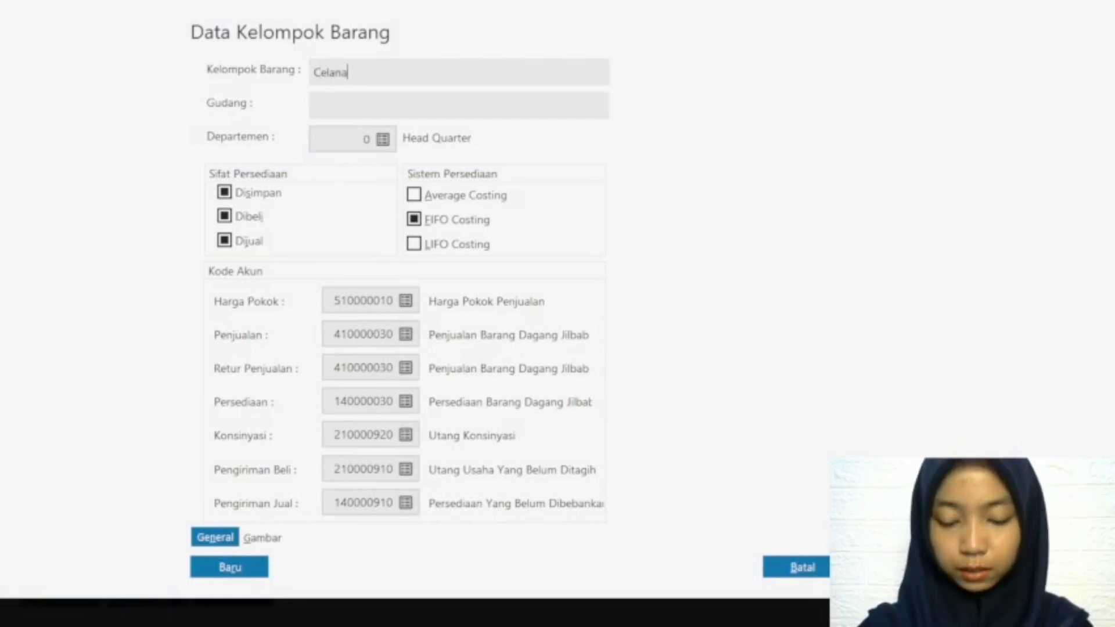
left_click(406, 335)
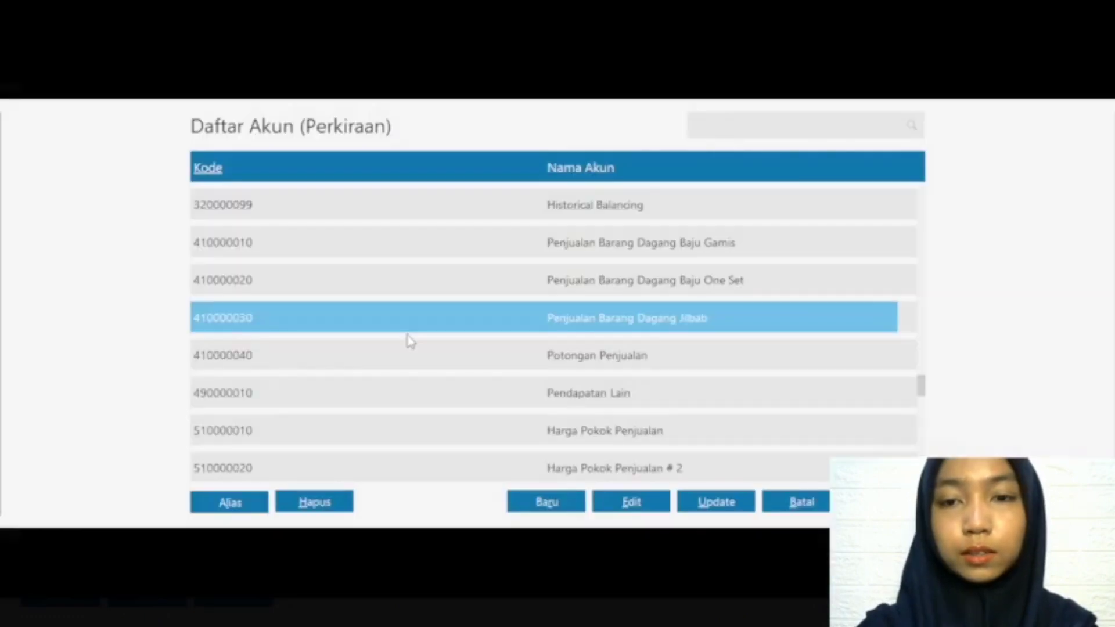
key("Down")
key("Down")
key("Down")
key("Down")
key("Down")
key("Down")
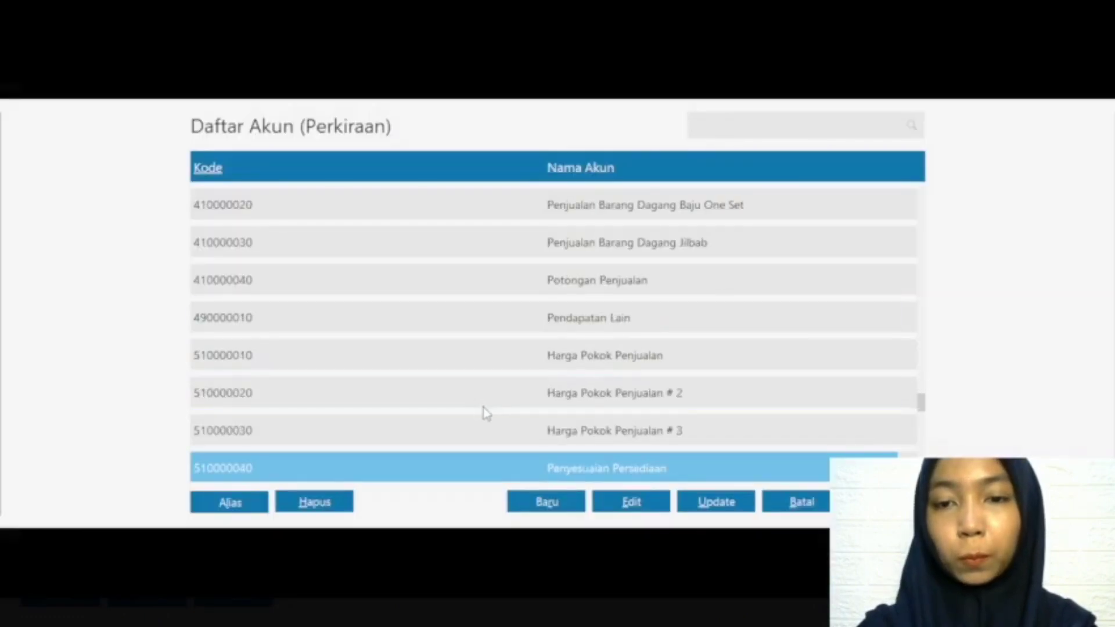
key("Up")
key("Up")
key("Up")
key("Up")
key("Up")
key("Up")
key("Up")
key("Up")
key("Up")
key("Up")
key("Up")
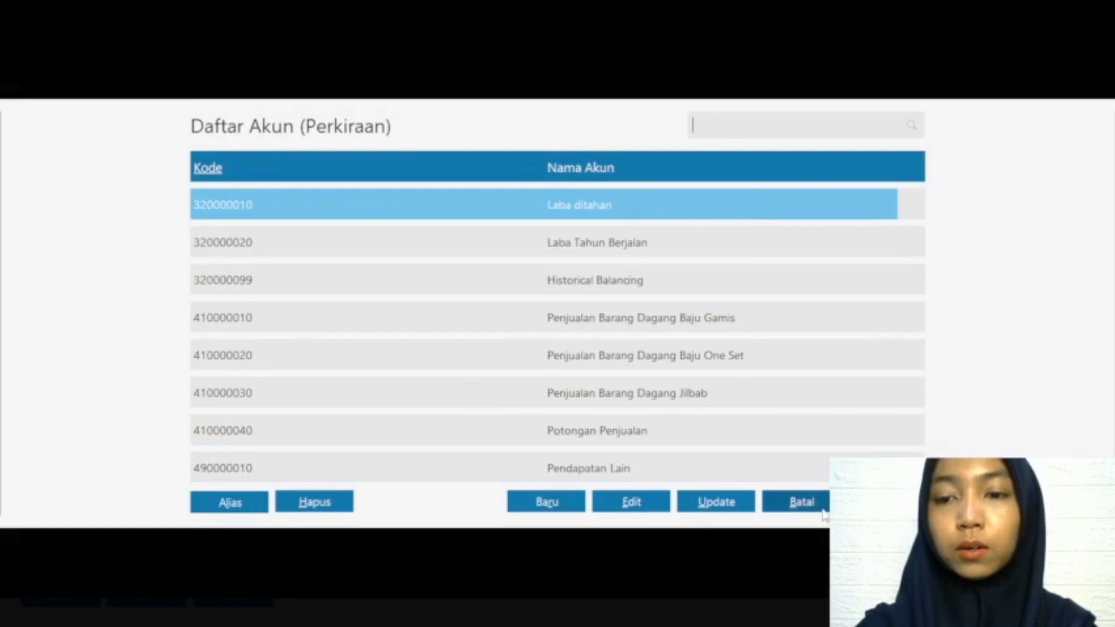
left_click(820, 506)
left_click(811, 569)
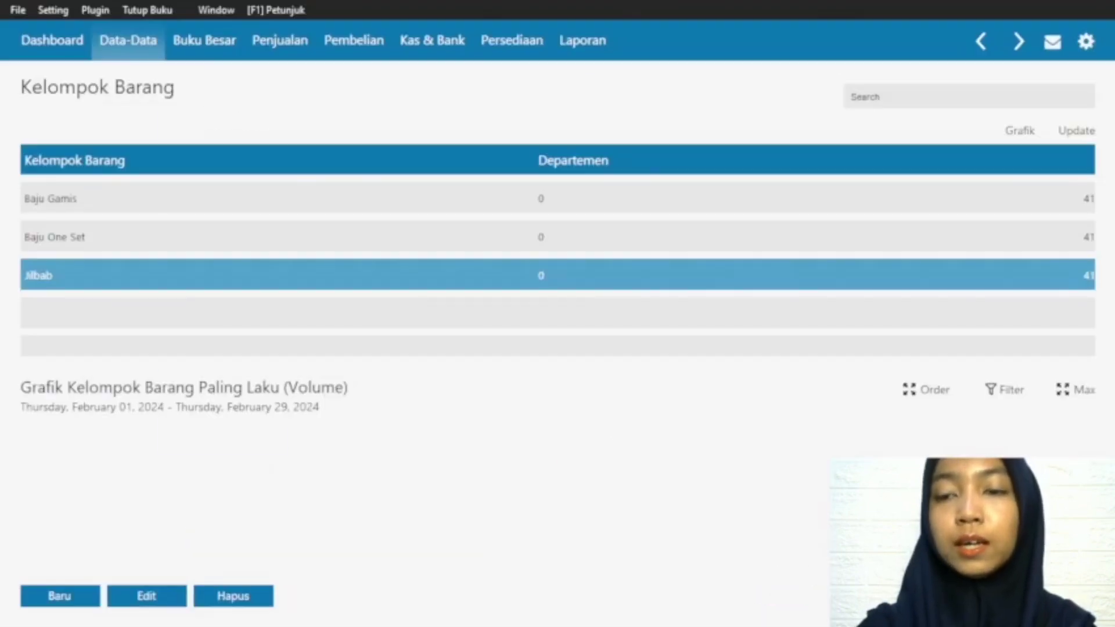
Step: Leave the product group list and open the list of accounts under Data Rekening
left_click(1054, 596)
left_click(779, 591)
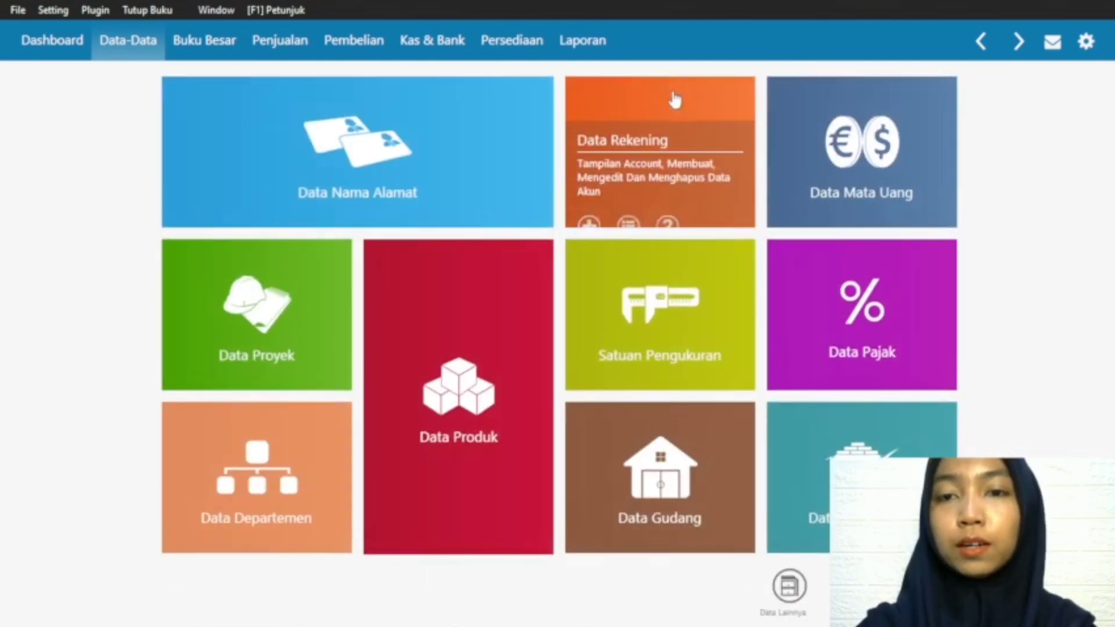
mouse_move(606, 161)
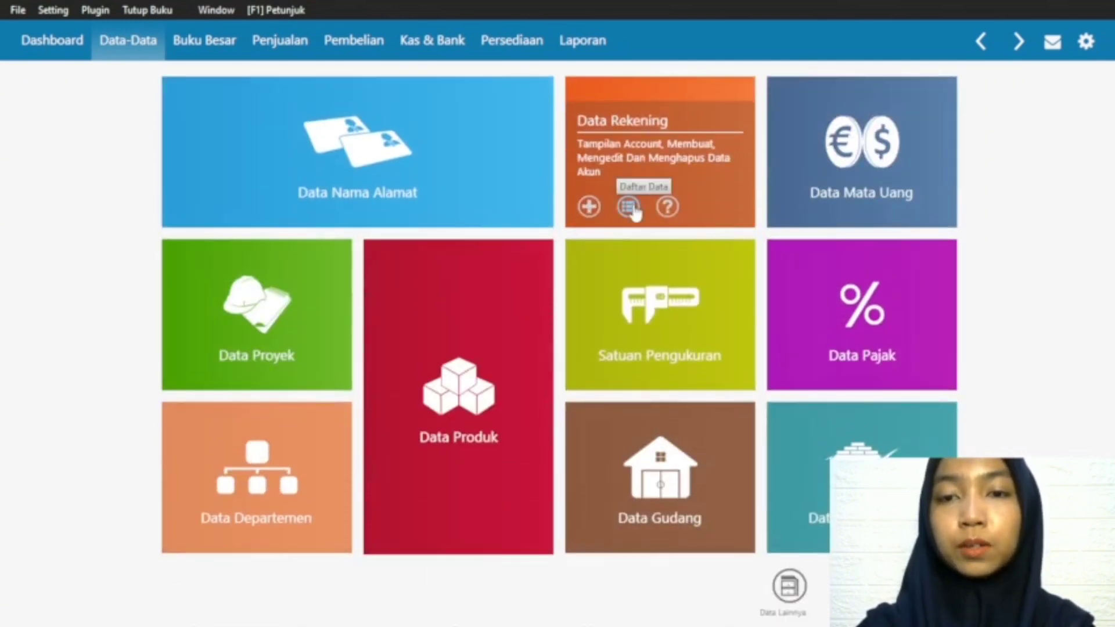
left_click(627, 206)
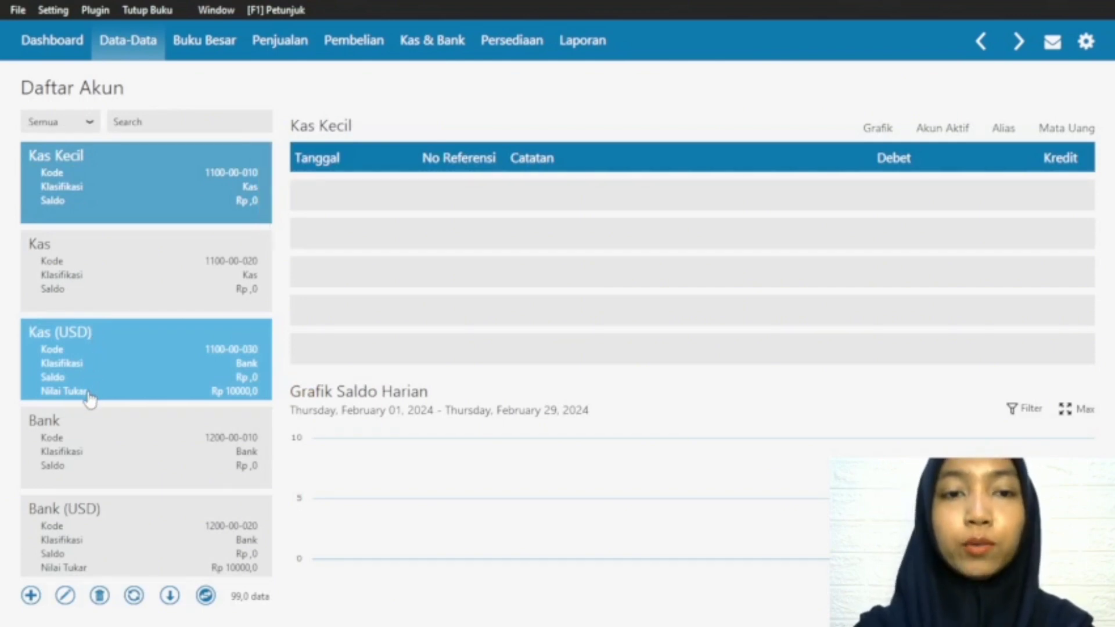
Step: Delete the Piutang Giro account, code 1300-00-910, from the account list
scroll(90, 398, "down", 2)
scroll(90, 398, "up", 2)
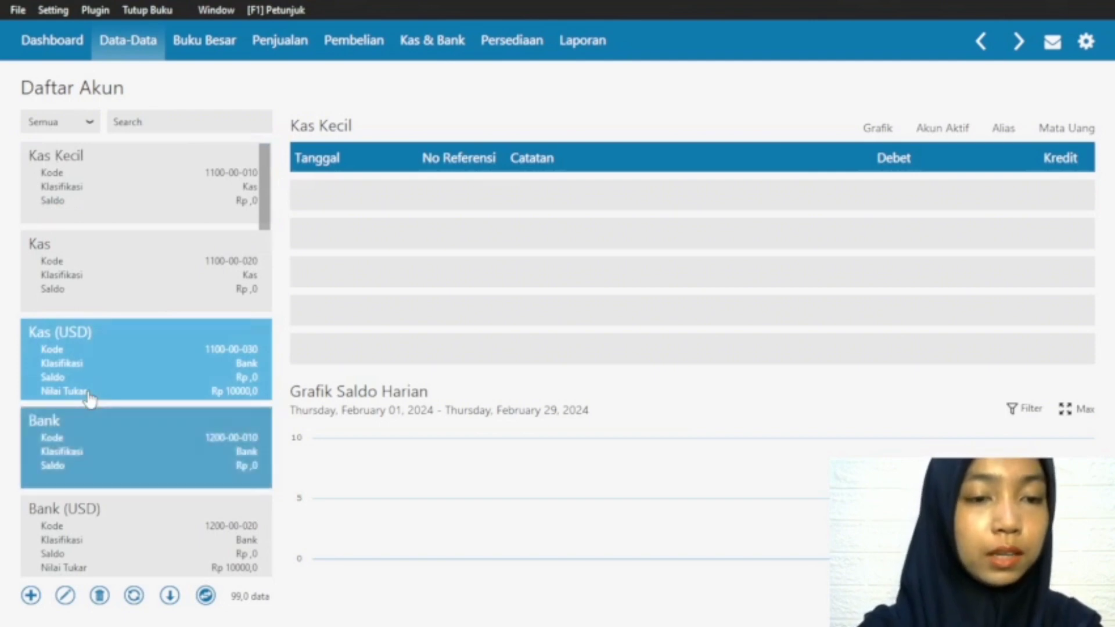
scroll(93, 398, "down", 4)
scroll(169, 409, "up", 1)
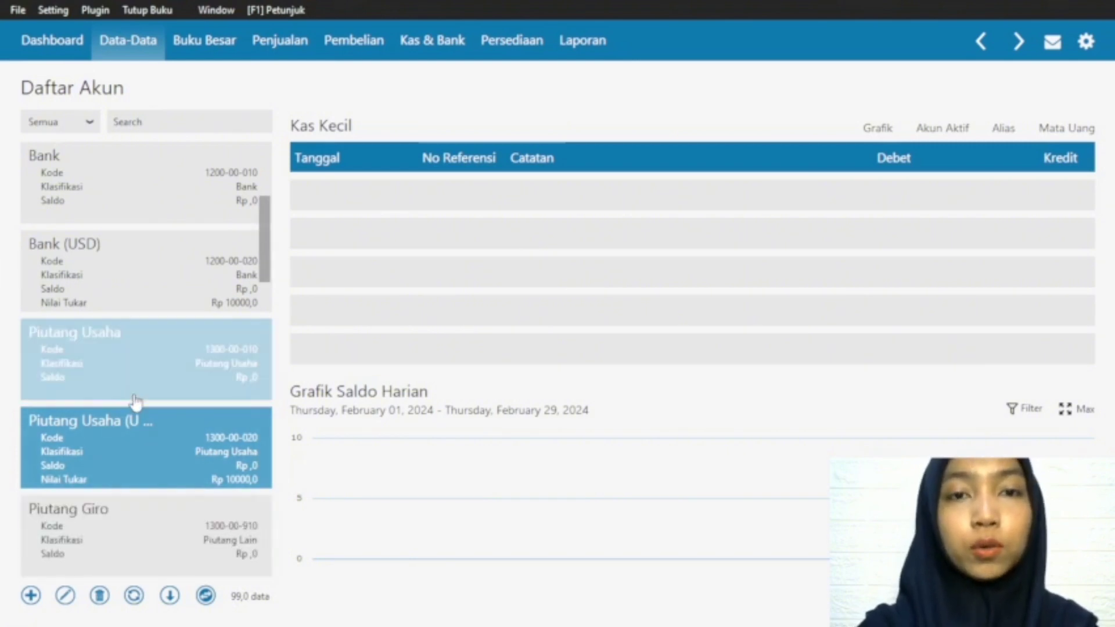
scroll(70, 384, "down", 1)
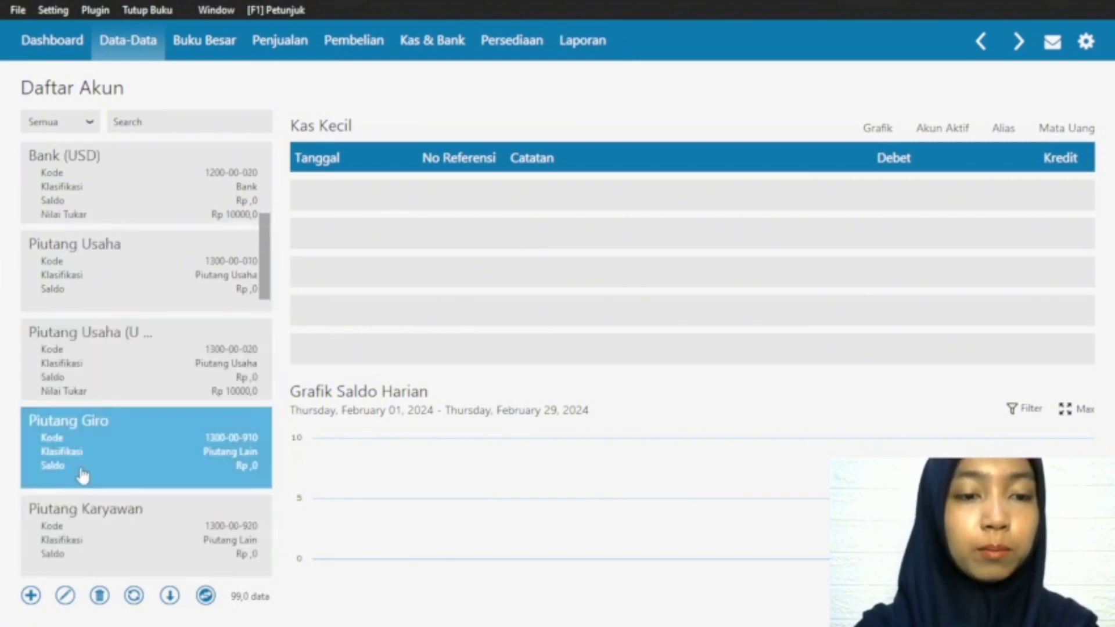
scroll(93, 418, "down", 2)
left_click(104, 253)
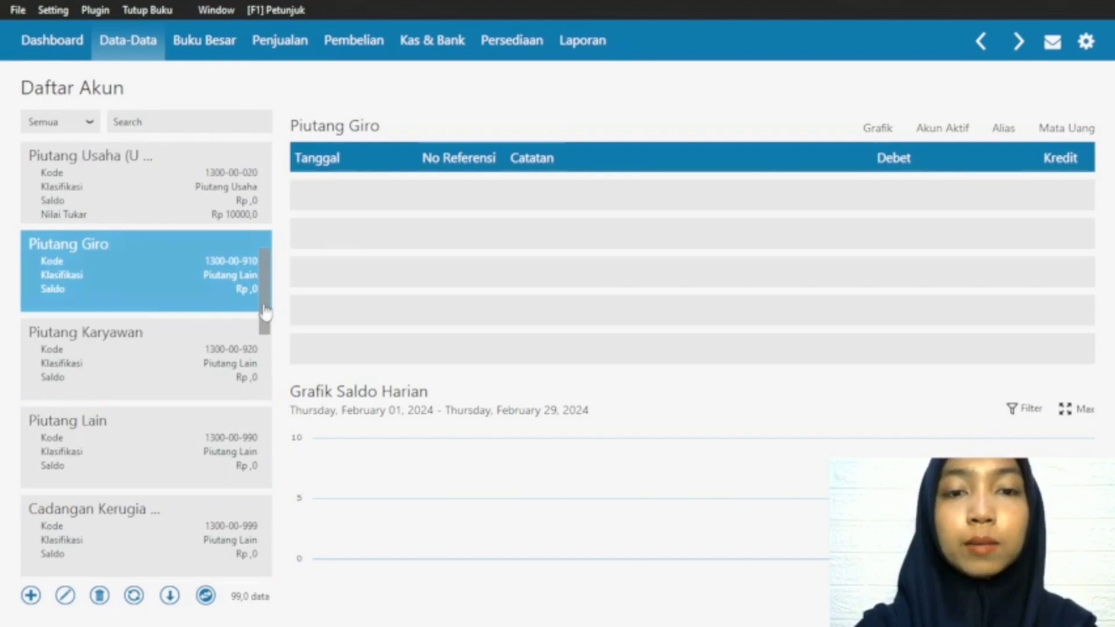
left_click(100, 598)
left_click(788, 406)
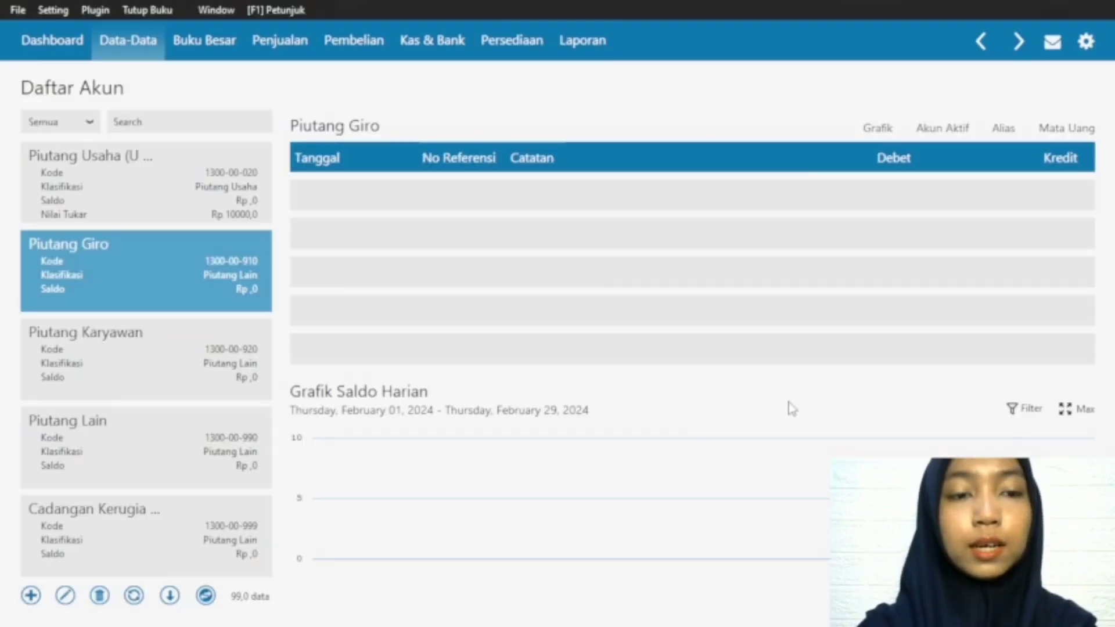
Step: Delete the Piutang Karyawan account, code 1300-00-920, from the account list
left_click(110, 252)
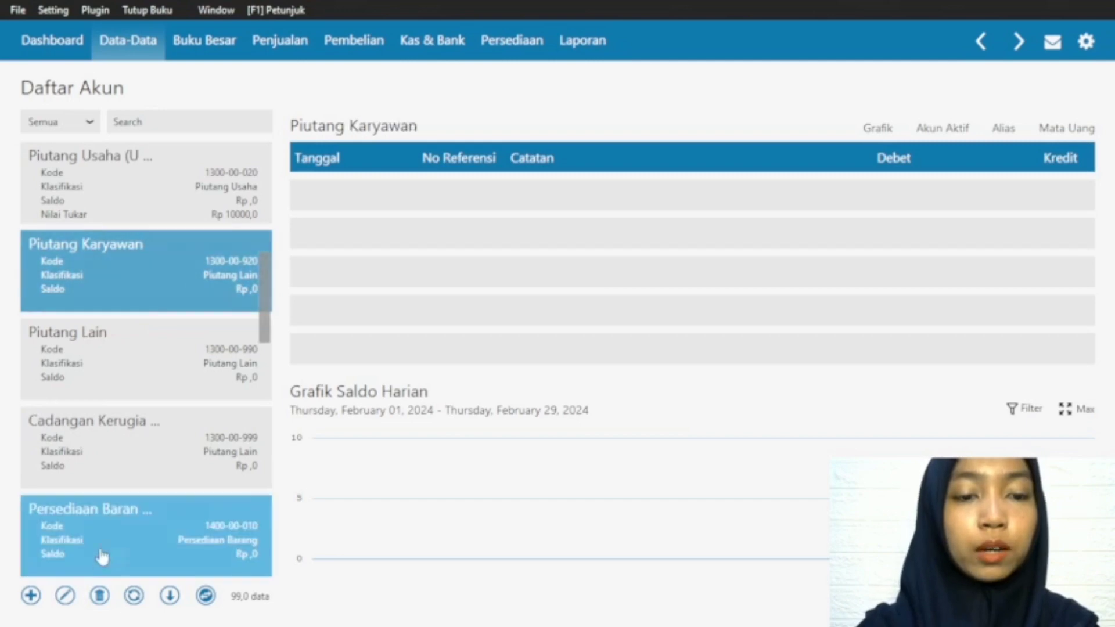
left_click(100, 597)
left_click(783, 408)
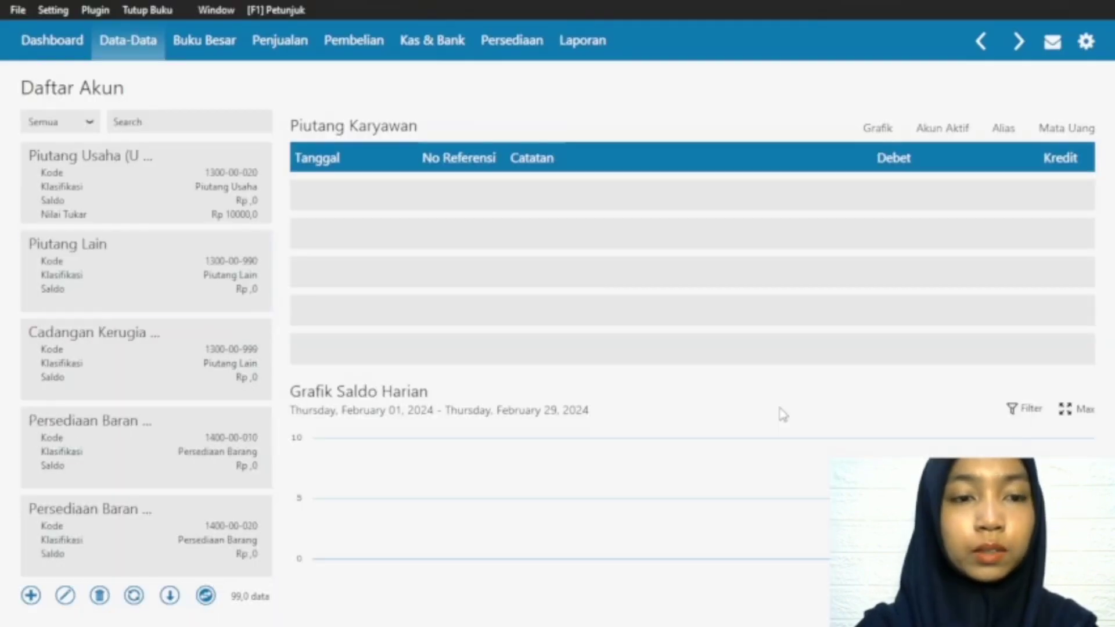
Step: Delete the Hak Merek account, code 1800-00-010, from the account list
scroll(95, 407, "down", 2)
left_click(96, 436)
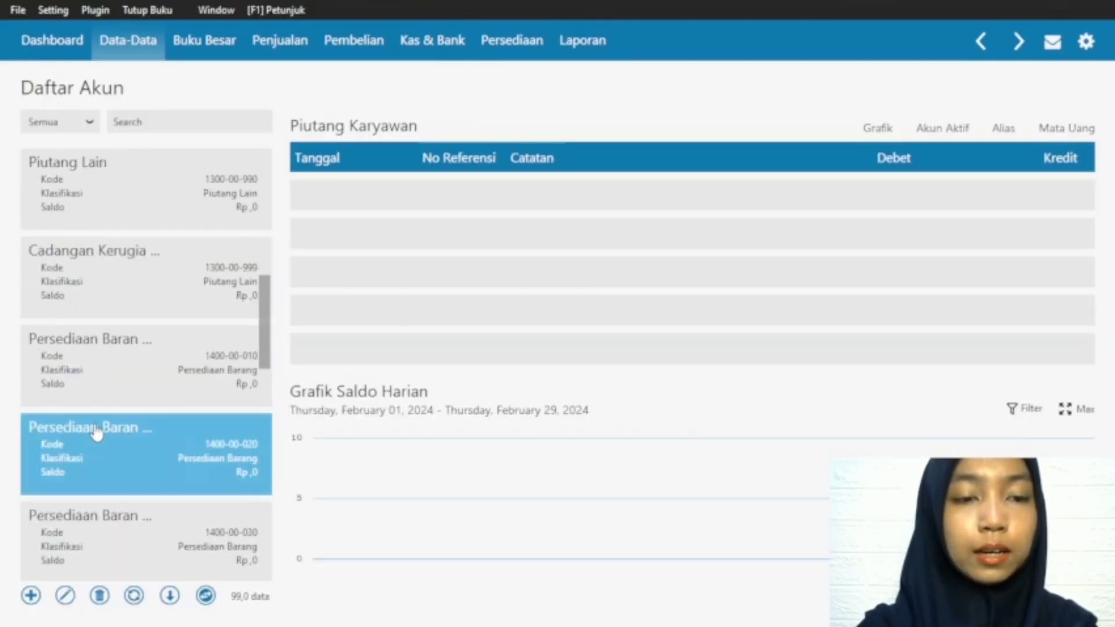
left_click_drag(265, 322, 273, 452)
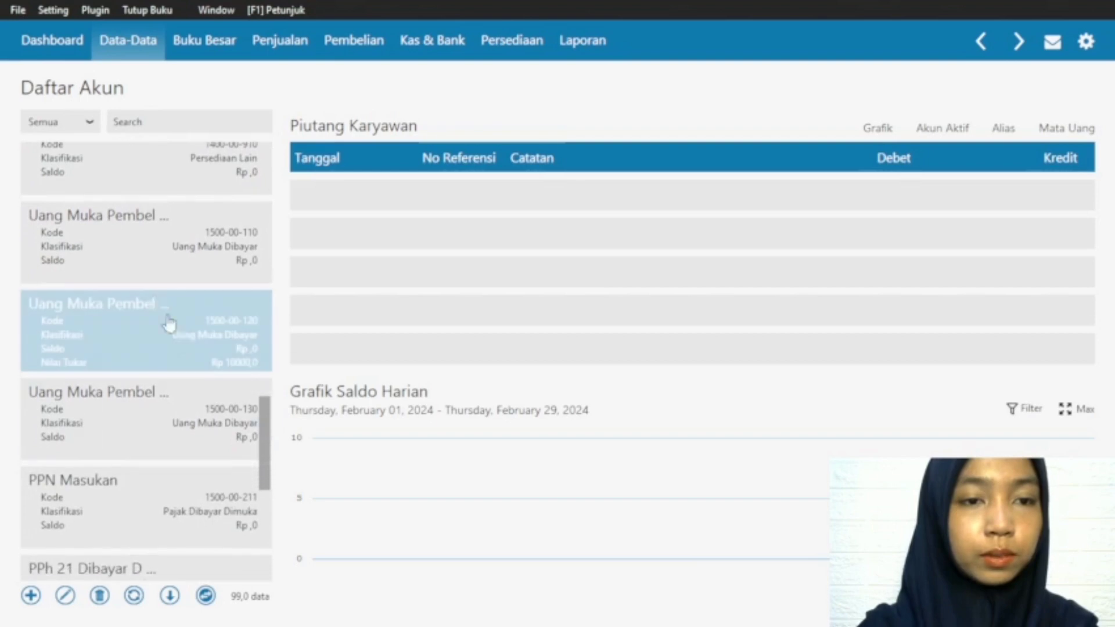
left_click(90, 262)
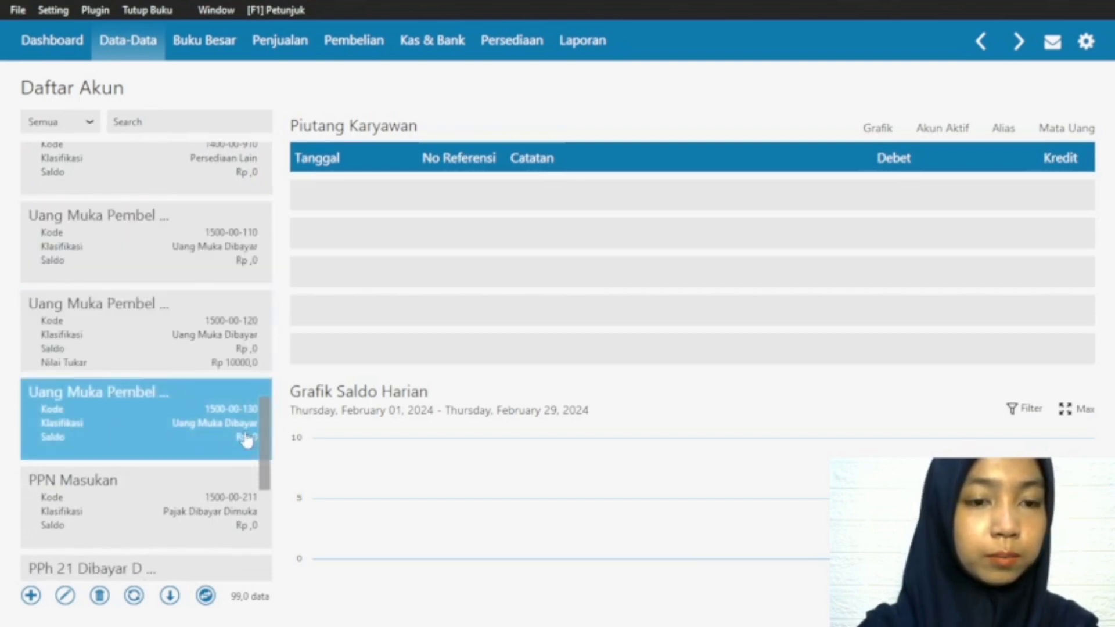
left_click_drag(264, 433, 266, 477)
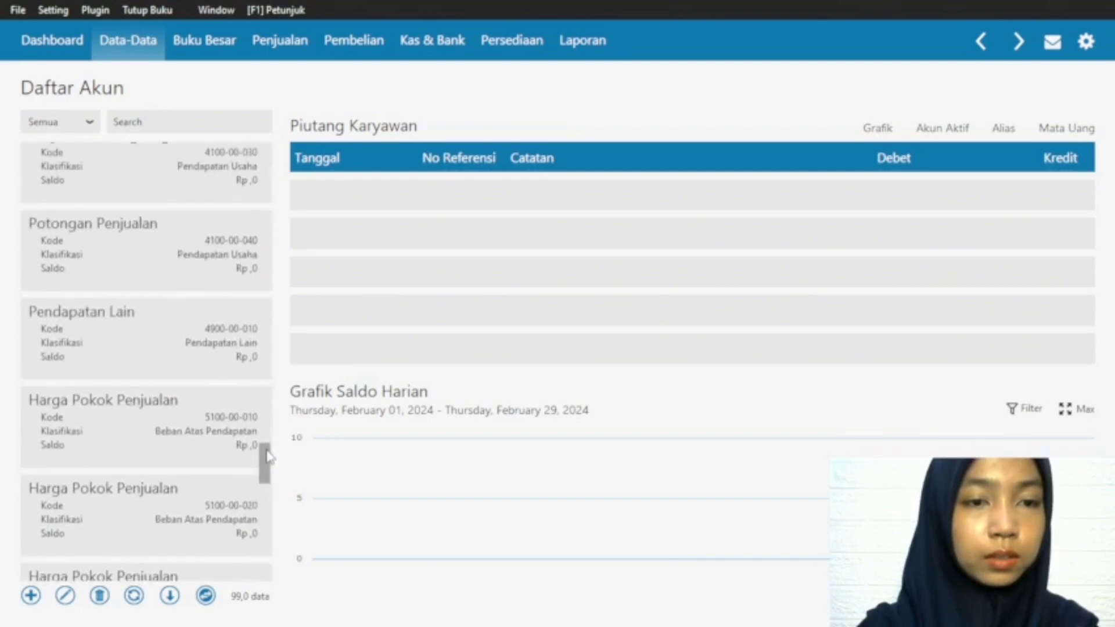
left_click_drag(267, 537, 265, 569)
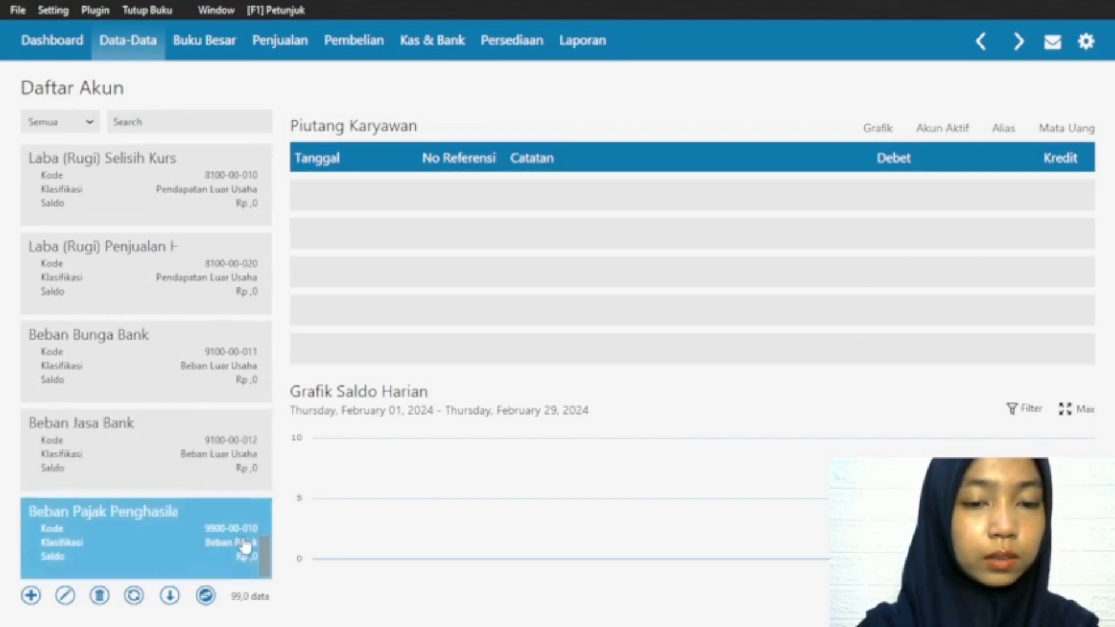
left_click_drag(267, 554, 289, 316)
left_click(110, 329)
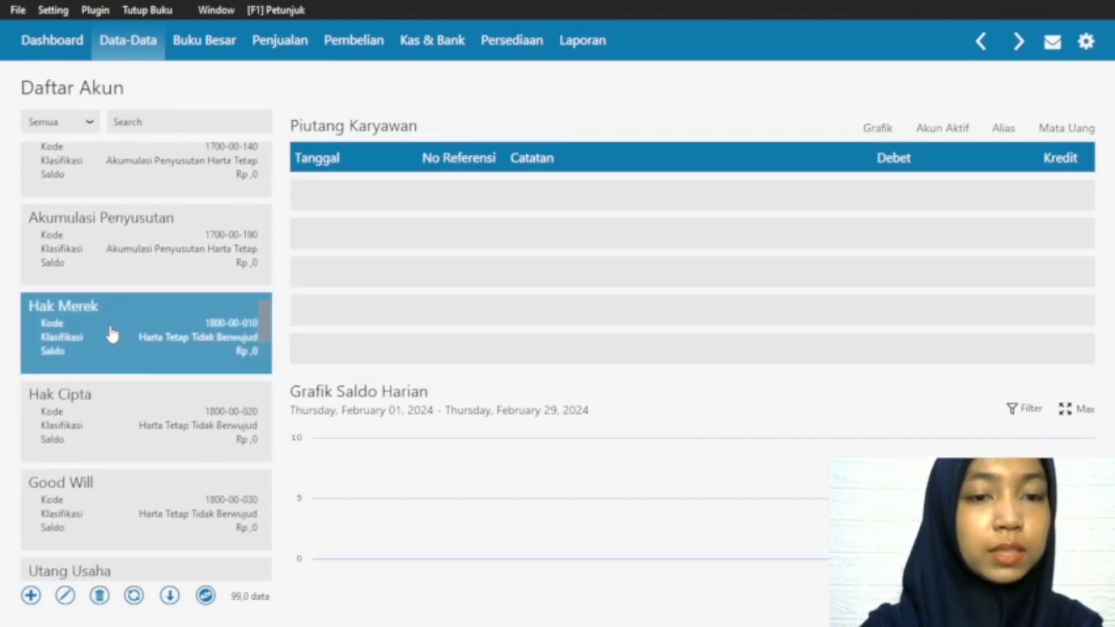
left_click(99, 595)
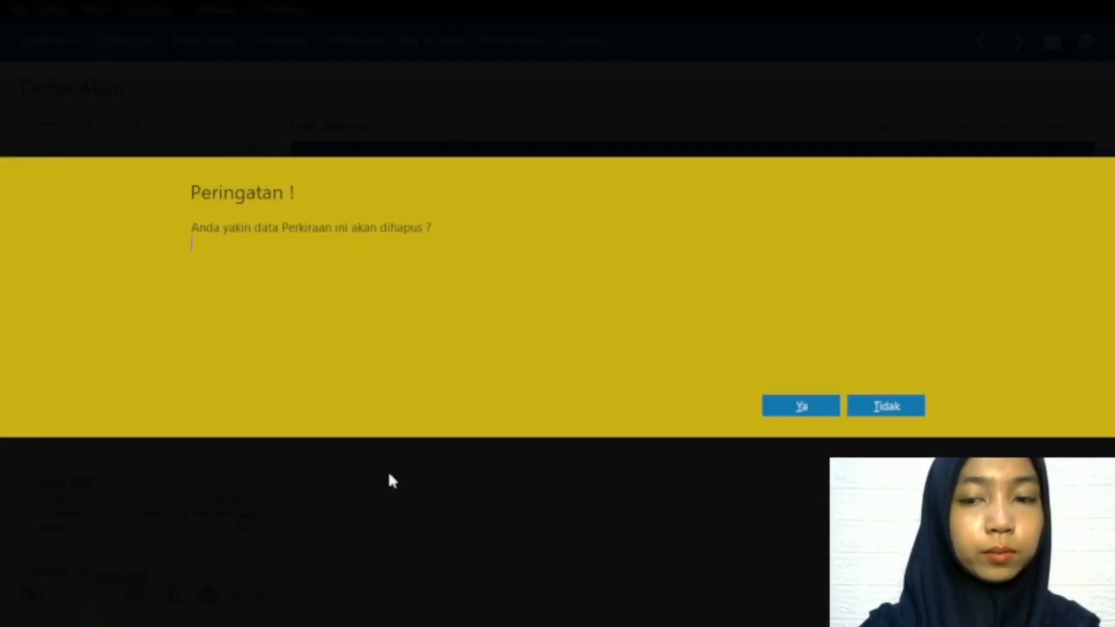
left_click(776, 411)
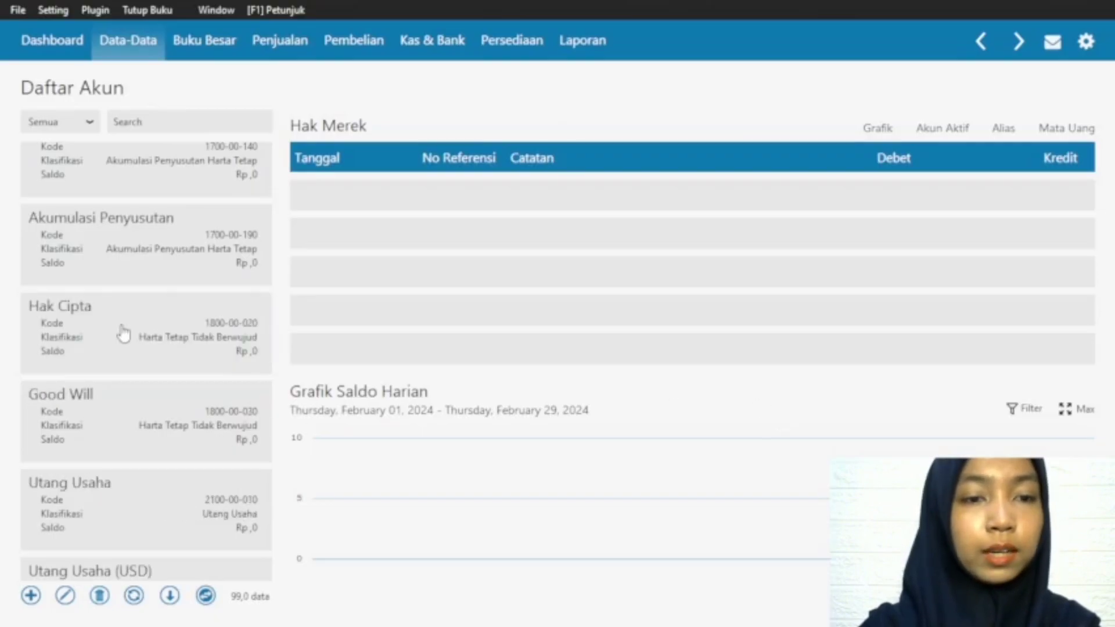
Step: Delete the Hak Cipta (1800-00-020) and Good Will (1800-00-030) accounts and refresh the account list
left_click(123, 334)
left_click(99, 595)
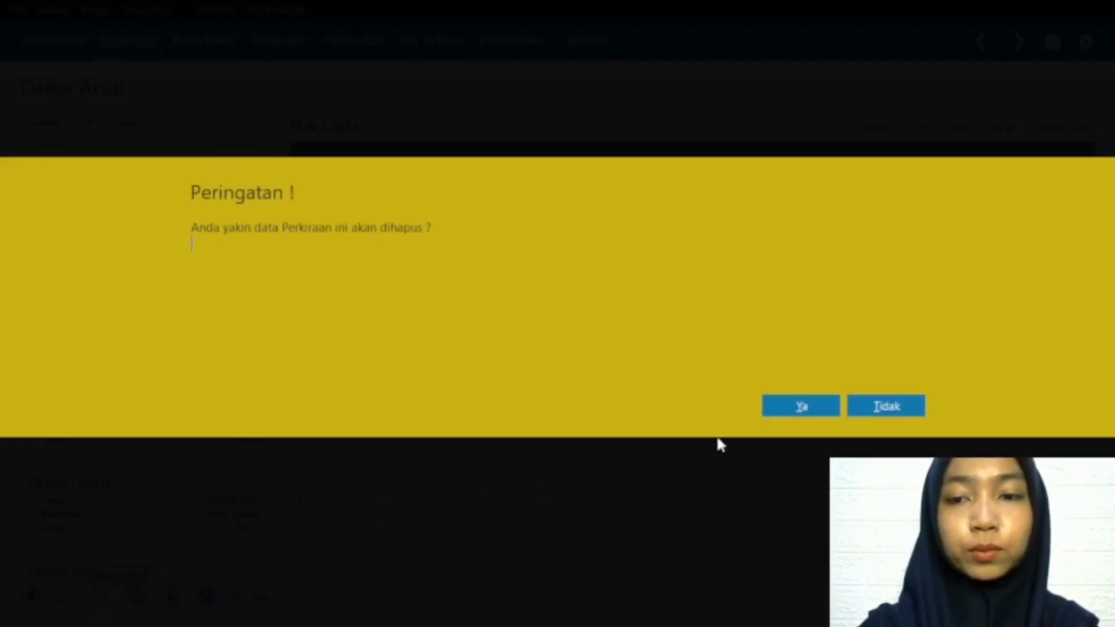
left_click(809, 413)
left_click(133, 351)
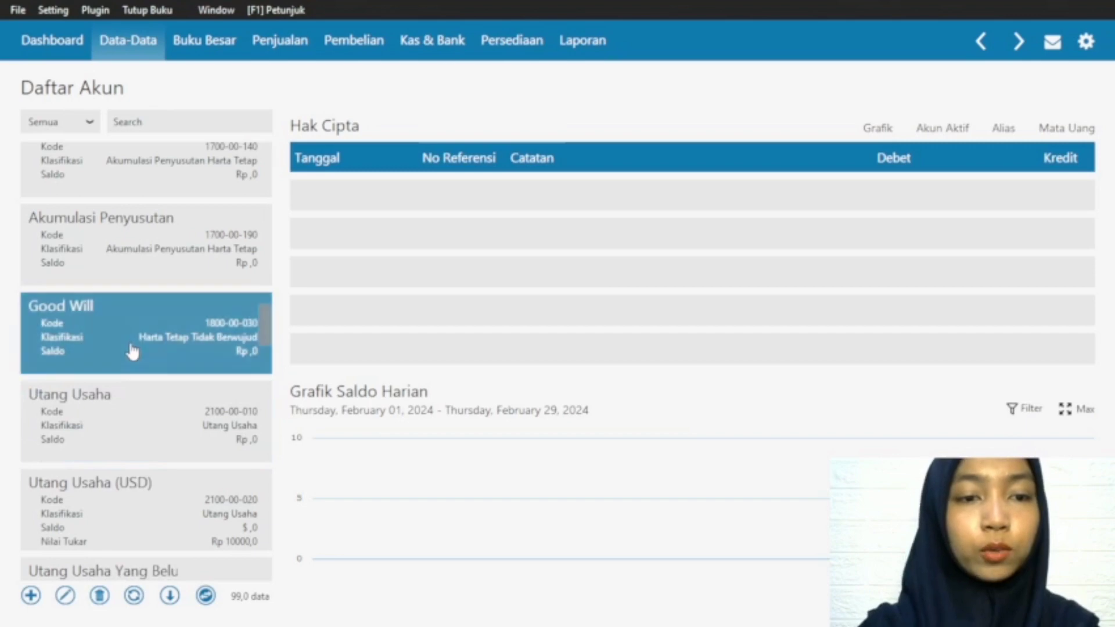
left_click(99, 595)
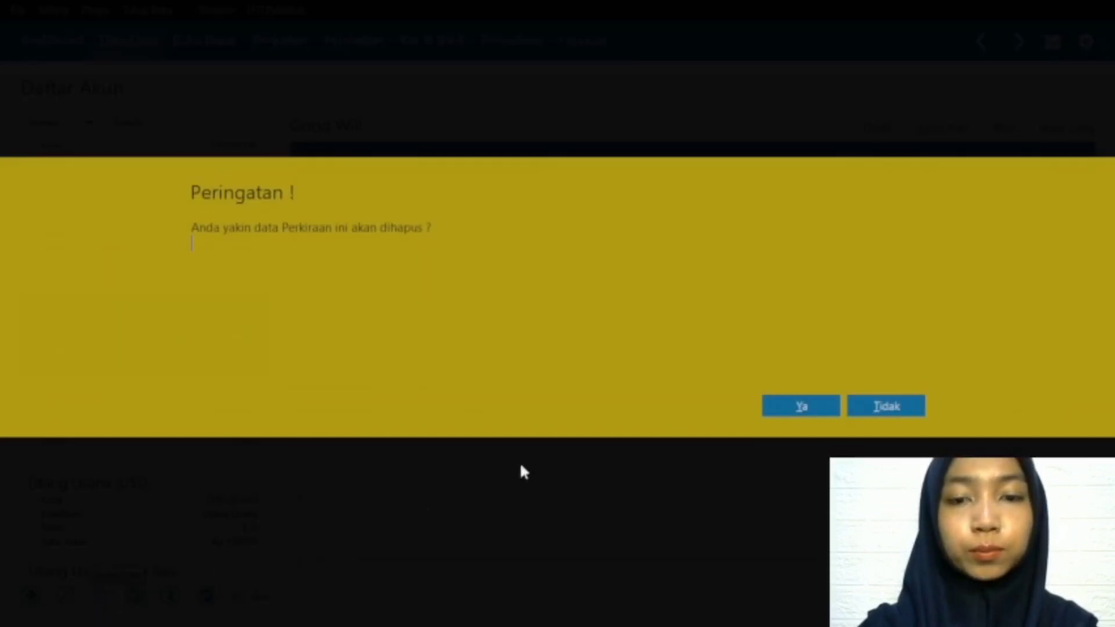
left_click(817, 407)
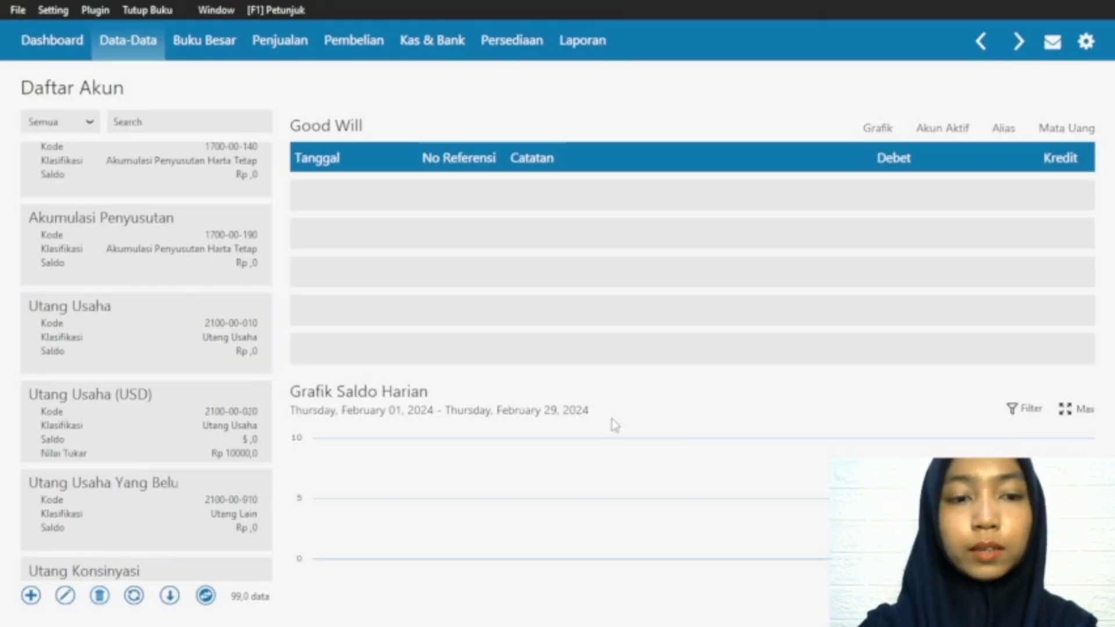
left_click(135, 595)
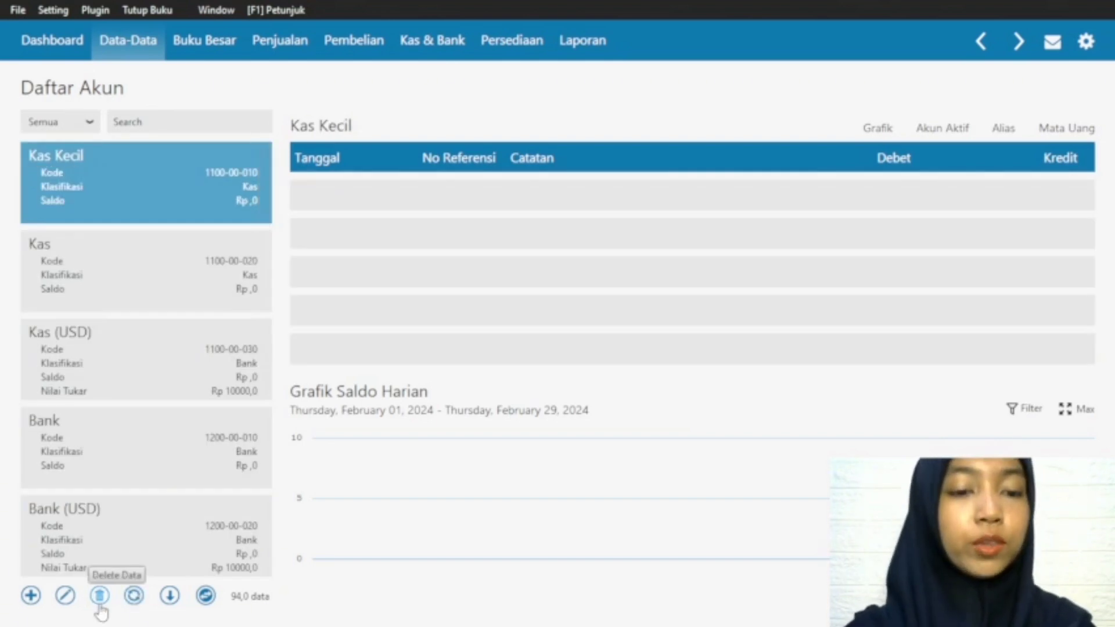
Step: Rename the Persediaan # 4 account, code 1400-00-040, as Persediaan Barang Dagang Celana and save it
left_click(31, 595)
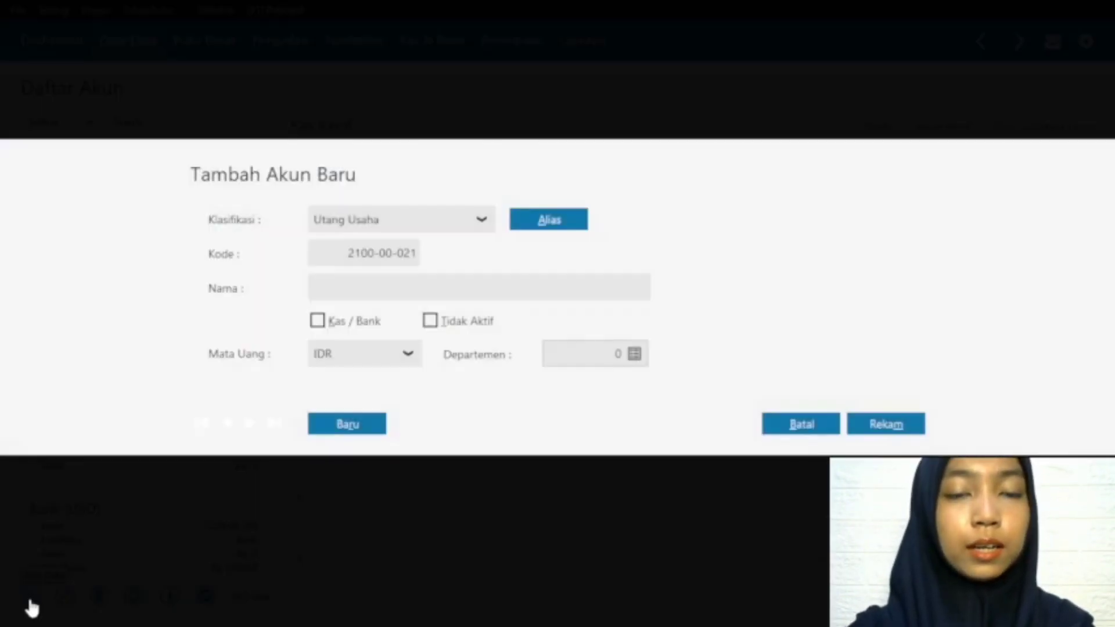
left_click(793, 429)
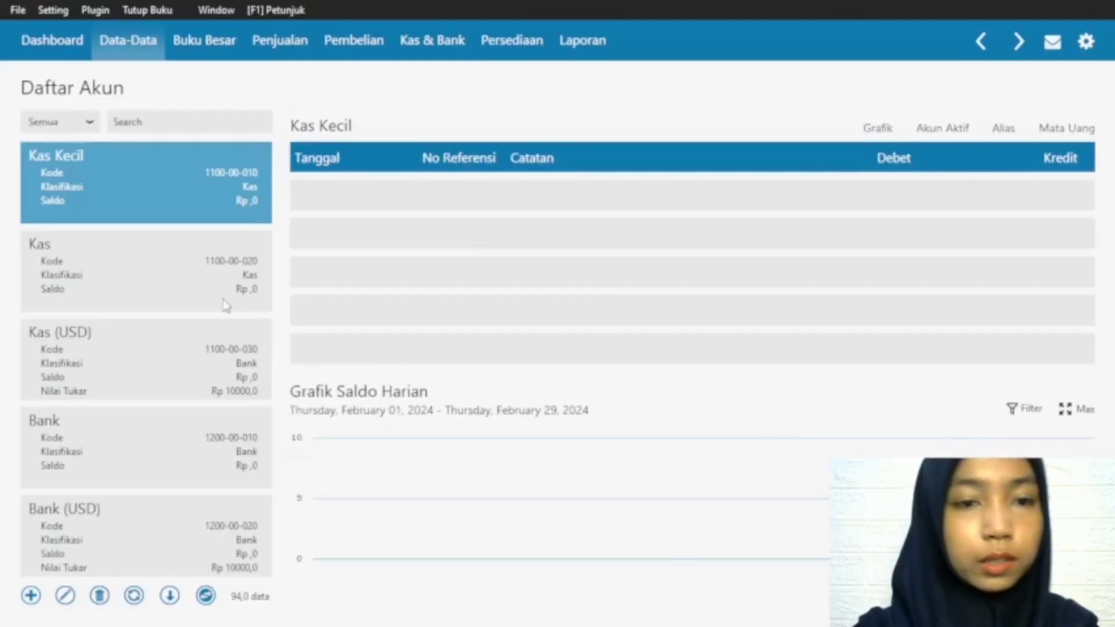
scroll(209, 288, "down", 3)
left_click_drag(262, 230, 273, 346)
left_click(90, 450)
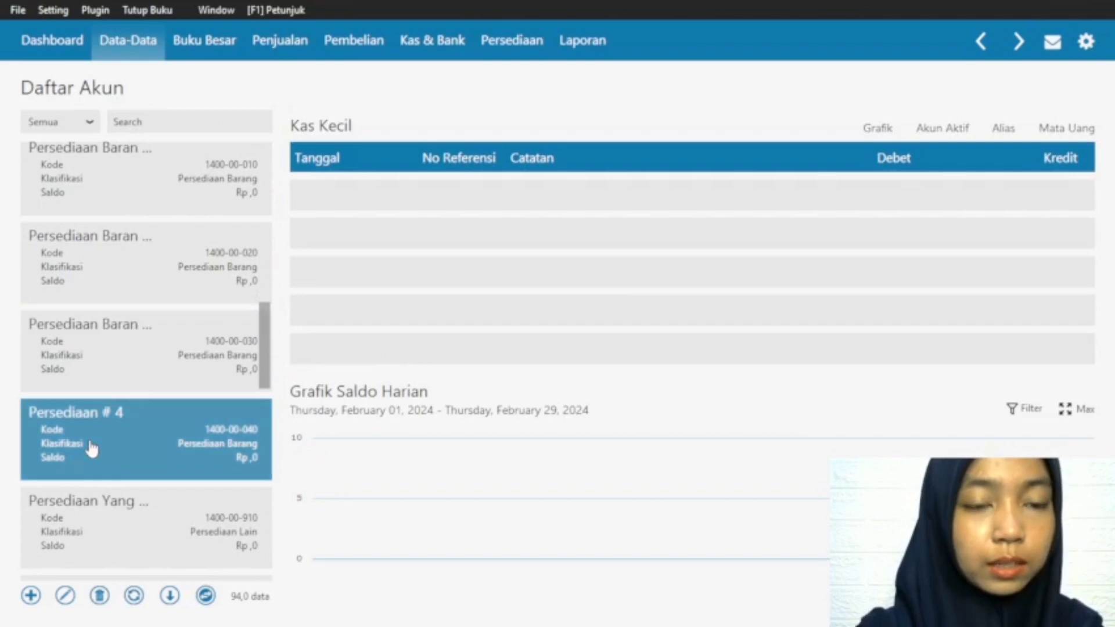
left_click(65, 596)
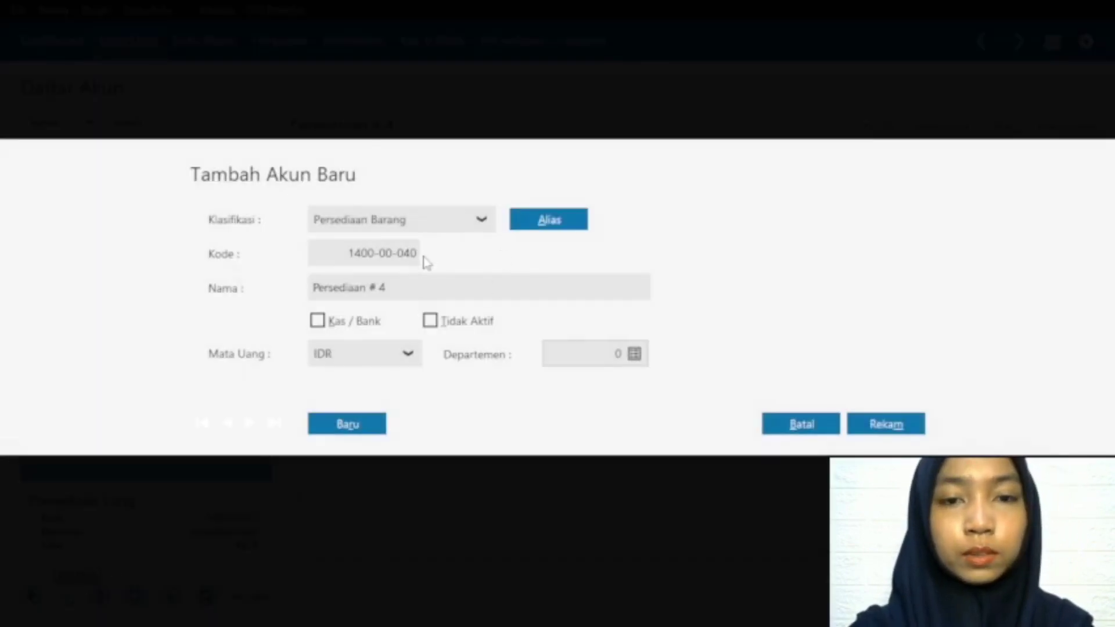
left_click(399, 287)
left_click(394, 287)
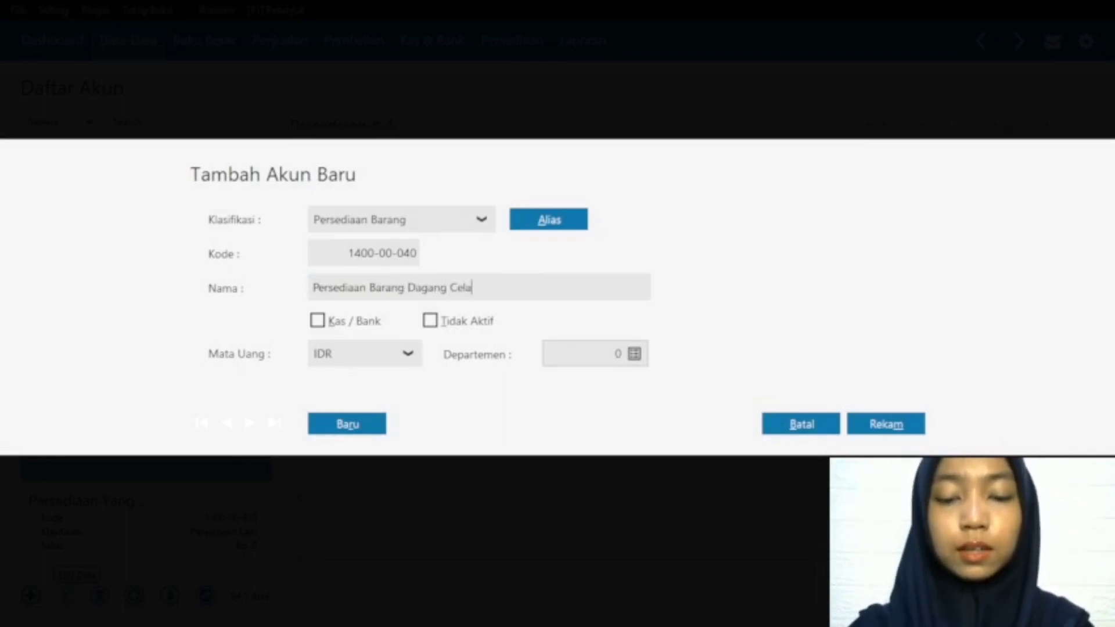
left_click(910, 426)
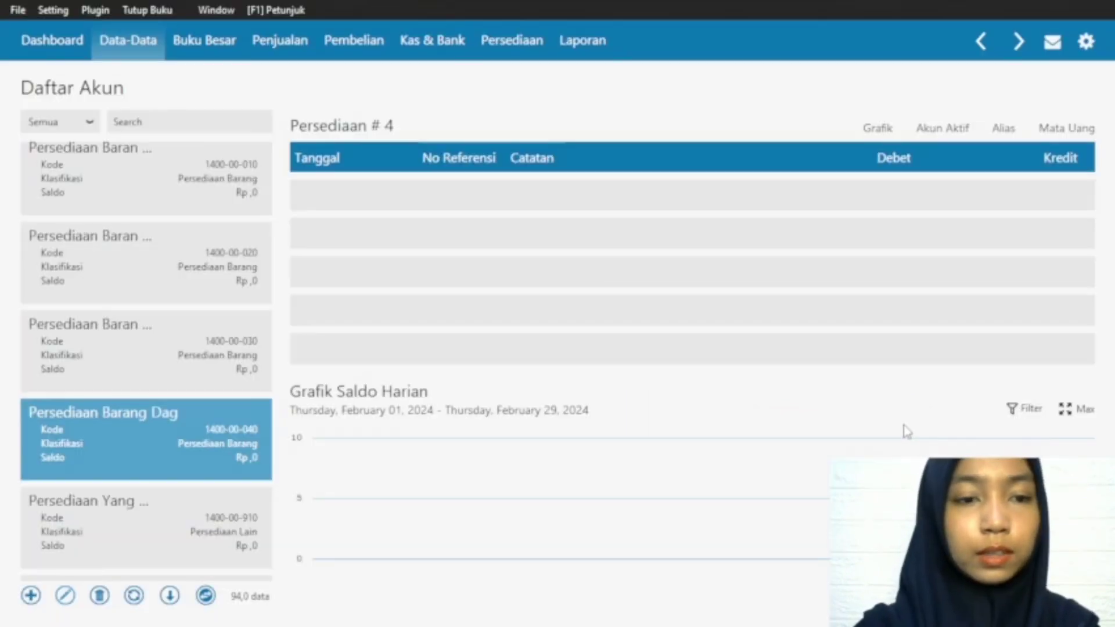
Step: Add a Persediaan Barang account with code 1400-00-050 and a name beginning with Persediaan Barang Dagang, save it and refresh the account list
scroll(265, 367, "down", 1)
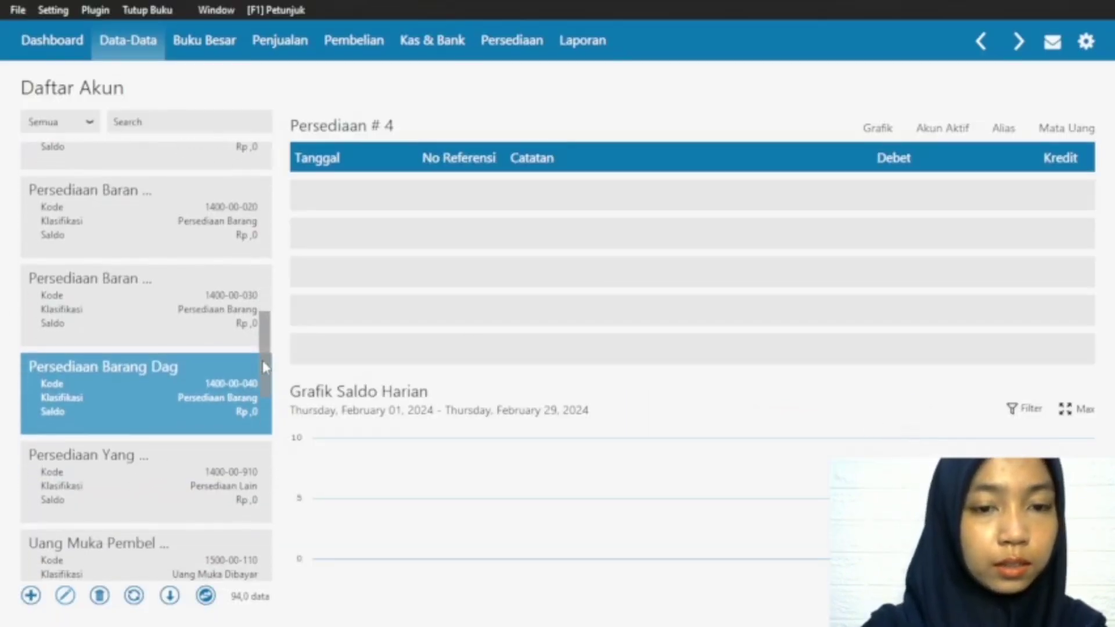
scroll(265, 366, "up", 1)
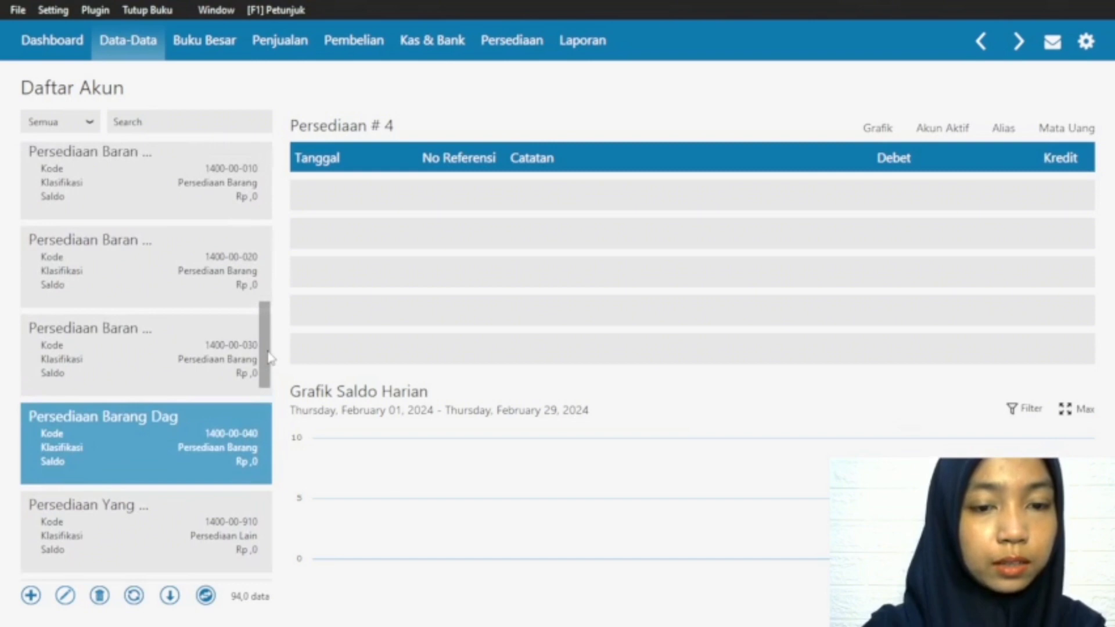
left_click(31, 595)
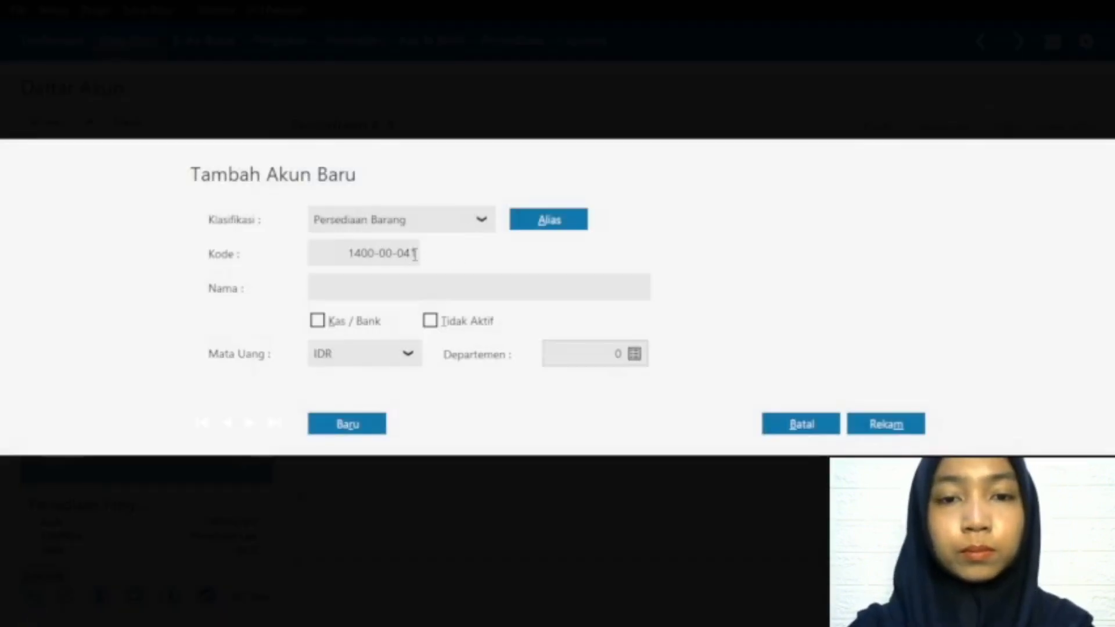
left_click(414, 254)
left_click(378, 255)
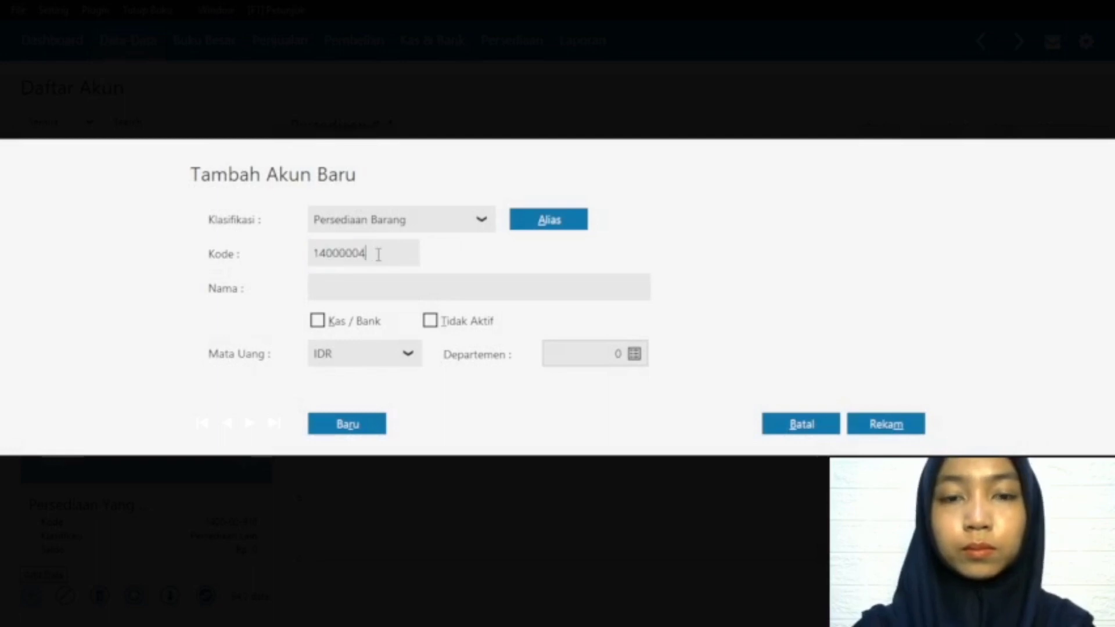
type("50")
left_click(369, 281)
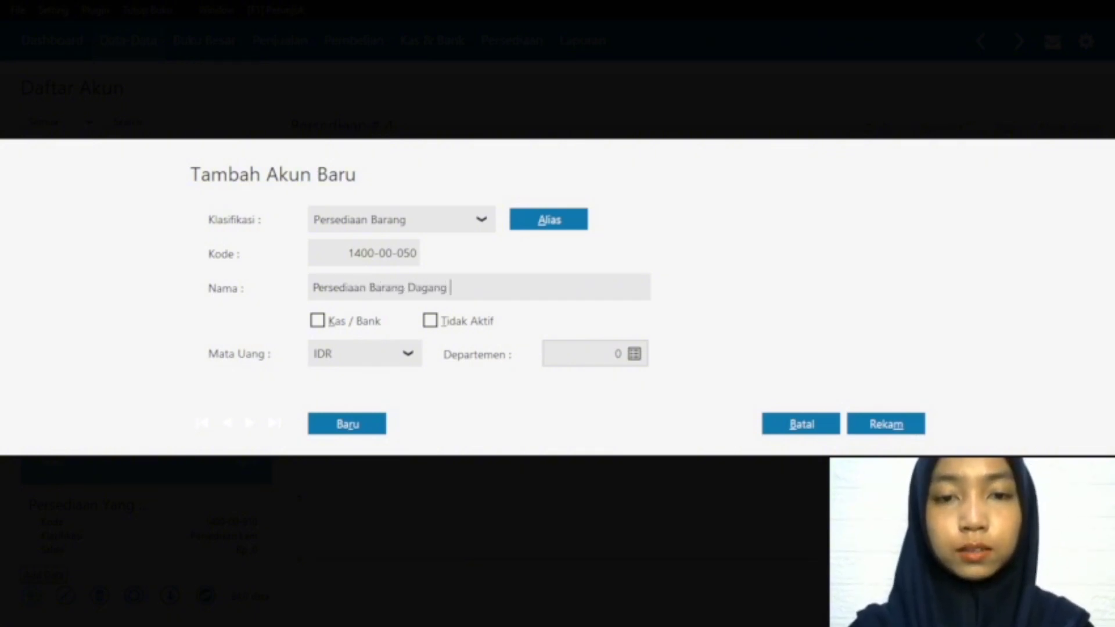
left_click(880, 419)
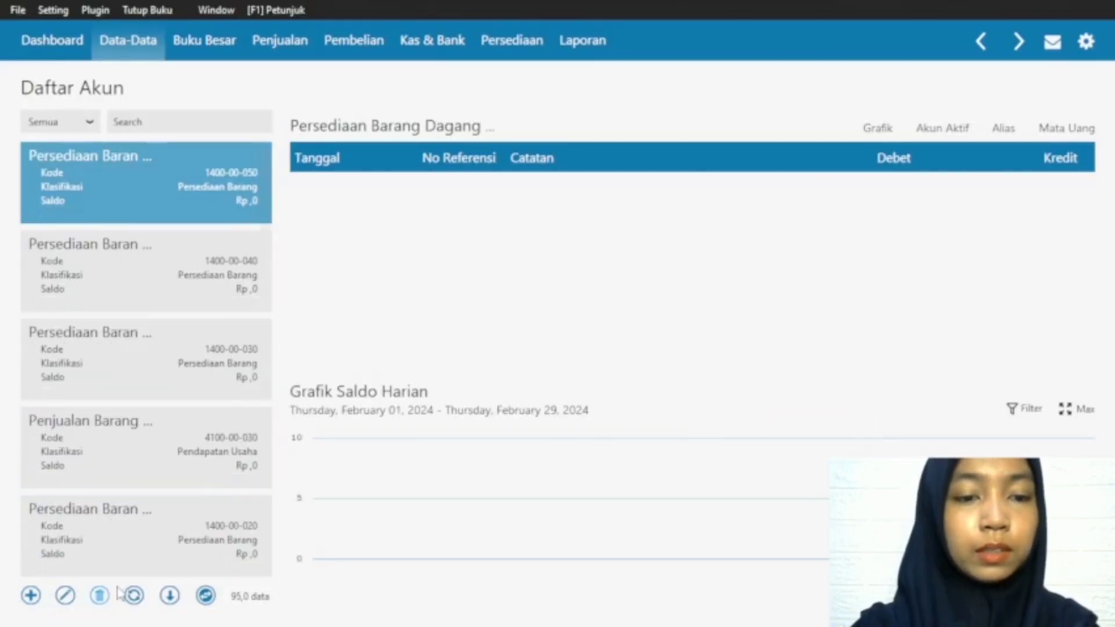
left_click(134, 597)
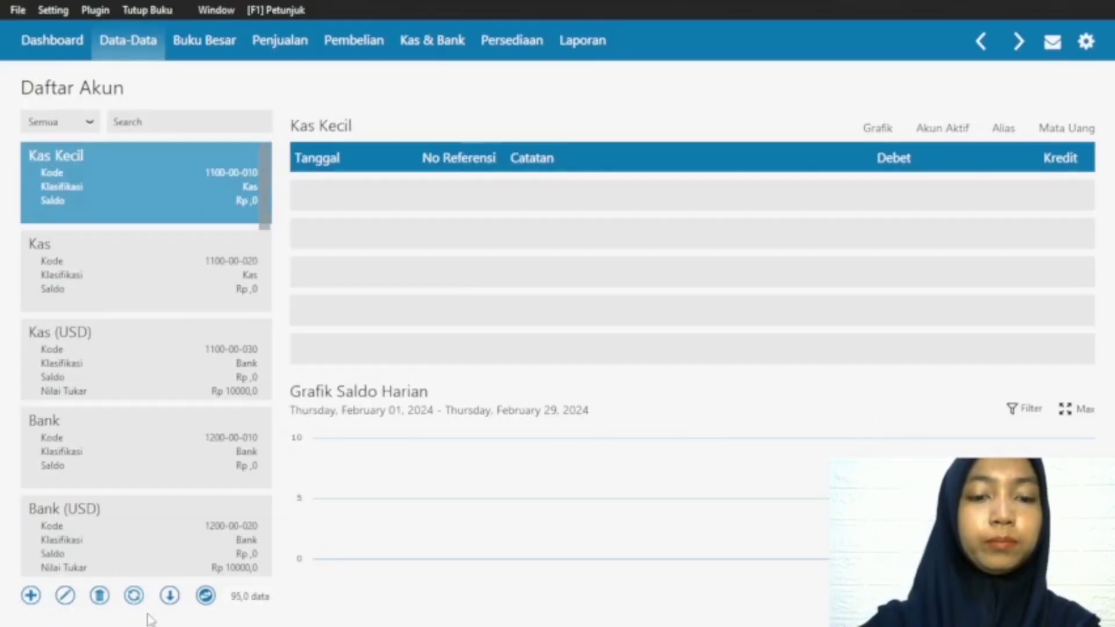
Step: Rename the Potongan Penjualan account, code 4100-00-040, as Penjualan Barang Dagang Celana and save it
left_click_drag(259, 186, 273, 437)
left_click(261, 493)
scroll(272, 437, "down", 3)
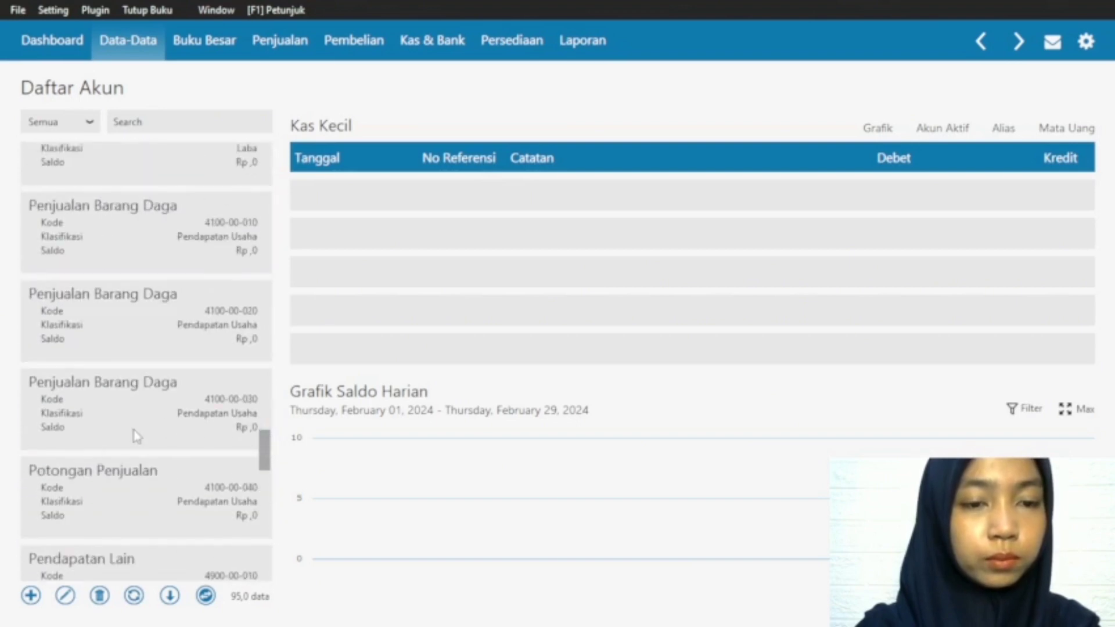
scroll(122, 377, "down", 2)
left_click(129, 447)
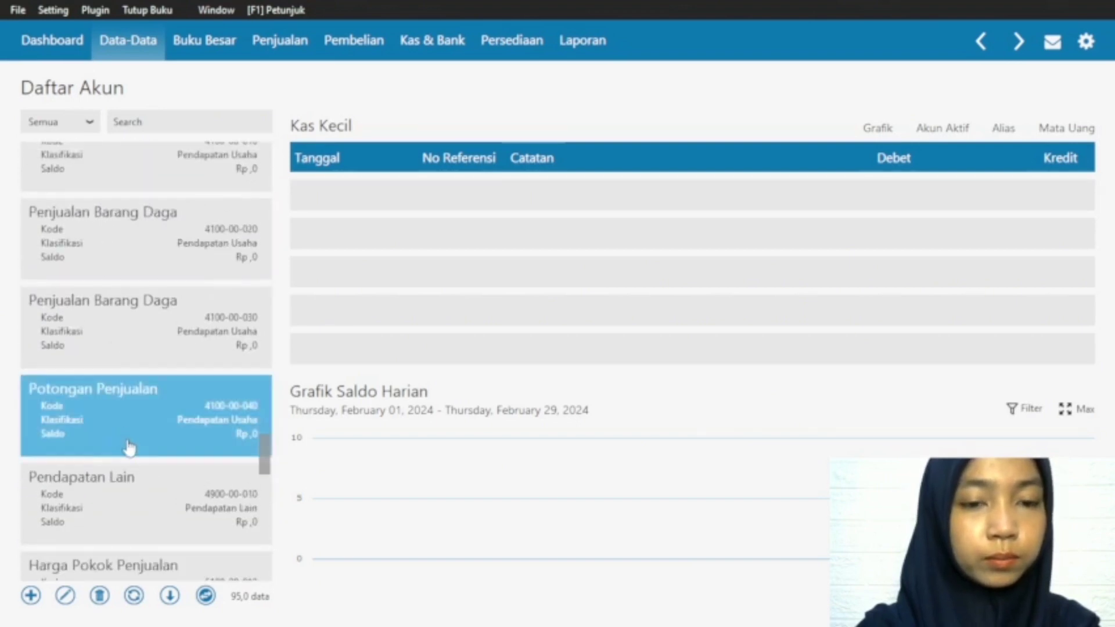
left_click(139, 399)
left_click(65, 593)
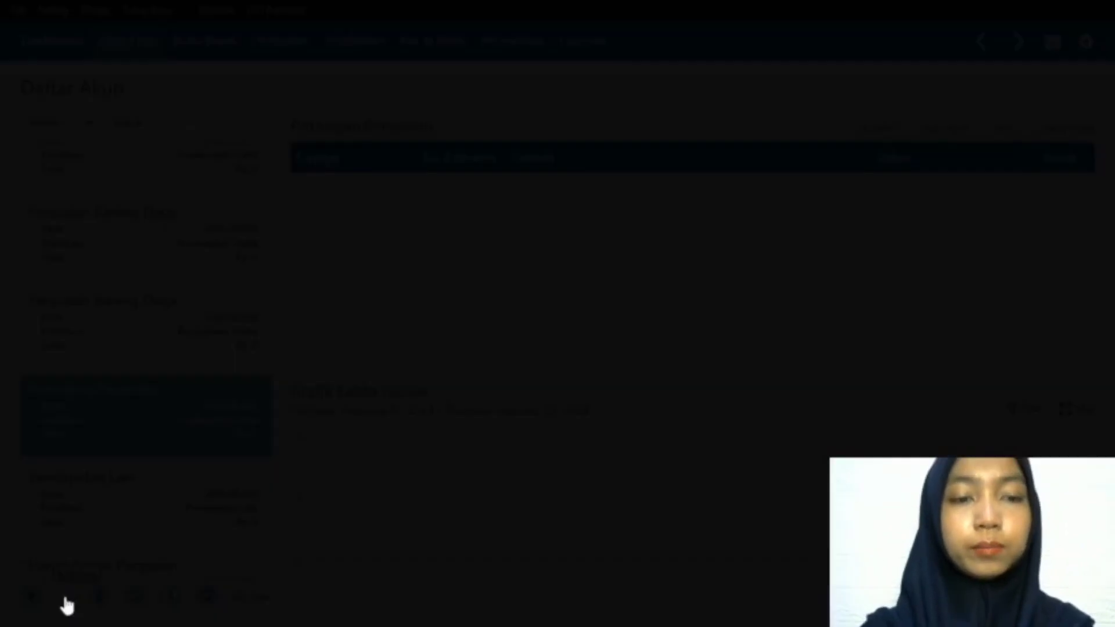
left_click(871, 435)
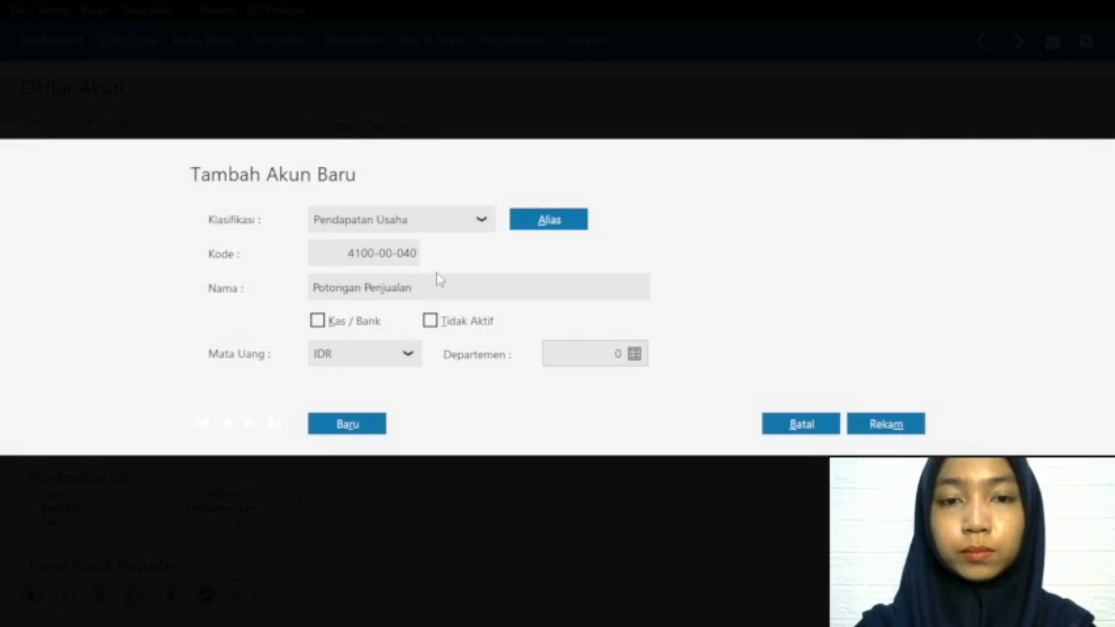
left_click(423, 284)
left_click(366, 294)
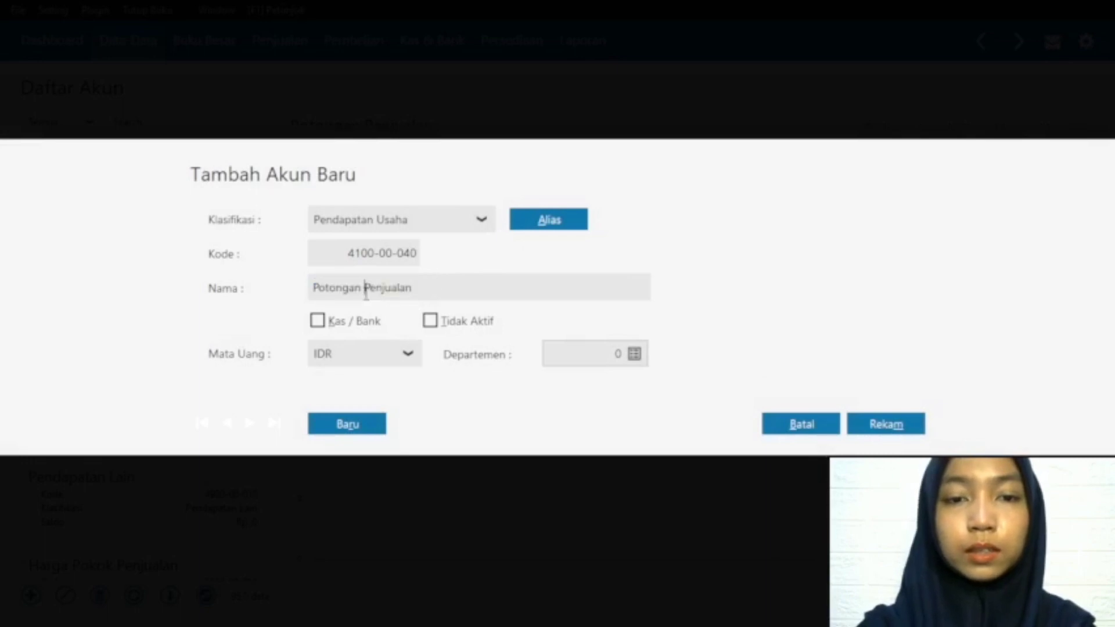
double_click(355, 296)
key("BackSpace")
type("Barang ")
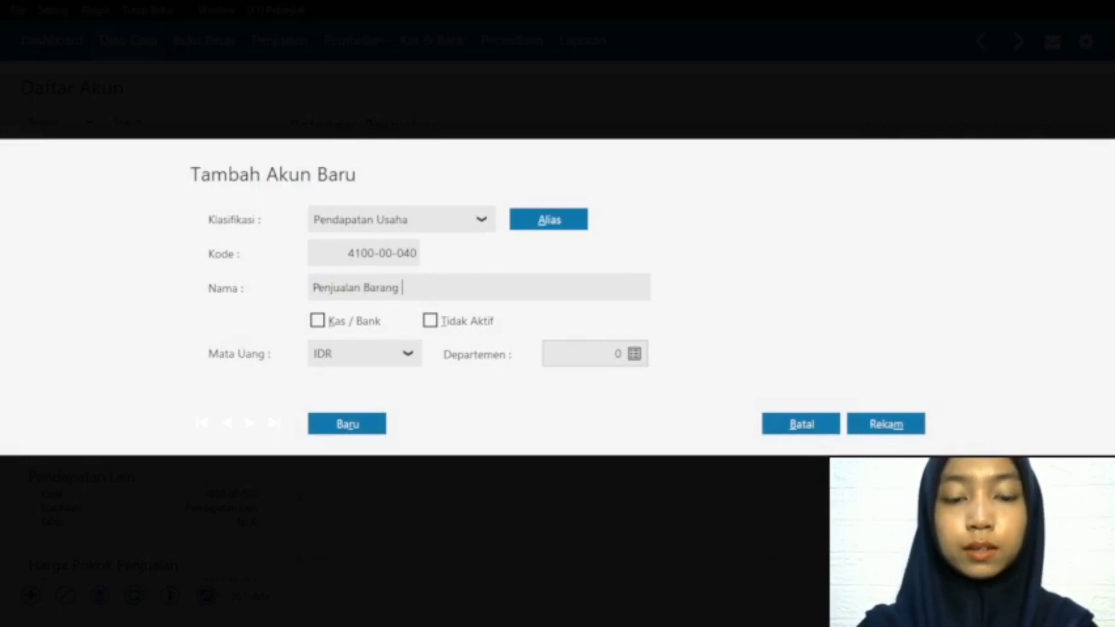
type("Dagang Celanan")
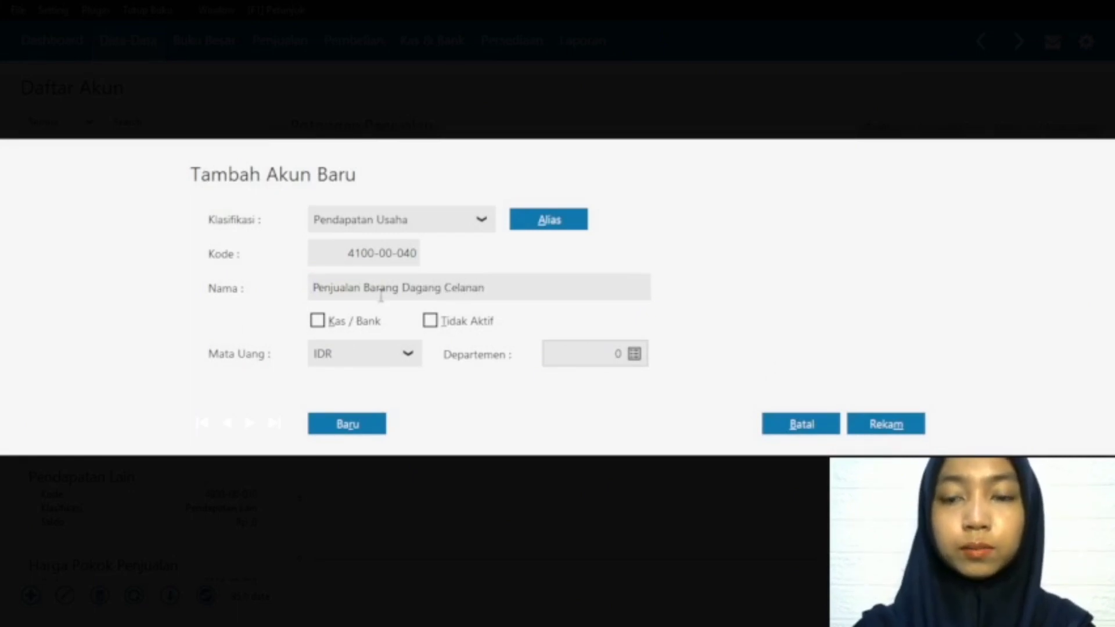
key("BackSpace")
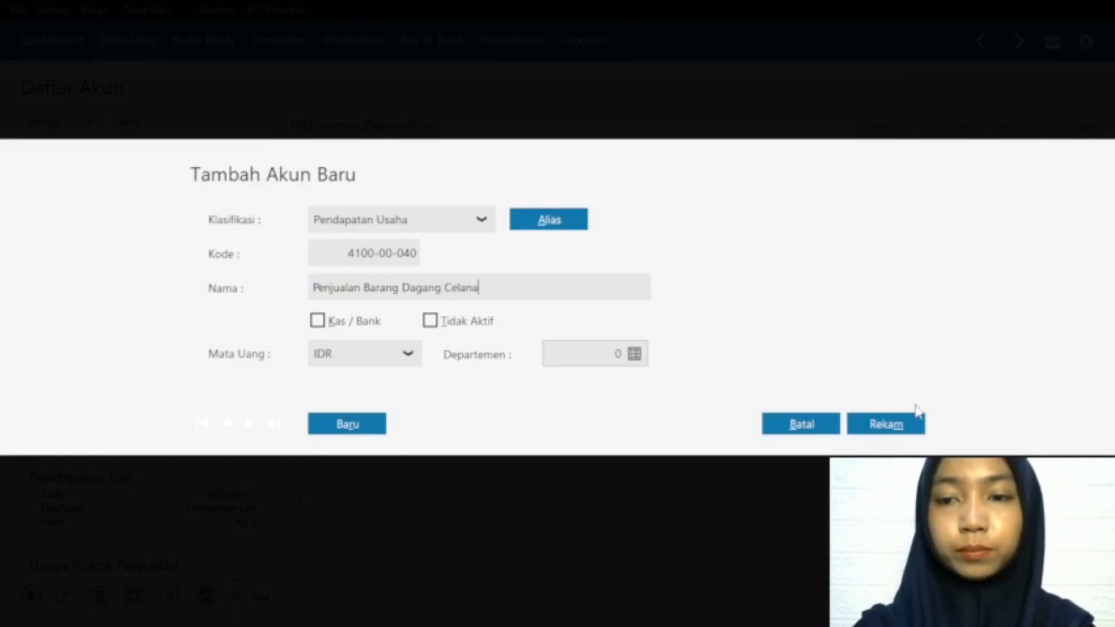
left_click(885, 424)
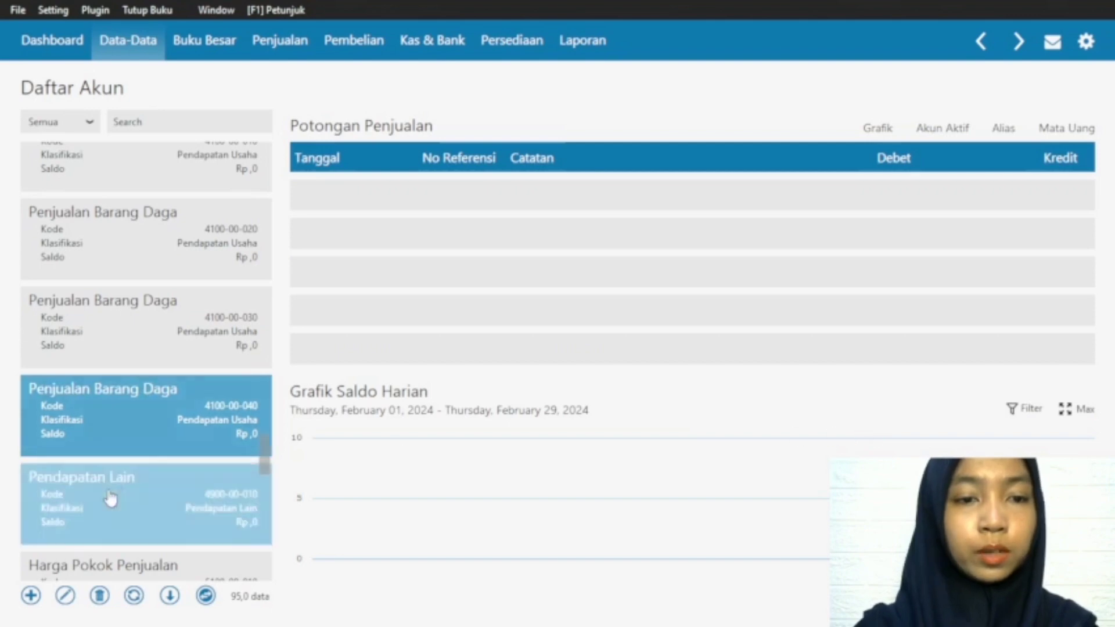
Step: Add a Pendapatan Usaha account with code 4100-00-050 named Penjualan Barang Dagang Rok, save it and check it in the account list
left_click(32, 596)
left_click(413, 254)
left_click(386, 254)
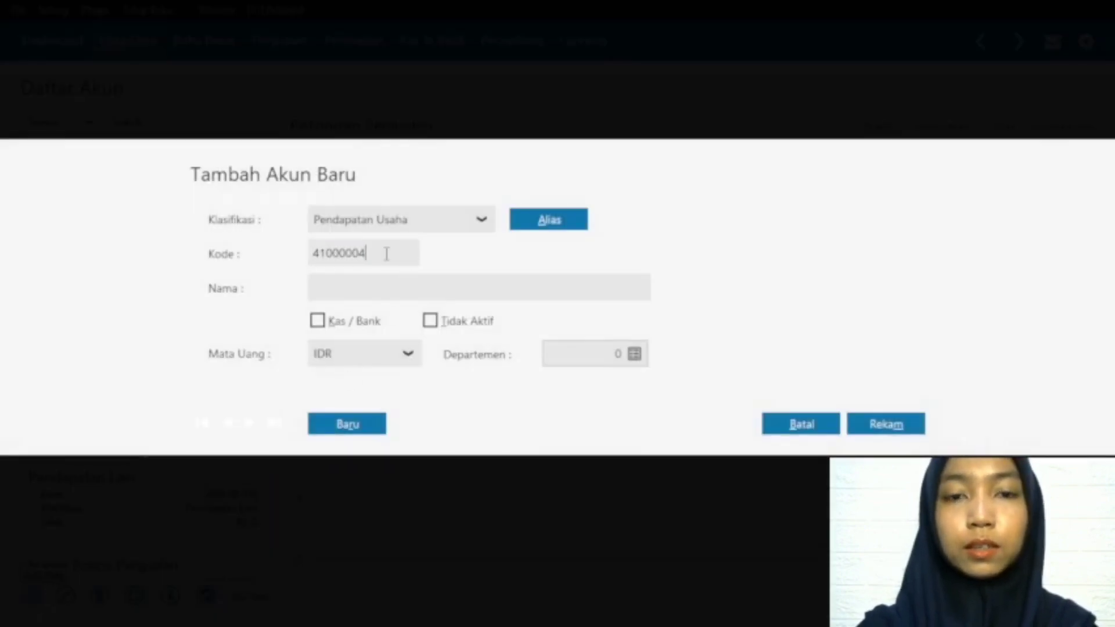
left_click(370, 288)
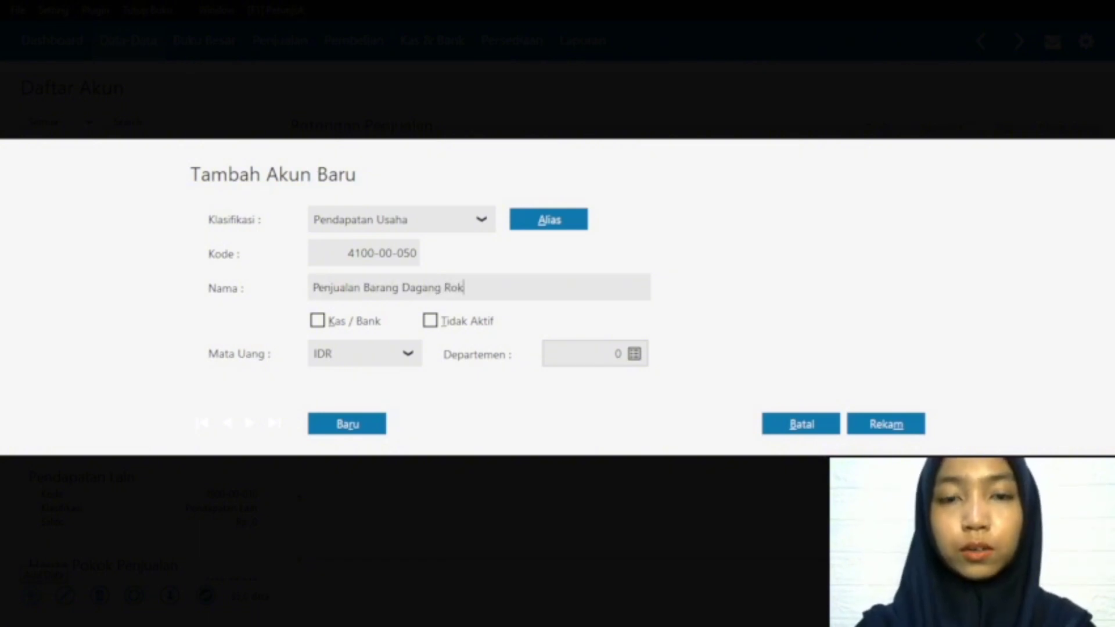
left_click(900, 423)
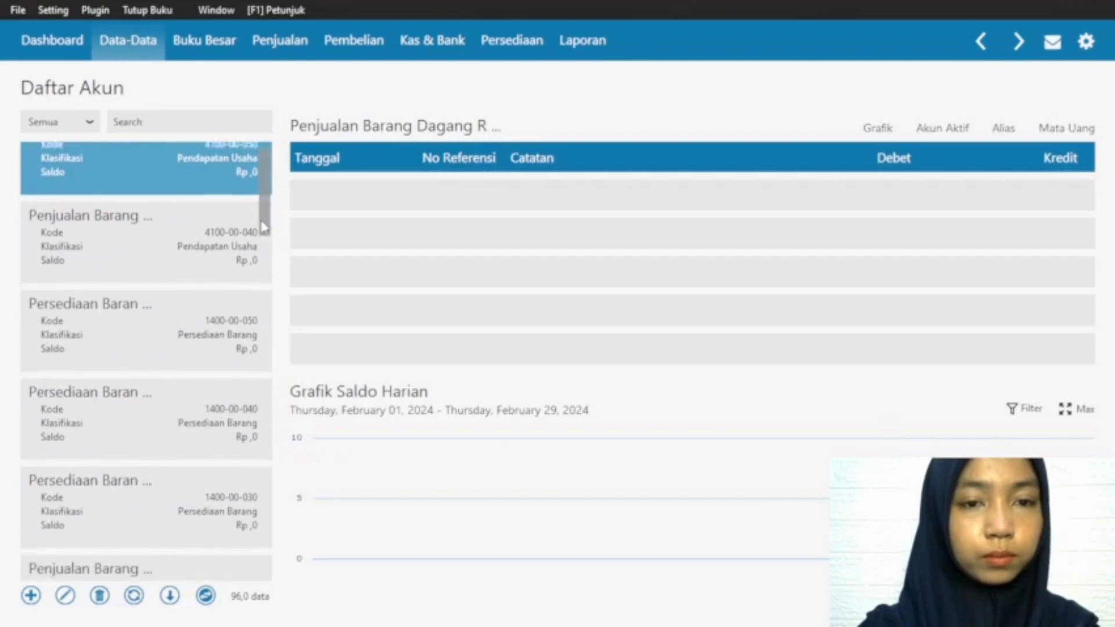
left_click(204, 277)
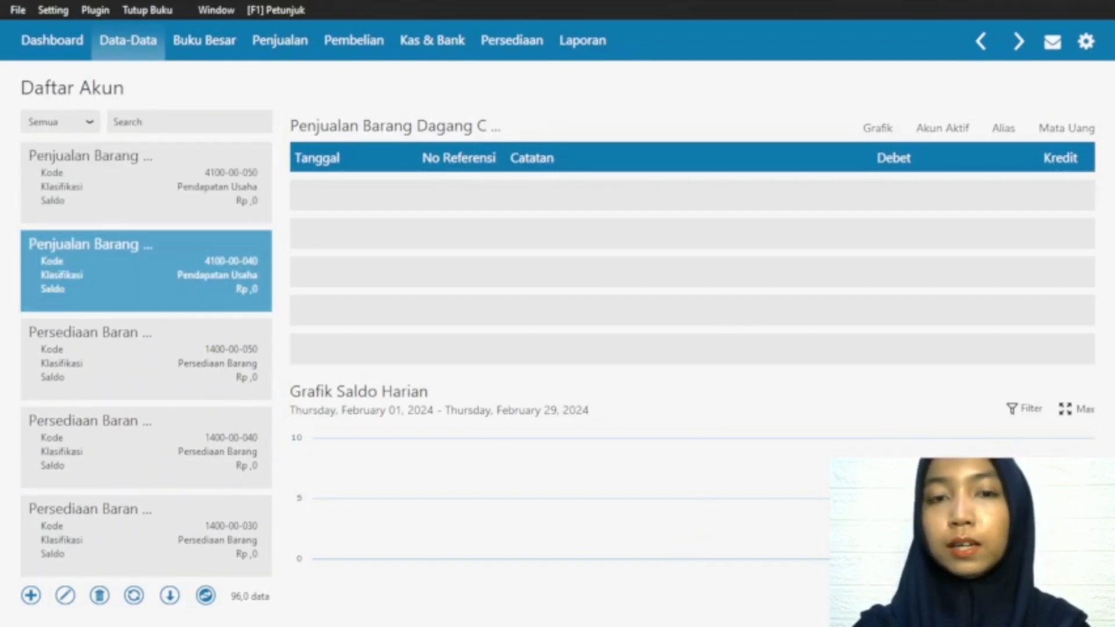
Step: Open the product group list and start a new product group named Celana
left_click(128, 40)
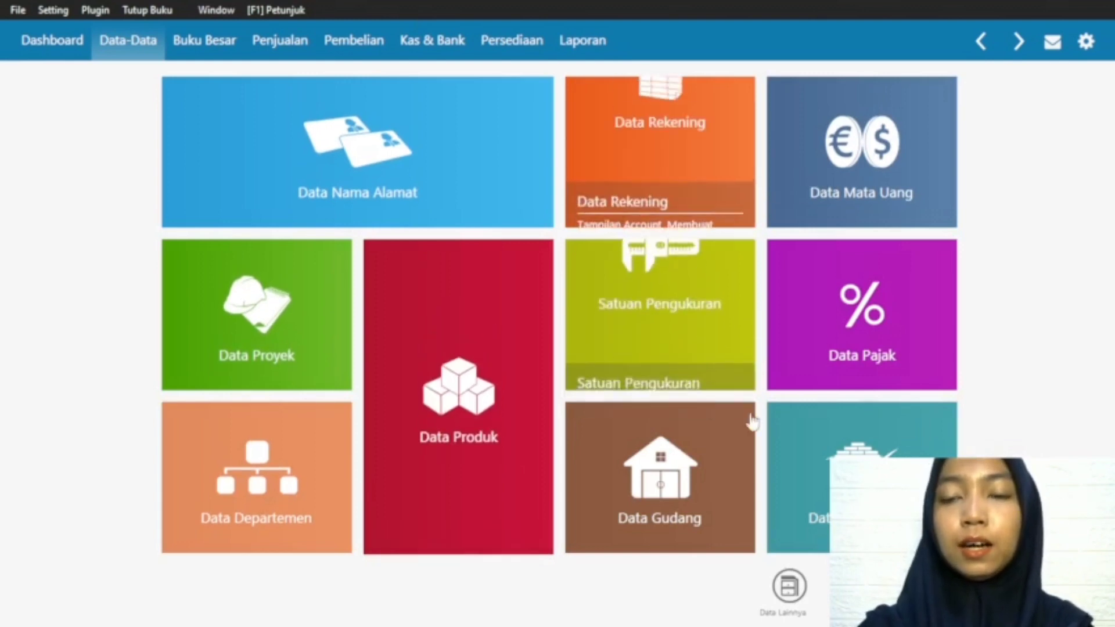
left_click(790, 587)
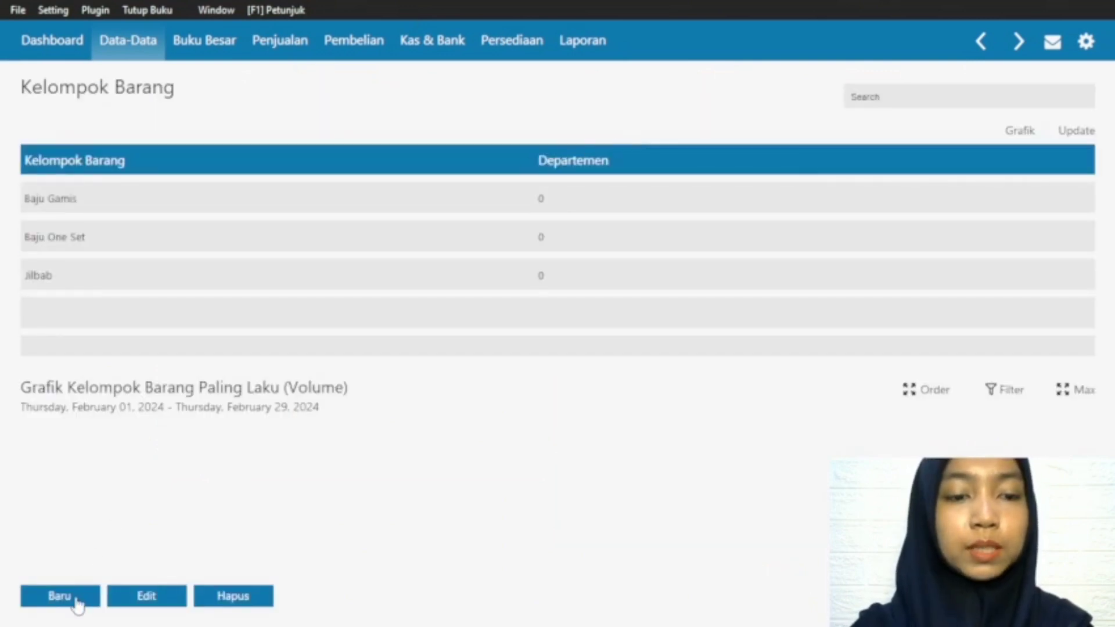
left_click(76, 598)
left_click(378, 78)
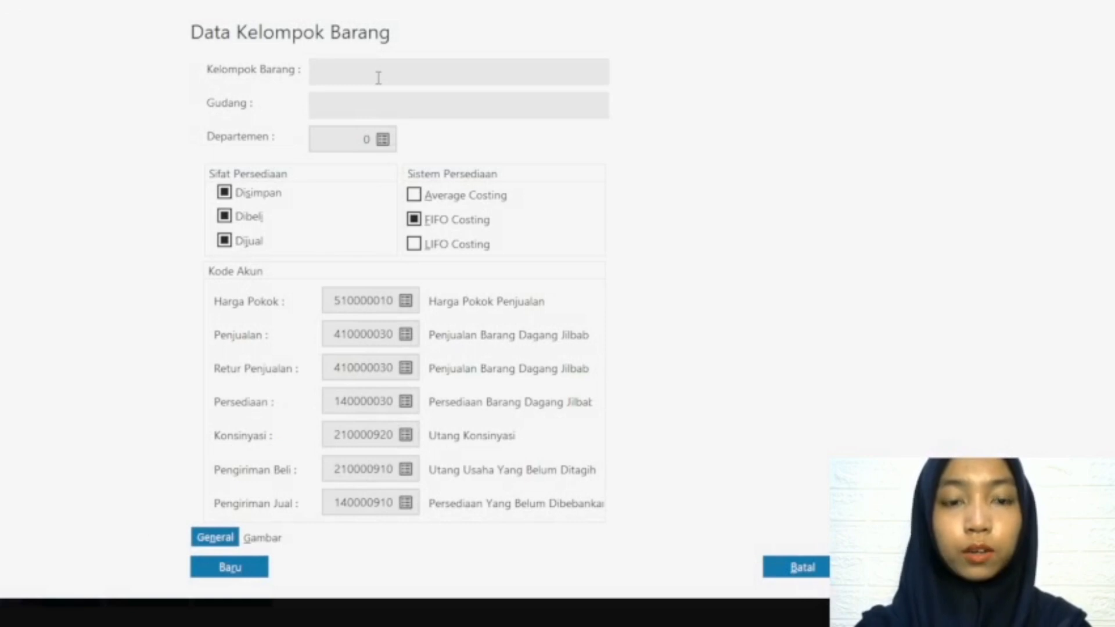
type("Celana")
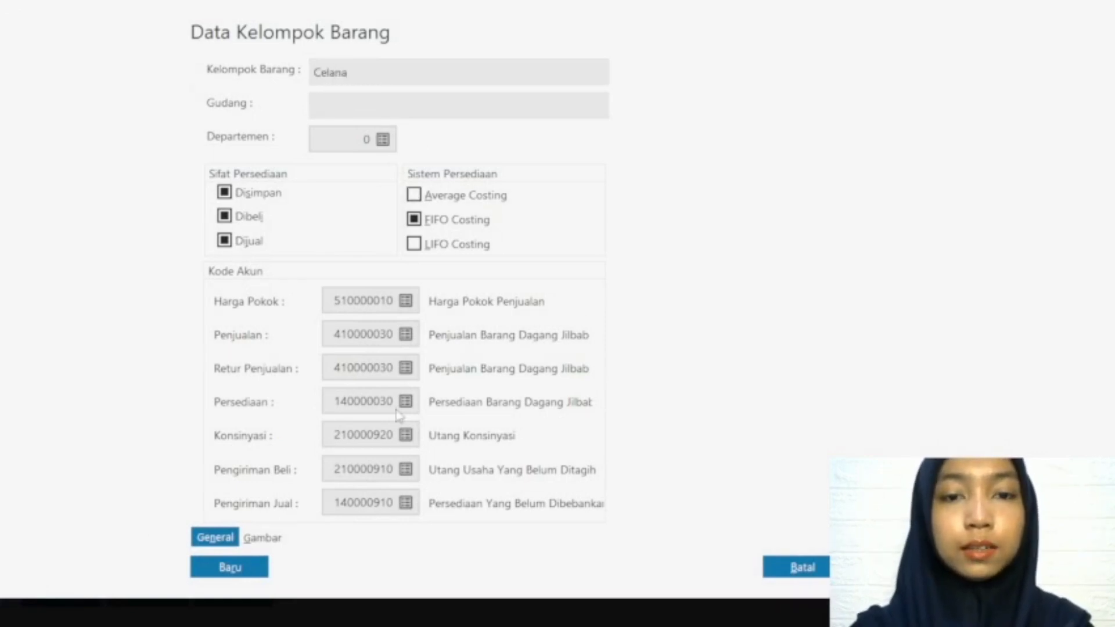
Step: Set the Celana group's sales and sales return accounts to 410000040, Penjualan Barang Dagang Celana
left_click(405, 334)
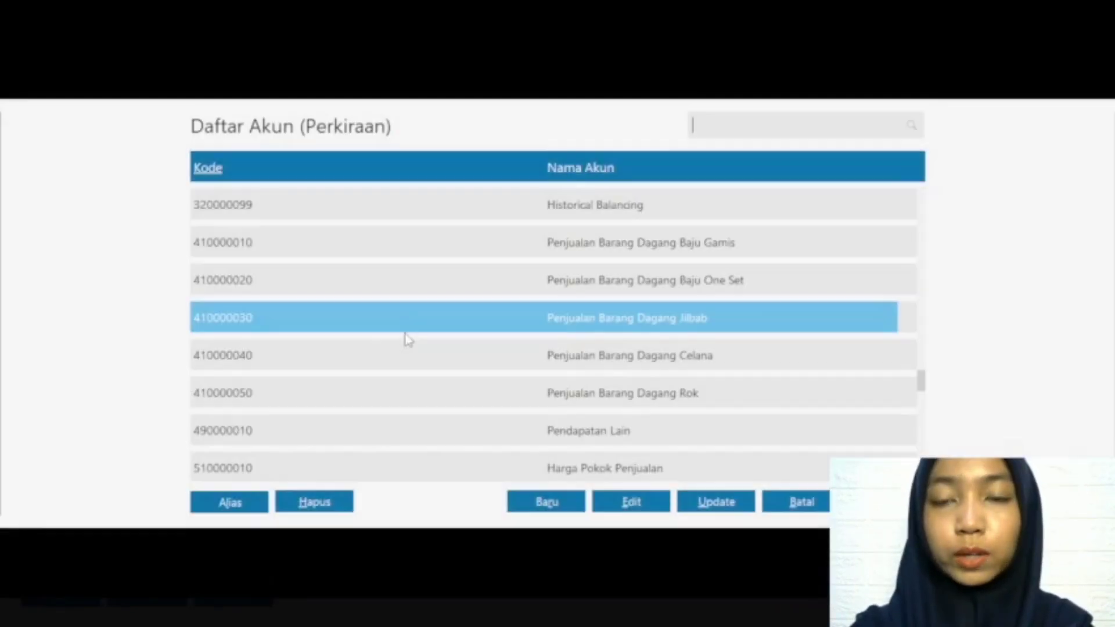
left_click(582, 357)
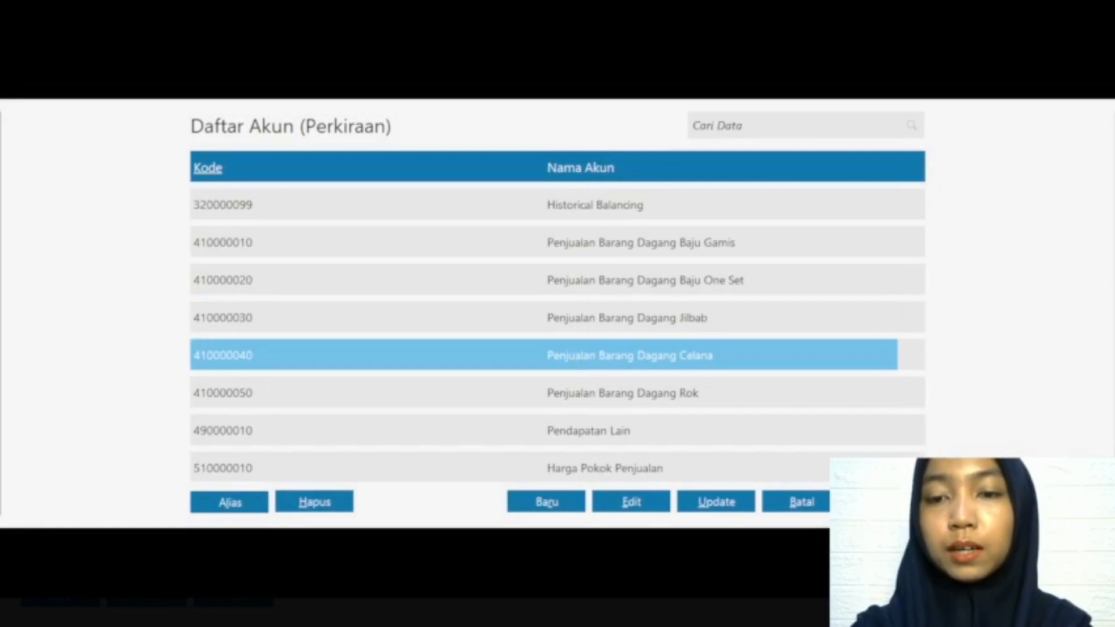
key("Return")
left_click(410, 369)
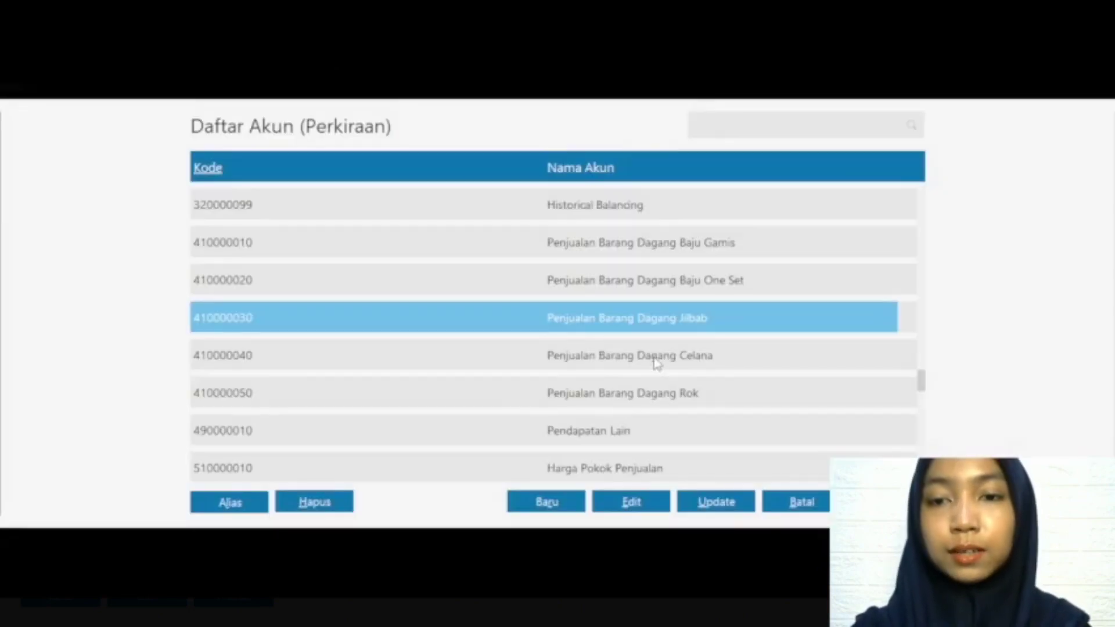
left_click(655, 360)
left_click(885, 502)
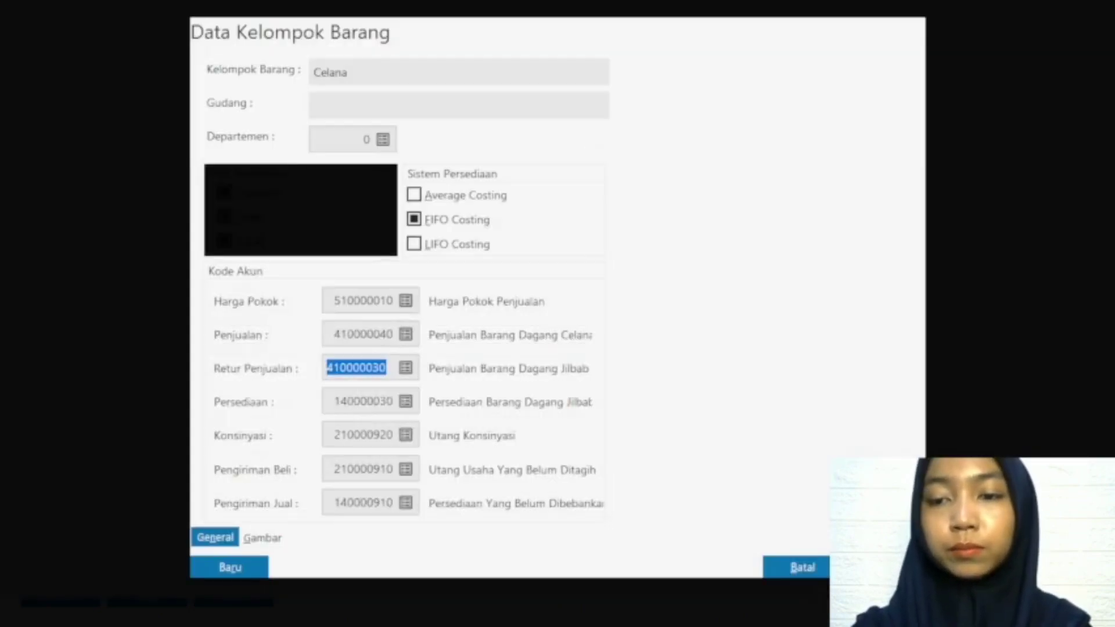
Step: Set the Celana group's inventory account to 140000040, Persediaan Barang Dagang Celana, and save the group, applying the account codes to its products
left_click(405, 402)
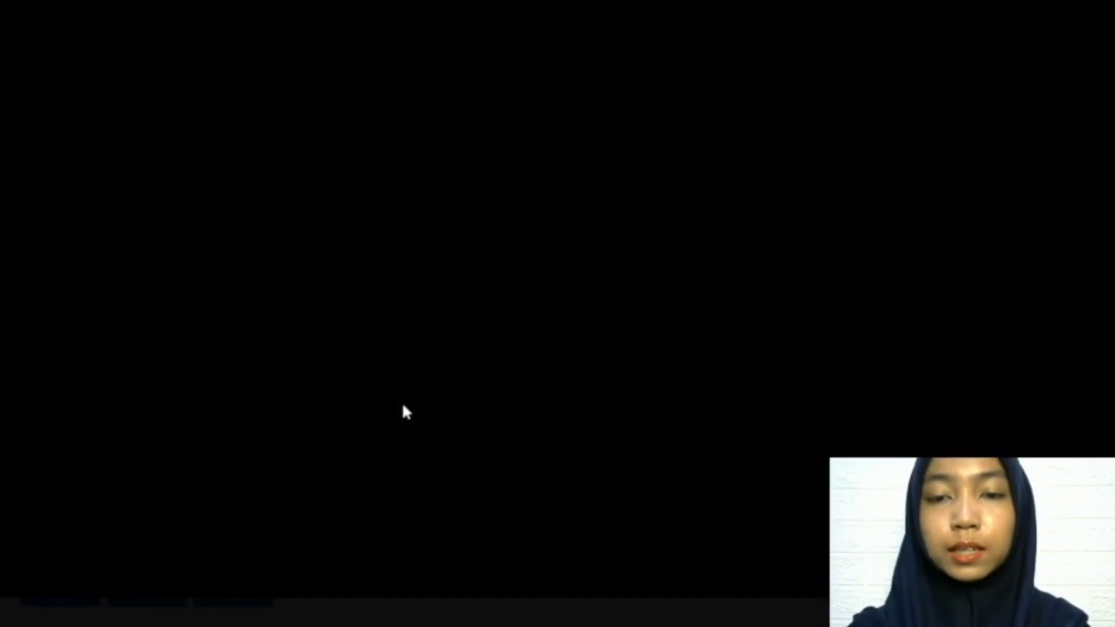
left_click(498, 364)
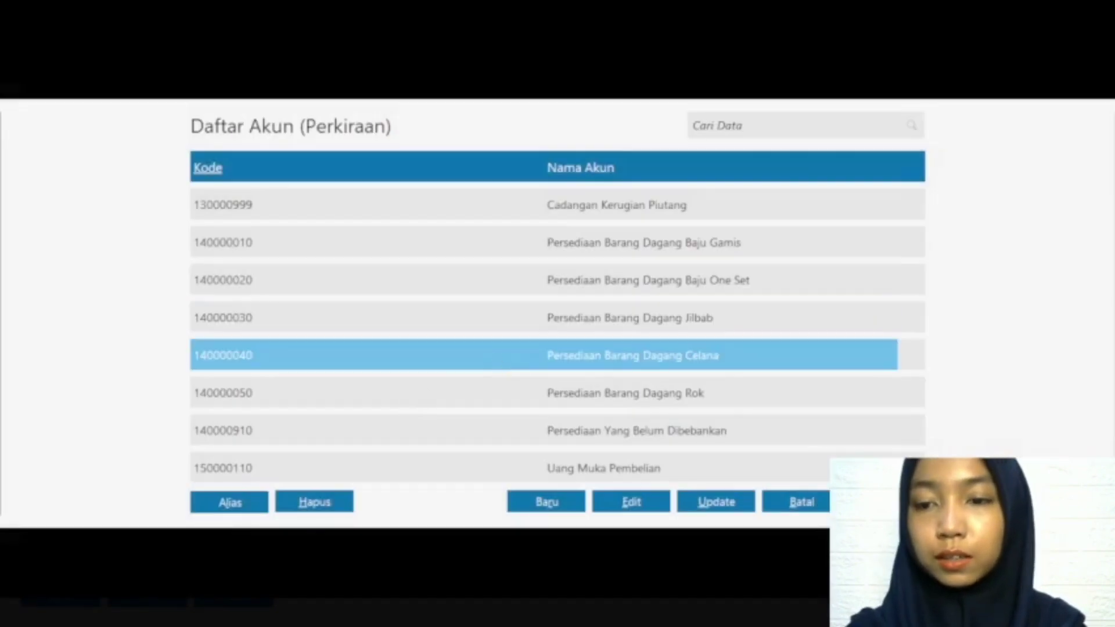
left_click(886, 501)
left_click(885, 567)
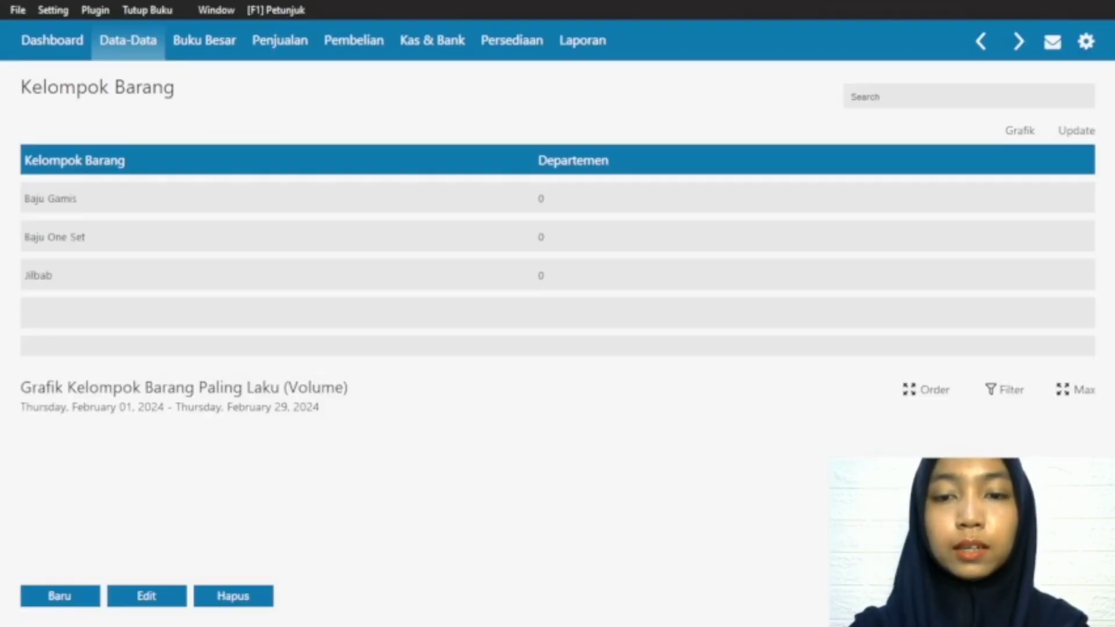
left_click(800, 407)
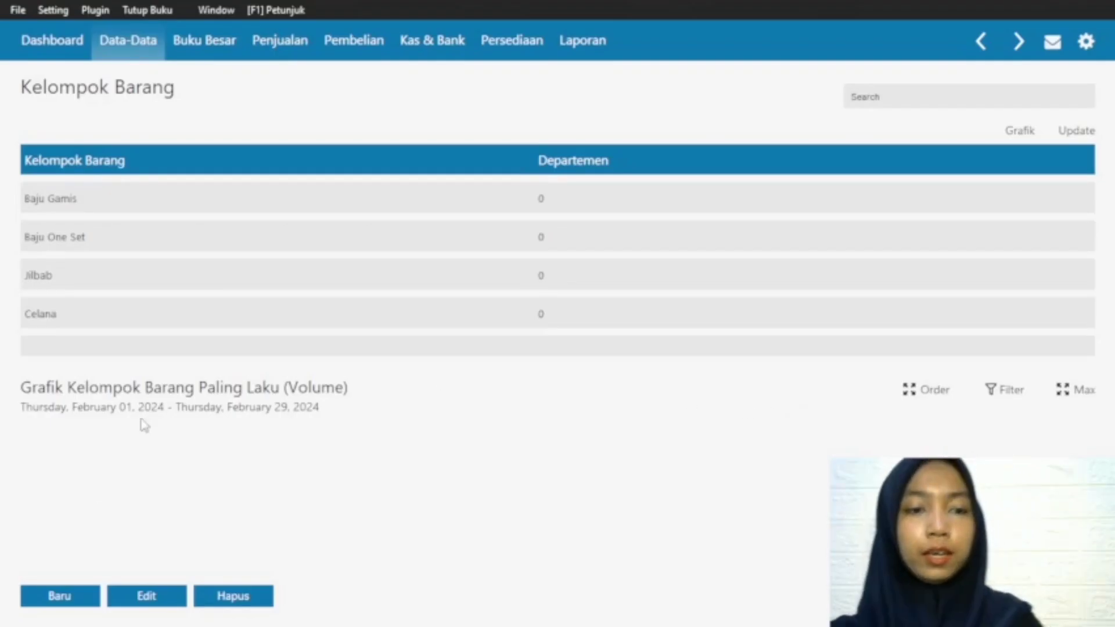
Step: Start a new product group named Rok with 410000050, Penjualan Barang Dagang Rok, as its sales and sales return accounts
left_click(61, 597)
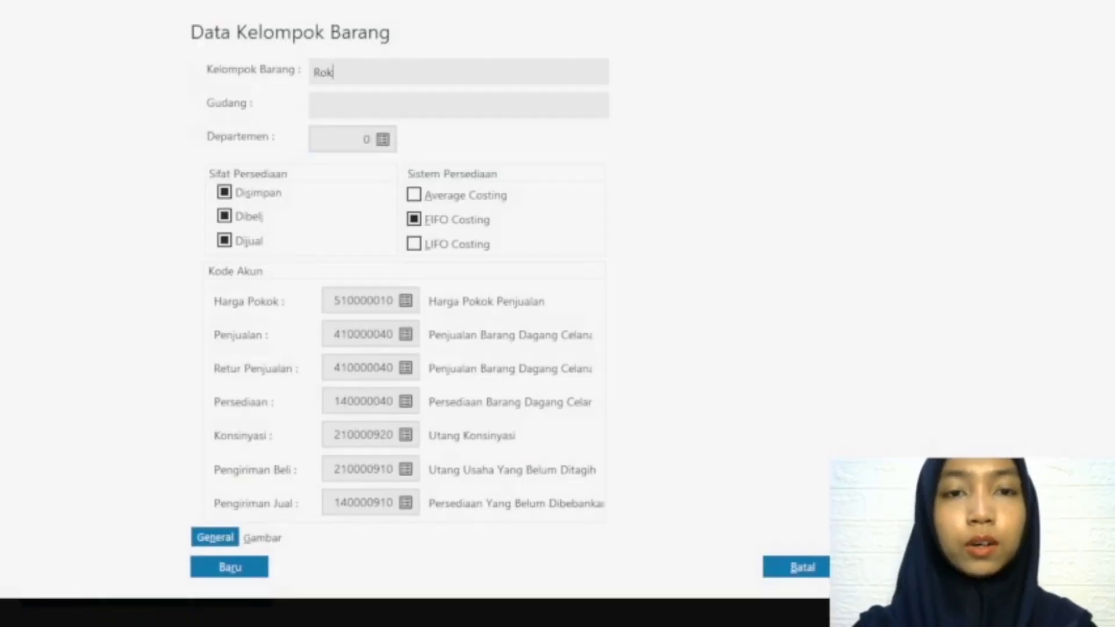
left_click(405, 334)
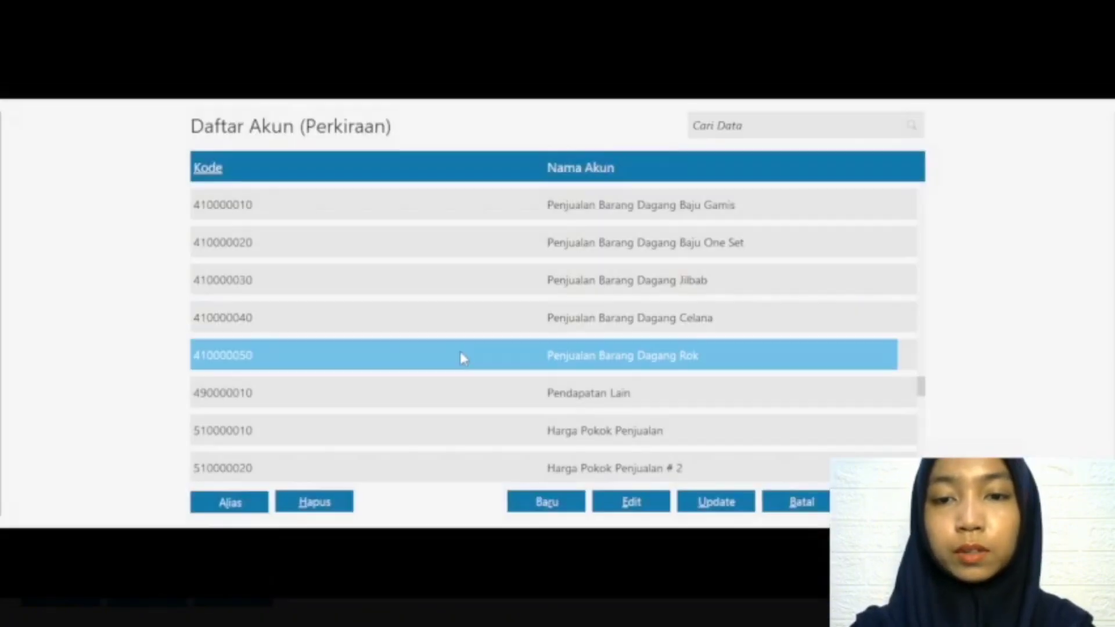
double_click(460, 355)
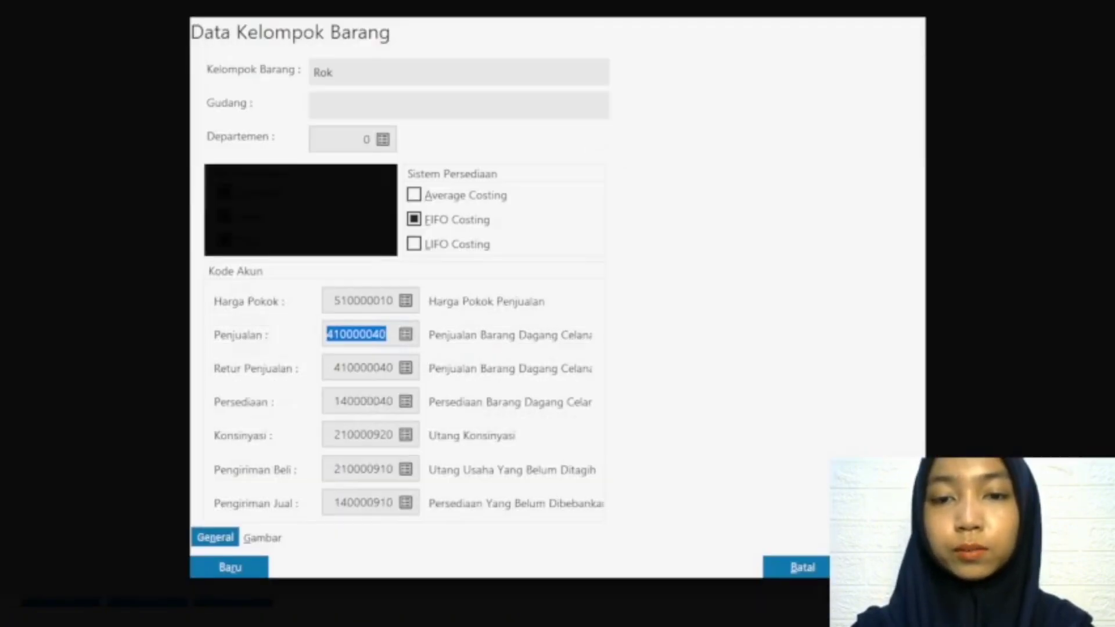
left_click(406, 371)
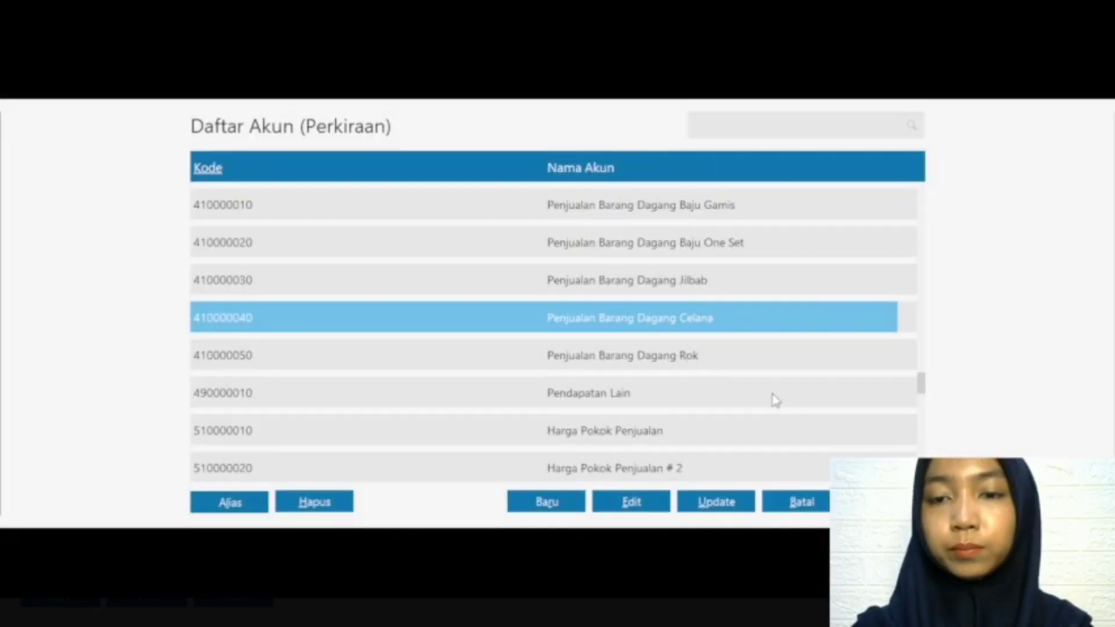
double_click(705, 356)
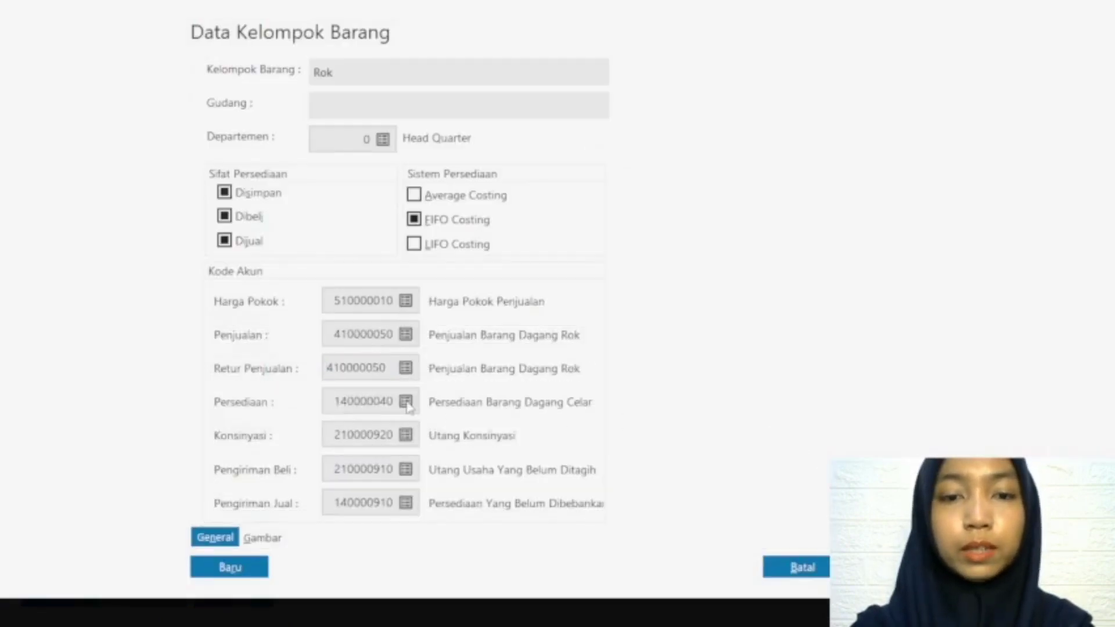
Step: Set the Rok group's inventory account to 140000050, Persediaan Barang Dagang Rok, save it, apply the codes to its products and review the group list
left_click(406, 402)
left_click(531, 364)
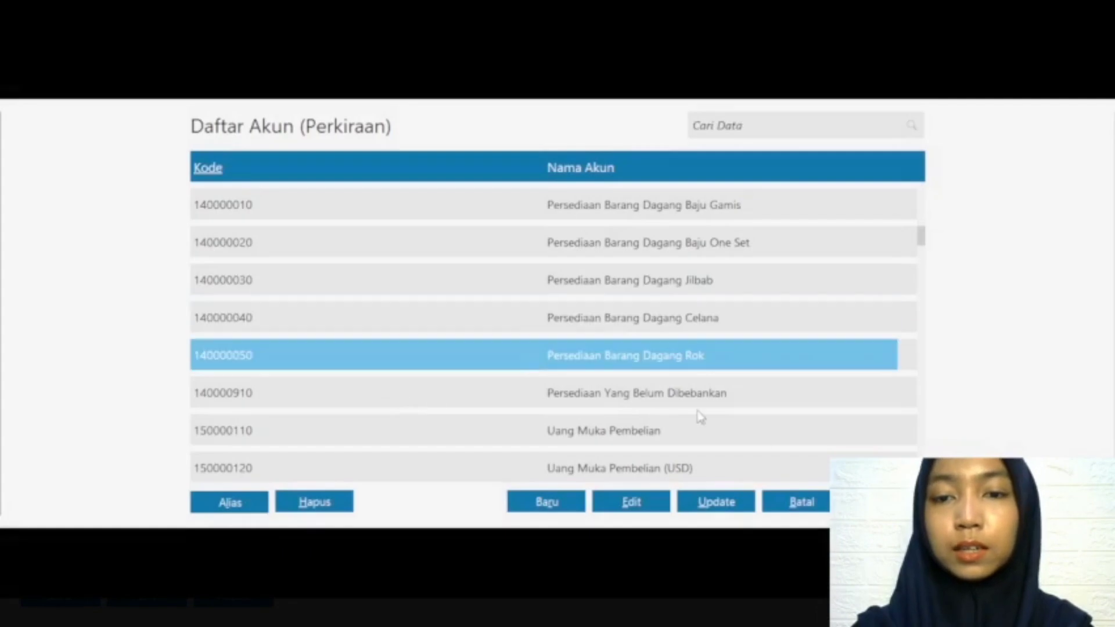
left_click(886, 502)
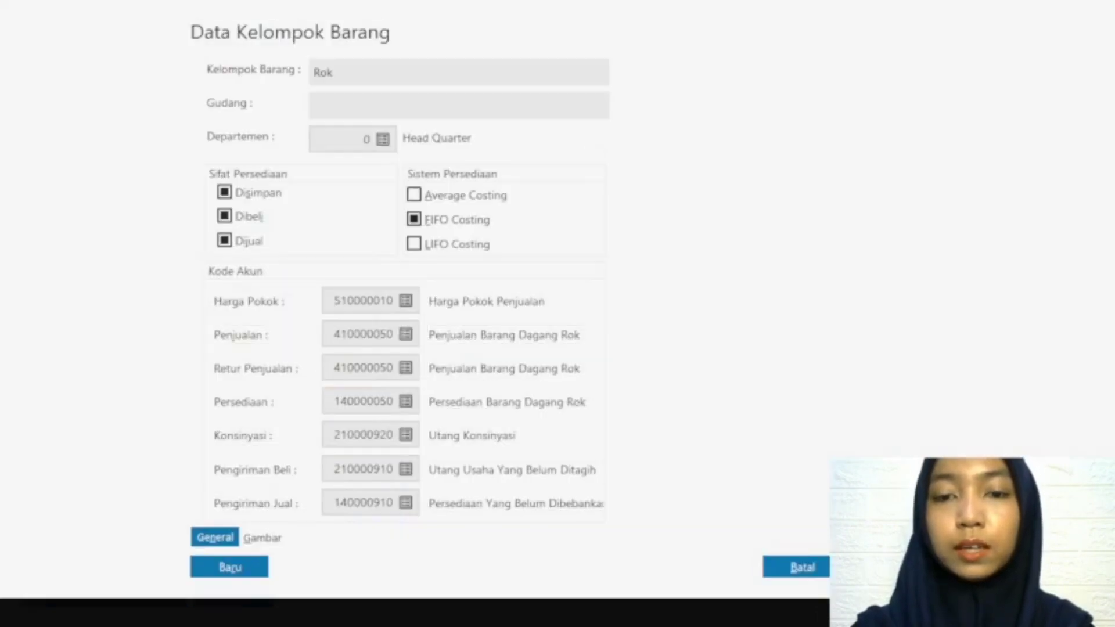
left_click(886, 567)
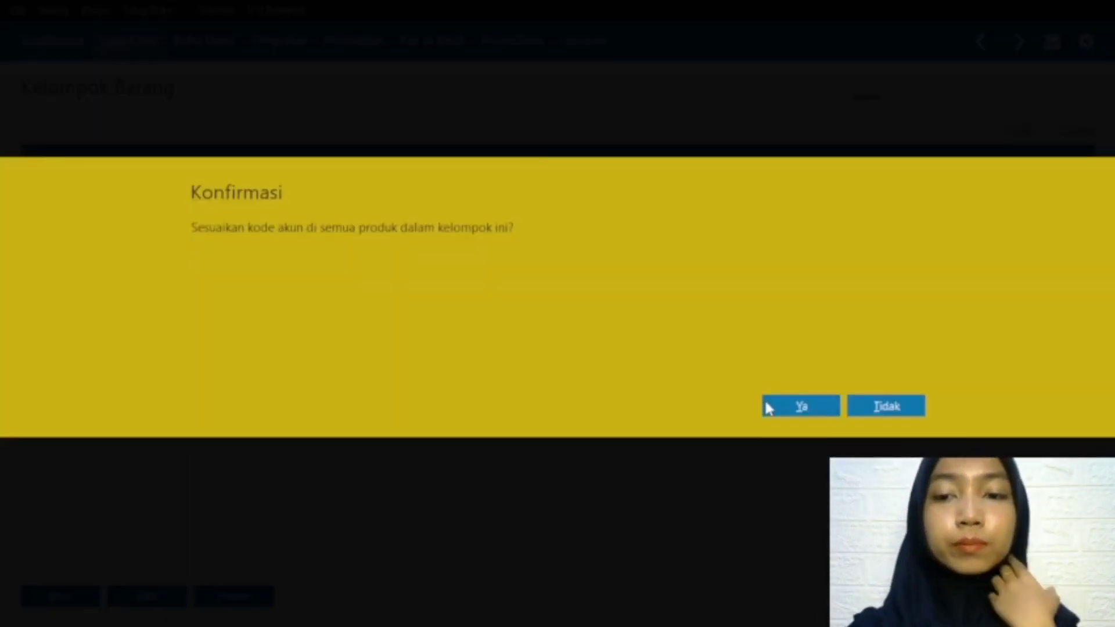
left_click(801, 406)
left_click(432, 281)
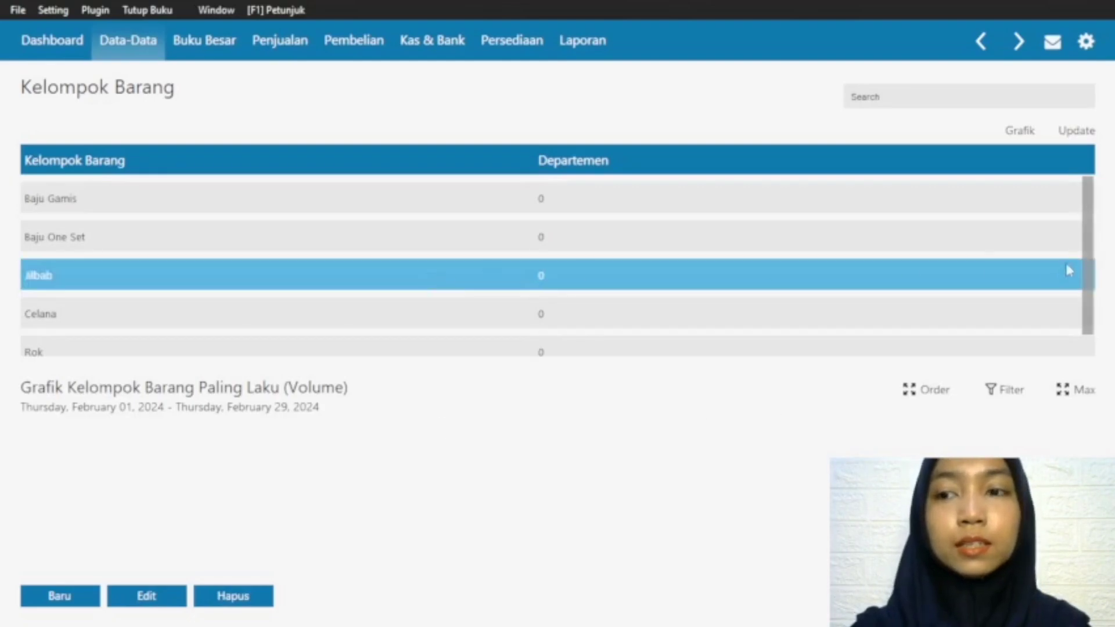
left_click_drag(1088, 276, 1091, 302)
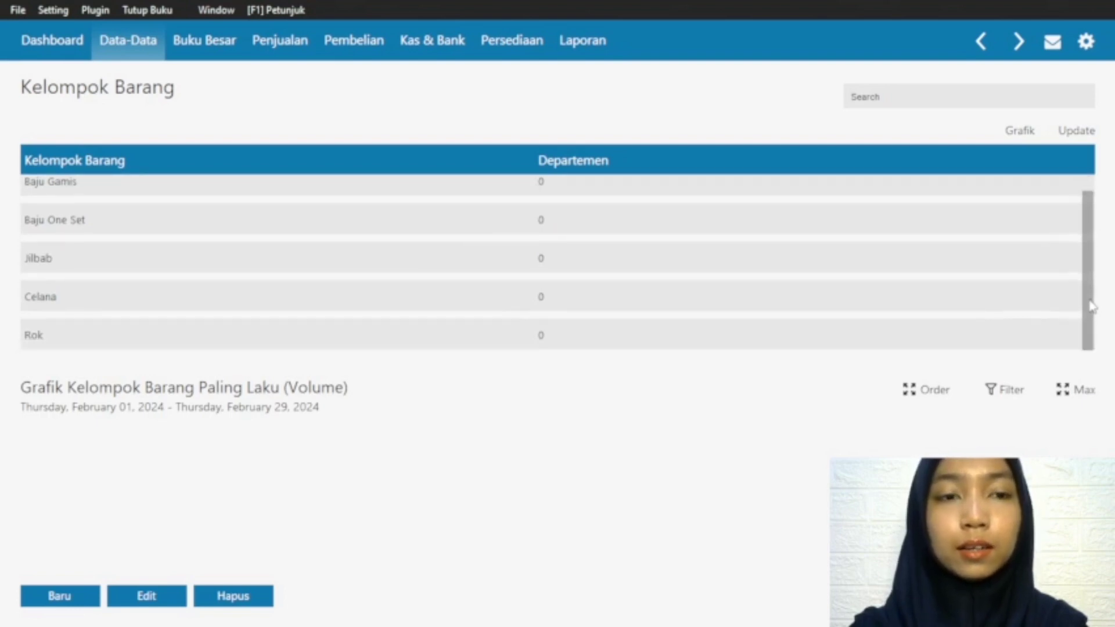
Step: Fill in a new product record with code G-001, description Baju Gamis and product group Baju Gamis, and close the form
left_click(980, 41)
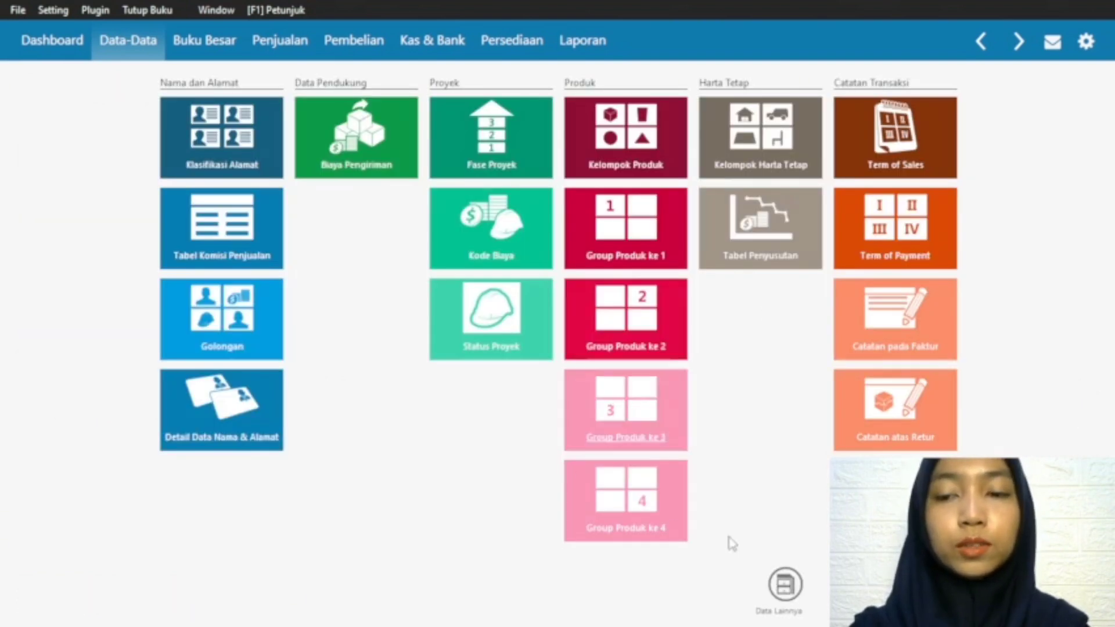
left_click(788, 598)
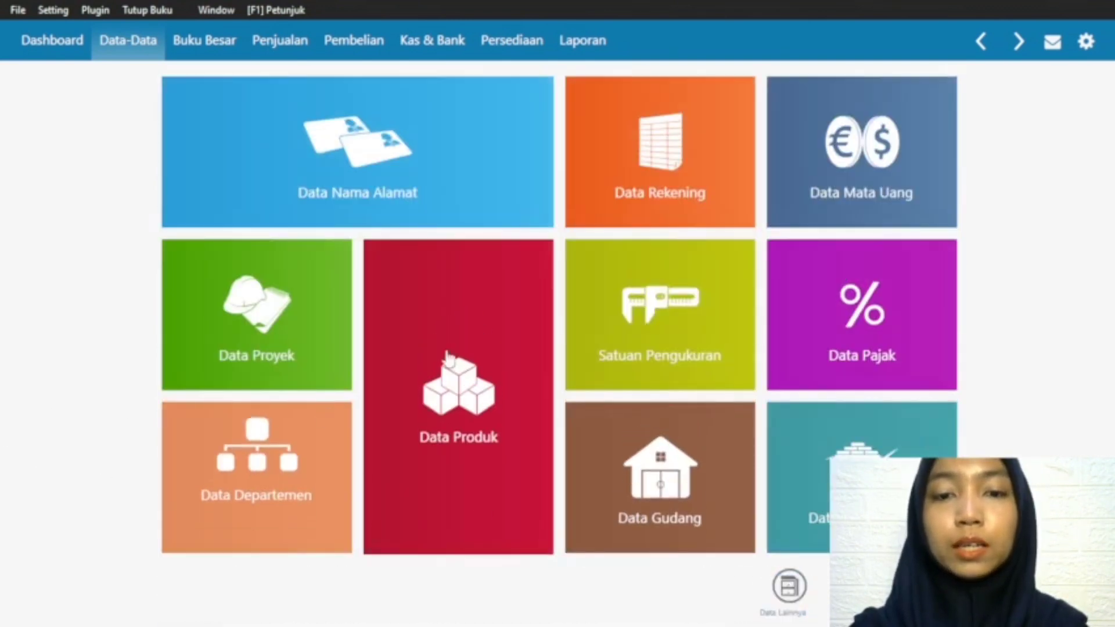
mouse_move(438, 488)
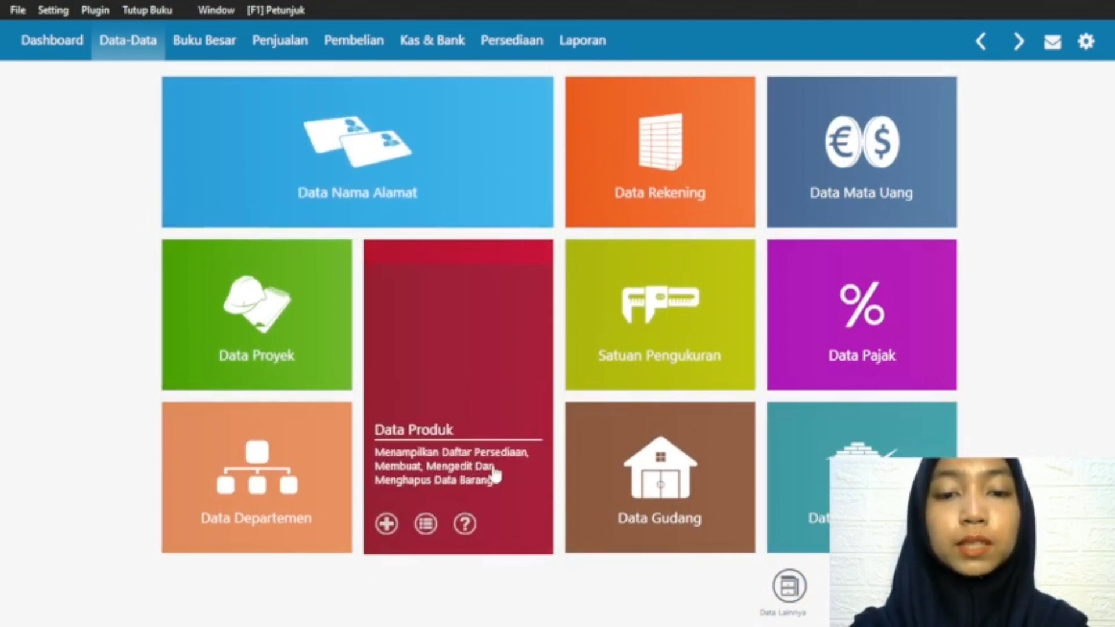
left_click(386, 524)
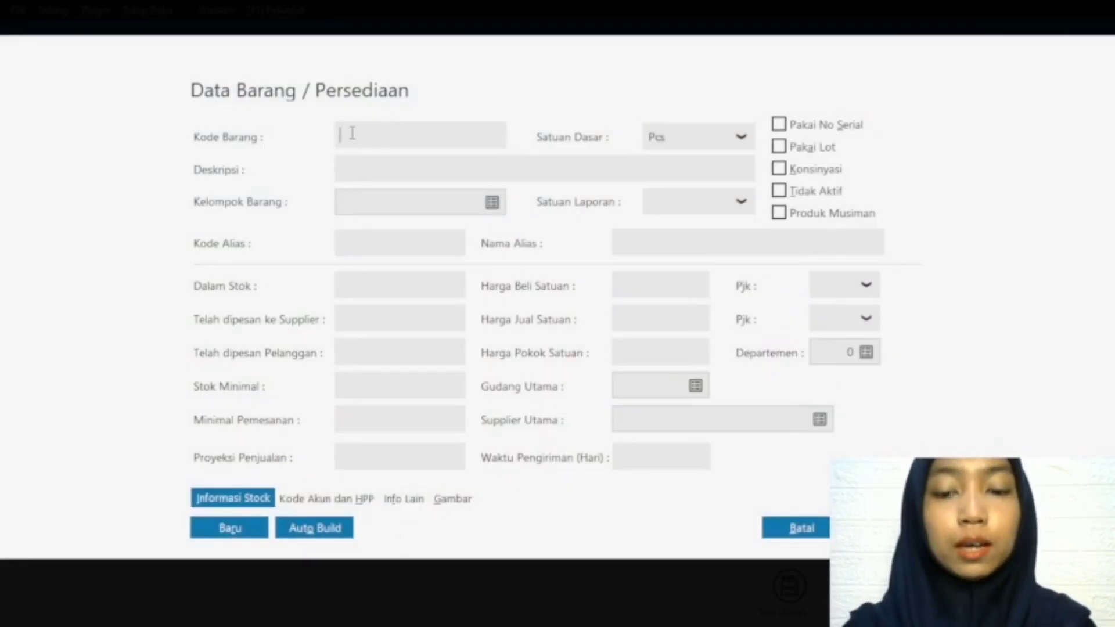
type("G-001")
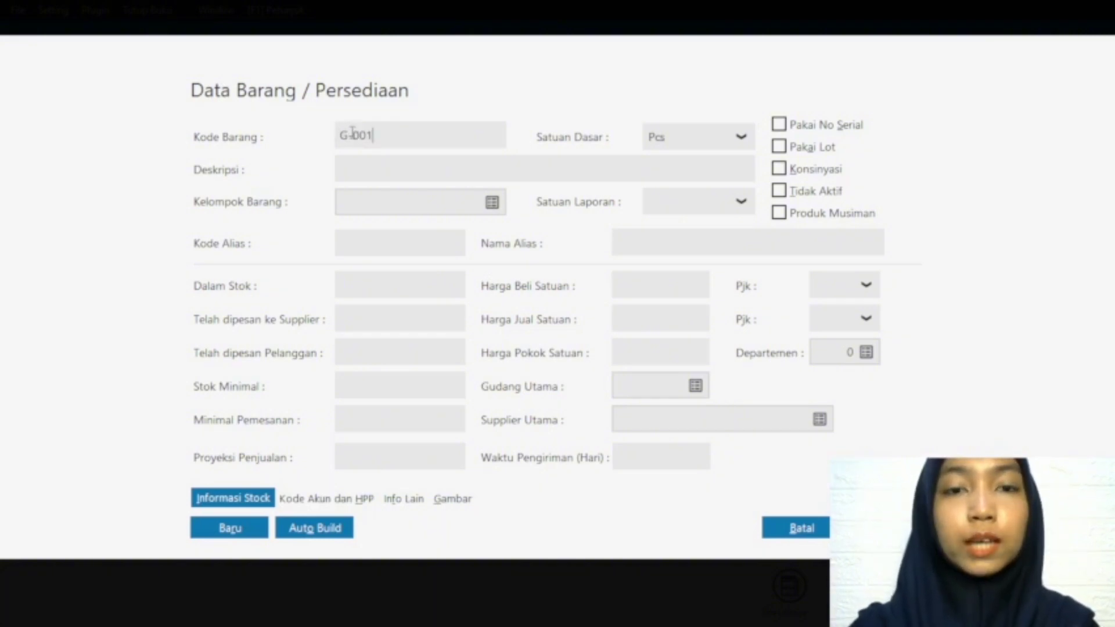
left_click(375, 170)
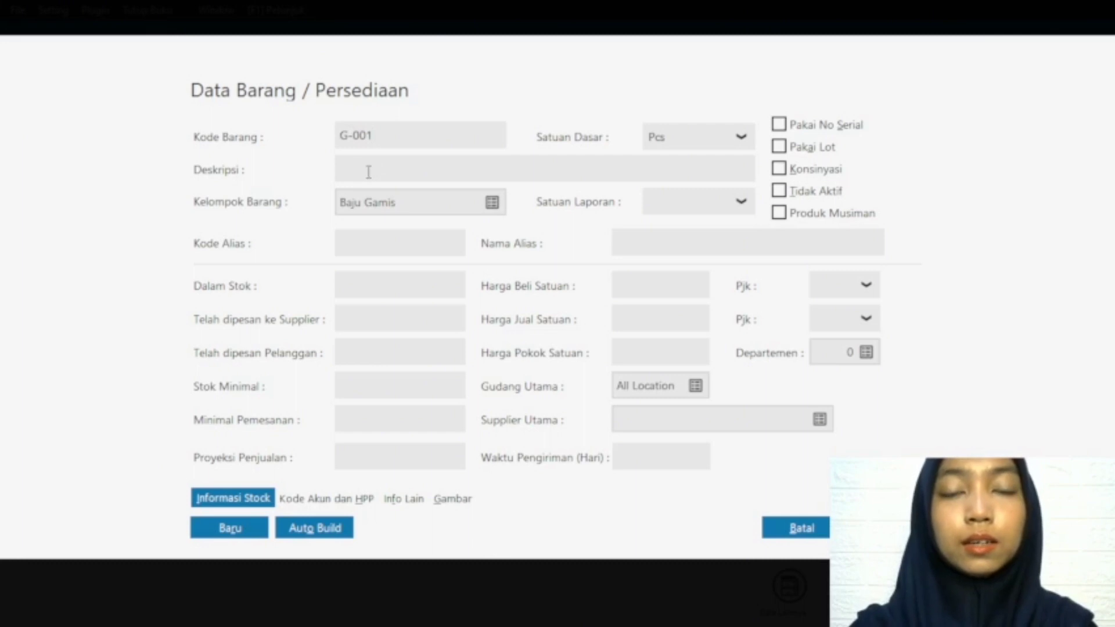
type("Baju Gamis")
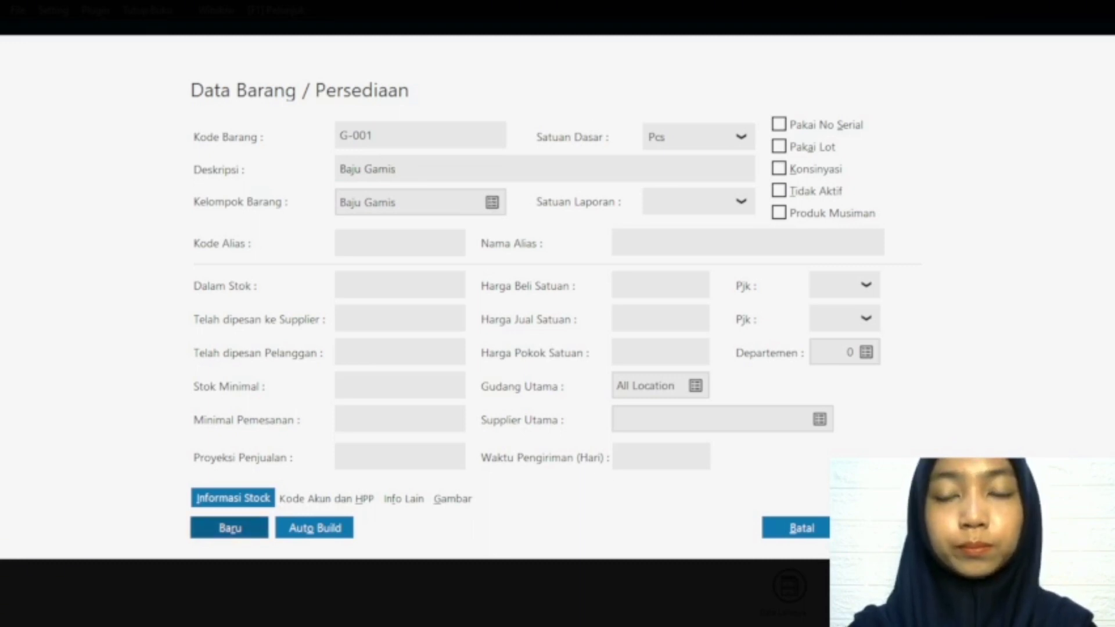
key("Tab")
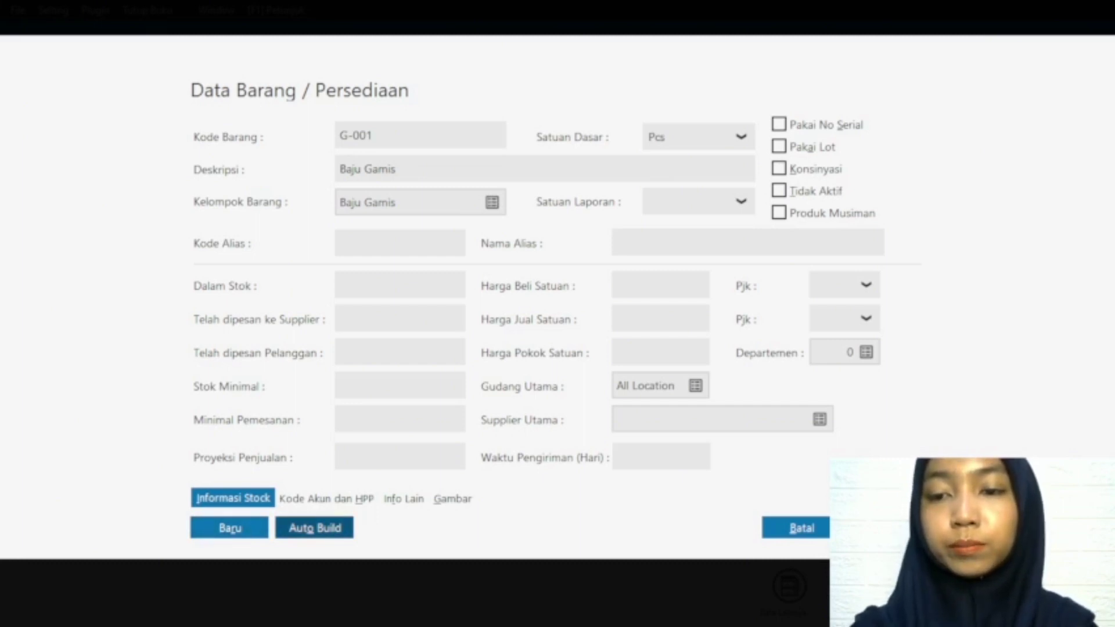
key("Escape")
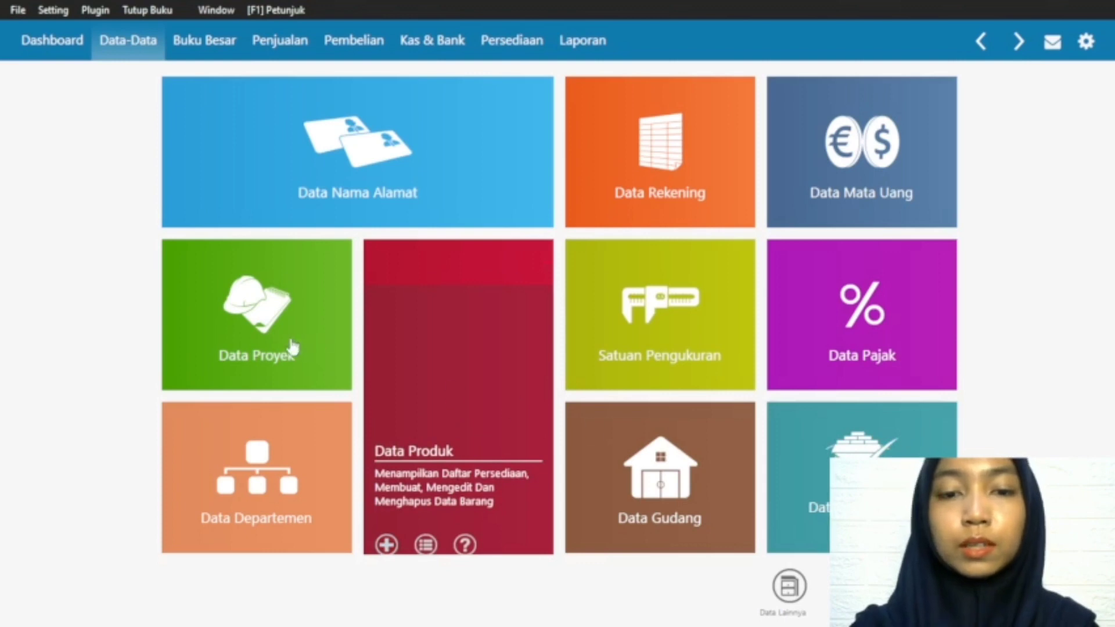
Step: Start a new product record with code S-001 and description Baju One Set
mouse_move(388, 537)
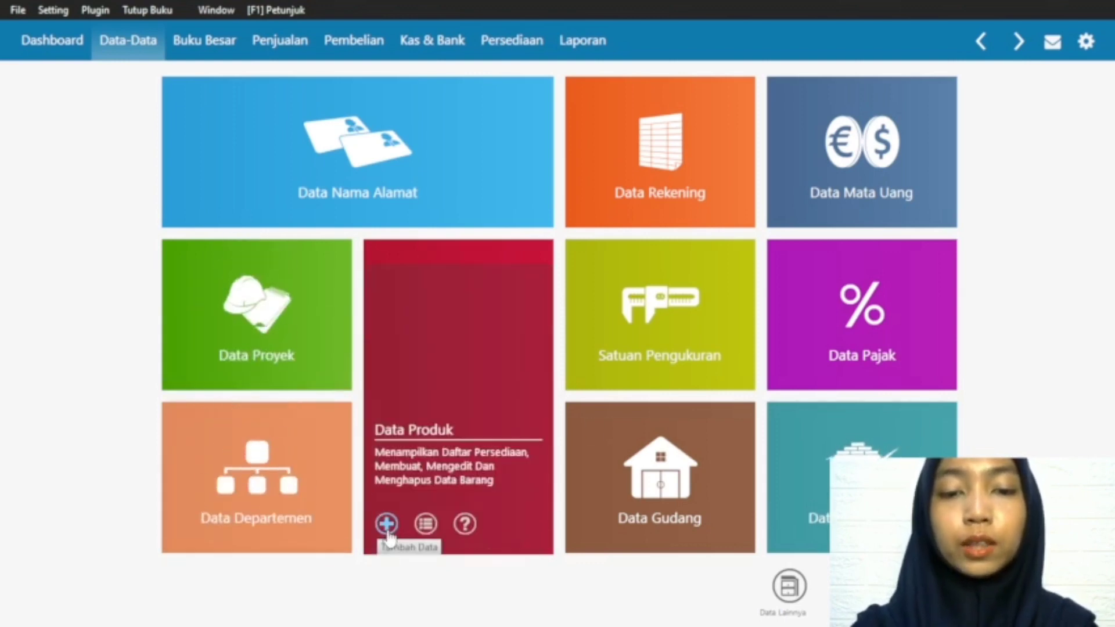
left_click(386, 529)
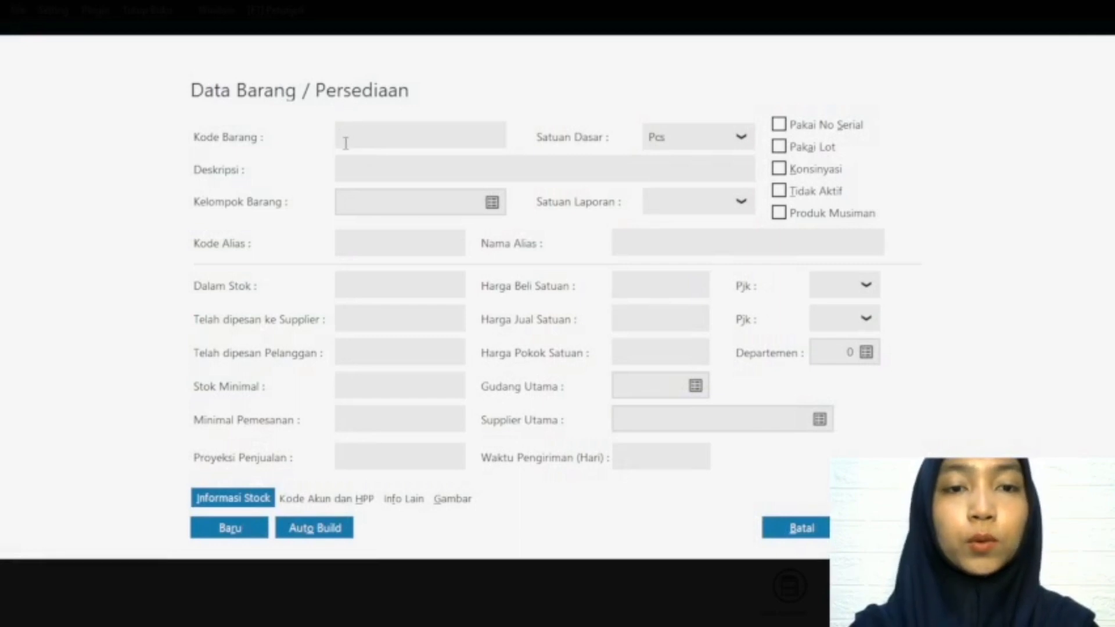
type("Baju")
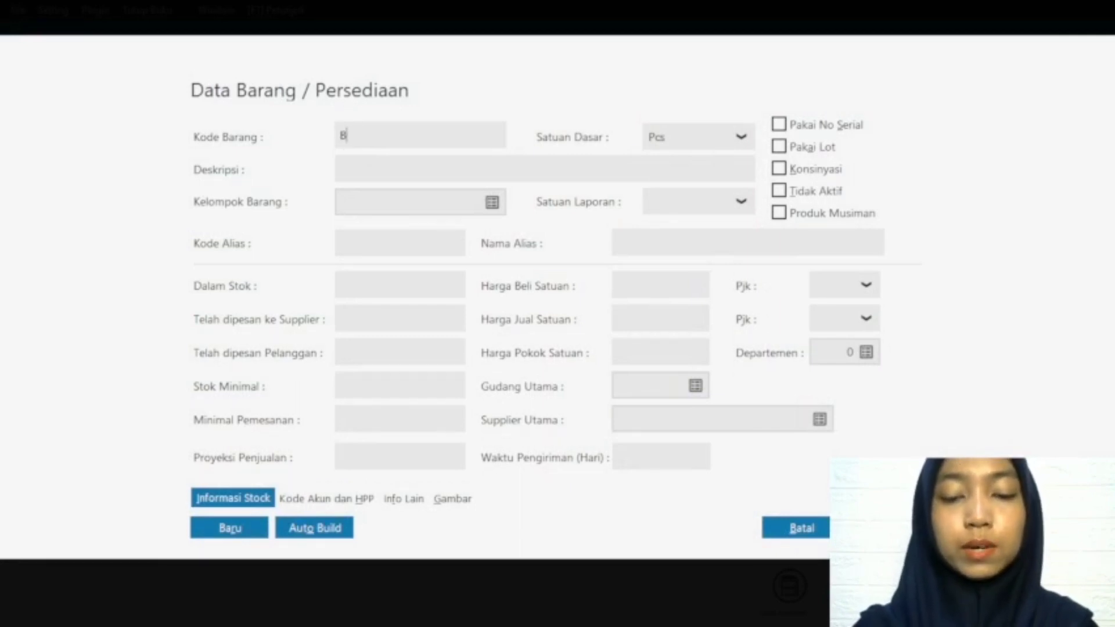
key("BackSpace")
key("BackSpace")
key("BackSpace")
key("BackSpace")
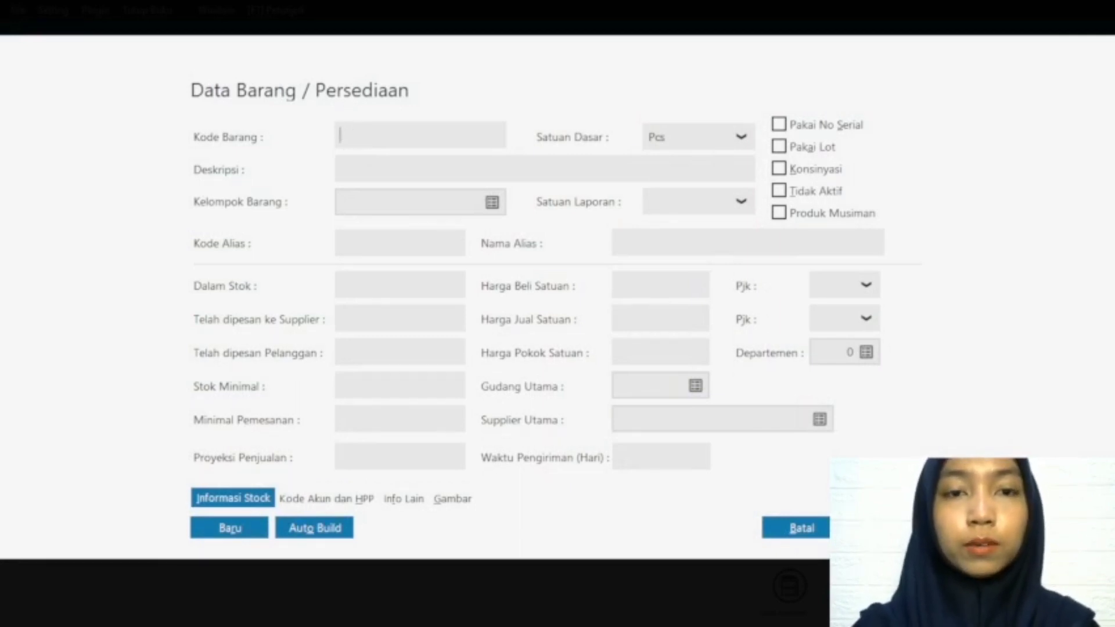
type("S")
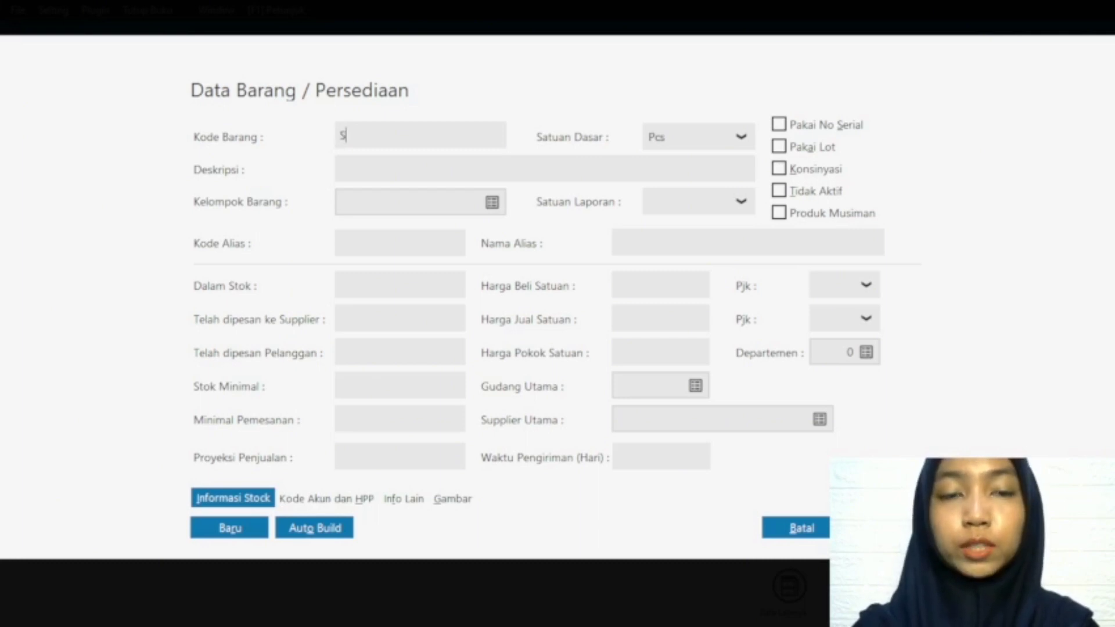
type("-001")
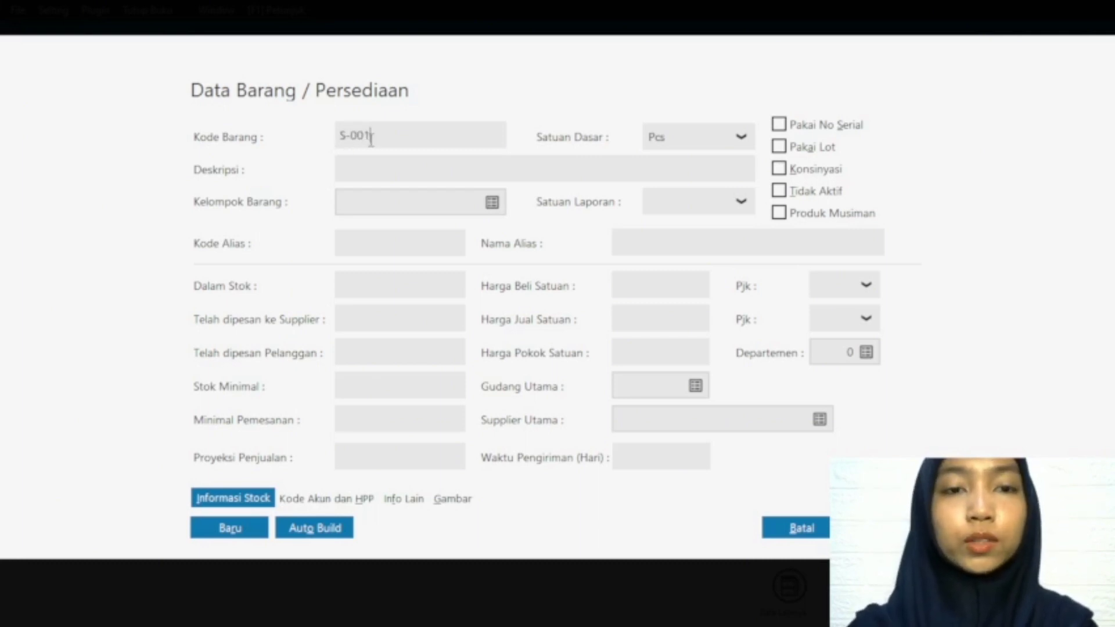
left_click(353, 170)
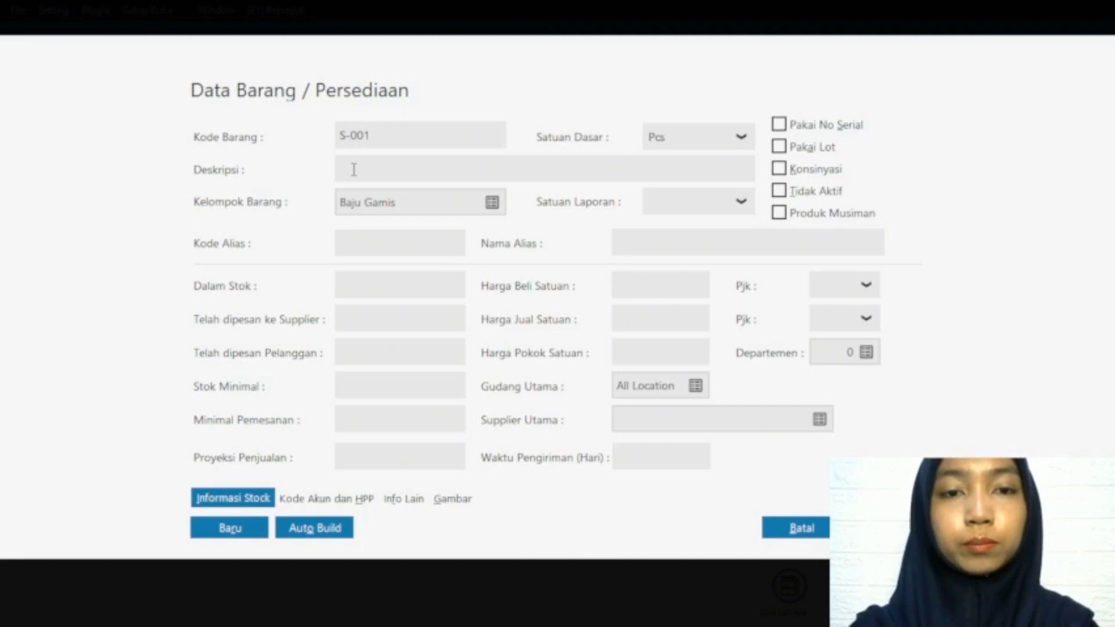
type("Baju On")
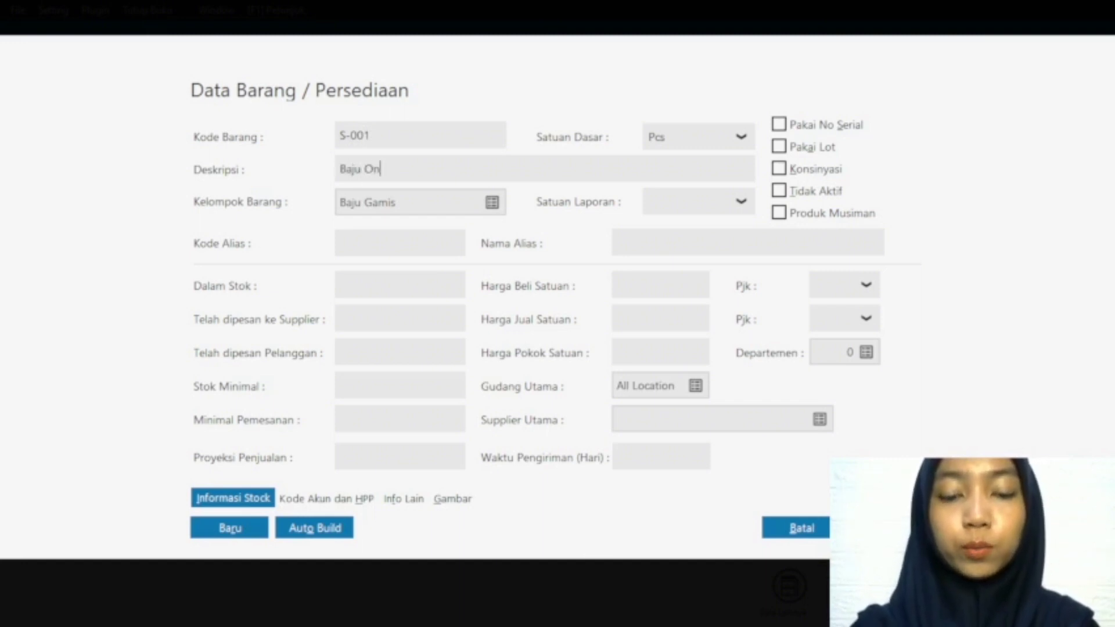
type("e Set")
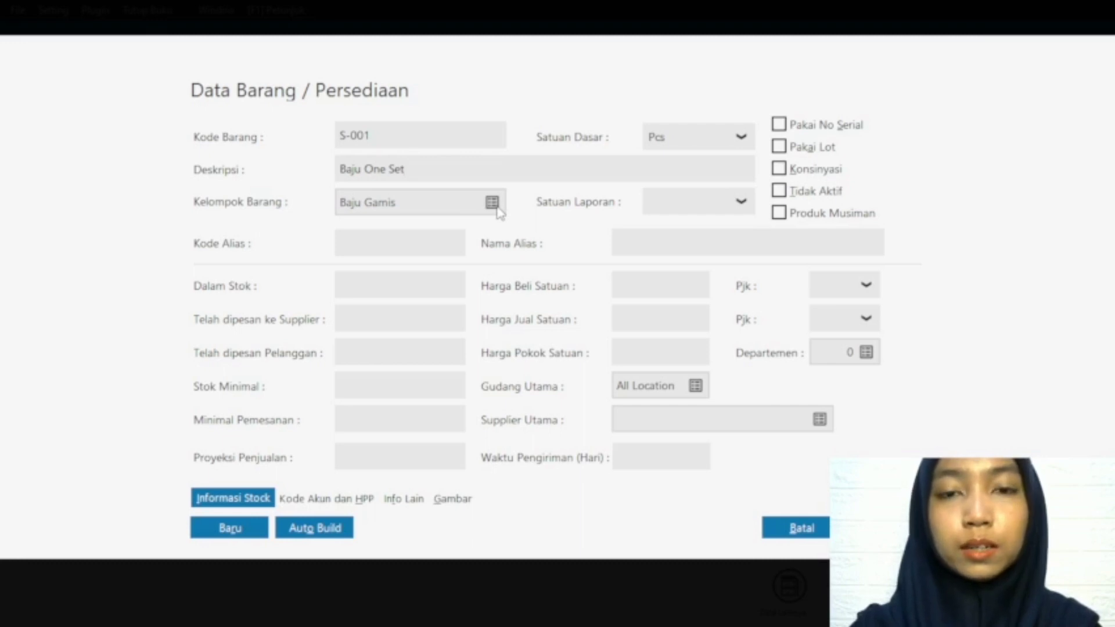
Step: Assign product S-001 to the Baju One Set product group and save the record
left_click(483, 203)
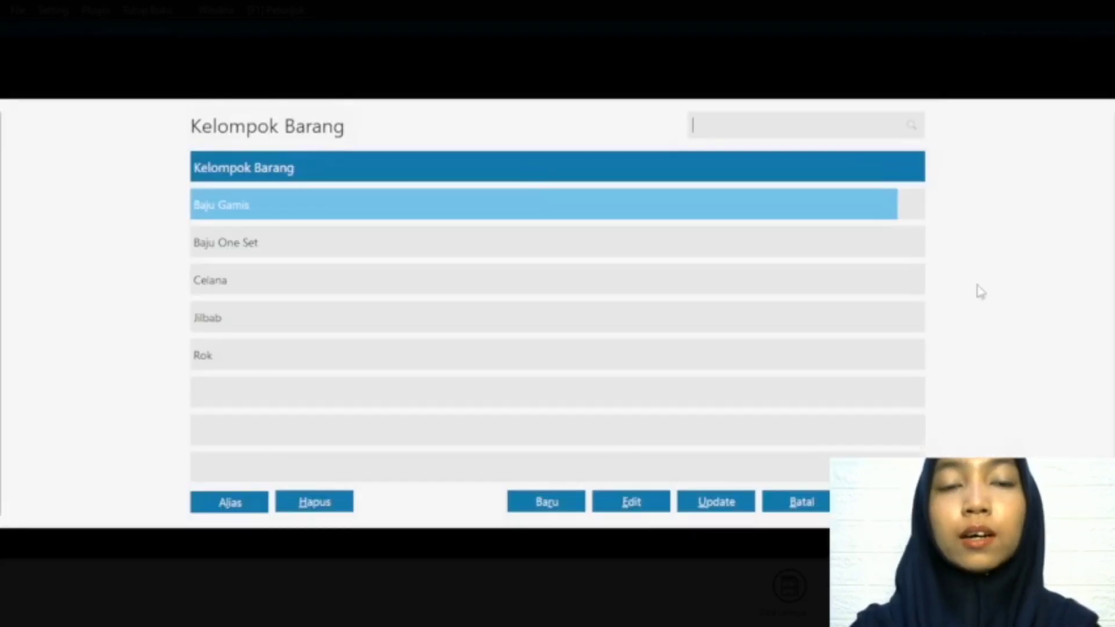
left_click(343, 252)
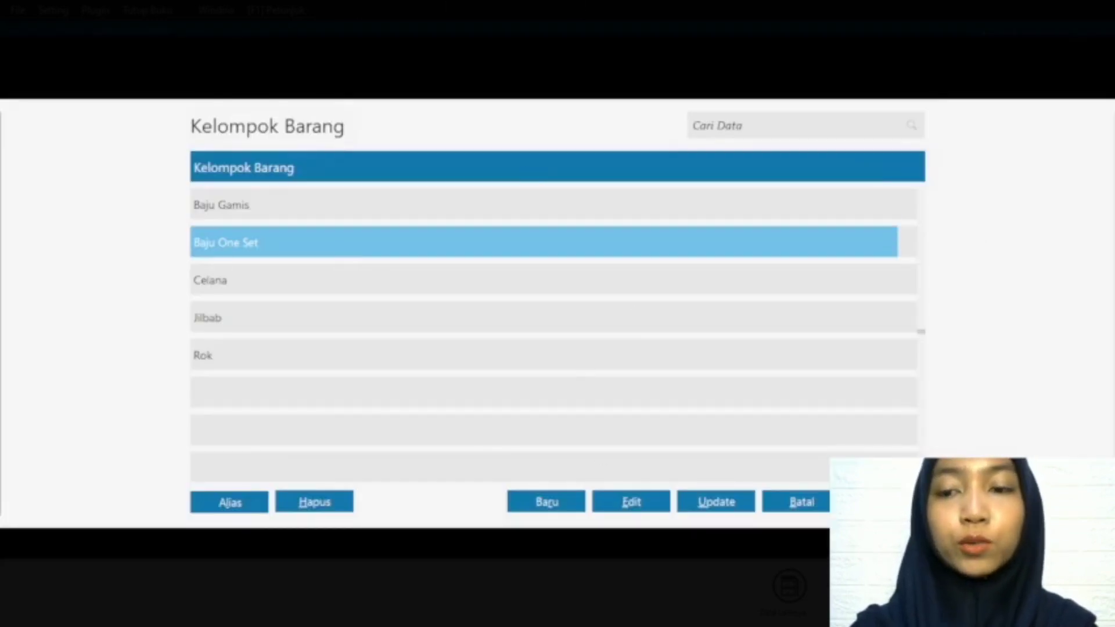
left_click(886, 502)
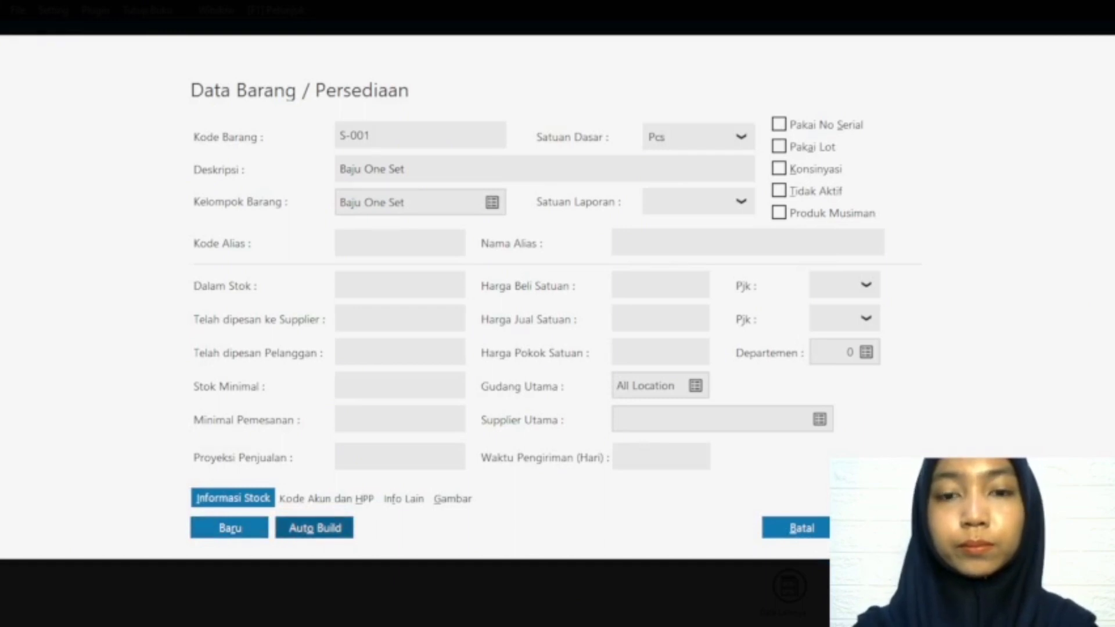
left_click(886, 528)
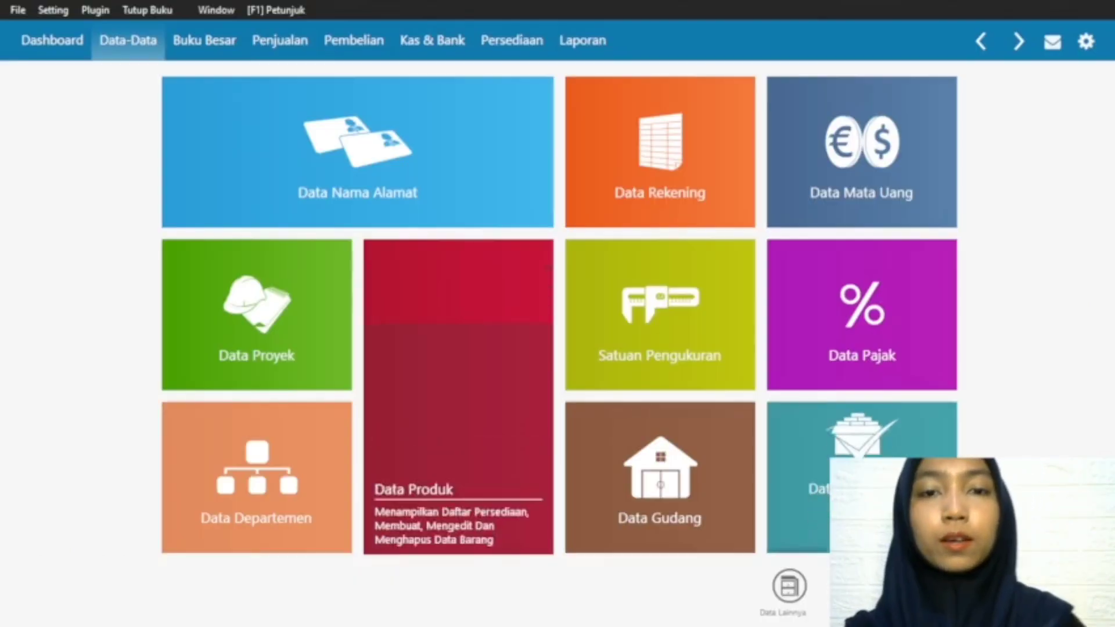
Step: Fill in a new product record with code J-001, description Jilbab and product group Jilbab
mouse_move(390, 533)
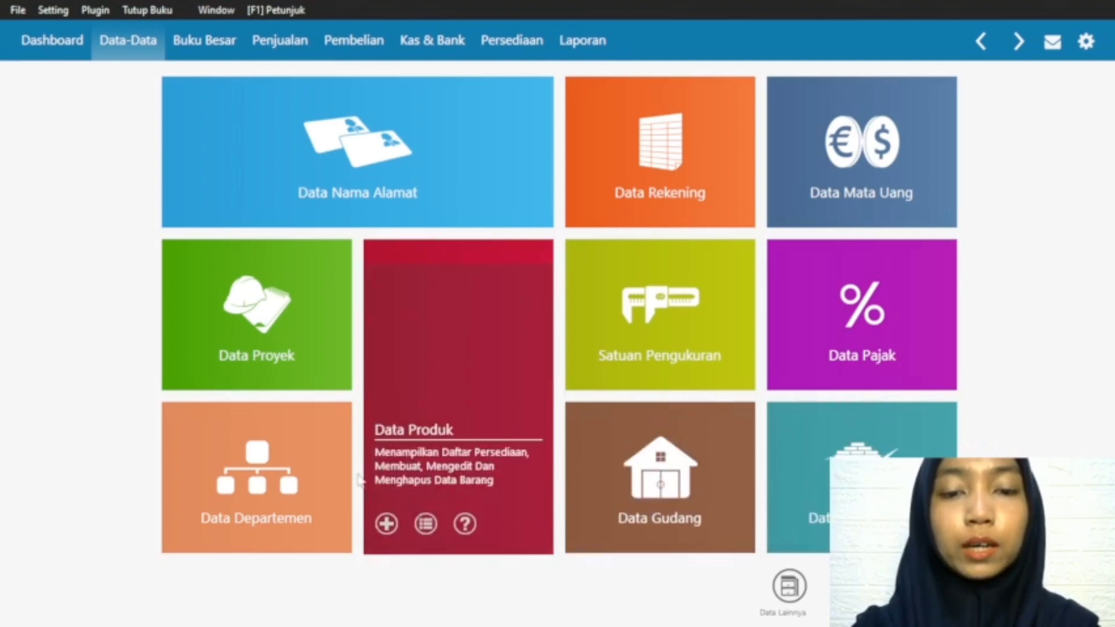
left_click(386, 526)
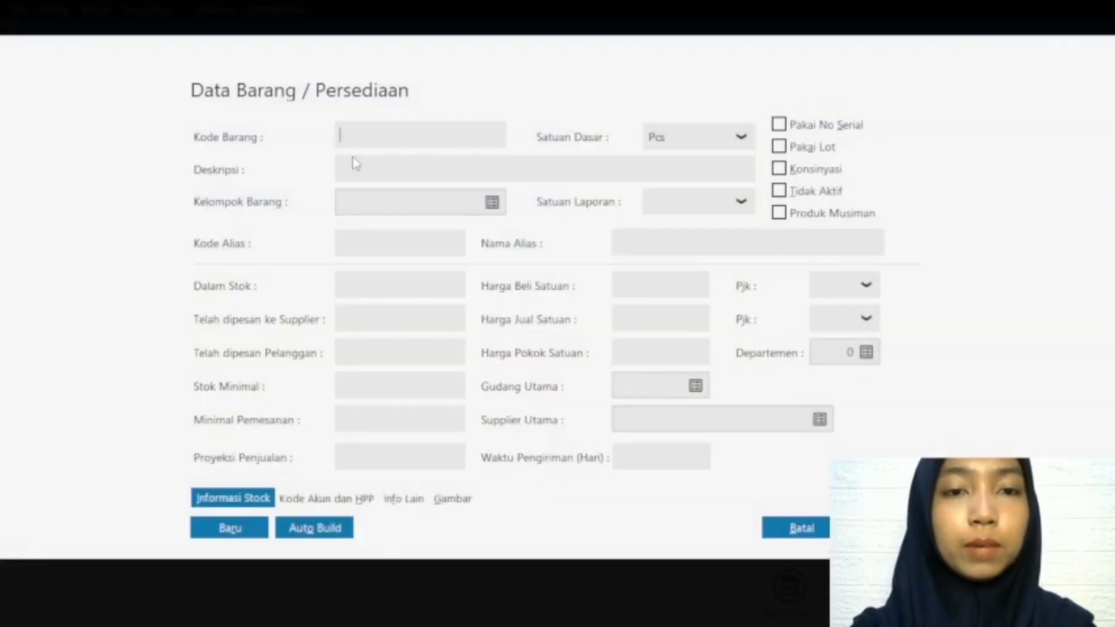
type("J-001")
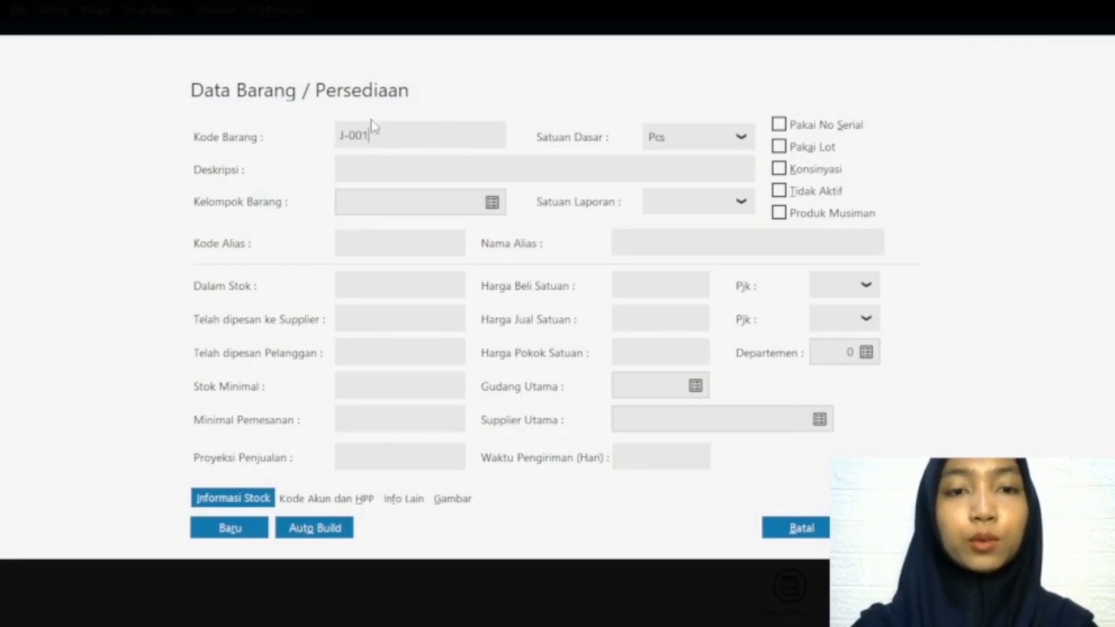
left_click(383, 168)
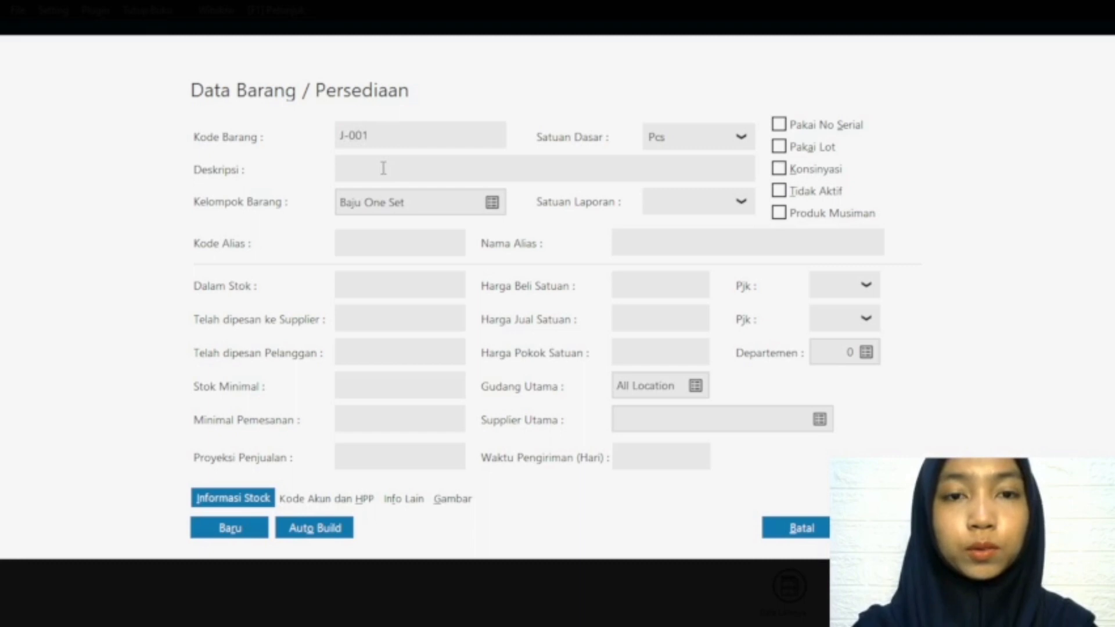
type("Jilbab")
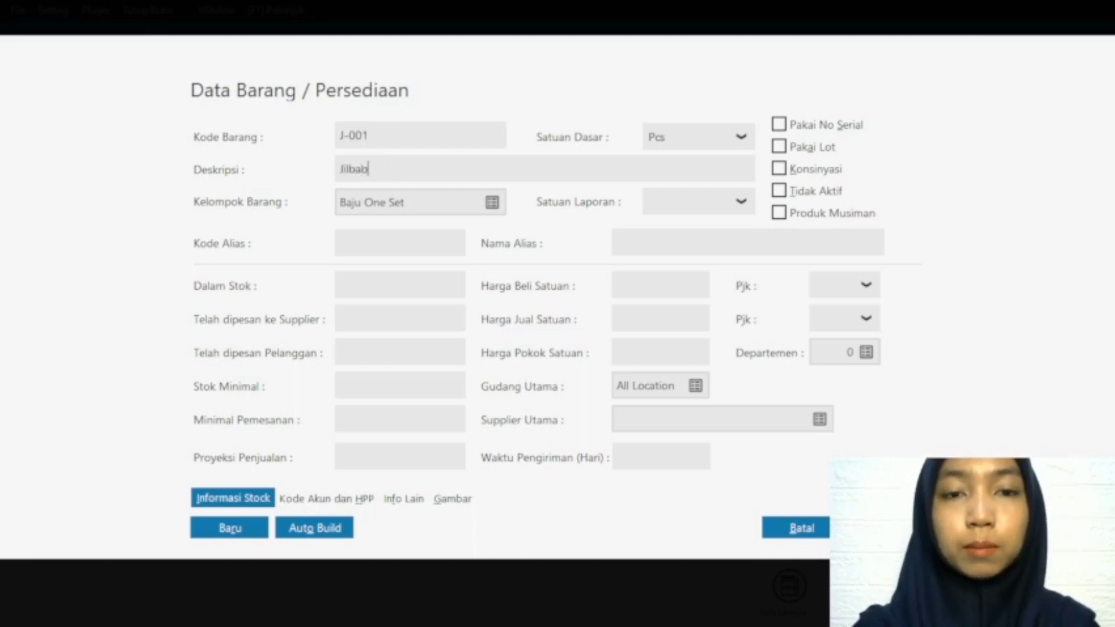
left_click(494, 206)
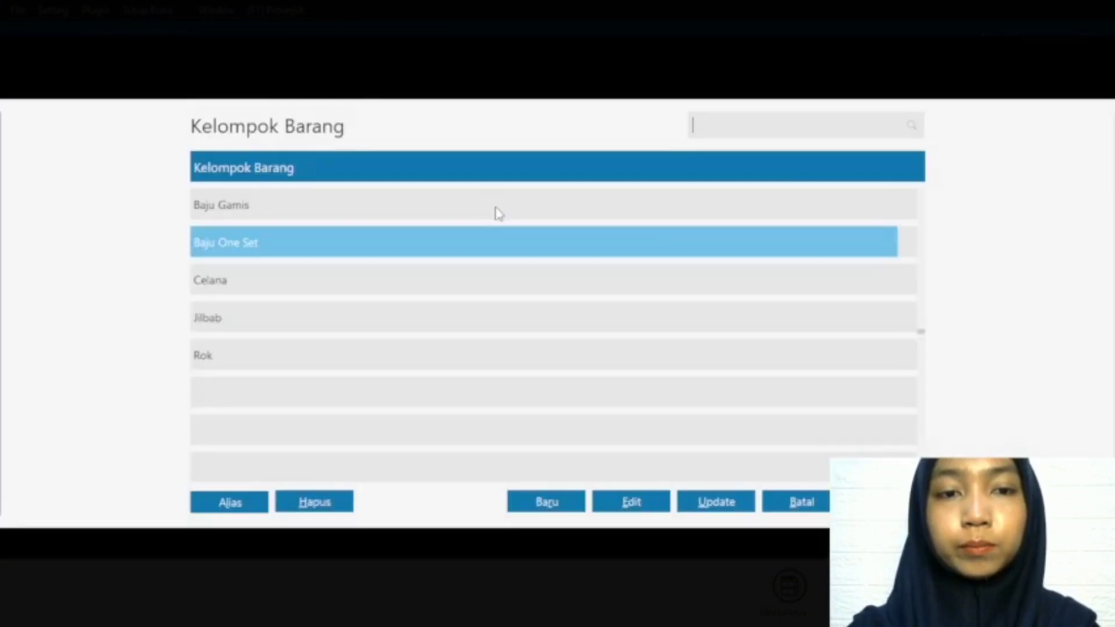
left_click(281, 323)
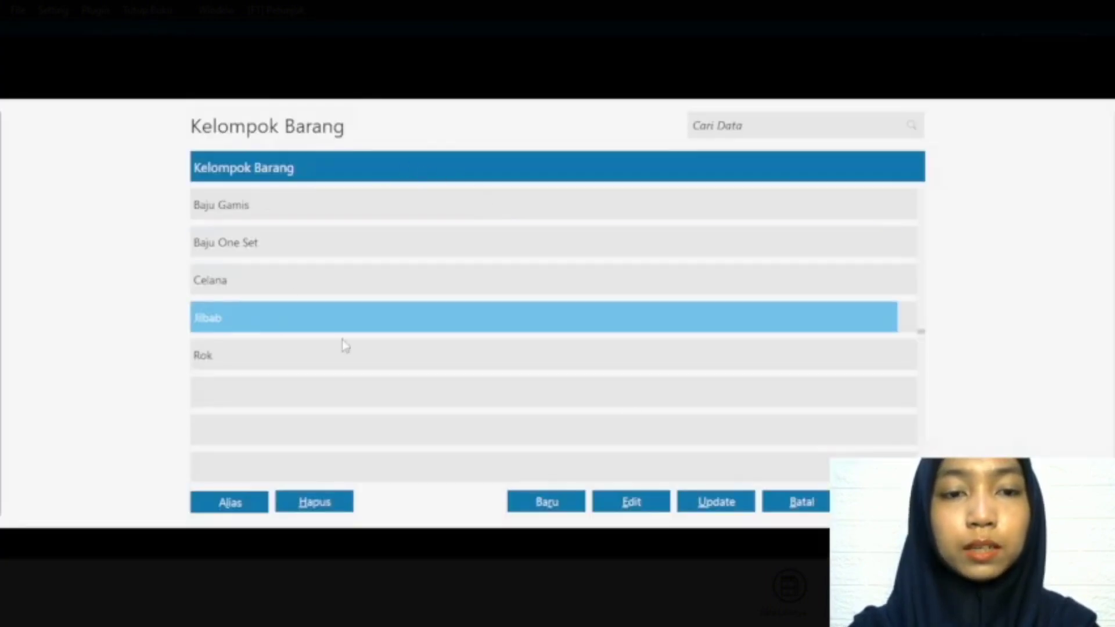
key("Return")
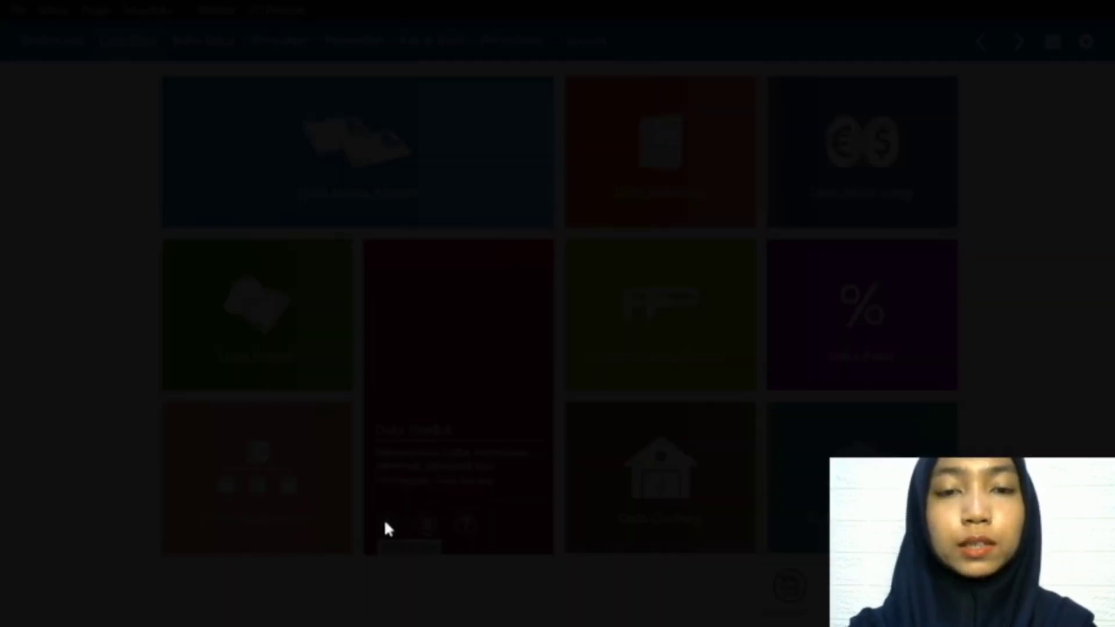
Step: Add a product record with code C-001, description Celana and product group Celana, and save it
left_click(385, 523)
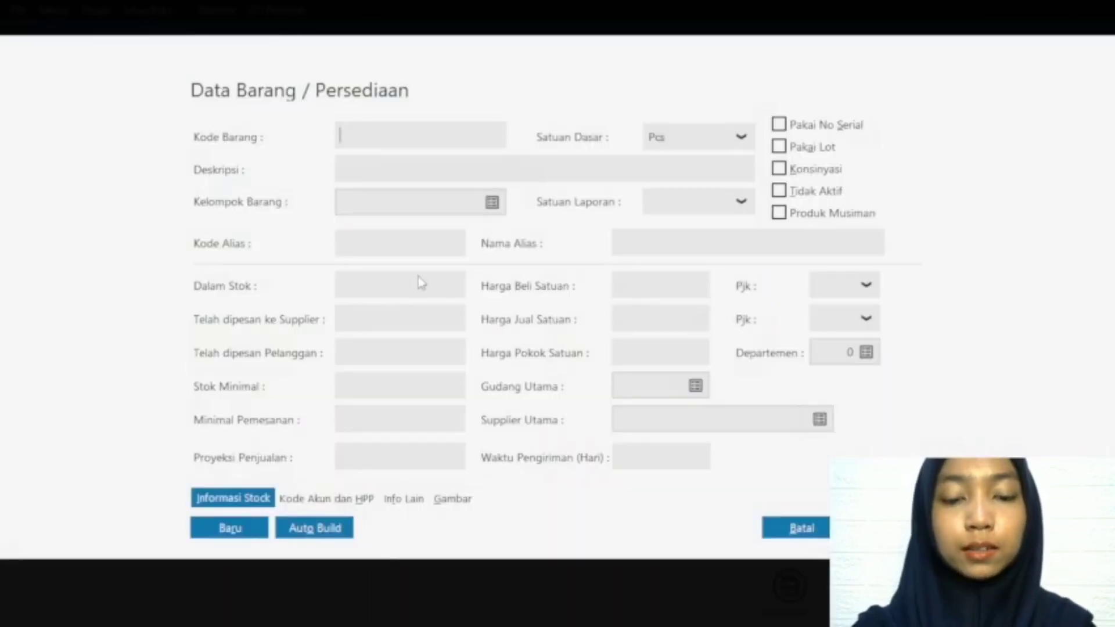
type("C")
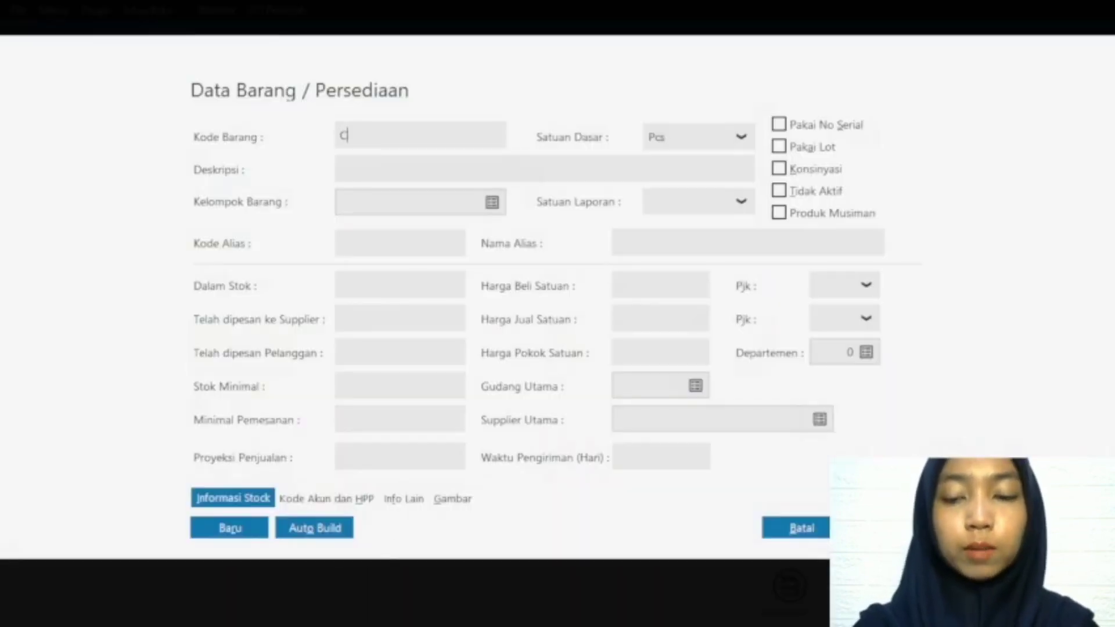
type("-001")
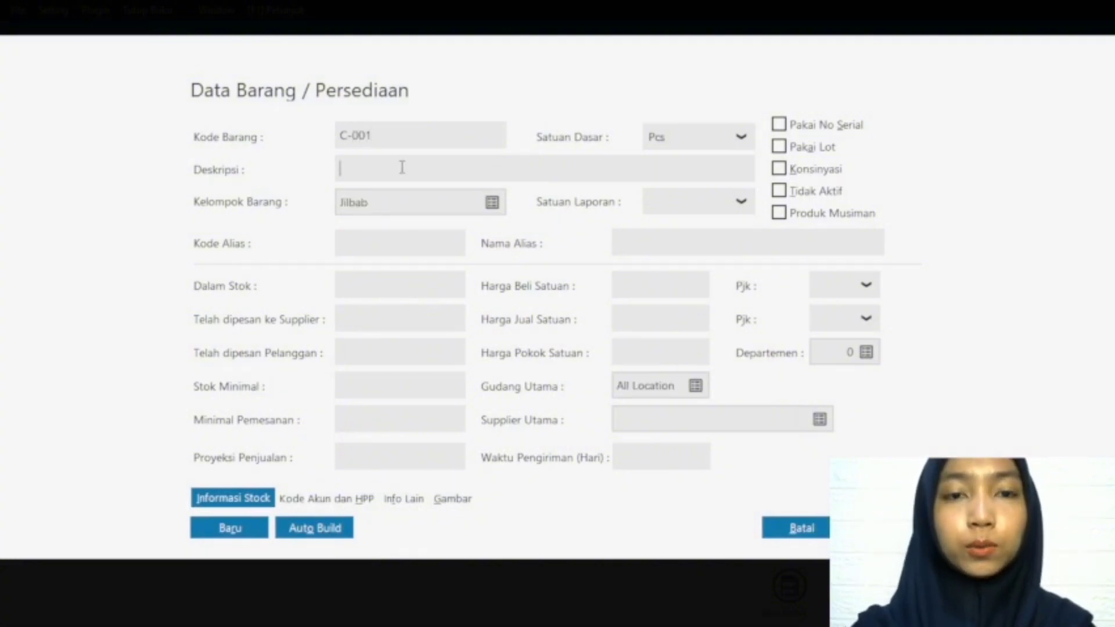
left_click(401, 168)
type("Celana")
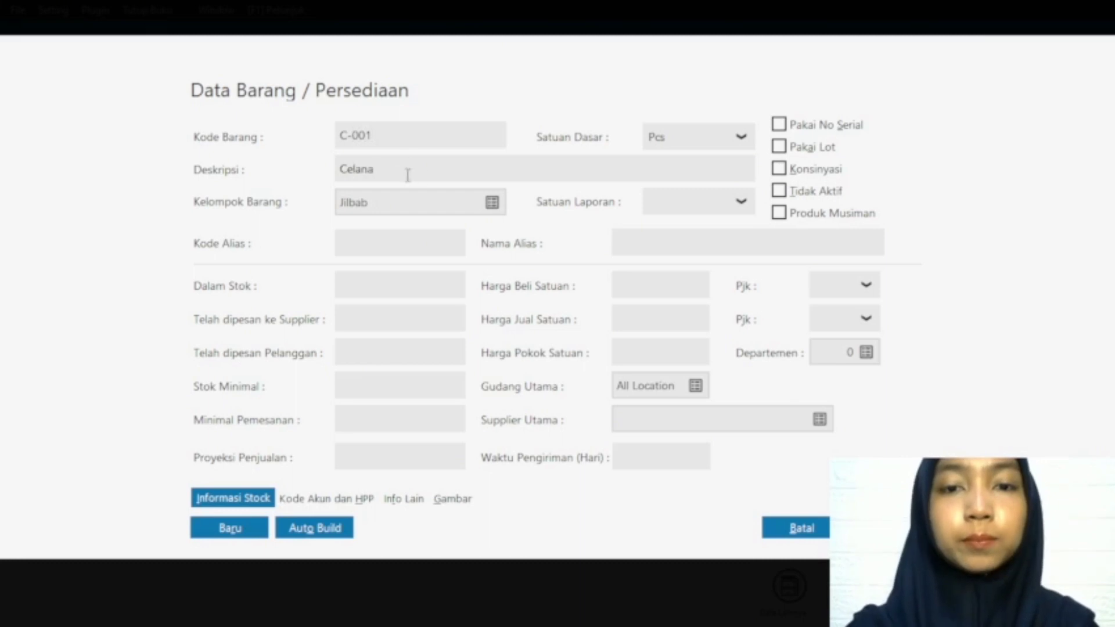
left_click(492, 203)
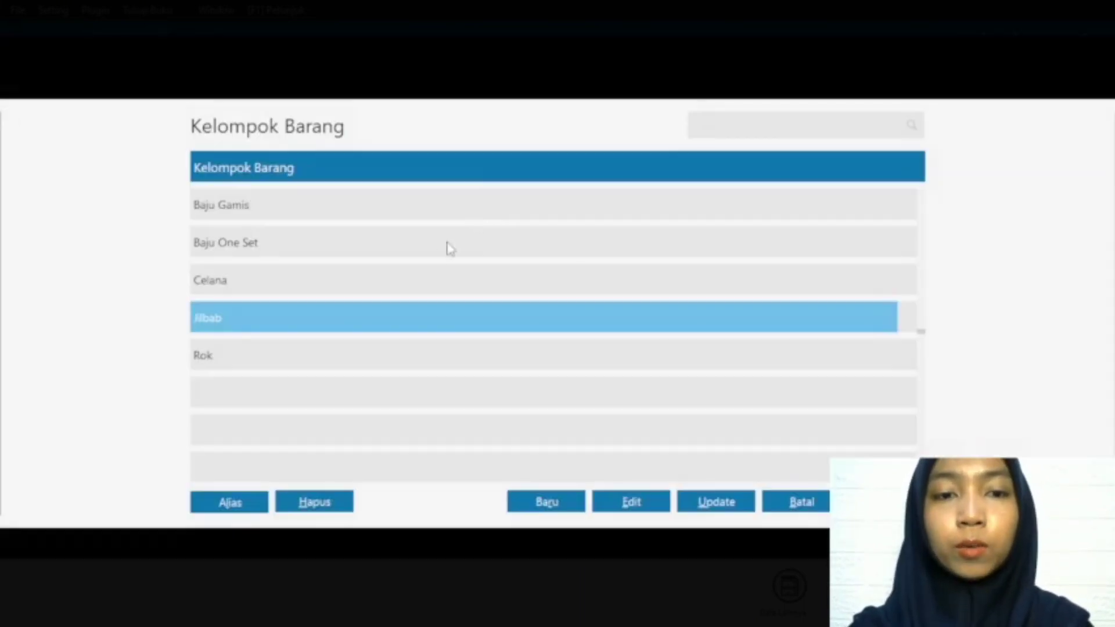
left_click(375, 278)
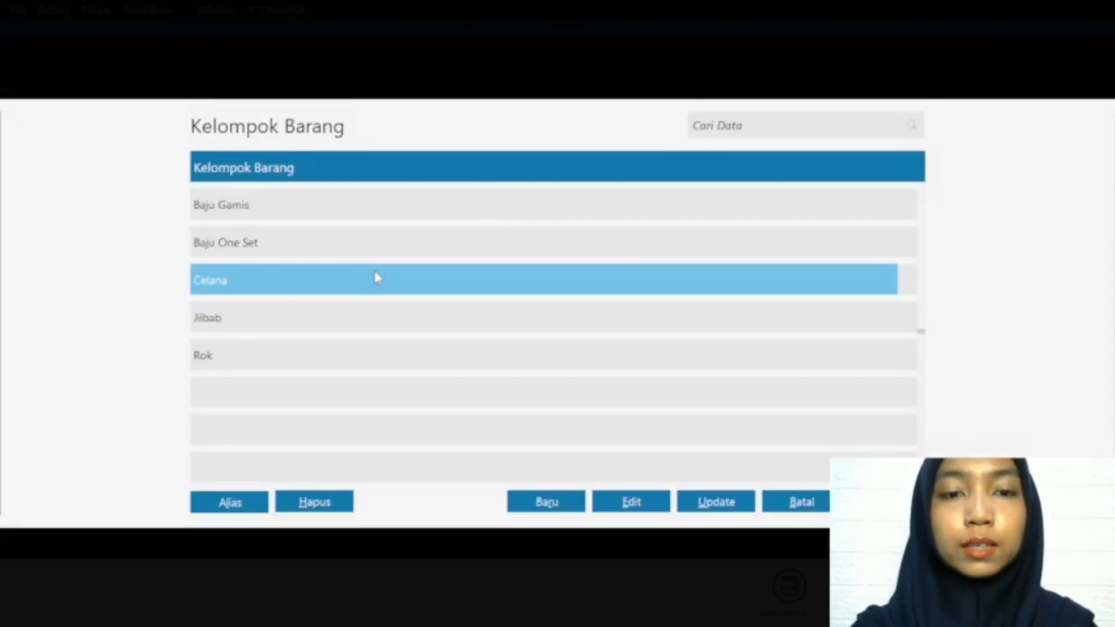
left_click(886, 502)
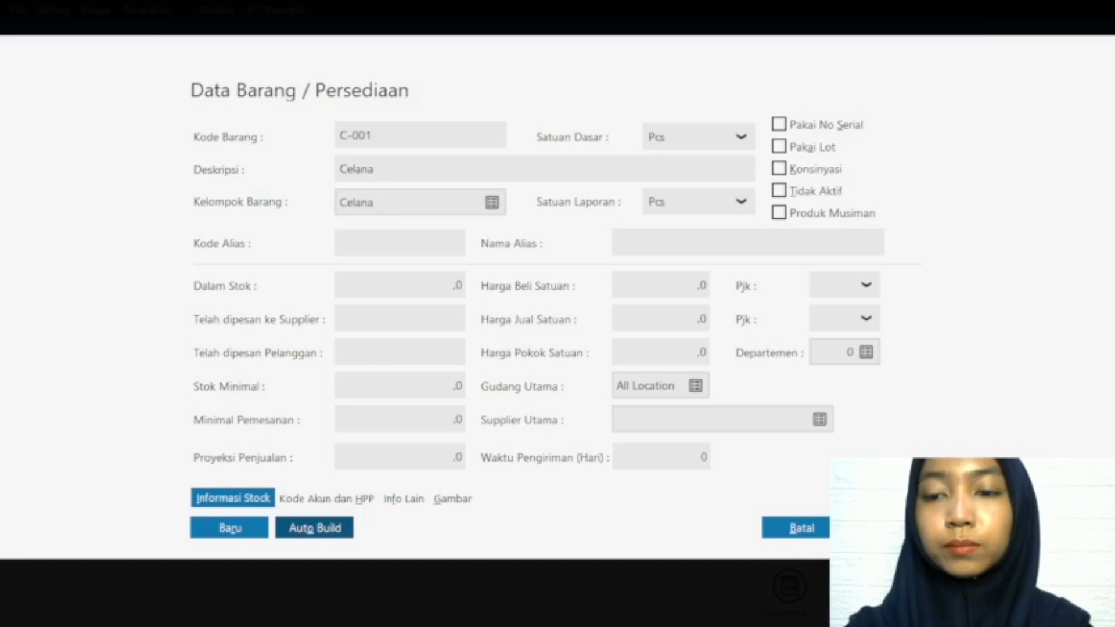
left_click(886, 528)
Step: Add a product record with code R-001, description Rok and product group Rok, and save it
mouse_move(387, 531)
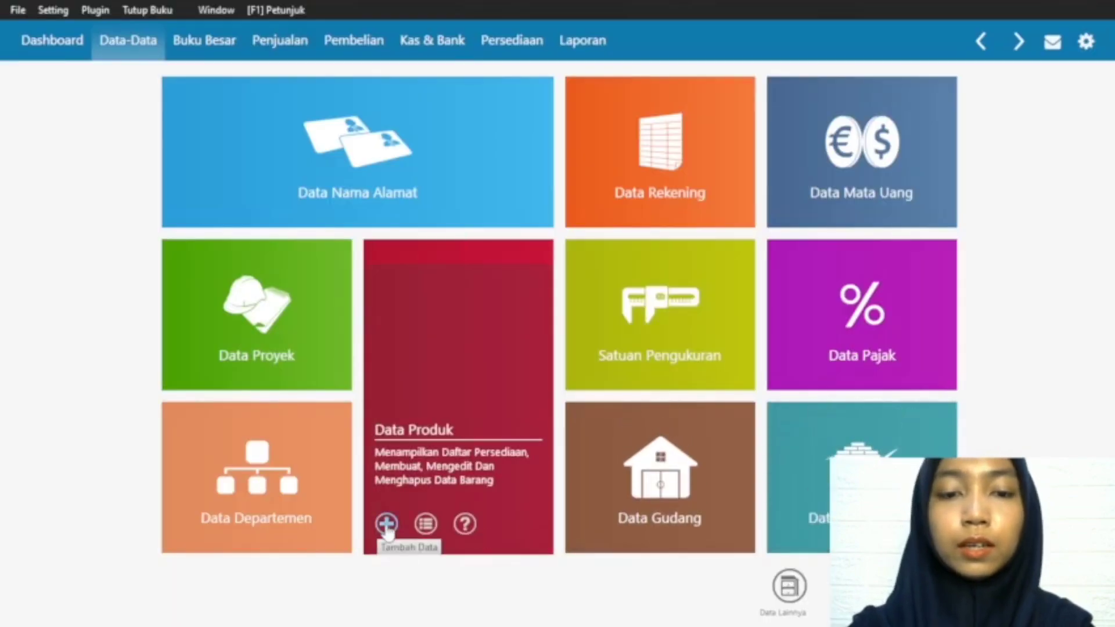
left_click(386, 524)
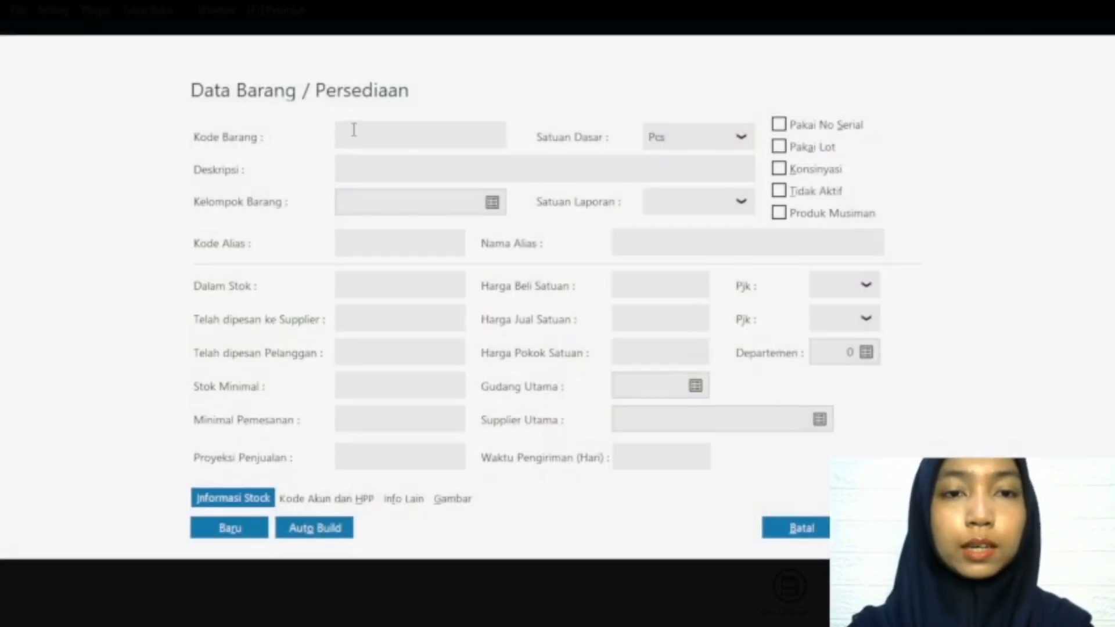
type("R-00")
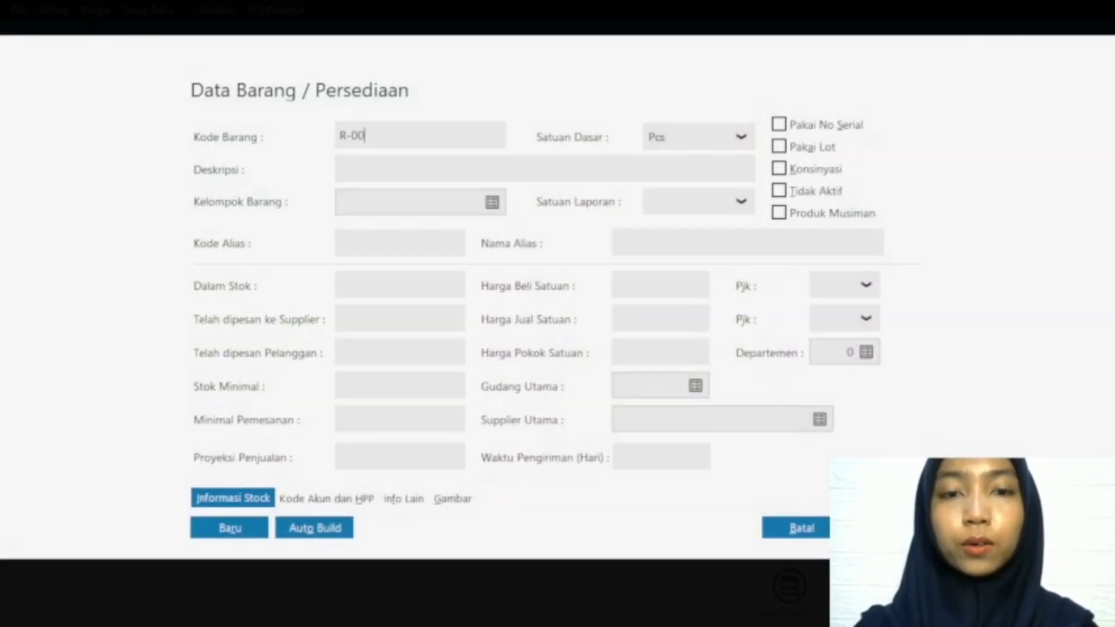
type("1")
left_click(388, 168)
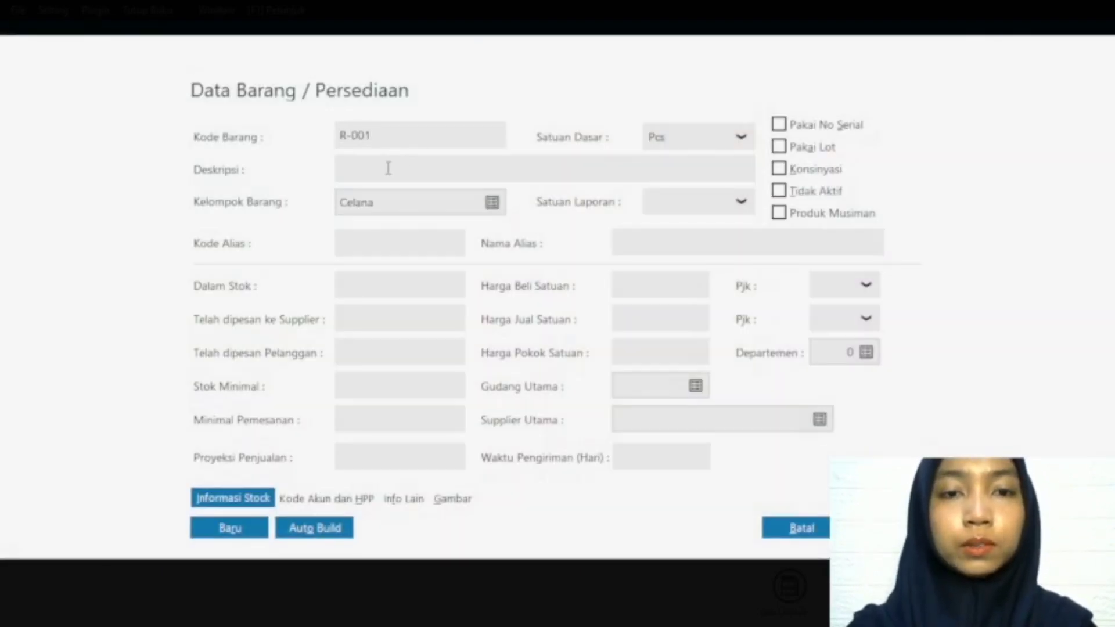
type("Rok")
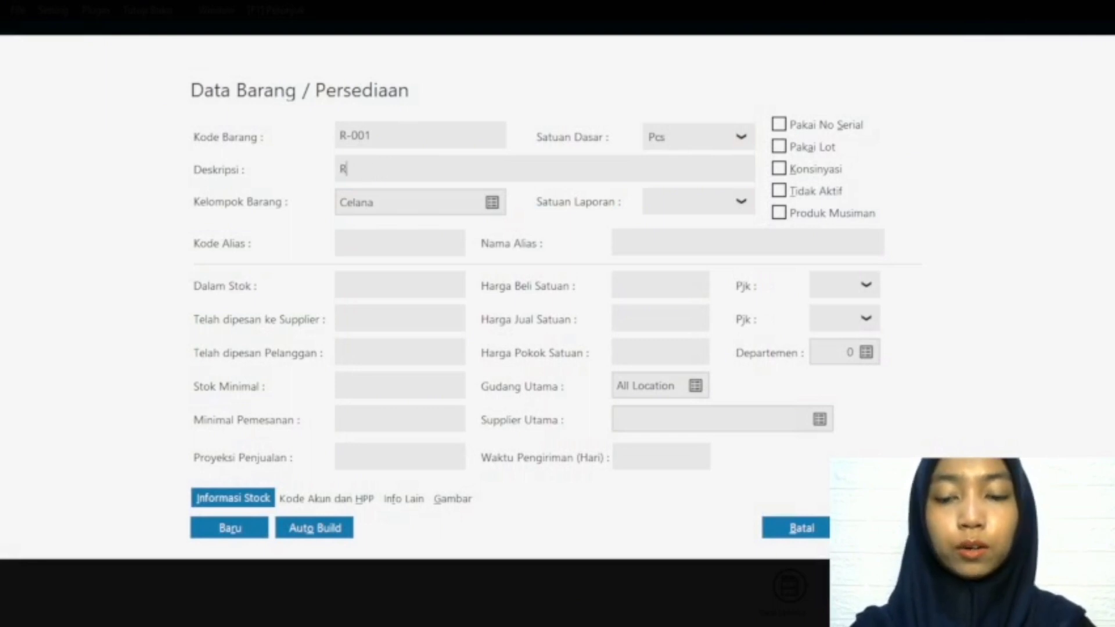
left_click(492, 203)
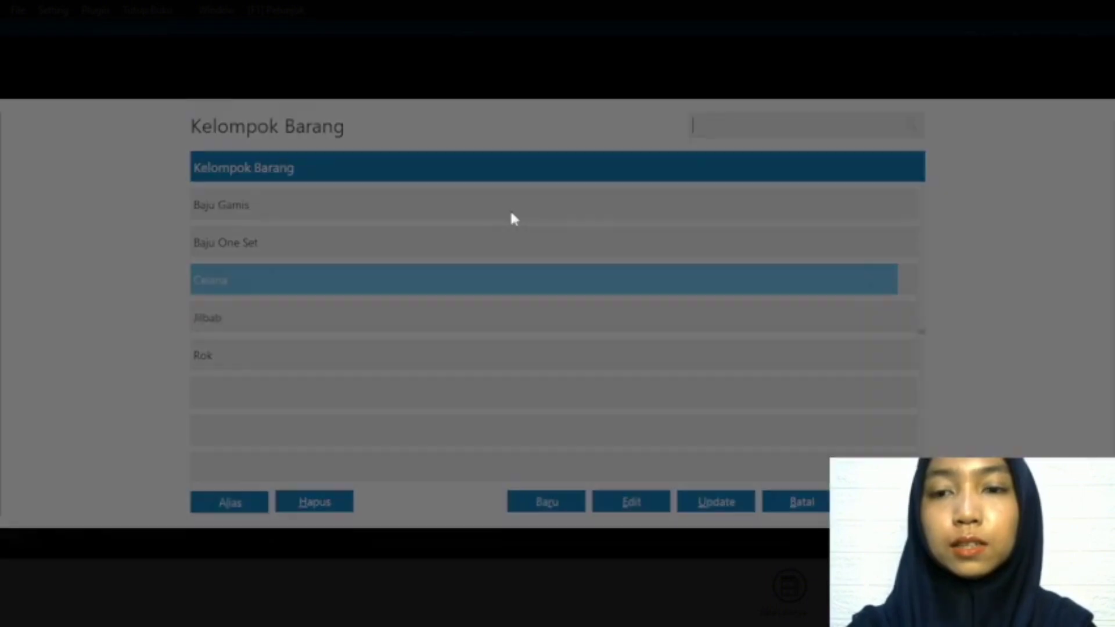
left_click(334, 355)
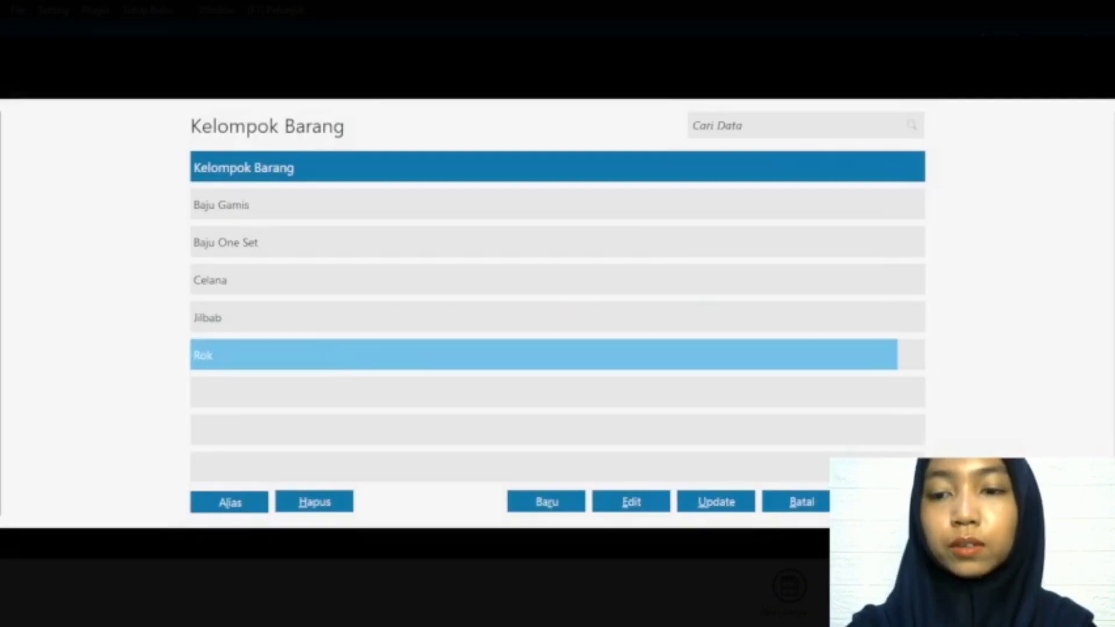
key("Return")
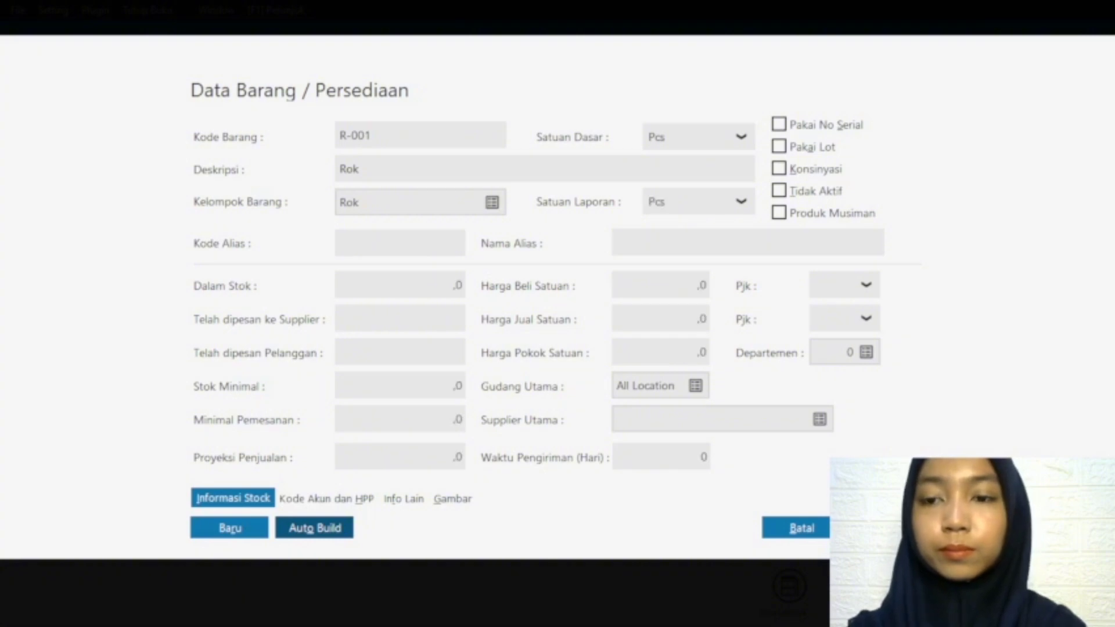
left_click(885, 527)
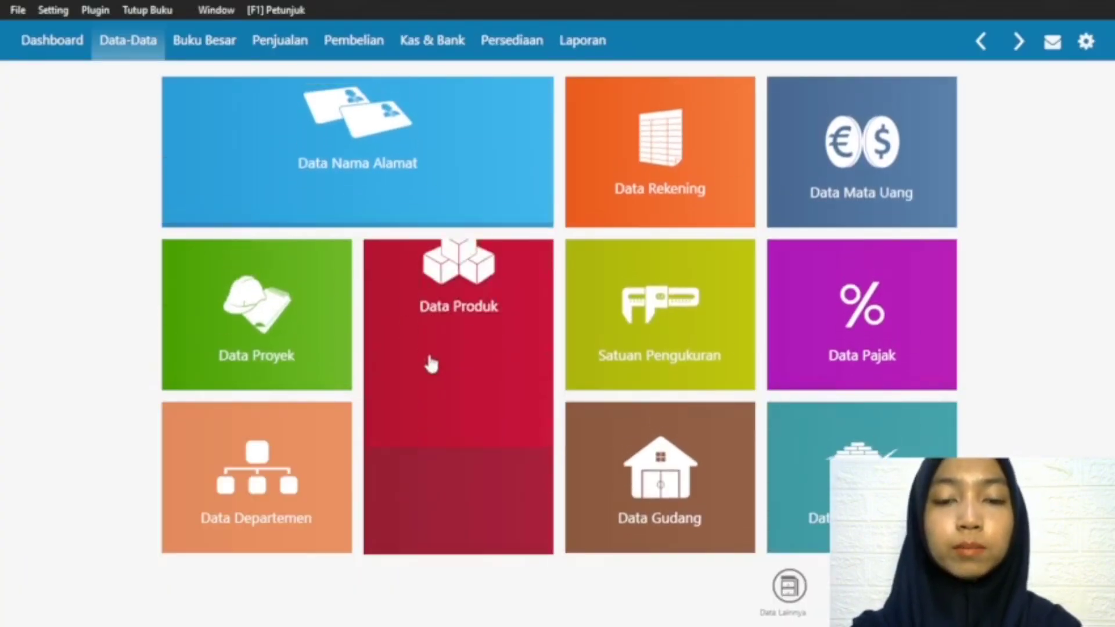
Step: Open the product list to check the product records, including S-001, and return to the master data overview
mouse_move(453, 400)
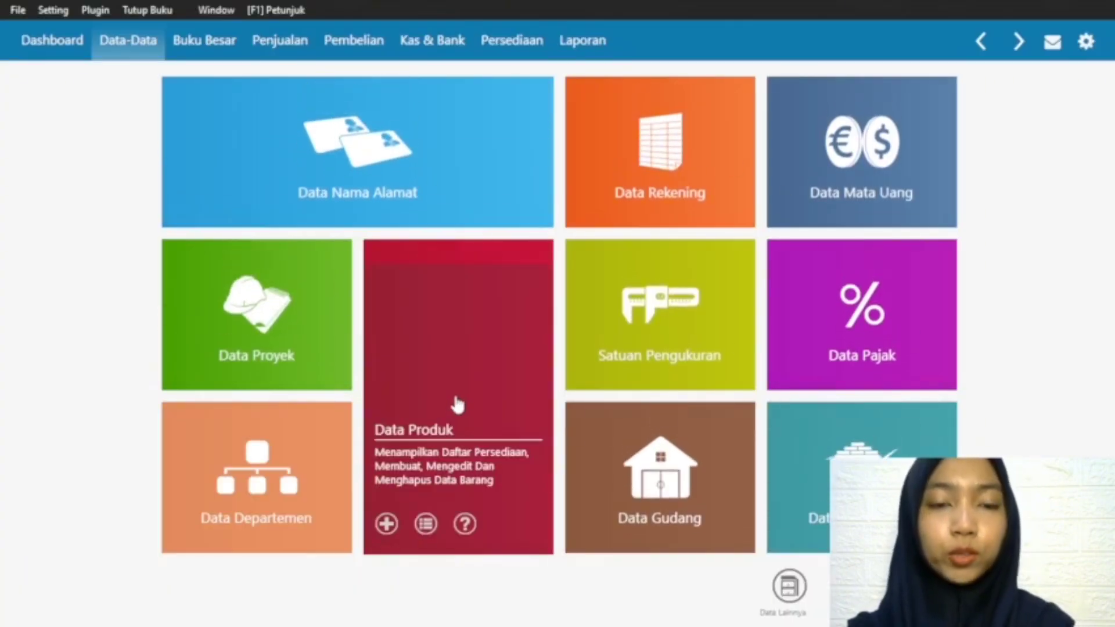
left_click(426, 524)
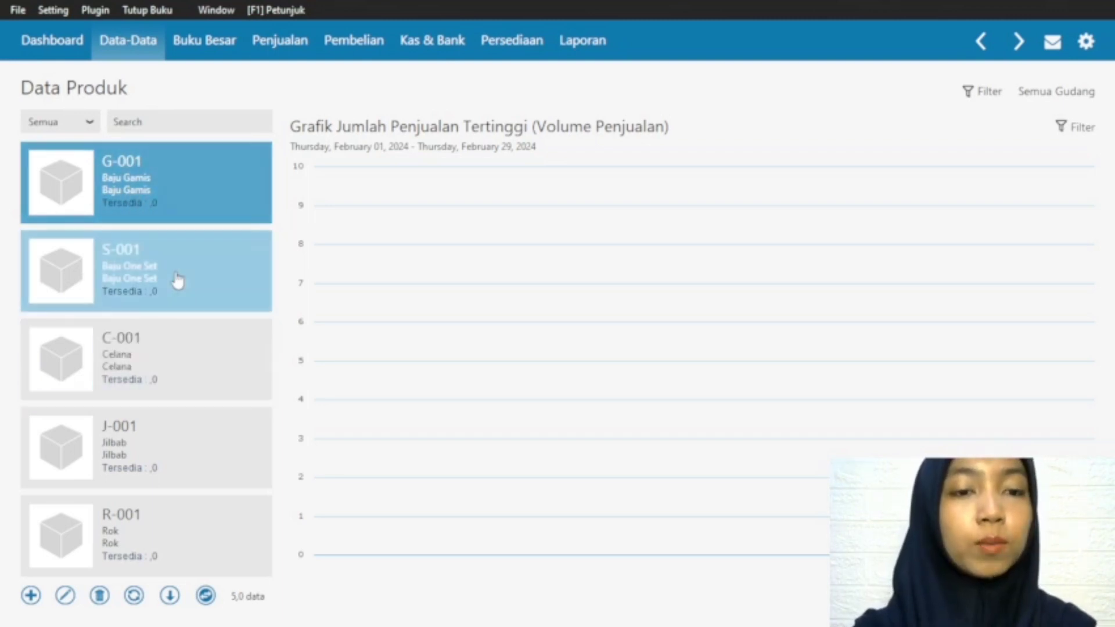
left_click(133, 282)
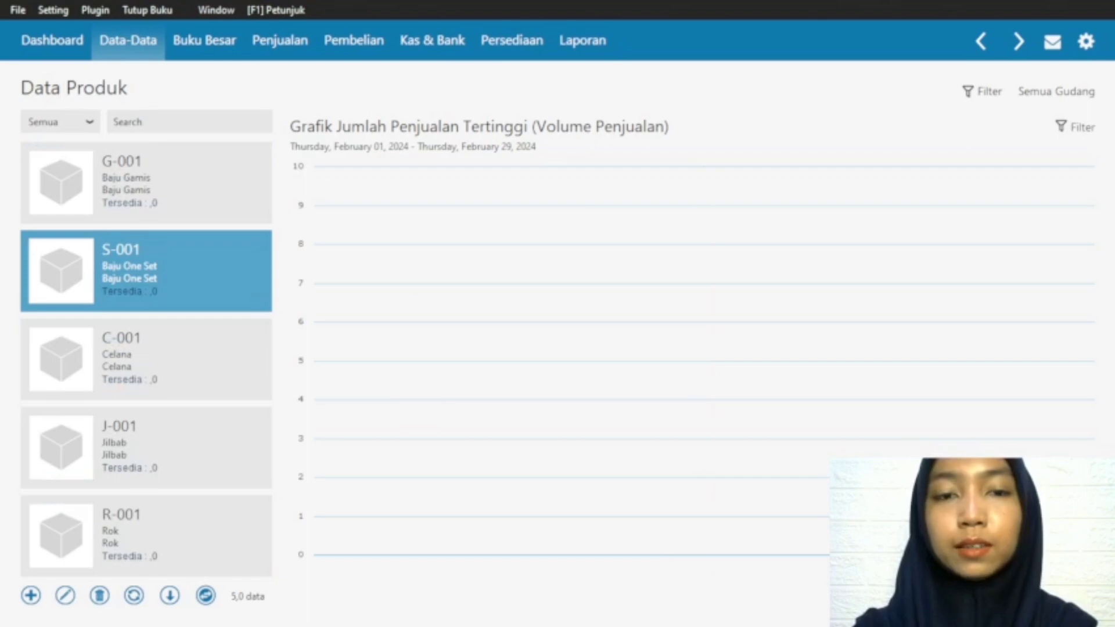
left_click(1081, 597)
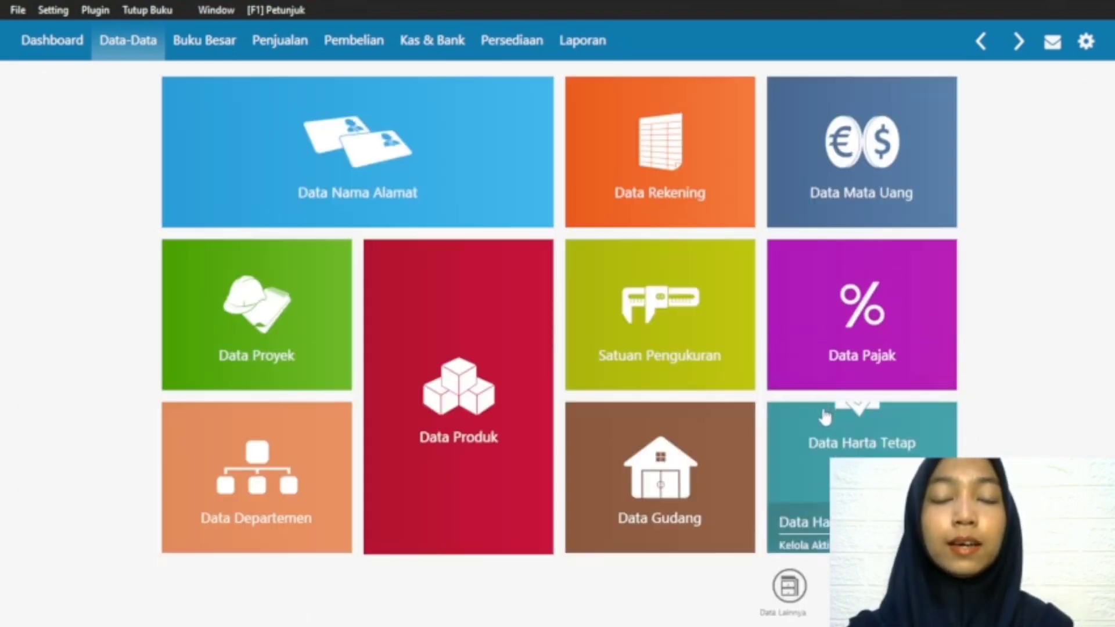
mouse_move(809, 429)
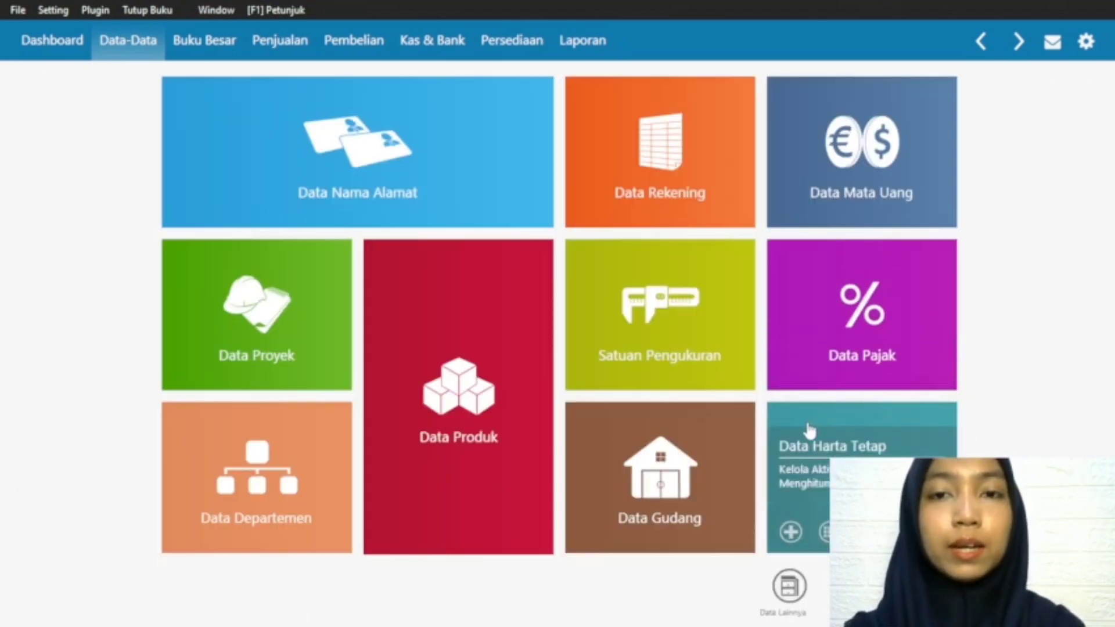
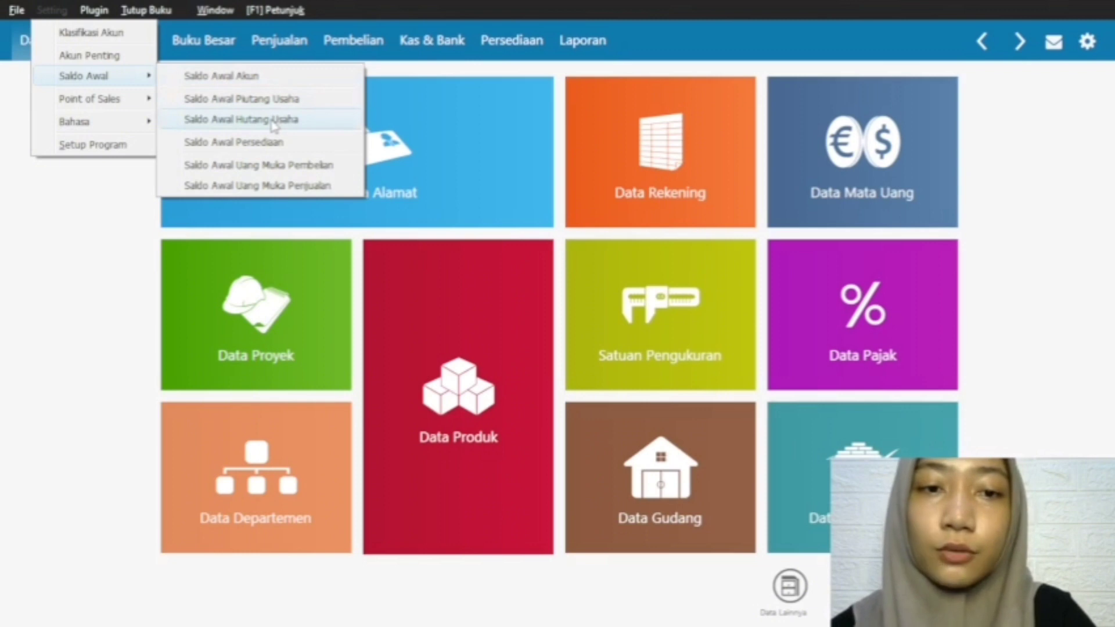
Step: Open the opening balance form for accounts and go to the start of the account list
left_click(256, 85)
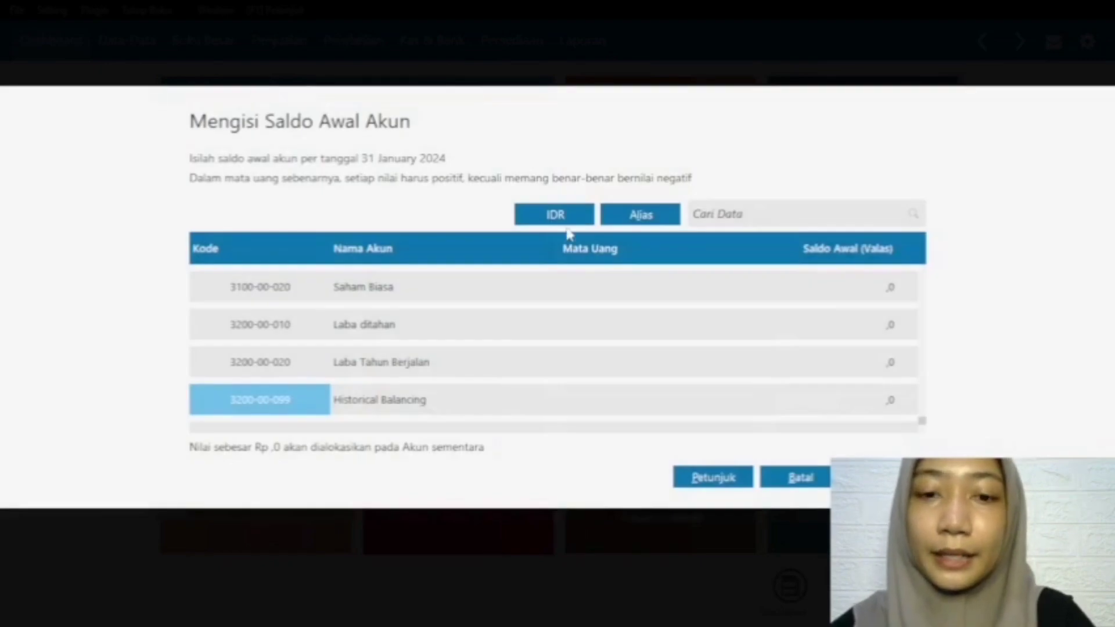
scroll(755, 361, "up", 10)
scroll(778, 357, "up", 15)
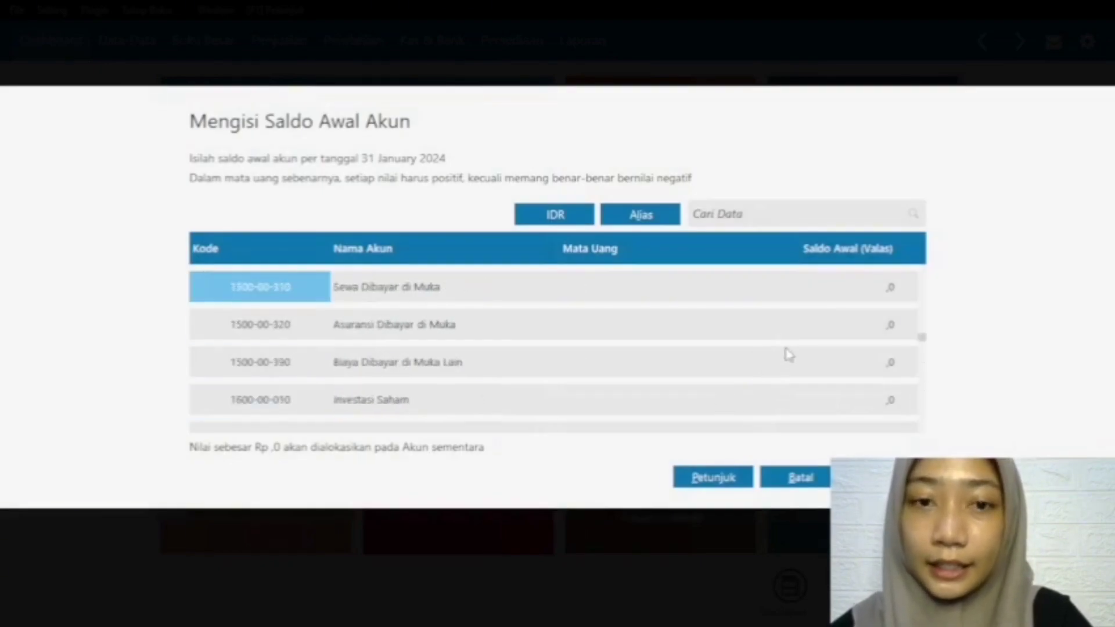
scroll(789, 355, "up", 4)
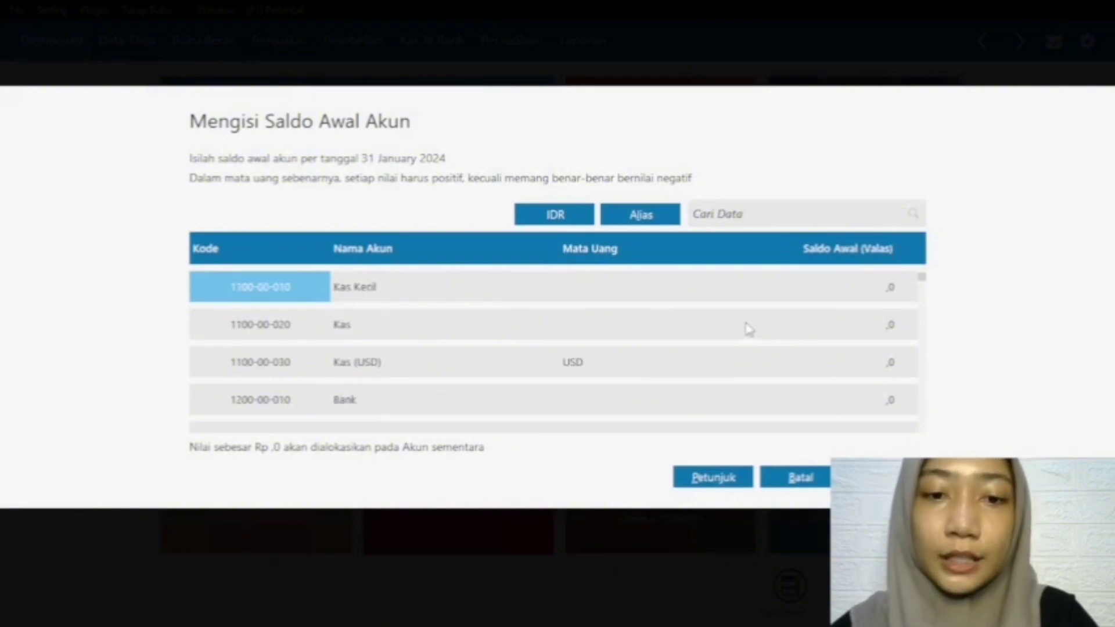
Step: Set the opening balance of Kas (1100-00-020) to 8675000 and show the balances in IDR
left_click(797, 333)
left_click(834, 329)
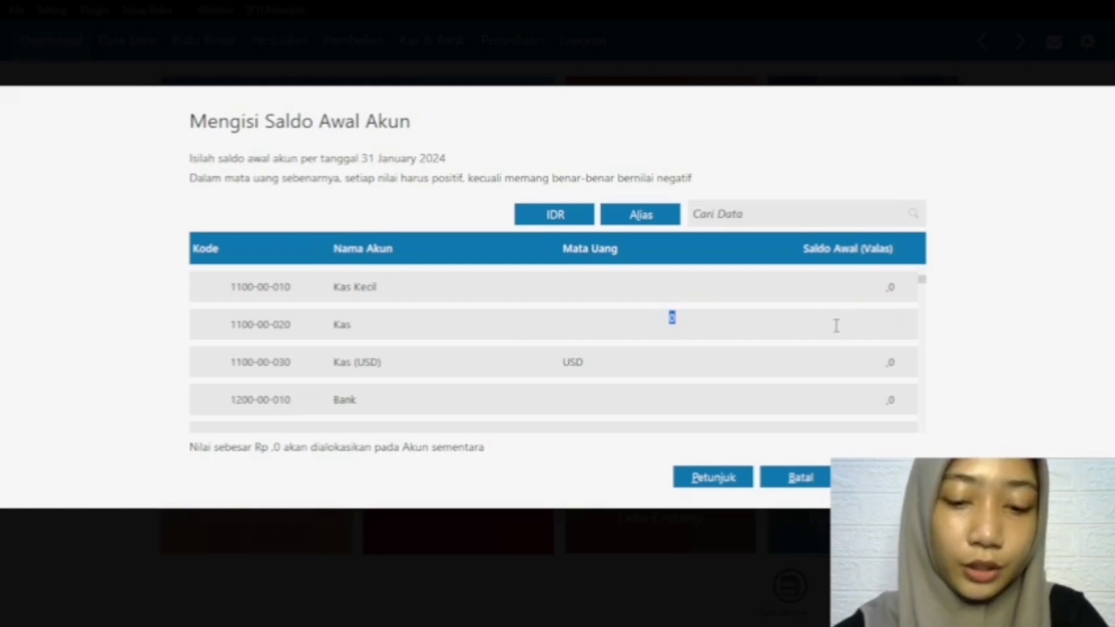
type("8675")
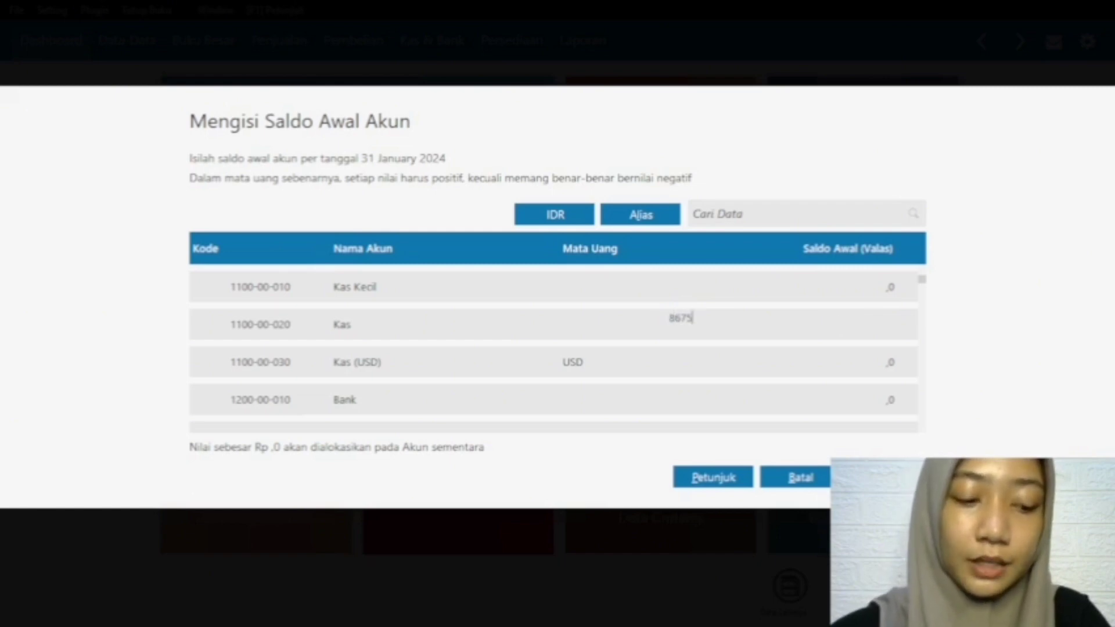
type("0000")
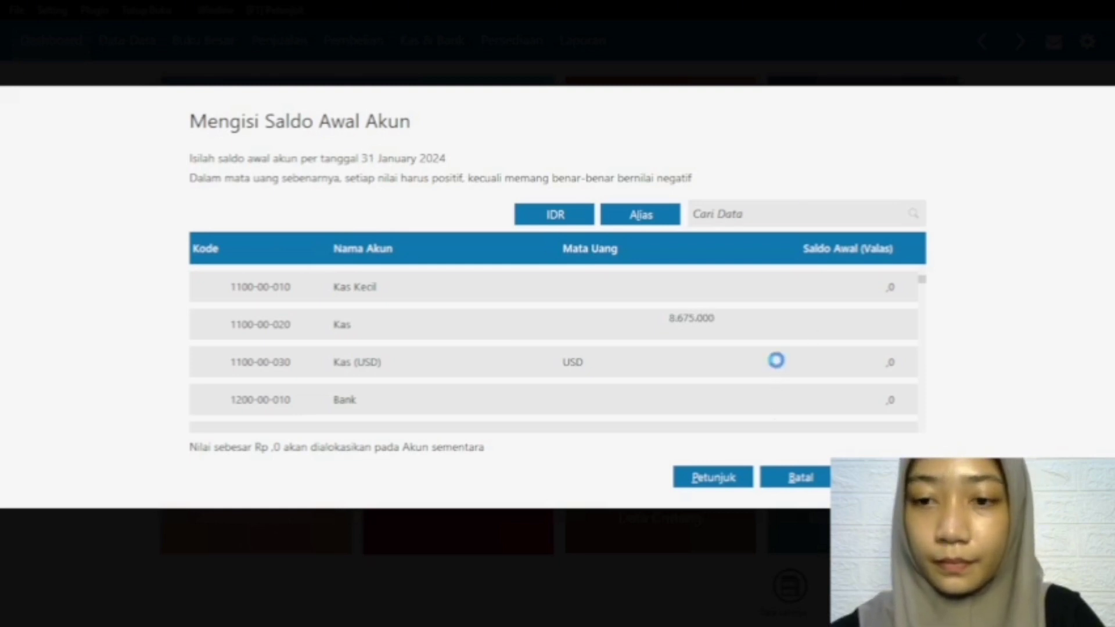
left_click(775, 360)
left_click(807, 330)
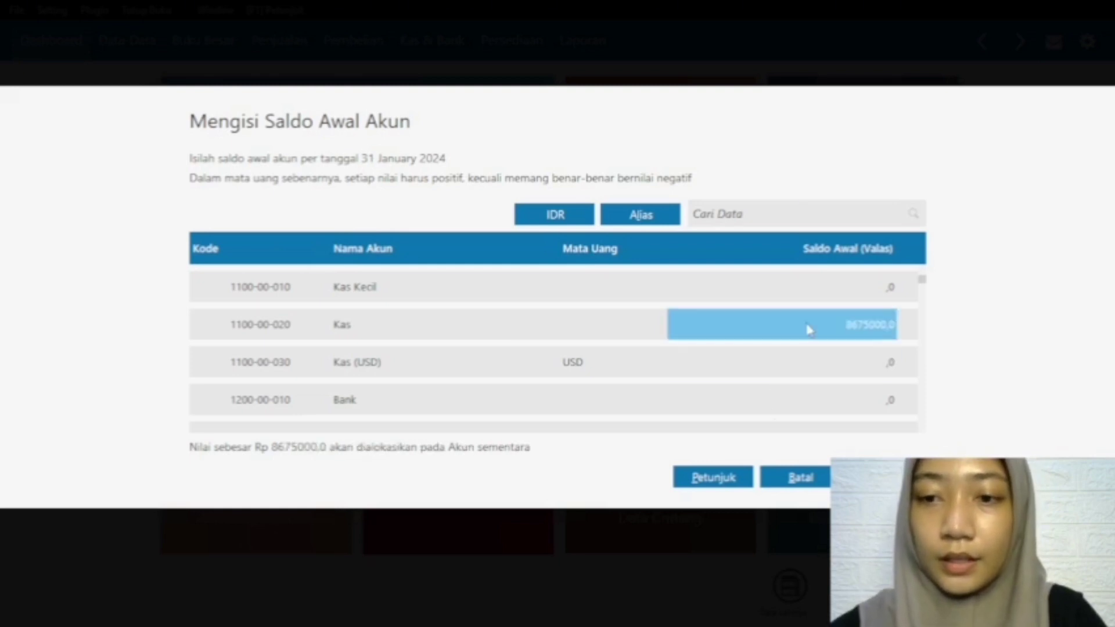
left_click(550, 223)
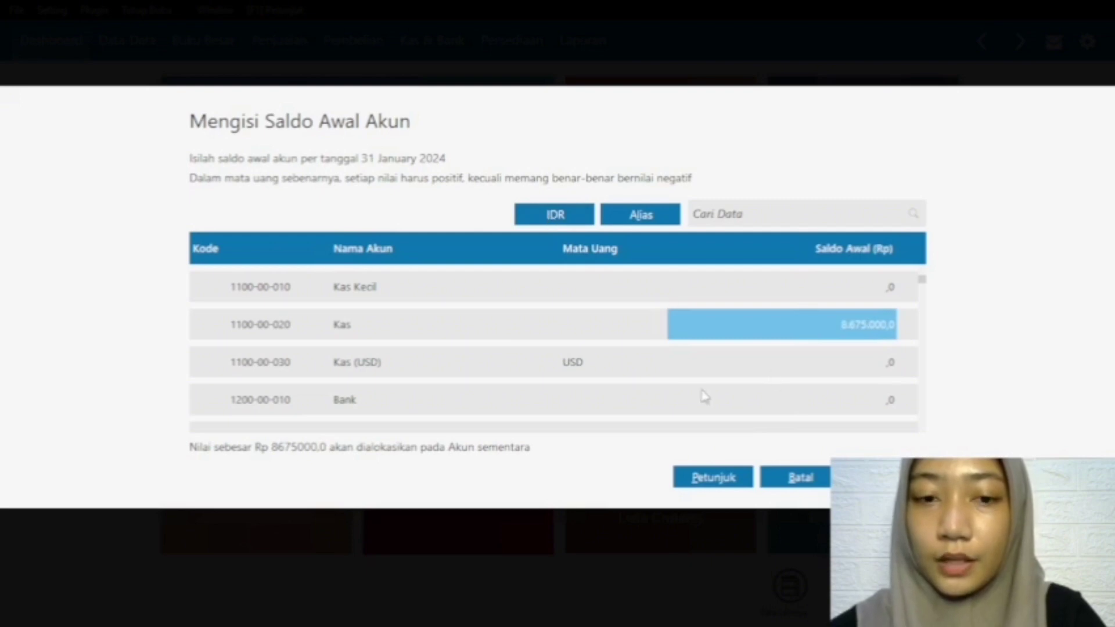
Step: Enter 684000 as the opening balance of Persediaan Barang Dagang Baju Gamis
key("Down")
key("Down")
key("Down")
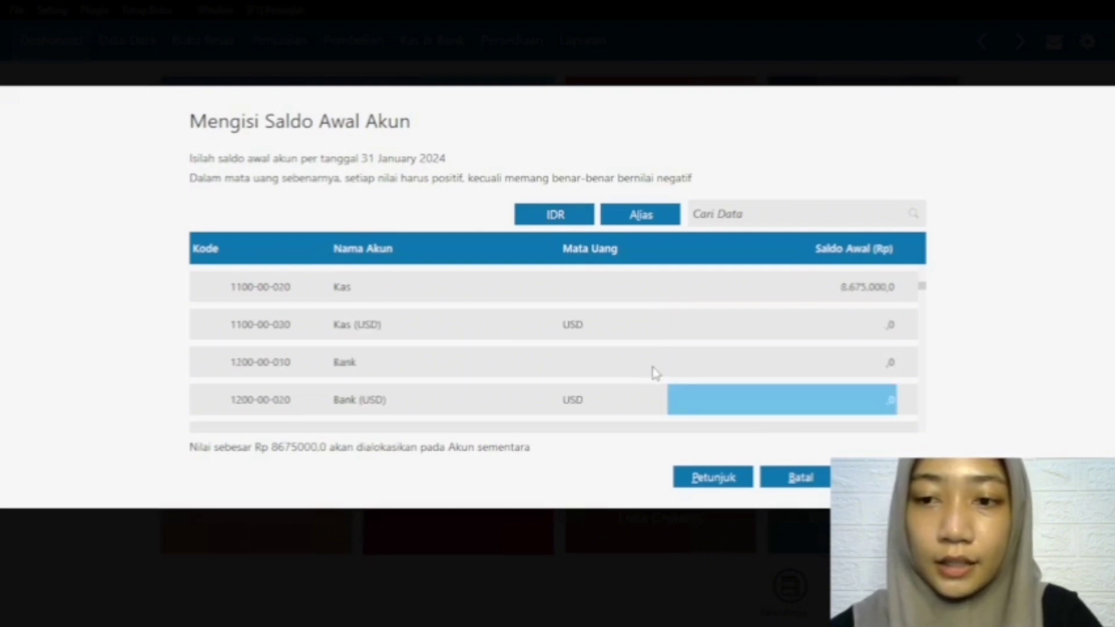
key("Down")
key("Down")
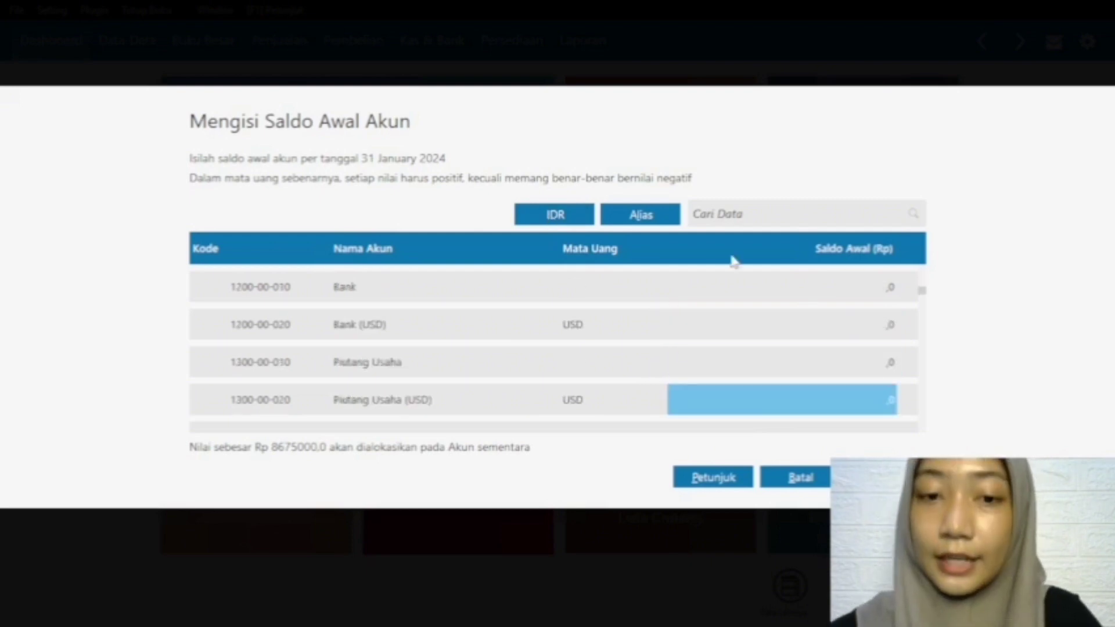
key("Down")
key("Down")
key("Down")
key("Down")
key("Down")
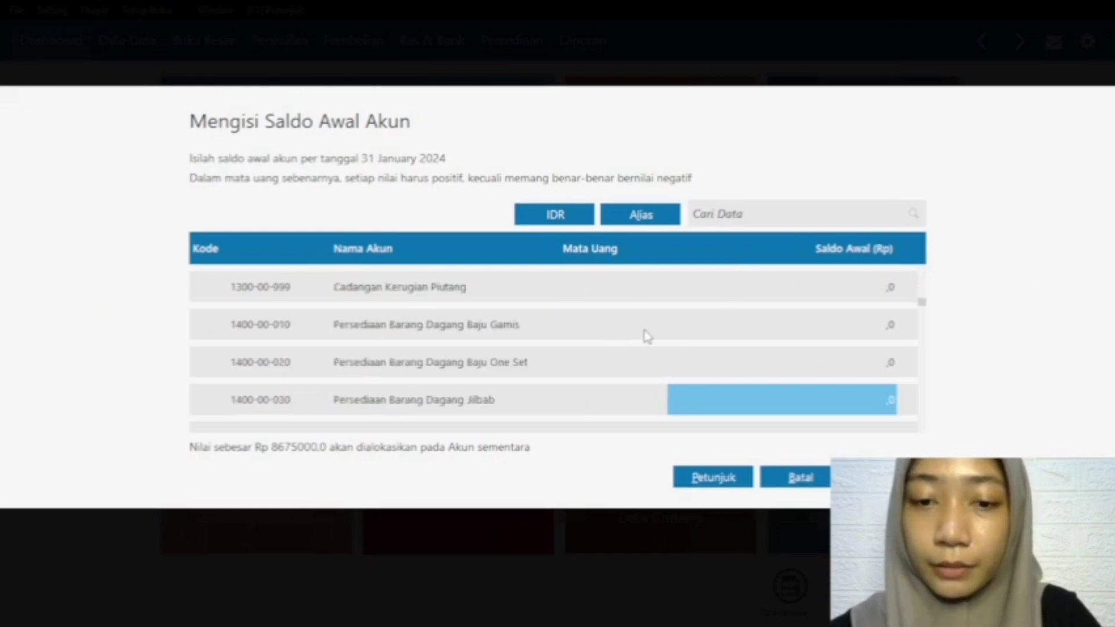
left_click(464, 333)
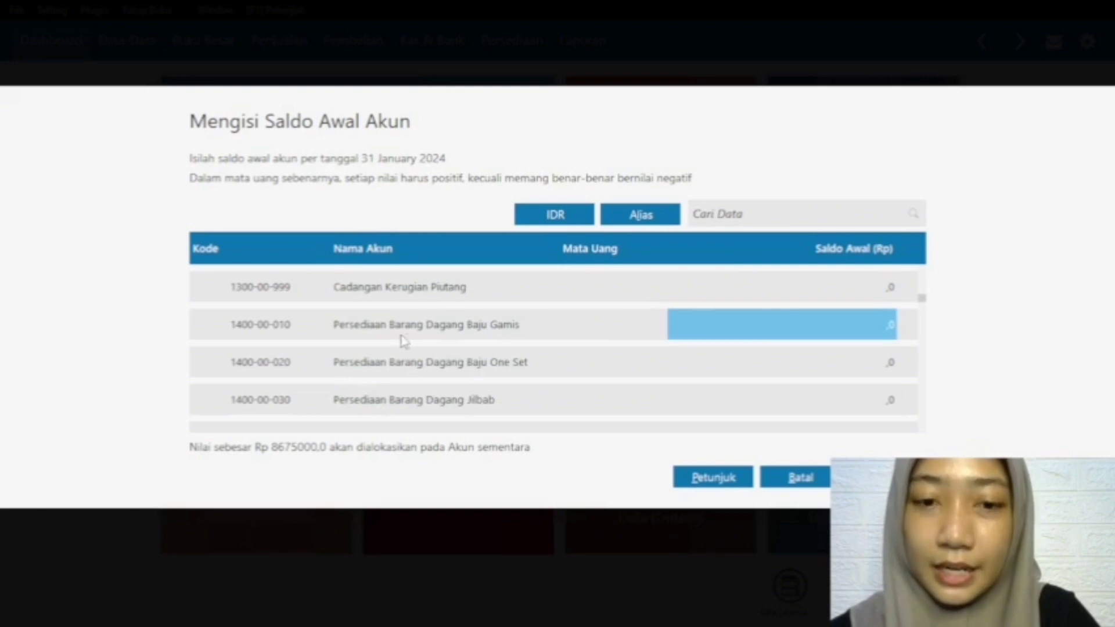
left_click(747, 318)
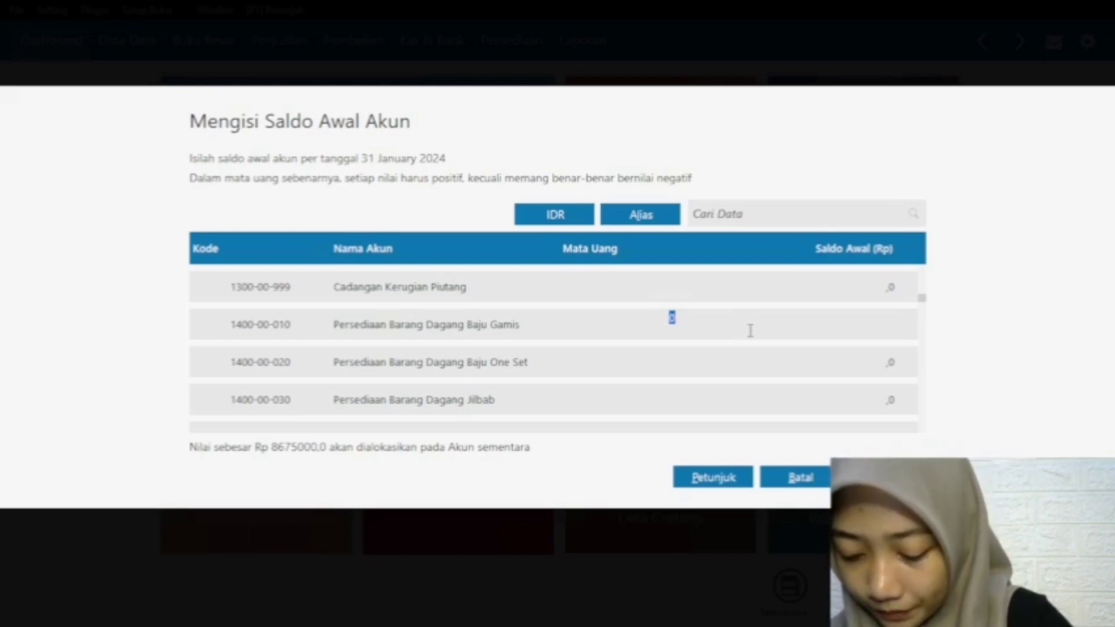
type("68")
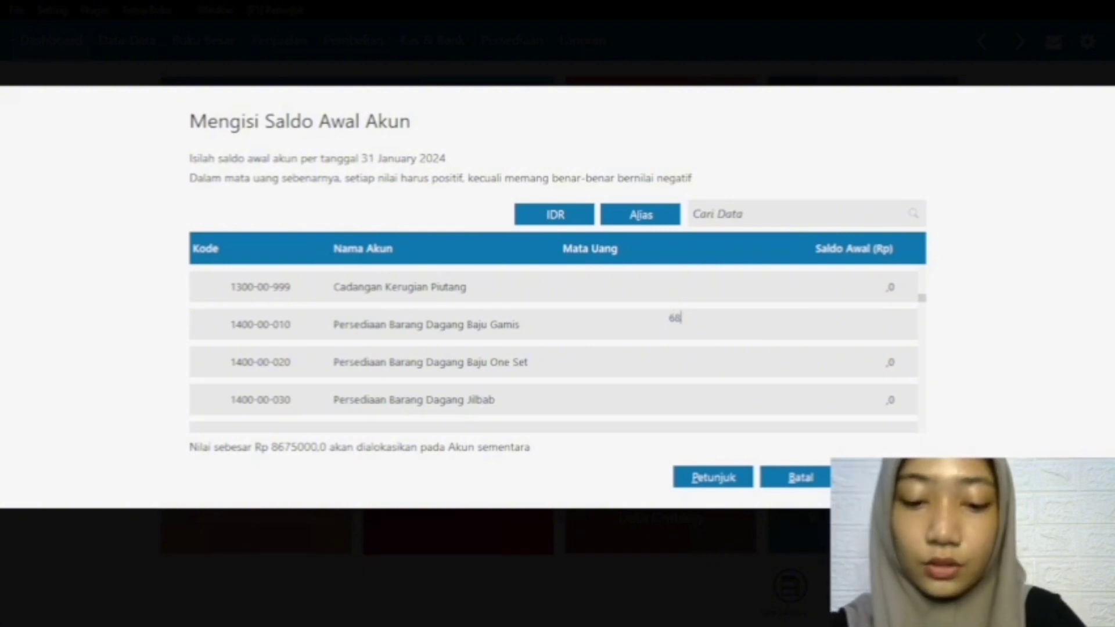
type("4000")
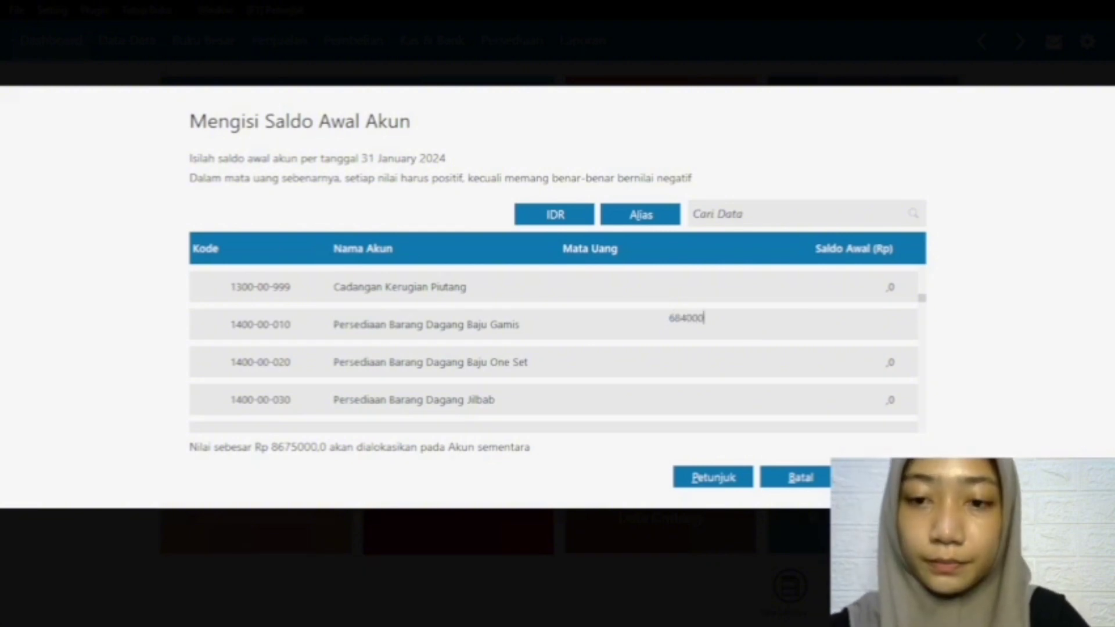
left_click(738, 364)
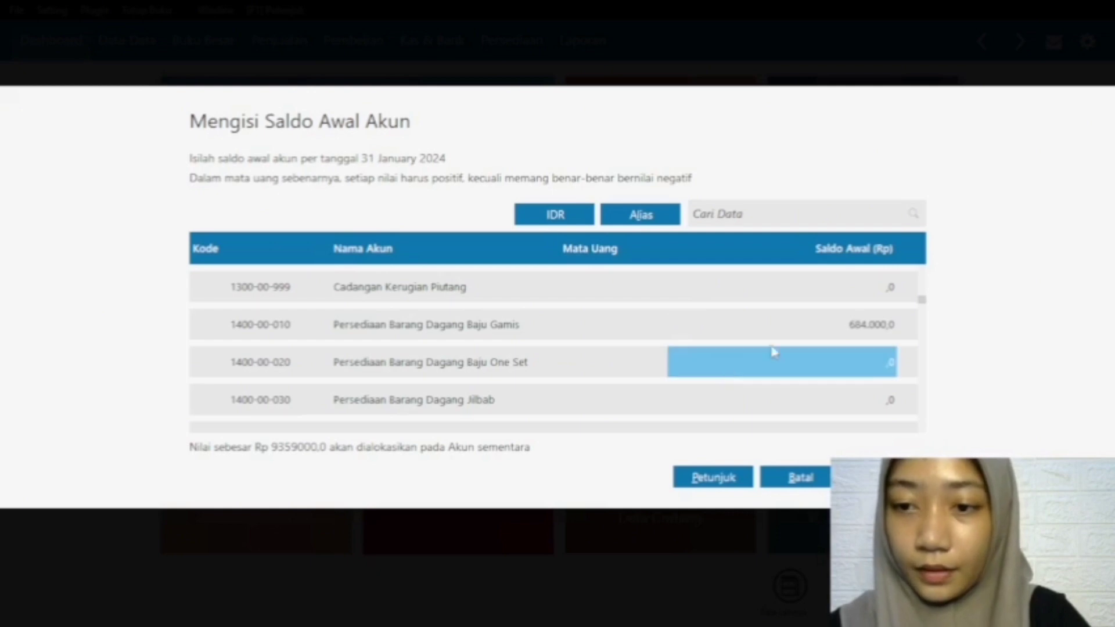
Step: Correct the opening balance of Persediaan Barang Dagang Baju Gamis to 6840000
left_click(786, 332)
left_click(778, 332)
type("68")
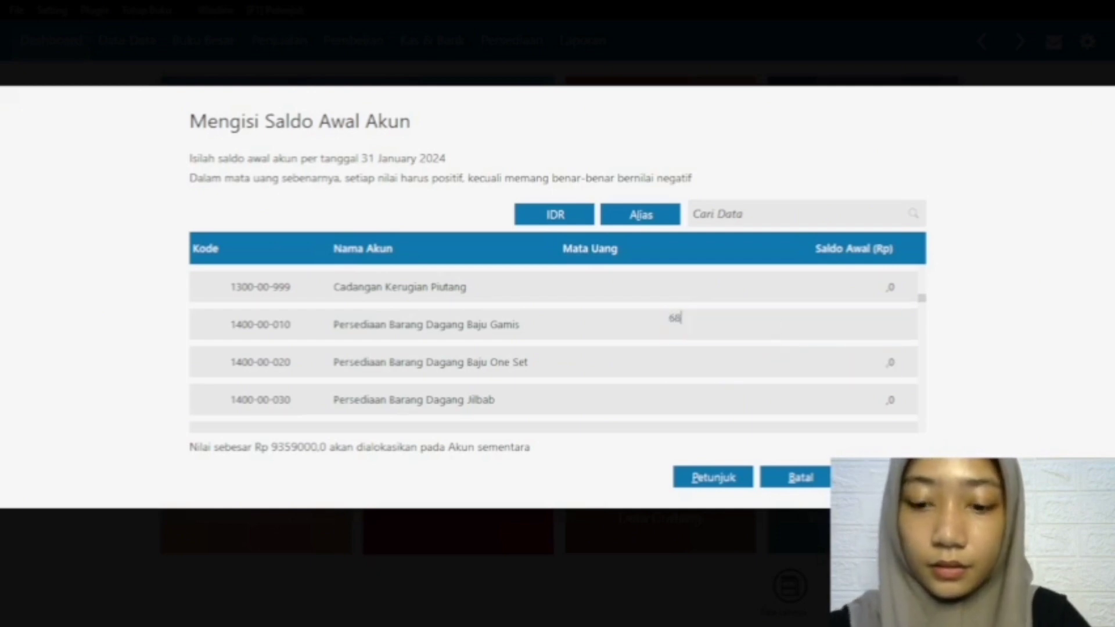
type("40000")
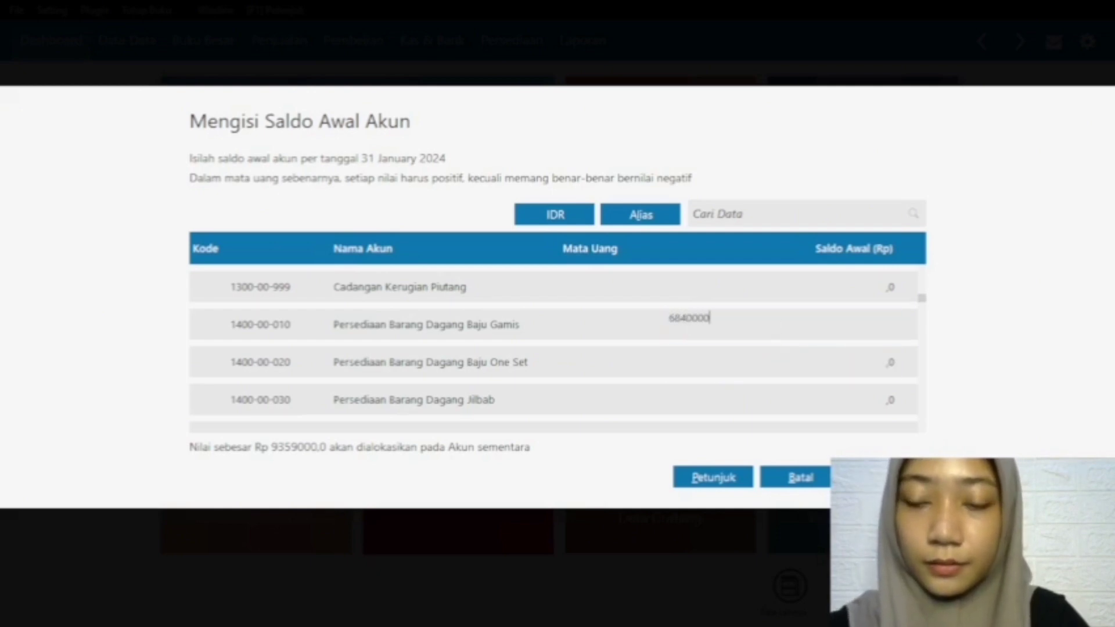
left_click(783, 357)
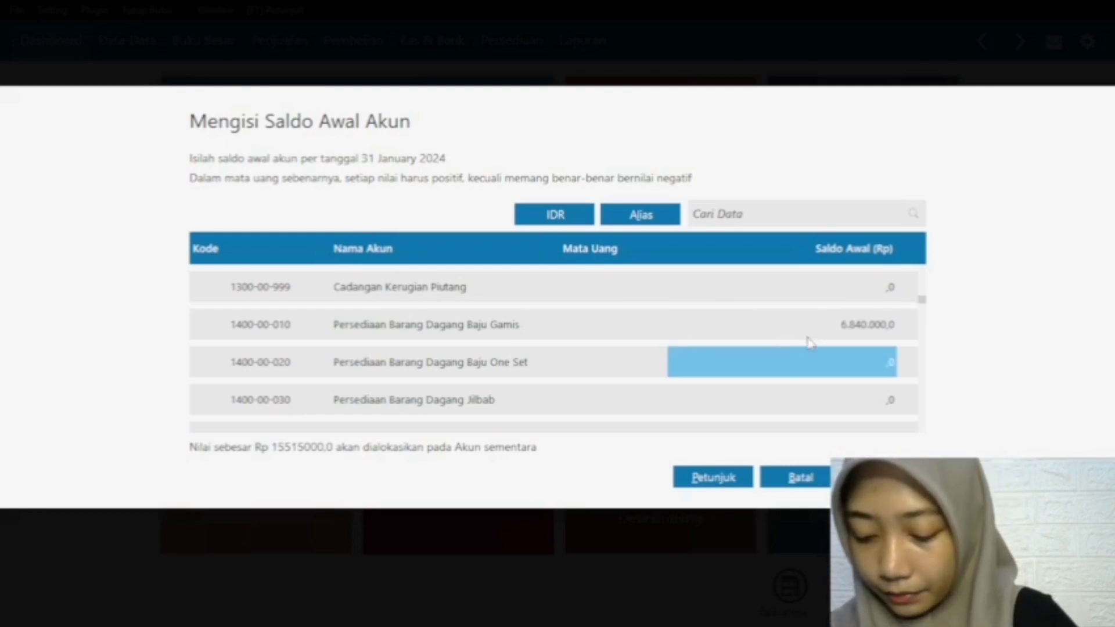
Step: Set the opening balance of Persediaan Barang Dagang Baju One Set to 2200000
type("2.2")
type("00.000")
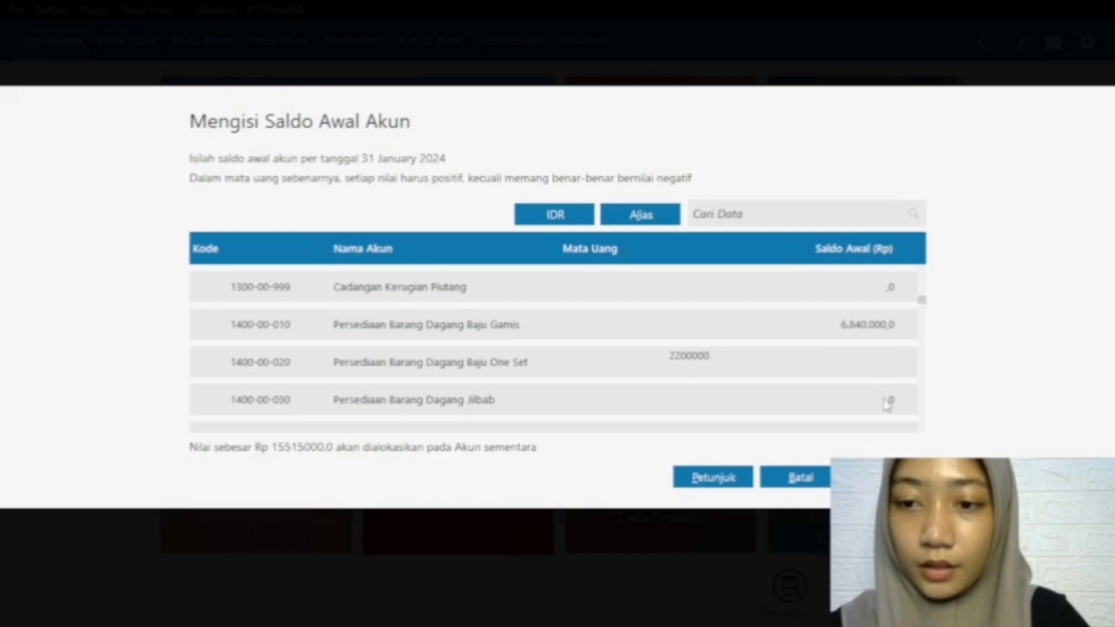
key("Return")
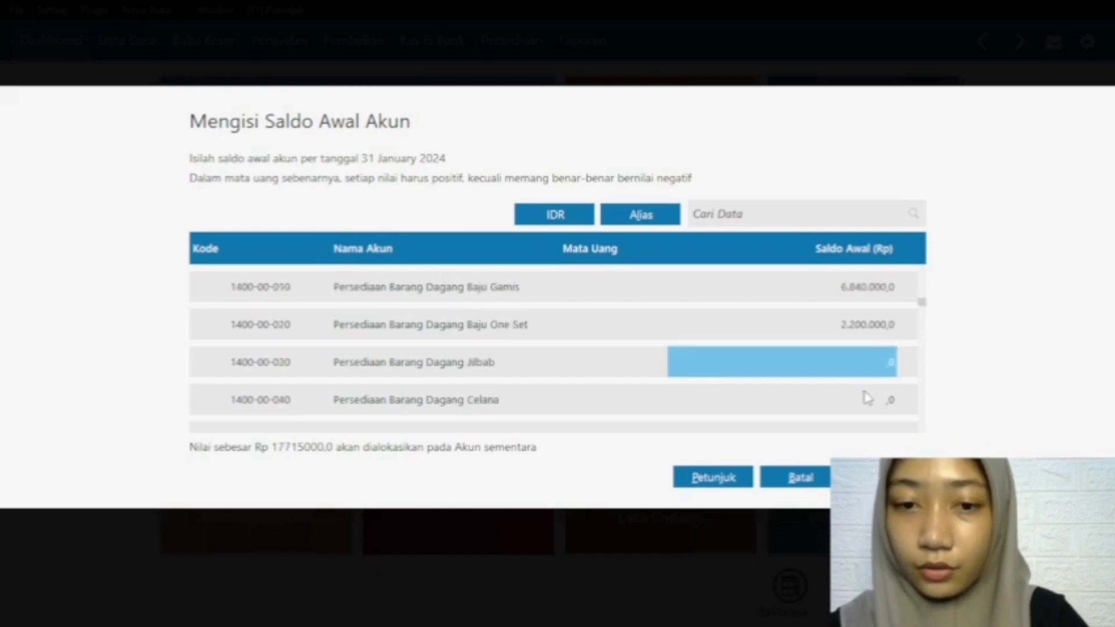
Step: Set the opening balance of Persediaan Barang Dagang Jilbab to 825000
left_click(867, 356)
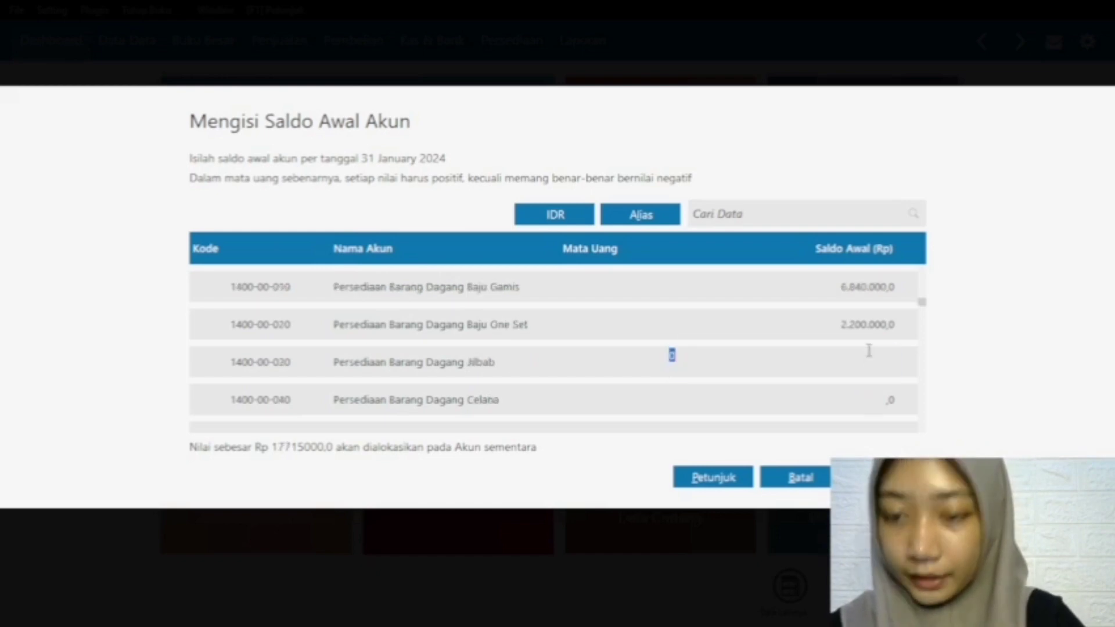
type("8")
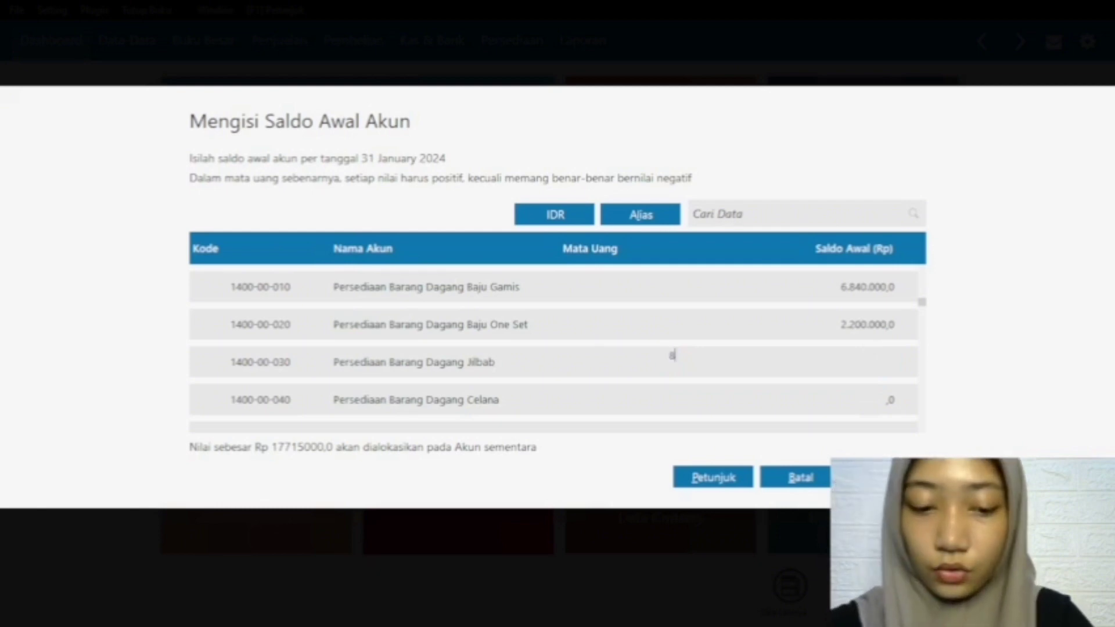
type("25.000")
left_click(879, 406)
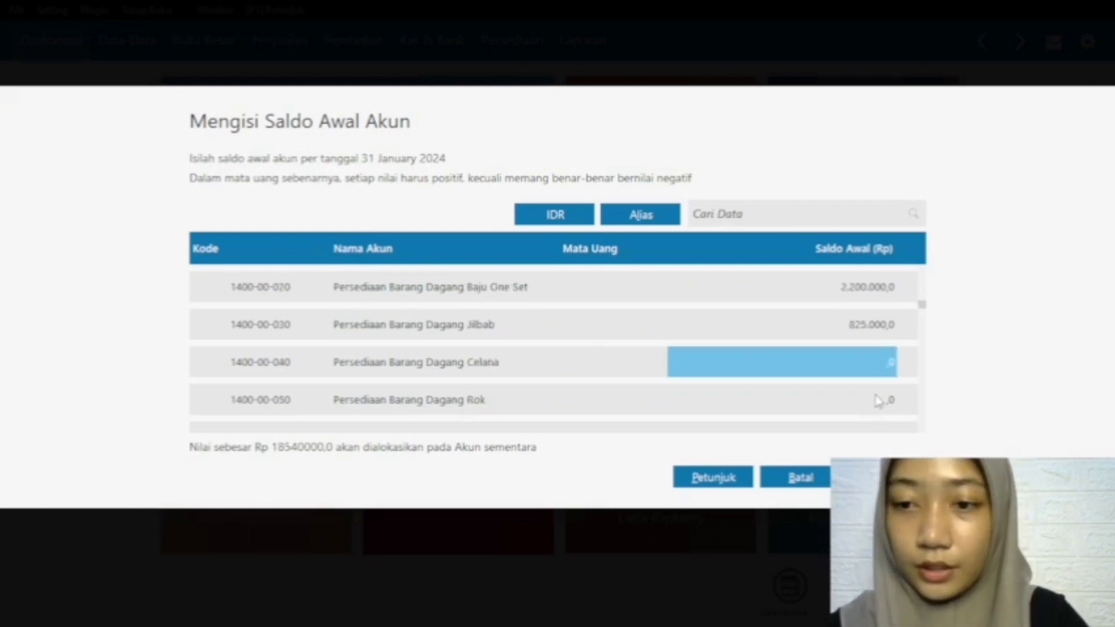
Step: Set the opening balance of Persediaan Barang Dagang Celana to 1700000
left_click(879, 364)
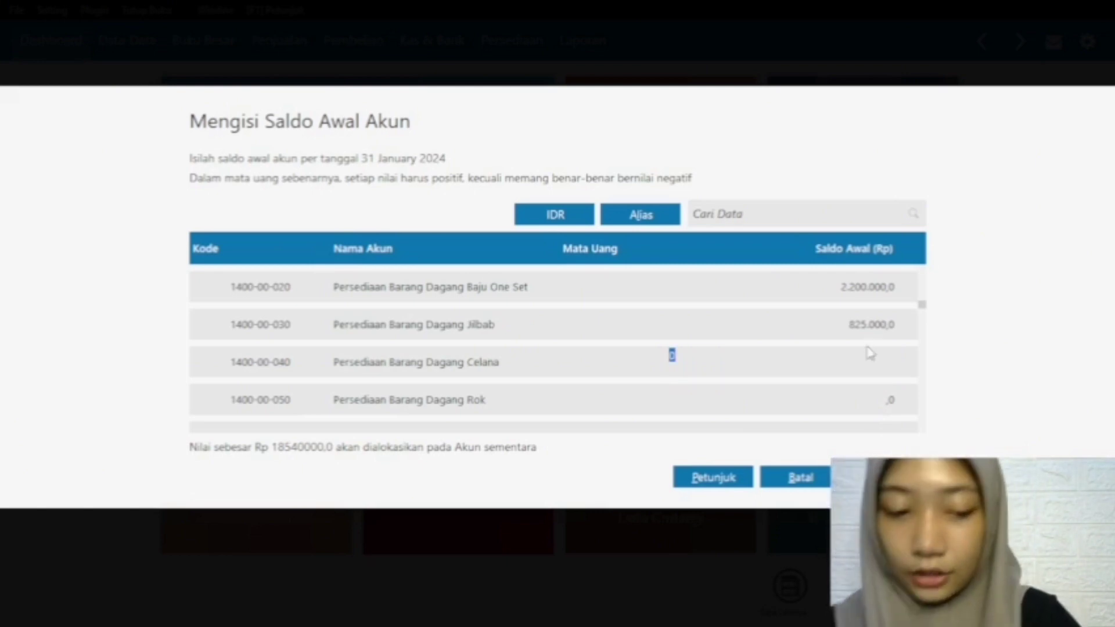
type("1.700.")
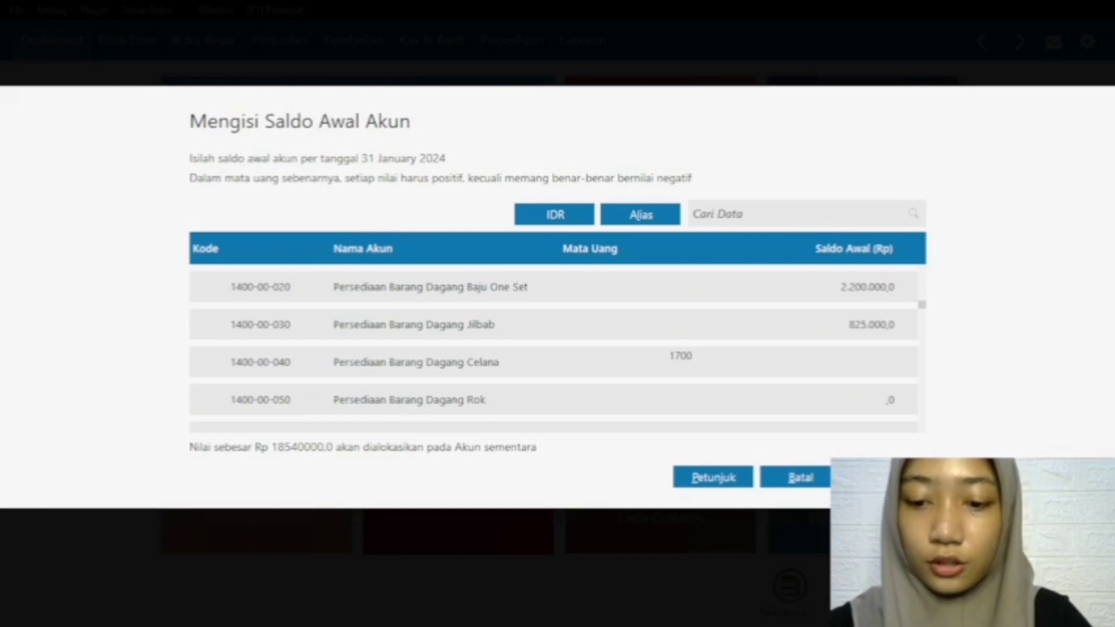
type("000")
left_click(857, 400)
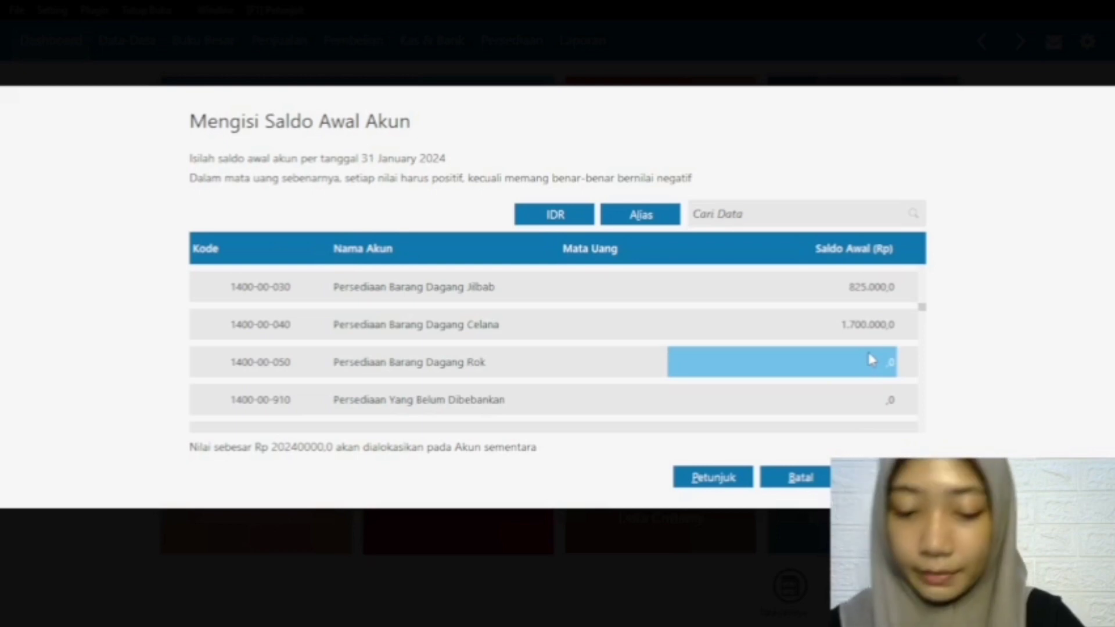
Step: Set the opening balance of Persediaan Barang Dagang Rok to 560000
type("560.000")
left_click(868, 400)
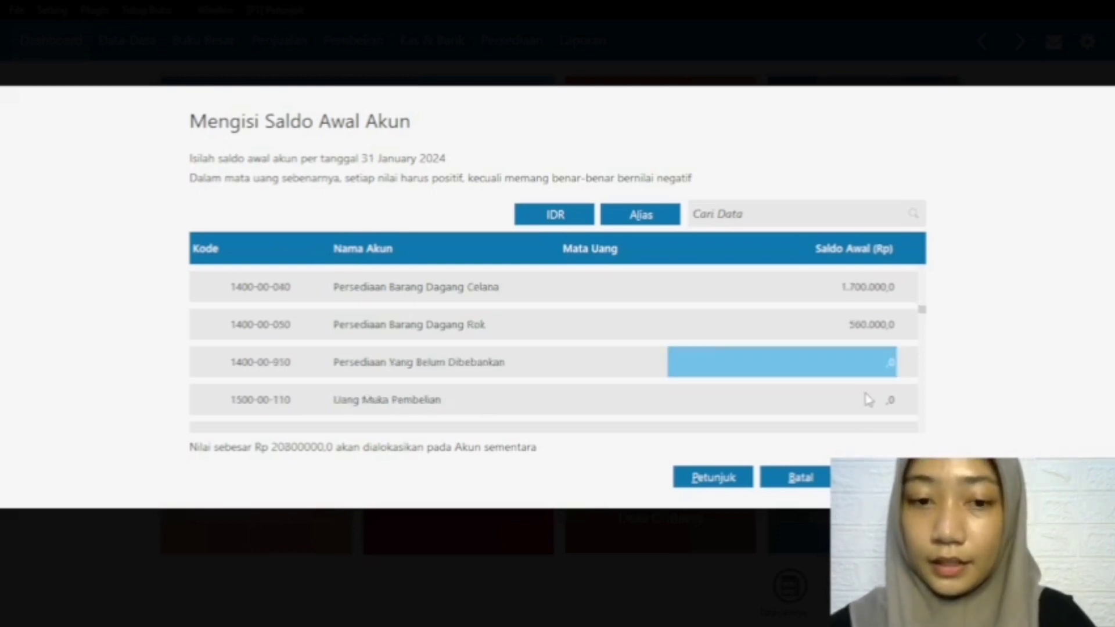
Step: Set the opening balance of Sewa Dibayar di Muka to 7700000
scroll(817, 377, "down", 3)
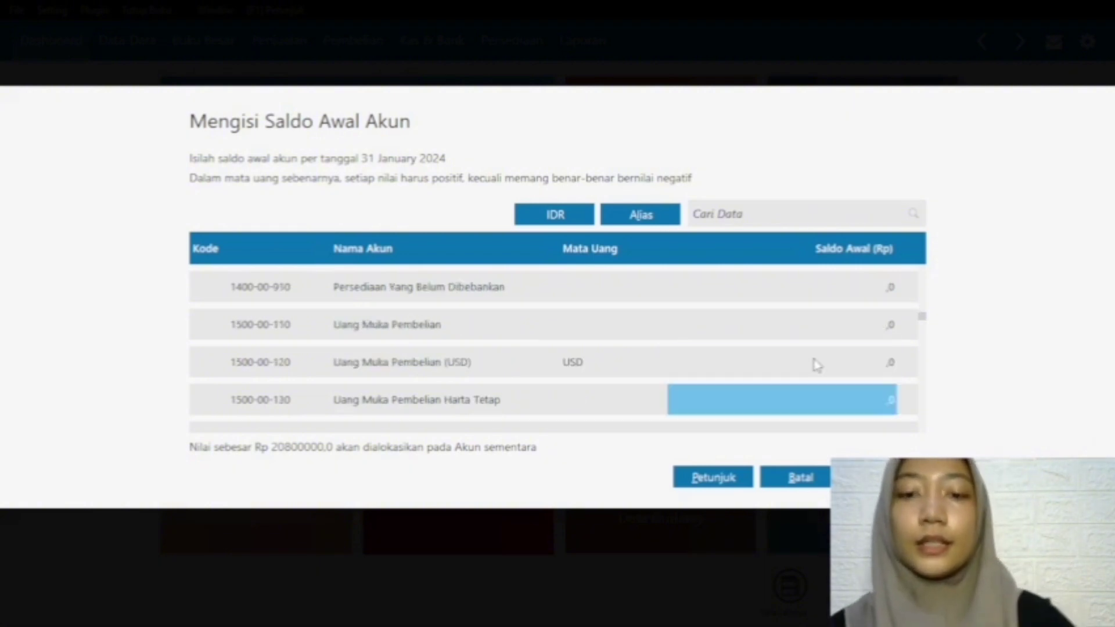
scroll(817, 364, "down", 3)
scroll(743, 351, "down", 5)
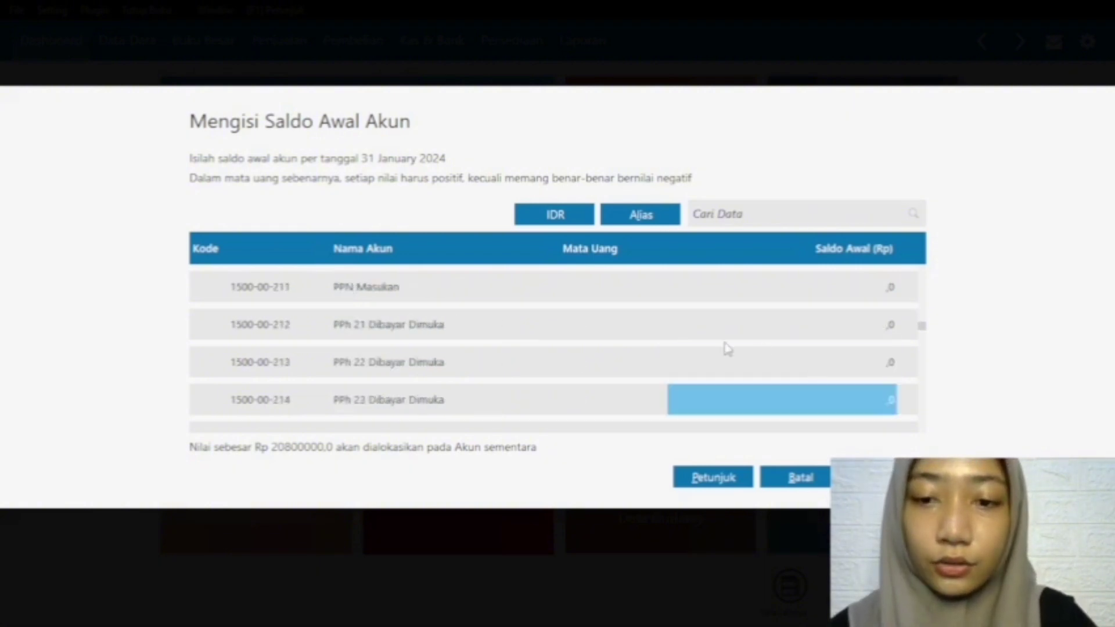
scroll(701, 348, "down", 3)
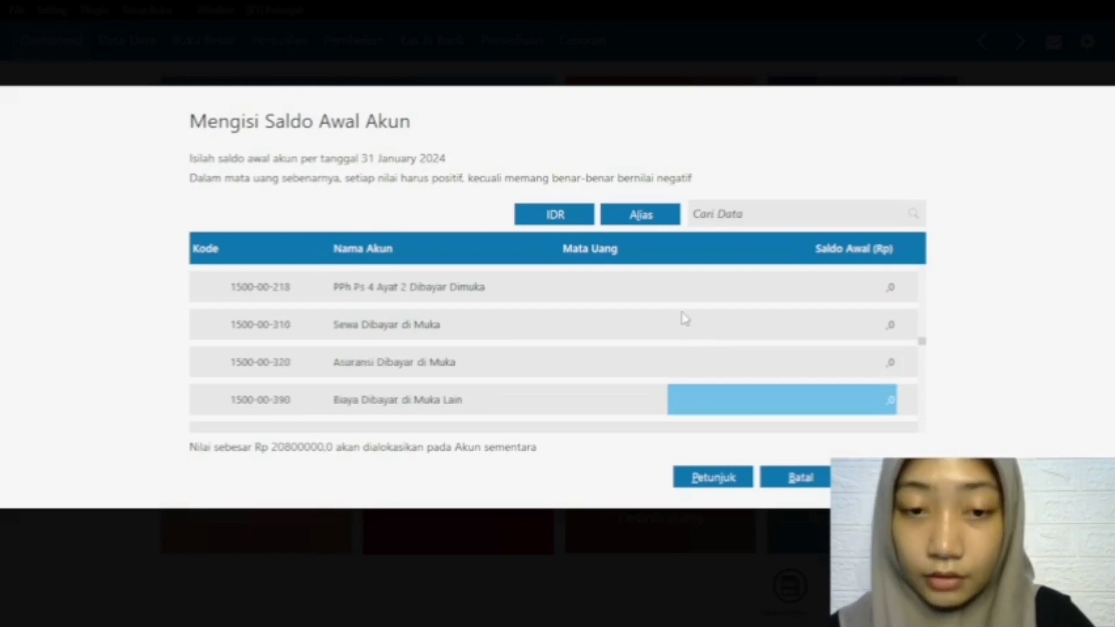
scroll(680, 305, "down", 7)
scroll(680, 306, "down", 7)
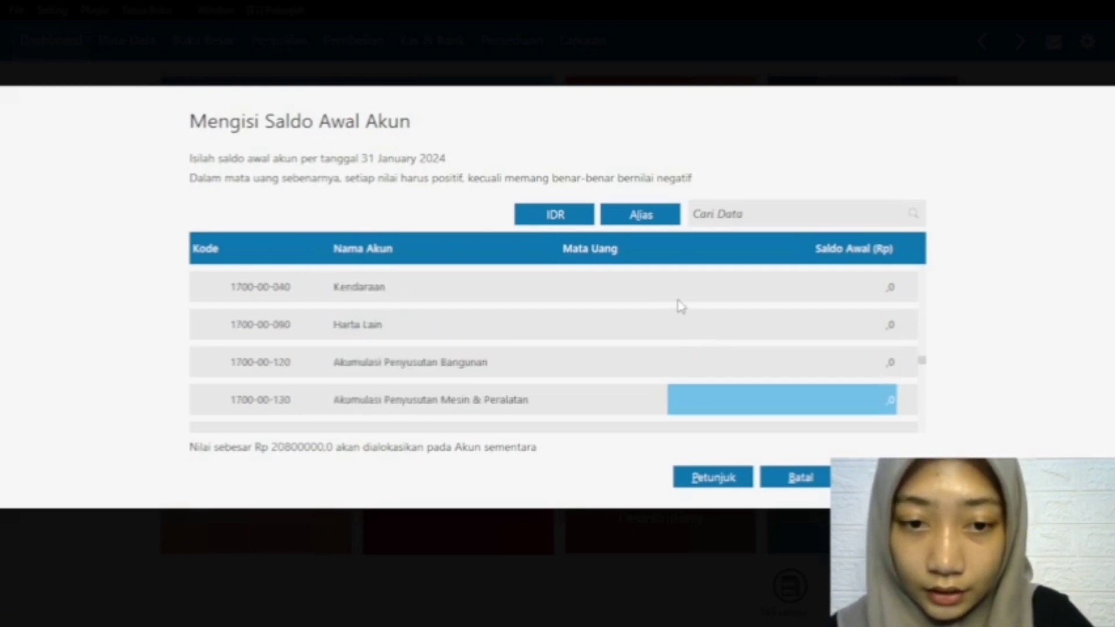
scroll(677, 305, "up", 2)
scroll(676, 305, "up", 9)
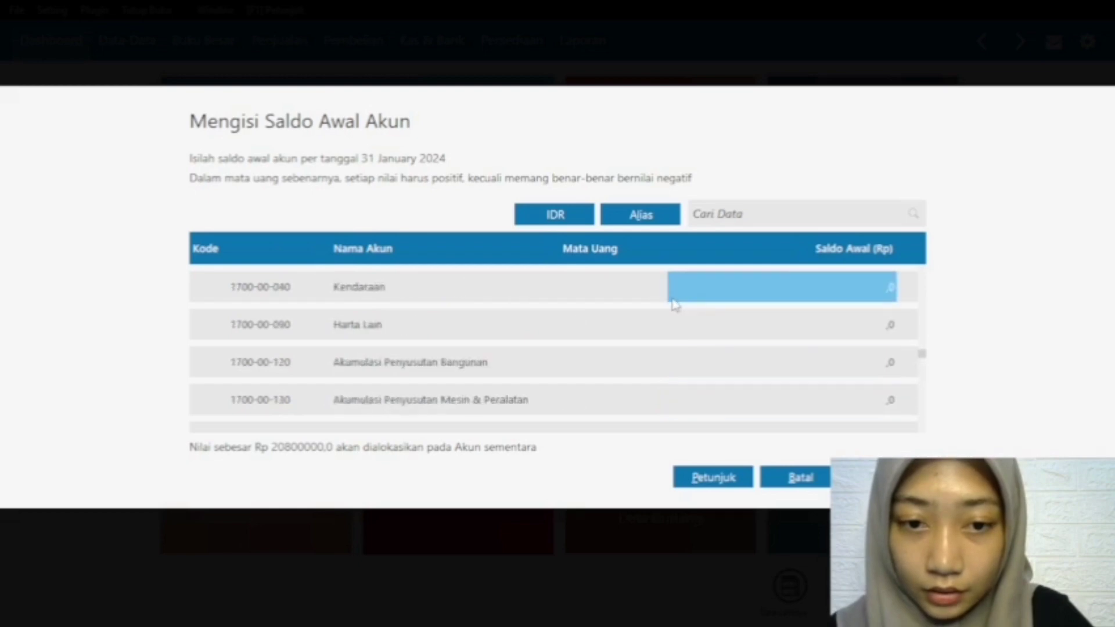
scroll(601, 325, "up", 2)
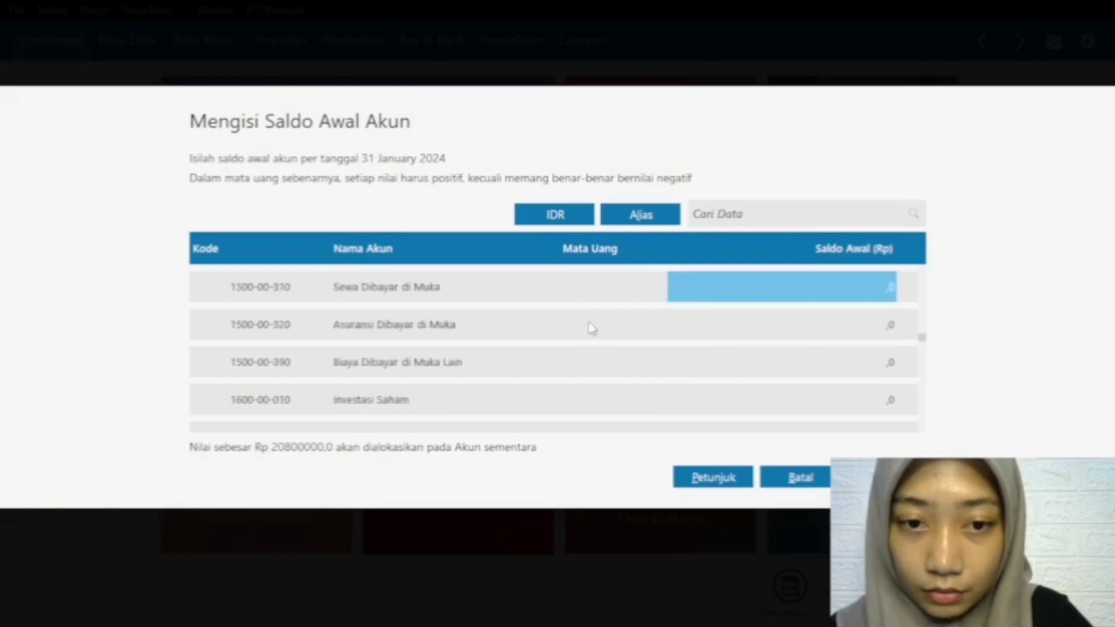
scroll(539, 314, "up", 1)
left_click(807, 319)
left_click(808, 318)
type("7700000")
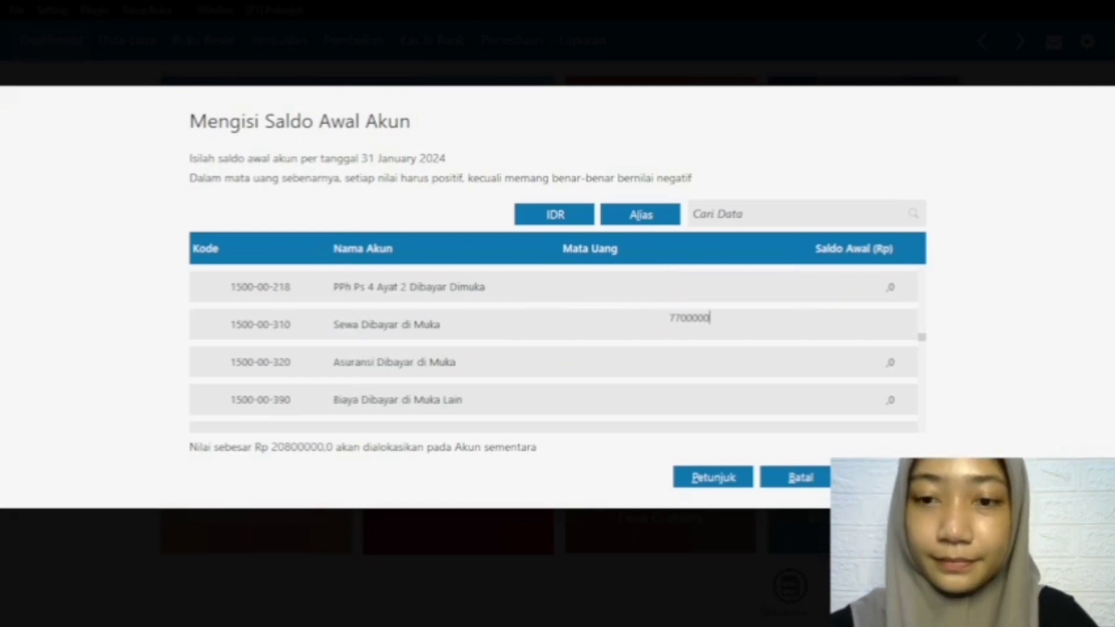
left_click(788, 360)
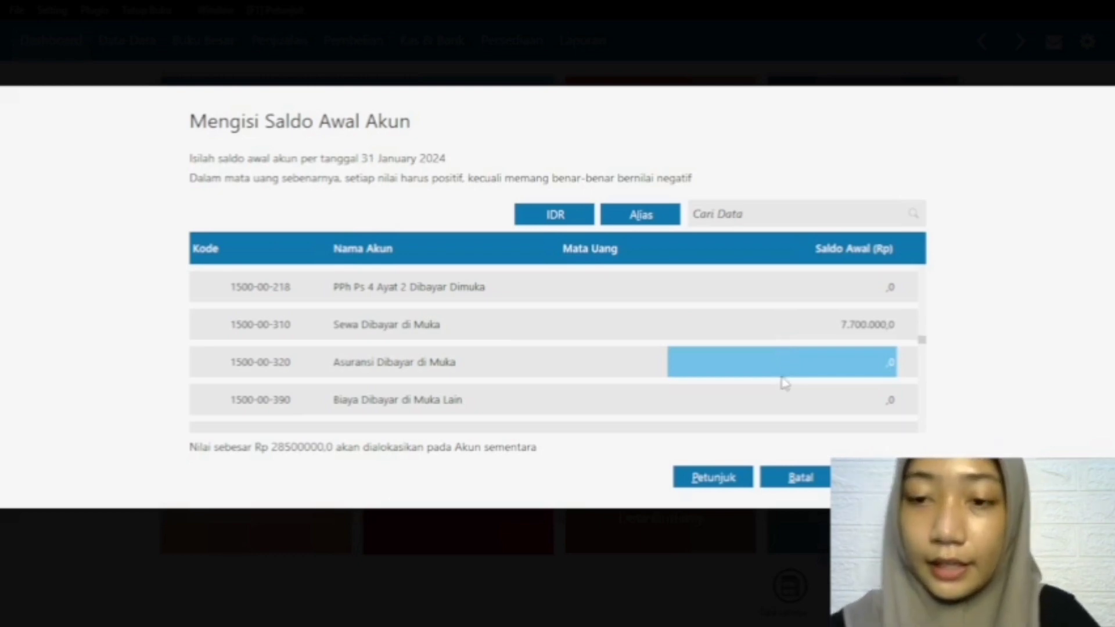
Step: Set the opening balance of Utang Gaji & Upah to 1500000
key("Down")
key("Down")
key("Down")
key("Down")
key("Down")
key("Down")
key("Down")
key("Down")
key("Down")
key("Down")
key("Down")
key("Down")
key("Down")
key("Down")
key("Down")
key("Down")
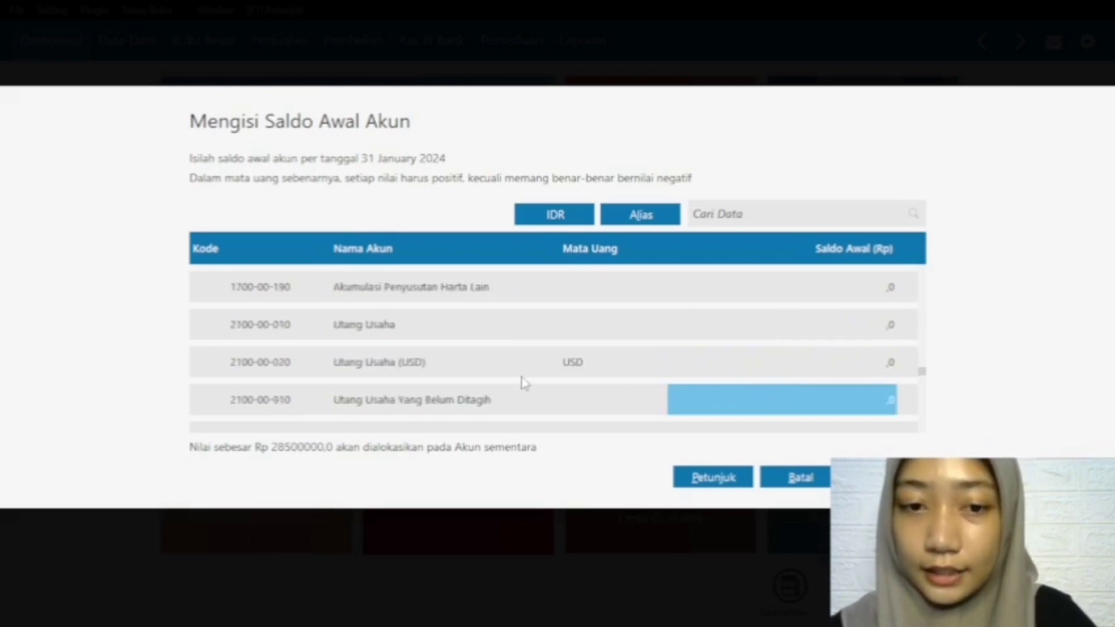
key("Down")
key("Down")
key("Down")
key("Down")
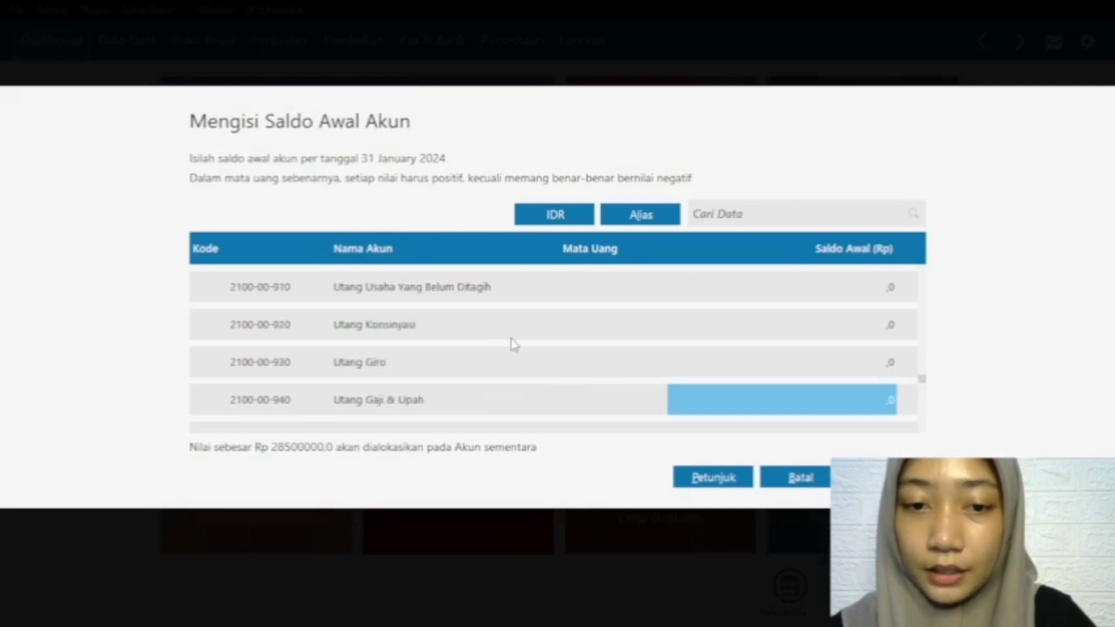
key("Up")
key("Up")
key("Up")
key("Up")
key("Up")
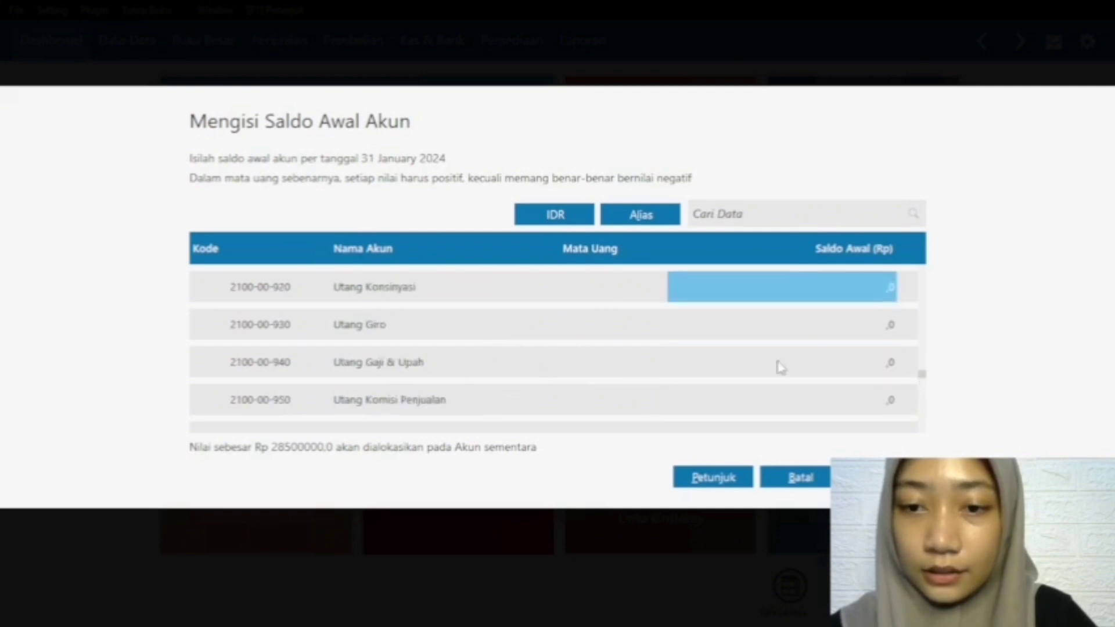
left_click(800, 367)
left_click(801, 366)
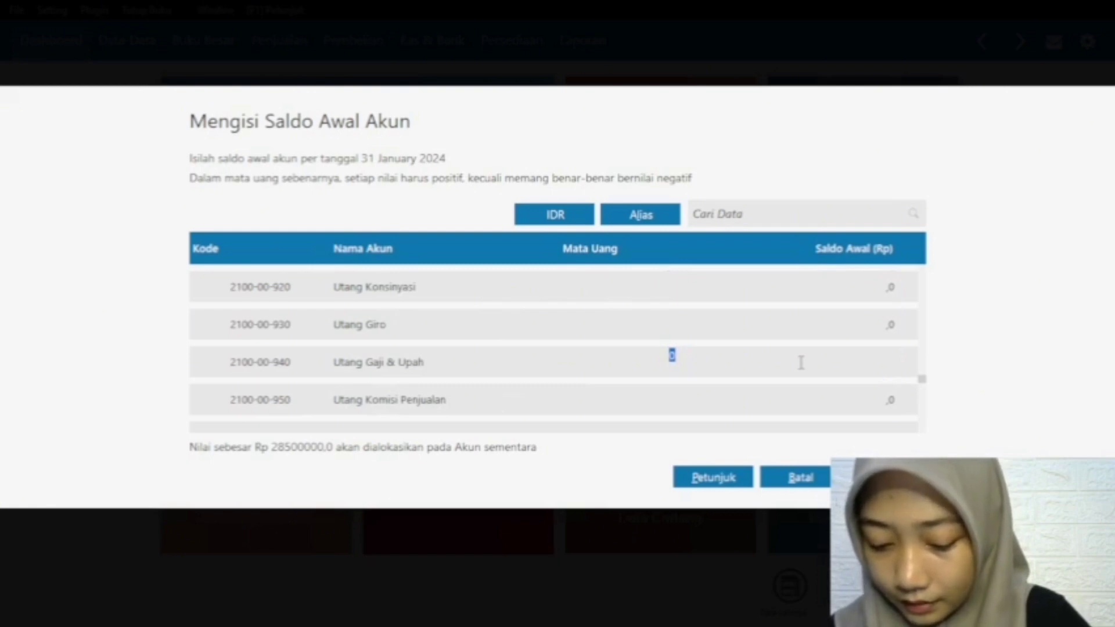
type("1.500.")
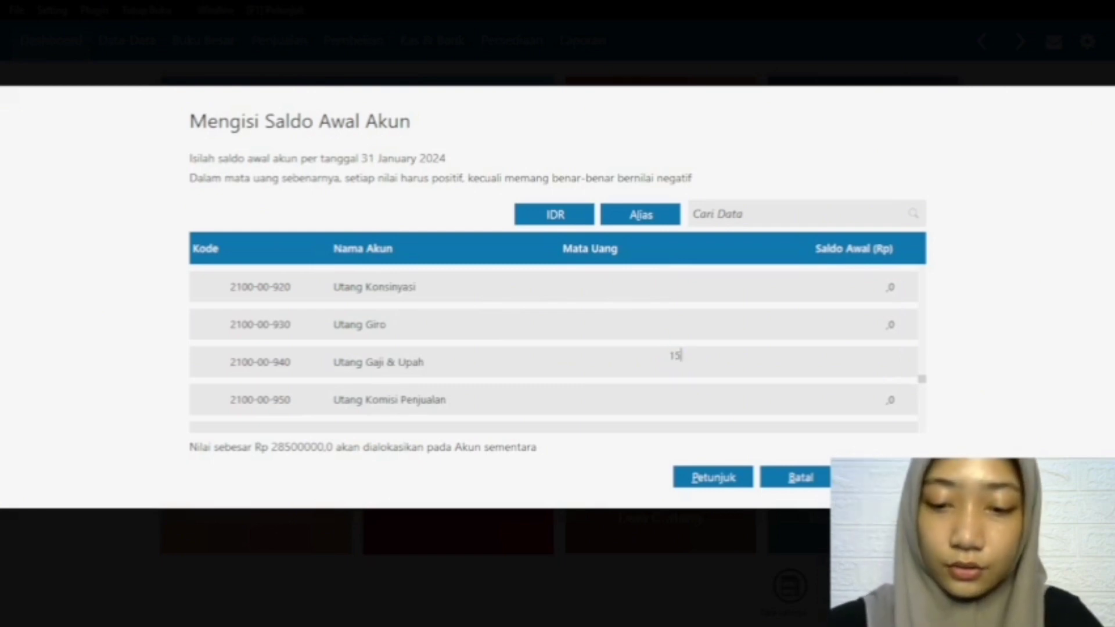
type("00000")
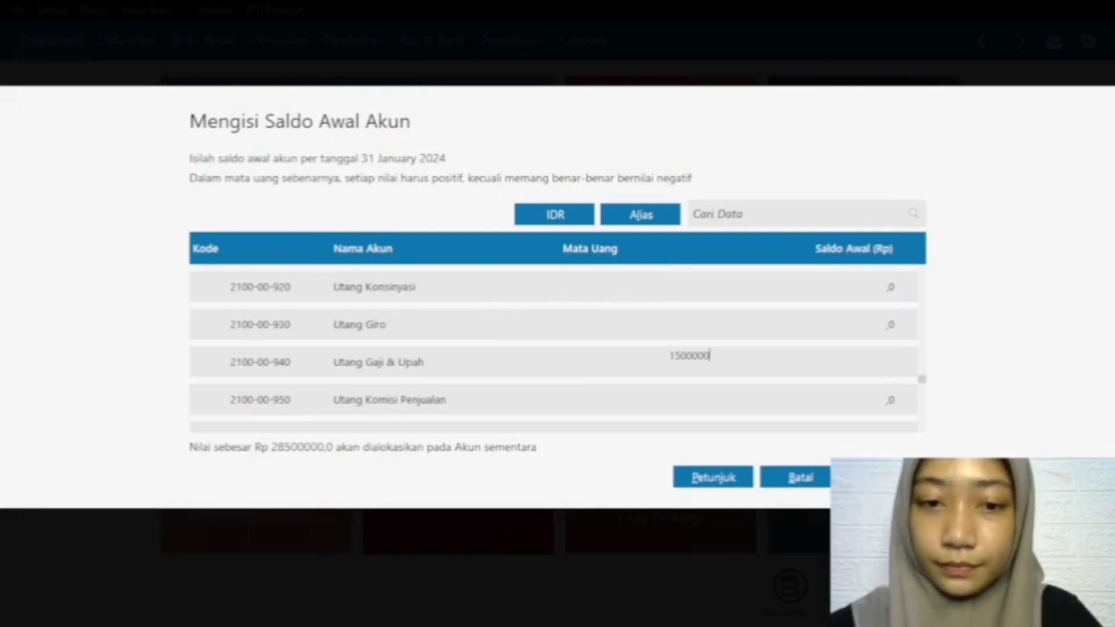
left_click(789, 406)
Step: Set the opening balance of Modal Disetor to 27000000
key("Down")
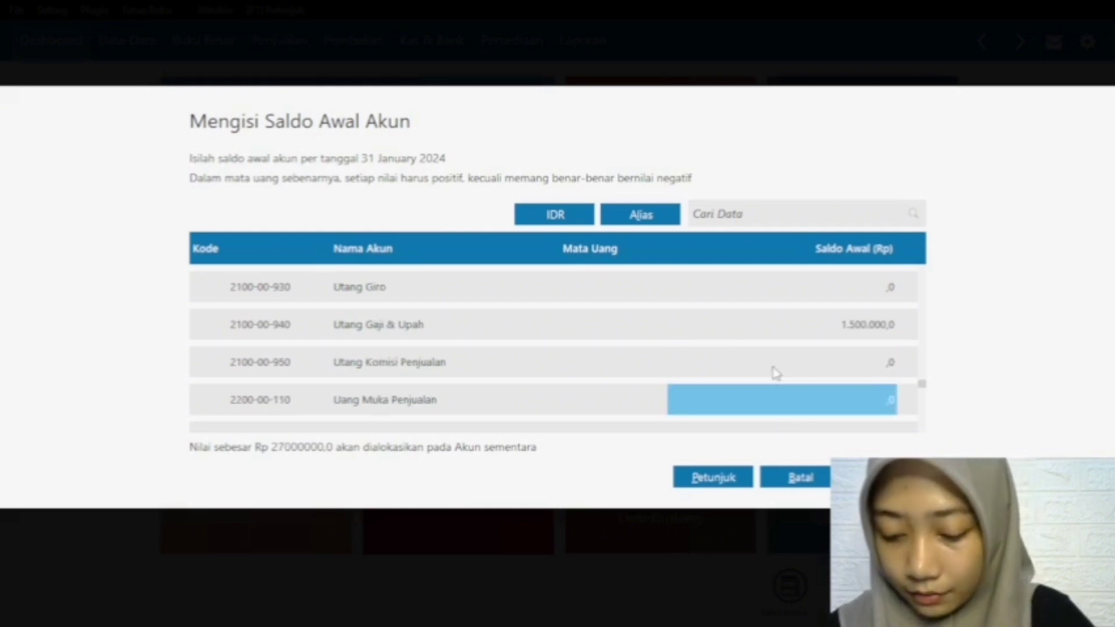
key("Down")
key("Down")
key("Down")
key("Down")
key("Down")
key("Down")
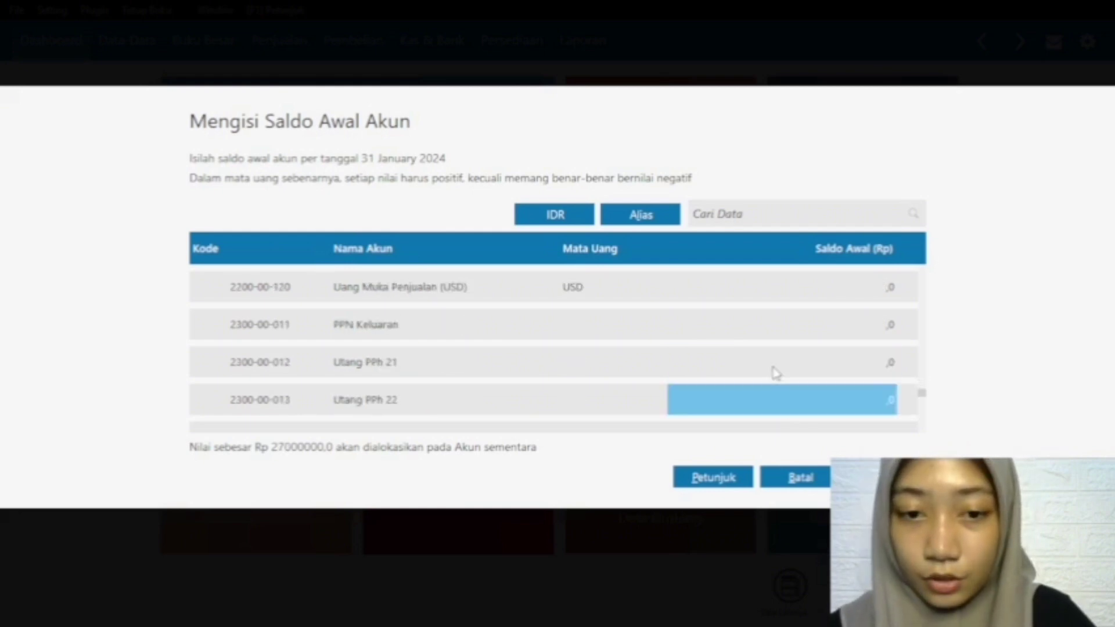
key("Down")
key("Down")
key("Down")
key("Down")
key("Down")
key("Down")
key("Down")
key("Down")
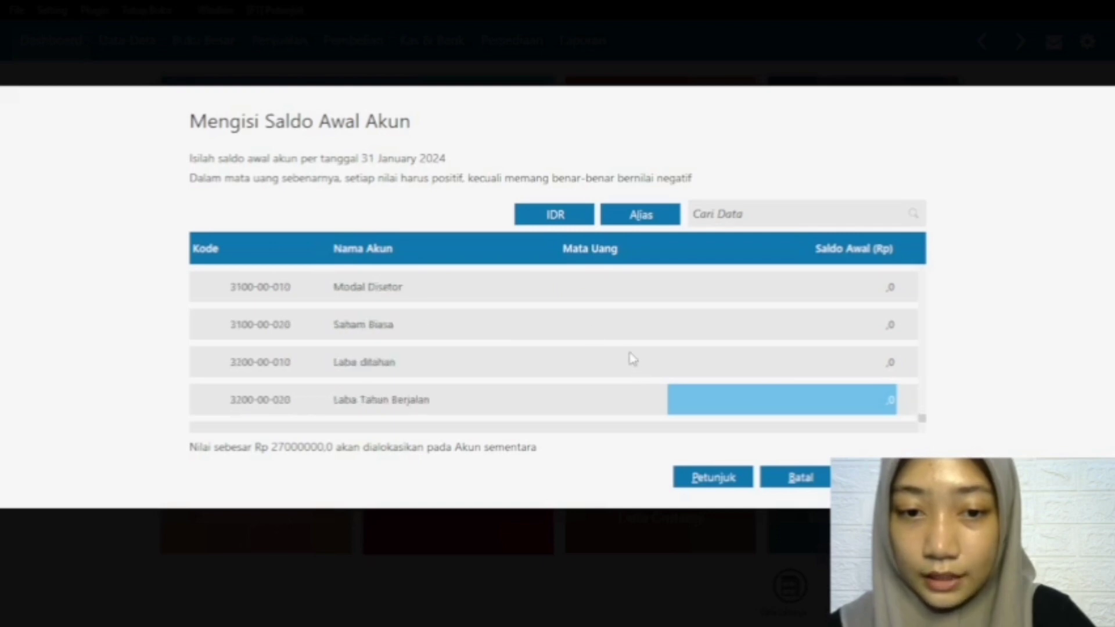
left_click(569, 332)
key("Up")
key("Up")
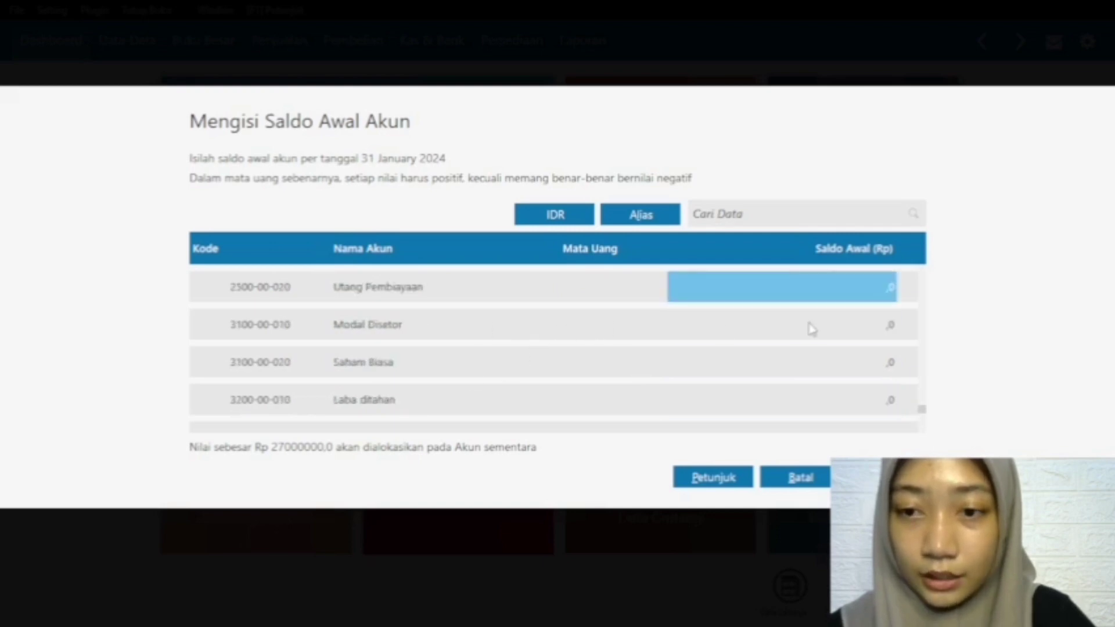
left_click(810, 327)
left_click(811, 327)
type("2")
type("7.")
type("000.000")
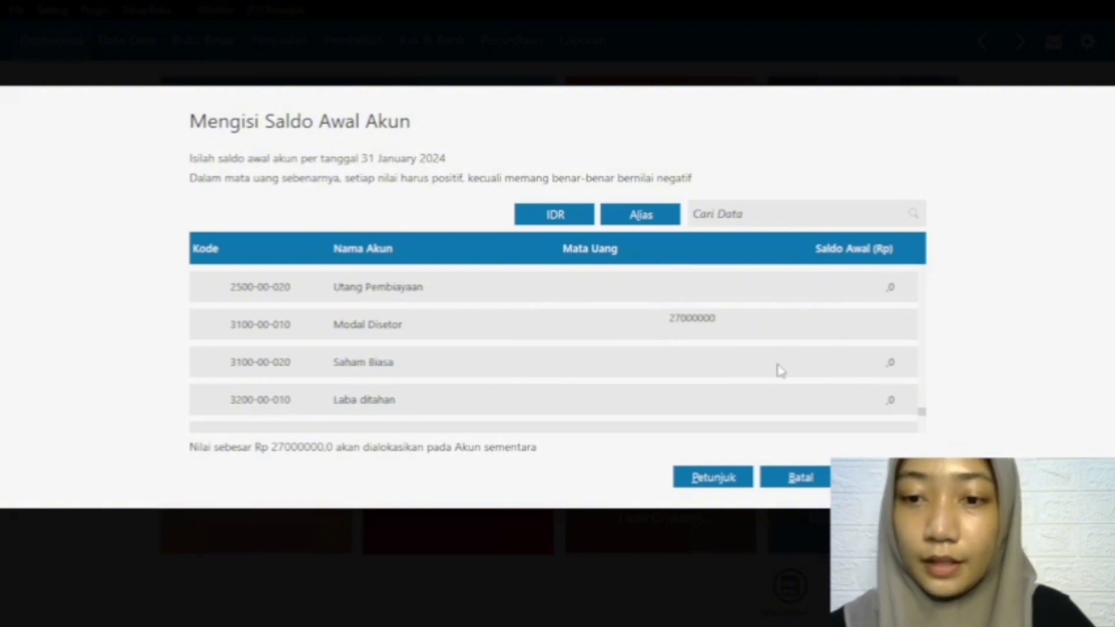
left_click(780, 369)
Step: Review the account opening balances back up to the first cash accounts and record them
scroll(530, 332, "up", 10)
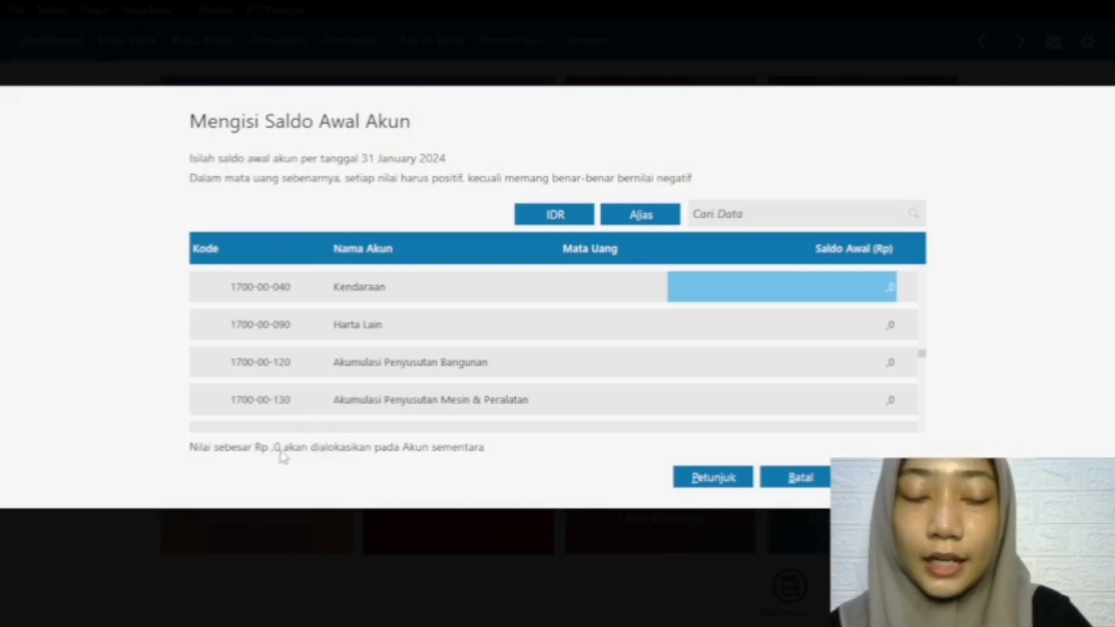
scroll(501, 376, "up", 15)
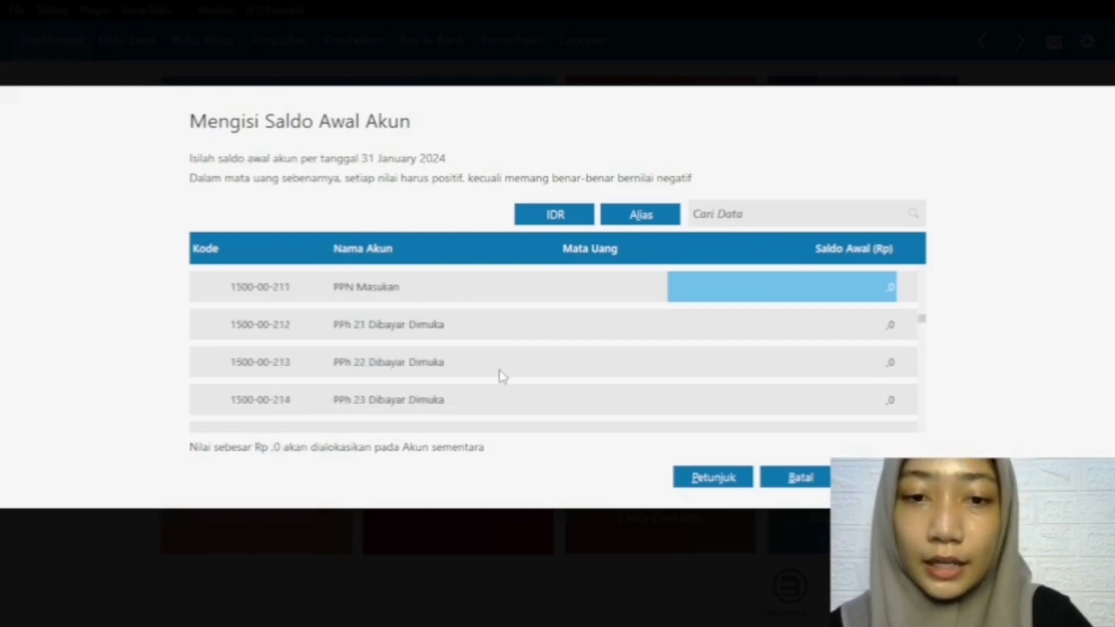
scroll(500, 374, "up", 10)
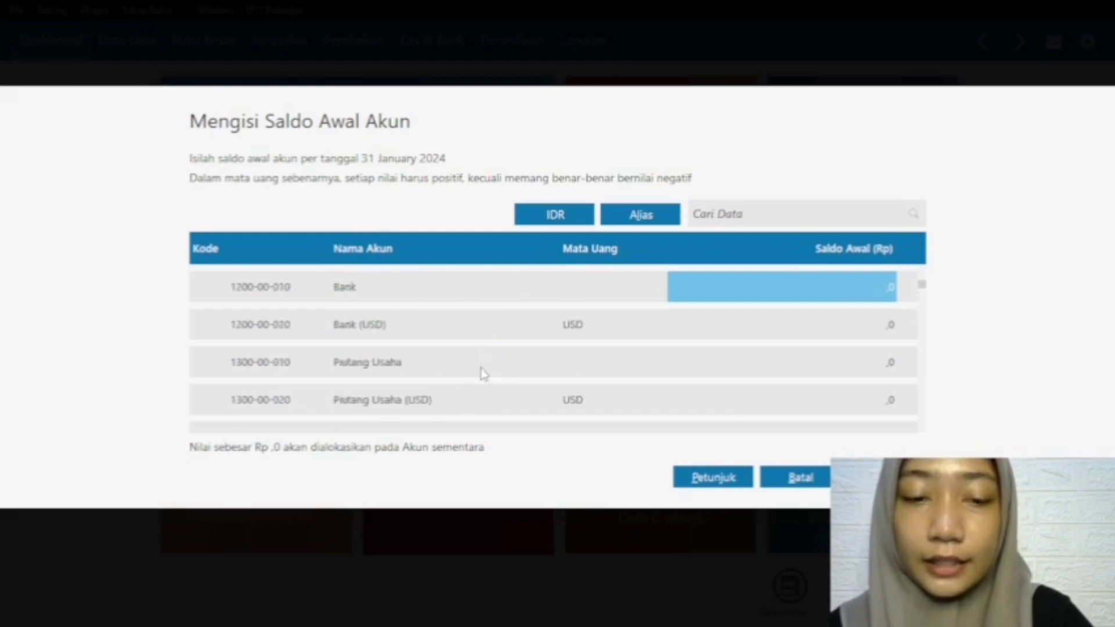
scroll(451, 364, "up", 3)
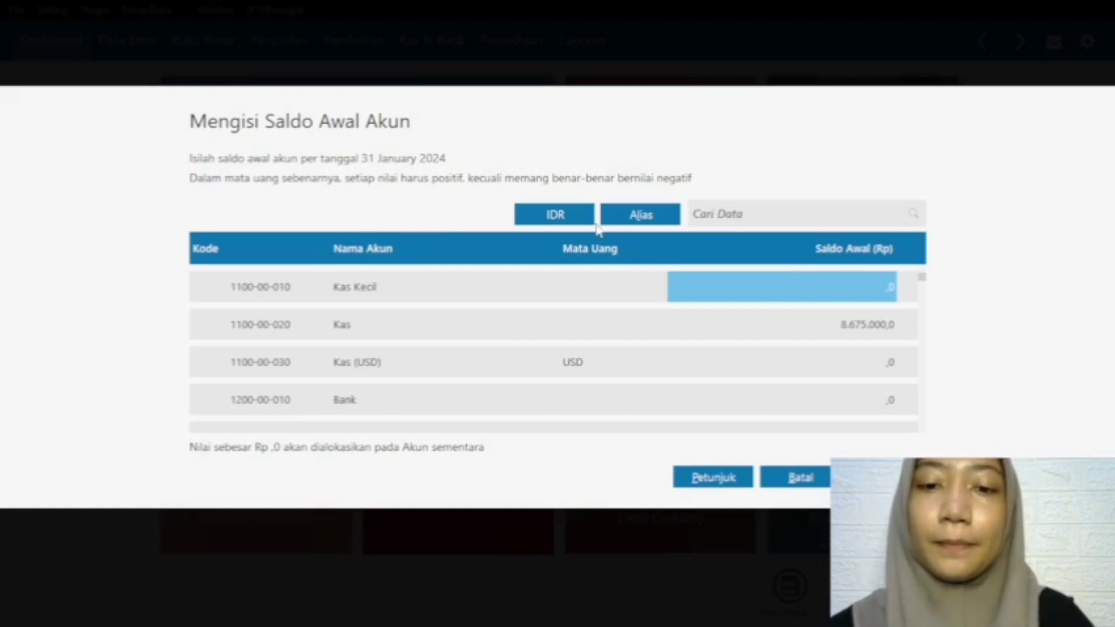
left_click(837, 426)
scroll(921, 457, "up", 4)
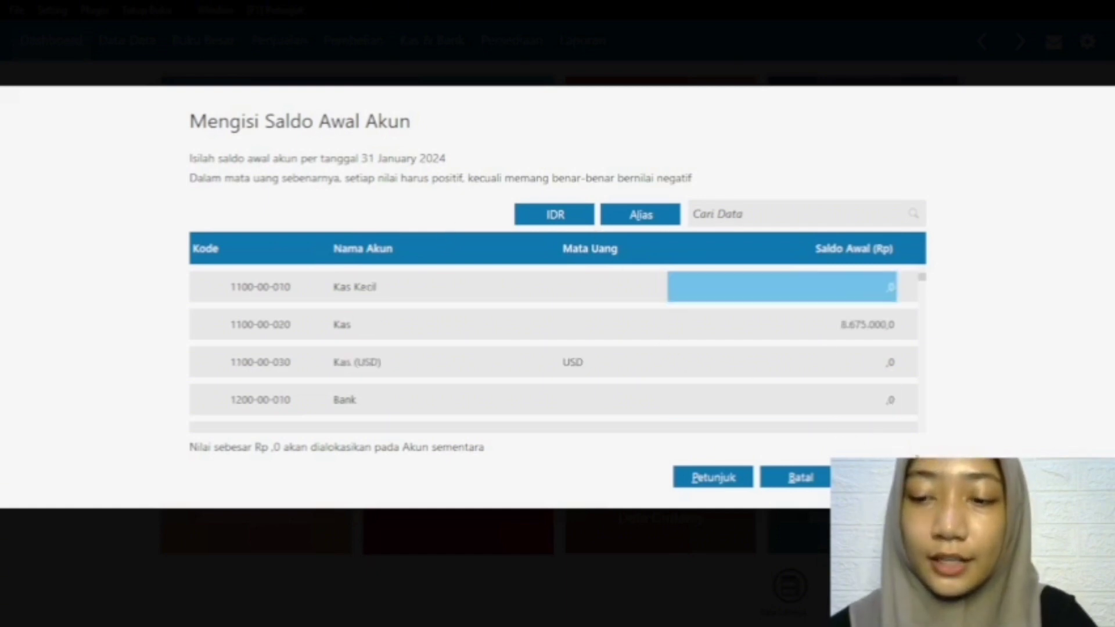
left_click(887, 477)
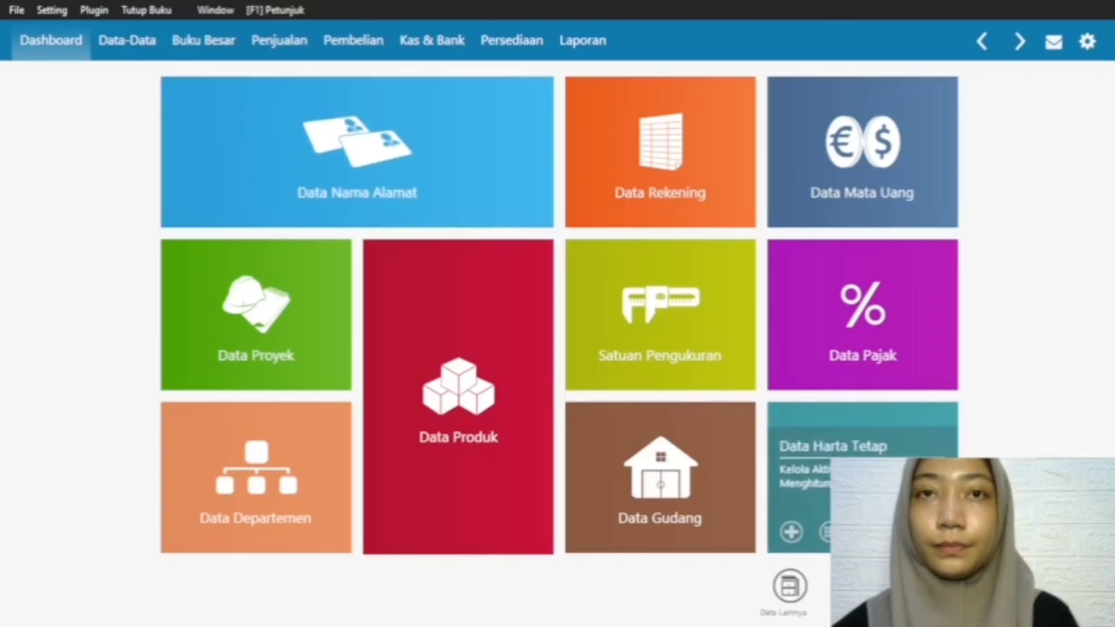
Step: Open the opening inventory balances (Saldo Awal Persediaan) and start a new entry
left_click(63, 11)
mouse_move(110, 76)
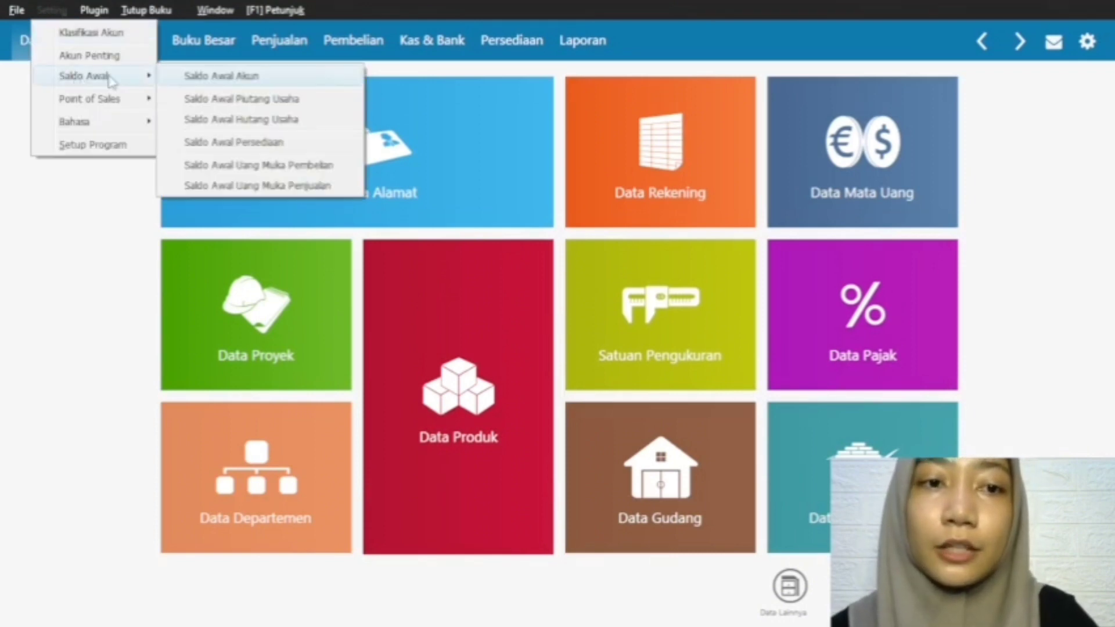
left_click(257, 144)
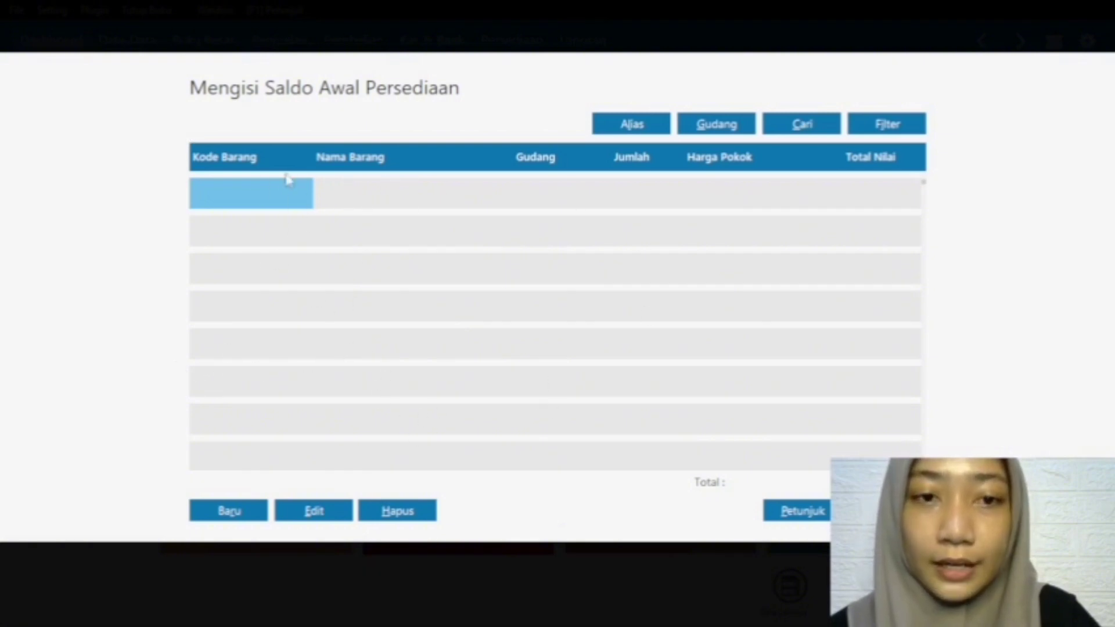
left_click(229, 510)
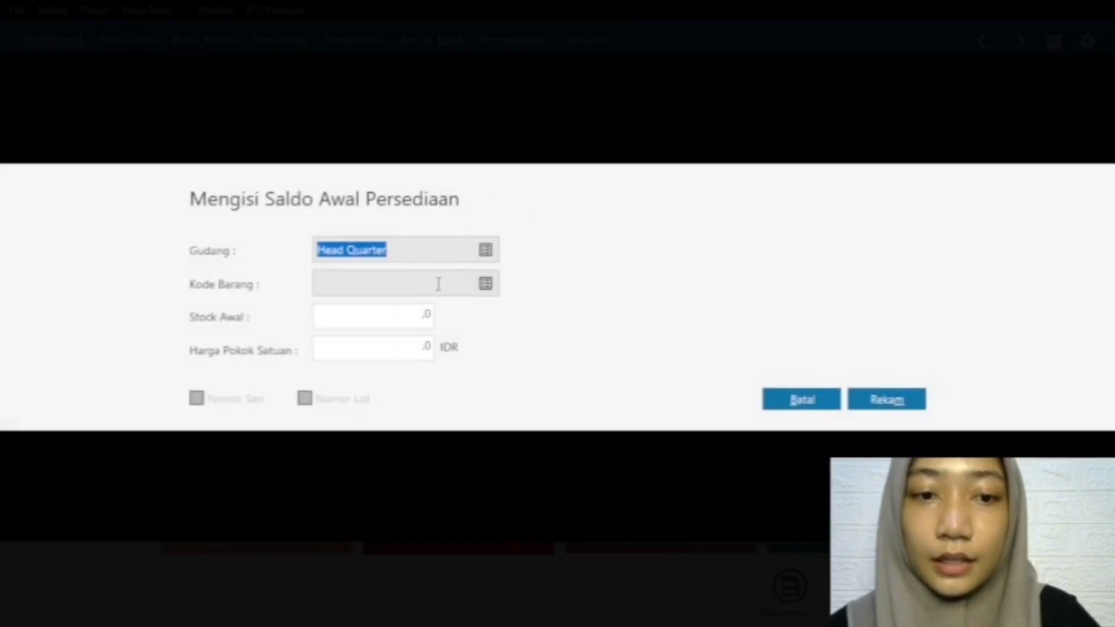
Step: Choose item G-001 Baju Gamis for the new inventory entry and set its opening stock to 38
left_click(477, 285)
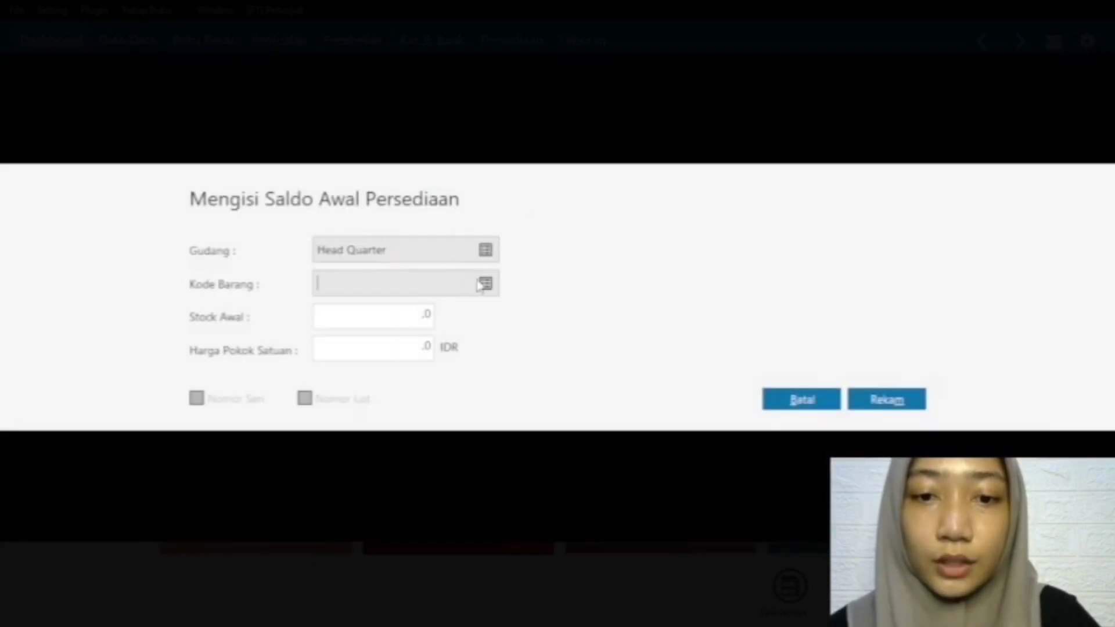
left_click(487, 284)
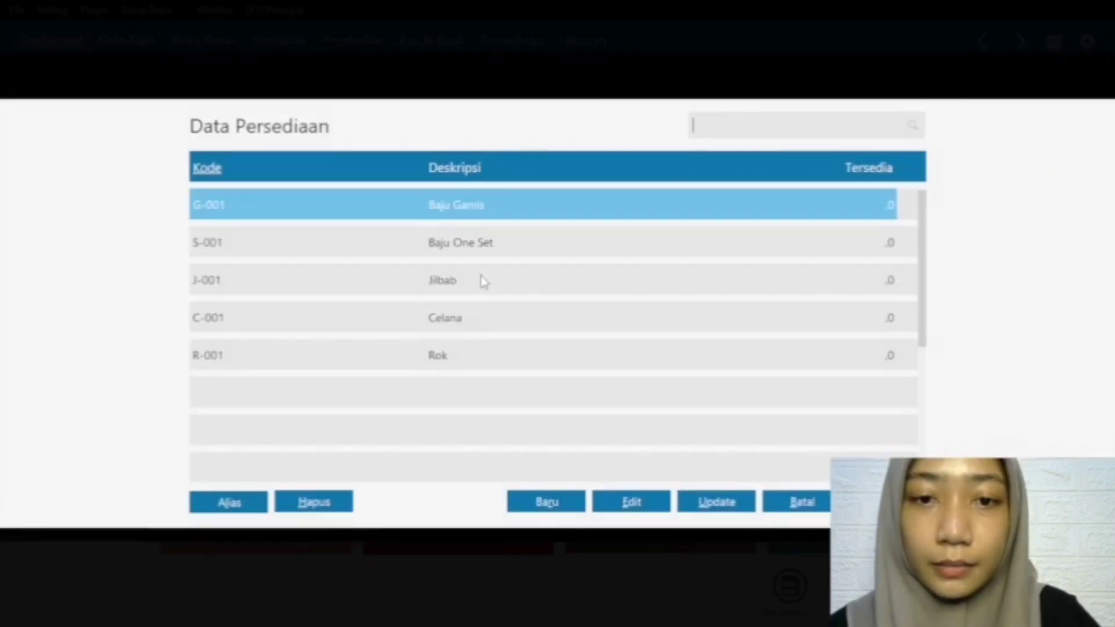
left_click(519, 213)
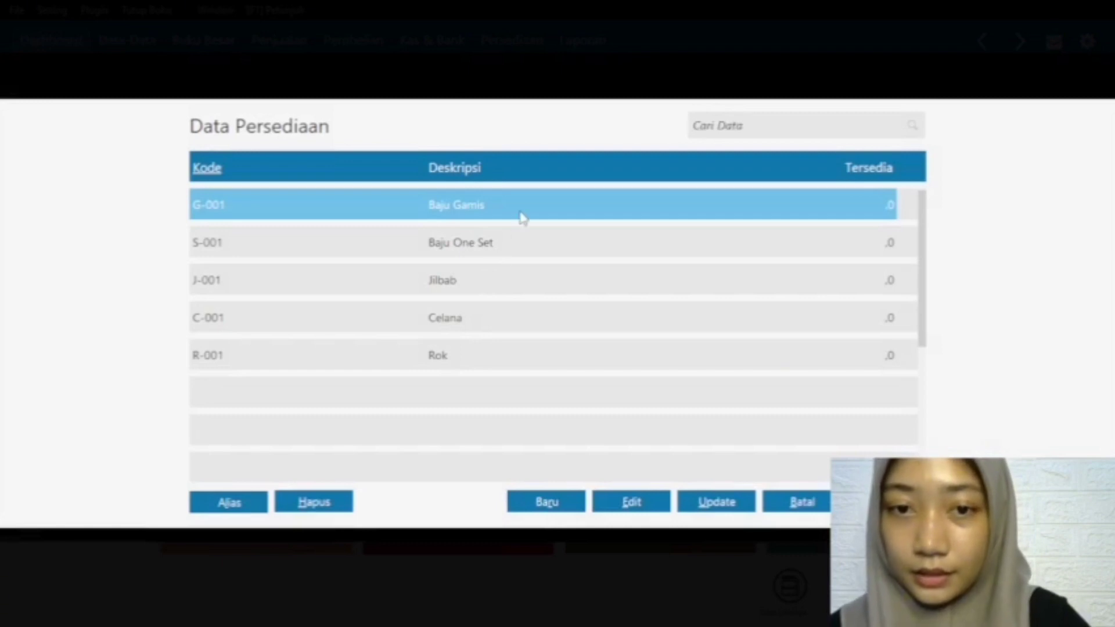
double_click(662, 200)
left_click(394, 318)
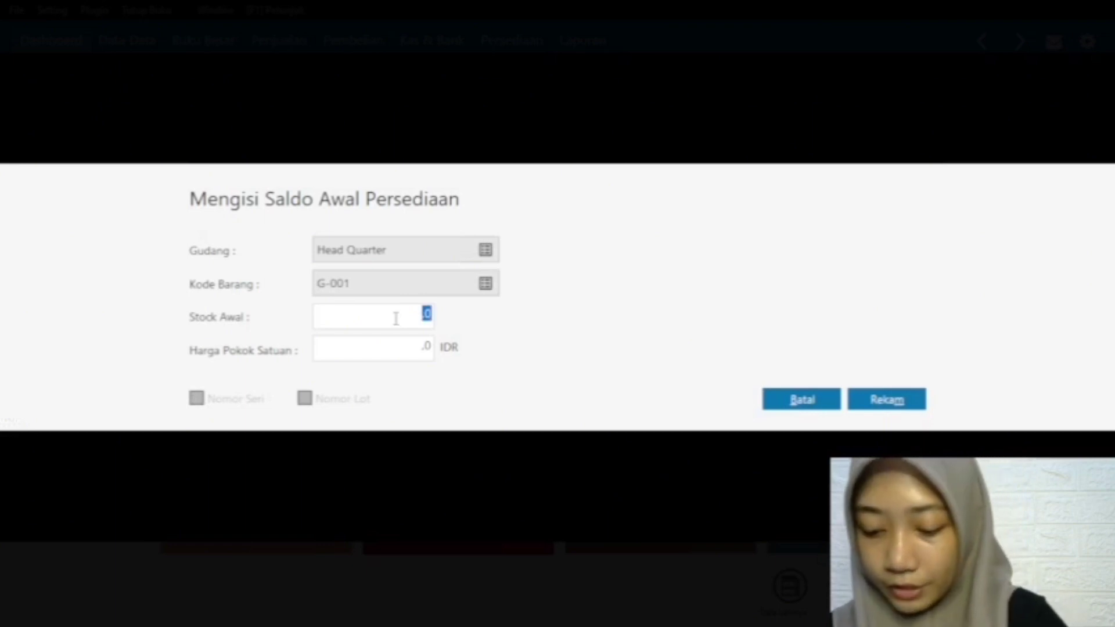
type("38")
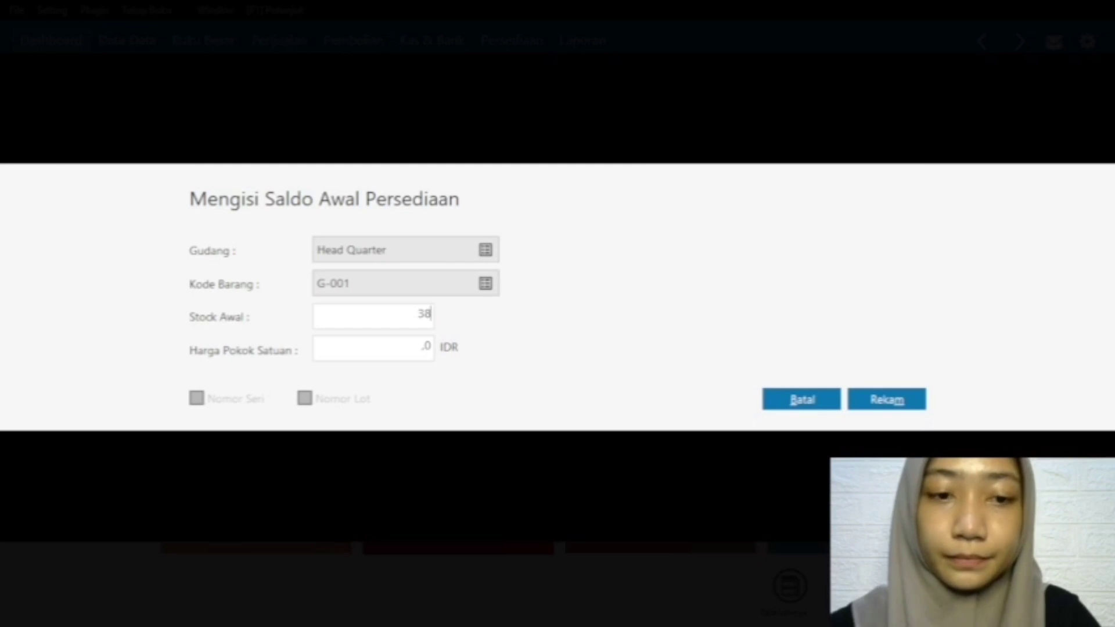
Step: Set the unit cost (Harga Pokok Satuan) of Baju Gamis to 180000 IDR and record the opening inventory entry
left_click(374, 348)
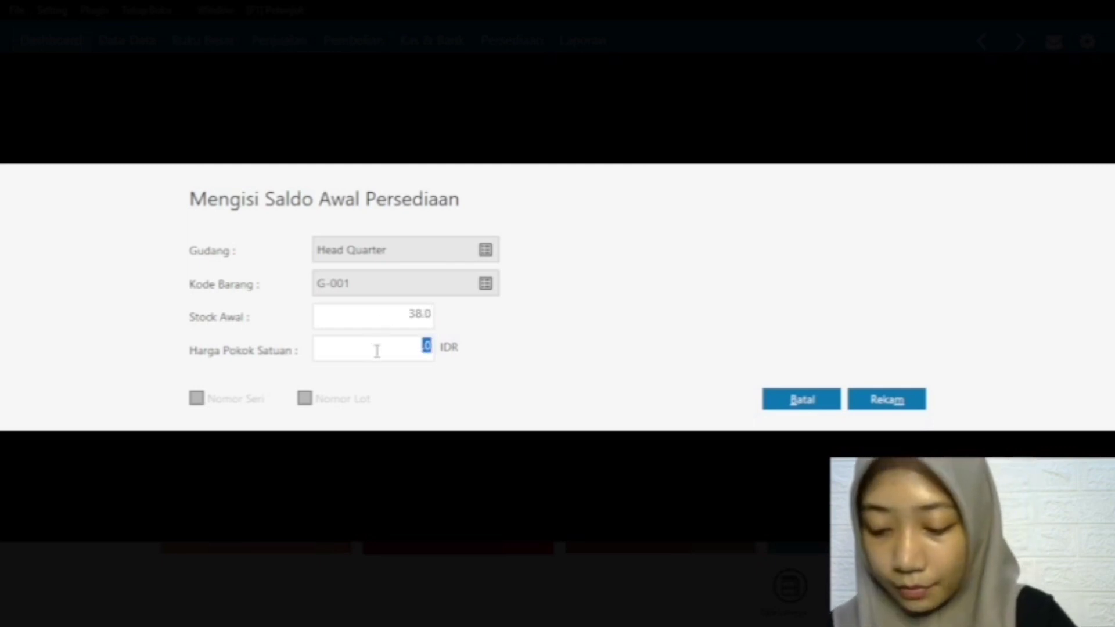
type("1")
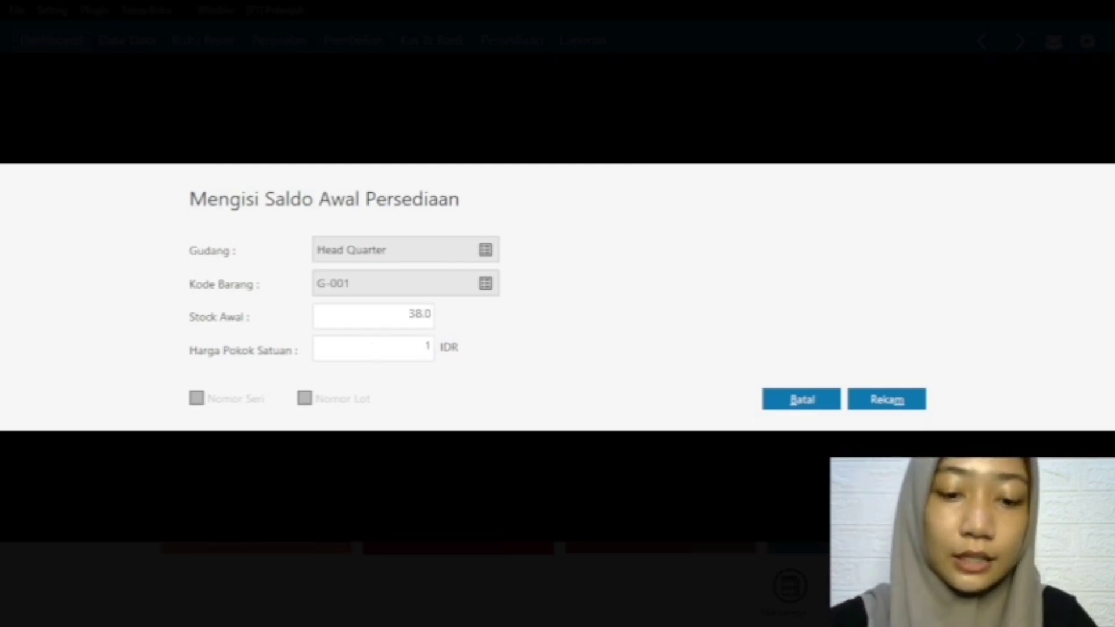
type("80000")
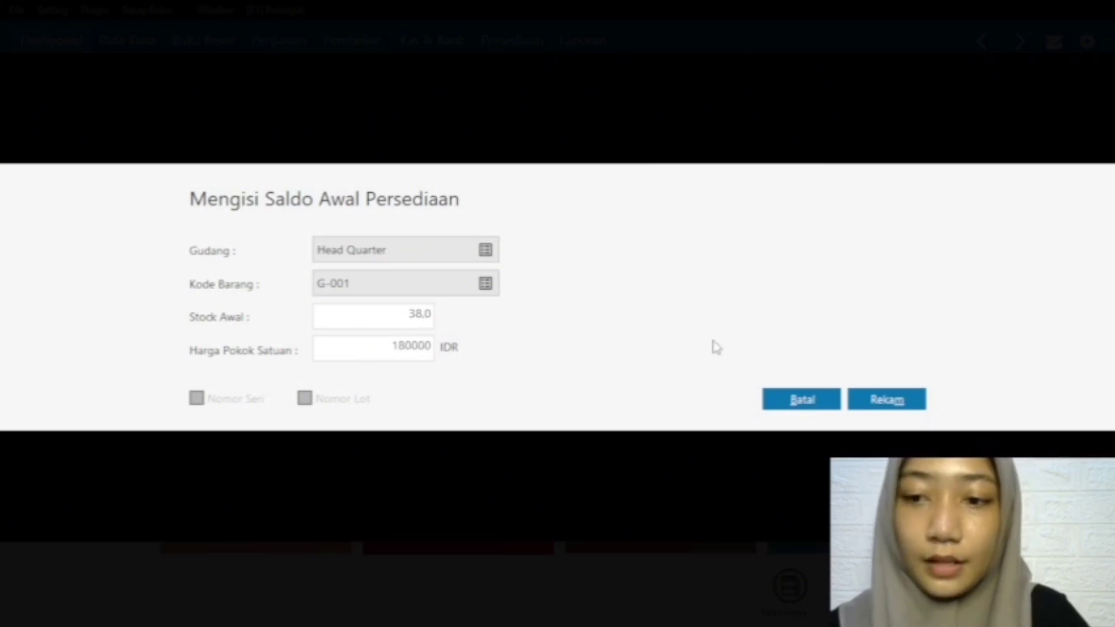
left_click(862, 400)
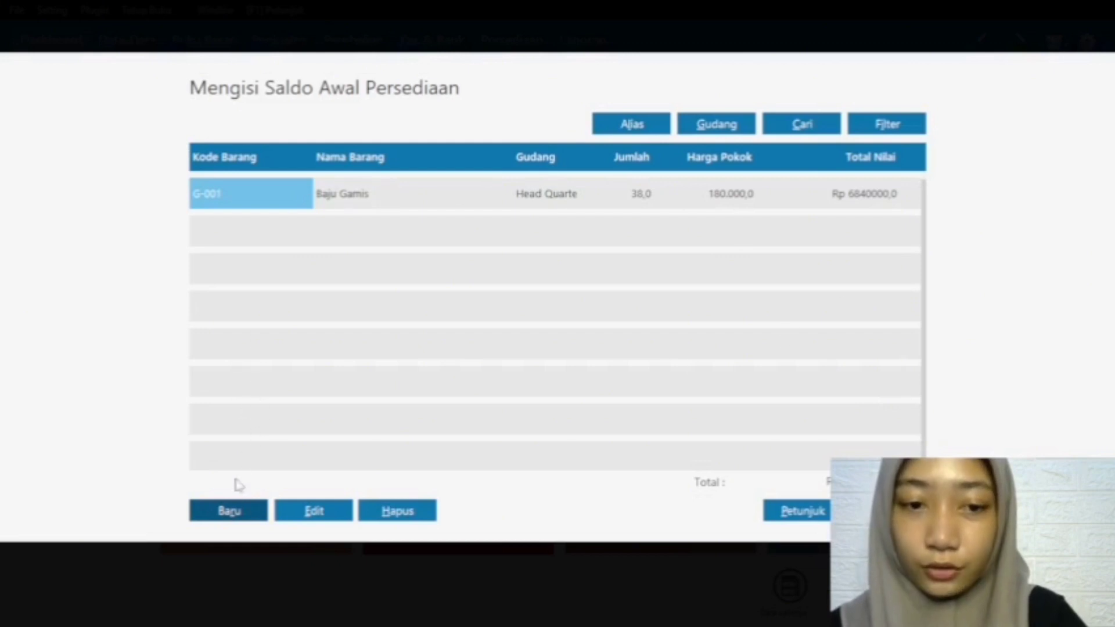
Step: Start a new opening inventory entry and choose item S-001 Baju One Set
left_click(240, 516)
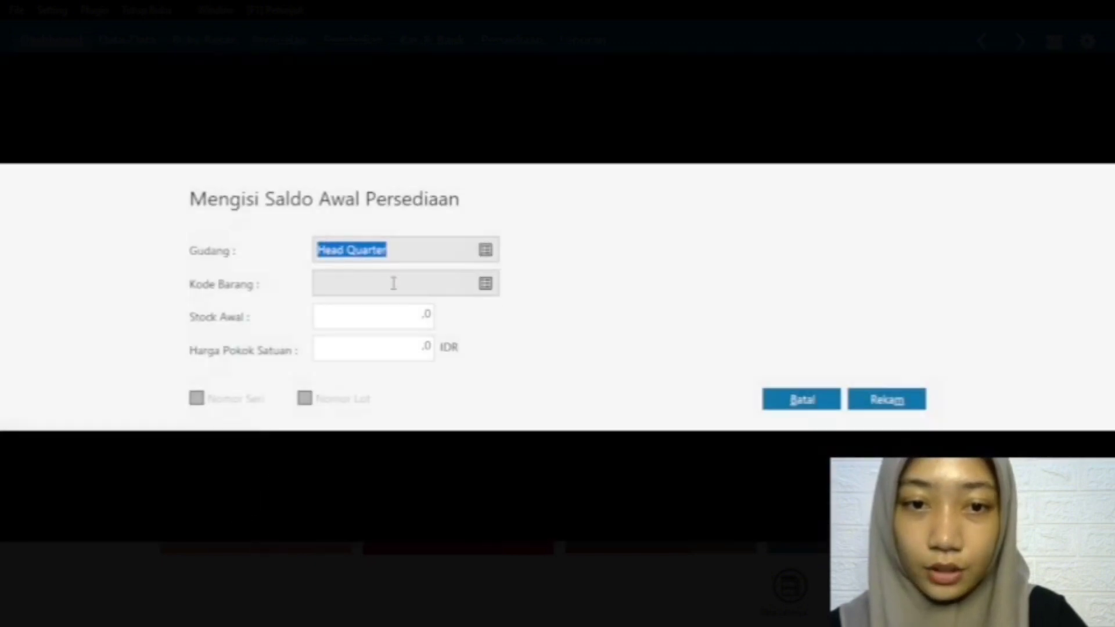
left_click(440, 286)
left_click(485, 283)
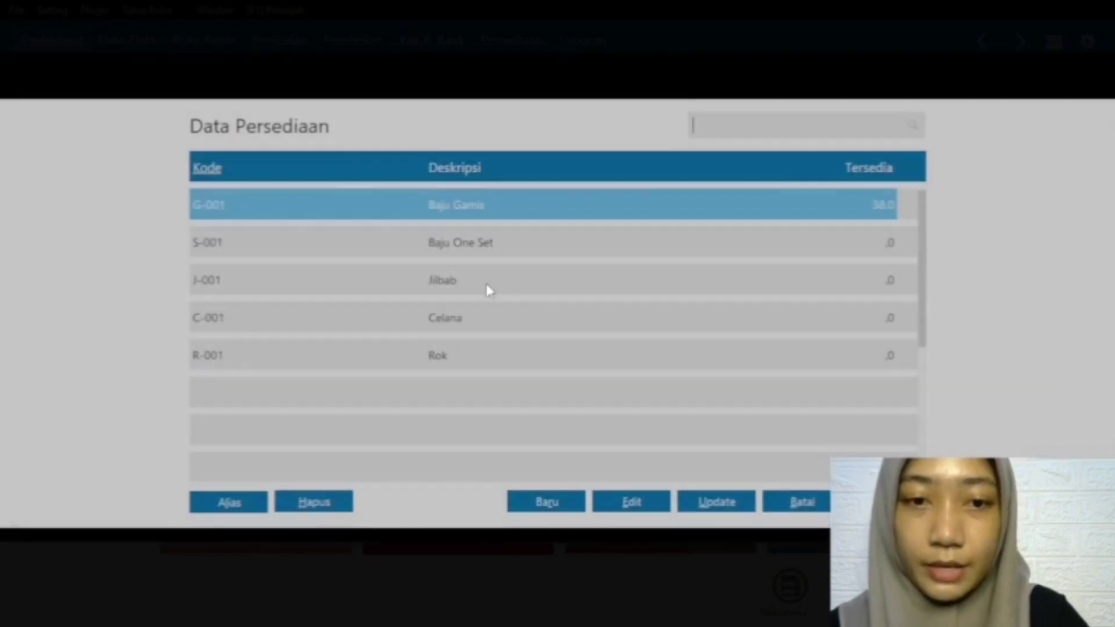
left_click(477, 250)
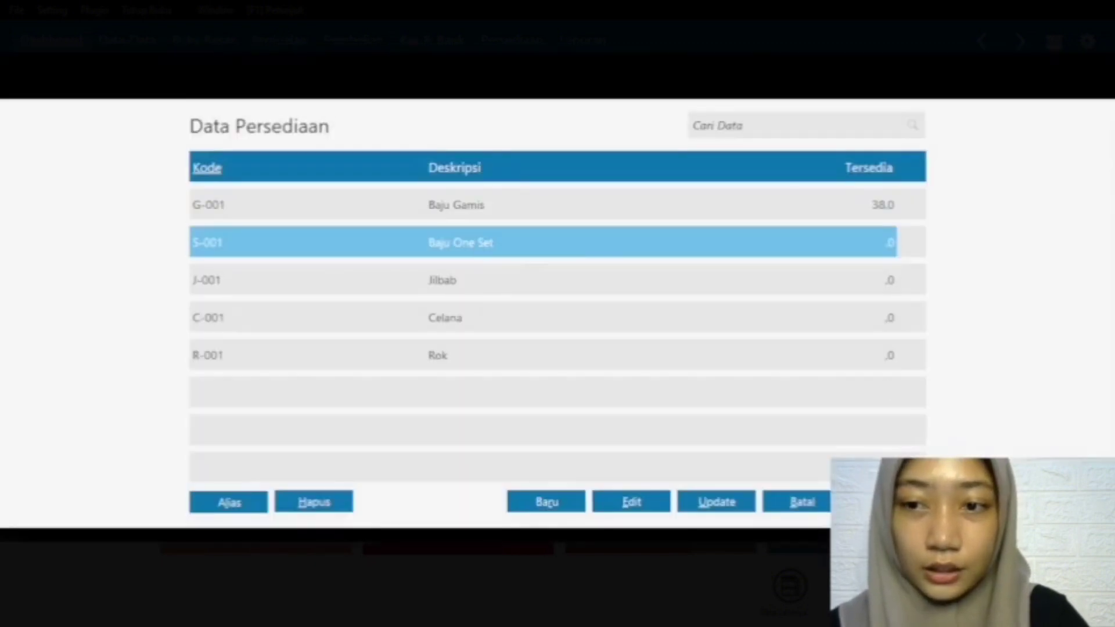
left_click(887, 502)
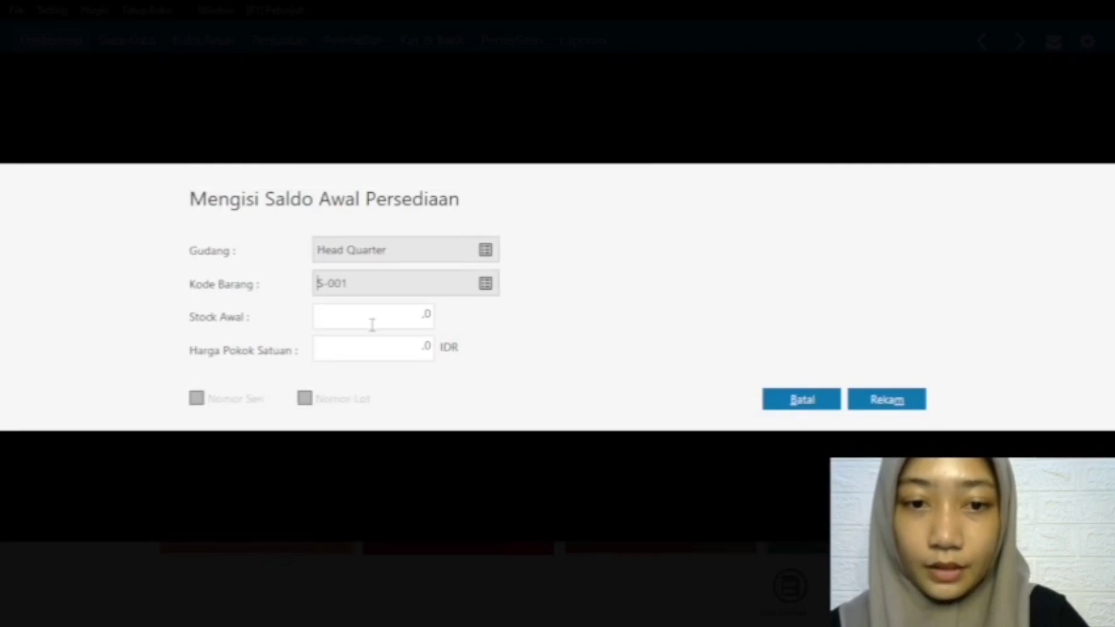
Step: Set the opening stock of Baju One Set to 22 with a unit cost of 100000 IDR and record the entry
left_click(374, 322)
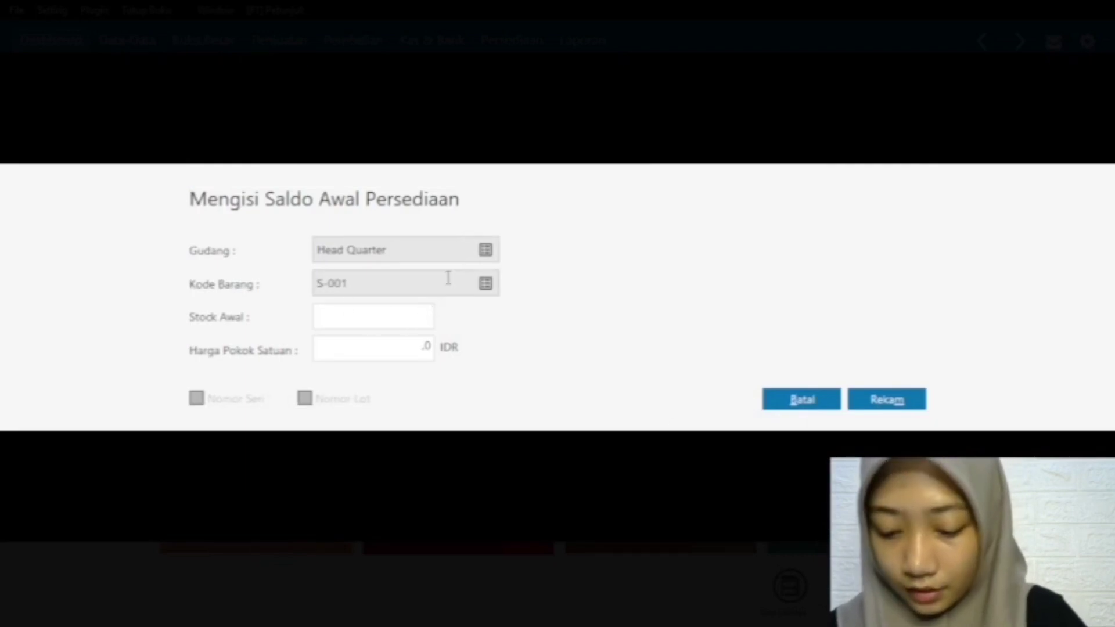
type("22")
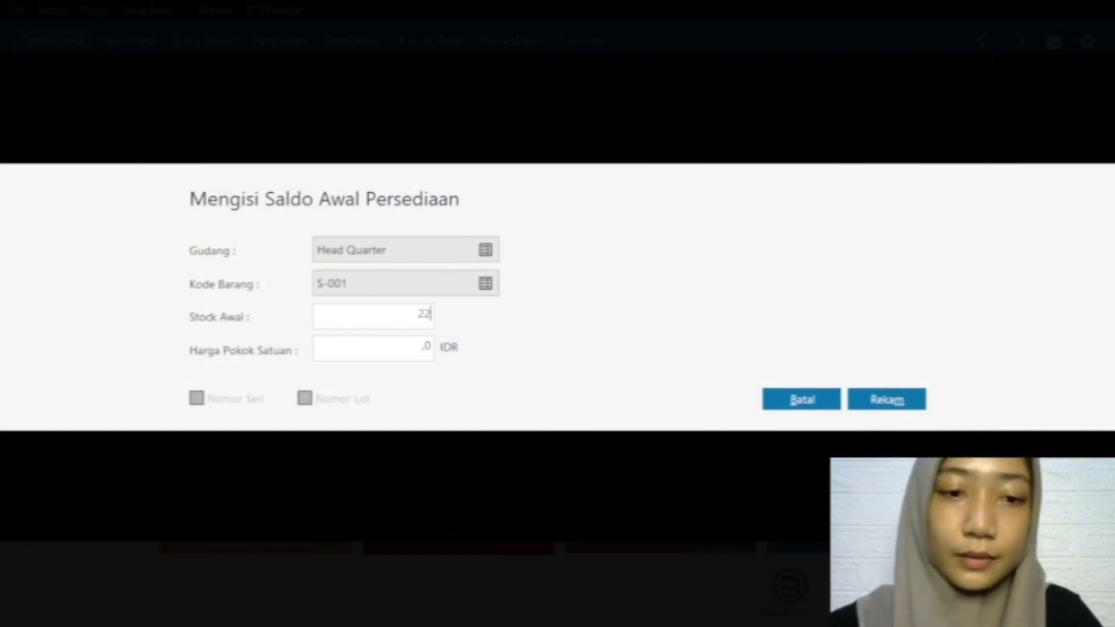
key("Tab")
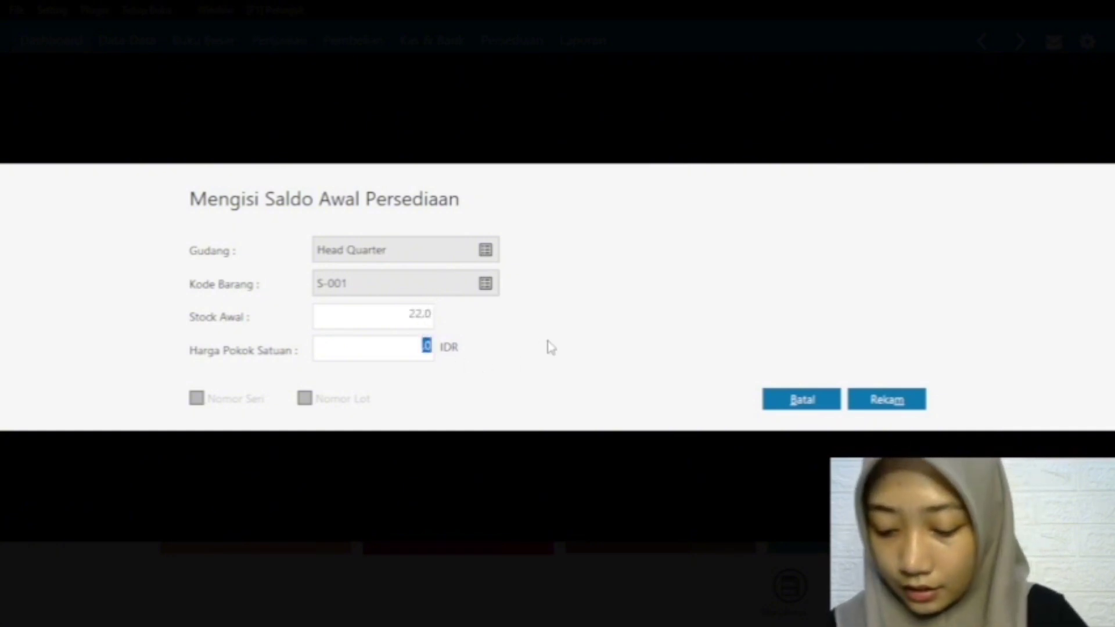
type("100")
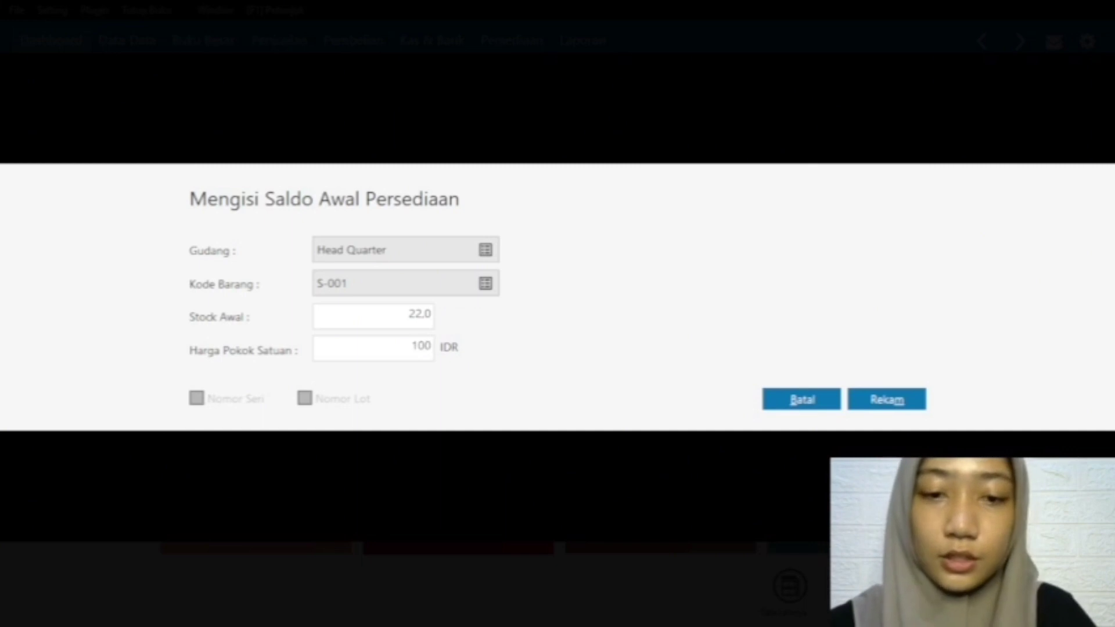
type("000")
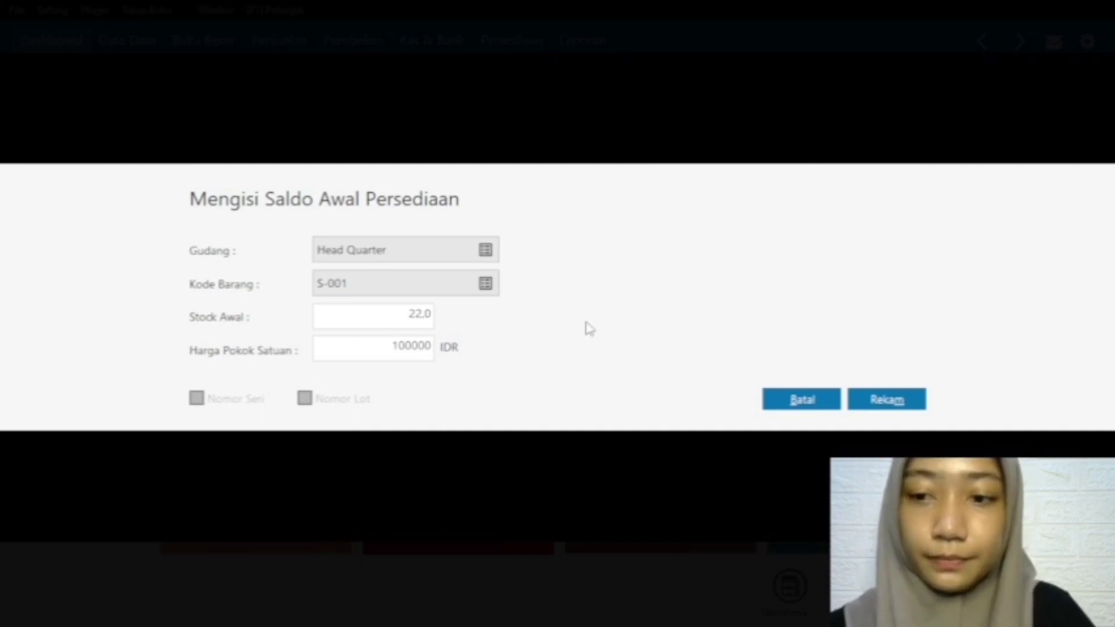
left_click(883, 397)
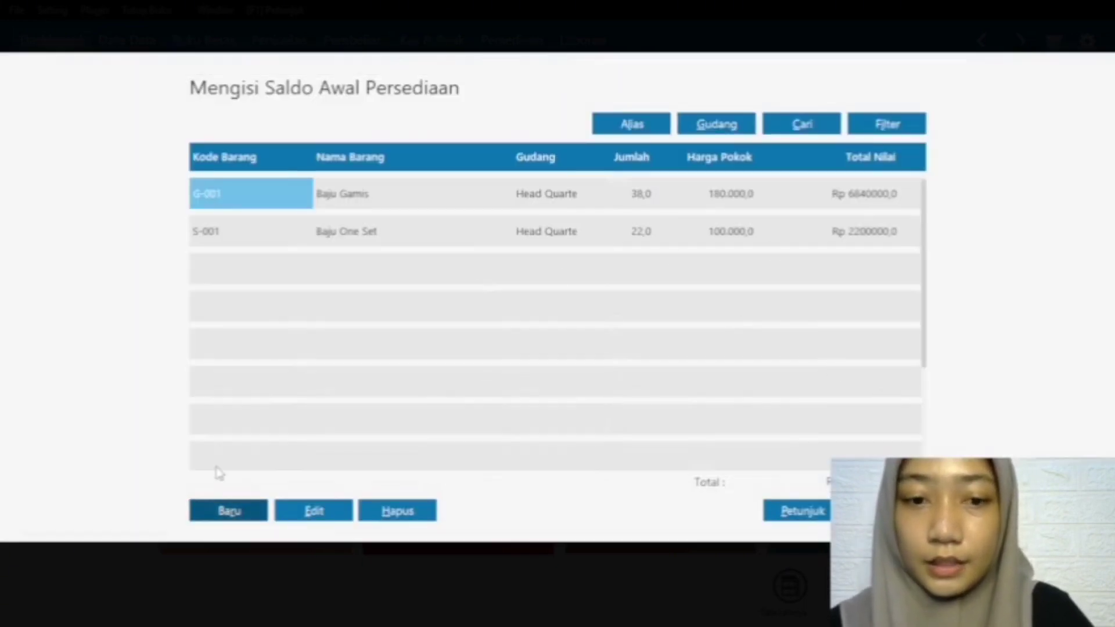
Step: Start a new opening inventory entry and choose item J-001 Jilbab
left_click(237, 514)
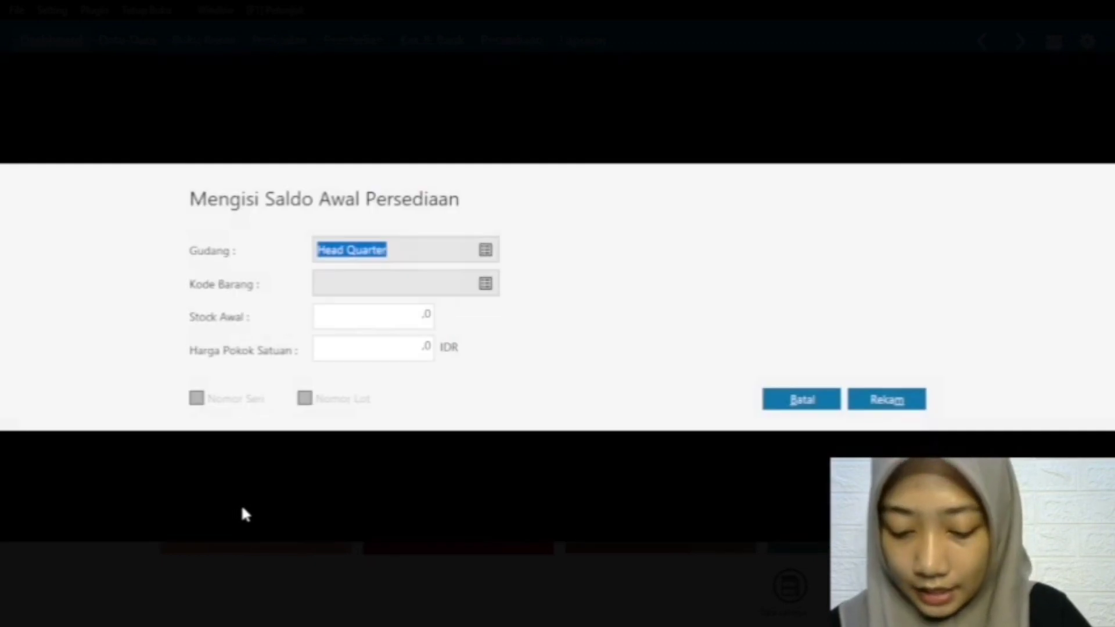
left_click(491, 283)
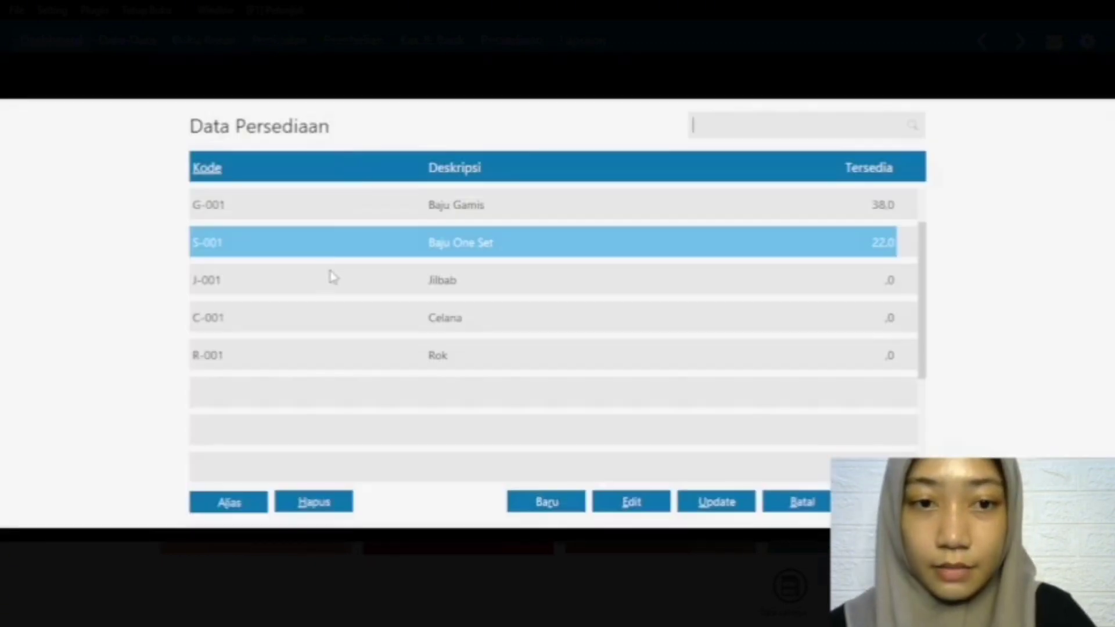
left_click(883, 280)
left_click(887, 502)
Step: Set the opening stock of Jilbab to 55 with a unit cost of 15000 IDR and record the entry
double_click(427, 311)
type("55")
double_click(427, 346)
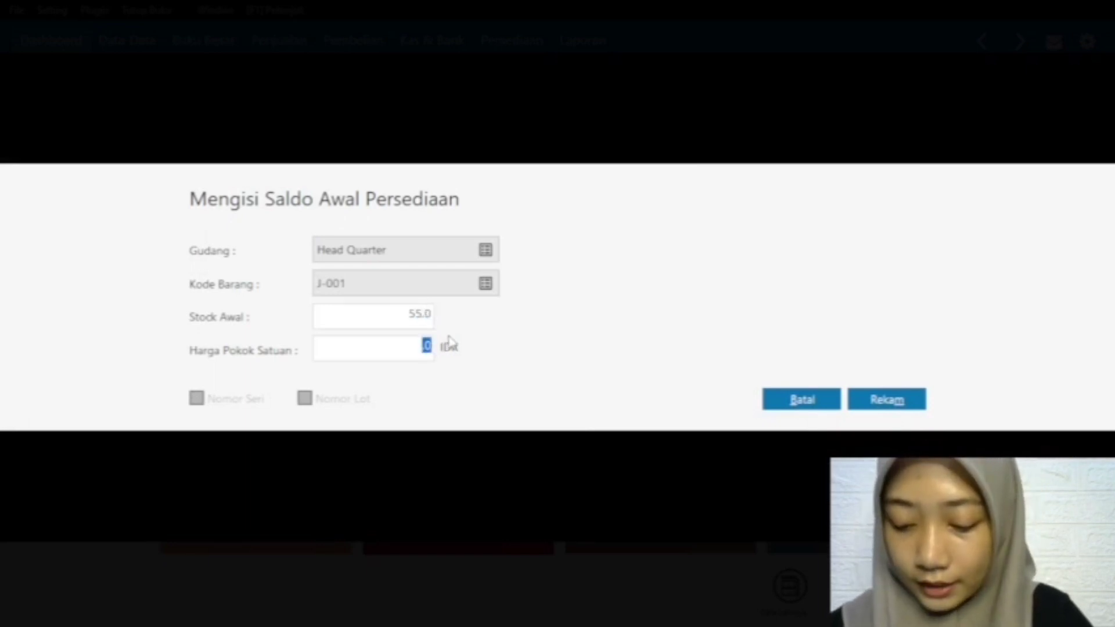
type("15.00")
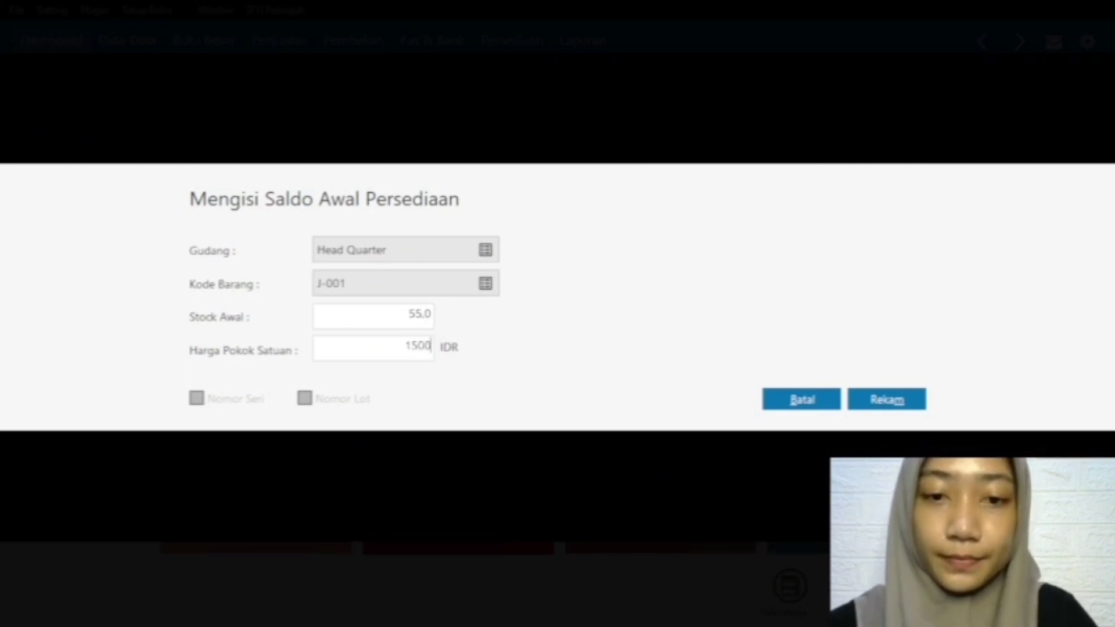
type("0")
left_click(886, 399)
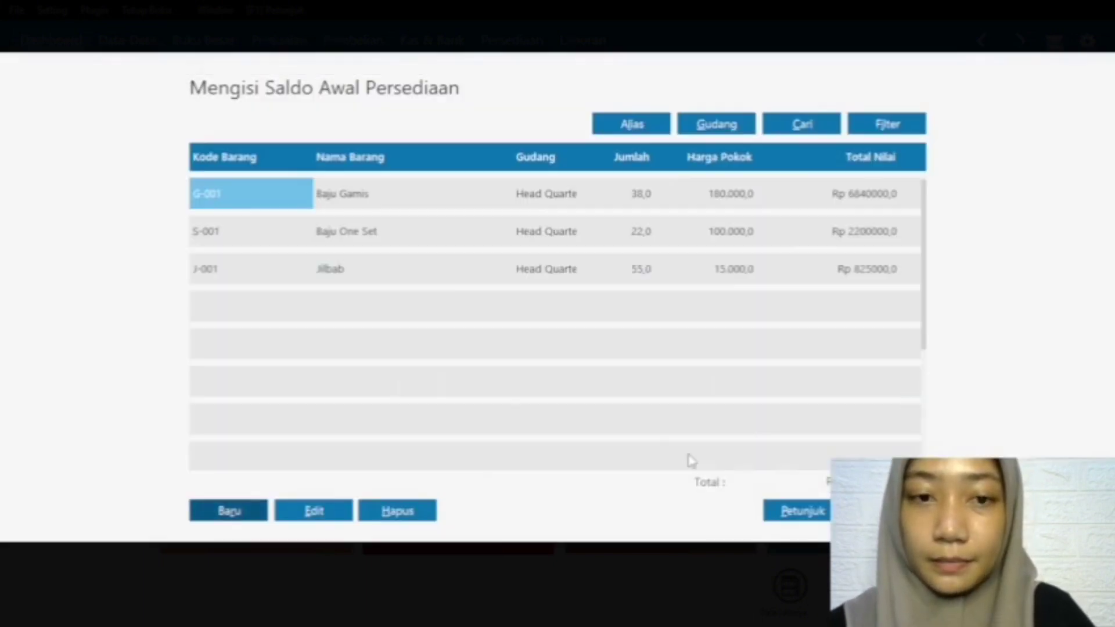
Step: Start a new opening inventory entry and choose item C-001 Celana
left_click(251, 510)
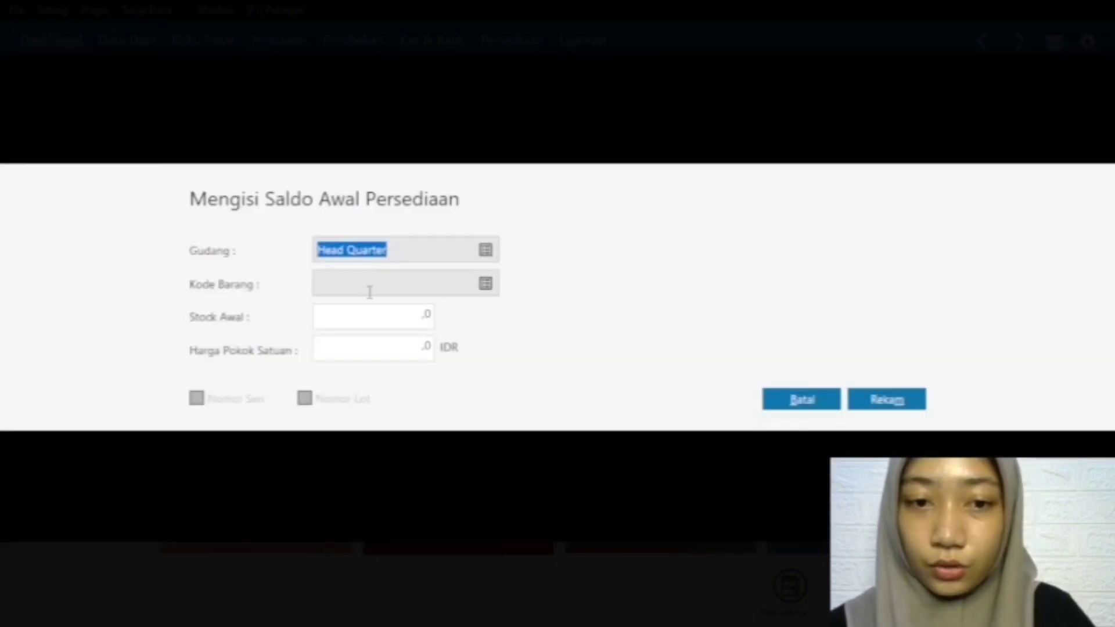
left_click(485, 284)
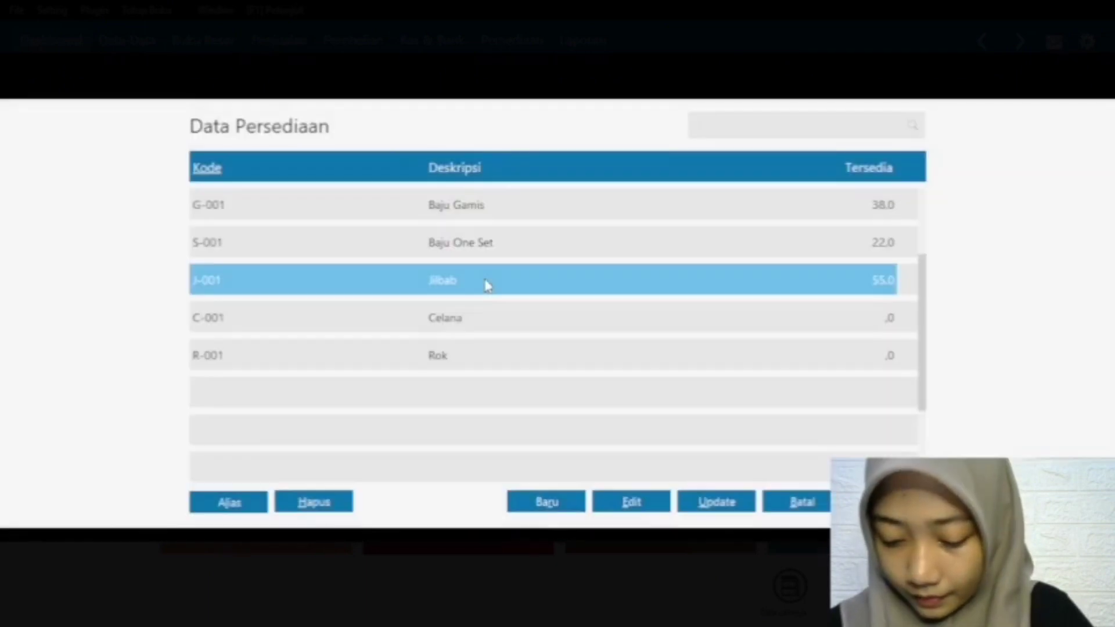
left_click(490, 324)
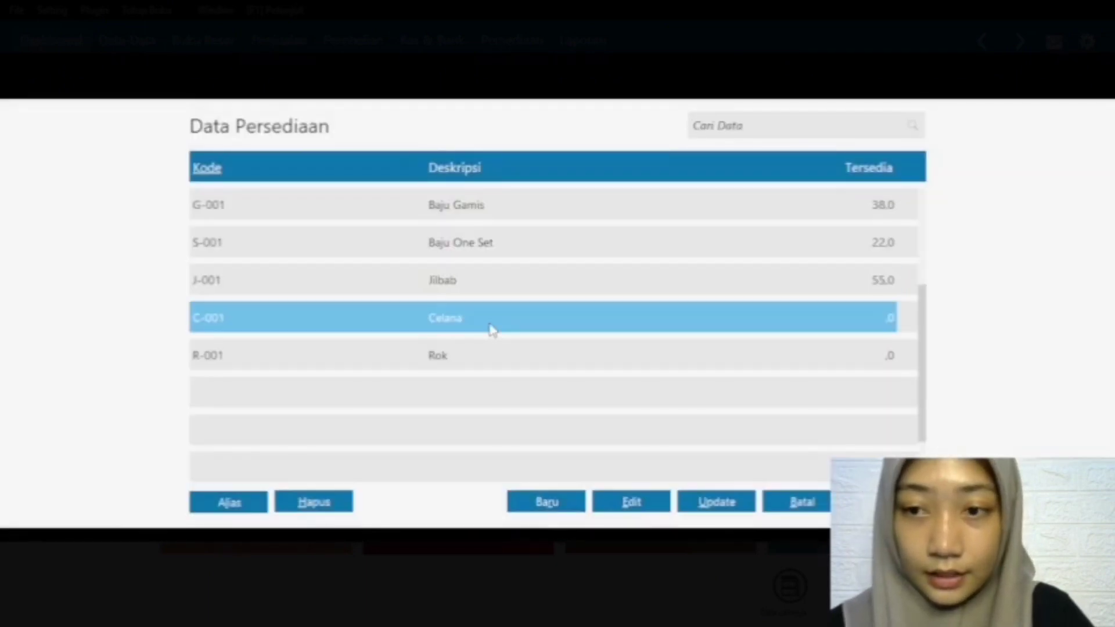
left_click(886, 501)
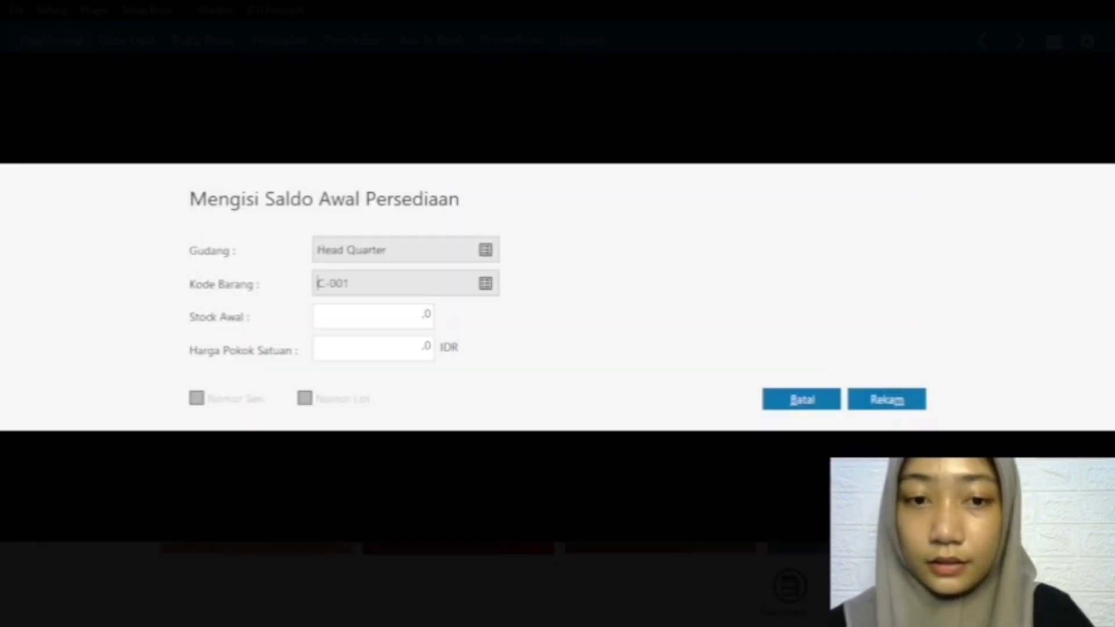
Step: Set the opening stock of Celana to 20 with a unit cost of 85000 IDR and record the entry
double_click(428, 313)
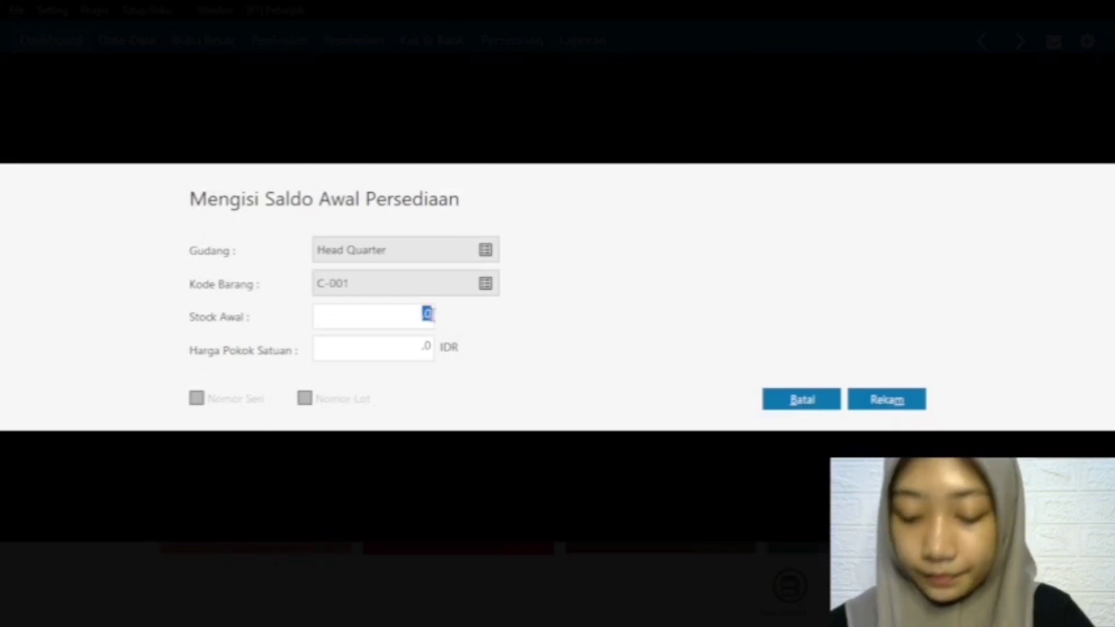
type("20")
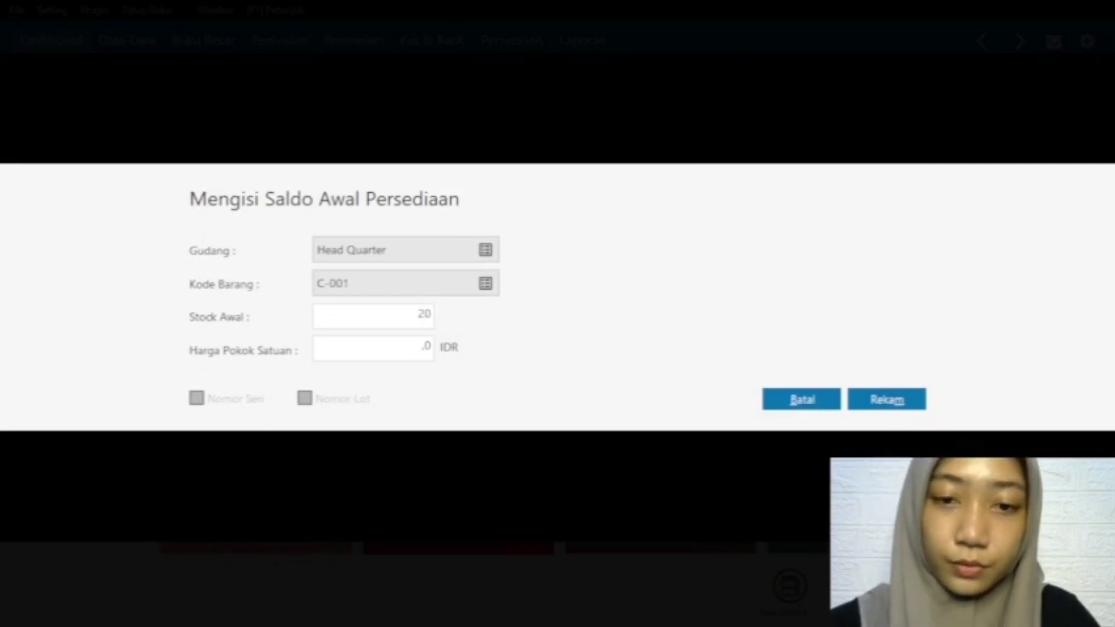
left_click(388, 349)
double_click(427, 346)
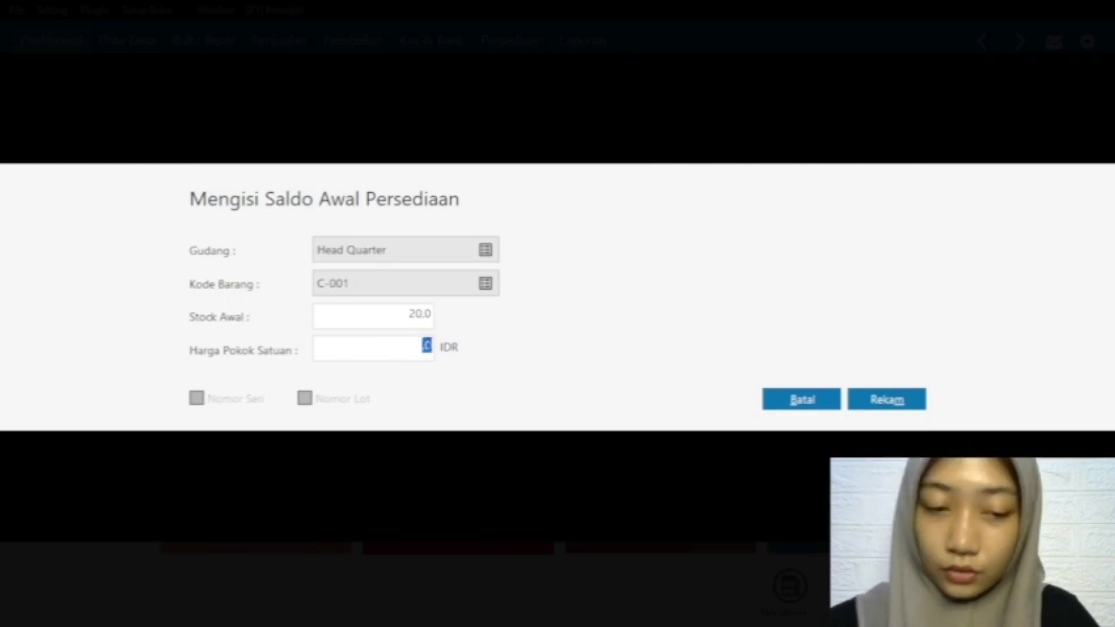
type("85000")
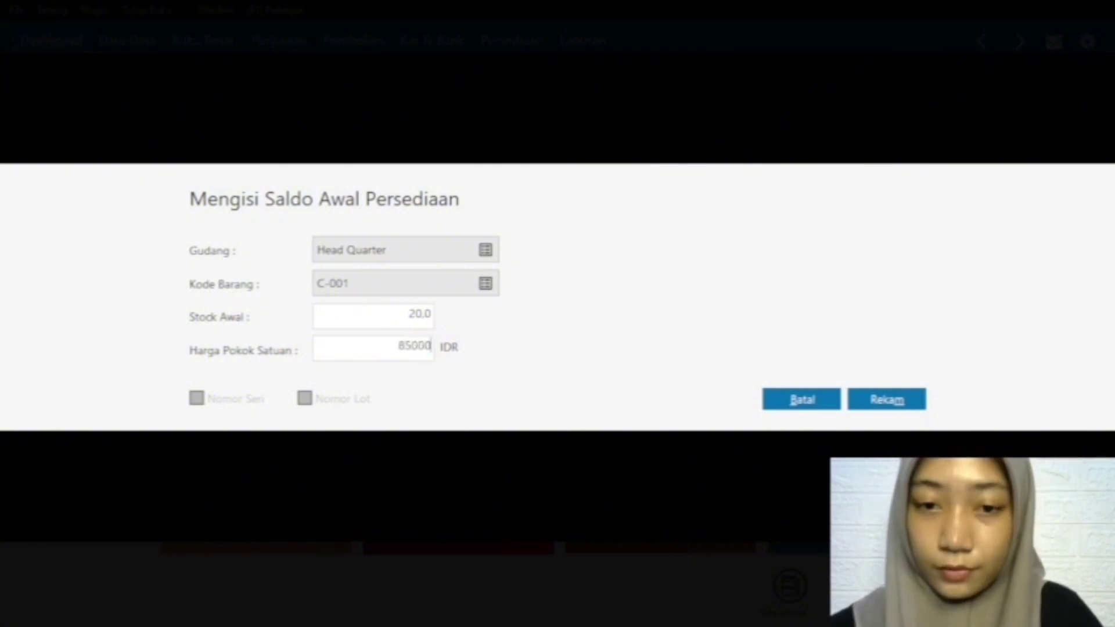
left_click(906, 401)
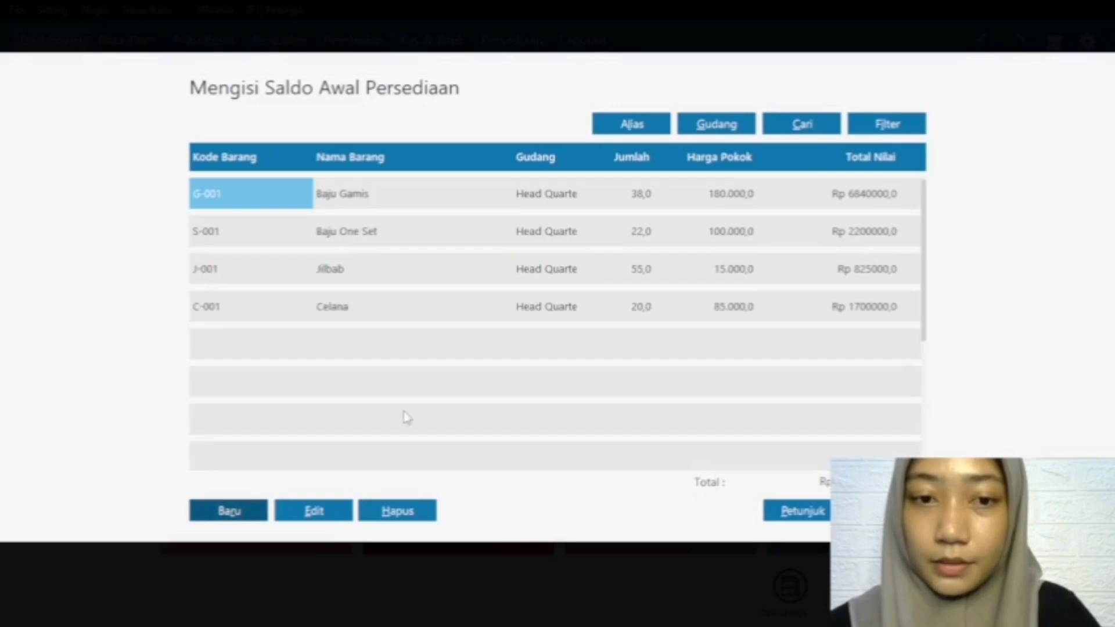
Step: Start a new opening inventory entry and choose item R-001 Rok
left_click(232, 511)
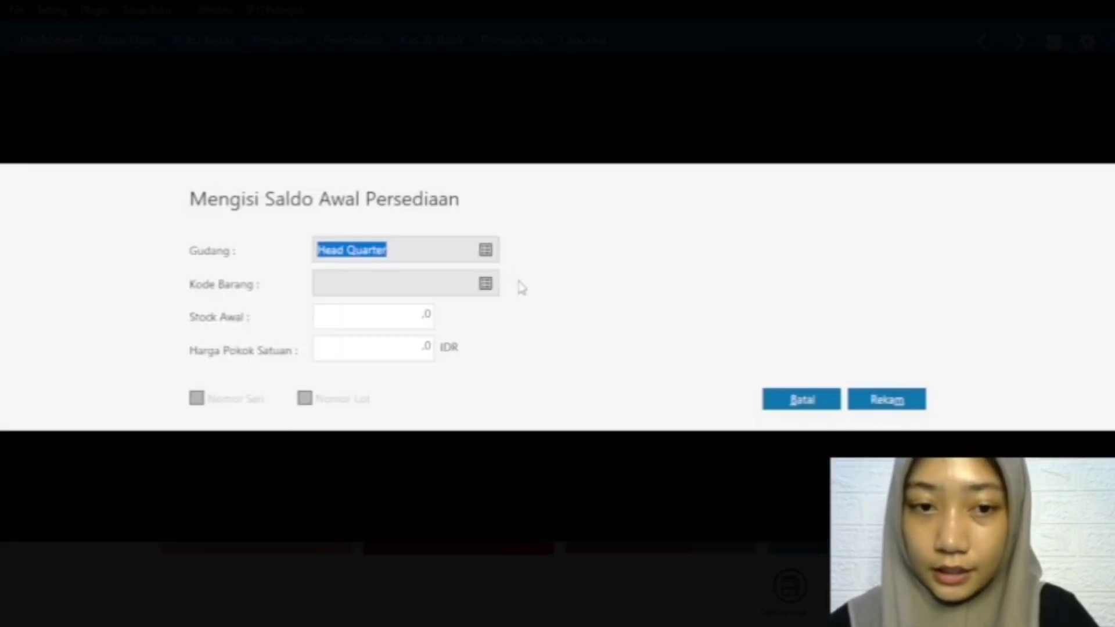
left_click(486, 284)
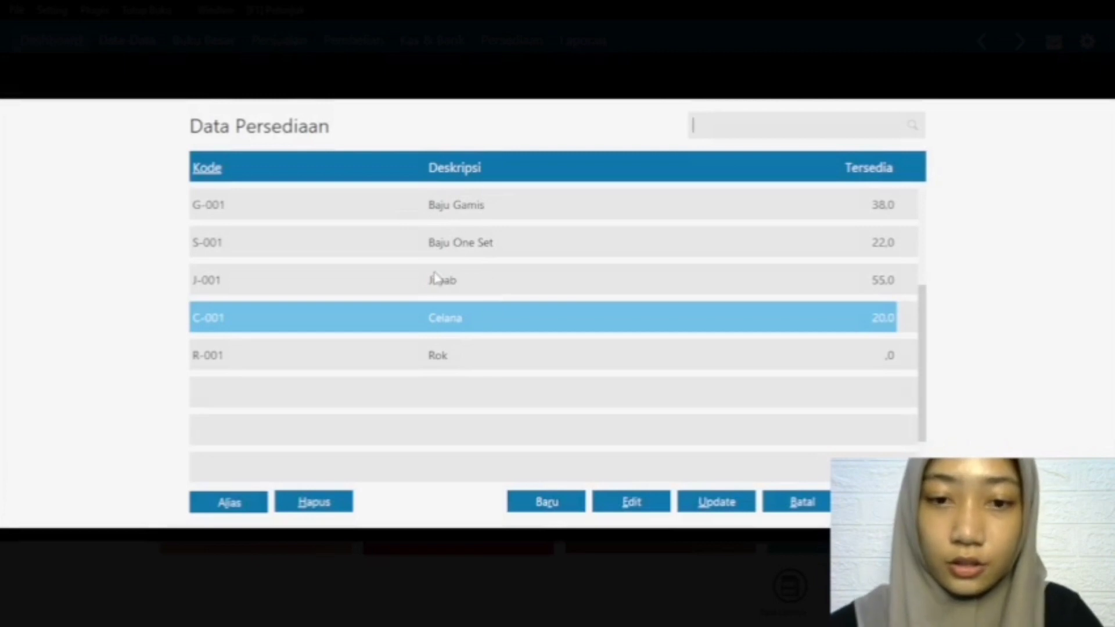
left_click(444, 355)
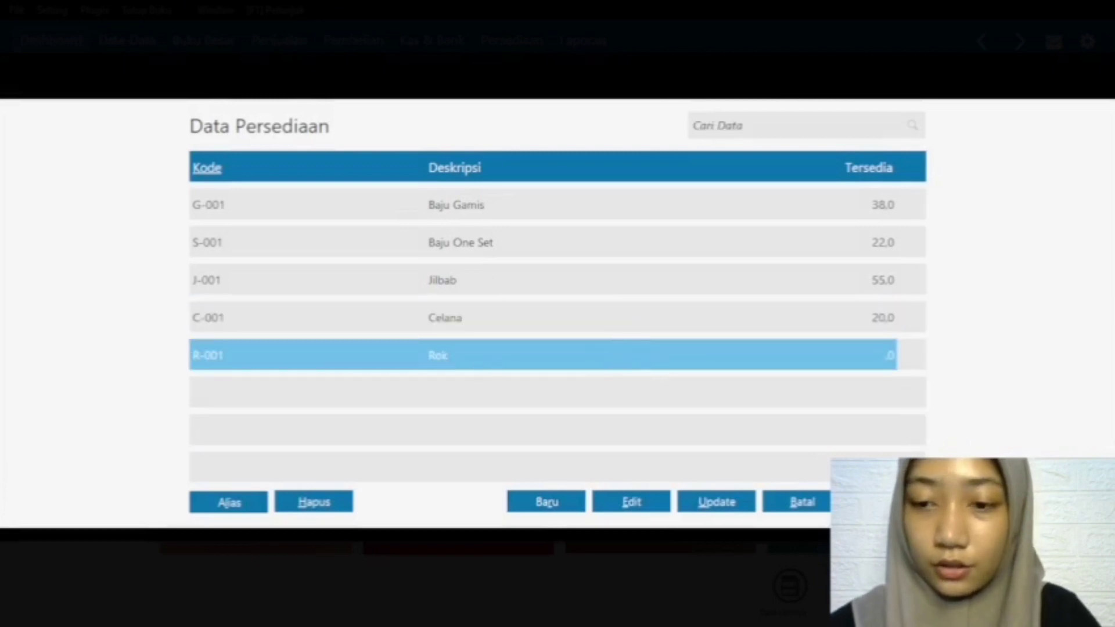
left_click(886, 502)
Step: Set the opening stock of Rok to 16 and its unit cost to 35000 IDR
double_click(426, 316)
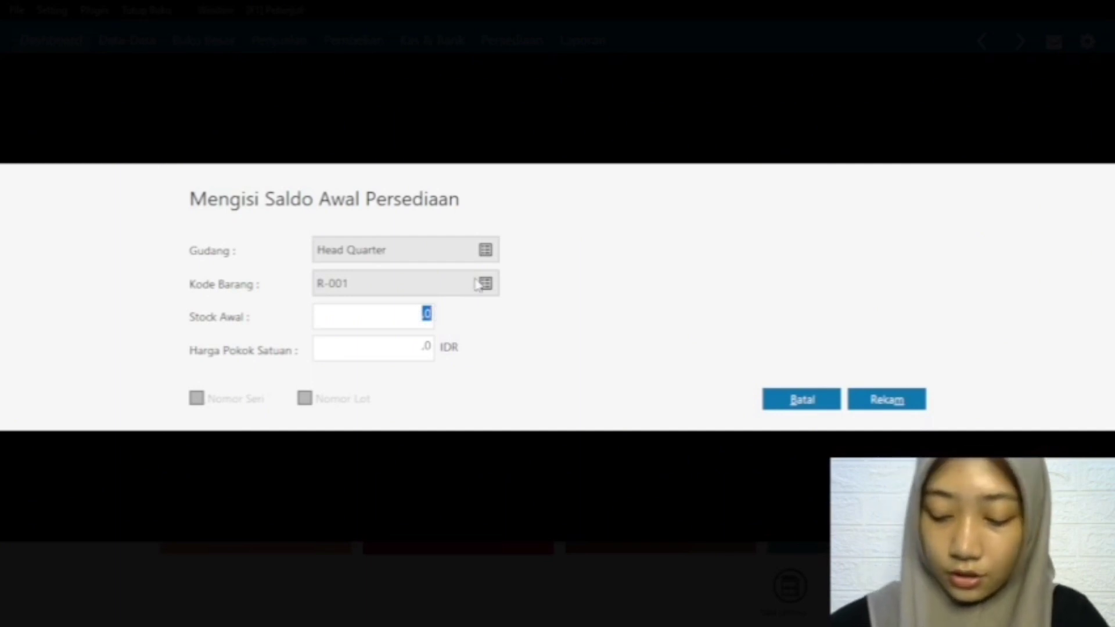
type("16")
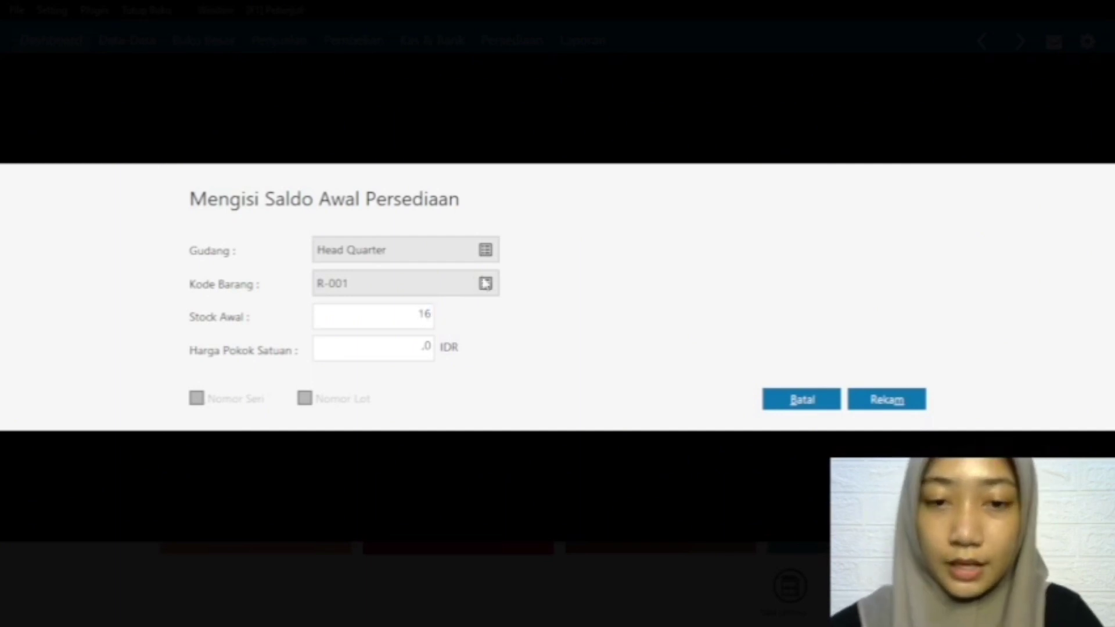
left_click(426, 346)
double_click(428, 346)
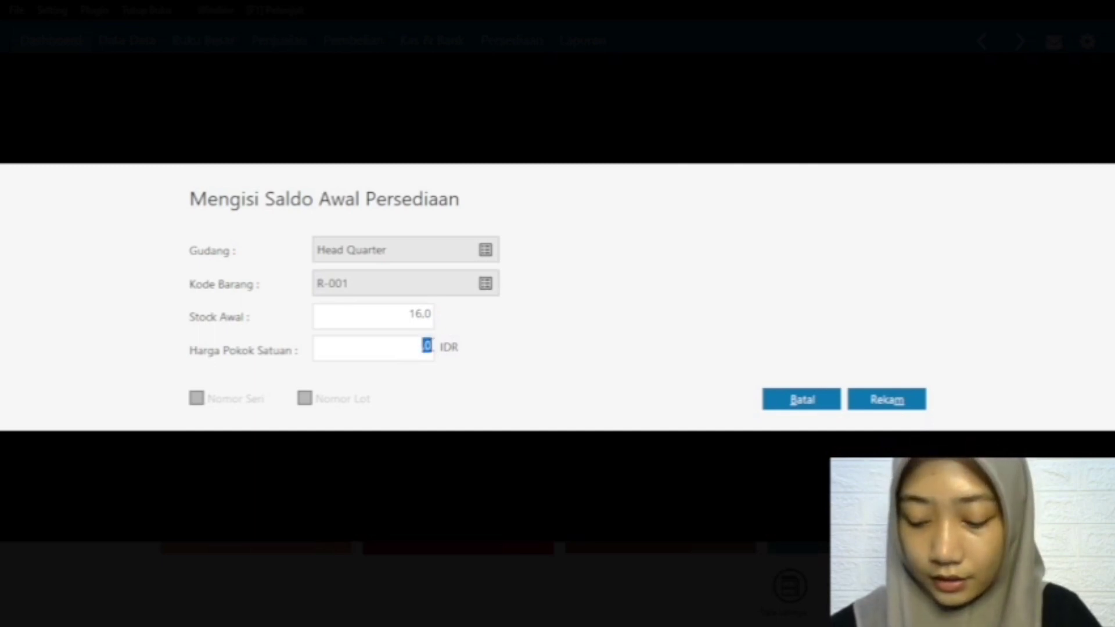
type("35000")
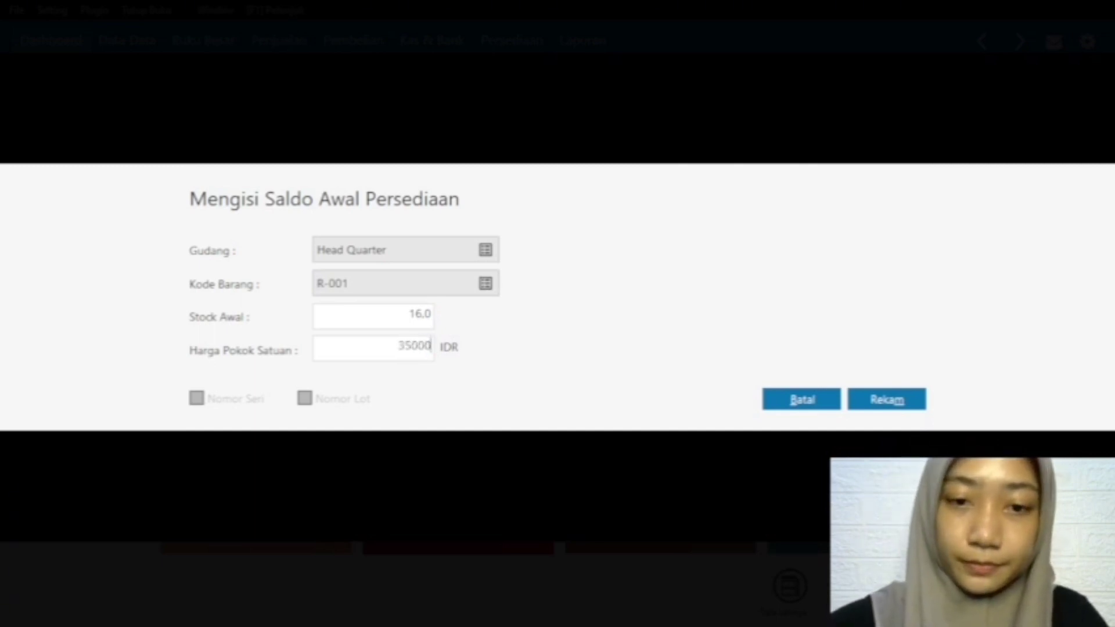
Step: Record the opening stock entry for Rok and approve recalculating the ending balances of the inventory items
left_click(876, 405)
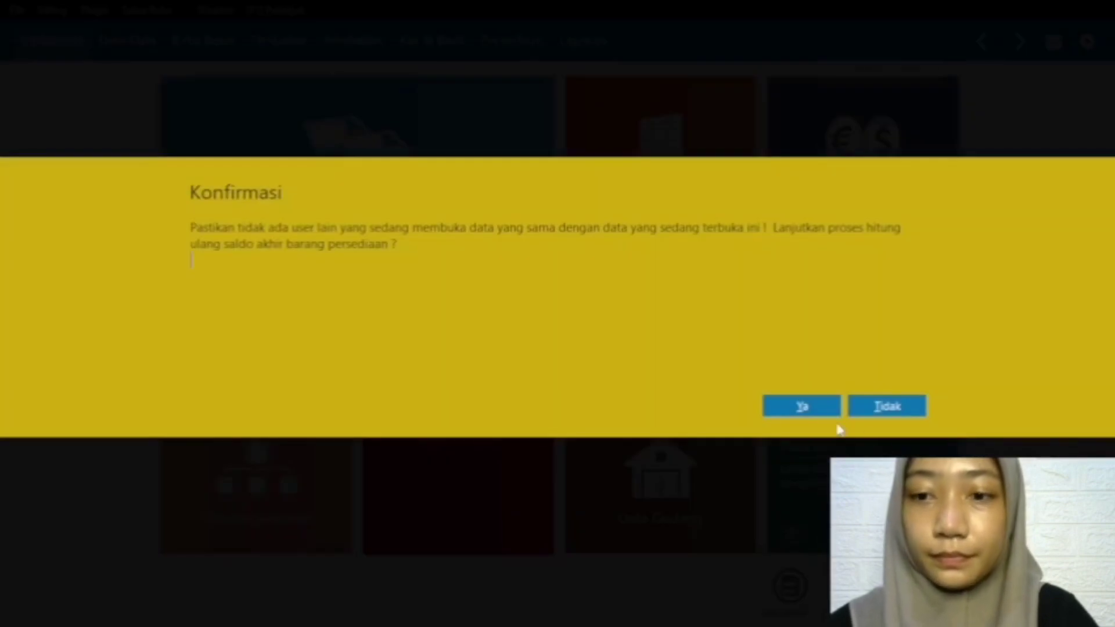
left_click(823, 410)
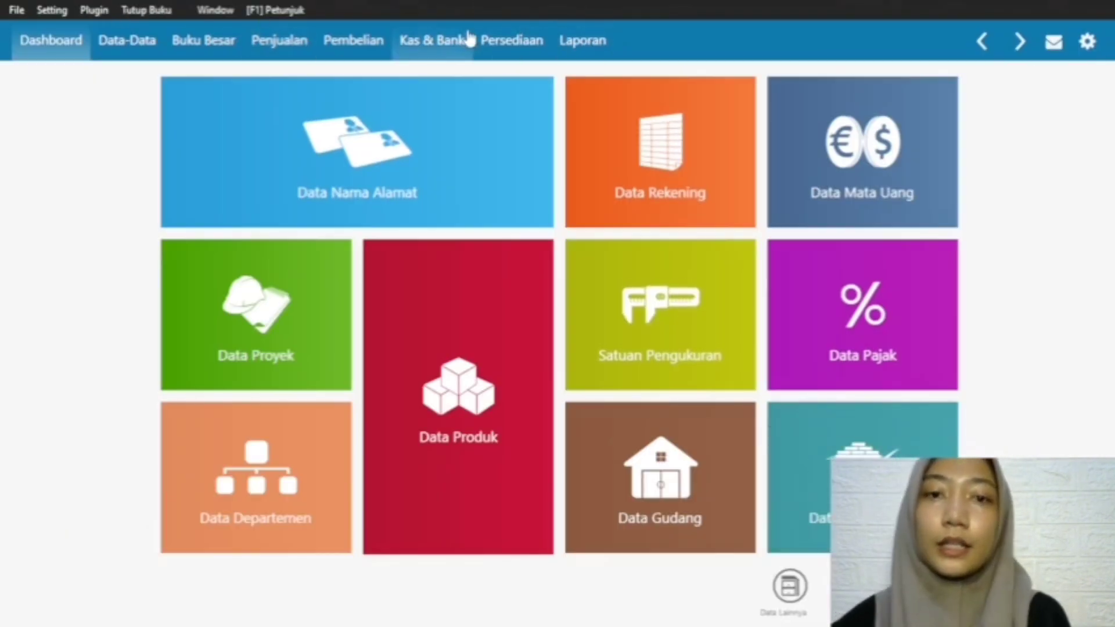
Step: View the standard balance sheet (Neraca Standar) for February 2024 and close it after checking the opening balances
left_click(595, 45)
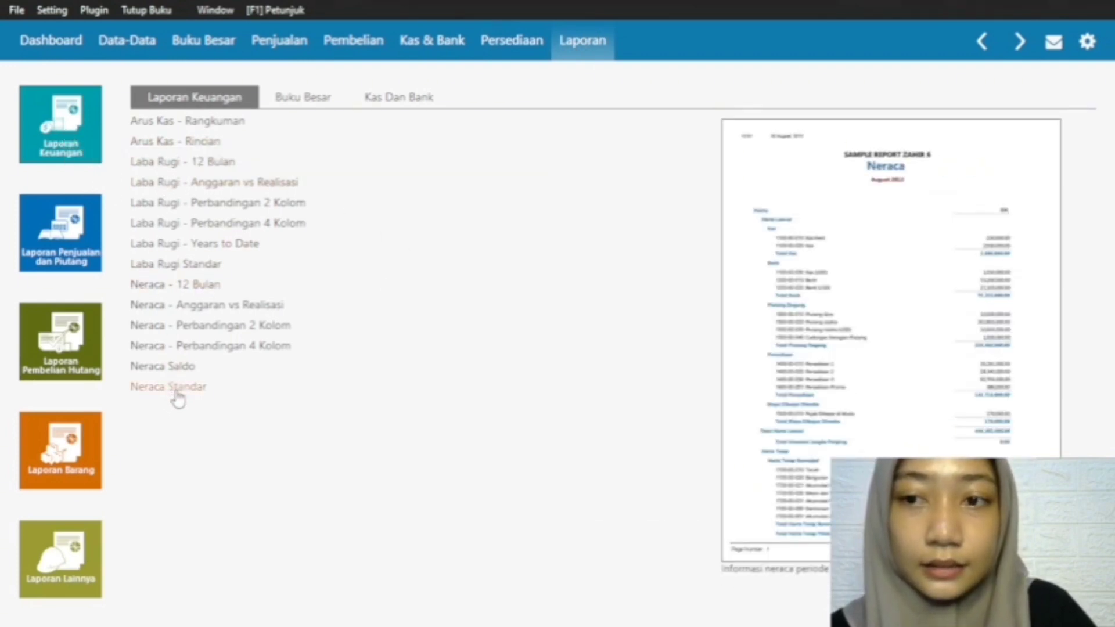
left_click(176, 392)
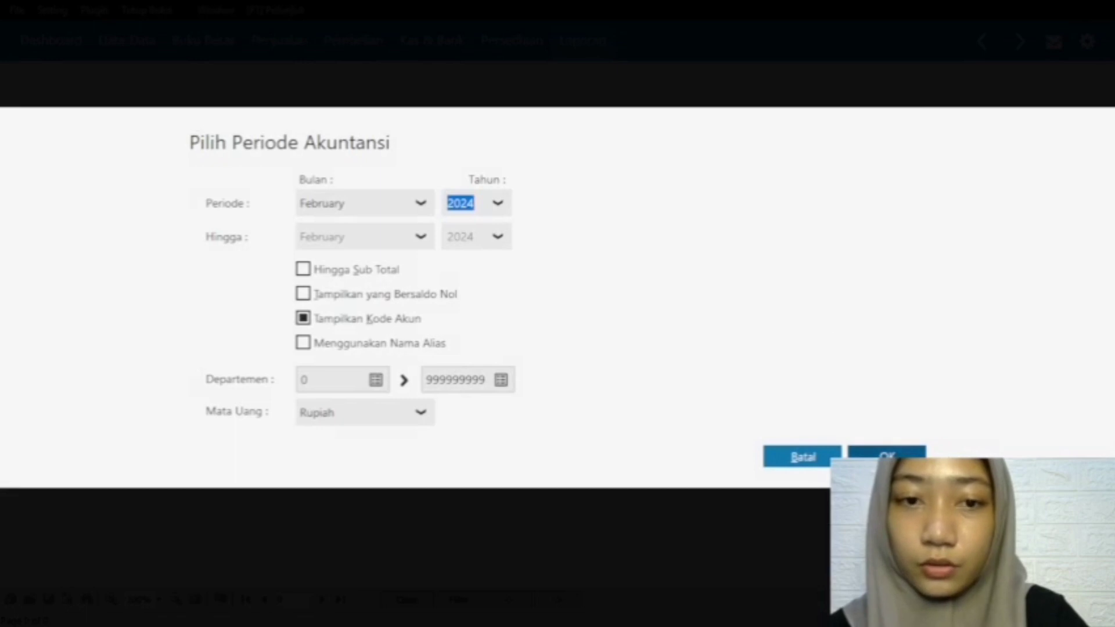
left_click(909, 451)
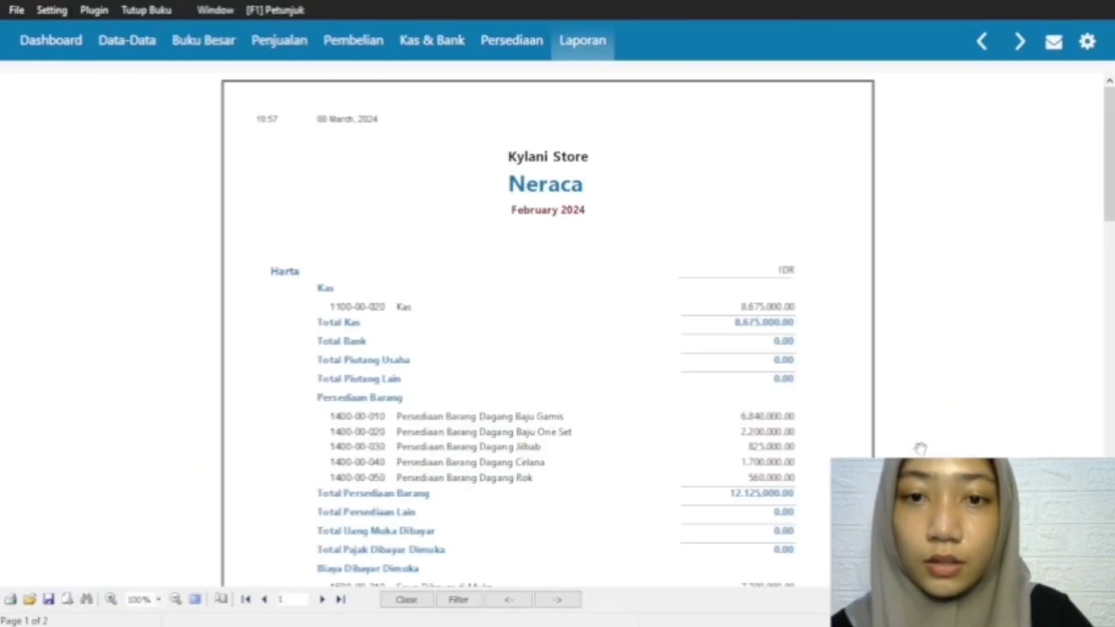
left_click_drag(1109, 192, 1110, 301)
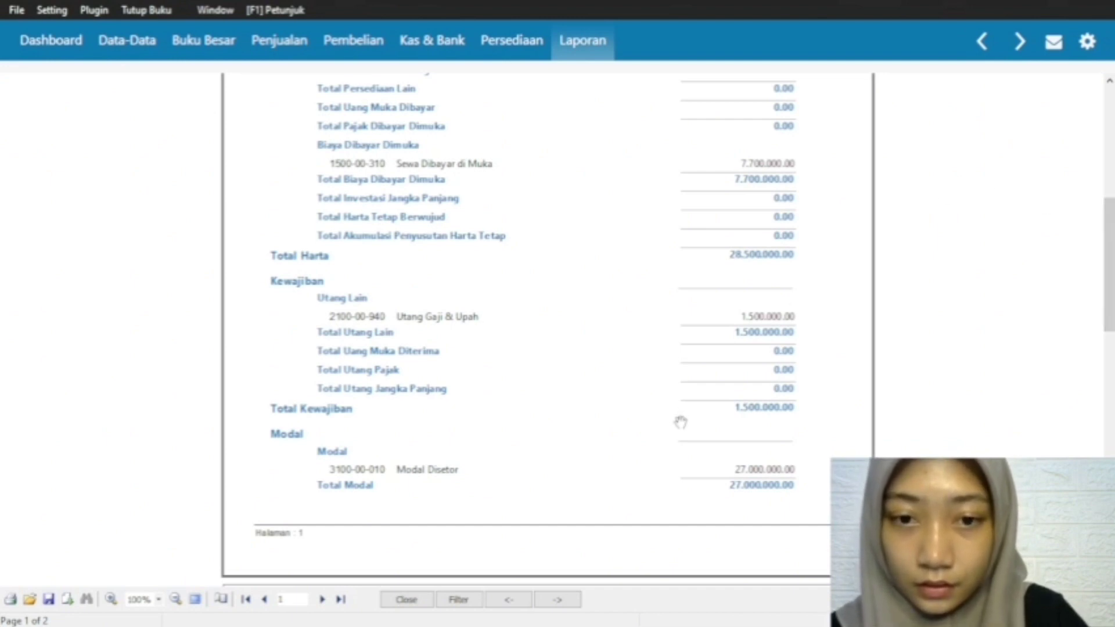
key("Escape")
left_click(116, 41)
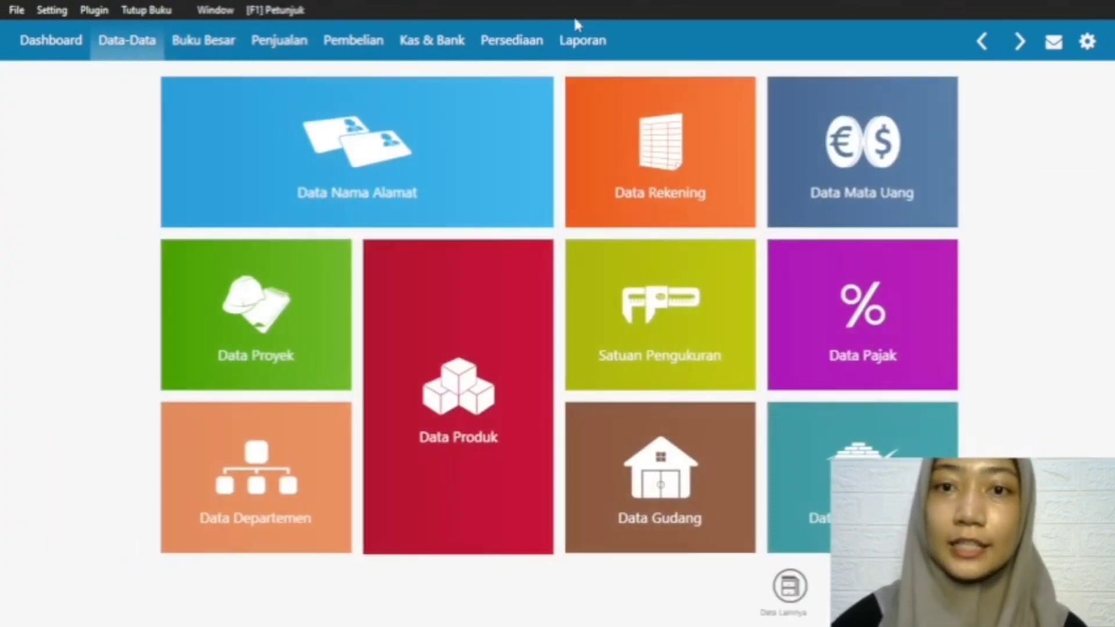
Step: Display the February 2024 Neraca Standar again and compare total assets with total liabilities and equity across both pages
left_click(587, 51)
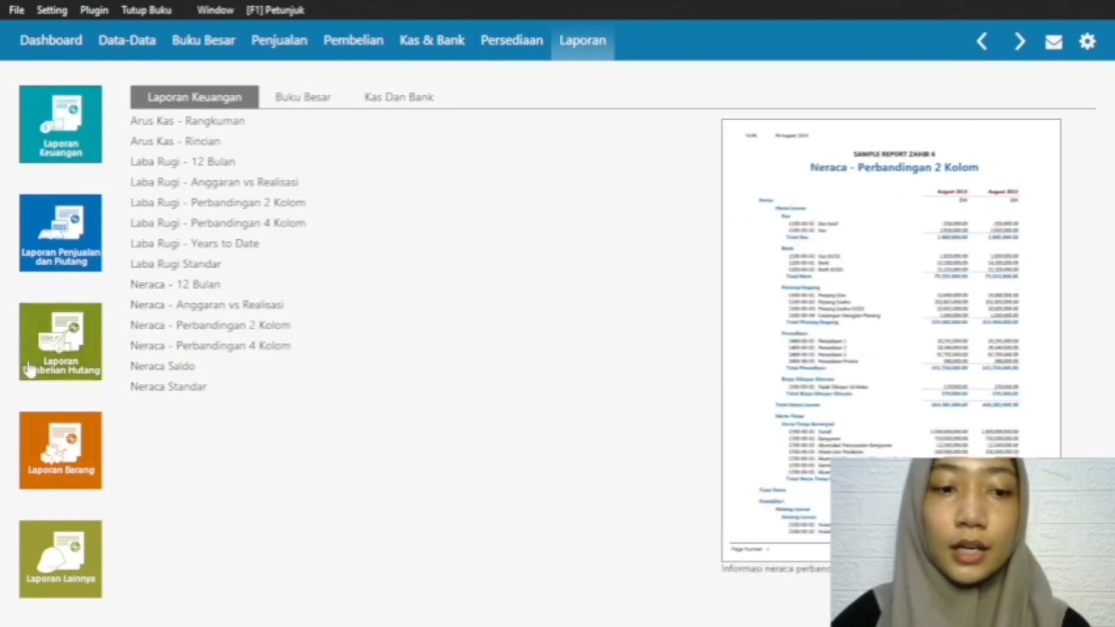
left_click(84, 141)
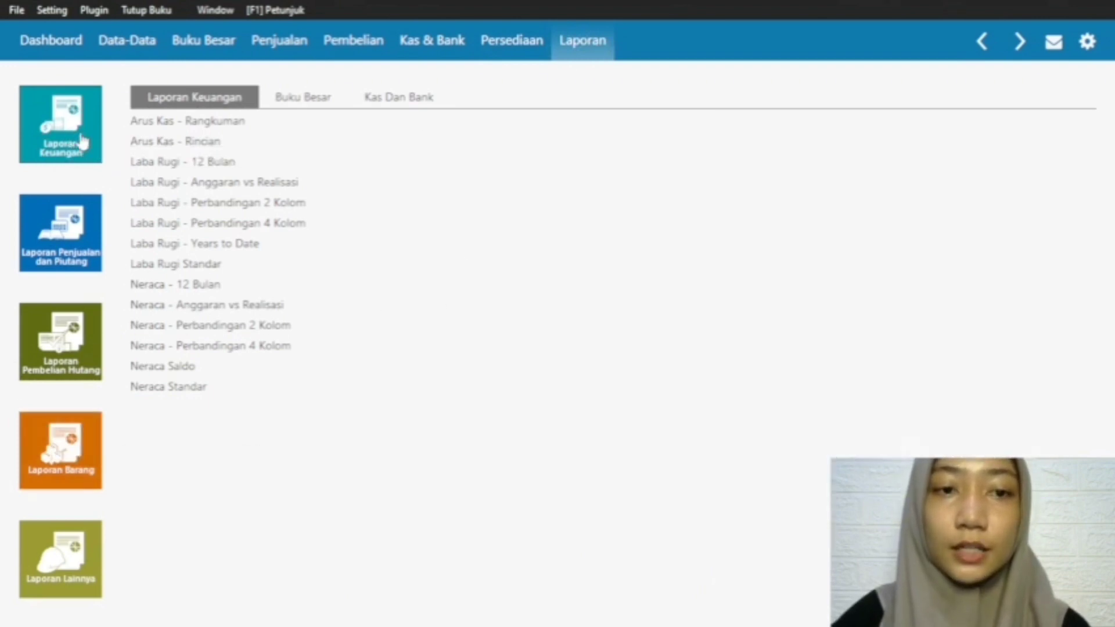
left_click(190, 395)
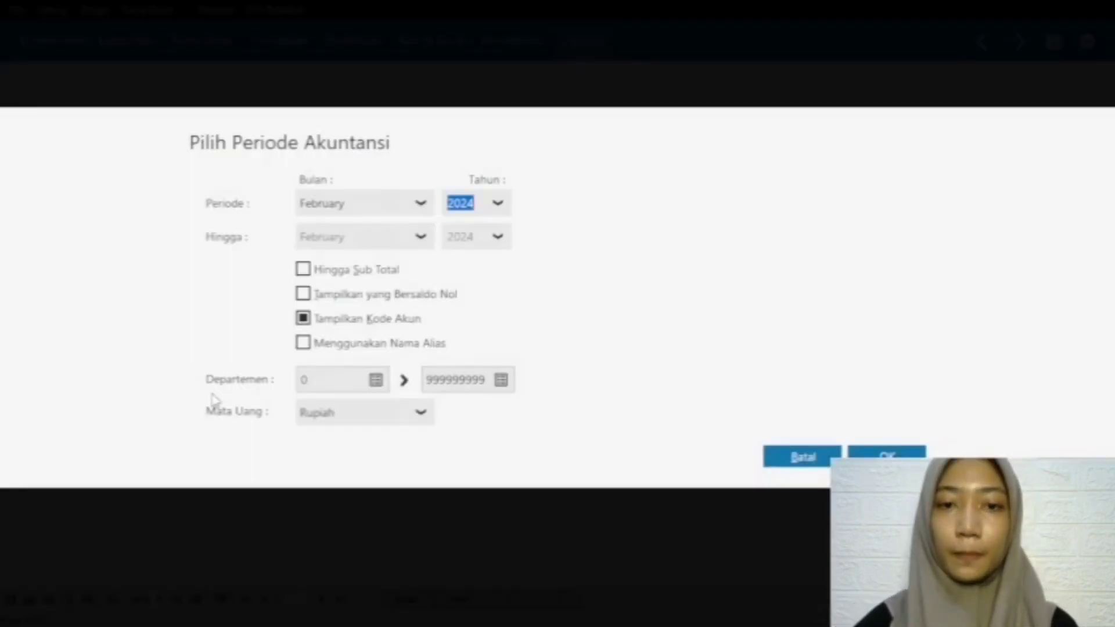
key("Return")
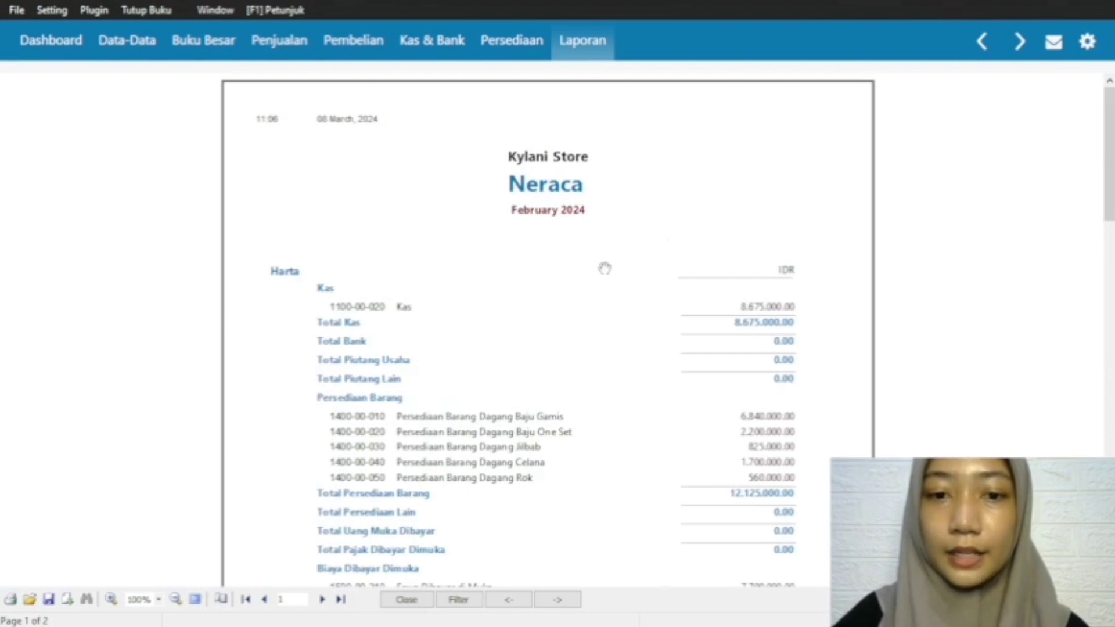
scroll(812, 300, "down", 10)
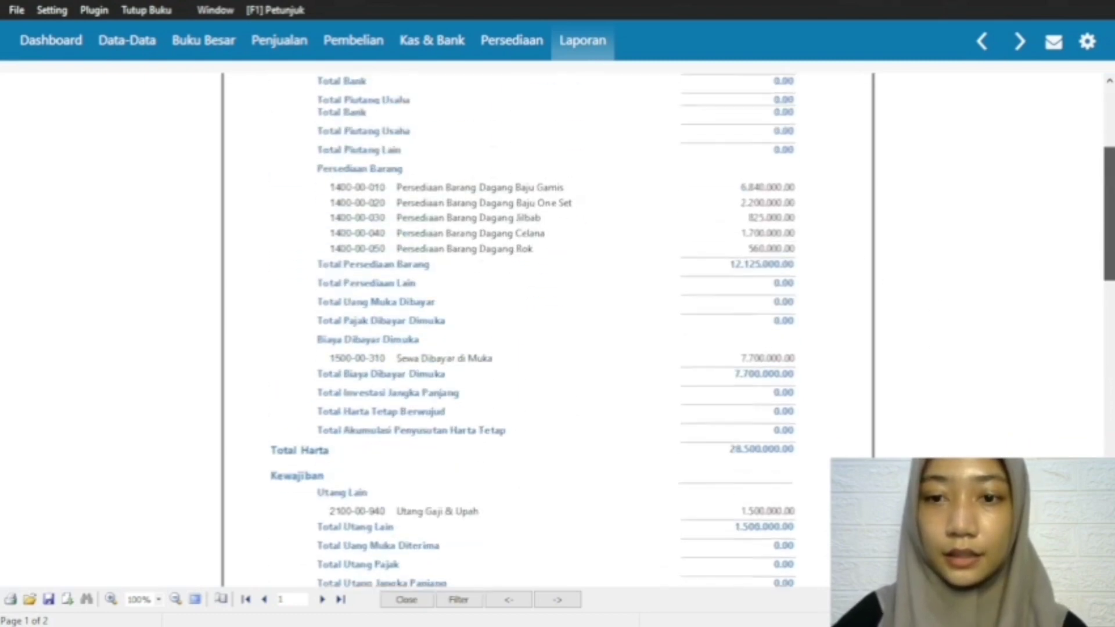
scroll(545, 325, "down", 6)
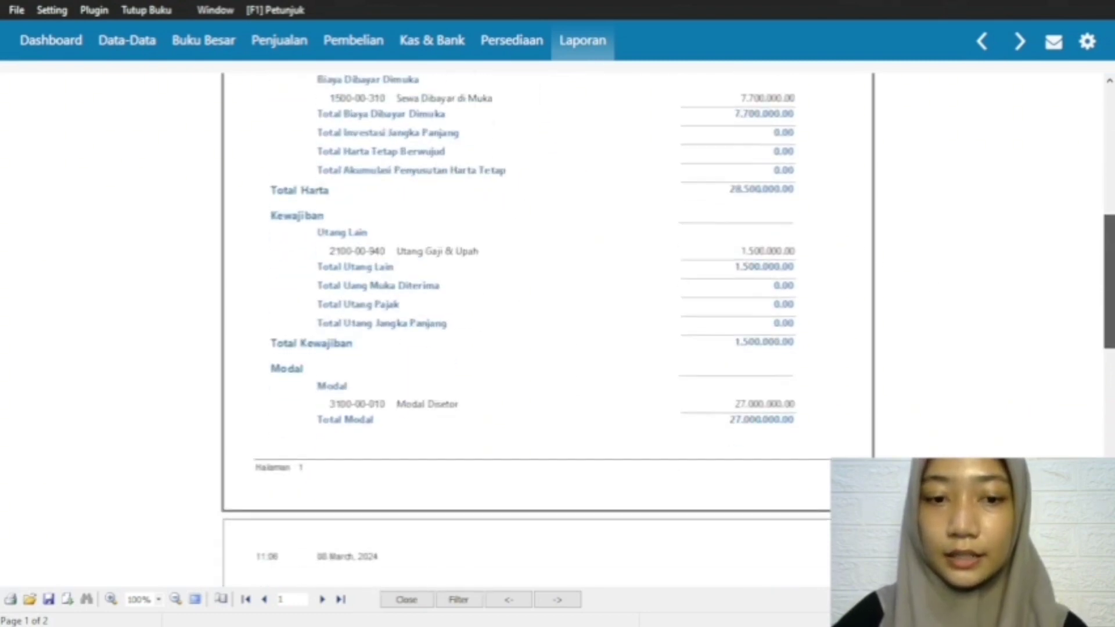
scroll(545, 326, "down", 4)
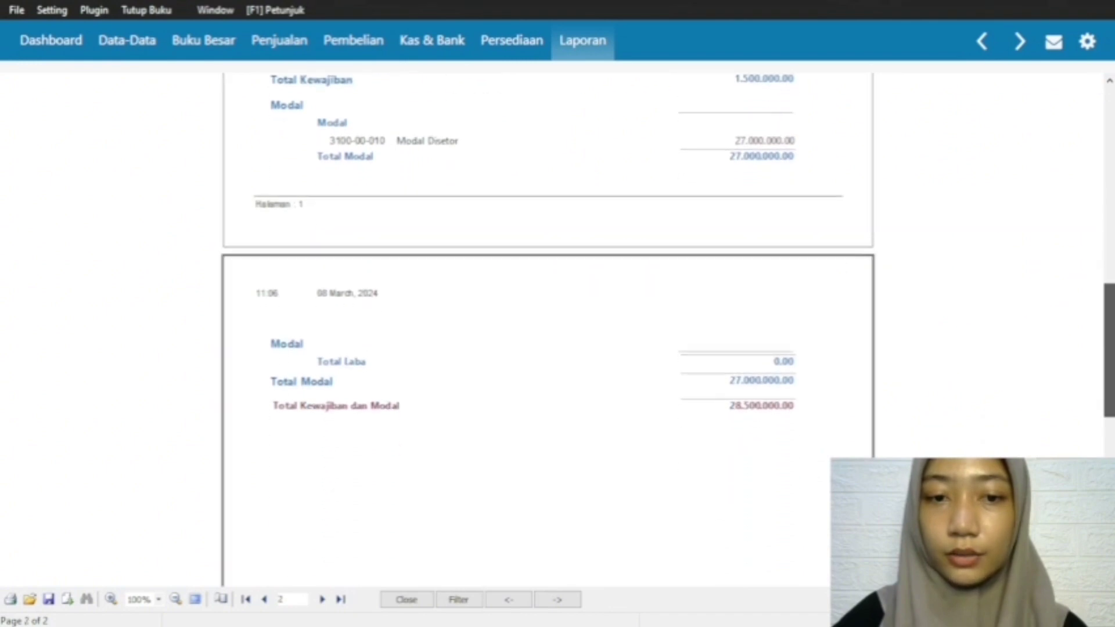
scroll(546, 325, "up", 11)
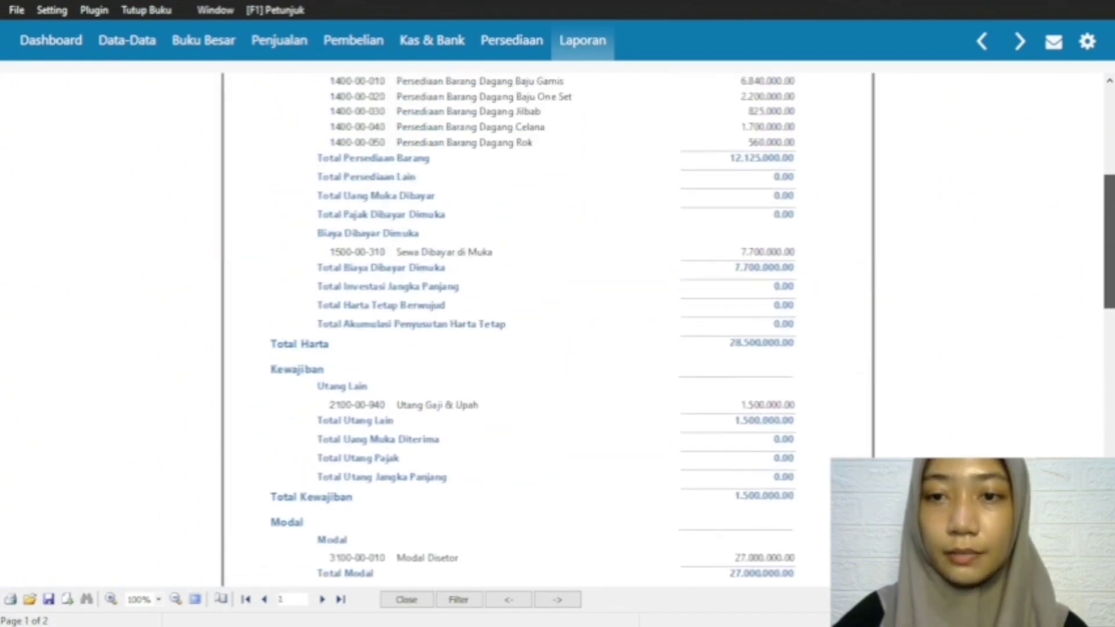
scroll(545, 325, "down", 10)
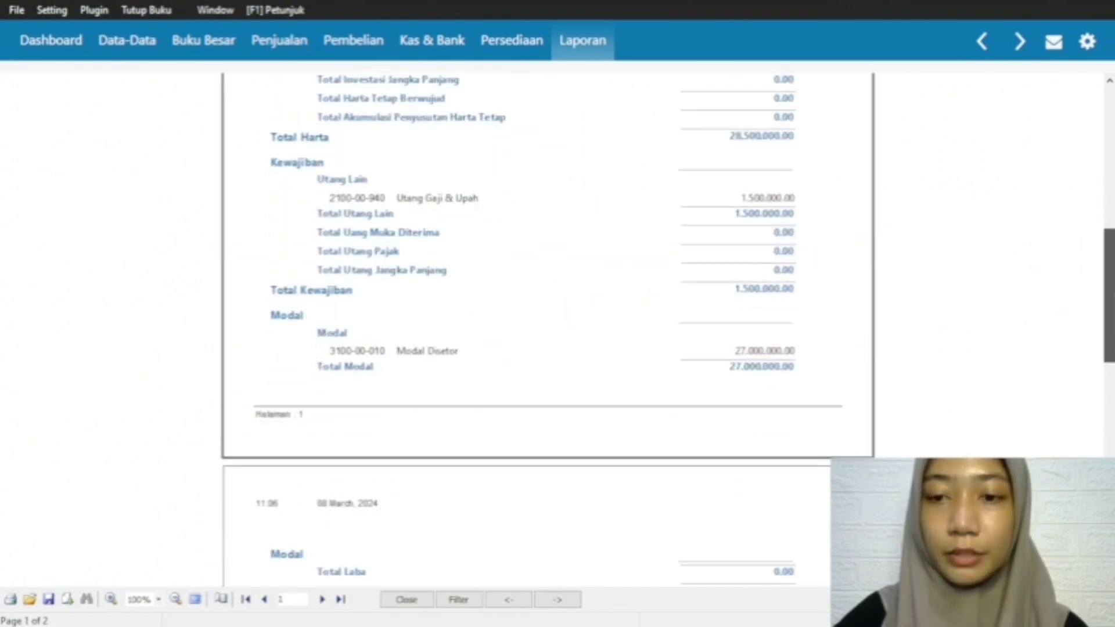
Step: Display the Daftar Barang - Umum inventory report and check each item's quantity, unit price and total value
left_click(576, 42)
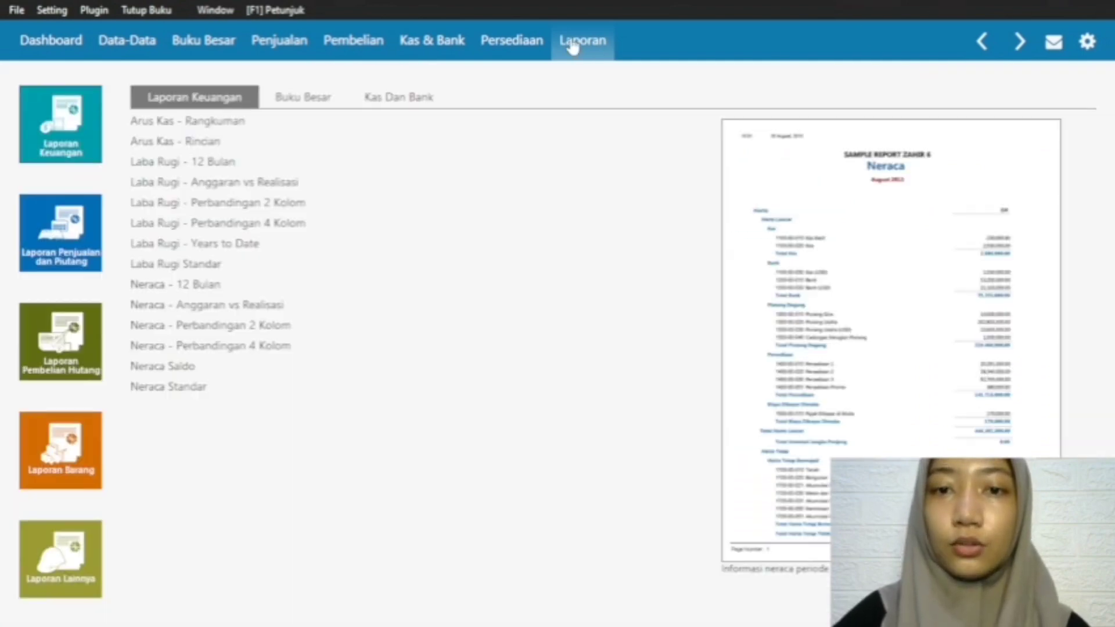
left_click(83, 464)
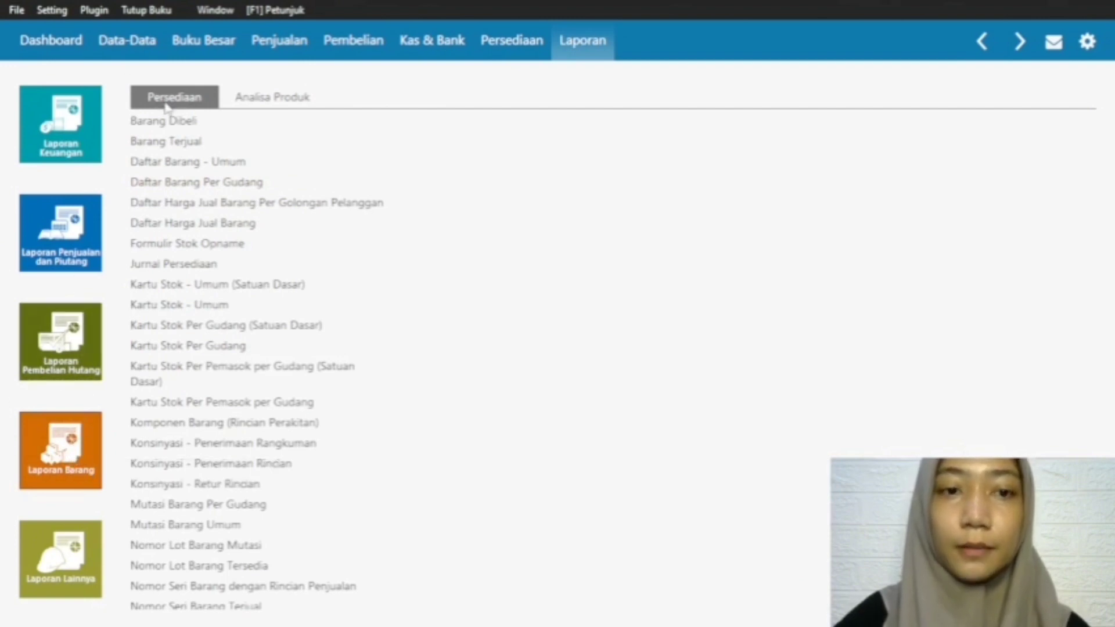
mouse_move(208, 171)
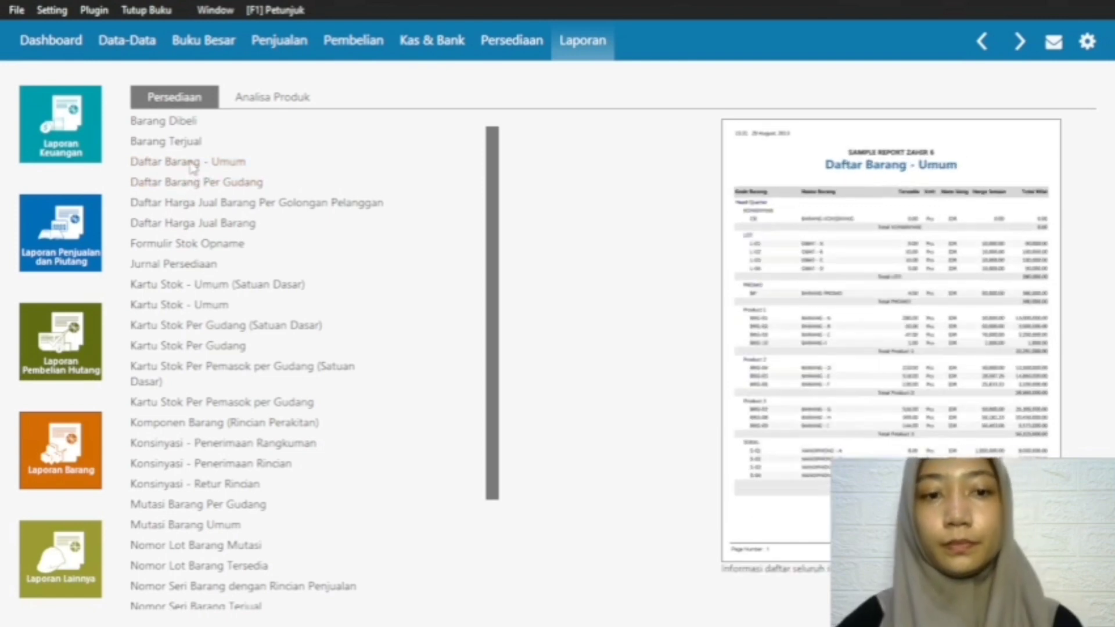
left_click(204, 170)
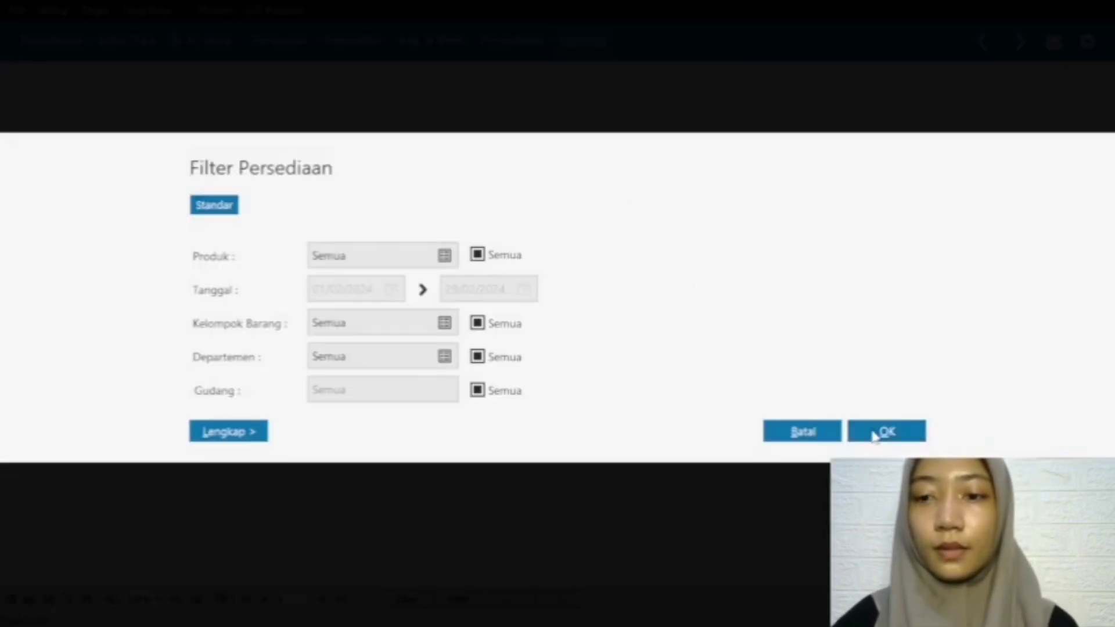
left_click(875, 431)
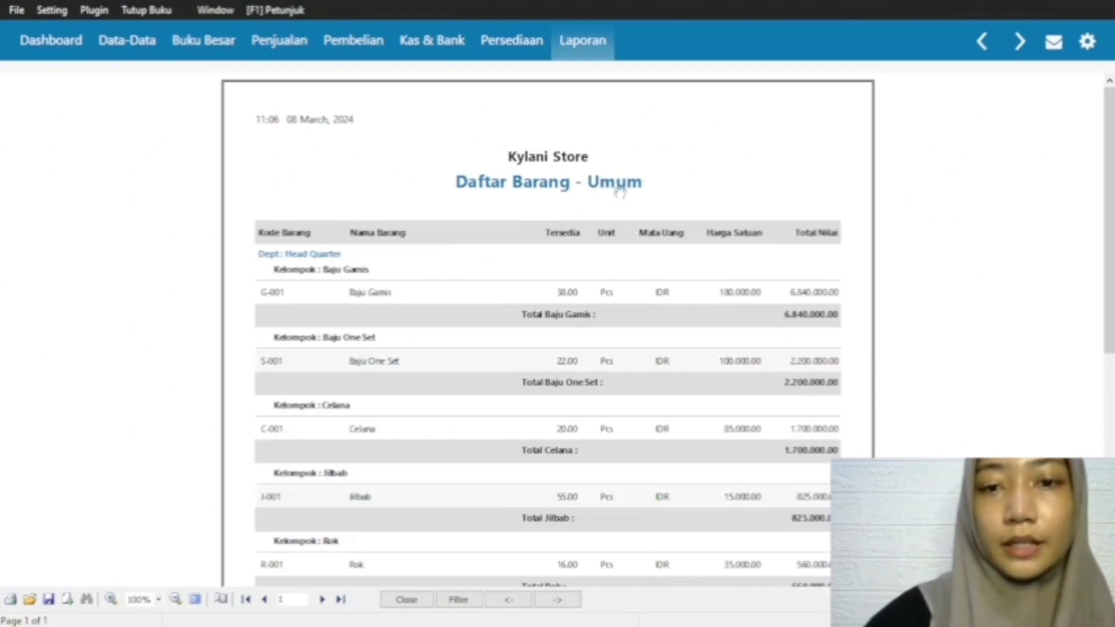
scroll(1111, 233, "down", 3)
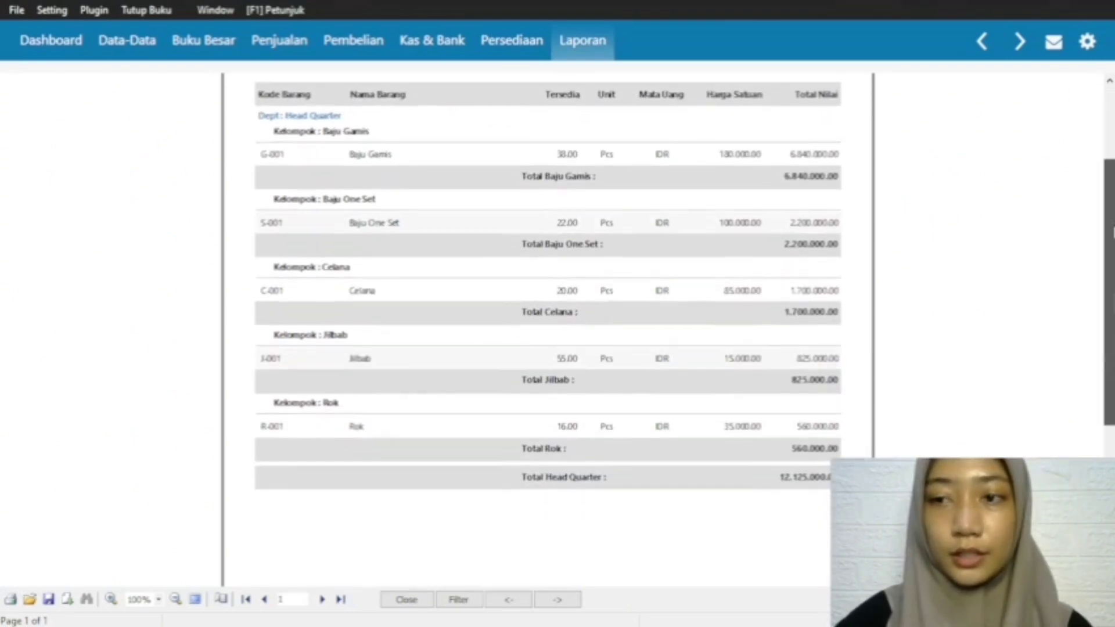
scroll(752, 521, "down", 3)
scroll(753, 521, "up", 4)
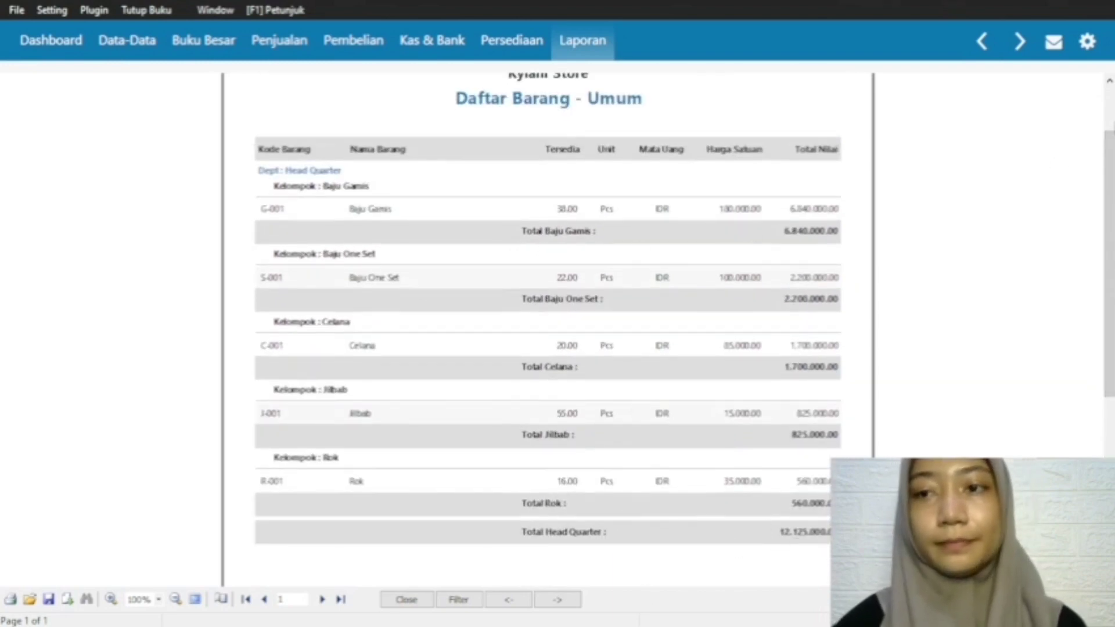
scroll(1093, 144, "up", 2)
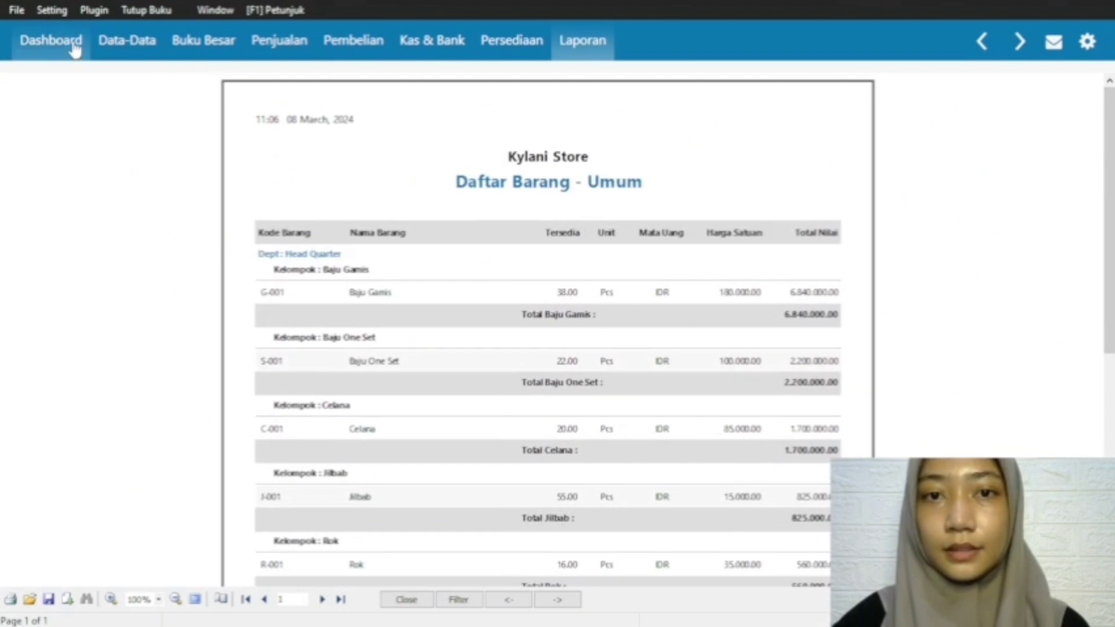
left_click(1086, 51)
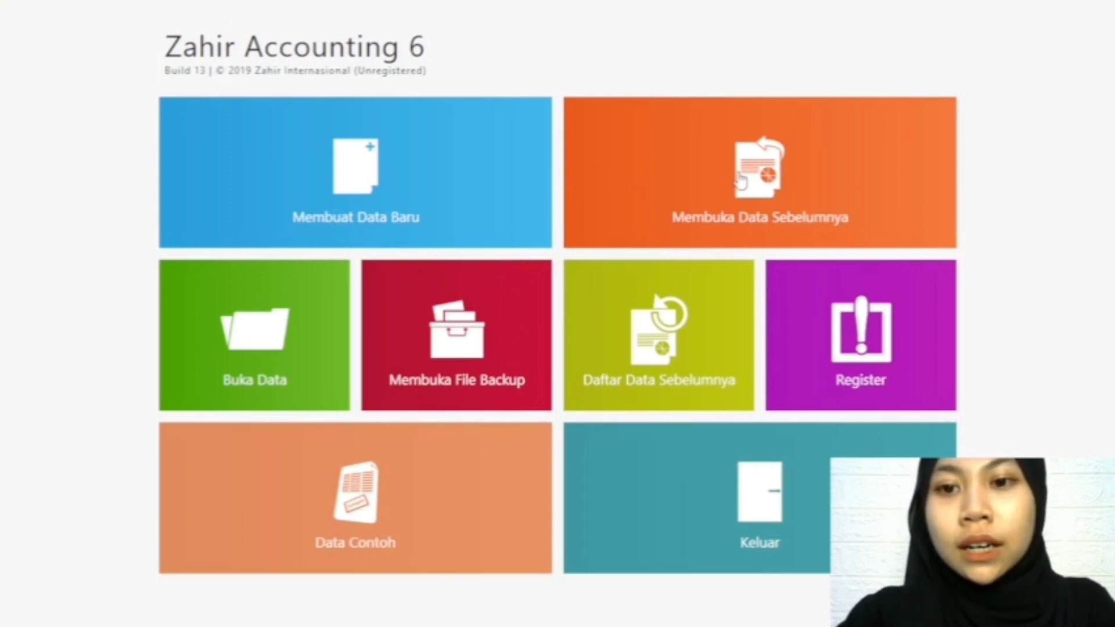
Step: Reopen the previously used data file and dismiss the password facility notice
left_click(738, 180)
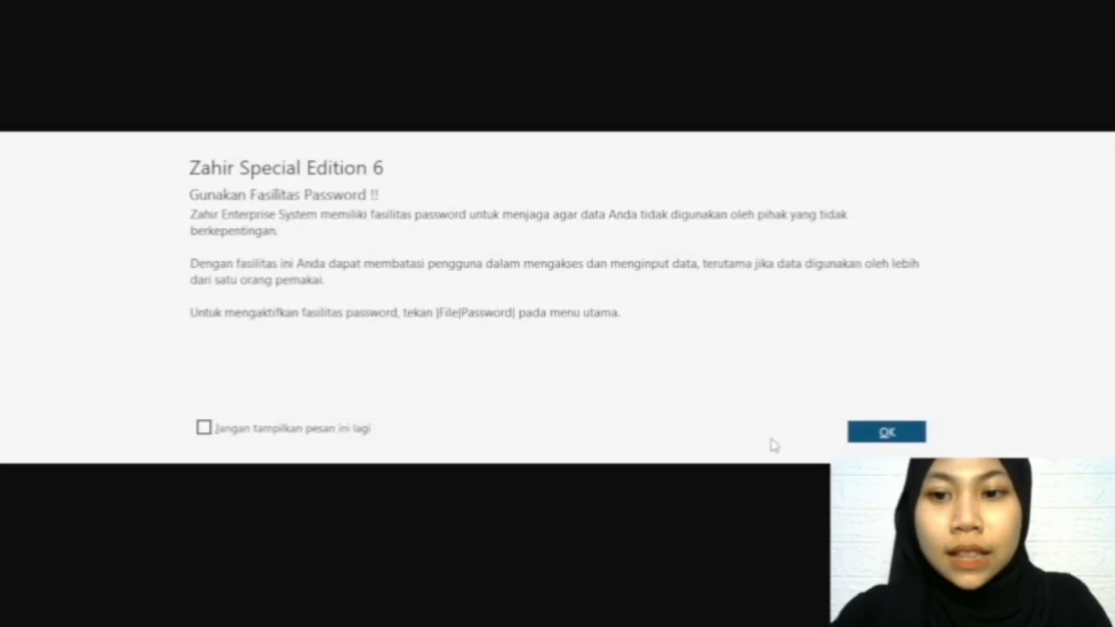
left_click(885, 433)
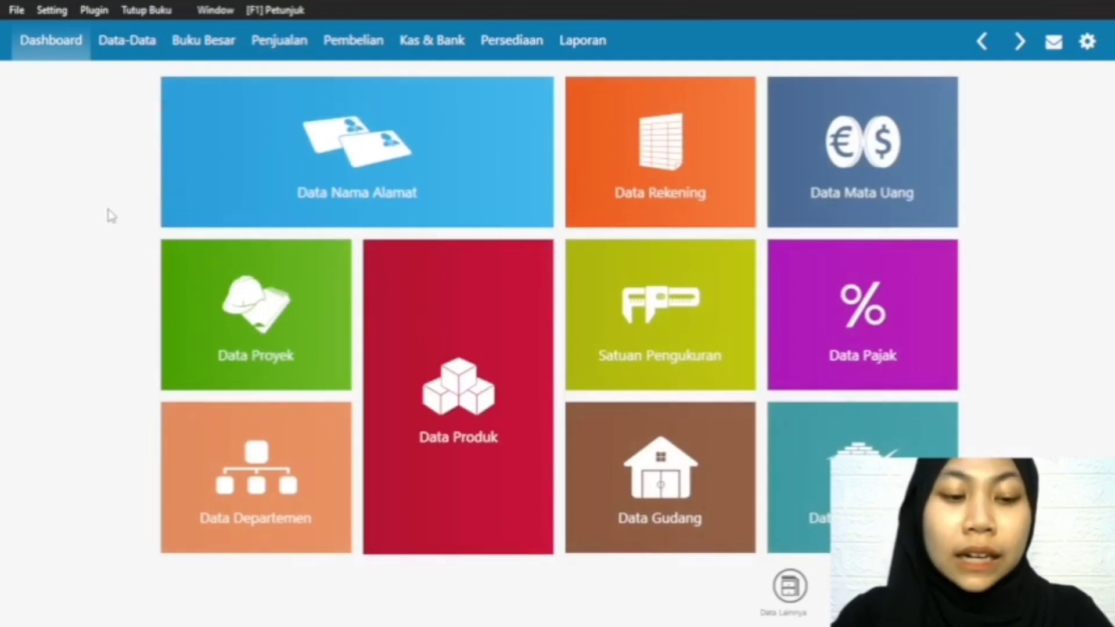
Step: Start a new sales invoice, mark it as cash (Tunai) and choose the customer Pelanggan
left_click(298, 40)
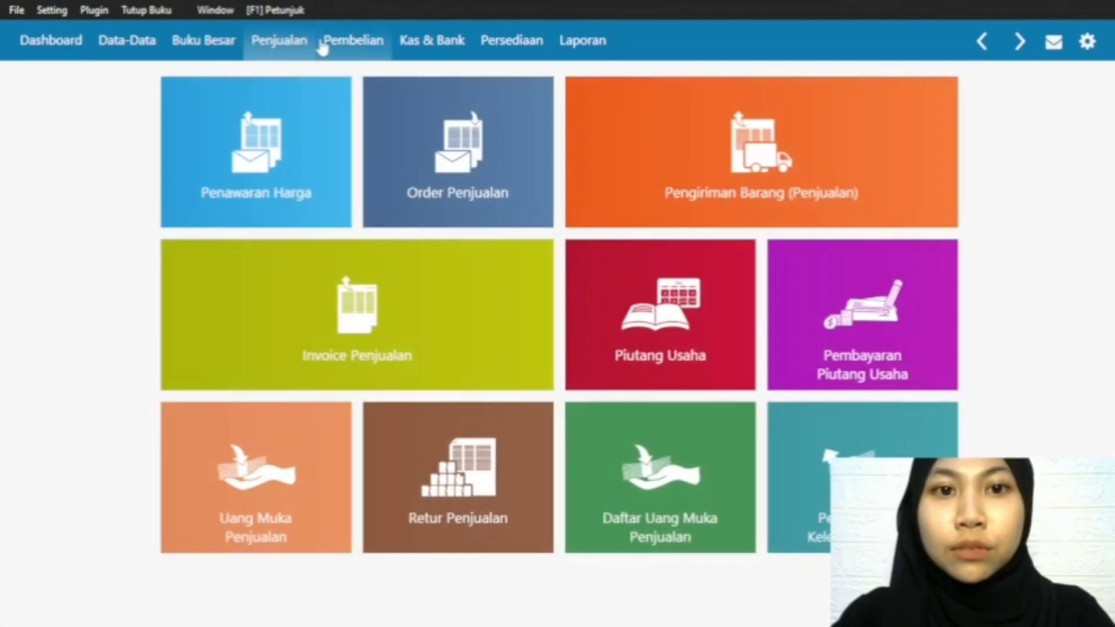
mouse_move(316, 356)
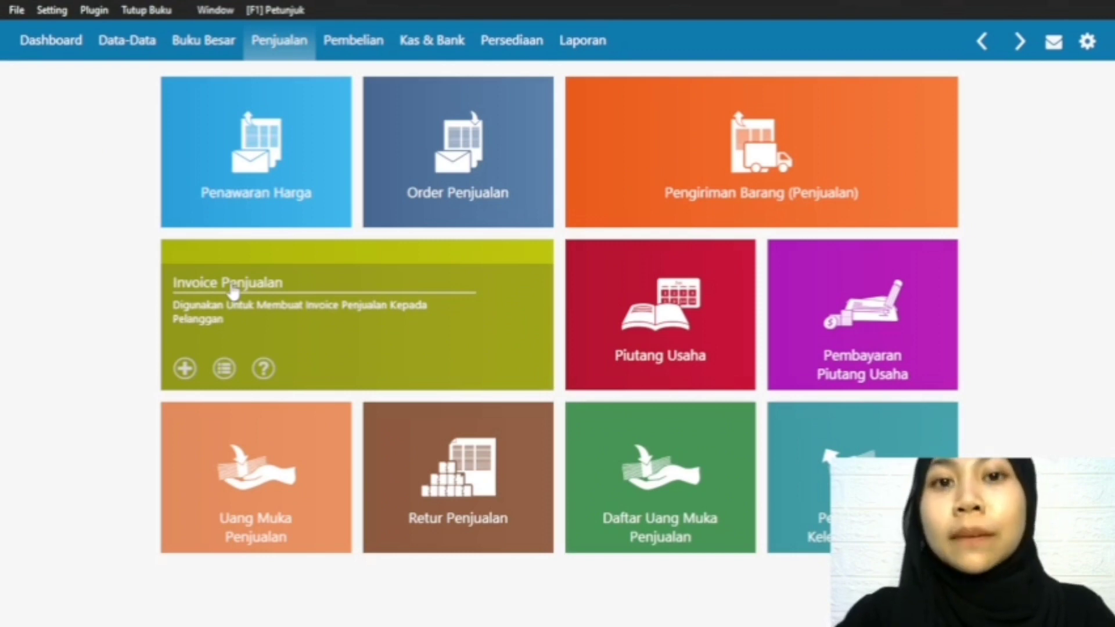
left_click(185, 368)
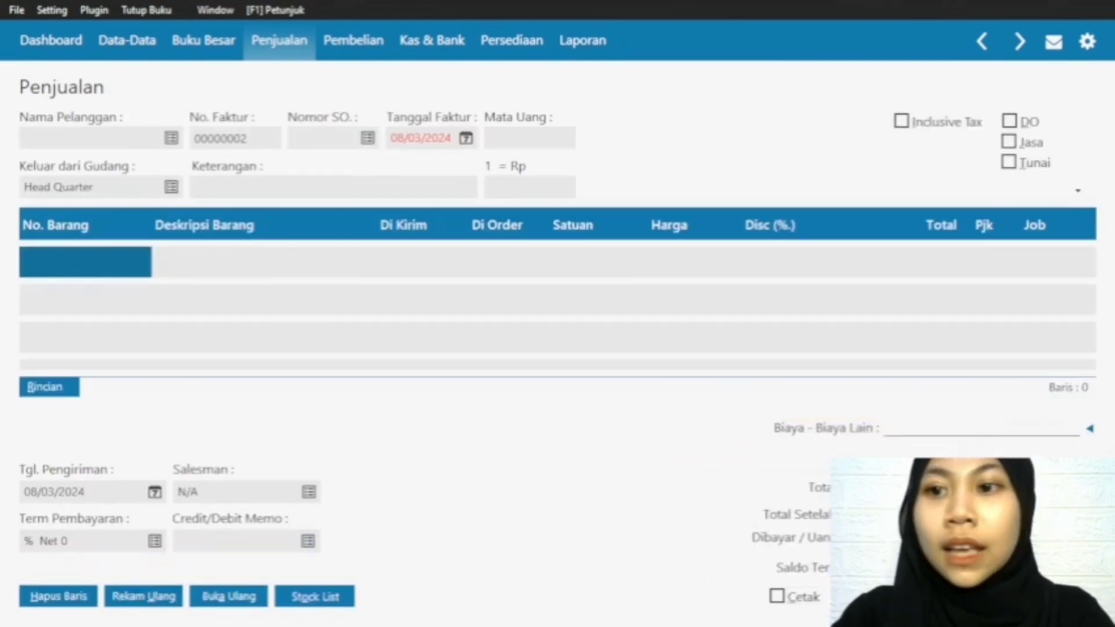
left_click(1008, 163)
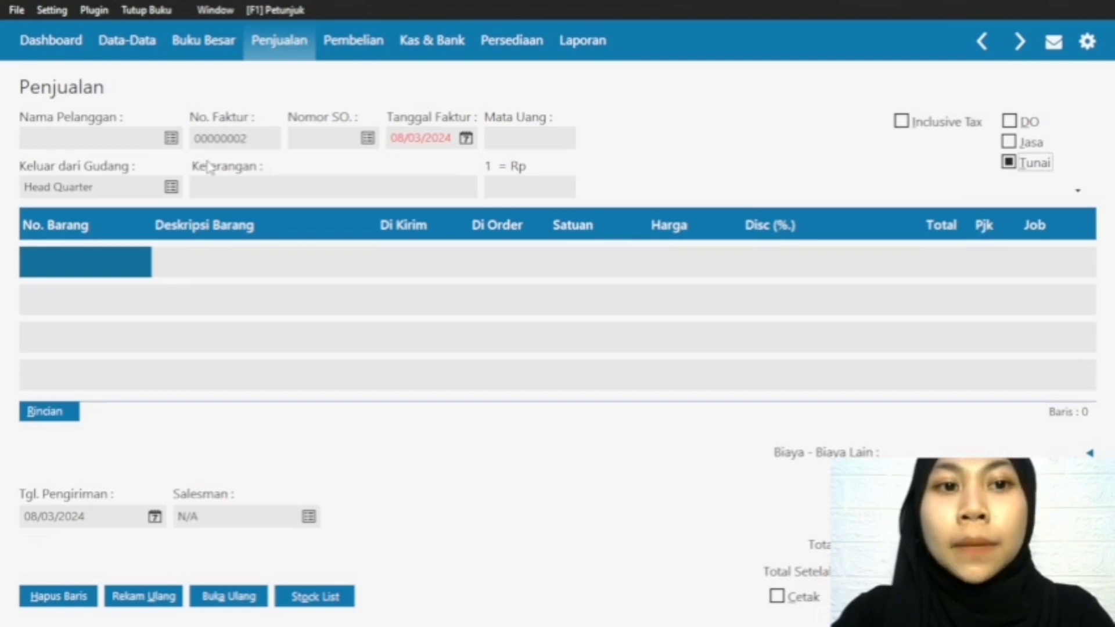
left_click(171, 139)
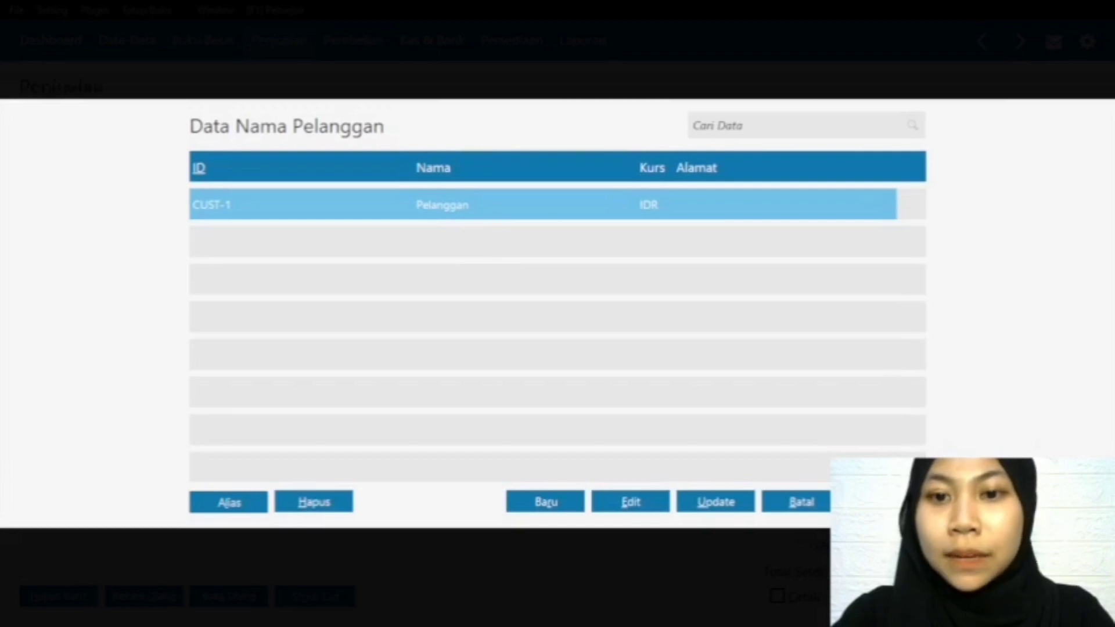
key("Return")
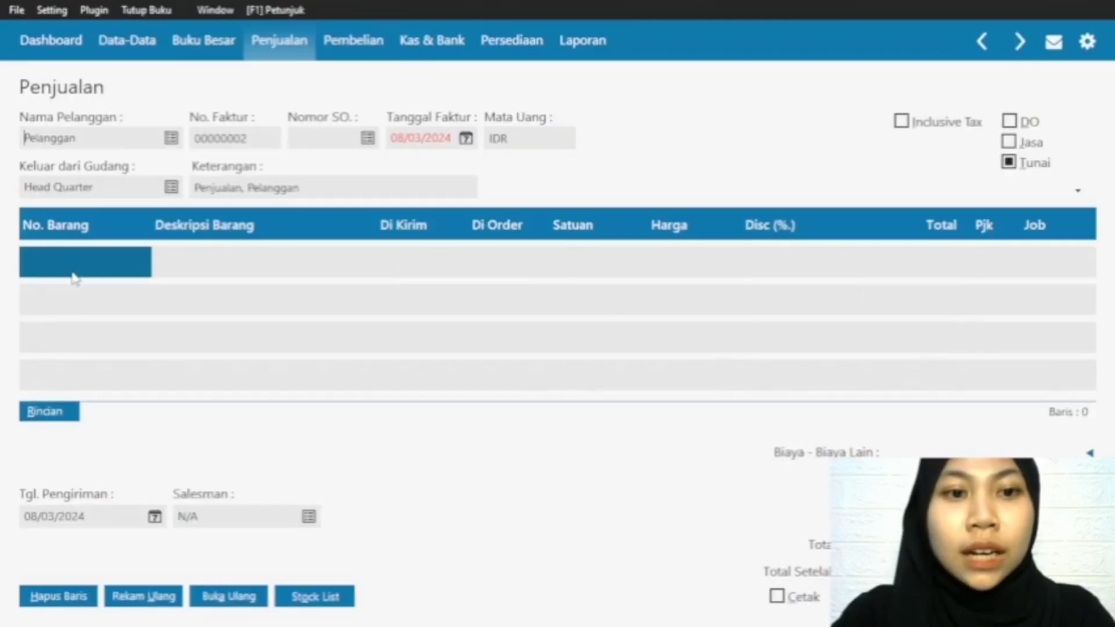
Step: Set the sales invoice date to 01/02/2024
left_click(466, 138)
left_click(630, 171)
left_click(539, 213)
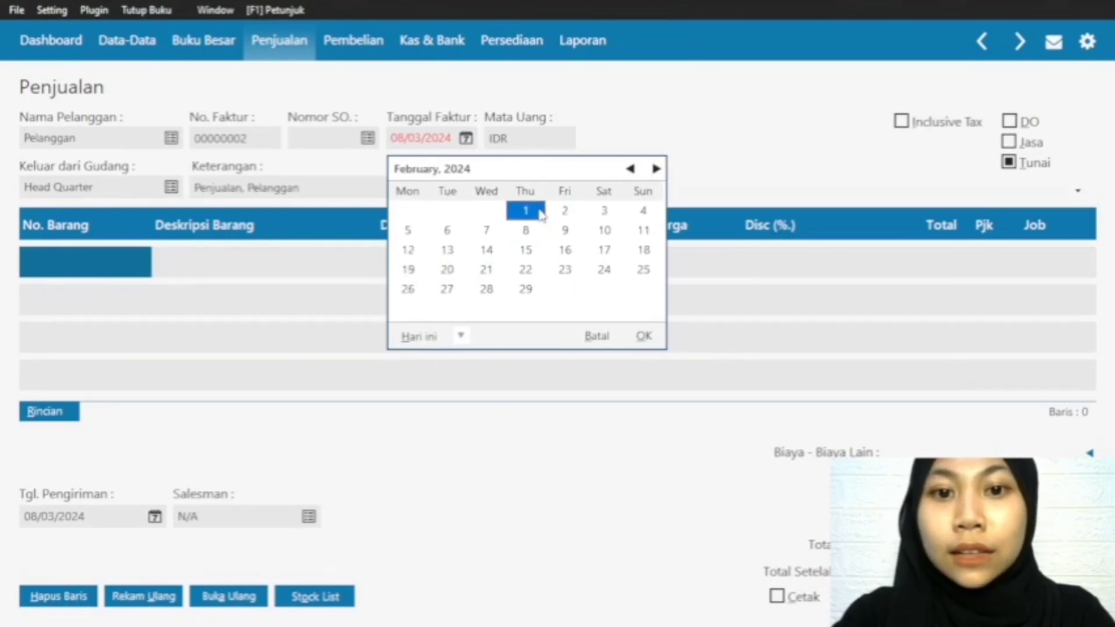
left_click(643, 337)
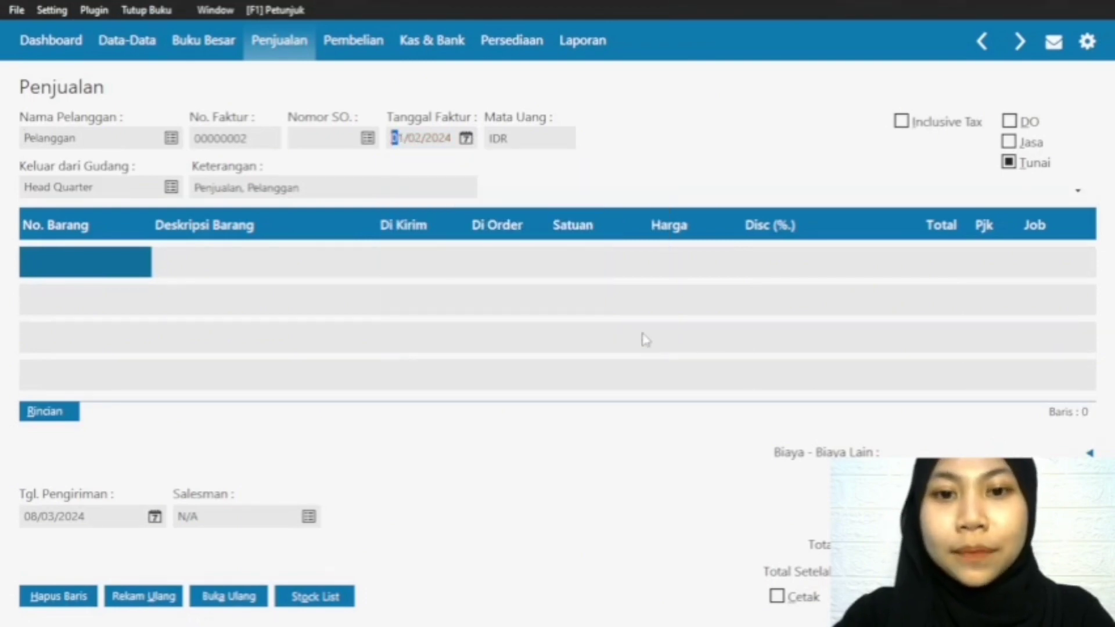
Step: Add item G-001 Baju Gamis to the sales invoice with 15 pcs delivered at a price of 250000
double_click(96, 273)
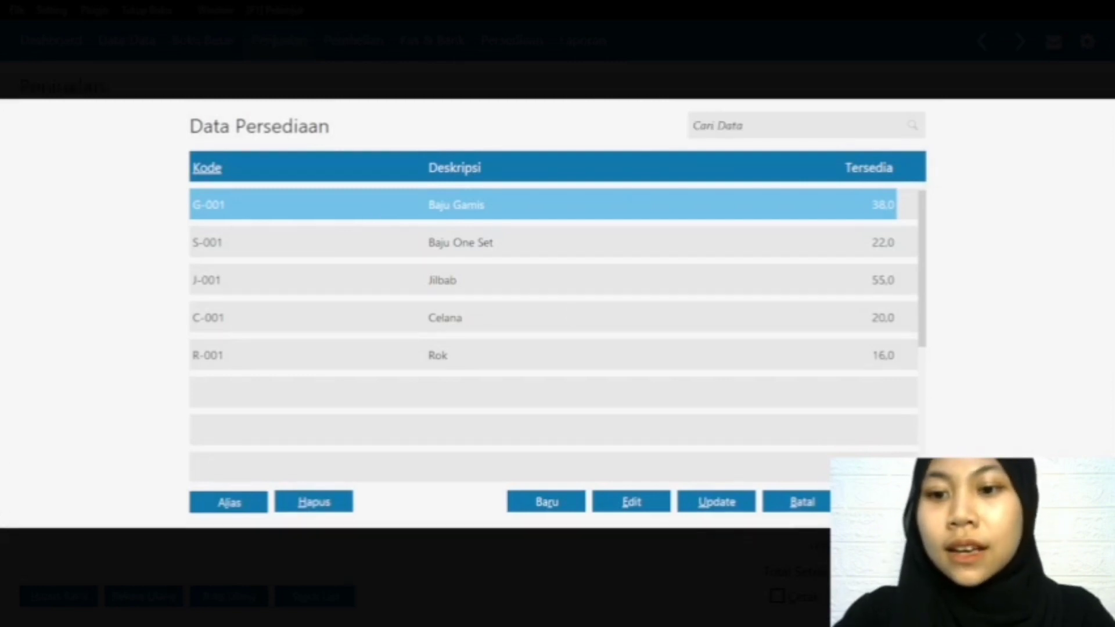
key("Return")
left_click(421, 273)
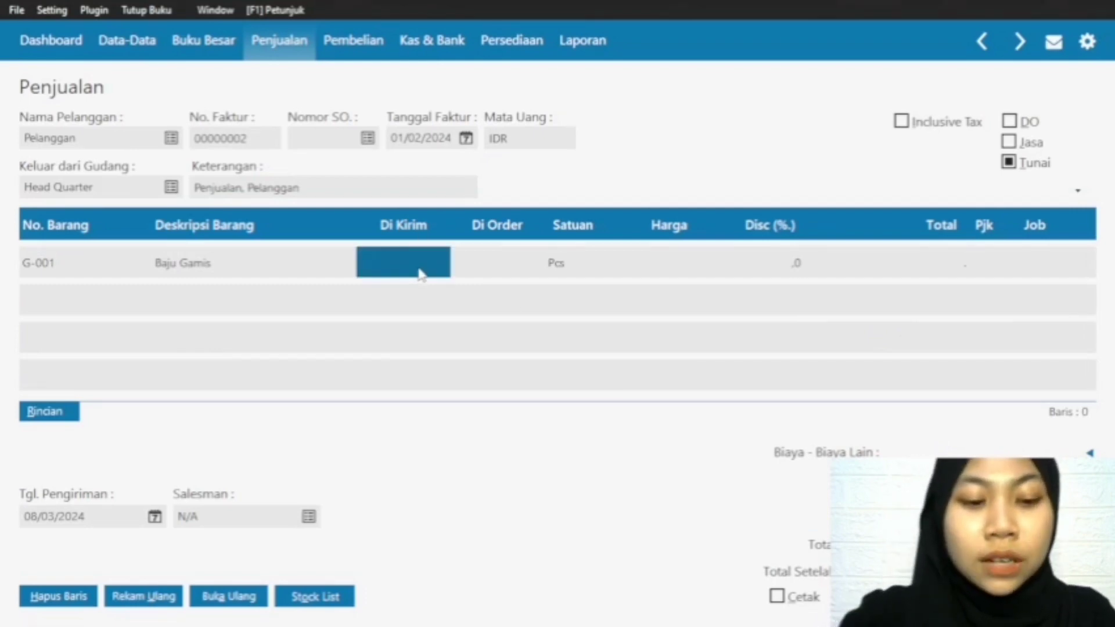
type("15,0")
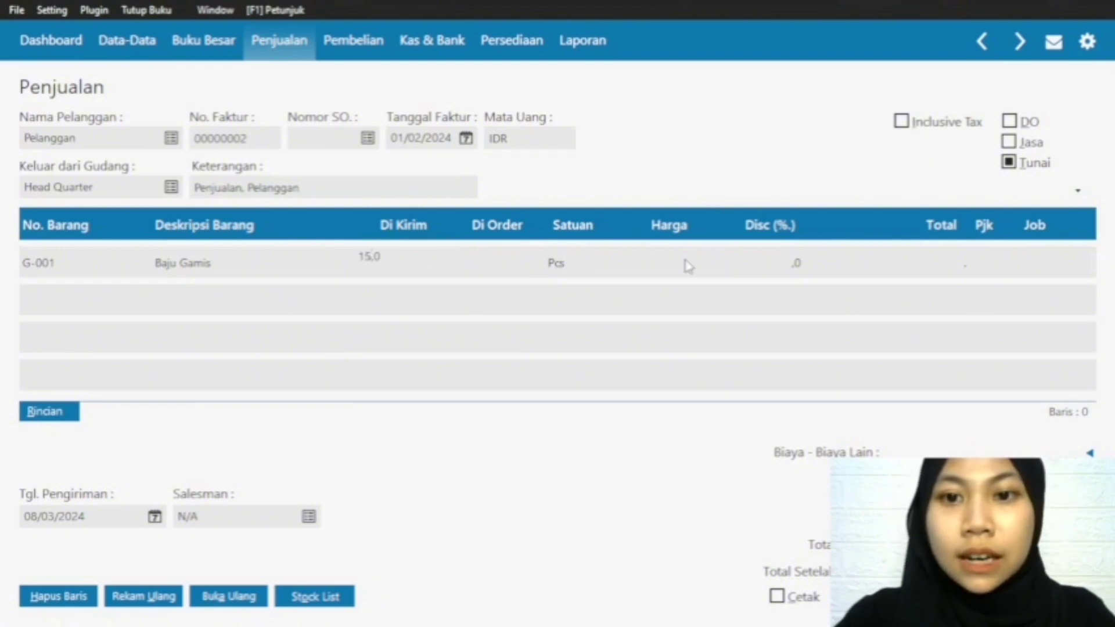
left_click(687, 266)
type("250000")
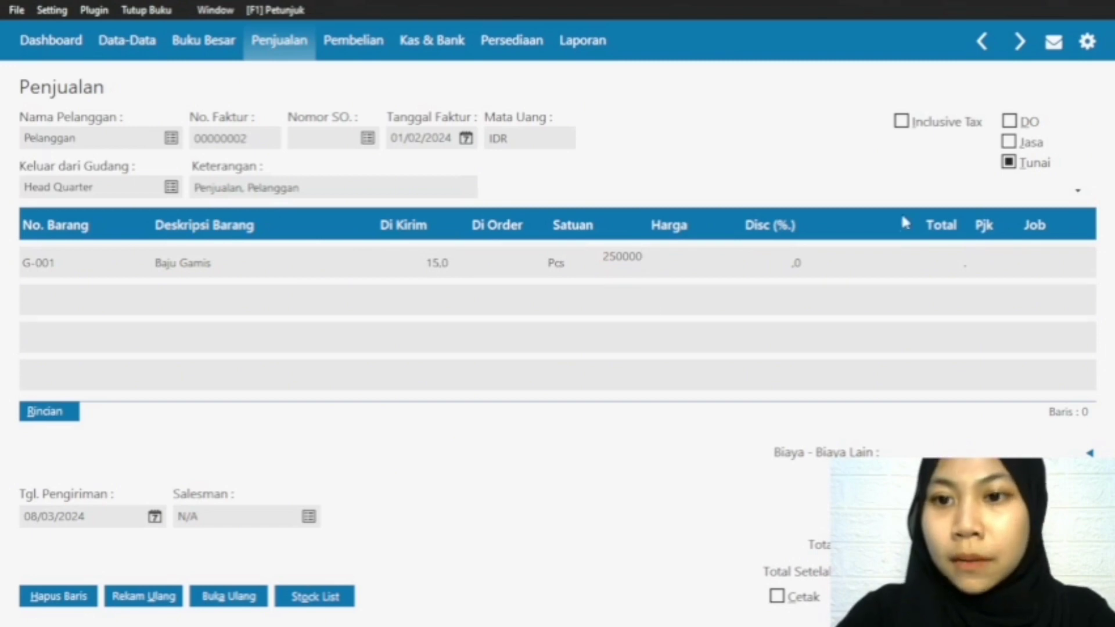
left_click(947, 265)
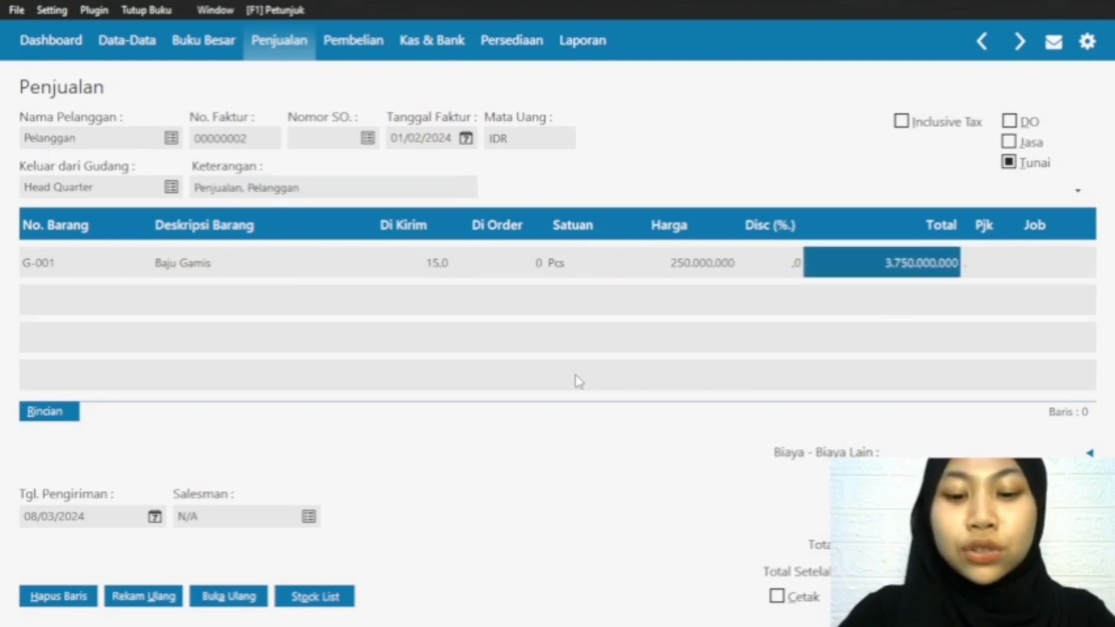
left_click(46, 270)
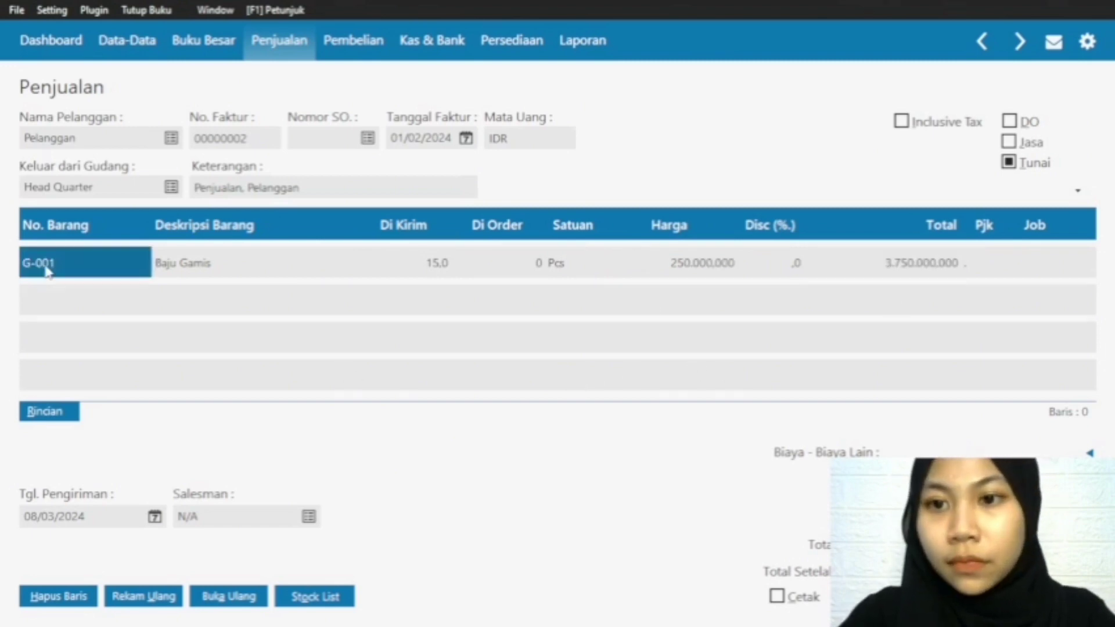
key("Down")
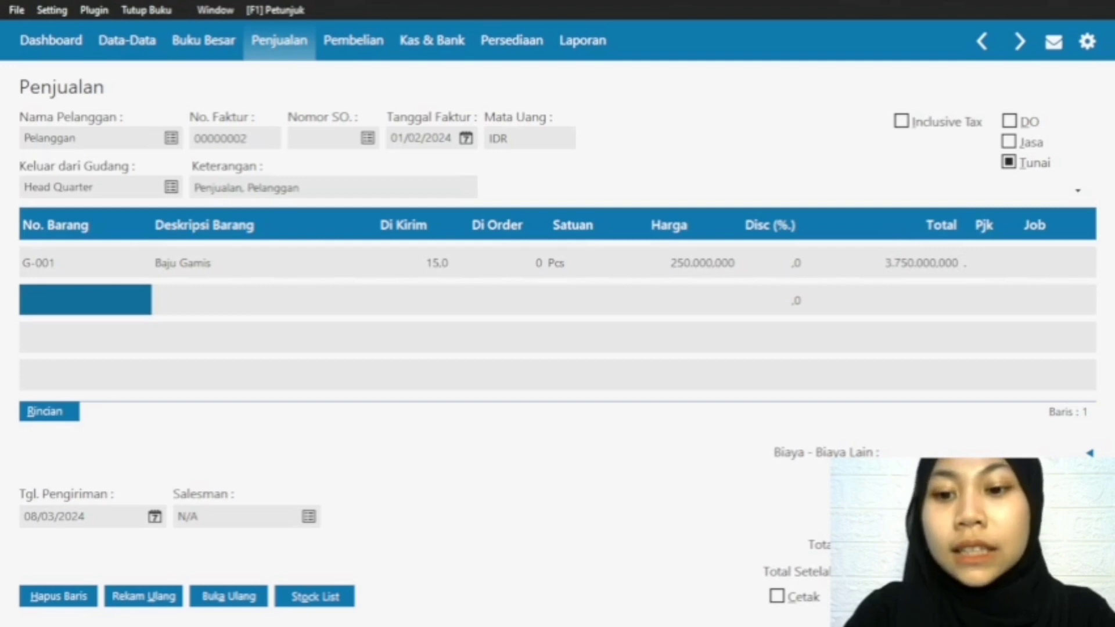
Step: Add item S-001 Baju One Set on the second invoice line with 12 pcs at a price of 150000
double_click(59, 296)
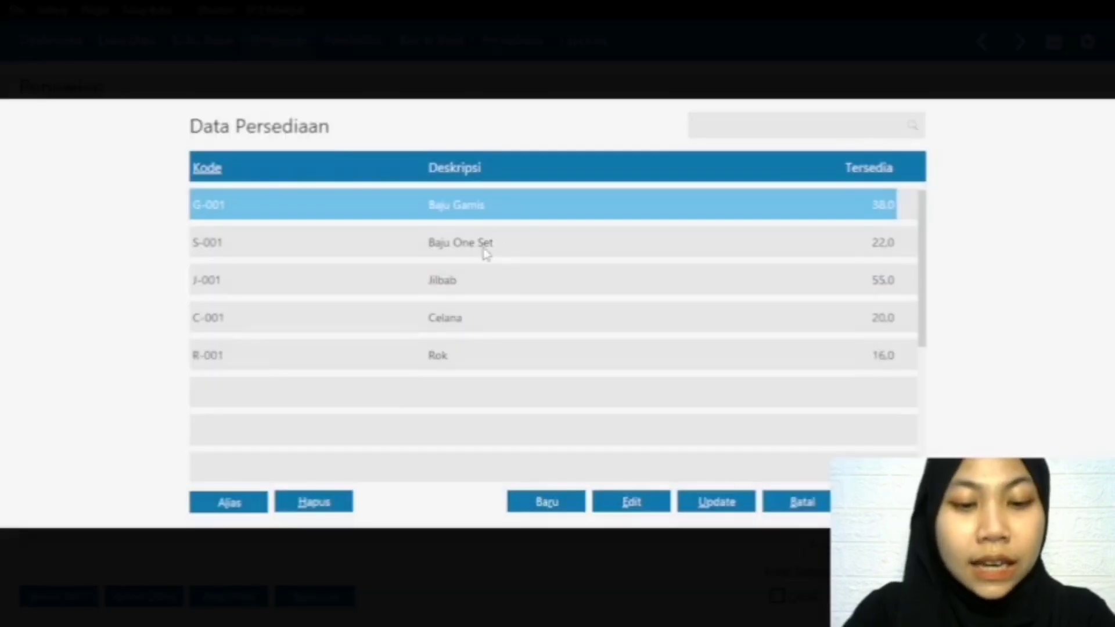
double_click(472, 244)
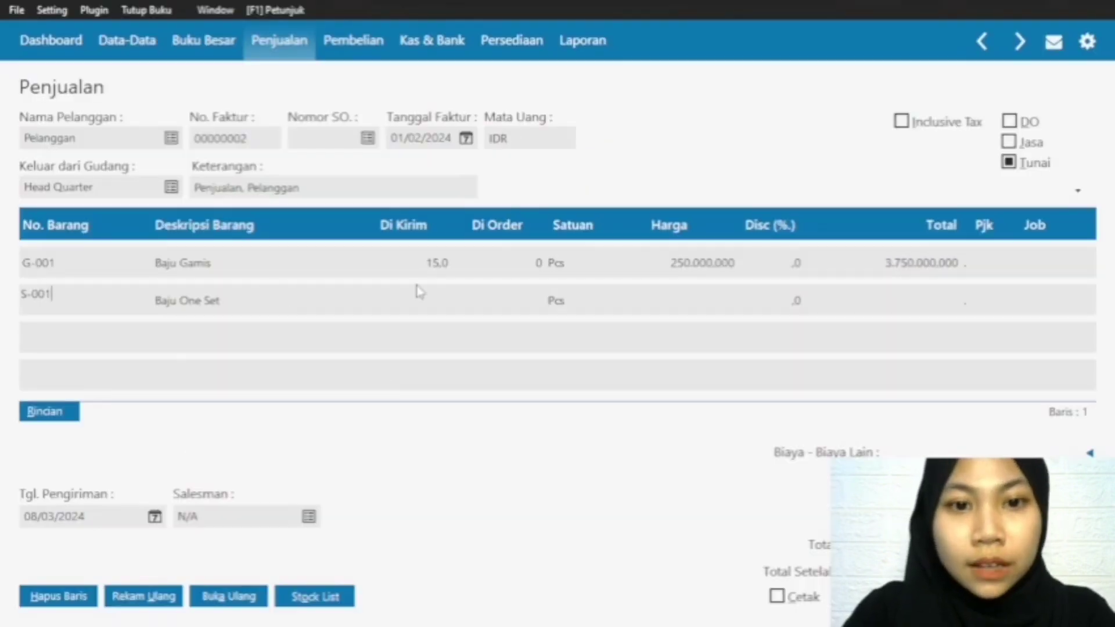
left_click(422, 292)
type("12.0")
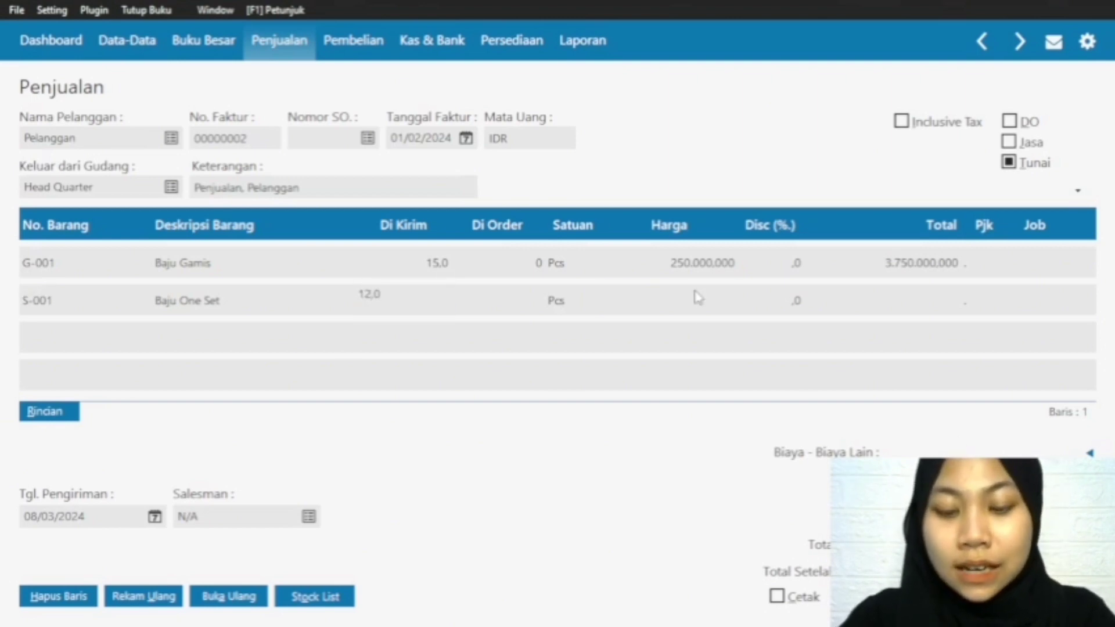
left_click(698, 297)
type("15")
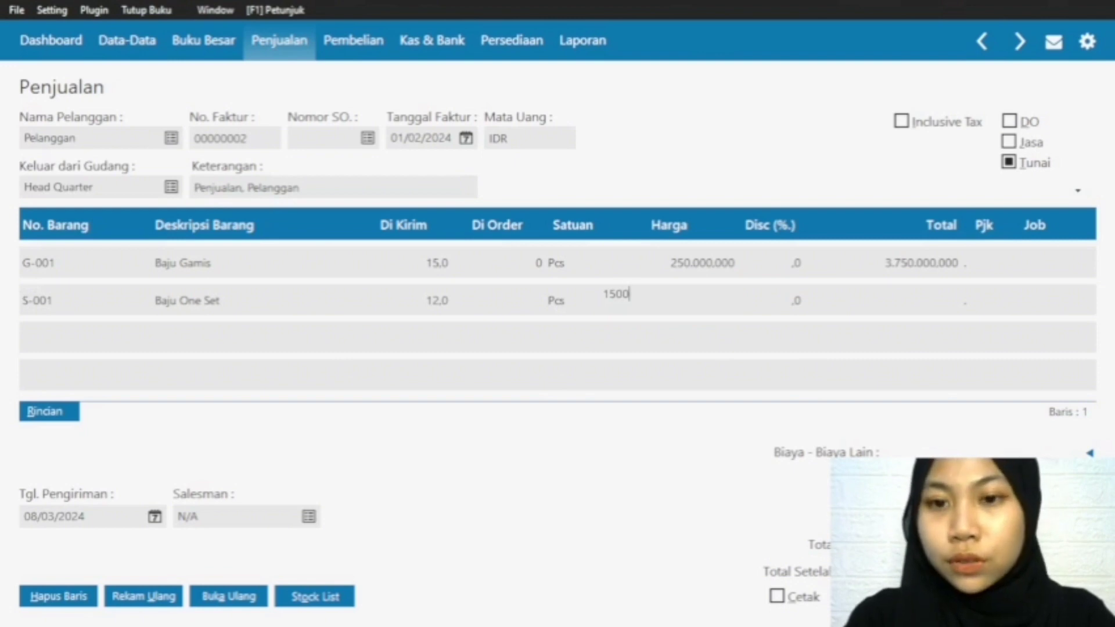
type("0.000.000")
left_click(911, 299)
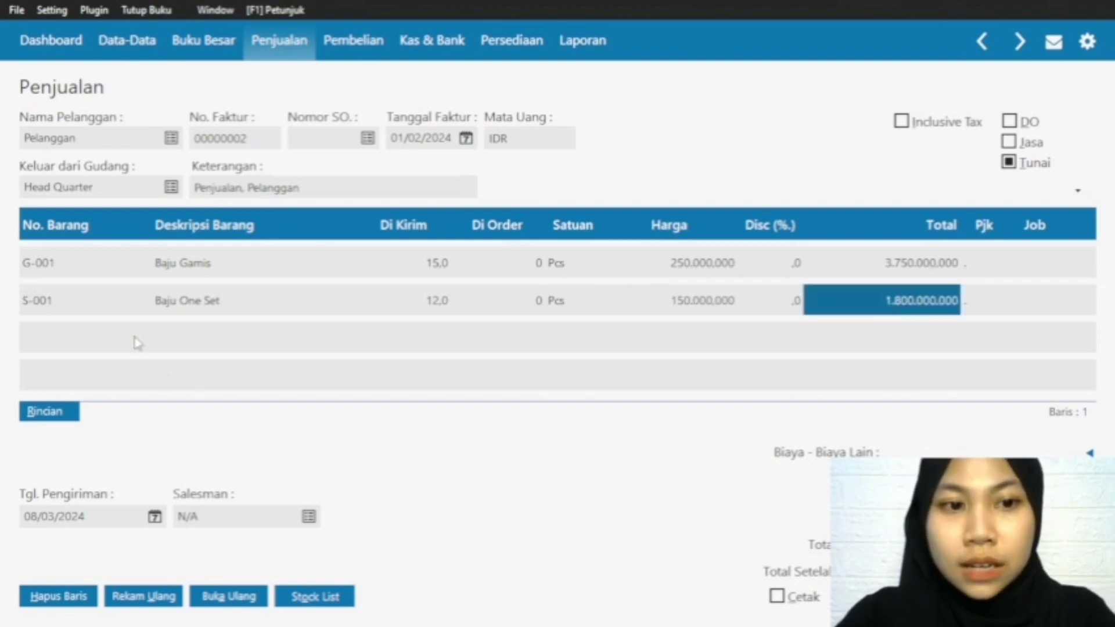
left_click(99, 301)
key("Down")
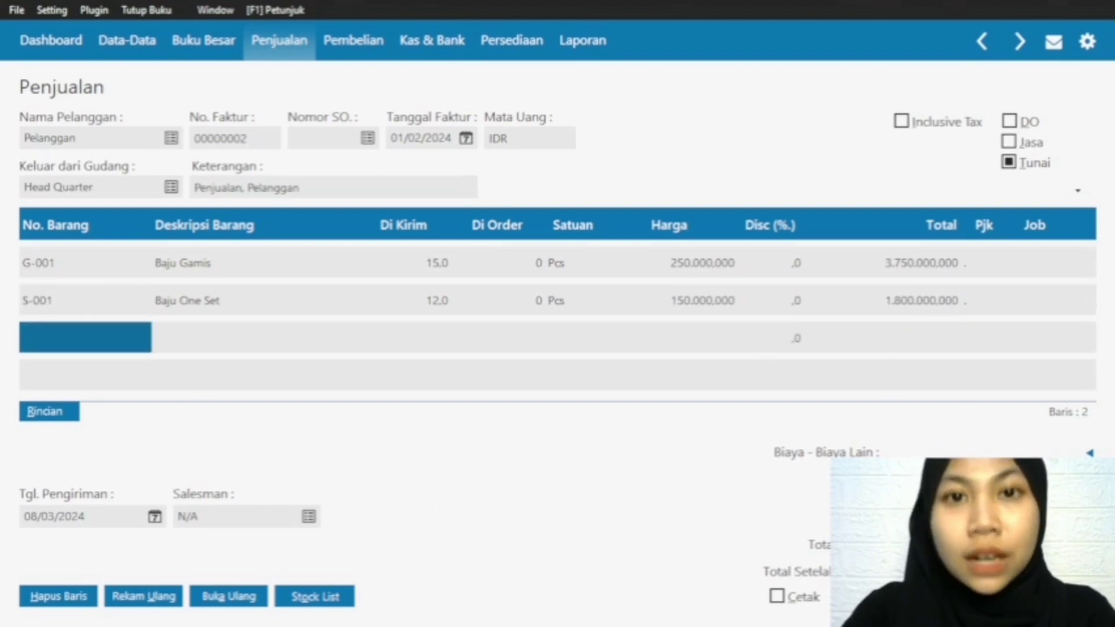
Step: Add item J-001 Jilbab on the third invoice line with 18 pcs at a price of 35000
left_click(83, 342)
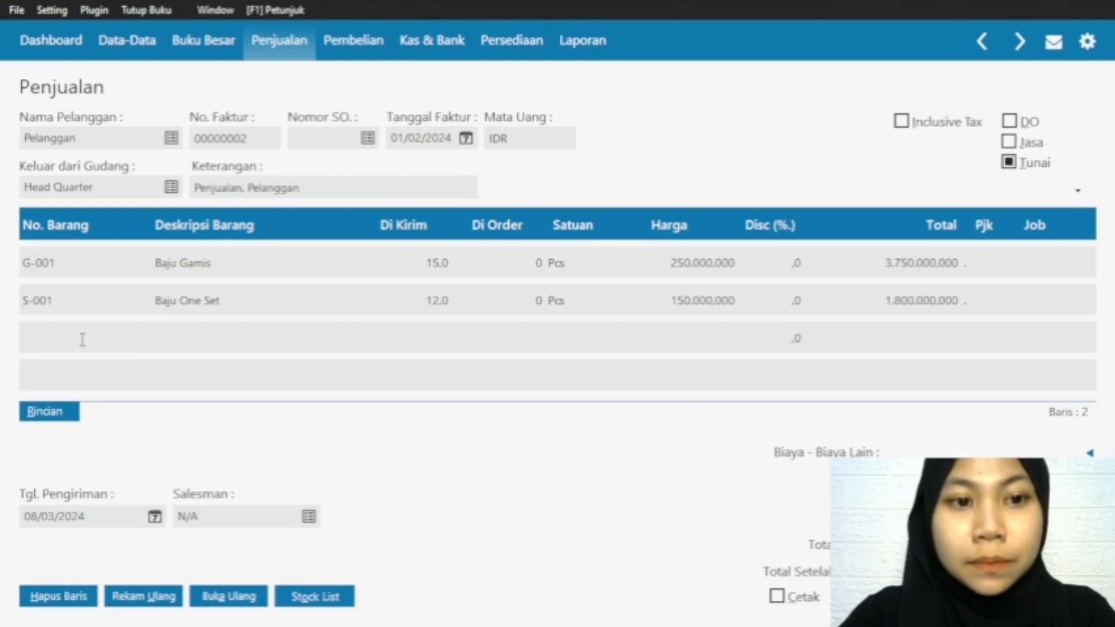
double_click(82, 340)
left_click(471, 280)
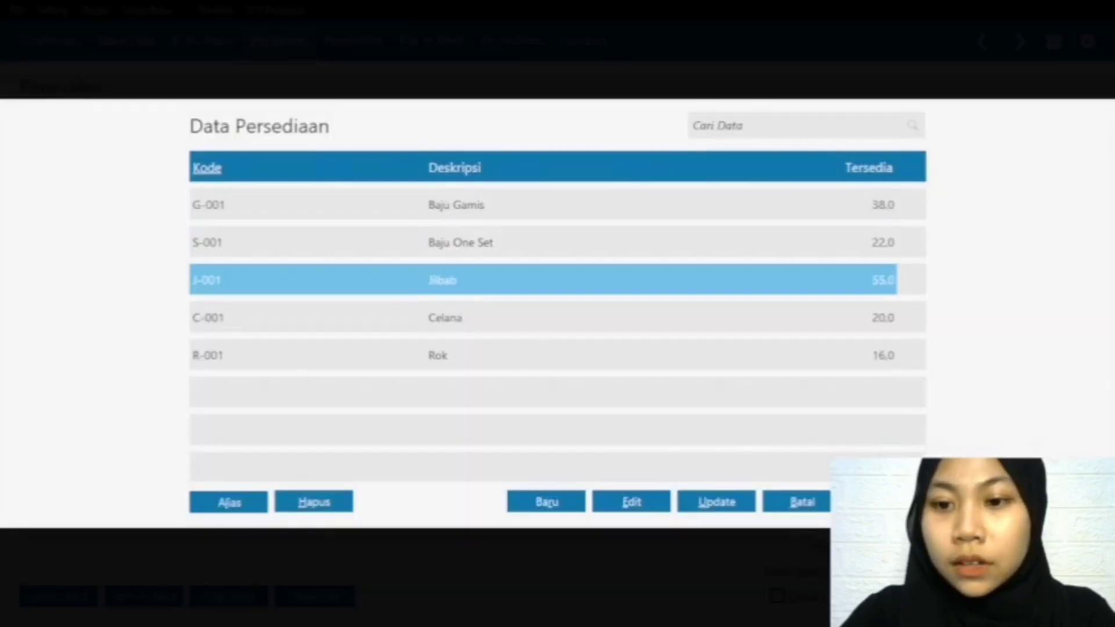
key("Return")
left_click(456, 331)
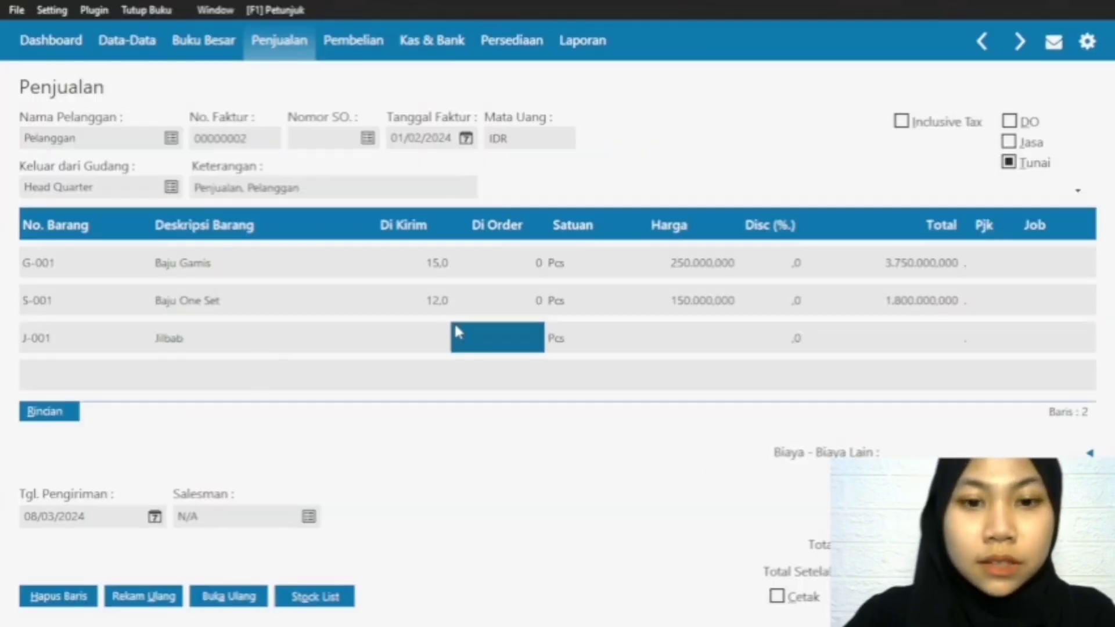
left_click(423, 336)
type("18")
left_click(720, 347)
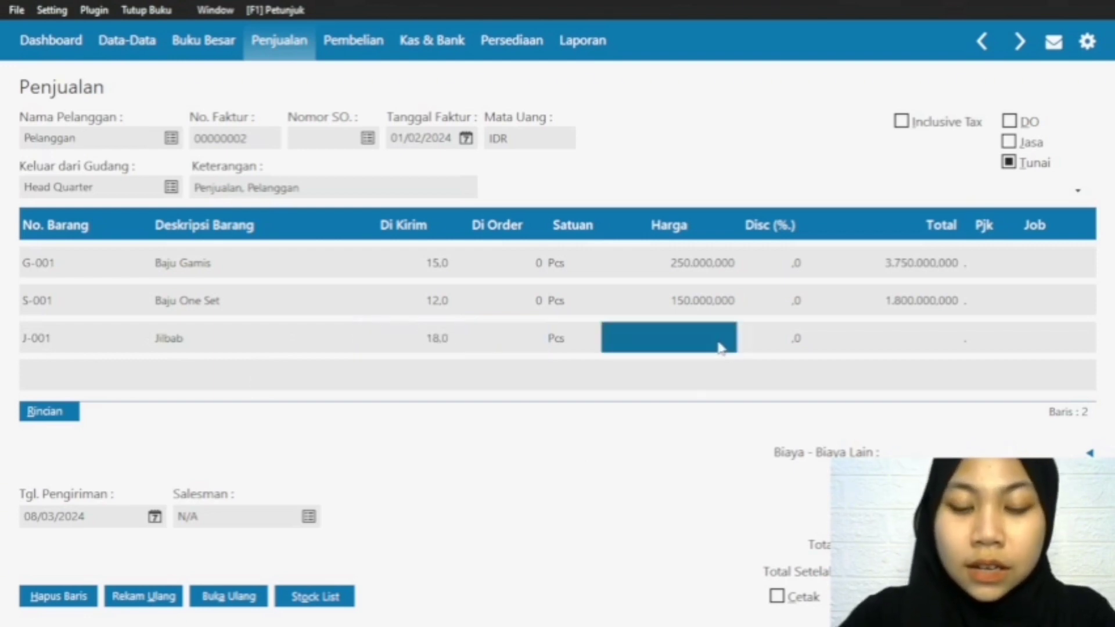
type("35.")
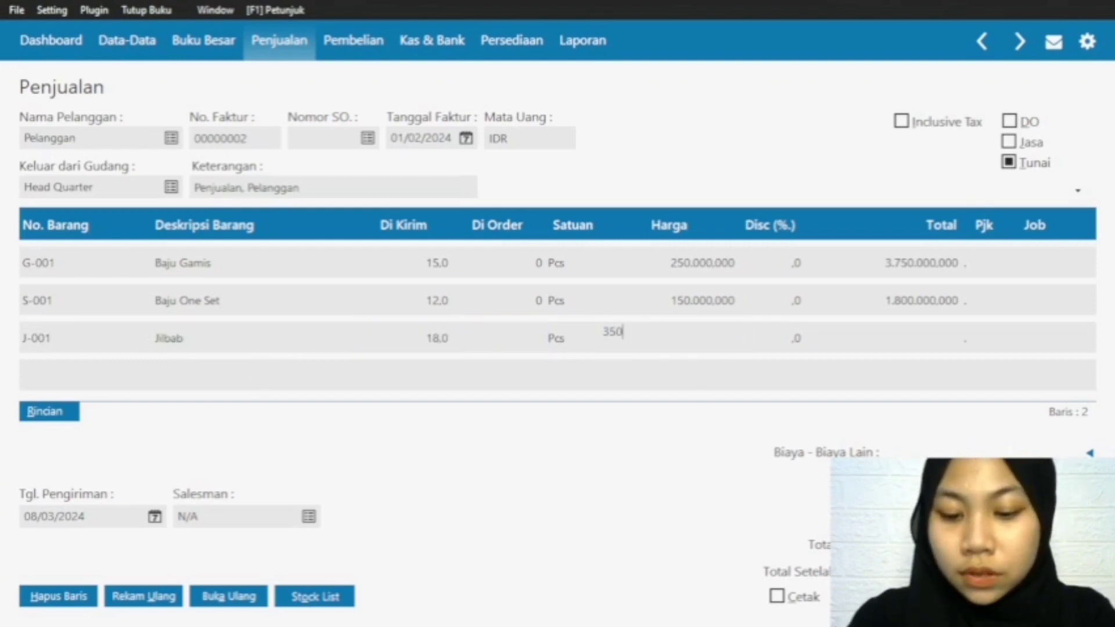
type("000")
left_click(886, 343)
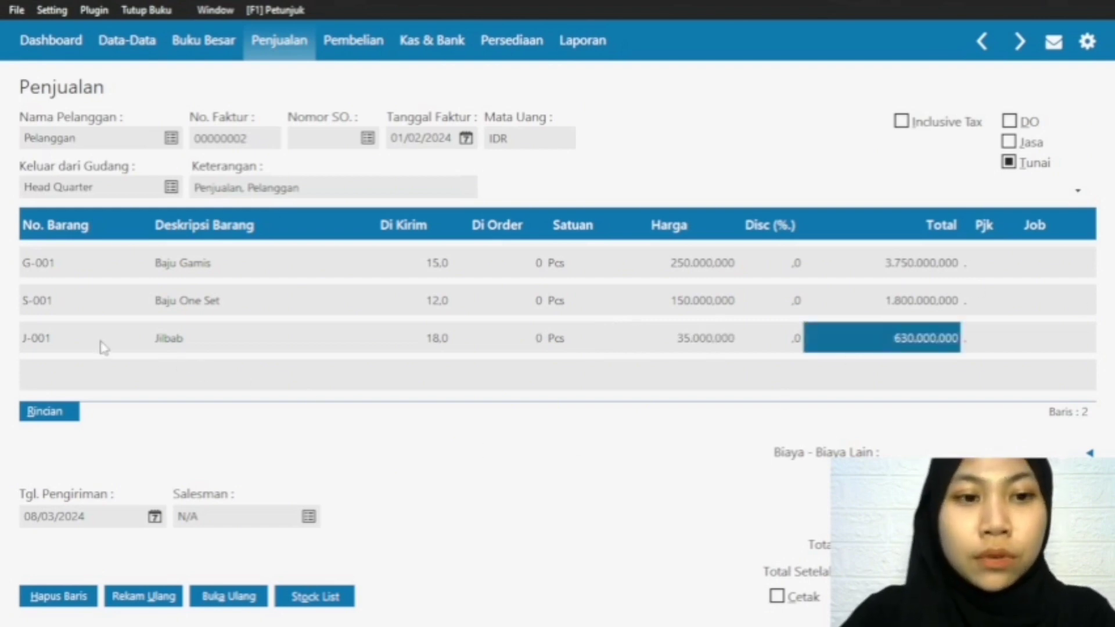
left_click(67, 343)
key("Down")
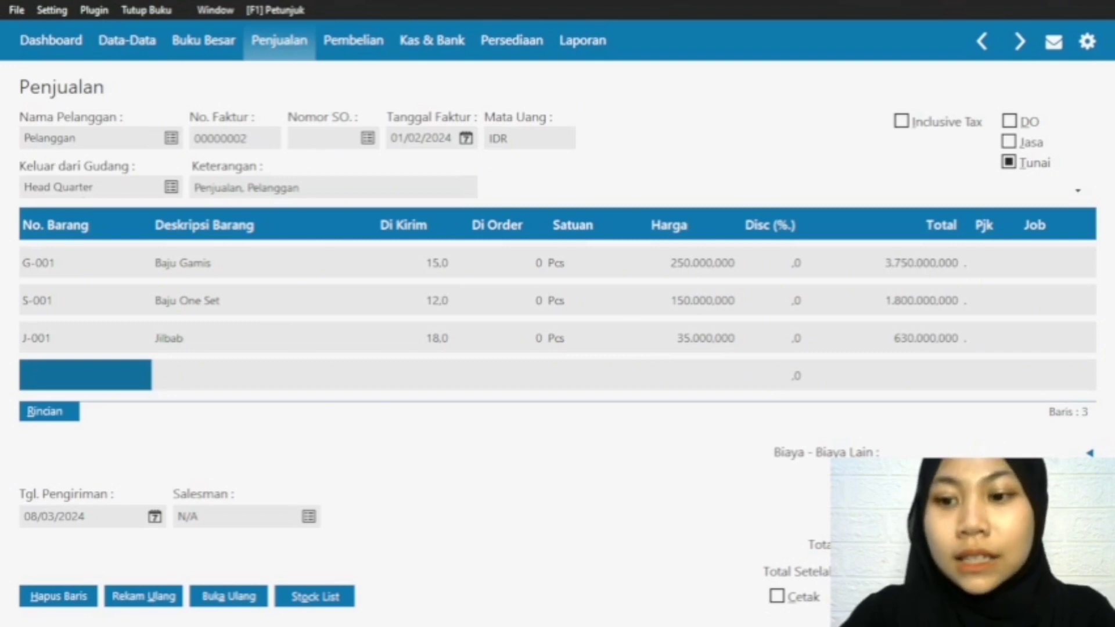
Step: Record the sales invoice, close the entry form and check the saved entry in the Invoice Penjualan list
left_click(1057, 596)
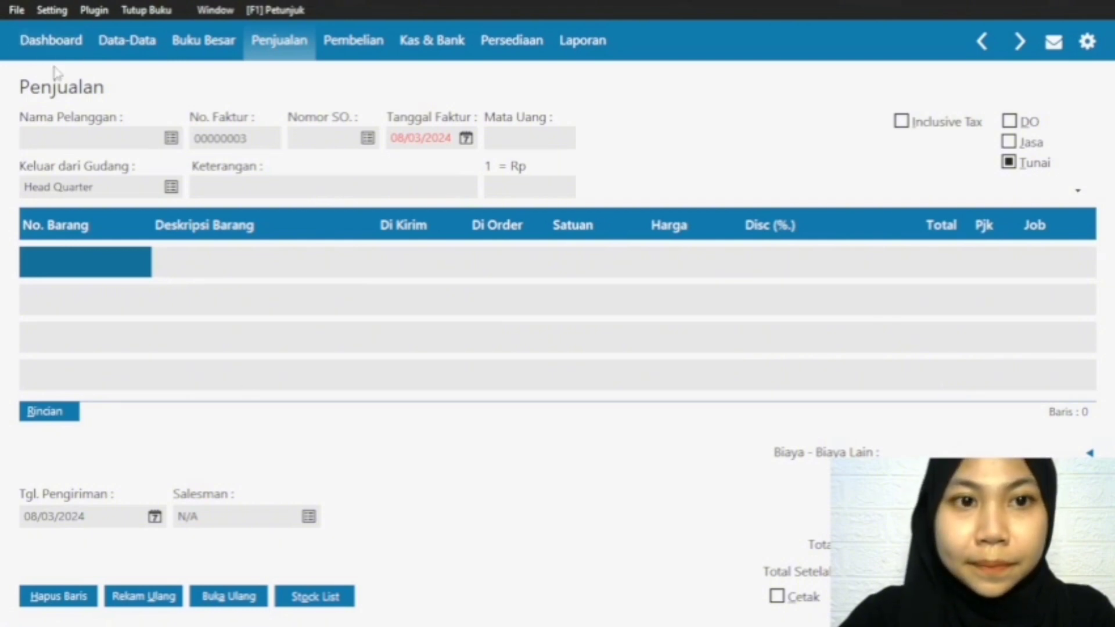
key("Escape")
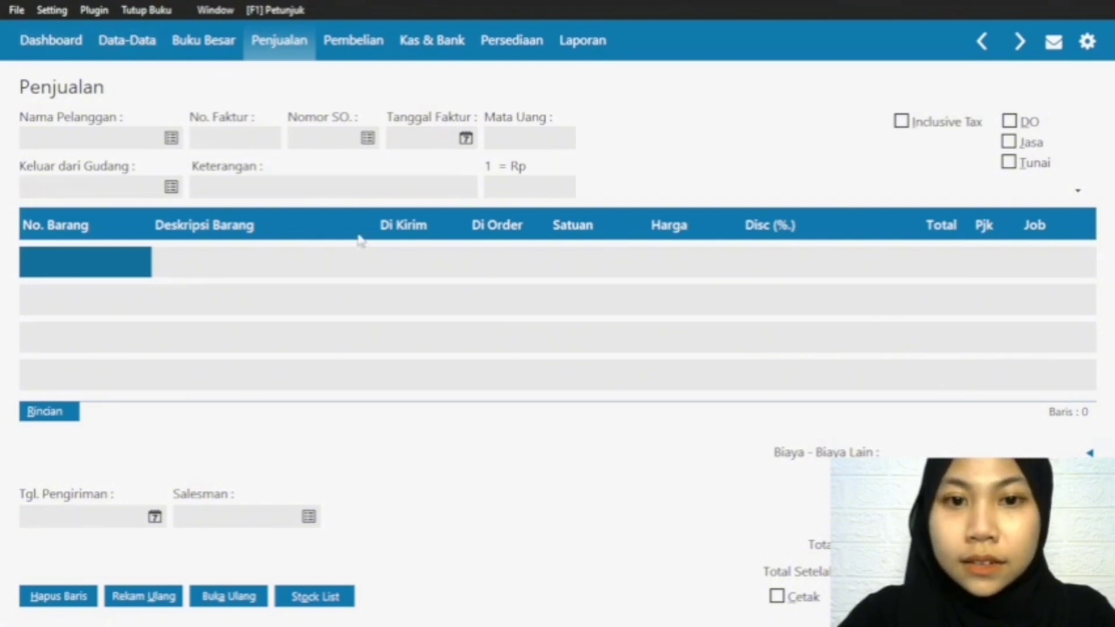
mouse_move(323, 267)
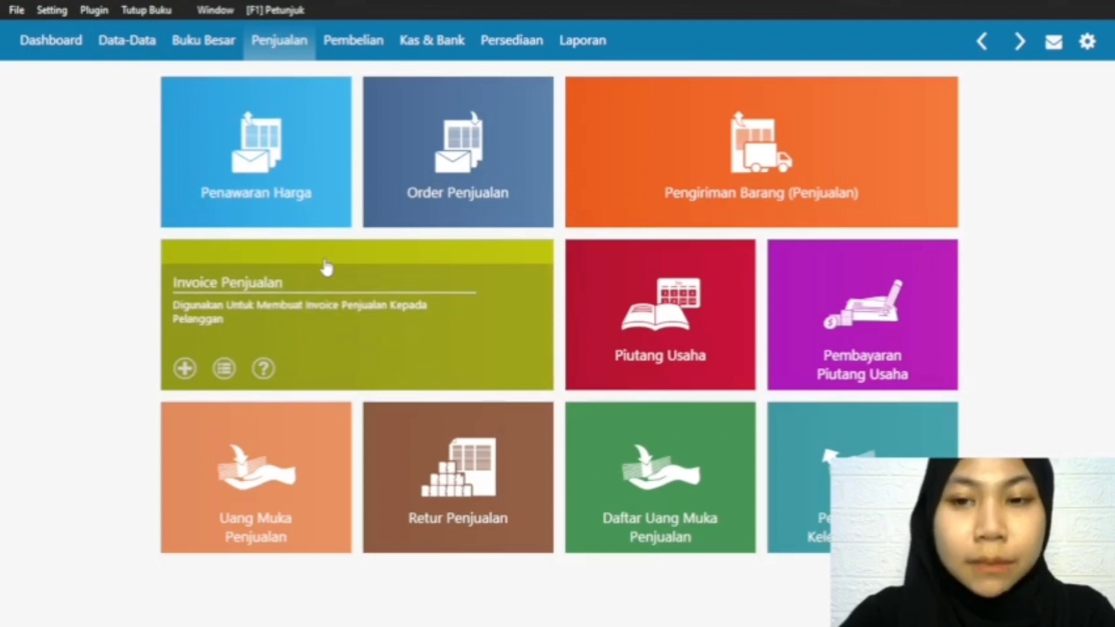
left_click(233, 366)
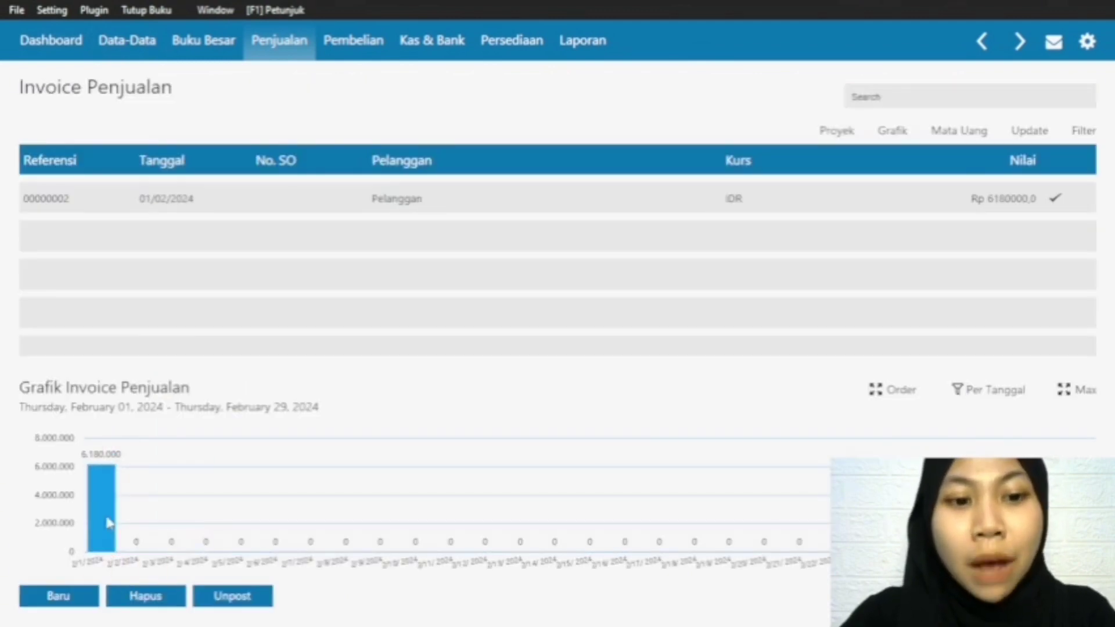
mouse_move(102, 493)
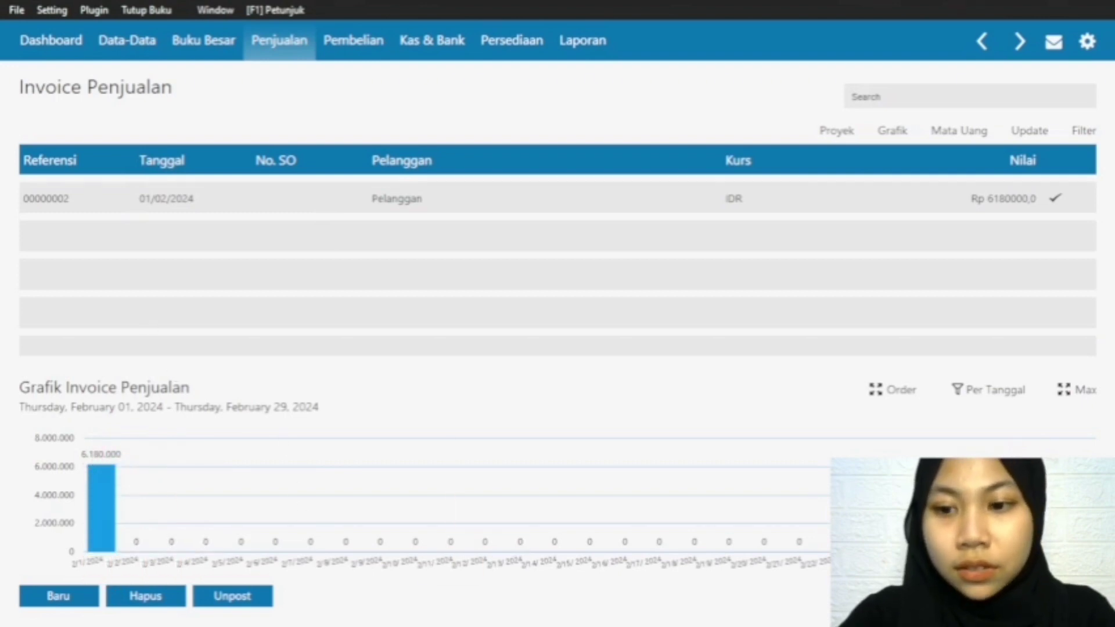
left_click(1056, 596)
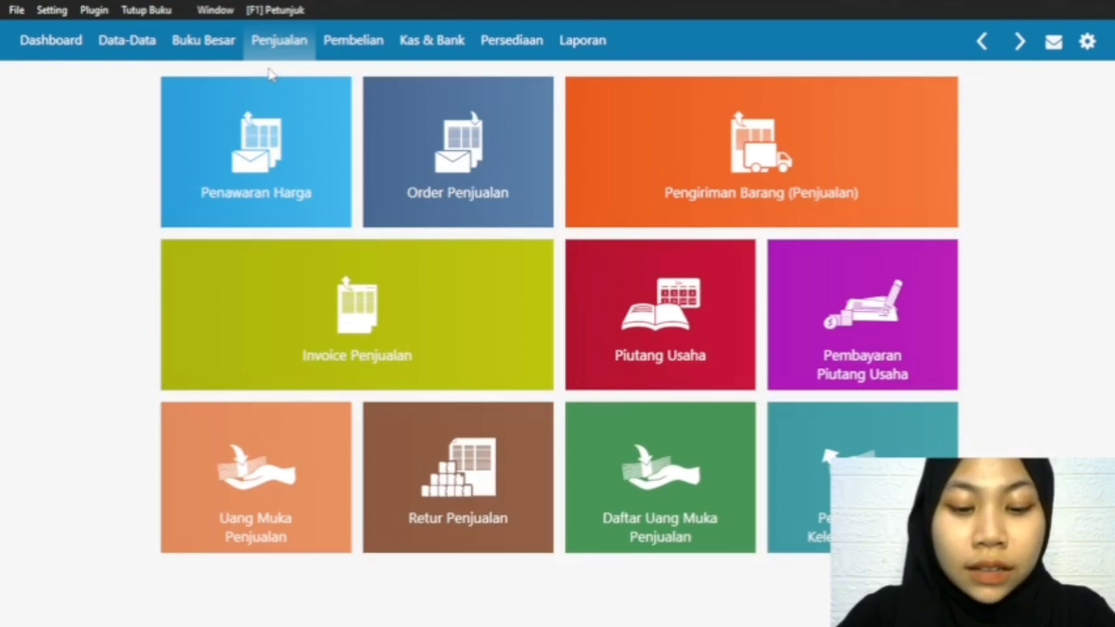
Step: Start a new Kas Keluar transaction paid from the Kas account with Karyawan as the recipient
left_click(417, 46)
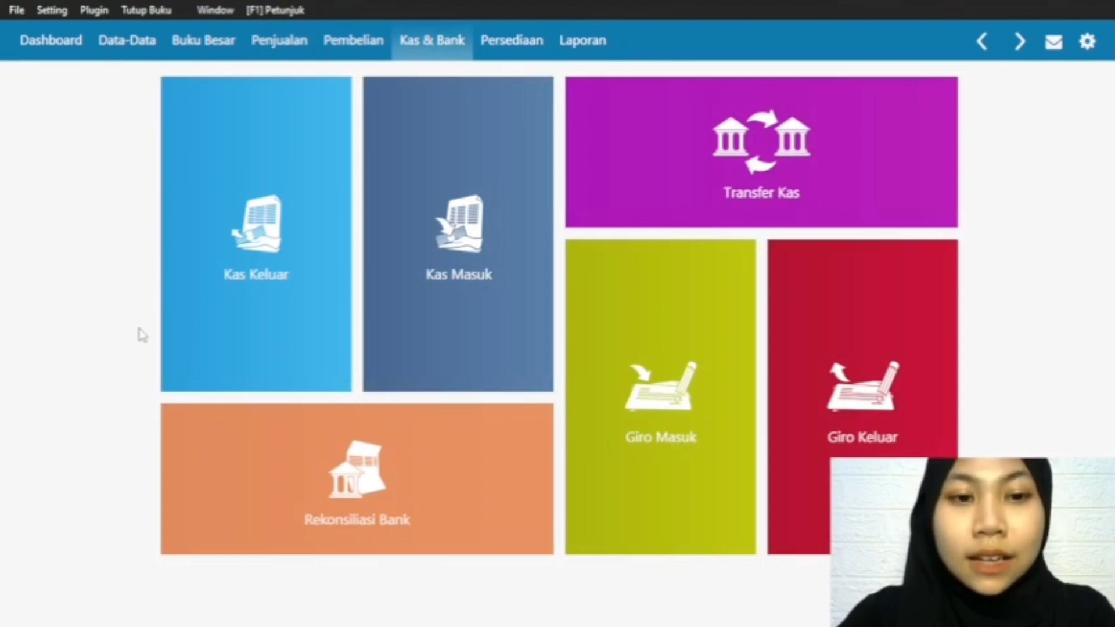
mouse_move(180, 368)
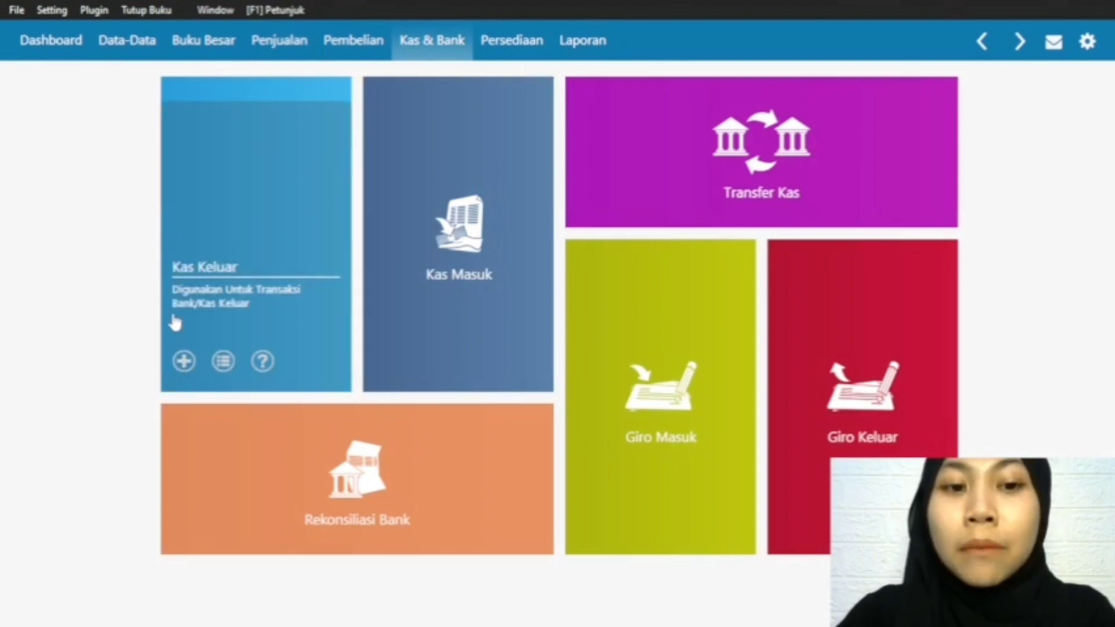
left_click(185, 362)
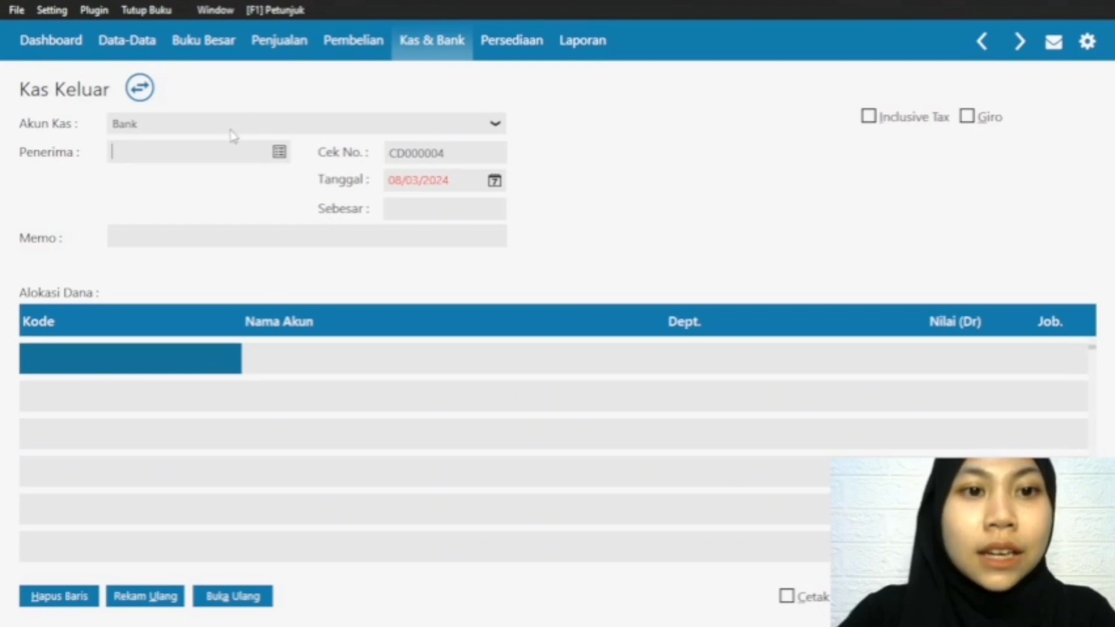
left_click(494, 125)
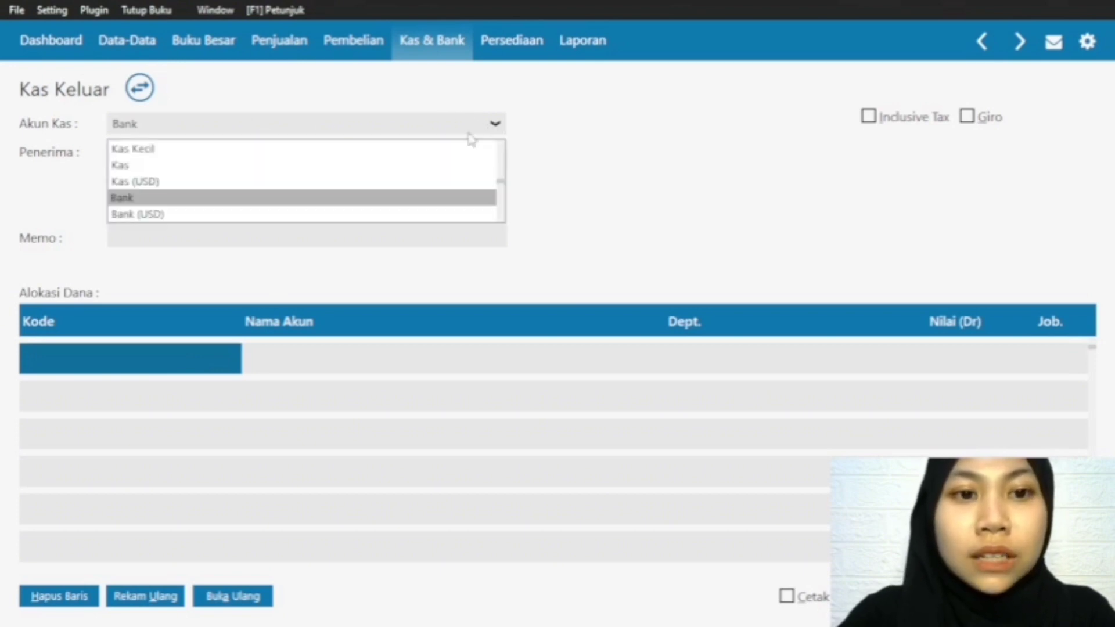
left_click(191, 165)
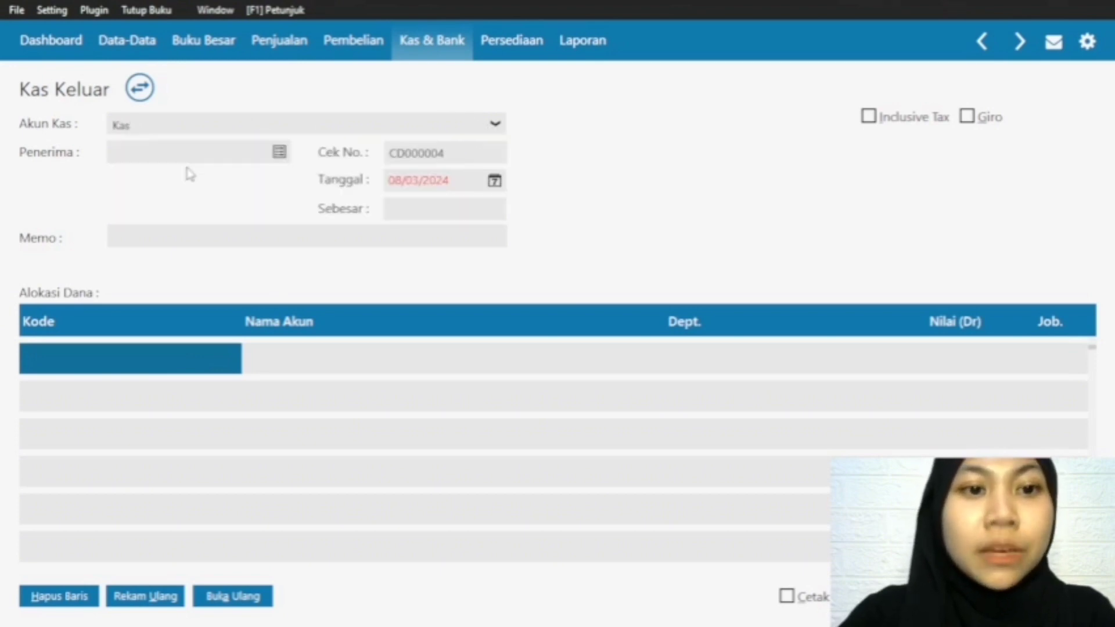
left_click(279, 152)
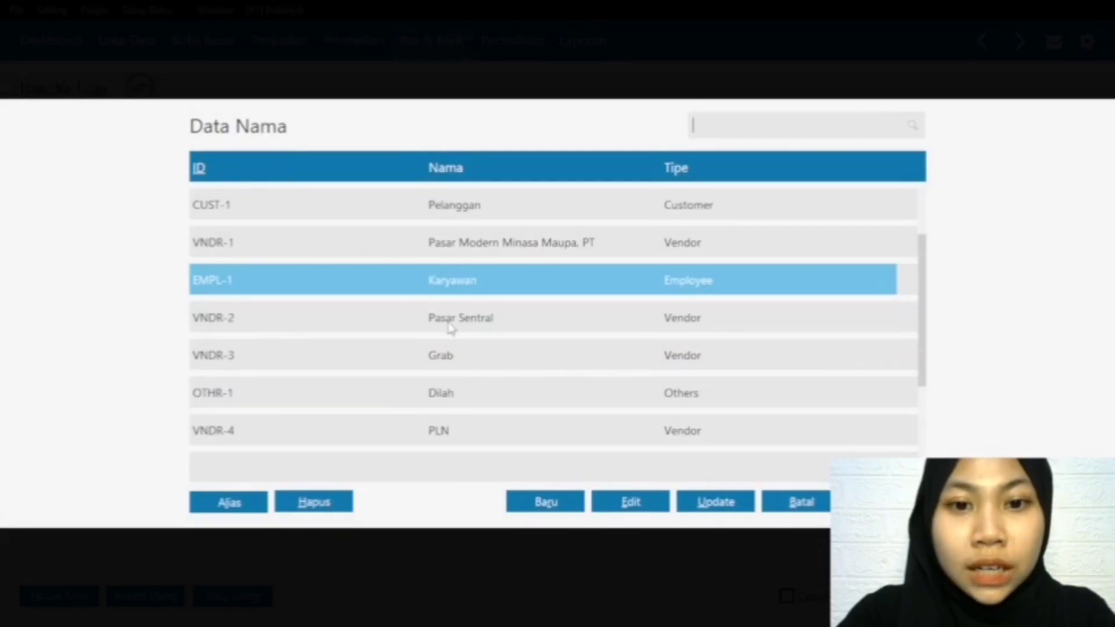
left_click(428, 289)
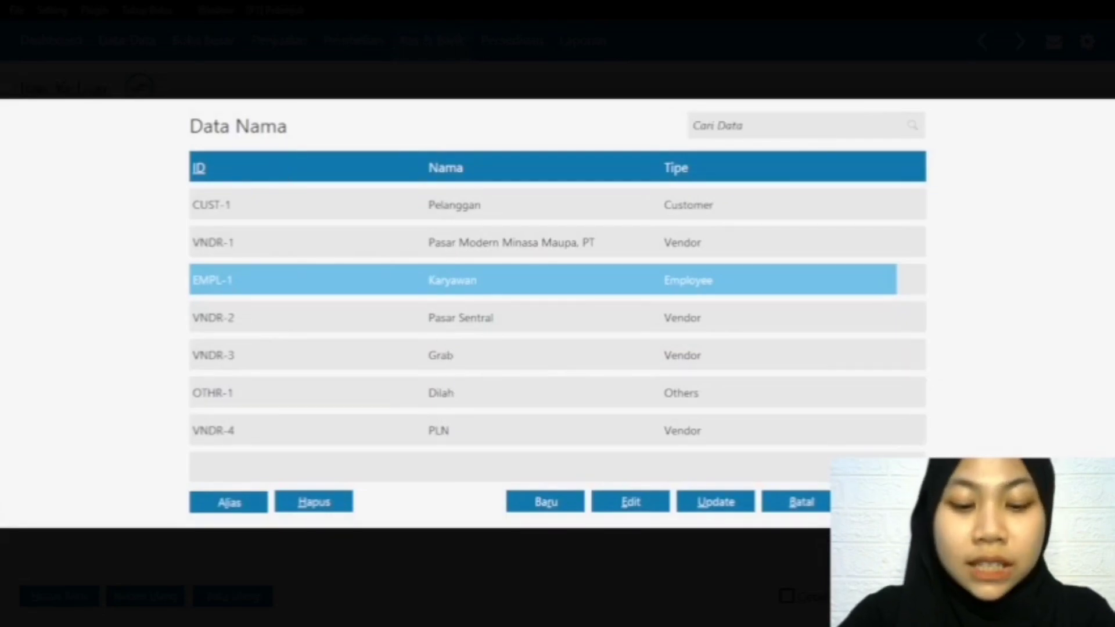
left_click(887, 501)
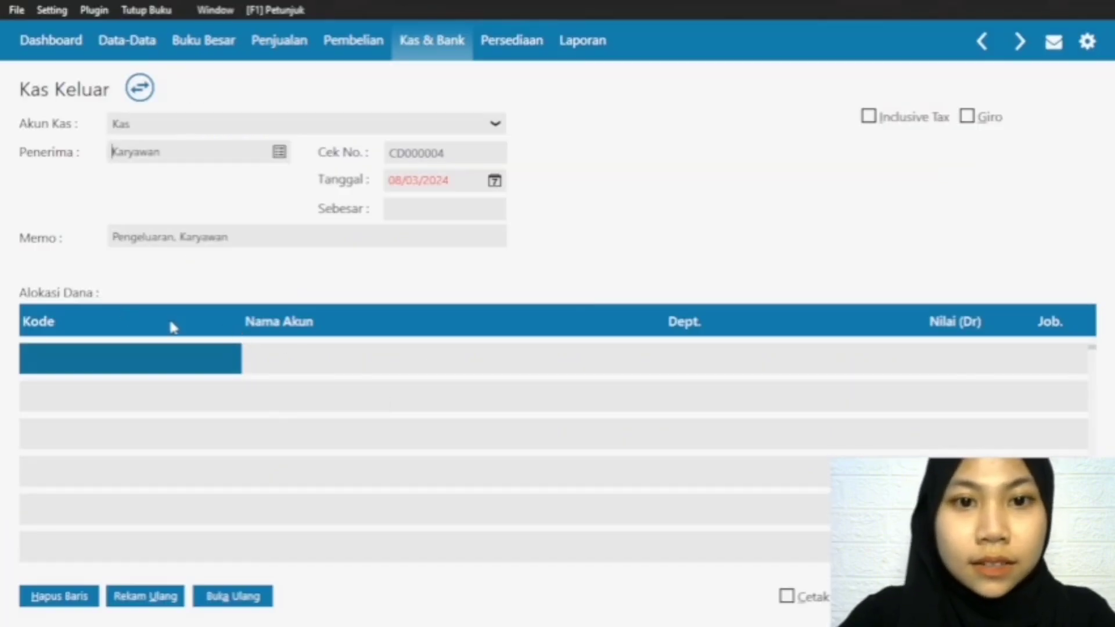
Step: Set the Kas Keluar transaction date to 02/02/2024
left_click(492, 187)
left_click(725, 213)
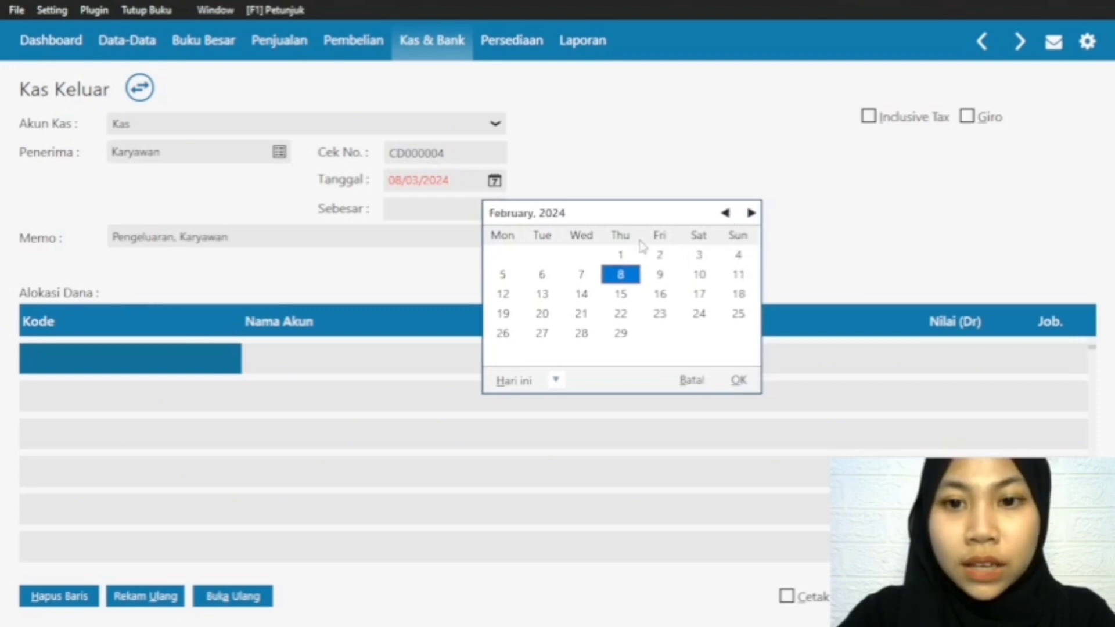
left_click(659, 256)
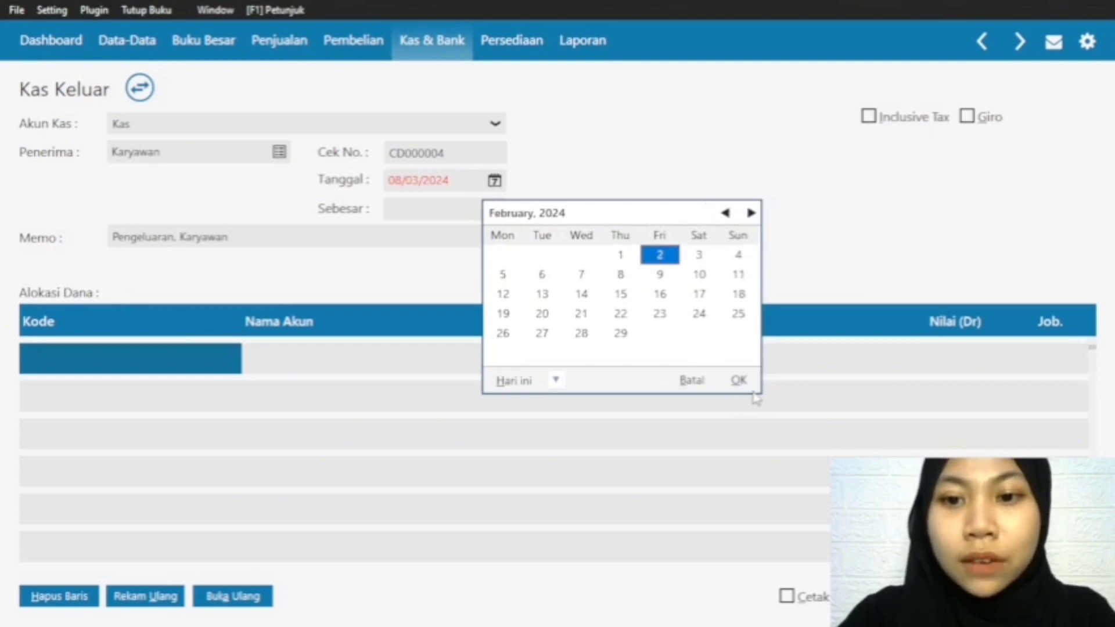
left_click(736, 378)
Step: Allocate the first Alokasi Dana line to the account Utang Gaji & Upah
double_click(85, 360)
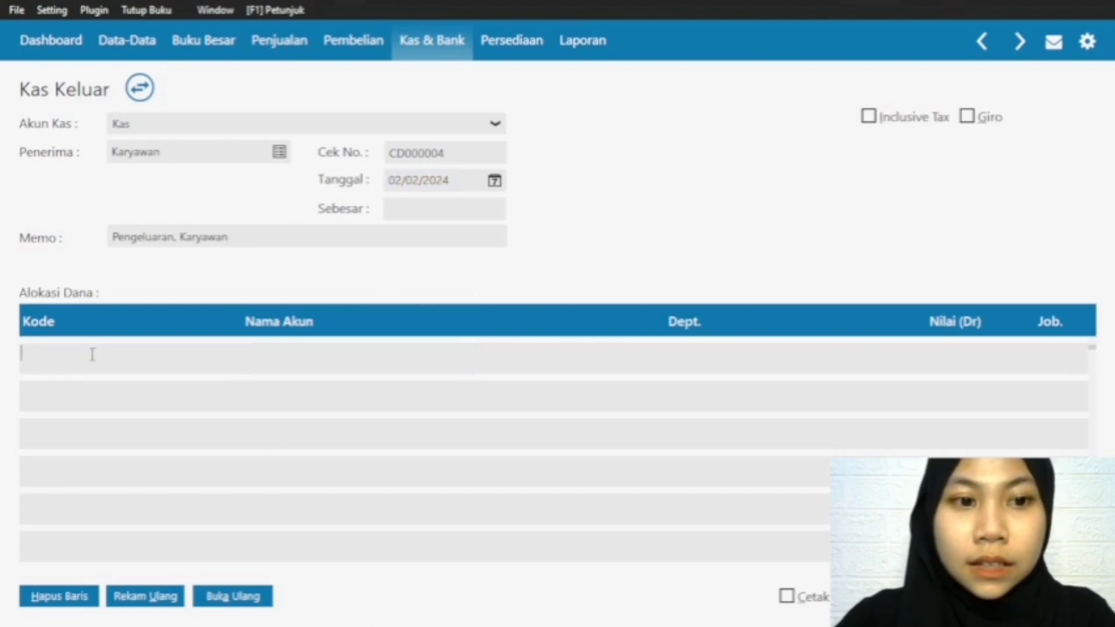
scroll(576, 274, "down", 3)
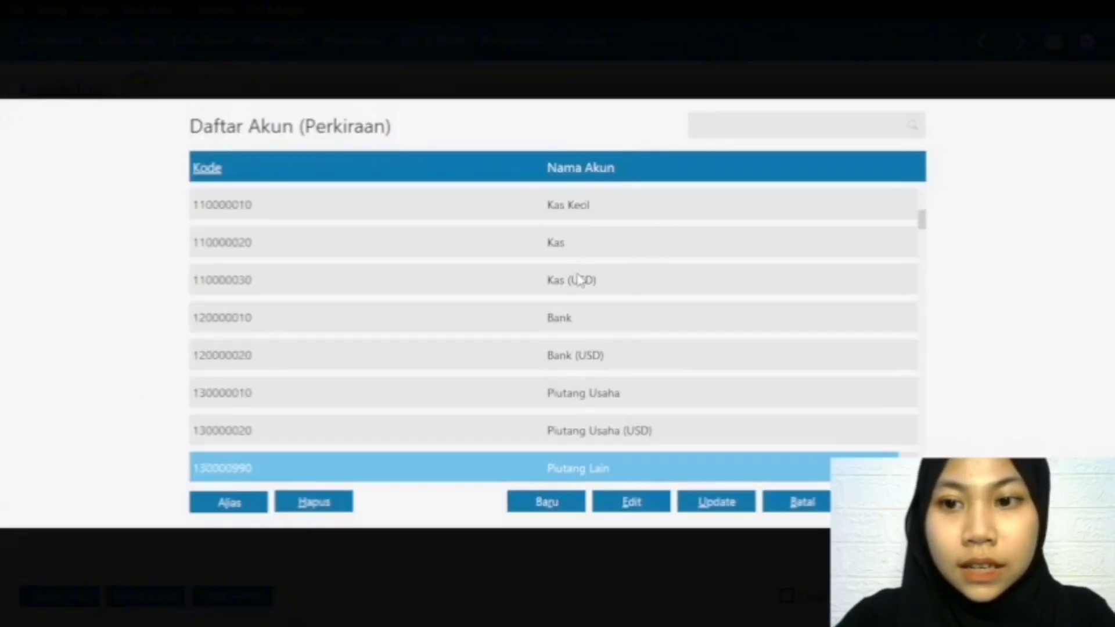
scroll(834, 233, "down", 2)
scroll(677, 340, "down", 10)
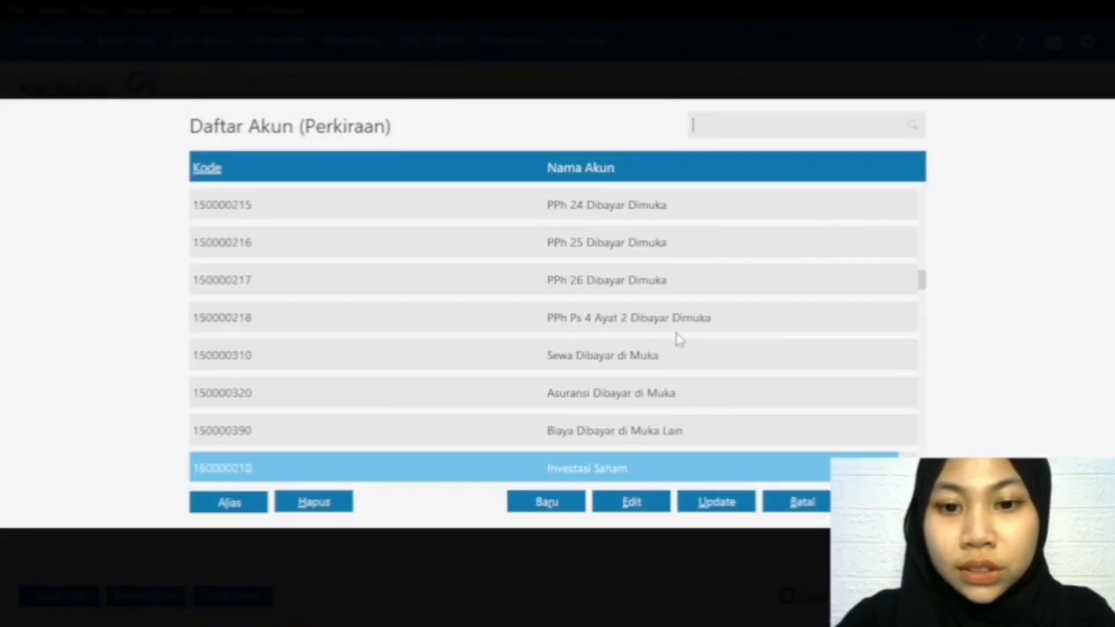
scroll(629, 348, "down", 7)
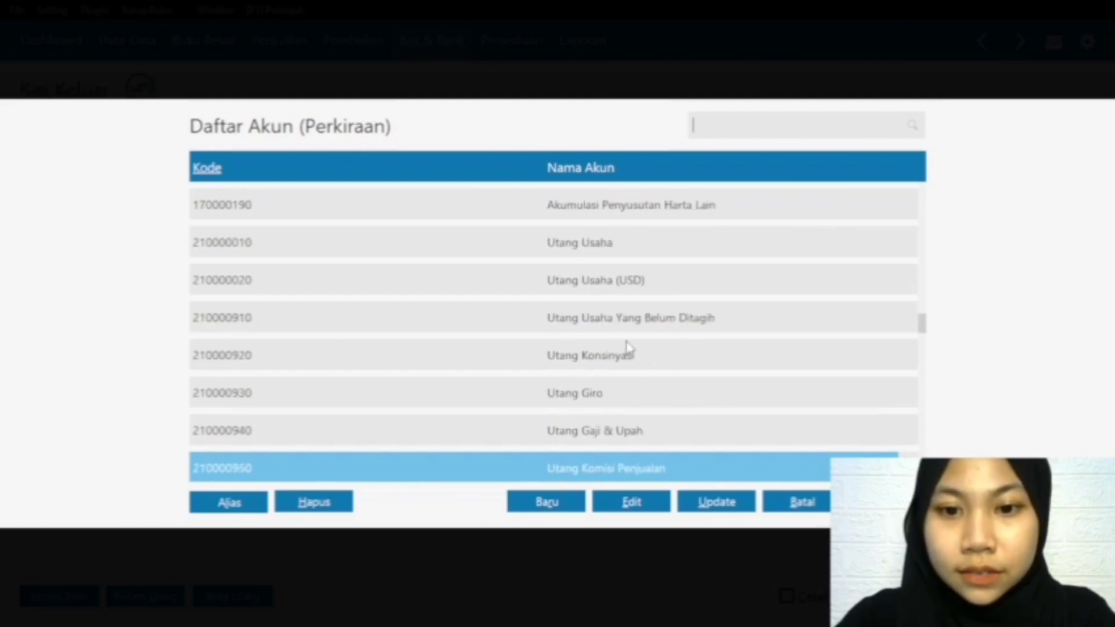
left_click(623, 421)
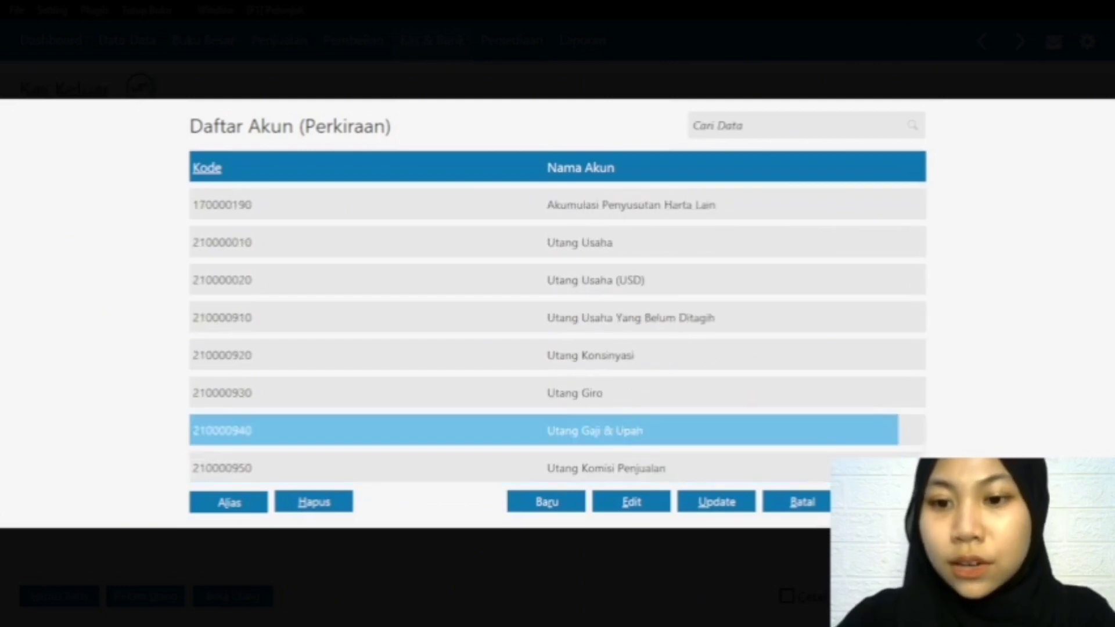
left_click(887, 502)
Step: Try to enter 1500000 as the debit value of the Utang Gaji & Upah line
left_click(940, 352)
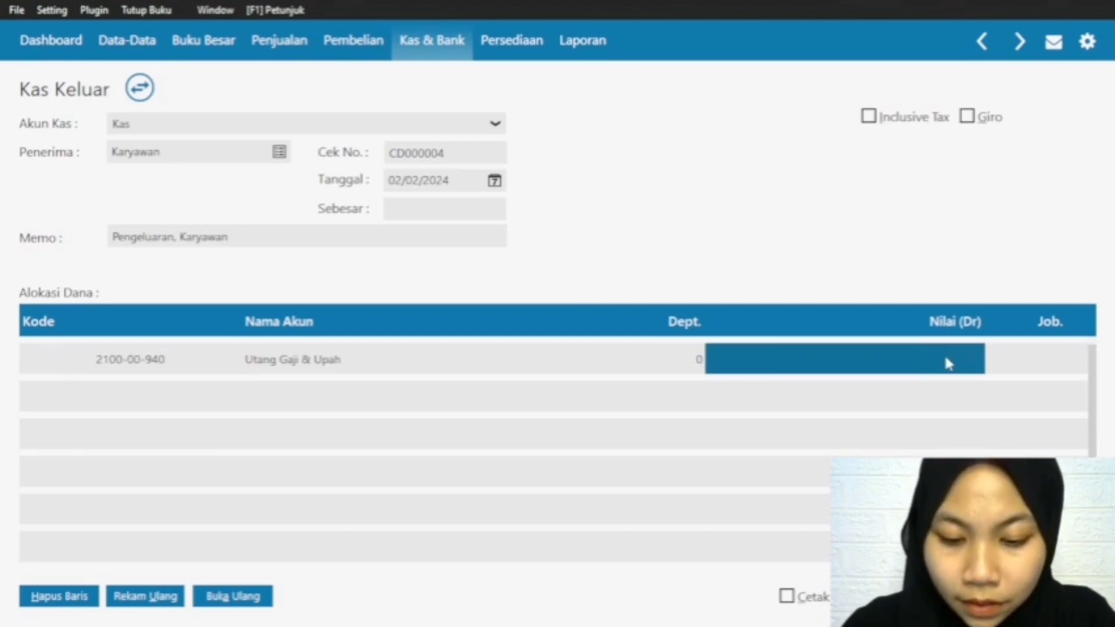
type("1500")
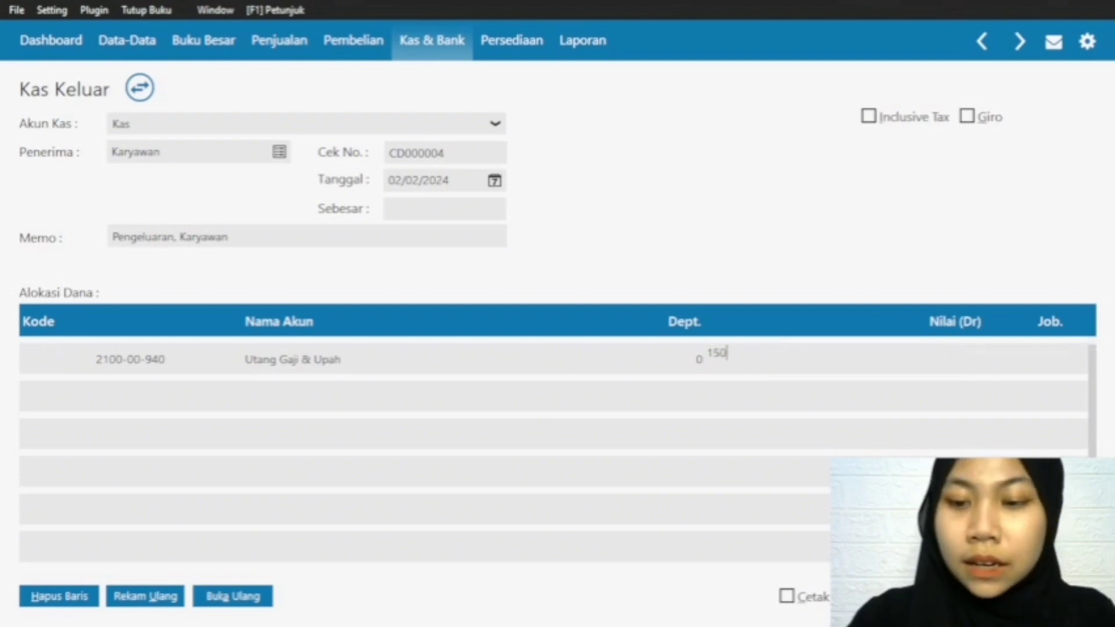
key("BackSpace")
key("BackSpace")
key("BackSpace")
key("BackSpace")
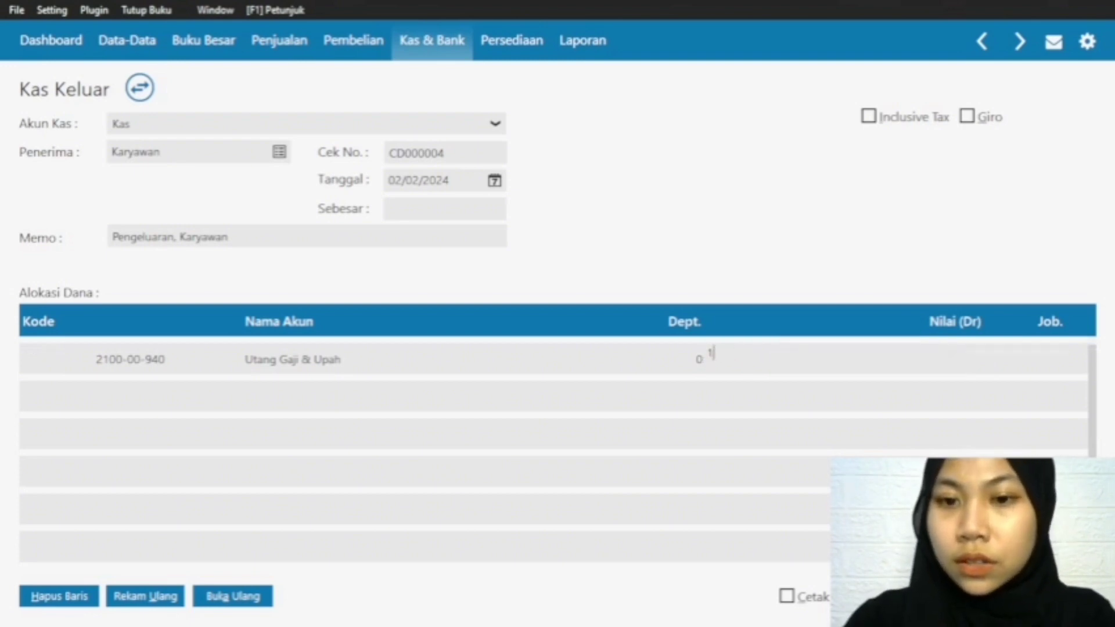
left_click(960, 353)
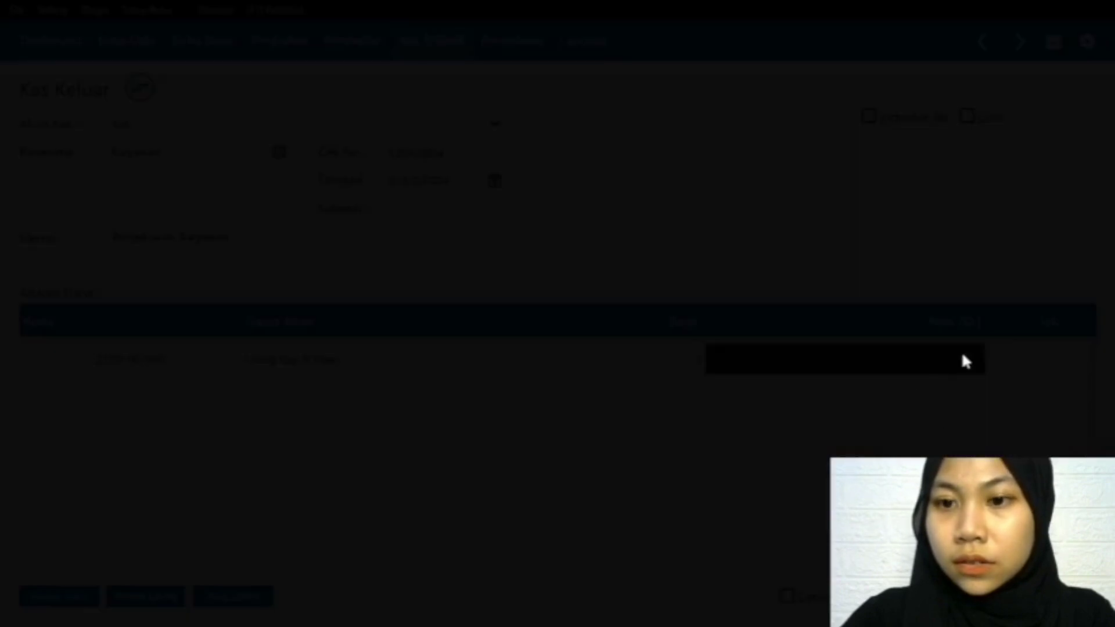
left_click(890, 400)
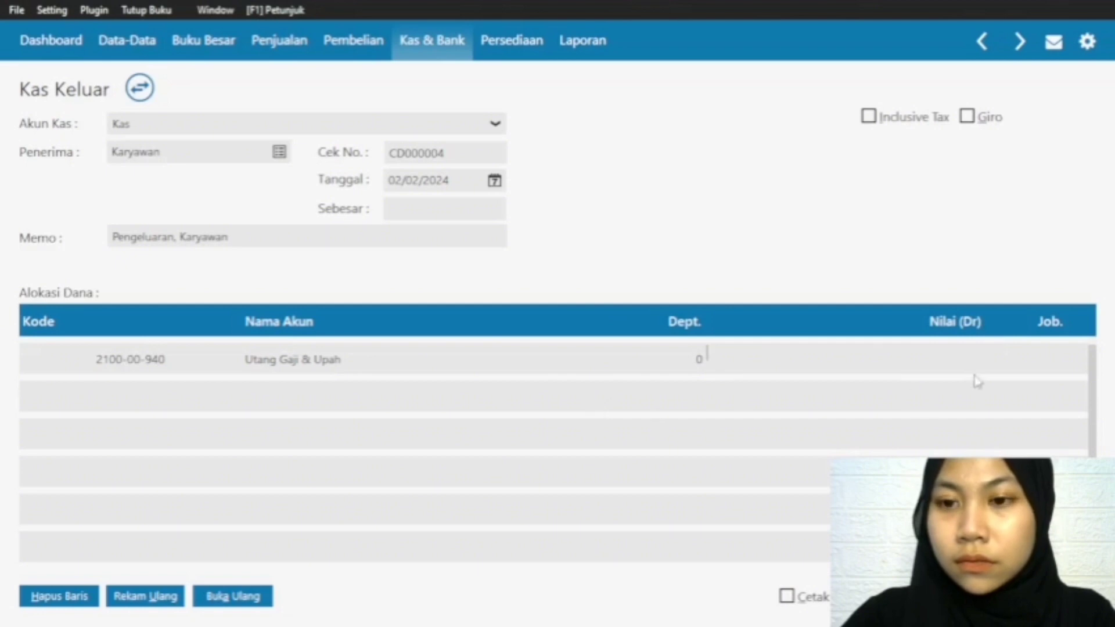
left_click(719, 354)
left_click(864, 406)
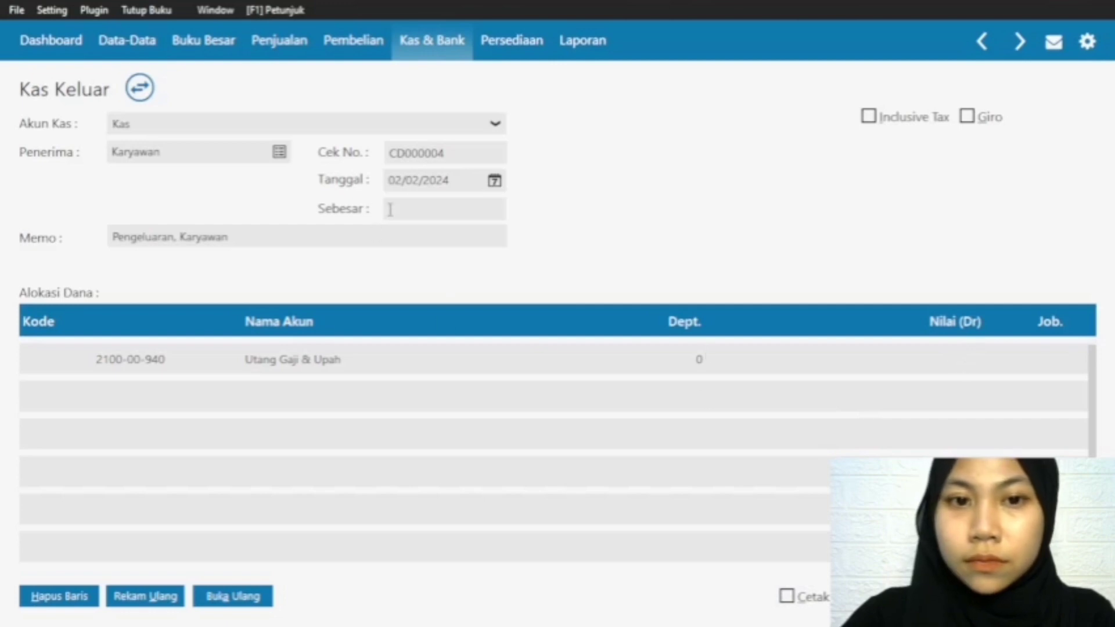
left_click(390, 209)
left_click(888, 410)
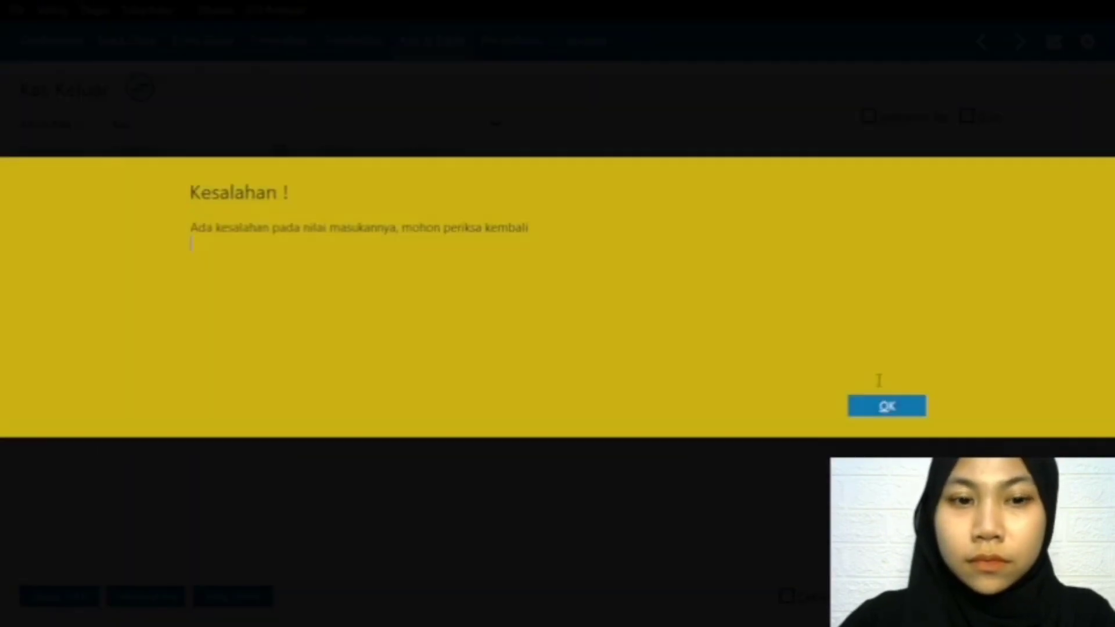
left_click(883, 406)
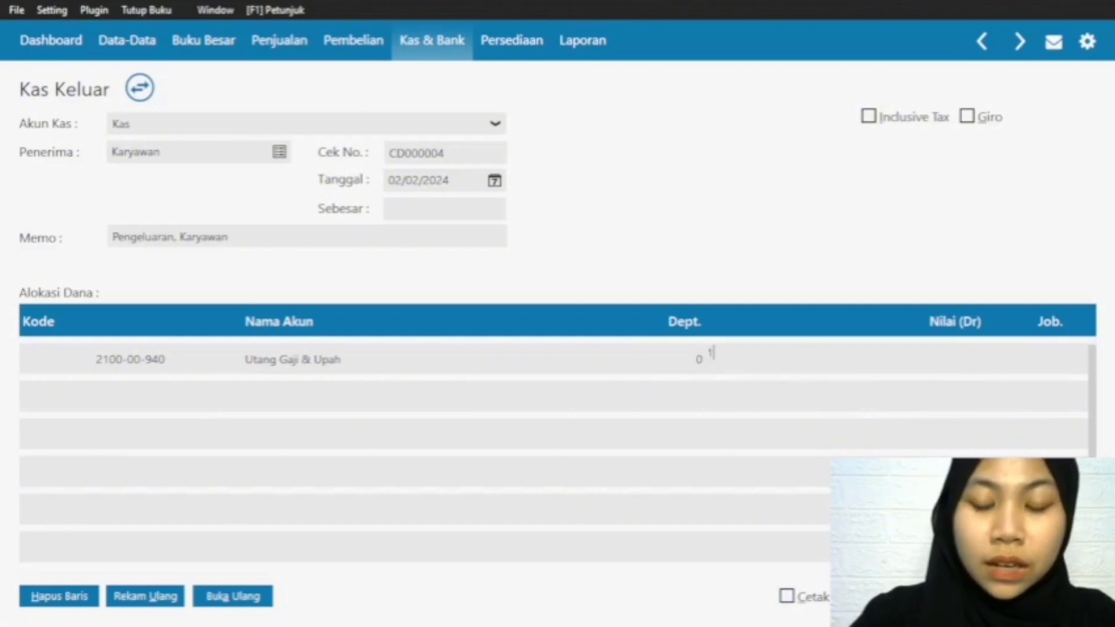
type("00000")
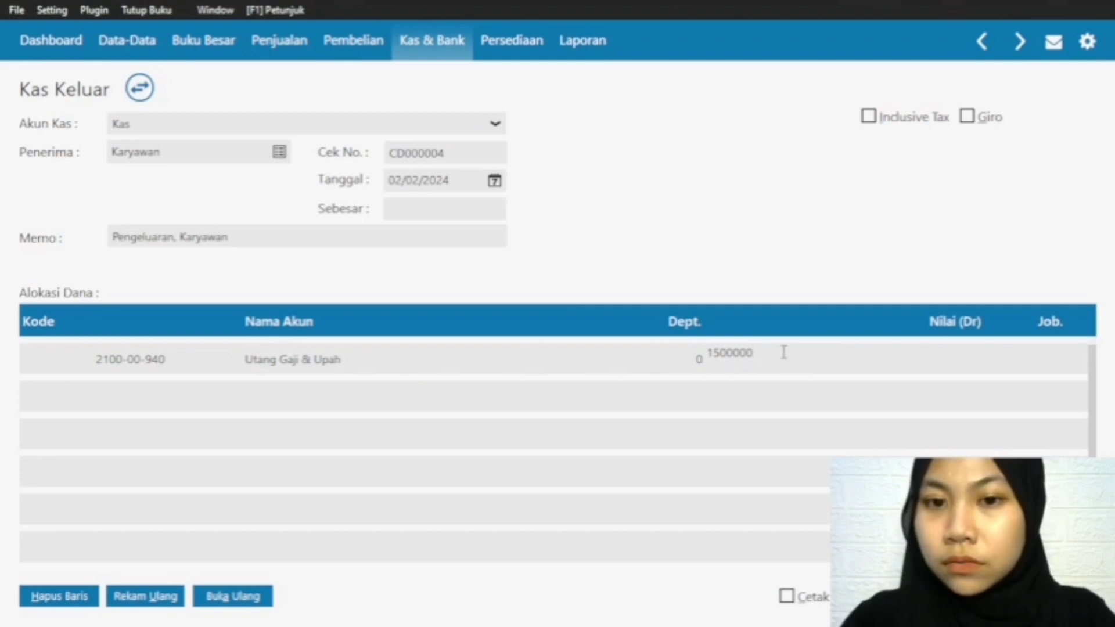
left_click(676, 392)
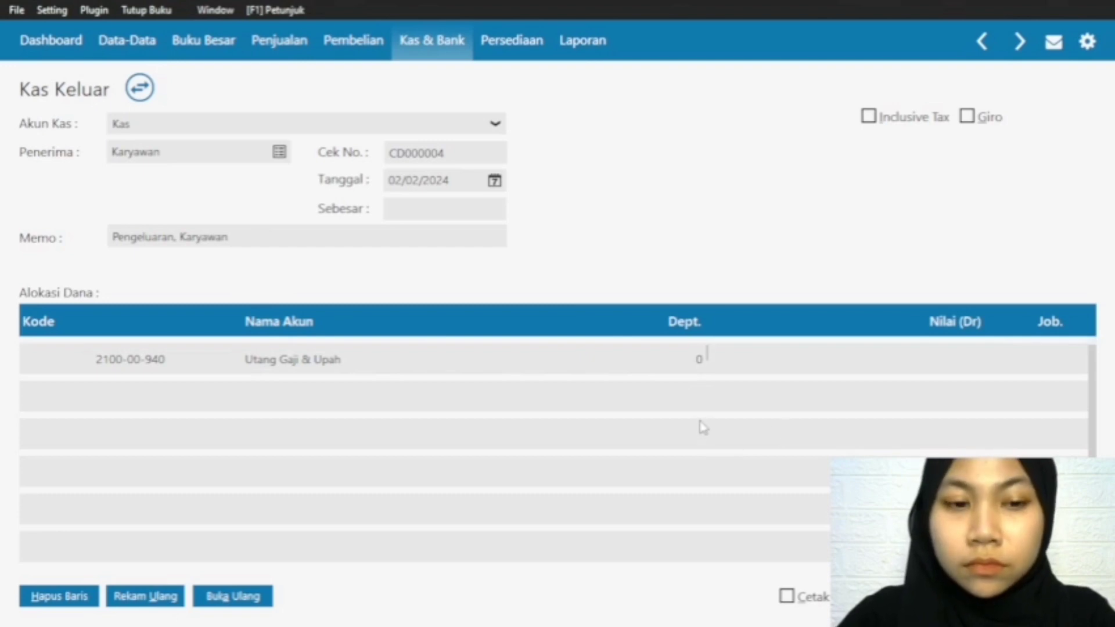
left_click(724, 374)
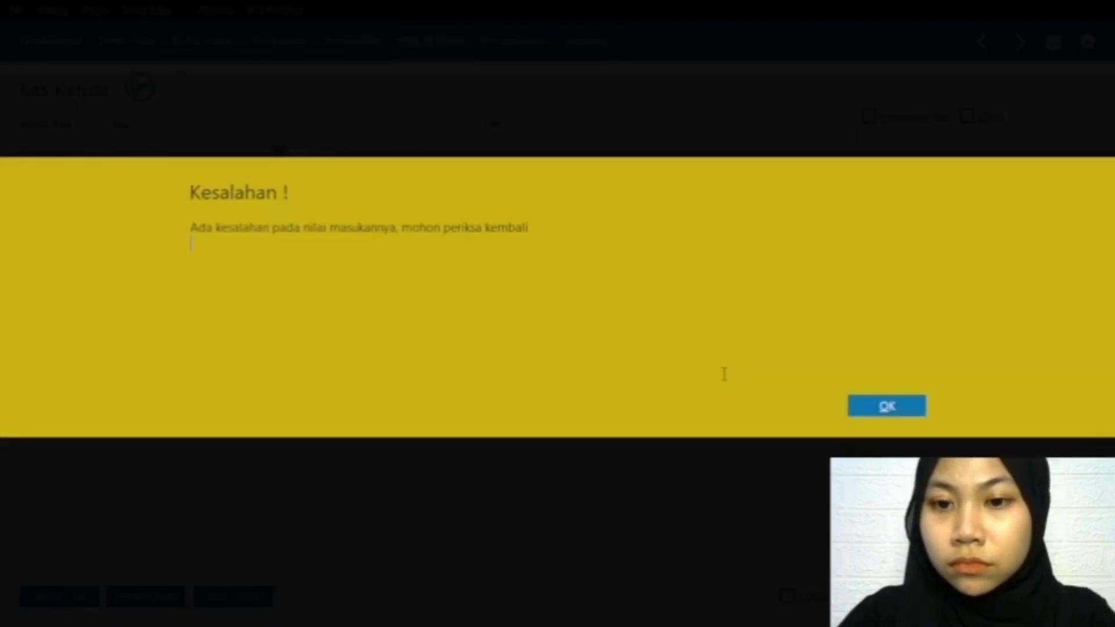
left_click(858, 416)
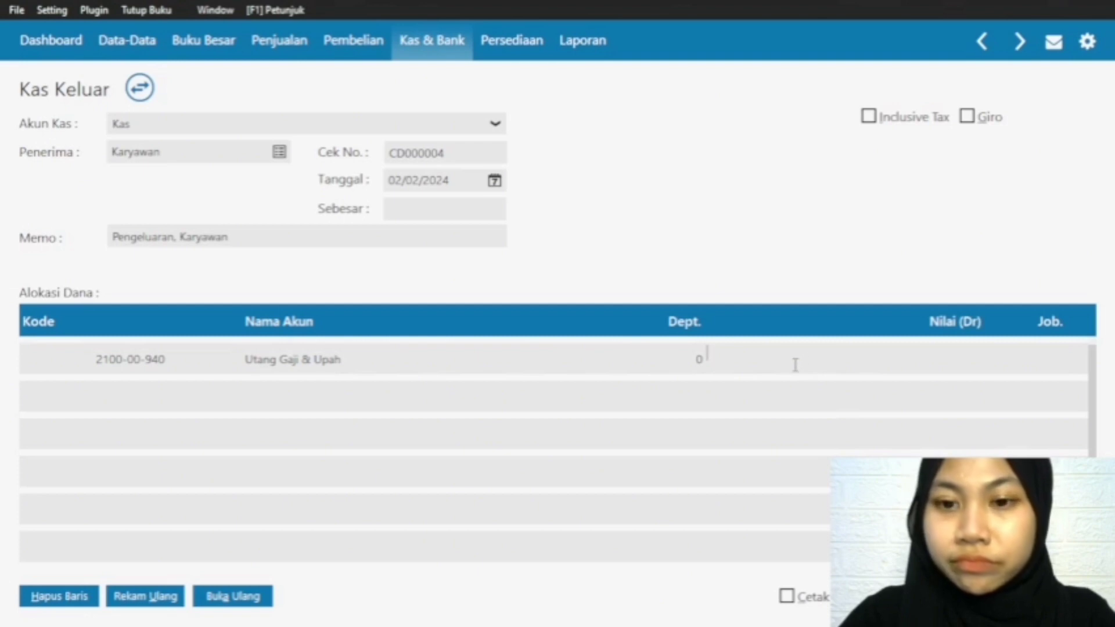
Step: Set the Utang Gaji & Upah debit value to 1500000 and fill the Sebesar amount with the same total
type("1500000")
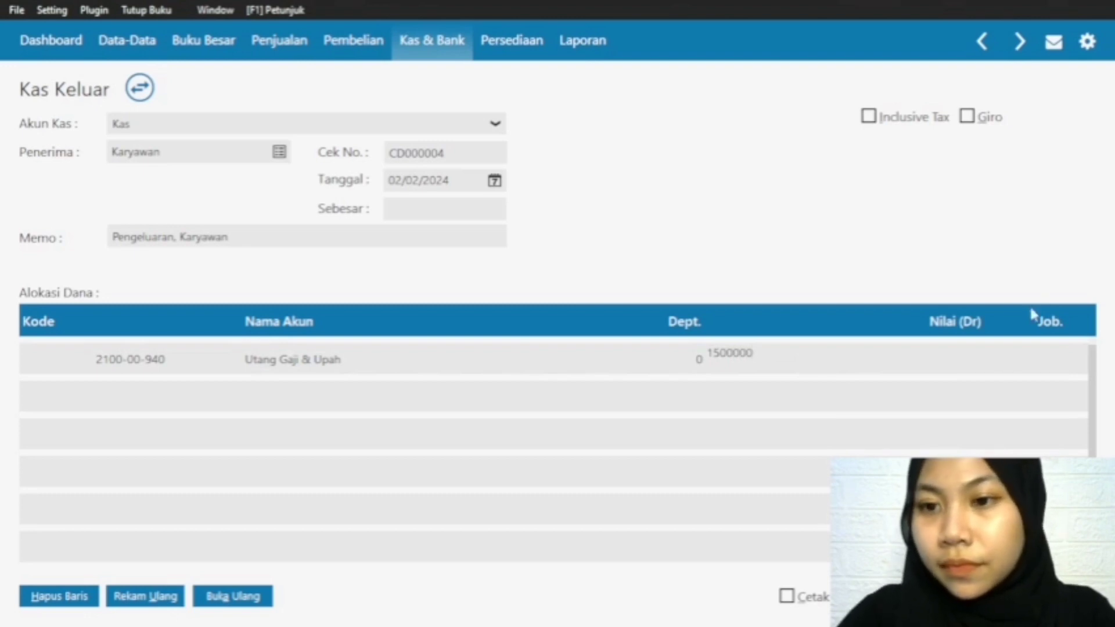
key("Tab")
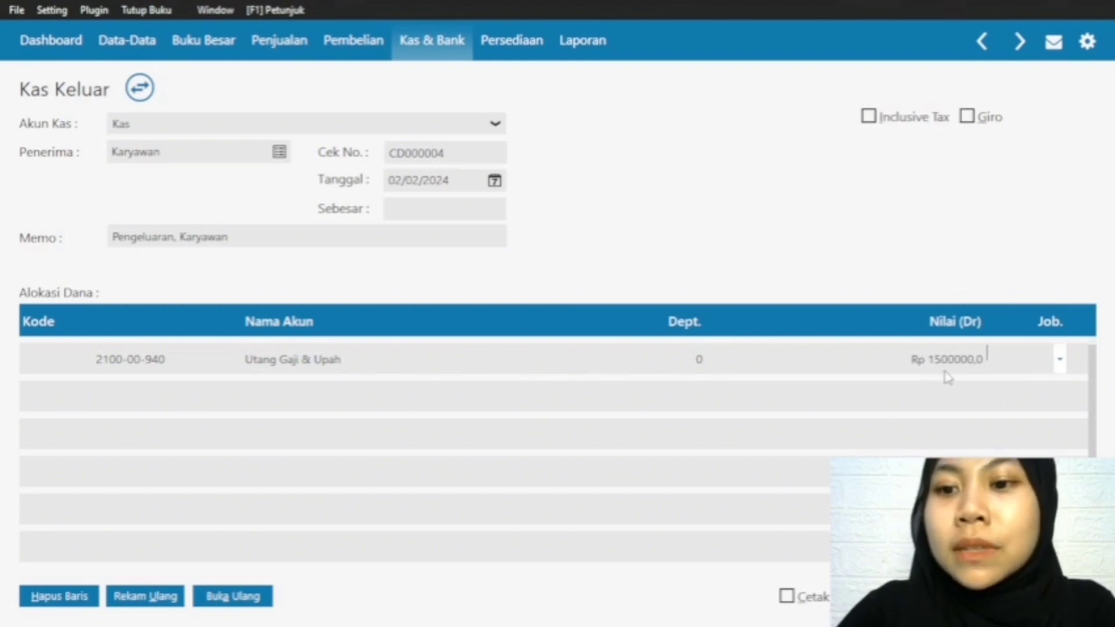
left_click(409, 208)
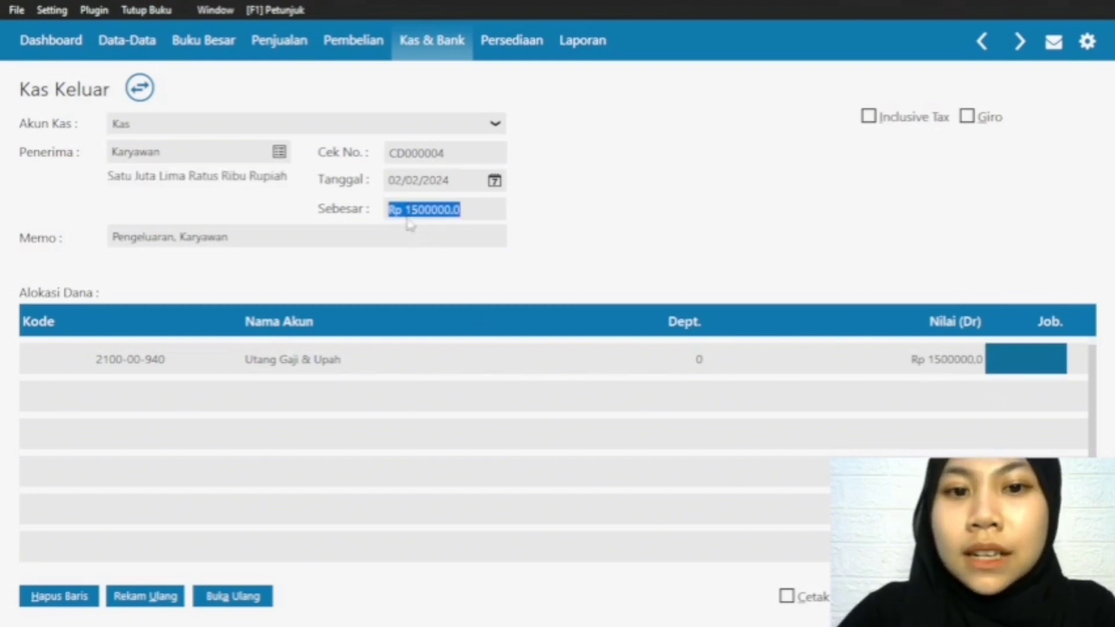
key("Tab")
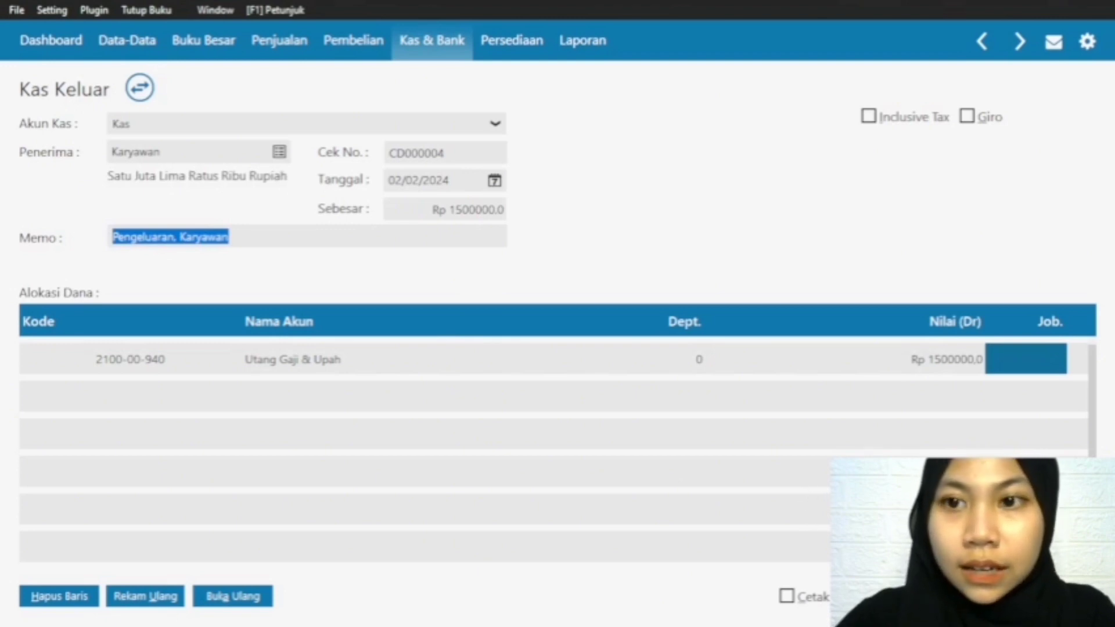
Step: Record the Kas Keluar transaction and close the blank entry form that follows
left_click(1055, 596)
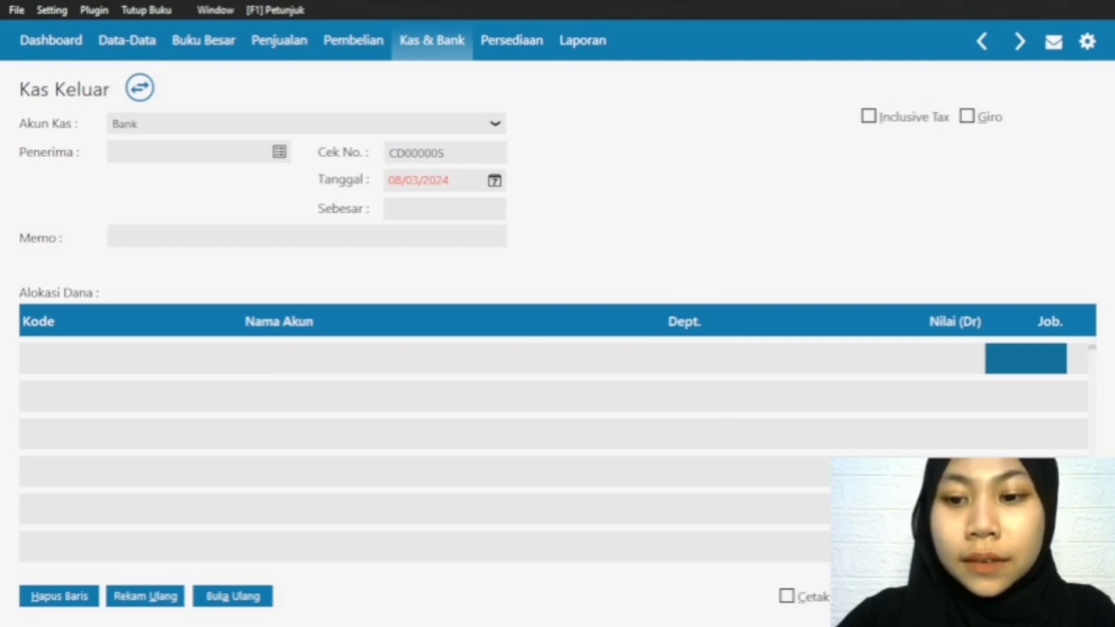
left_click(1055, 596)
mouse_move(267, 297)
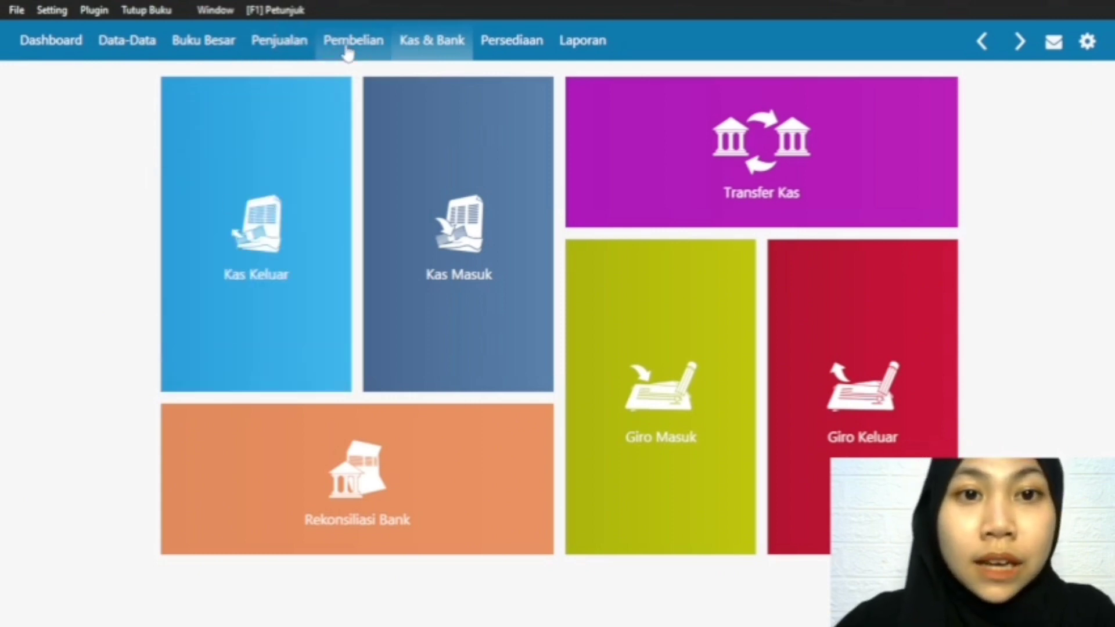
Step: Start a new Invoice Pembelian marked as Tunai with Pasar Sentral as the supplier
left_click(349, 52)
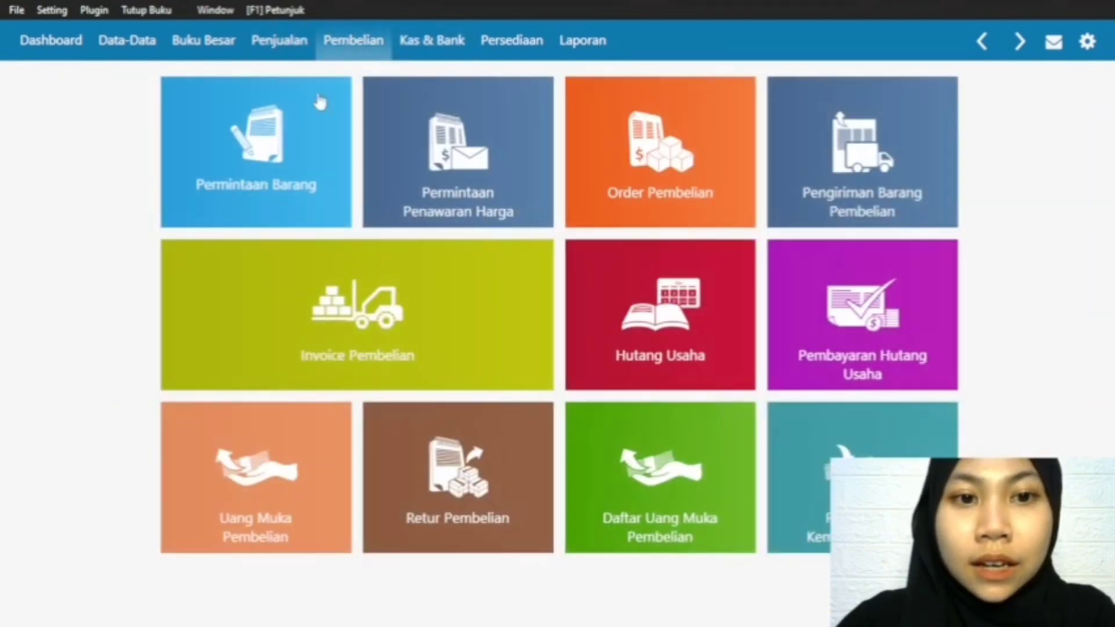
mouse_move(182, 342)
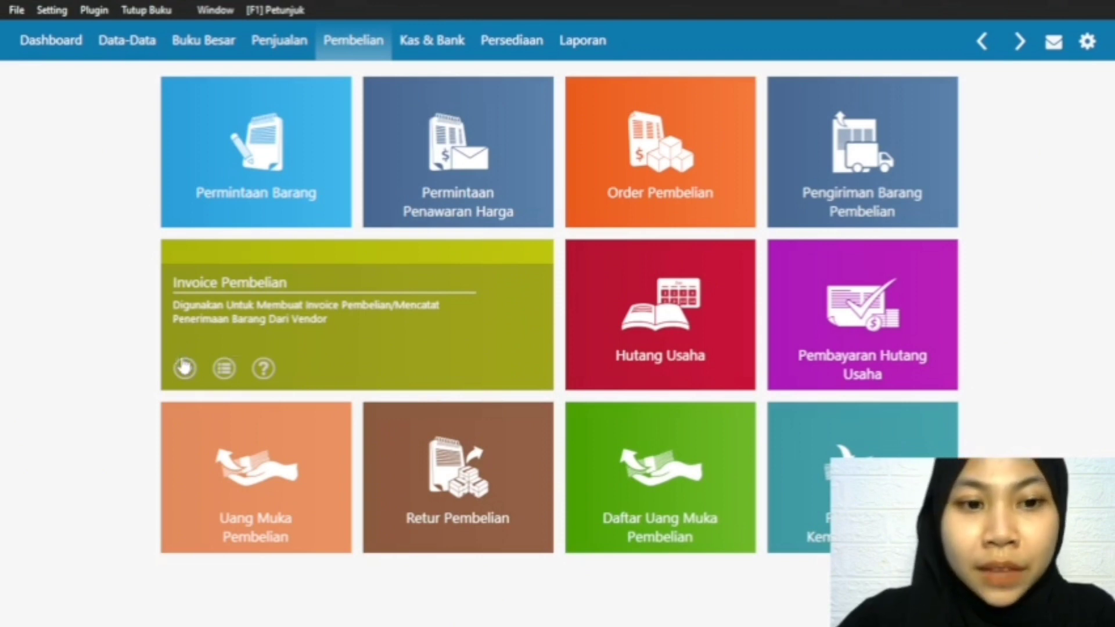
left_click(184, 369)
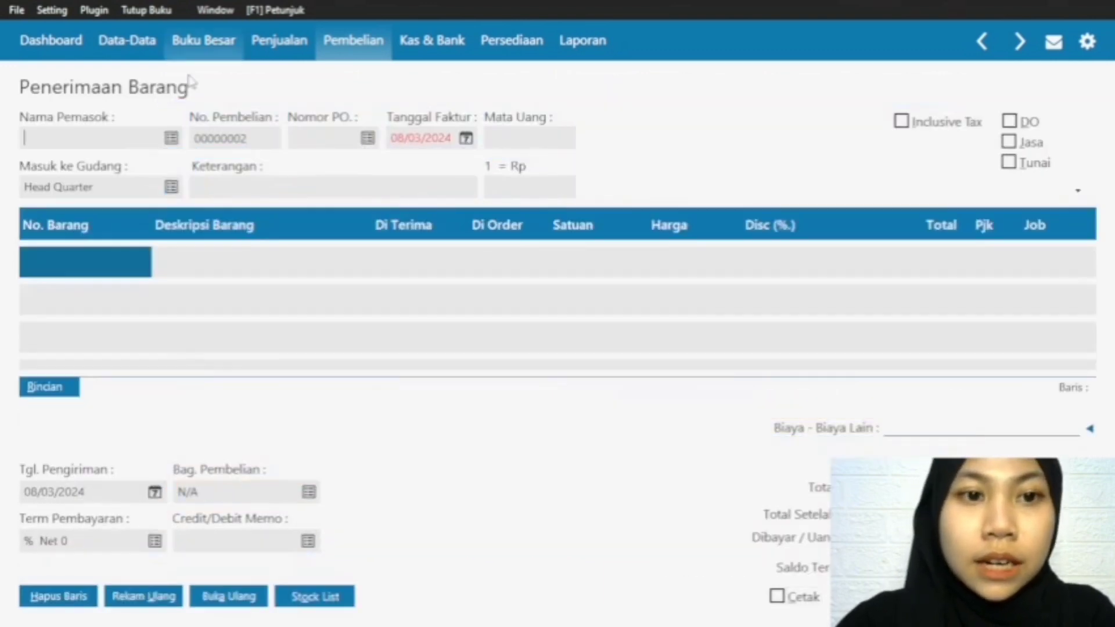
left_click(1010, 164)
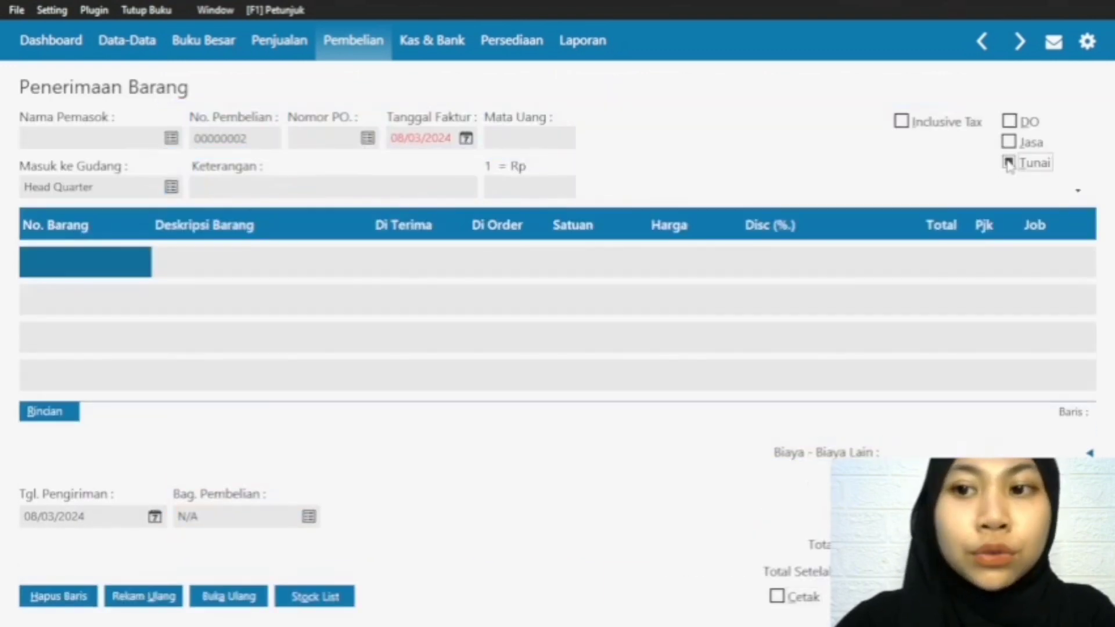
left_click(171, 138)
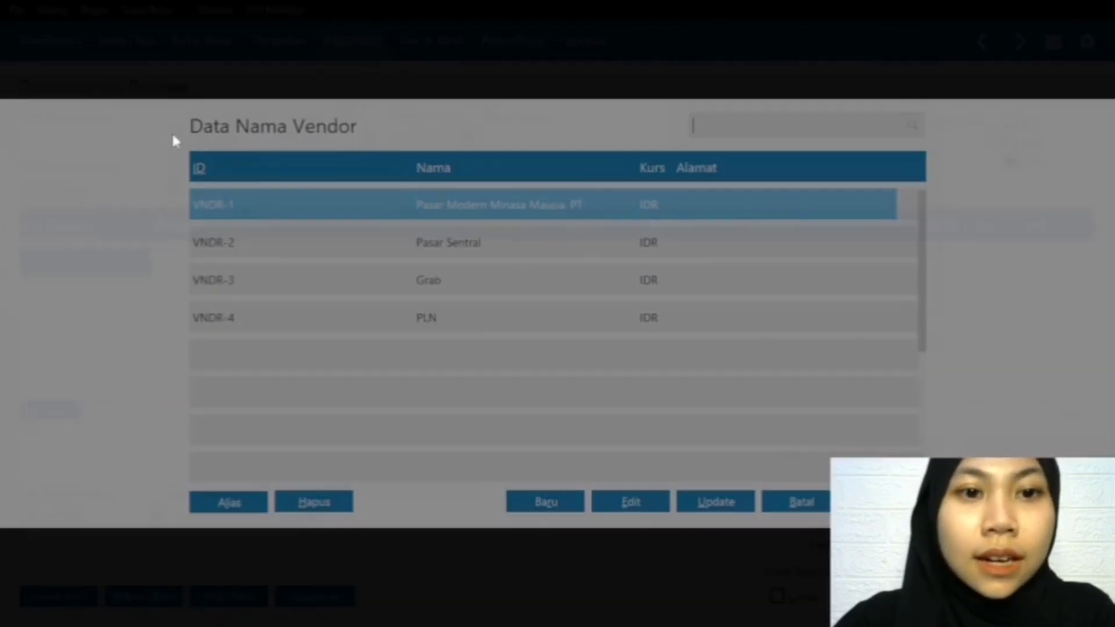
left_click(462, 258)
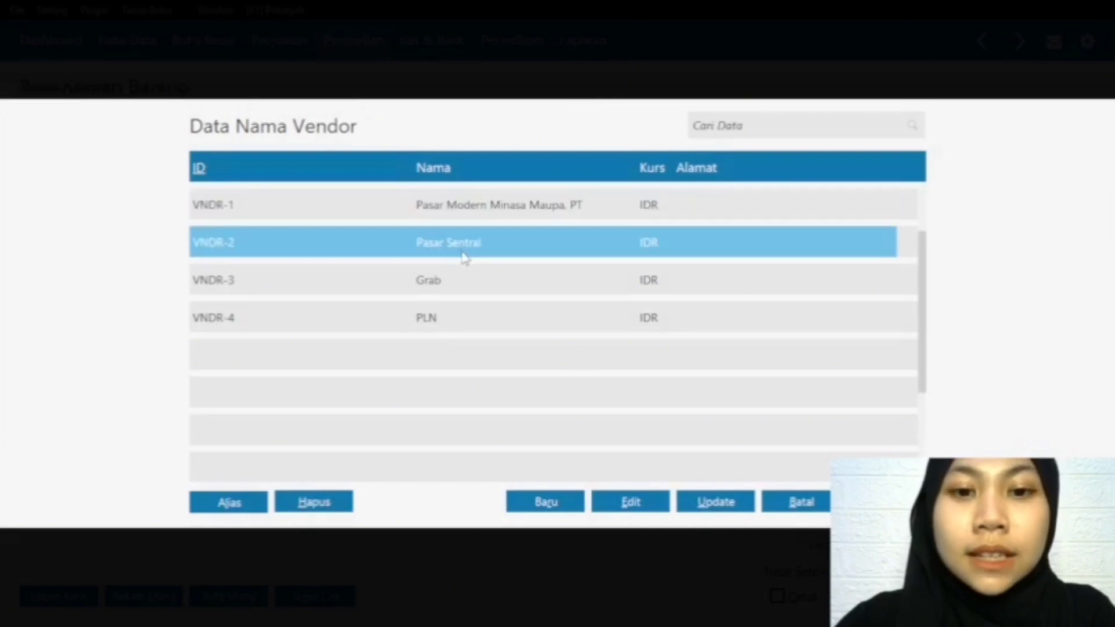
double_click(460, 244)
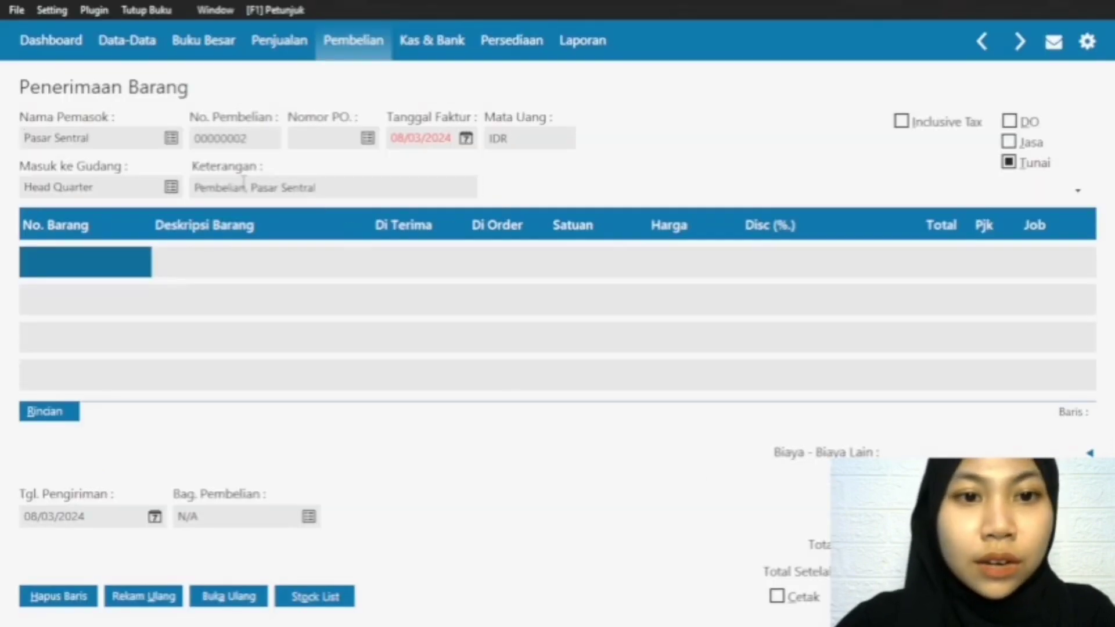
Step: Set the purchase invoice's Tanggal Faktur to 02/02/2024
left_click(468, 141)
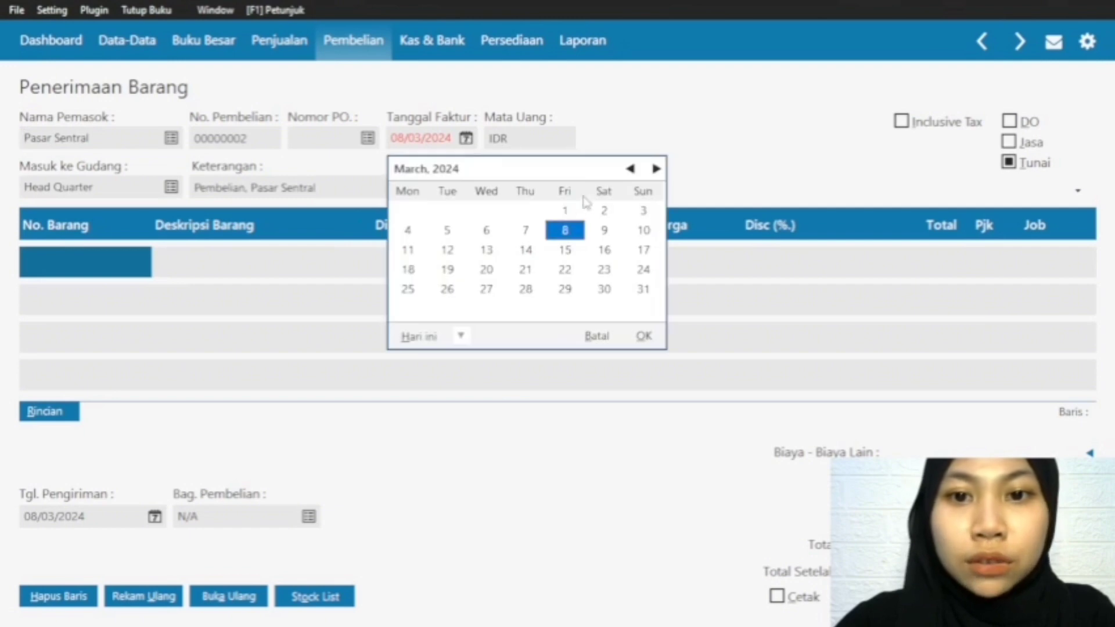
left_click(630, 169)
left_click(564, 210)
left_click(638, 335)
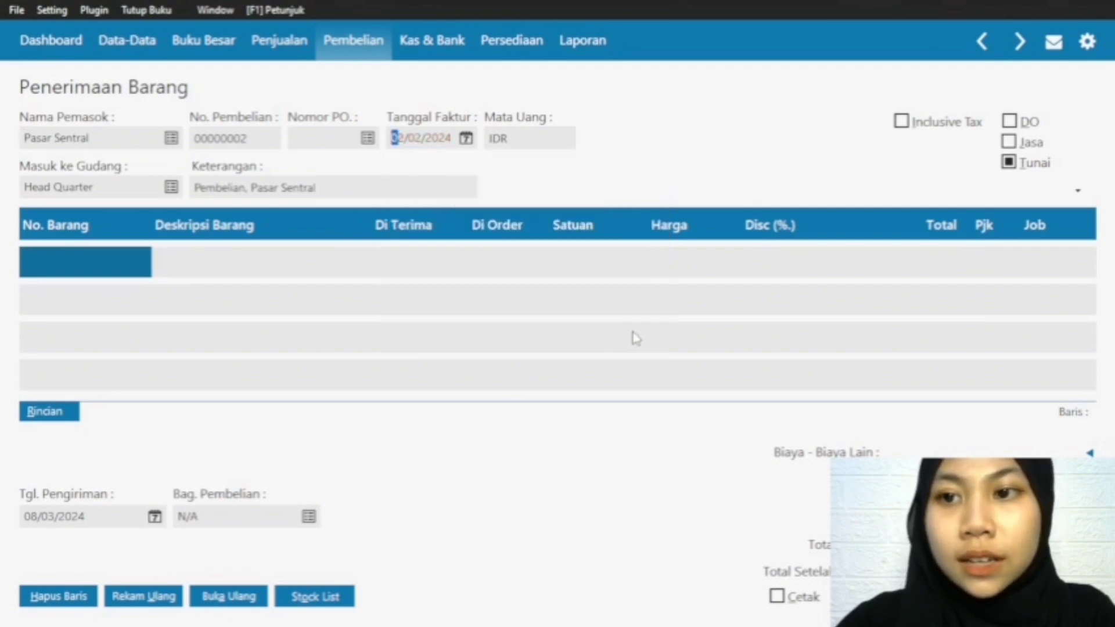
Step: Add the inventory item J-001 Jilbab to the first invoice row with a Di Terima quantity of 24
left_click(115, 253)
double_click(115, 253)
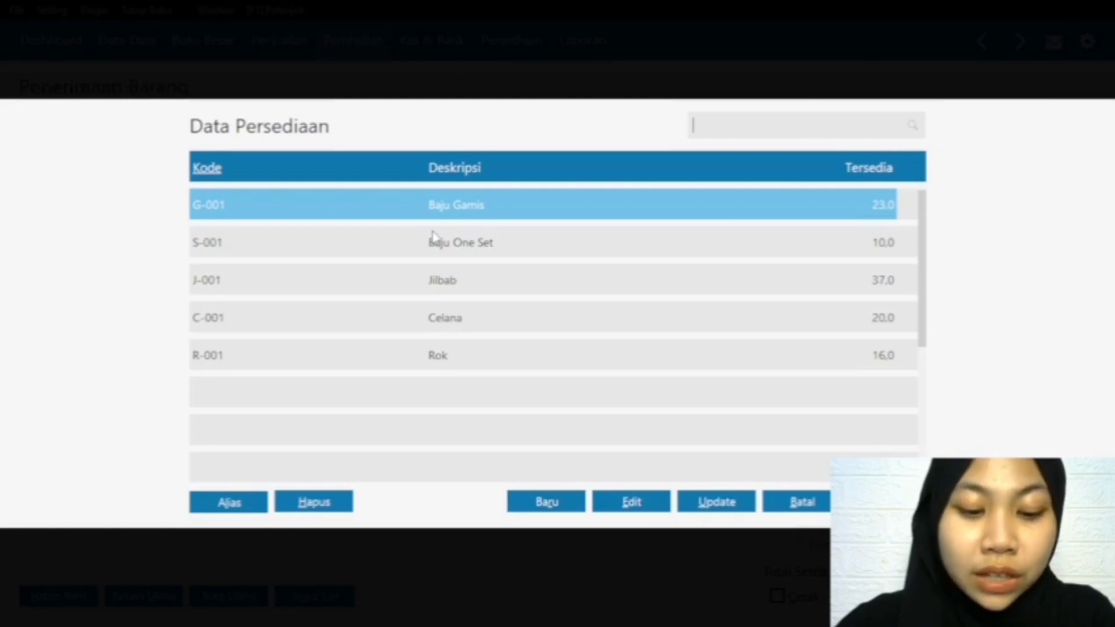
left_click(486, 288)
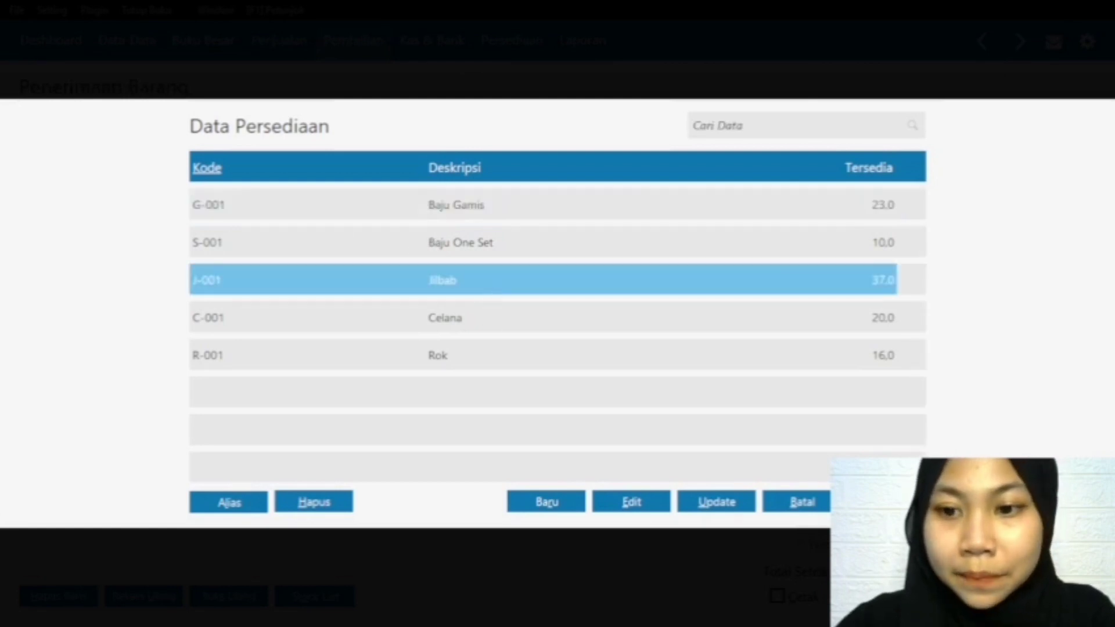
left_click(886, 502)
left_click(403, 257)
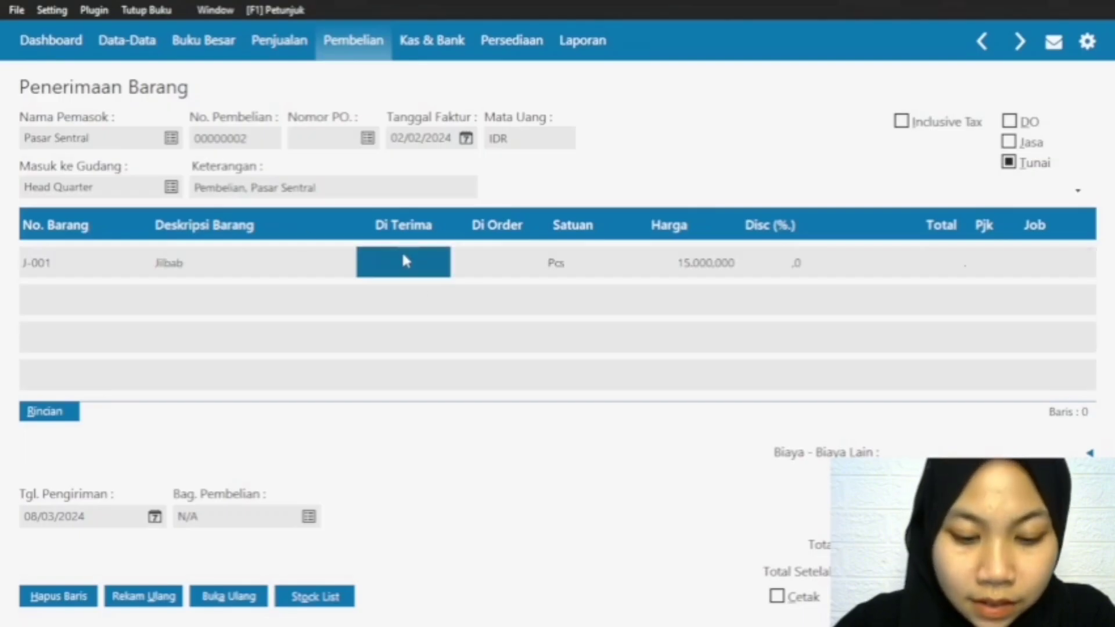
type("24")
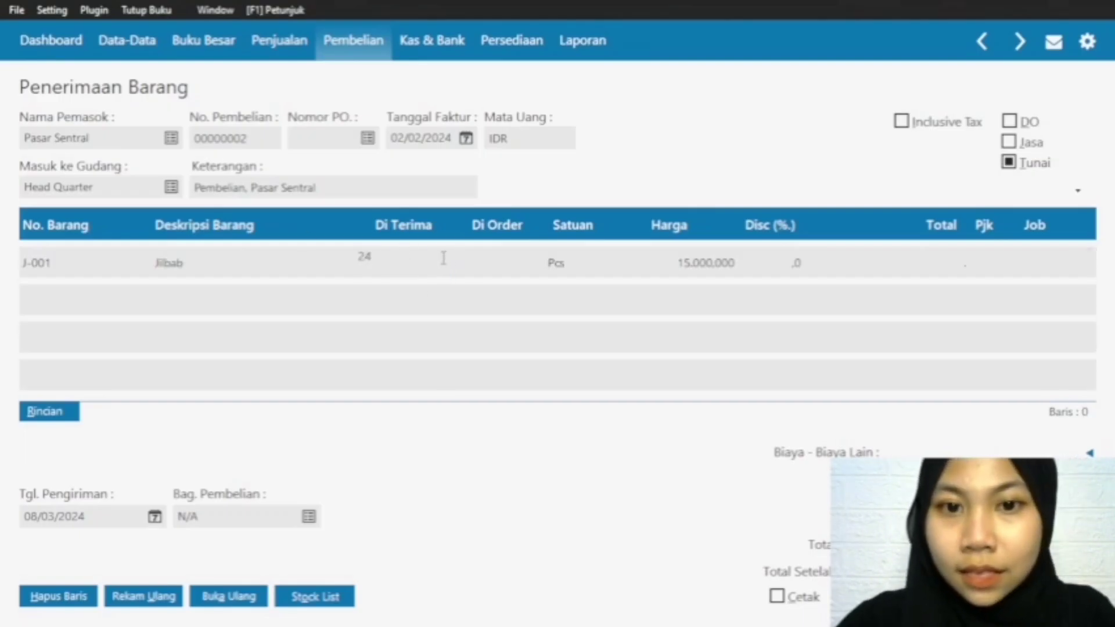
left_click(944, 264)
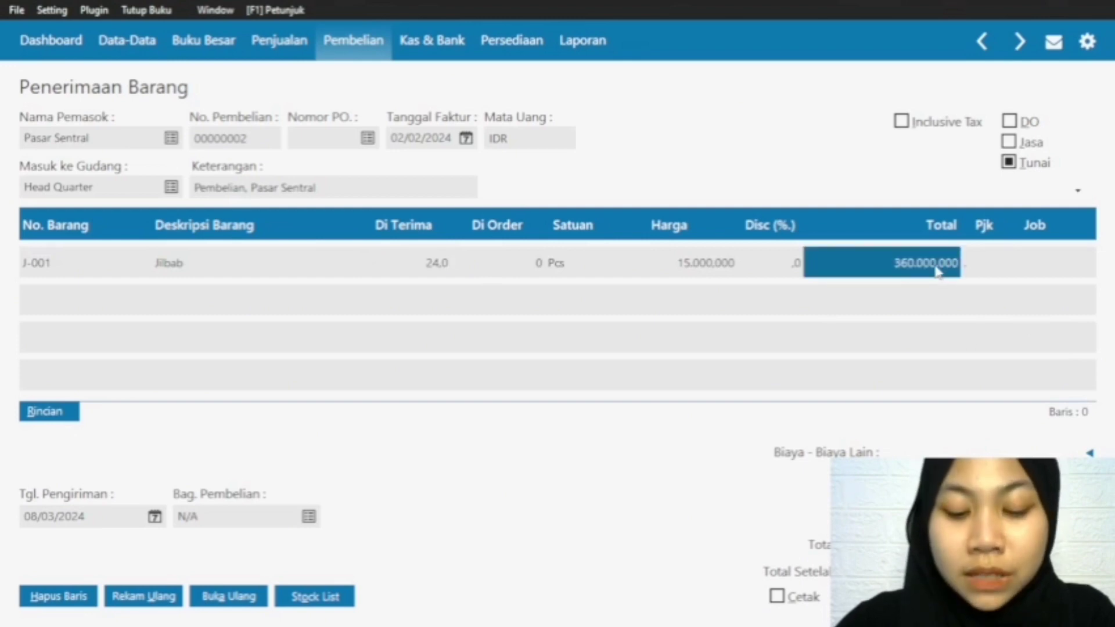
Step: Add item R-001 Rok on a new invoice row with a Di Terima quantity of 6
left_click(55, 273)
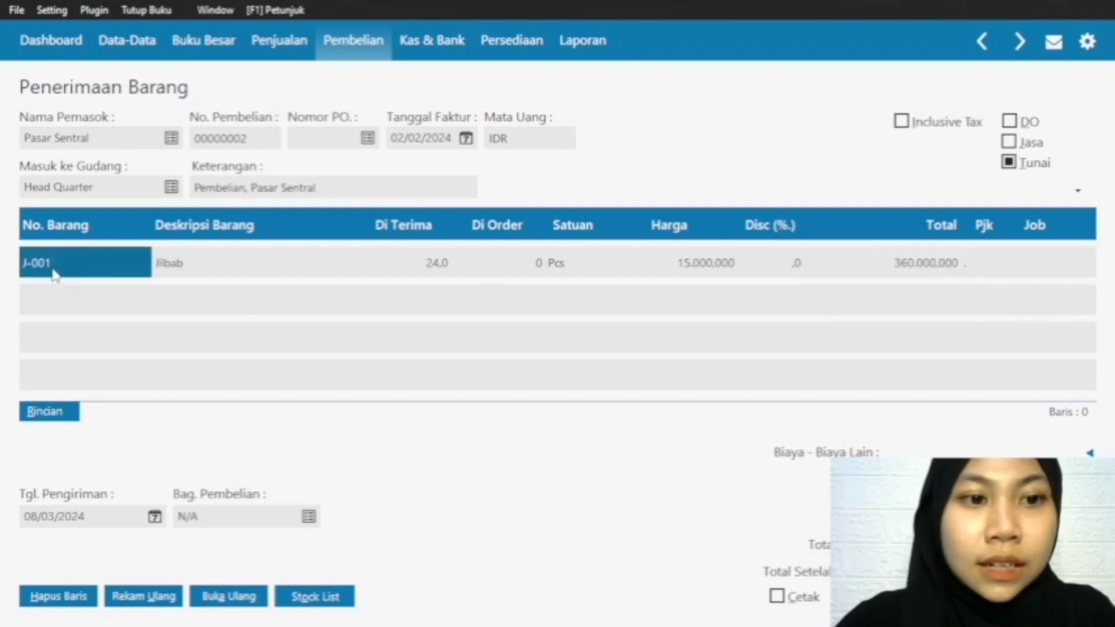
key("Down")
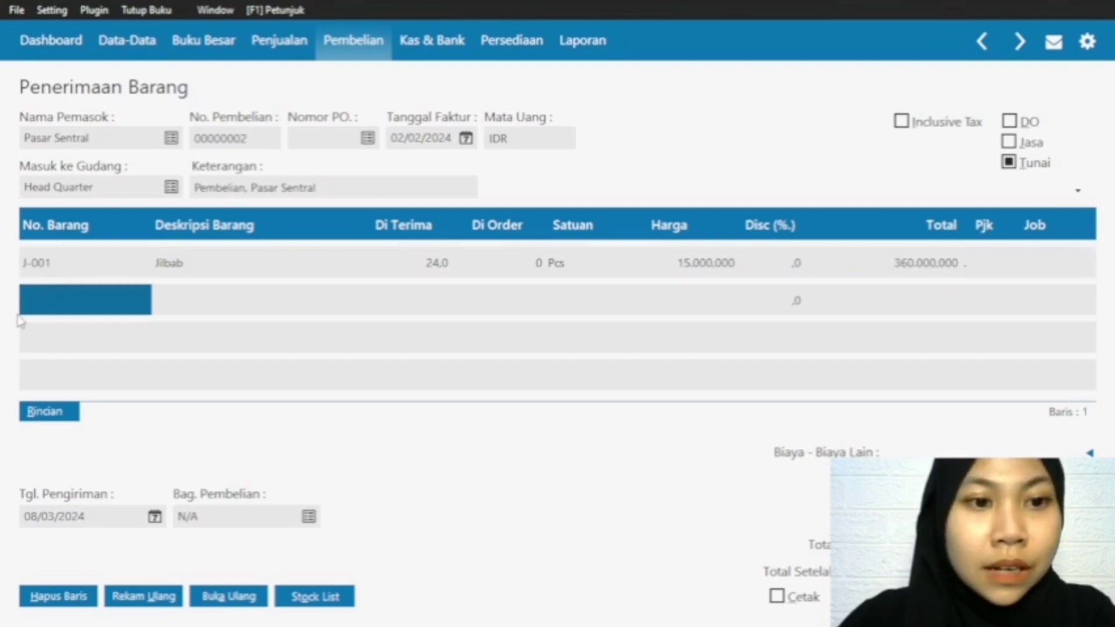
double_click(27, 307)
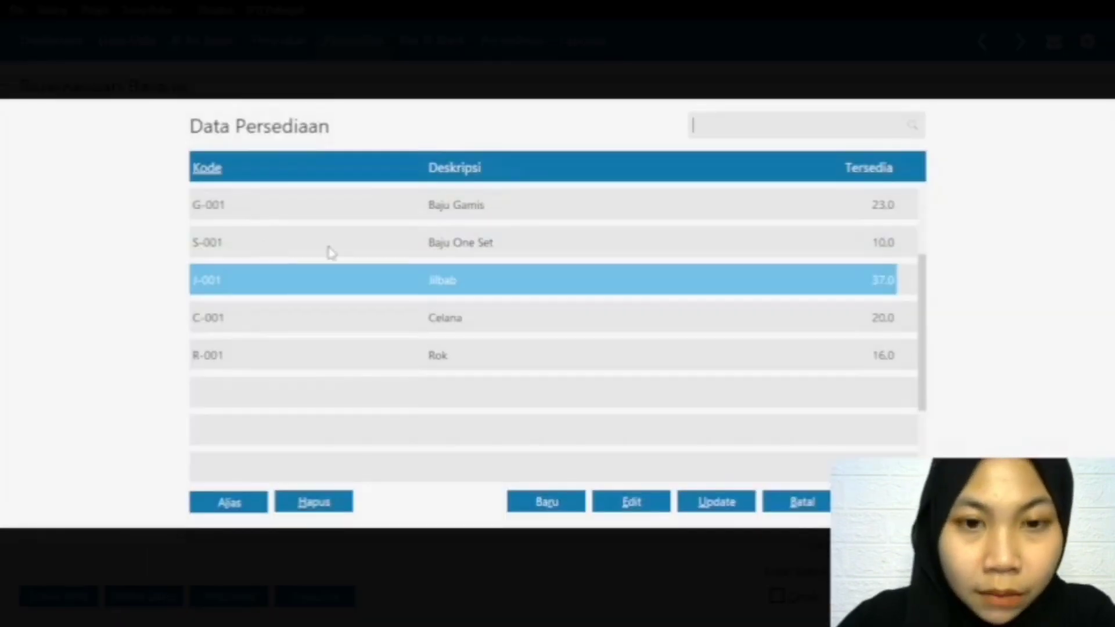
double_click(455, 360)
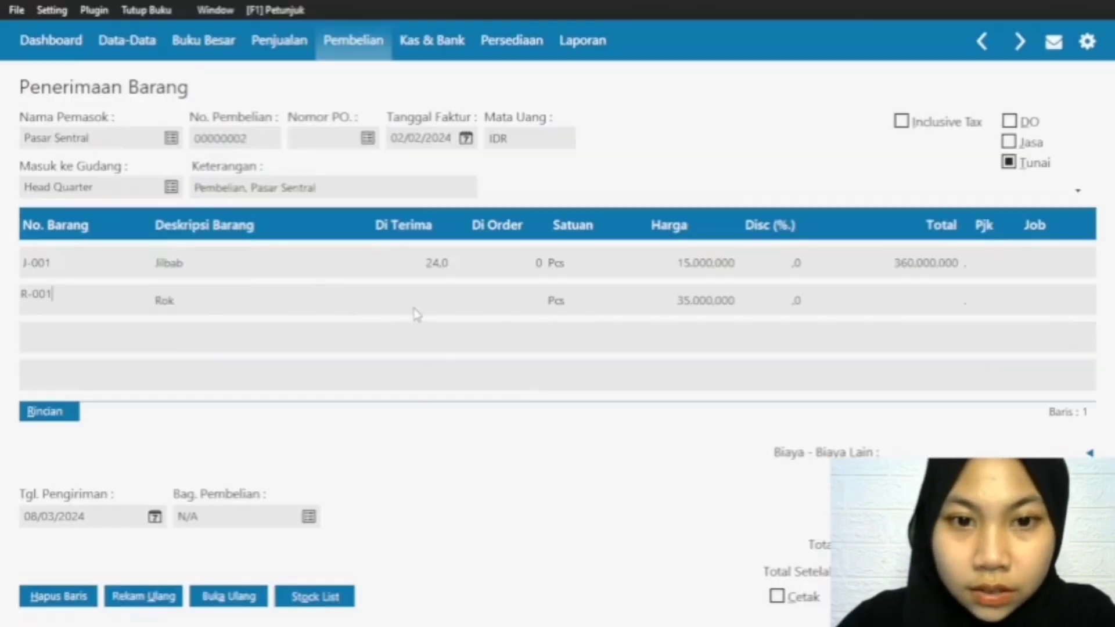
left_click(434, 310)
type("6")
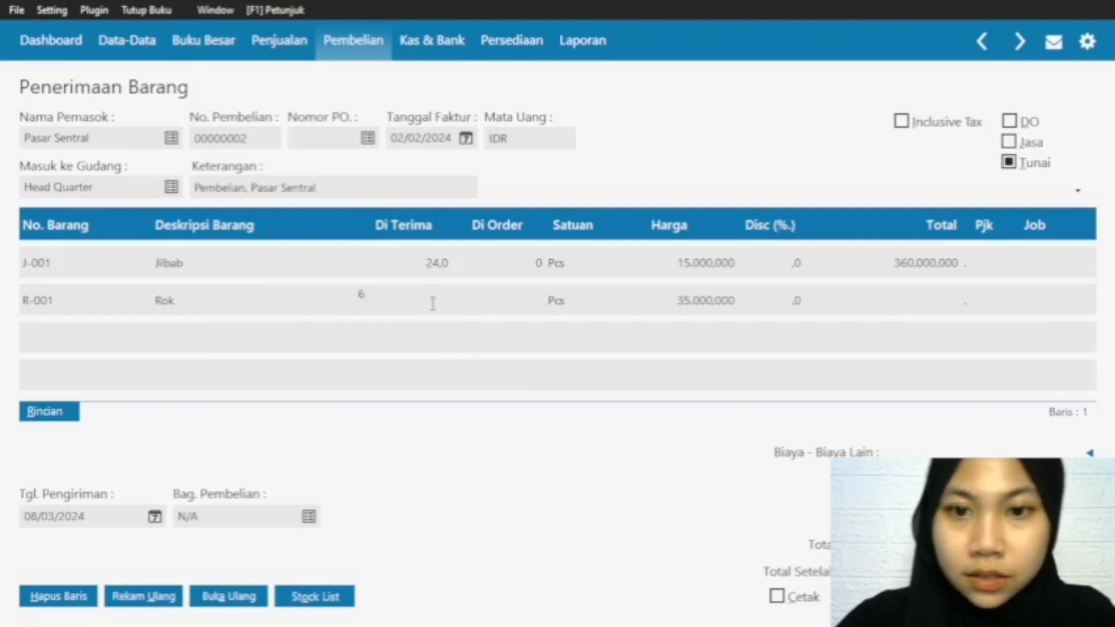
left_click(967, 302)
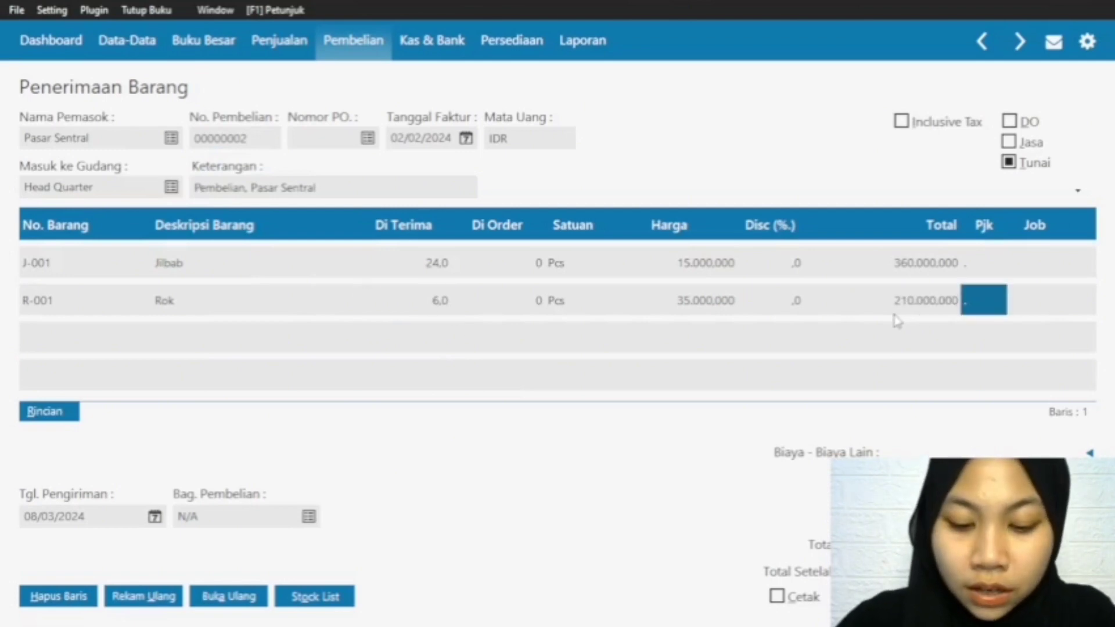
Step: Add item C-001 Celana on a new invoice row with a Di Terima quantity of 12
left_click(38, 300)
key("Down")
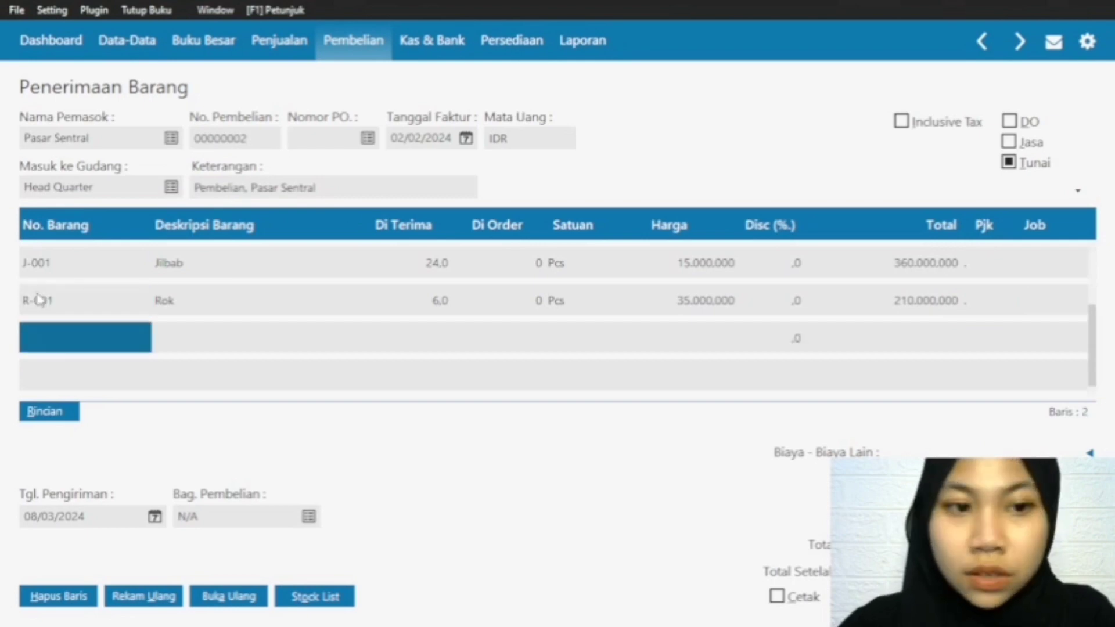
double_click(68, 336)
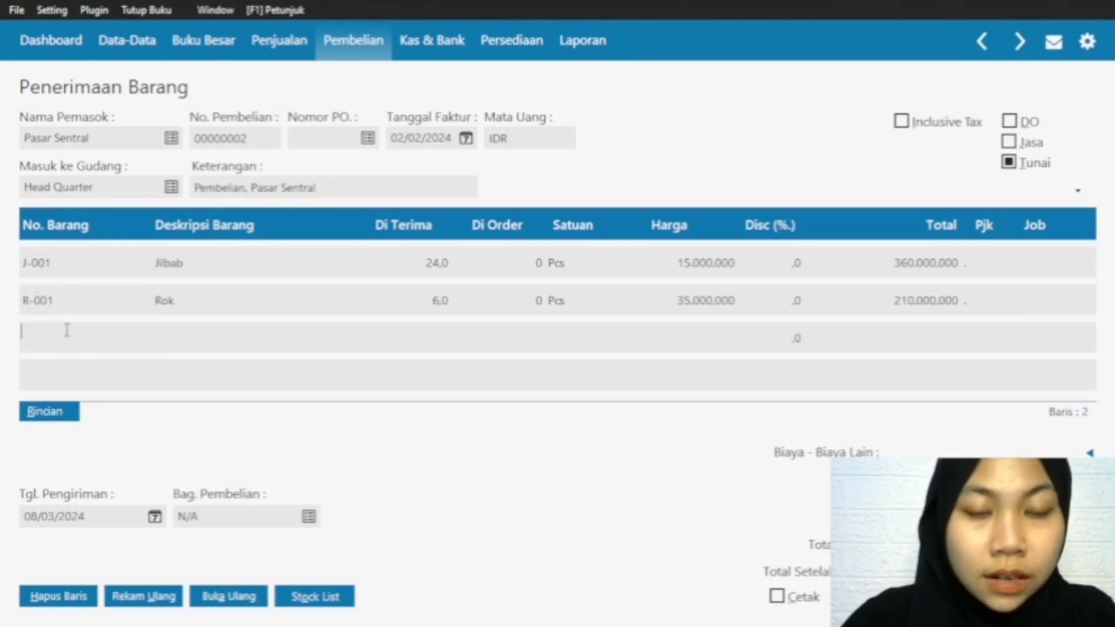
left_click(459, 328)
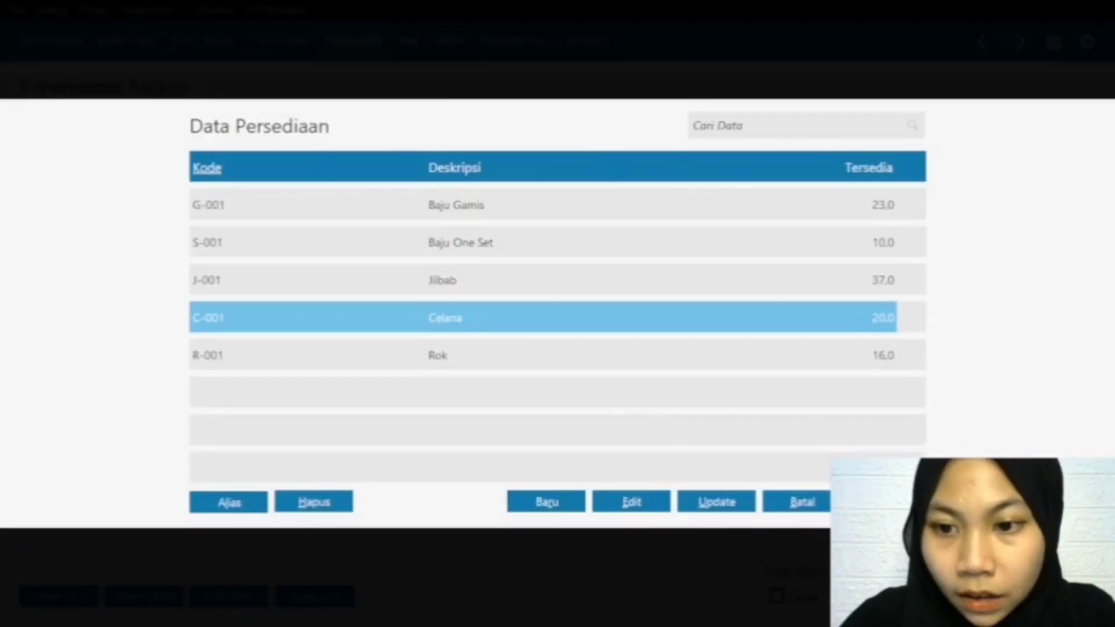
double_click(372, 307)
left_click(443, 340)
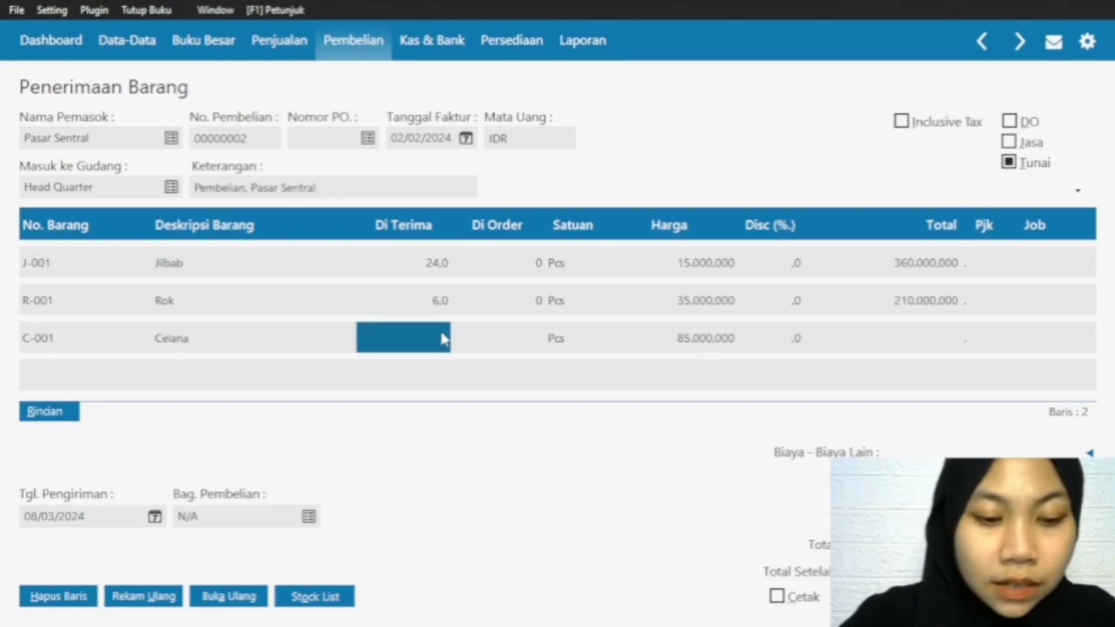
type("12")
left_click(901, 339)
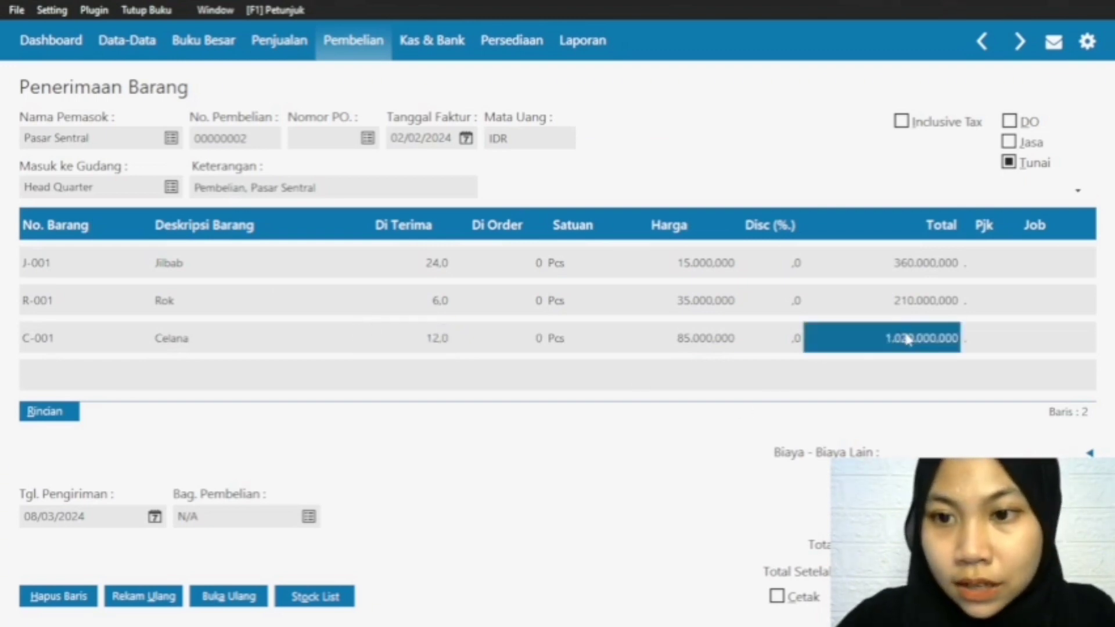
Step: Add item S-001 Baju One Set on a new invoice row with a Di Terima quantity of 12
left_click(31, 343)
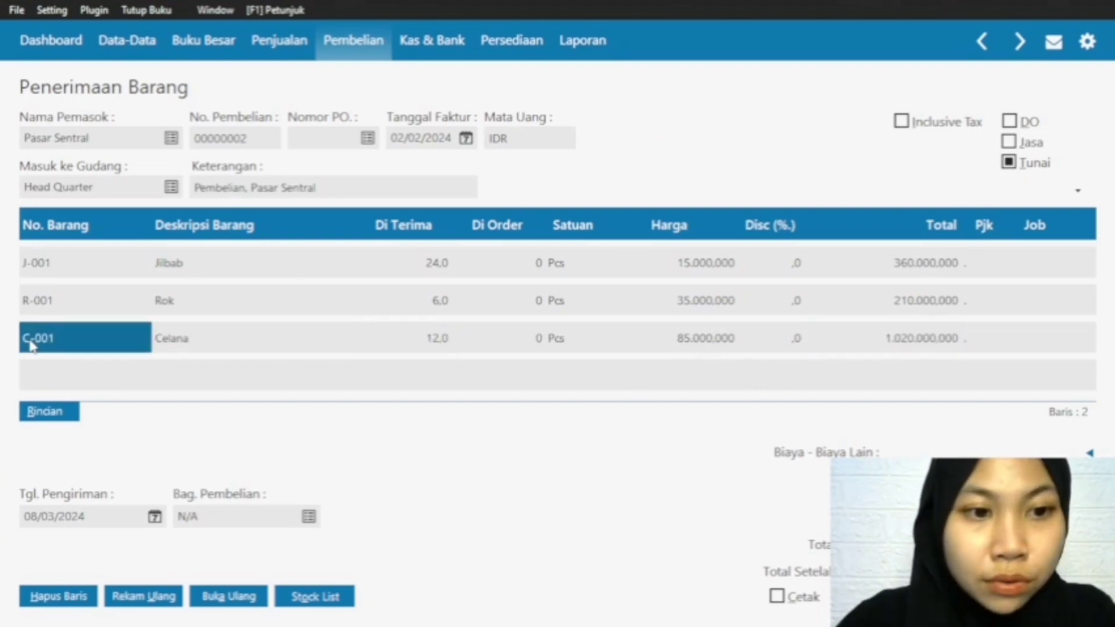
key("Down")
double_click(43, 382)
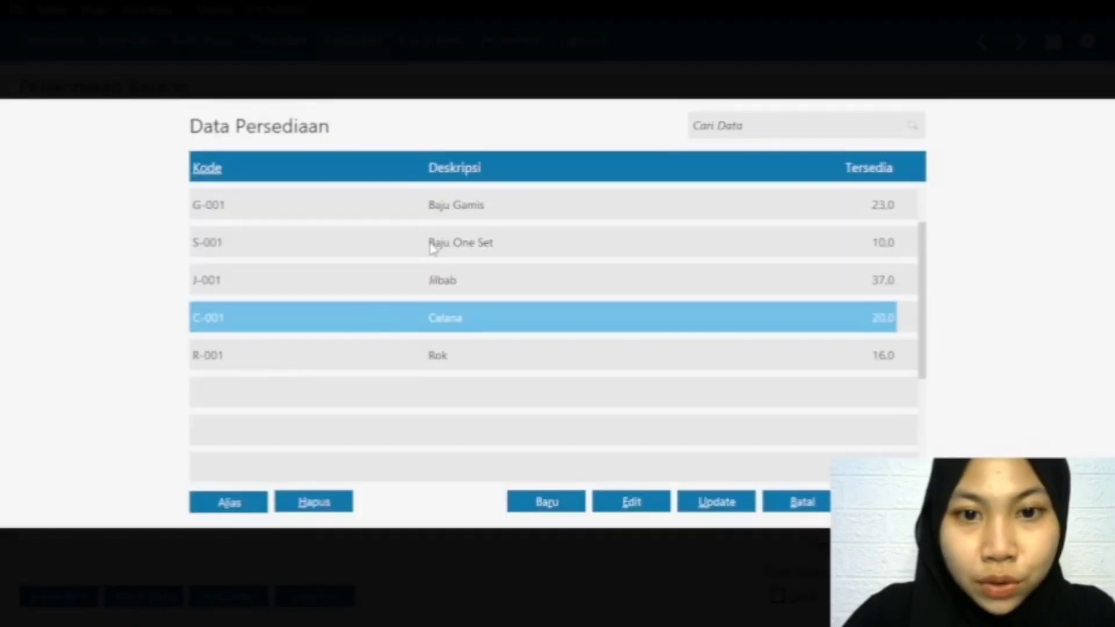
double_click(441, 242)
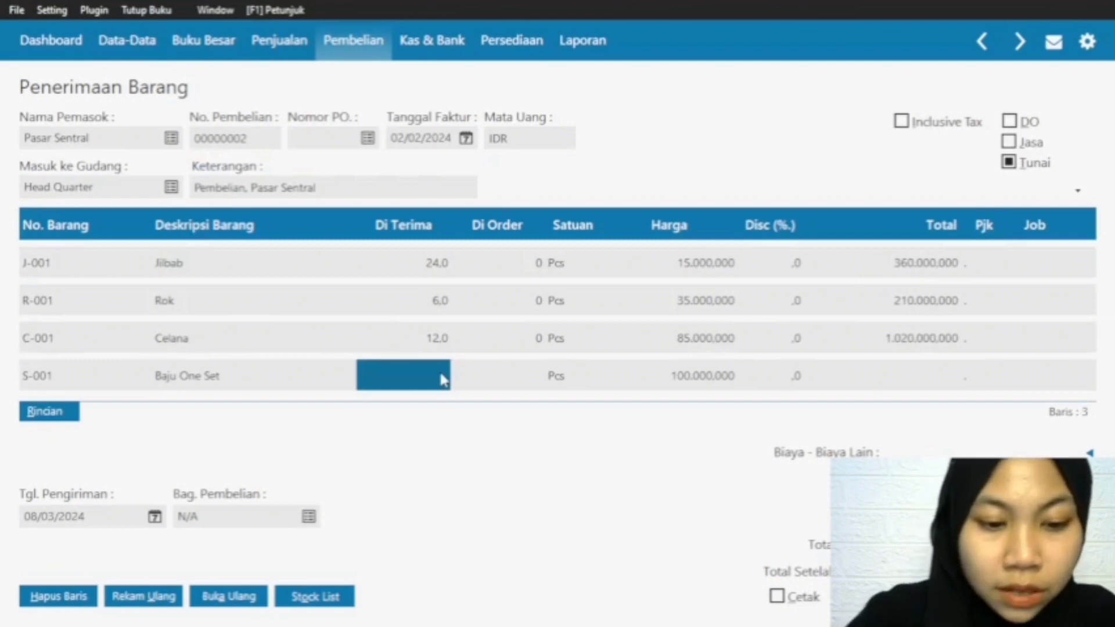
type("12")
left_click(940, 374)
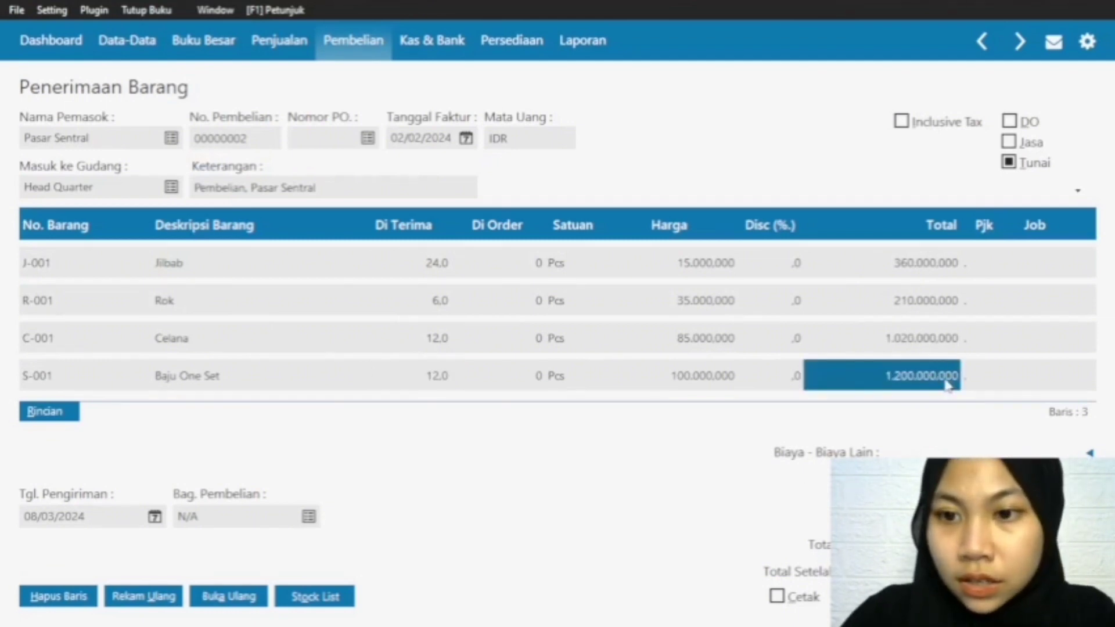
Step: Add item G-001 Baju Gamis on a new invoice row with a Di Terima quantity of 24
left_click(48, 374)
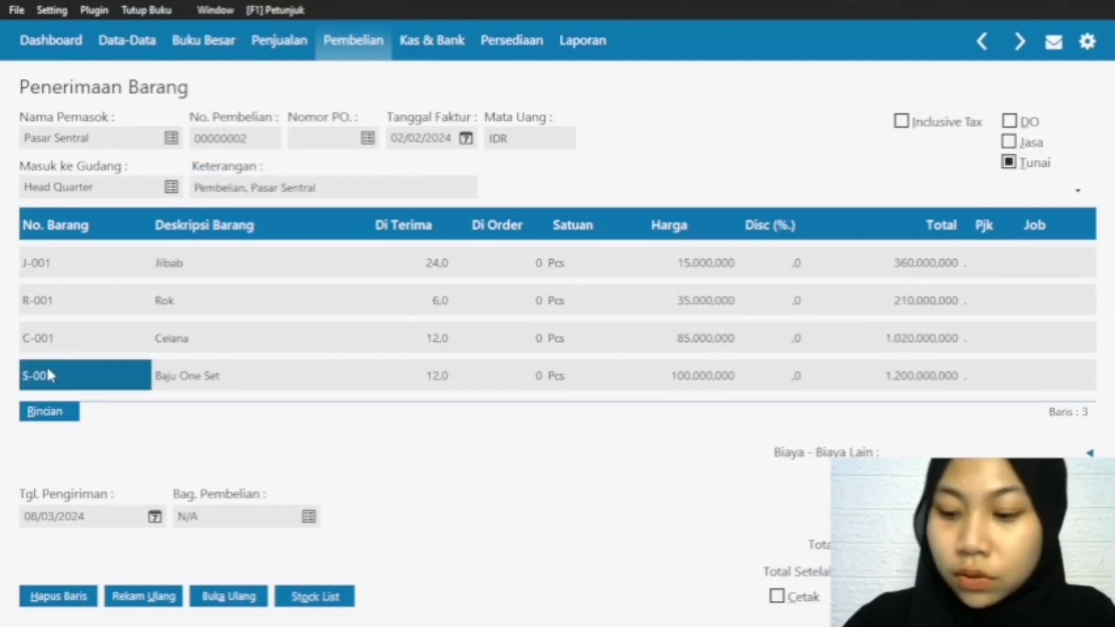
key("Down")
double_click(48, 371)
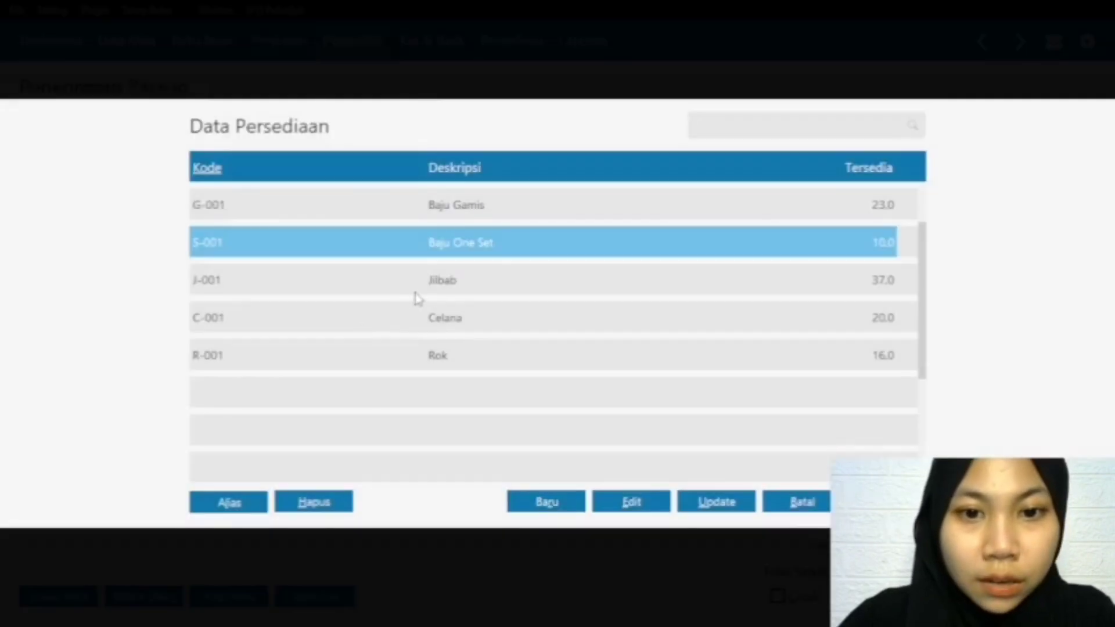
double_click(457, 209)
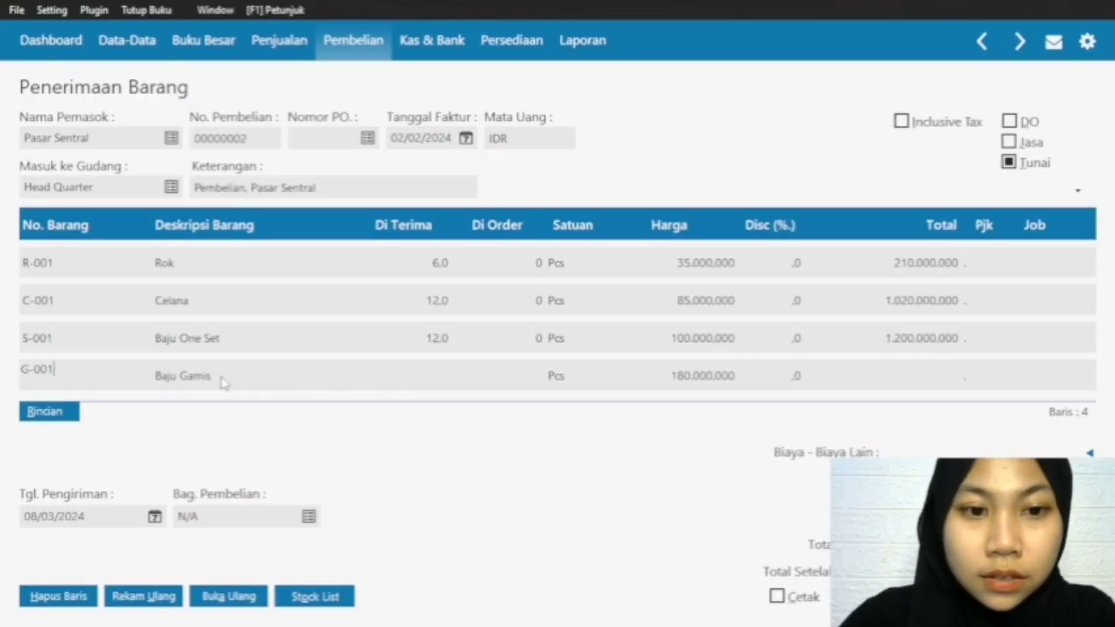
left_click(448, 378)
type("24")
left_click(919, 386)
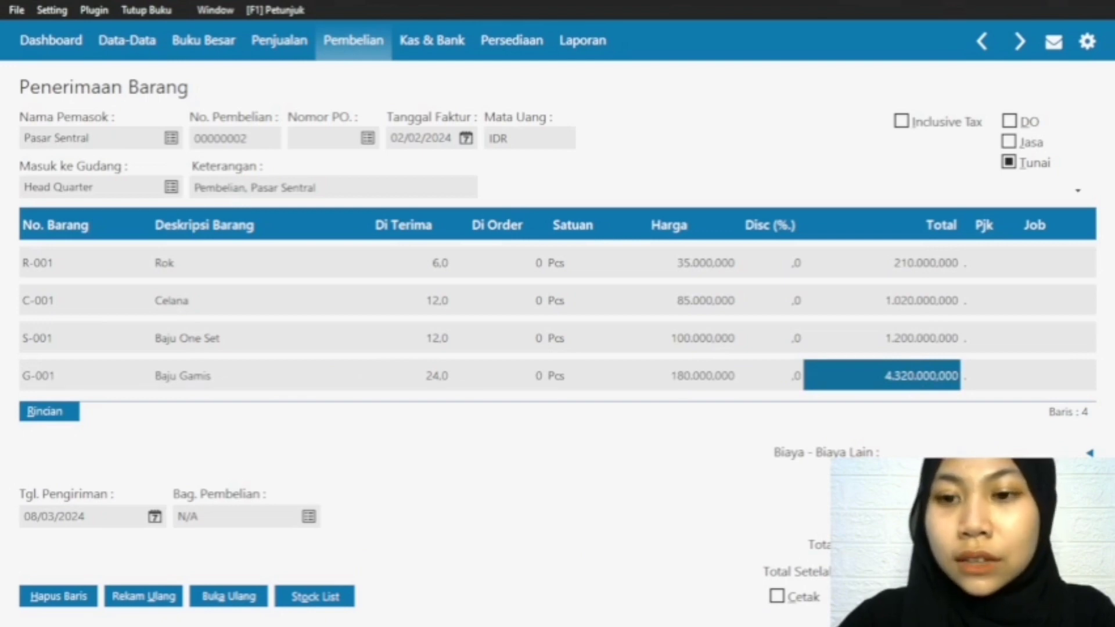
Step: Check the invoice rows, record the Pasar Sentral purchase, and close the blank Penerimaan Barang form that follows
key("Up")
key("Down")
key("Down")
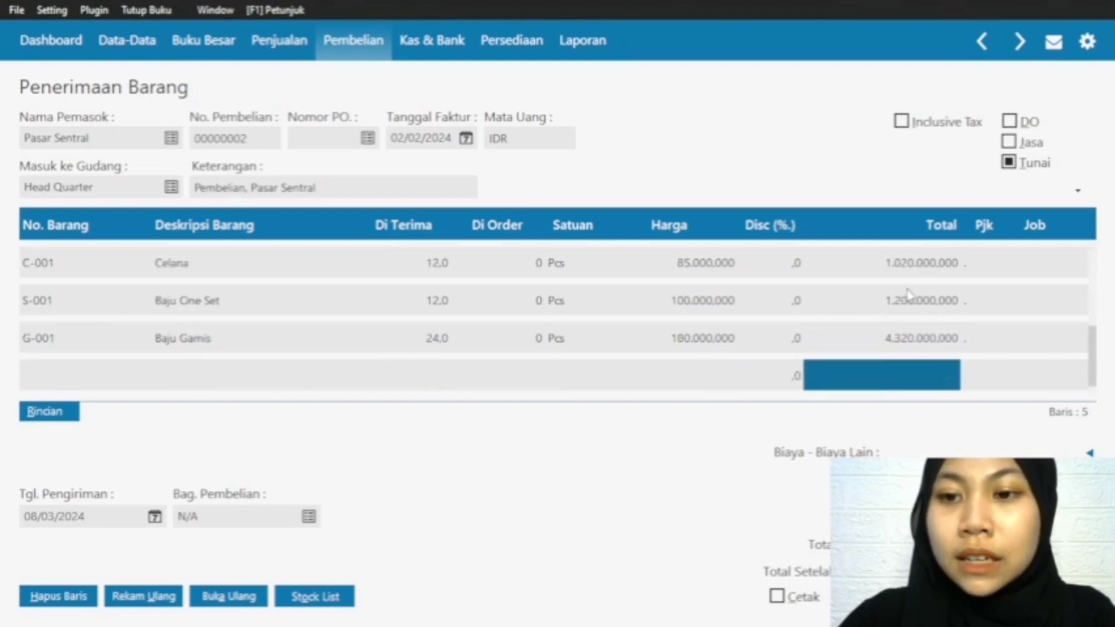
key("Up")
key("Up")
key("Down")
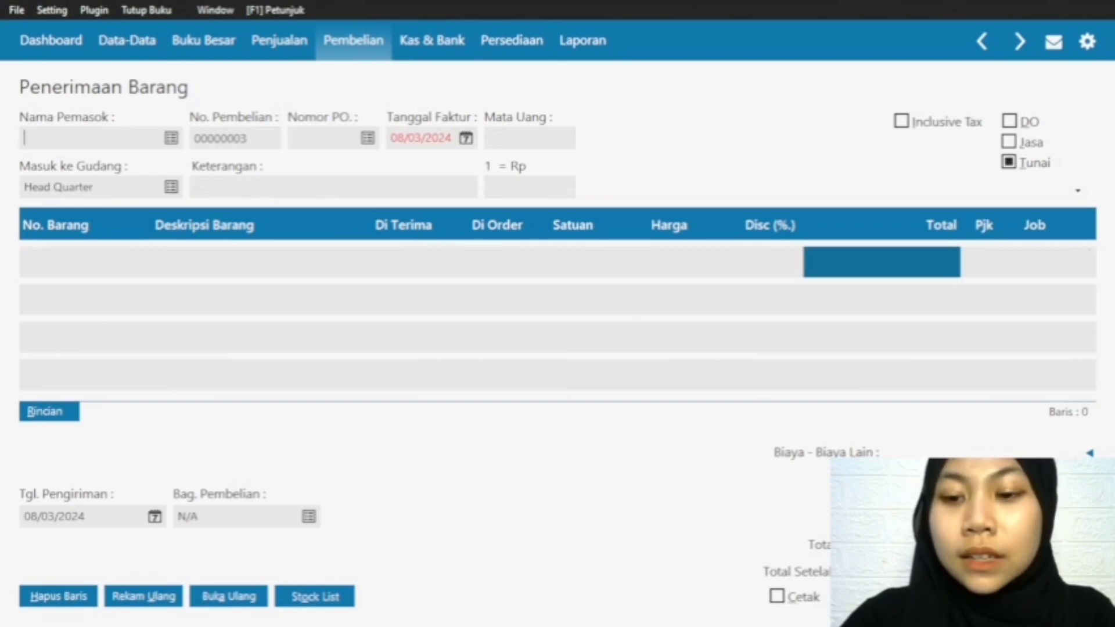
left_click(971, 596)
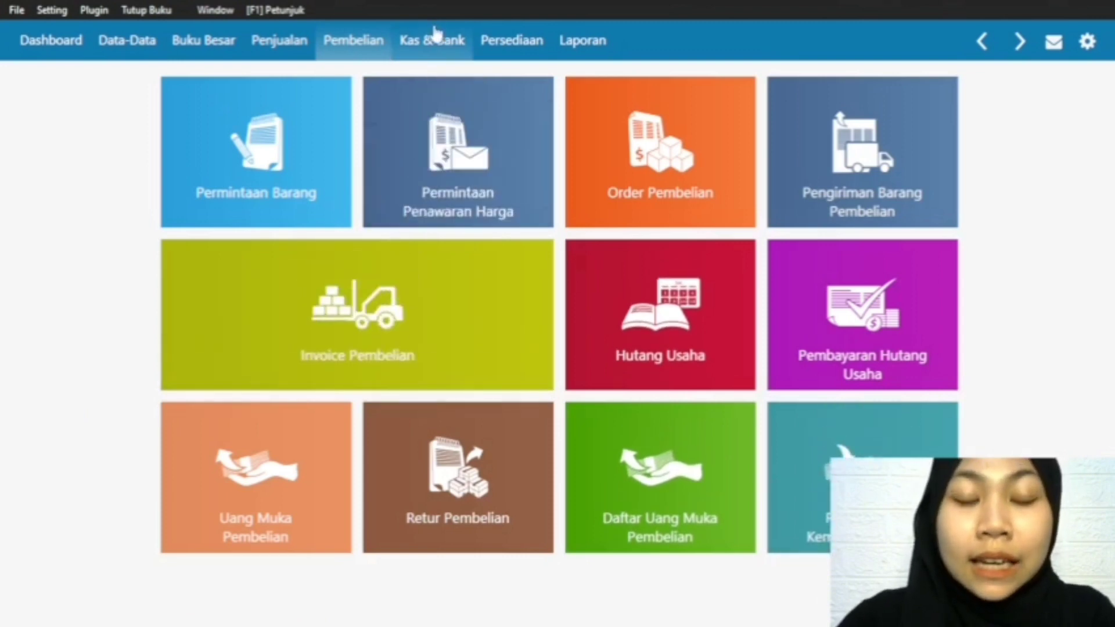
Step: Start a new Kas Keluar transaction with Kas as the cash account and Grab as the Penerima
left_click(441, 45)
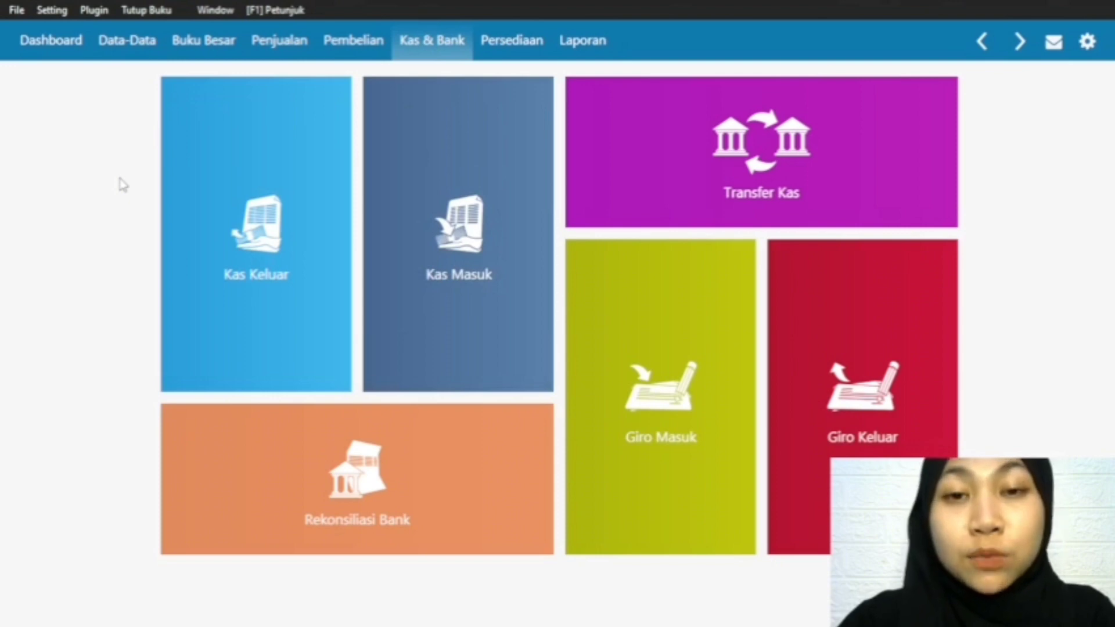
mouse_move(195, 356)
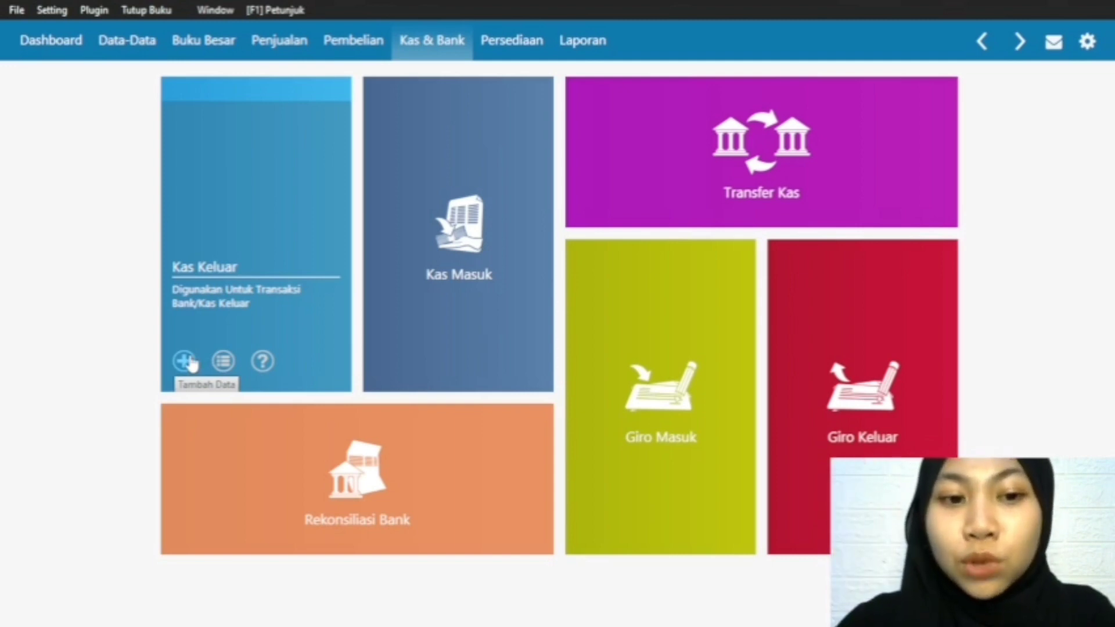
left_click(181, 362)
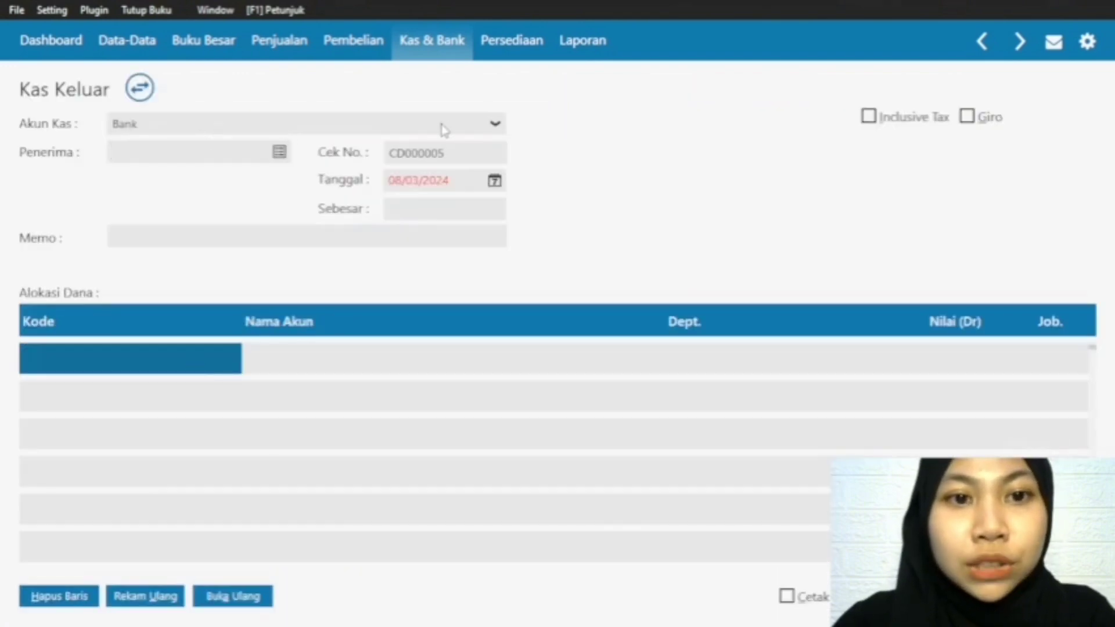
left_click(442, 128)
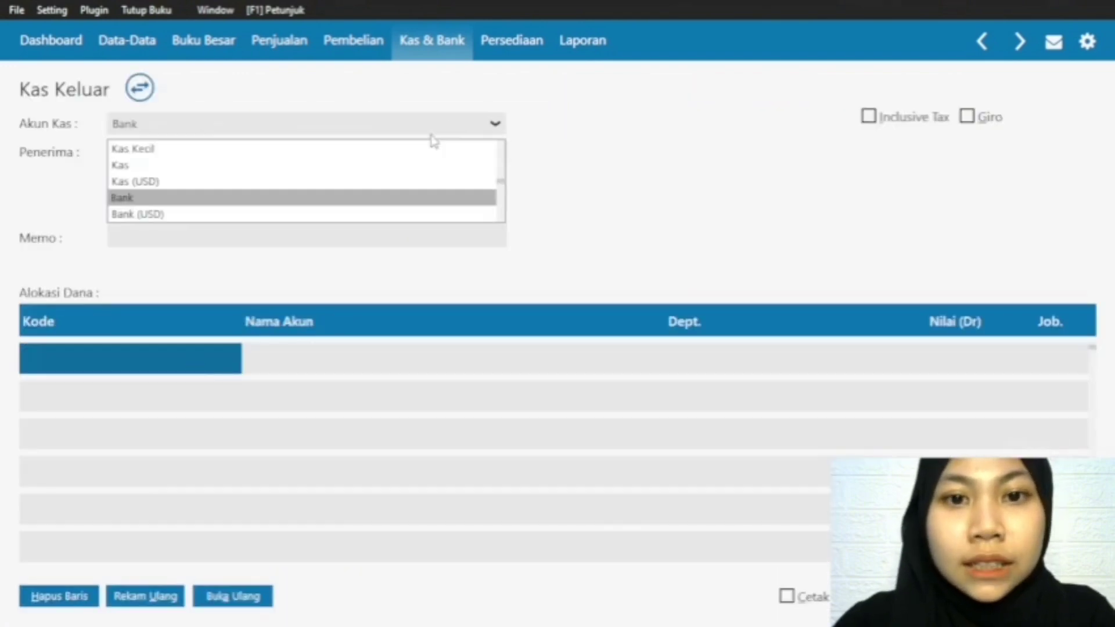
left_click(342, 166)
left_click(283, 153)
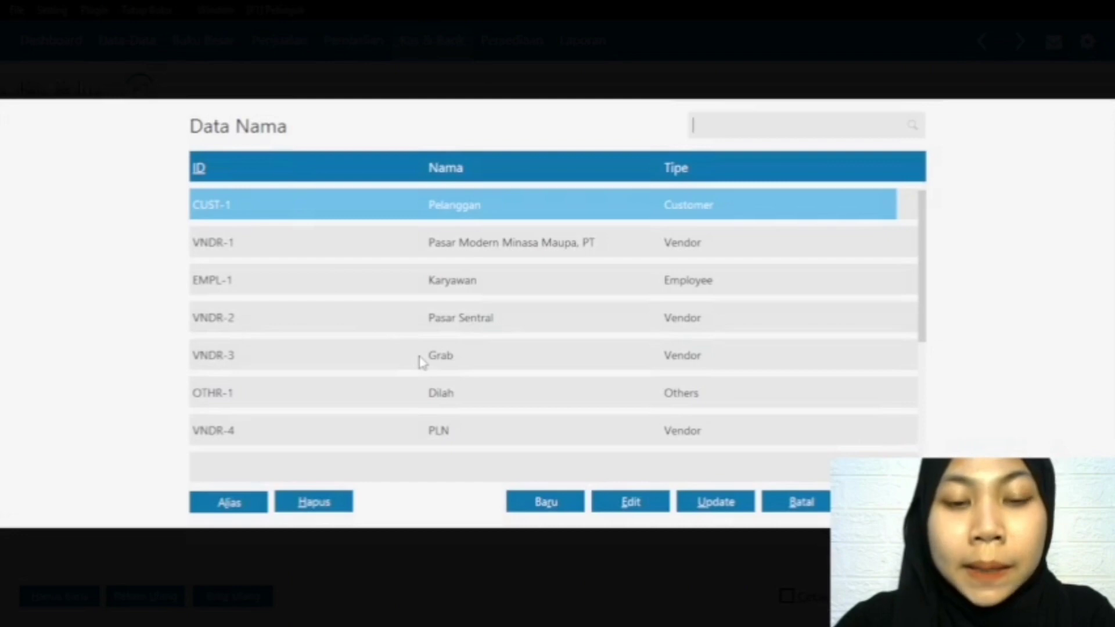
left_click(422, 362)
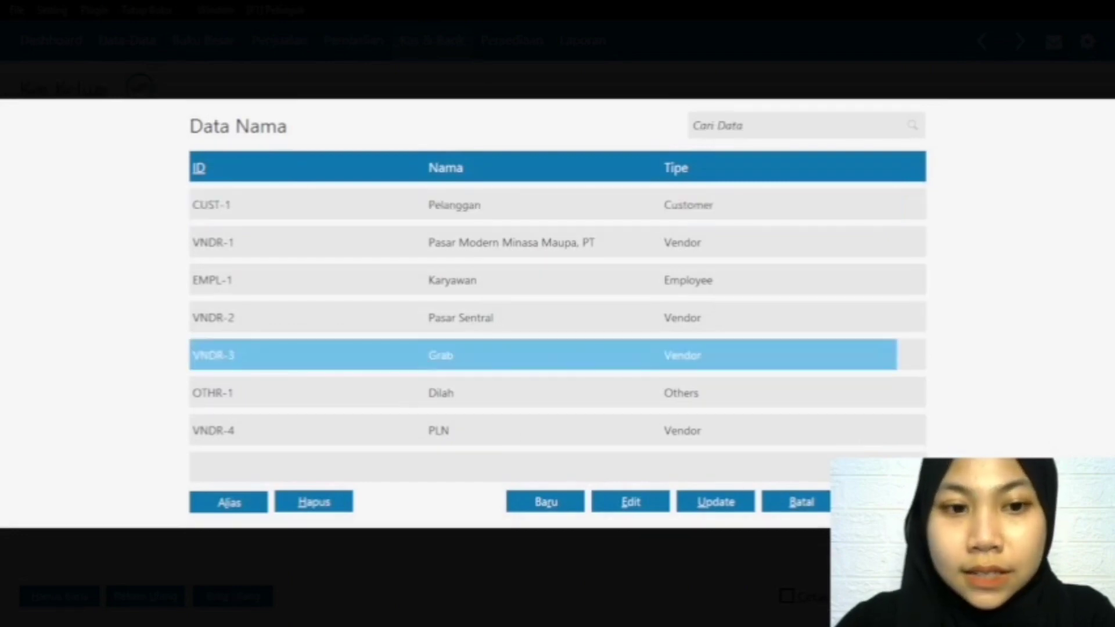
key("Return")
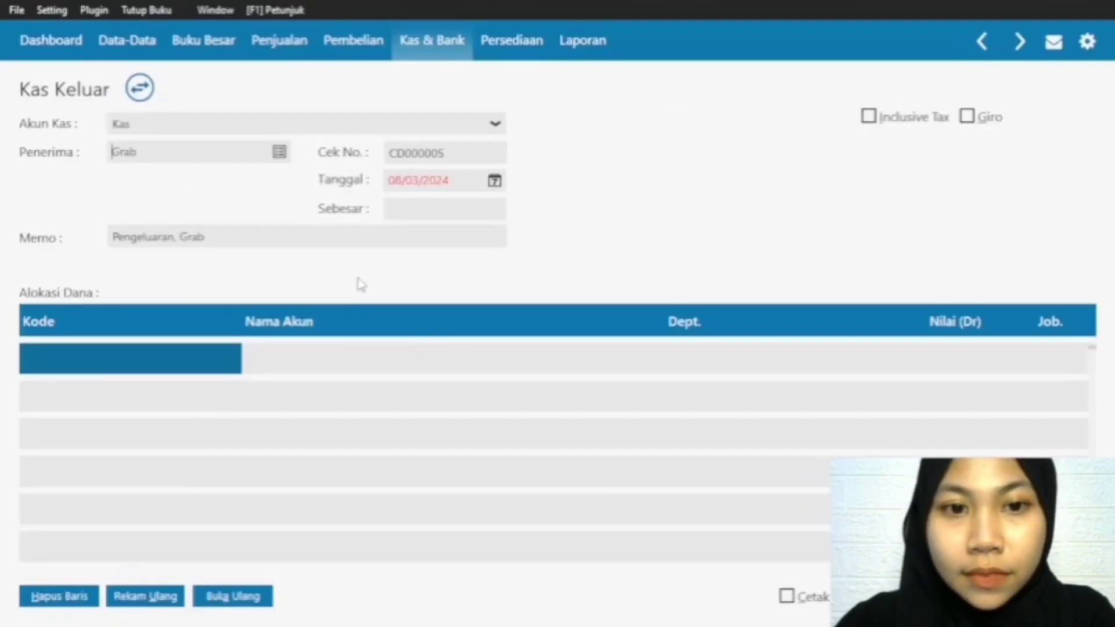
Step: Set the Grab cash-out transaction's Tanggal to 02/02/2024
left_click(494, 181)
left_click(725, 213)
left_click(660, 255)
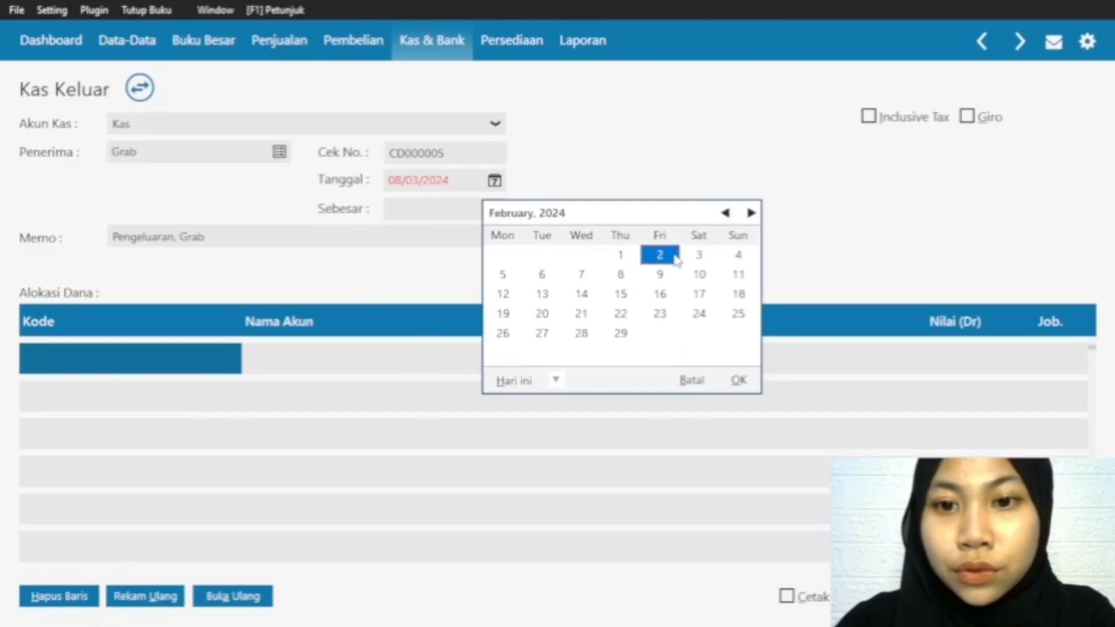
left_click(738, 380)
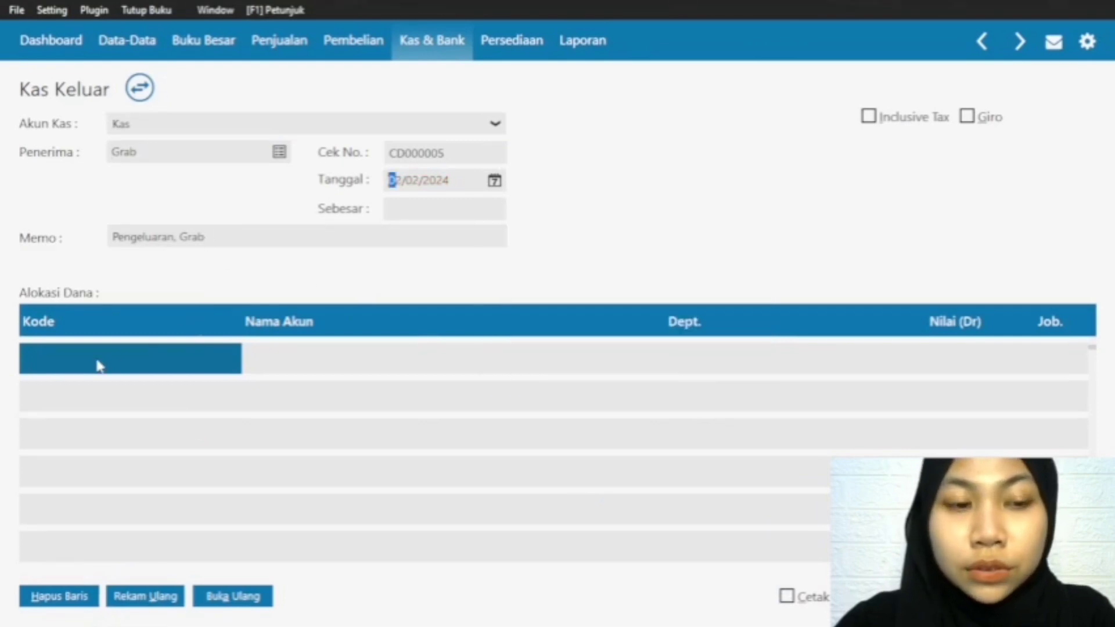
Step: Allocate the cash-out to account 690000010 Beban Lain on the first Alokasi Dana row
left_click(99, 363)
double_click(96, 360)
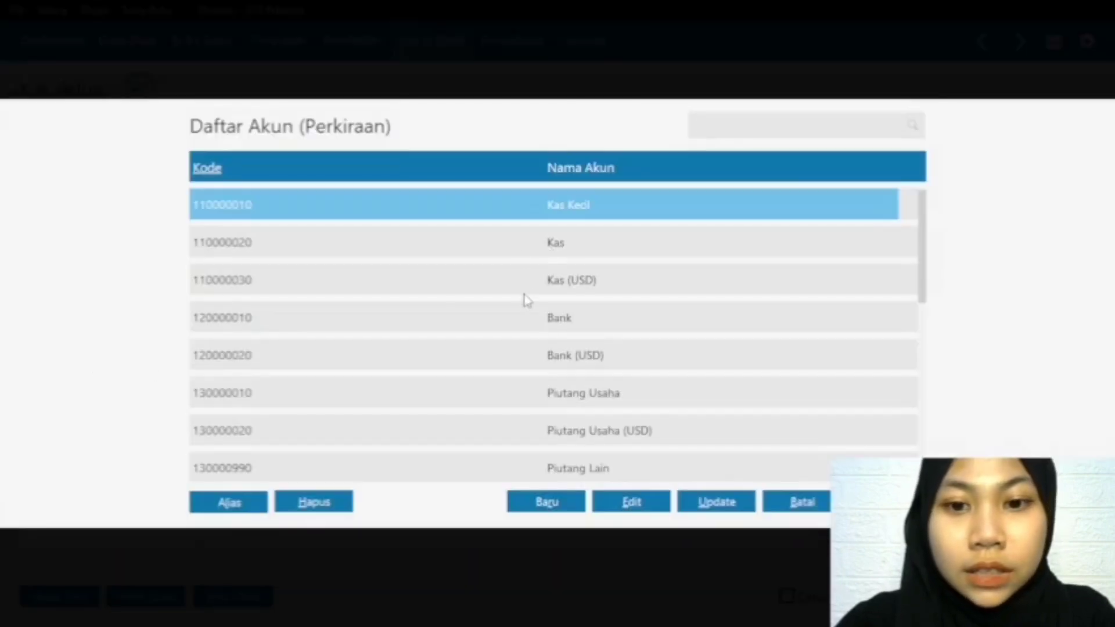
scroll(523, 318, "down", 3)
scroll(523, 318, "down", 8)
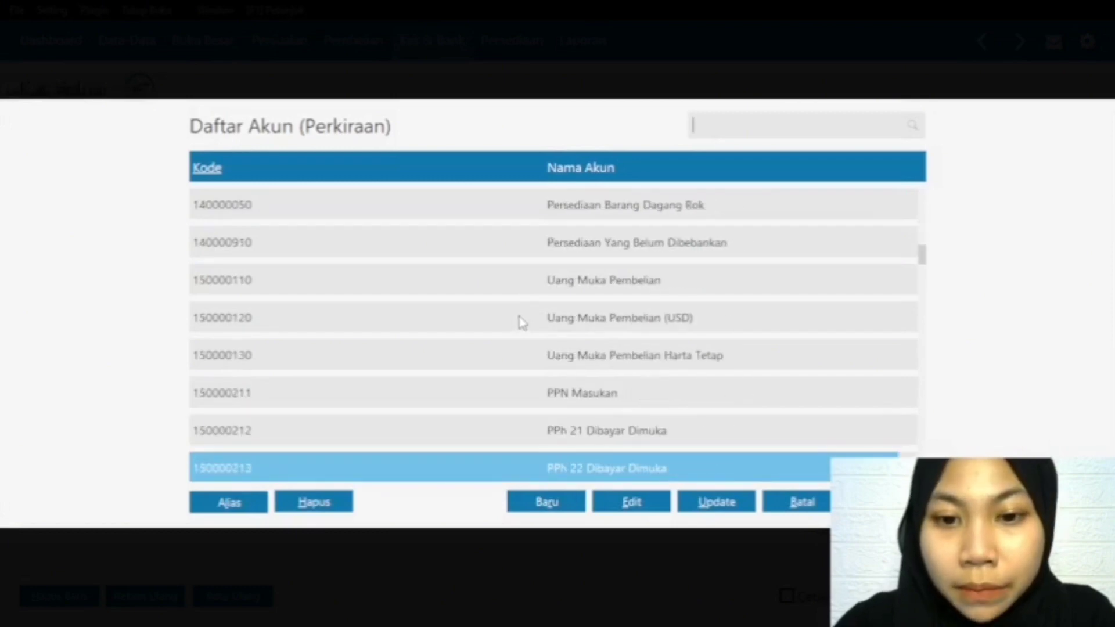
scroll(523, 325, "down", 8)
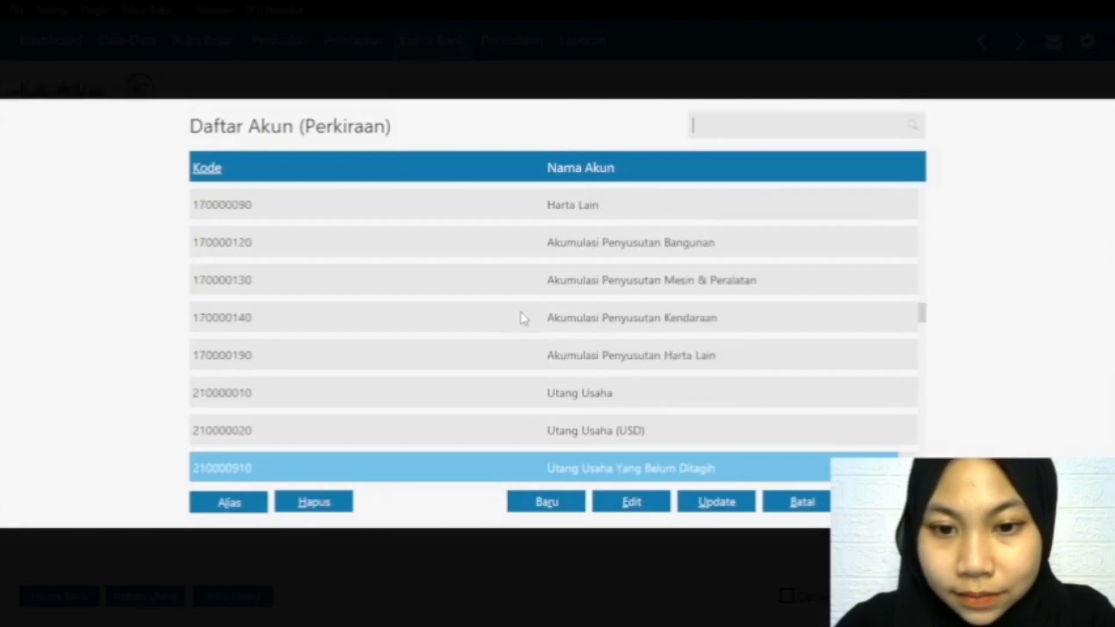
scroll(520, 329, "down", 8)
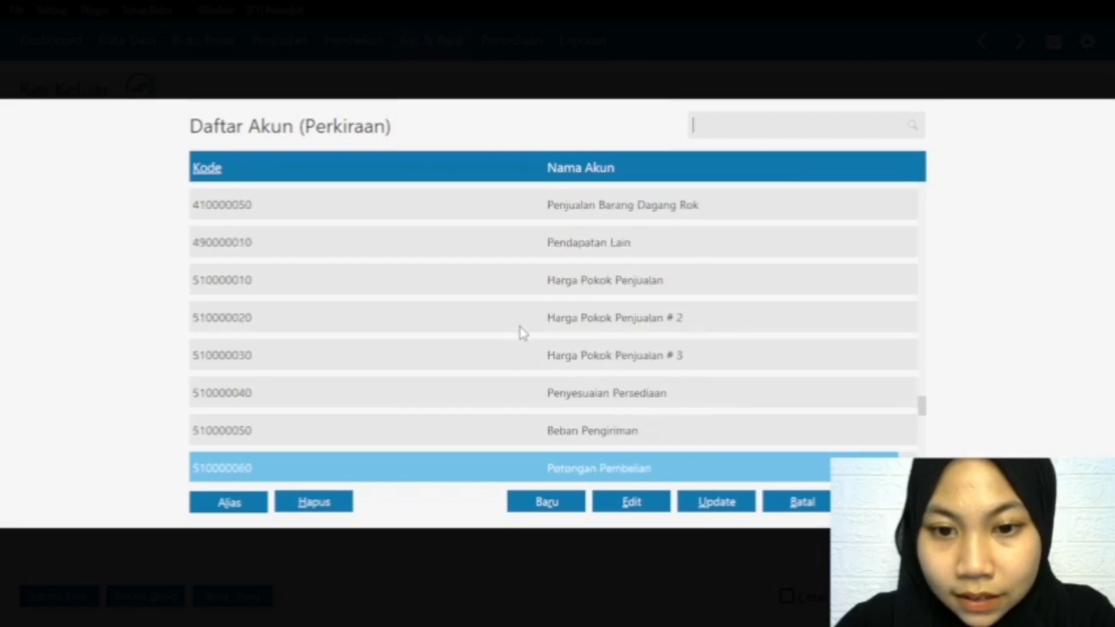
key("Down")
key("Down")
key("Down")
scroll(561, 326, "down", 1)
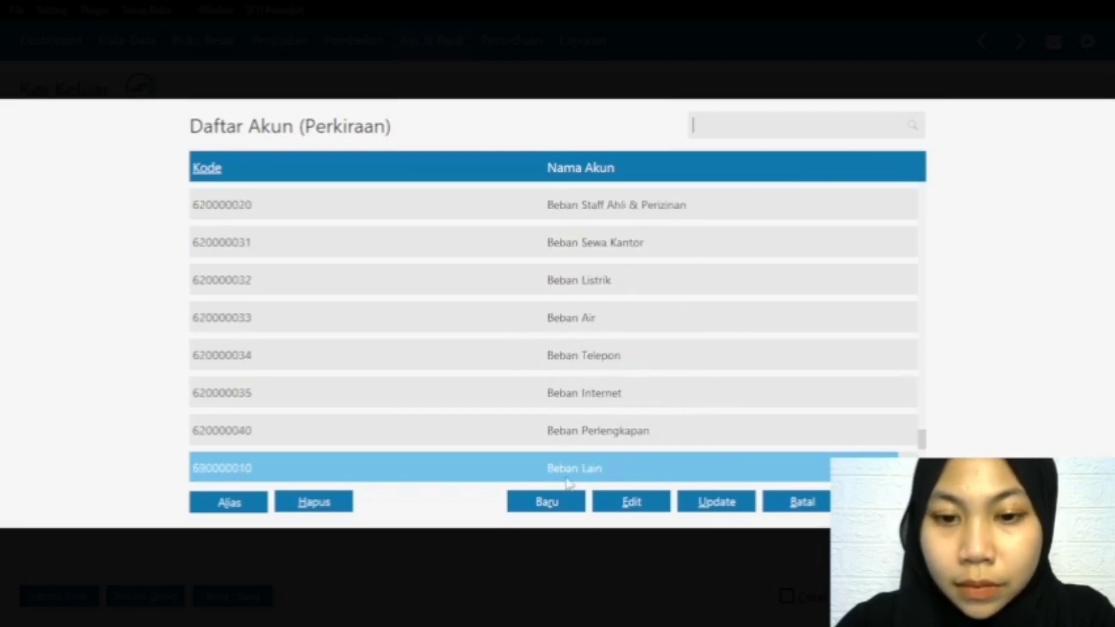
double_click(552, 404)
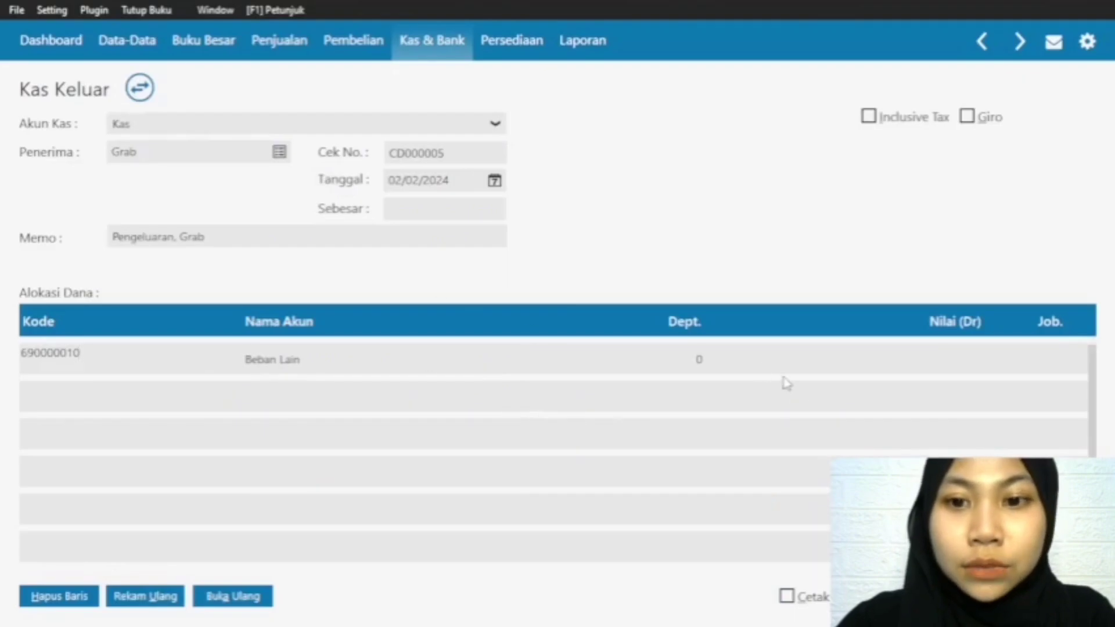
Step: Enter 100000 as the Nilai (Dr) of the Beban Lain row and fill the Sebesar amount to match
left_click(952, 363)
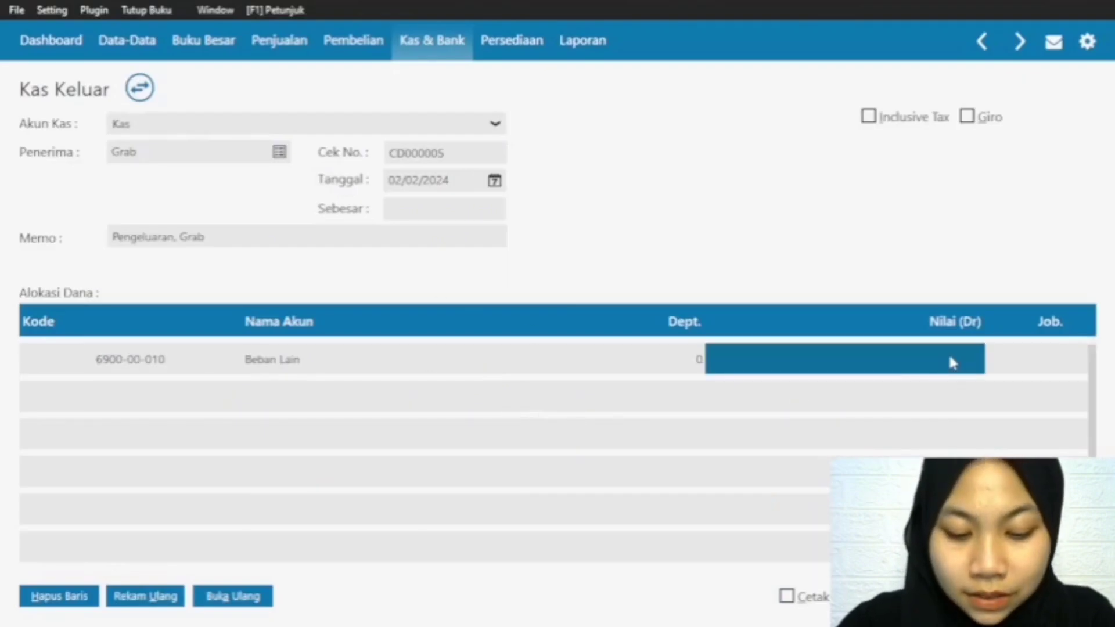
left_click(949, 356)
type("100000")
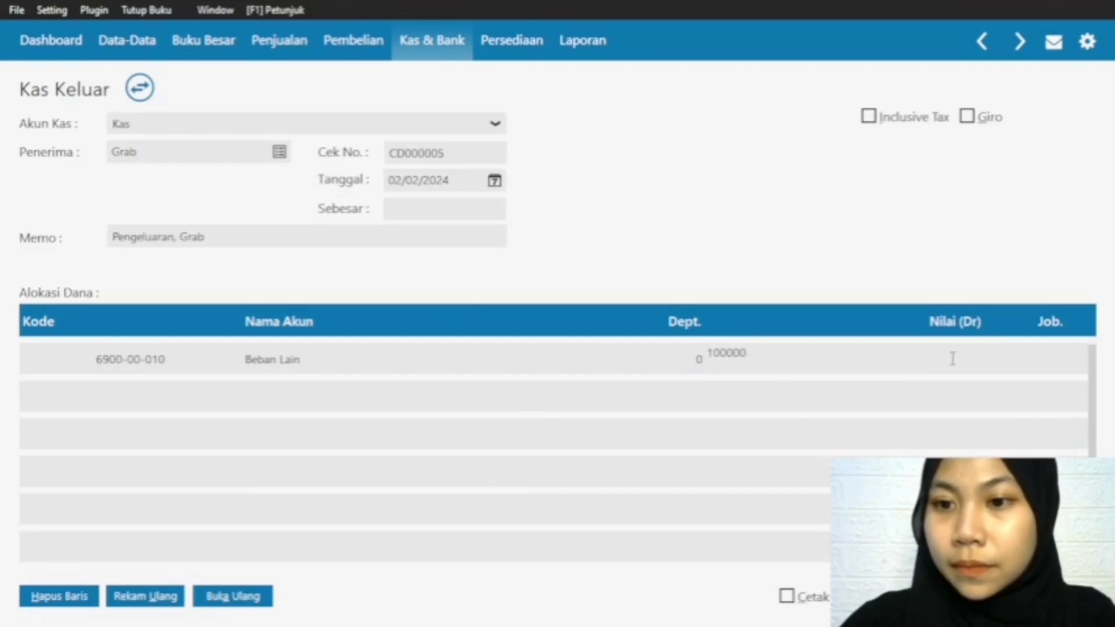
double_click(964, 358)
double_click(981, 357)
left_click(994, 354)
double_click(968, 363)
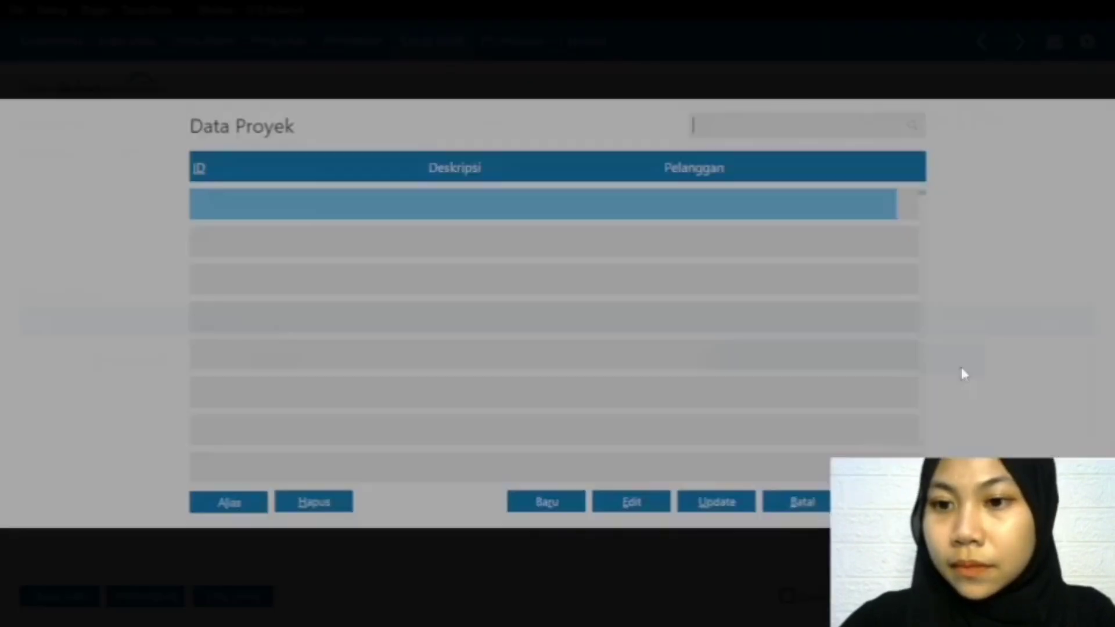
key("Escape")
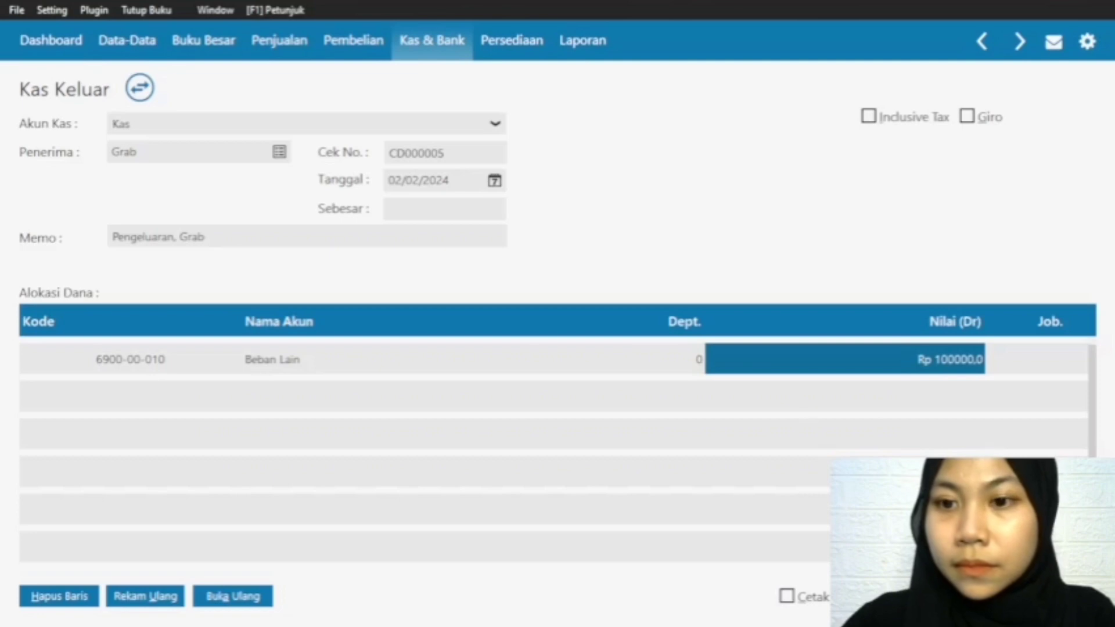
left_click(390, 211)
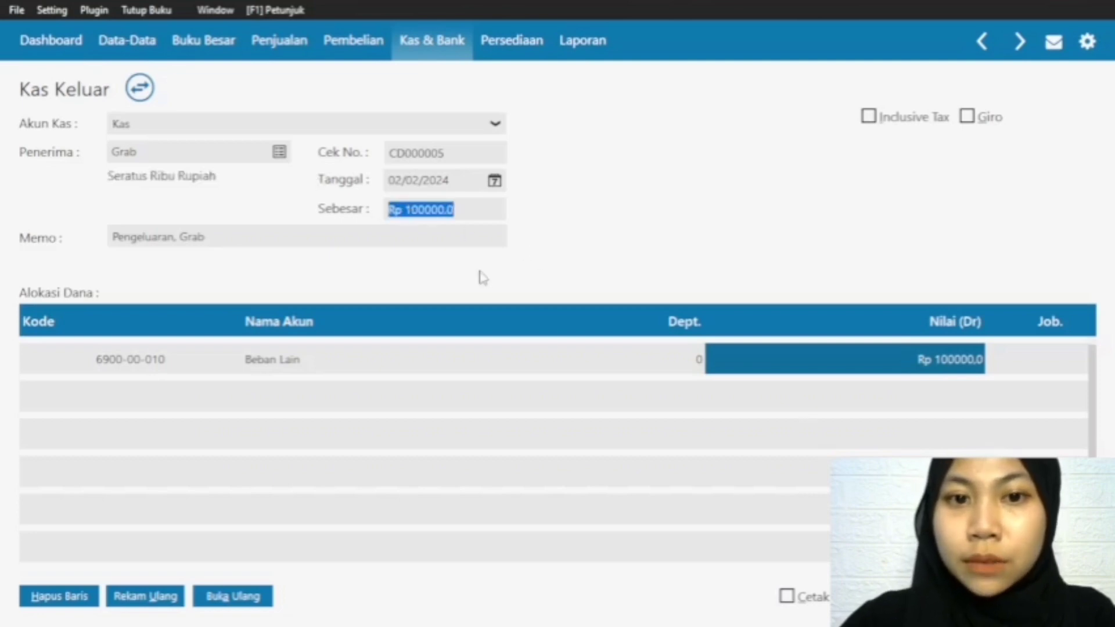
Step: Record the Grab cash-out transaction and close the blank Kas Keluar form that follows
double_click(956, 360)
double_click(958, 360)
left_click(962, 360)
left_click(980, 354)
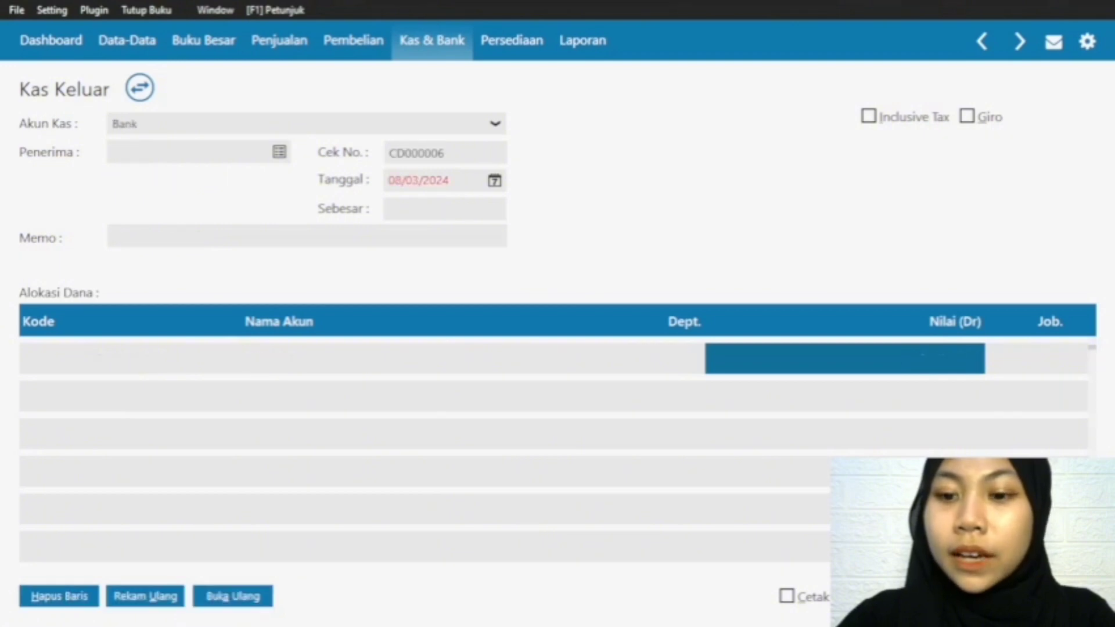
key("Escape")
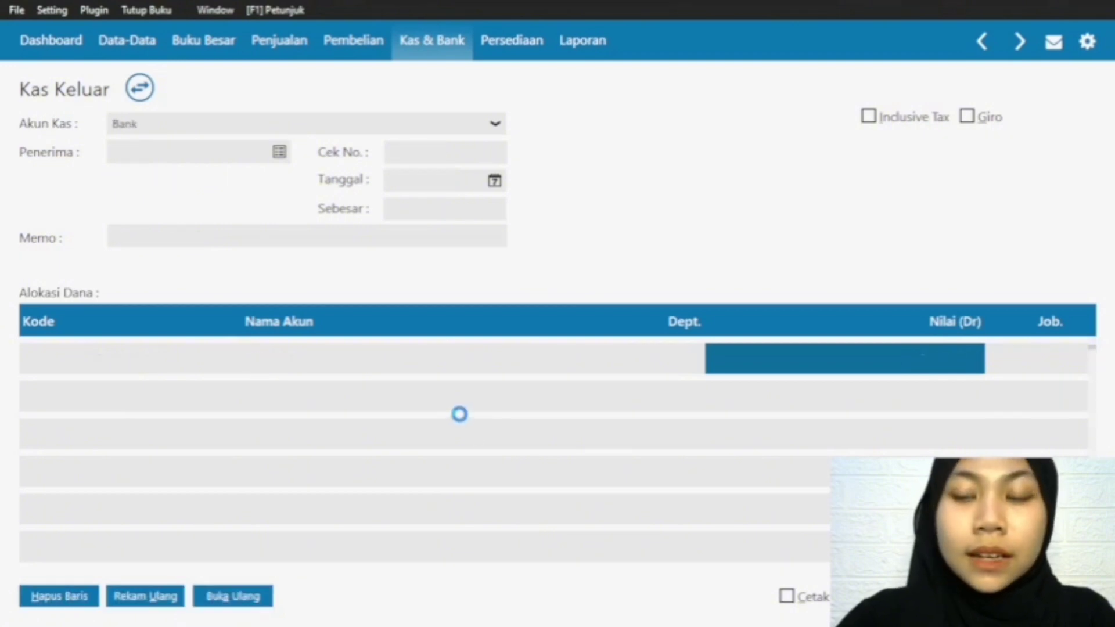
Step: Check the recorded Karyawan and Grab entries in the Kas Keluar transaction list and close the list
mouse_move(235, 372)
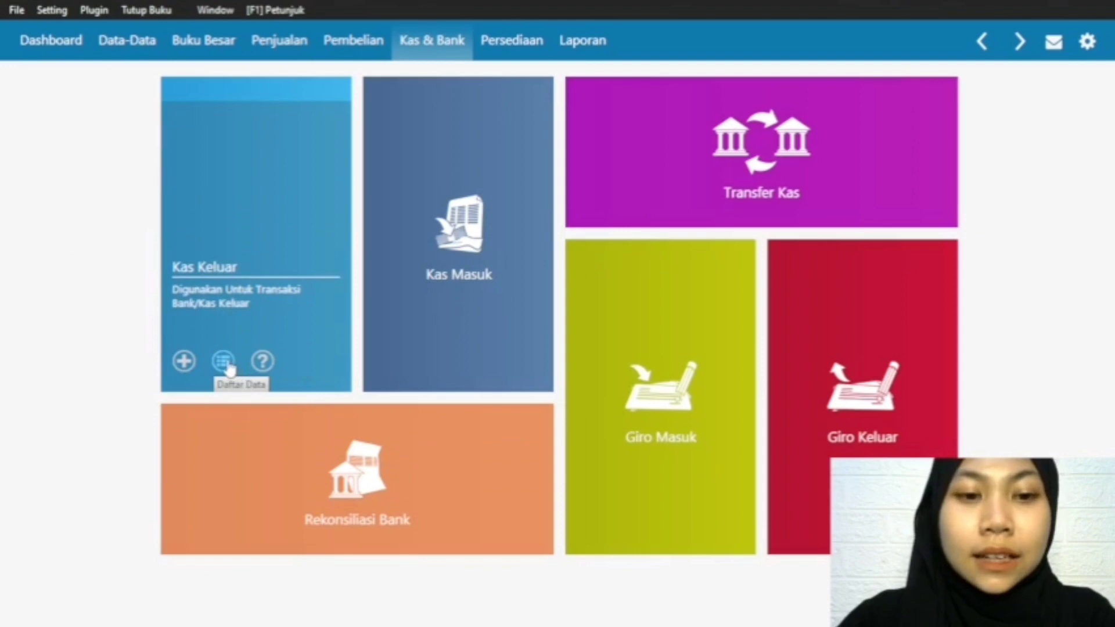
left_click(224, 361)
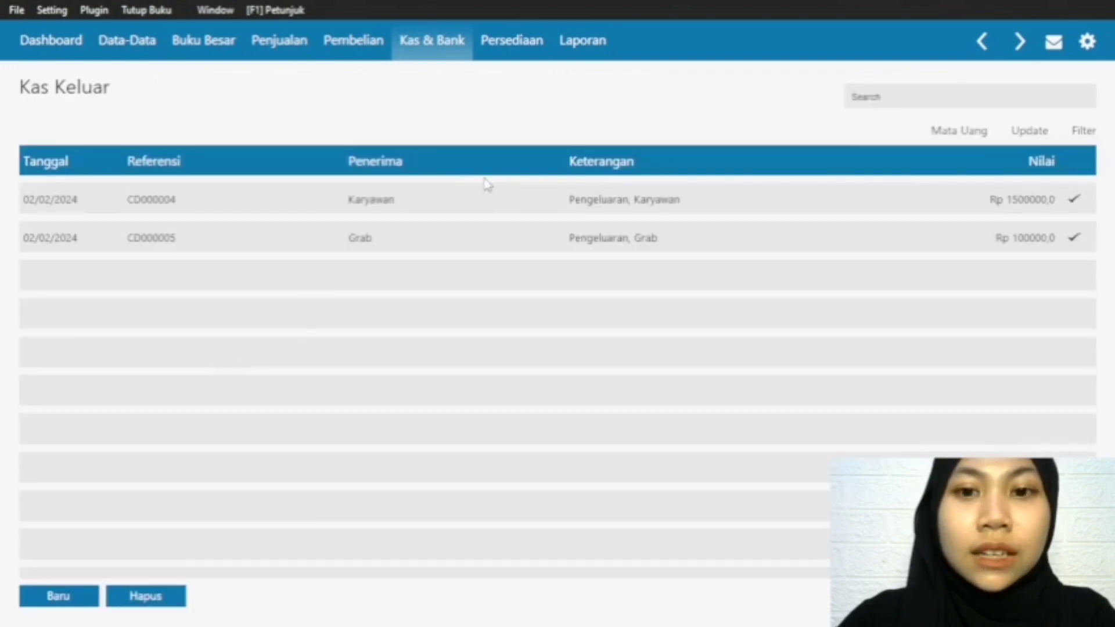
left_click(433, 204)
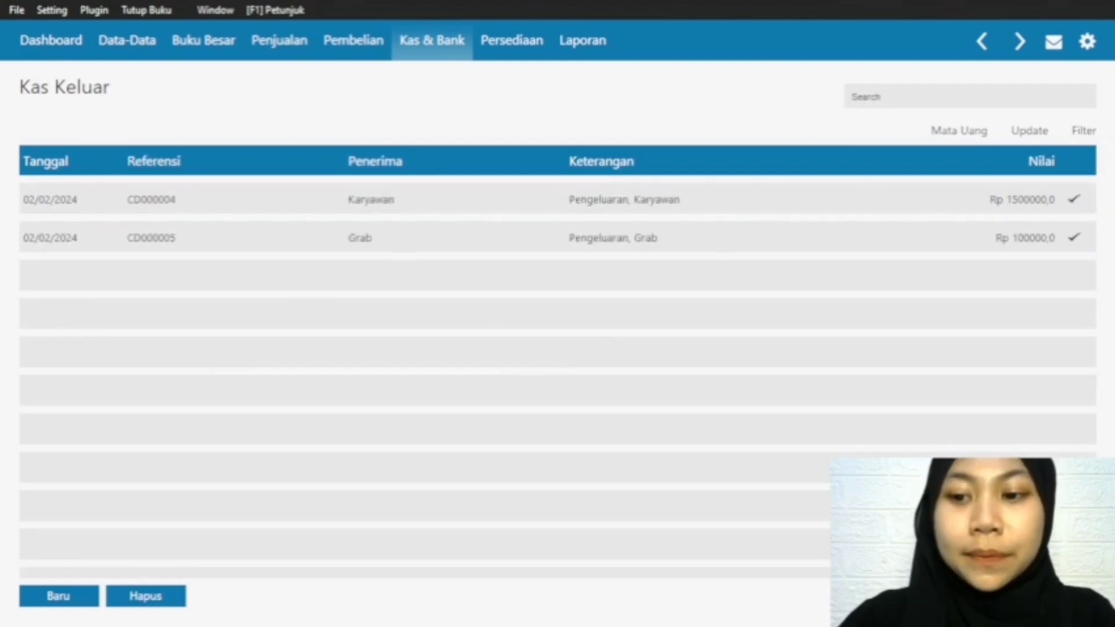
left_click(1056, 596)
Step: Start a new Invoice Penjualan with Pelanggan as the customer
mouse_move(224, 176)
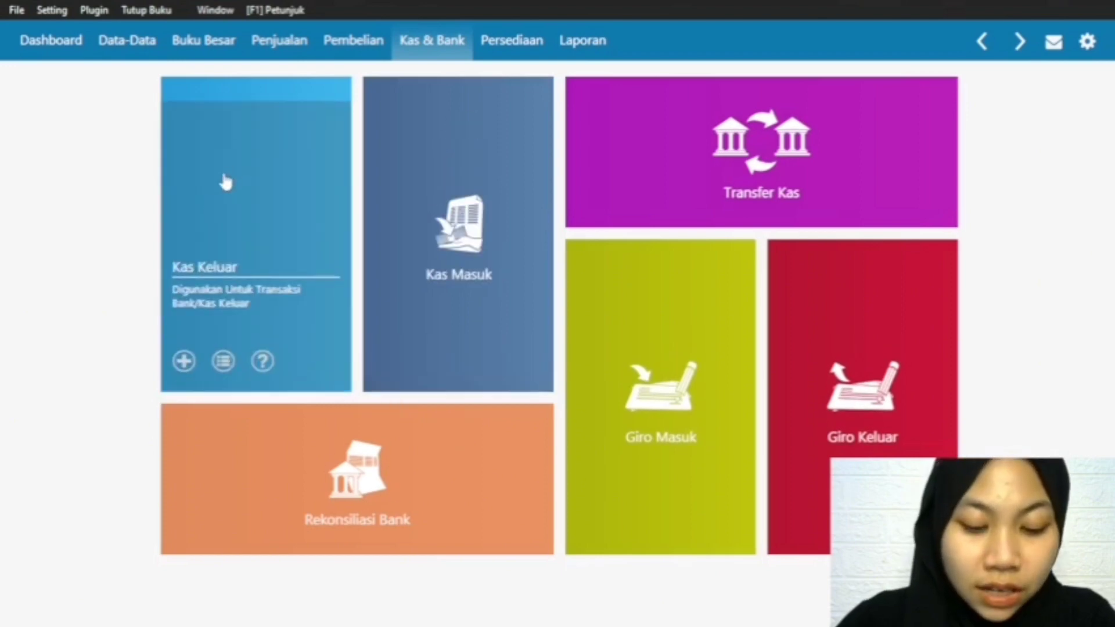
left_click(277, 38)
mouse_move(249, 348)
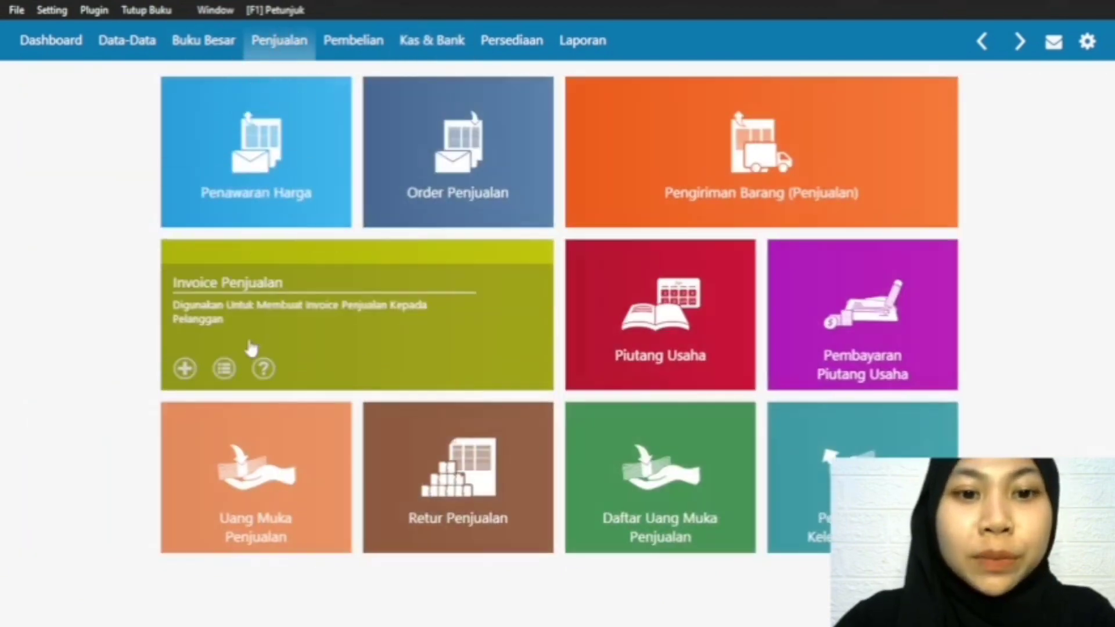
left_click(186, 369)
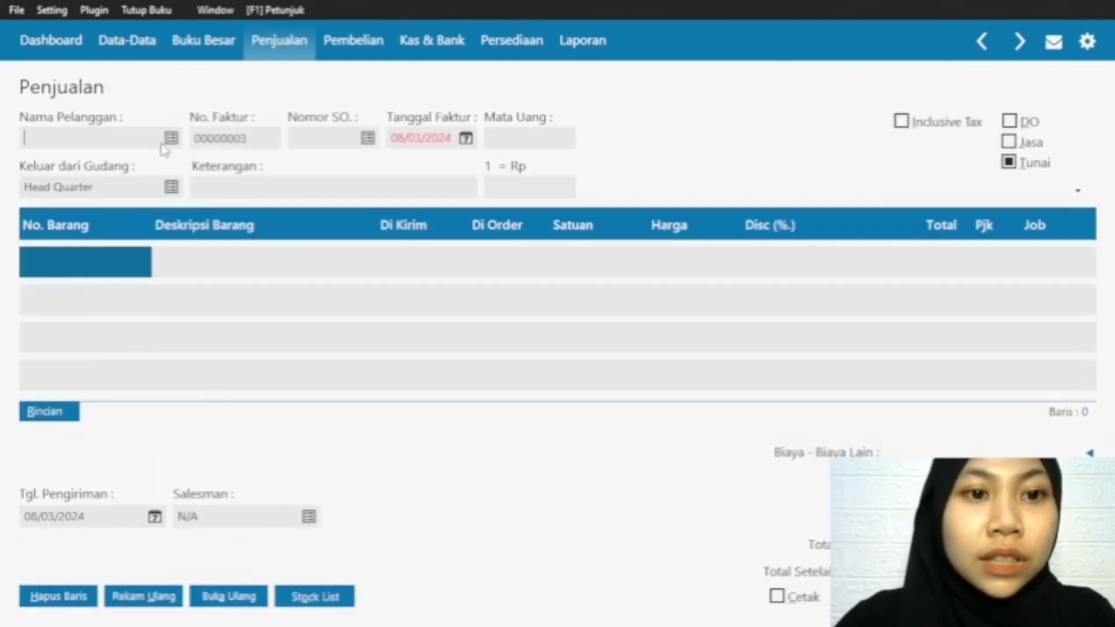
left_click(172, 140)
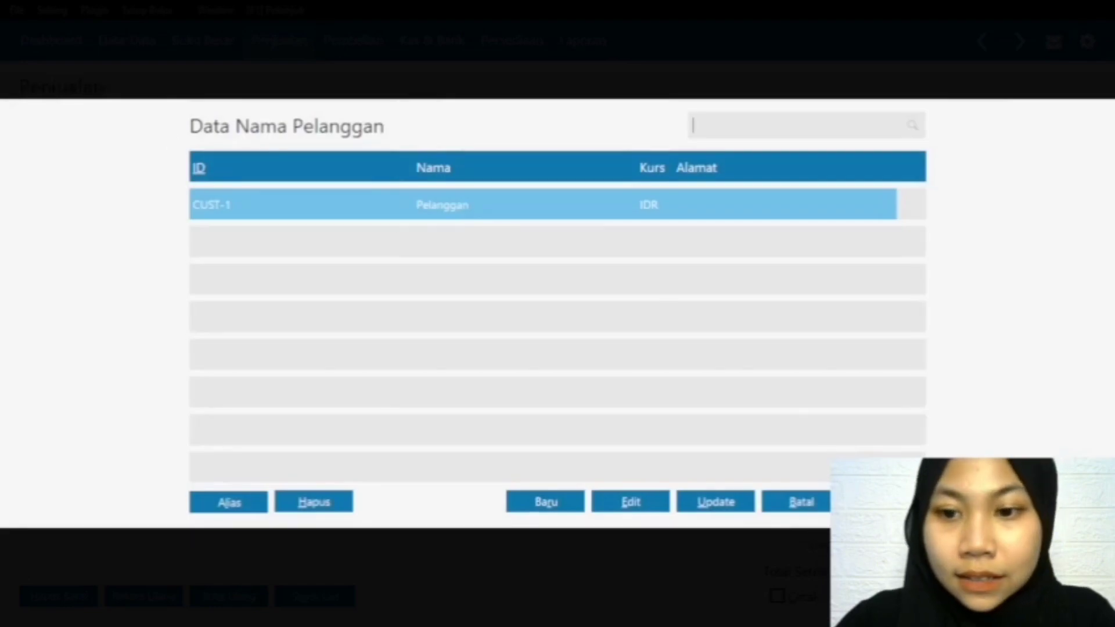
key("Return")
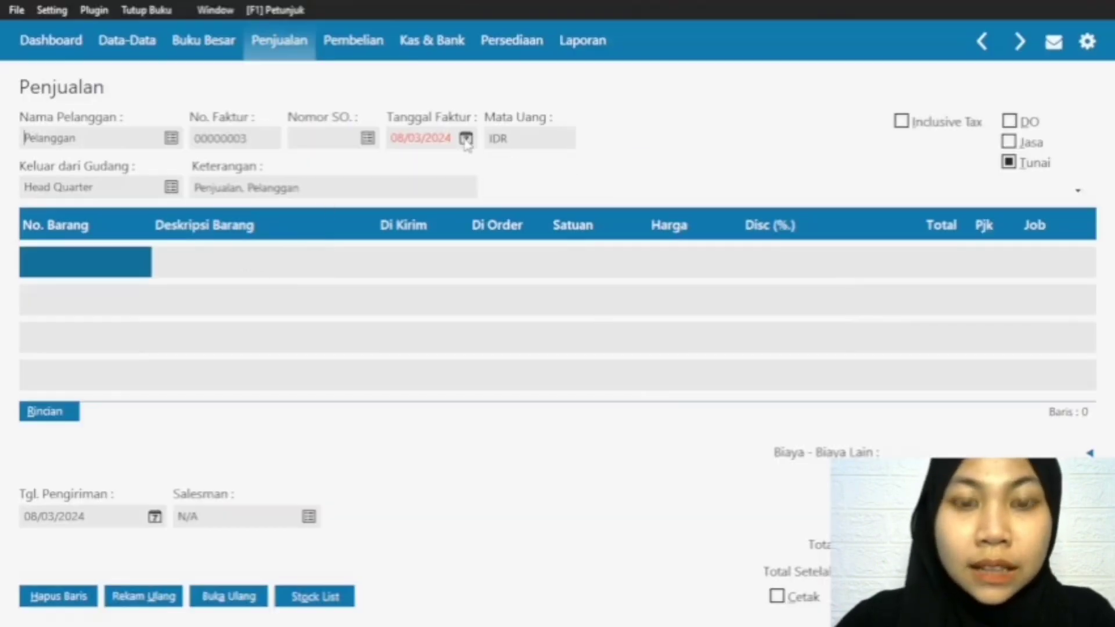
Step: Set the sales invoice's Tanggal Faktur to 03/02/2024
left_click(466, 138)
left_click(642, 211)
left_click(630, 168)
left_click(605, 212)
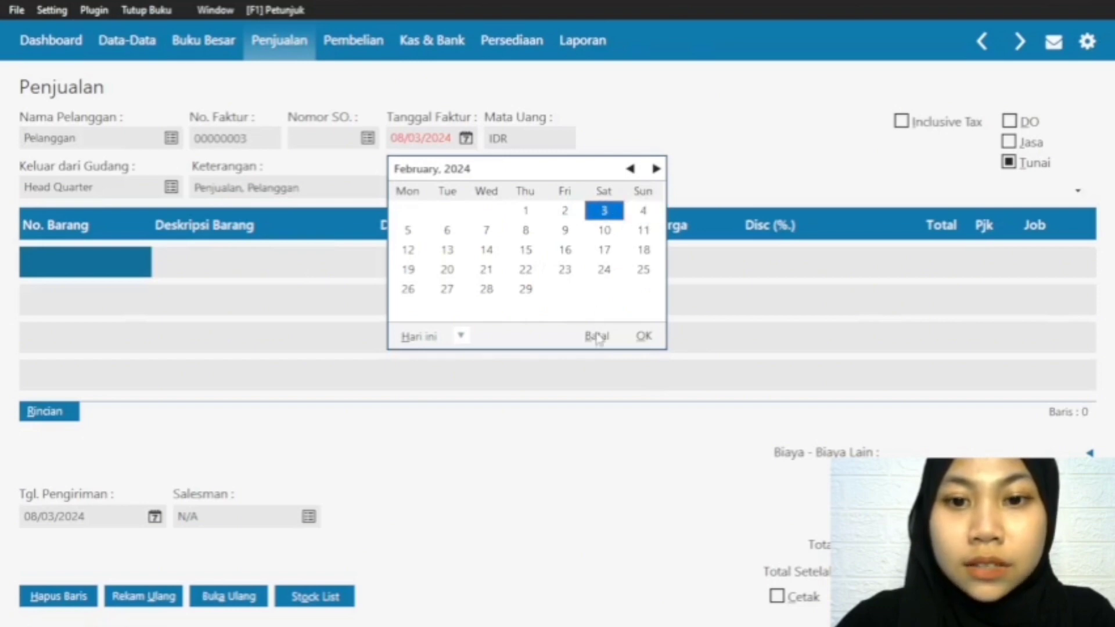
left_click(639, 340)
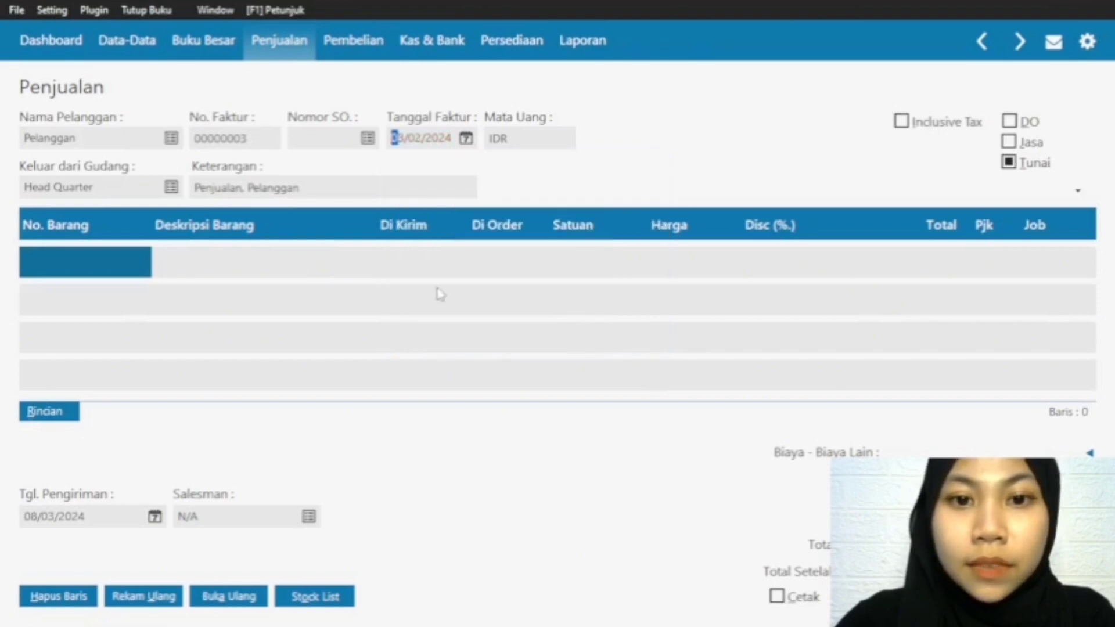
Step: Add item S-001 Baju One Set on the first invoice row with a Di Kirim quantity of 9 and a Harga of 150000
double_click(91, 268)
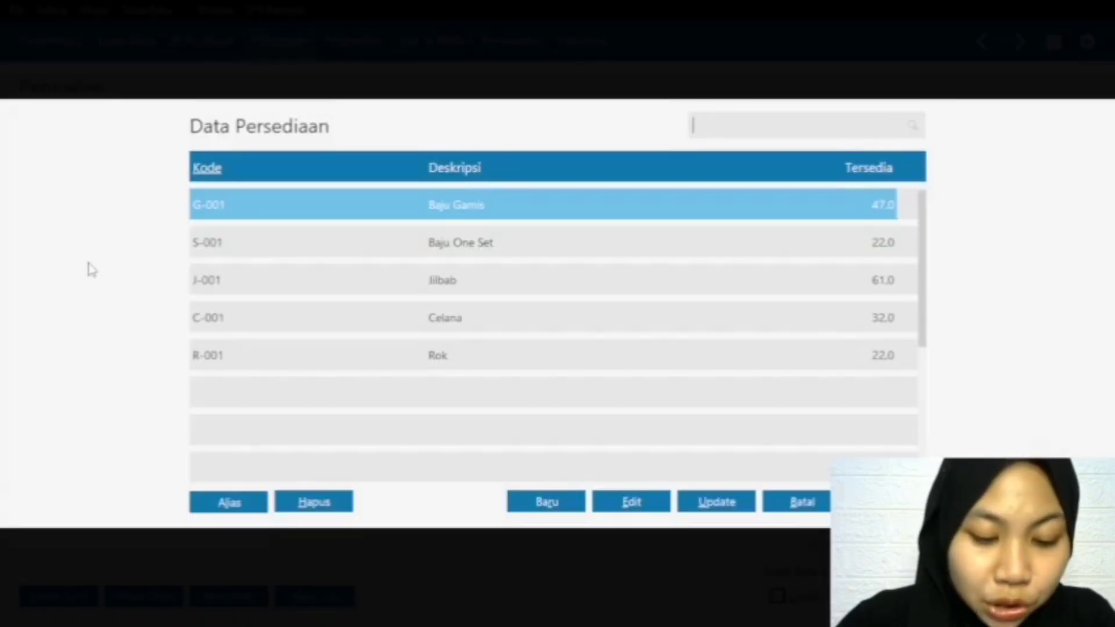
left_click(439, 252)
left_click(887, 502)
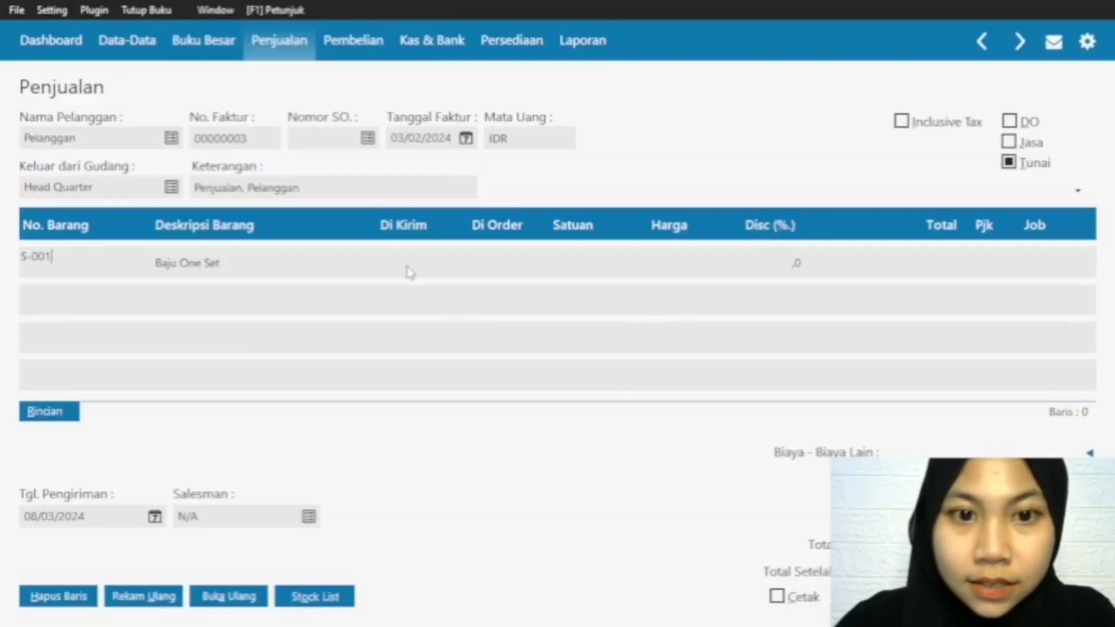
left_click(379, 260)
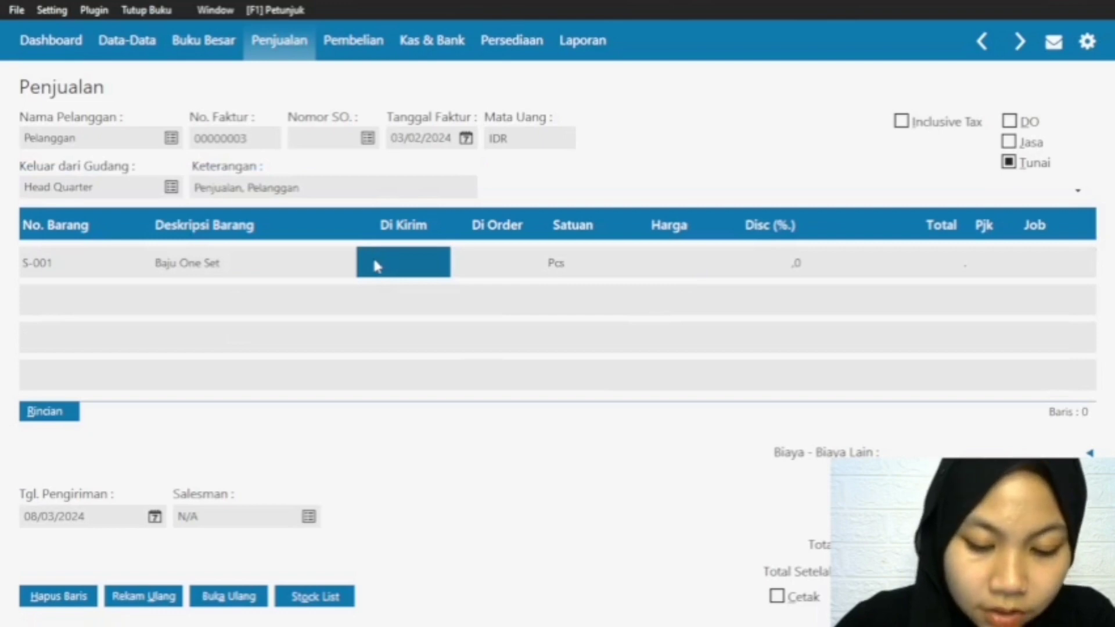
type("9")
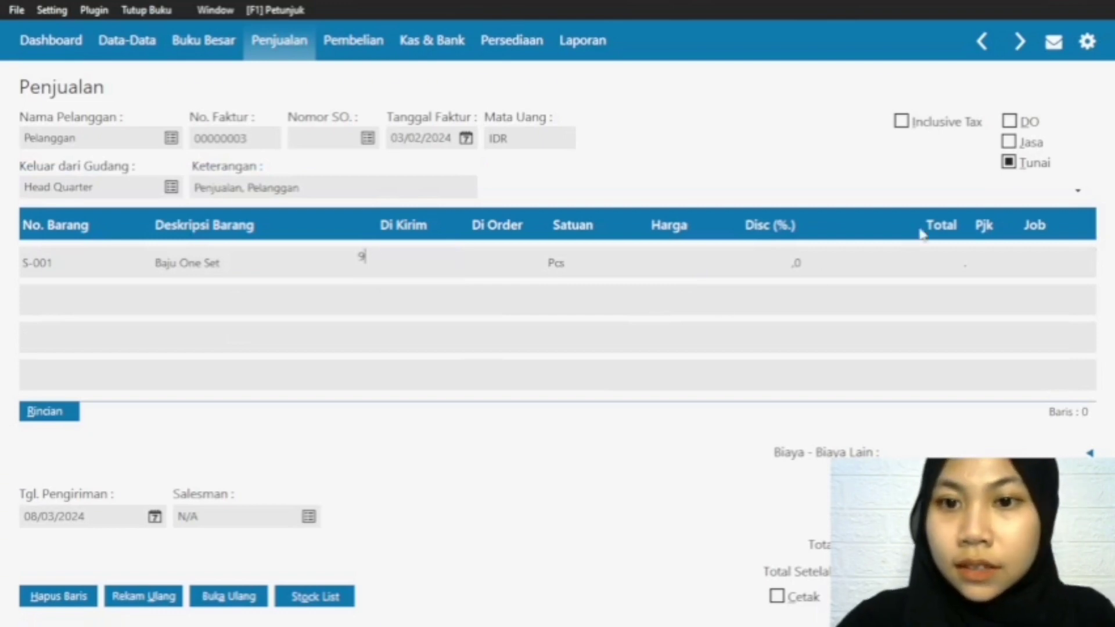
left_click(684, 273)
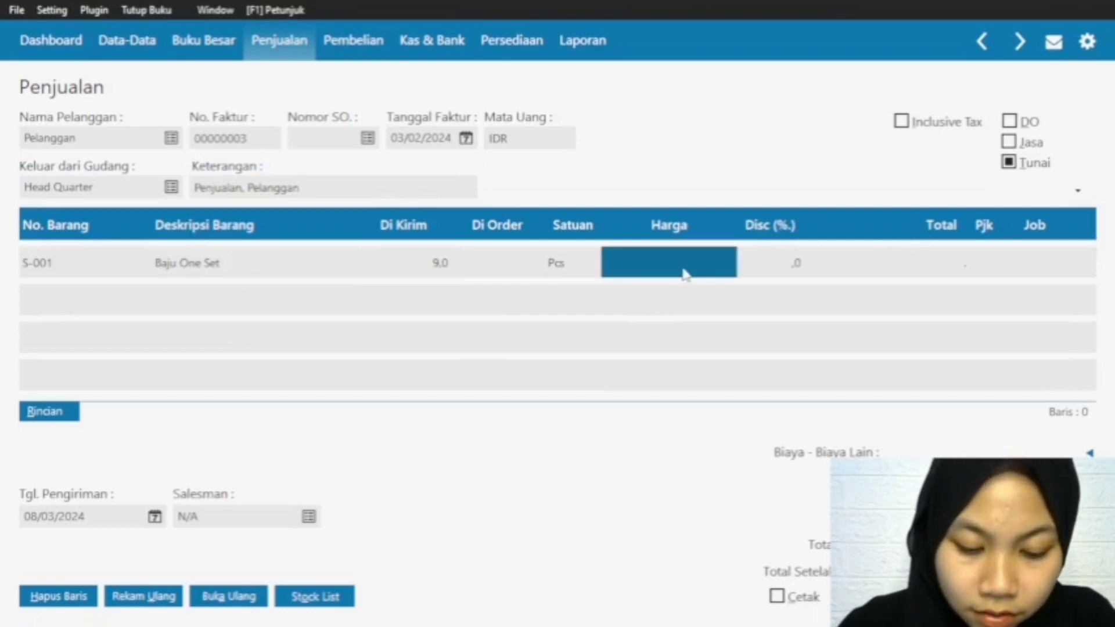
type("150000")
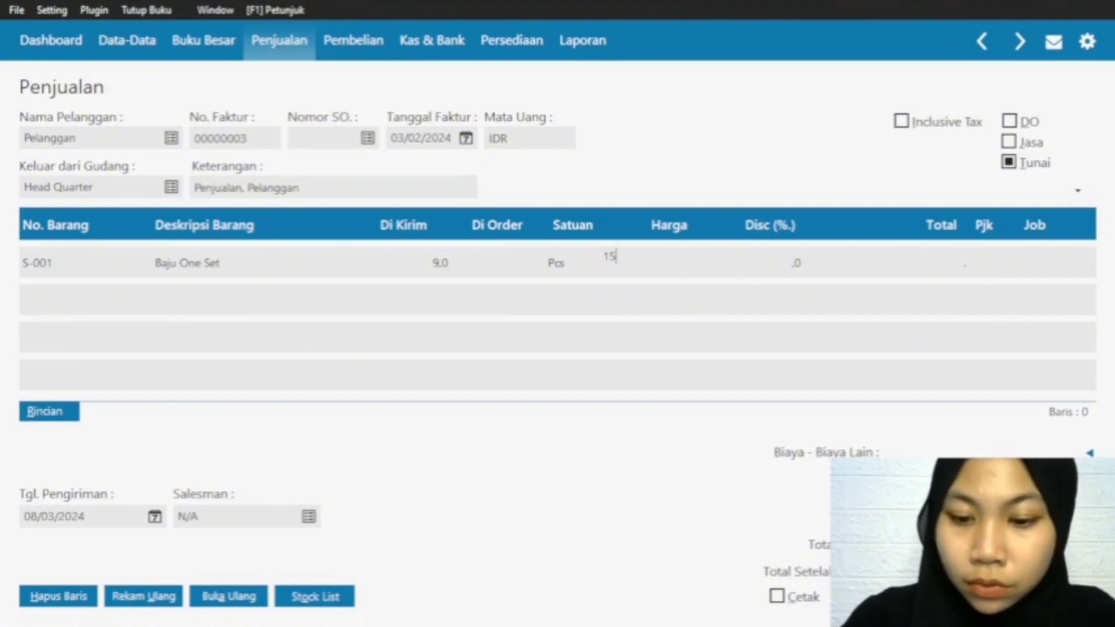
left_click(953, 267)
left_click(51, 267)
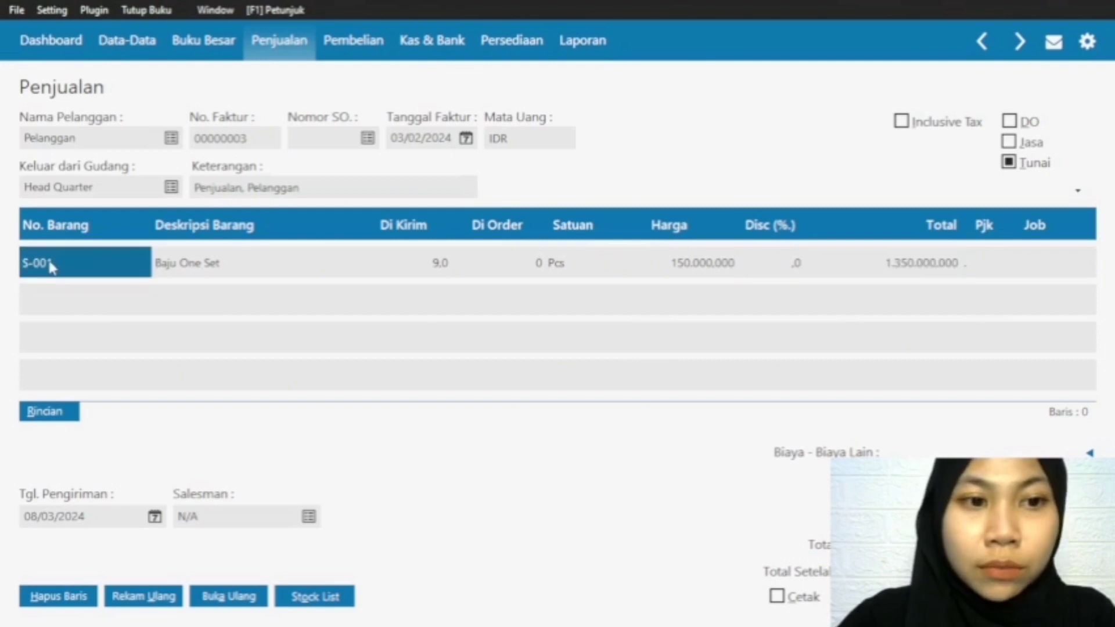
Step: Add item J-001 Jilbab on the second invoice row with a Di Kirim quantity of 14 and a Harga of 35000
key("Down")
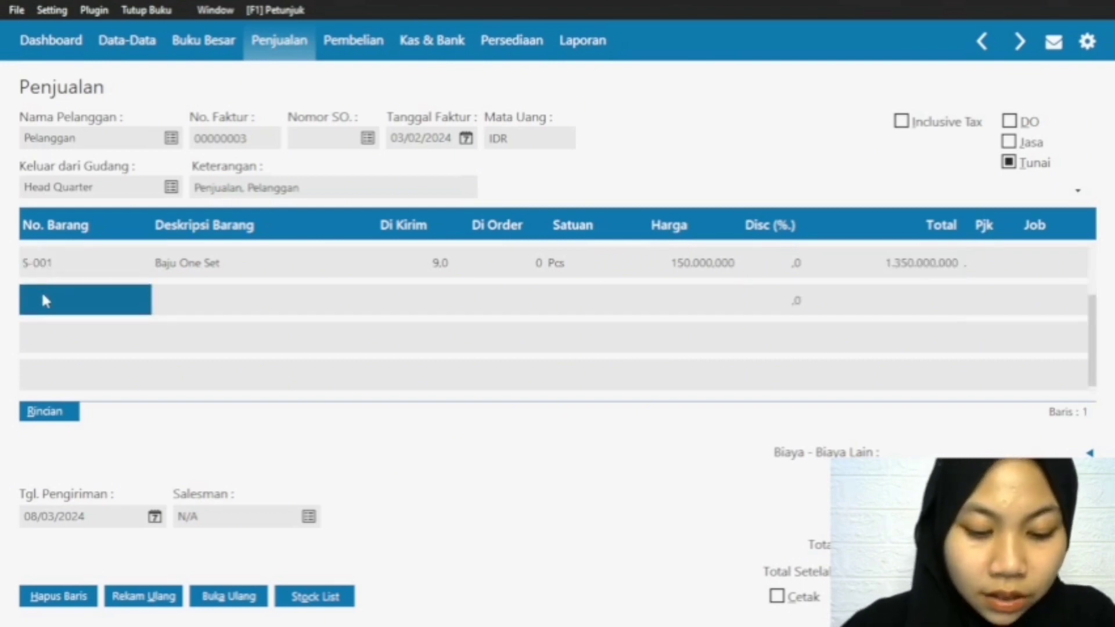
double_click(30, 303)
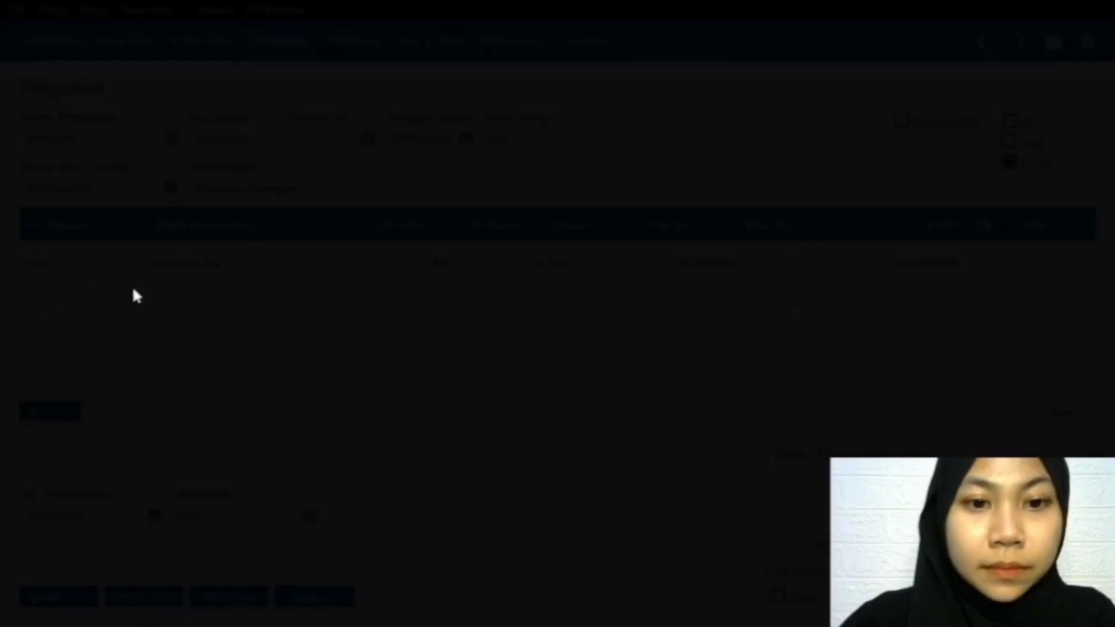
left_click(456, 292)
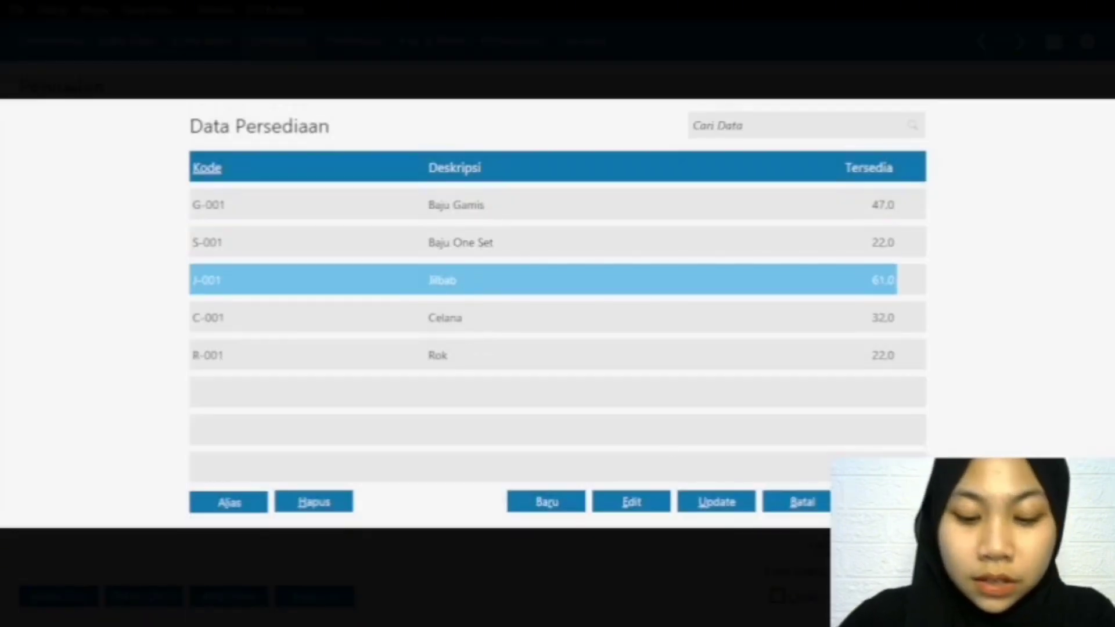
double_click(298, 280)
left_click(437, 303)
type("1")
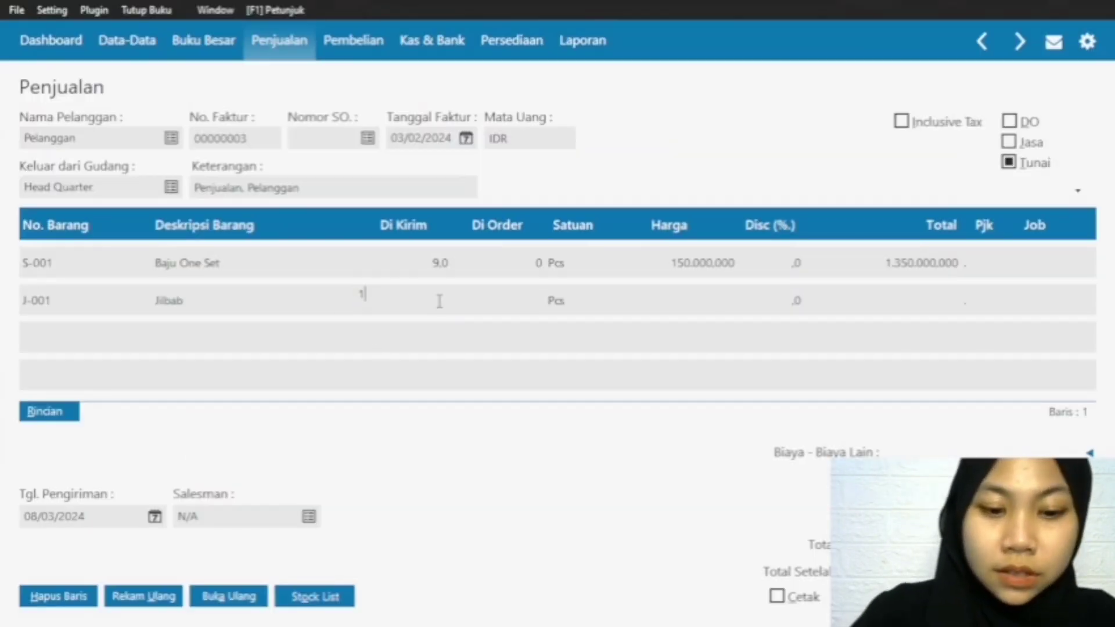
type("4")
left_click(732, 302)
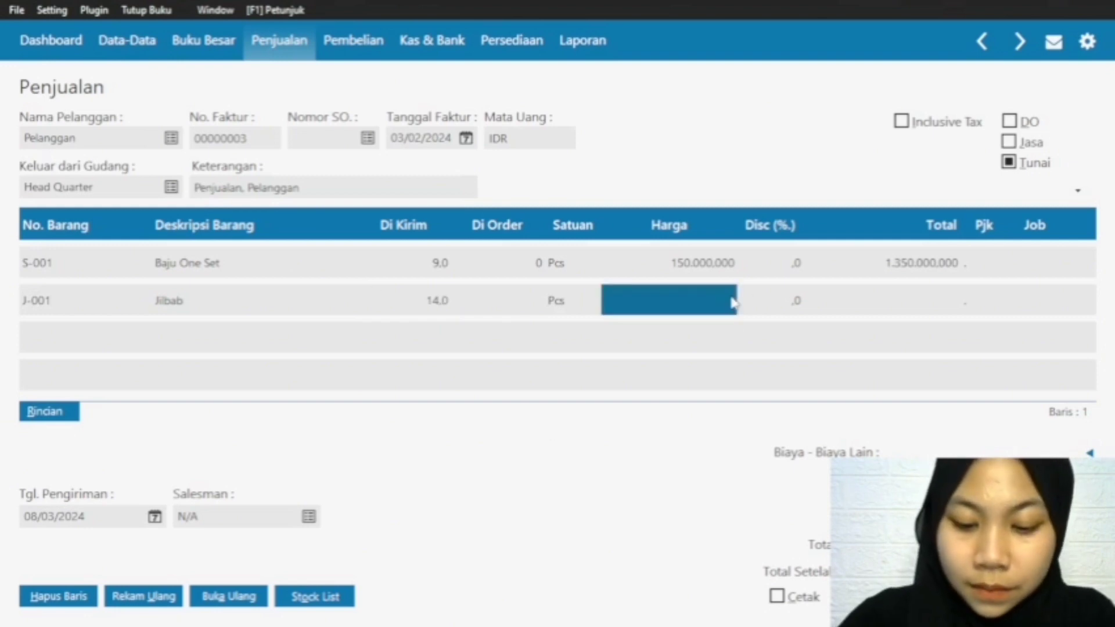
type("35000")
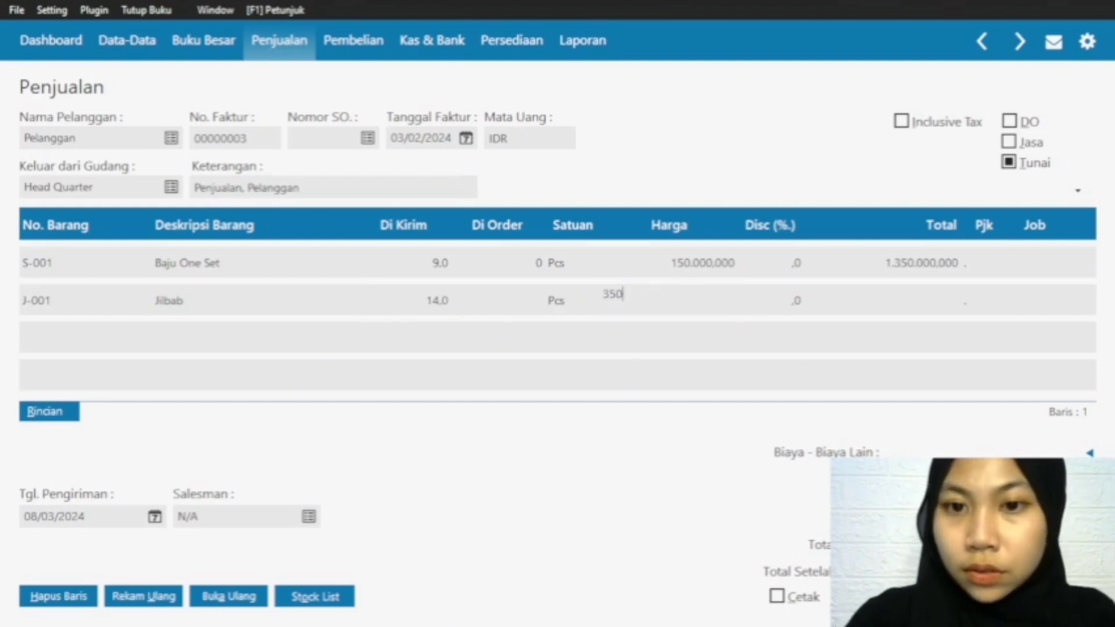
left_click(939, 302)
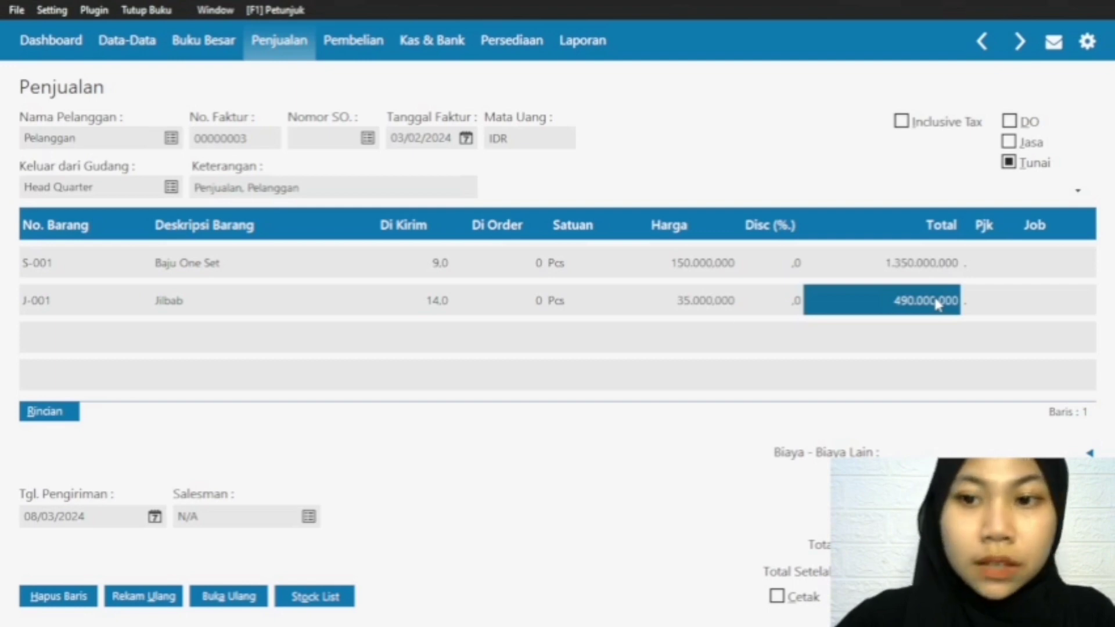
Step: Add item G-001 Baju Gamis on the third invoice row with a Di Kirim quantity of 10 and a Harga of 250000
left_click(35, 303)
key("Down")
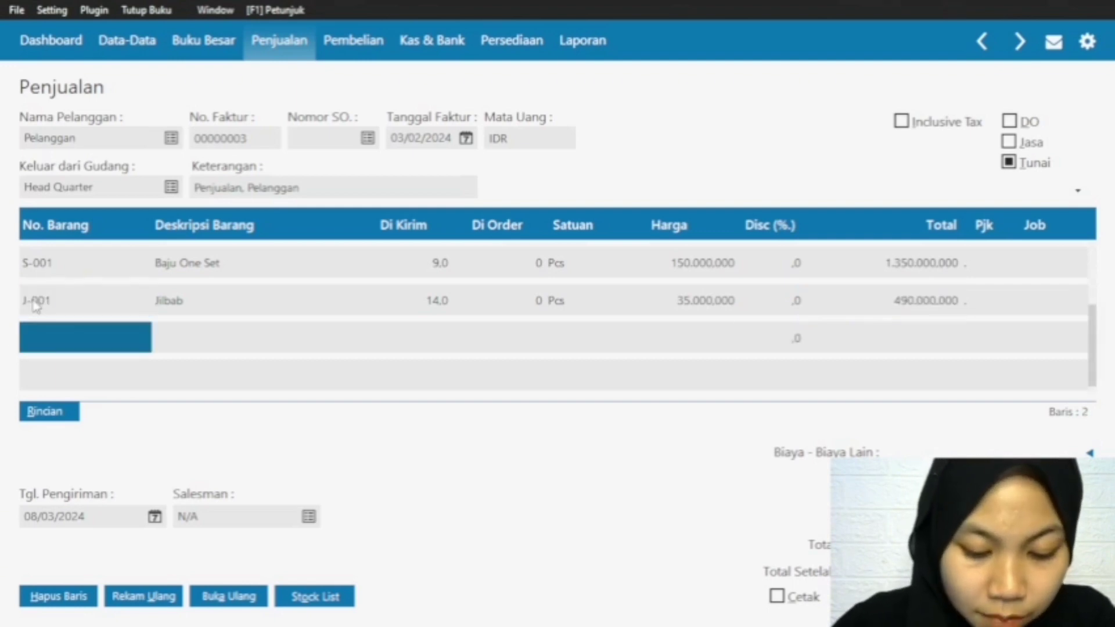
double_click(77, 339)
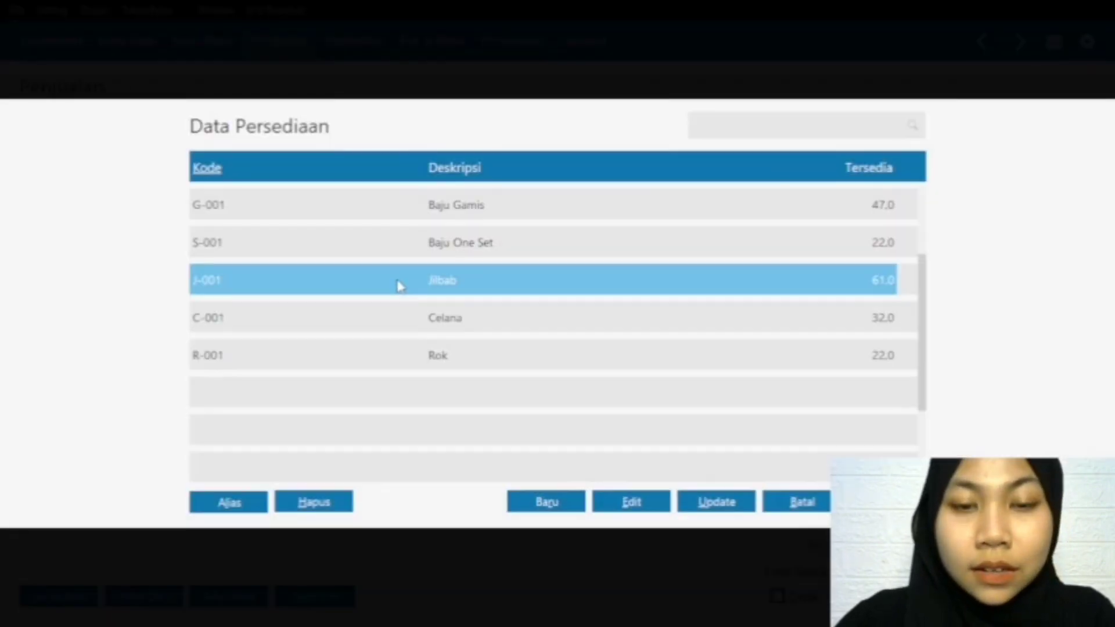
double_click(459, 205)
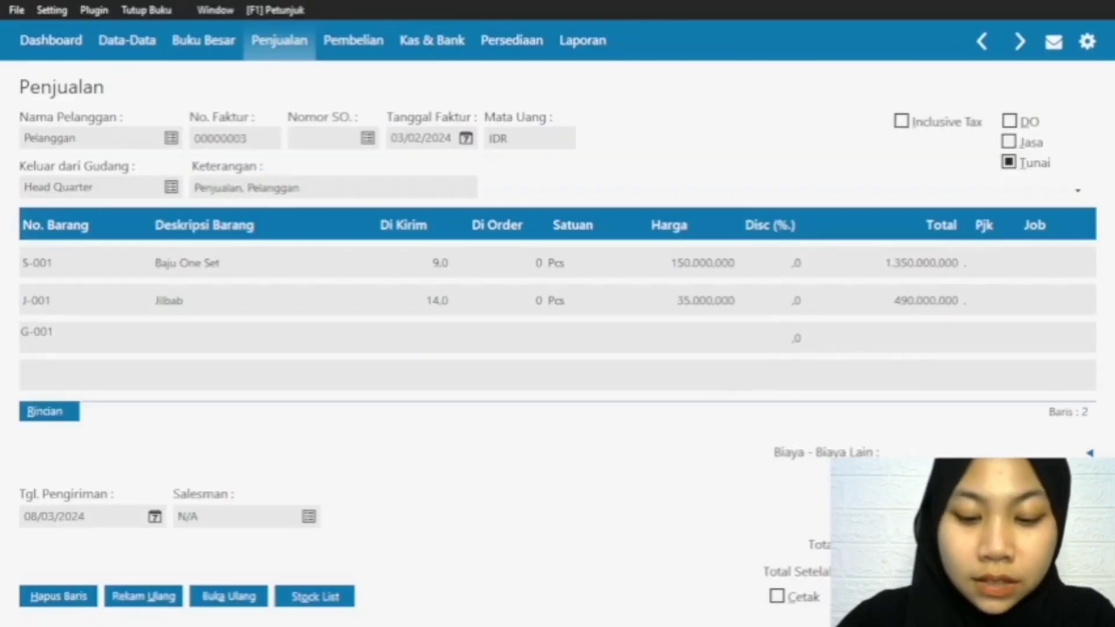
left_click(451, 347)
type("1")
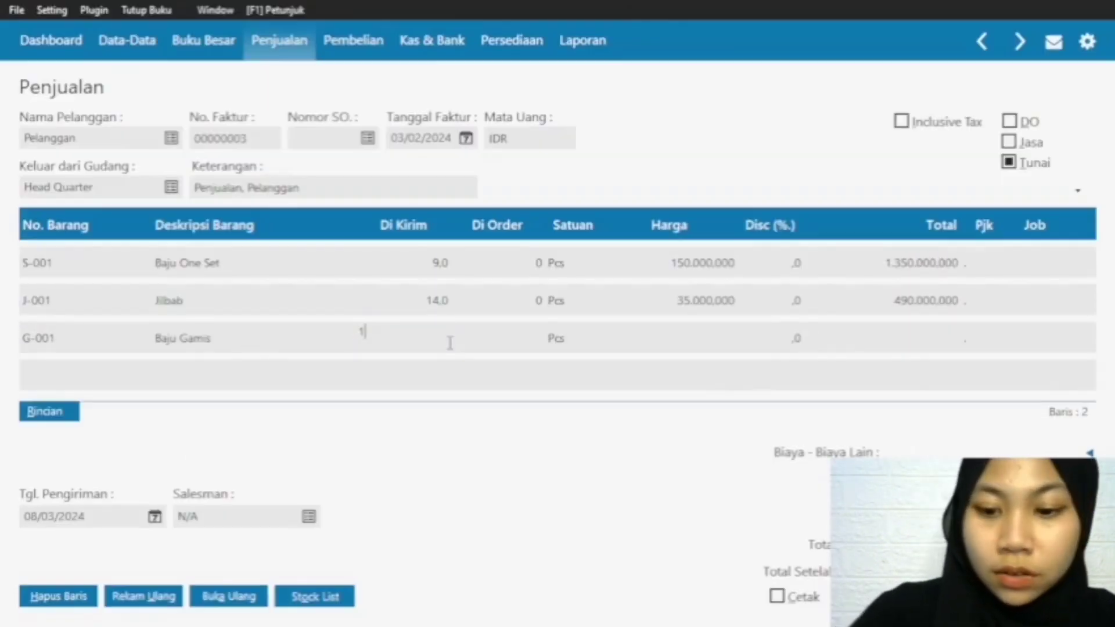
type("0")
left_click(679, 350)
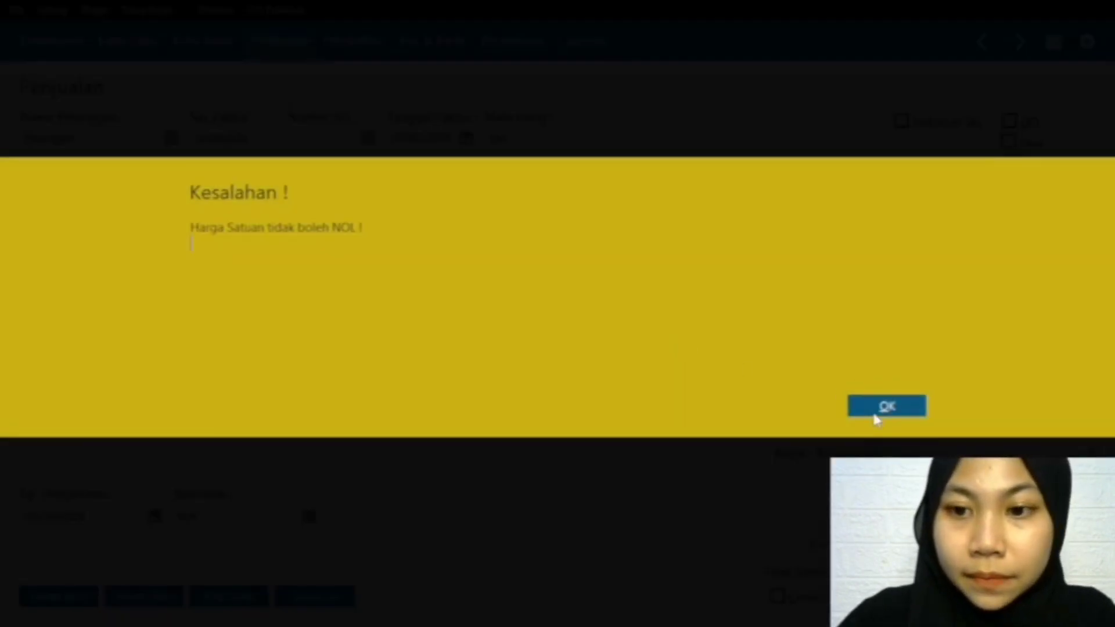
left_click(871, 412)
left_click(730, 342)
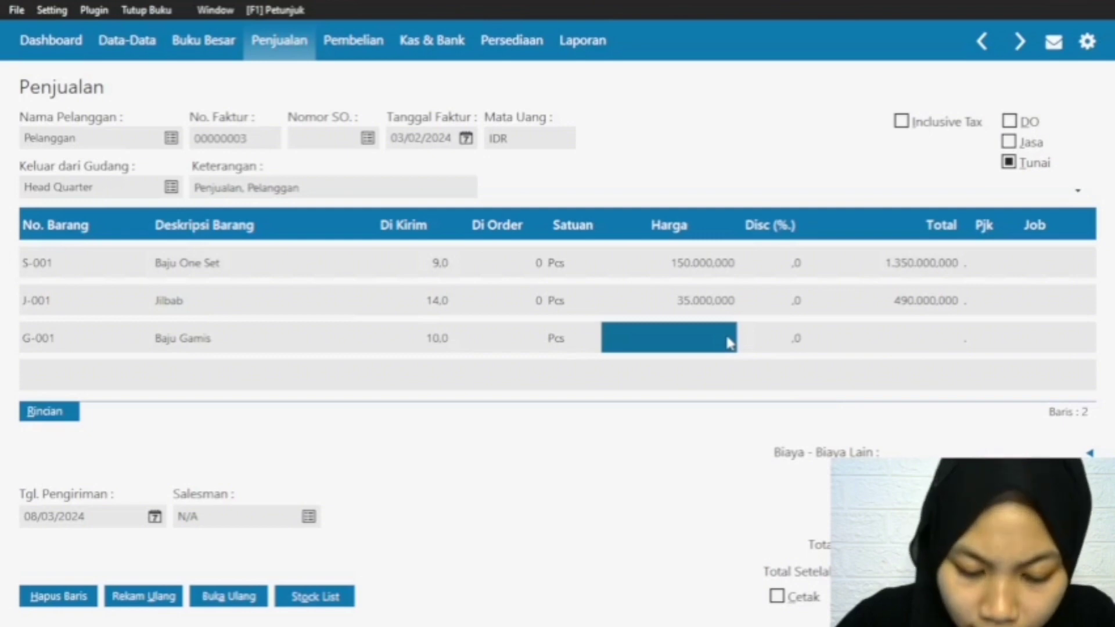
type("2500000,0")
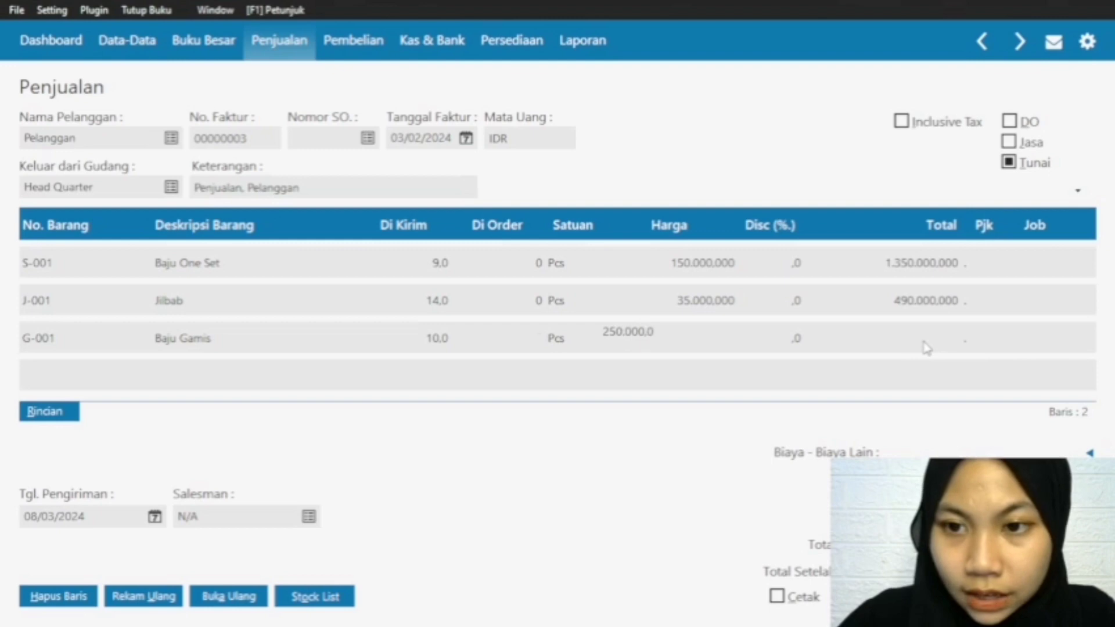
left_click(925, 346)
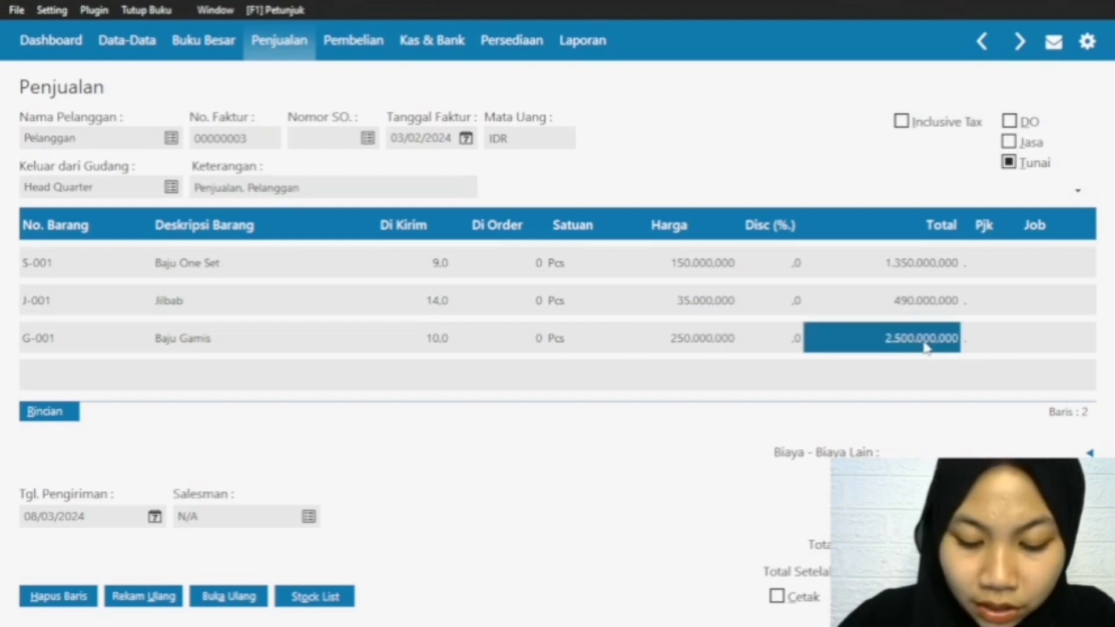
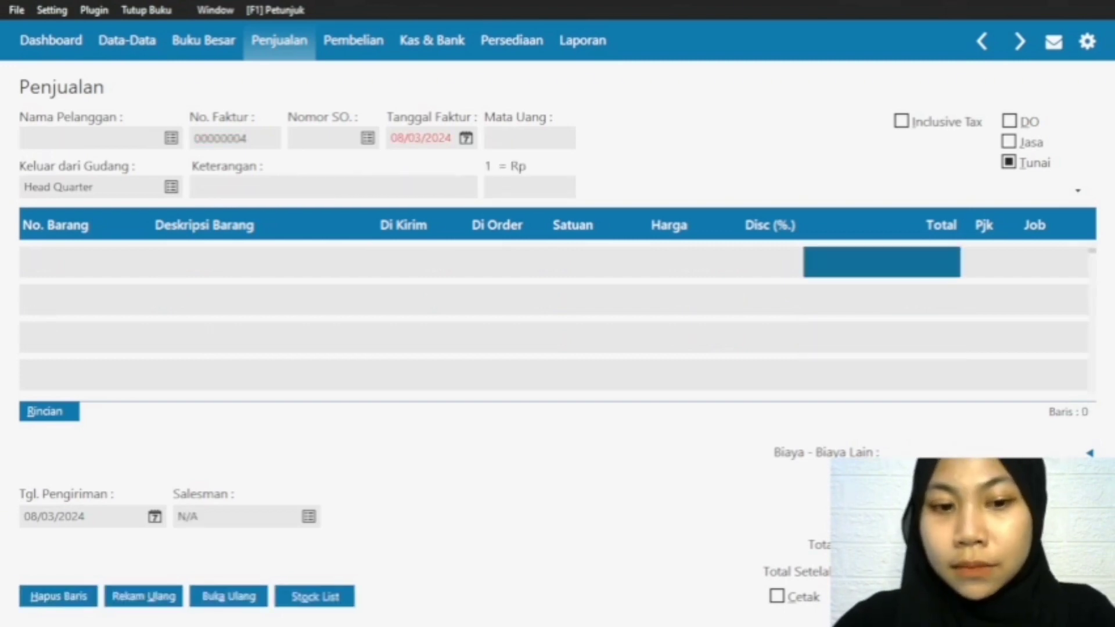
Step: Start a new cash (Tunai) sales invoice and choose CUST-1 Pelanggan as its customer
left_click(1057, 596)
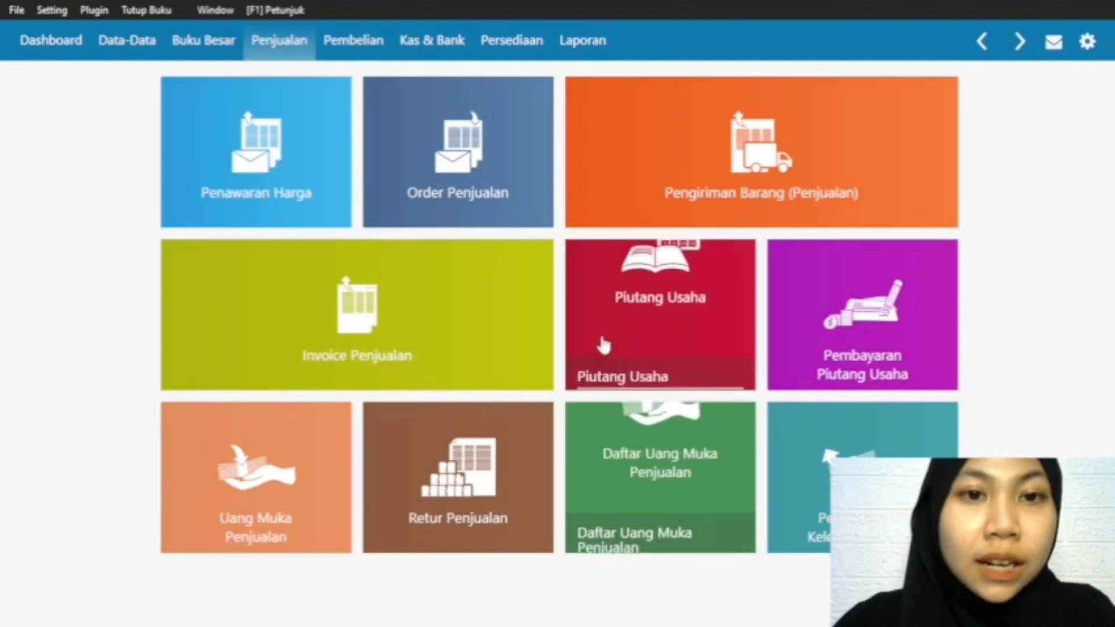
mouse_move(211, 351)
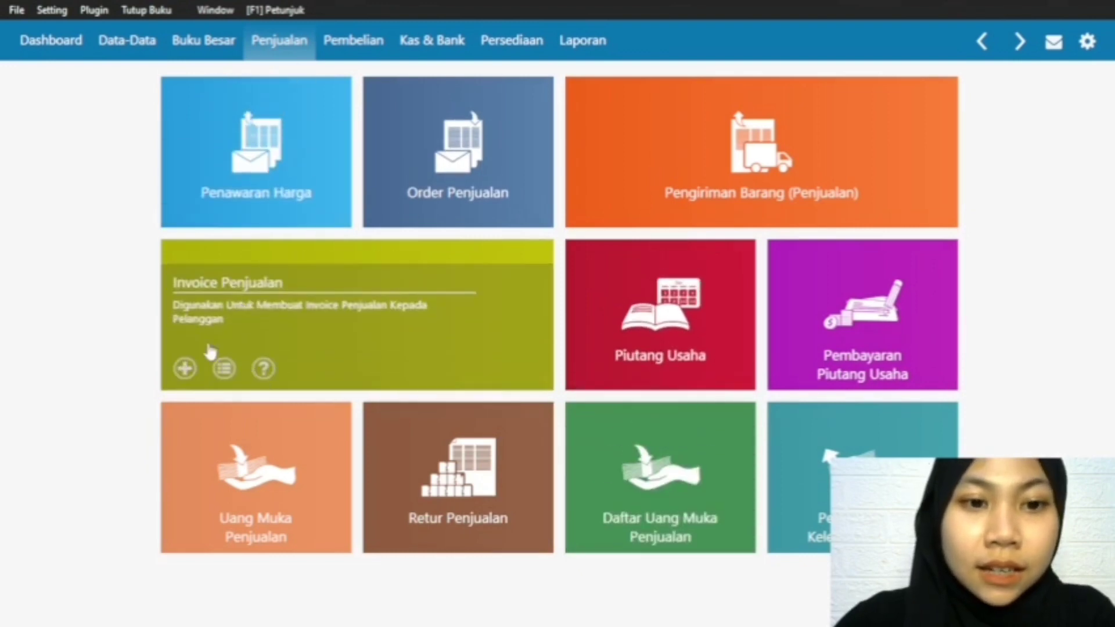
left_click(185, 369)
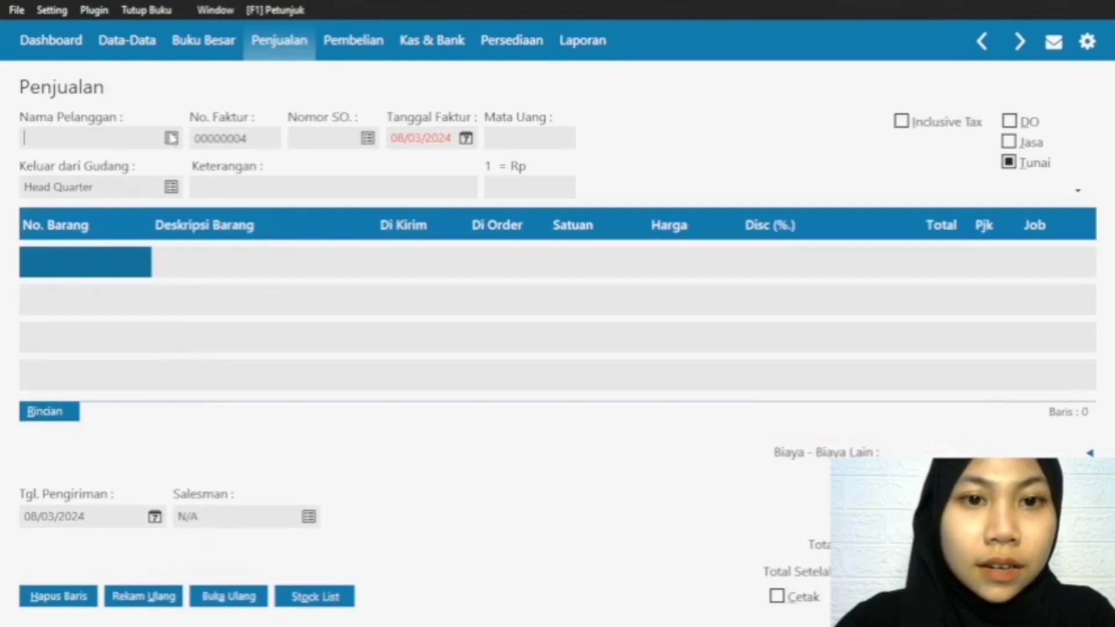
left_click(1009, 163)
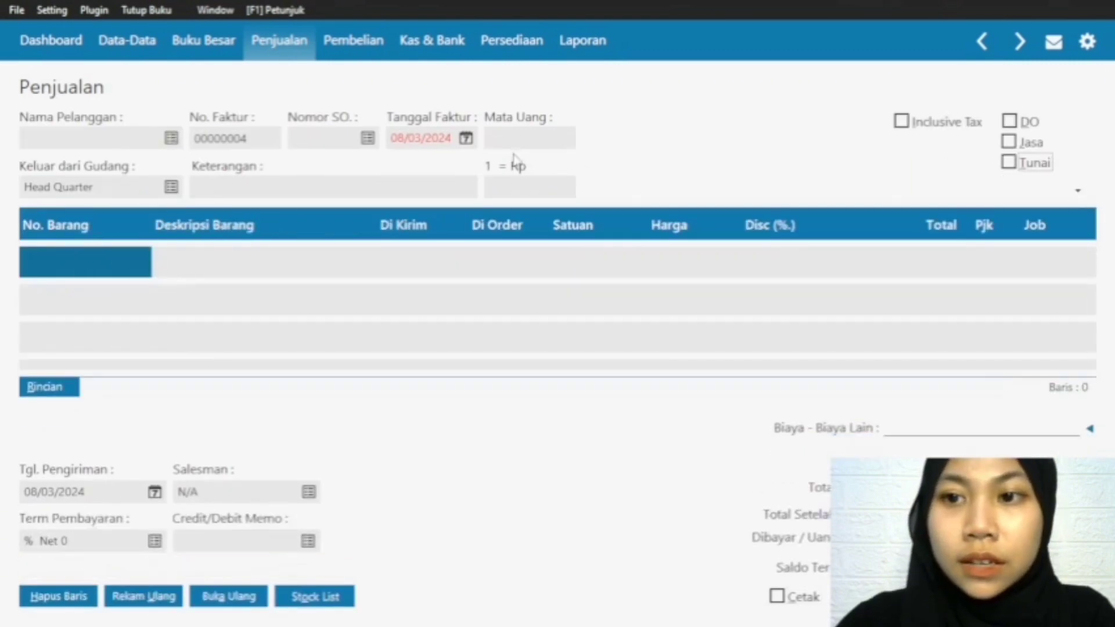
left_click(1009, 163)
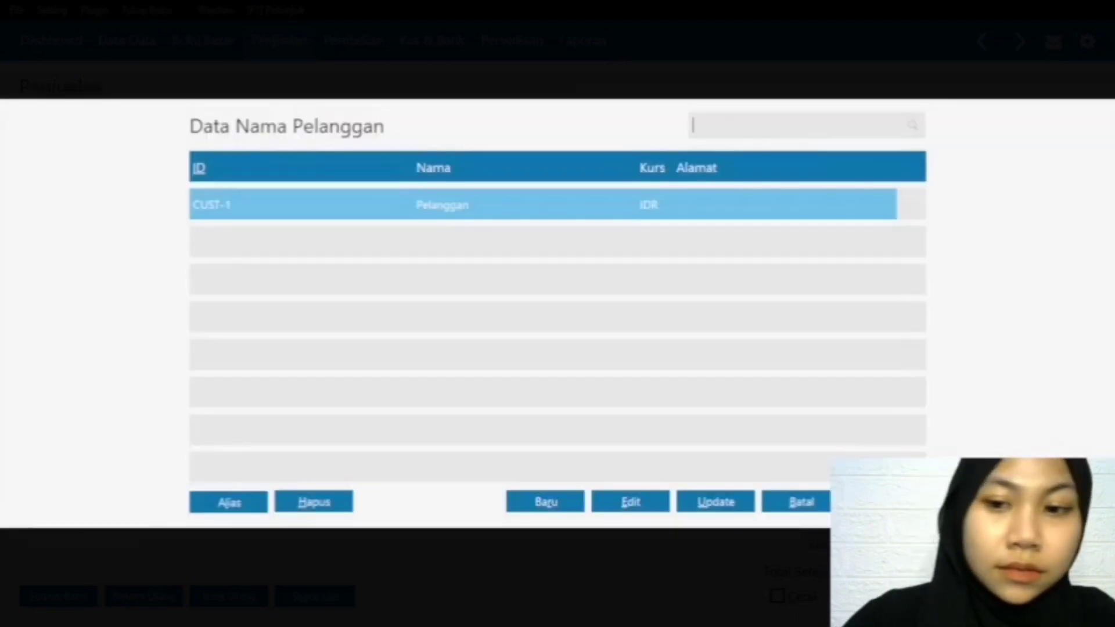
key("Return")
Step: Set the new sales invoice's Tanggal Faktur to 04/02/2024
left_click(466, 138)
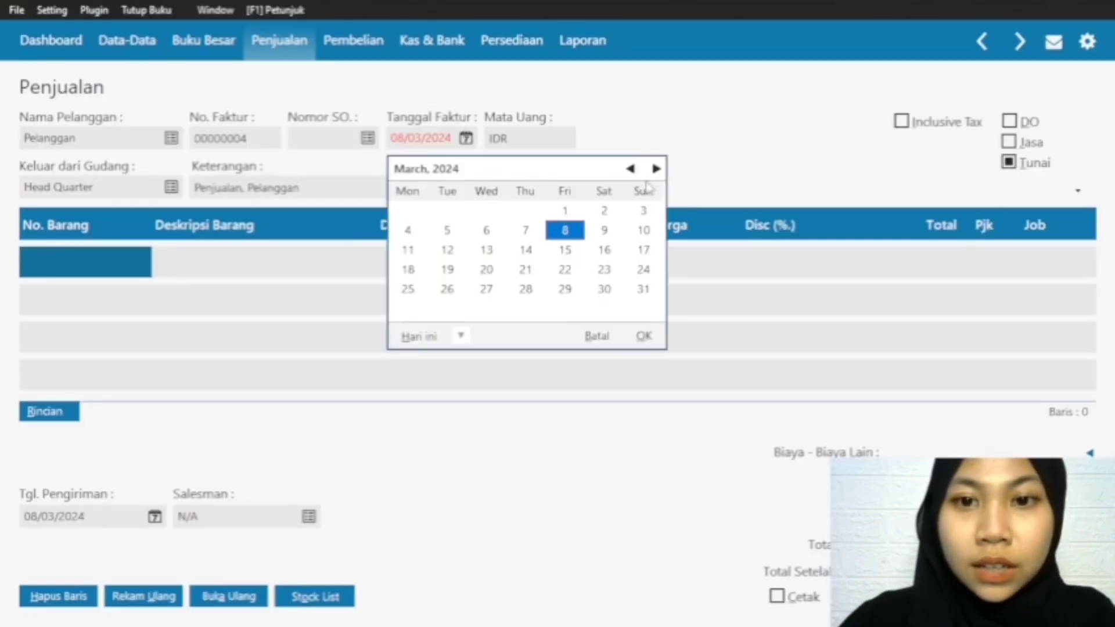
left_click(632, 169)
left_click(642, 210)
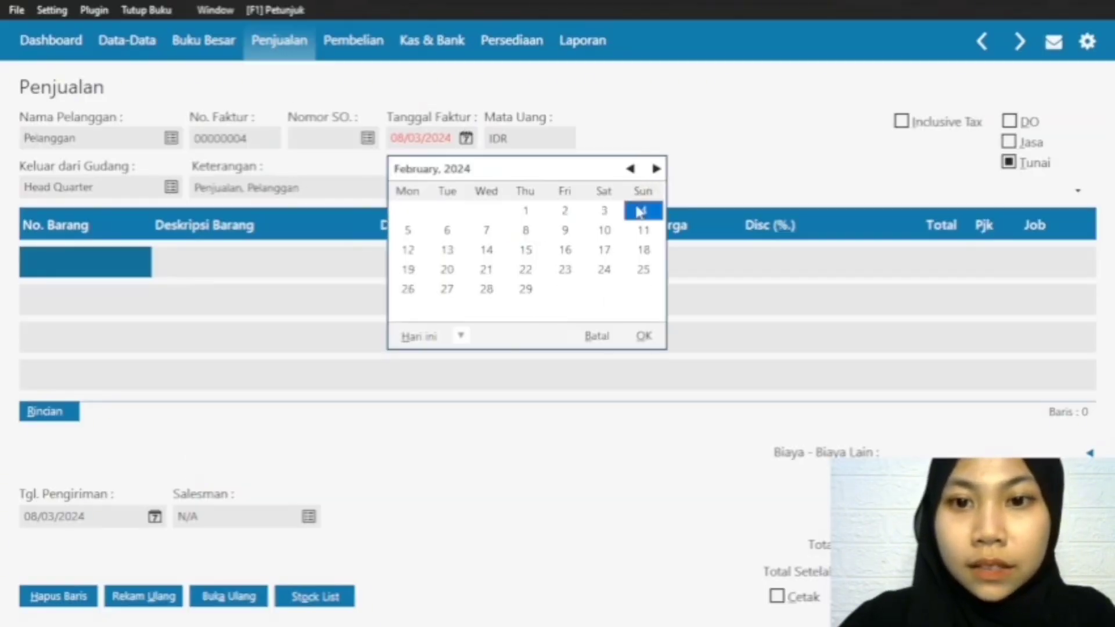
left_click(645, 336)
Step: Add item J-001 Jilbab on the first invoice row with a Di Kirim quantity of 6 and a Harga of 35000
double_click(67, 268)
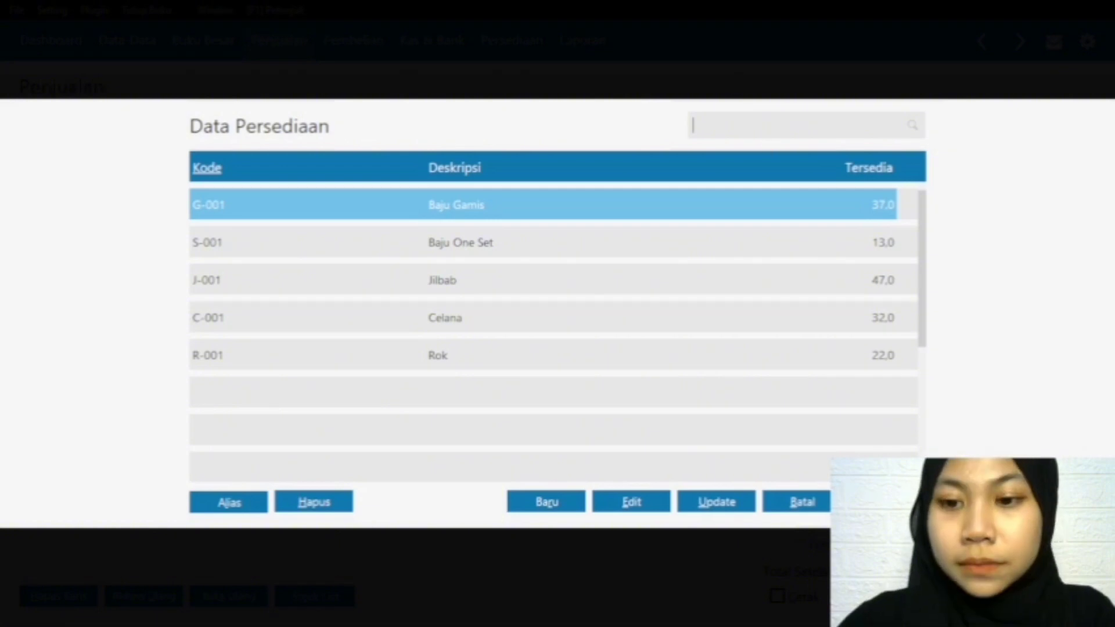
left_click(791, 507)
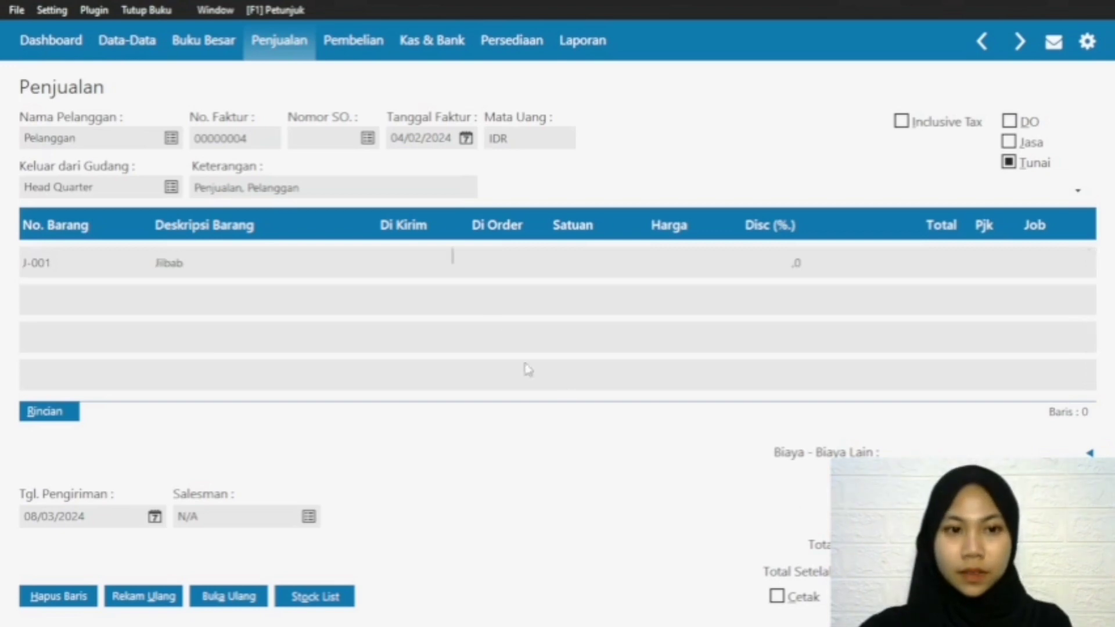
left_click(363, 277)
left_click(890, 407)
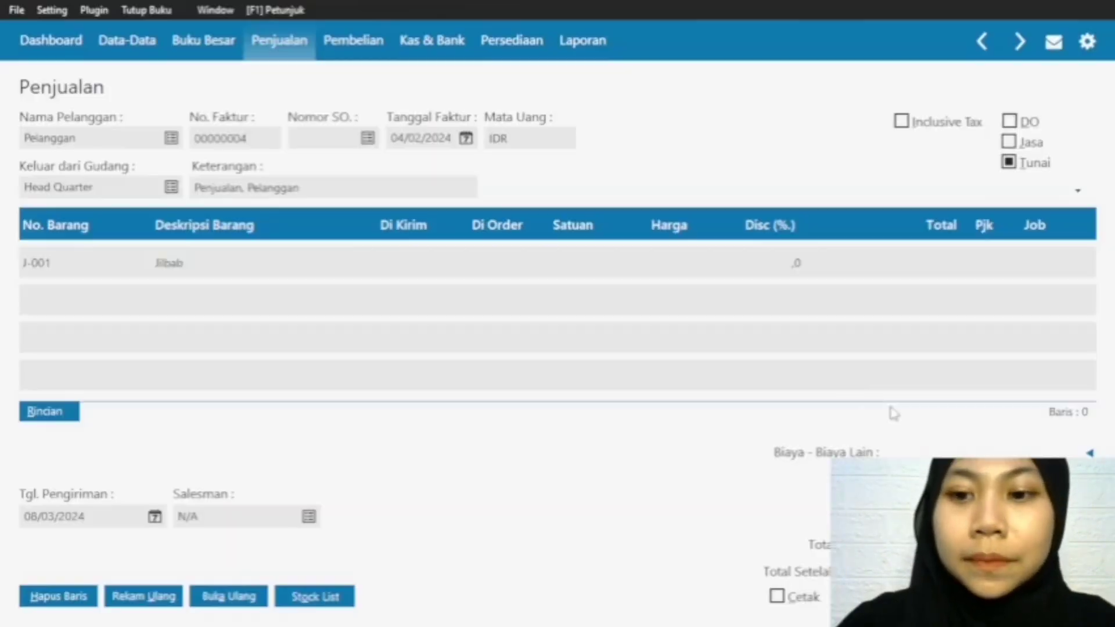
left_click(393, 271)
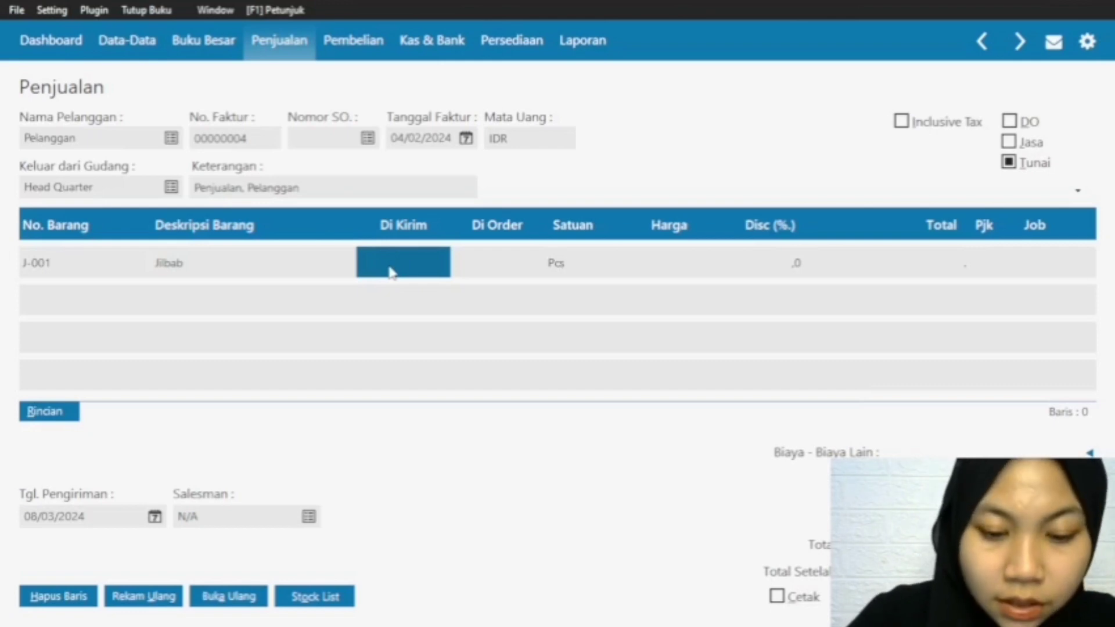
type("6")
left_click(653, 264)
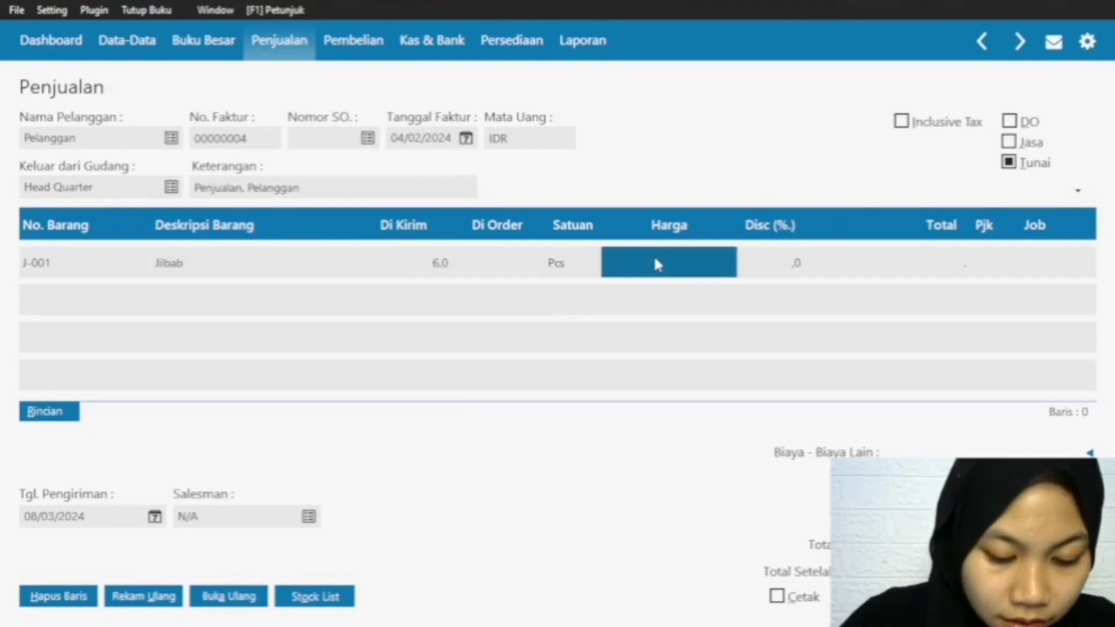
type("3500")
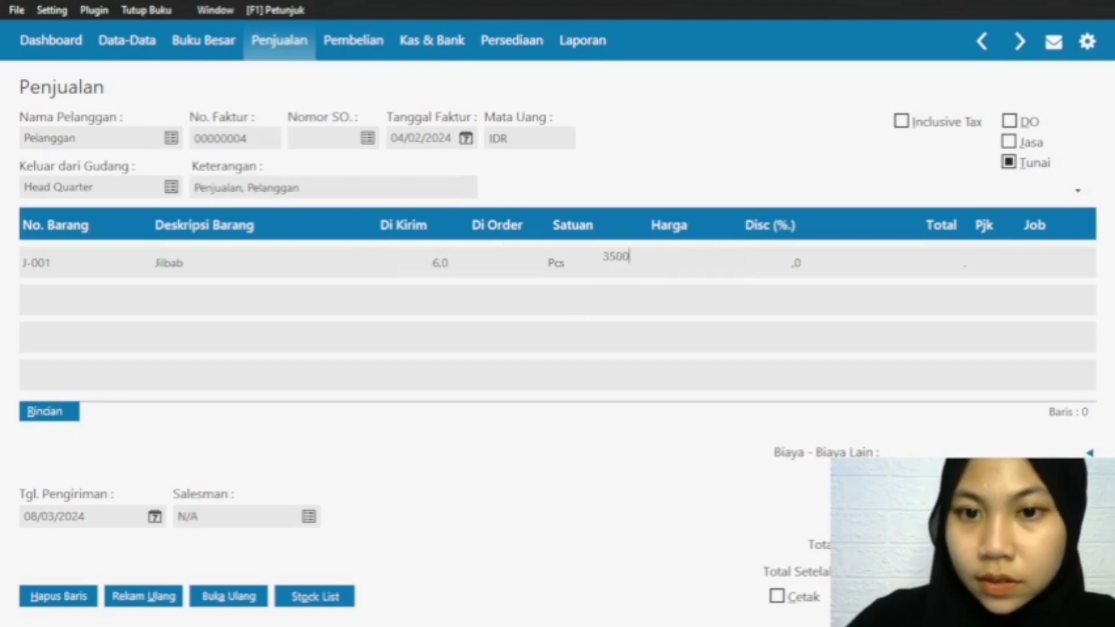
type("0")
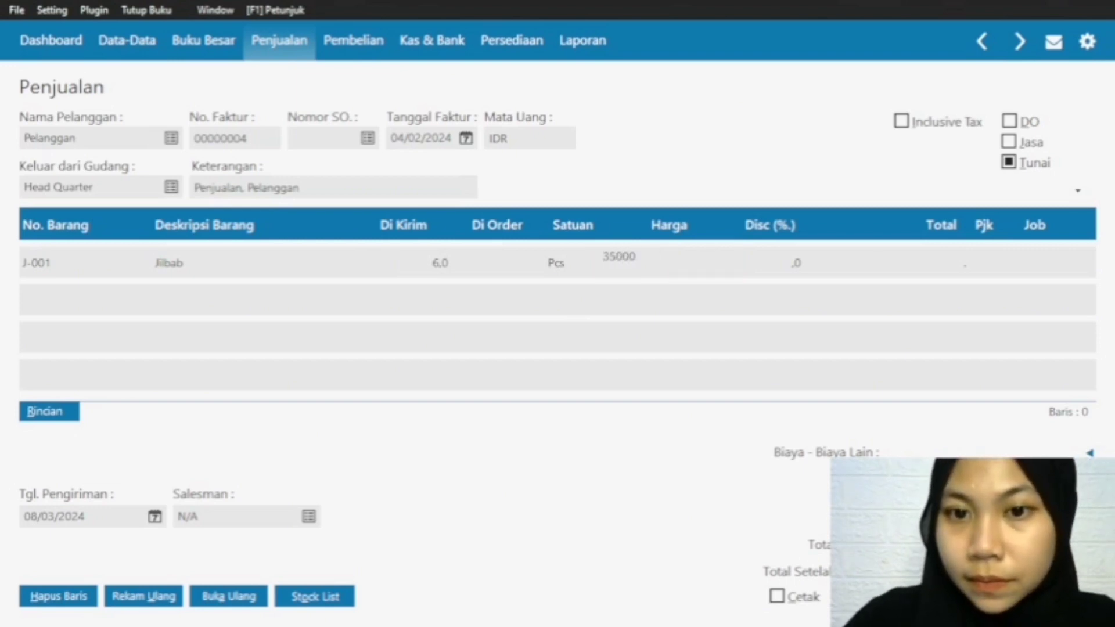
left_click(955, 262)
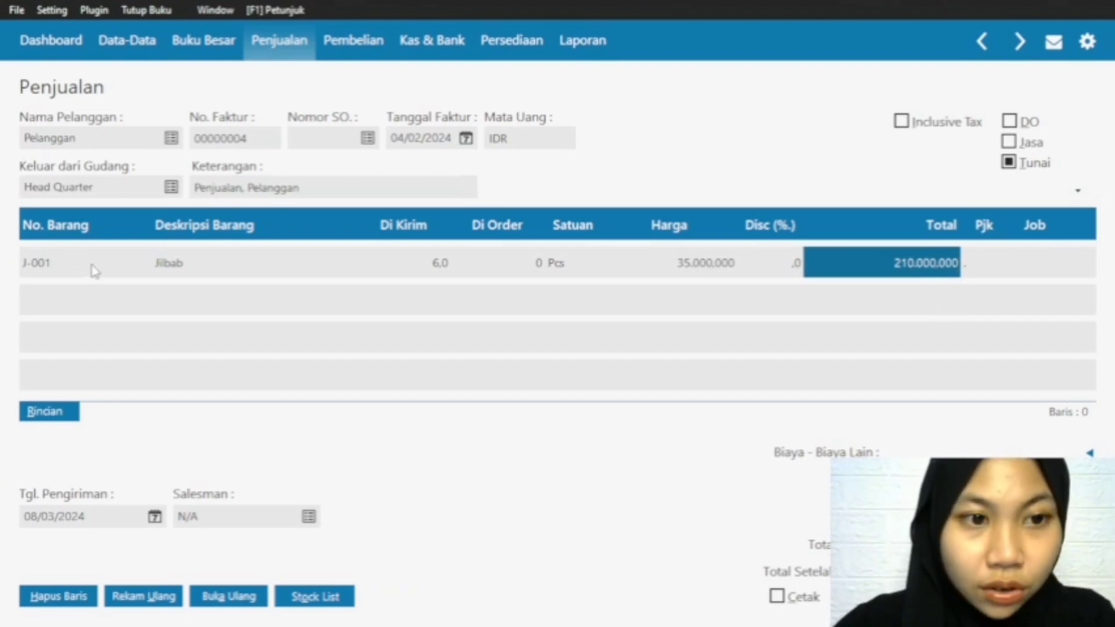
Step: Add item R-001 Rok on the second invoice row with a Di Kirim quantity of 6 and a Harga of 70000
left_click(52, 267)
key("Down")
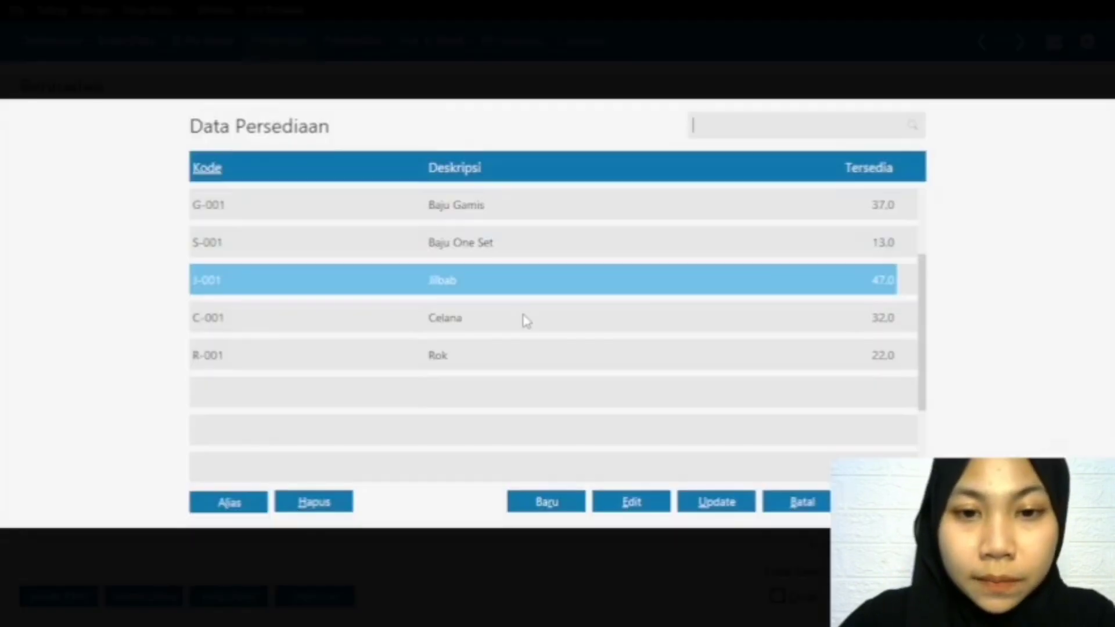
left_click(467, 355)
key("Return")
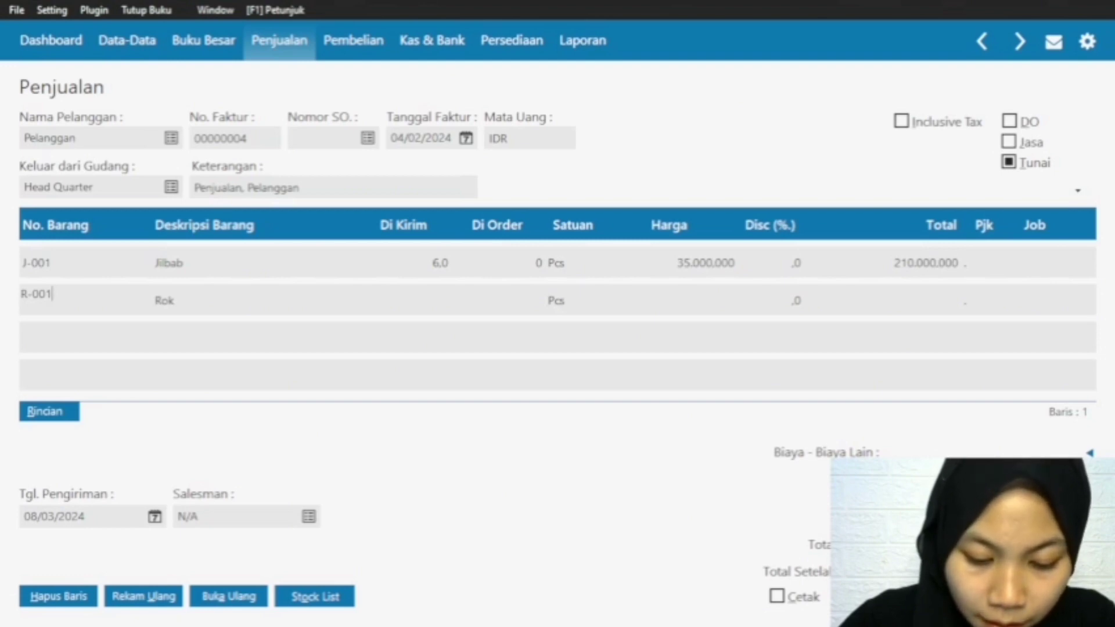
left_click(444, 312)
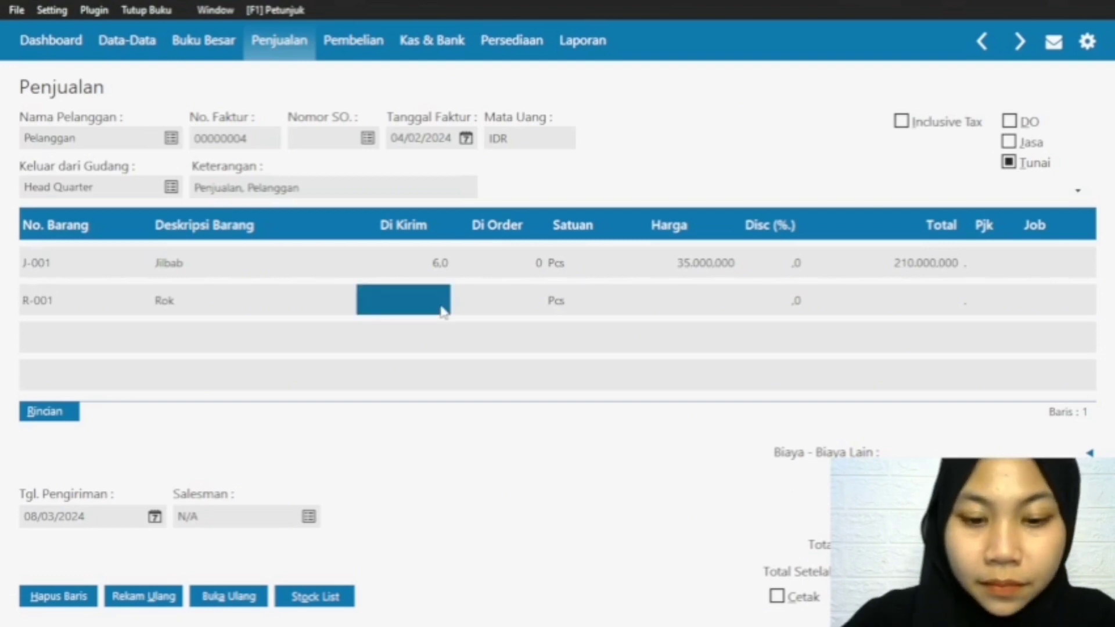
type("6")
left_click(712, 305)
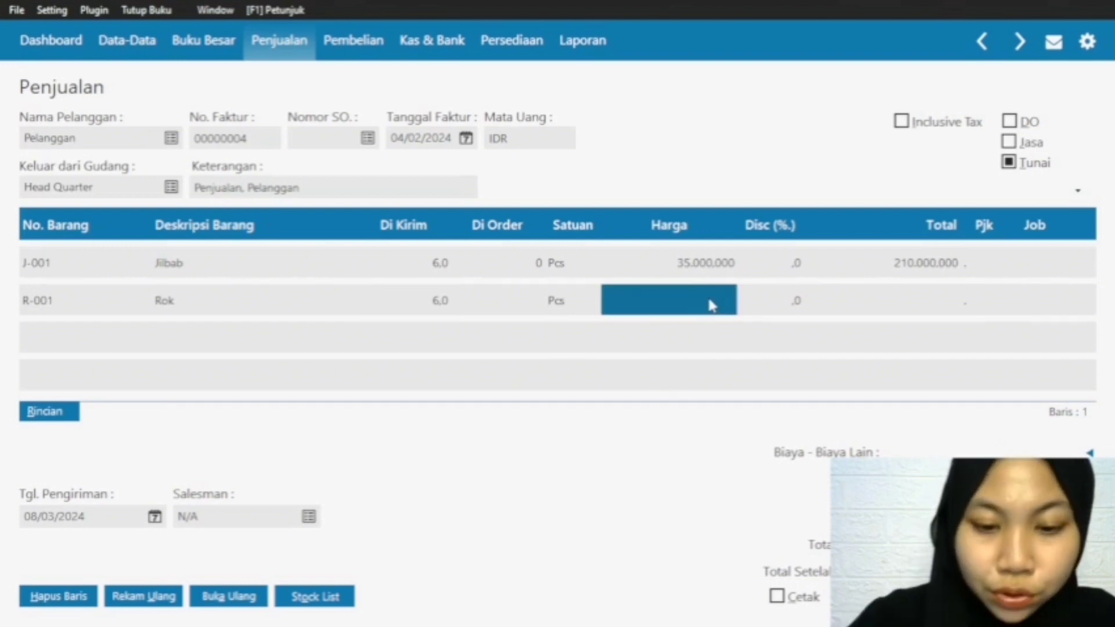
type("70000.000.000")
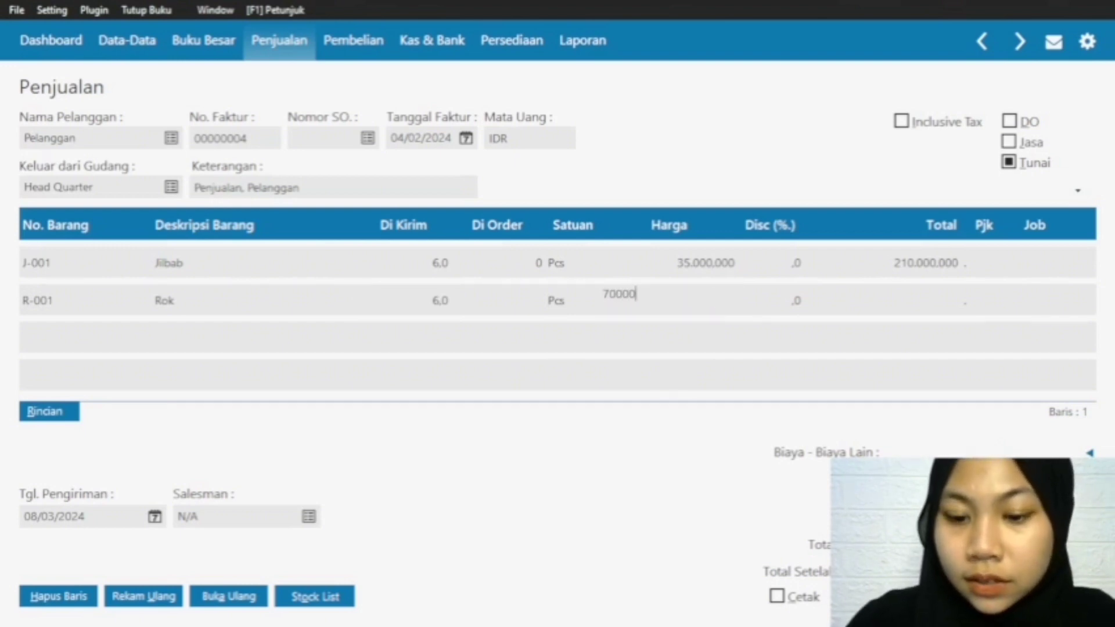
left_click(940, 302)
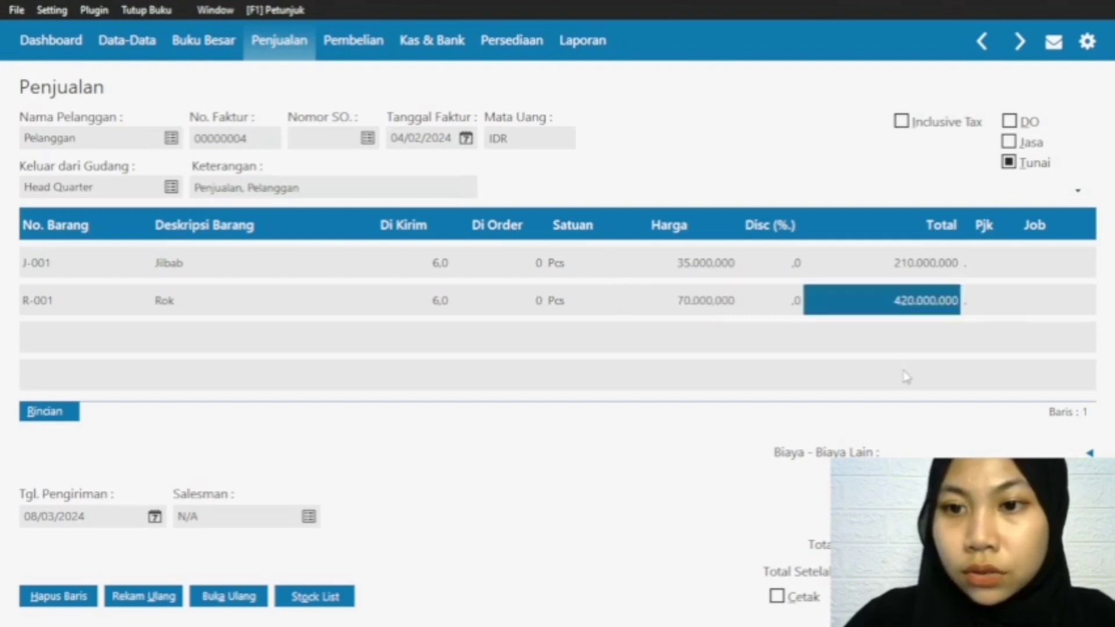
Step: Add item C-001 Celana on the third invoice row with a Di Kirim quantity of 8 and a Harga of 120000
left_click(47, 309)
key("Down")
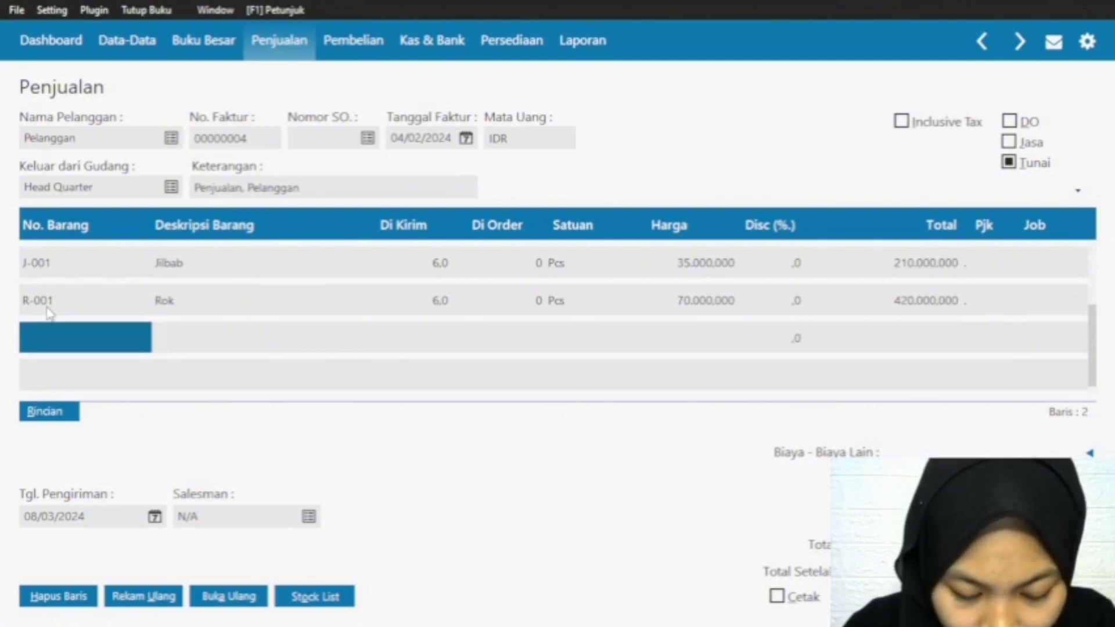
double_click(47, 339)
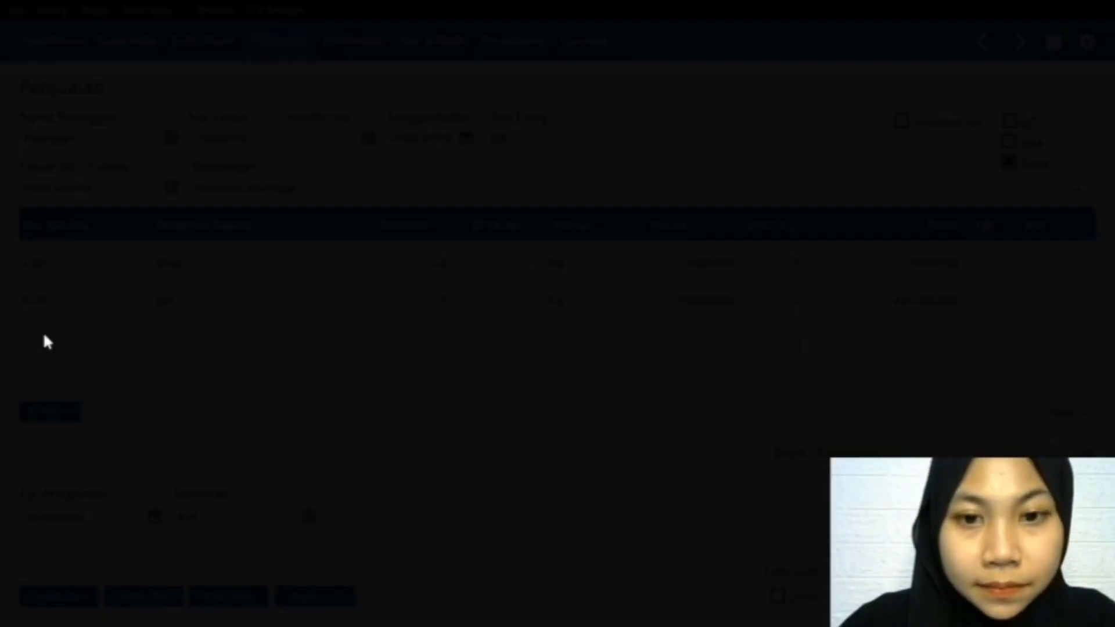
left_click(459, 325)
key("Return")
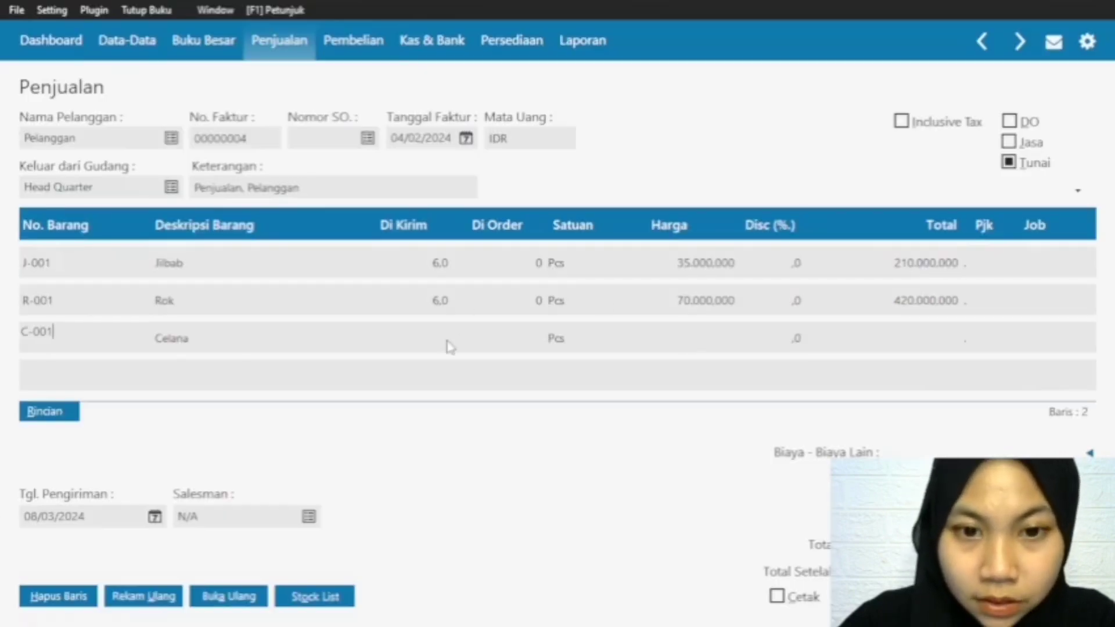
left_click(437, 350)
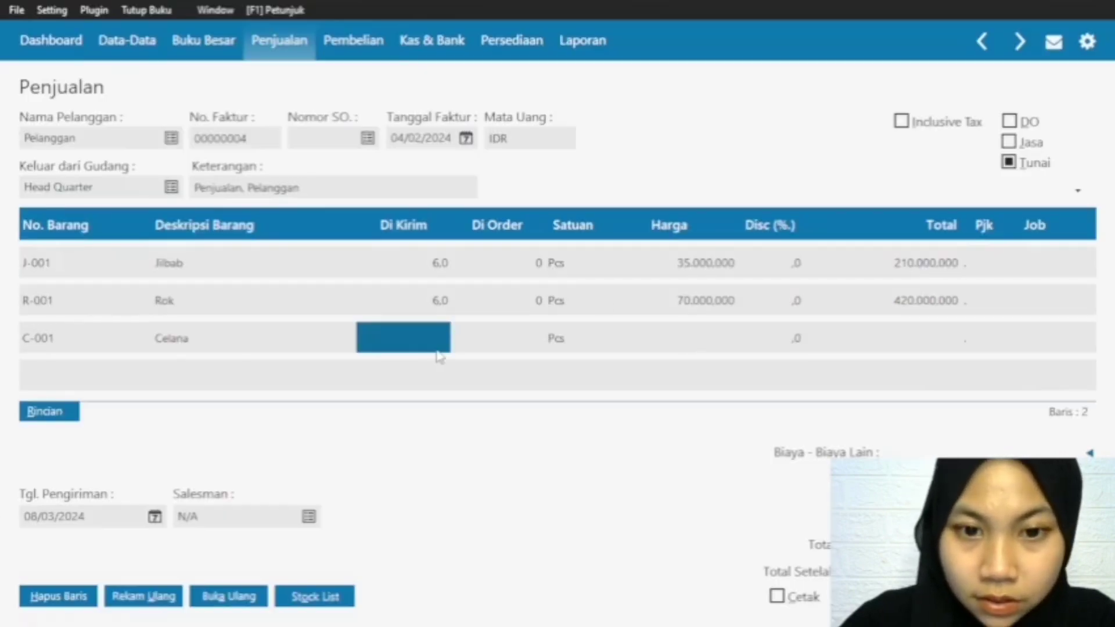
type("8")
left_click(714, 338)
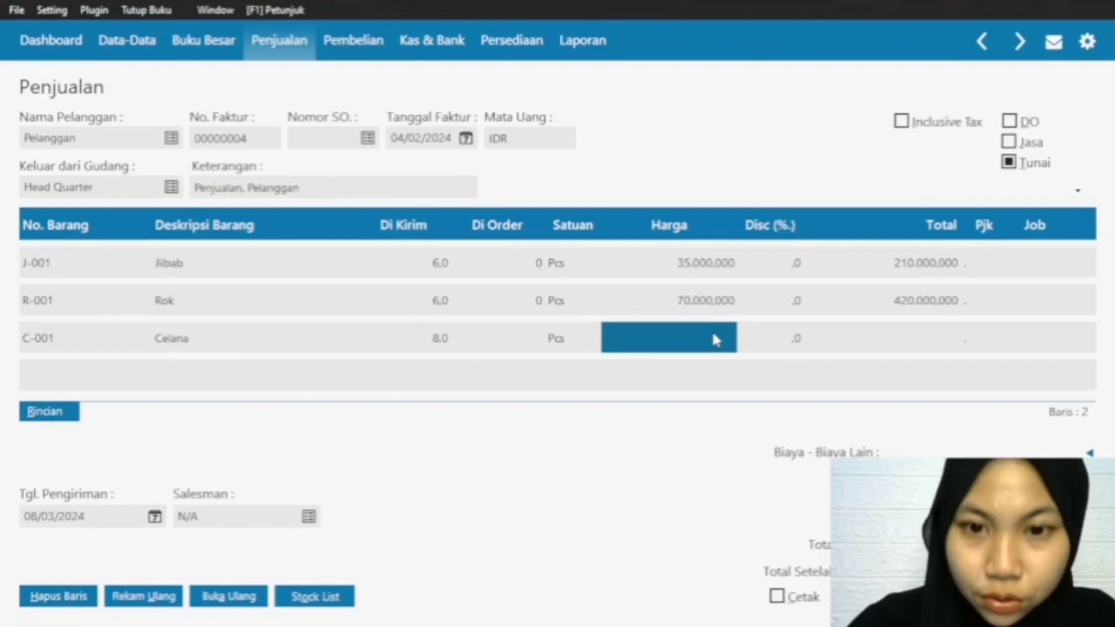
type("120000")
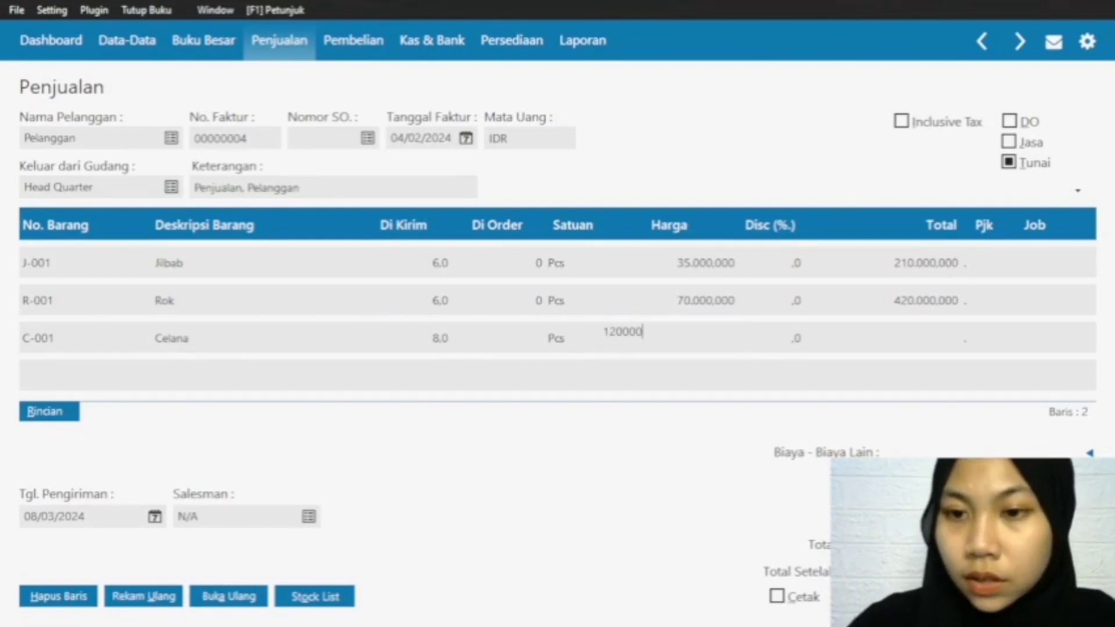
left_click(946, 340)
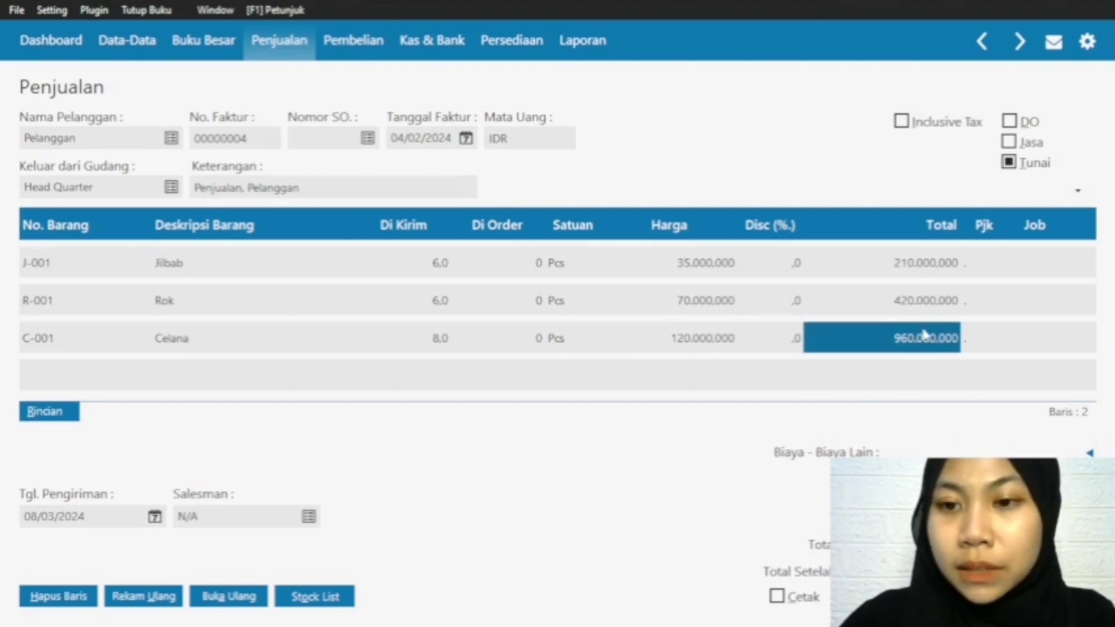
Step: Commit the Celana row and record the sales invoice dated 04/02/2024
left_click(932, 313)
key("Down")
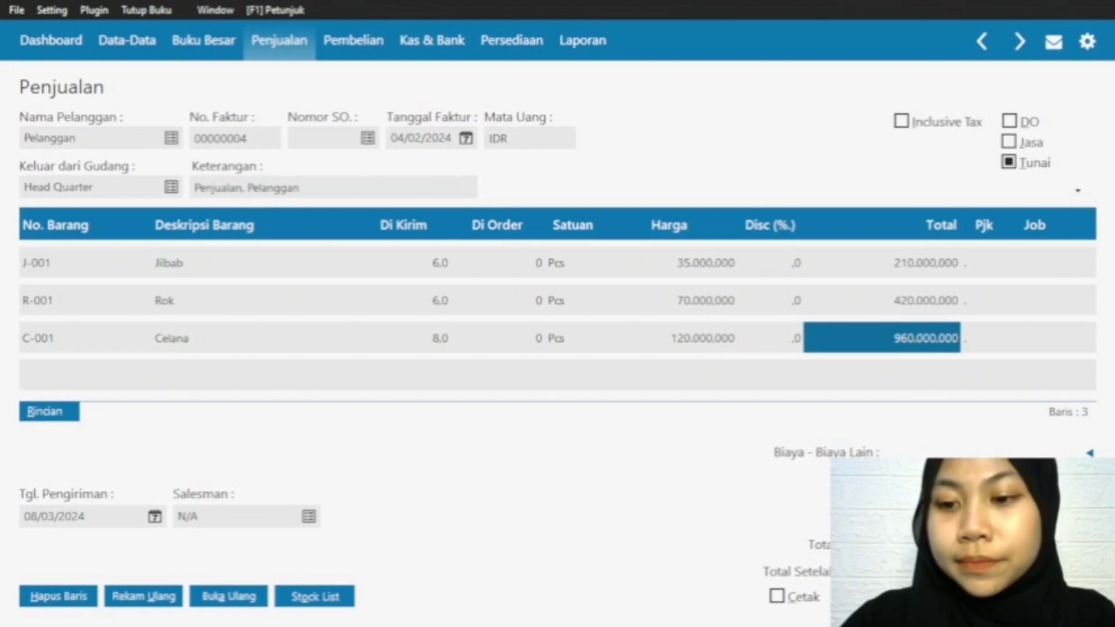
left_click(1057, 596)
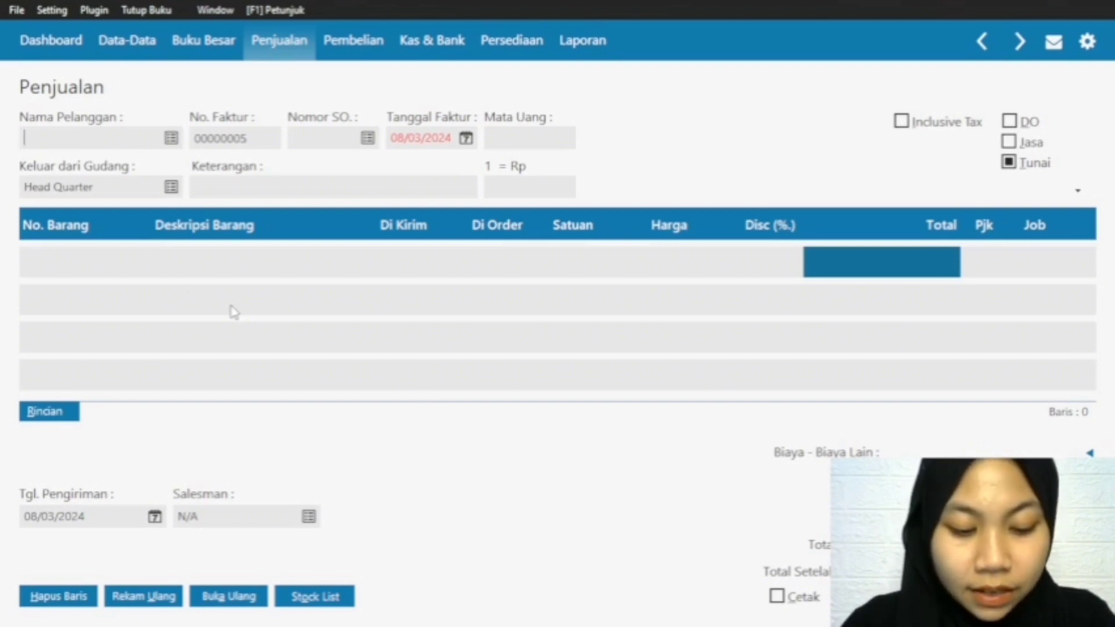
Step: Choose Pelanggan as the customer of the next sales invoice and set its Tanggal Faktur to 05/02/2024
left_click(171, 137)
left_click(886, 501)
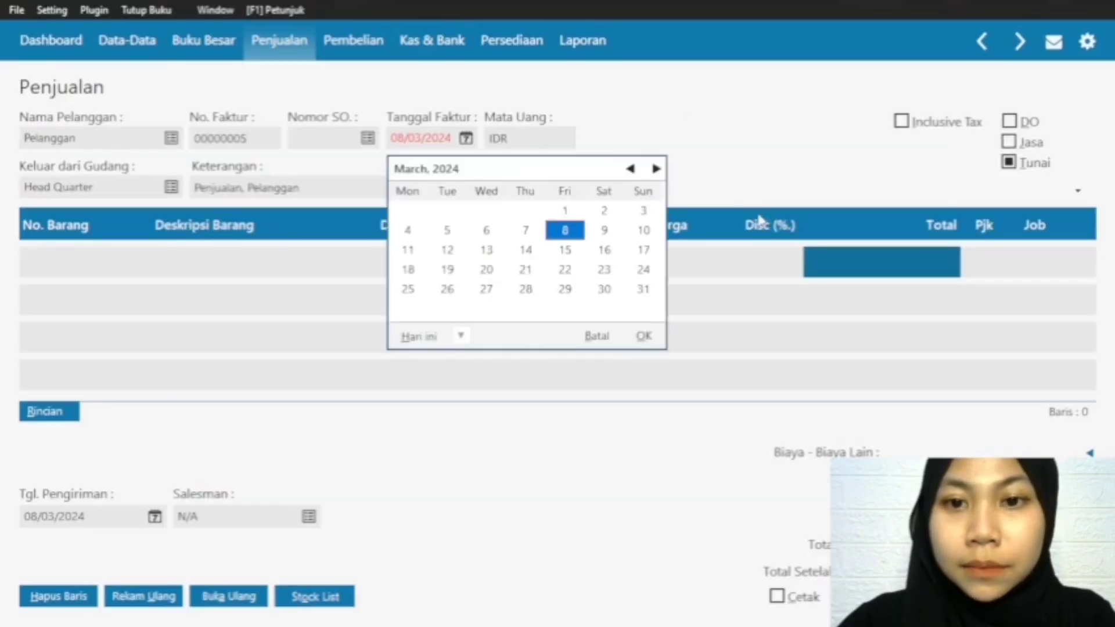
left_click(630, 168)
left_click(413, 232)
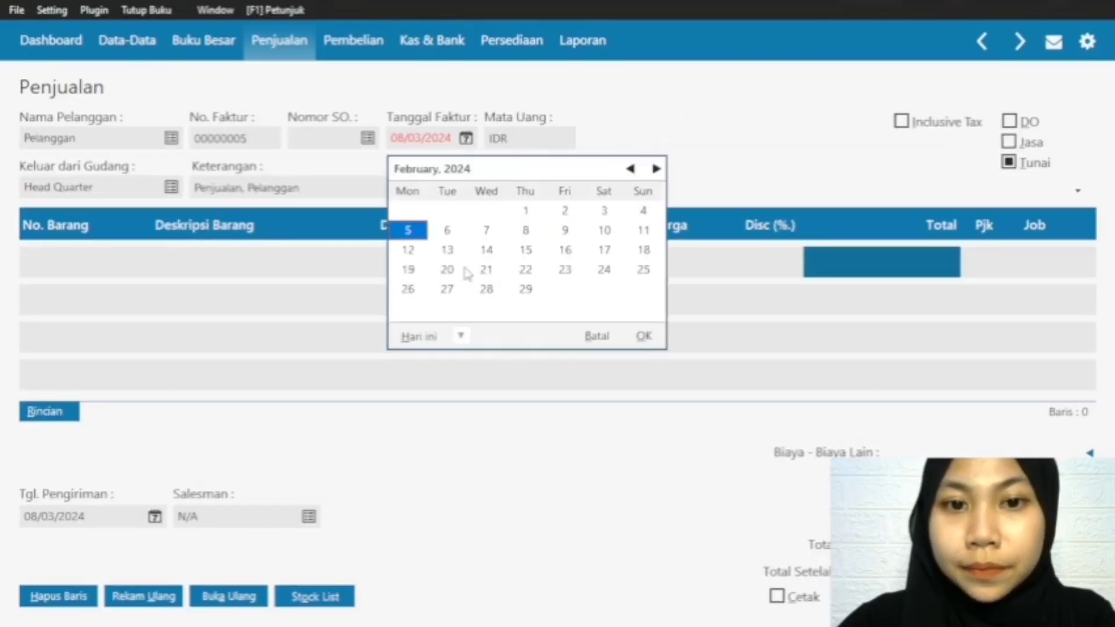
left_click(643, 337)
Step: Add item G-001 Baju Gamis on the first invoice row with a Di Kirim quantity of 1 and a Harga of 250000
left_click(66, 263)
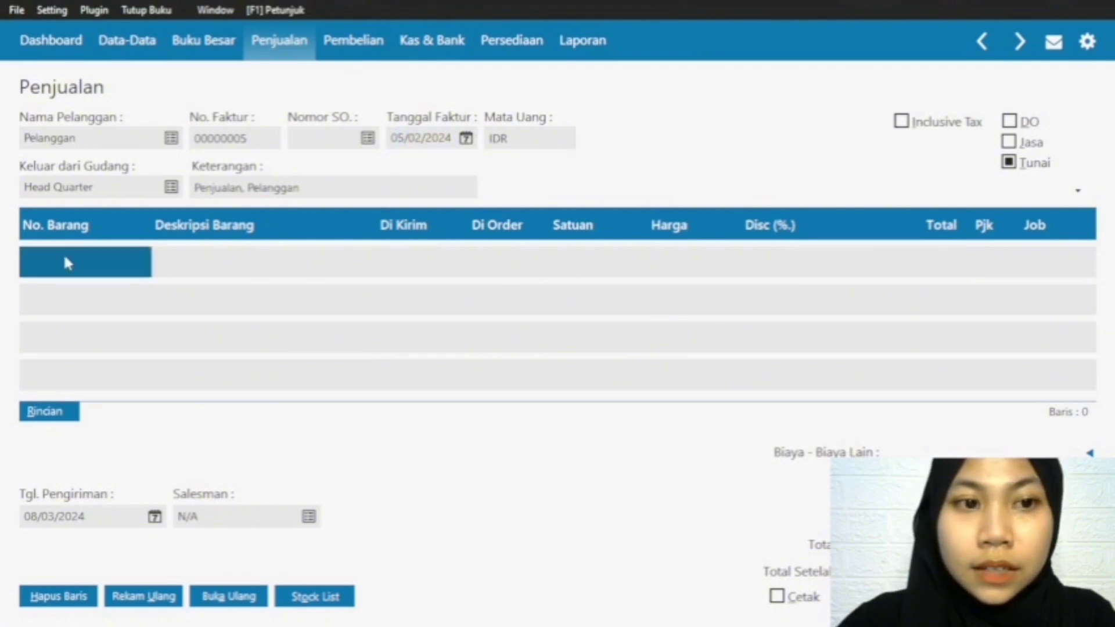
double_click(67, 264)
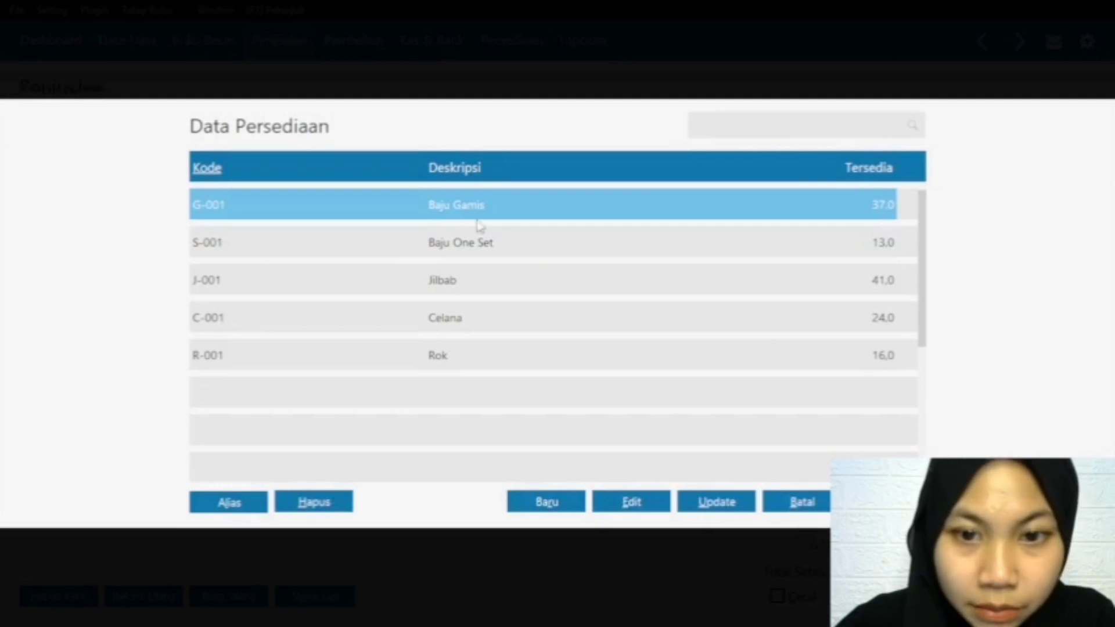
left_click(887, 502)
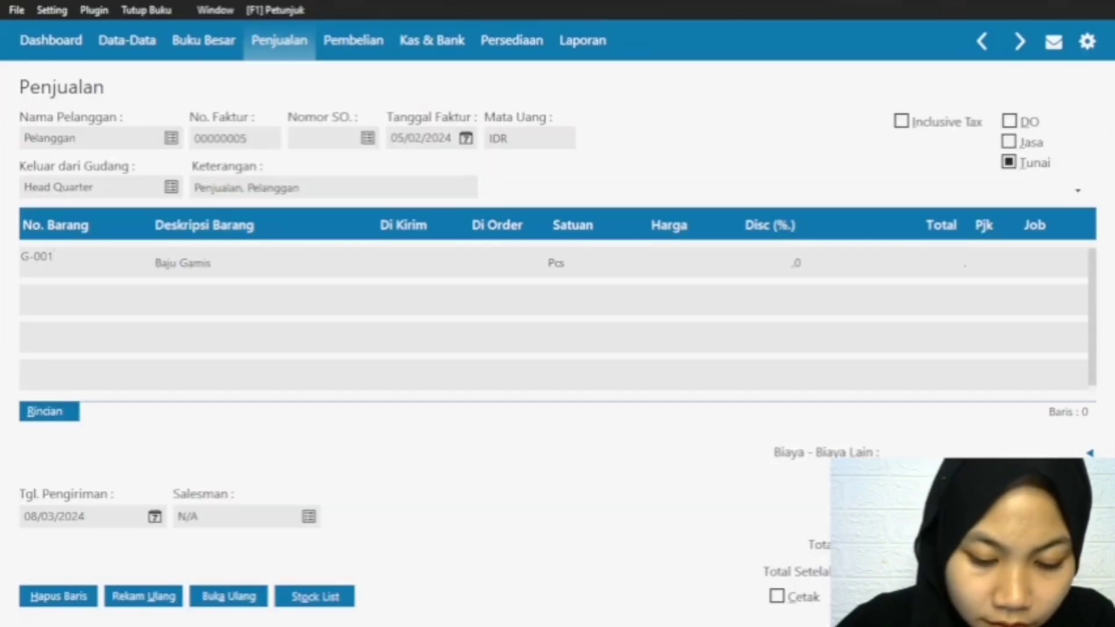
left_click(400, 264)
type("1")
left_click(671, 265)
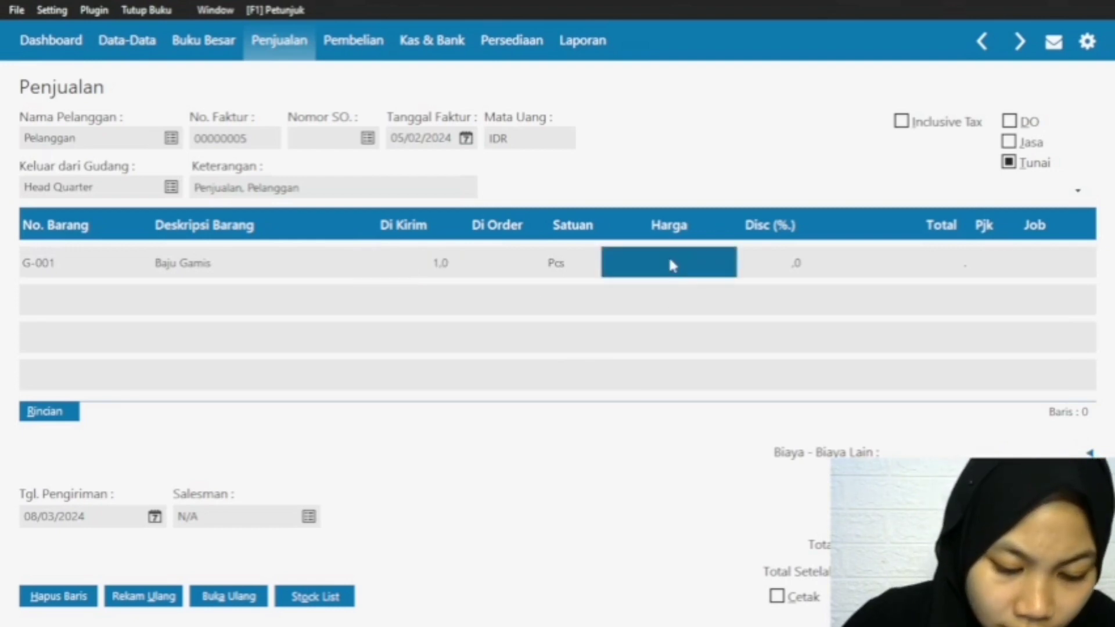
type("250")
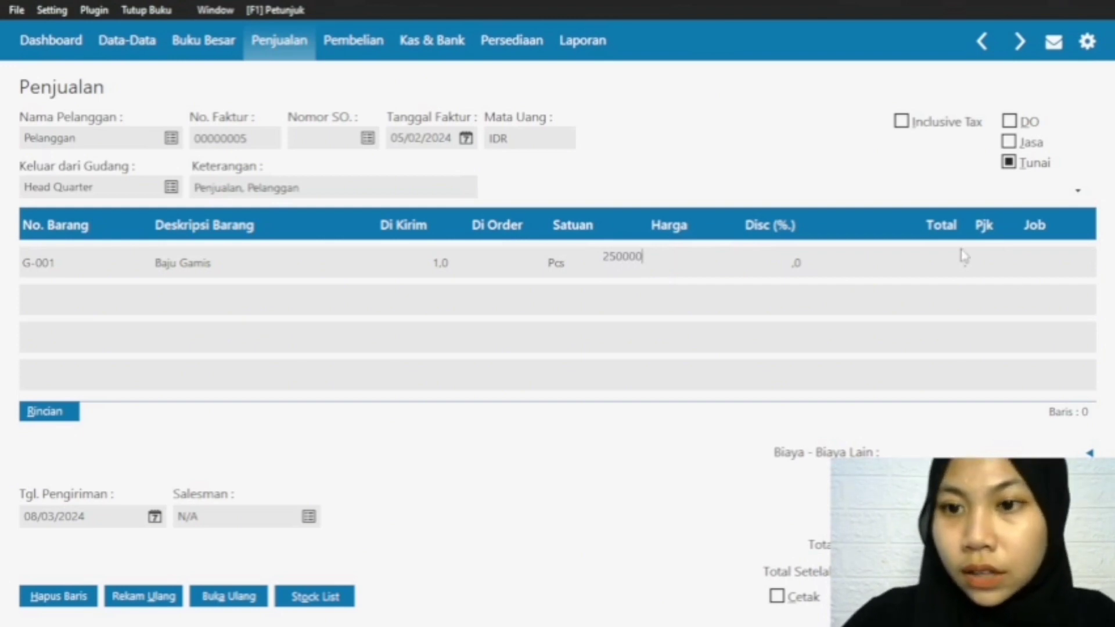
type(".000.000")
key("Return")
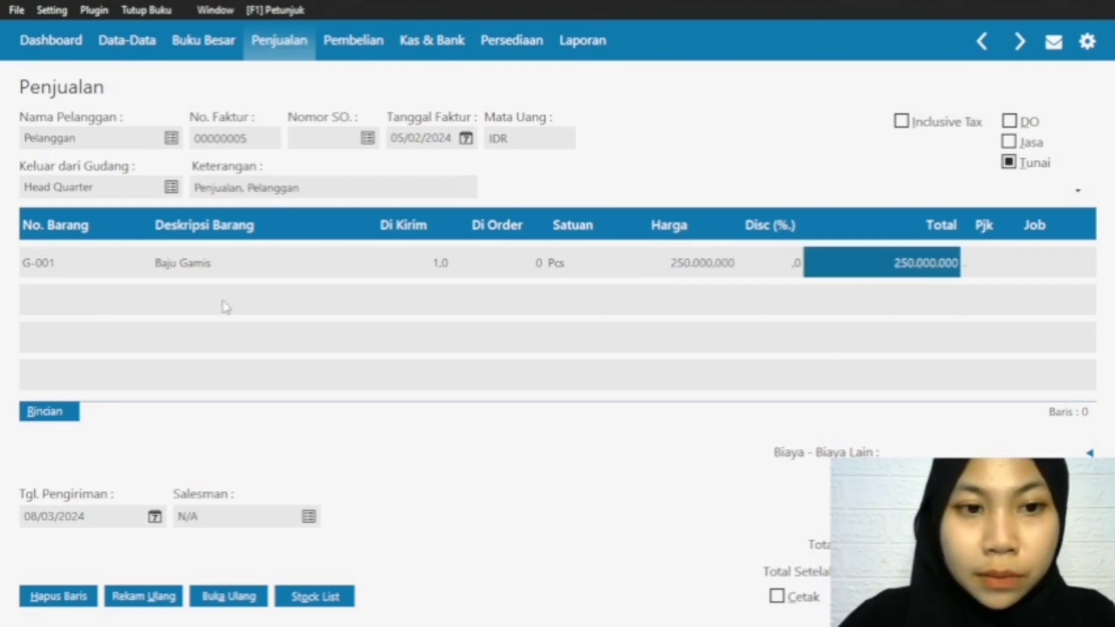
Step: Add item J-001 Jilbab on the second invoice row with a Di Kirim quantity of 2 and a Harga of 35000
left_click(51, 269)
key("Down")
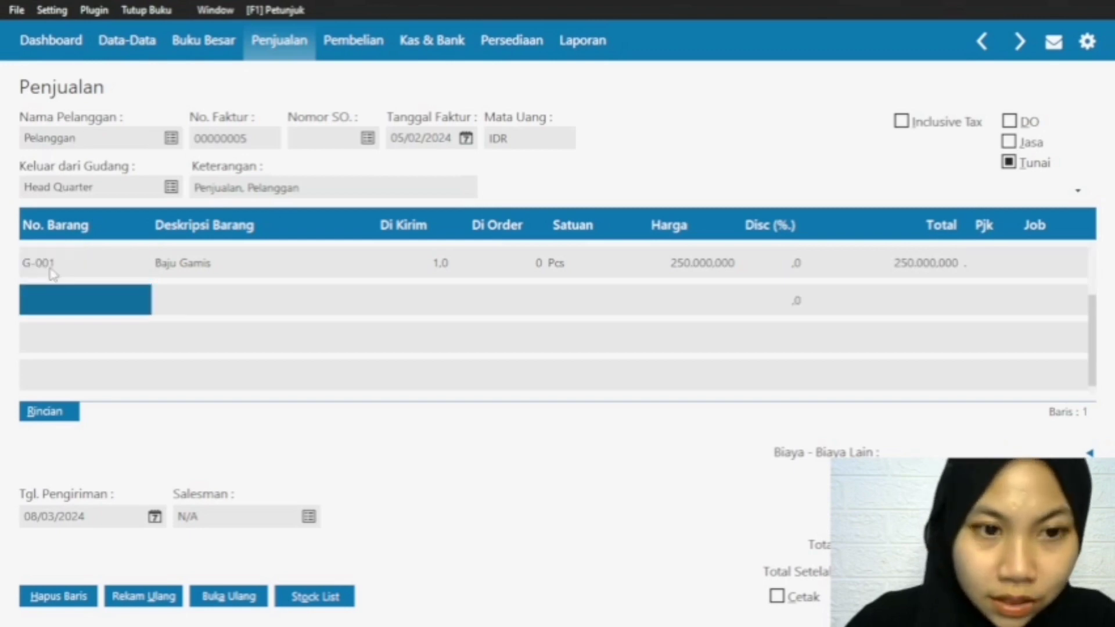
double_click(38, 297)
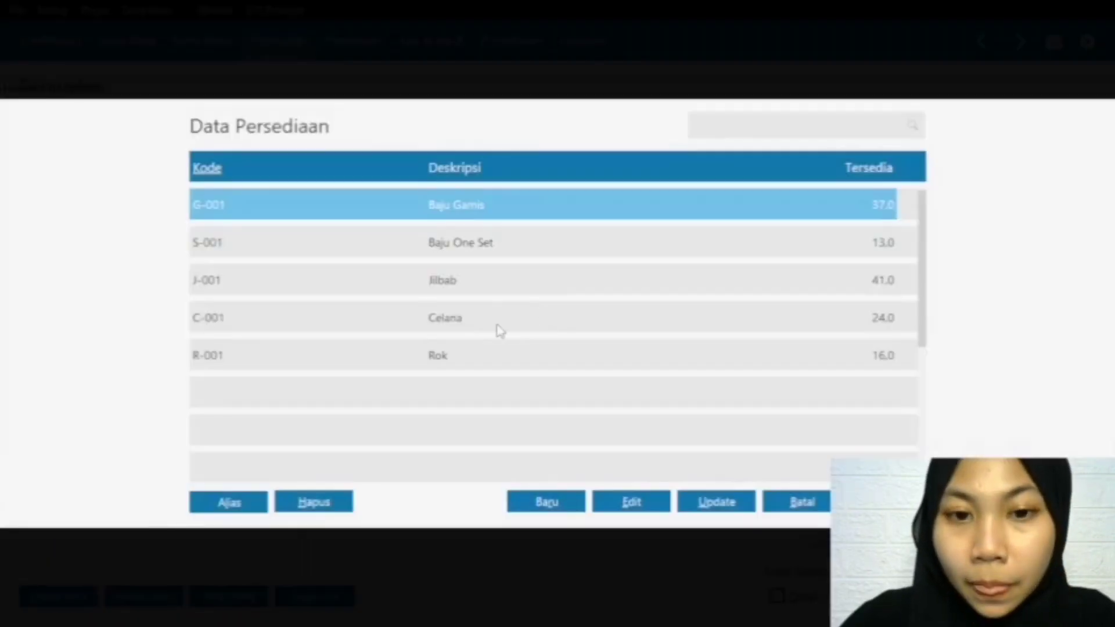
left_click(467, 279)
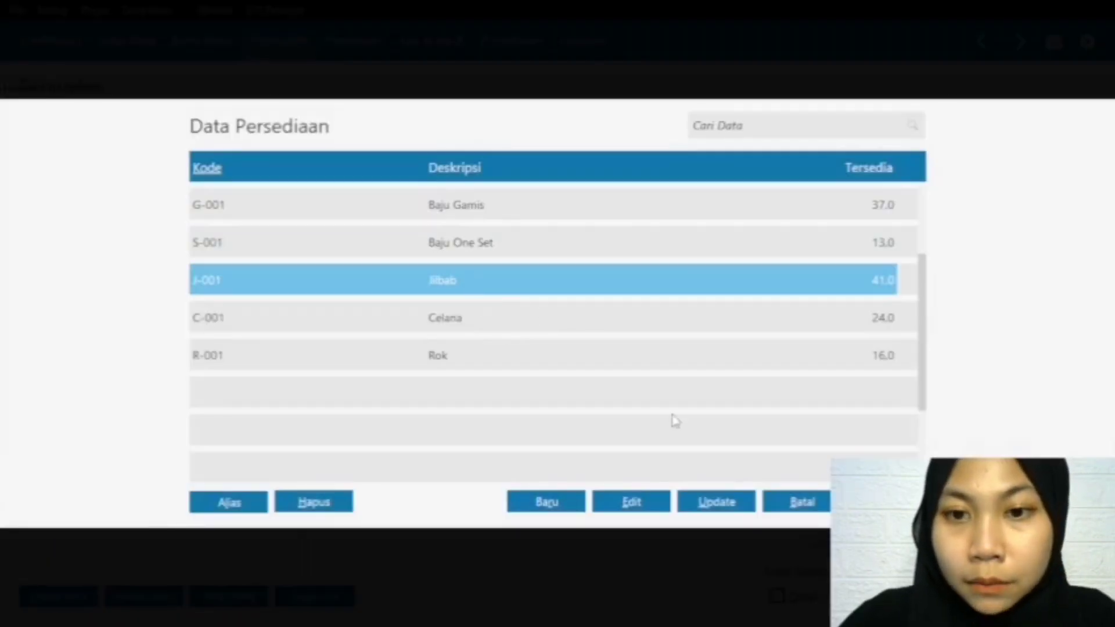
left_click(885, 502)
left_click(432, 308)
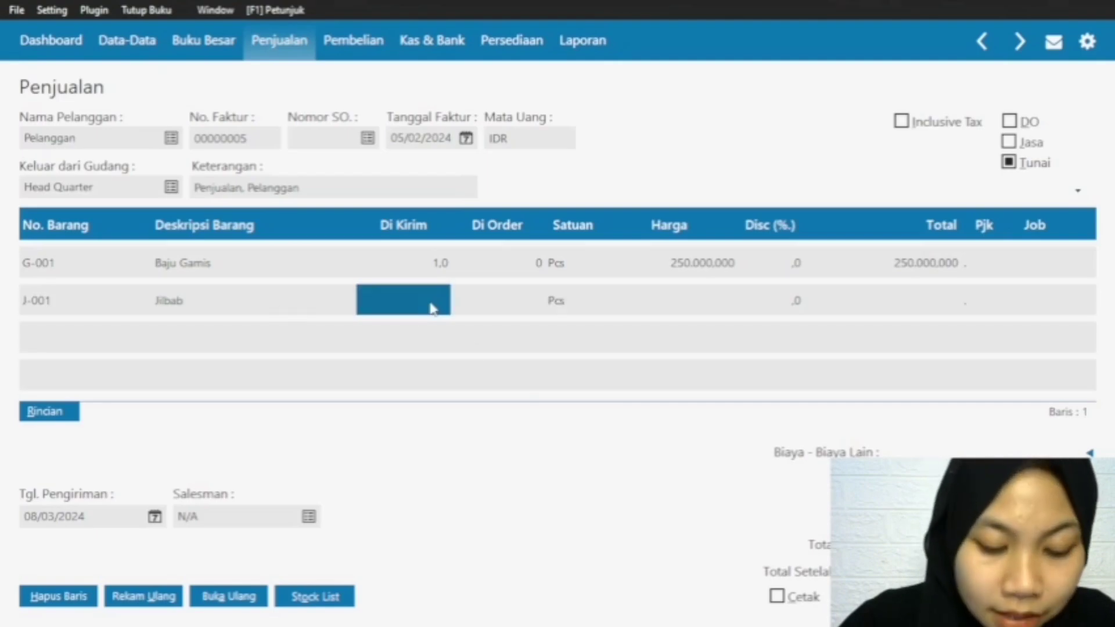
type("2")
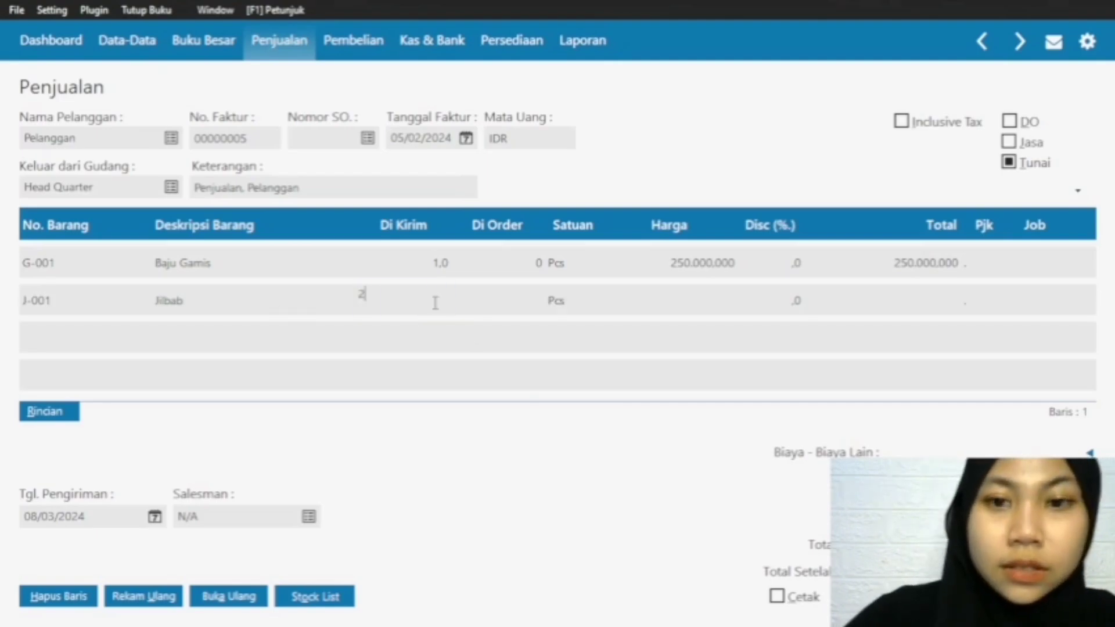
left_click(676, 295)
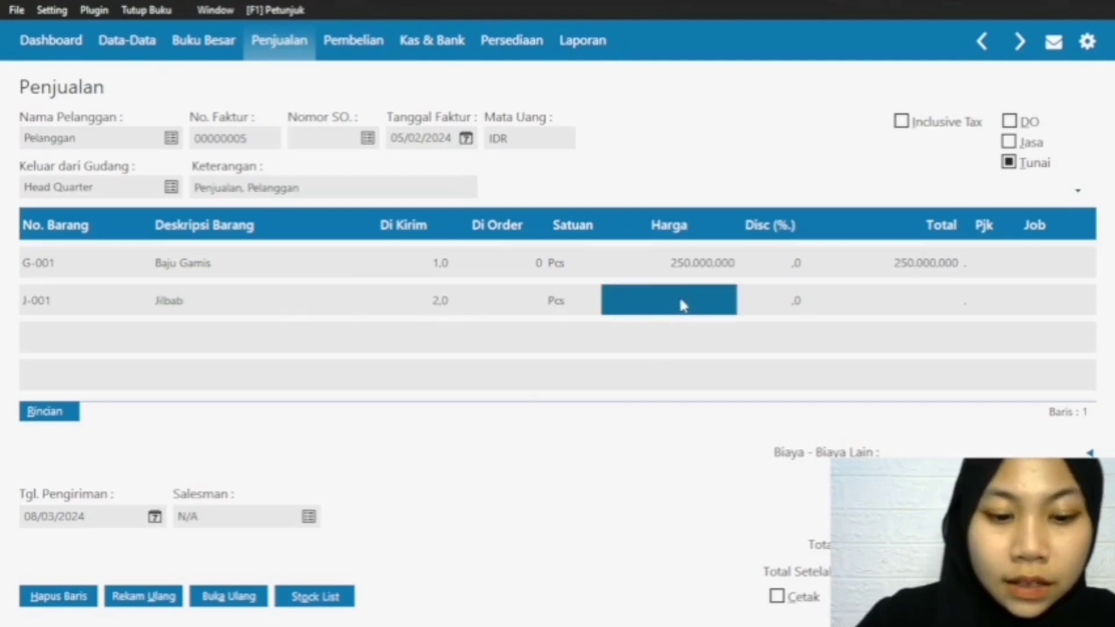
type("35.000.000")
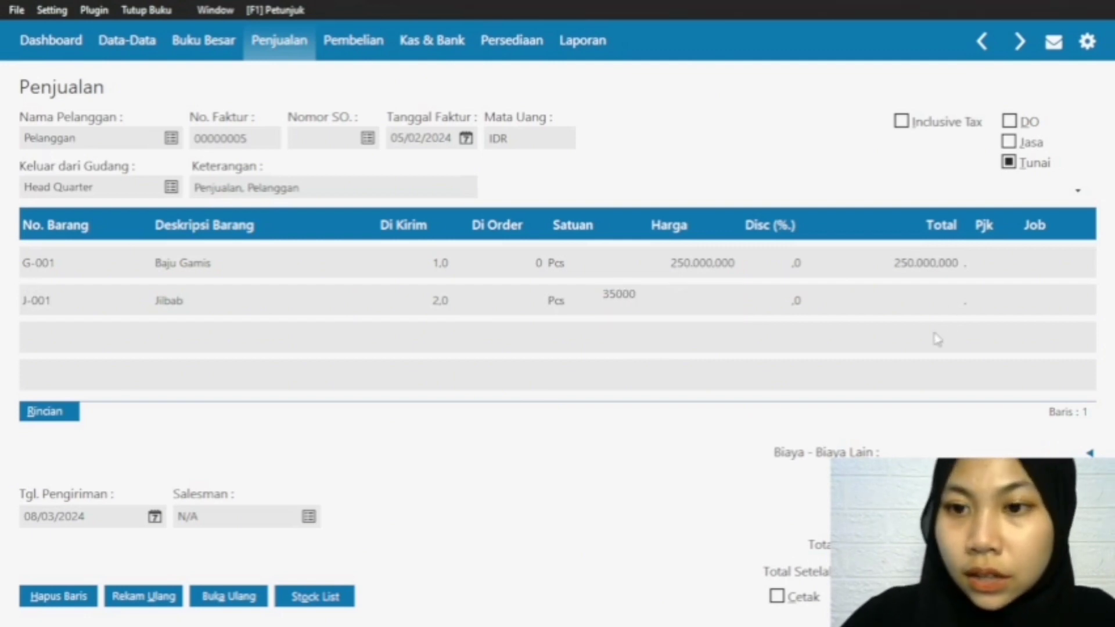
left_click(948, 307)
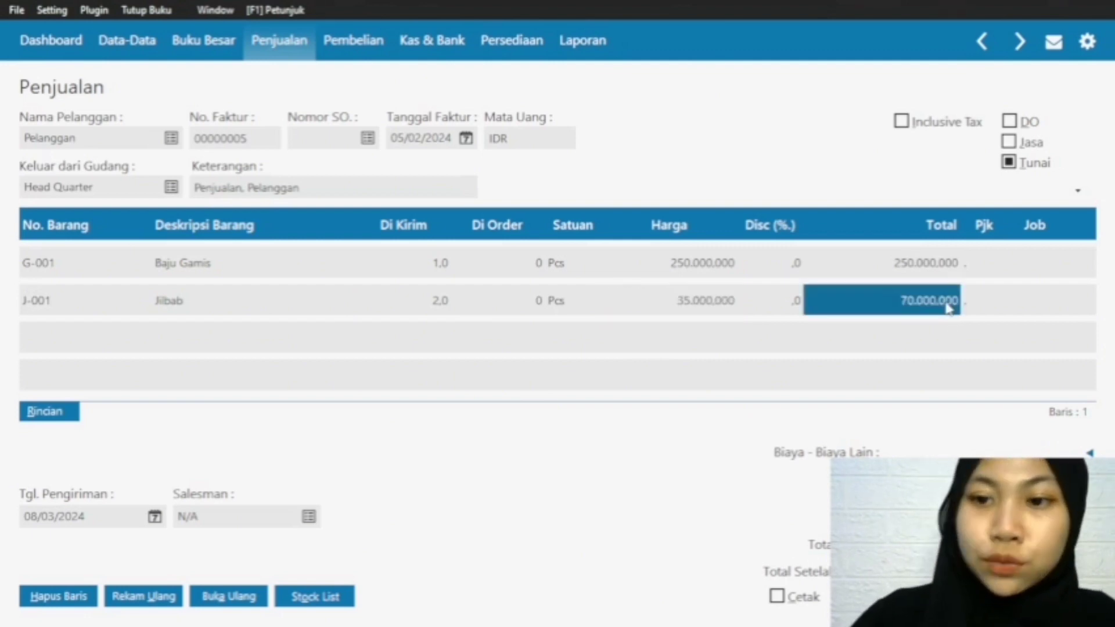
Step: Add item C-001 Celana on the third invoice row with a Di Kirim quantity of 1 and a Harga of 120000
left_click(26, 300)
key("Down")
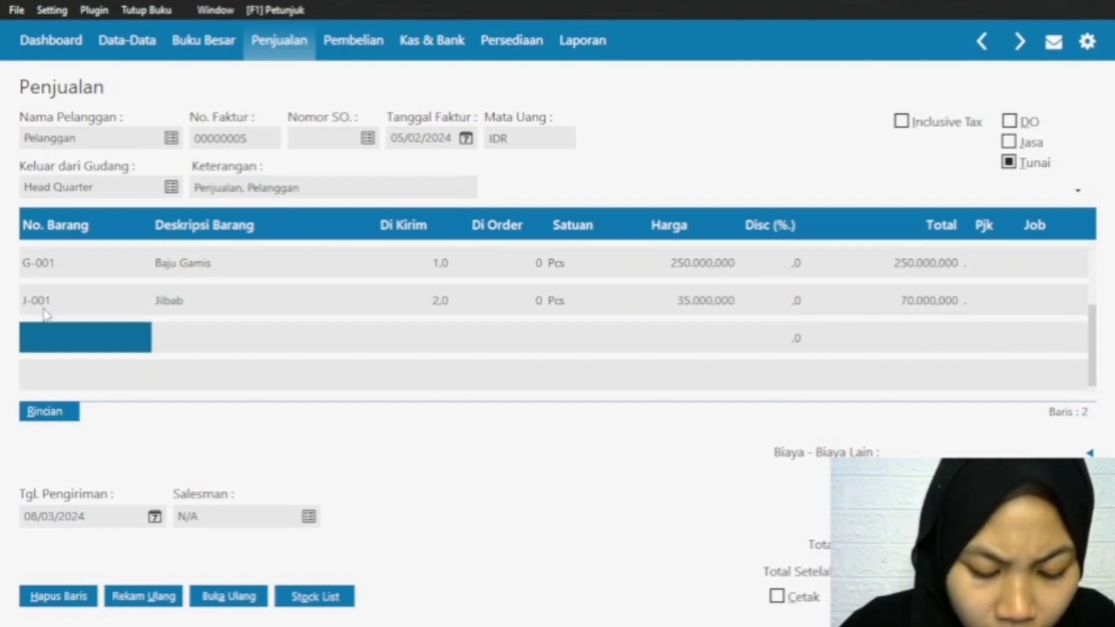
double_click(42, 343)
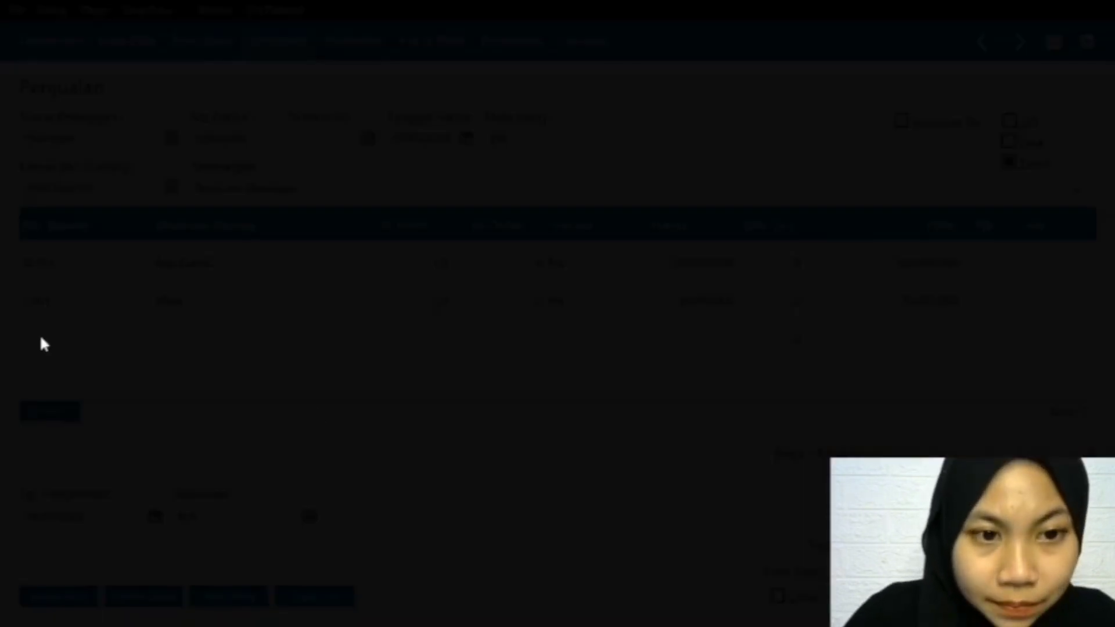
double_click(472, 342)
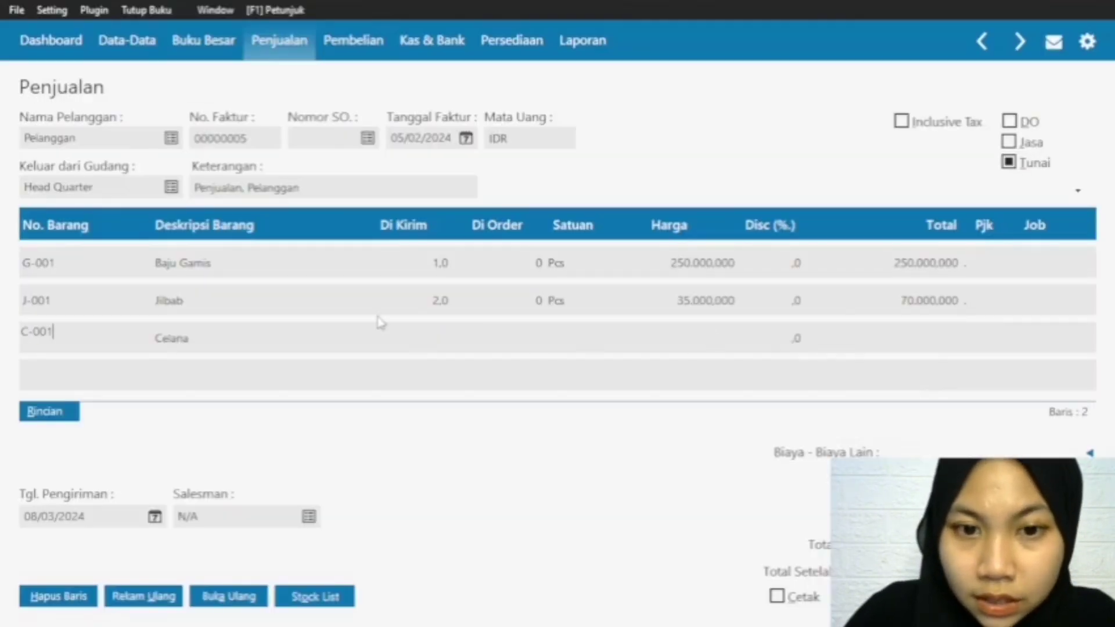
left_click(419, 334)
type("1.0")
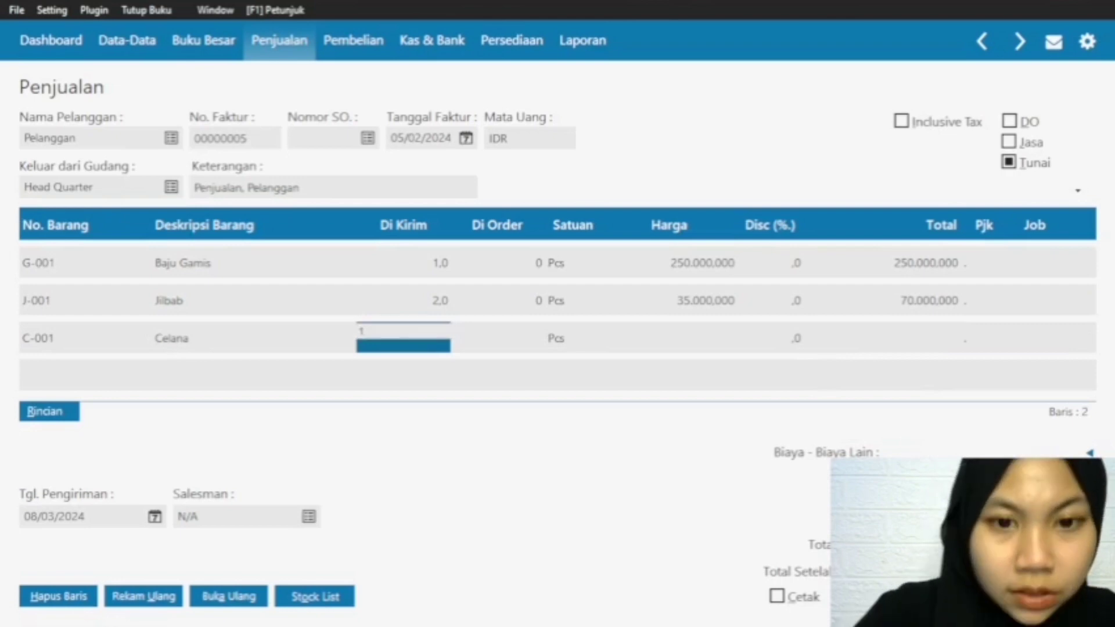
left_click(718, 346)
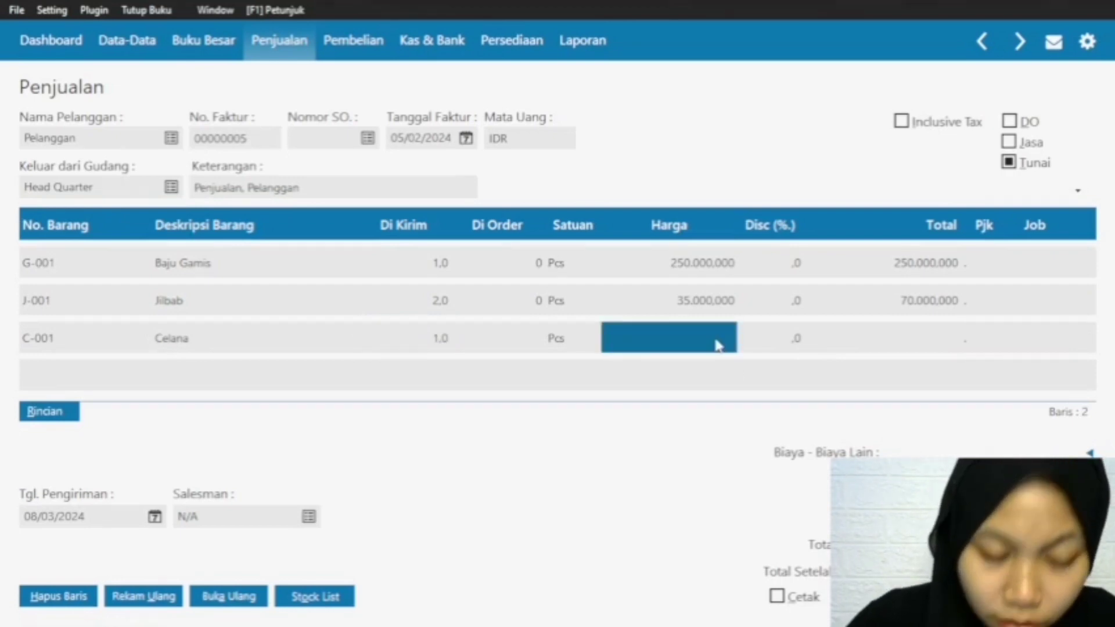
type("120.000.000")
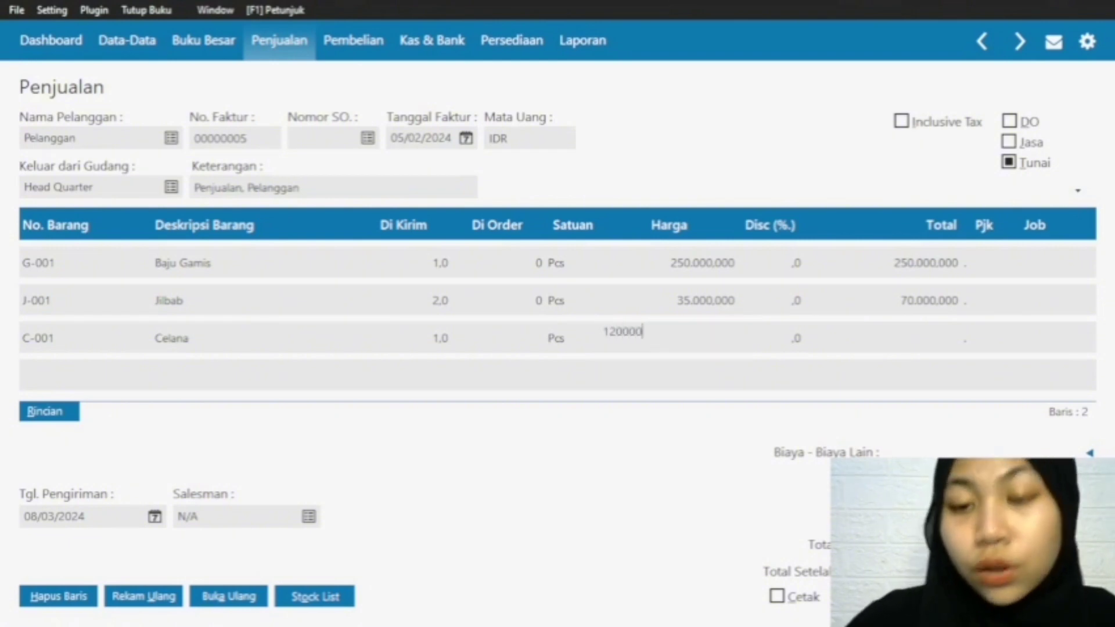
left_click(922, 337)
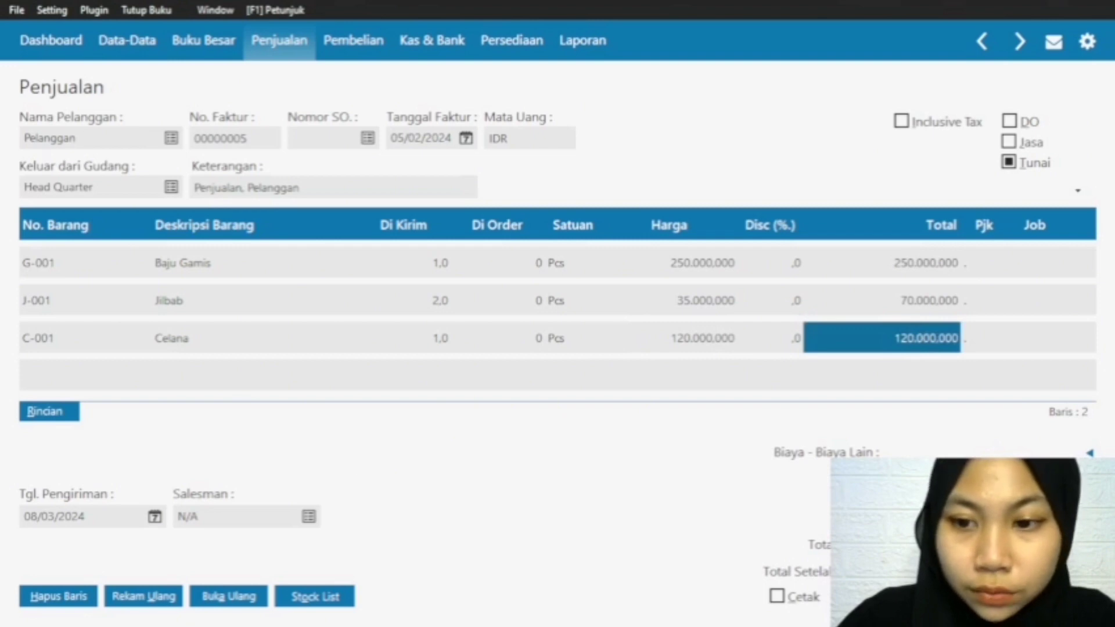
Step: Commit the Celana row and record the sales invoice dated 05/02/2024
left_click(924, 289)
double_click(925, 335)
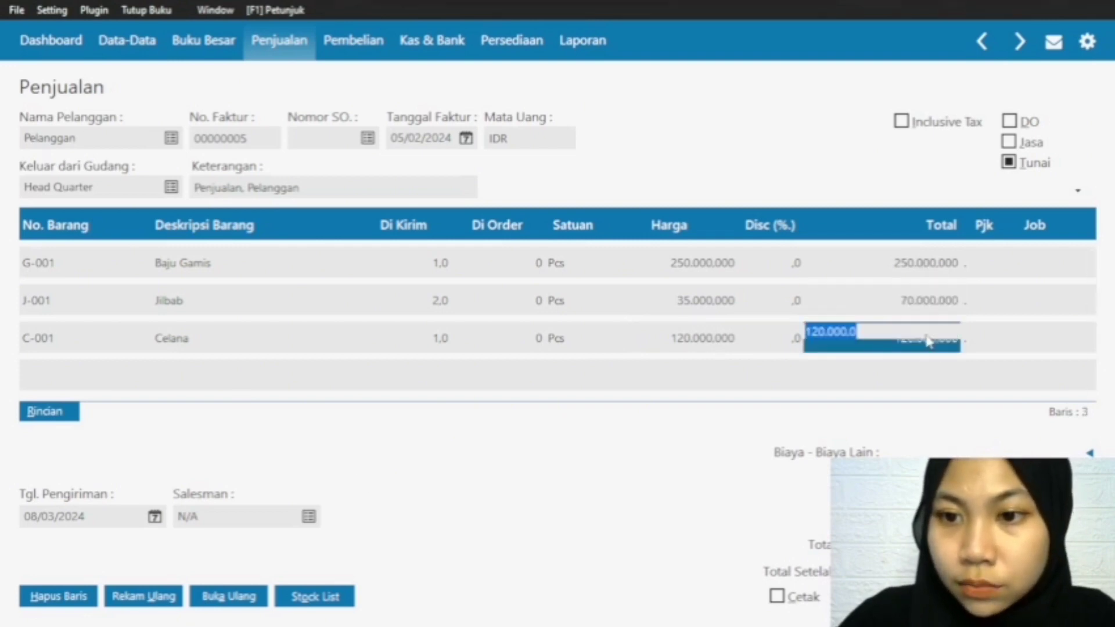
left_click(930, 307)
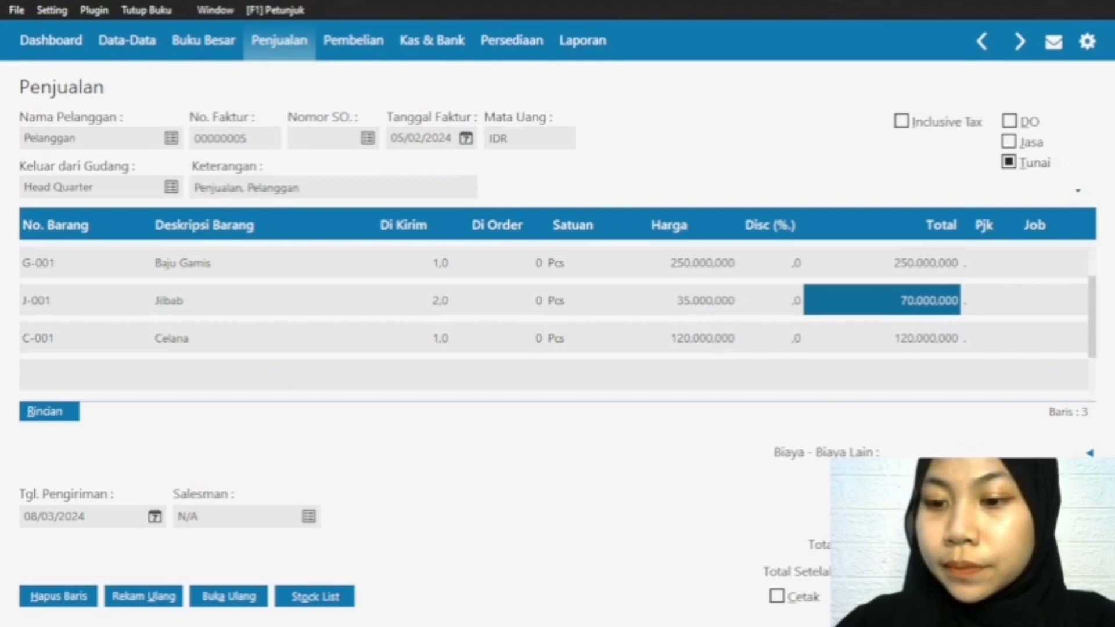
left_click(718, 307)
left_click(710, 337)
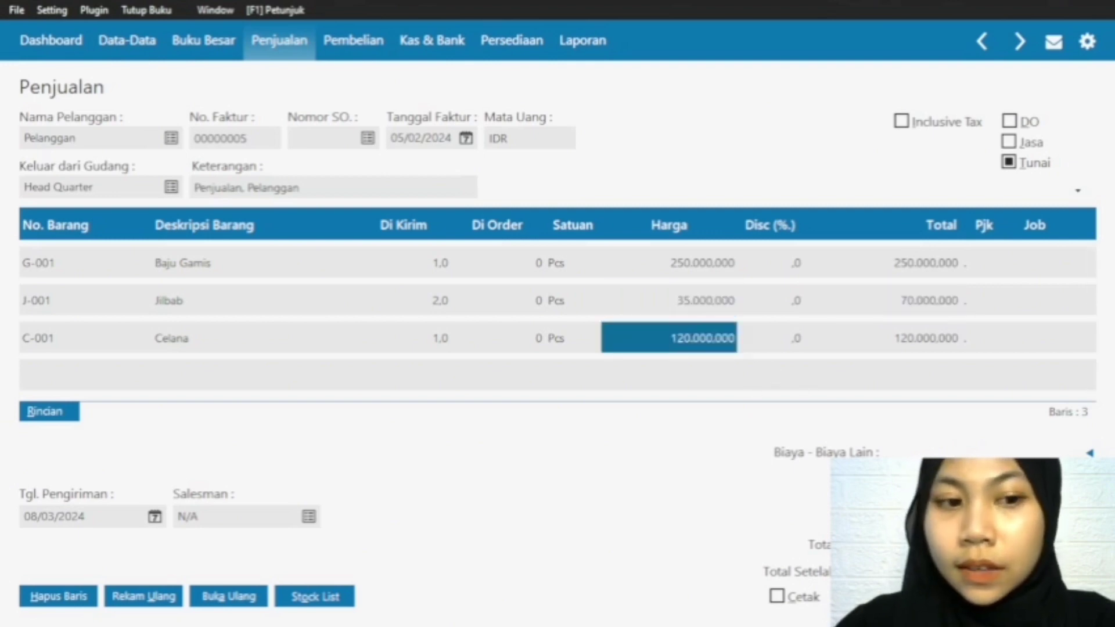
left_click(1057, 596)
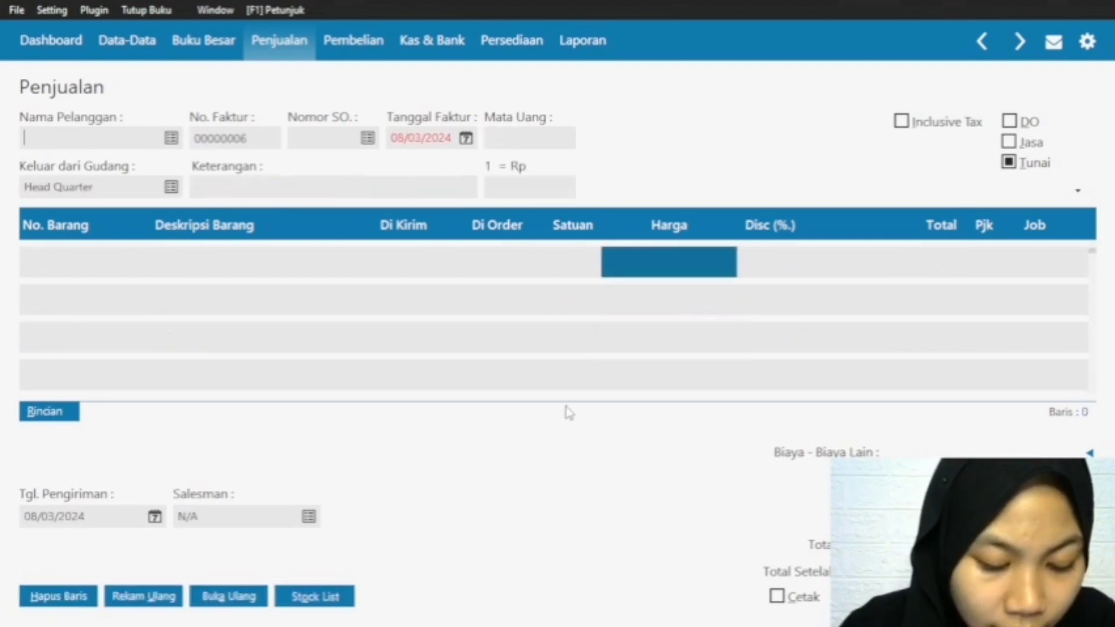
Step: Choose Pelanggan as the customer of the new sales invoice and set its Tanggal Faktur to 06/02/2024
left_click(168, 141)
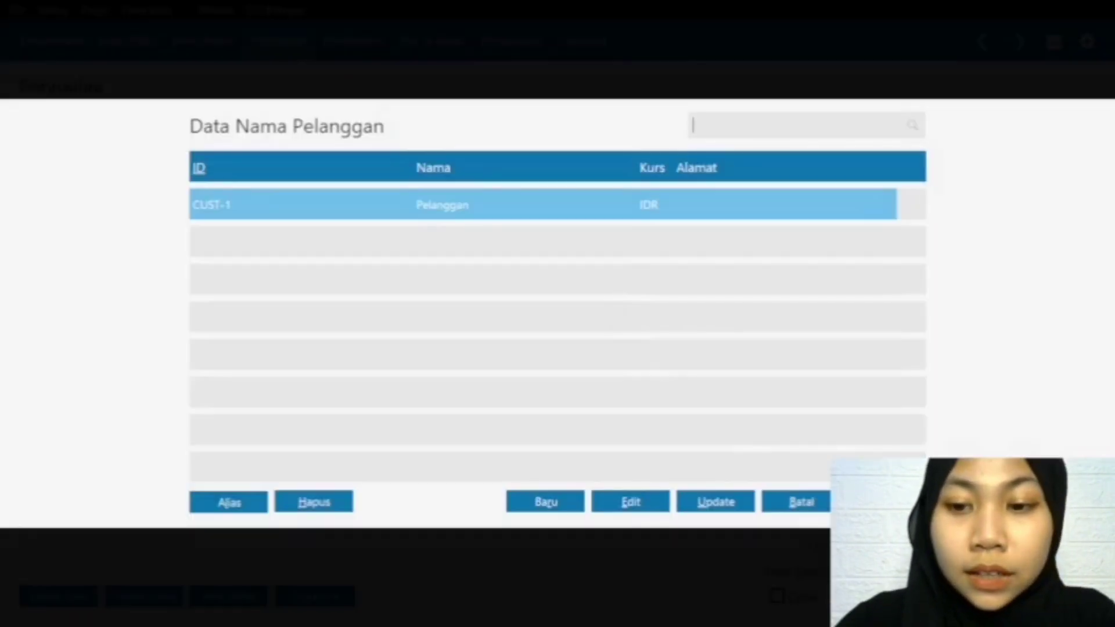
key("Return")
left_click(466, 139)
left_click(630, 169)
left_click(447, 231)
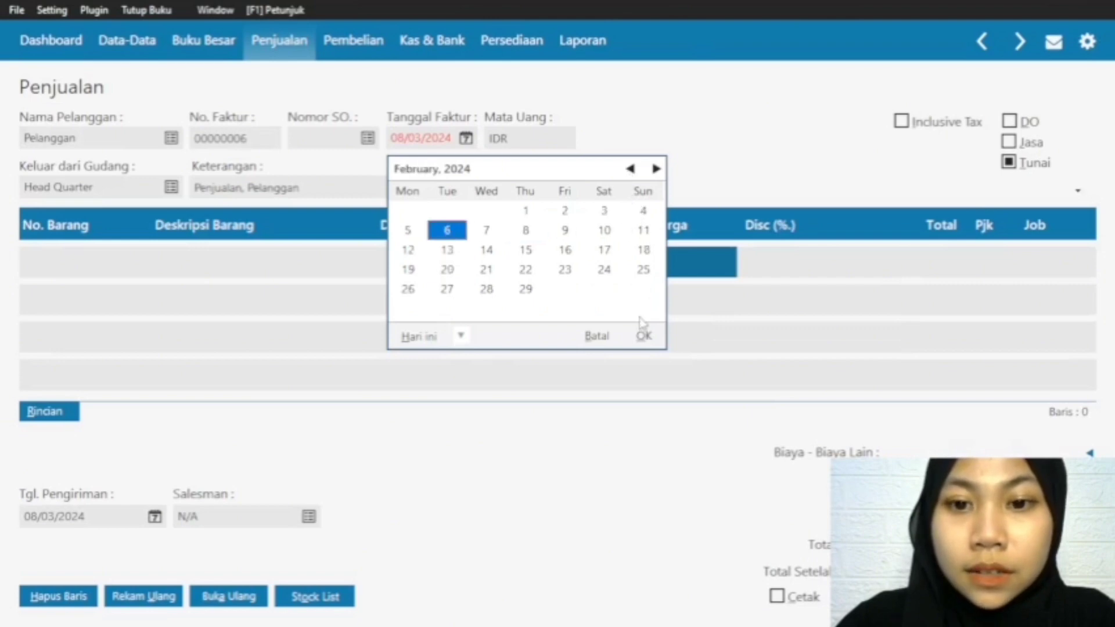
left_click(643, 336)
Step: Add item S-001 Baju One Set on the first invoice row with a Di Kirim quantity of 3 and a Harga of 150000
double_click(40, 269)
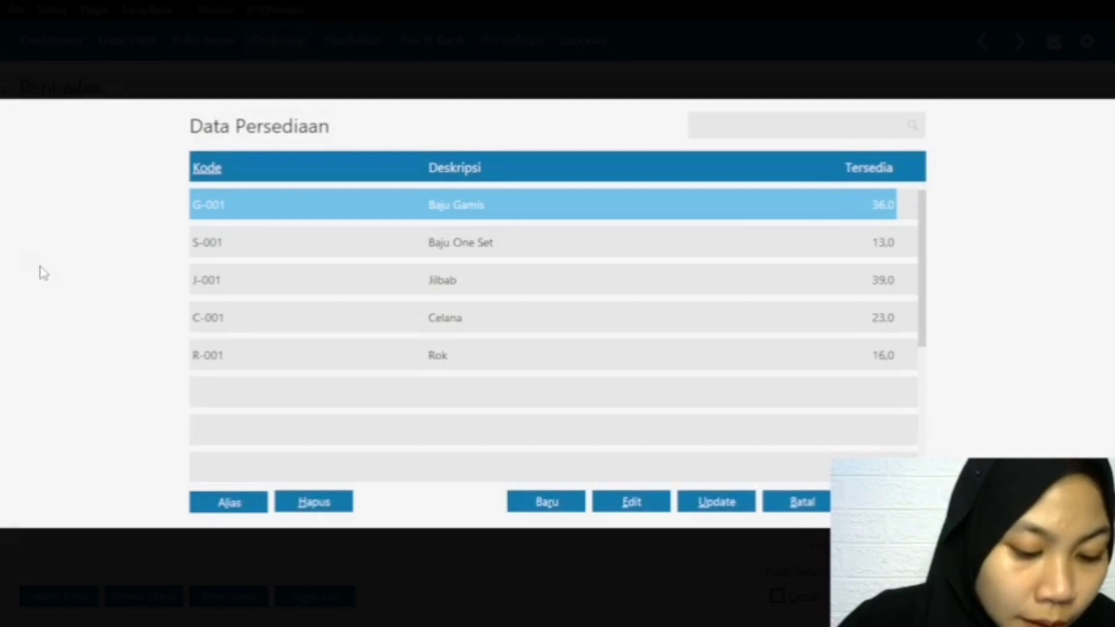
left_click(446, 244)
left_click(887, 502)
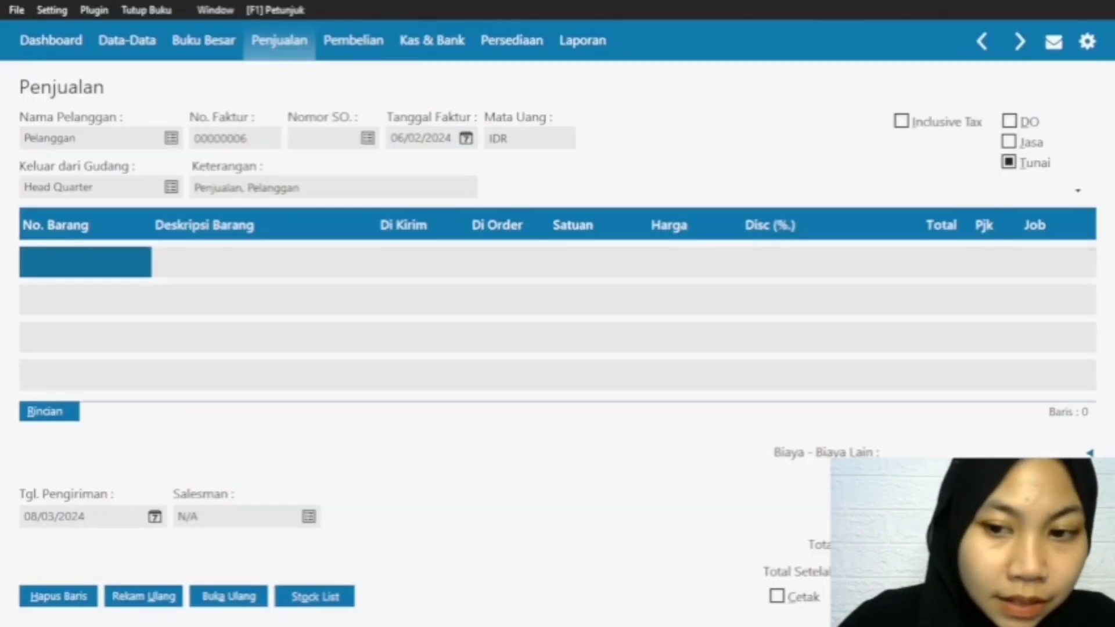
left_click(384, 261)
type("3")
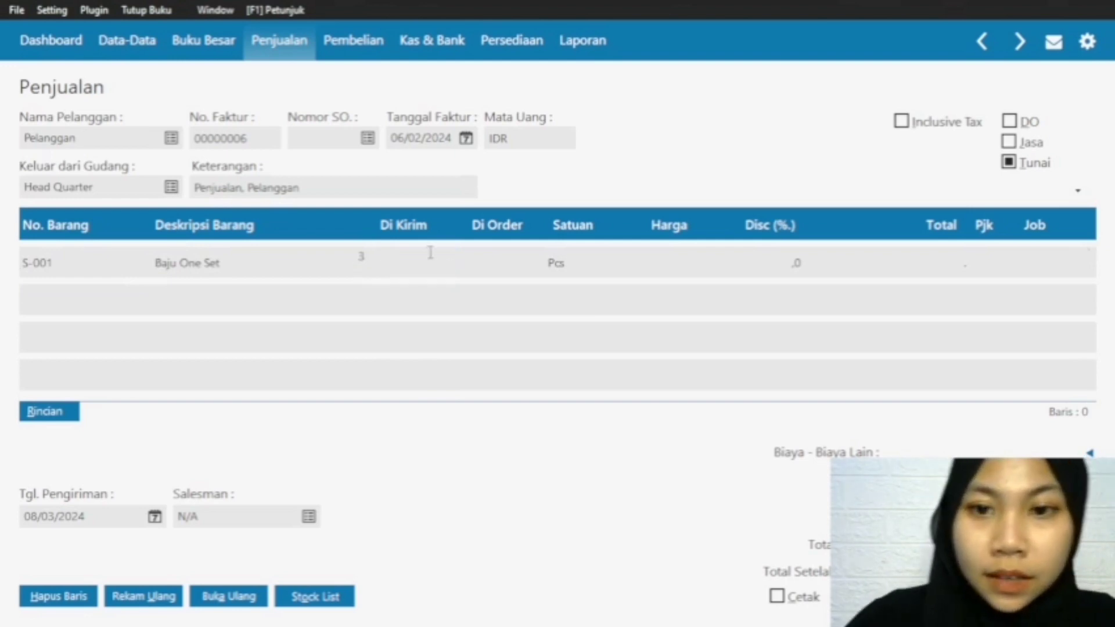
left_click(670, 271)
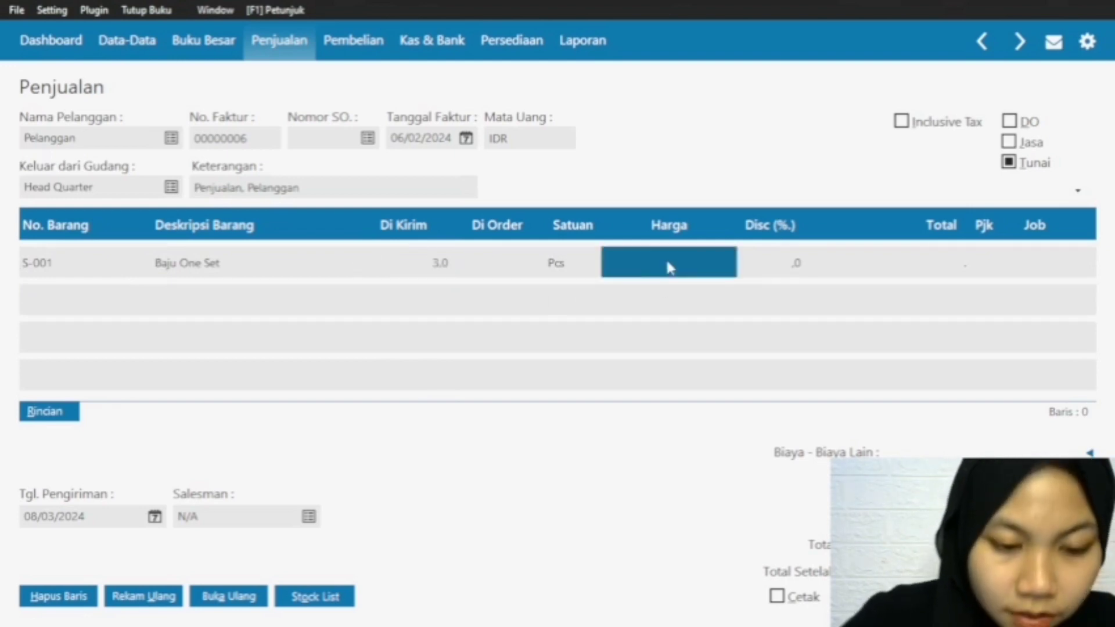
type("150.000.000")
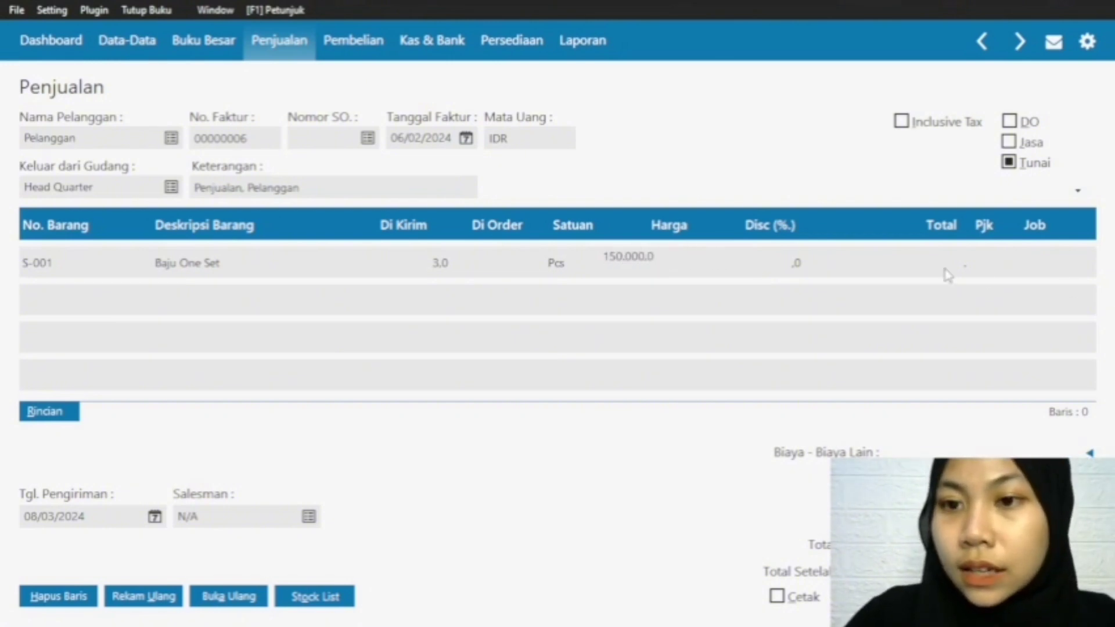
left_click(948, 268)
Step: Add item G-001 Baju Gamis on the second invoice row with a Di Kirim quantity of 2 and a Harga of 250000
left_click(50, 267)
key("Down")
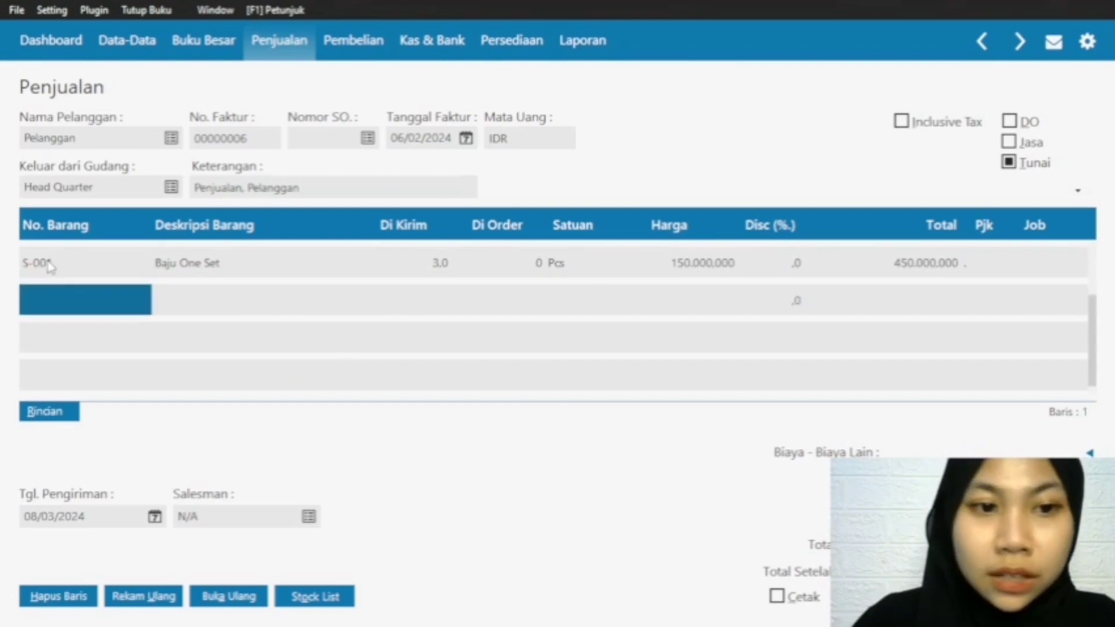
double_click(79, 299)
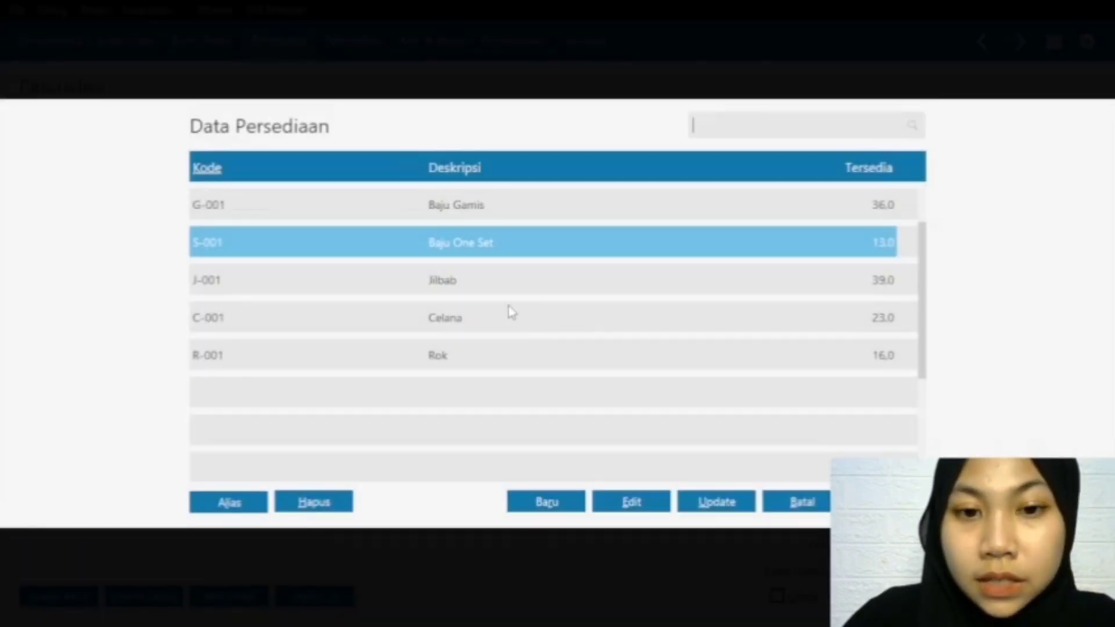
left_click(473, 197)
left_click(887, 502)
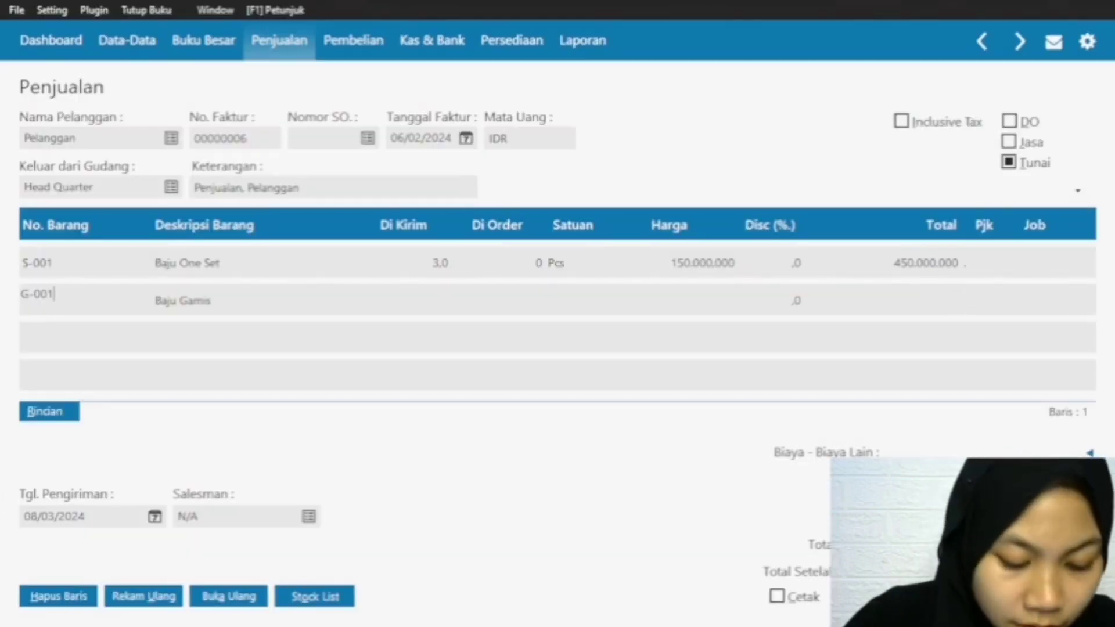
left_click(438, 311)
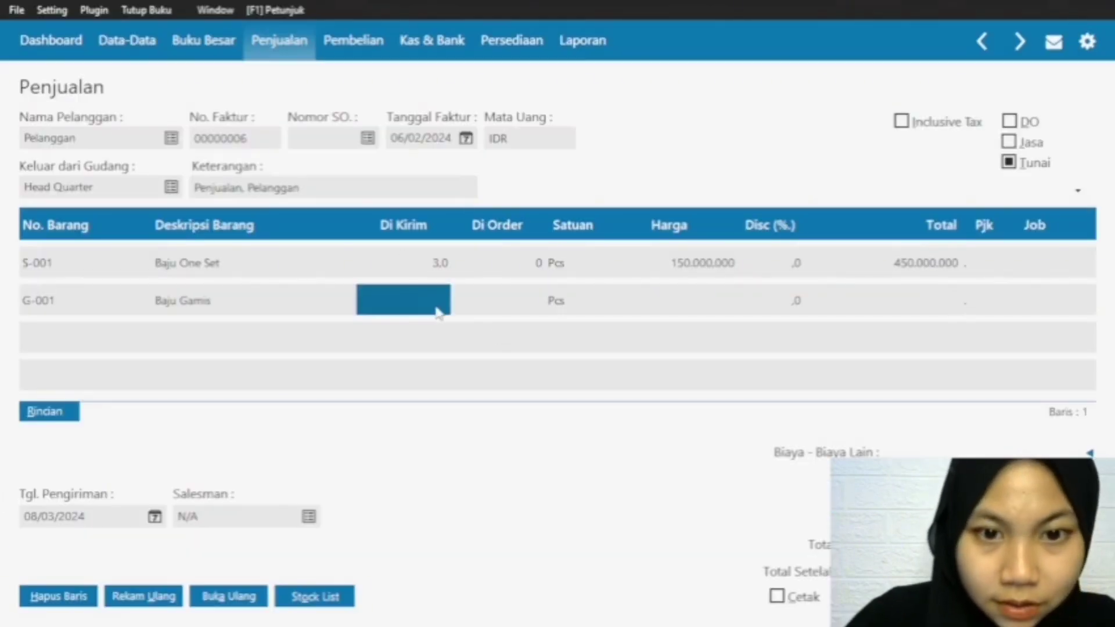
type("2")
left_click(718, 302)
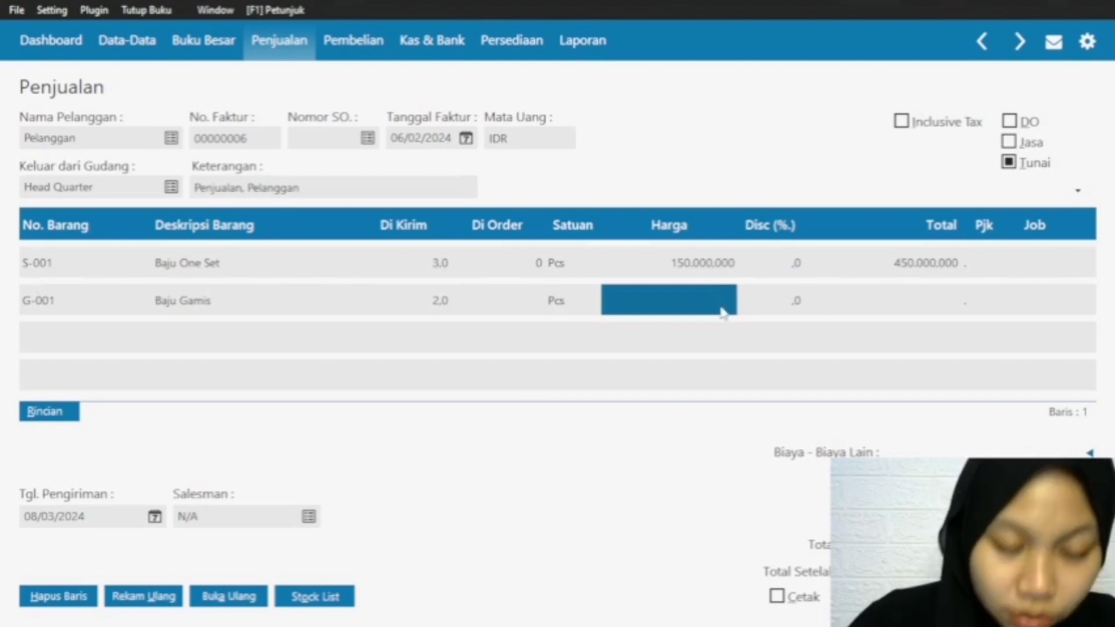
type("25")
type("0.000.000")
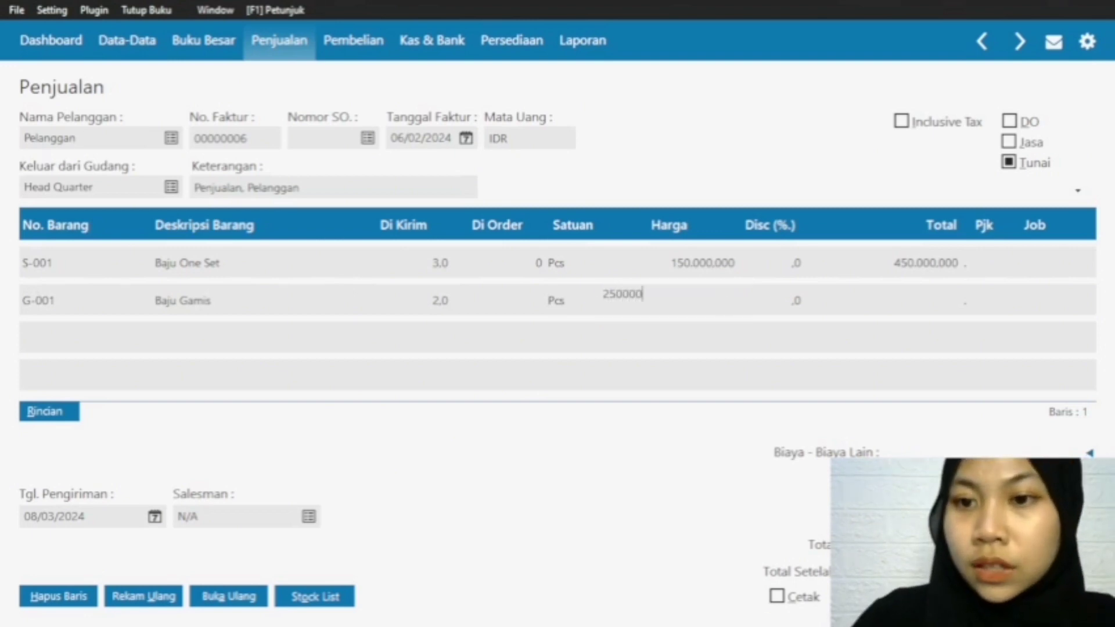
key("Return")
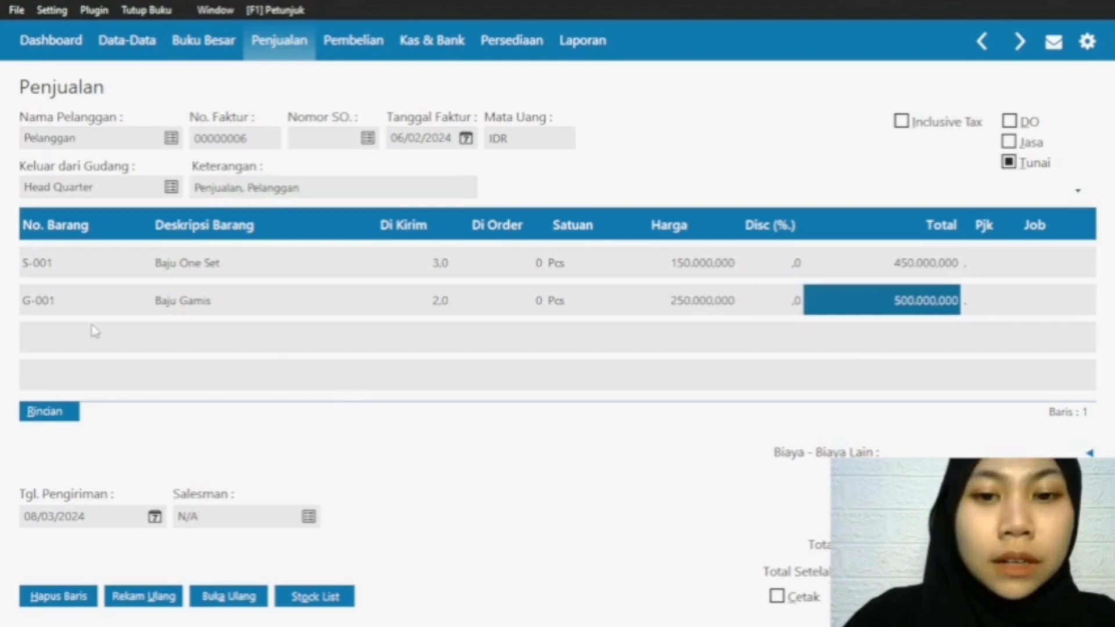
Step: Add item R-001 Rok on the third invoice row with a Di Kirim quantity of 1 and a Harga of 70000
left_click(29, 299)
key("Down")
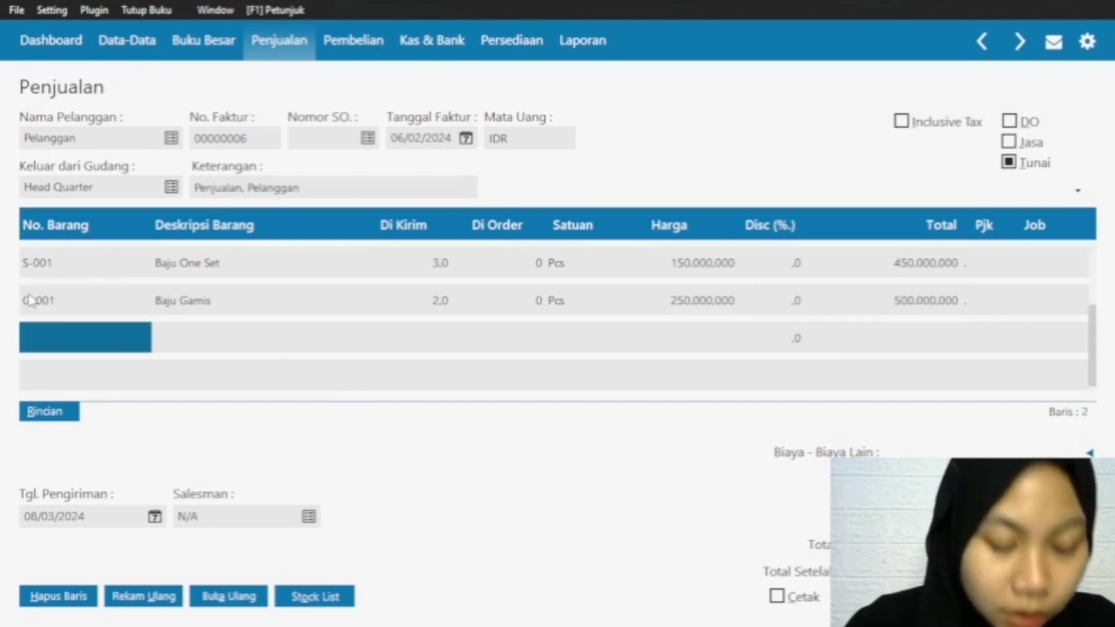
left_click(36, 338)
double_click(36, 339)
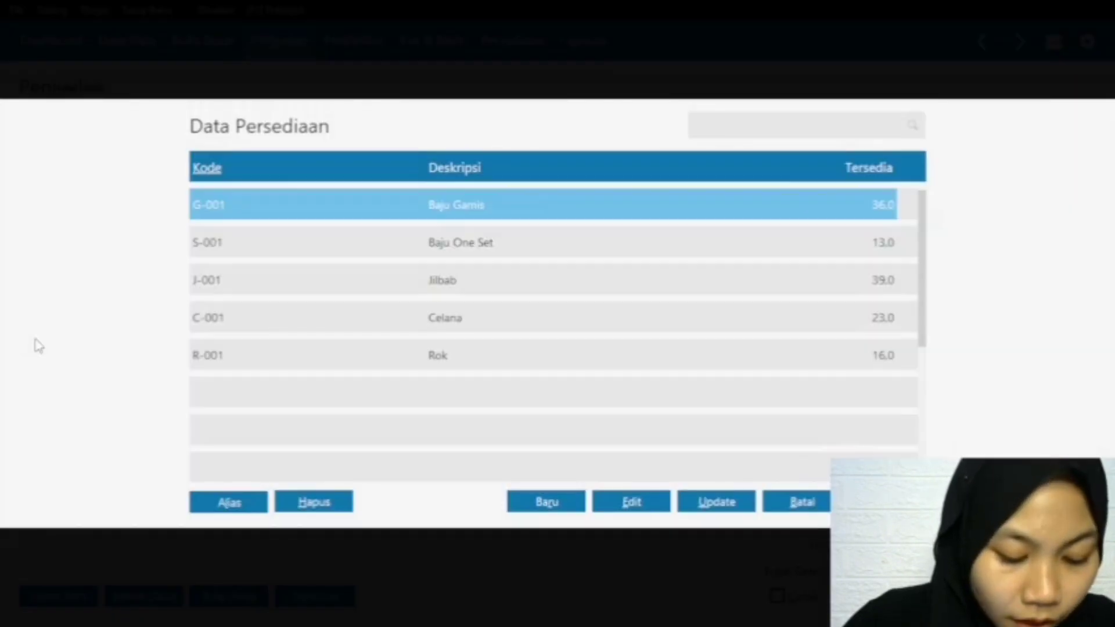
left_click(400, 356)
left_click(882, 503)
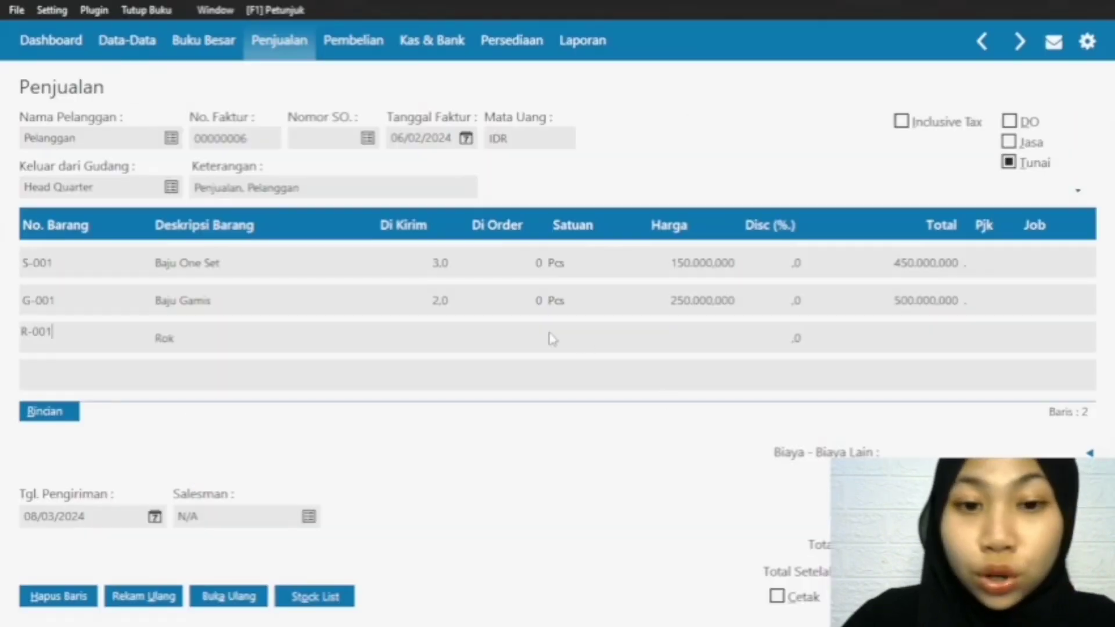
left_click(449, 340)
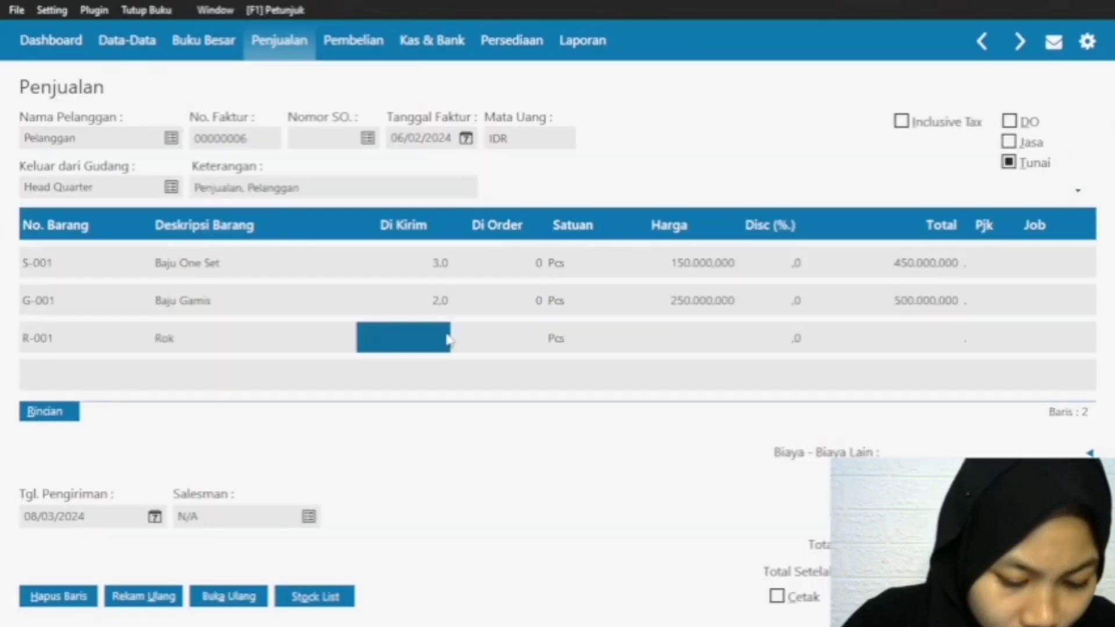
type("1")
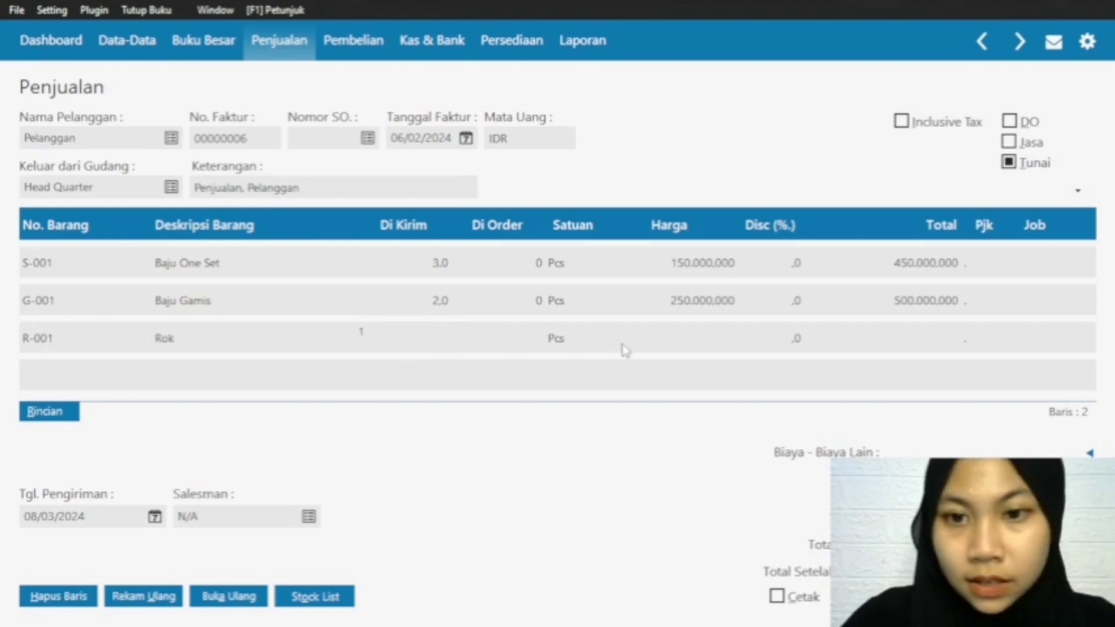
left_click(687, 340)
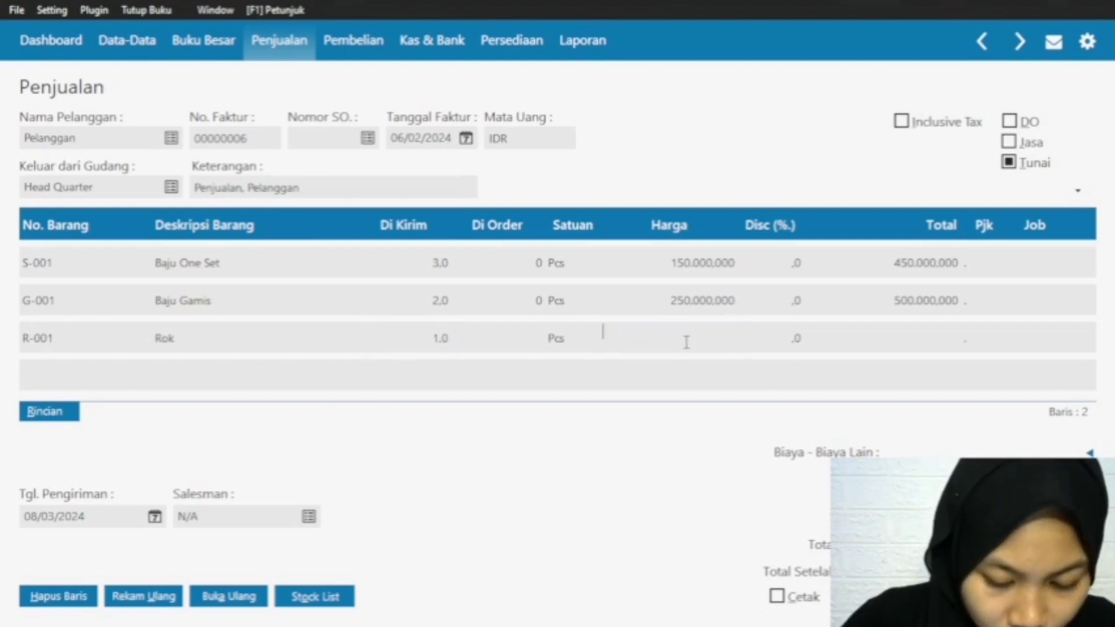
type("70.000.000")
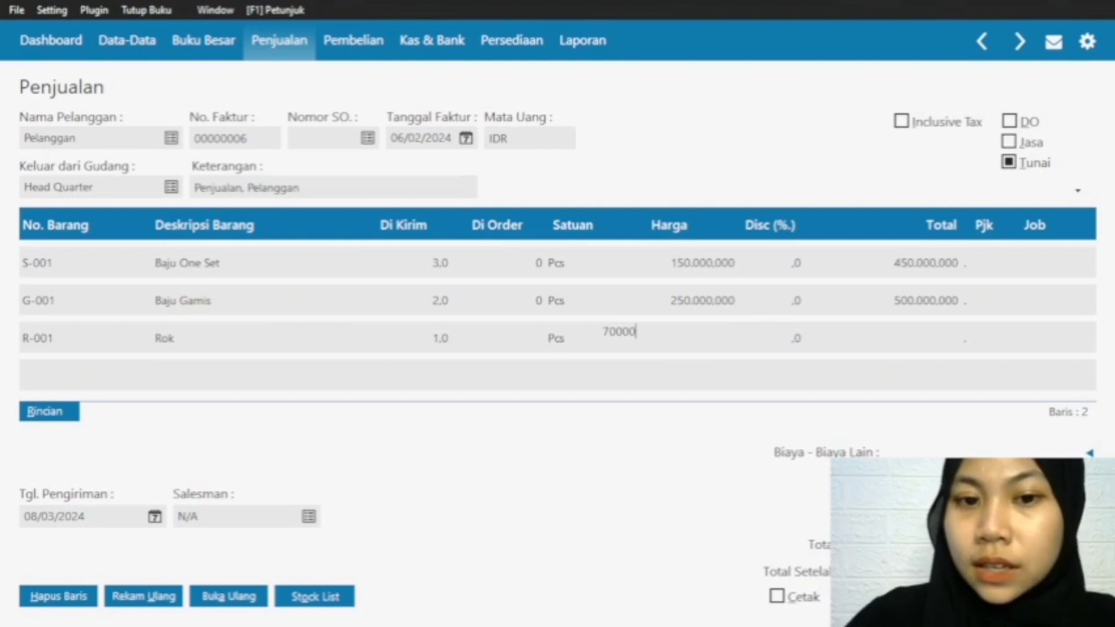
left_click(948, 342)
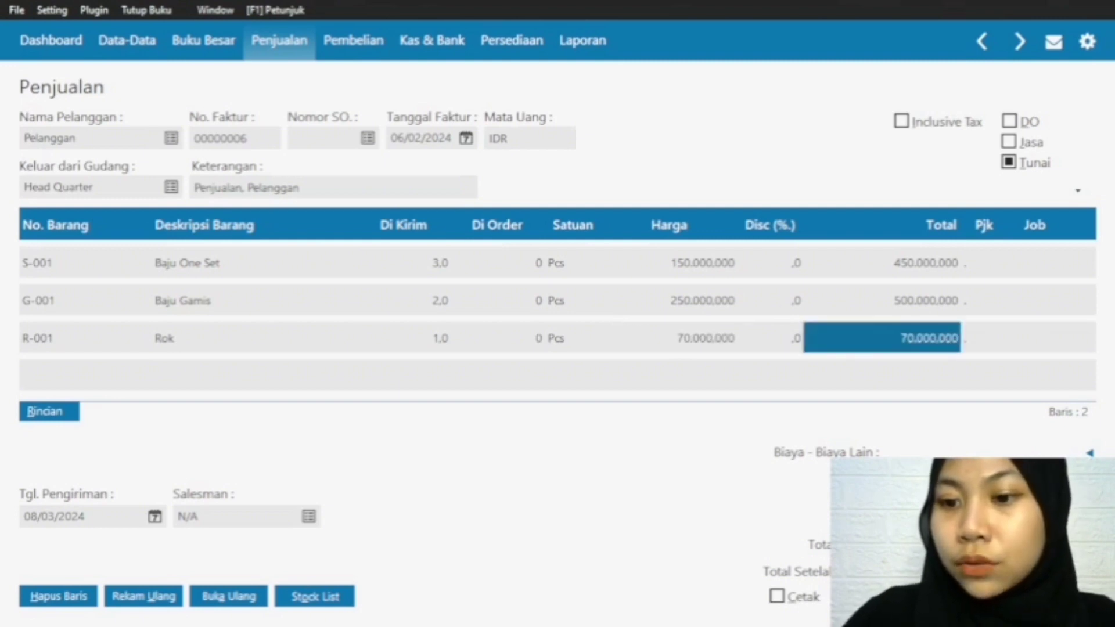
Step: Commit the Rok row and record the sales invoice dated 06/02/2024
key("Up")
key("Up")
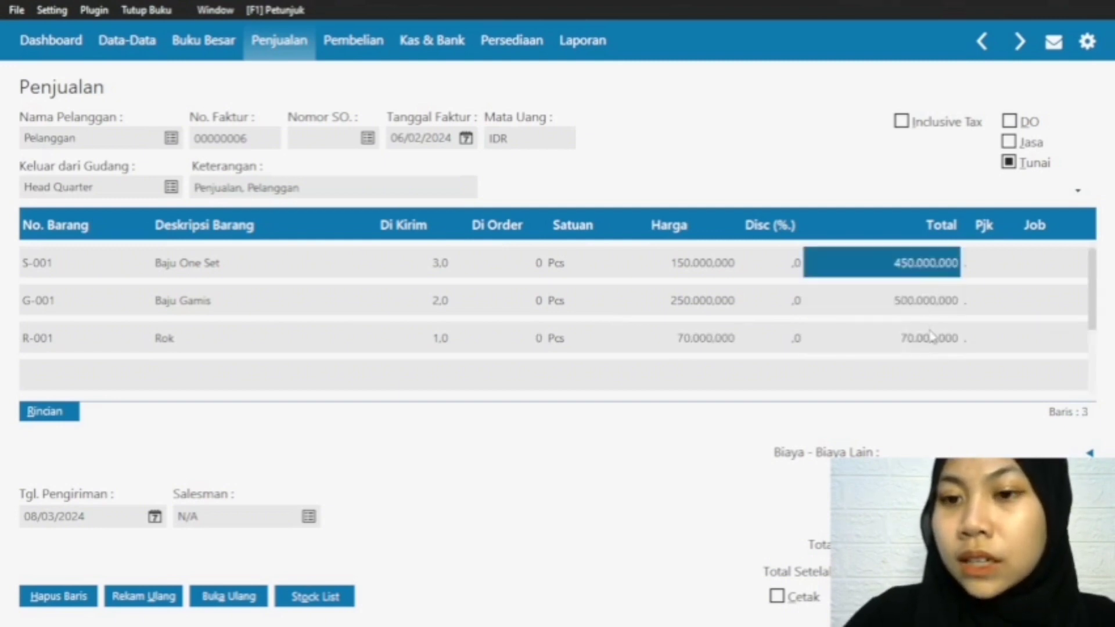
left_click(931, 338)
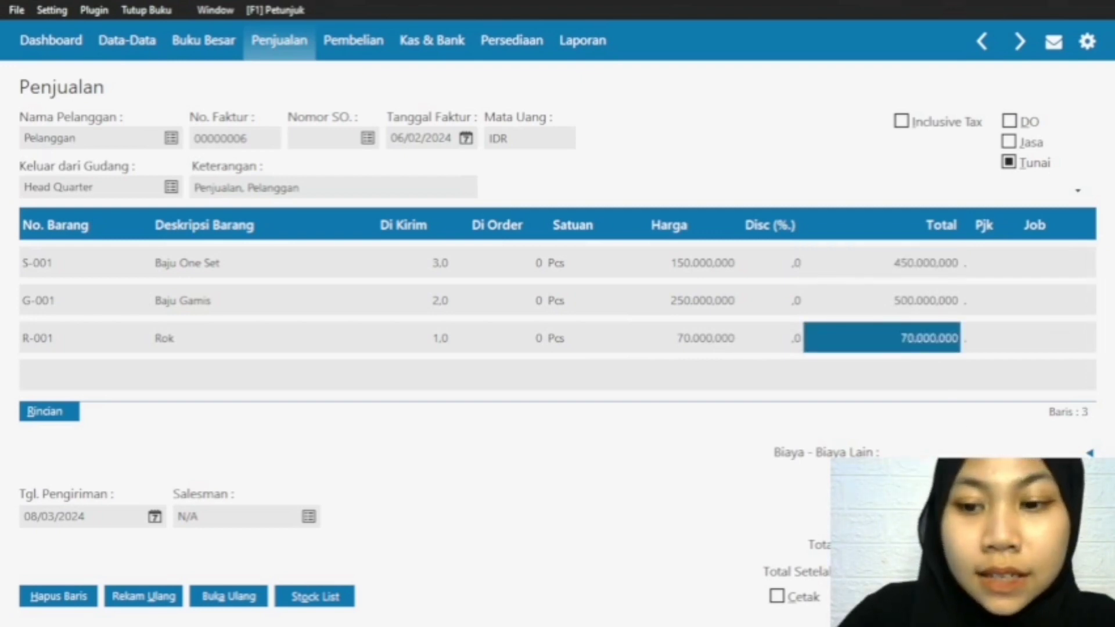
left_click(1056, 596)
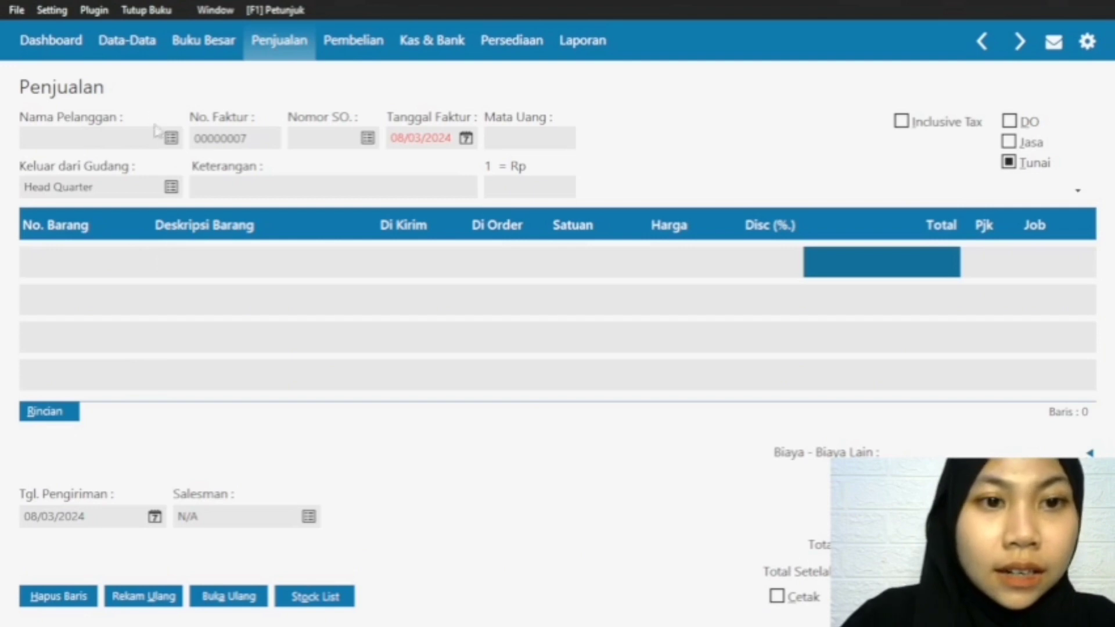
Step: Choose Pelanggan as the customer of the new sales invoice and set its Tanggal Faktur to 07/02/2024
left_click(171, 139)
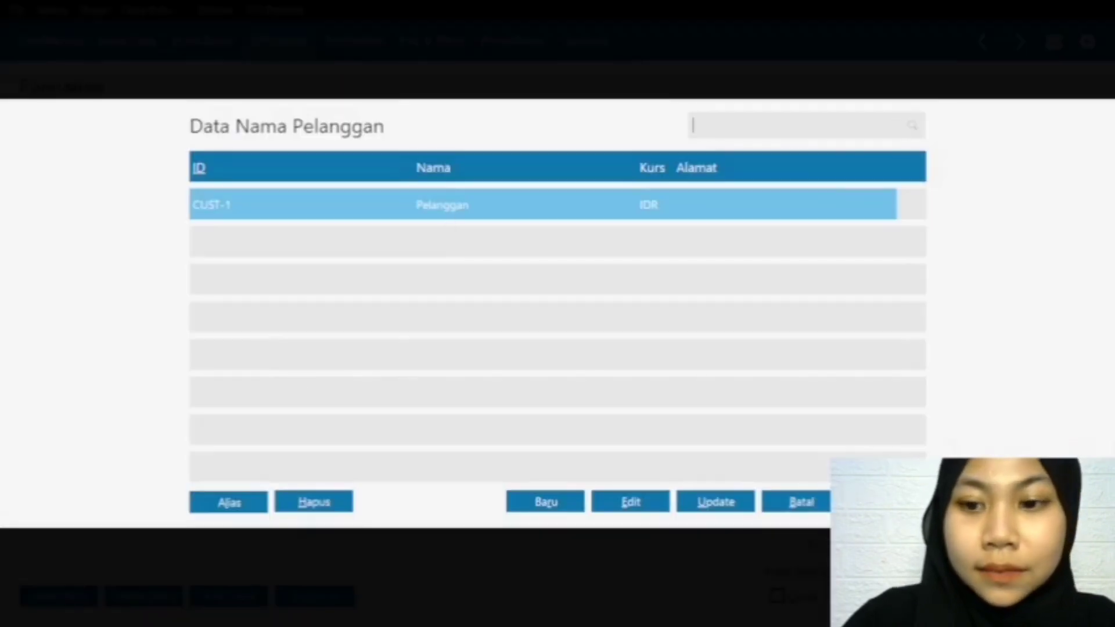
left_click(798, 501)
left_click(466, 139)
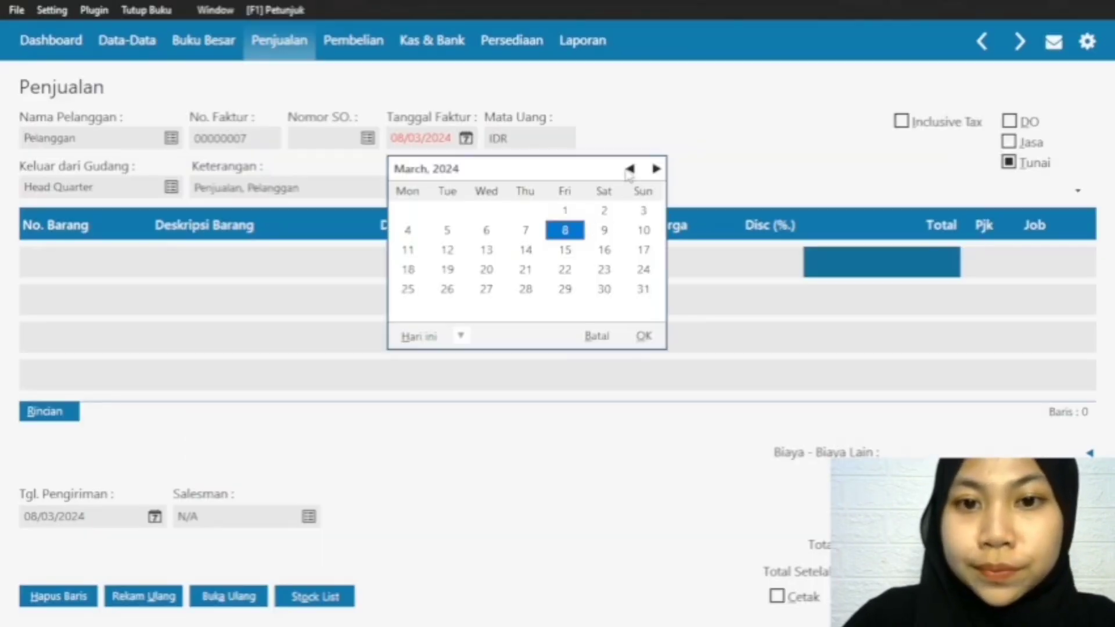
left_click(629, 169)
left_click(642, 334)
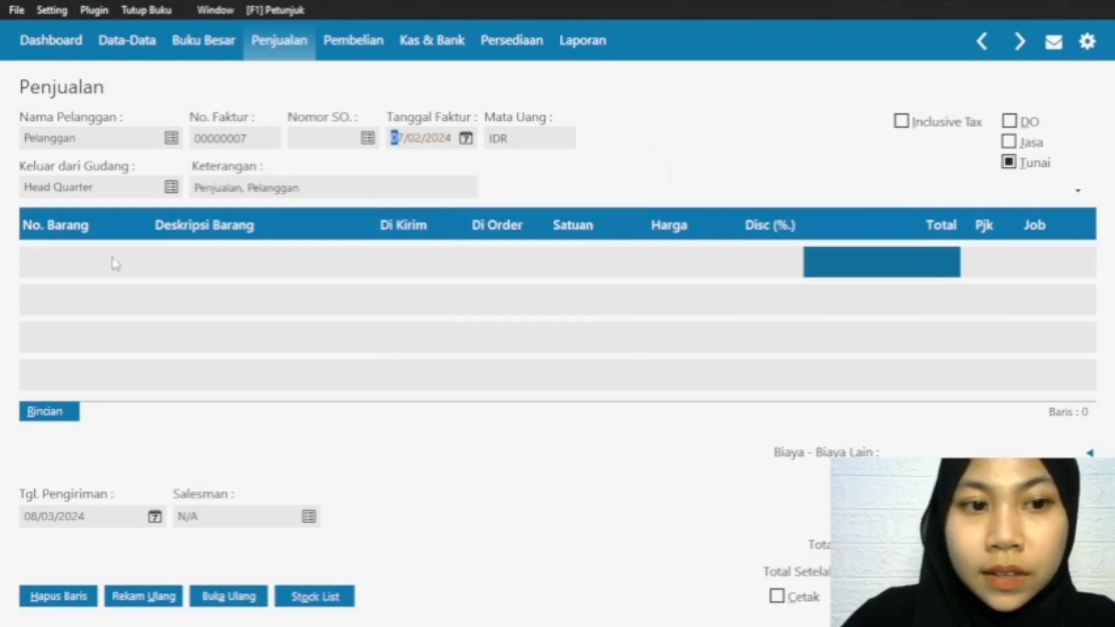
Step: Add item J-001 Jilbab on the first invoice row with a Di Kirim quantity of 5 and a Harga of 35000
left_click(76, 270)
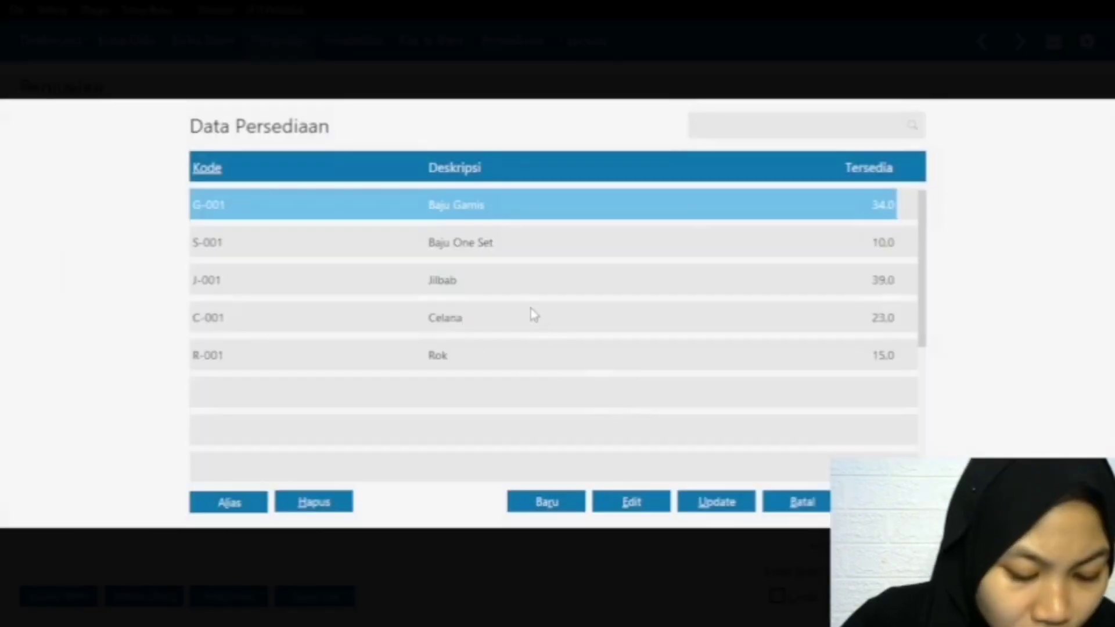
left_click(482, 280)
key("Return")
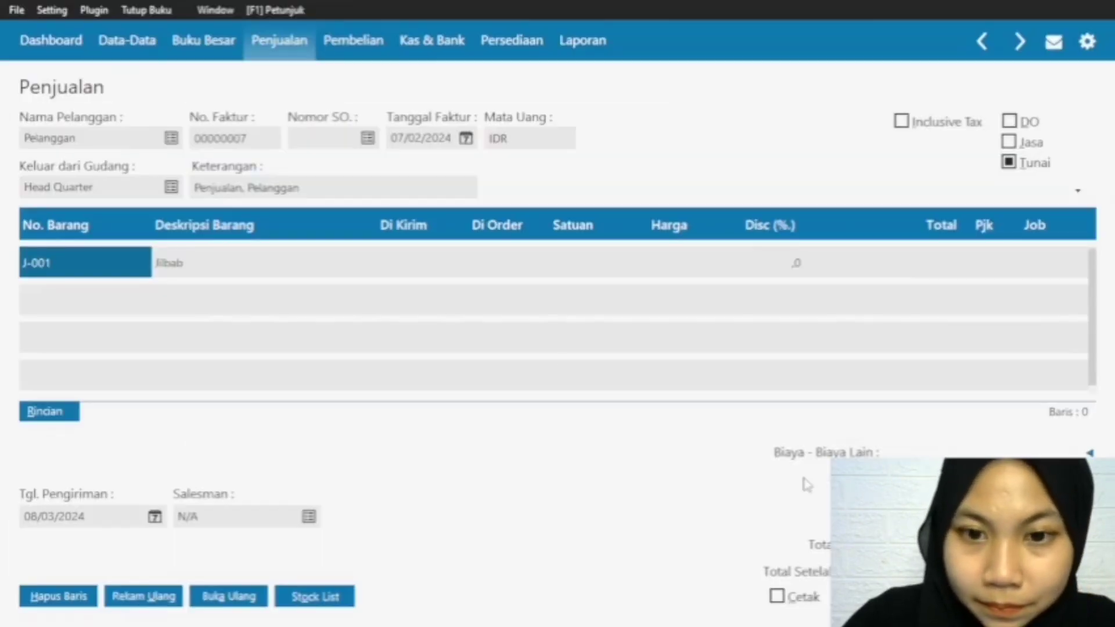
left_click(406, 262)
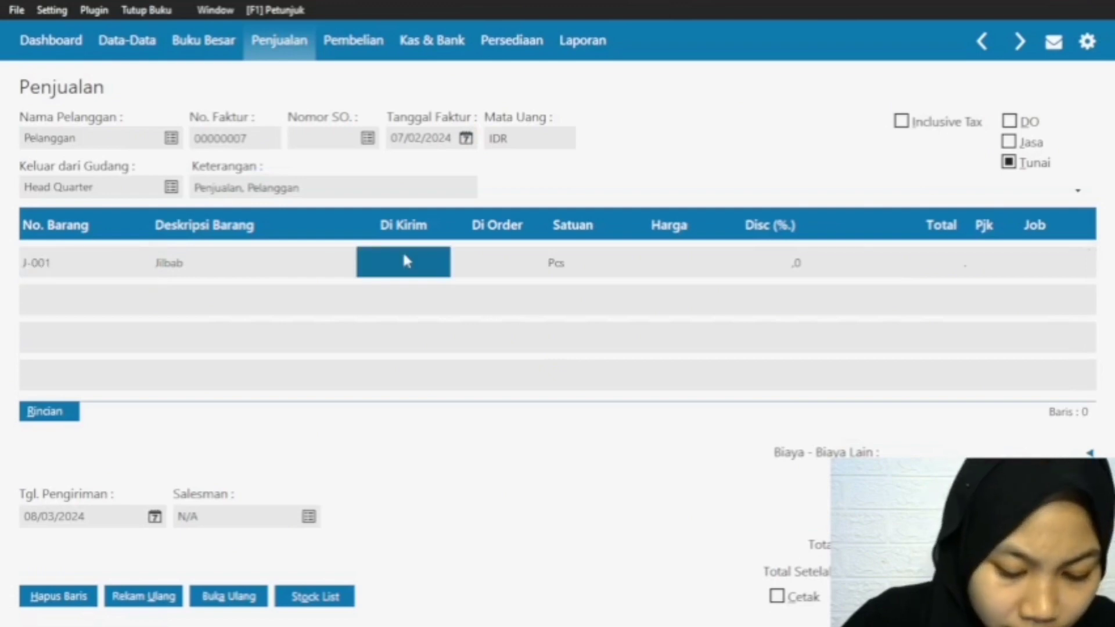
type("5")
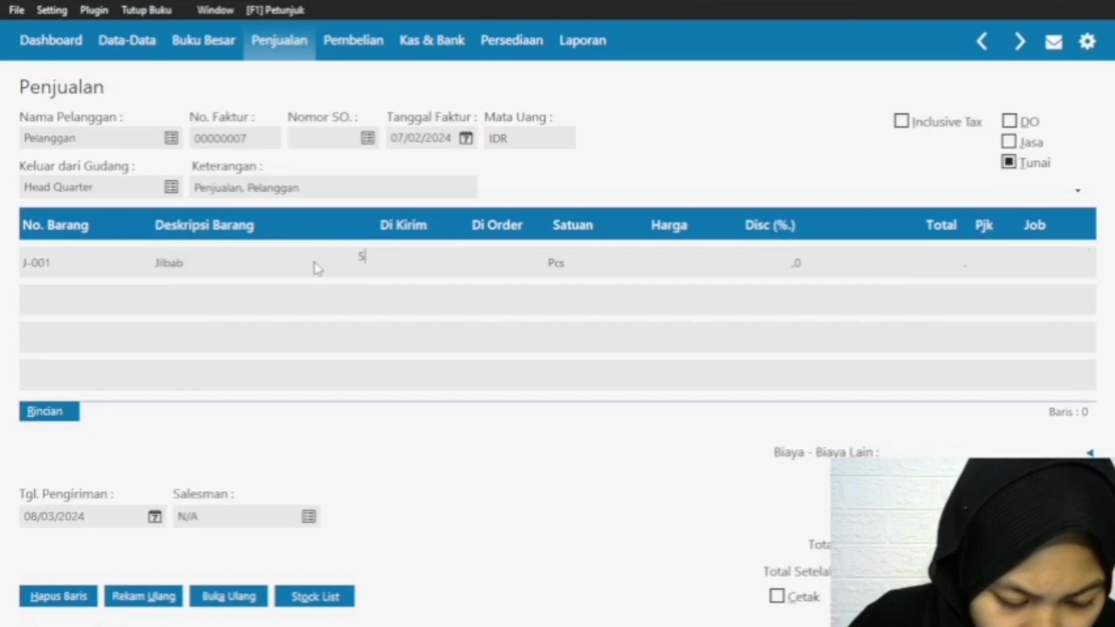
left_click(680, 267)
type("35")
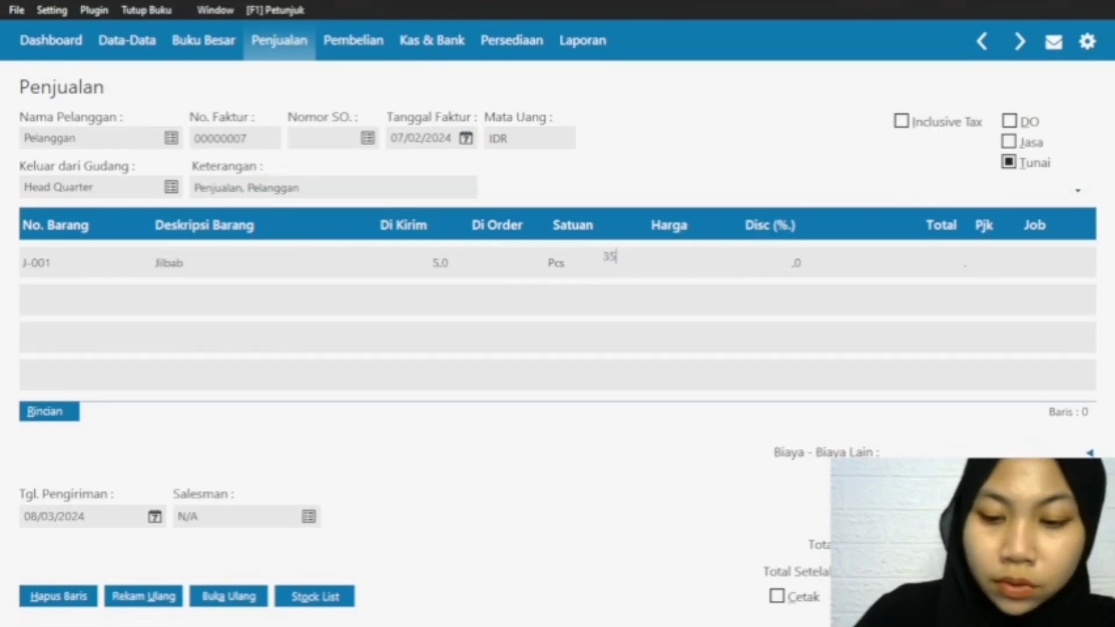
type(".000")
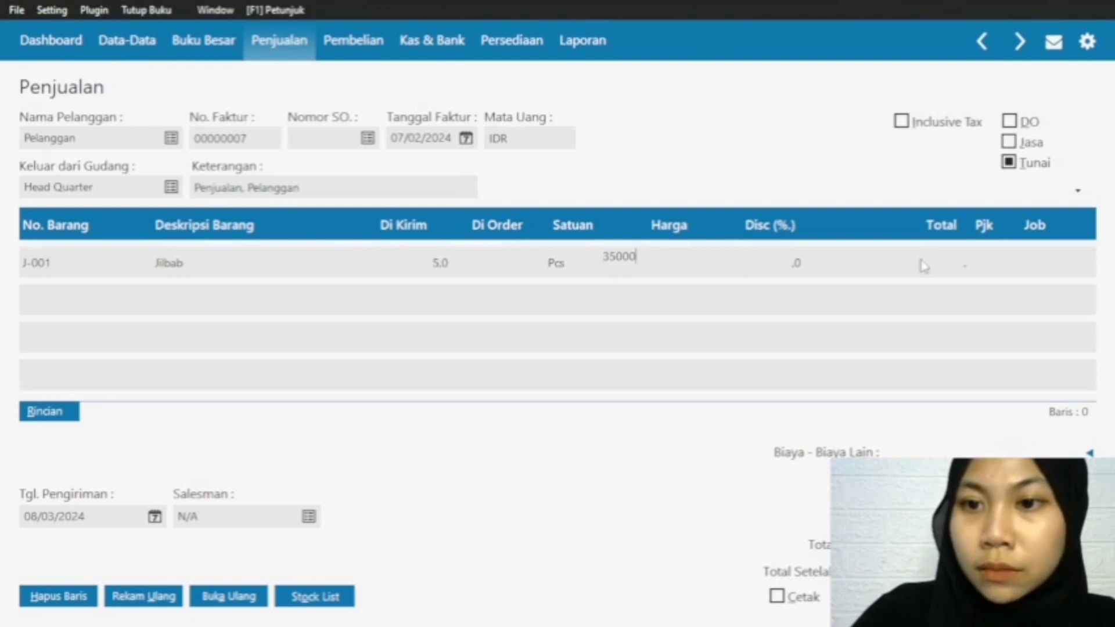
left_click(930, 259)
Step: Add item S-001 Baju One Set on the second invoice row with a Di Kirim quantity of 6 and a Harga of 150000, and commit the row
left_click(42, 267)
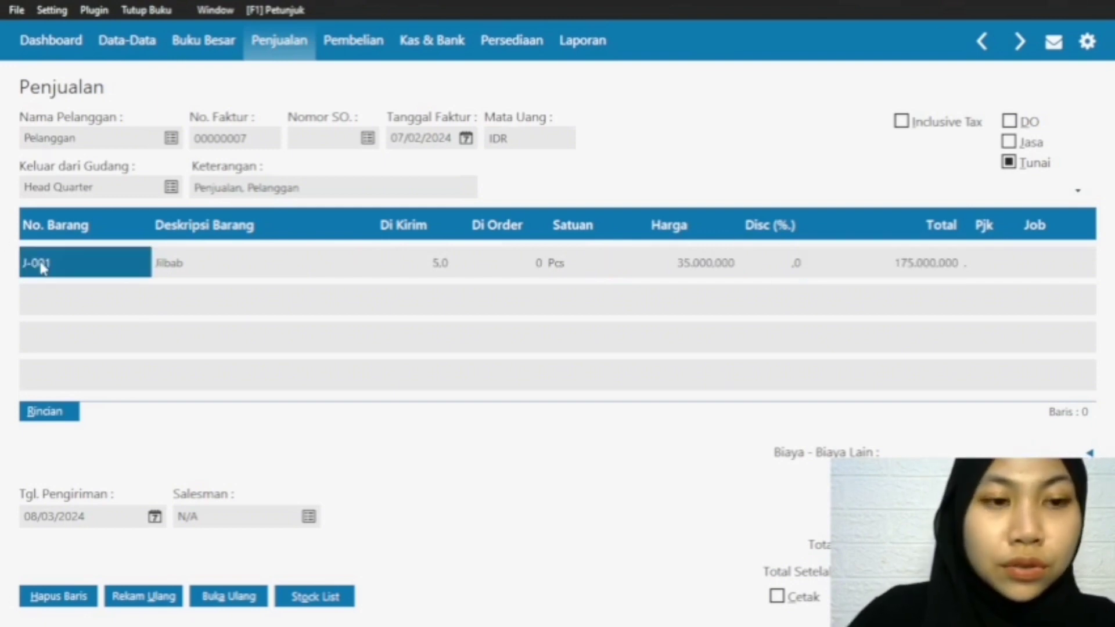
key("Down")
double_click(36, 300)
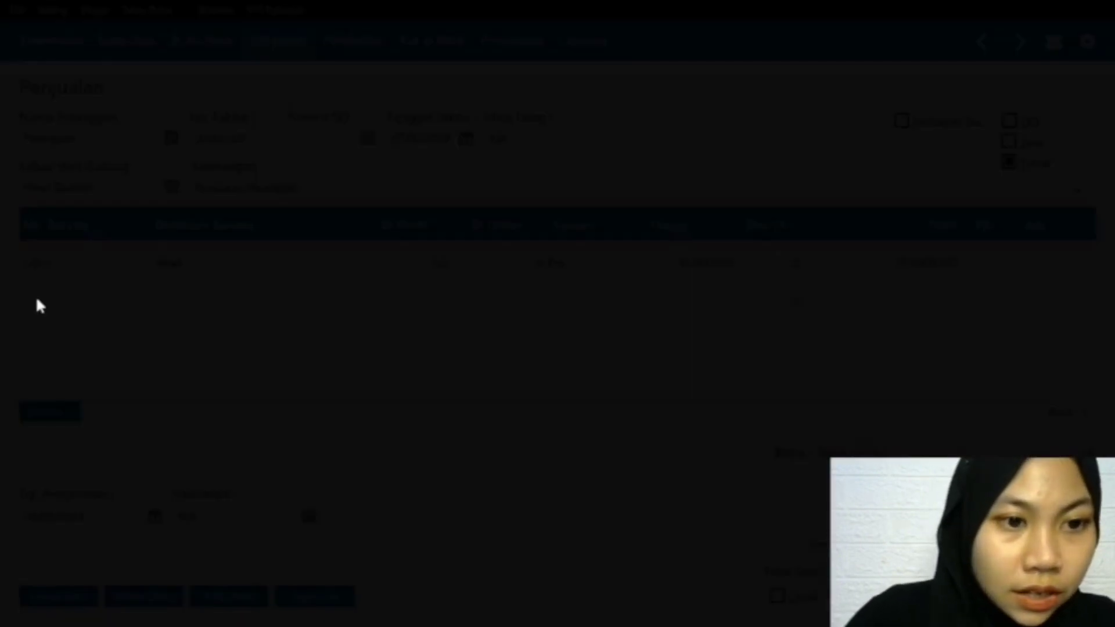
left_click(443, 247)
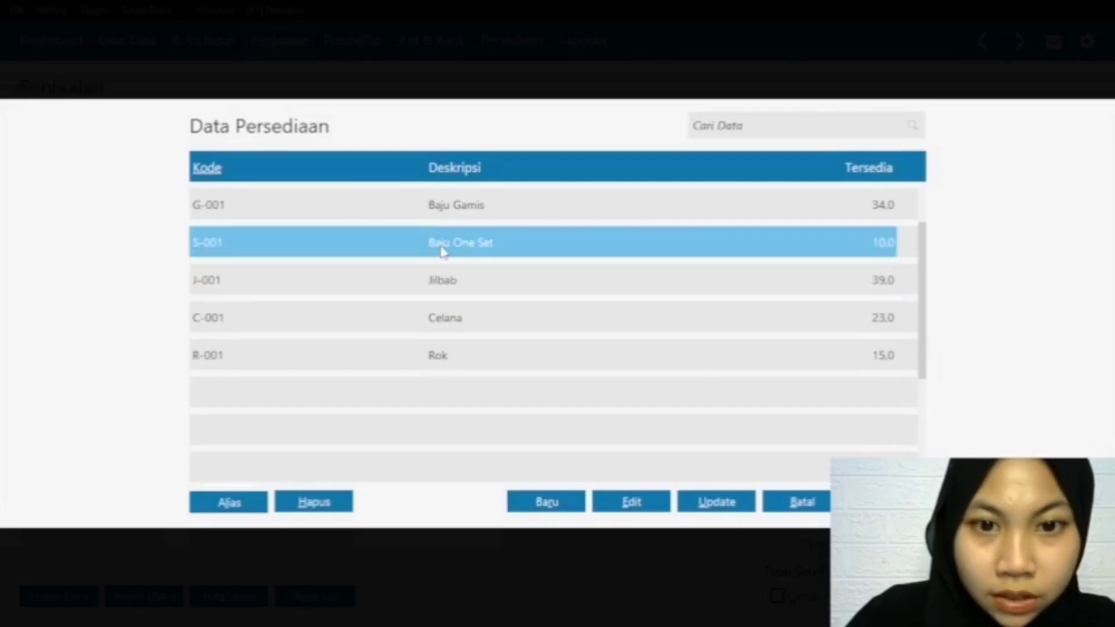
double_click(443, 248)
left_click(446, 300)
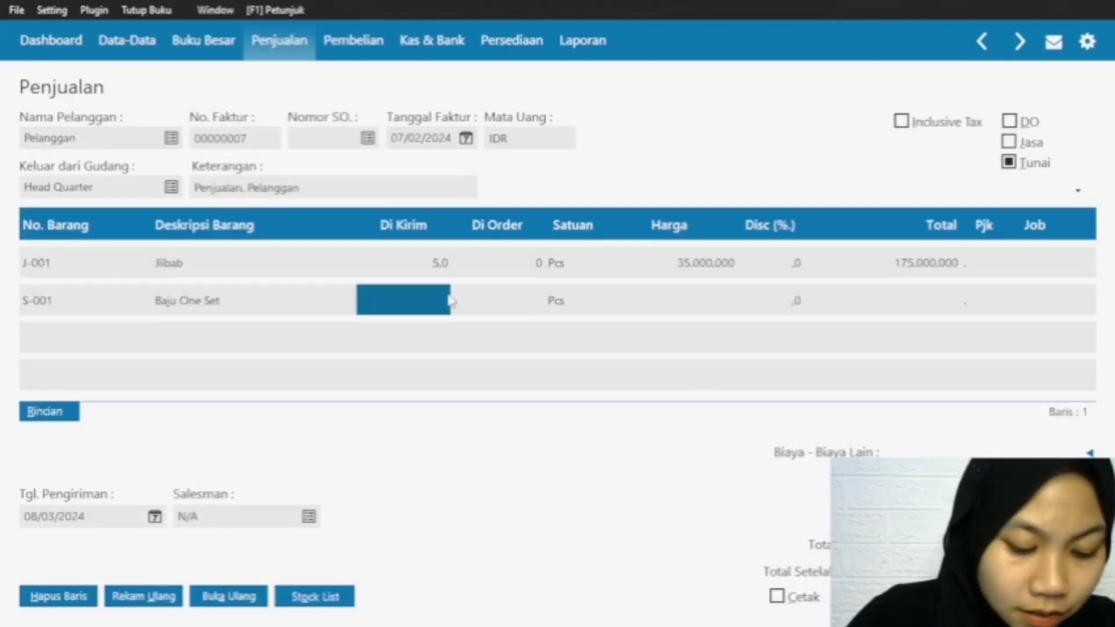
type("6")
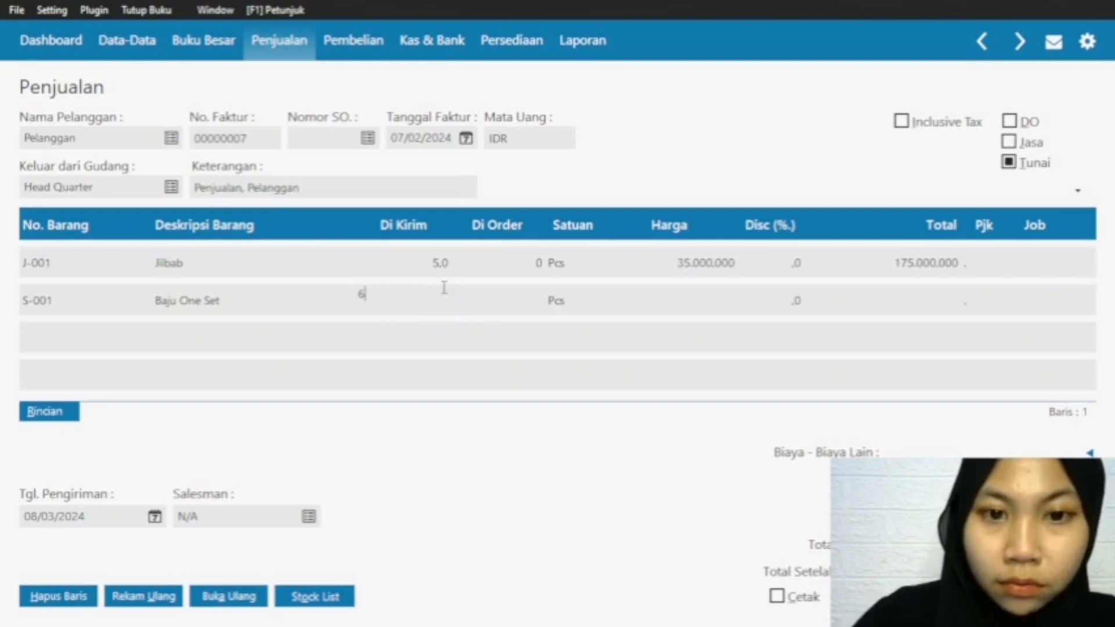
left_click(730, 308)
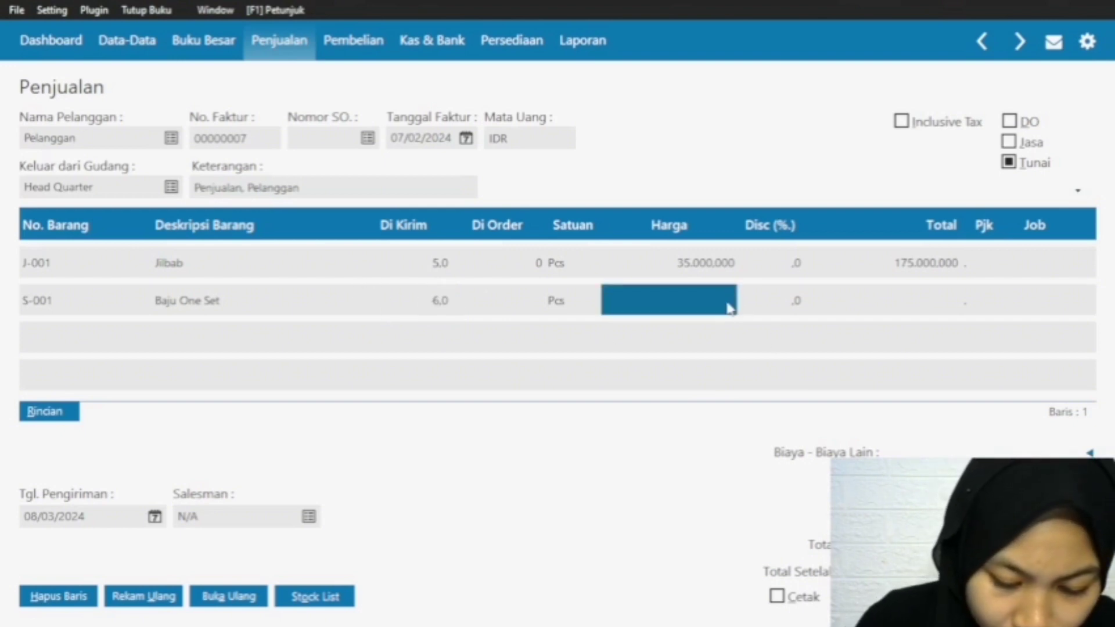
type("150.000.000")
left_click(944, 302)
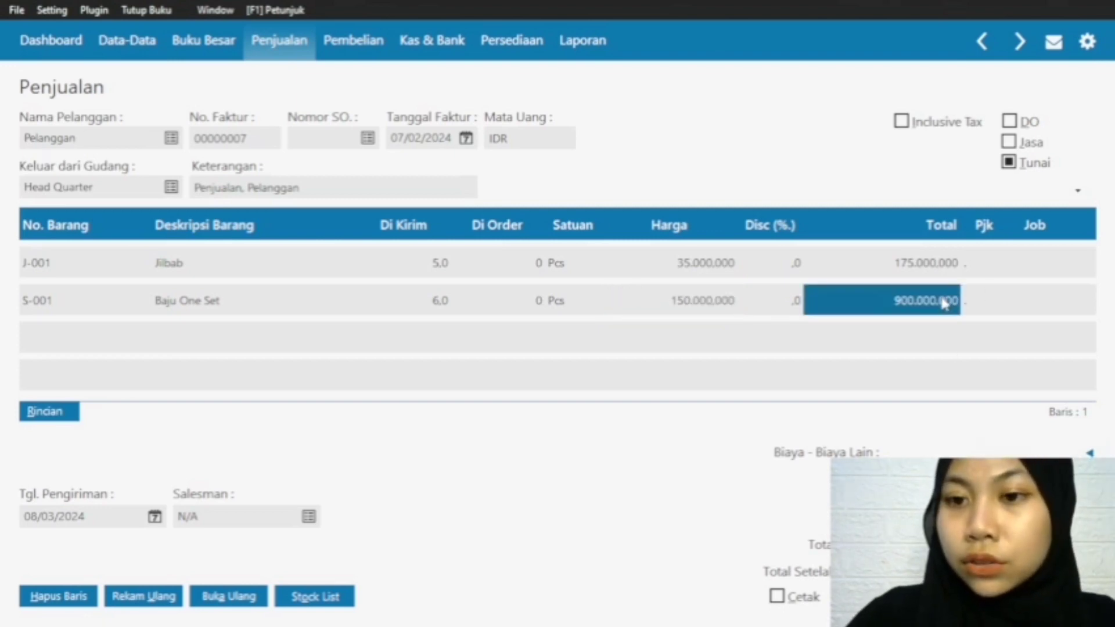
left_click(922, 262)
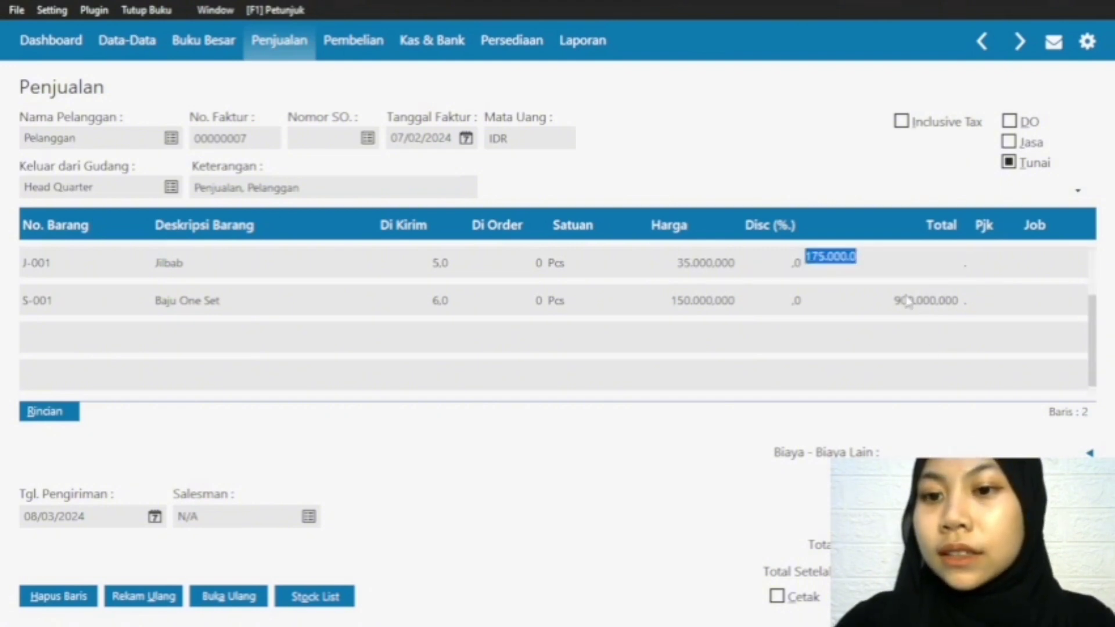
left_click(915, 305)
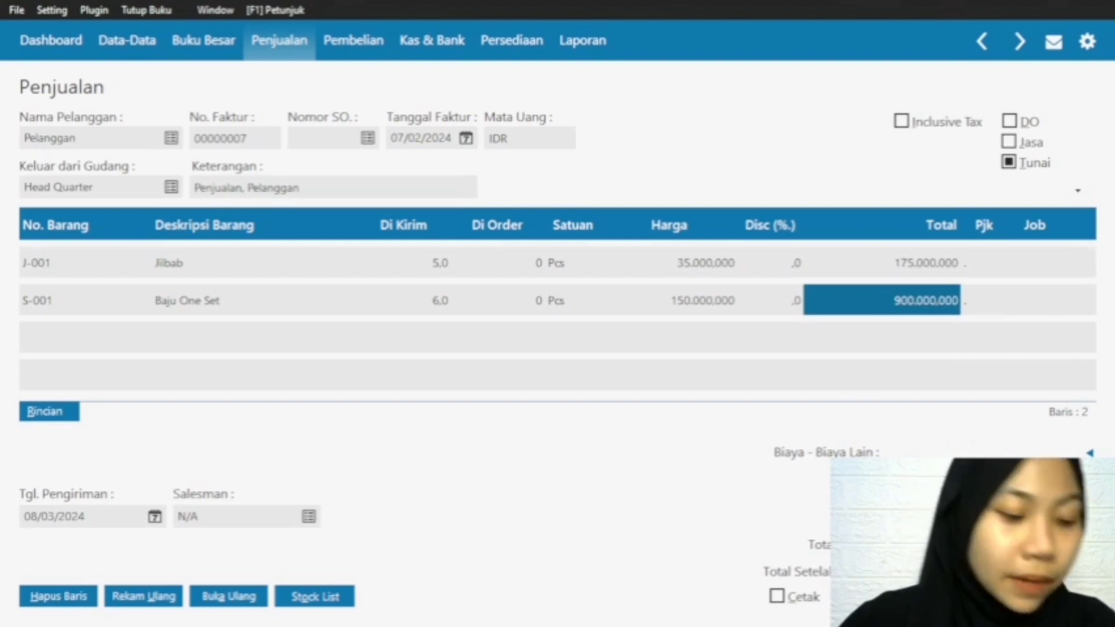
Step: Record the 07/02/2024 sales invoice, and on the new one choose Pelanggan as the customer and set Tanggal Faktur to 08/02/2024
left_click(1056, 597)
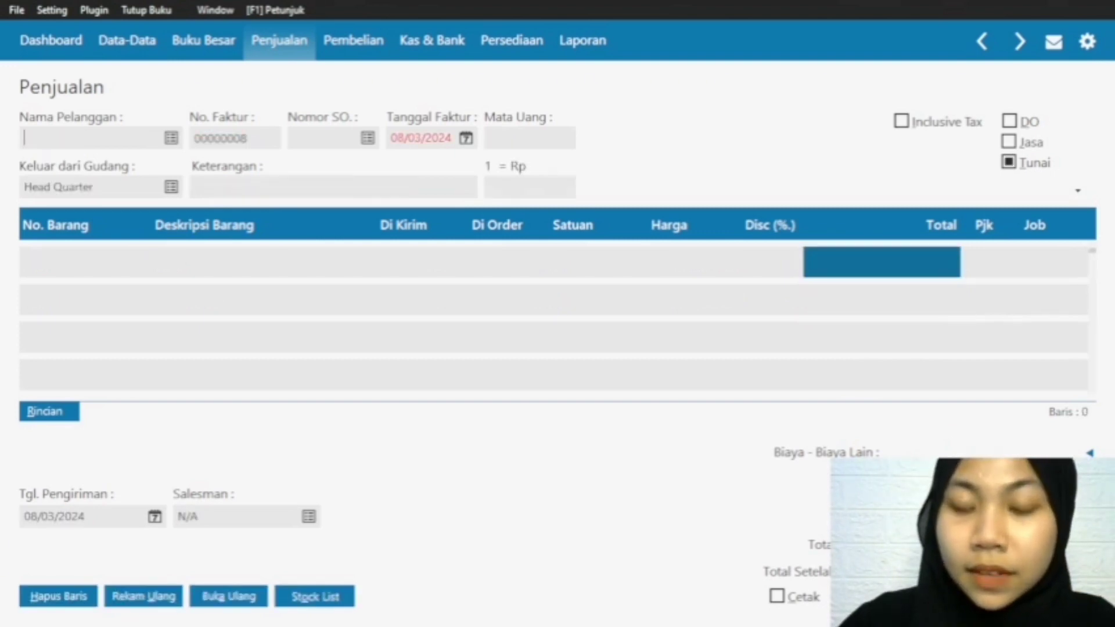
left_click(171, 140)
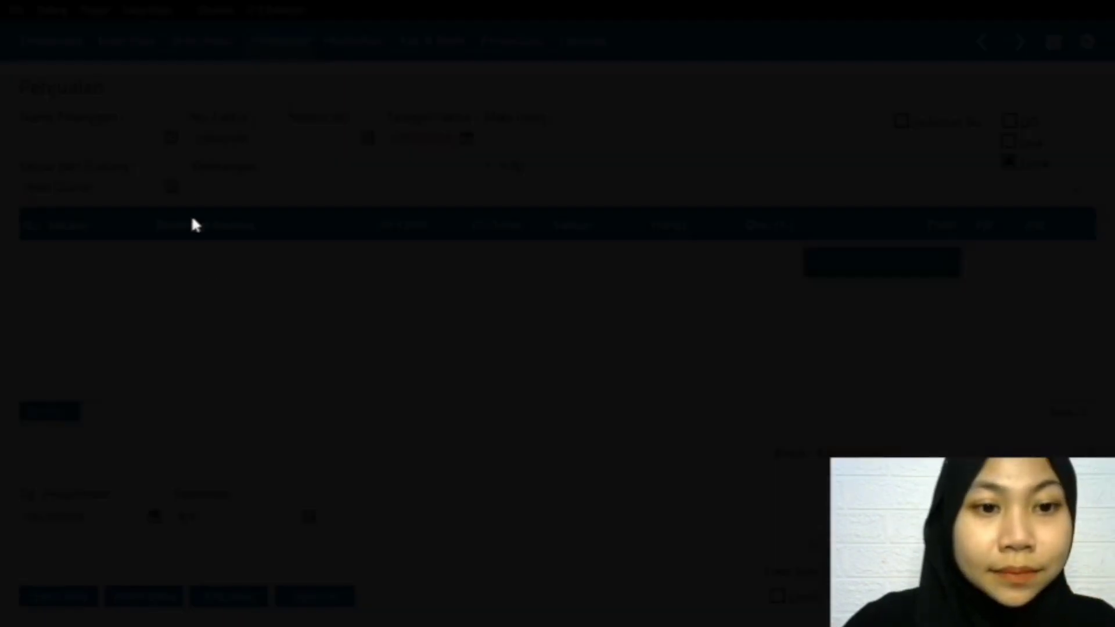
key("Return")
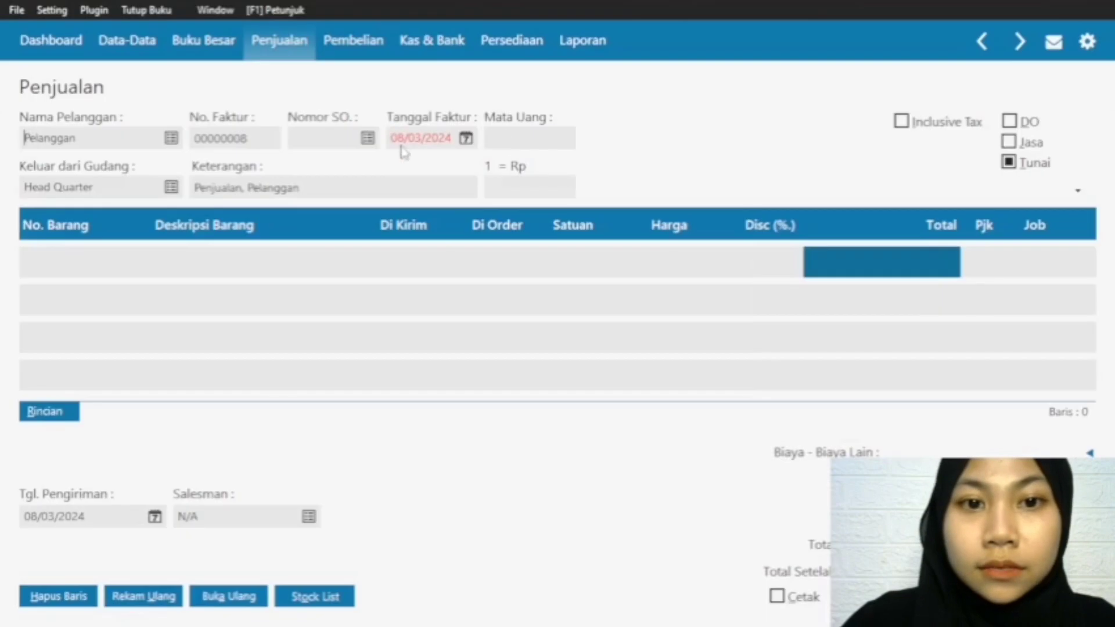
left_click(466, 138)
left_click(630, 169)
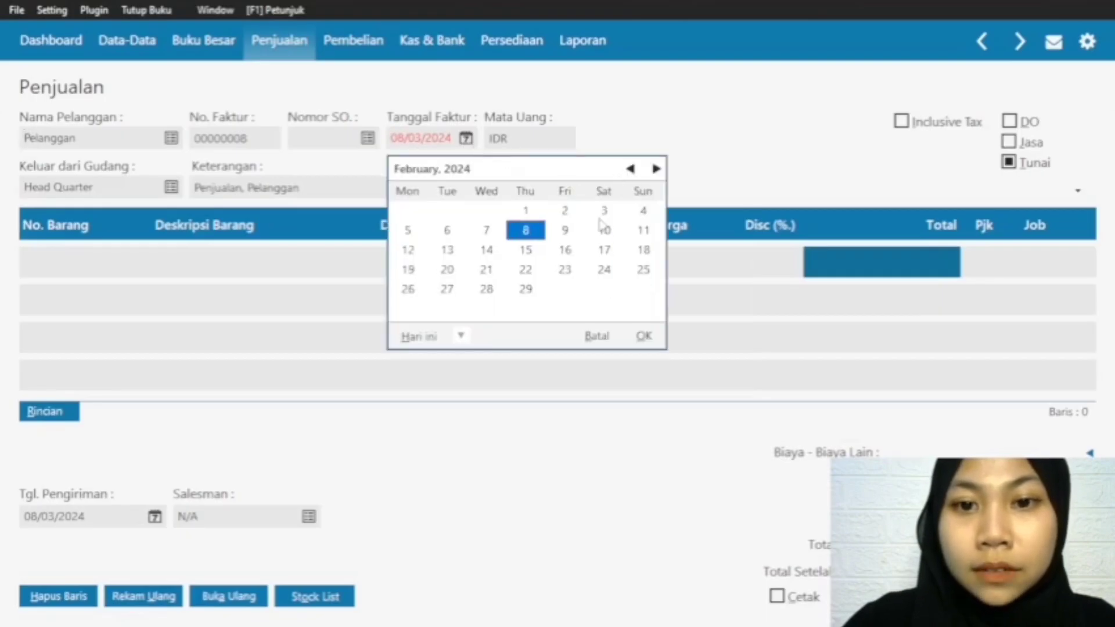
left_click(640, 335)
Step: Add item C-001 Celana on the first invoice row with a Di Kirim quantity of 2 and a Harga of 120000, and commit the row
double_click(89, 253)
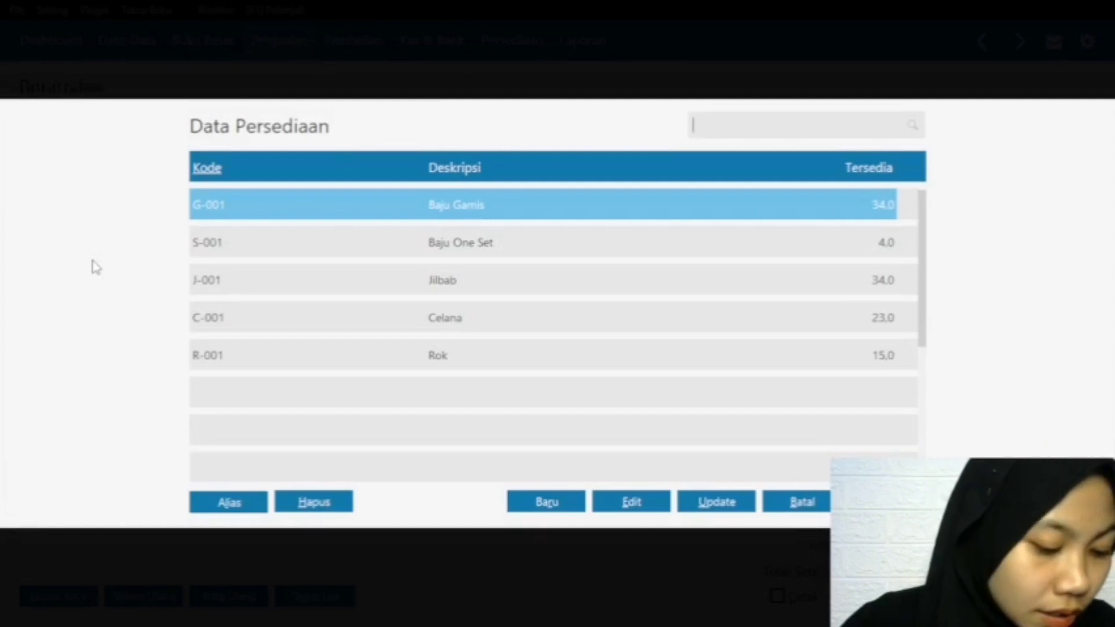
double_click(398, 317)
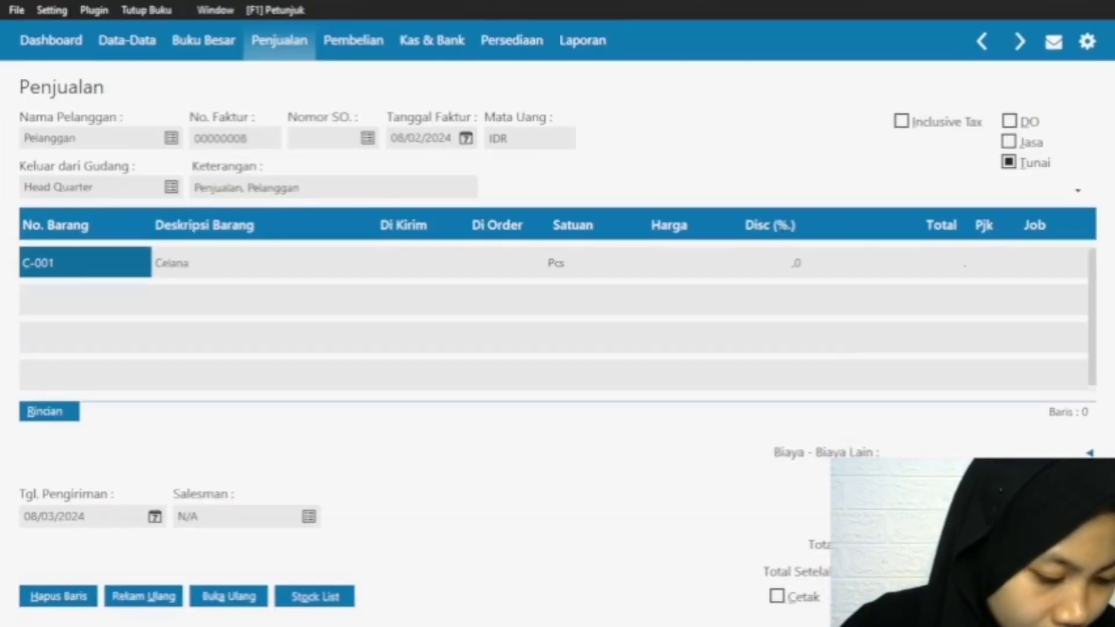
left_click(409, 264)
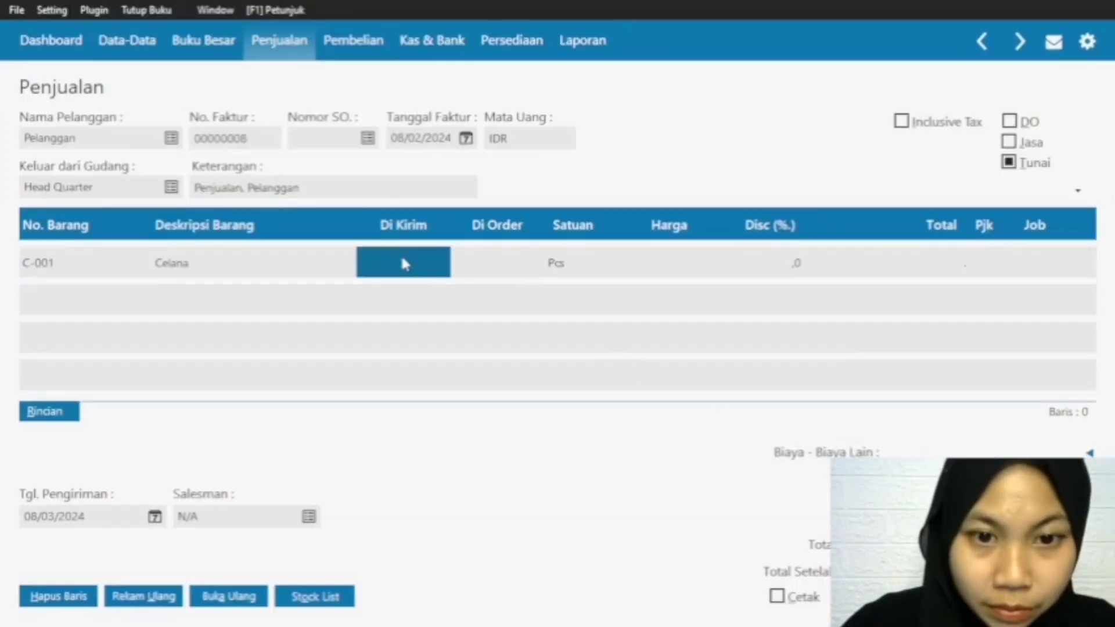
type("2")
left_click(670, 262)
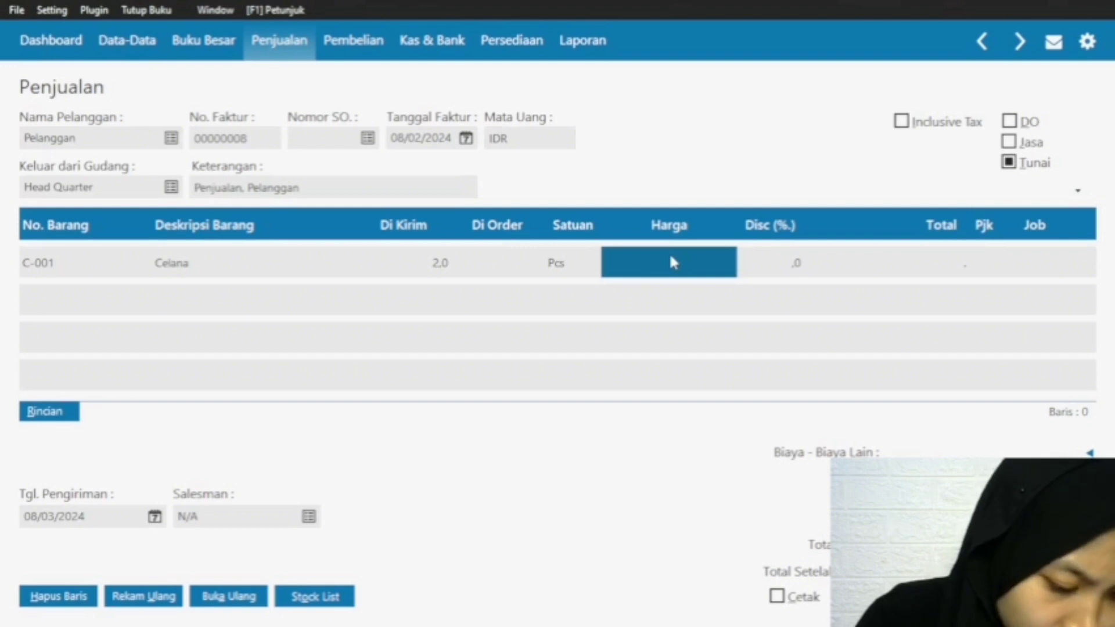
type("120.000.000")
left_click(933, 264)
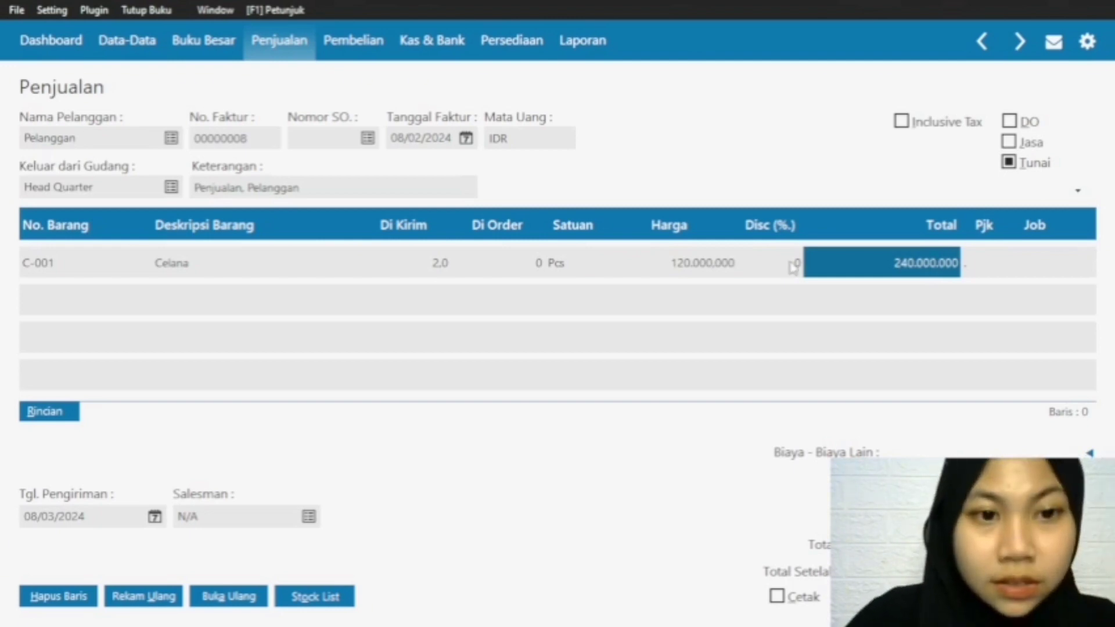
left_click(77, 274)
key("Down")
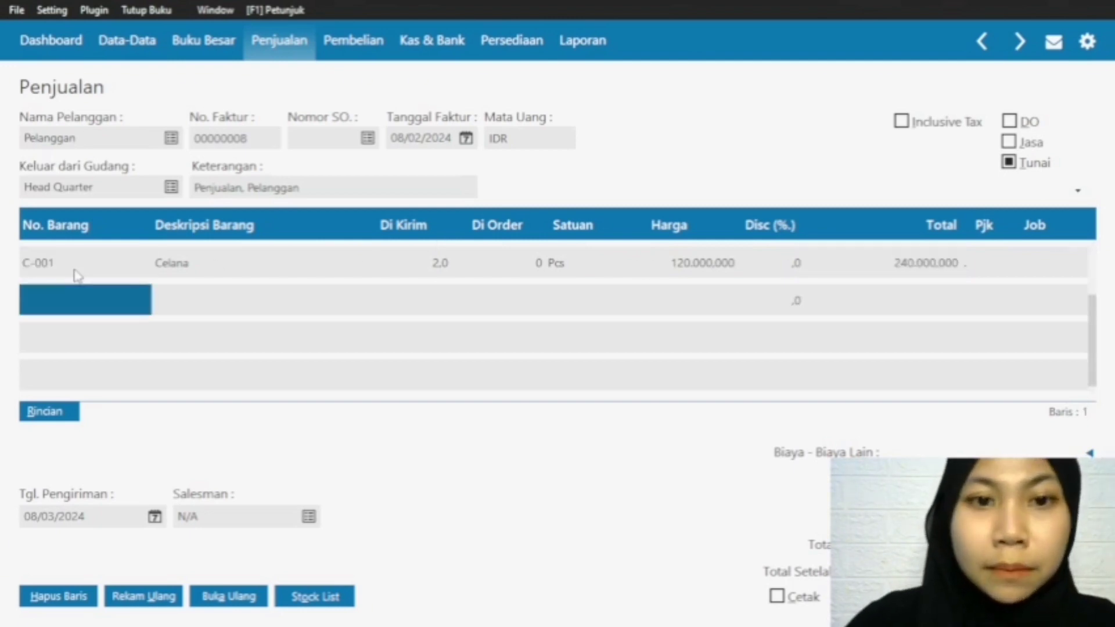
Step: Add item S-001 Baju One Set on the second invoice row with a Di Kirim quantity of 3 and a Harga of 150000
double_click(69, 295)
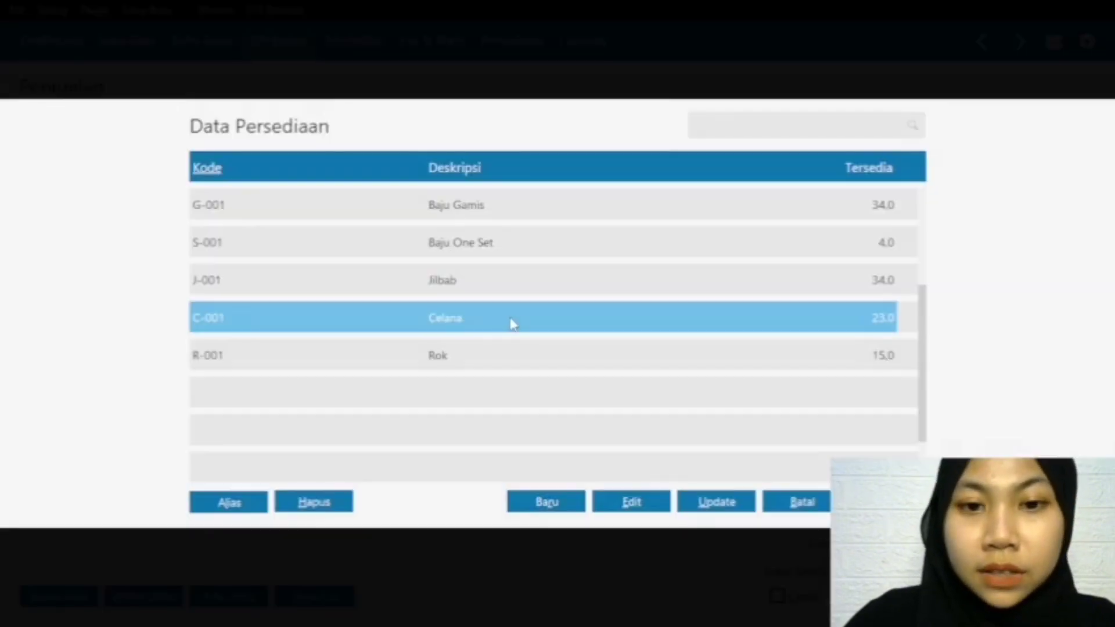
double_click(498, 243)
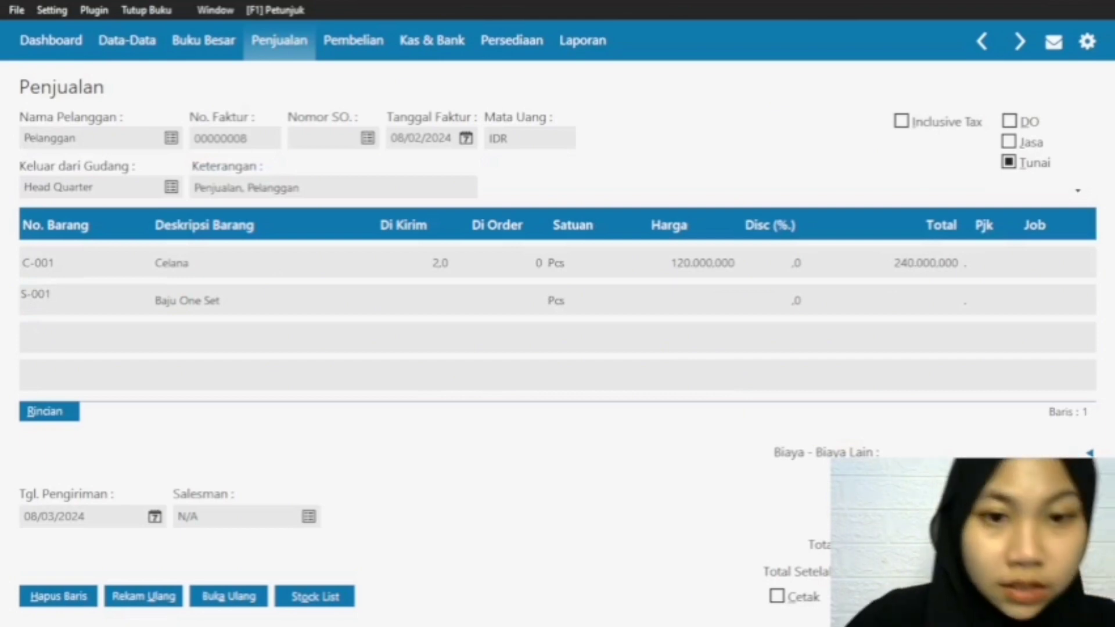
left_click(447, 310)
type("3")
left_click(719, 313)
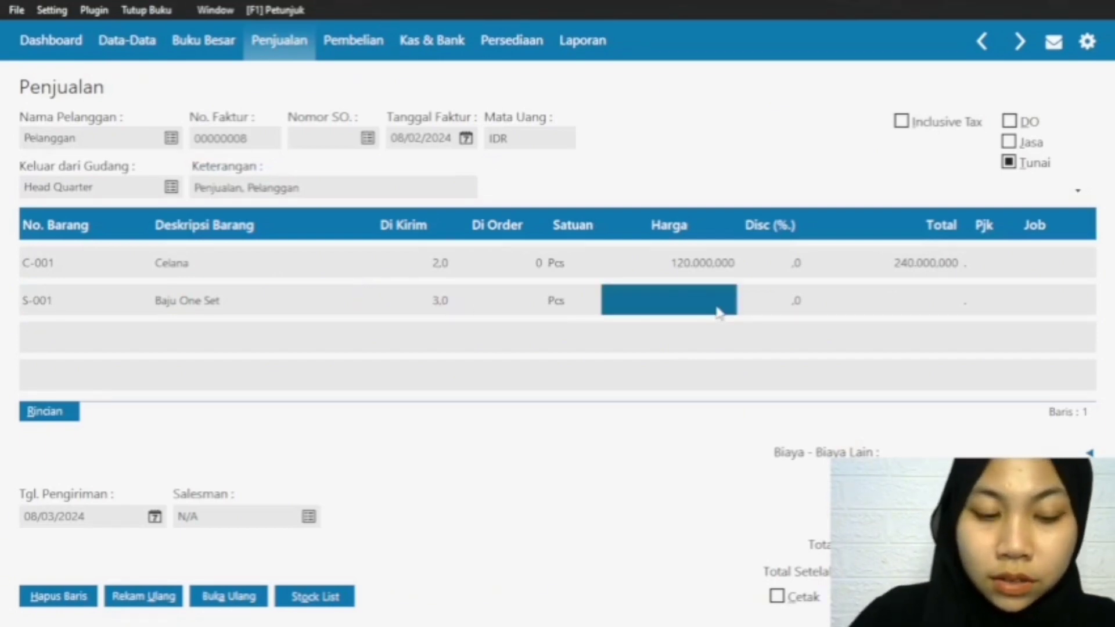
type("1")
type("50.000.000")
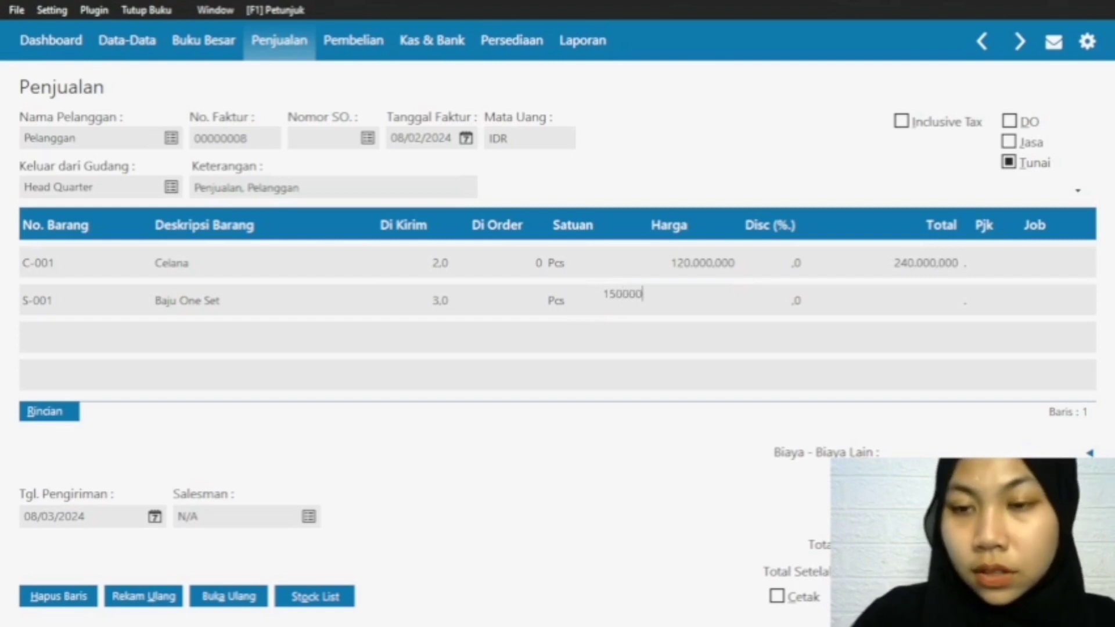
left_click(943, 299)
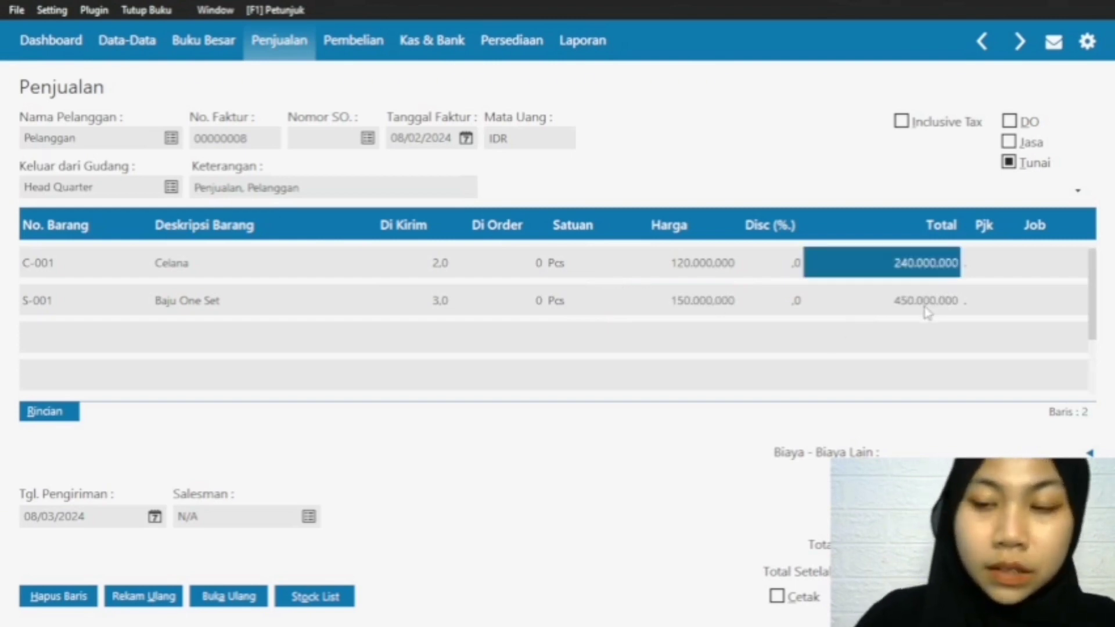
Step: Record the sales invoice dated 08/02/2024 and close the blank invoice form
scroll(889, 336, "down", 1)
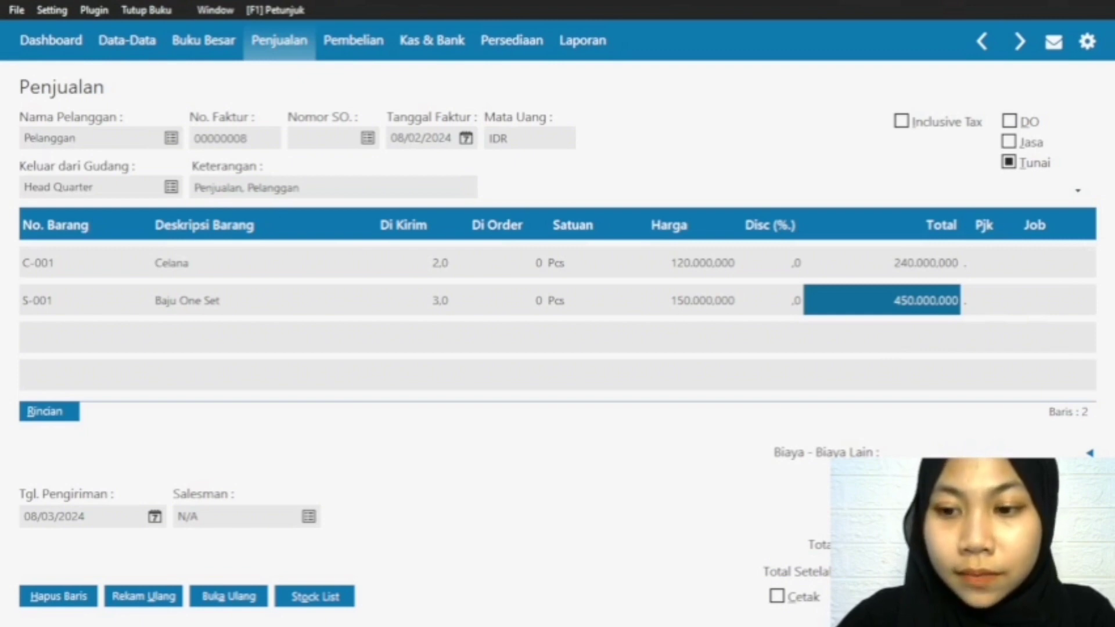
left_click(1056, 596)
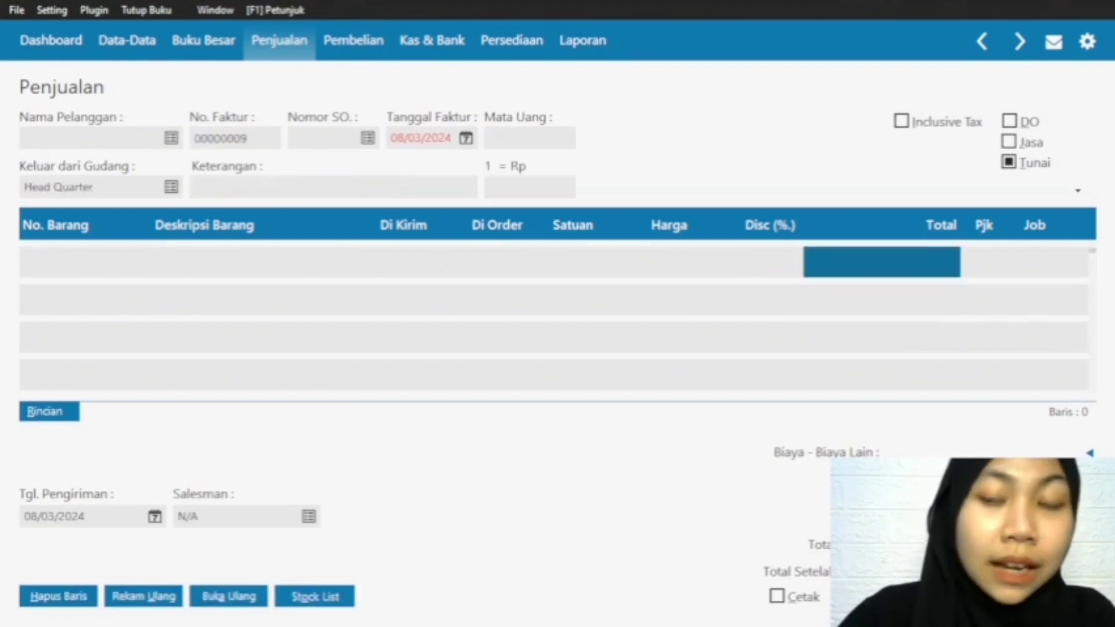
key("Escape")
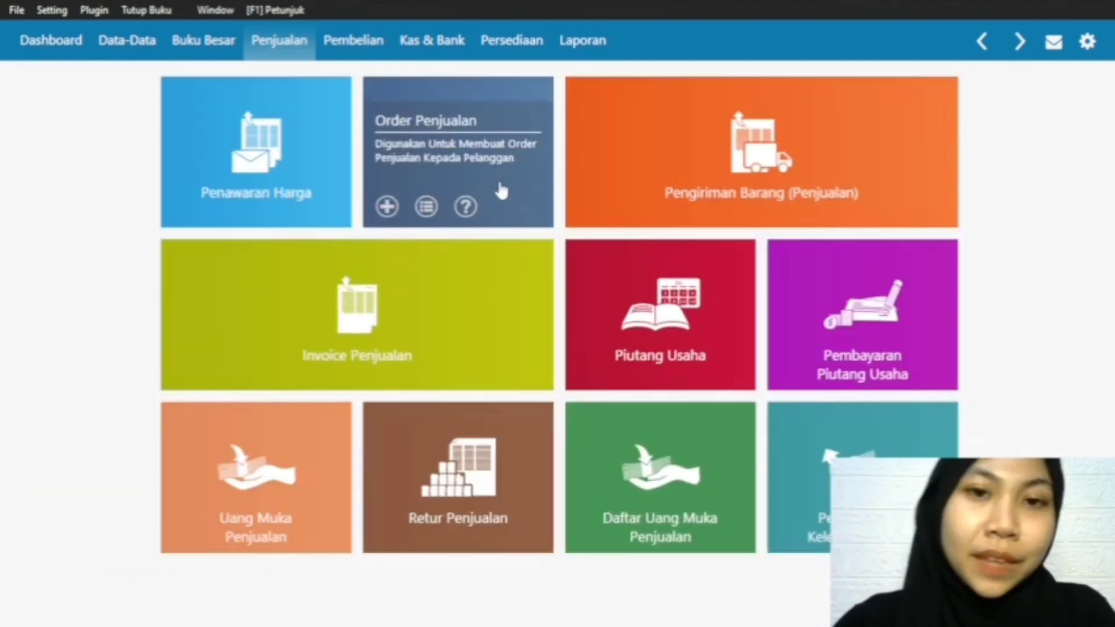
Step: Create a new Kas Keluar transaction with Kas as the Akun Kas and the contact of type Others as the Penerima
left_click(418, 47)
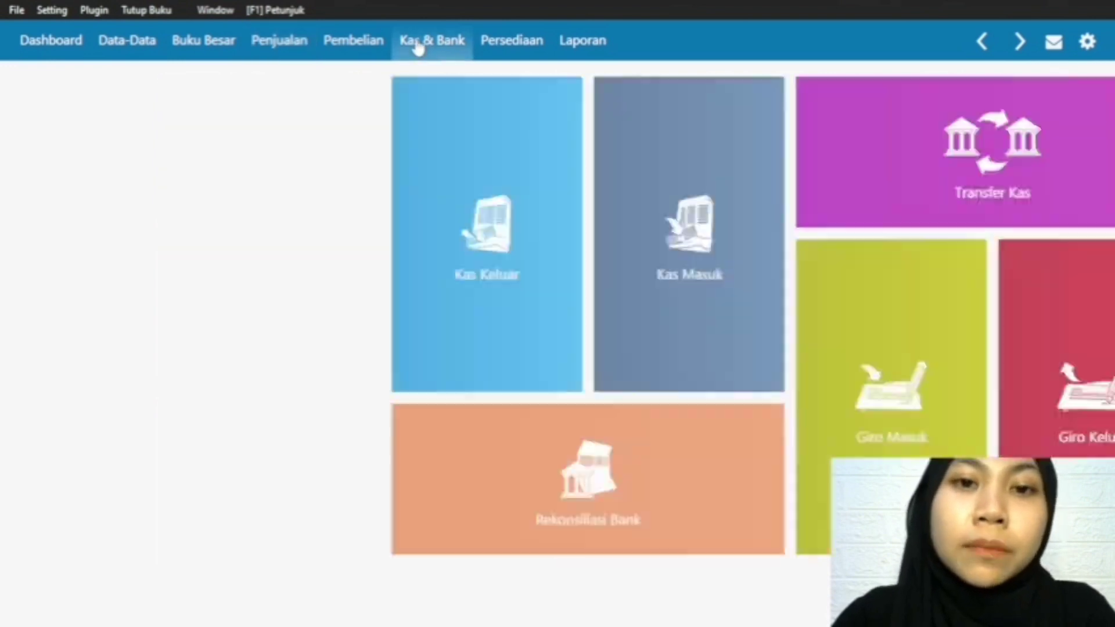
mouse_move(287, 340)
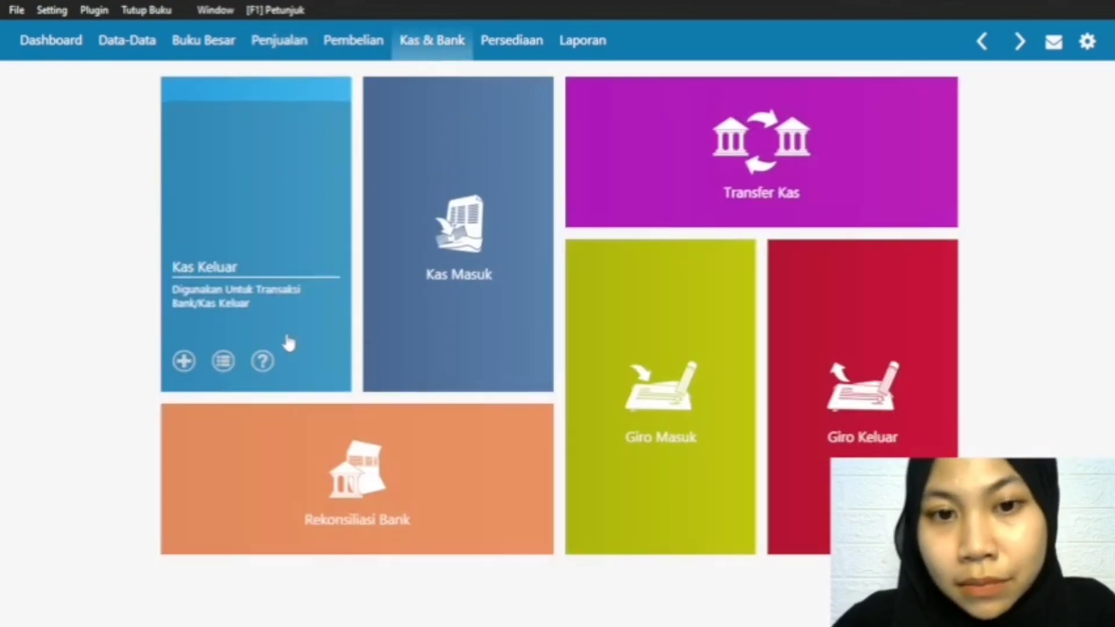
left_click(184, 362)
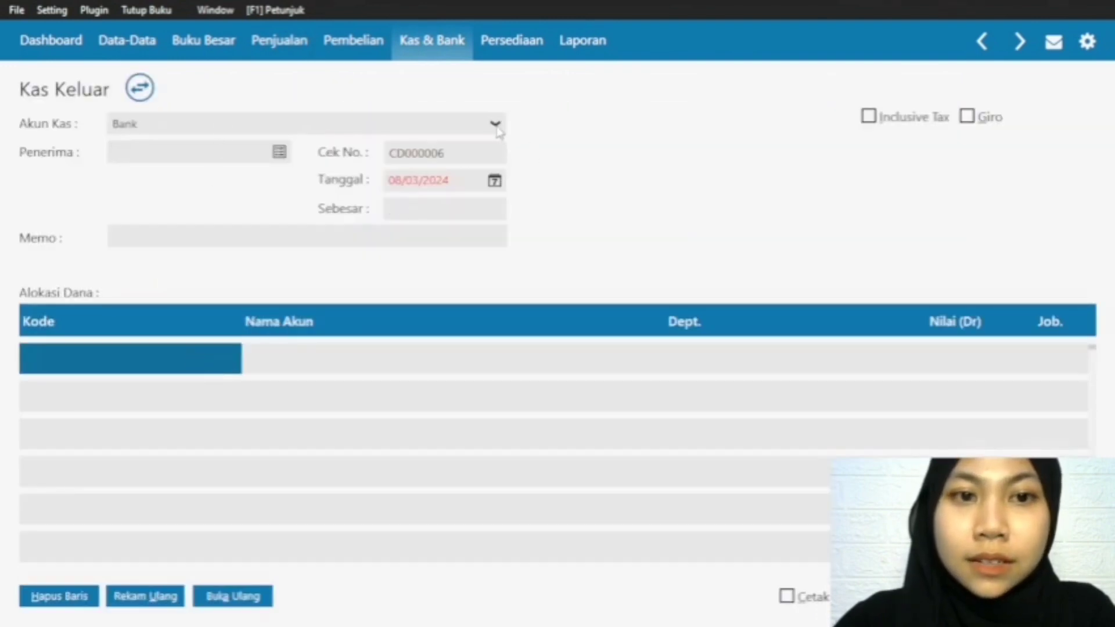
left_click(495, 124)
left_click(436, 166)
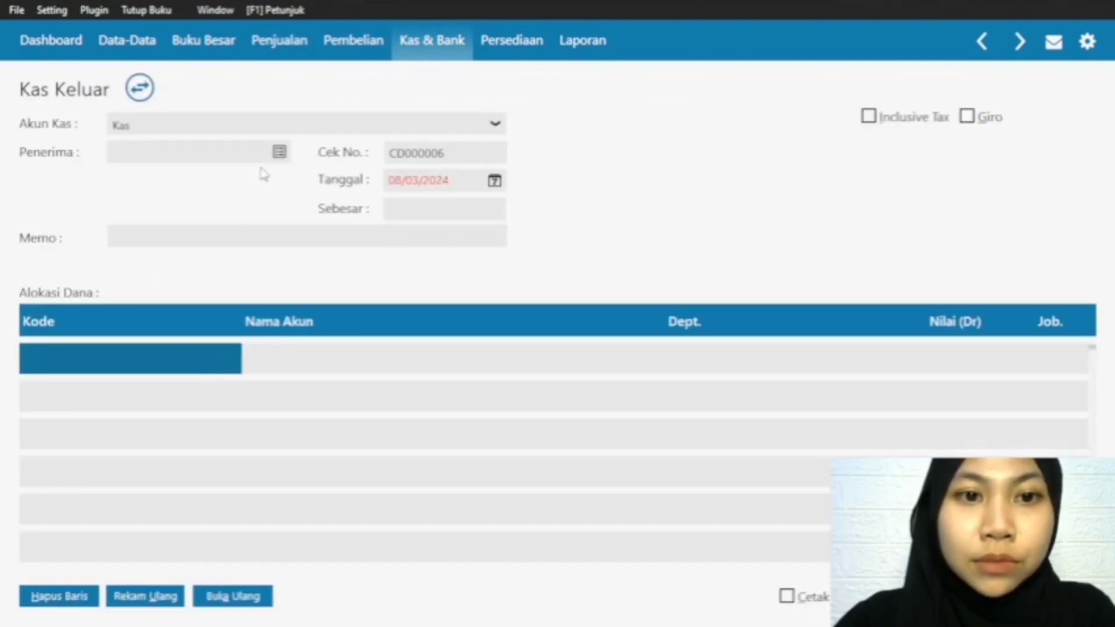
left_click(279, 152)
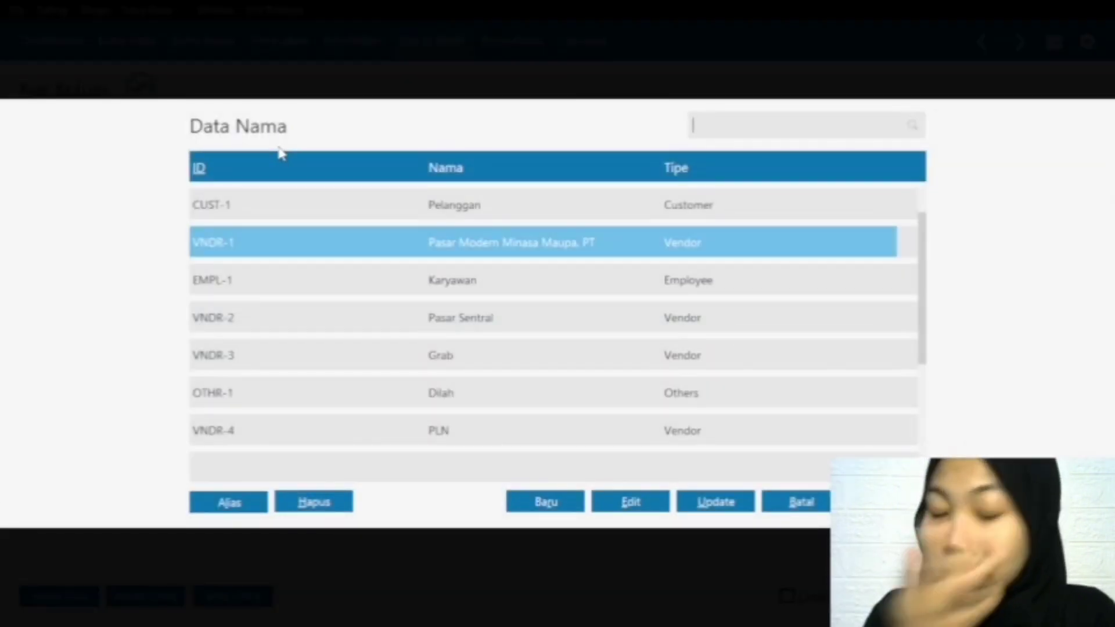
left_click(397, 400)
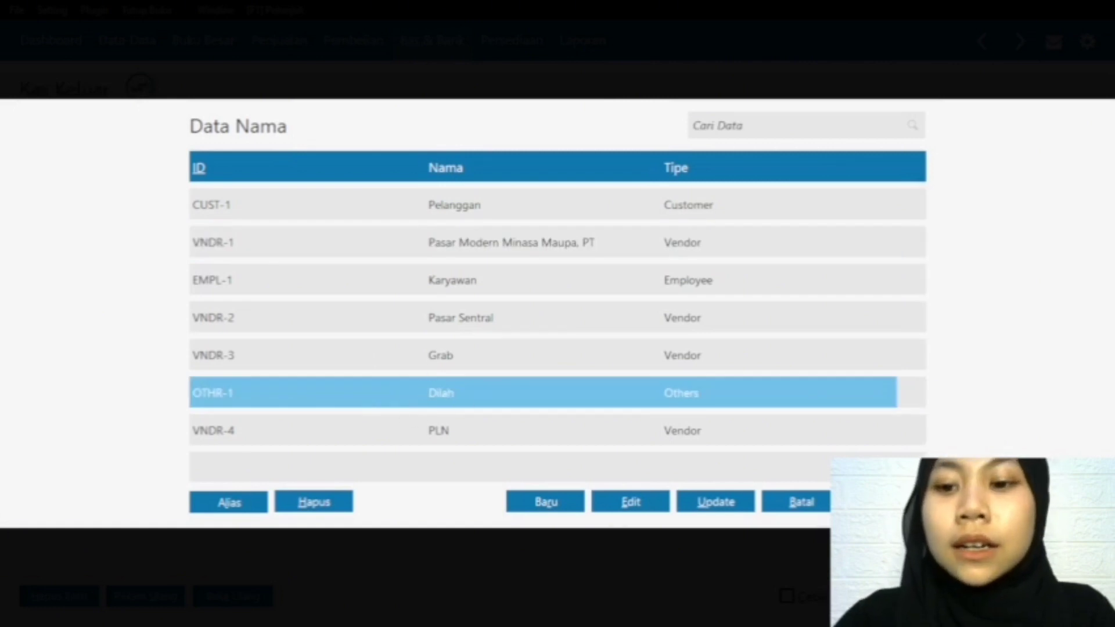
left_click(886, 502)
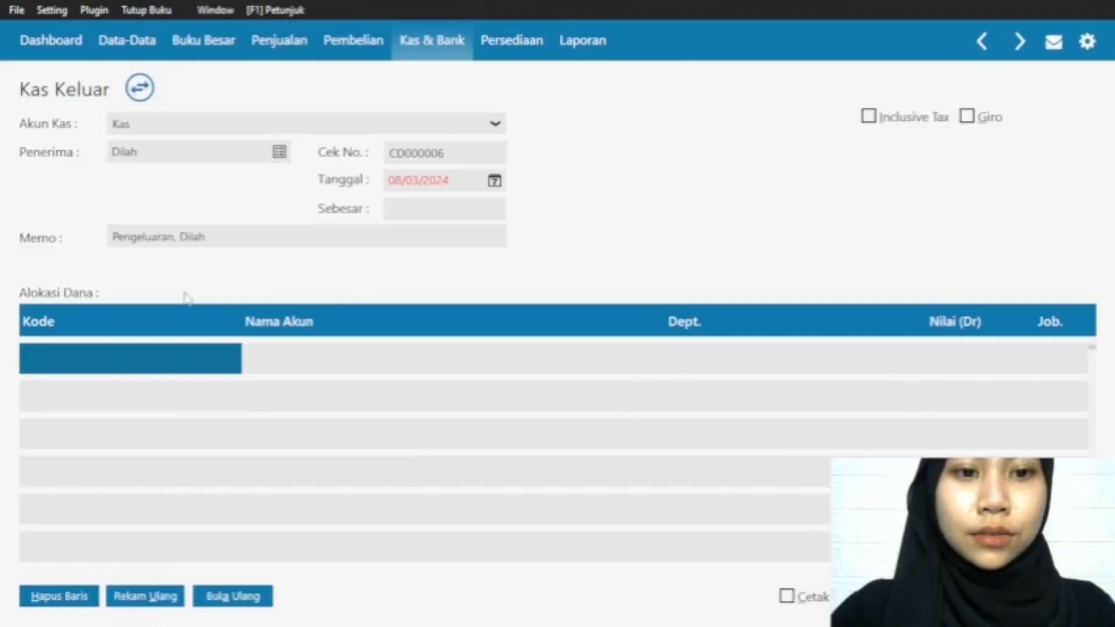
Step: Select the Prive account for the first Alokasi Dana row of the cash-out transaction
left_click(112, 361)
double_click(112, 361)
scroll(510, 333, "down", 10)
scroll(513, 344, "down", 10)
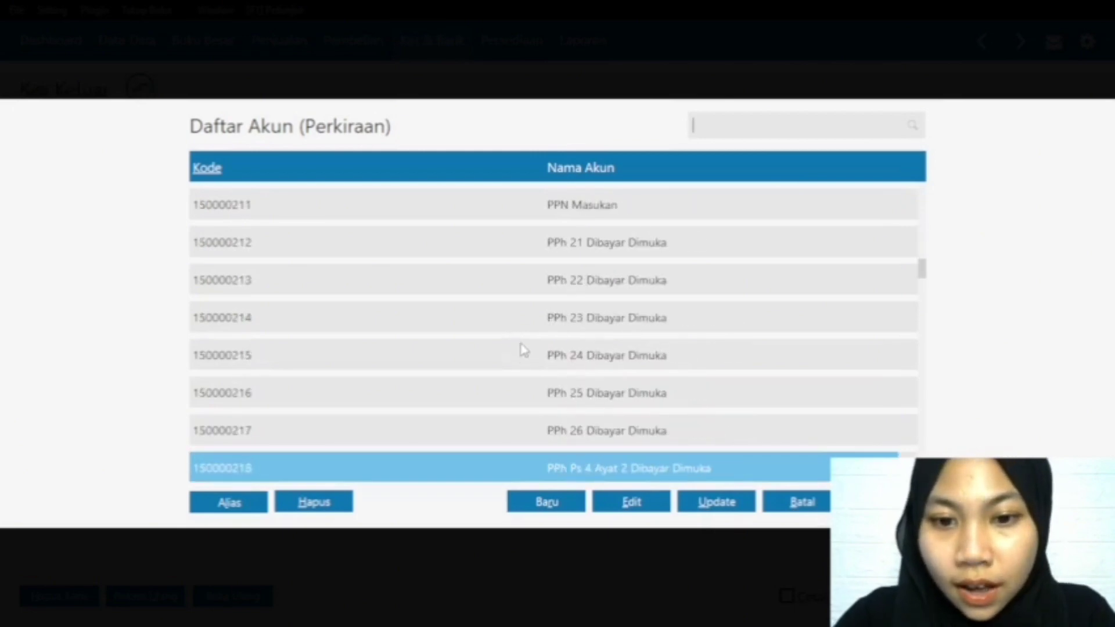
scroll(531, 354, "down", 15)
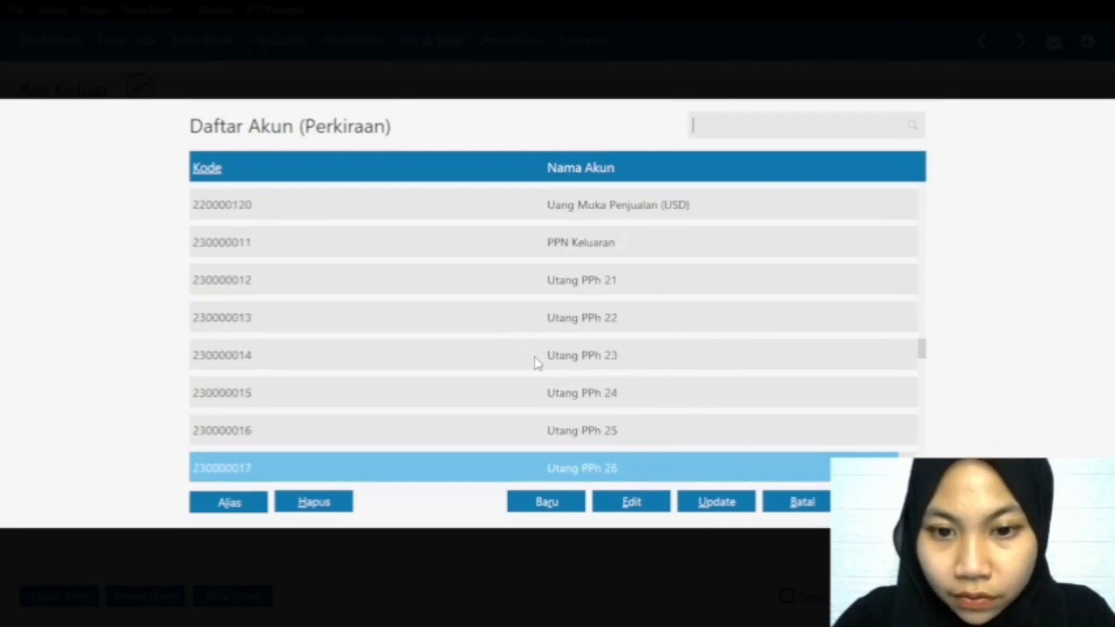
double_click(540, 287)
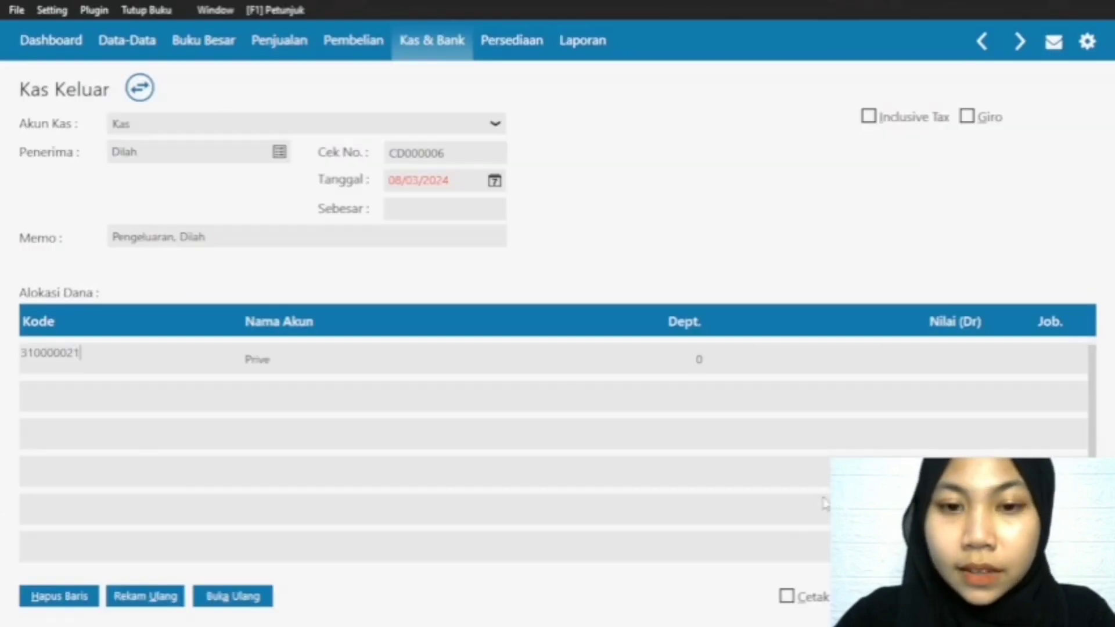
Step: Set the Nilai (Dr) of the Prive row to 5000000
left_click(974, 356)
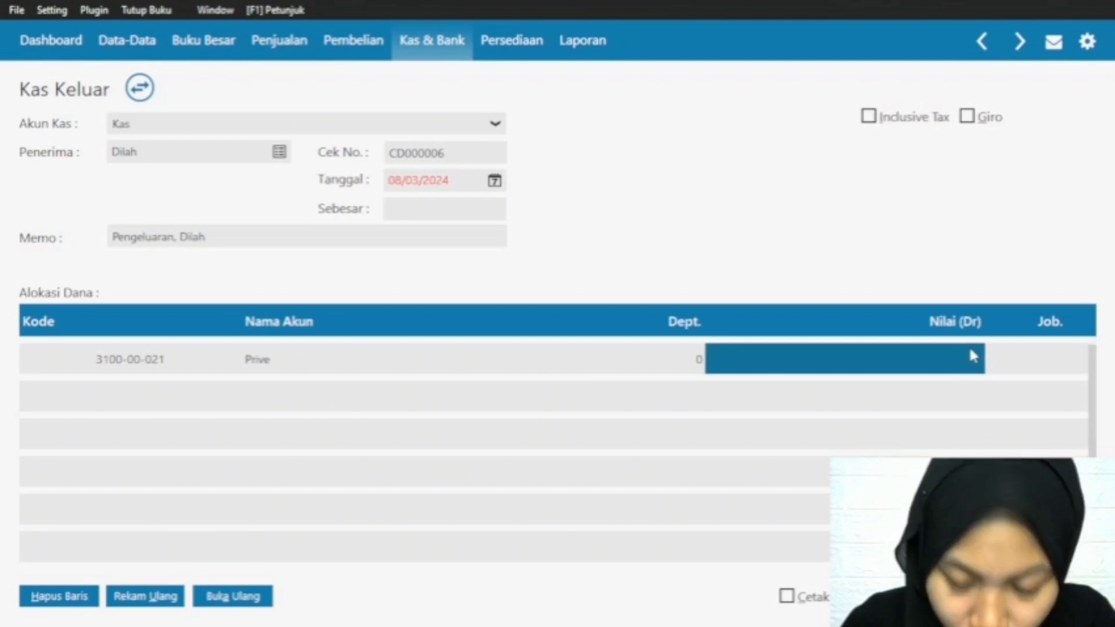
left_click(969, 353)
type("500000")
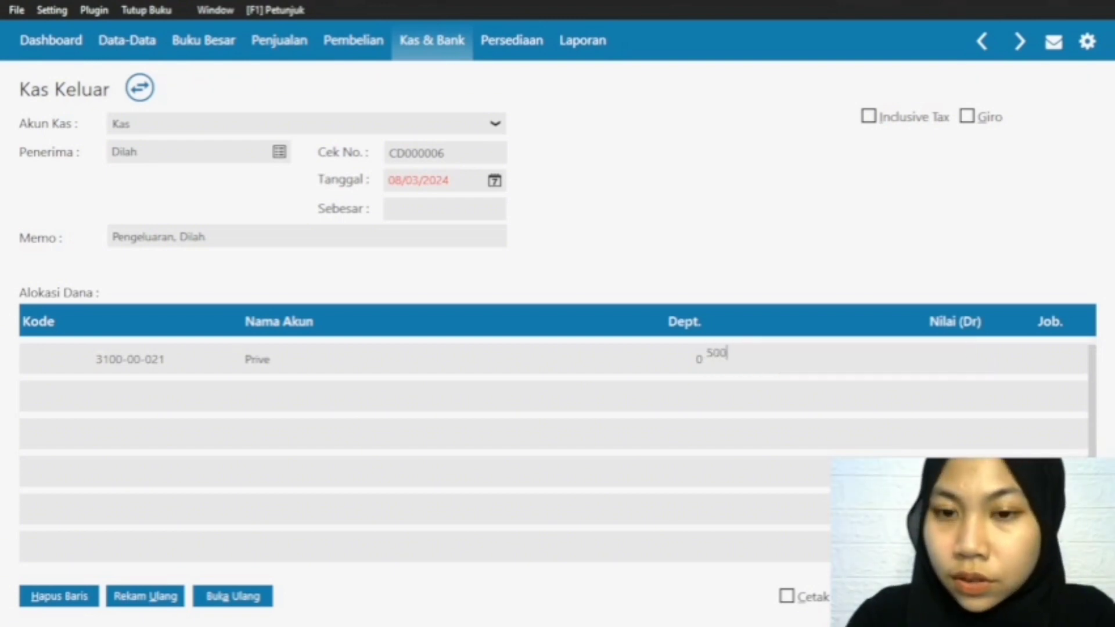
double_click(949, 352)
left_click(951, 356)
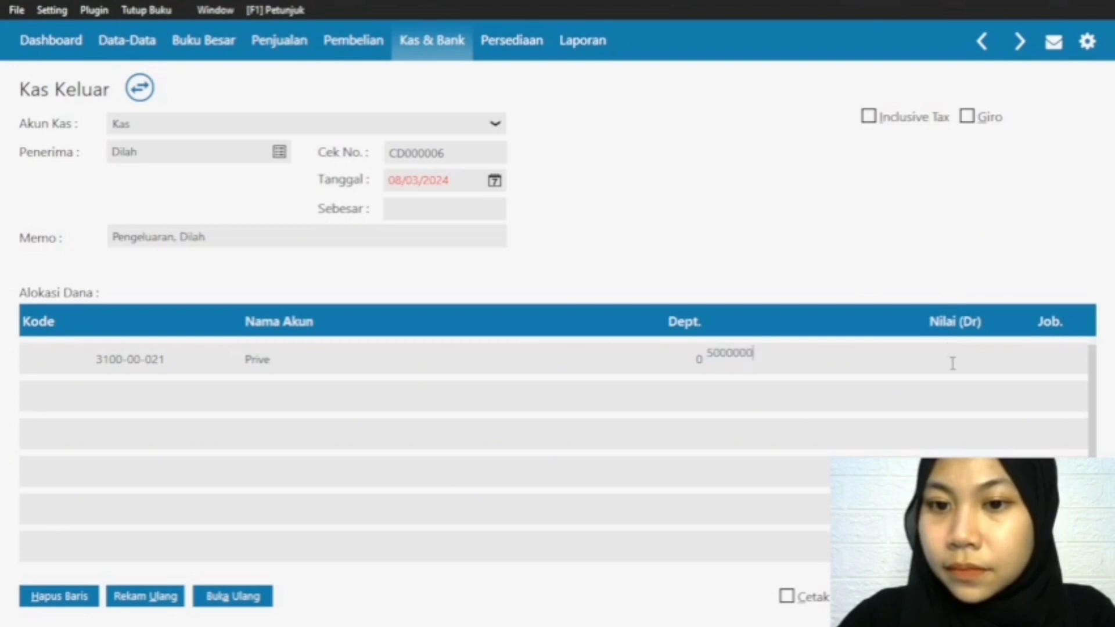
Step: Commit the Prive amount and record the cash-out transaction, accepting its date after the accounting period
left_click(404, 207)
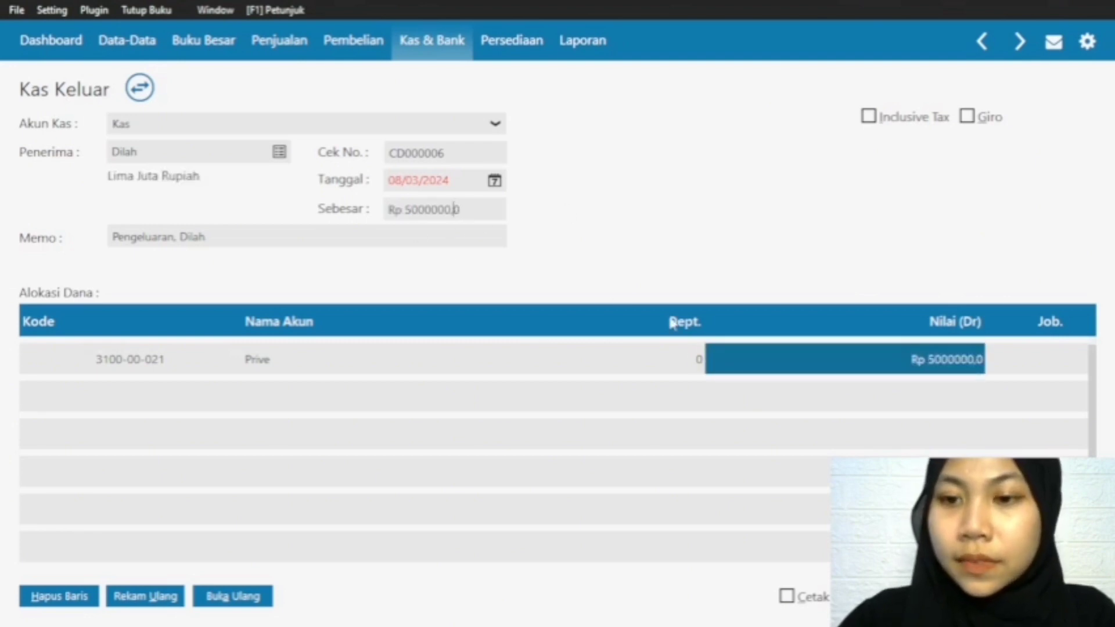
left_click(948, 359)
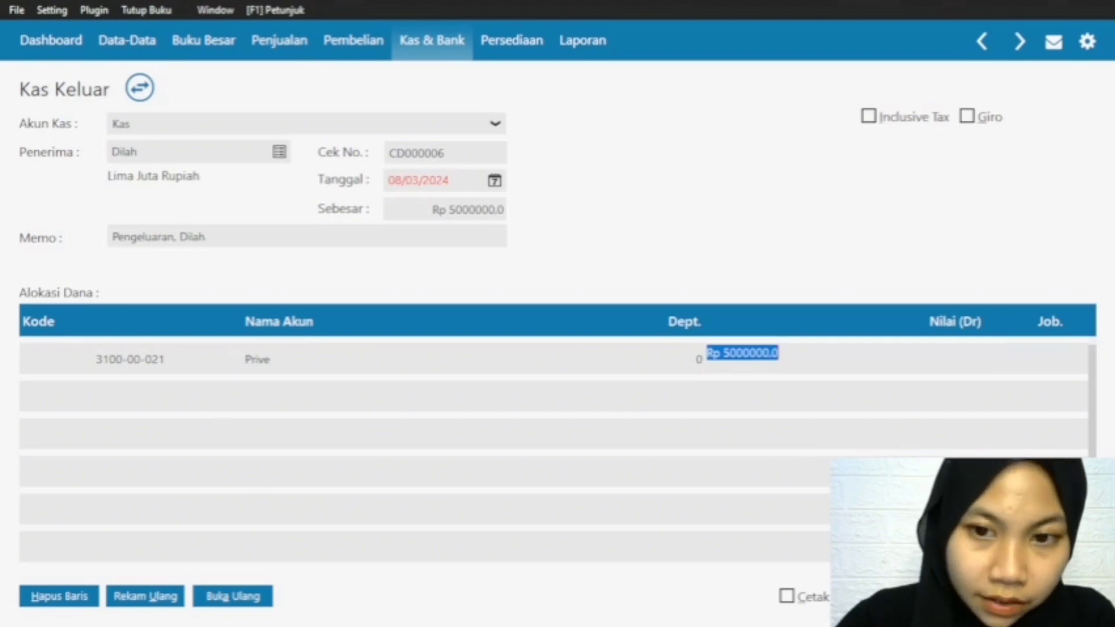
left_click(970, 596)
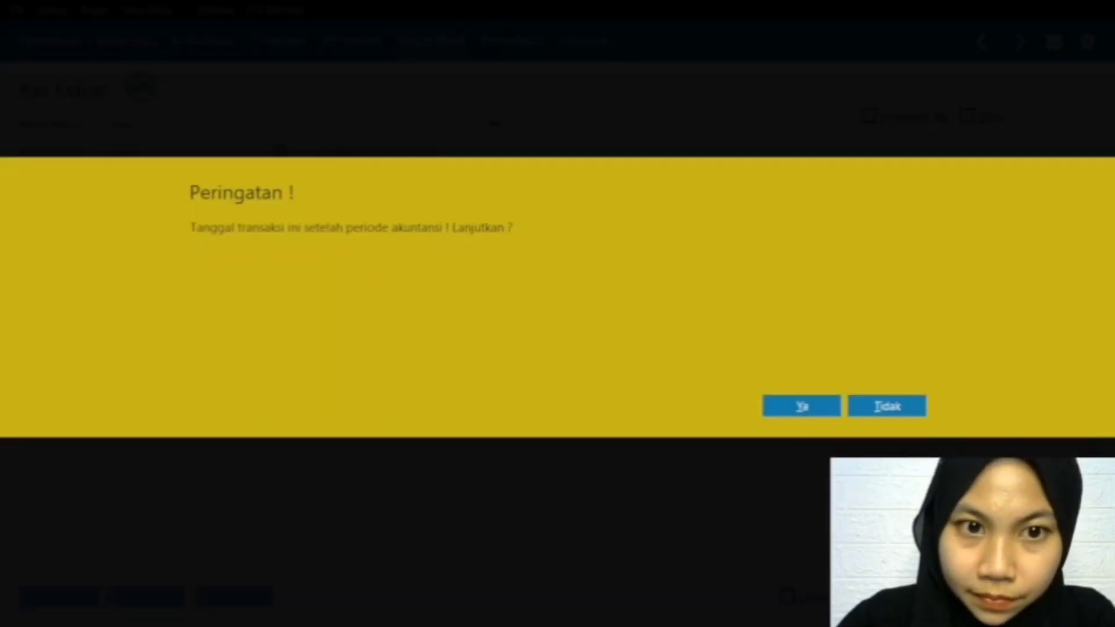
left_click(826, 412)
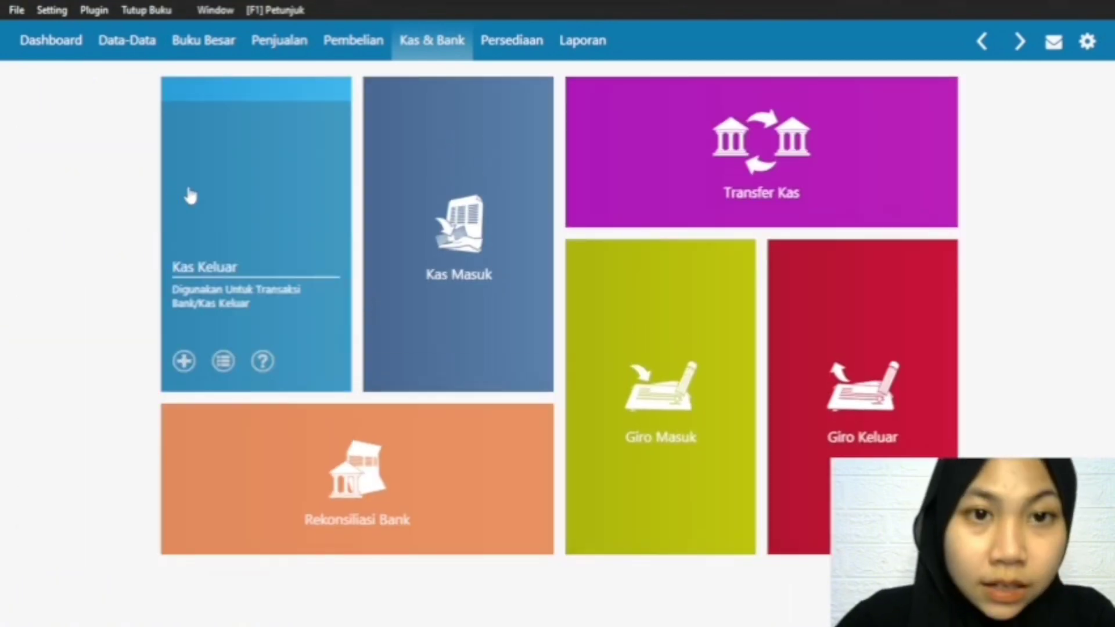
Step: Create a new Invoice Penjualan with its Tanggal Faktur set to 09/02/2024
left_click(257, 41)
mouse_move(191, 365)
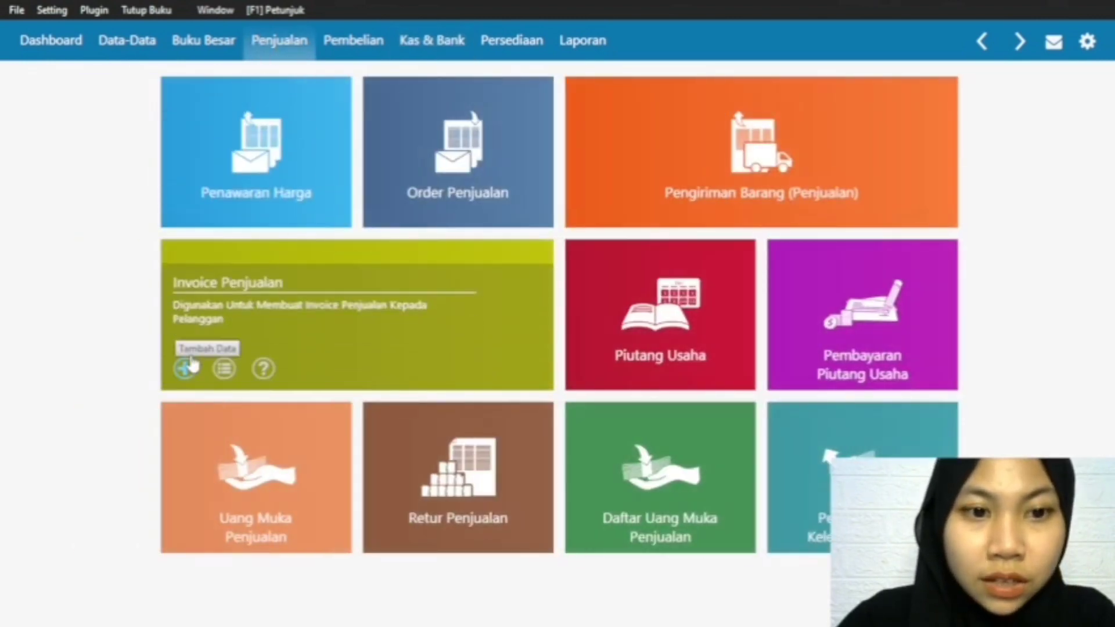
left_click(185, 368)
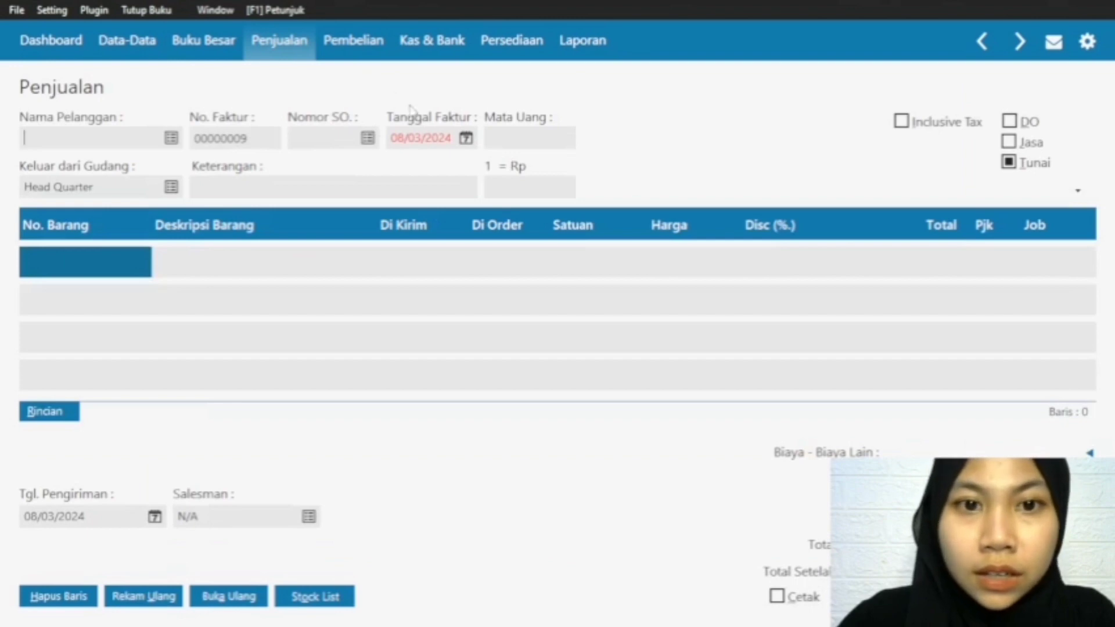
left_click(466, 138)
left_click(630, 168)
left_click(563, 229)
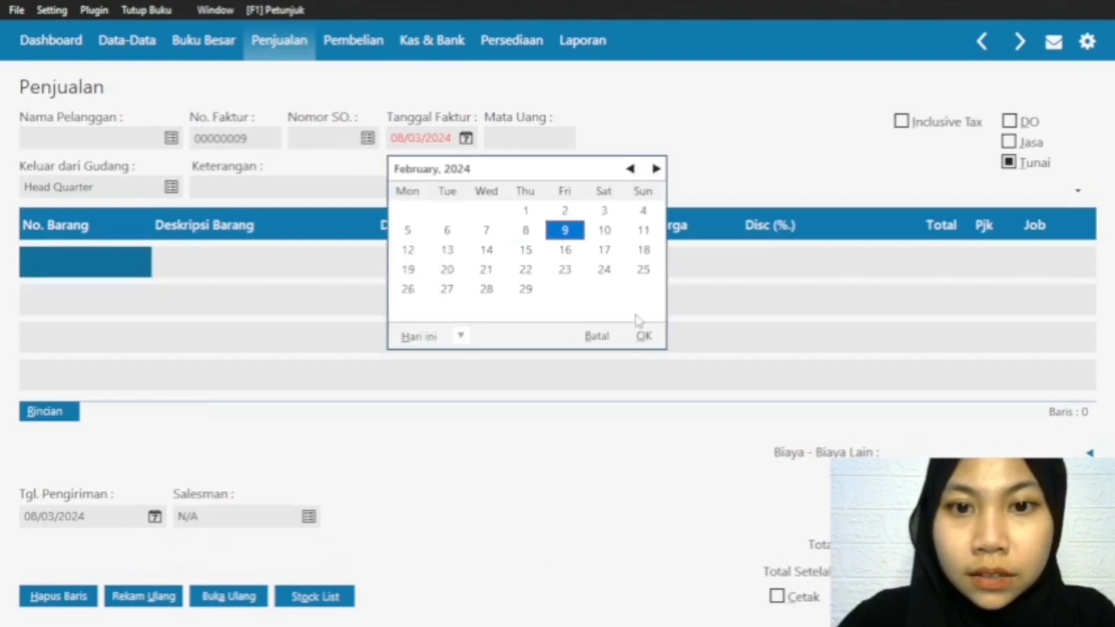
left_click(638, 336)
Step: Choose Pelanggan as the invoice's customer and add item G-001 Baju Gamis to the first row
left_click(172, 137)
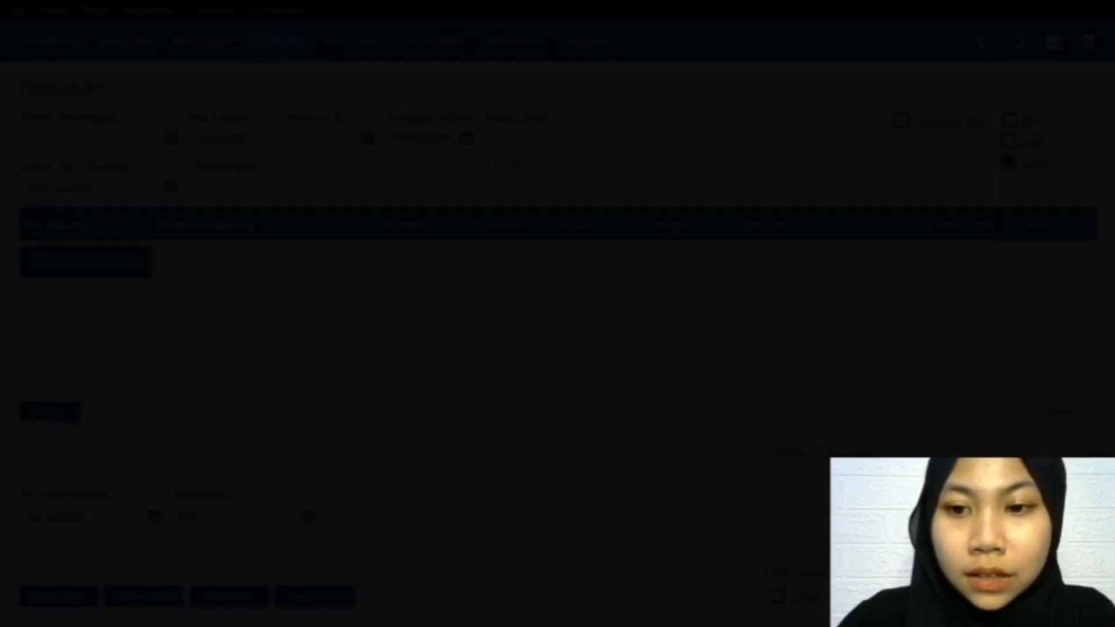
left_click(882, 502)
double_click(33, 262)
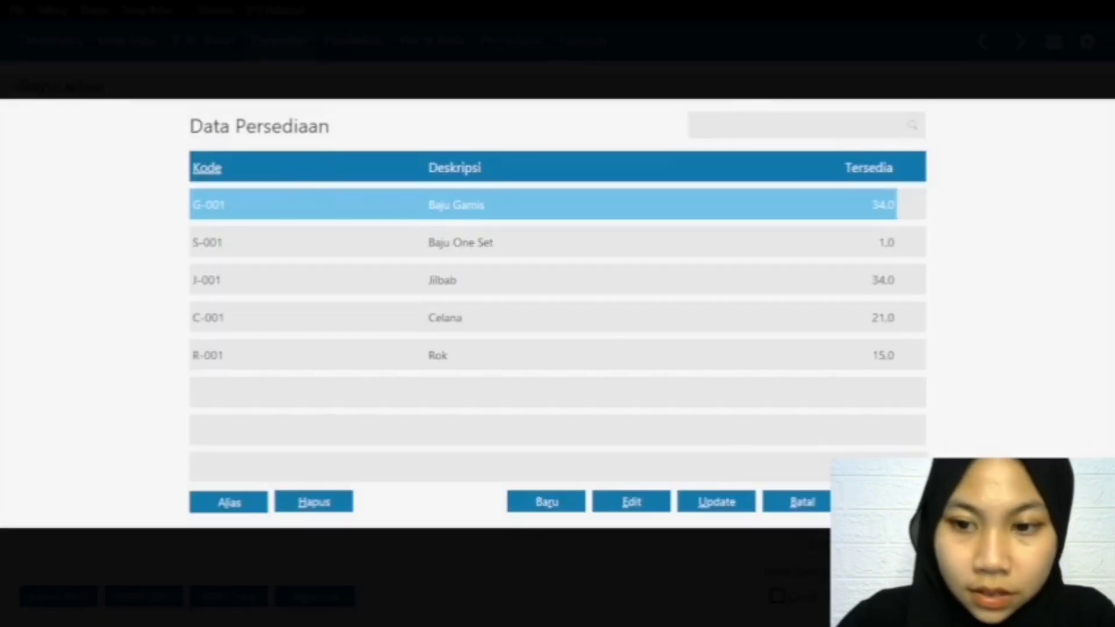
left_click(887, 501)
key("Return")
Step: Set the Baju Gamis row to 2 pieces Di Kirim at a Harga of 250.000.000 and record the invoice
left_click(409, 256)
type("2")
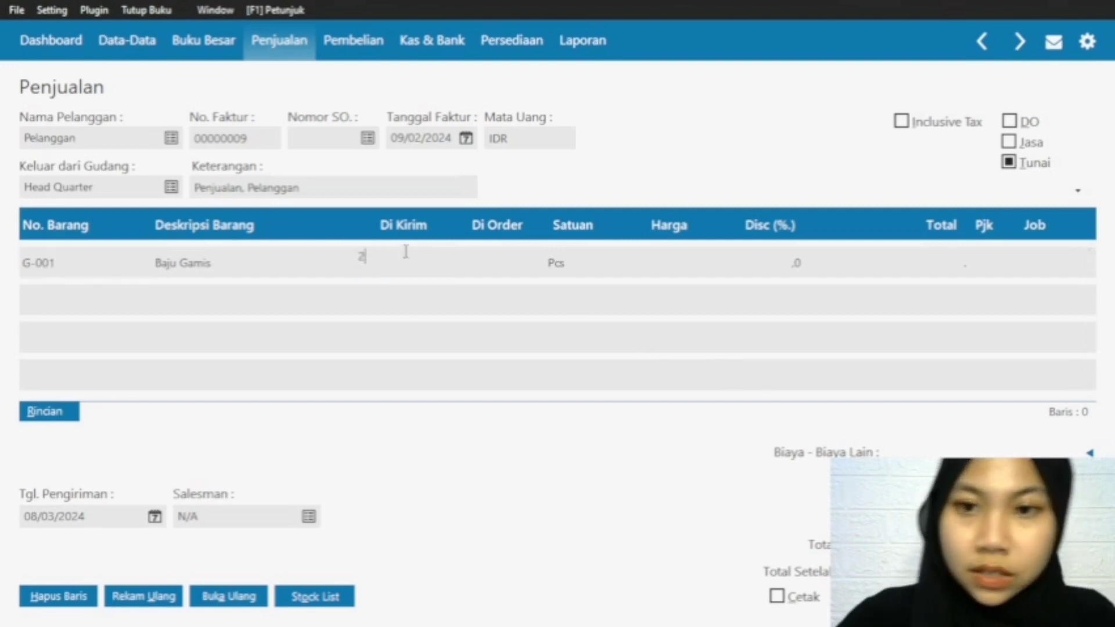
left_click(675, 256)
type("2")
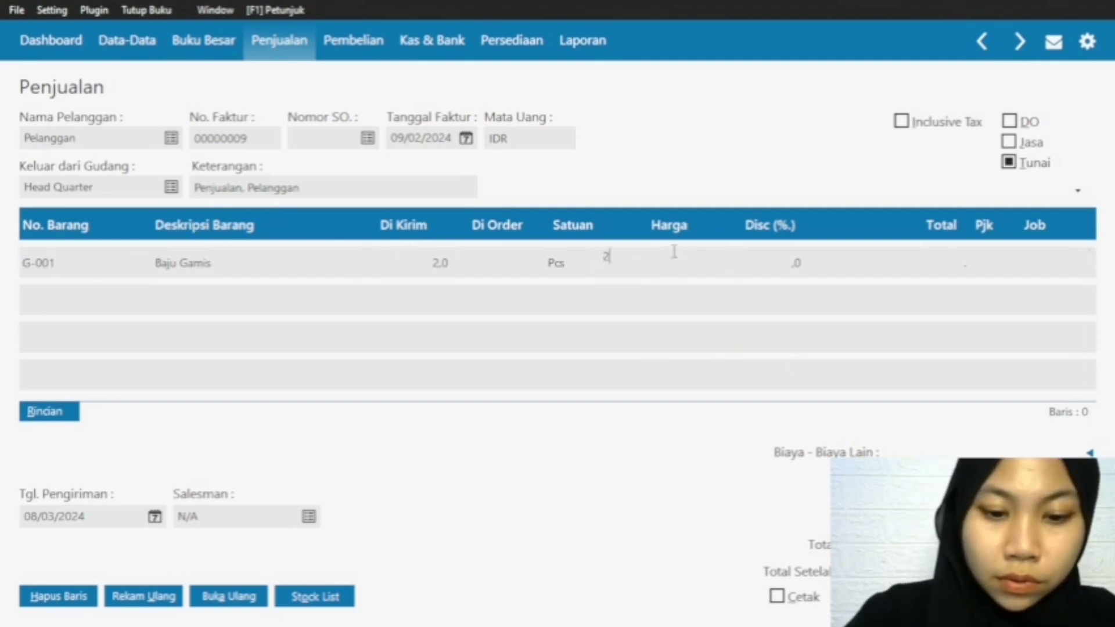
type("50.000.000")
left_click(940, 267)
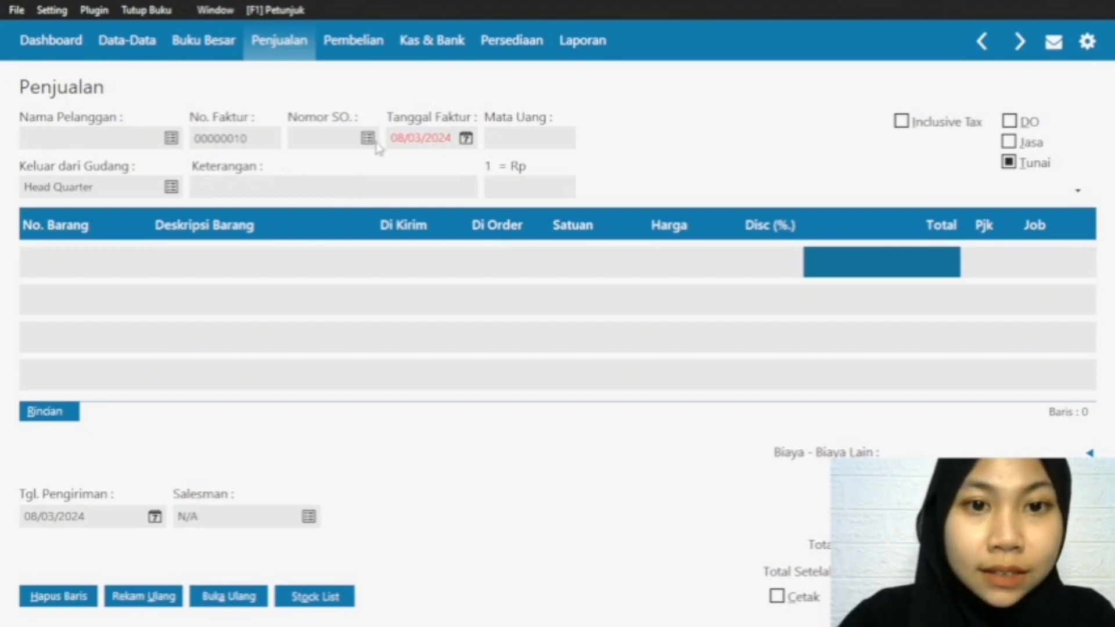
Step: Set the Tanggal Faktur of the new blank sales invoice to 10/02/2024
left_click(465, 138)
left_click(630, 168)
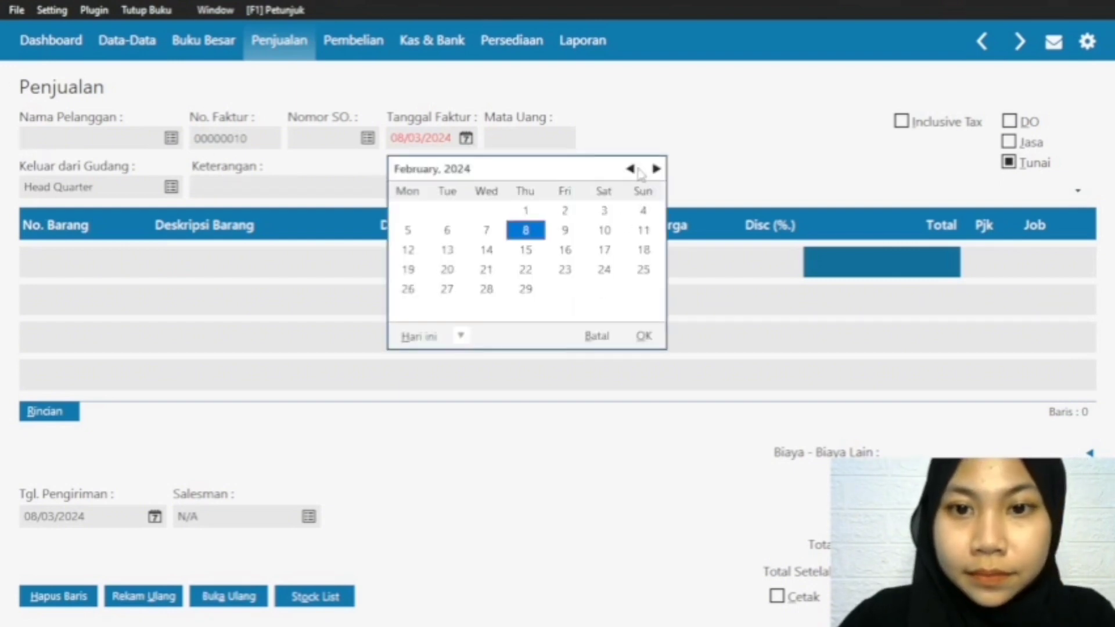
left_click(604, 230)
left_click(644, 336)
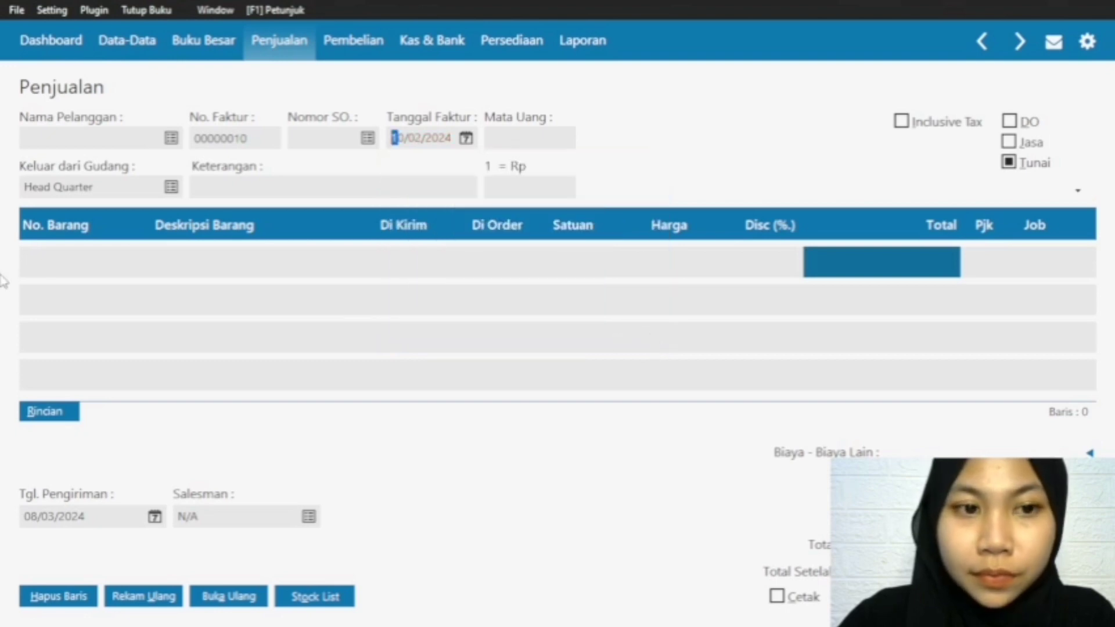
left_click(59, 267)
left_click(58, 267)
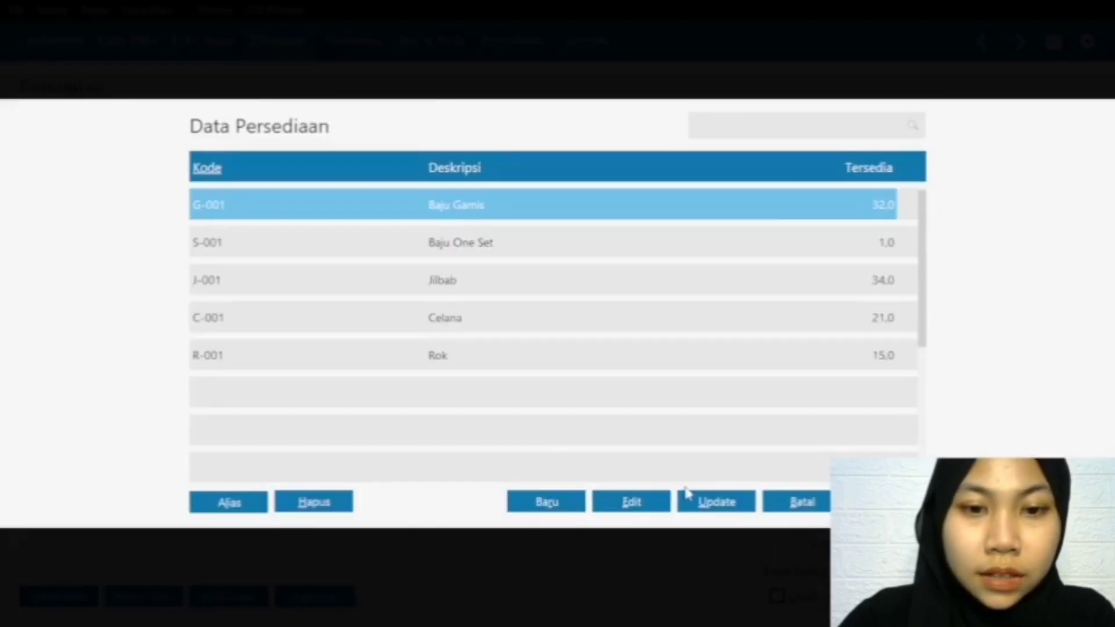
left_click(775, 502)
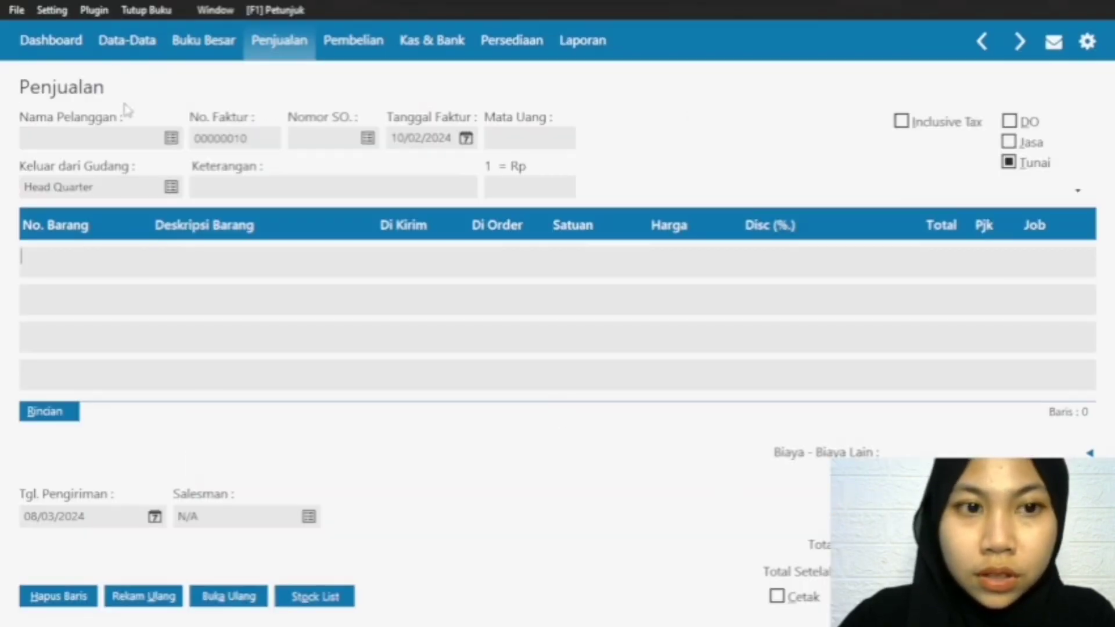
Step: Choose Pelanggan as the customer of the 10/02/2024 invoice and put item G-001 Baju Gamis in its first row
left_click(171, 140)
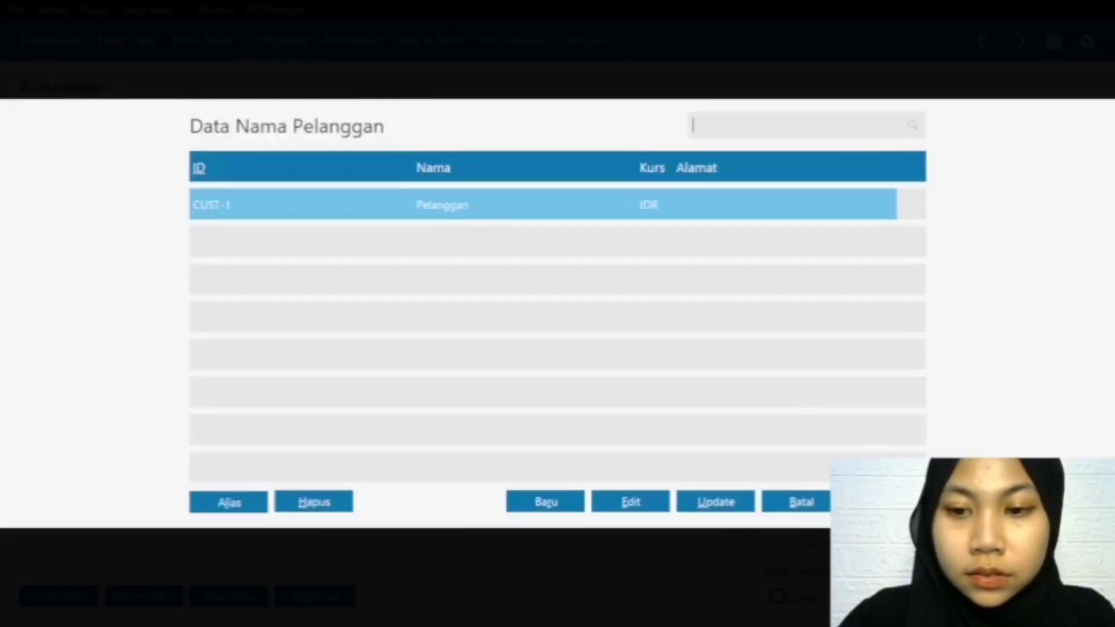
left_click(883, 502)
left_click(46, 261)
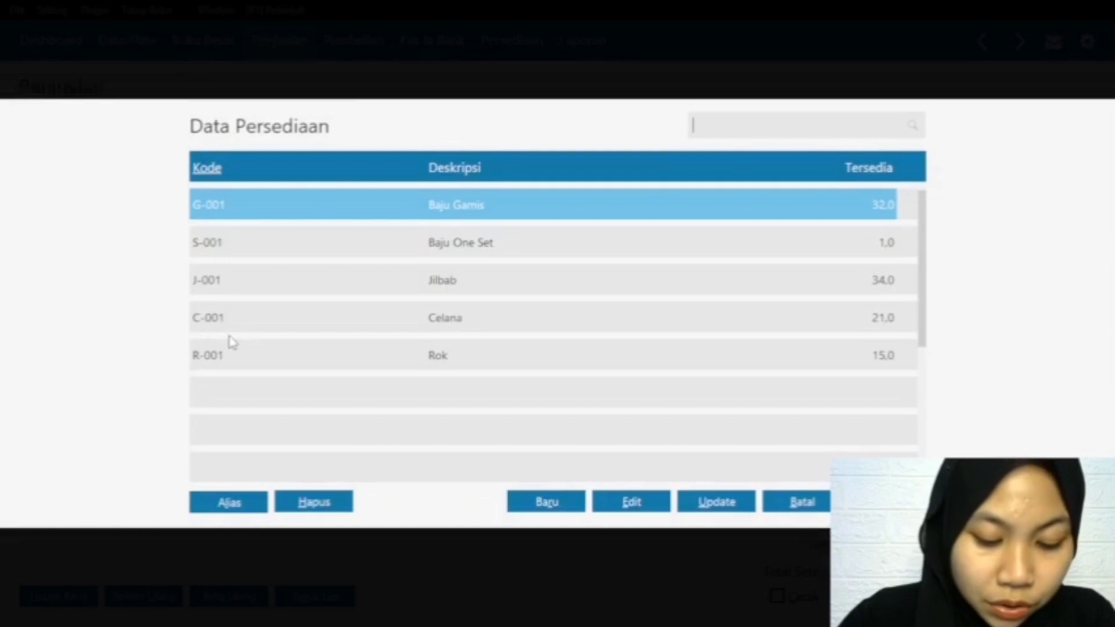
key("Return")
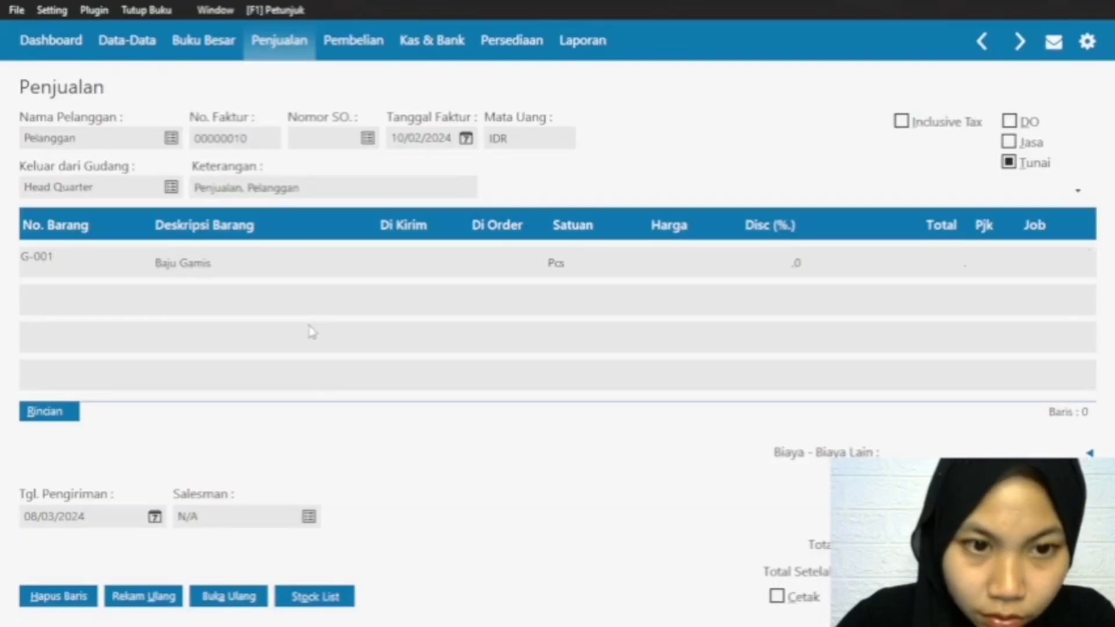
Step: Set the Baju Gamis row to 1 piece Di Kirim at a Harga of 250.000.000
left_click(393, 263)
type("1")
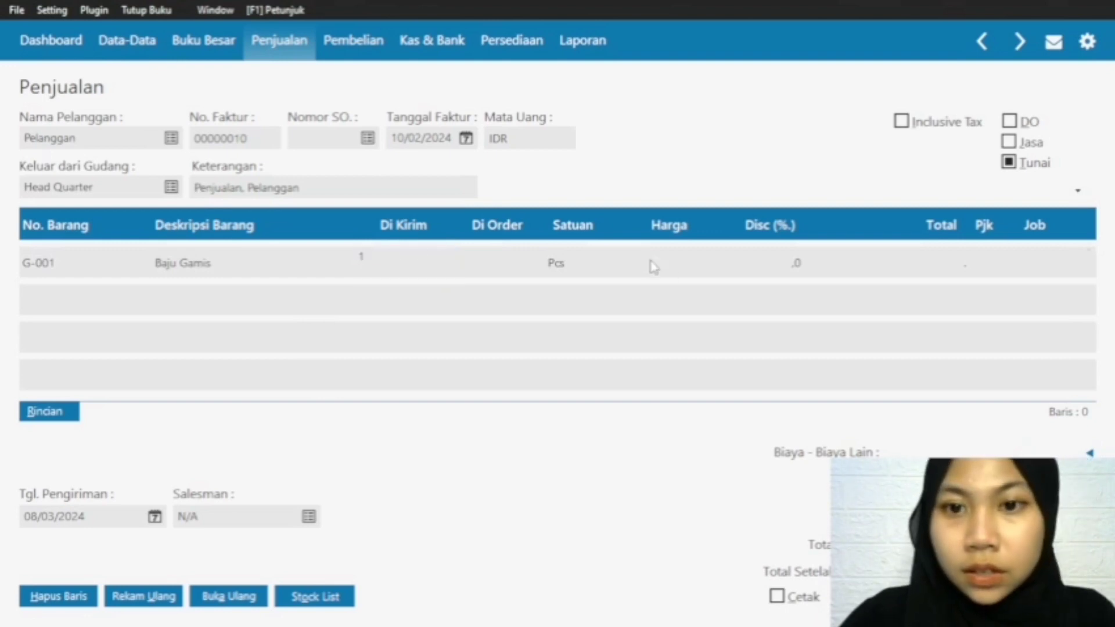
left_click(673, 269)
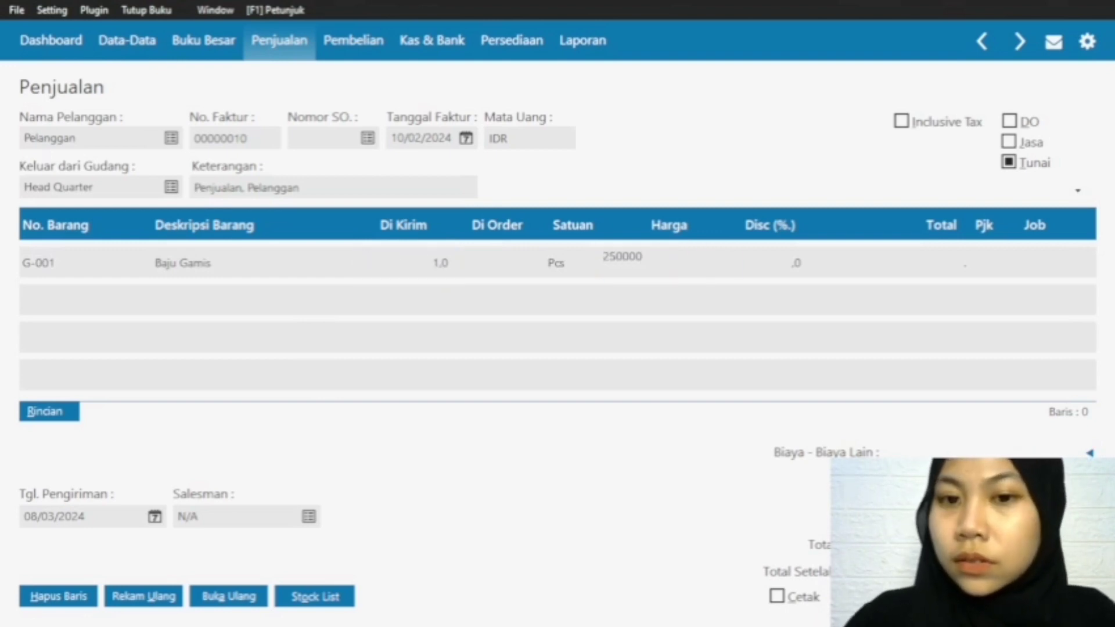
left_click(943, 266)
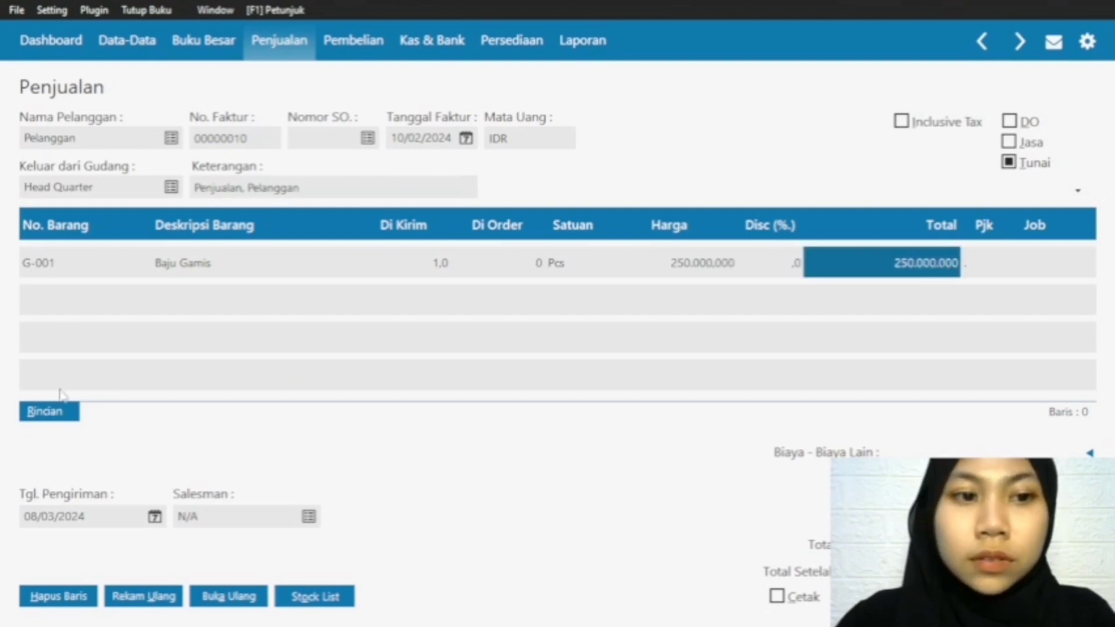
Step: Add a second row to the invoice with item S-001 Baju One Set
left_click(33, 253)
key("Down")
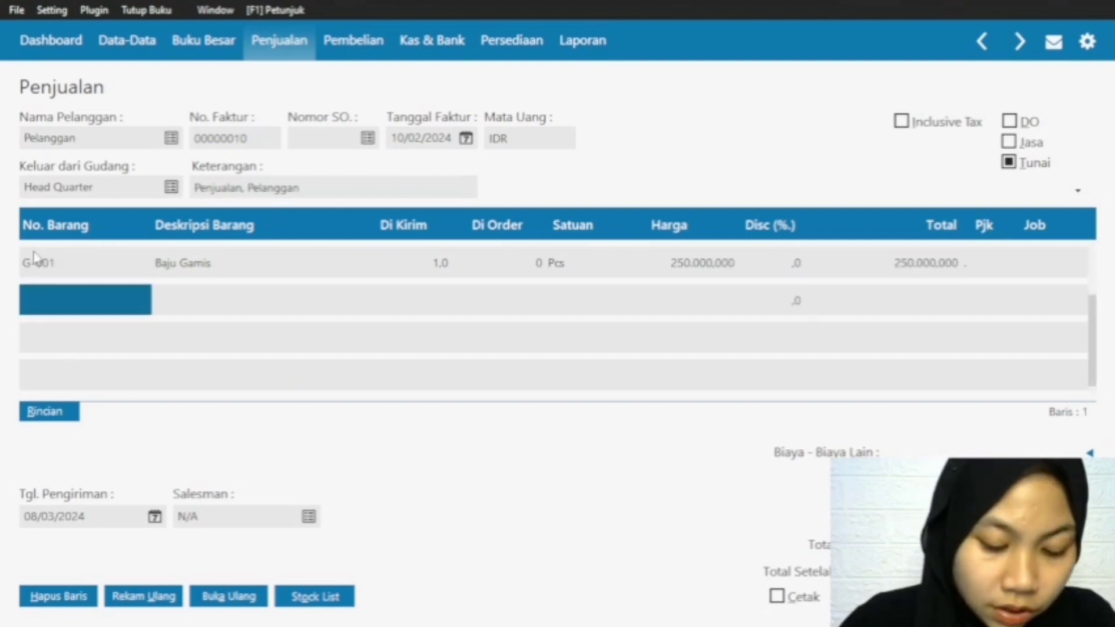
double_click(50, 303)
left_click(604, 241)
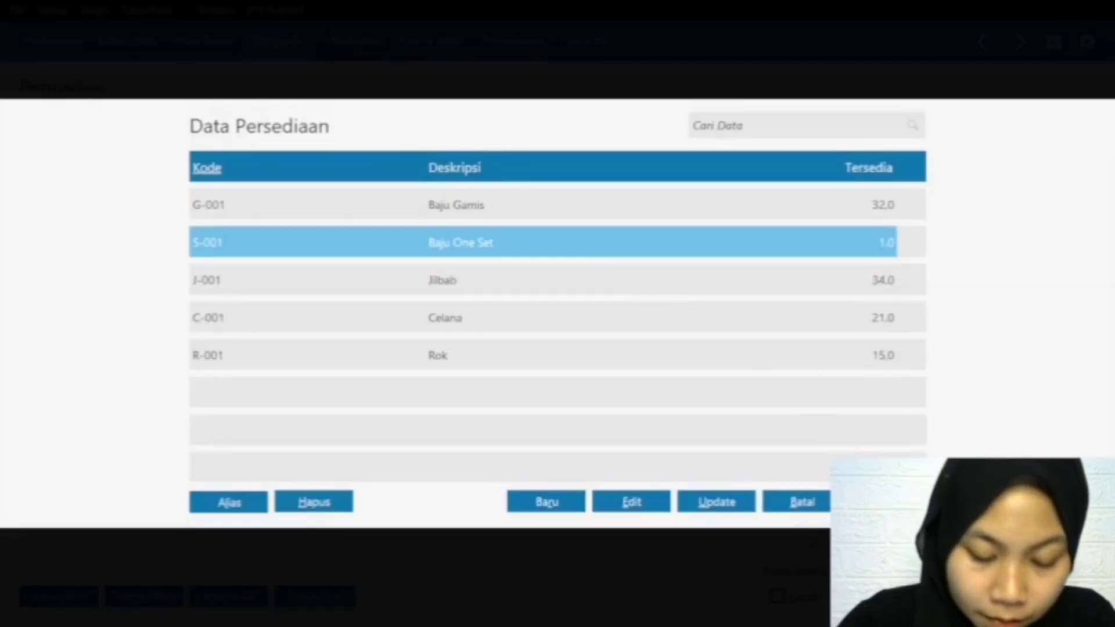
key("Return")
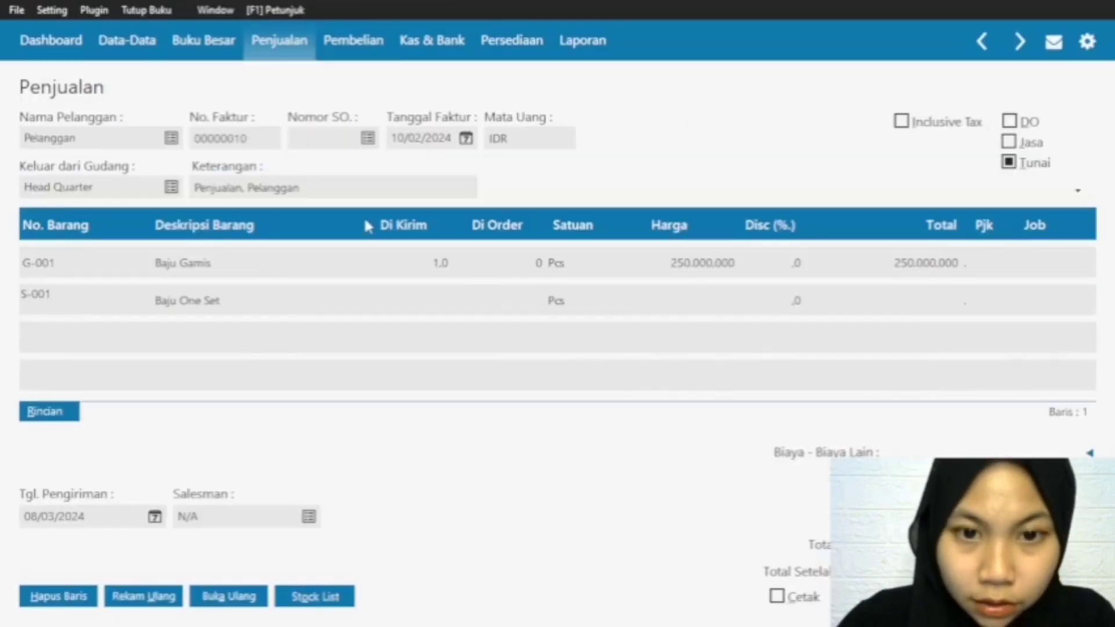
Step: Set the Baju One Set row to 1 piece Di Kirim at a Harga of 150.000.000
left_click(432, 299)
type("1")
left_click(698, 308)
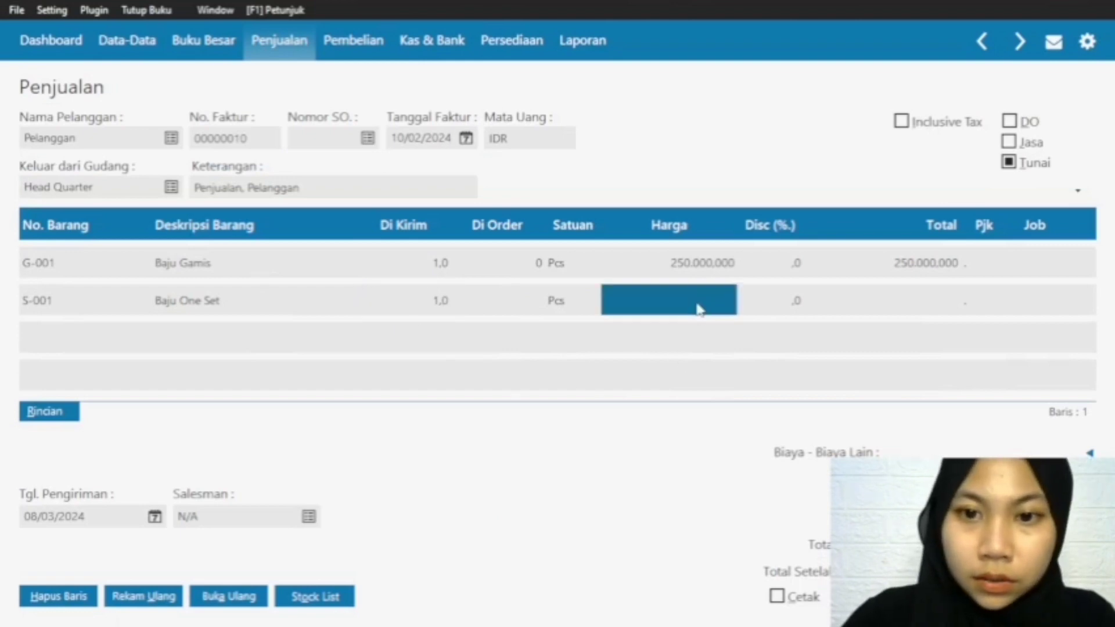
type("150.000")
left_click(911, 301)
Step: Add a third row to the invoice with item J-001 Jilbab
left_click(34, 302)
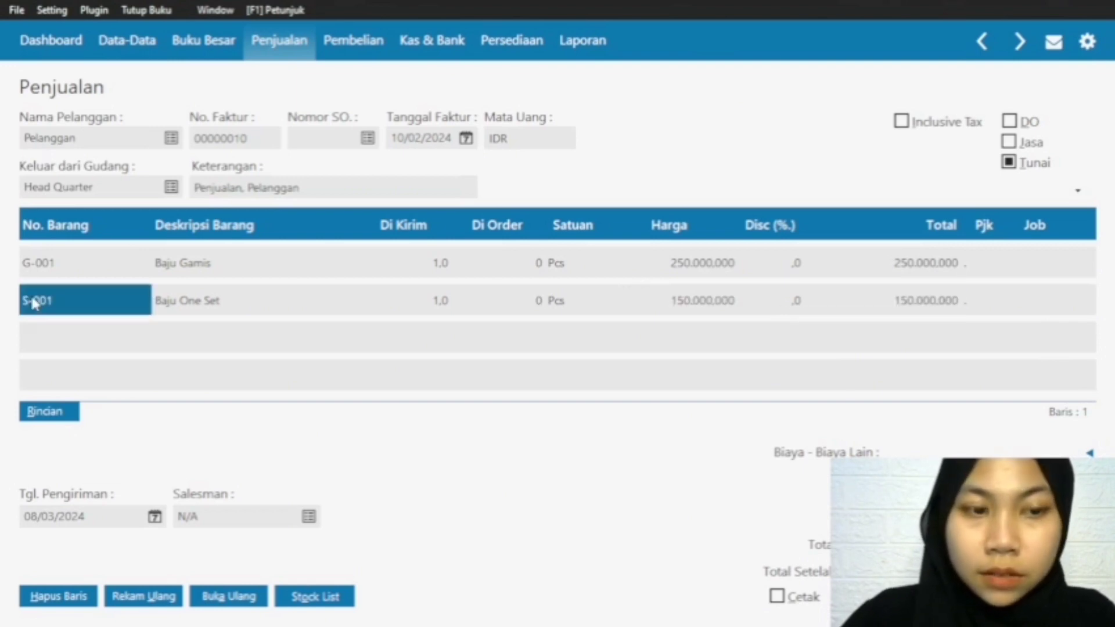
key("Down")
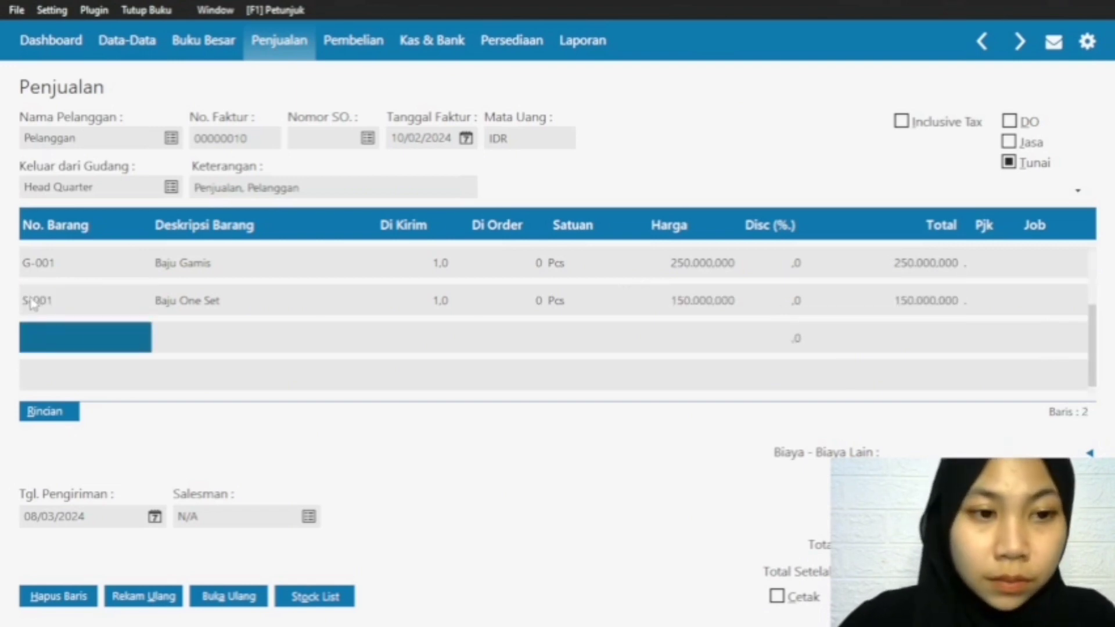
double_click(79, 346)
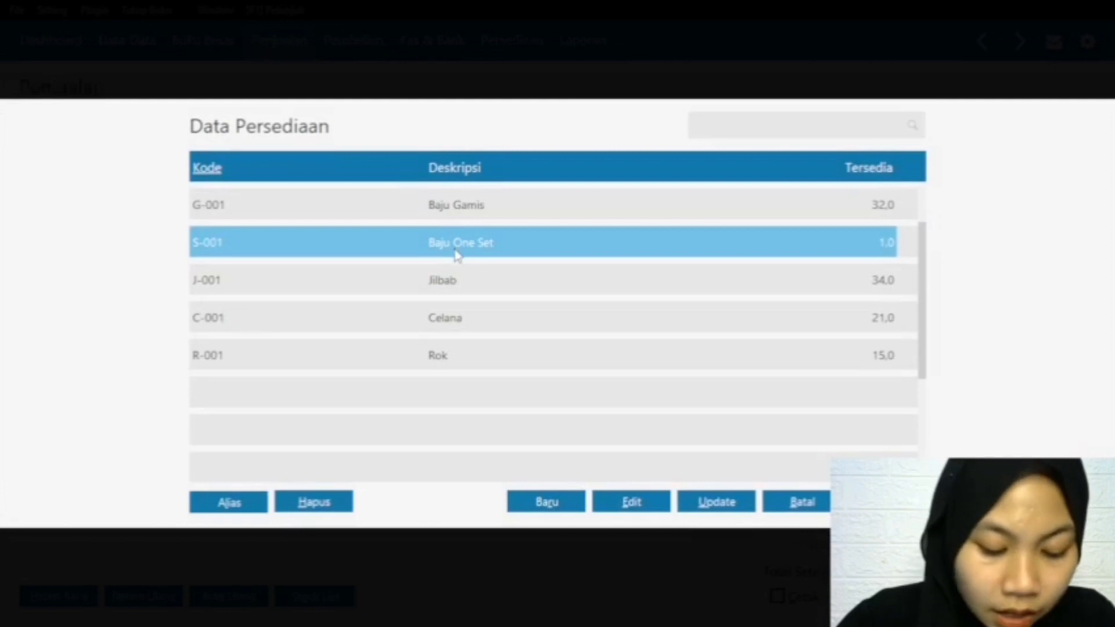
double_click(487, 279)
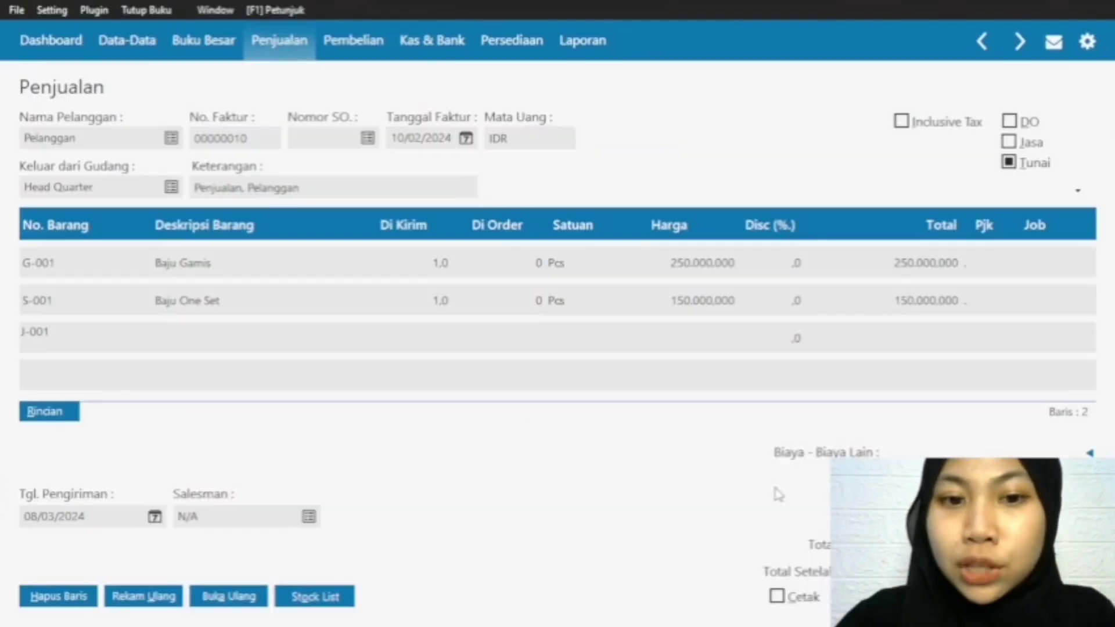
Step: Set the Jilbab row to 24 pieces Di Kirim at a Harga of 35.000.000
left_click(435, 337)
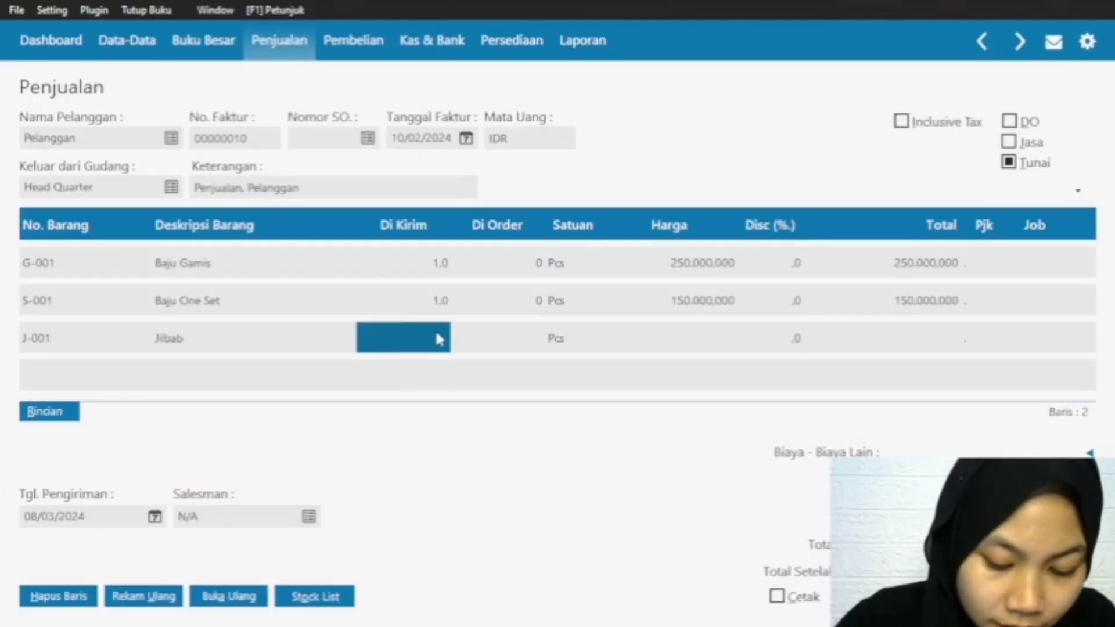
type("24")
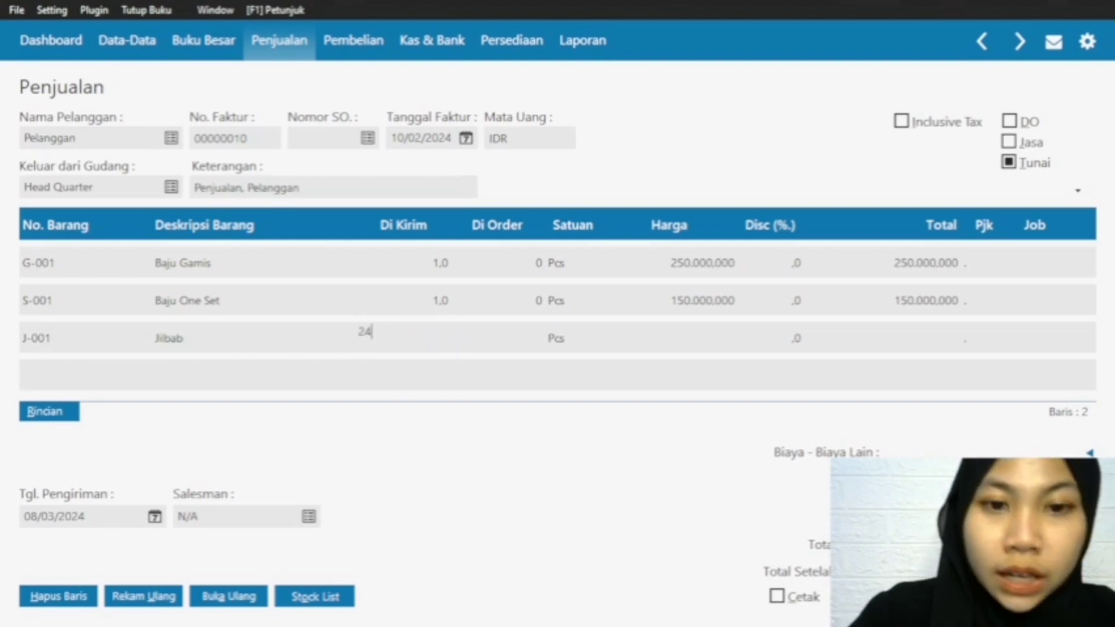
left_click(720, 342)
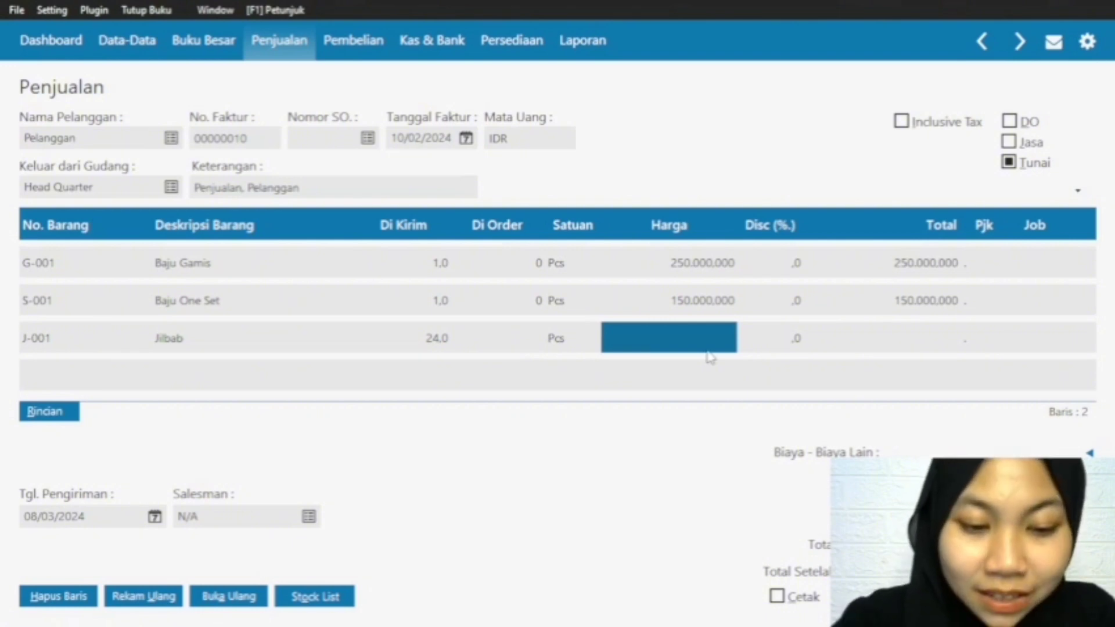
type("35")
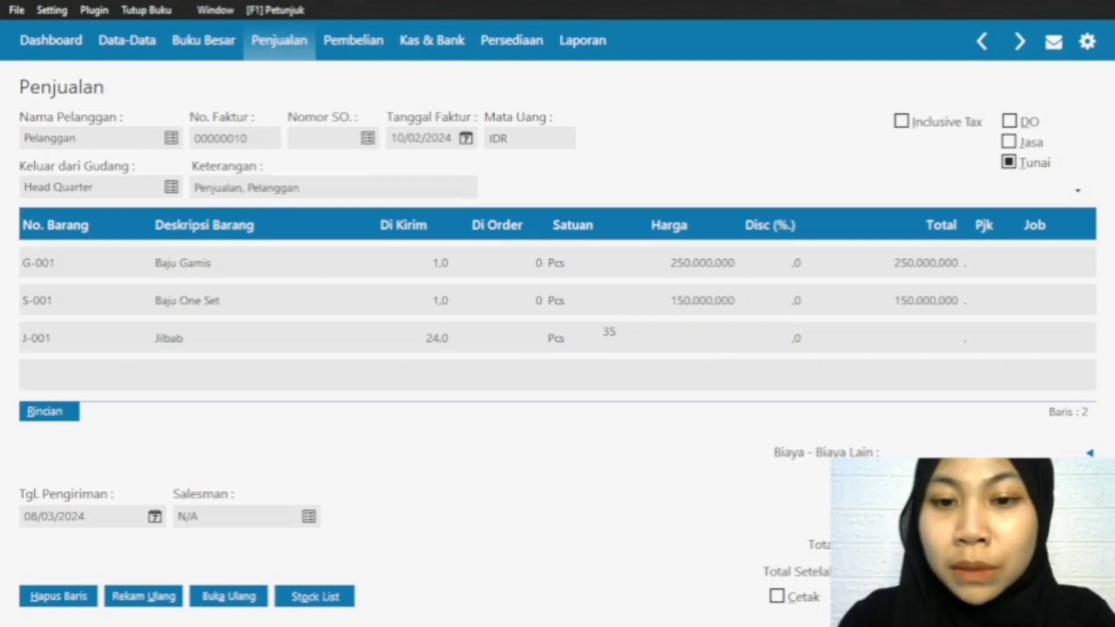
type(".000.000")
left_click(934, 347)
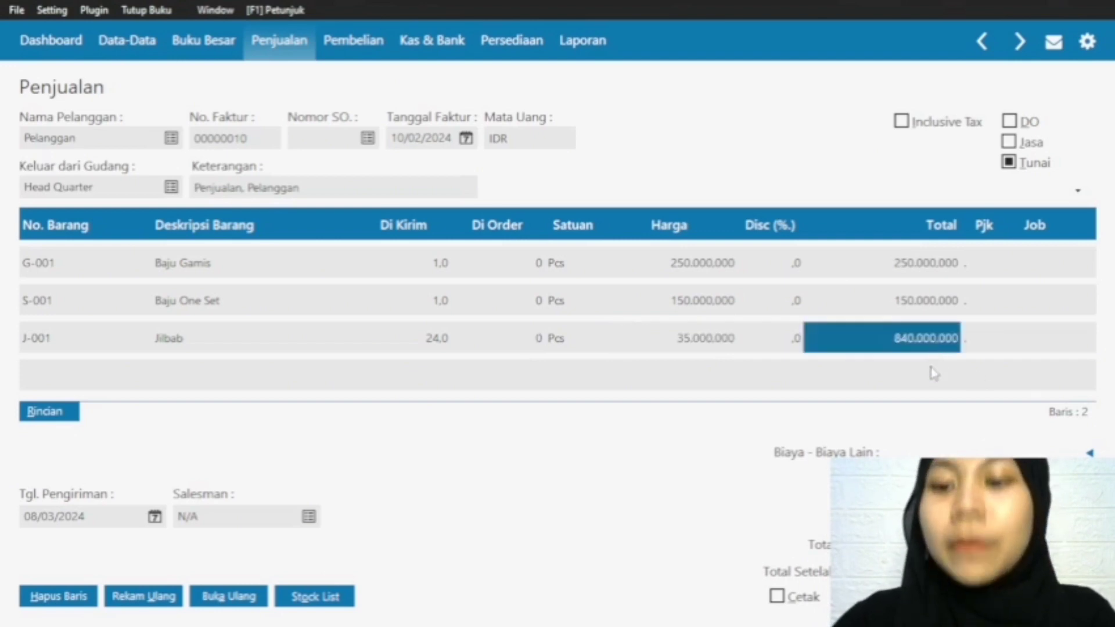
Step: Review the Total amounts of the Baju Gamis, Baju One Set and Jilbab rows
key("Up")
key("Up")
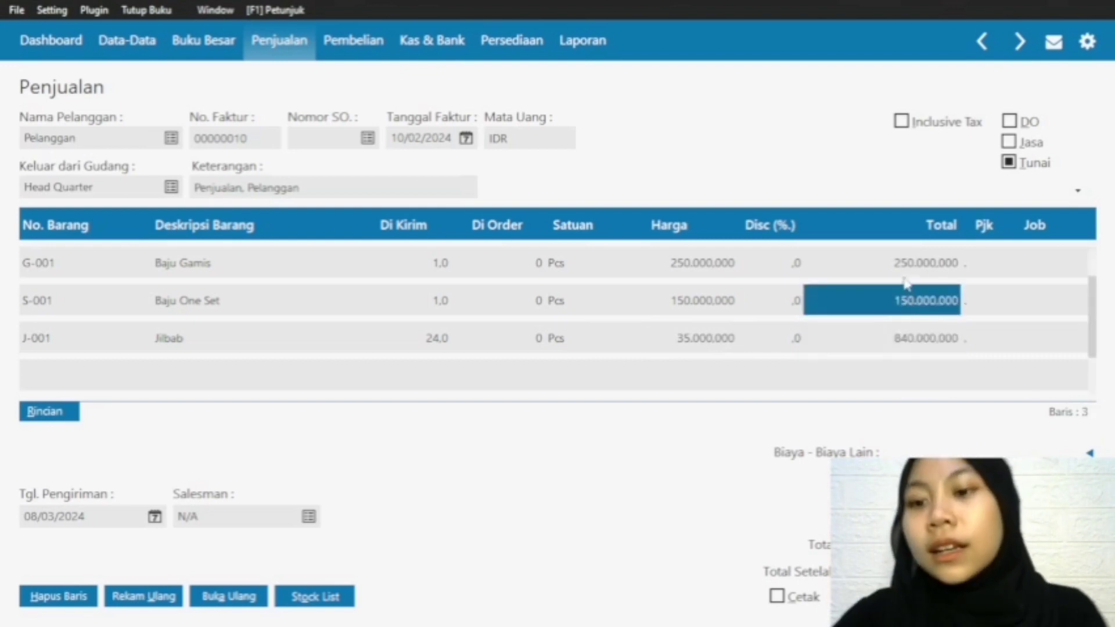
key("Down")
key("Down")
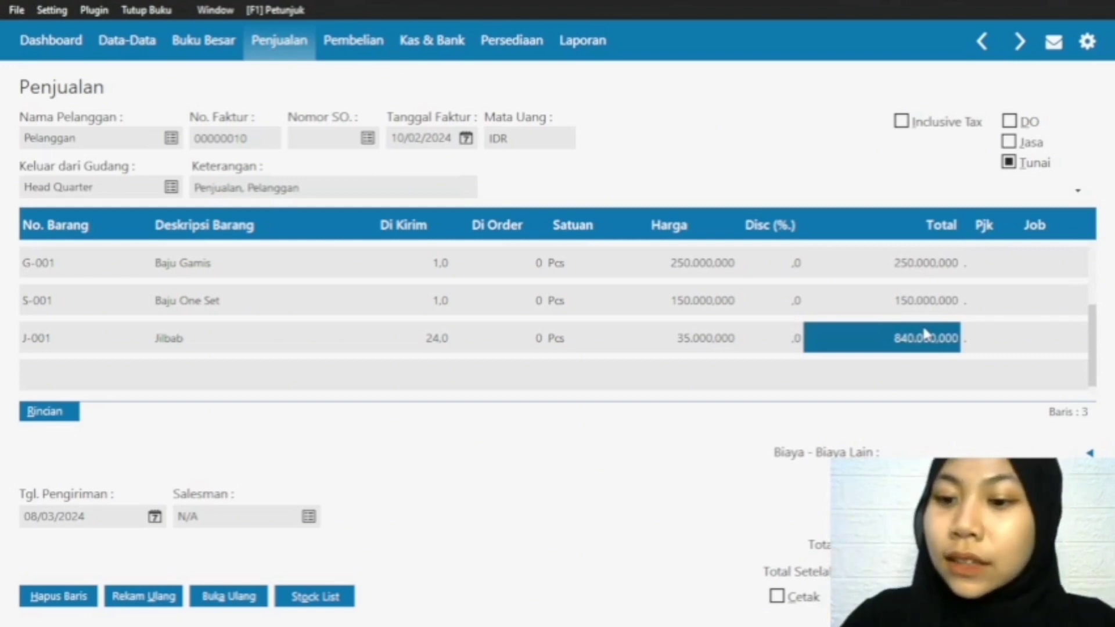
key("Up")
key("Up")
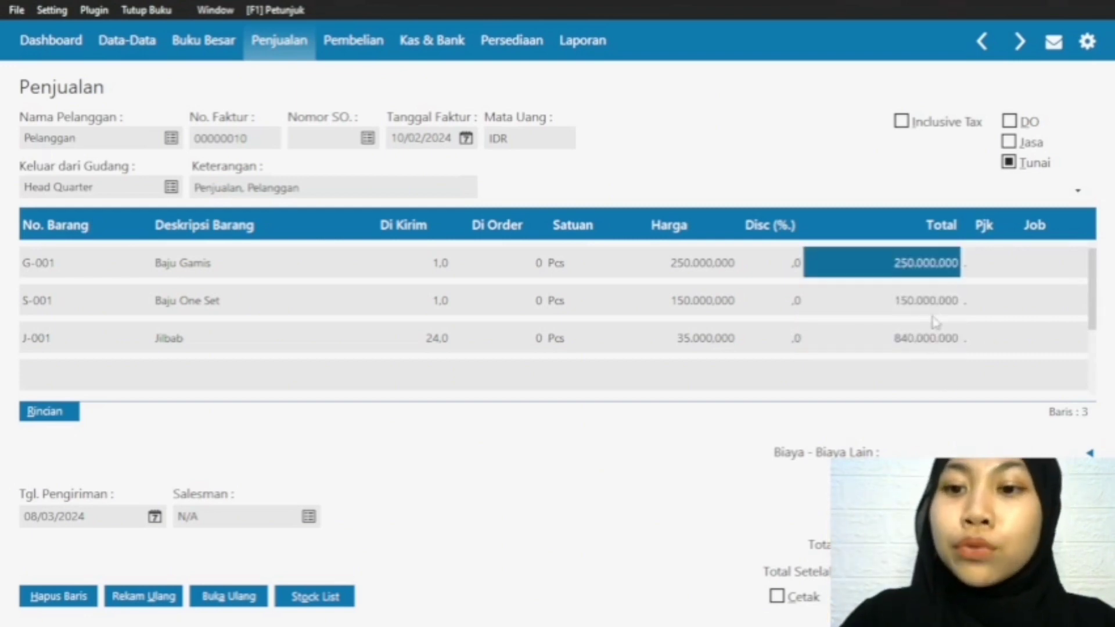
left_click(935, 349)
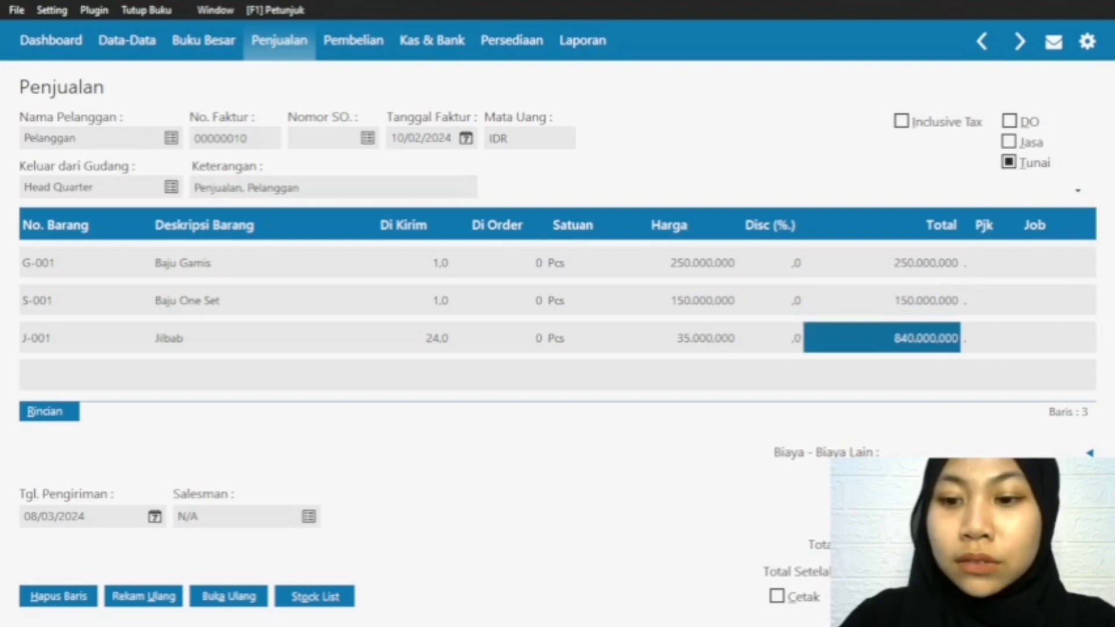
Step: Record the 10/02/2024 sales invoice and close the blank invoice form that follows
left_click(1056, 596)
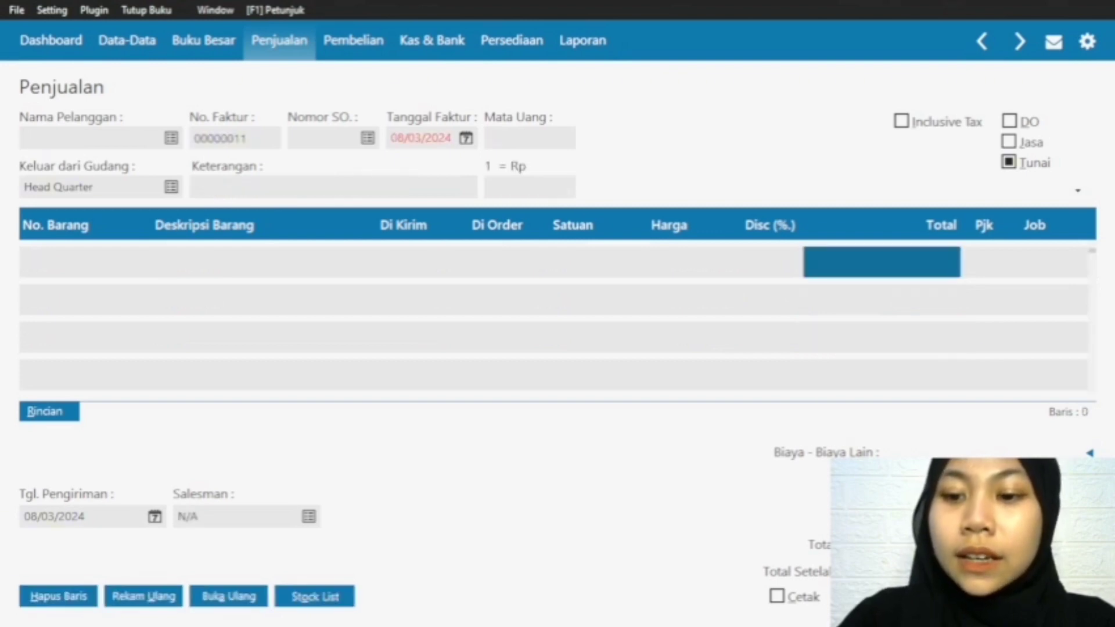
left_click(971, 596)
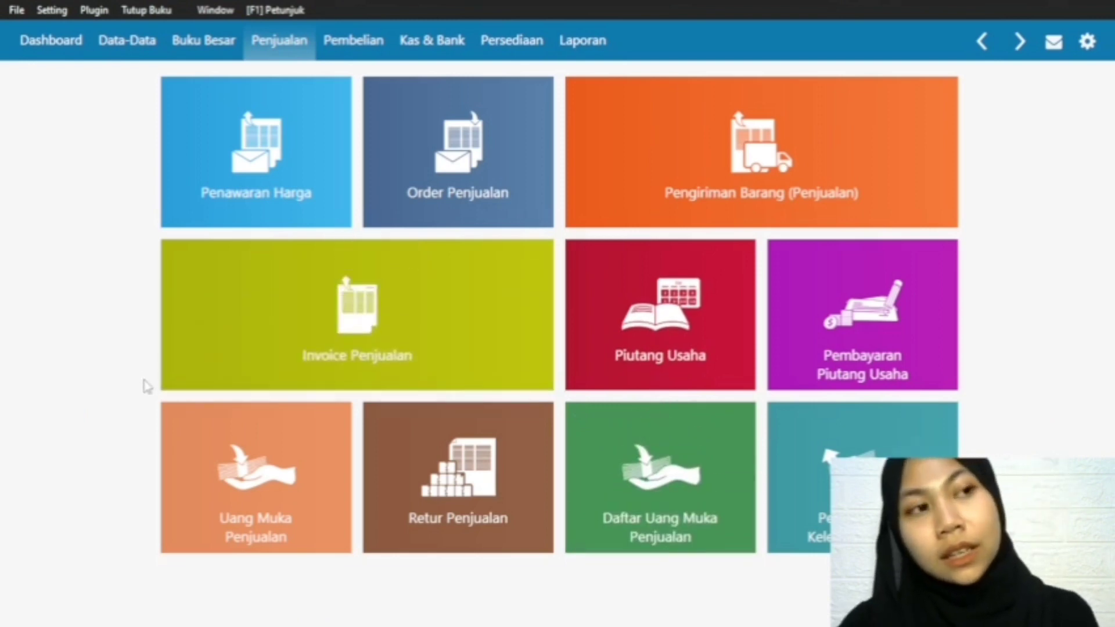
Step: Open the Invoice Penjualan list and examine the February 2024 sales chart for 10 and 1 February
left_click(223, 369)
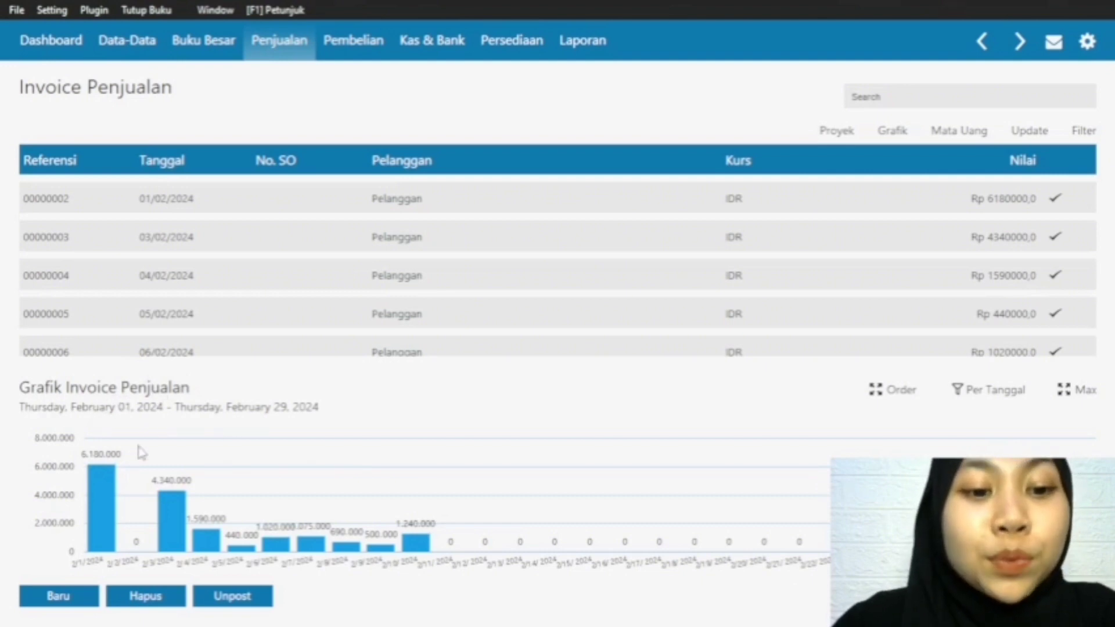
mouse_move(419, 543)
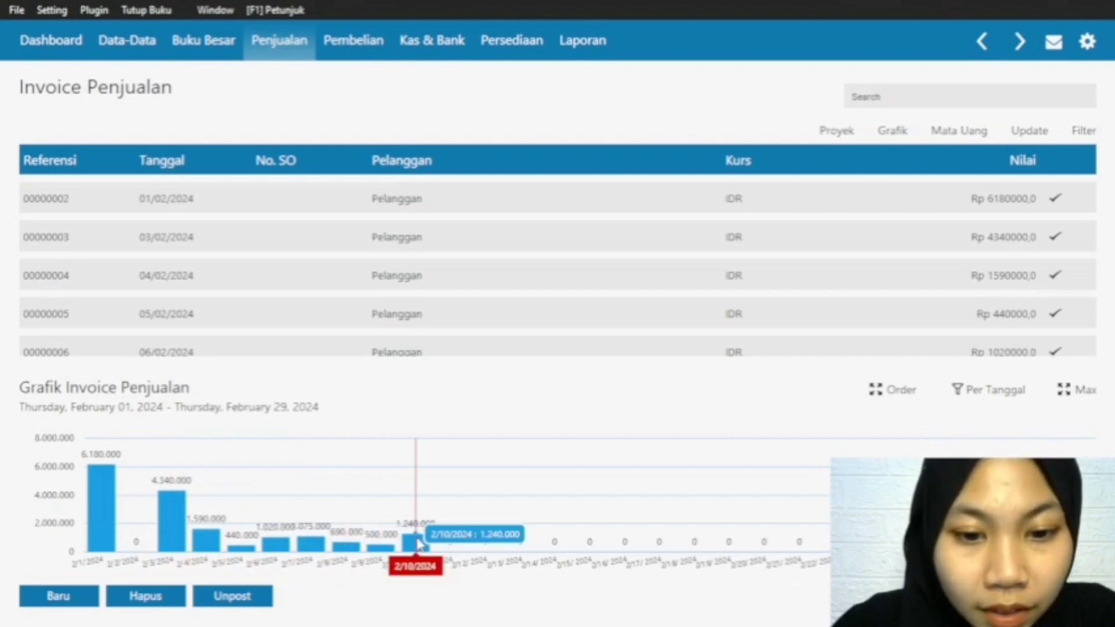
mouse_move(89, 531)
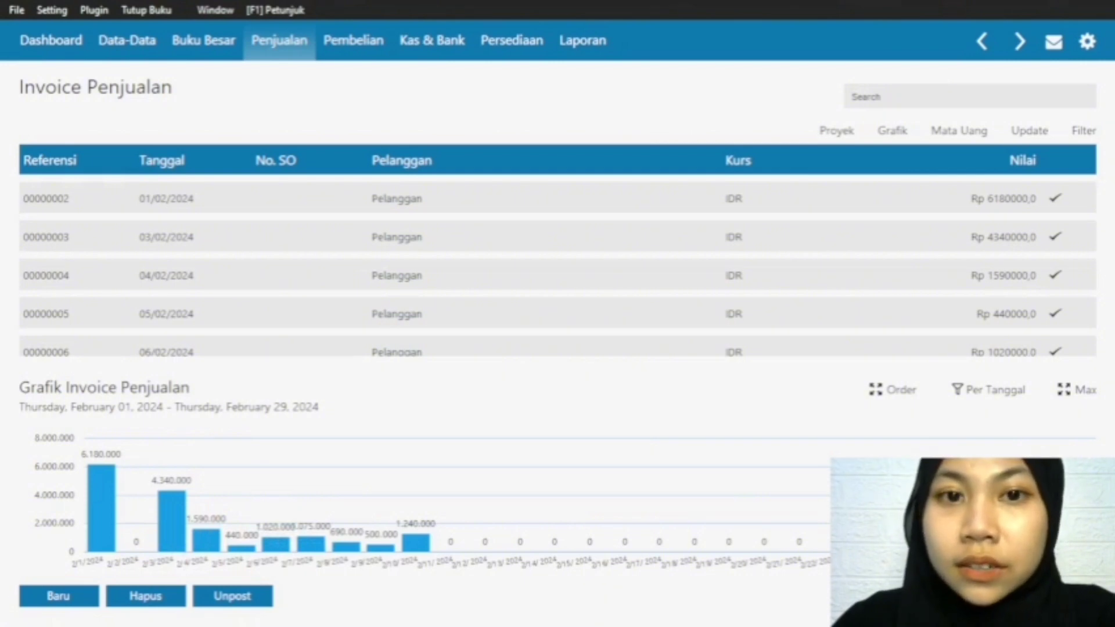
Step: Review the item rows of invoice 00000002 dated 01/02/2024, leaving the invoice and the list unchanged
double_click(397, 198)
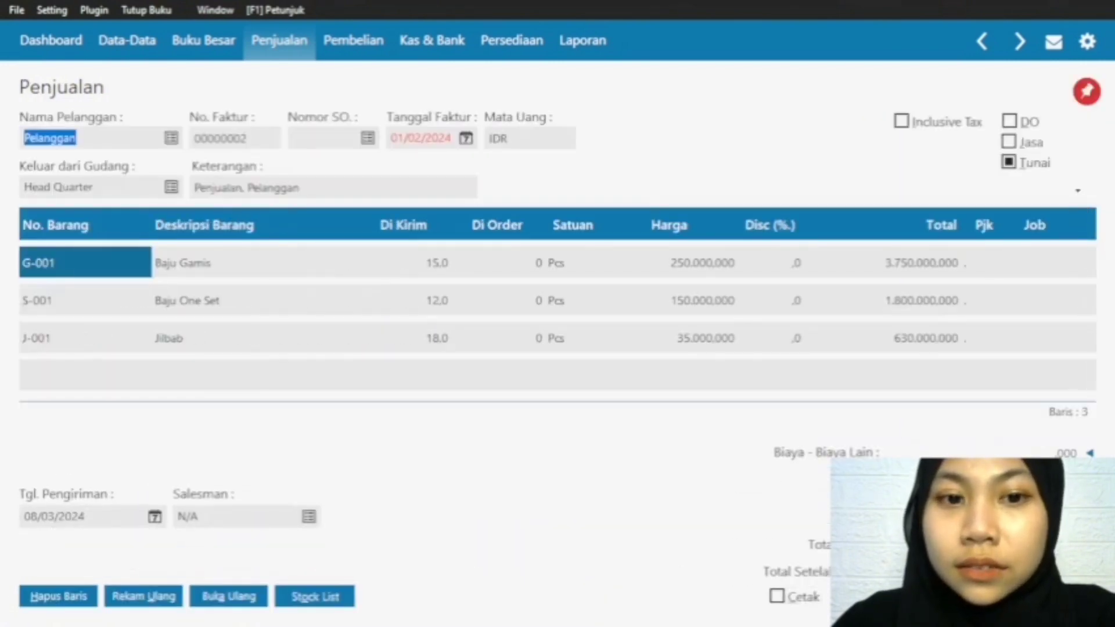
key("Down")
key("Down")
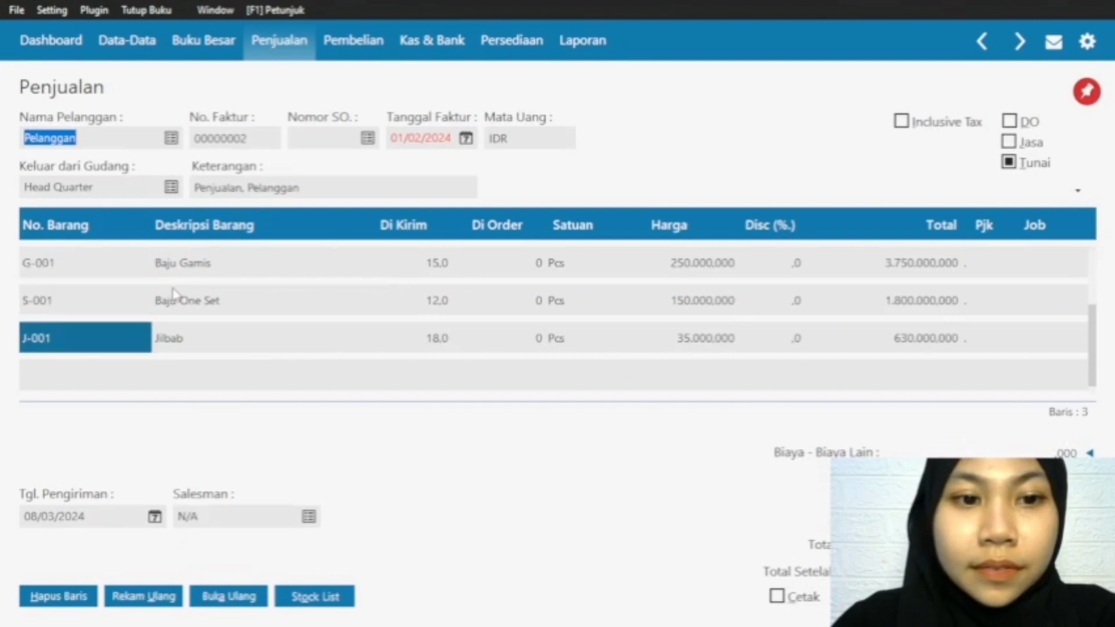
key("Down")
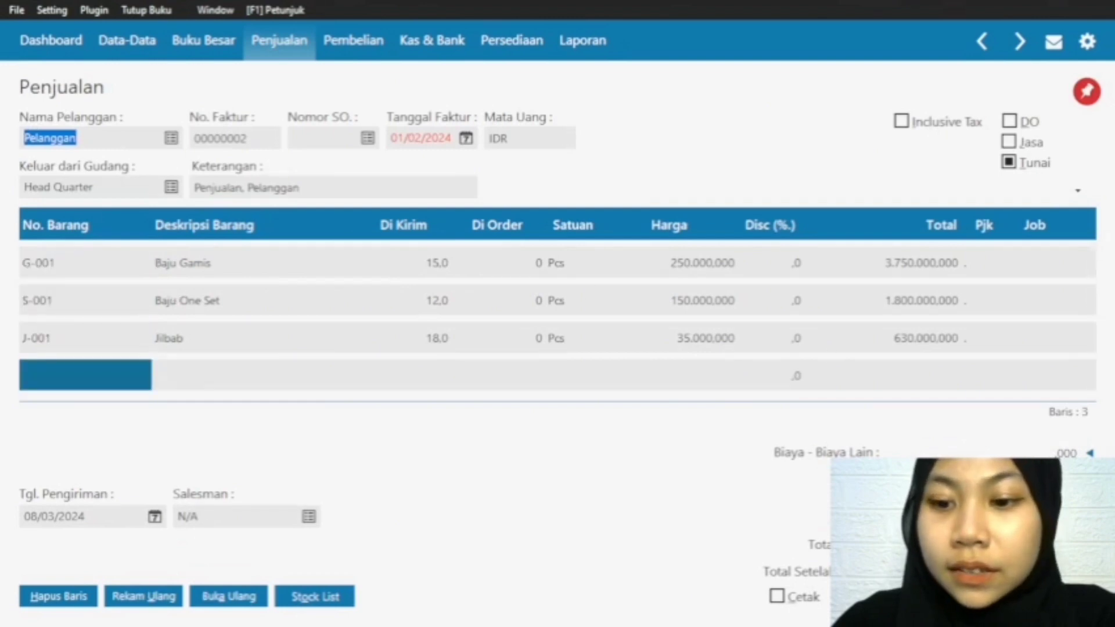
key("Up")
key("Escape")
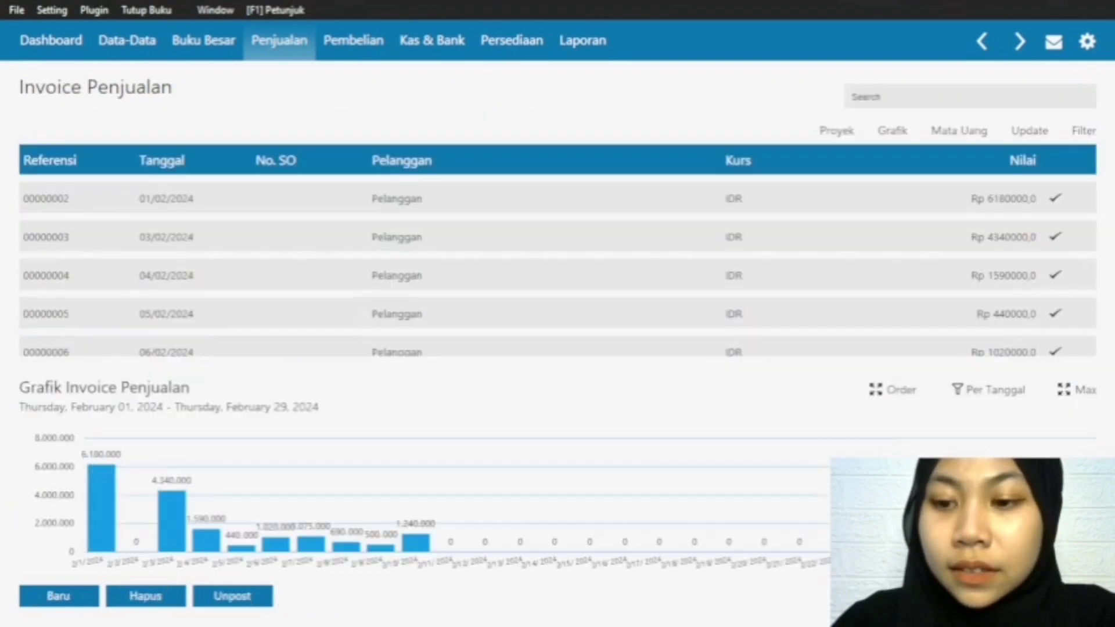
key("Escape")
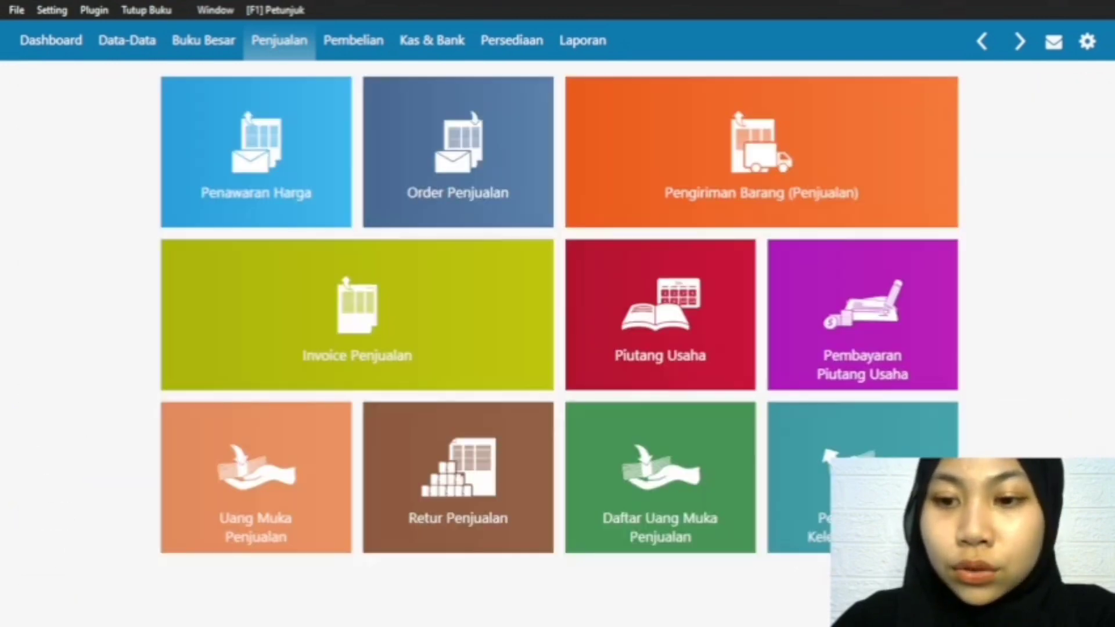
Step: Open the Data Produk list, refresh it and review the Tersedia stock of each product, including Rok
left_click(119, 50)
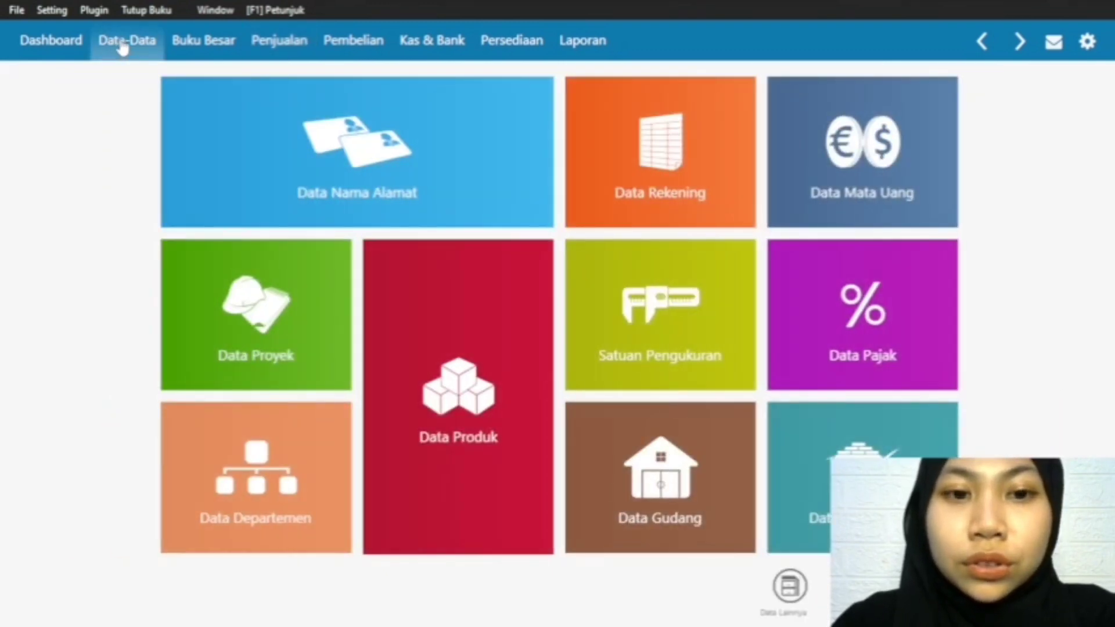
mouse_move(464, 529)
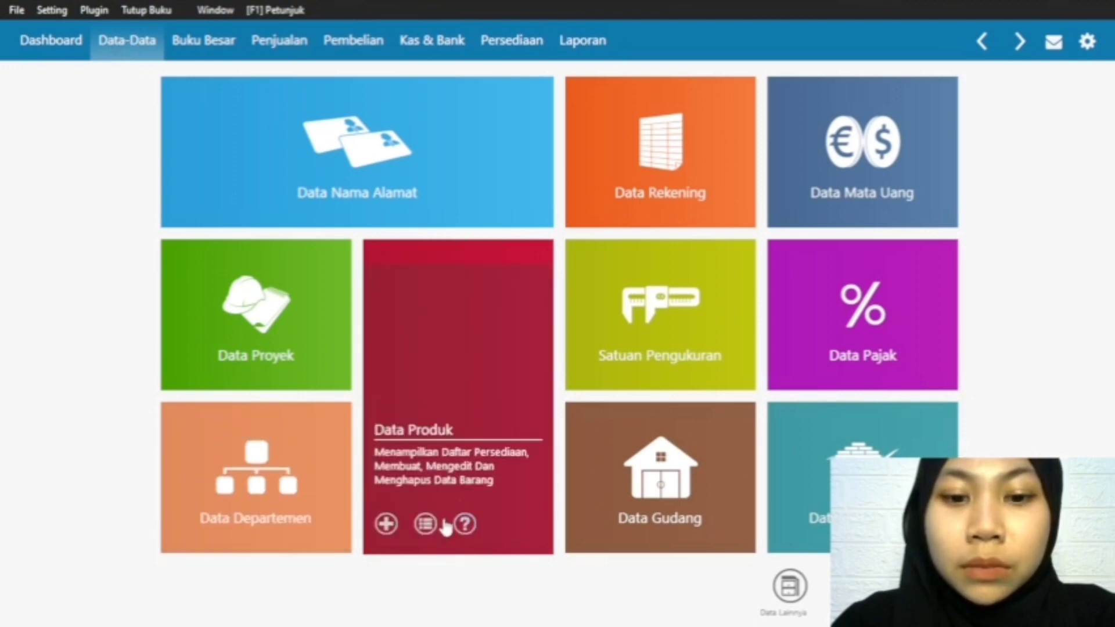
left_click(425, 524)
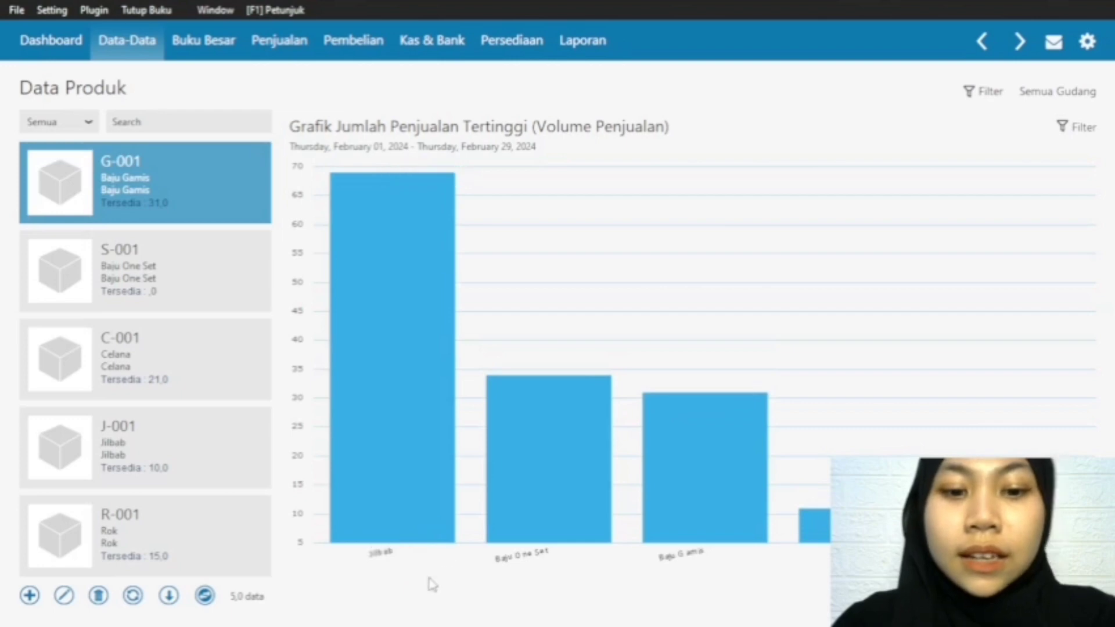
left_click(133, 595)
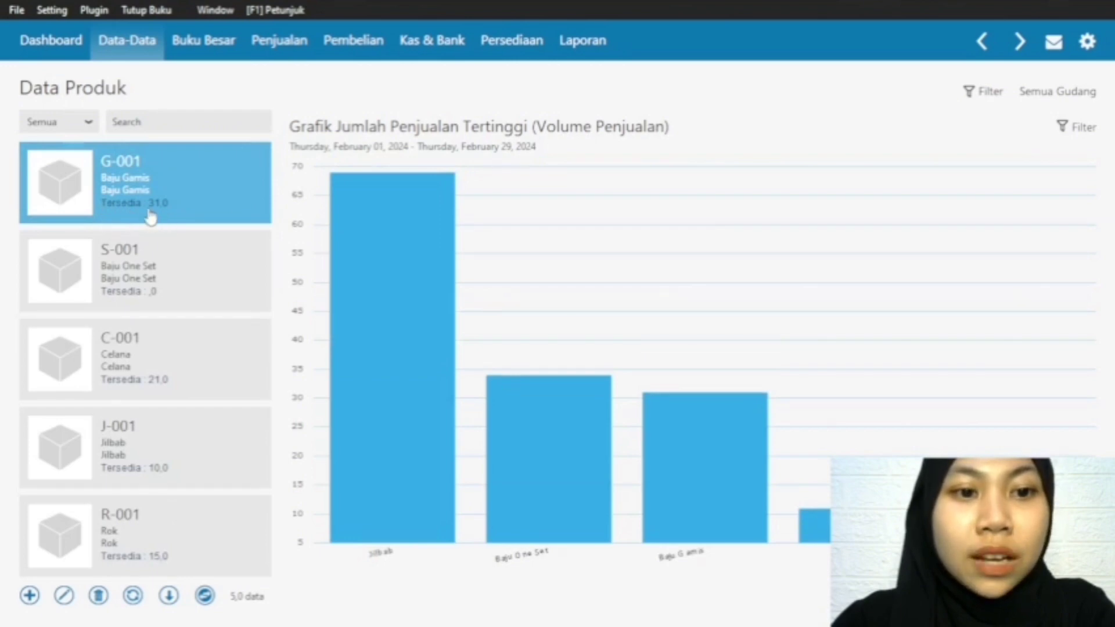
scroll(167, 297, "down", 3)
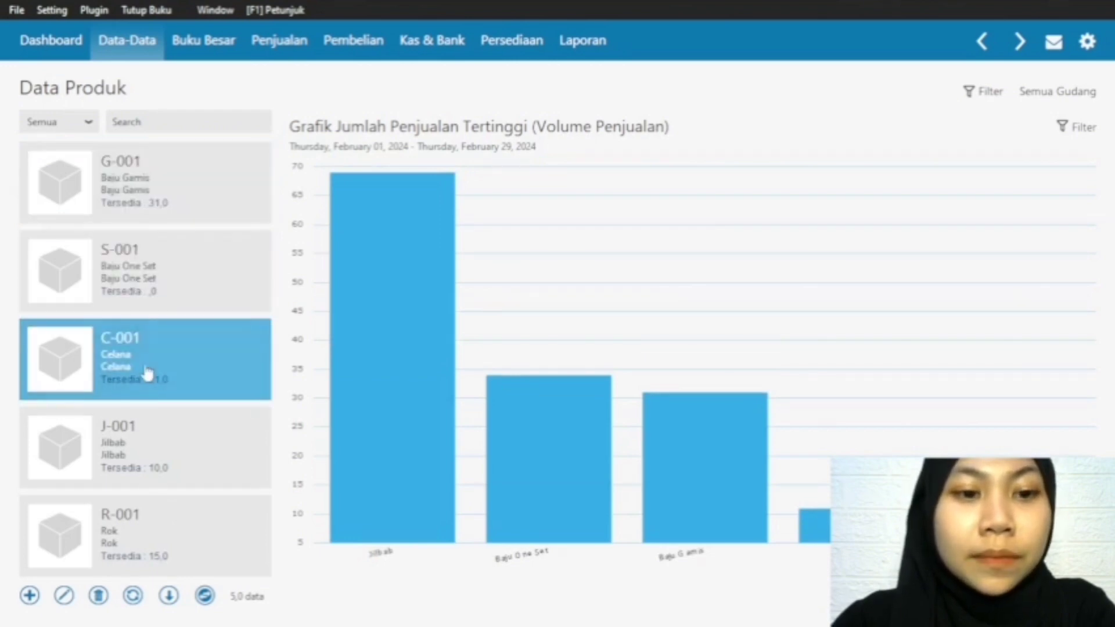
scroll(150, 214, "down", 1)
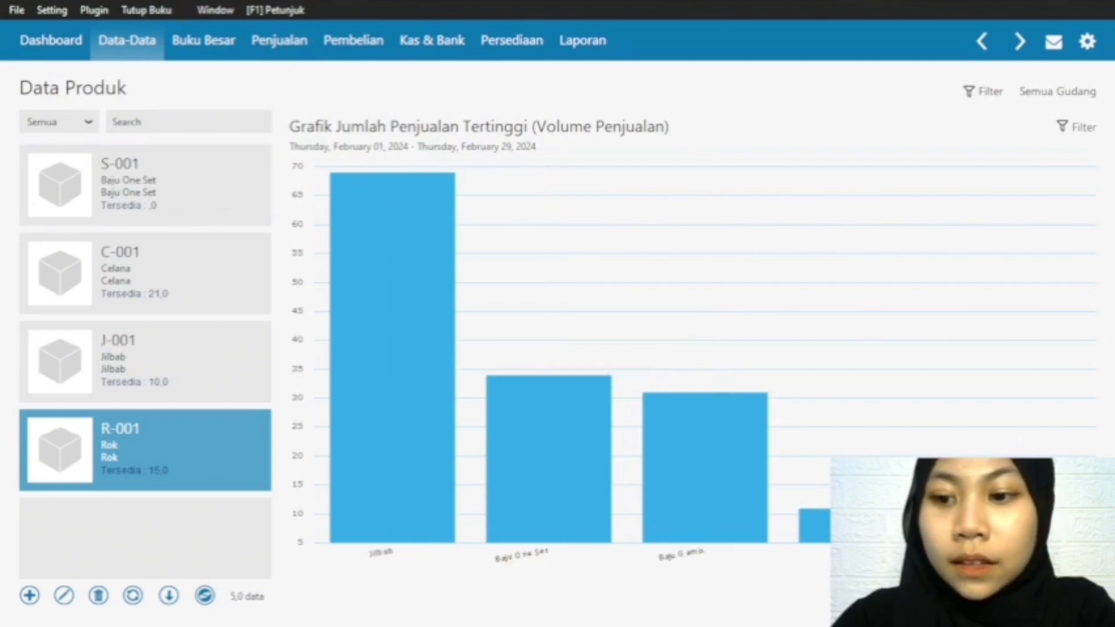
left_click(1085, 595)
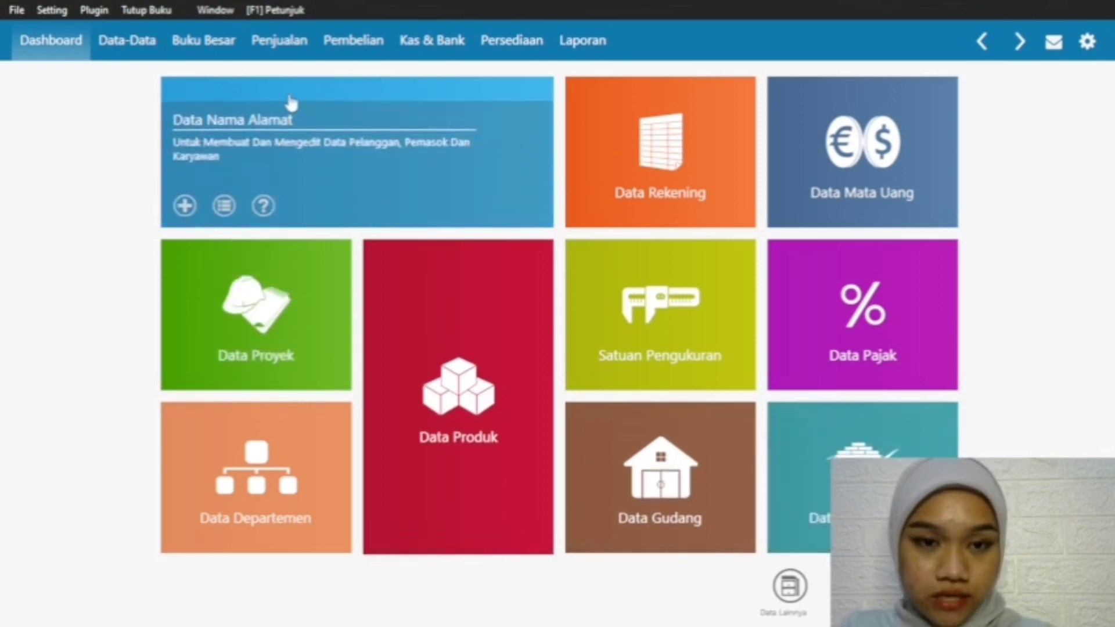
Step: Start a new sales invoice marked Tunai for customer Pelanggan
left_click(279, 46)
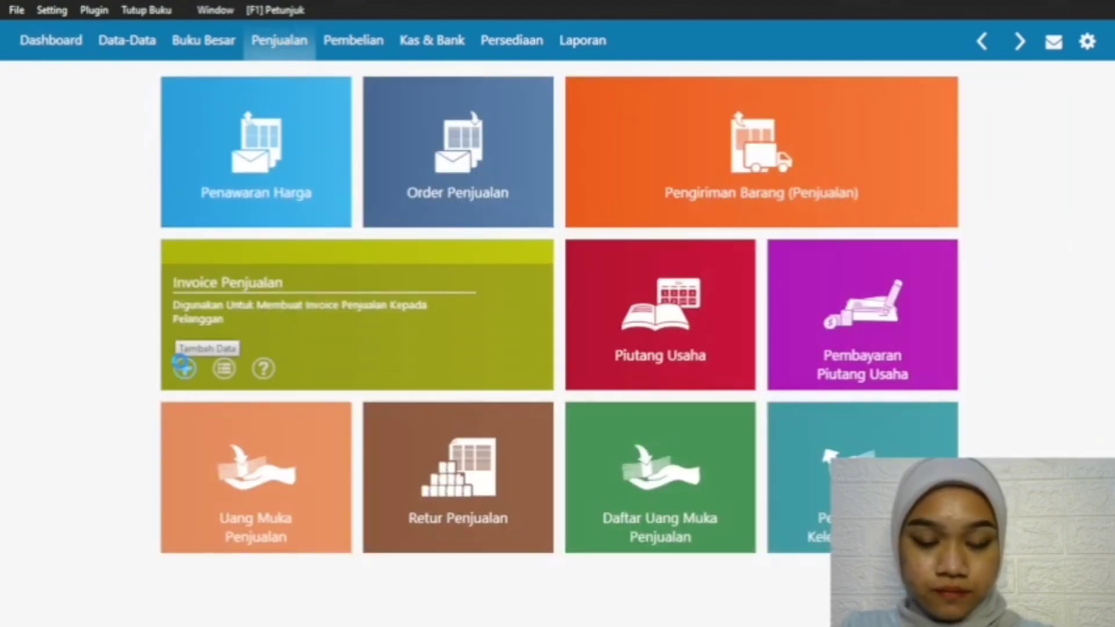
left_click(184, 366)
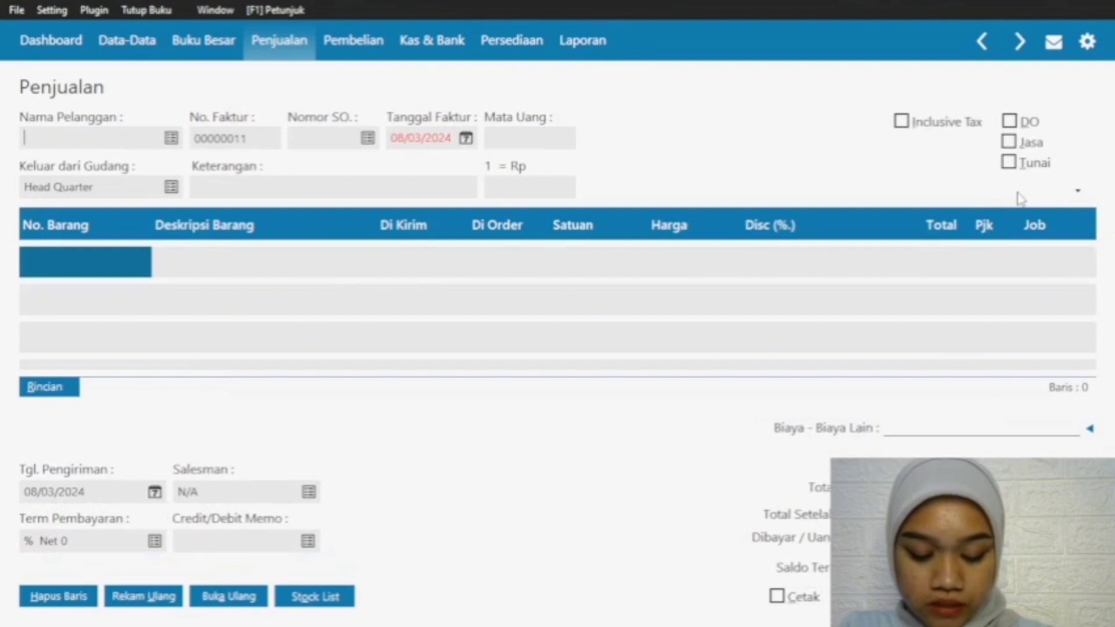
left_click(1009, 163)
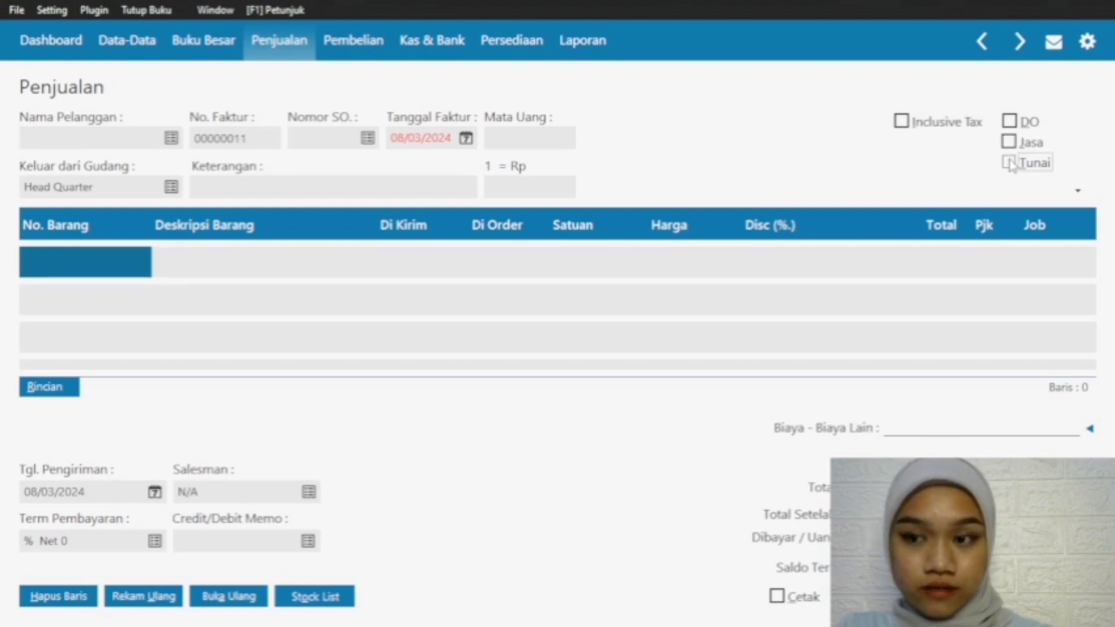
left_click(171, 139)
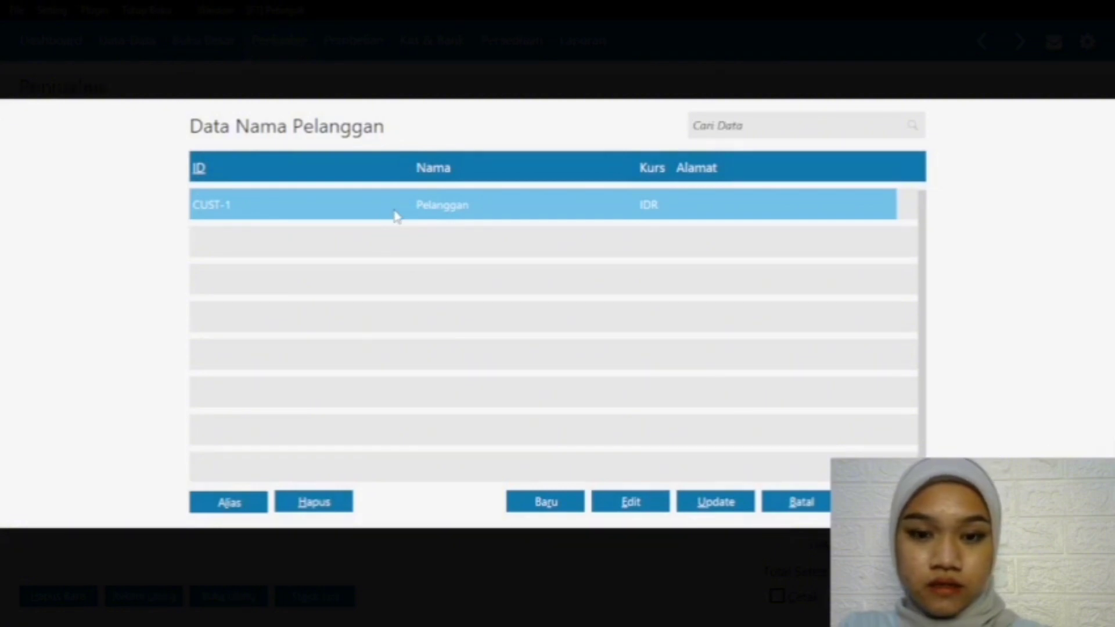
double_click(402, 216)
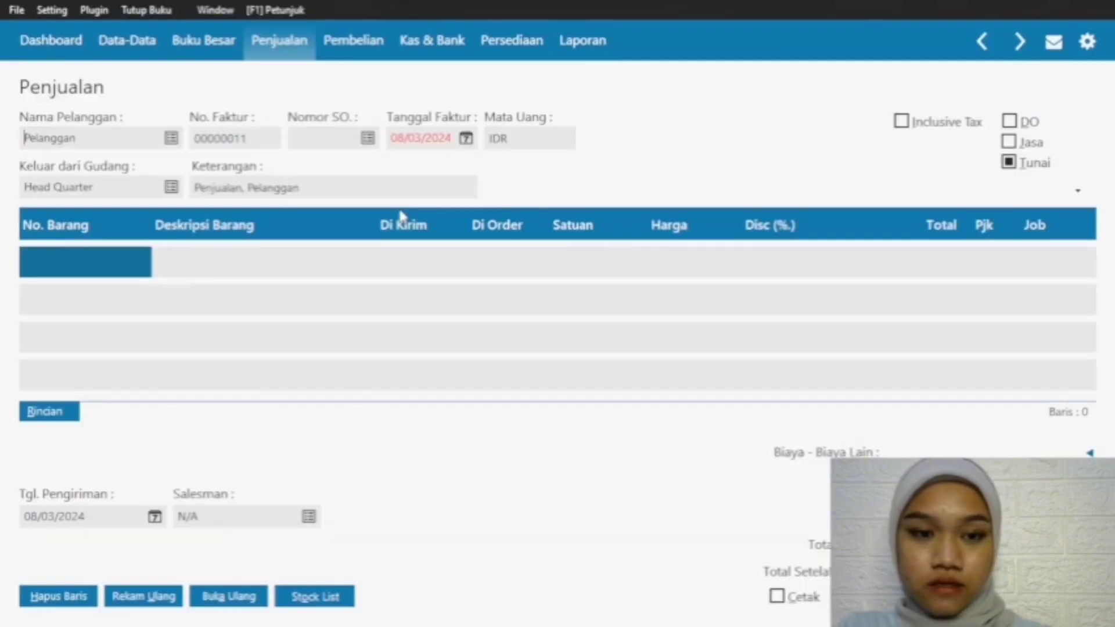
Step: Set the invoice's Tanggal Faktur to 11/02/2024 and its Tgl. Pengiriman to 11/03/2024
left_click(466, 138)
left_click(629, 169)
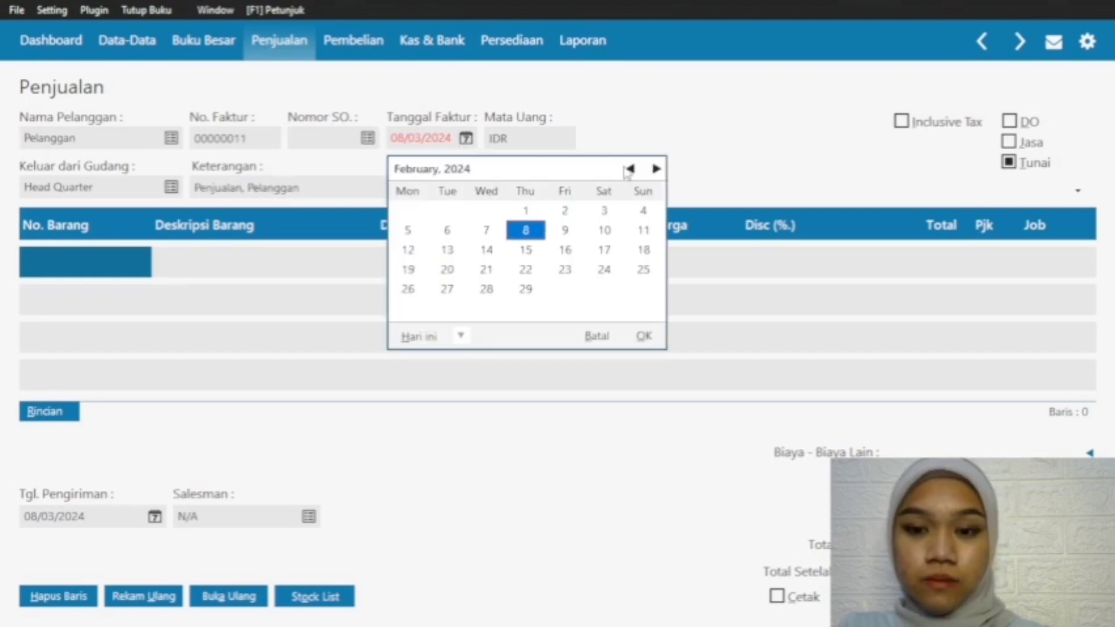
left_click(644, 230)
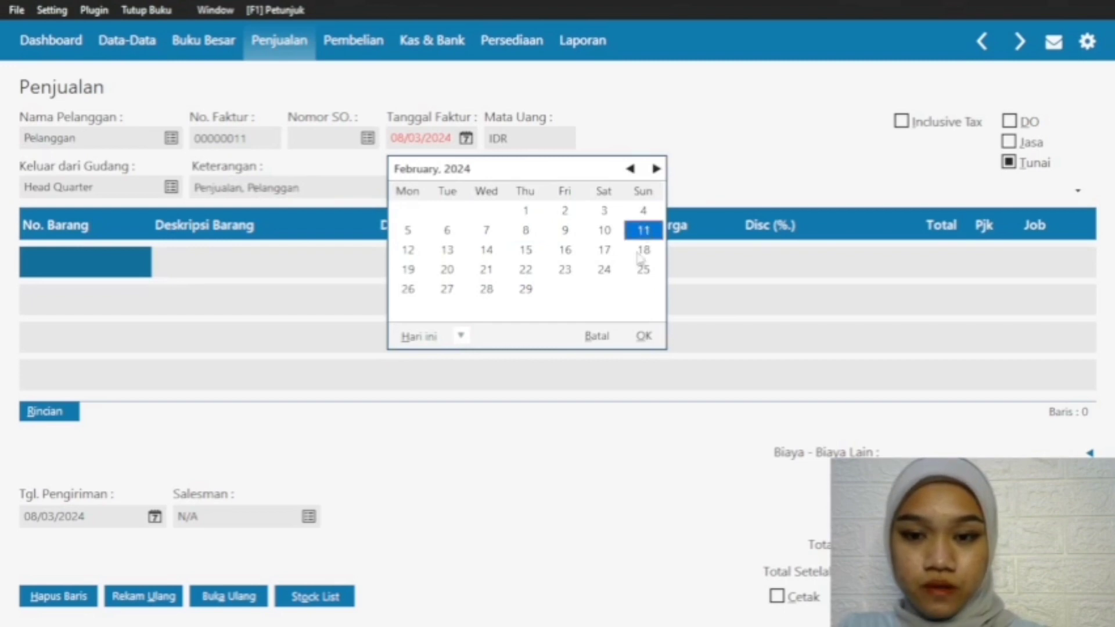
left_click(654, 340)
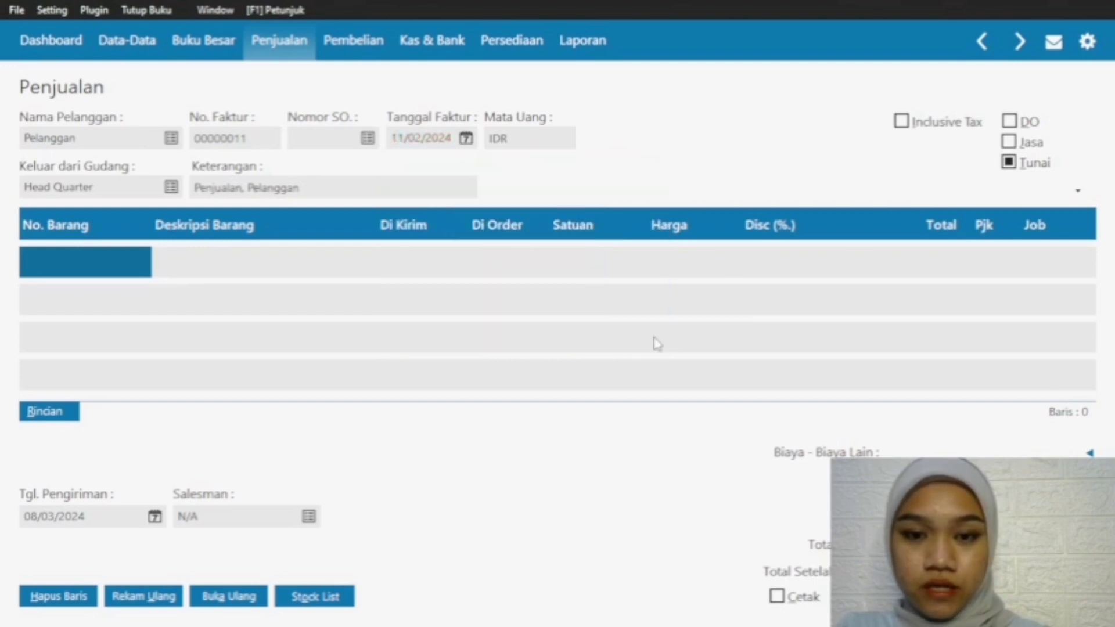
left_click(152, 521)
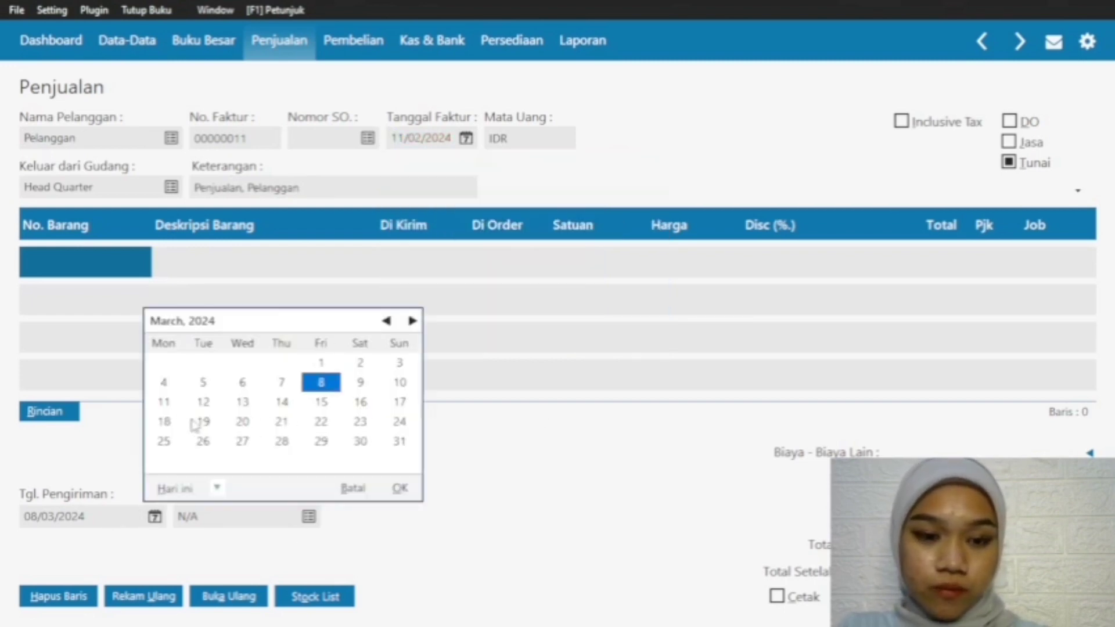
left_click(165, 405)
left_click(401, 489)
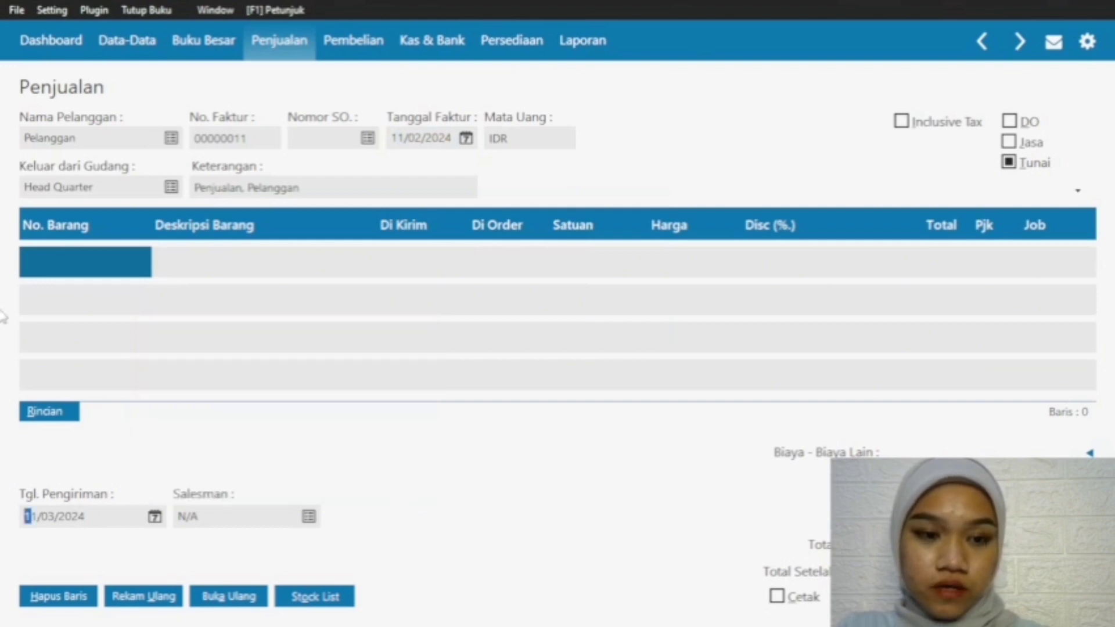
Step: Add item C-001 Celana as the first row of the invoice
double_click(99, 270)
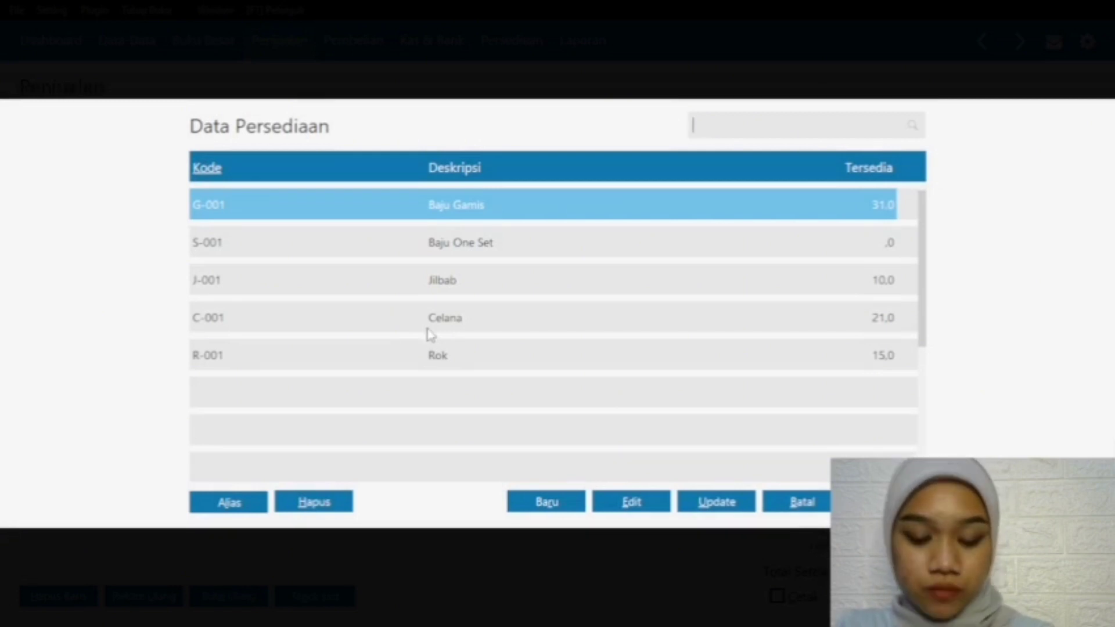
left_click(428, 333)
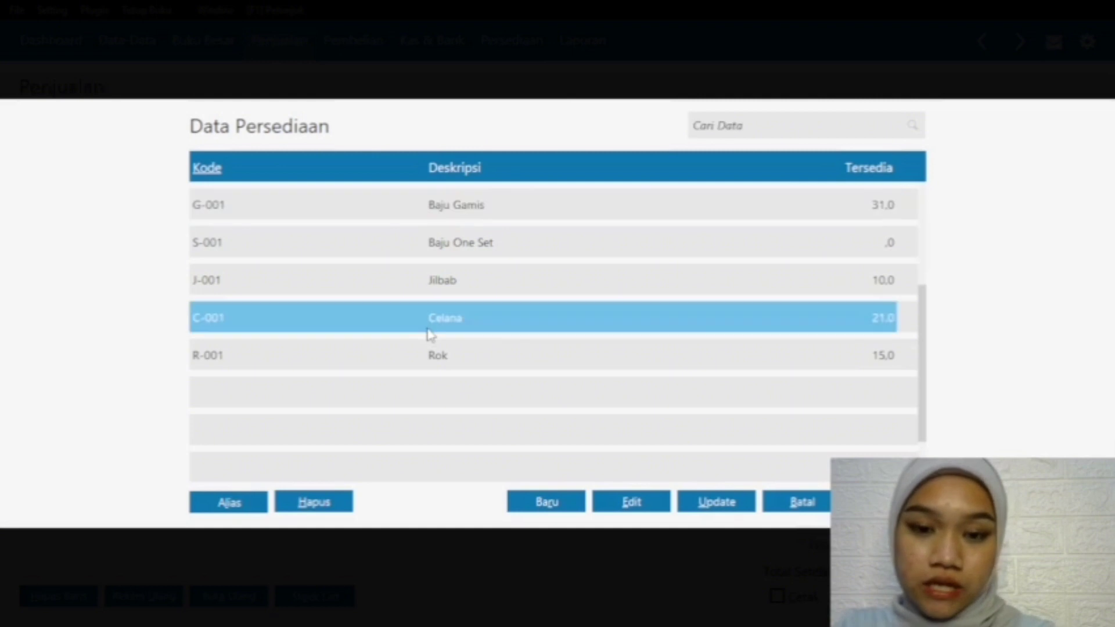
double_click(400, 318)
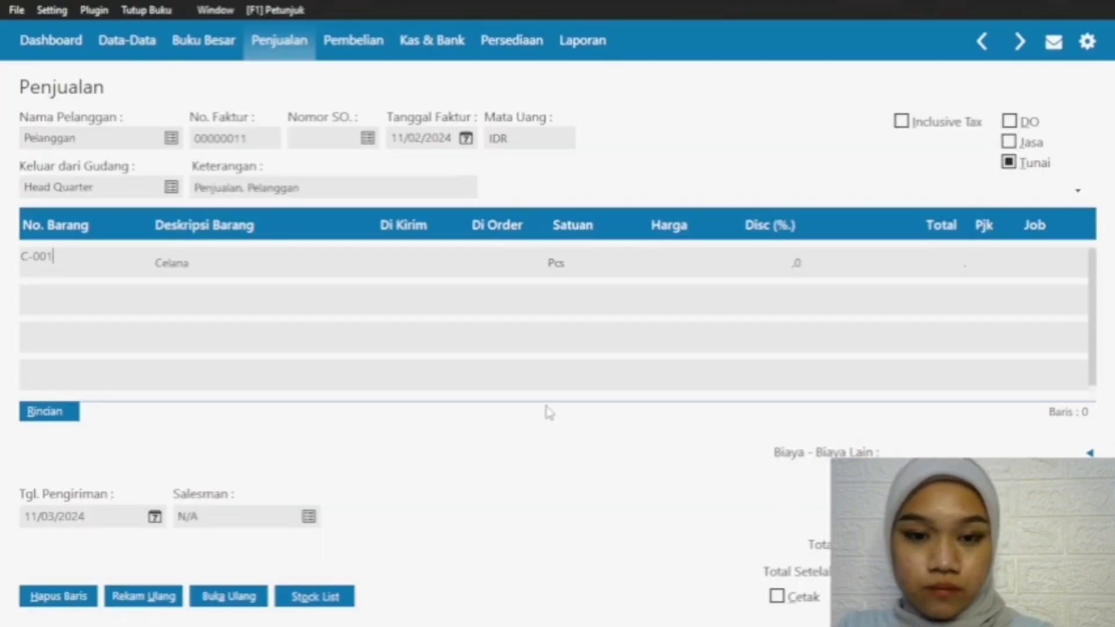
Step: Set the Celana row to 6 pieces Di Kirim at a Harga of 120000
left_click(392, 266)
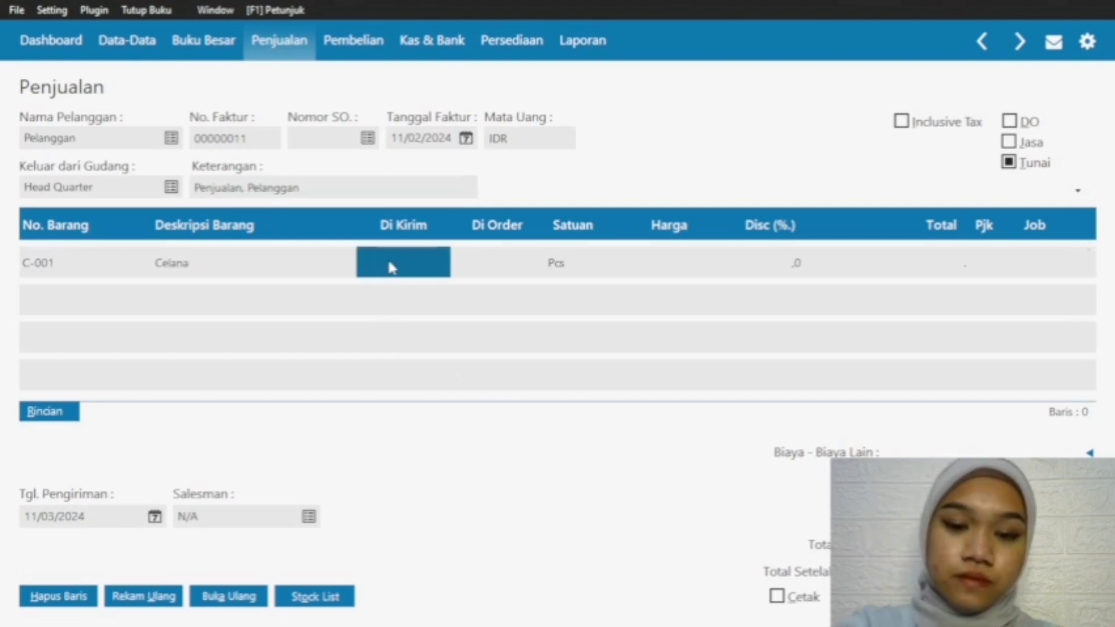
left_click(392, 268)
type("6")
left_click(650, 259)
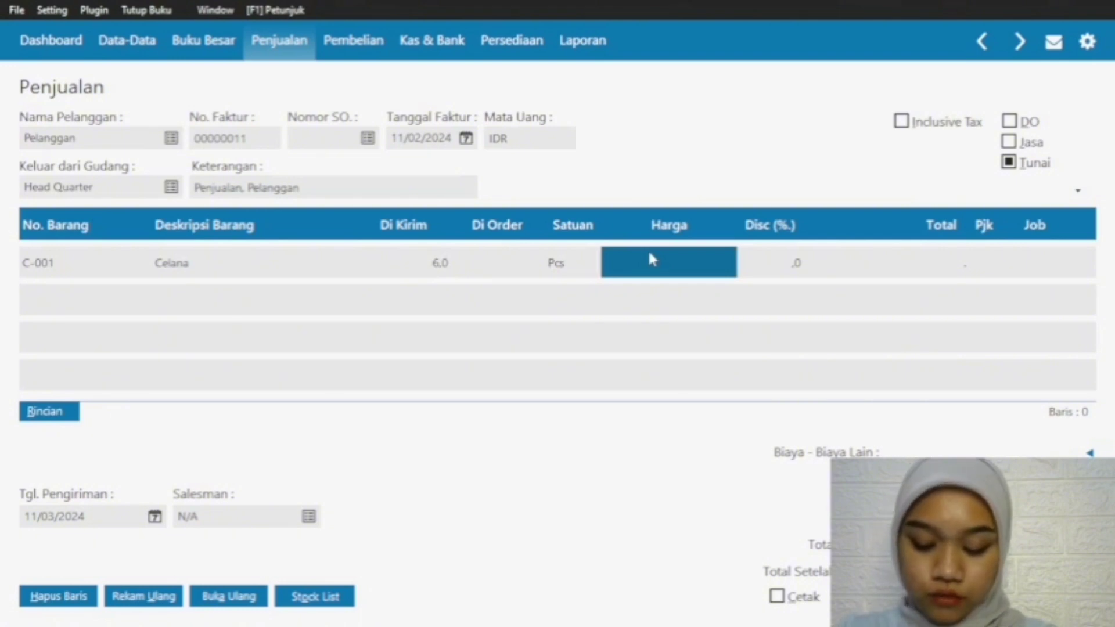
type("120000")
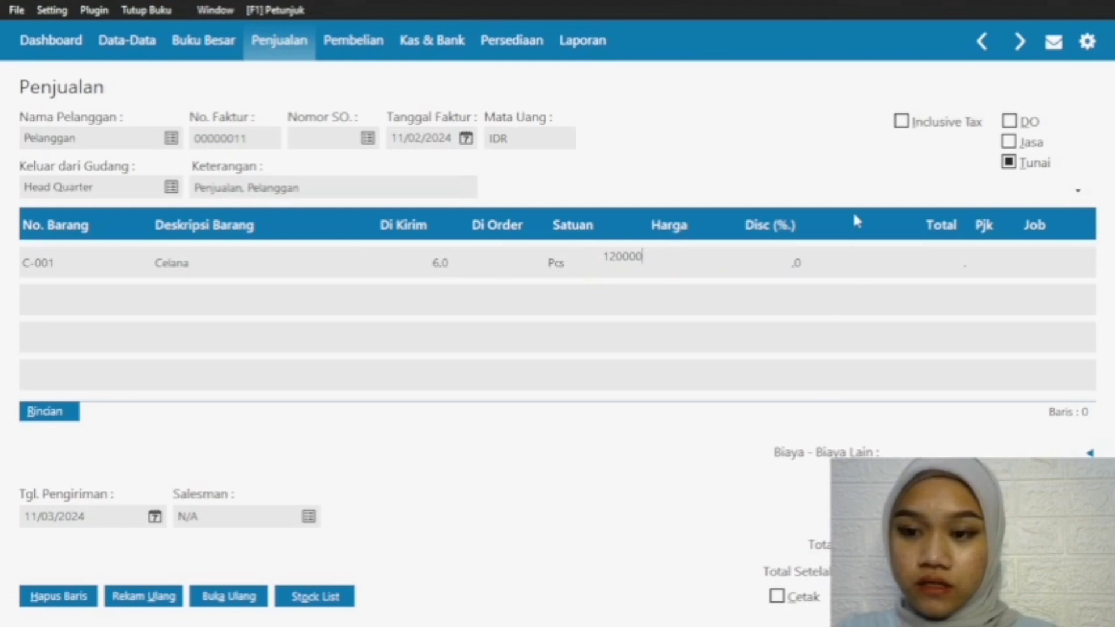
key("Return")
key("Return")
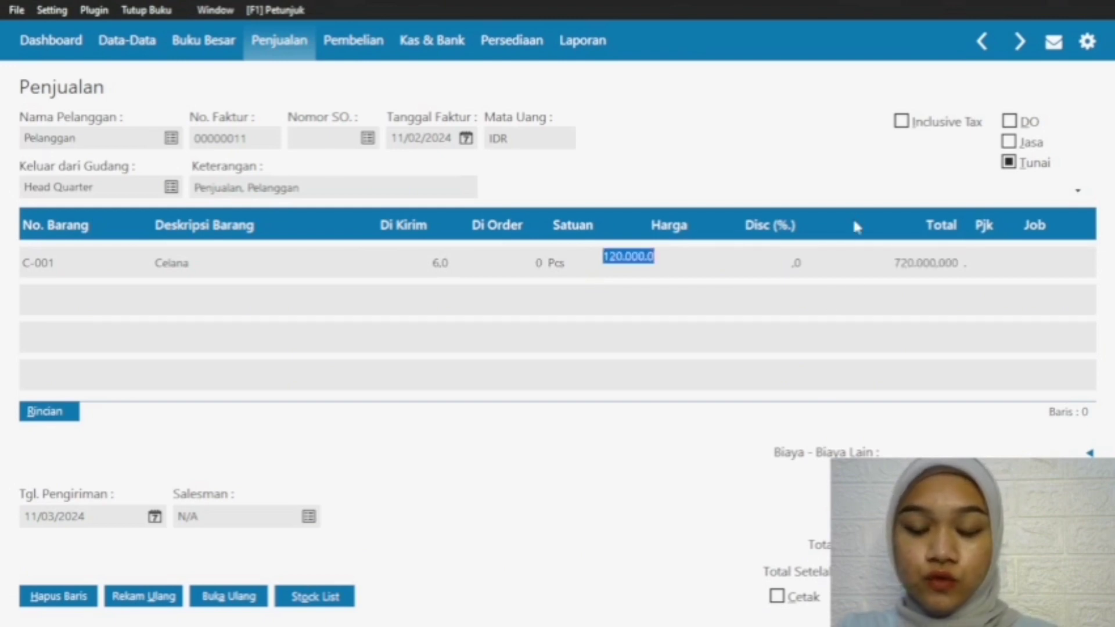
left_click(56, 259)
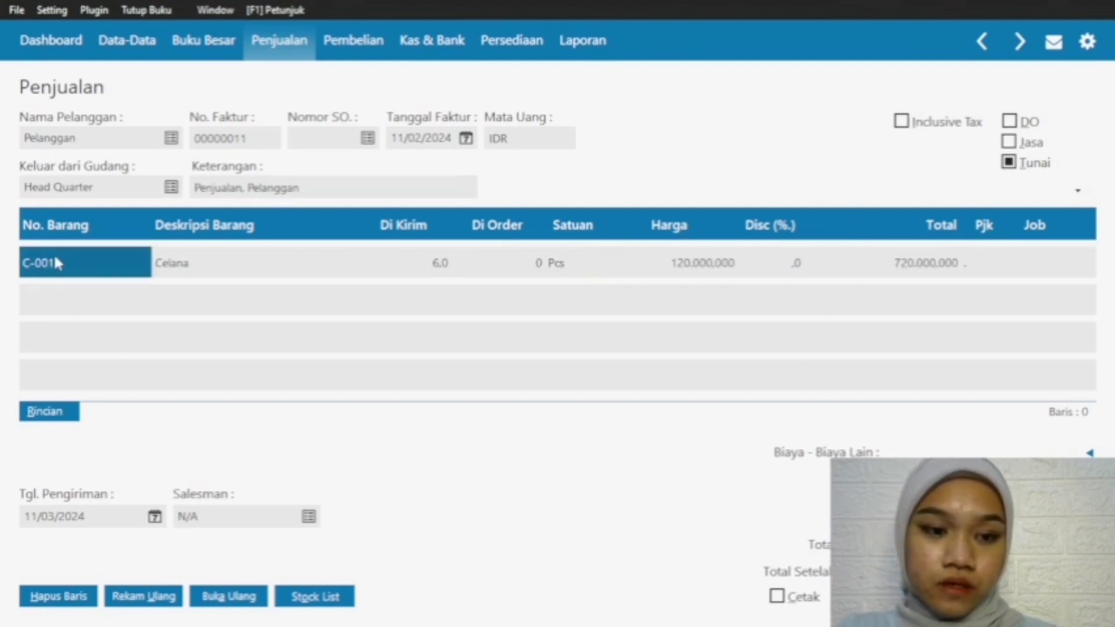
Step: Add item R-001 Rok as the second row of the sales invoice
left_click(51, 294)
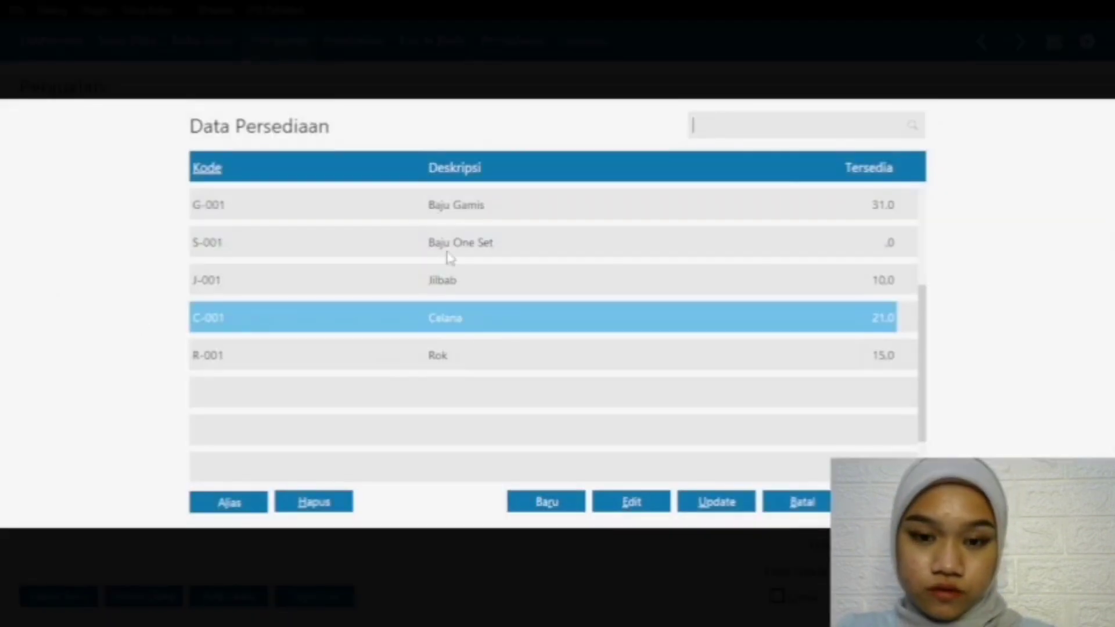
left_click(469, 357)
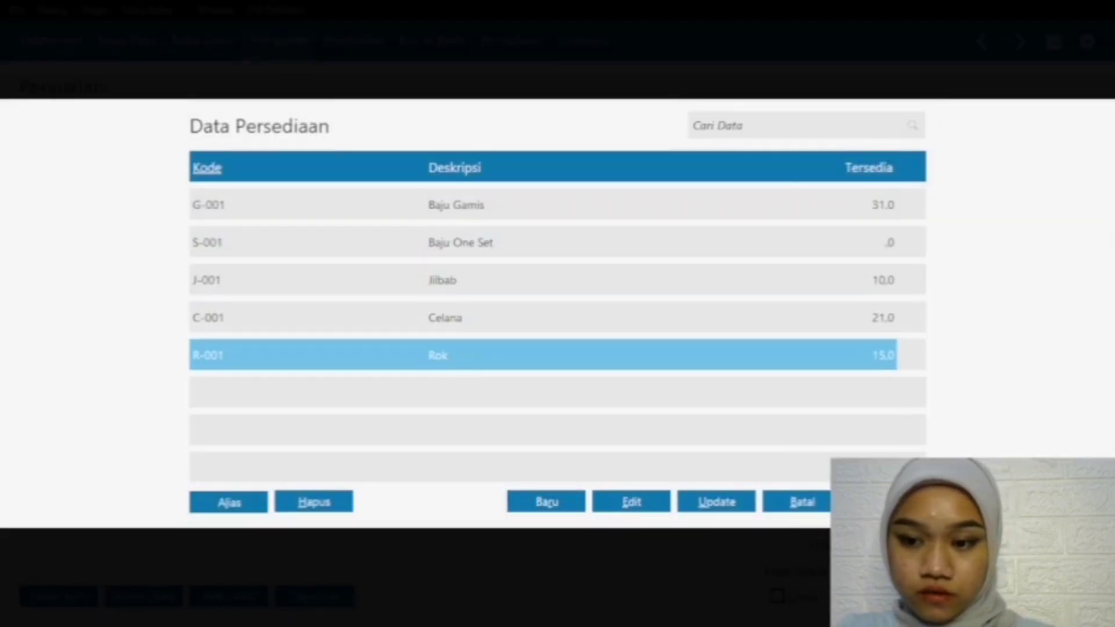
key("Return")
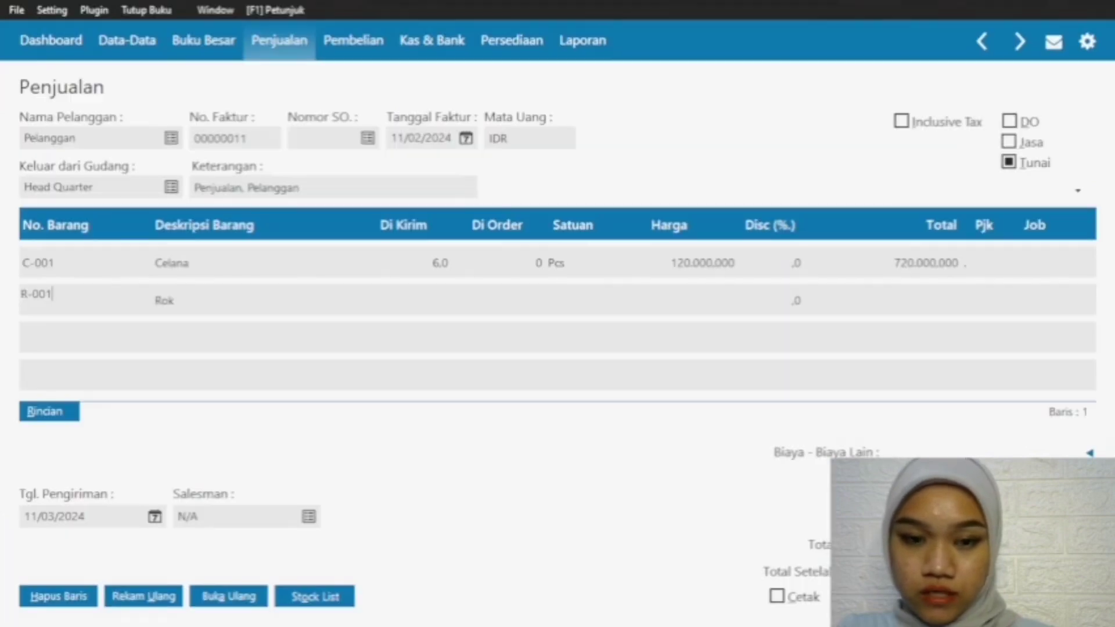
Step: Set the Rok row to 6 pieces Di Kirim at a Harga of 70000
left_click(441, 300)
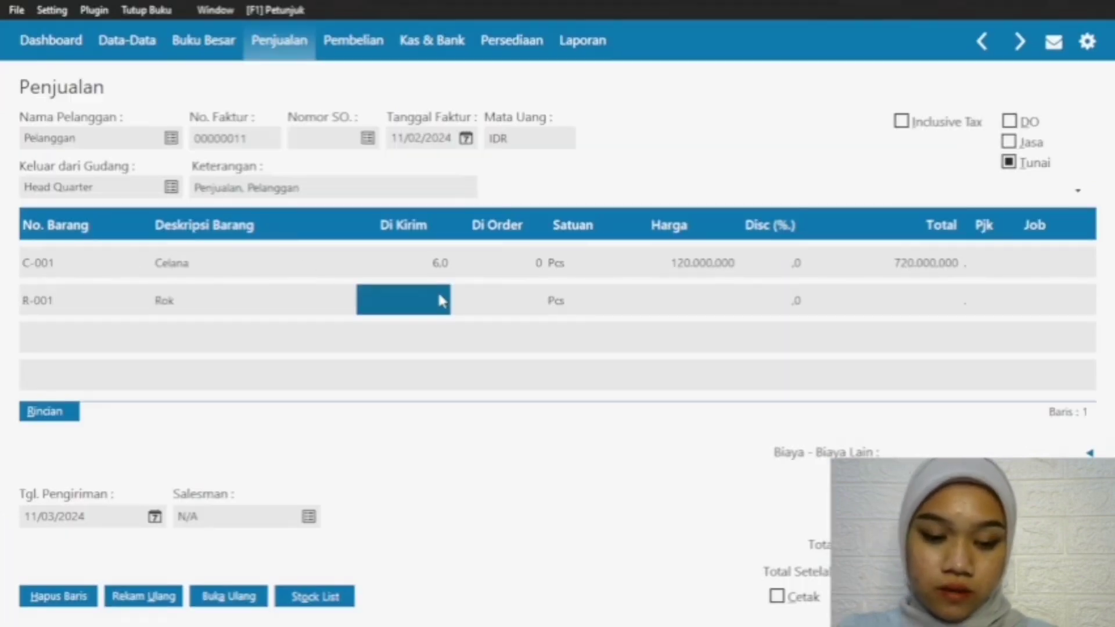
type("6")
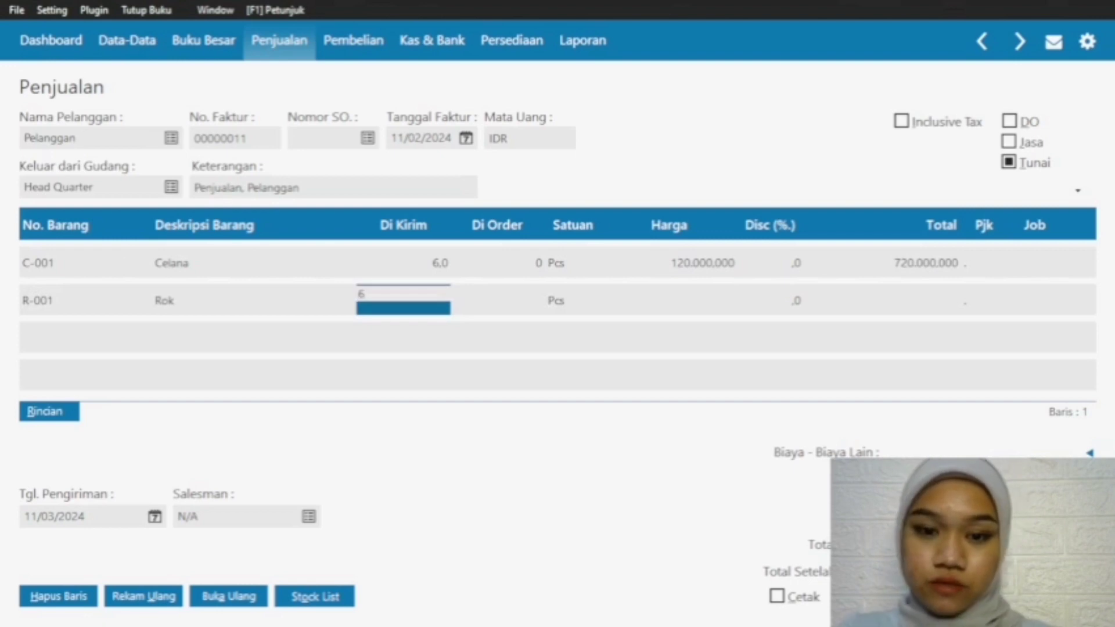
left_click(696, 306)
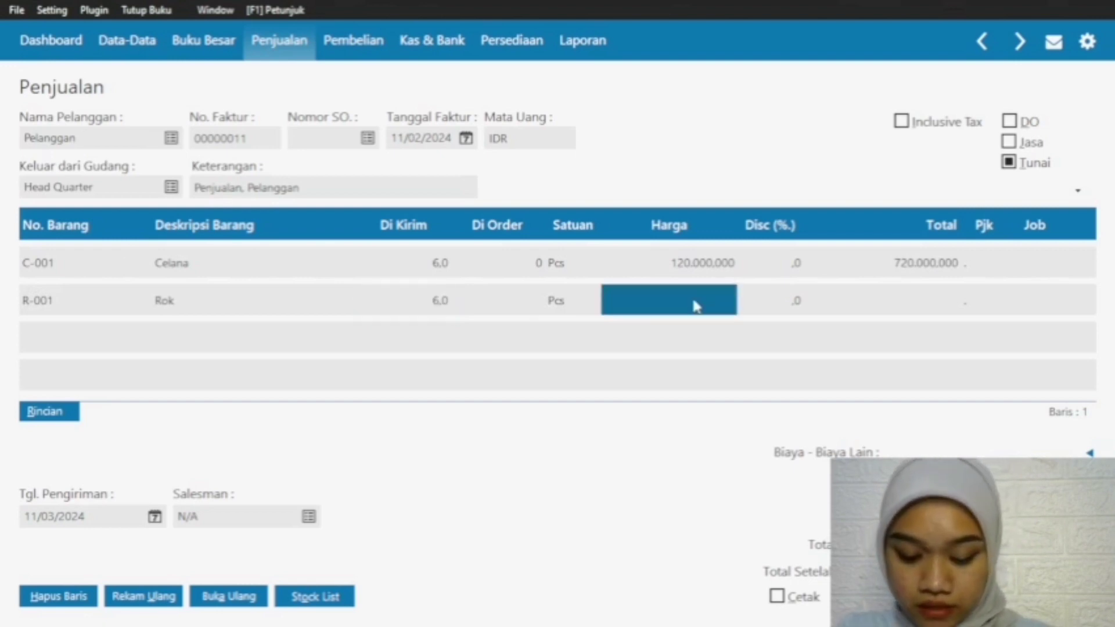
type("70")
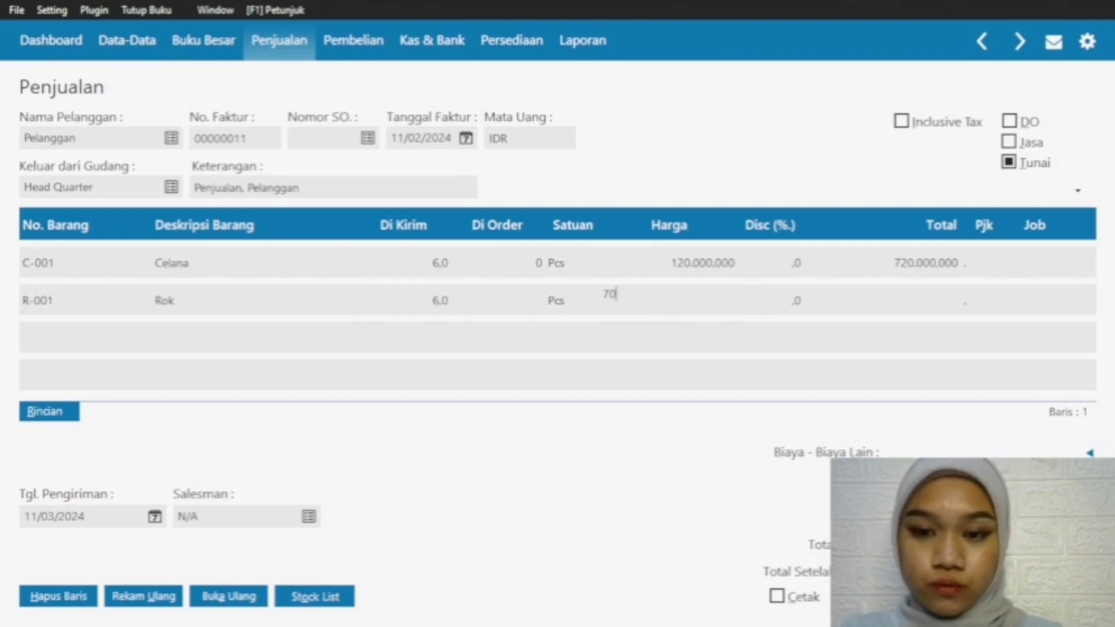
type("000")
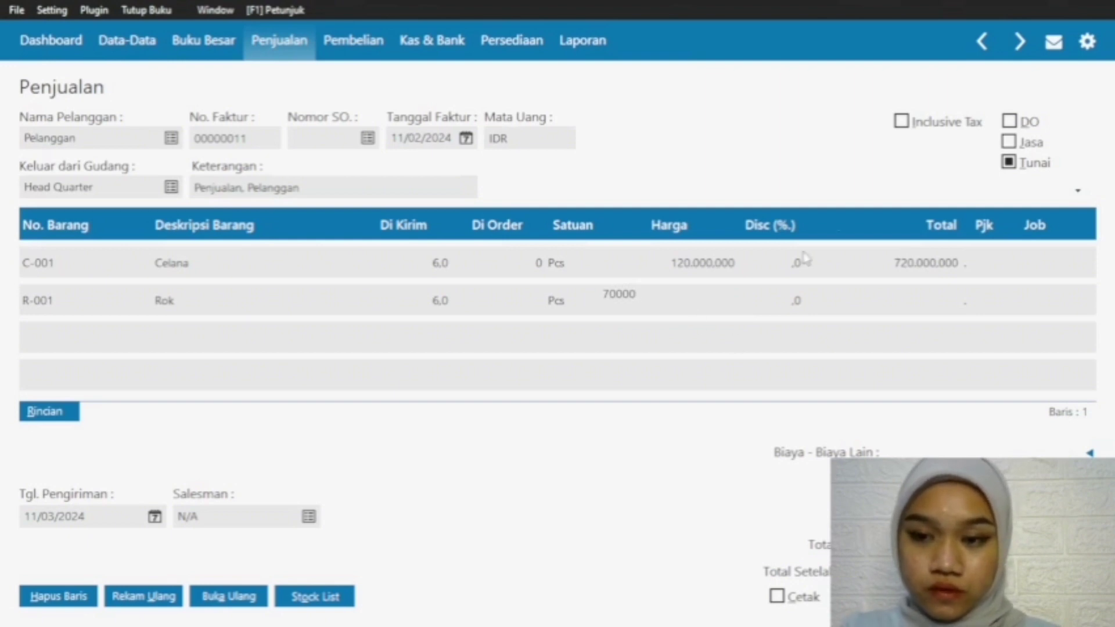
key("Return")
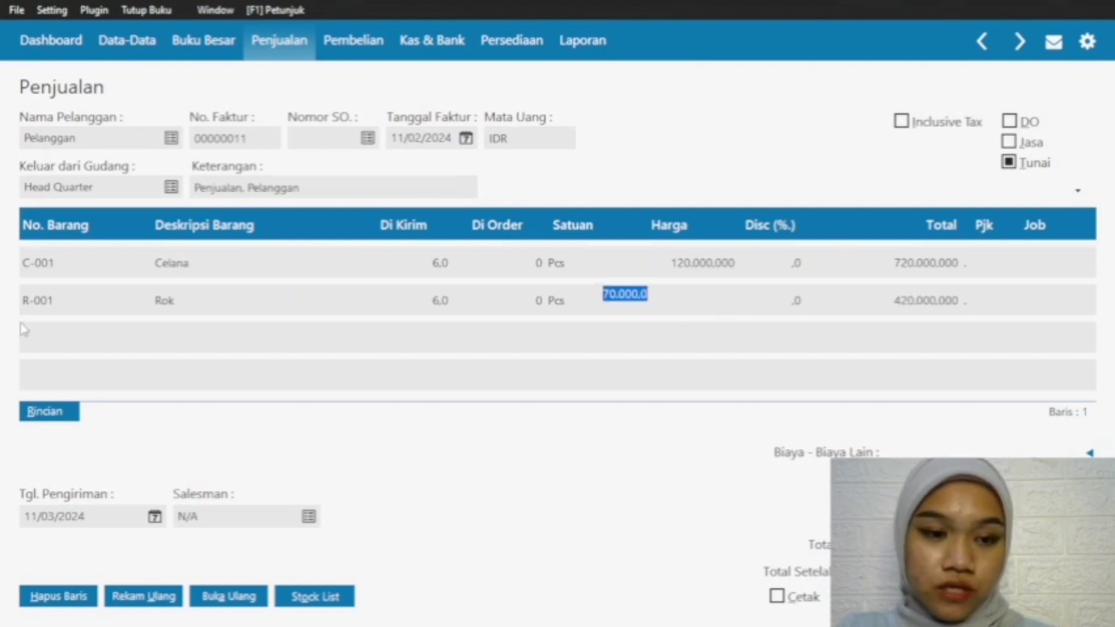
Step: Add item G-001 Baju Gamis as the third row of the sales invoice
left_click(72, 305)
double_click(61, 339)
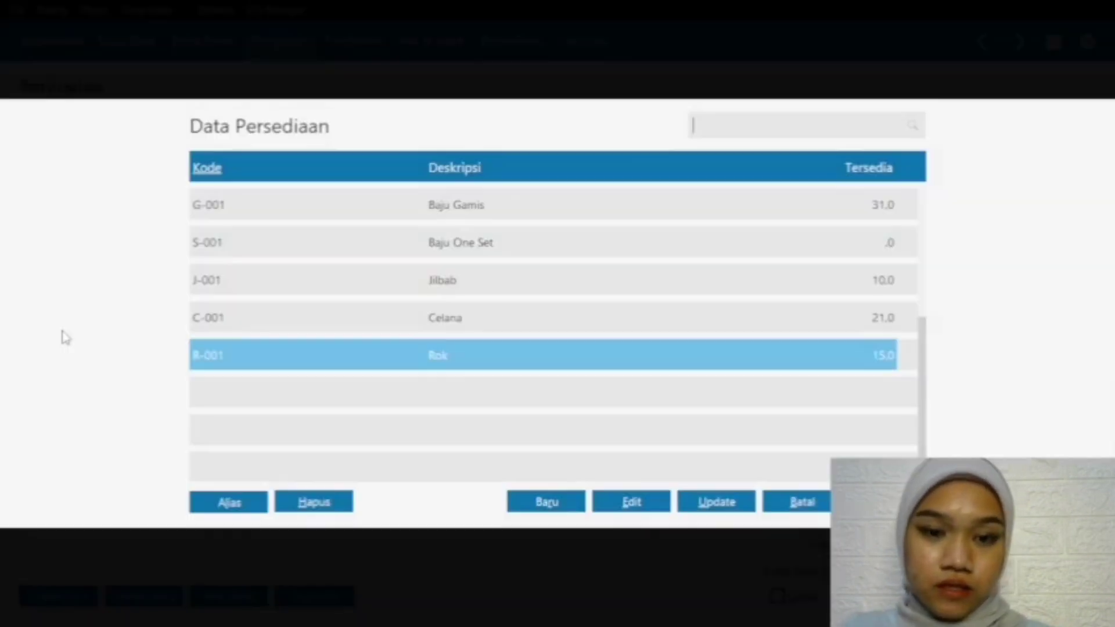
left_click(471, 210)
key("Return")
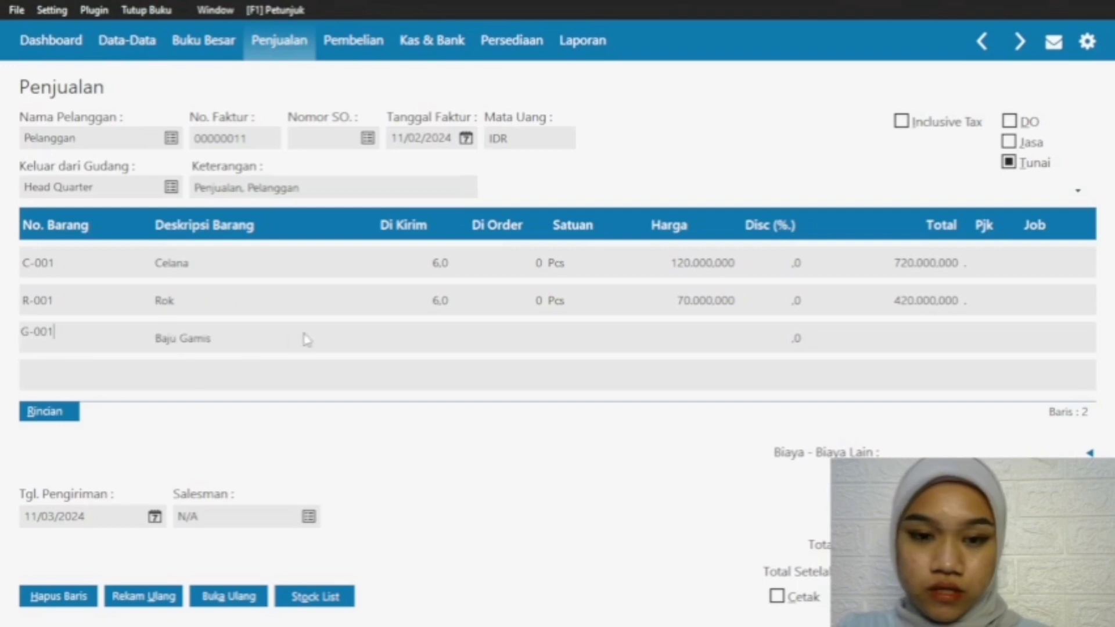
Step: Set the Baju Gamis row to 8 pieces Di Kirim at a Harga of 250000
left_click(444, 343)
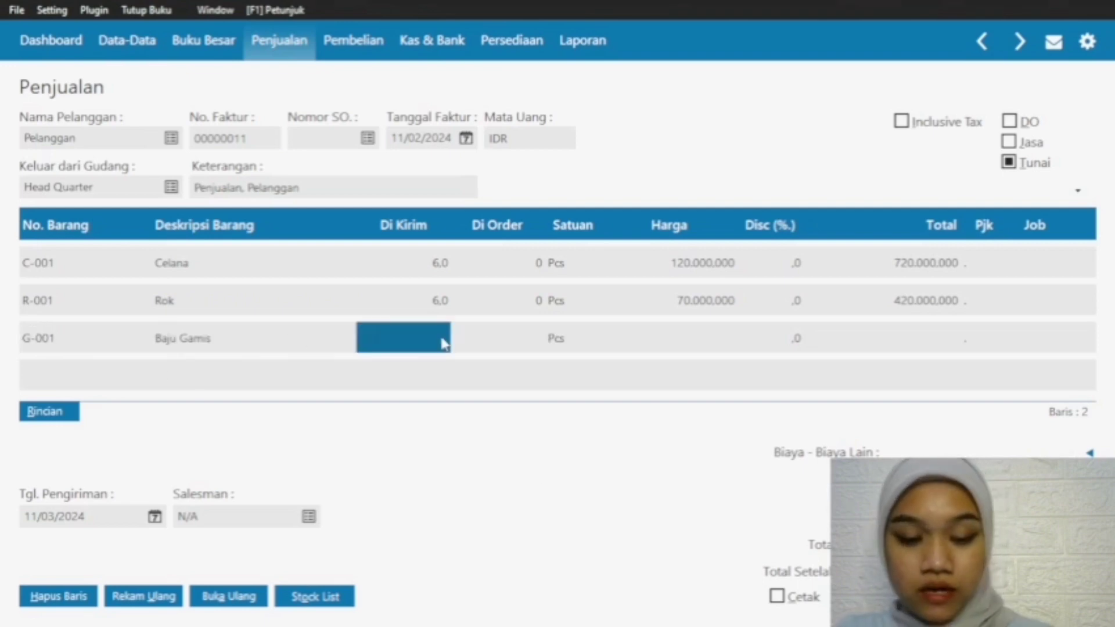
type("8.0")
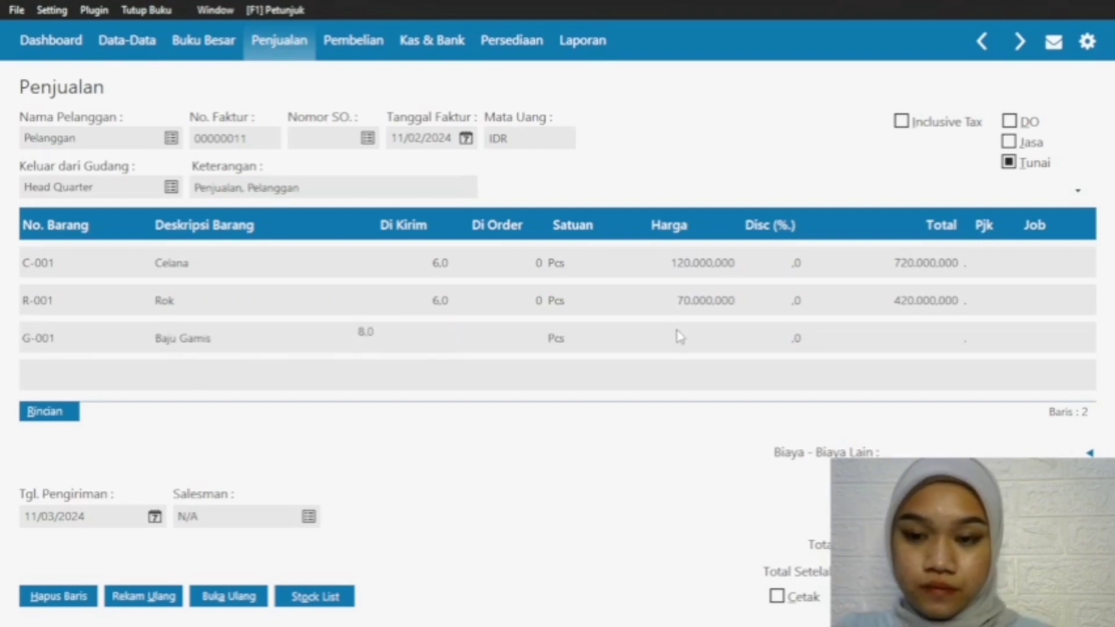
left_click(680, 336)
type("2")
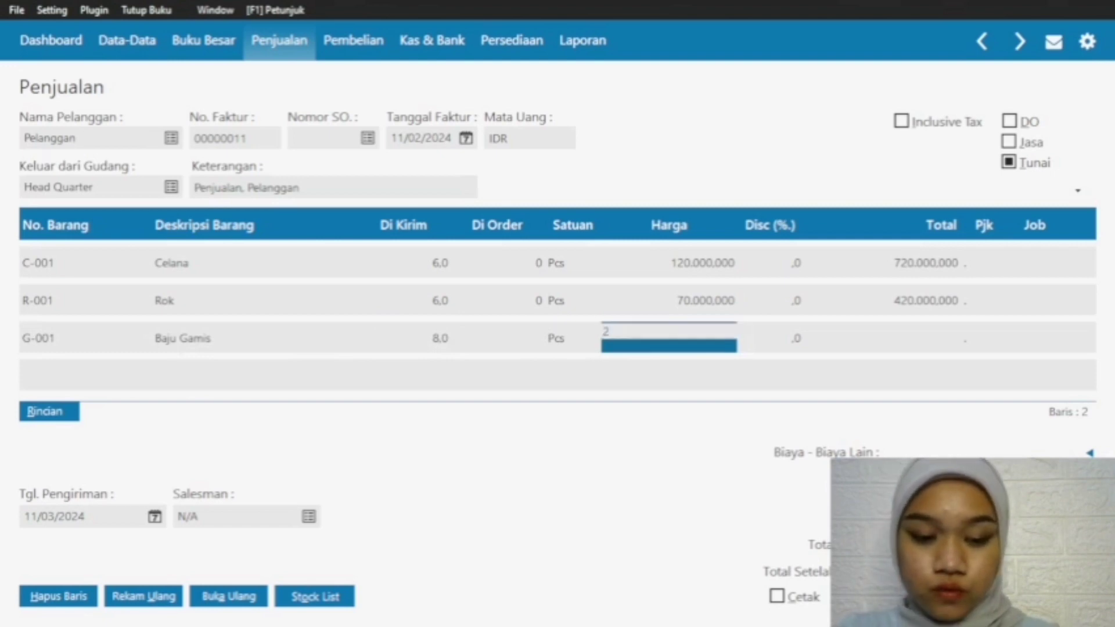
type("50000")
key("Return")
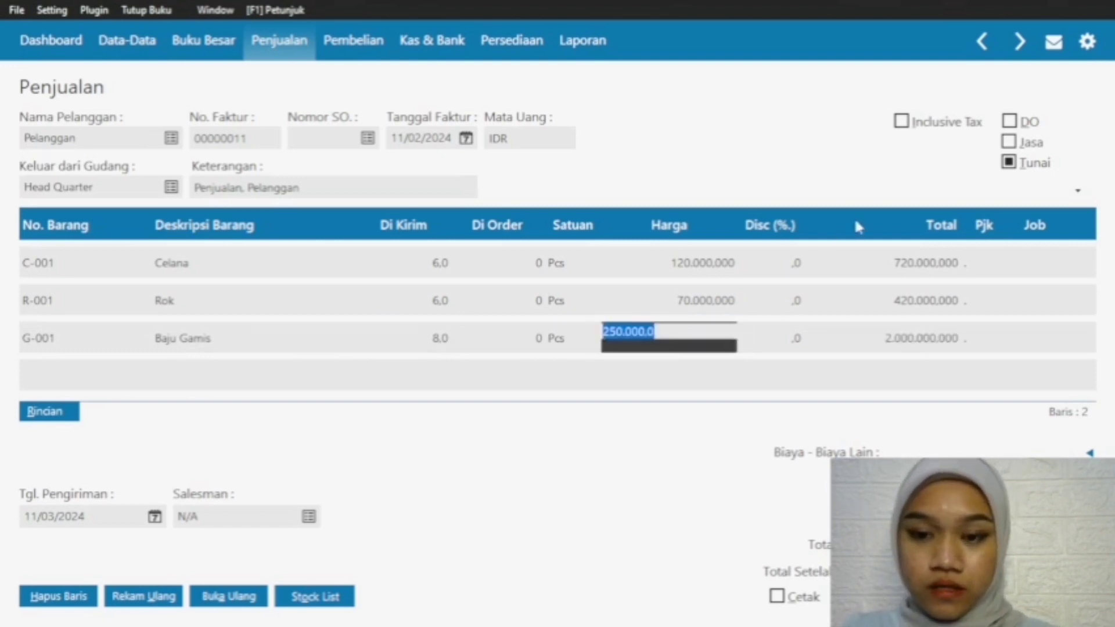
Step: Add item J-001 Jilbab as the fourth row of the sales invoice
left_click(65, 335)
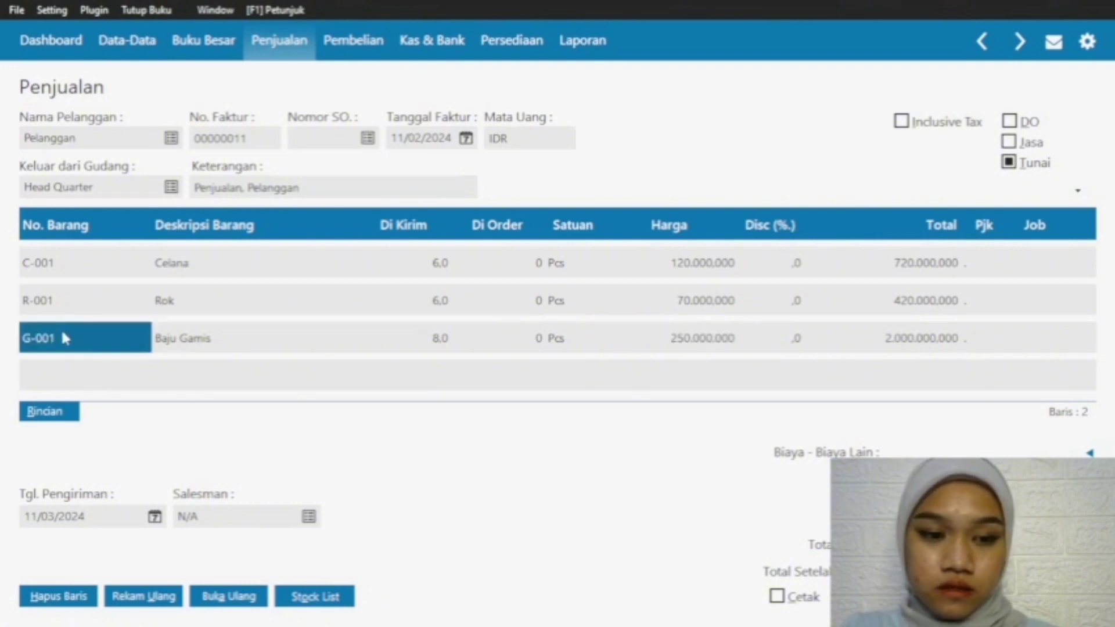
left_click(45, 371)
left_click(47, 372)
key("Return")
left_click(475, 284)
key("Return")
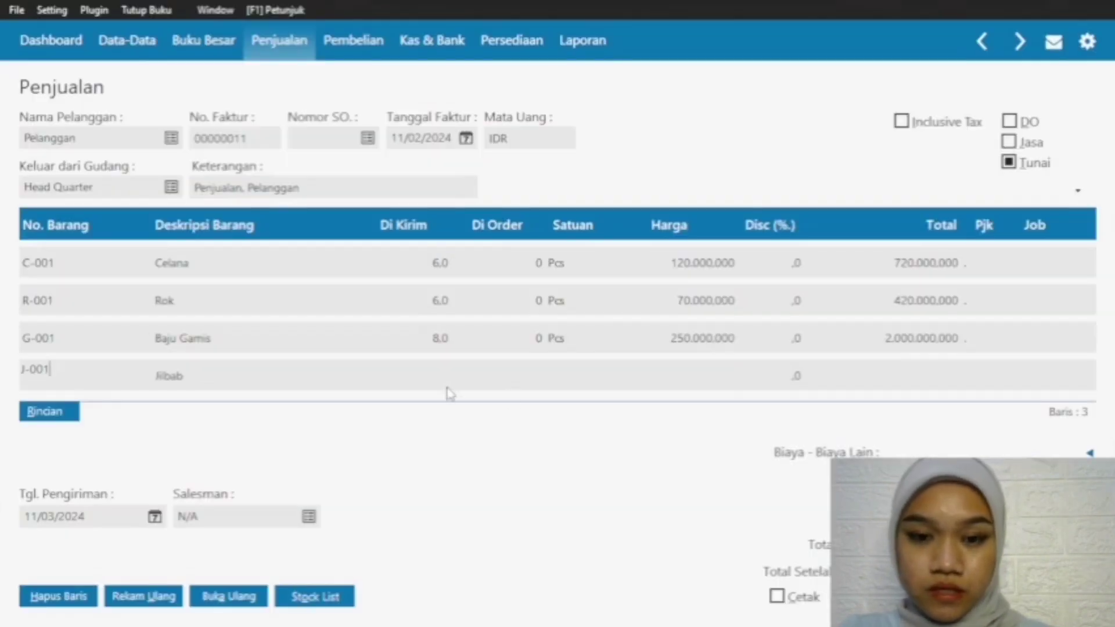
Step: Set the Jilbab row to 10 pieces Di Kirim at a Harga of 35000
left_click(428, 380)
left_click(428, 380)
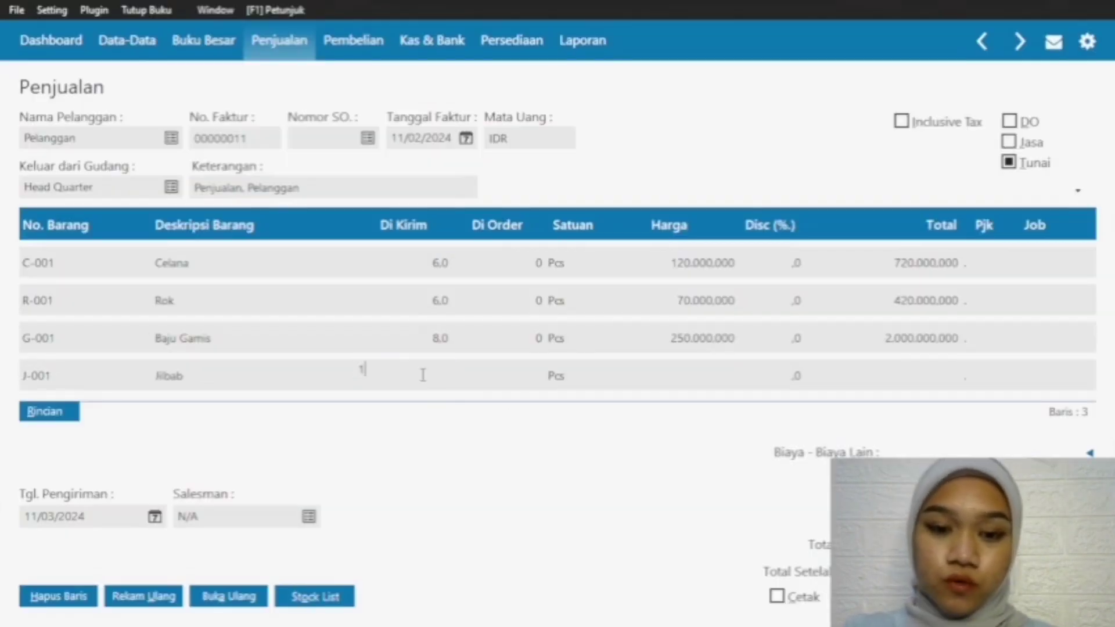
type("10")
left_click(682, 378)
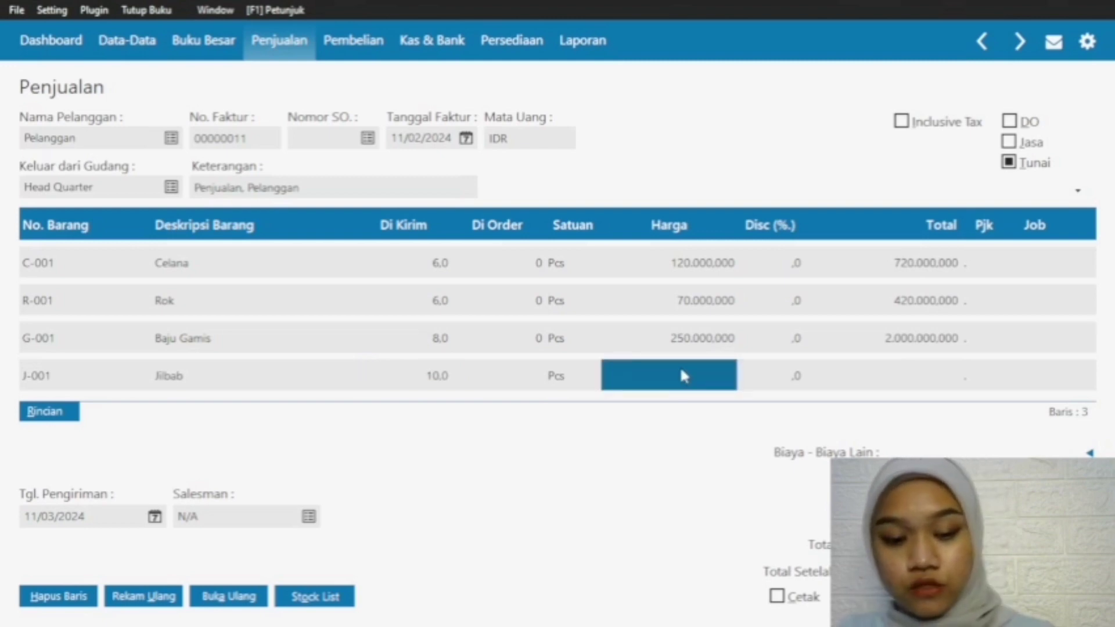
left_click(682, 376)
type("35000")
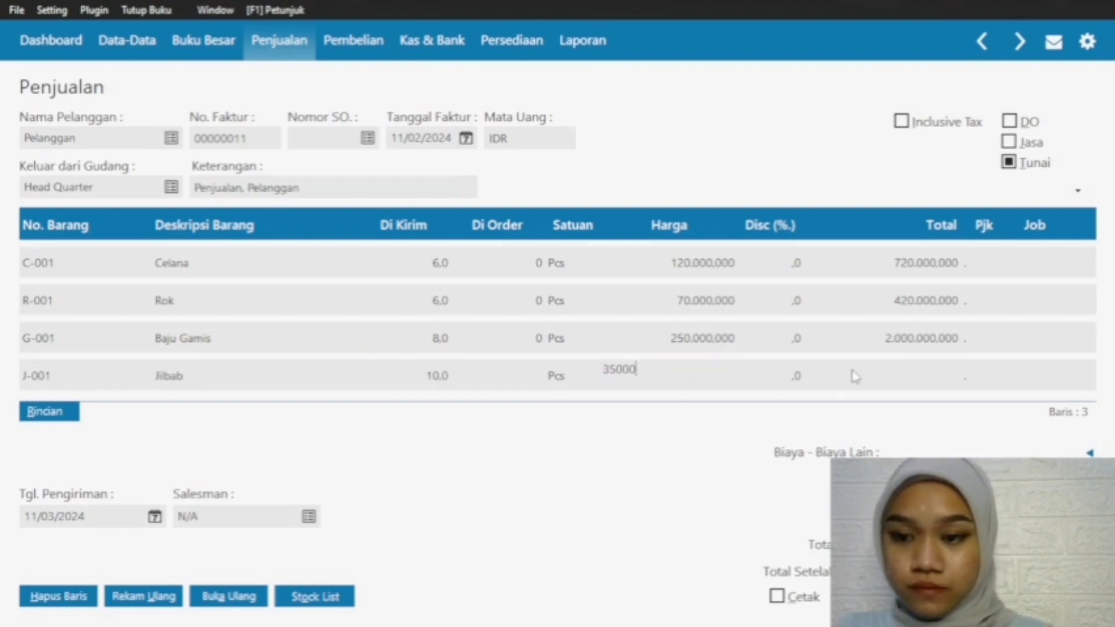
left_click(842, 230)
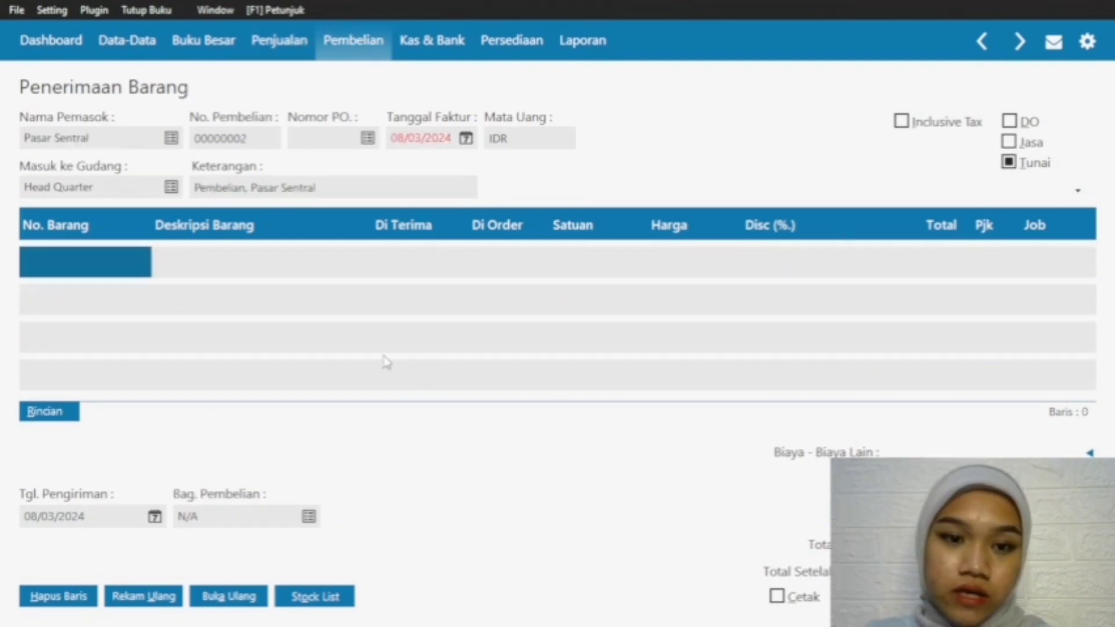
Step: Set both the Tanggal Faktur and the Tgl. Pengiriman of the Pasar Sentral purchase to 12/02/2024
left_click(466, 139)
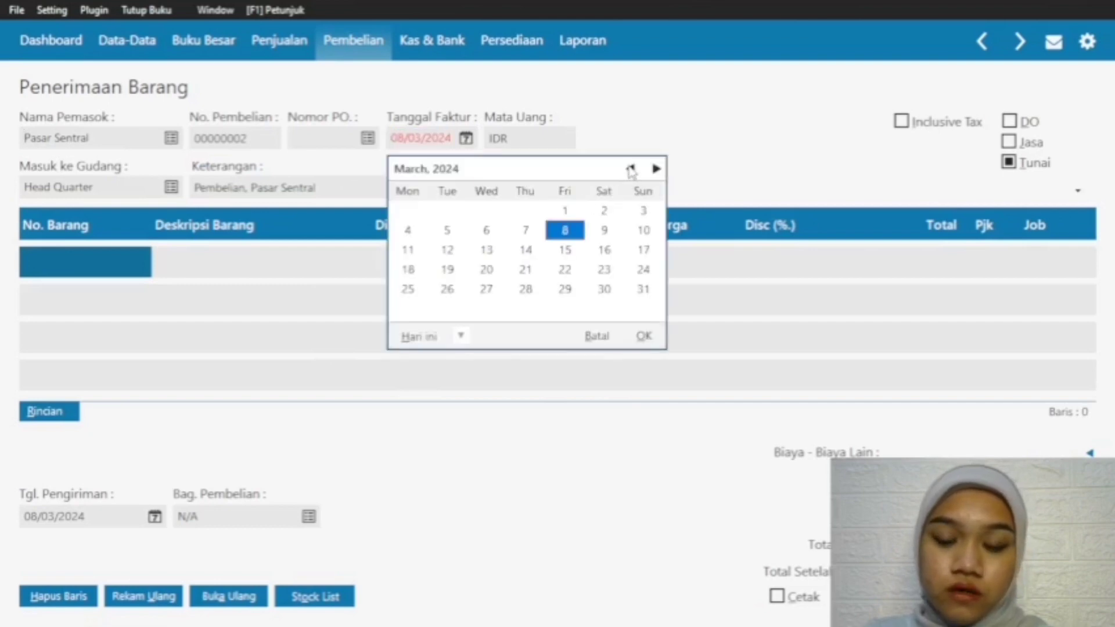
left_click(630, 168)
left_click(415, 254)
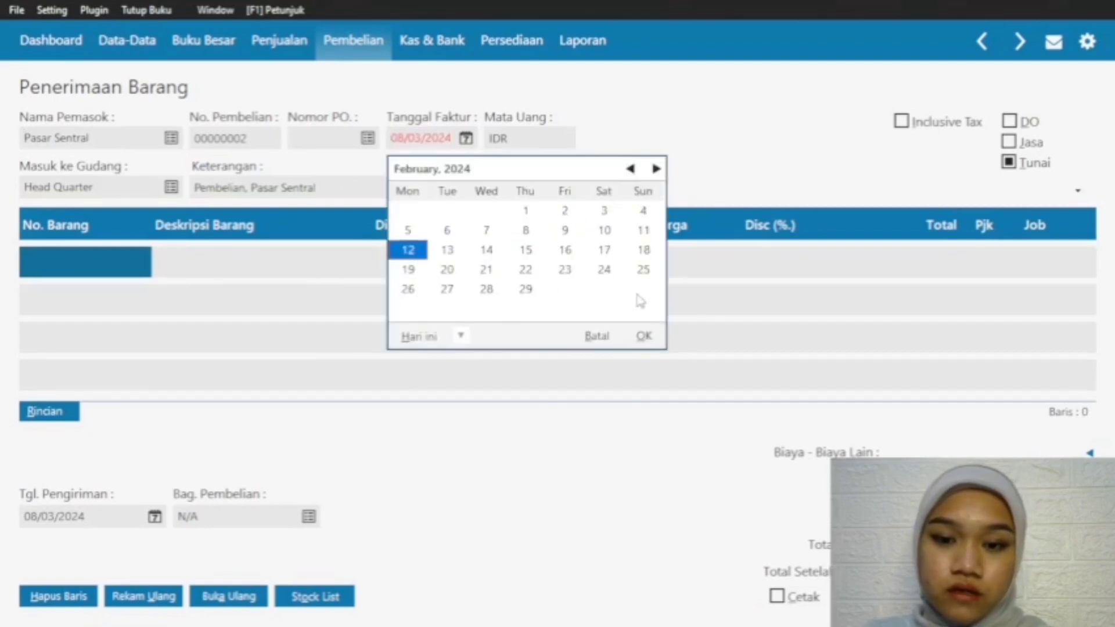
left_click(643, 337)
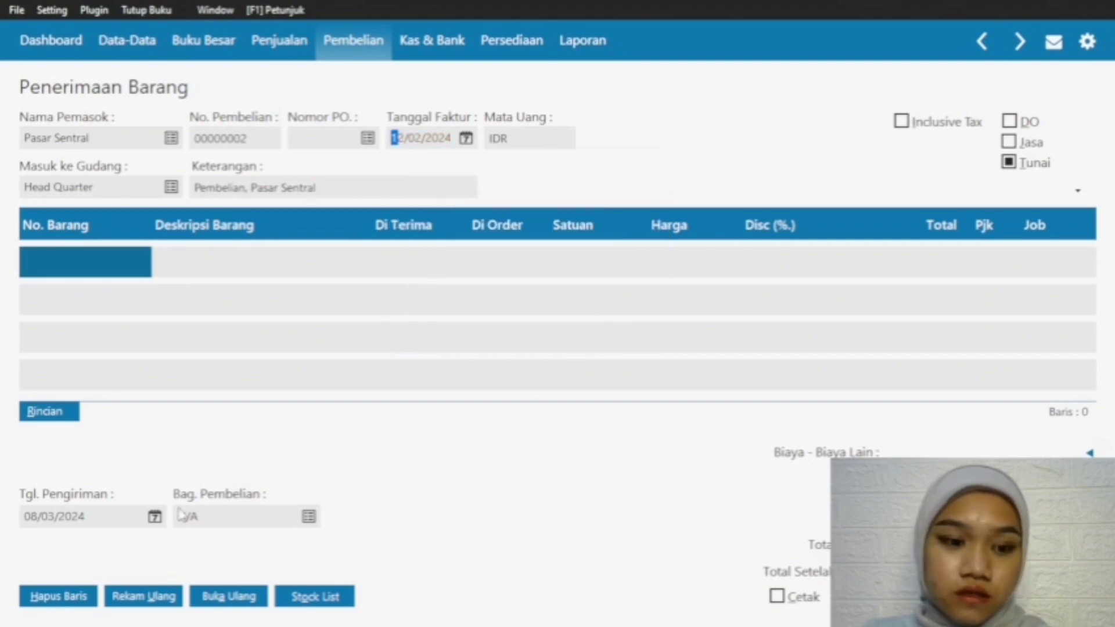
left_click(154, 519)
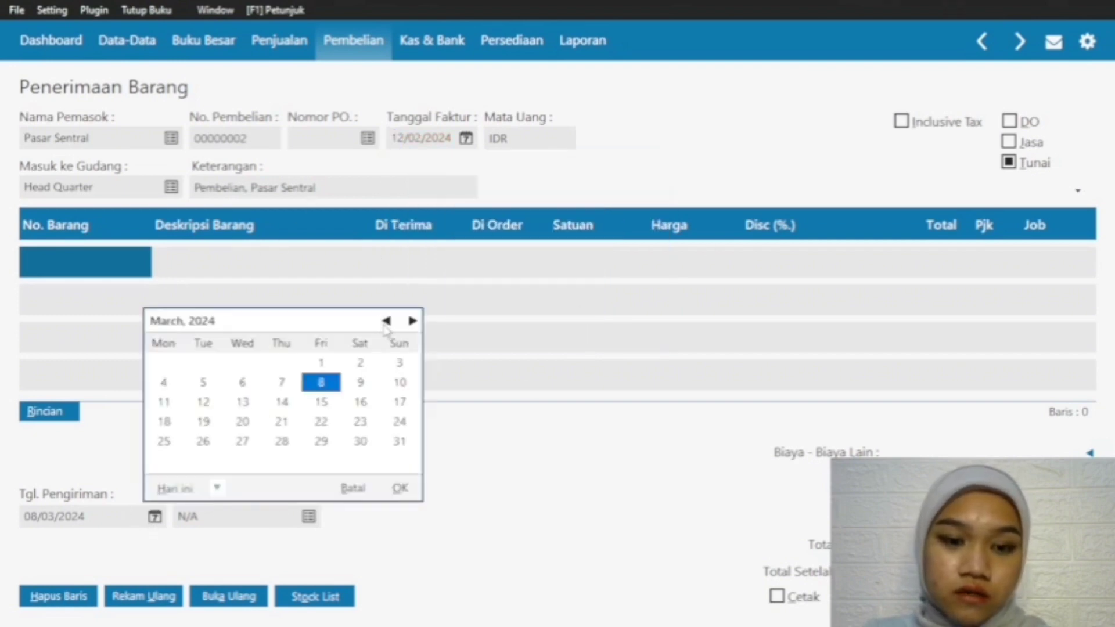
left_click(387, 320)
left_click(164, 404)
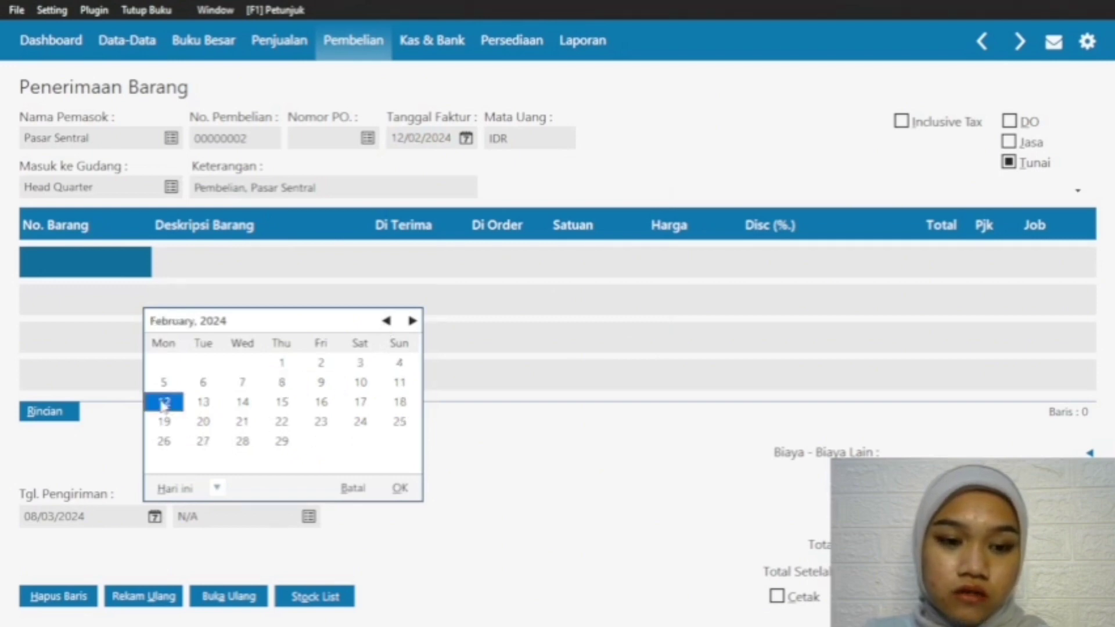
left_click(400, 488)
Step: Add item J-001 Jilbab as the purchase's first row with 36 pieces Di Terima
double_click(119, 273)
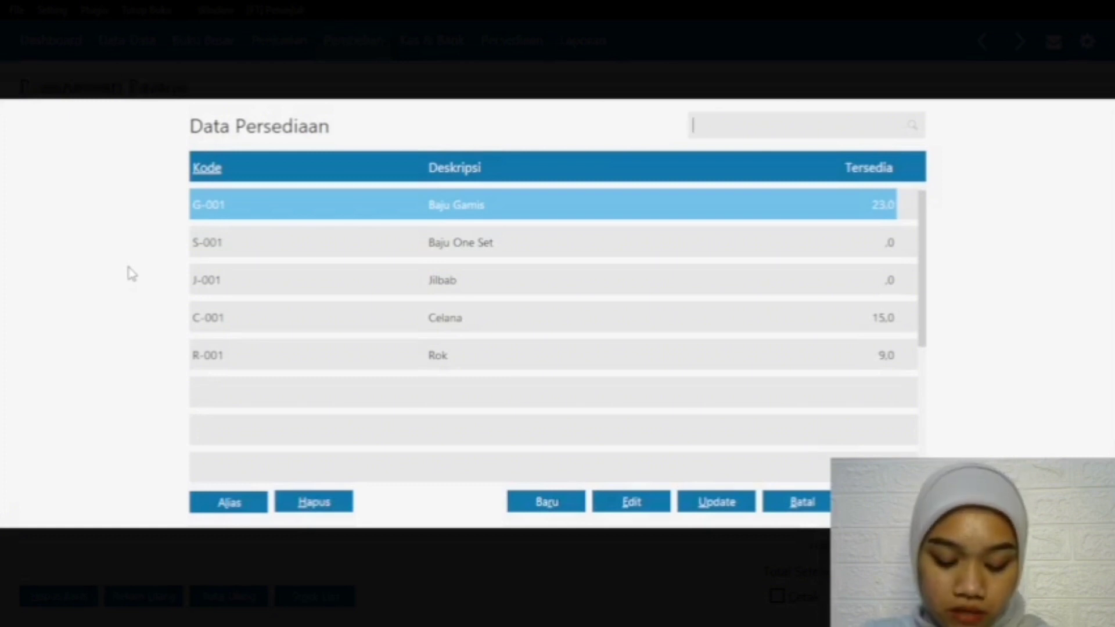
left_click(438, 285)
left_click(887, 502)
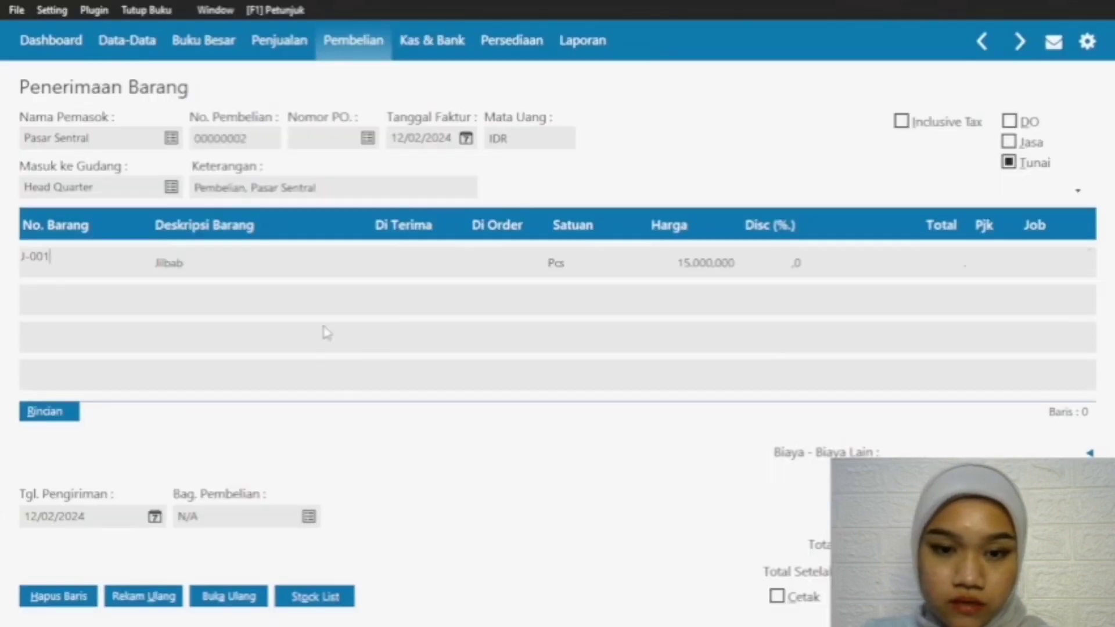
left_click(408, 265)
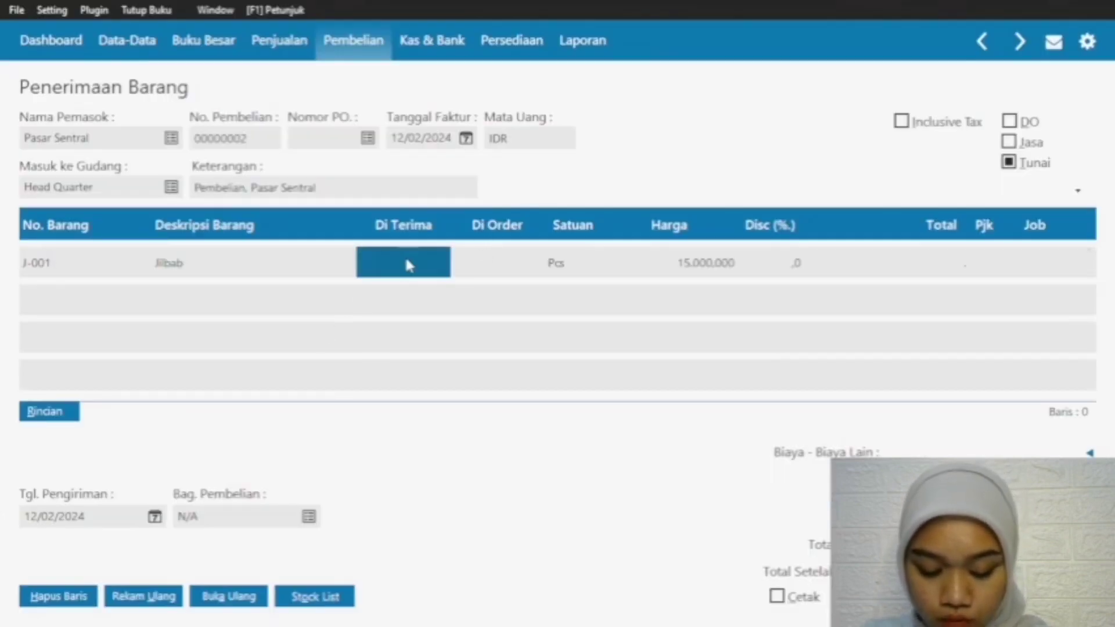
left_click(407, 261)
type("35")
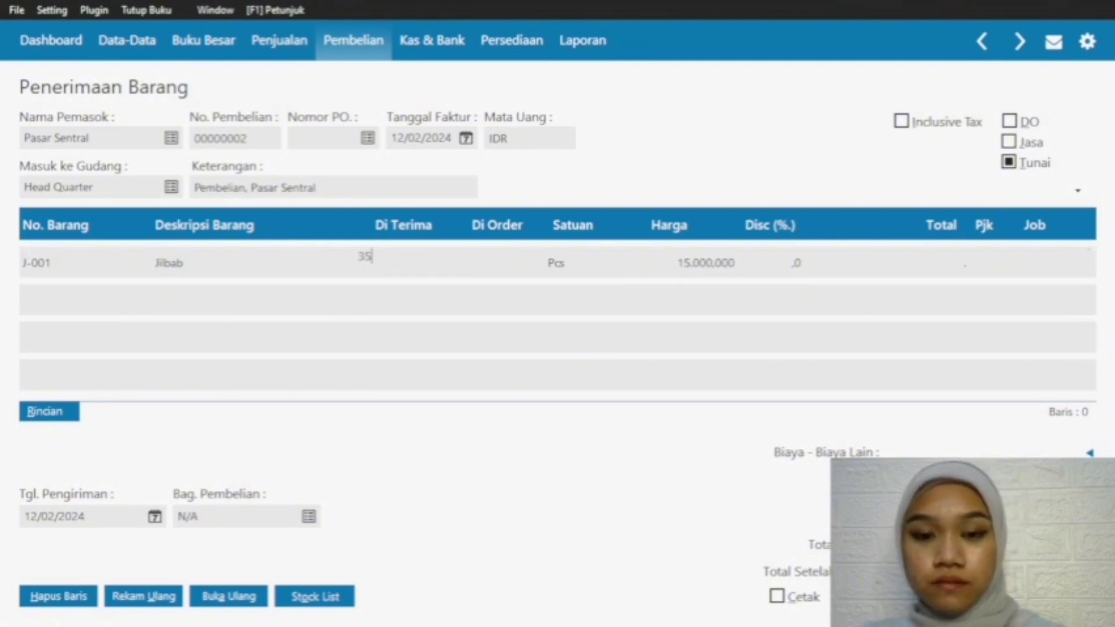
type("6")
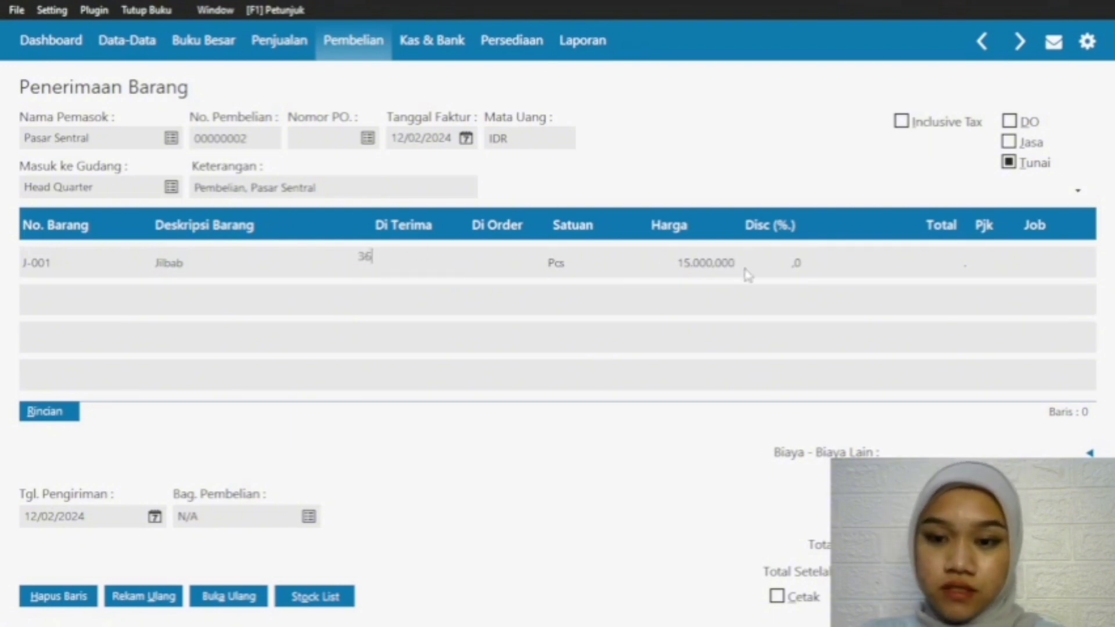
key("Return")
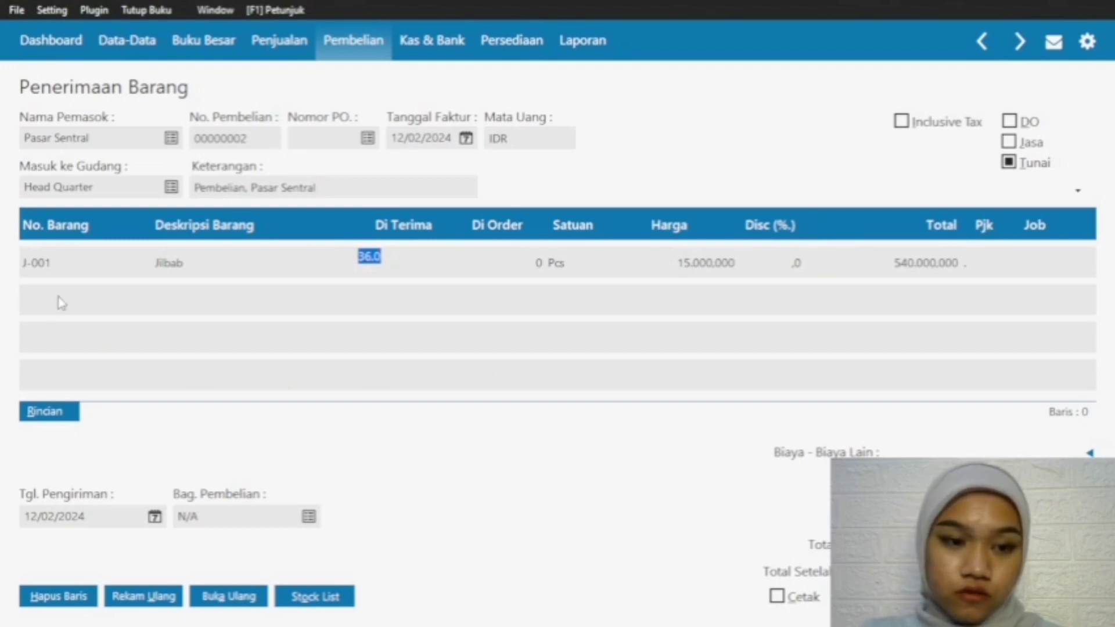
Step: Add item R-001 Rok as the second row of the Pasar Sentral purchase
left_click(64, 262)
key("Down")
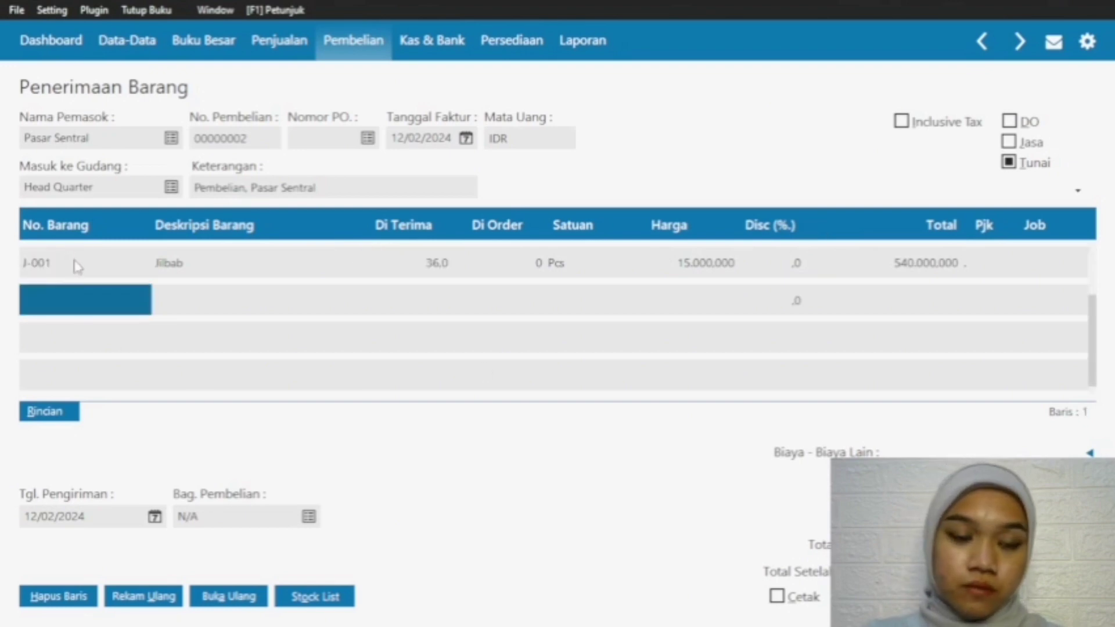
double_click(75, 298)
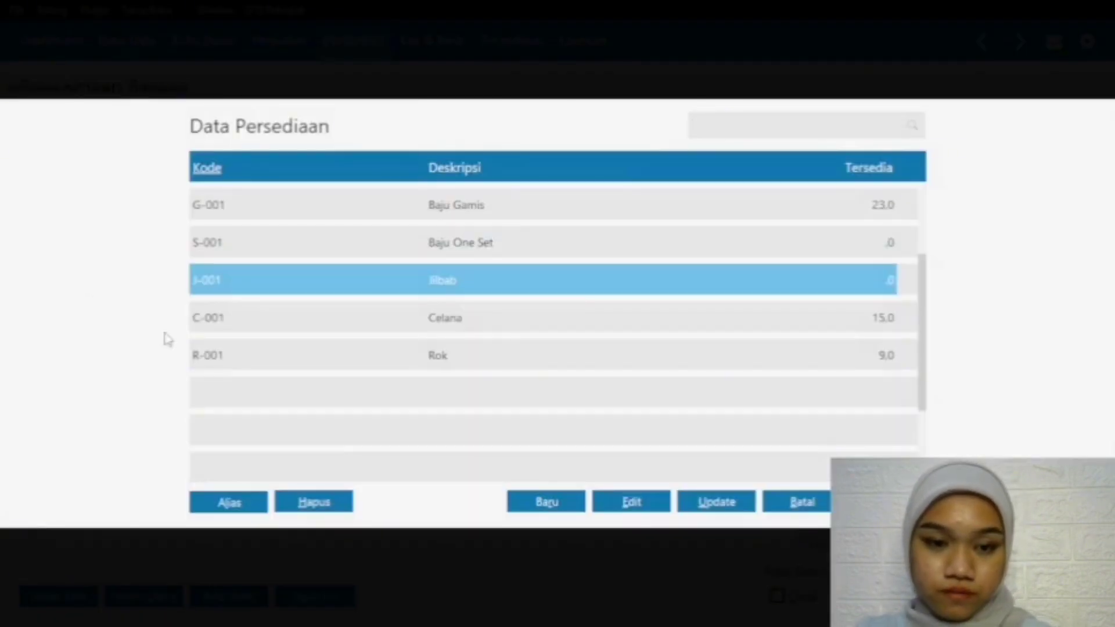
left_click(432, 355)
key("Return")
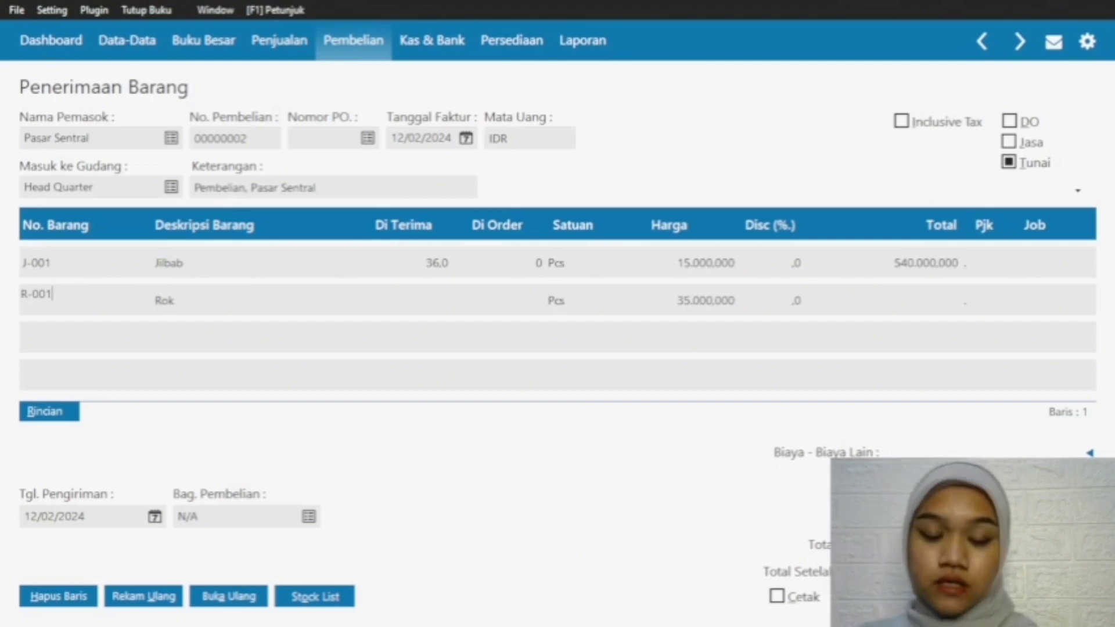
Step: Set the Di Terima quantity of the Rok row to 6 pieces
left_click(440, 293)
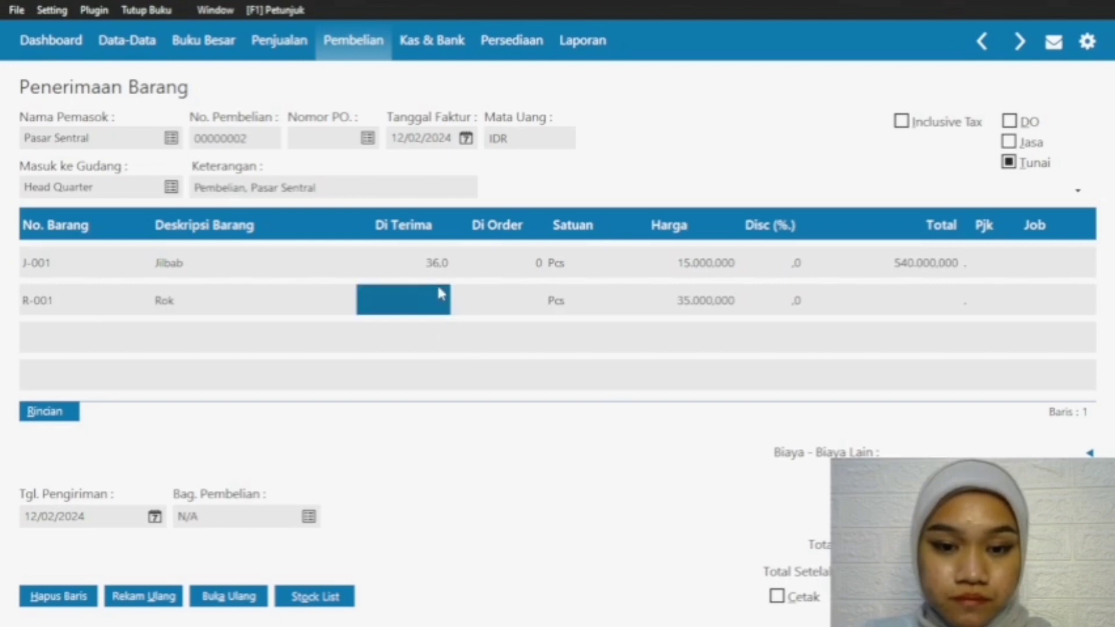
type("6")
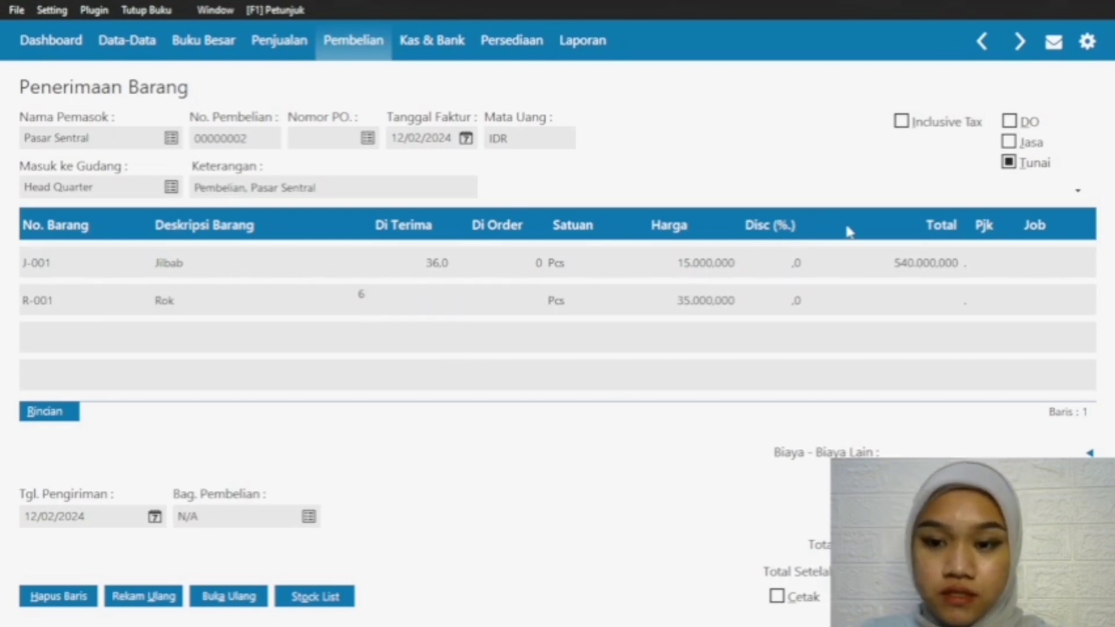
key("Return")
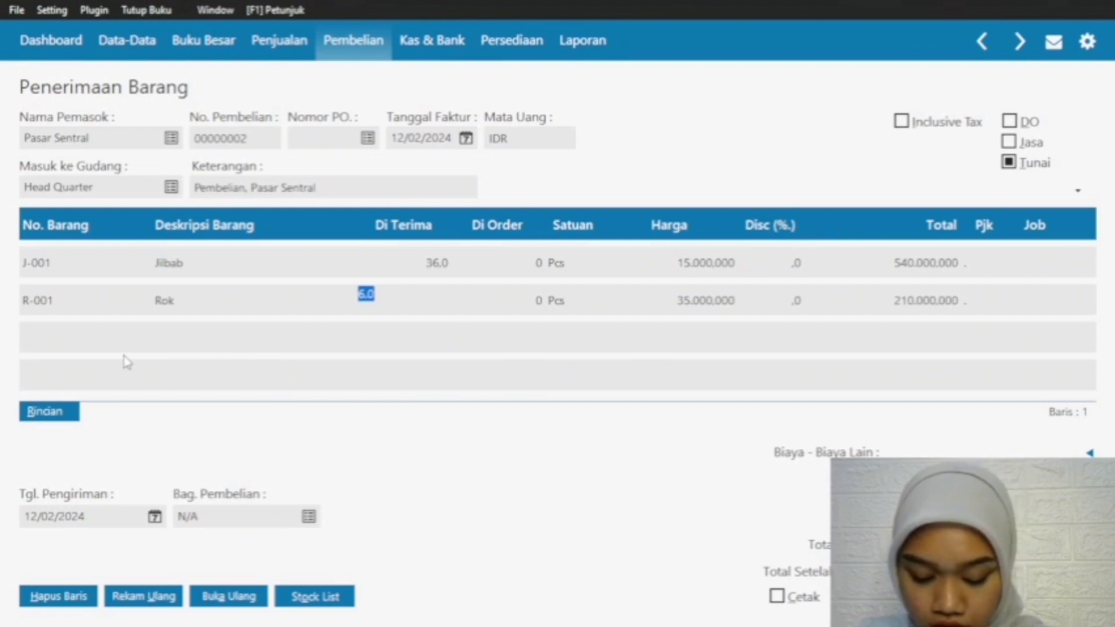
Step: Add item C-001 Celana as the purchase's third row with 6 pieces Di Terima
left_click(72, 308)
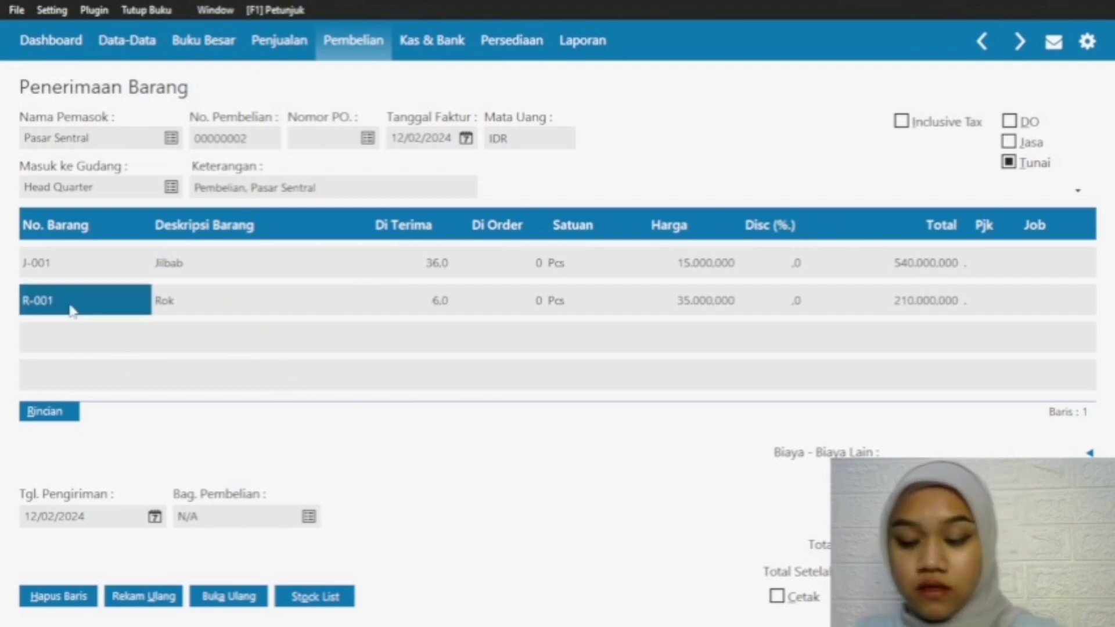
key("Down")
double_click(54, 330)
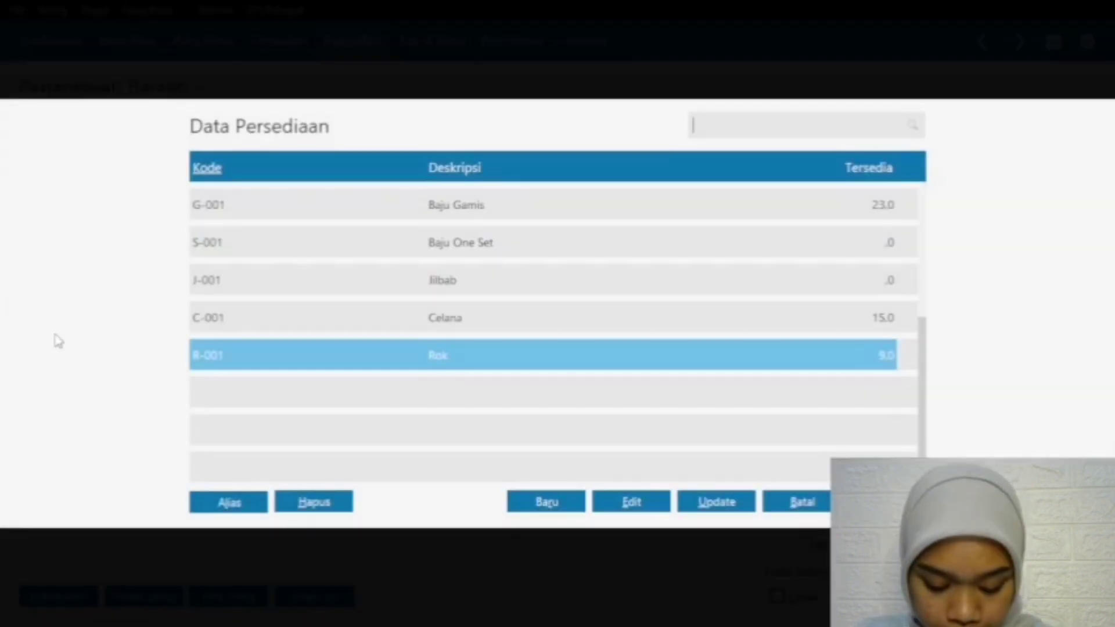
left_click(446, 318)
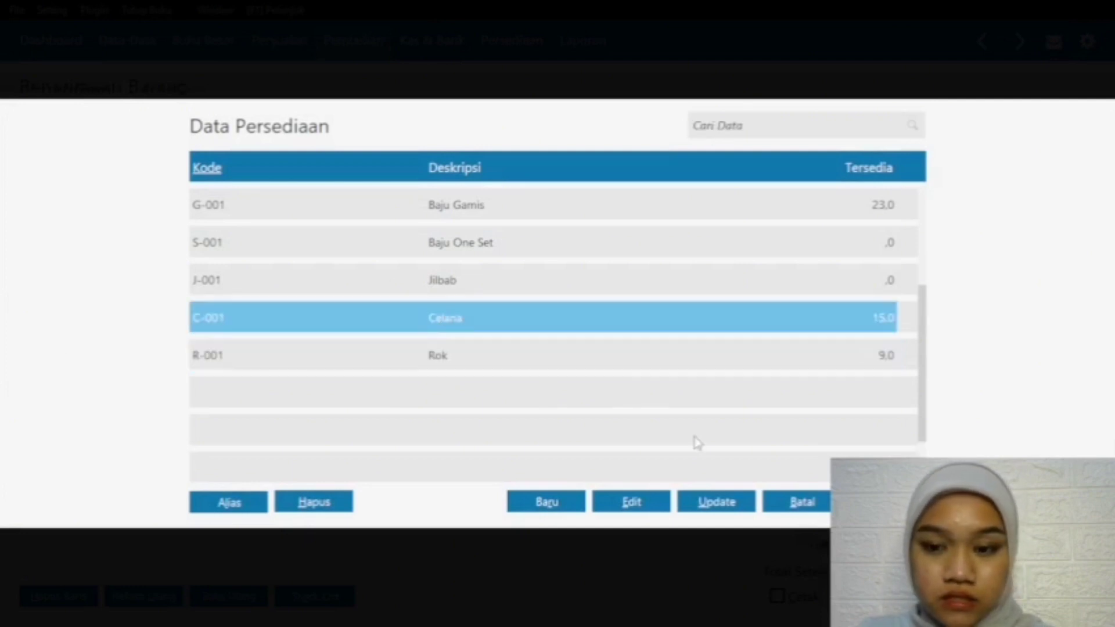
key("Return")
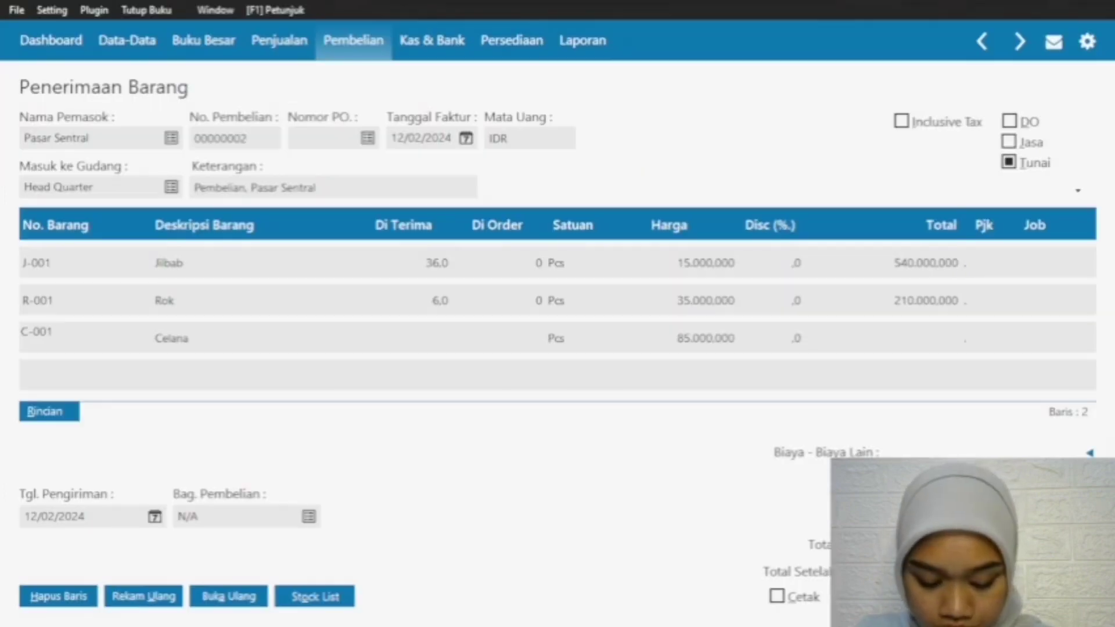
left_click(416, 347)
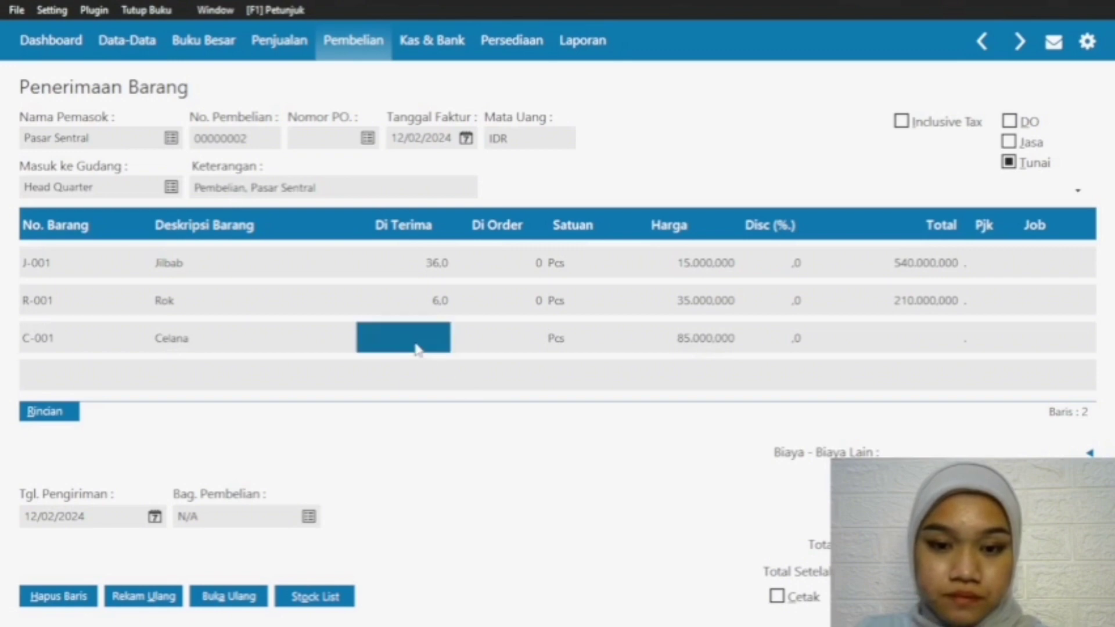
type("6")
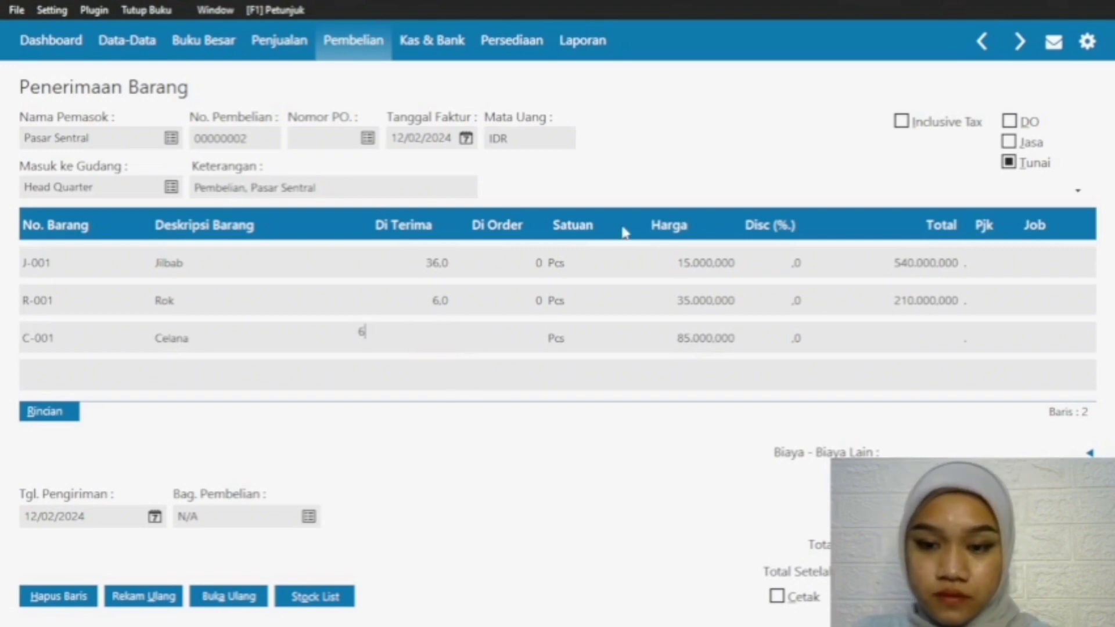
key("Return")
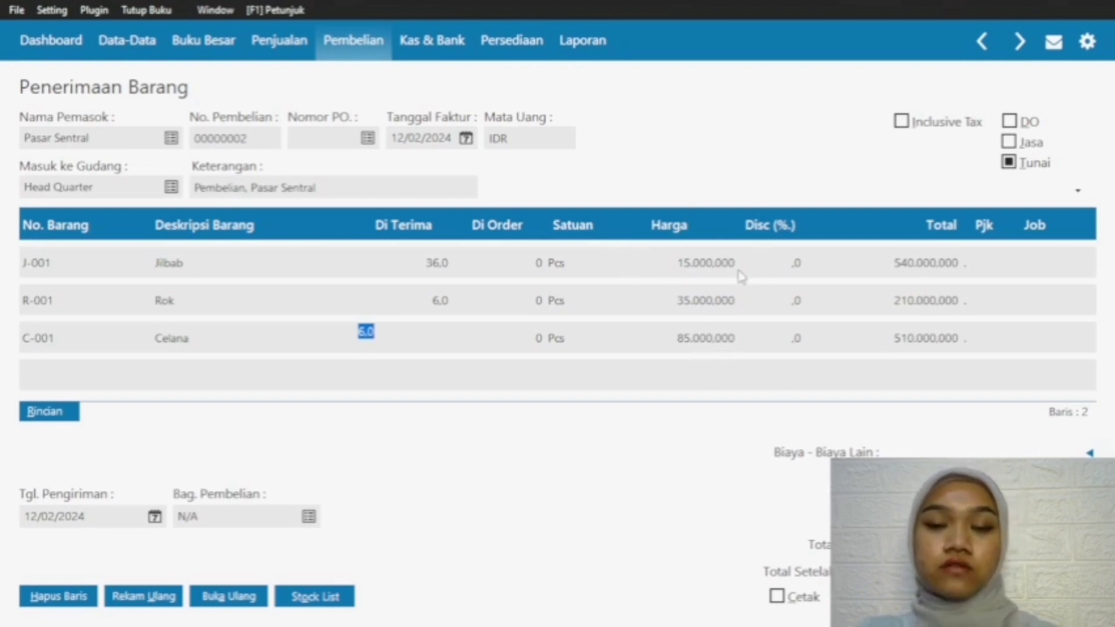
Step: Add item S-001 Baju One Set as the fourth row with 18 pieces Di Terima
left_click(69, 344)
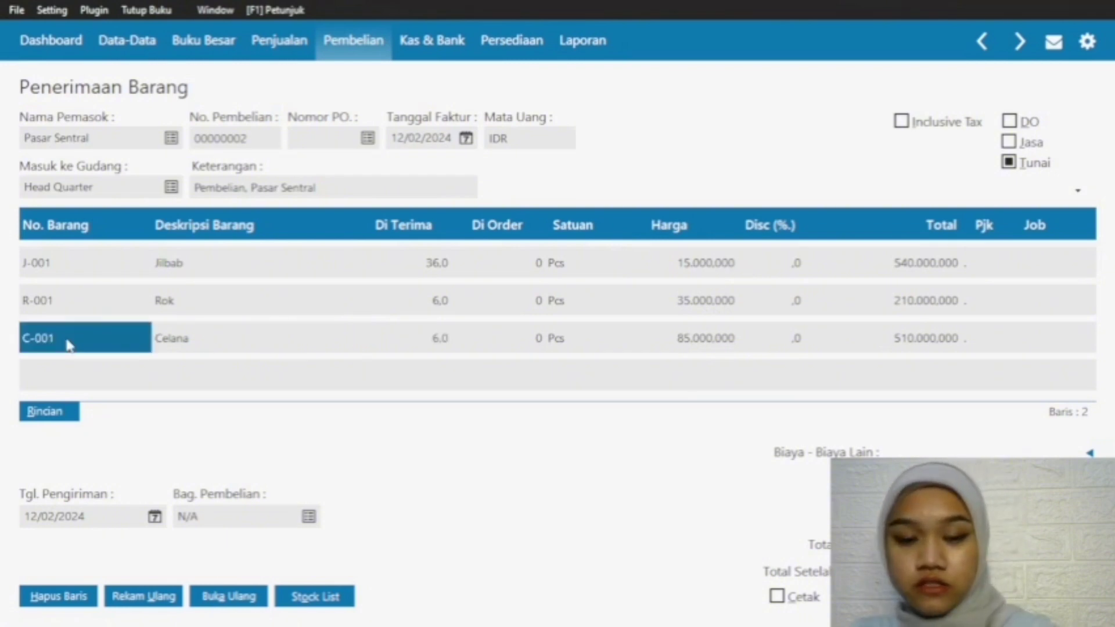
key("Down")
double_click(78, 373)
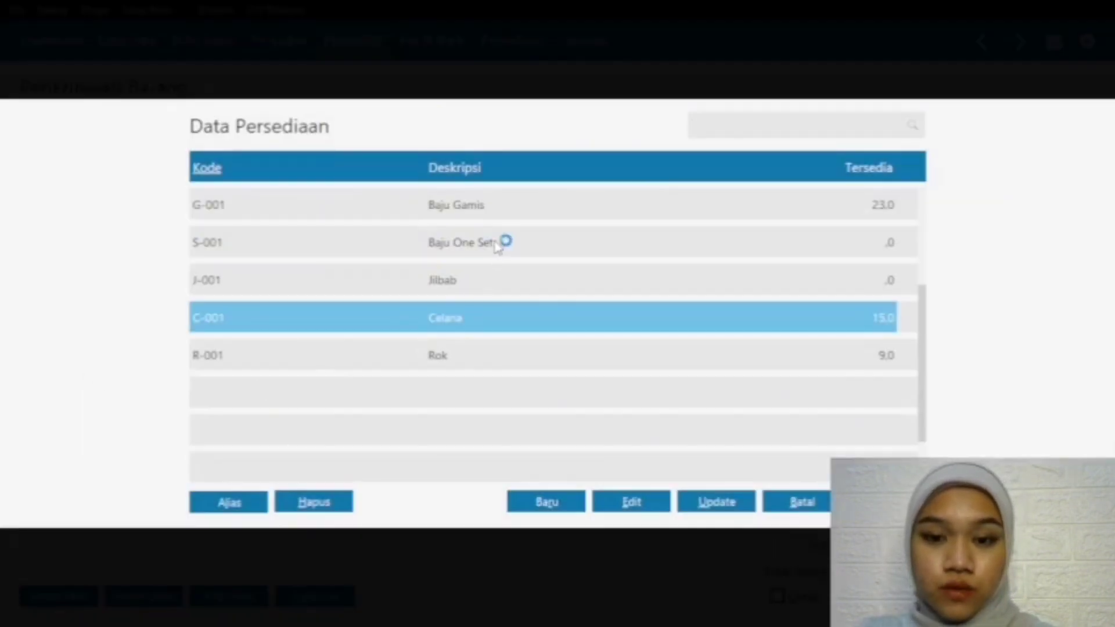
left_click(502, 243)
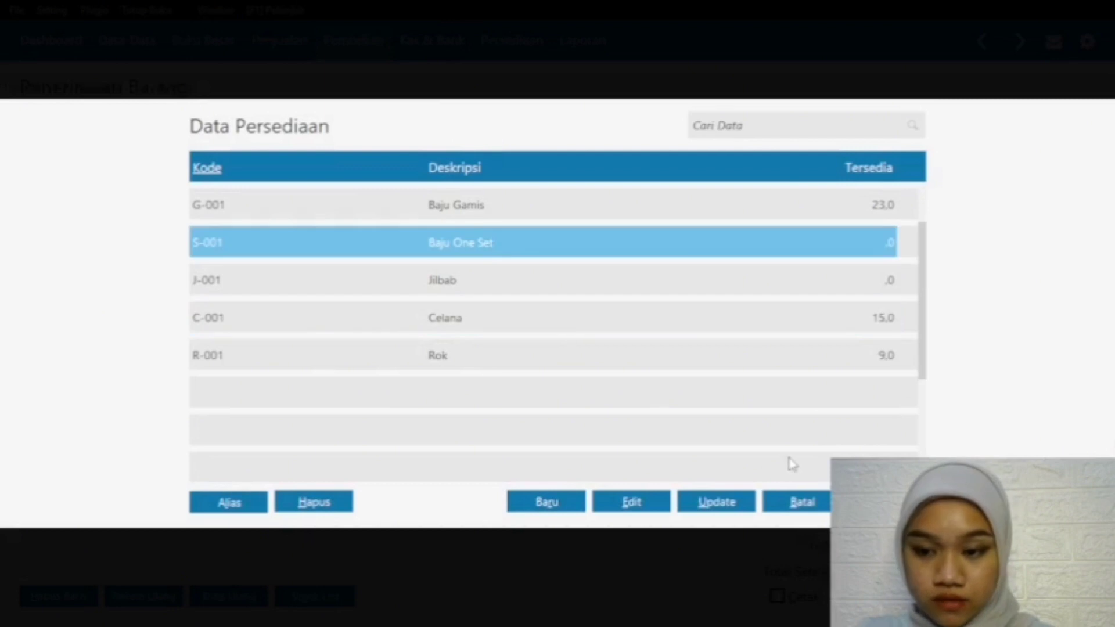
key("Return")
left_click(450, 375)
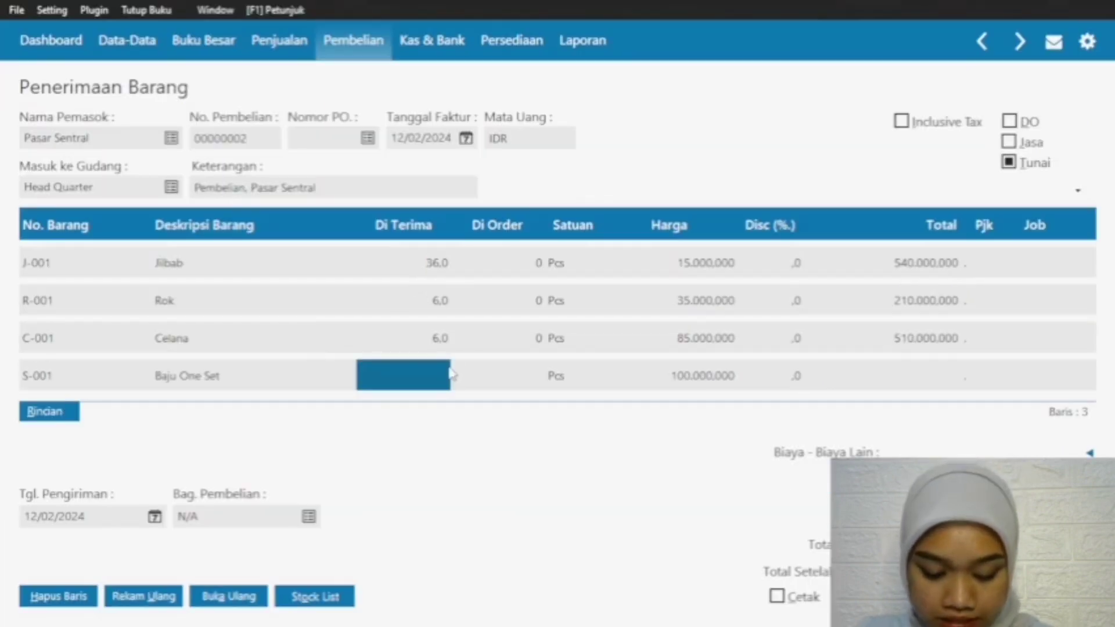
left_click(450, 375)
type("18")
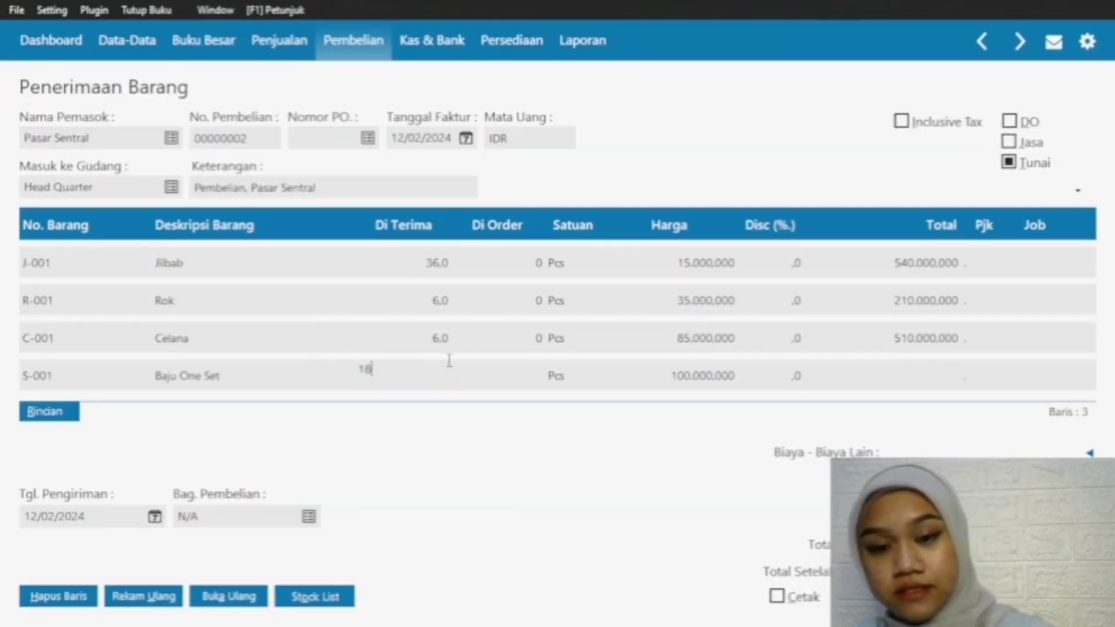
key("Return")
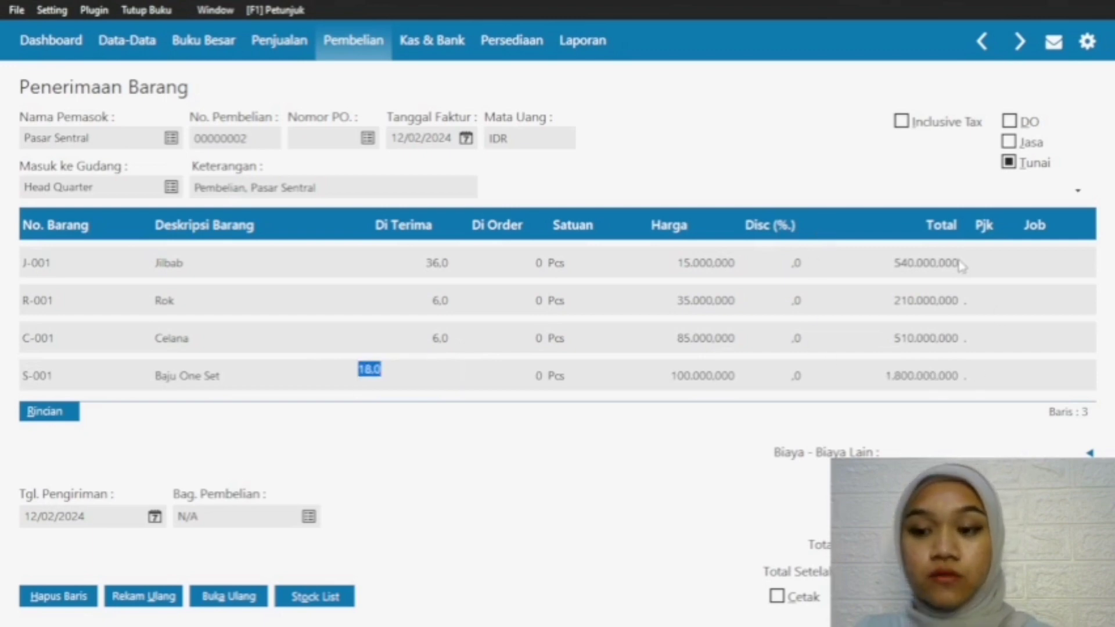
Step: Add item G-001 Baju Gamis as the fifth row with 24 pieces Di Terima
left_click(75, 381)
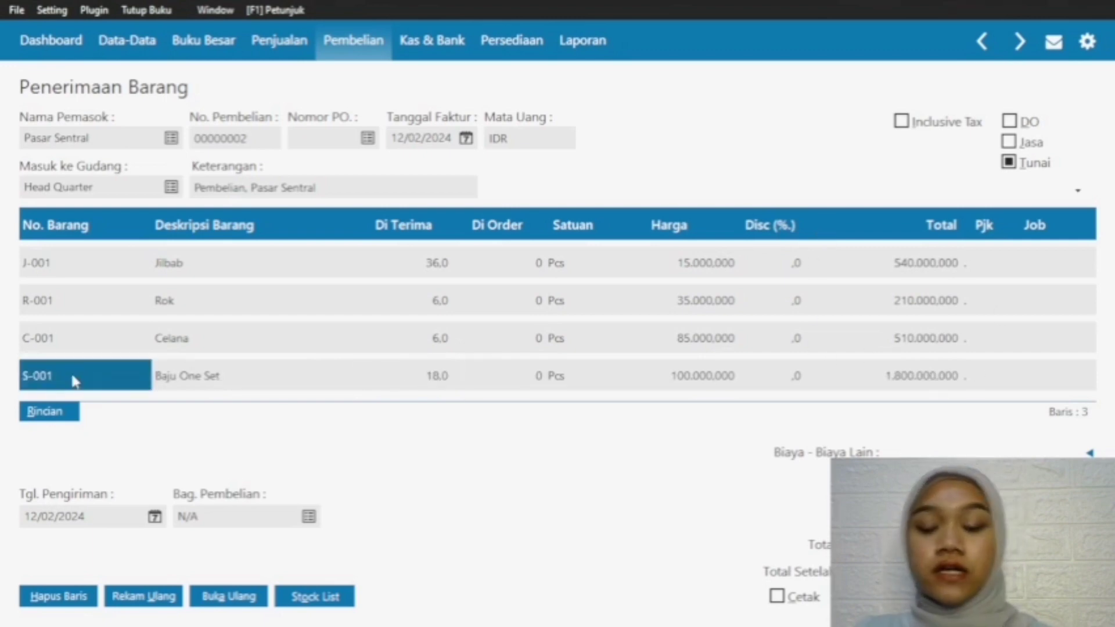
key("Down")
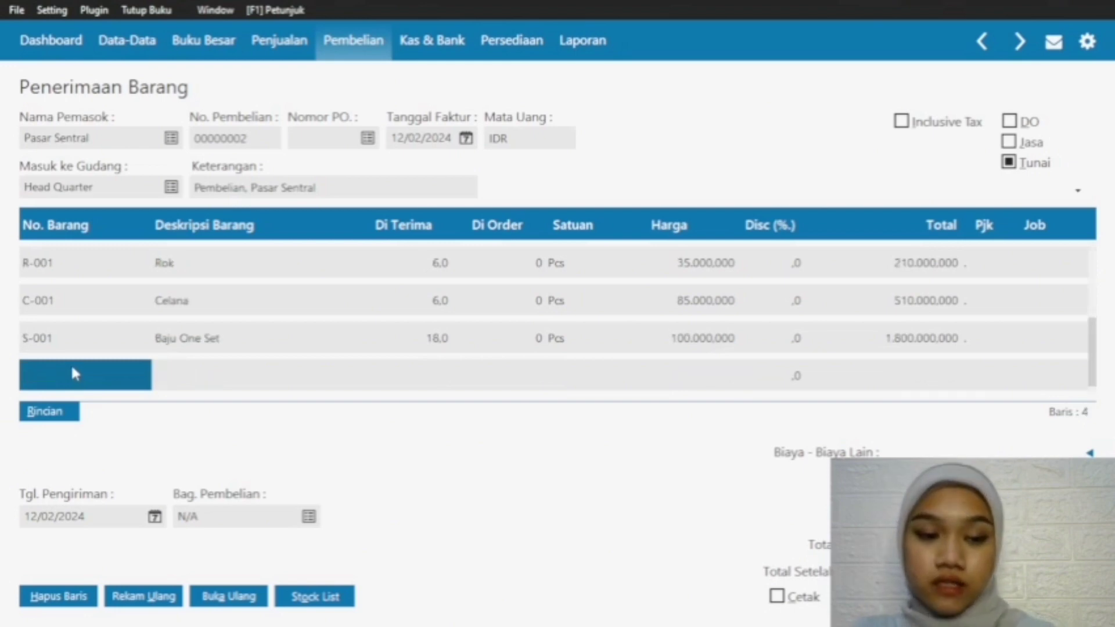
double_click(73, 367)
left_click(469, 218)
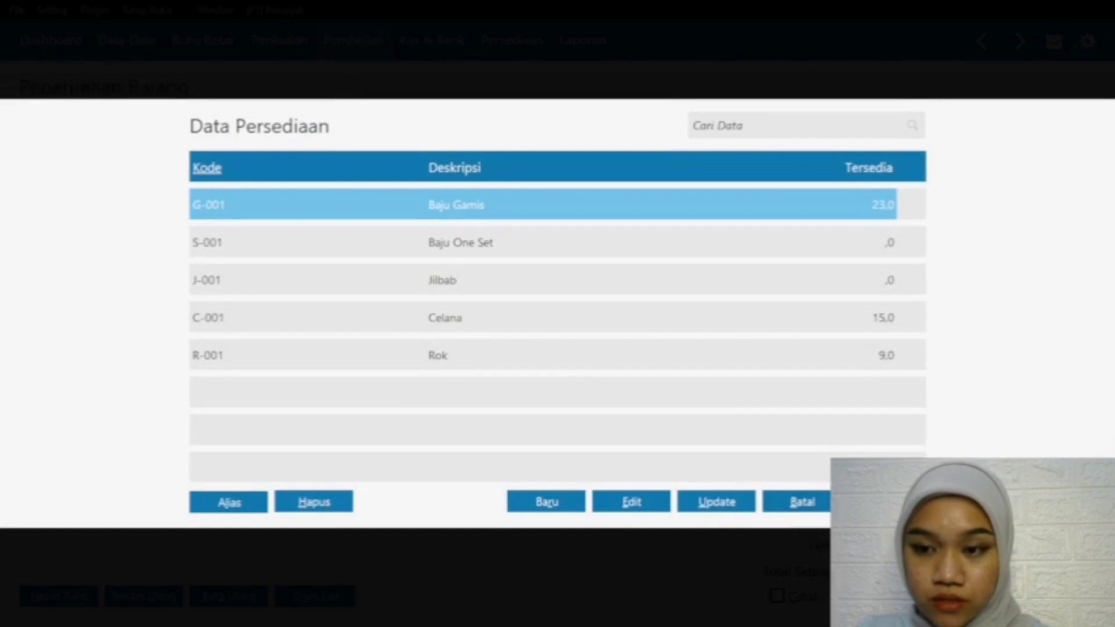
left_click(886, 501)
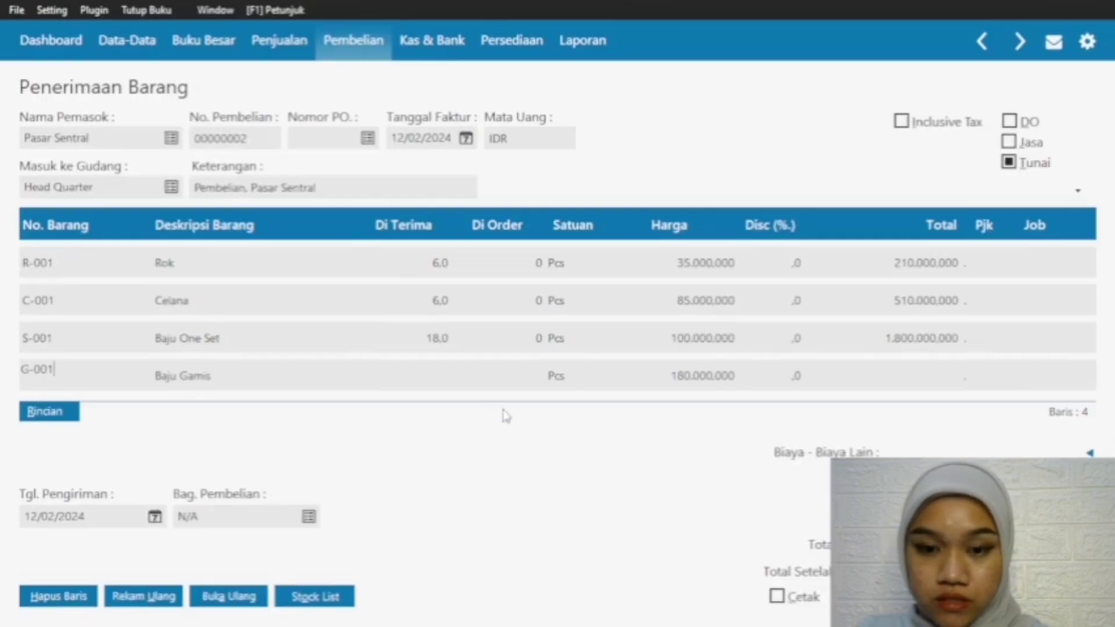
left_click(428, 380)
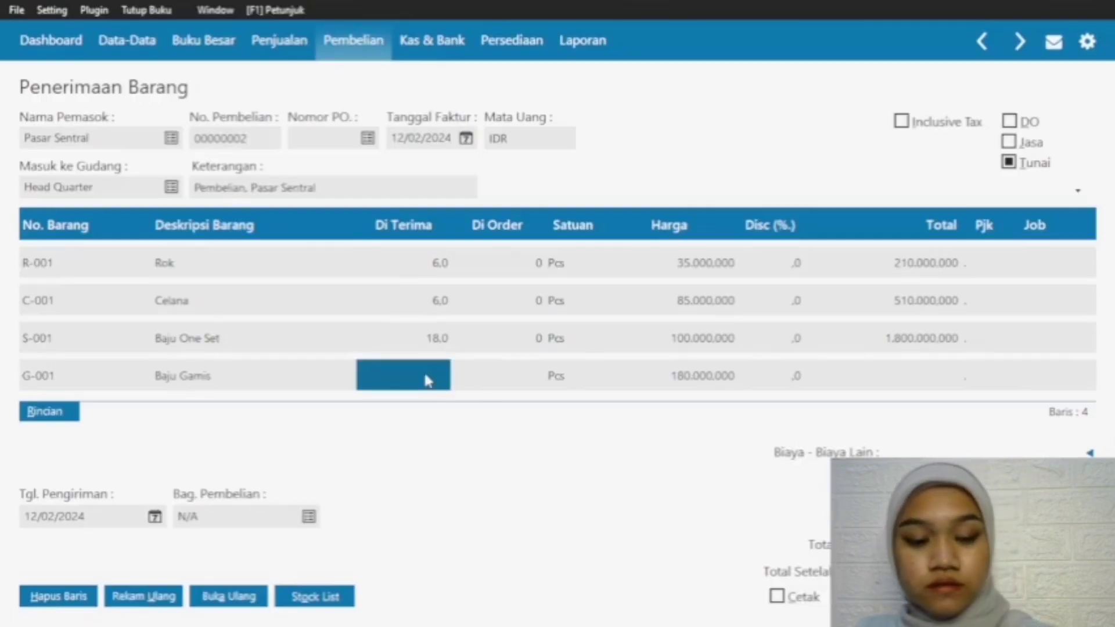
type("24")
key("Return")
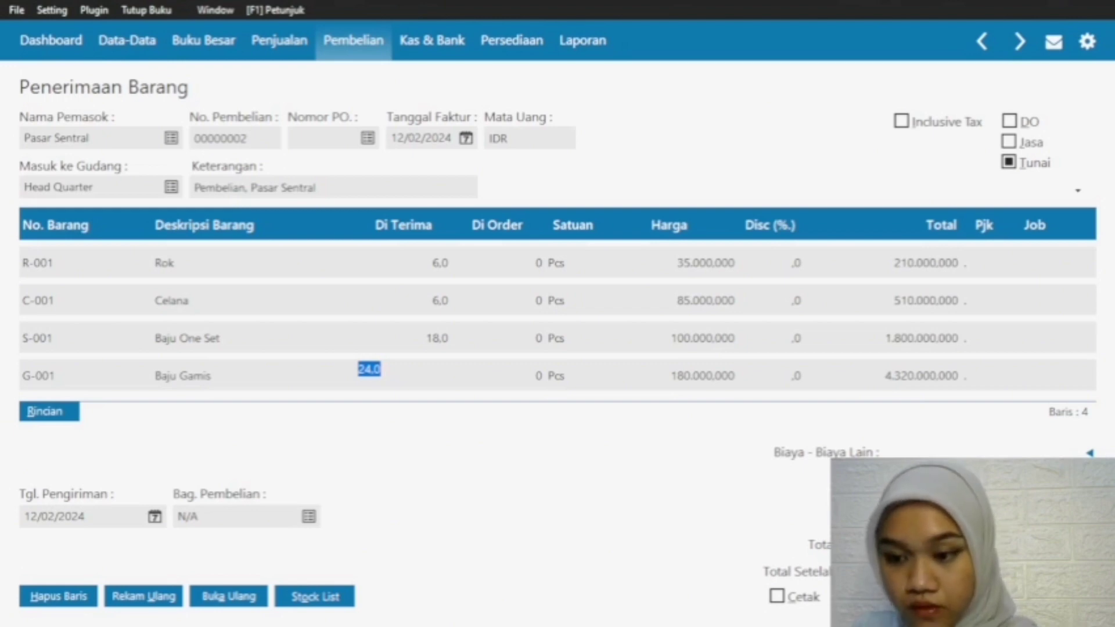
Step: Check the item rows and record the Pasar Sentral purchase, paid in cash from the Kas account
left_click(997, 339)
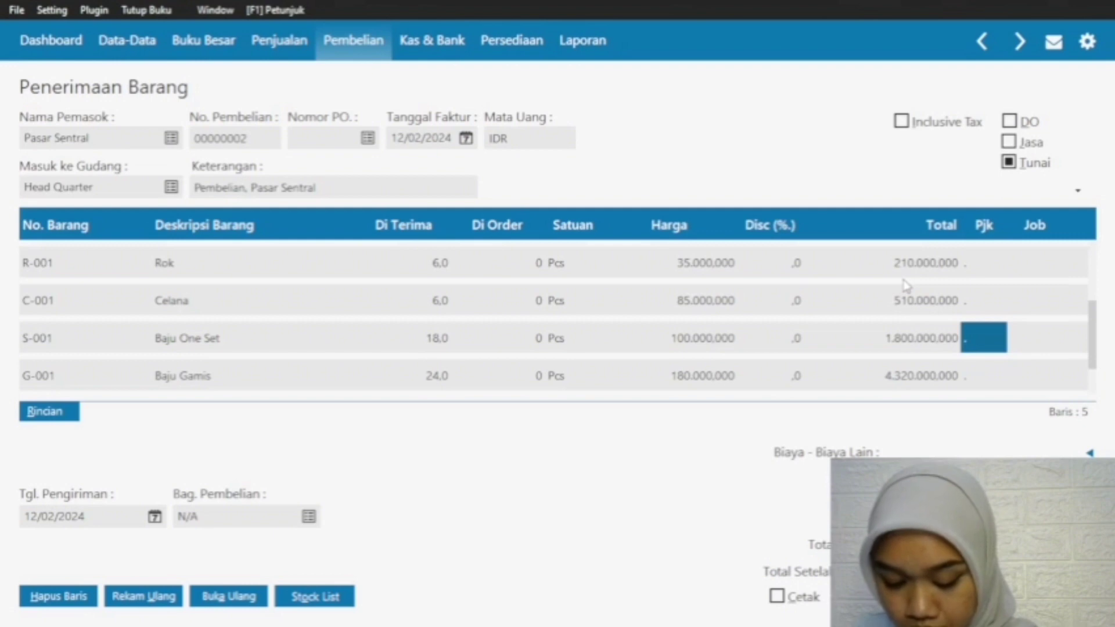
left_click_drag(1090, 342, 1092, 308)
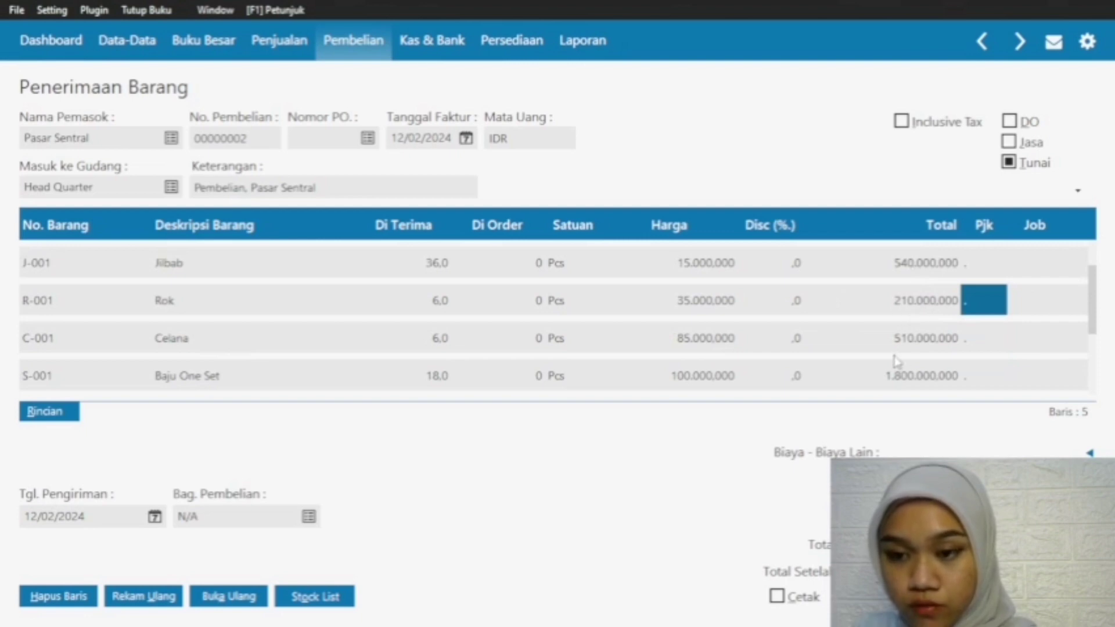
left_click_drag(1092, 318, 1093, 366)
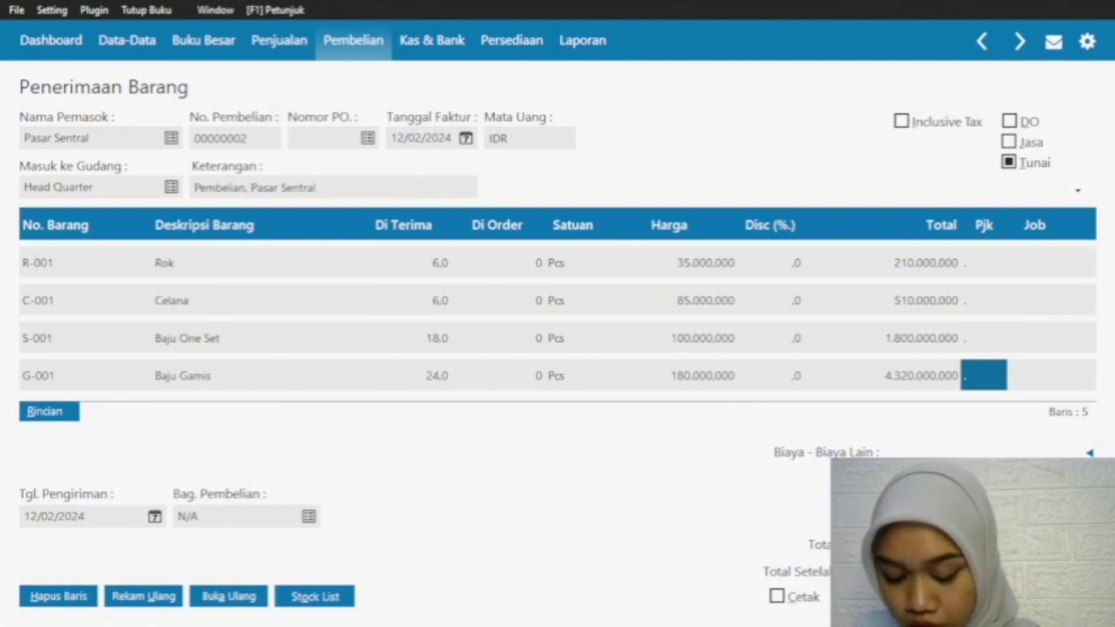
left_click(1057, 596)
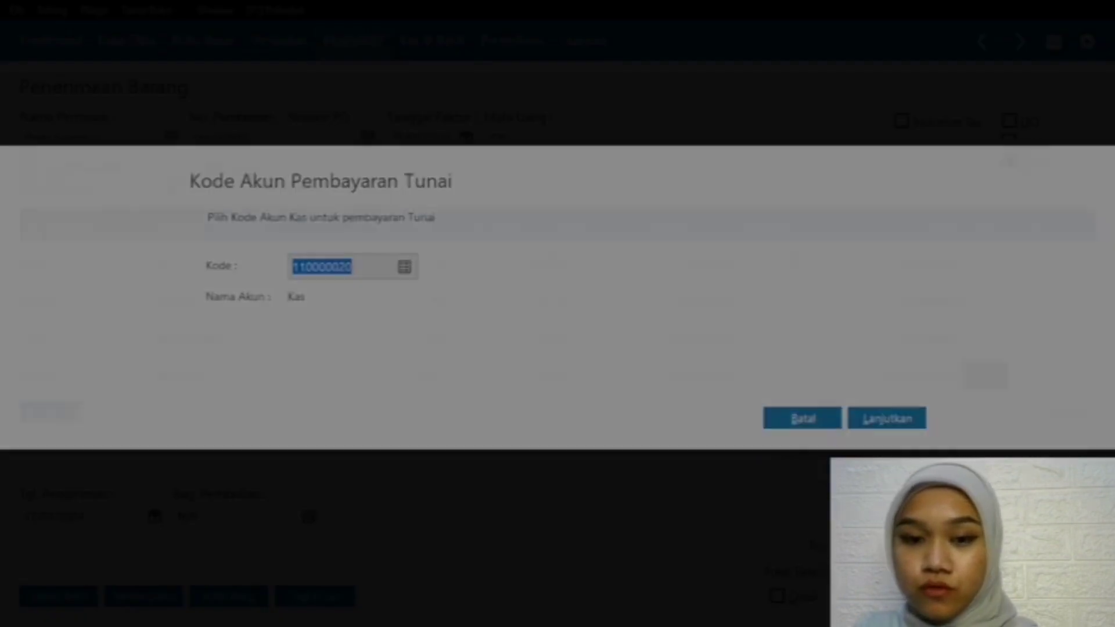
left_click(881, 421)
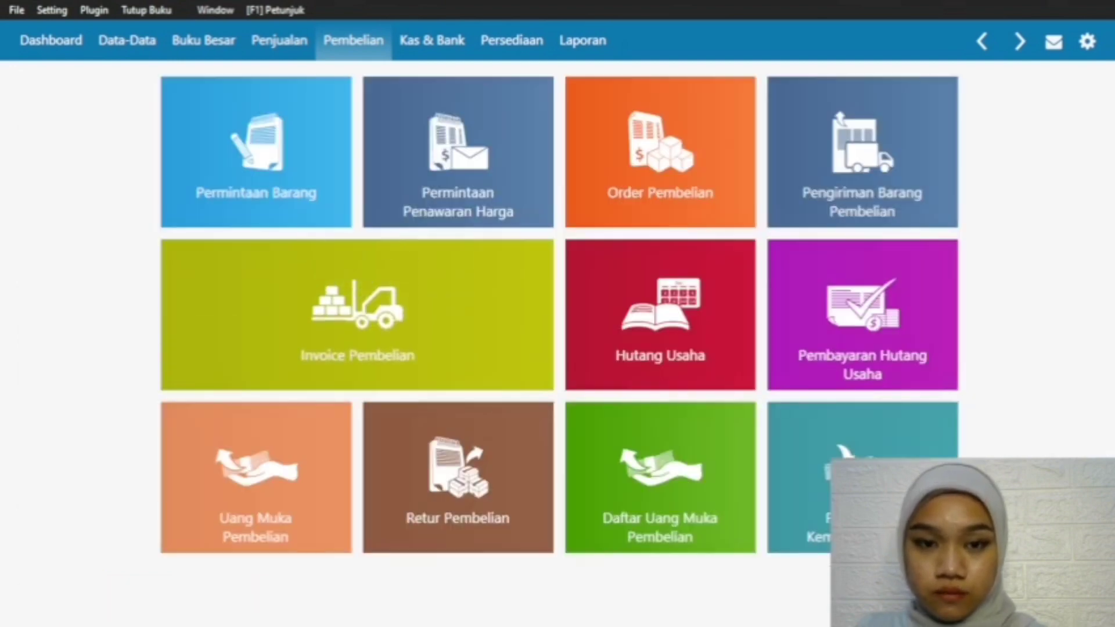
Step: Create a new Kas Keluar transaction from the Kas account with Grab as the Penerima
mouse_move(612, 546)
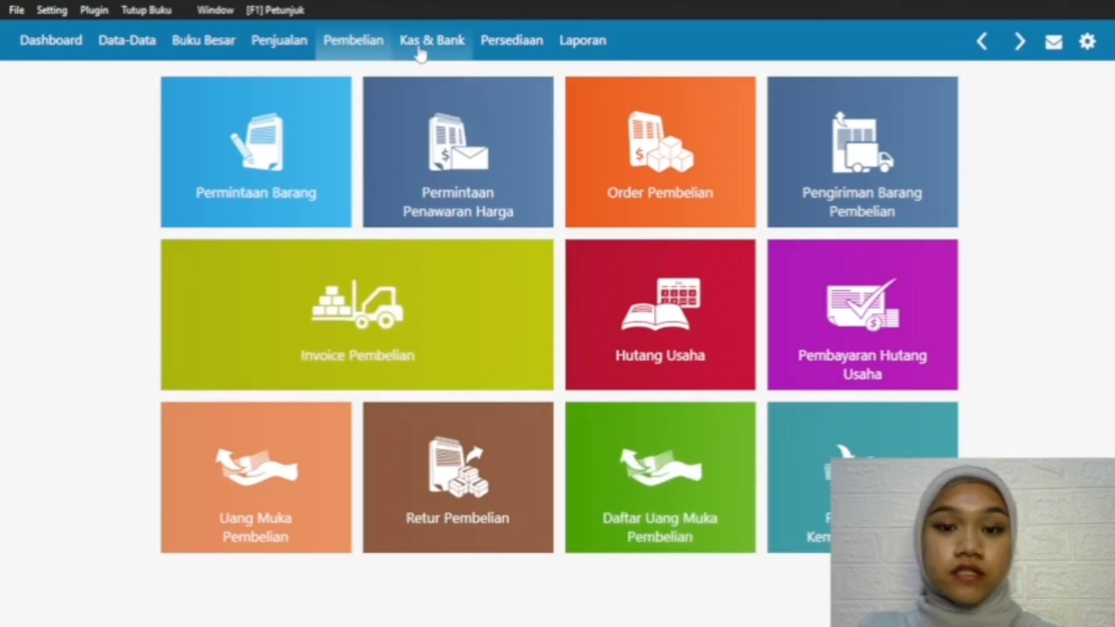
left_click(421, 51)
mouse_move(249, 298)
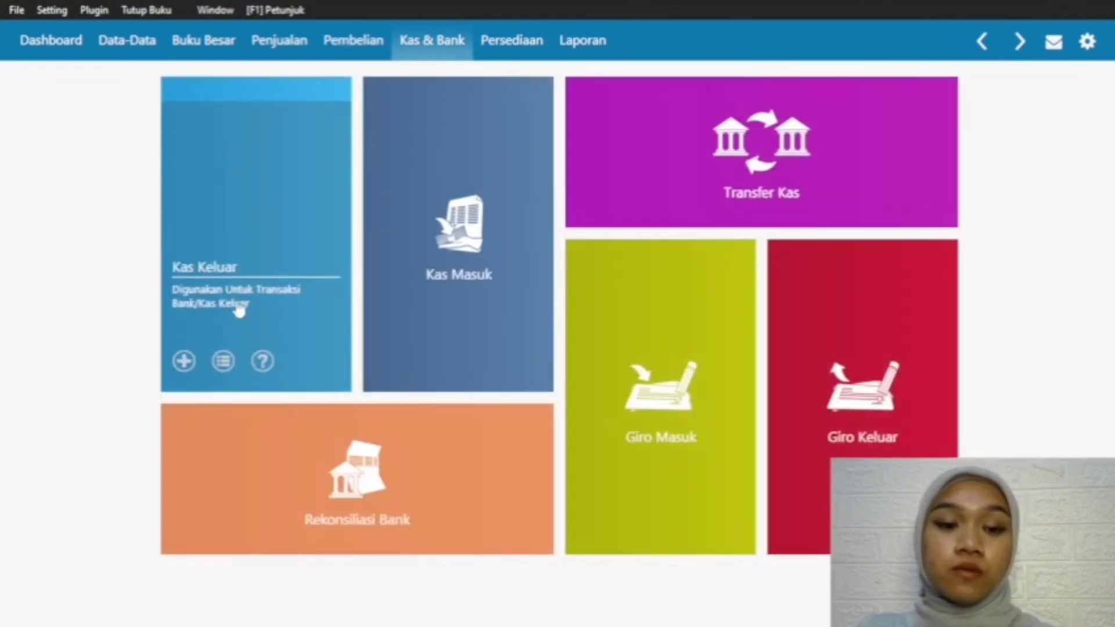
left_click(183, 360)
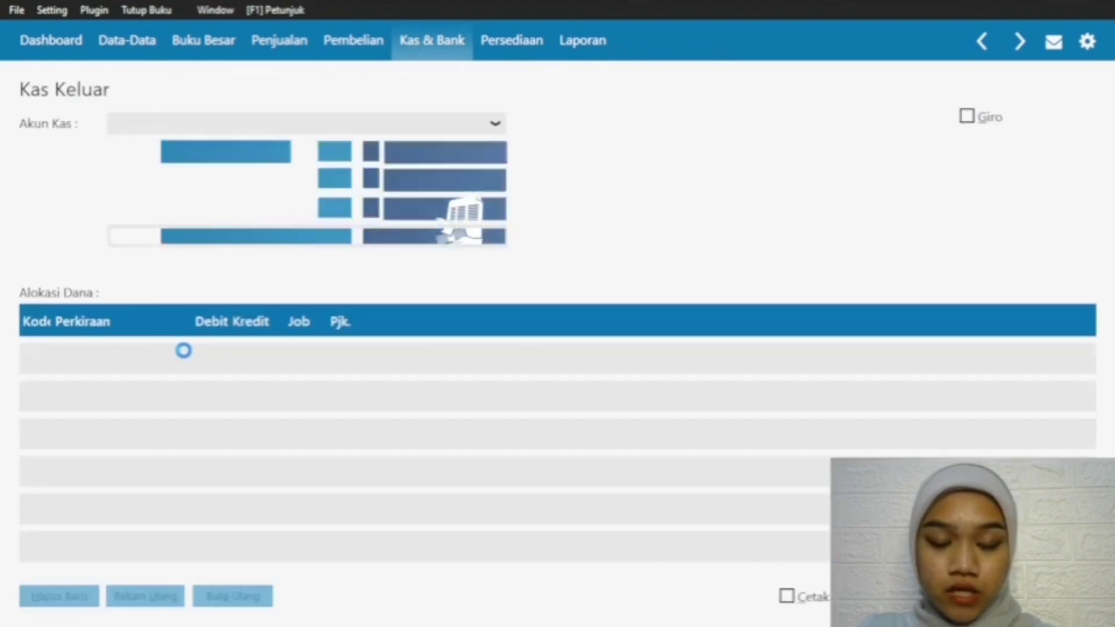
left_click(149, 126)
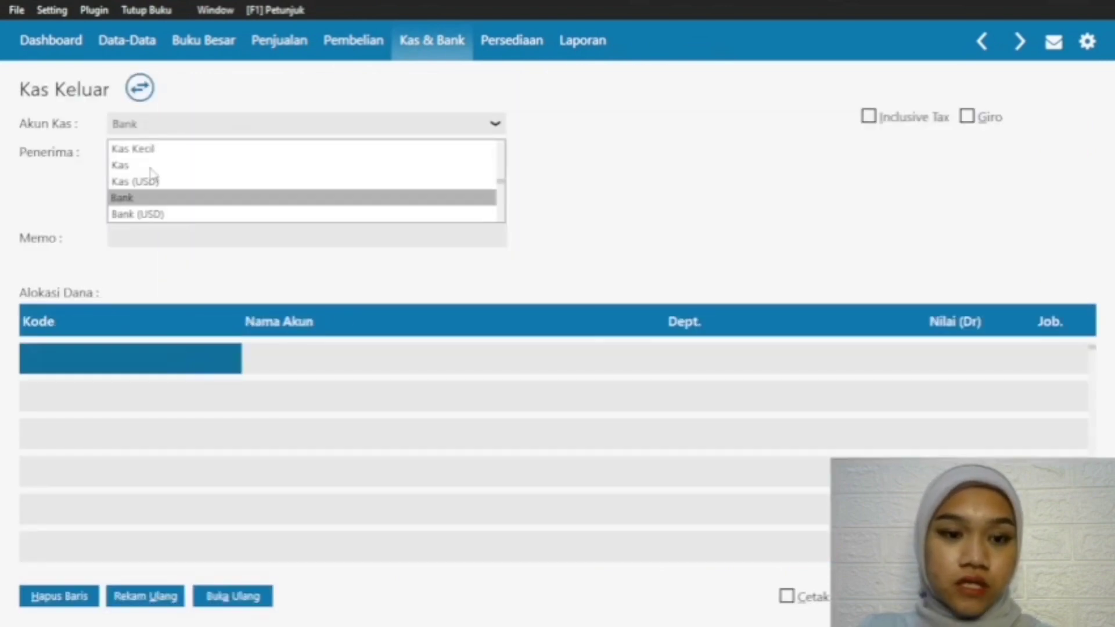
left_click(154, 165)
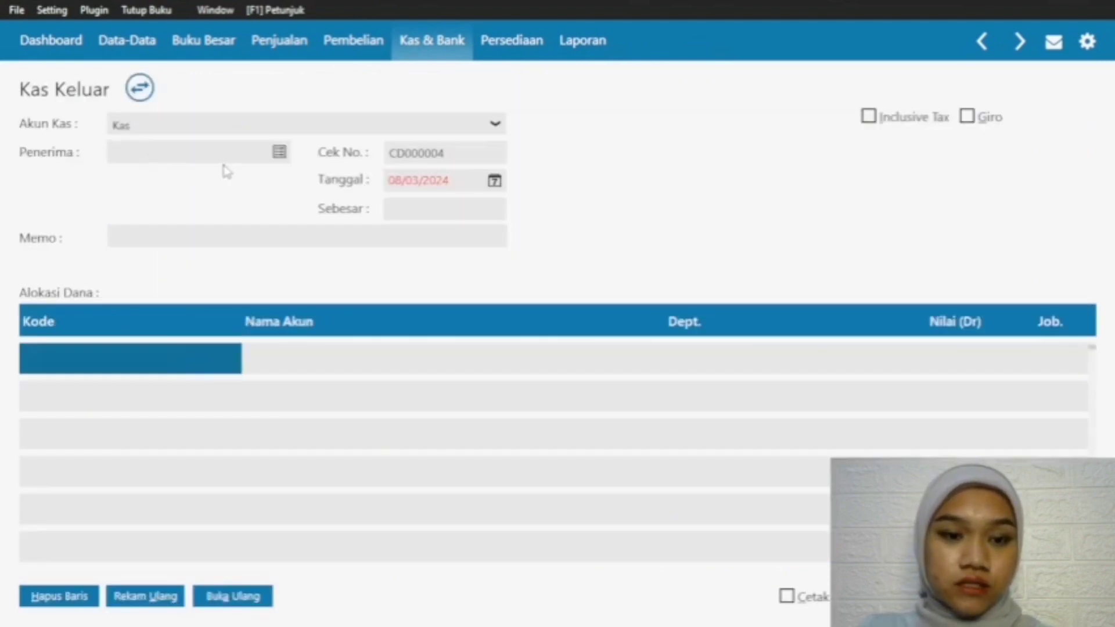
left_click(278, 153)
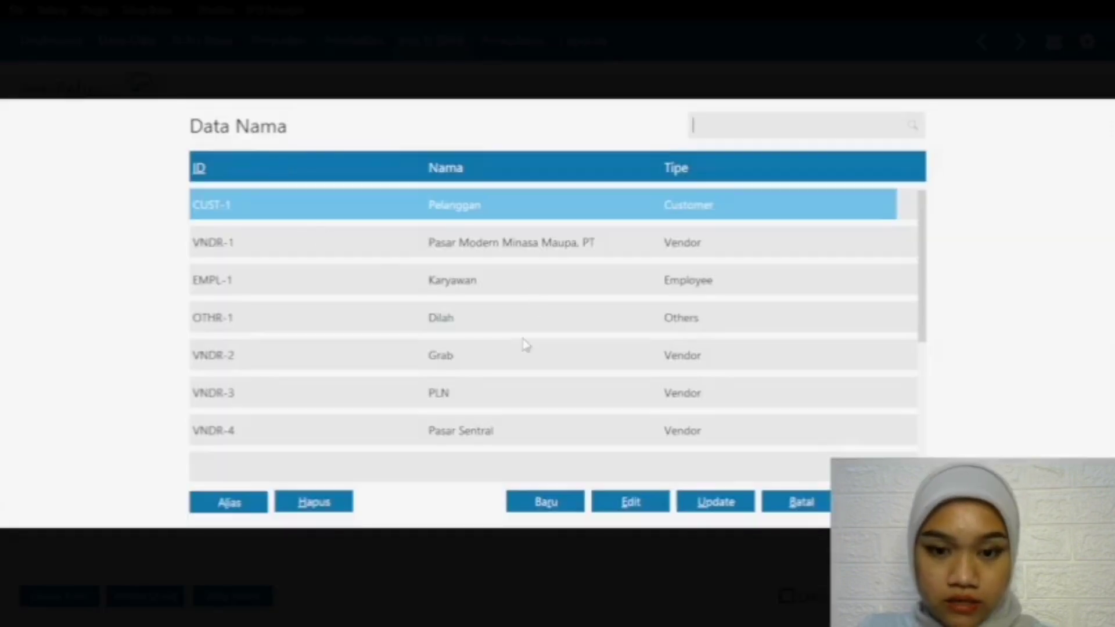
left_click(487, 354)
double_click(487, 355)
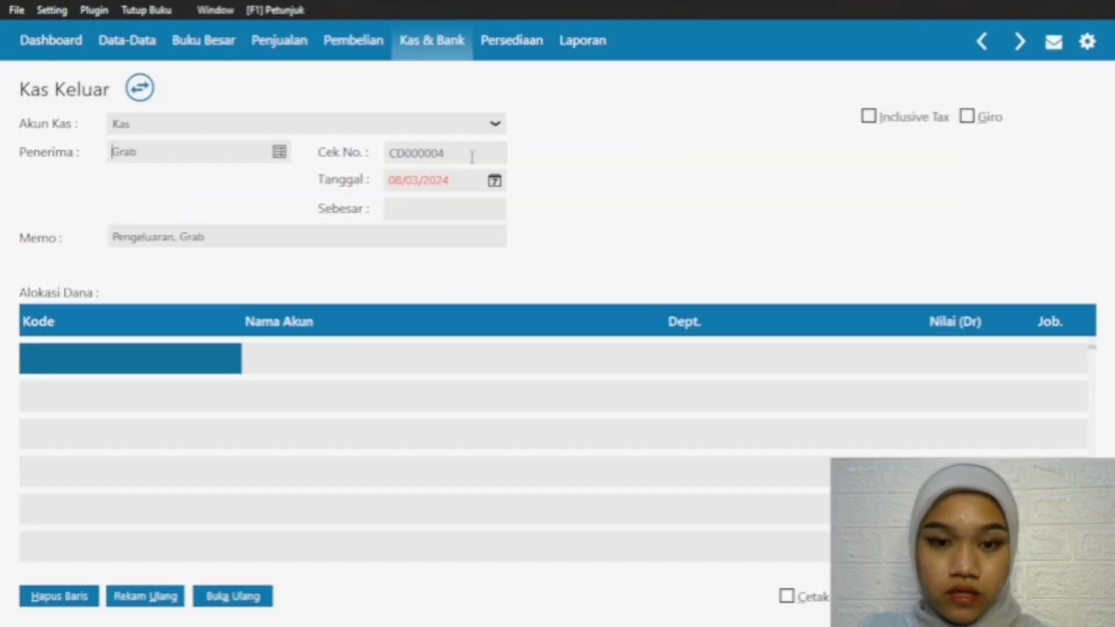
Step: Set the Tanggal of the Grab cash-out transaction to 12/02/2024
left_click(494, 181)
left_click(725, 213)
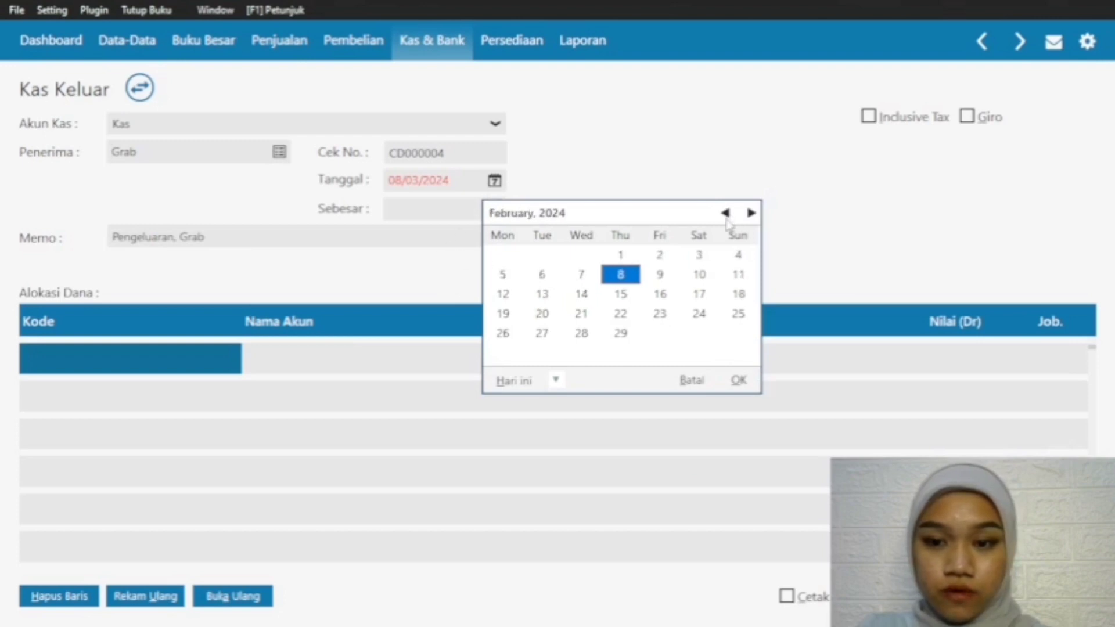
left_click(498, 293)
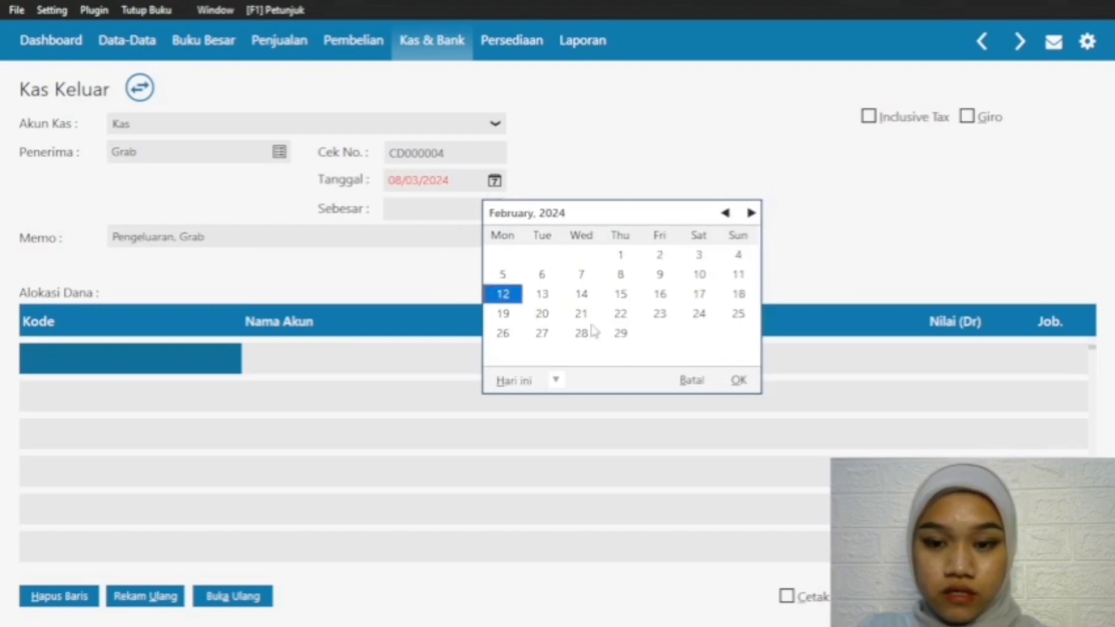
left_click(734, 381)
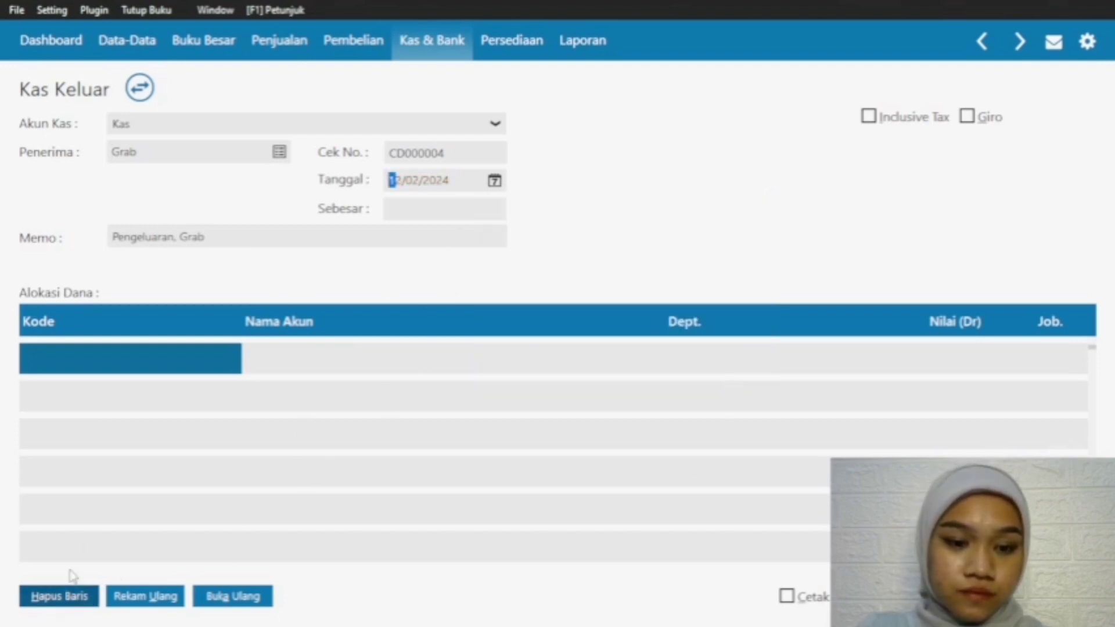
Step: Allocate the first Alokasi Dana row to account 690000010 Beban Lain from the account list
left_click(145, 366)
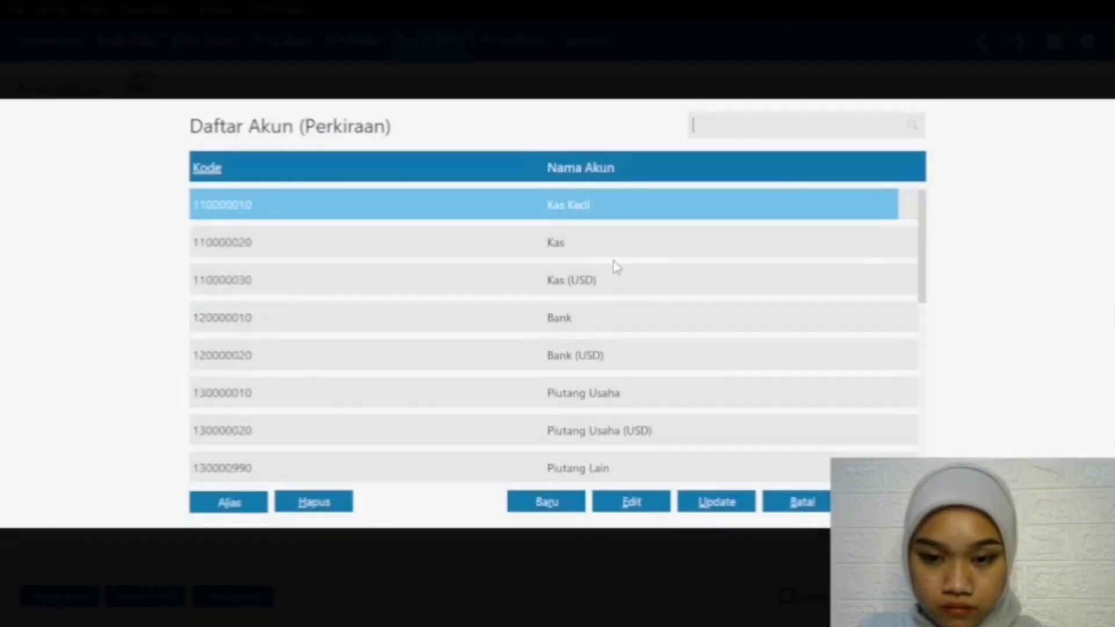
left_click_drag(922, 263, 921, 363)
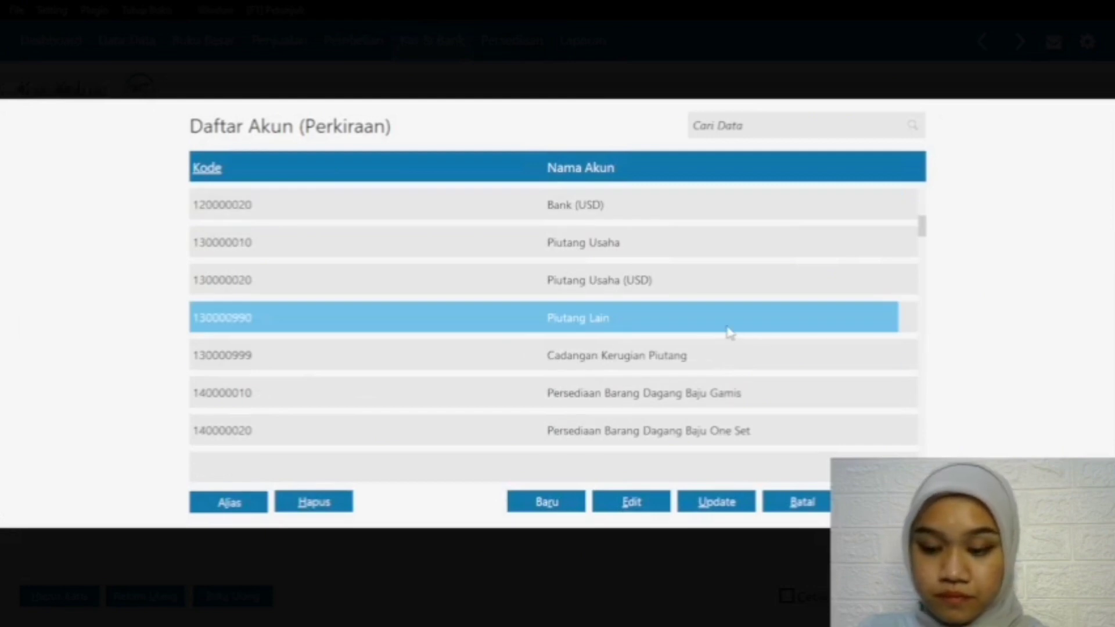
key("Down")
key("Down")
key("Down")
key("Down")
key("Down")
key("Down")
key("Down")
key("Down")
key("Down")
key("Down")
key("Down")
key("Down")
key("Down")
key("Down")
key("Down")
key("Down")
key("Down")
key("Down")
key("Down")
key("Down")
key("Up")
key("Down")
key("Down")
key("Down")
key("Down")
key("Down")
key("Down")
key("Down")
key("Down")
key("Down")
key("Down")
key("Down")
key("Down")
key("Down")
key("Down")
key("Down")
key("Down")
key("Down")
key("Down")
key("Down")
key("Down")
key("Down")
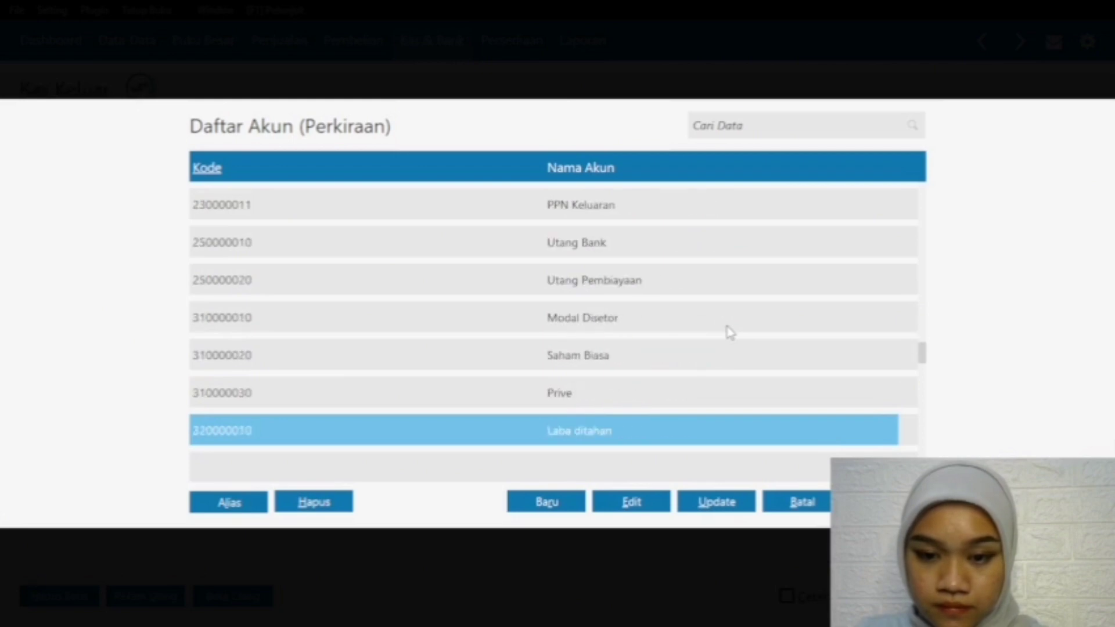
key("Down")
key("Down")
key("Down")
key("Down")
key("Down")
key("Down")
key("Down")
key("Down")
key("Down")
key("Down")
key("Down")
key("Down")
key("Down")
key("Down")
key("Down")
key("Down")
key("Down")
key("Down")
key("Down")
key("Down")
key("Down")
key("Down")
key("Down")
key("Down")
key("Down")
key("Down")
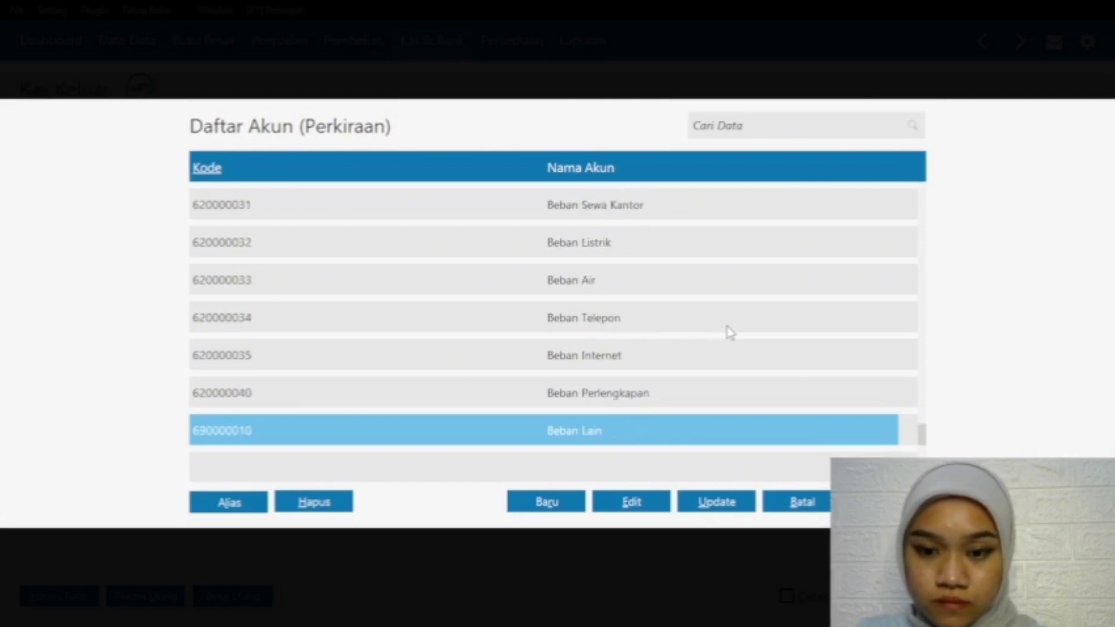
key("Down")
key("Up")
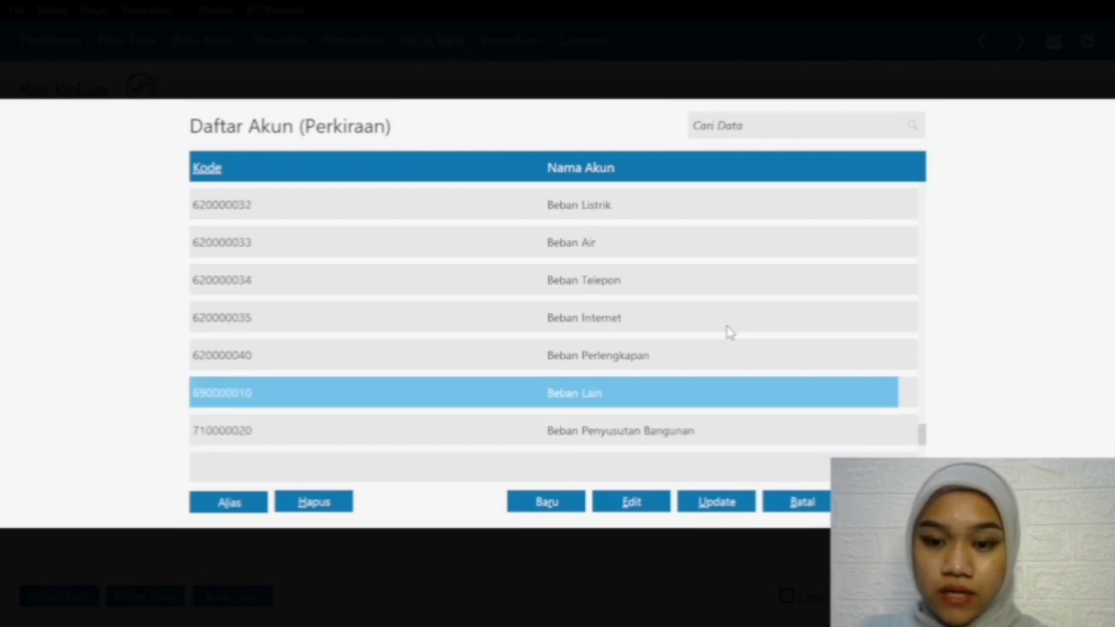
key("Return")
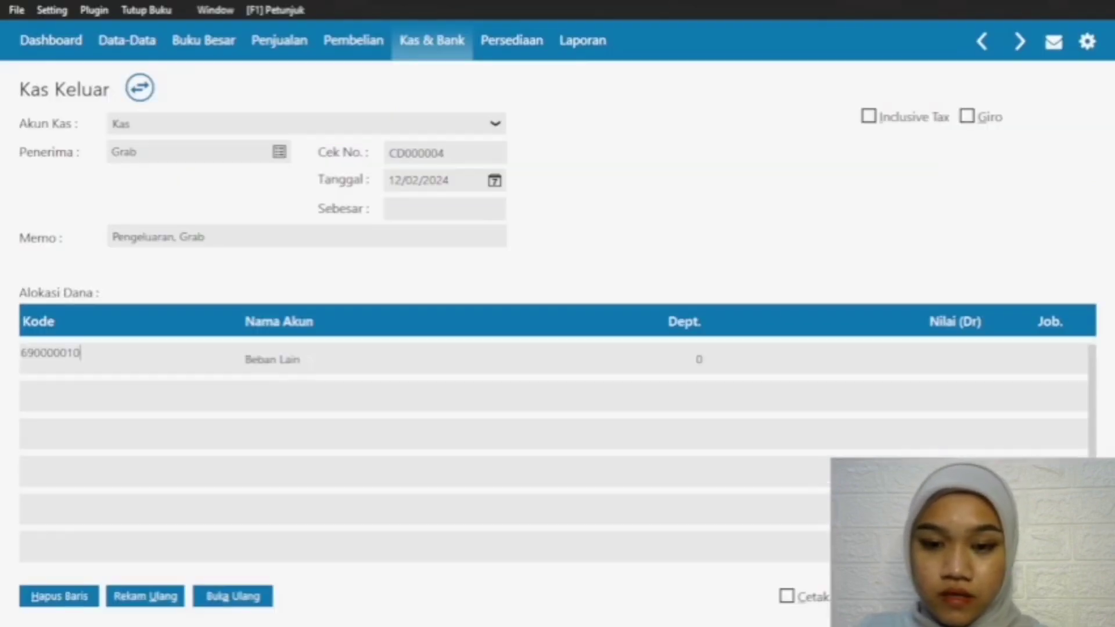
Step: Enter Rp 100000 as the Nilai (Dr) of the Beban Lain row and carry it into the Sebesar amount
left_click(942, 357)
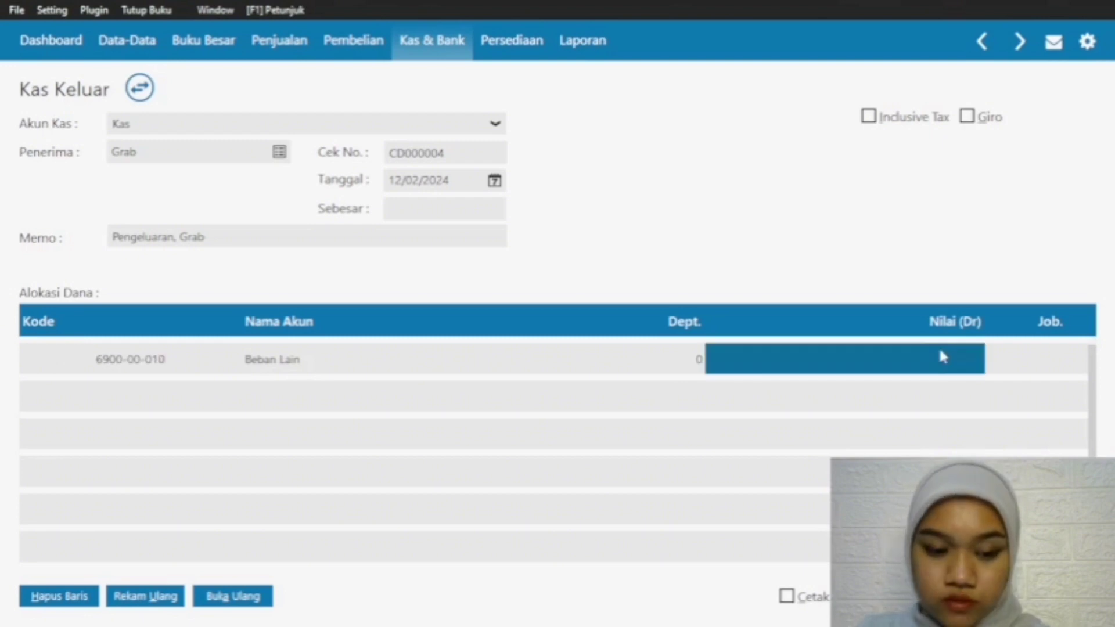
type("100000")
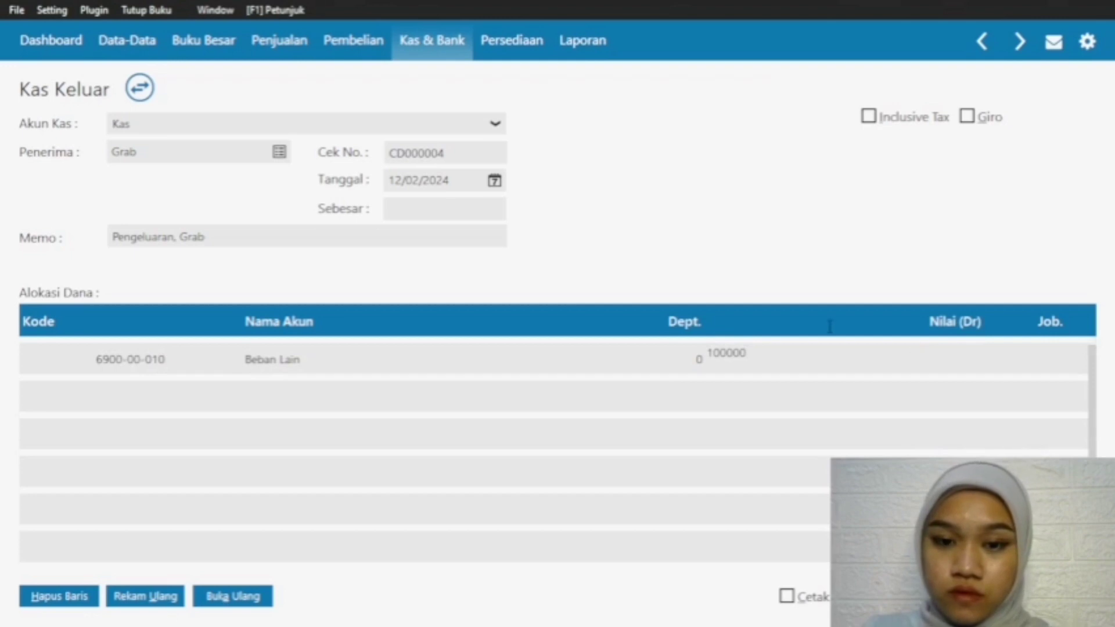
key("Return")
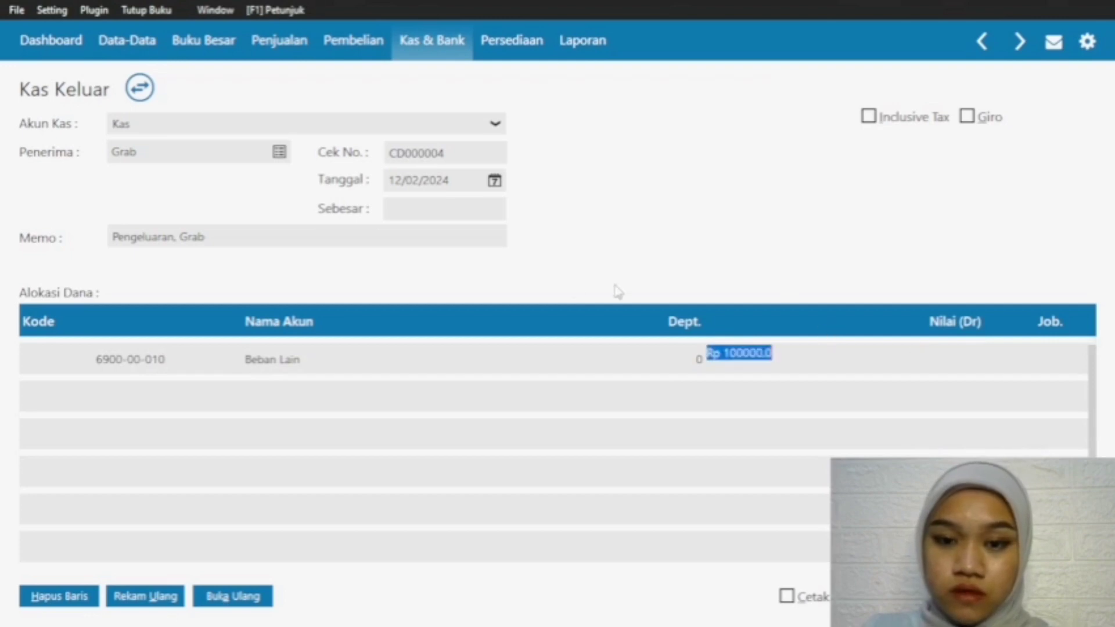
left_click(472, 210)
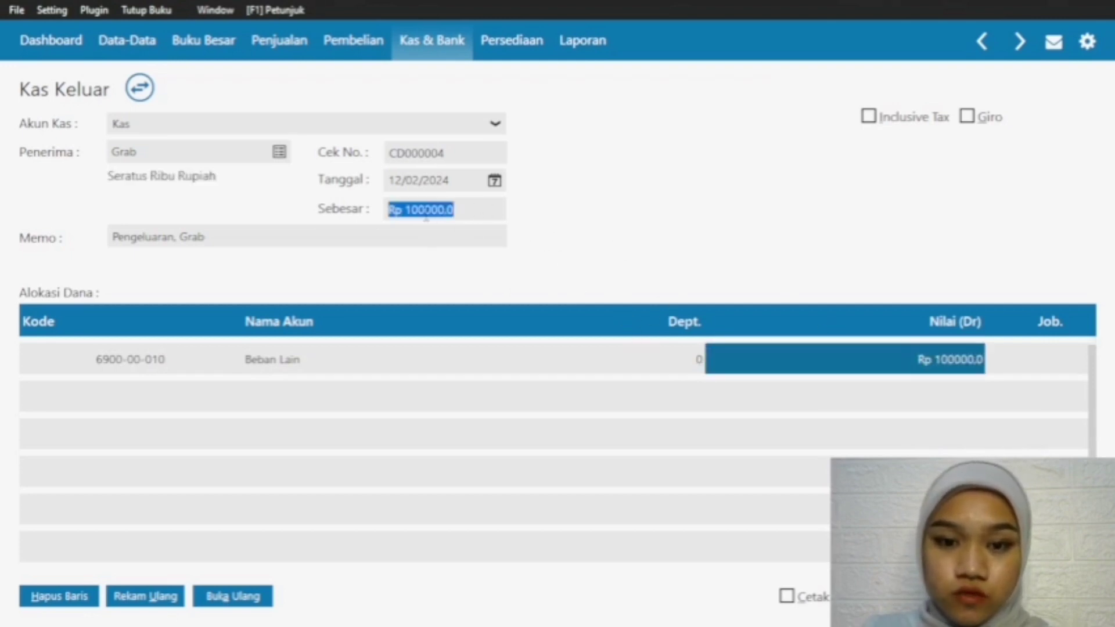
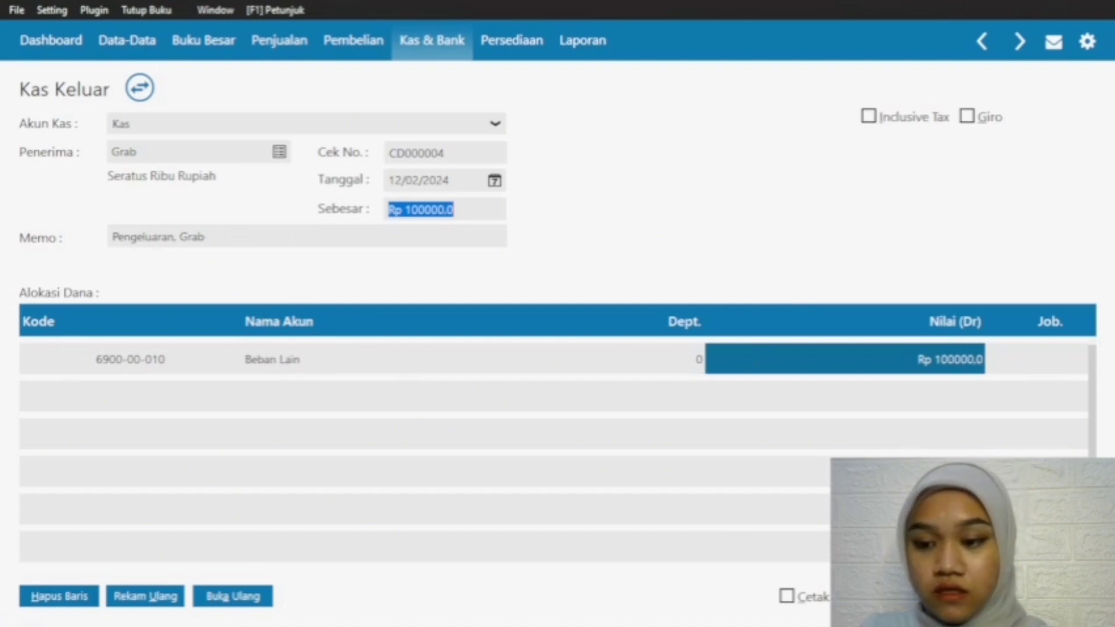
Step: Record the cash disbursement to Grab and close the Kas Keluar form
key("alt+r")
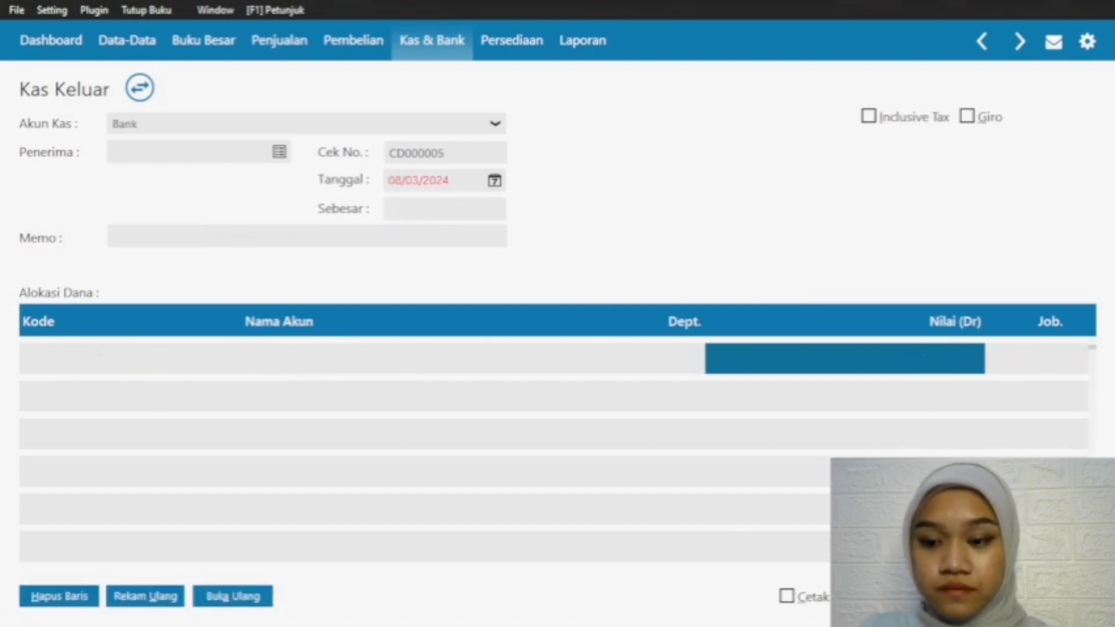
key("Escape")
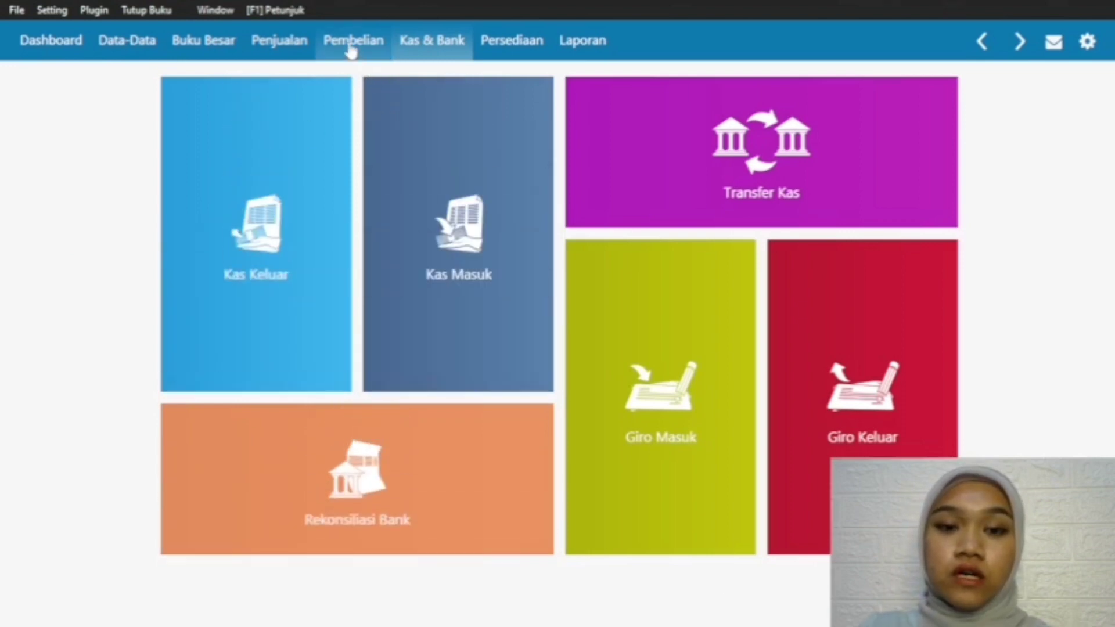
Step: View the journal voucher of the 12/02/2024 Pasar Sentral purchase invoice down to its last line, and close the purchase list
left_click(351, 50)
mouse_move(325, 355)
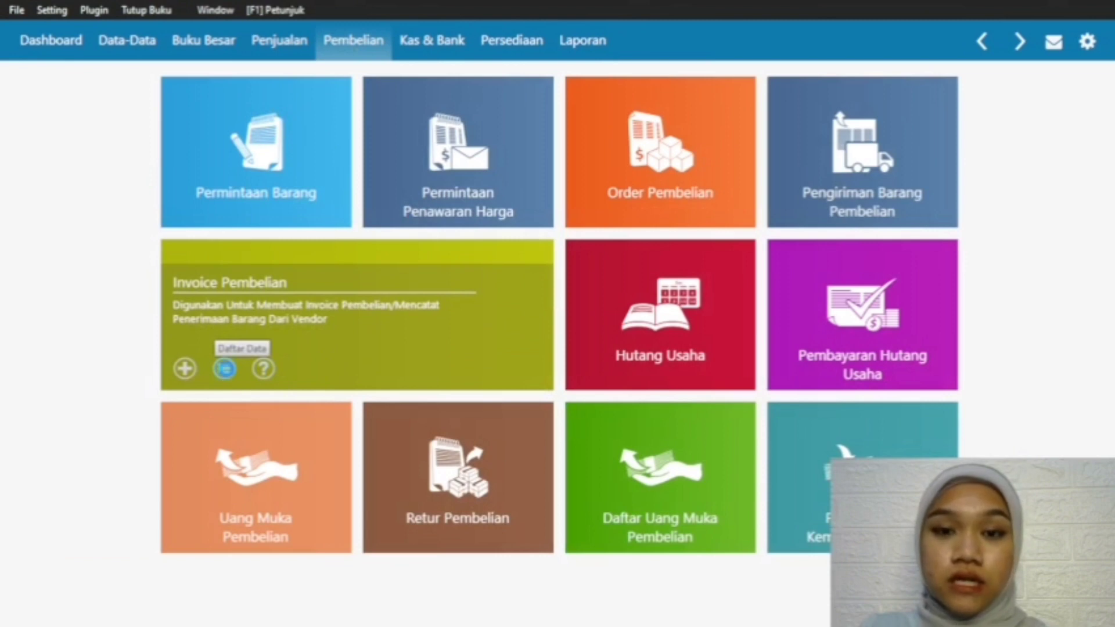
left_click(225, 368)
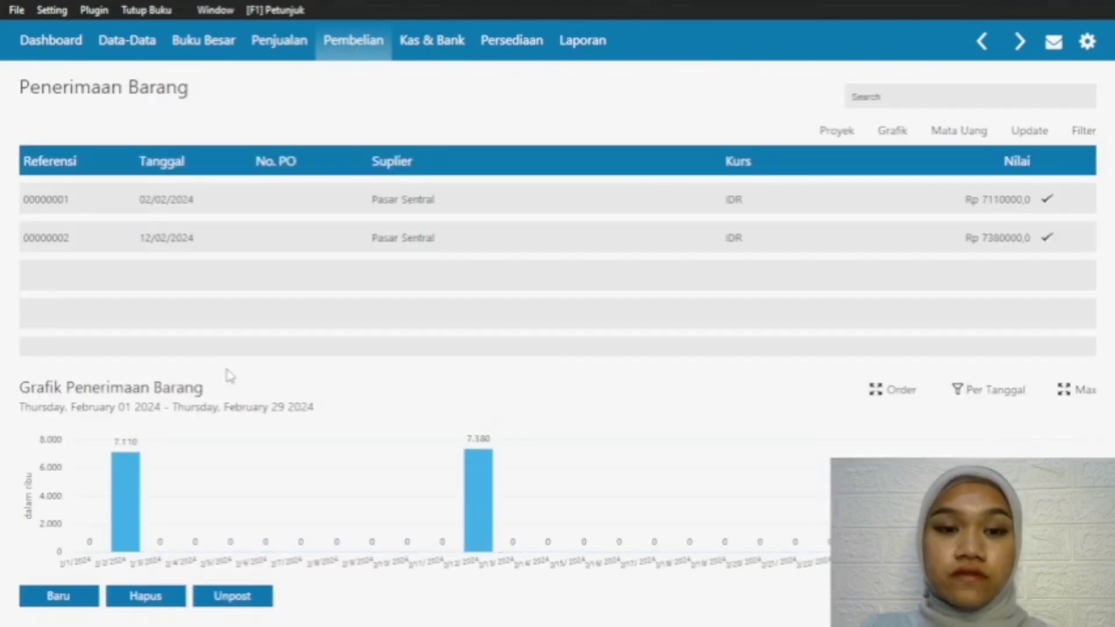
left_click(417, 244)
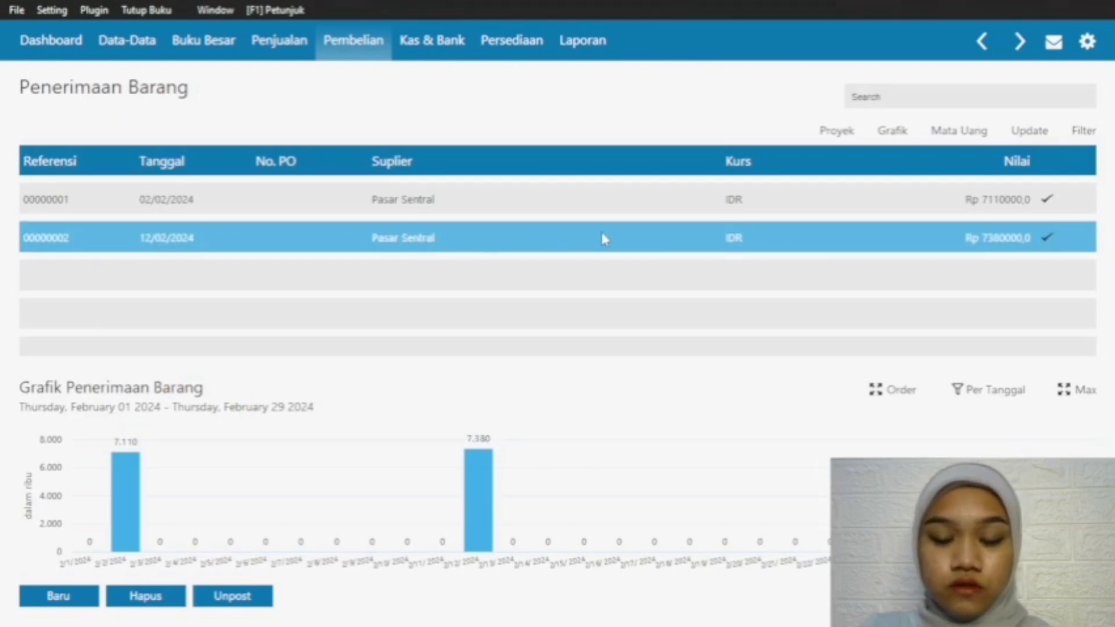
right_click(674, 235)
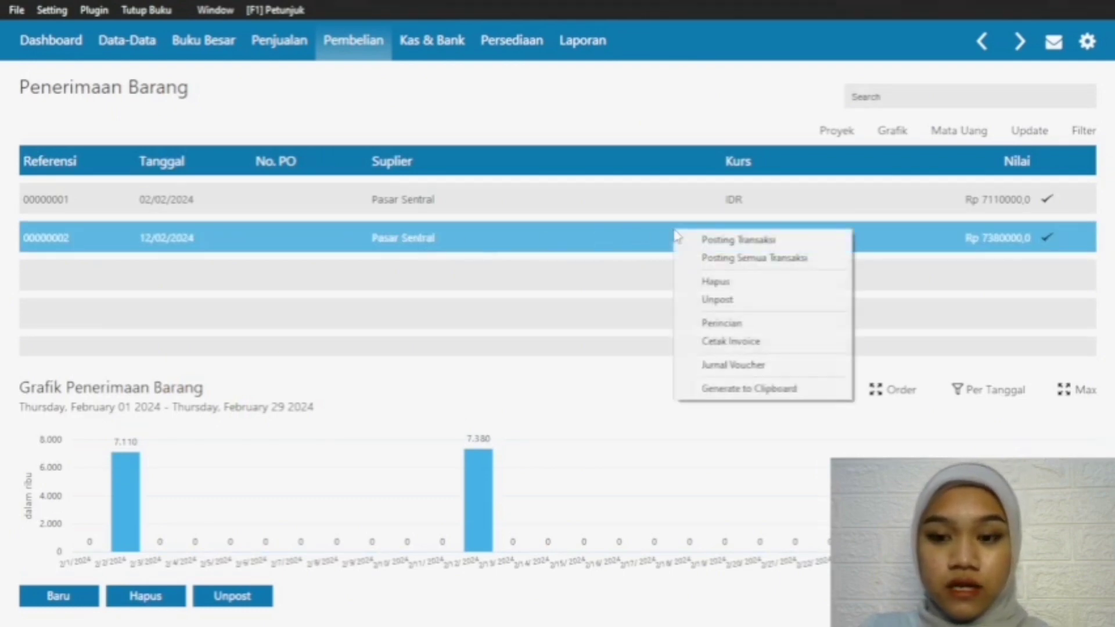
left_click(732, 366)
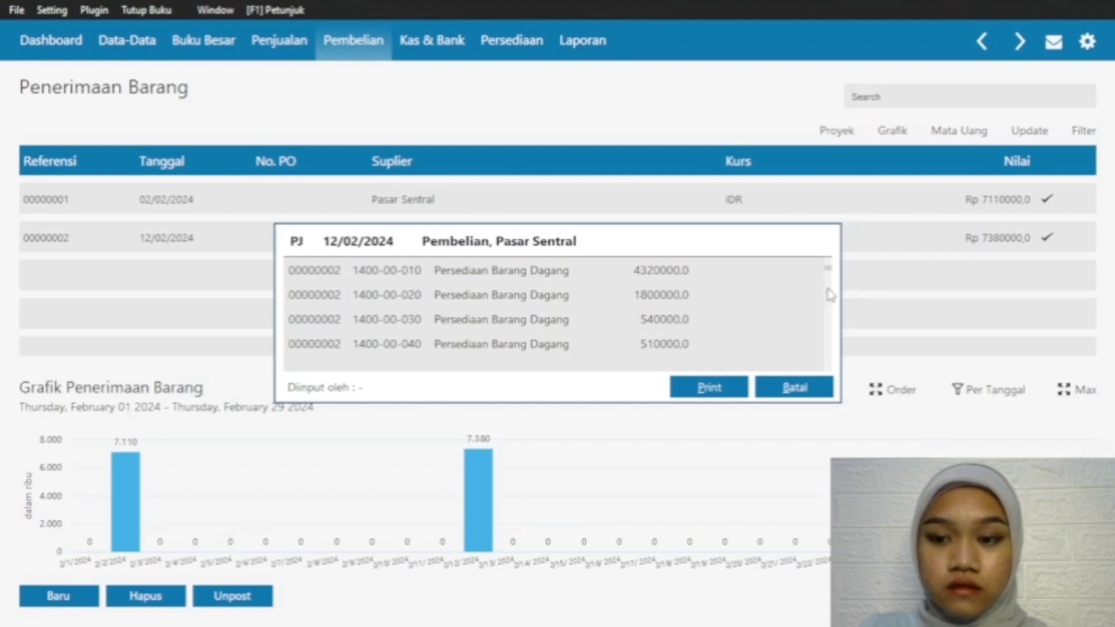
left_click(828, 332)
left_click_drag(828, 315, 828, 356)
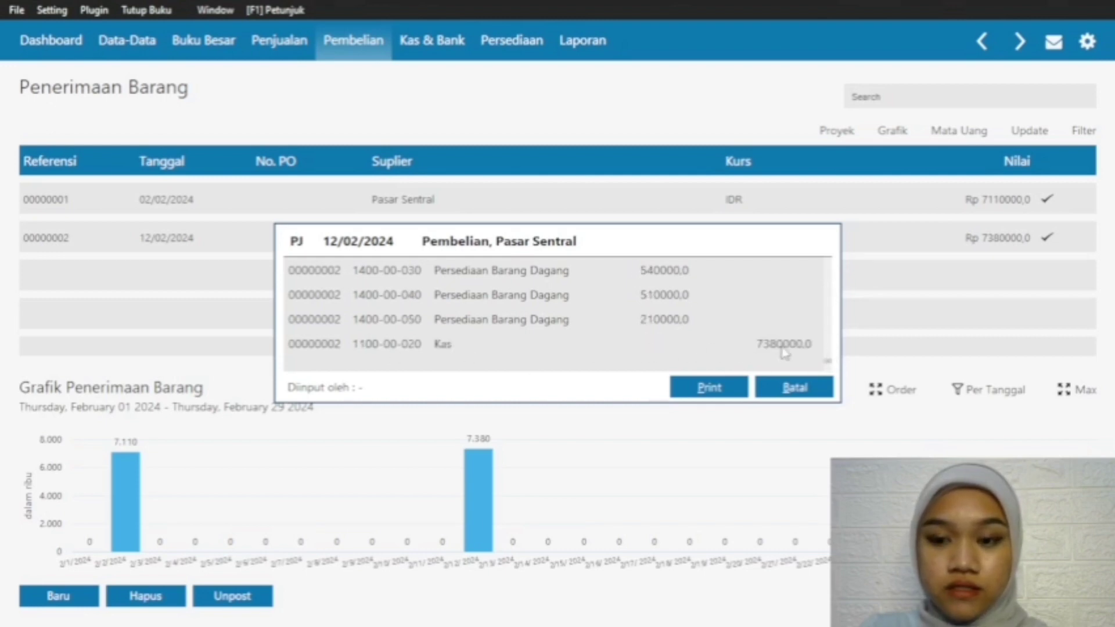
left_click(784, 392)
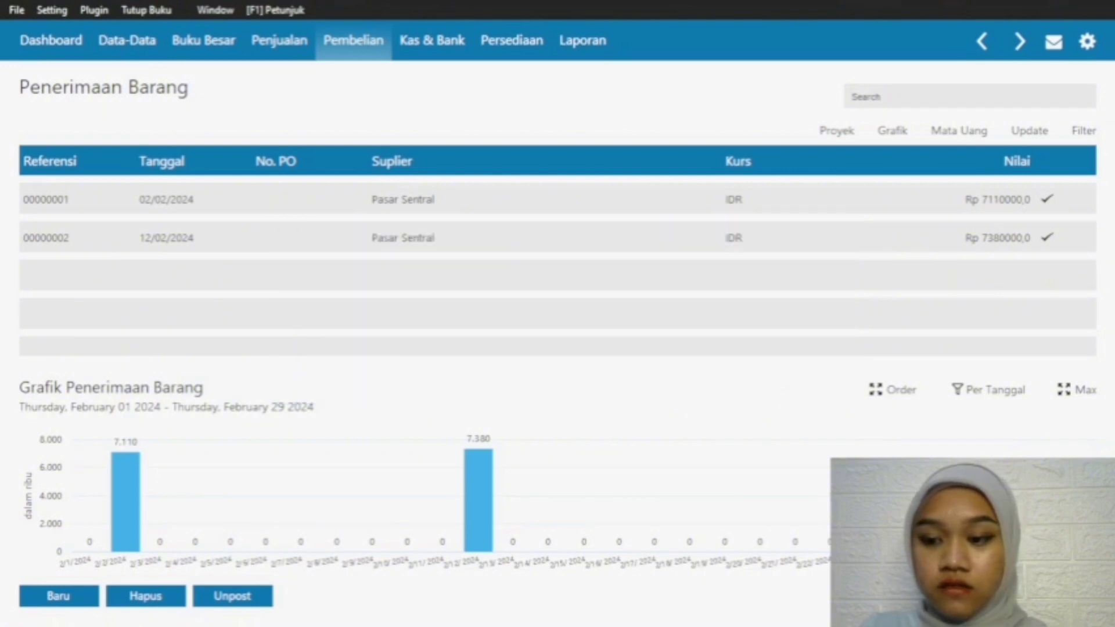
left_click(1056, 596)
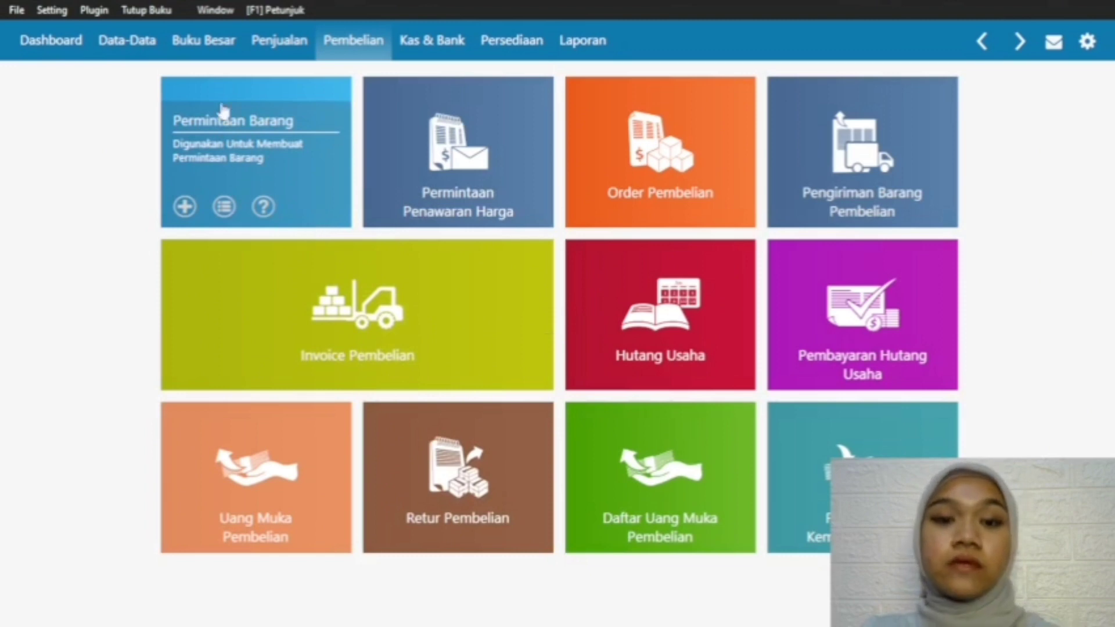
Step: Start a new sales invoice for the customer Pelanggan
left_click(277, 52)
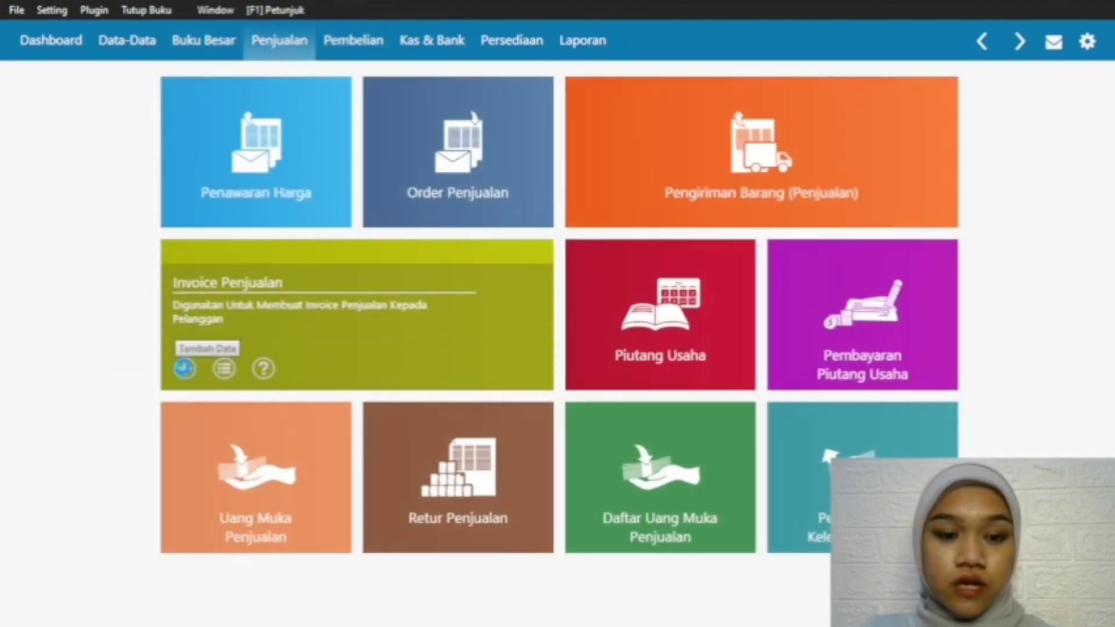
left_click(184, 368)
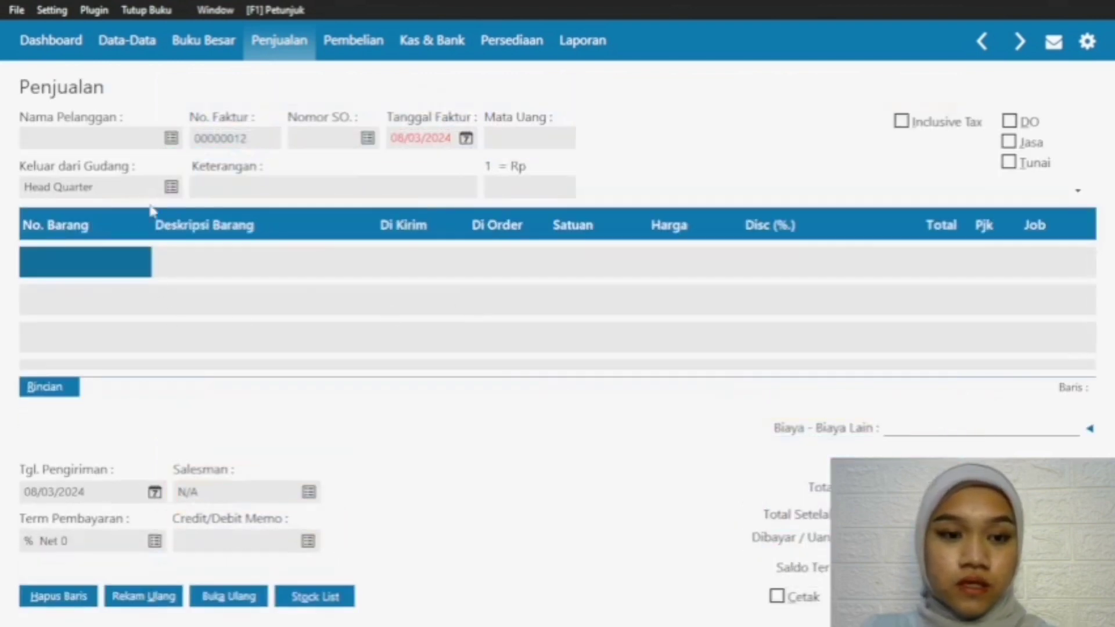
left_click(171, 138)
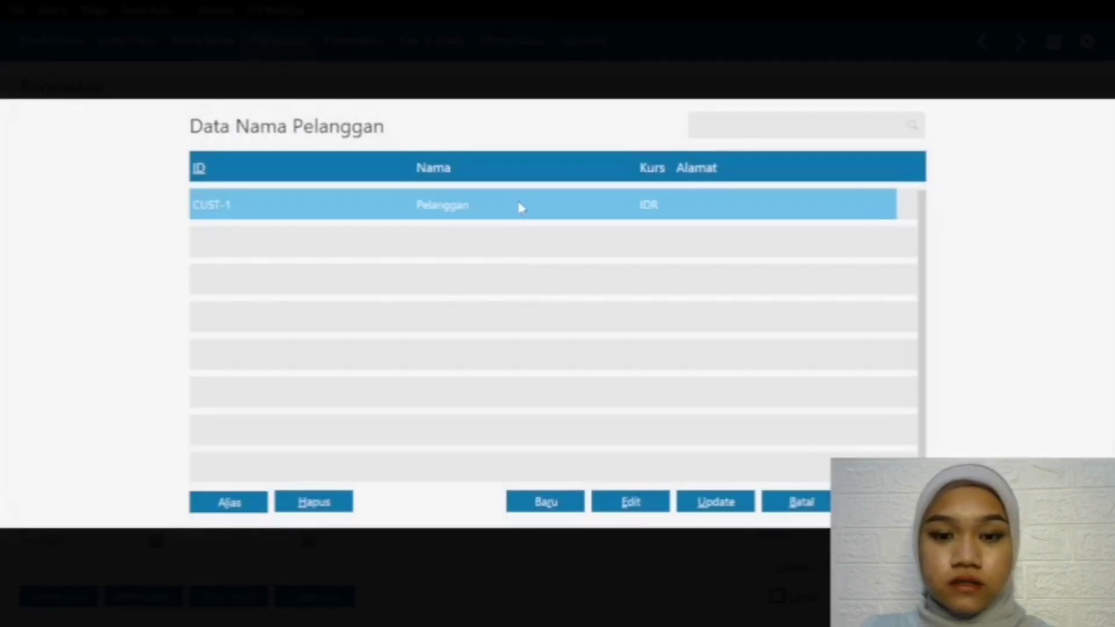
double_click(521, 207)
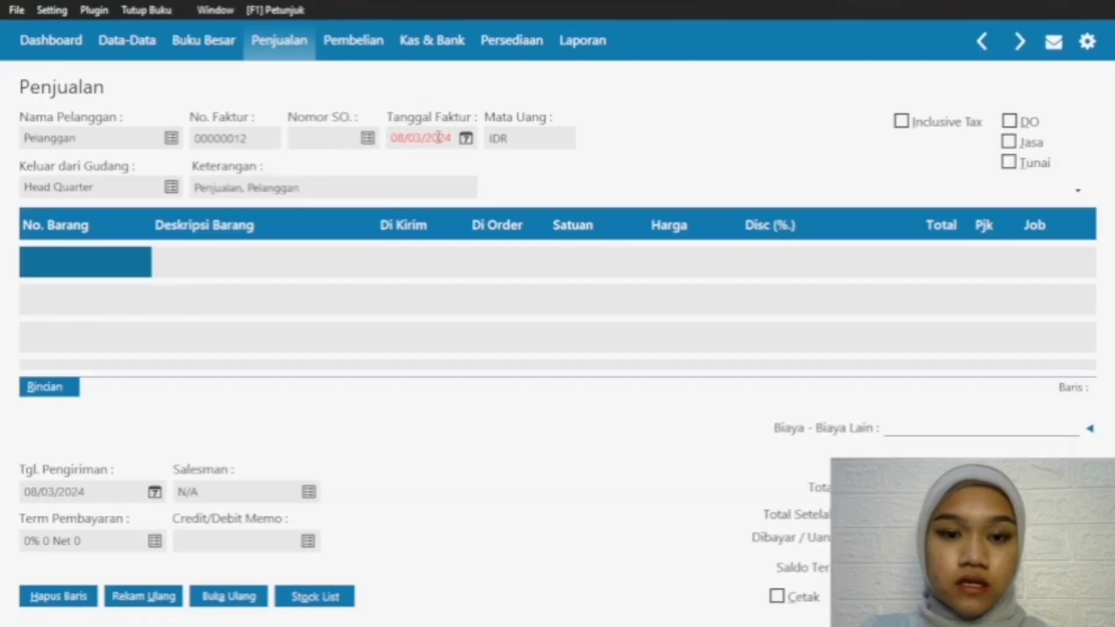
Step: Set both the invoice date and the delivery date to 13/02/2024
left_click(465, 138)
left_click(486, 250)
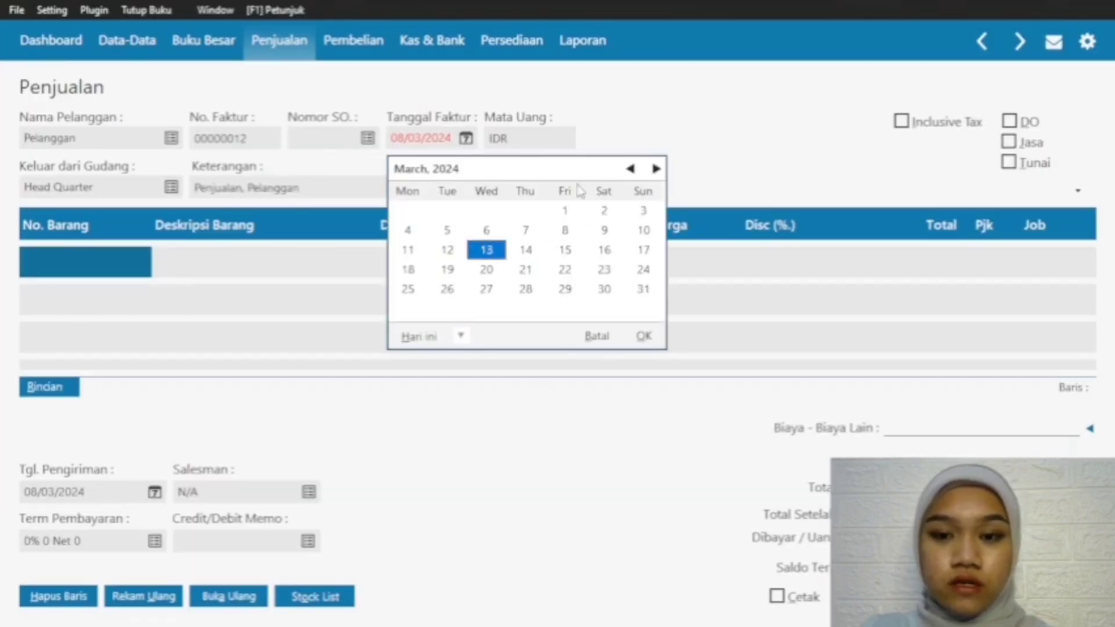
left_click(631, 169)
left_click(644, 337)
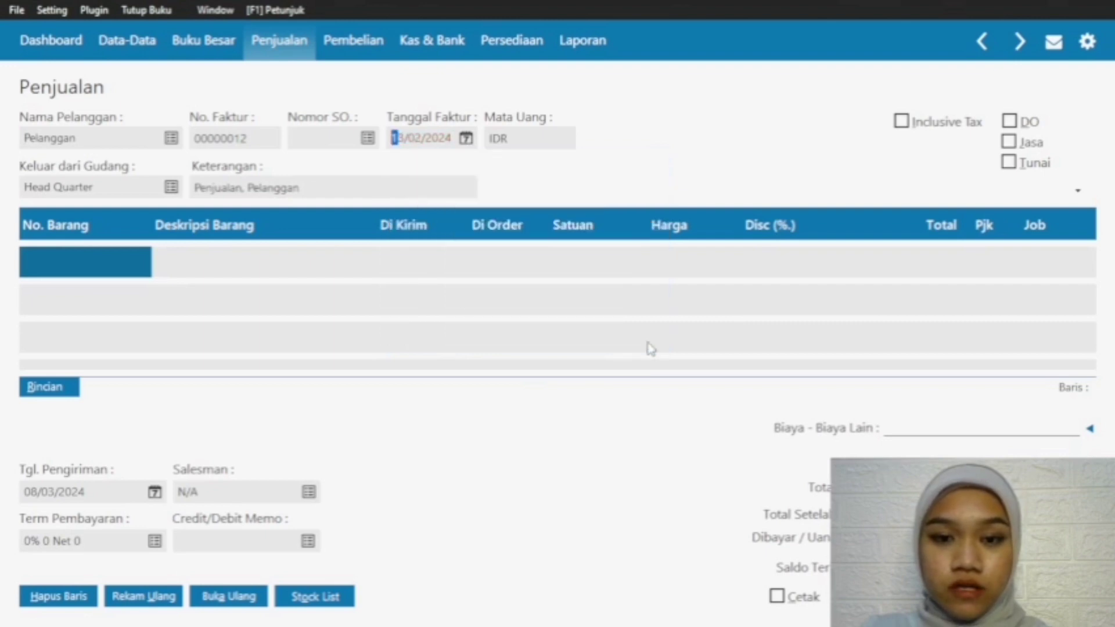
left_click(154, 493)
left_click(242, 377)
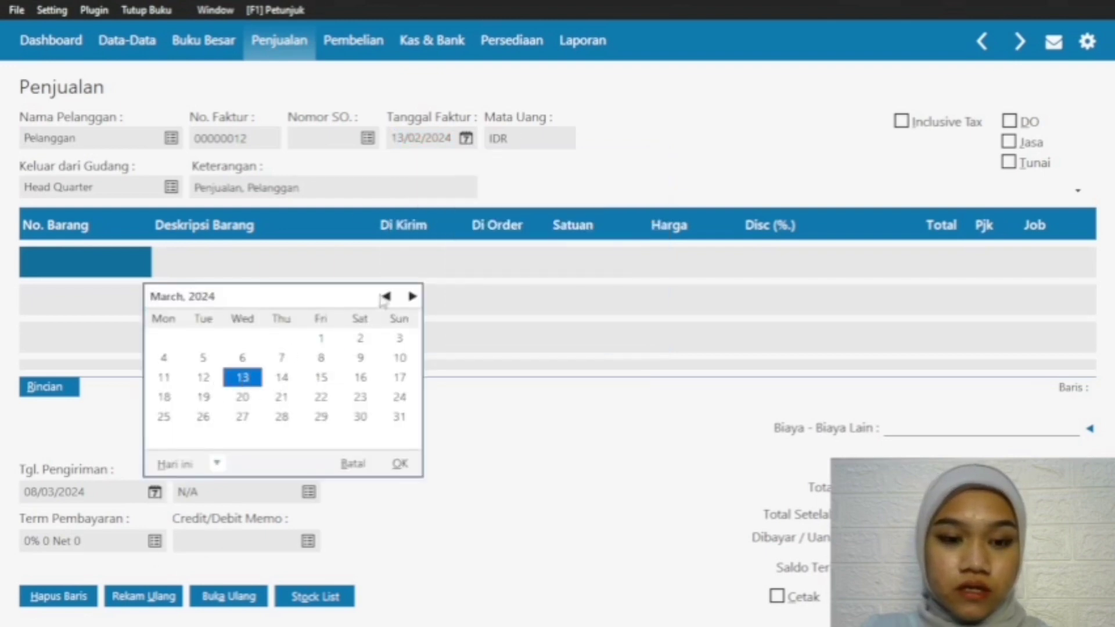
left_click(386, 296)
left_click(400, 463)
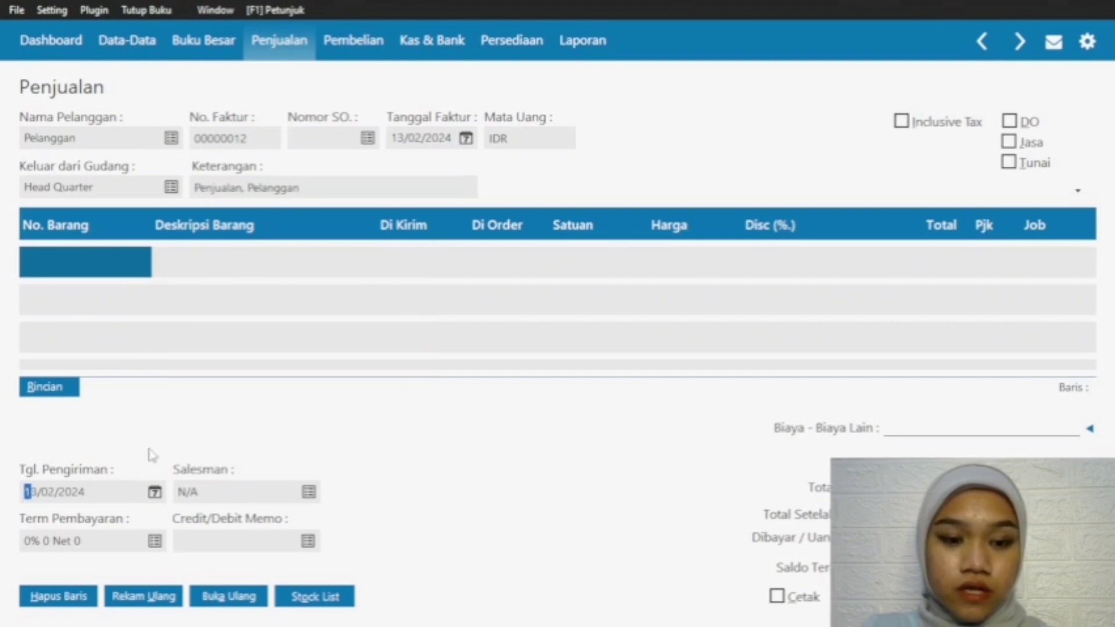
Step: Mark the sales invoice as Tunai and add item S-001 Baju One Set to the first line
left_click(1010, 164)
double_click(106, 268)
left_click(503, 247)
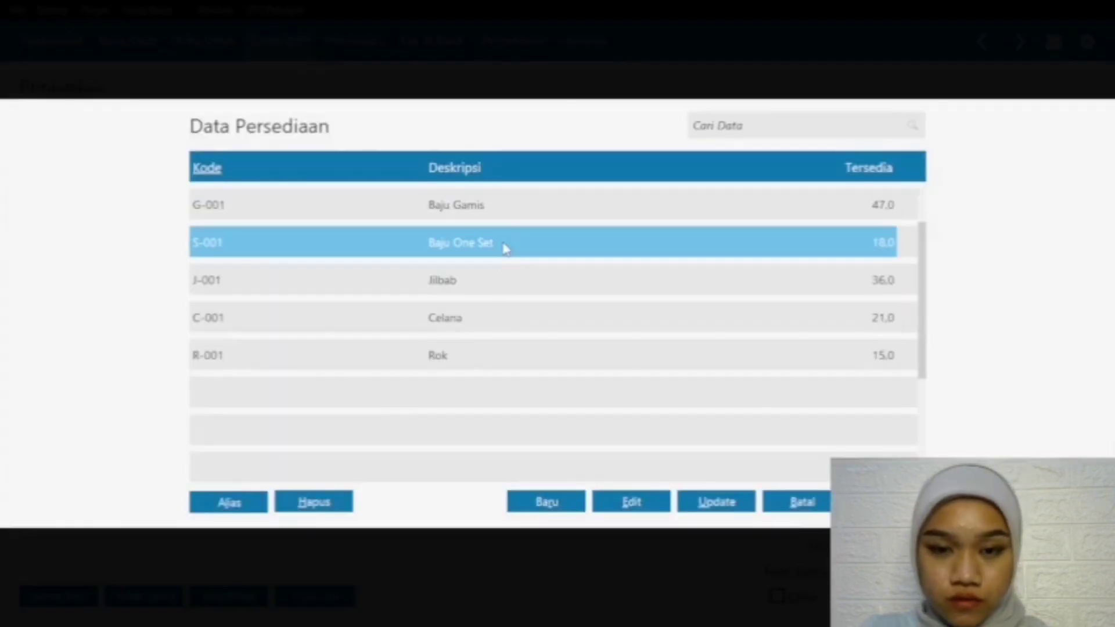
left_click(887, 501)
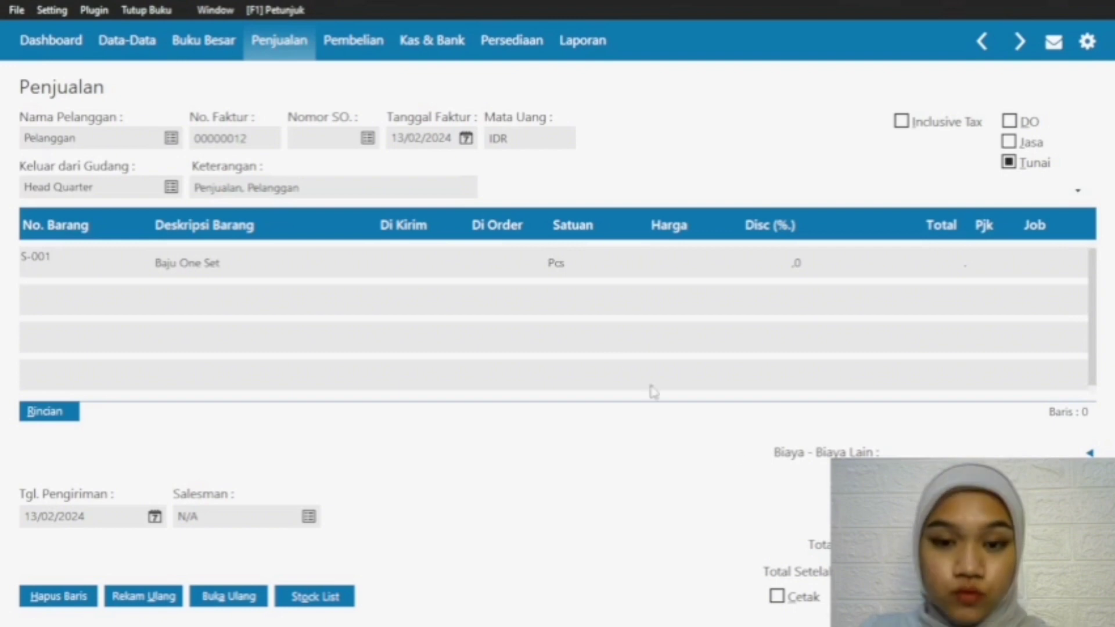
Step: Set the Baju One Set line to a shipped quantity of 2 at a price of 150000
left_click(417, 267)
type("2")
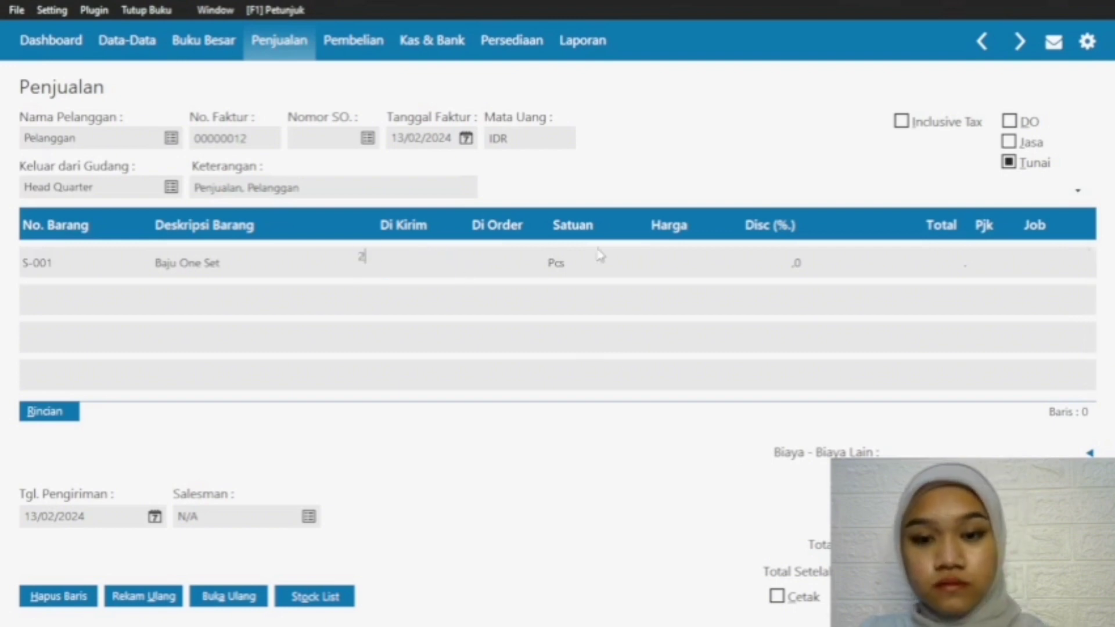
left_click(678, 264)
left_click(675, 262)
type("1")
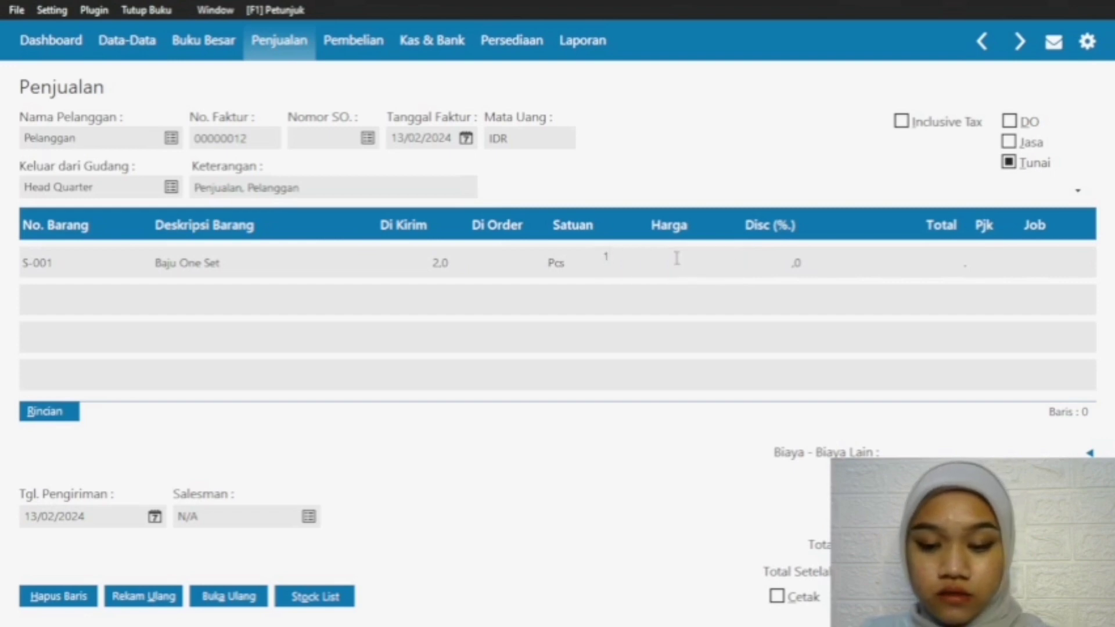
type("50000")
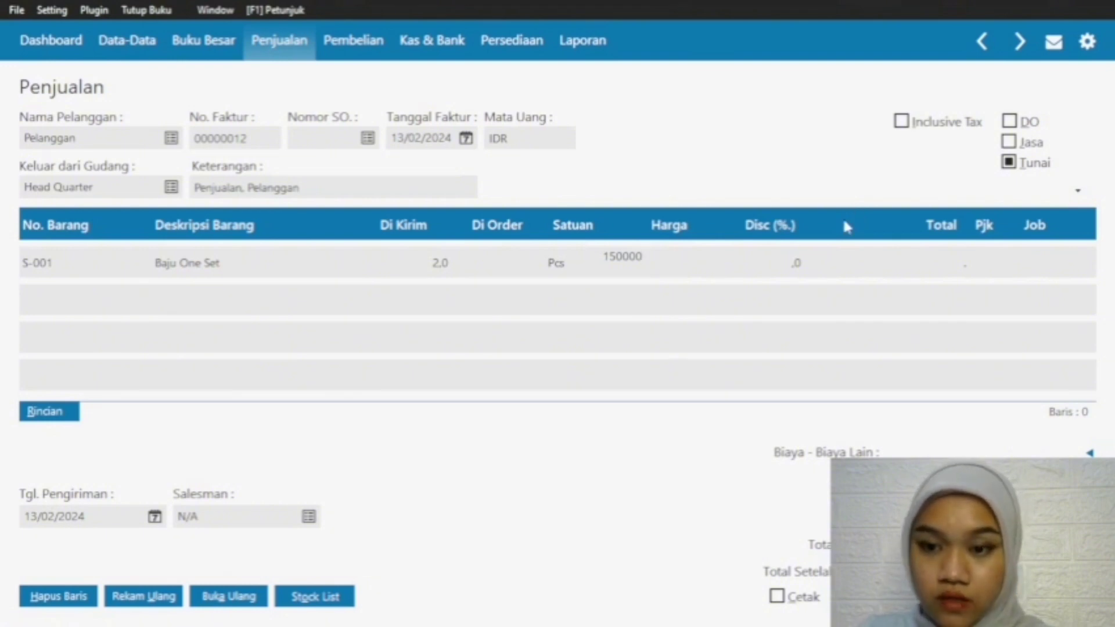
key("Return")
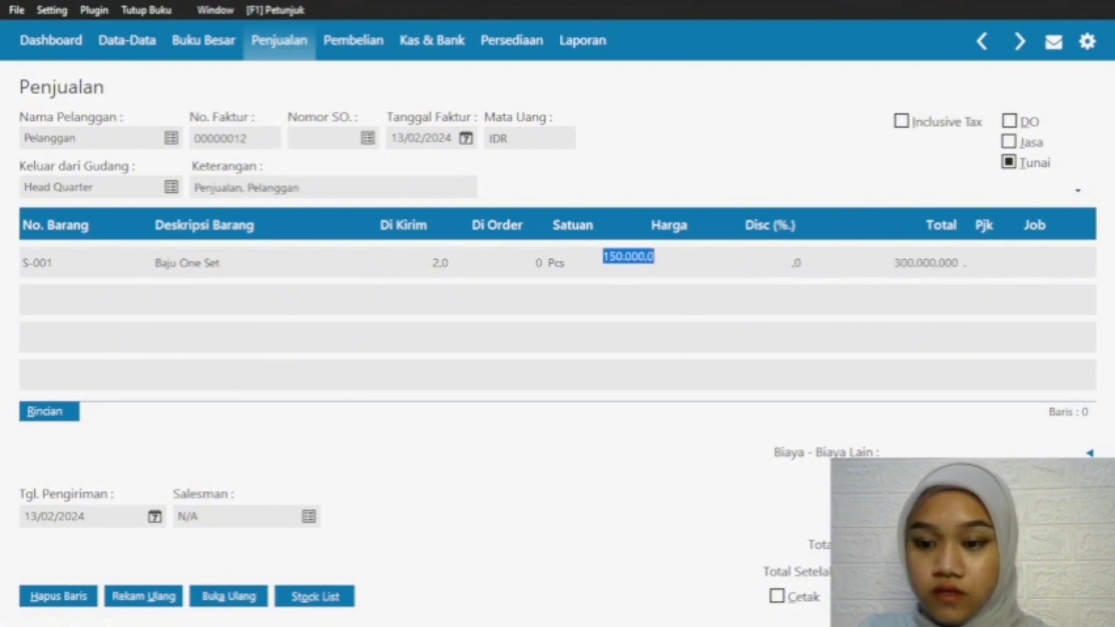
Step: Commit the Baju One Set line and record the cash sales invoice
left_click(1056, 596)
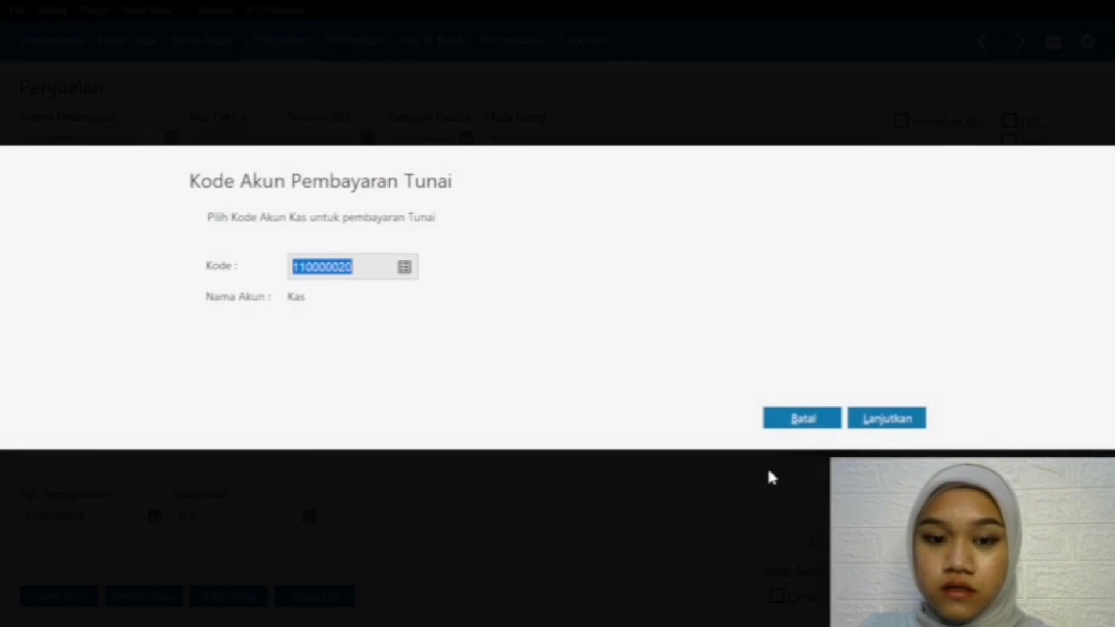
left_click(827, 419)
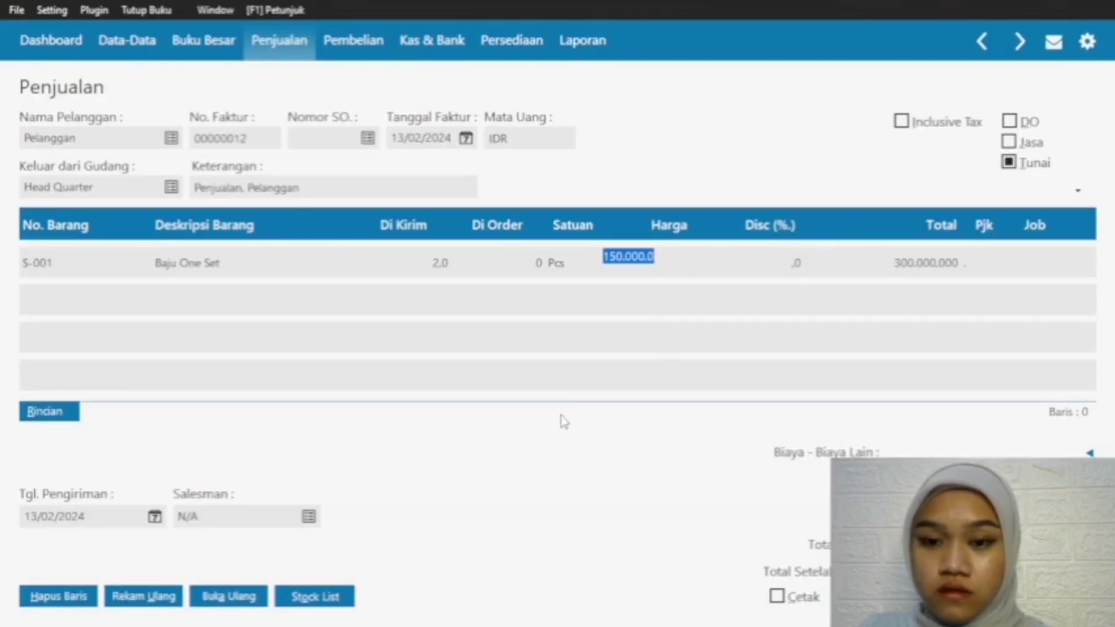
left_click(864, 271)
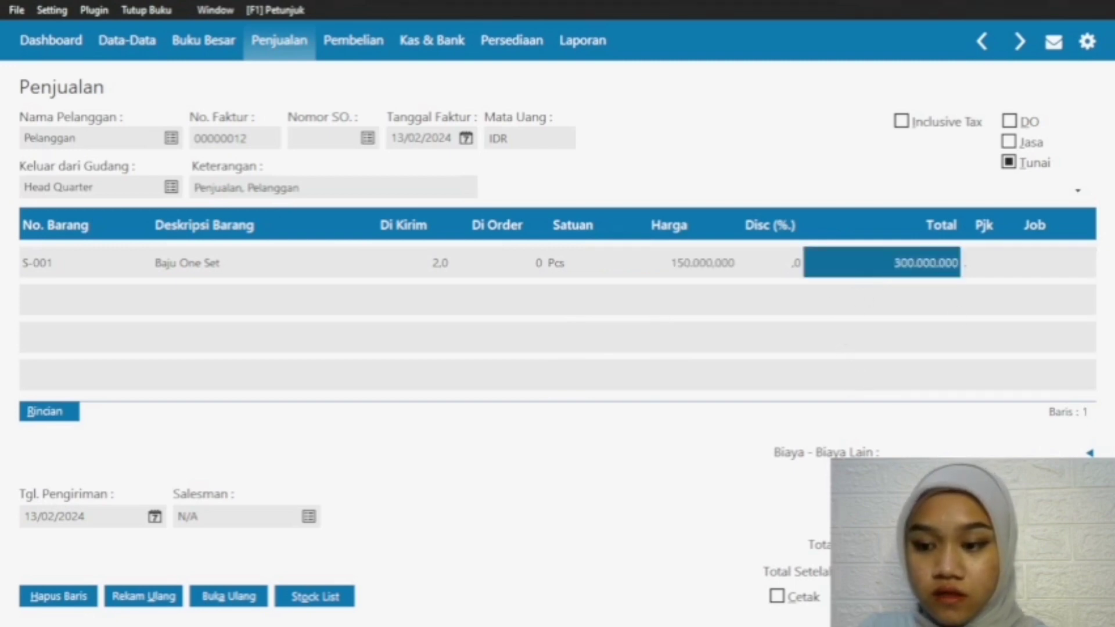
left_click(1056, 596)
left_click(802, 419)
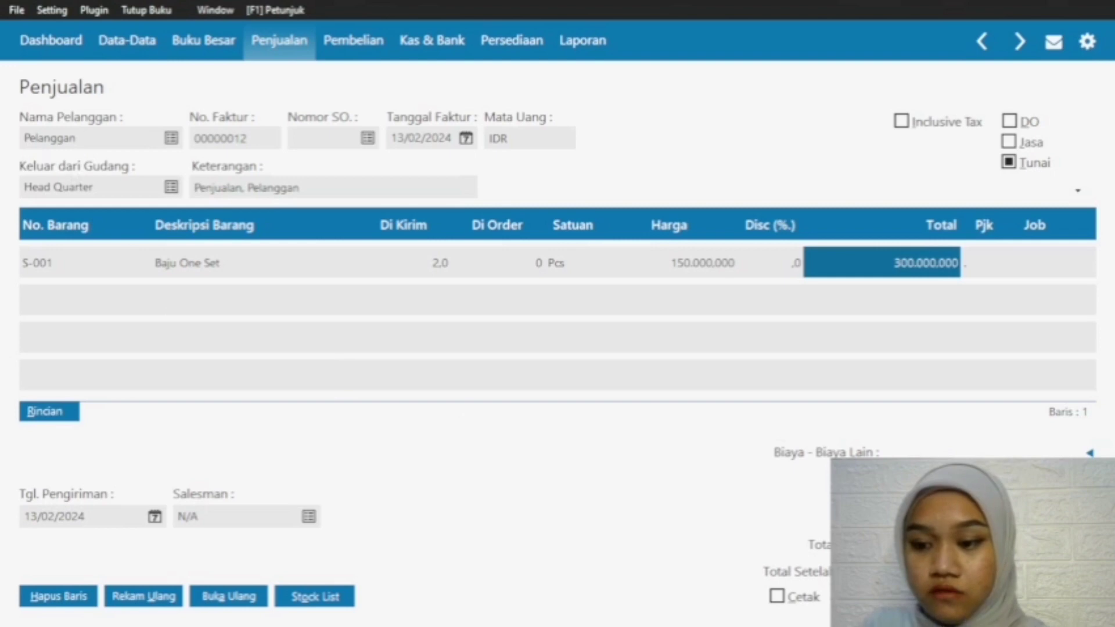
left_click(1055, 596)
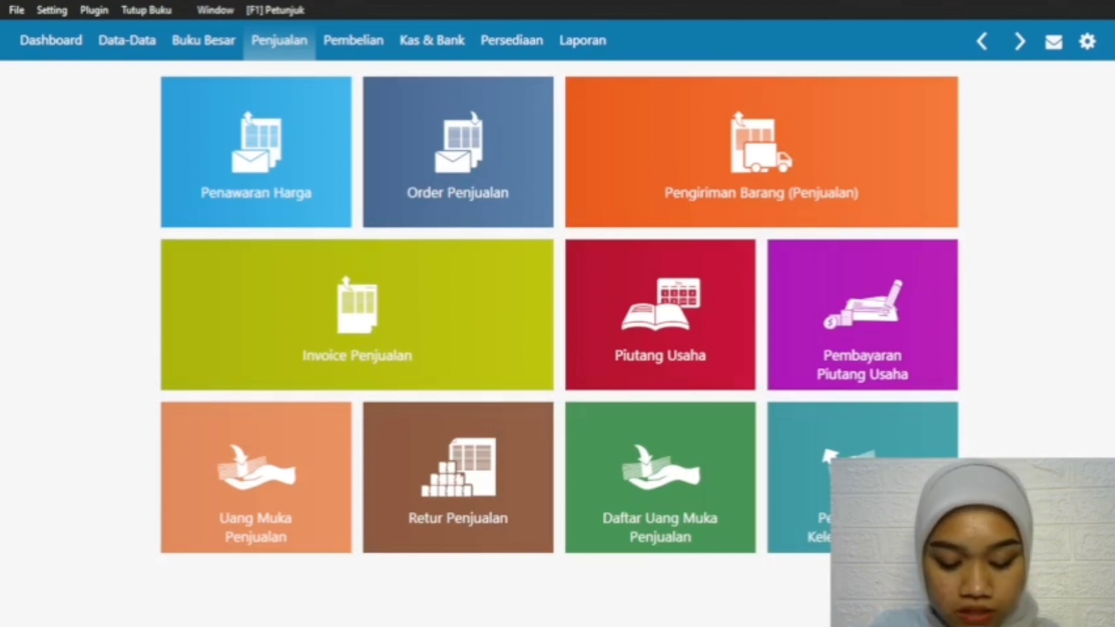
Step: Create another sales invoice and choose Pelanggan as its customer
mouse_move(894, 505)
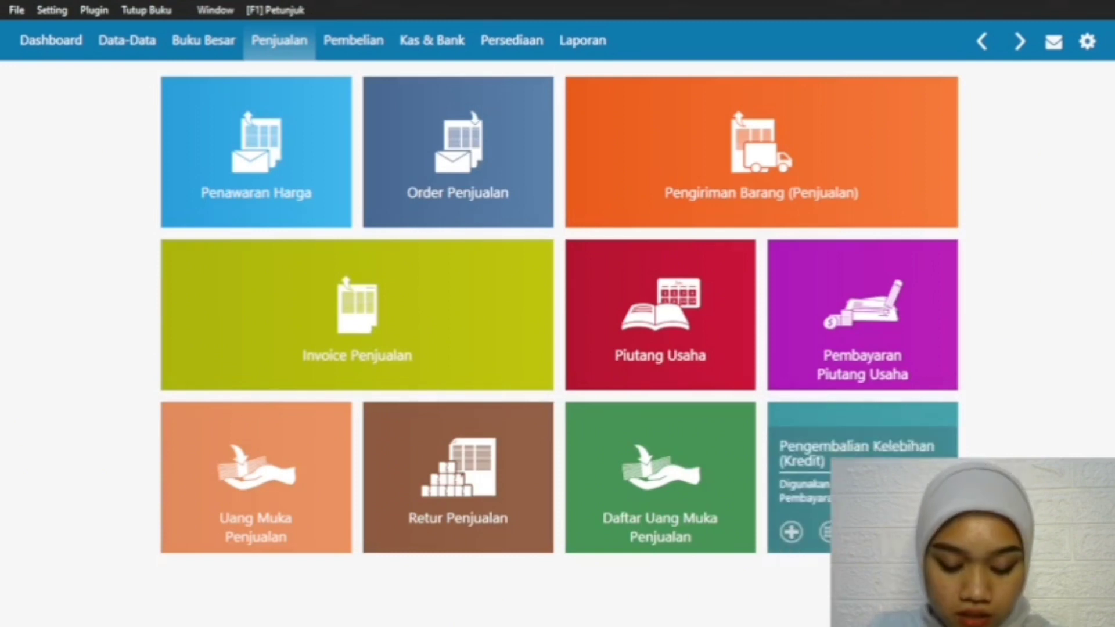
mouse_move(317, 303)
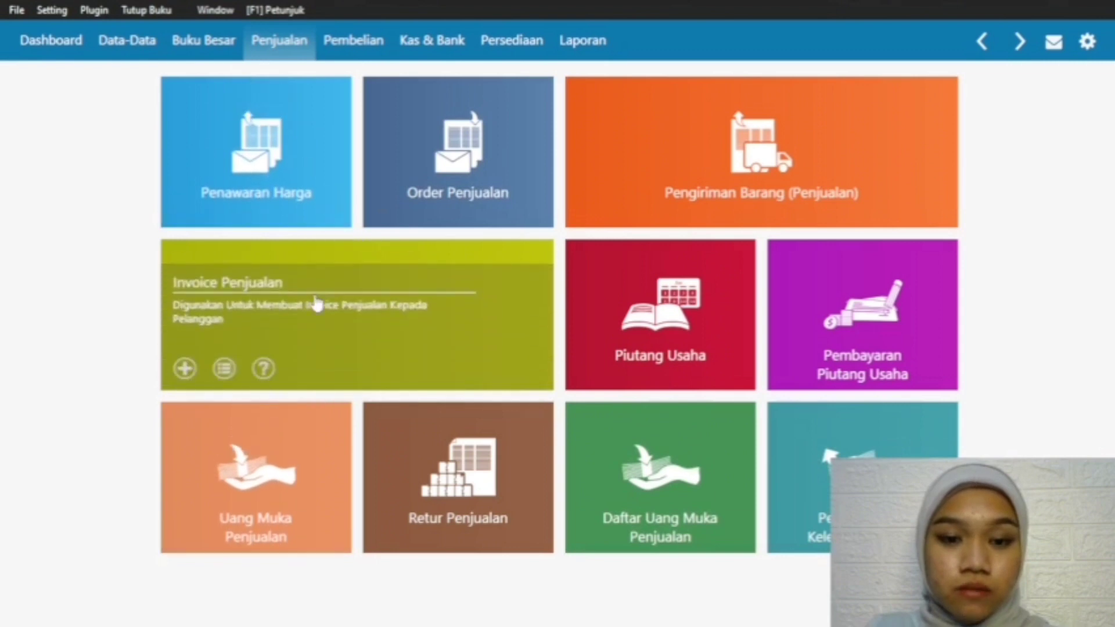
left_click(186, 369)
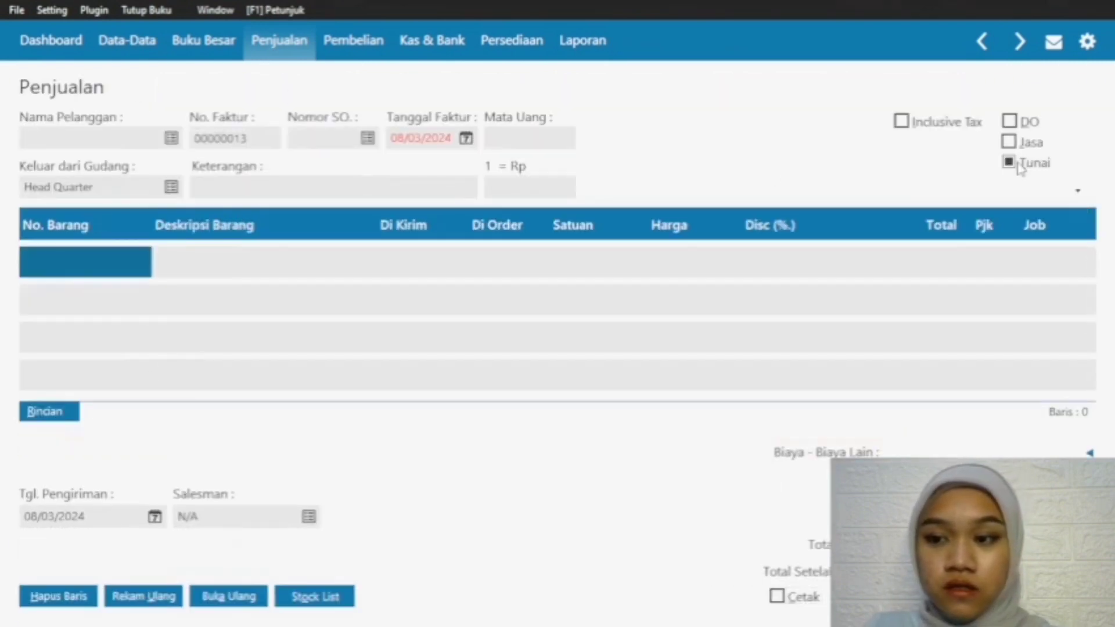
left_click(169, 143)
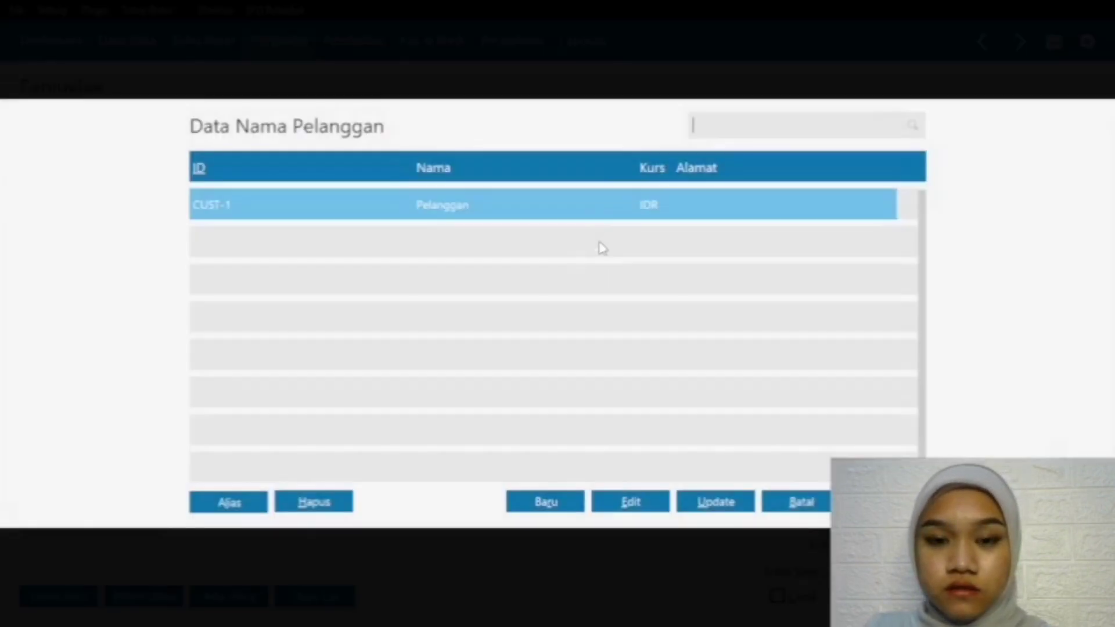
double_click(598, 207)
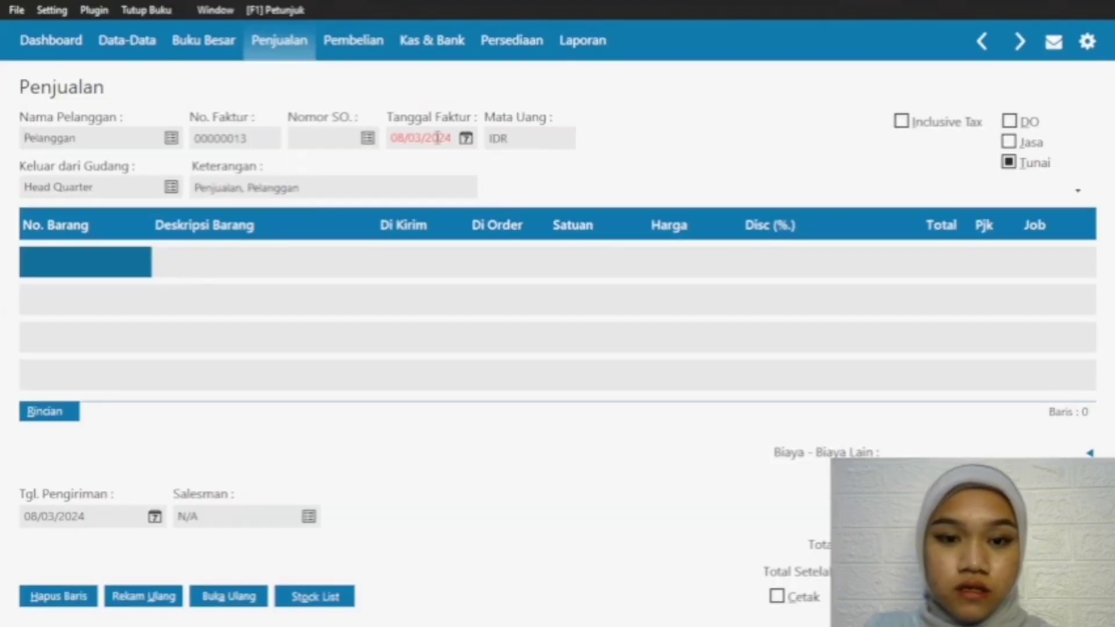
Step: Set both the invoice date and the delivery date of the sales invoice to 16/02/2024
left_click(467, 141)
left_click(631, 169)
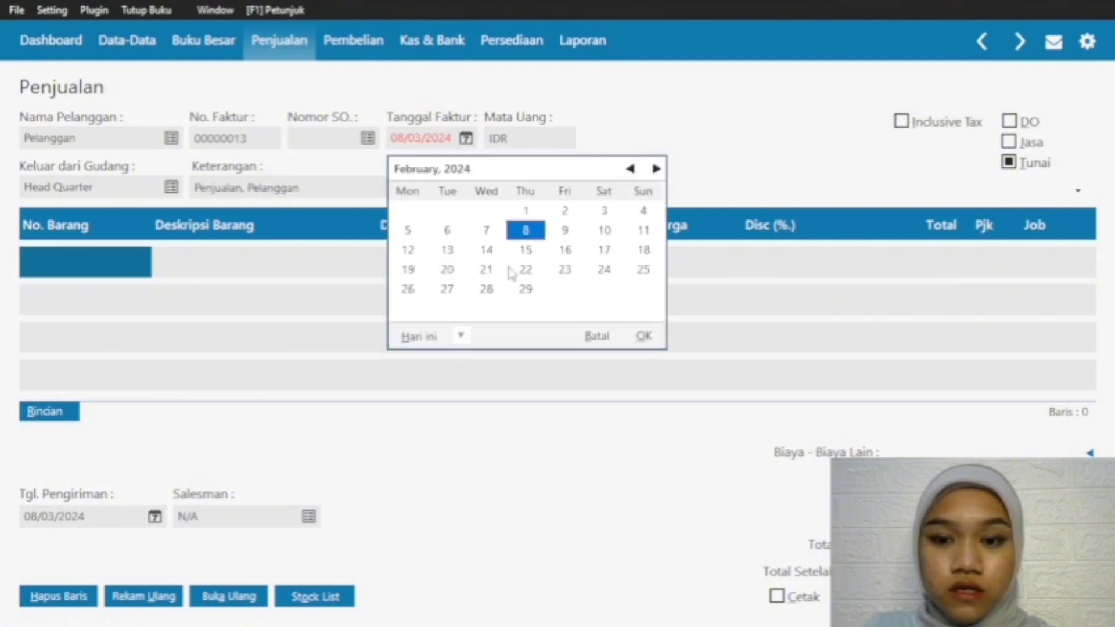
left_click(489, 250)
left_click(578, 254)
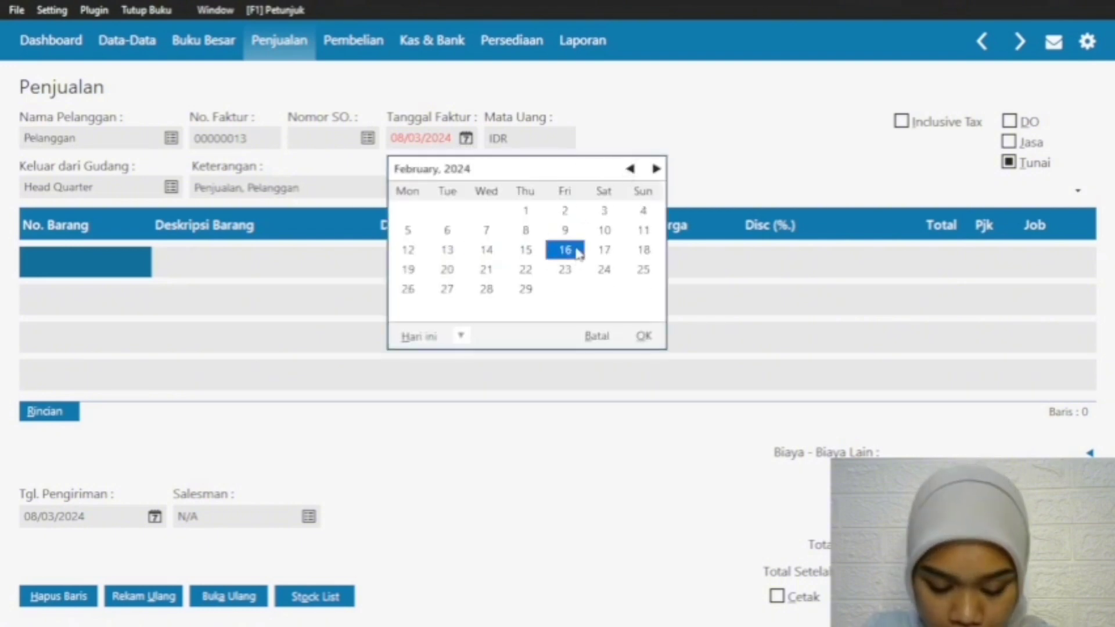
left_click(643, 337)
left_click(154, 516)
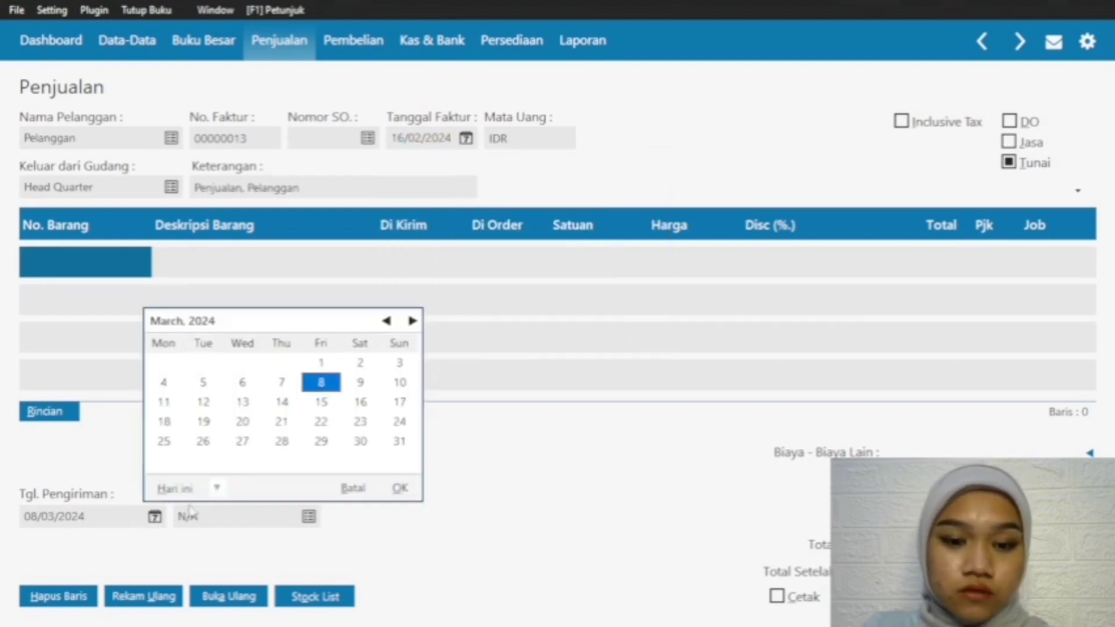
left_click(386, 321)
left_click(321, 402)
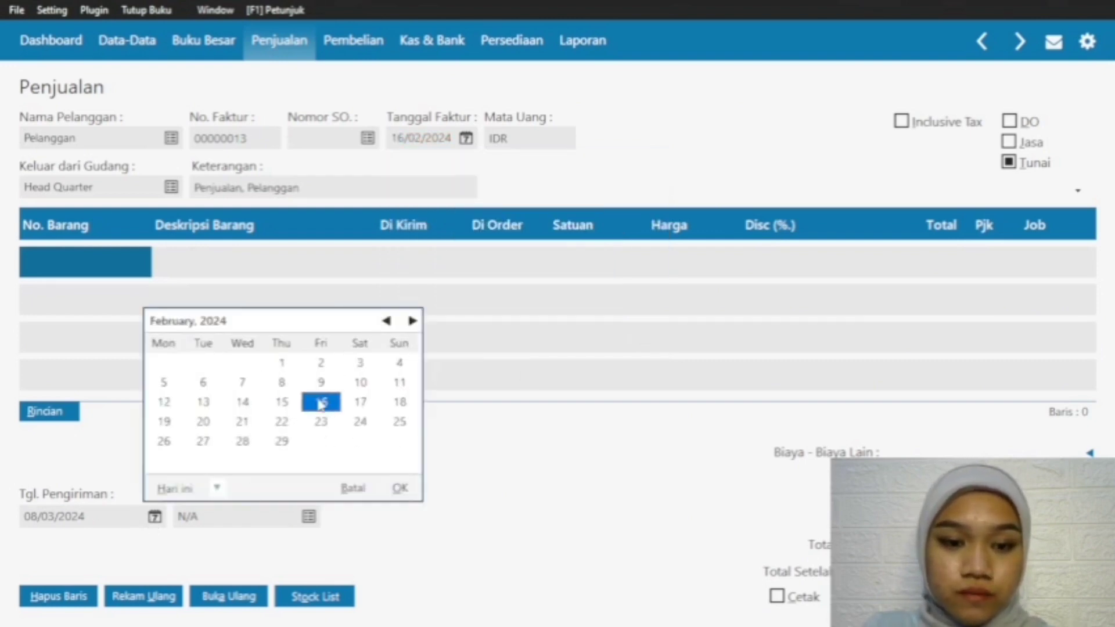
left_click(402, 489)
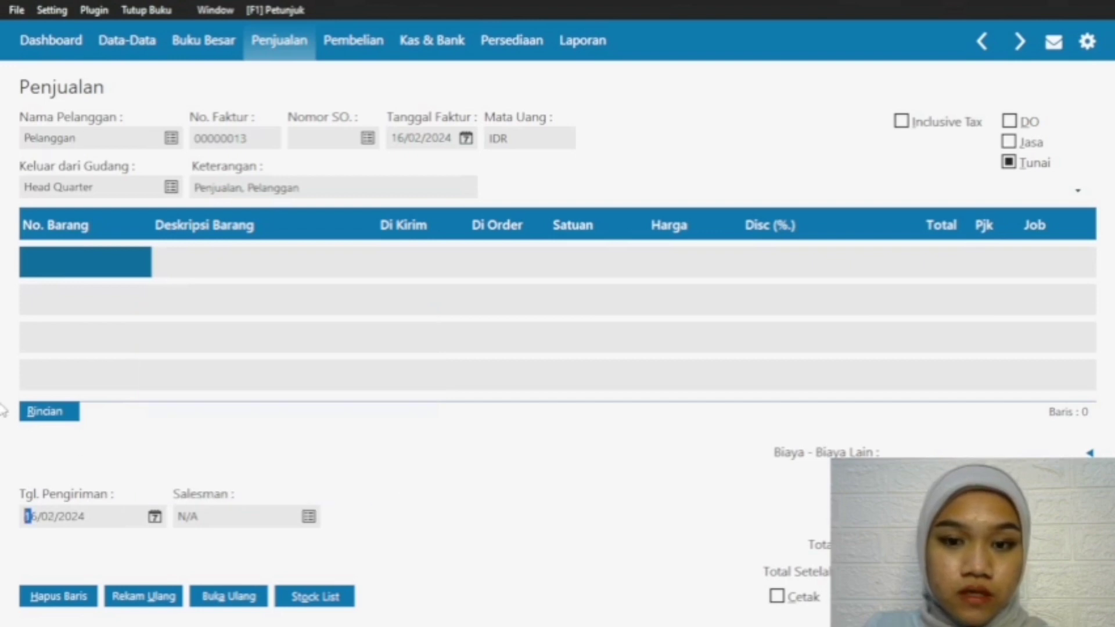
Step: Add item G-001 Baju Gamis to the first line with a shipped quantity of 12 at a price of 250000
double_click(109, 264)
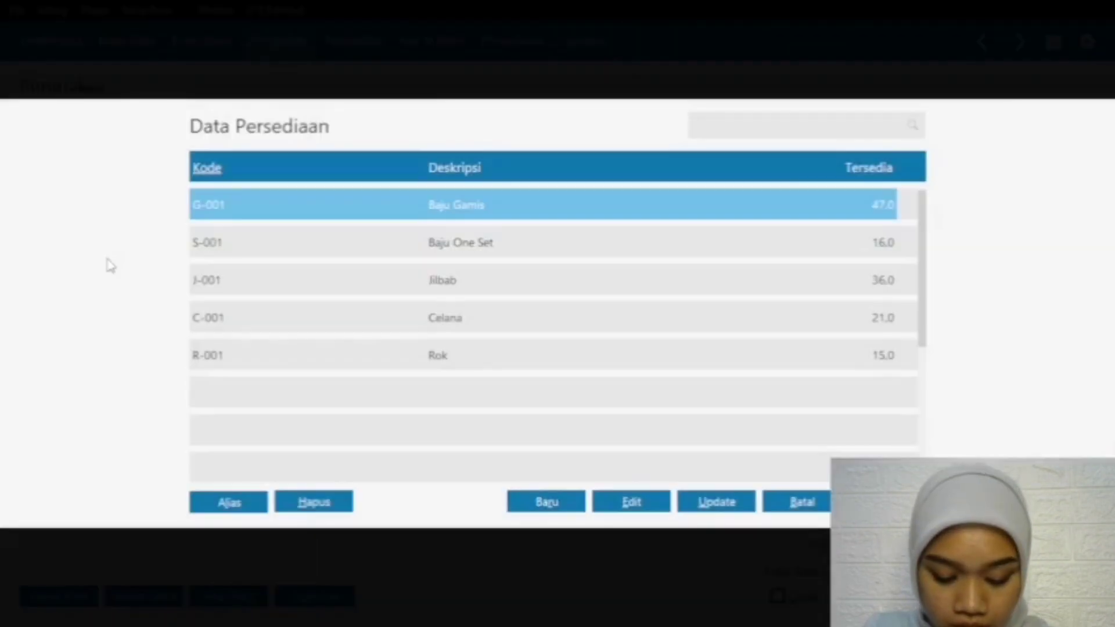
left_click(887, 501)
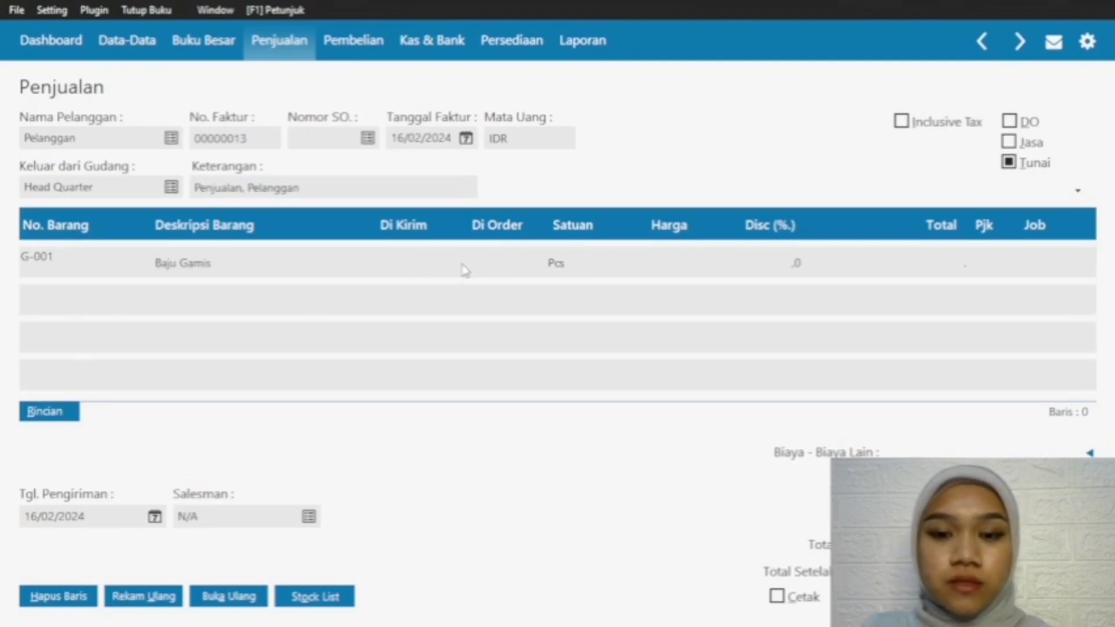
left_click(404, 264)
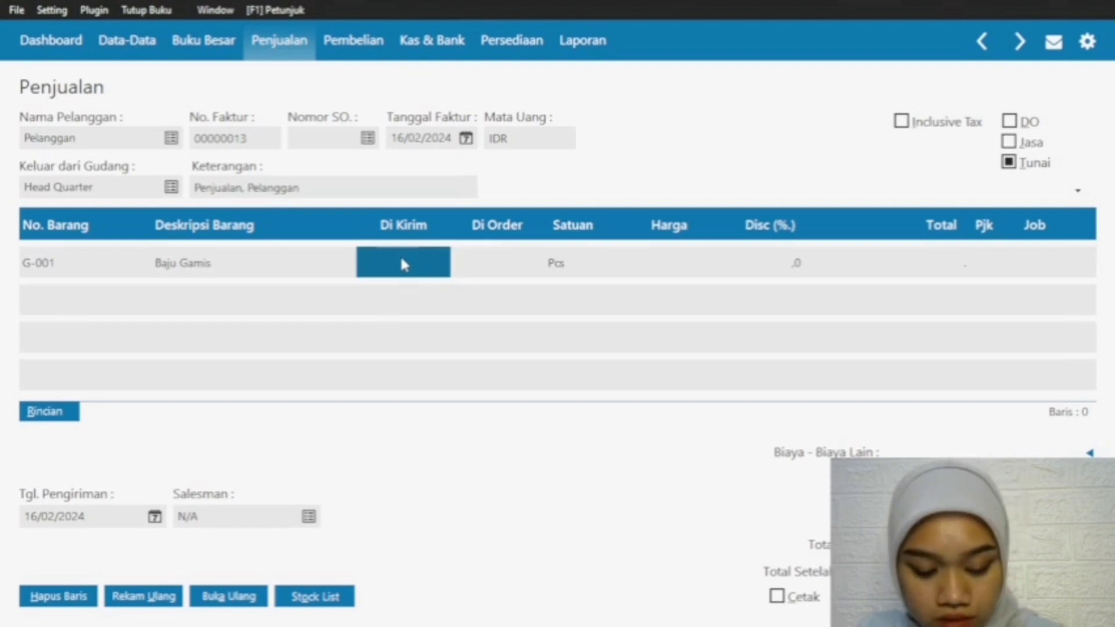
type("12,0")
left_click(662, 264)
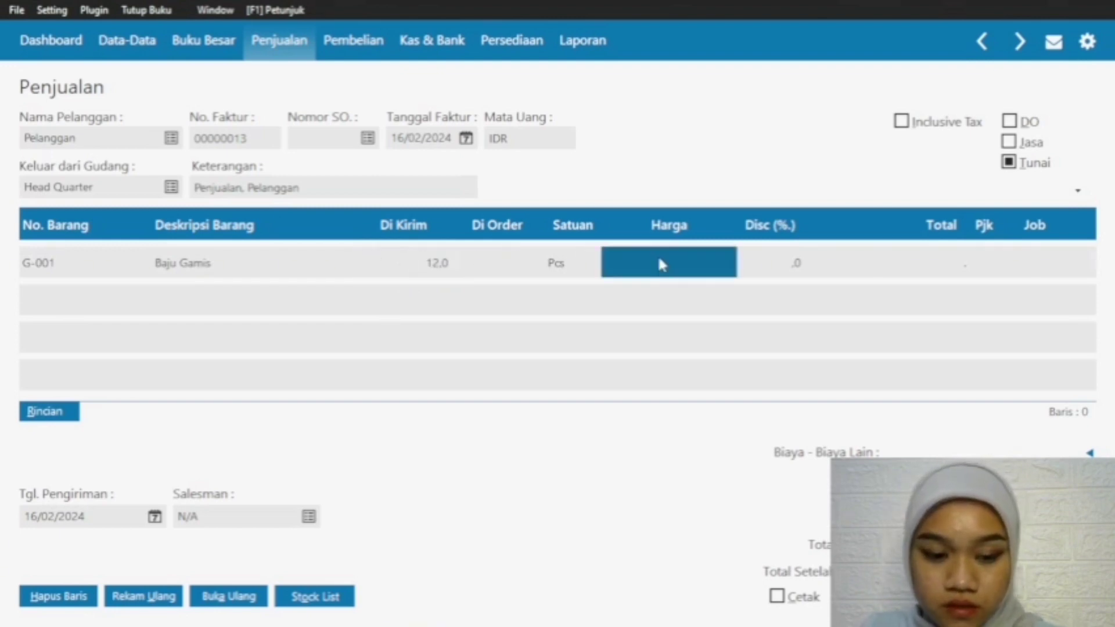
left_click(659, 261)
type("250.000")
left_click(871, 222)
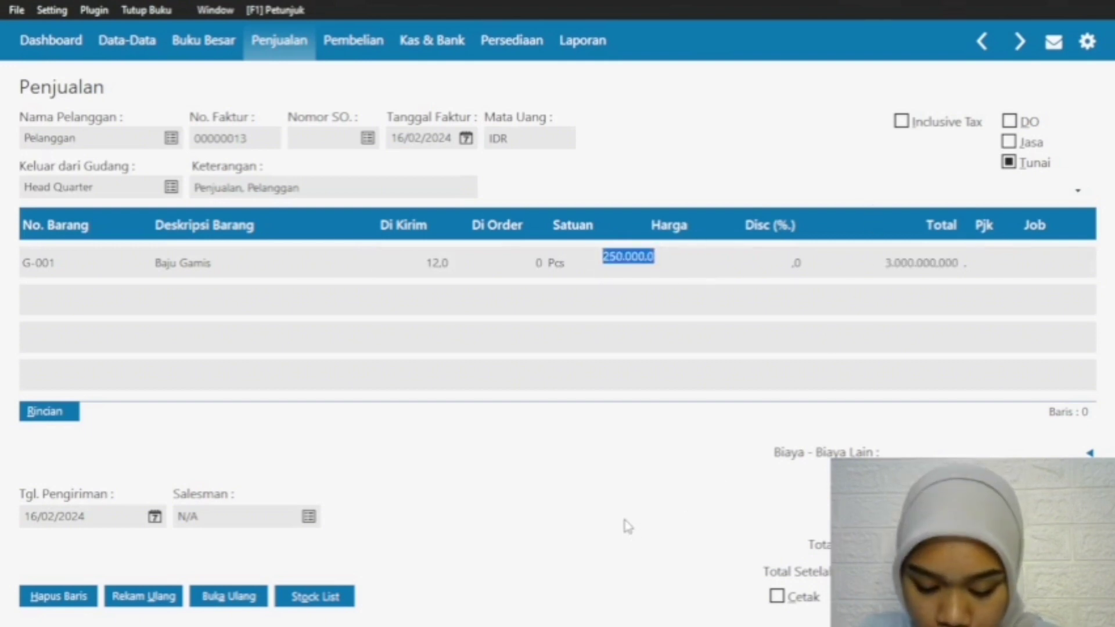
Step: Add a second line for item C-001 Celana with a shipped quantity of 6 at a price of 120000
left_click(58, 261)
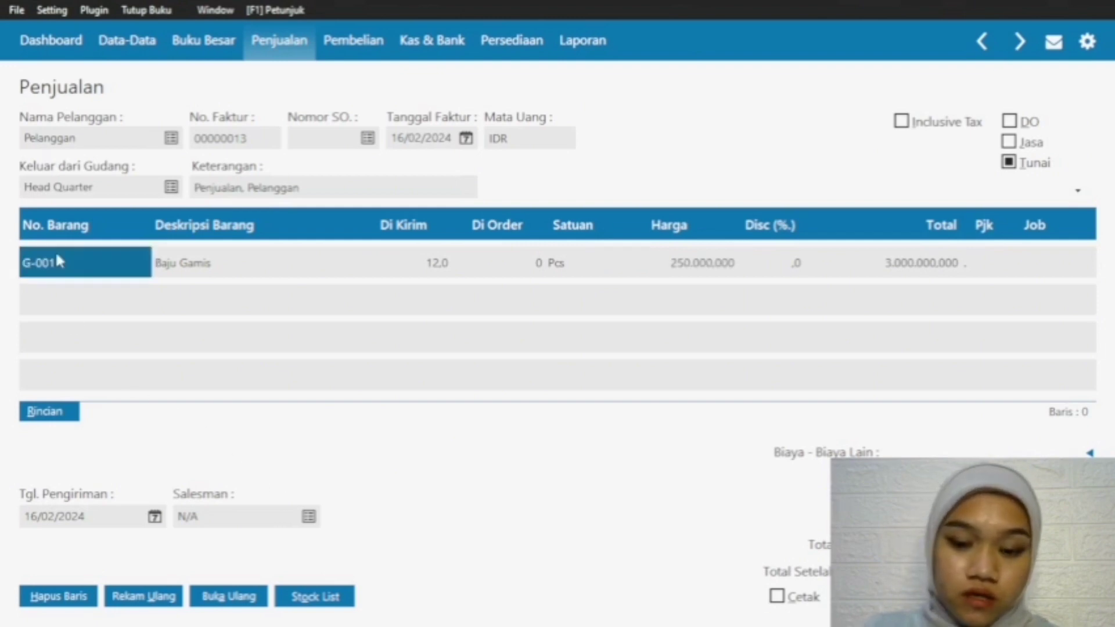
key("Down")
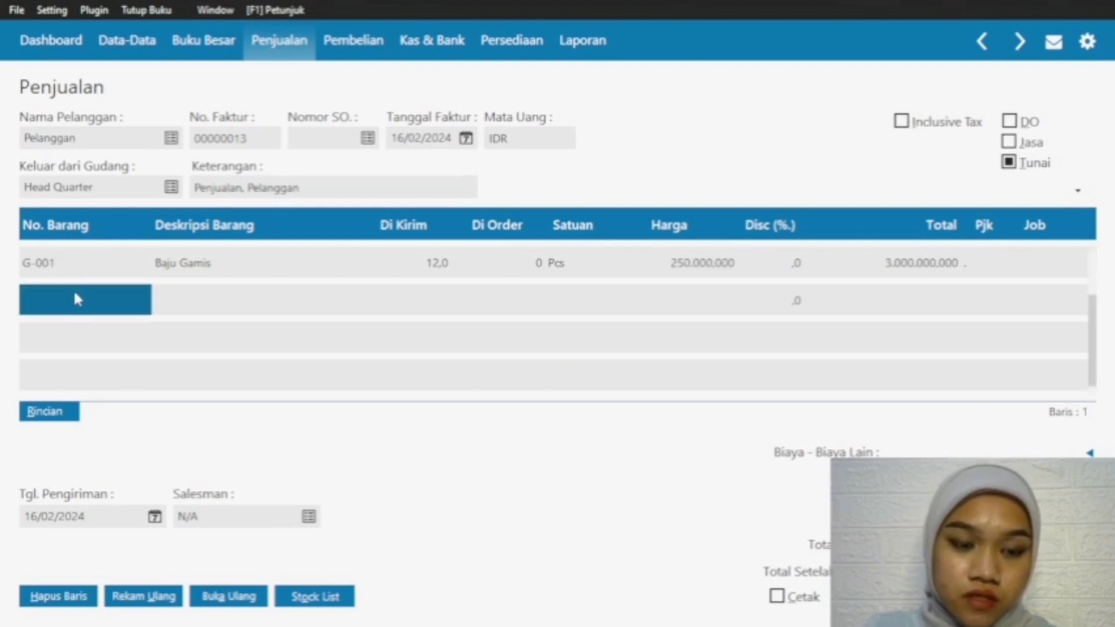
double_click(79, 289)
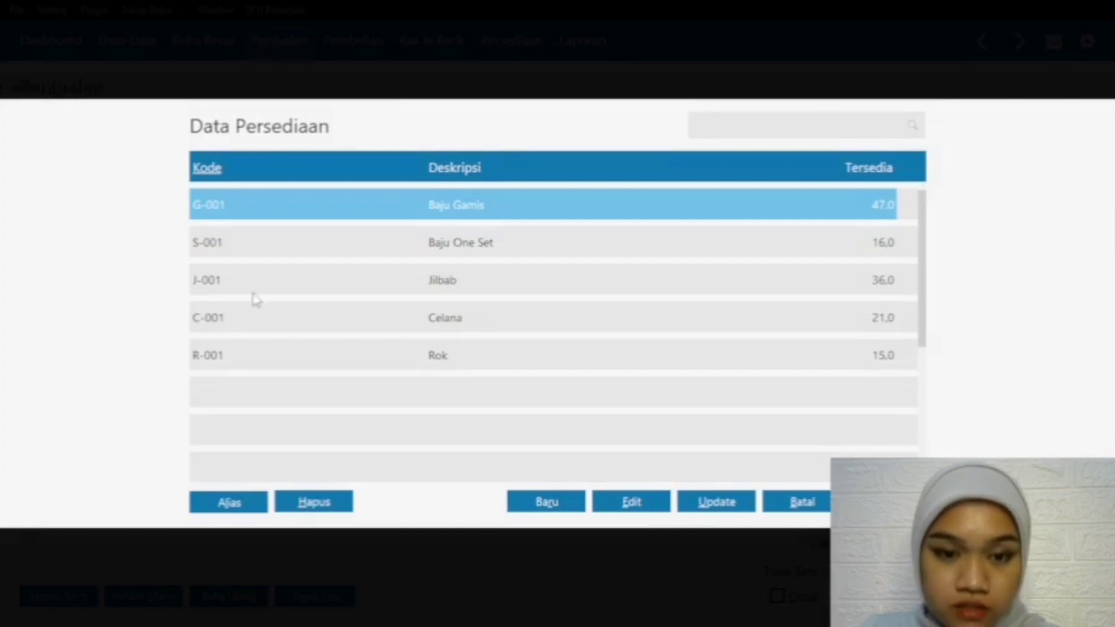
left_click(468, 325)
key("Return")
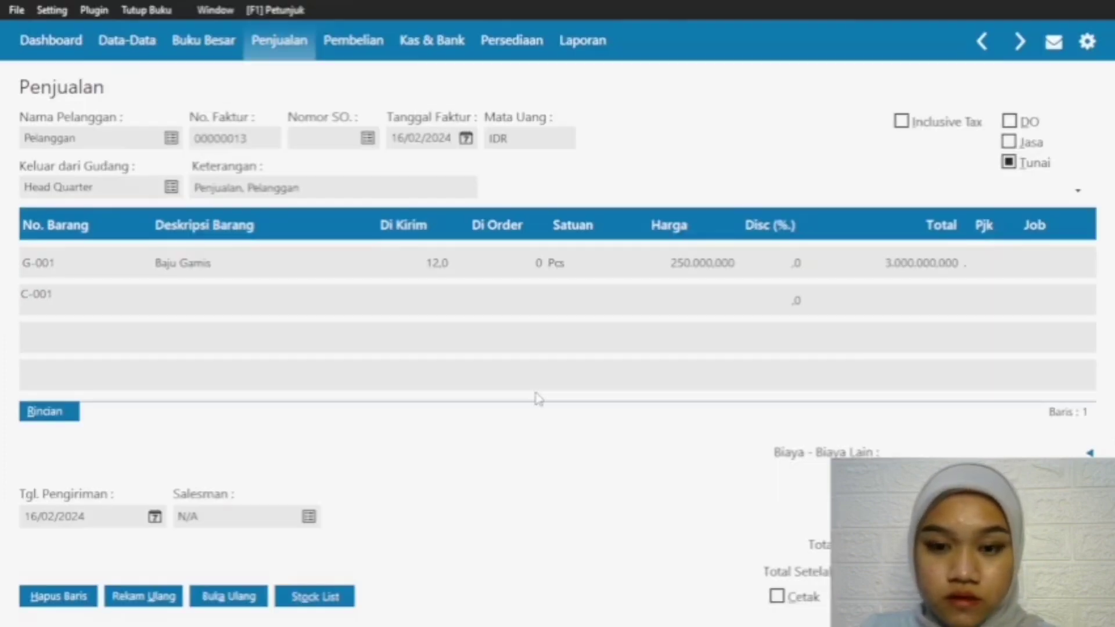
left_click(445, 308)
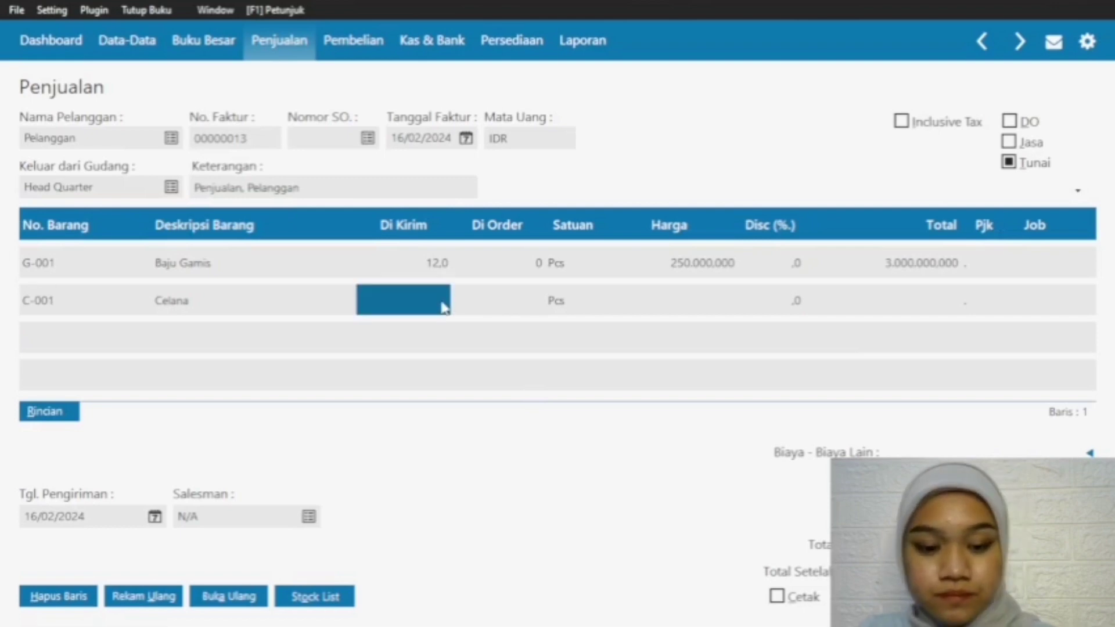
type("6")
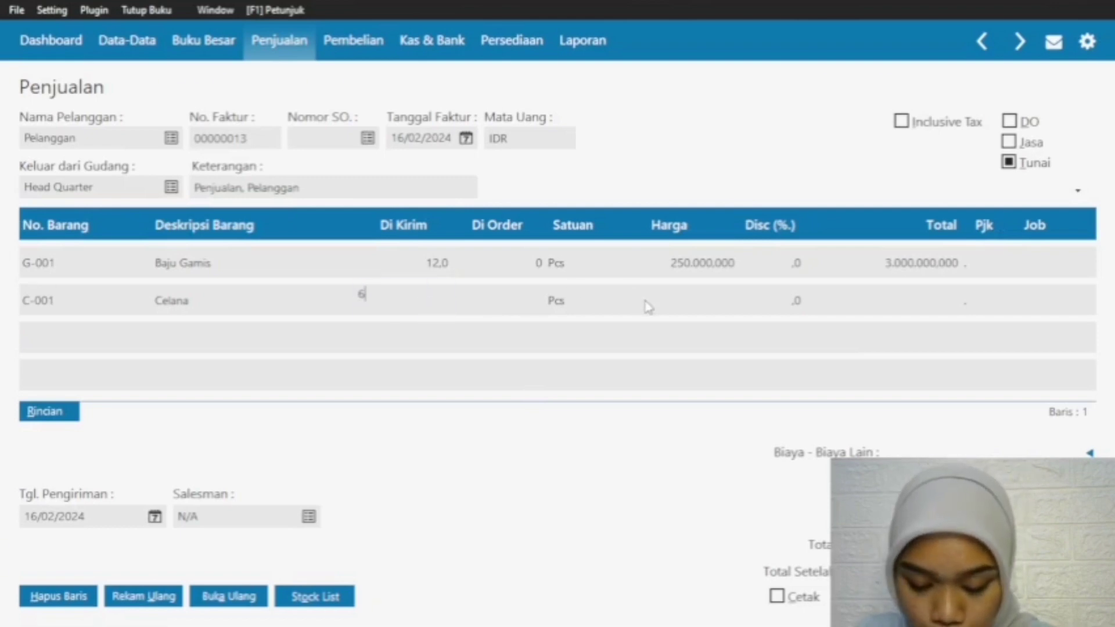
left_click(707, 308)
type("120000")
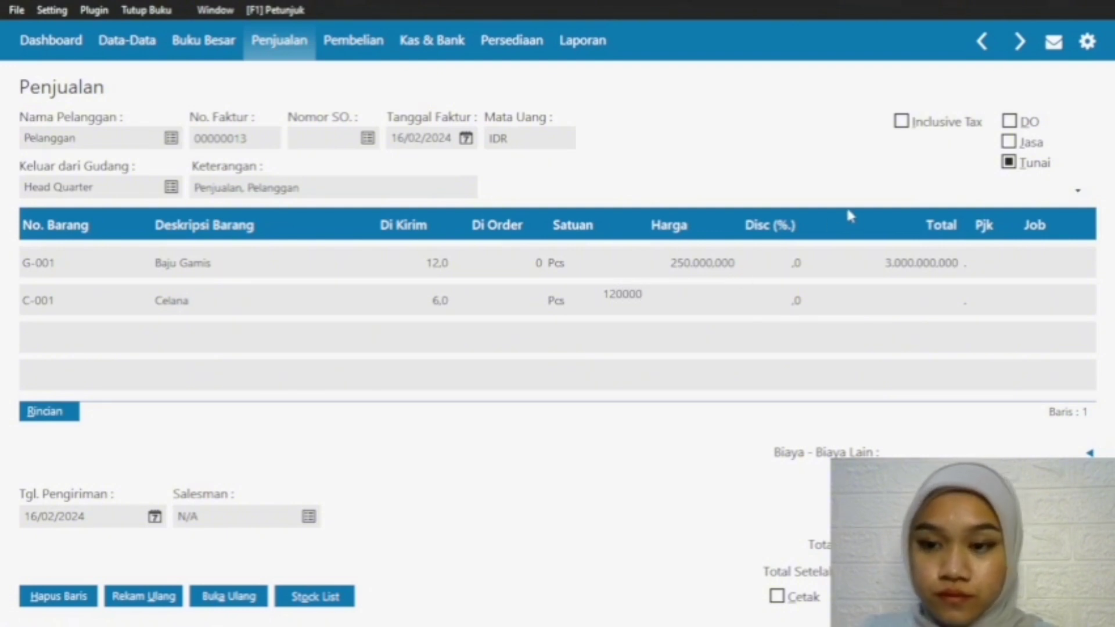
key("Return")
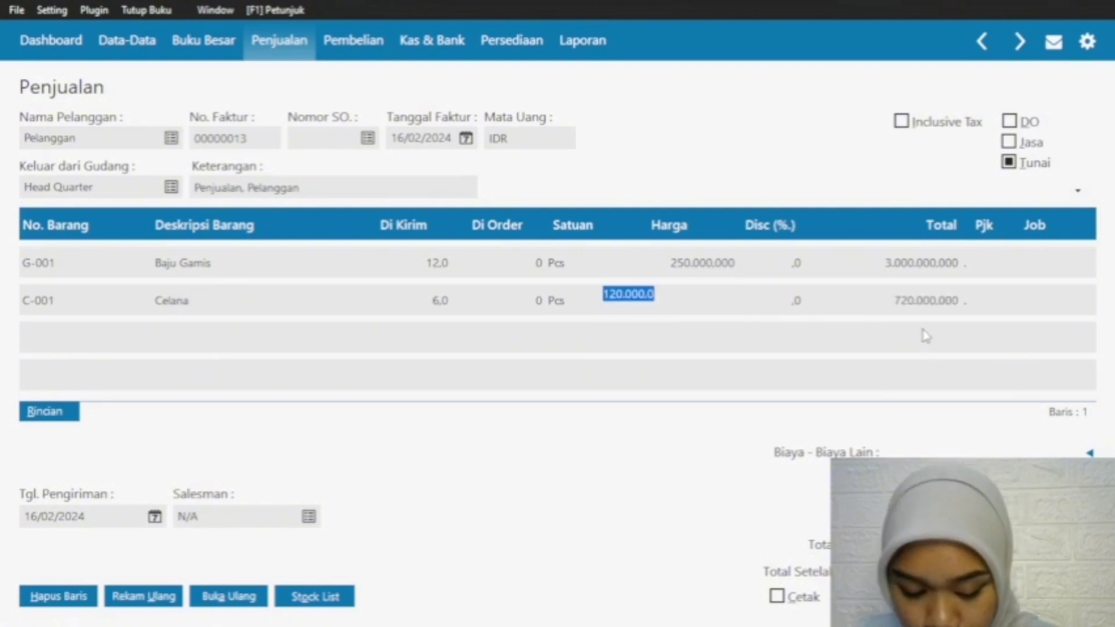
Step: Add a third line for item R-001 Rok with a shipped quantity of 4 at a price of 70000
left_click(77, 300)
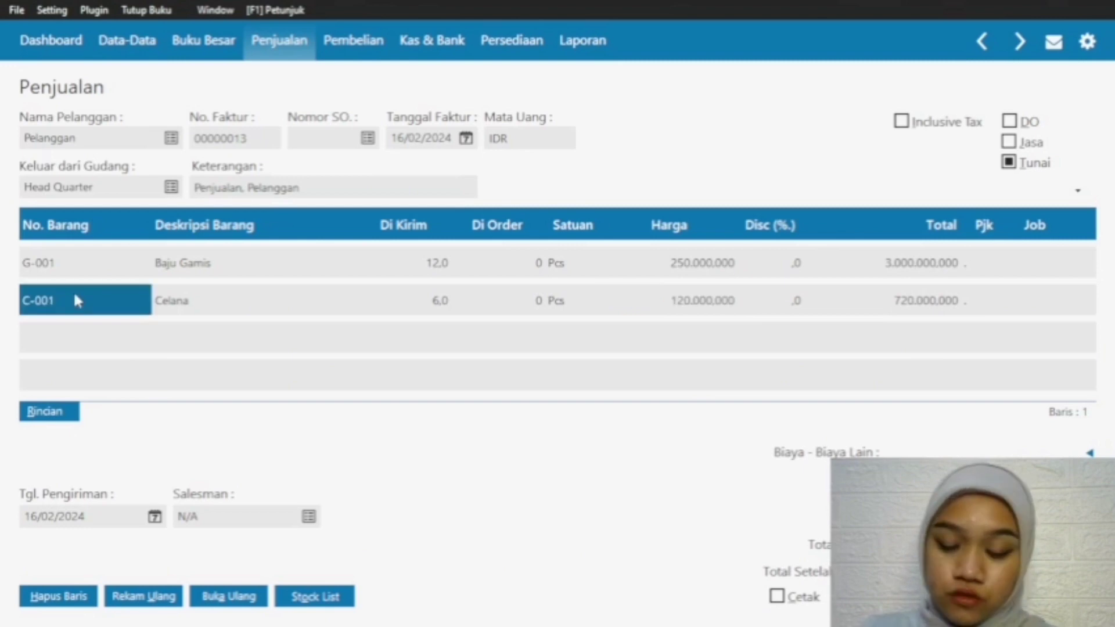
key("Down")
left_click(56, 328)
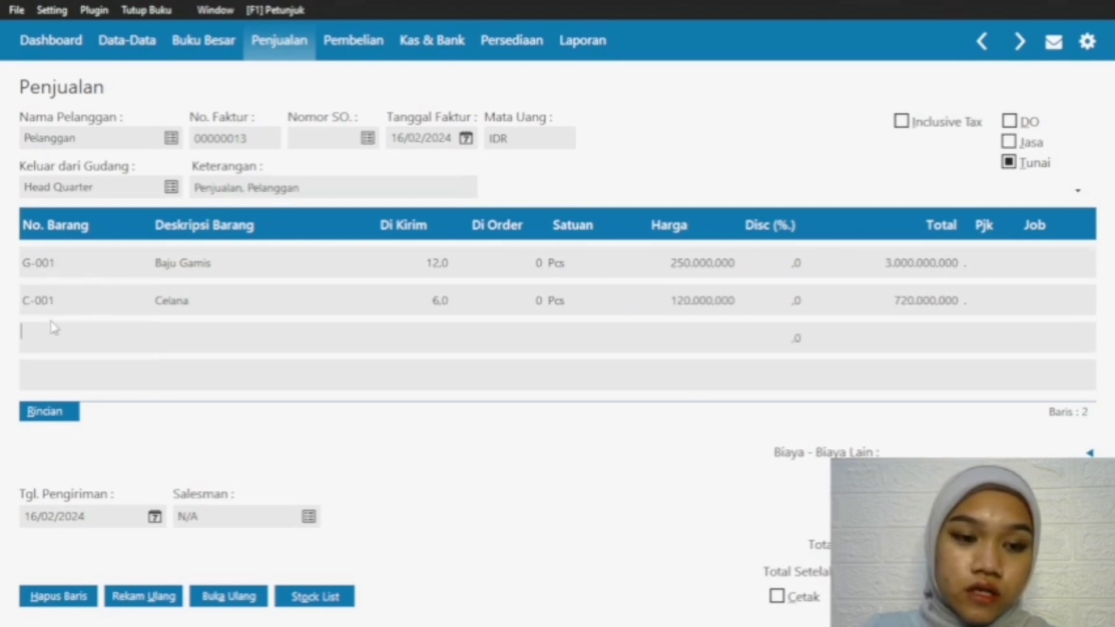
key("Return")
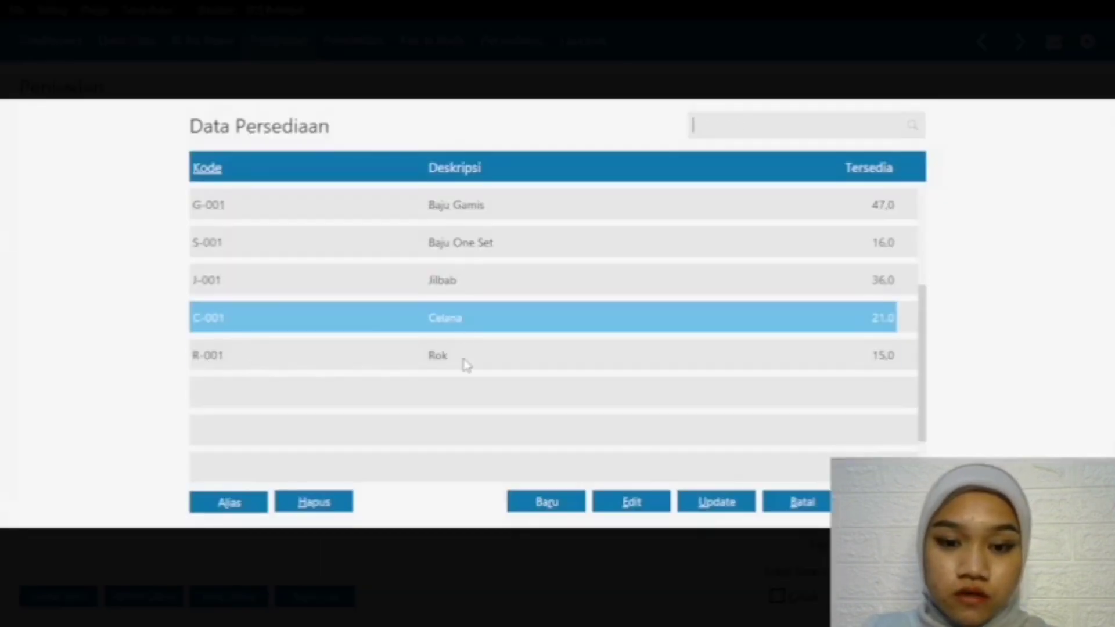
left_click(463, 357)
left_click(886, 501)
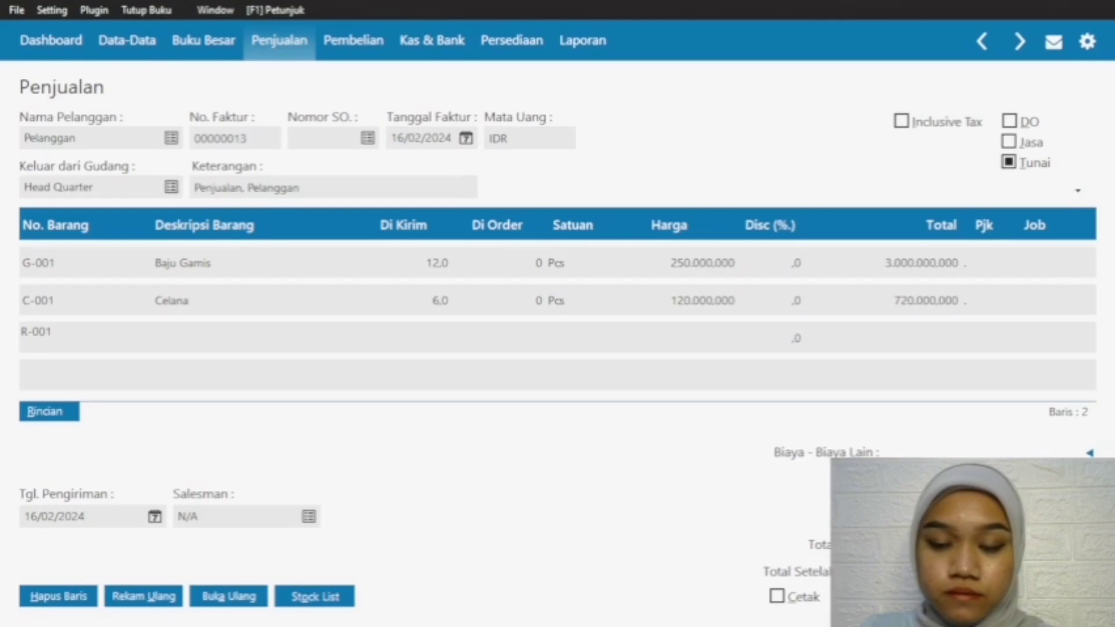
left_click(440, 337)
type("4")
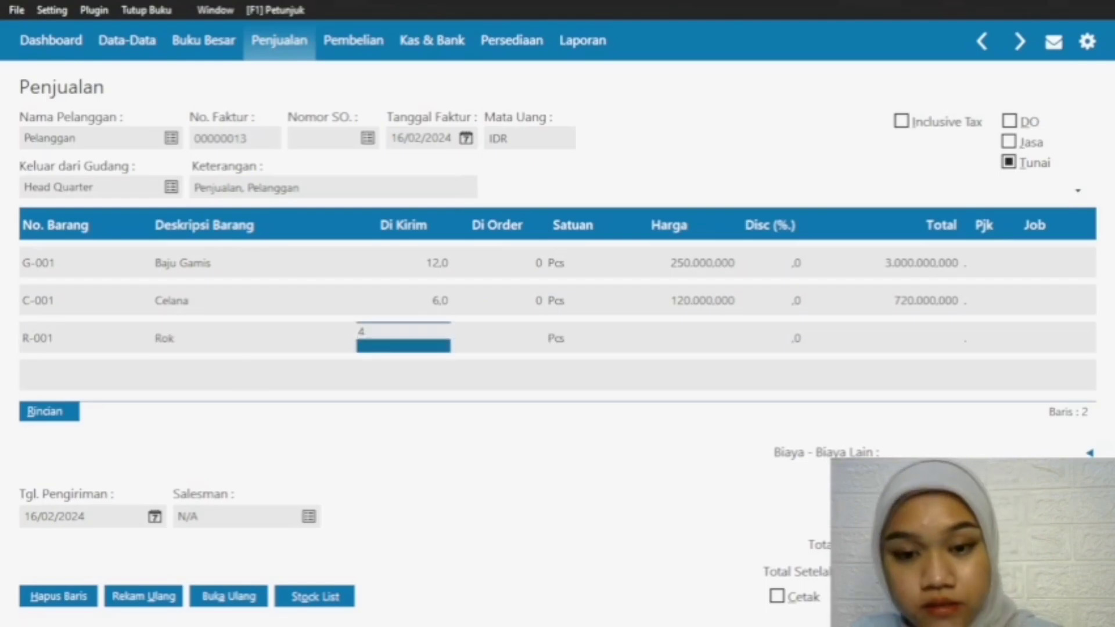
left_click(691, 341)
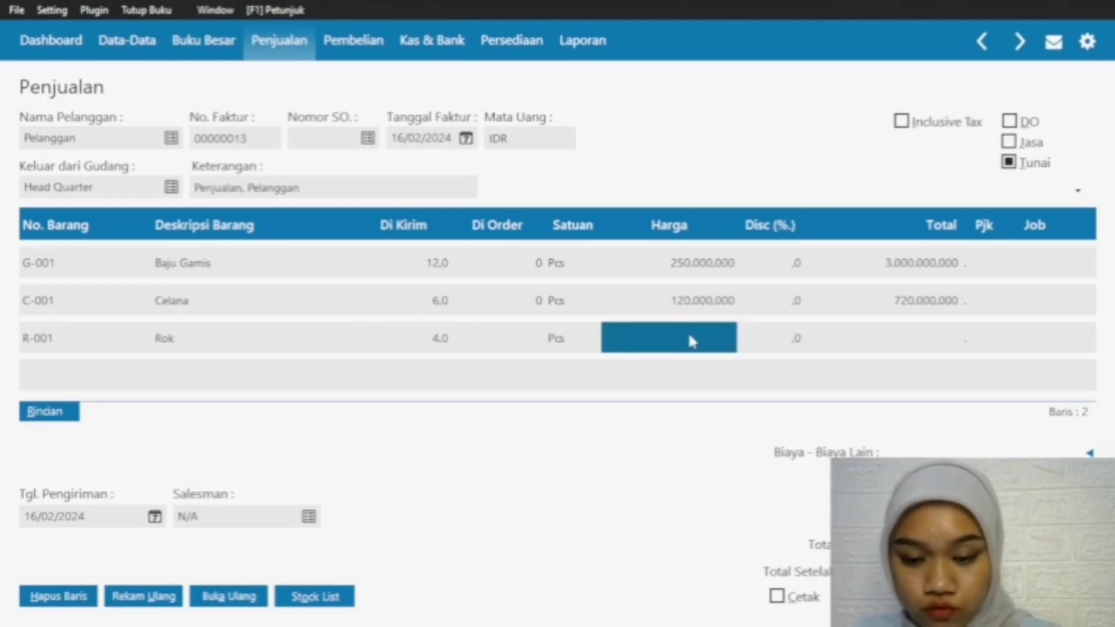
type("70000")
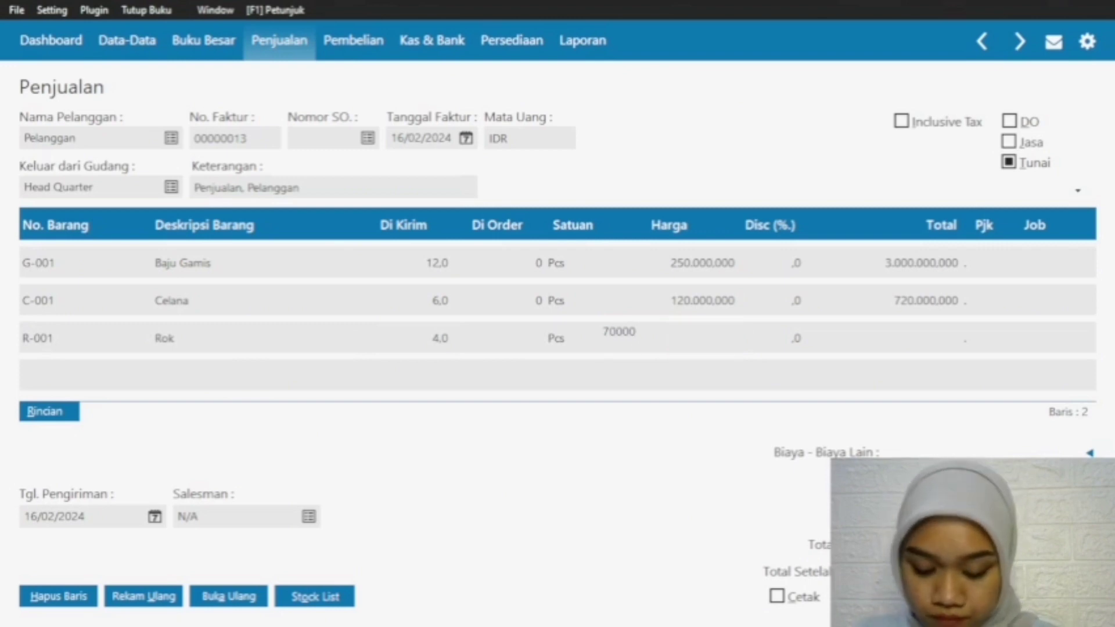
key("Return")
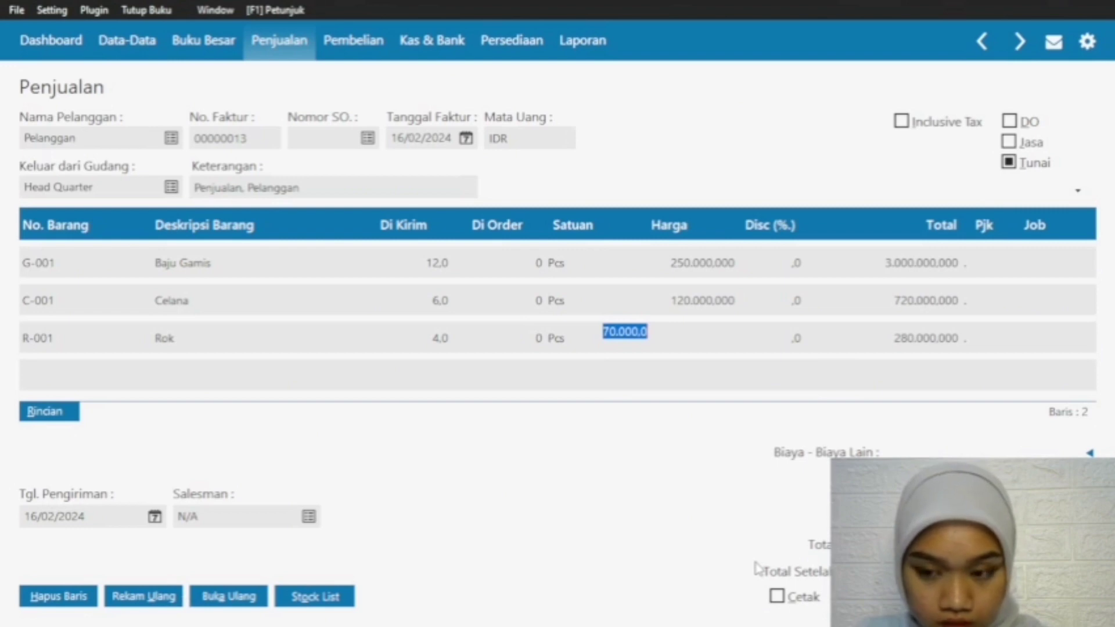
Step: Record the sales invoice with Kas as the cash payment account and close the blank invoice form
left_click(1056, 596)
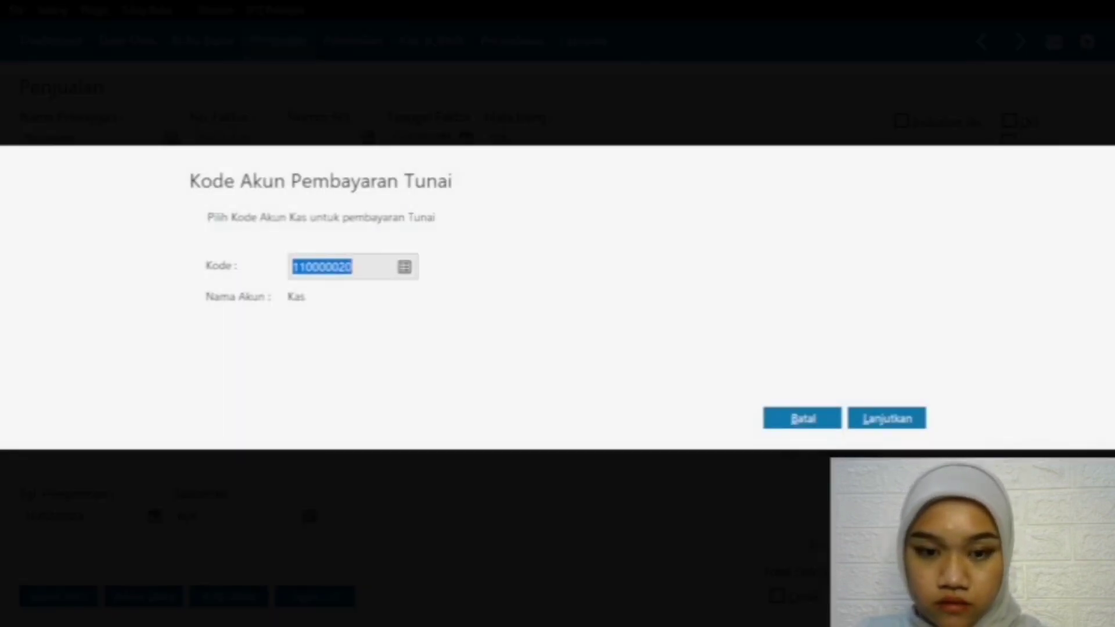
left_click(813, 417)
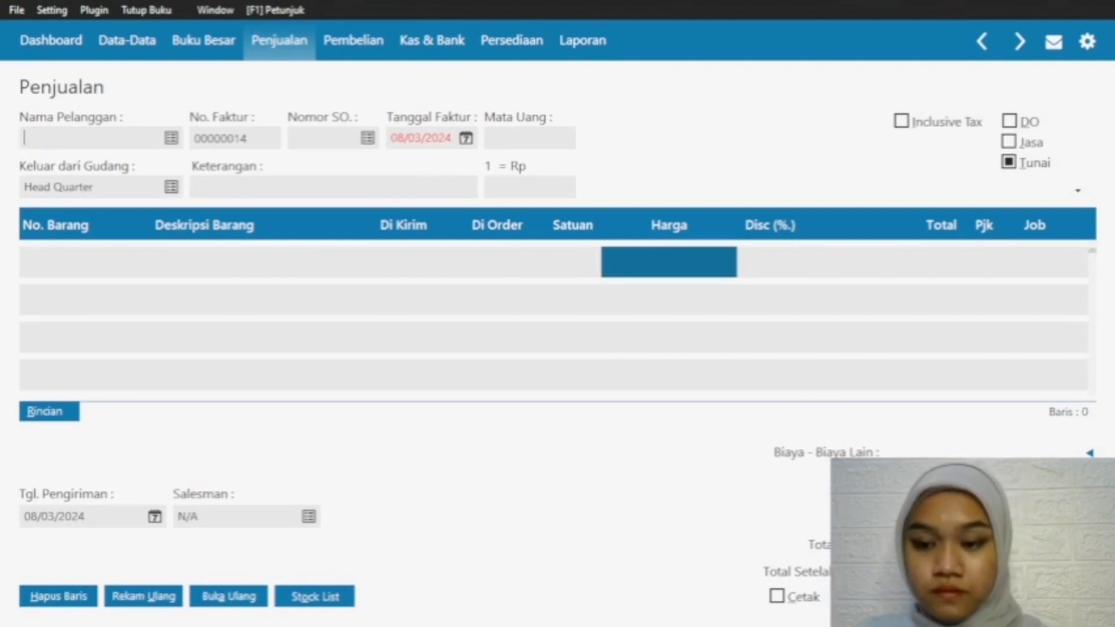
key("Escape")
Step: Start another sales invoice and select Pelanggan as the customer
mouse_move(423, 294)
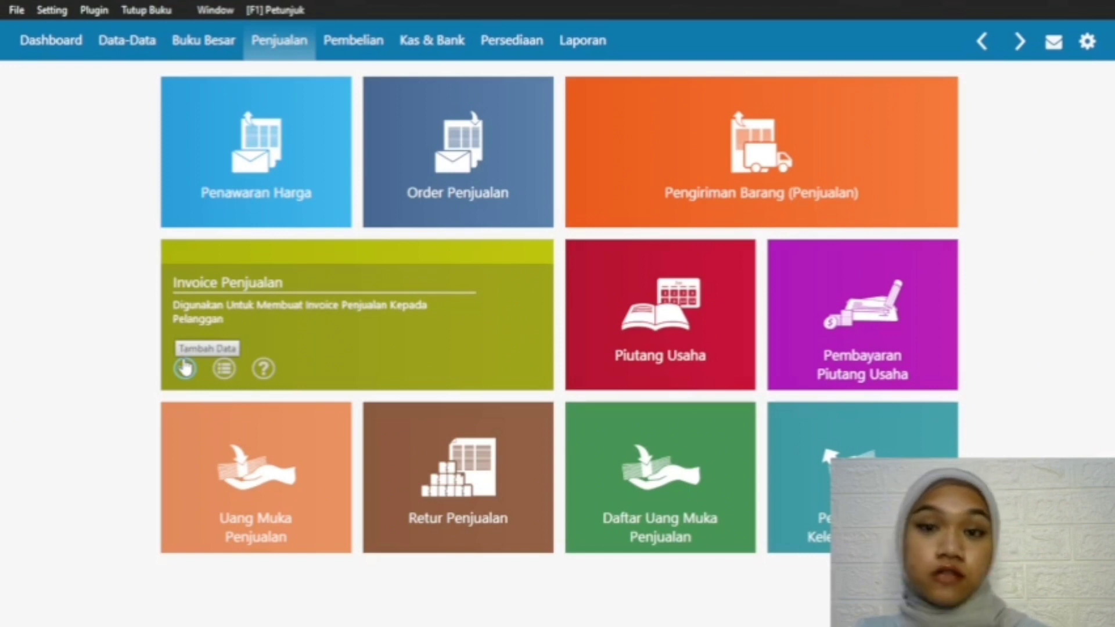
left_click(185, 368)
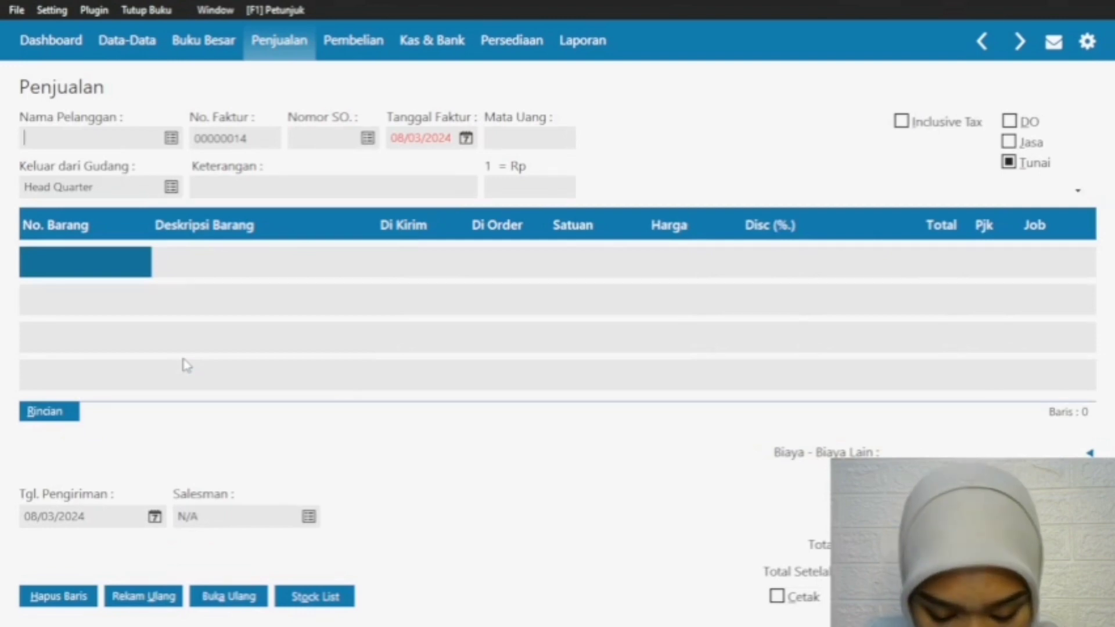
left_click(170, 137)
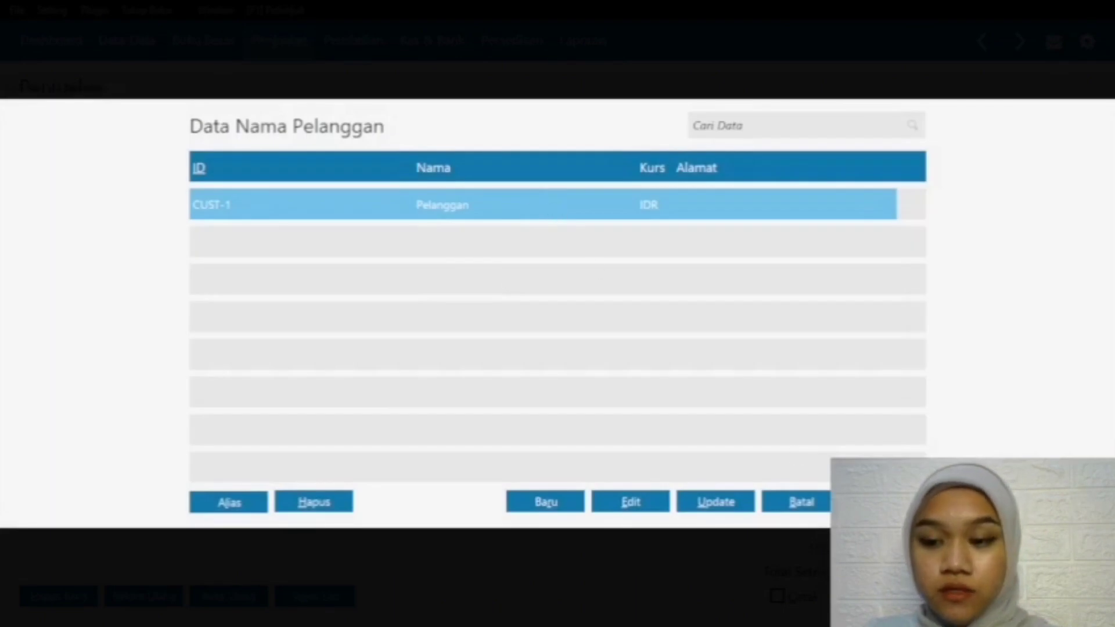
key("Return")
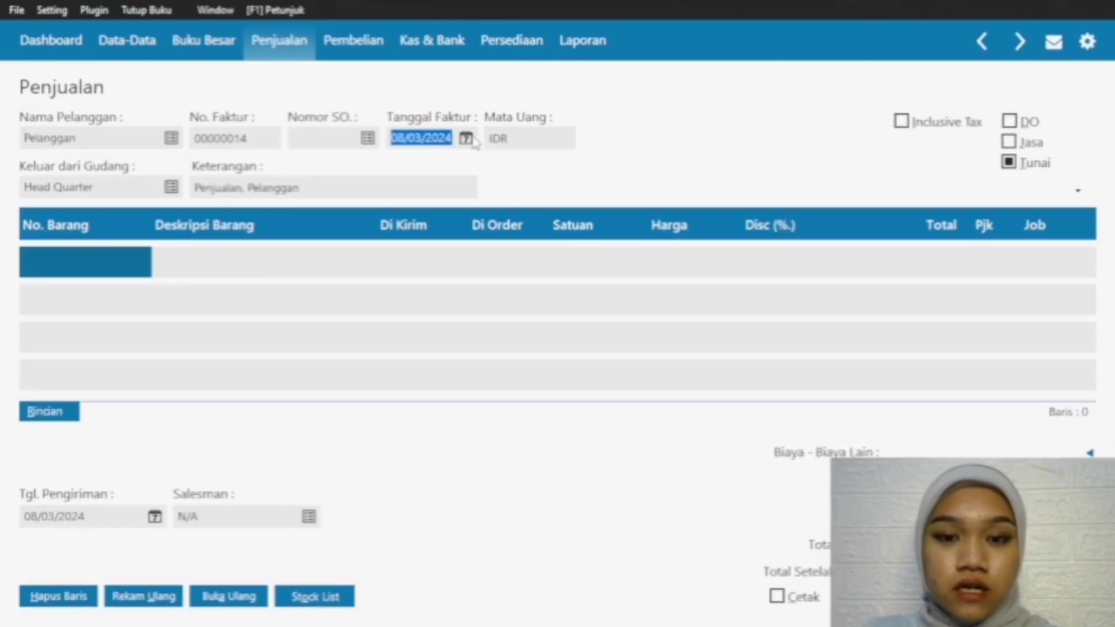
Step: Set the invoice date of the new sales invoice to 18/02/2024
left_click(467, 138)
left_click(630, 169)
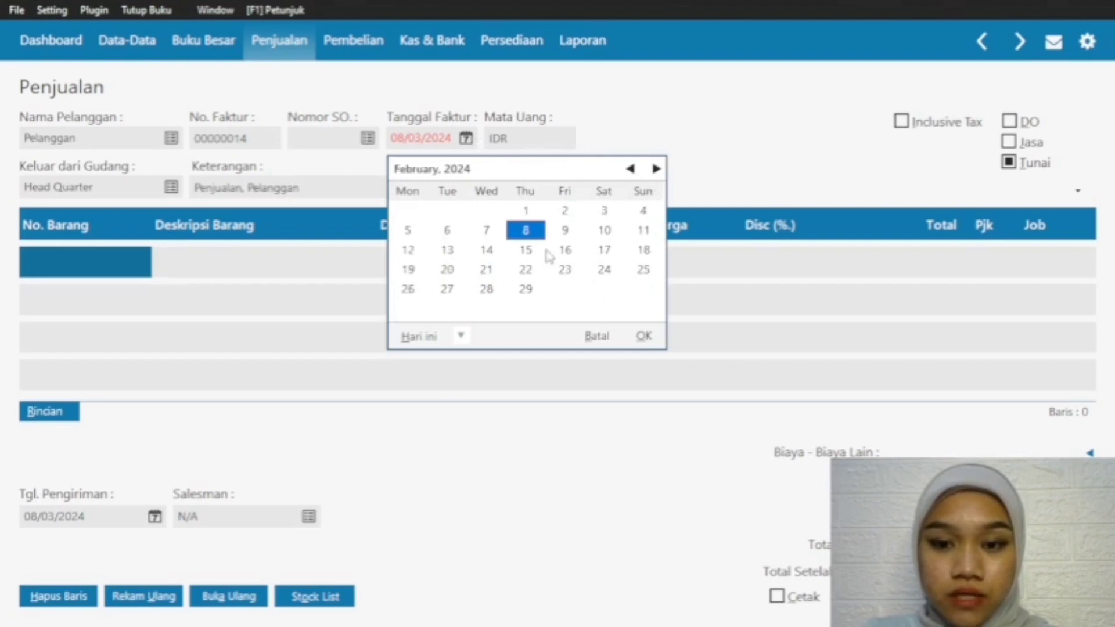
left_click(642, 250)
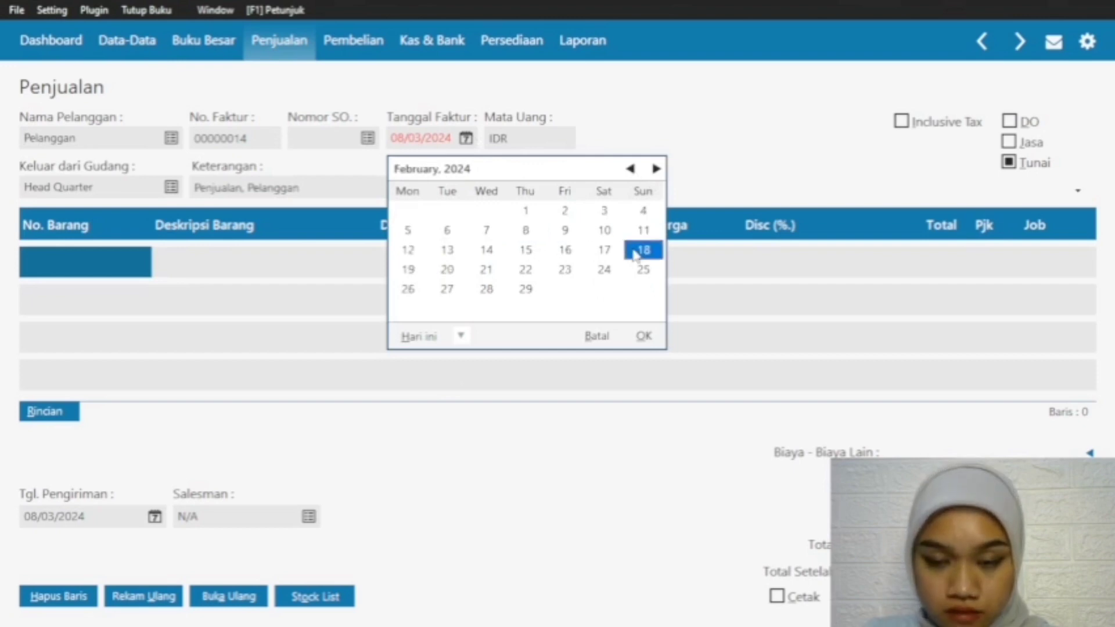
left_click(644, 337)
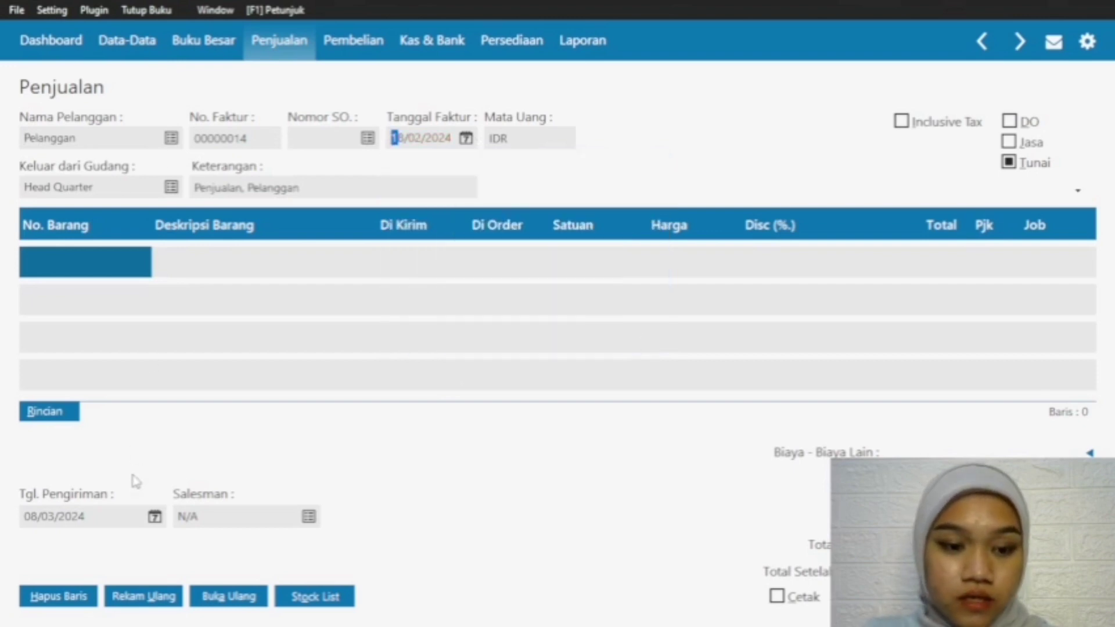
Step: Set the delivery date of the sales invoice to 18/02/2024
left_click(154, 518)
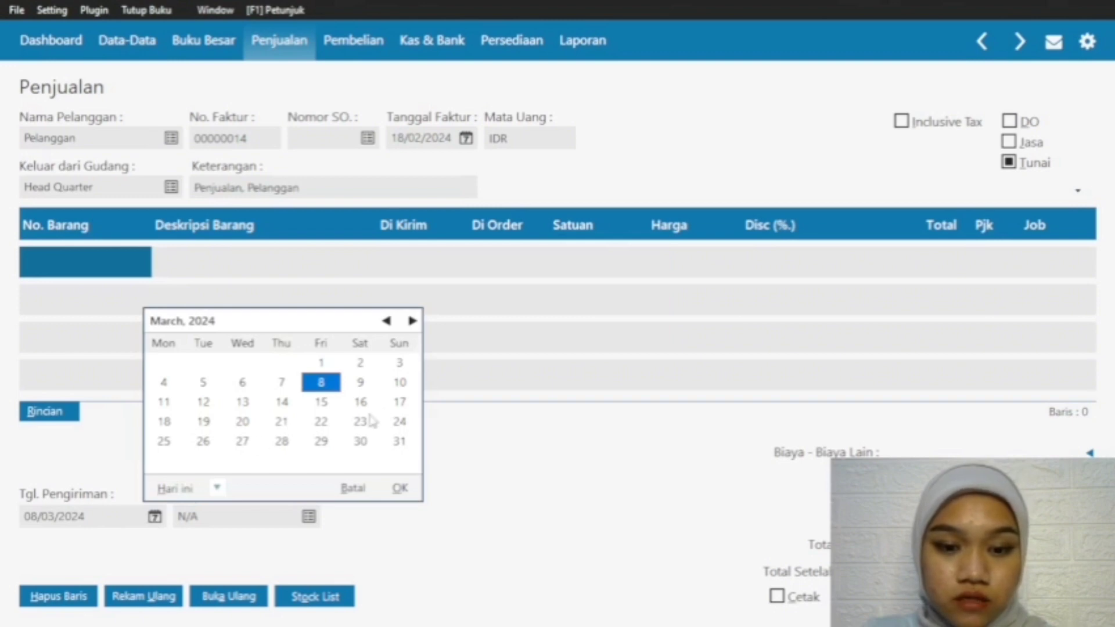
left_click(164, 422)
left_click(387, 321)
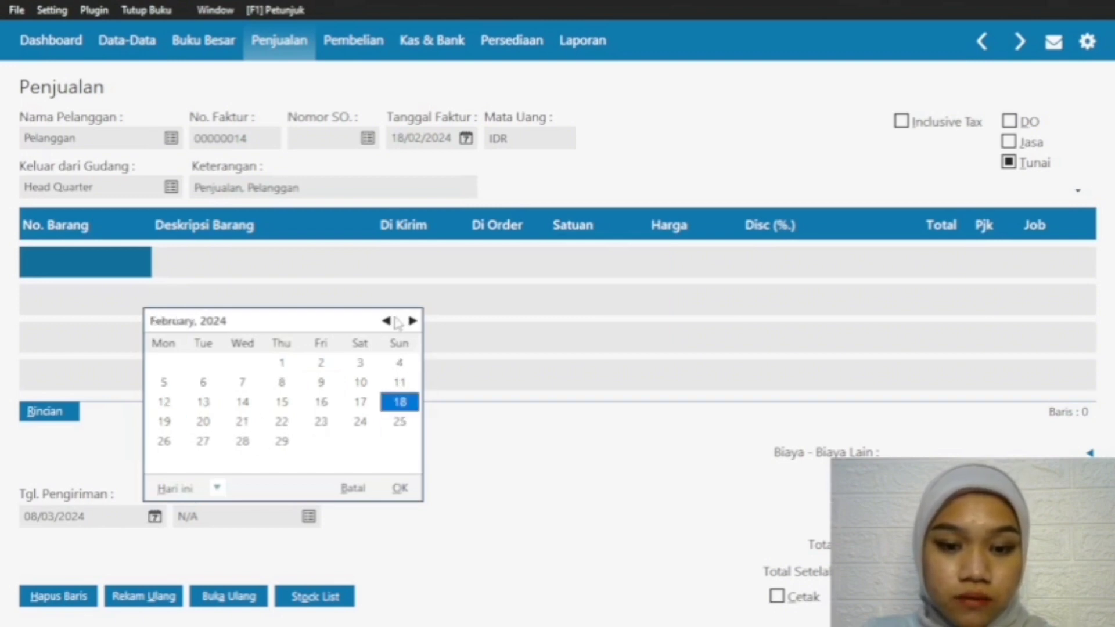
left_click(400, 488)
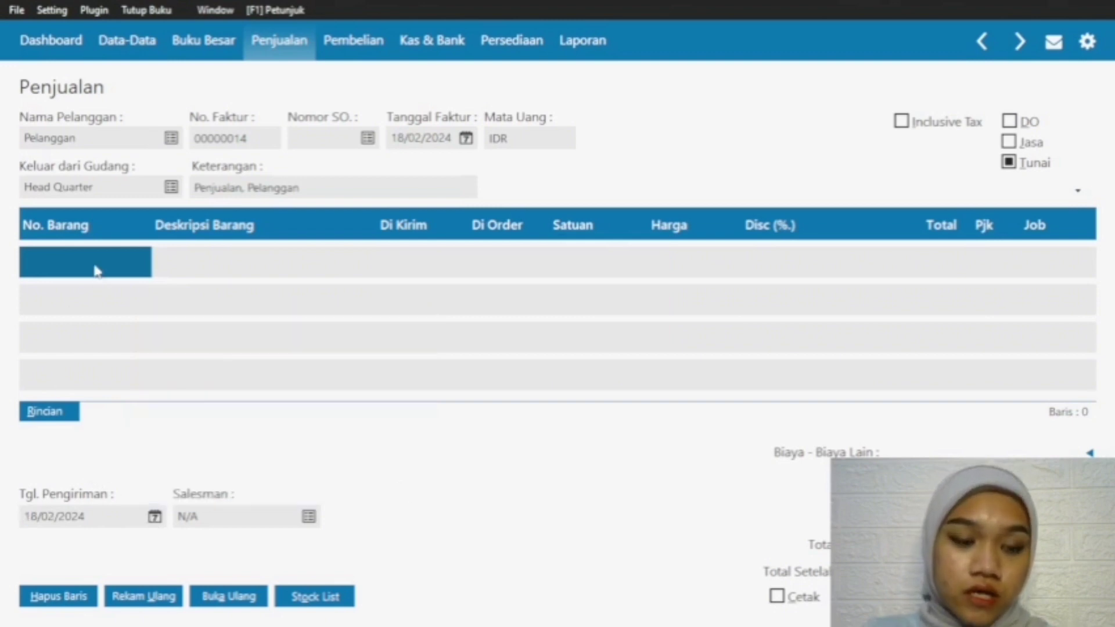
Step: Add item G-001 Baju Gamis as the first invoice line with a shipped quantity of 7 at a price of 250000
left_click(95, 268)
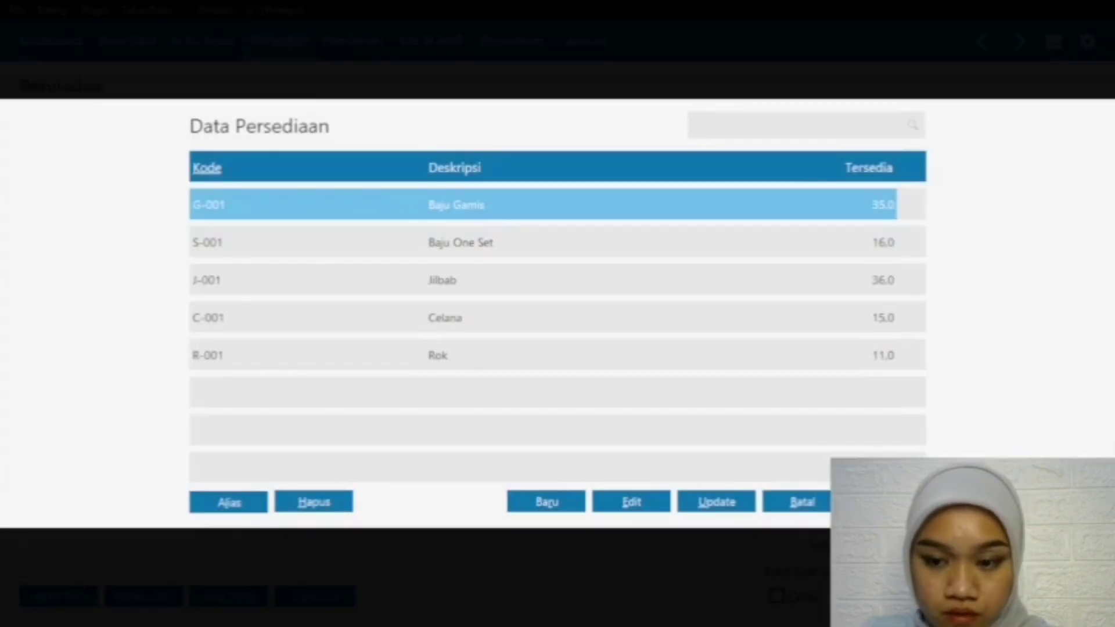
key("Return")
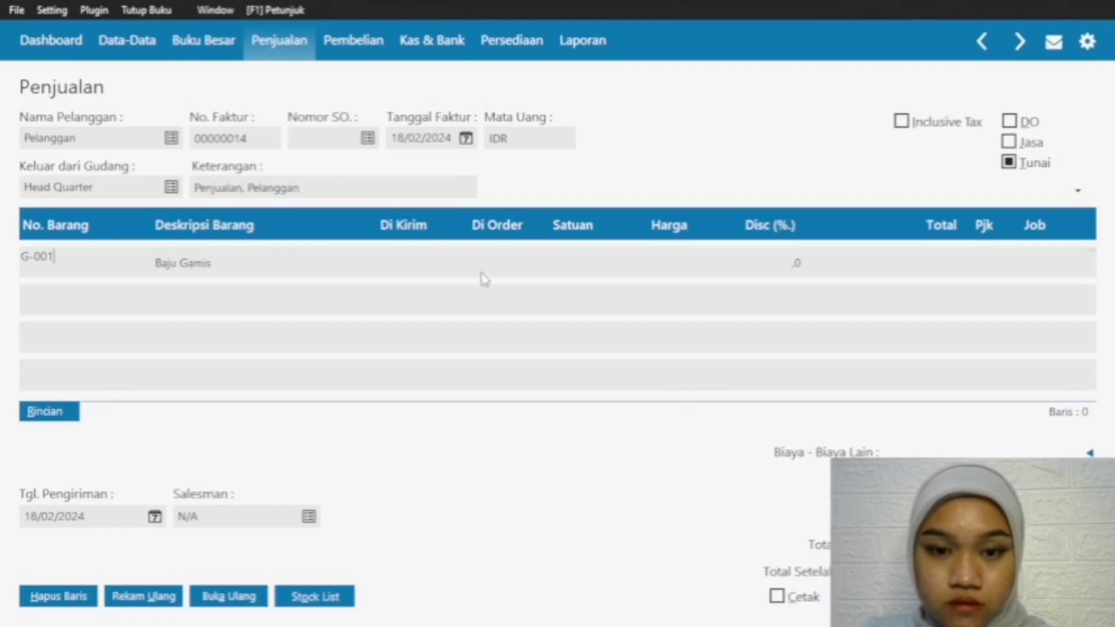
left_click(417, 248)
type("7")
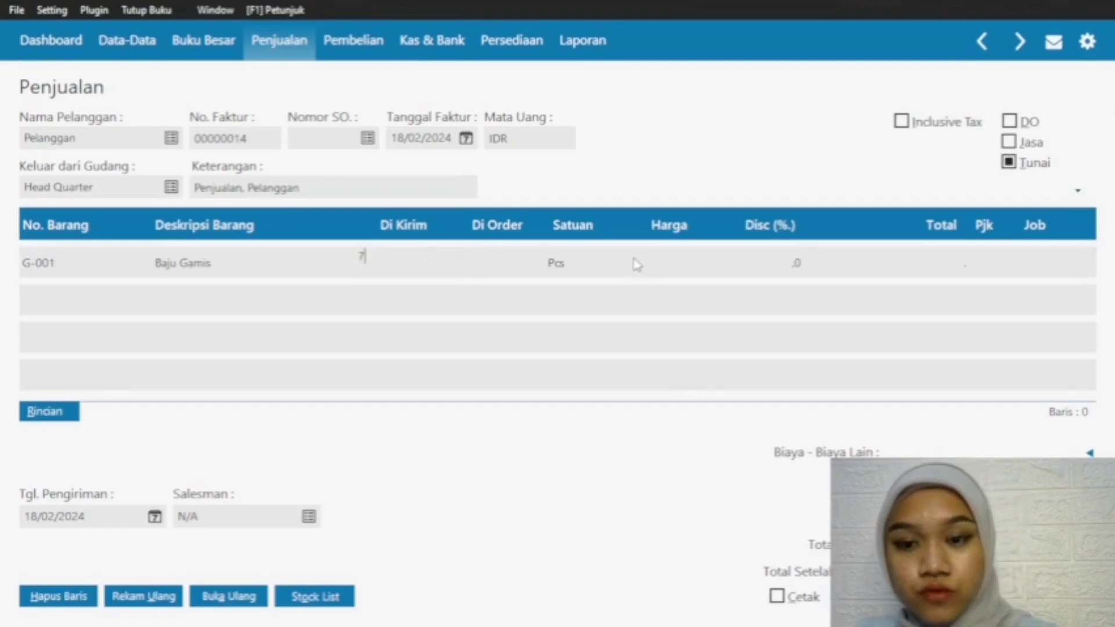
left_click(647, 267)
type("2")
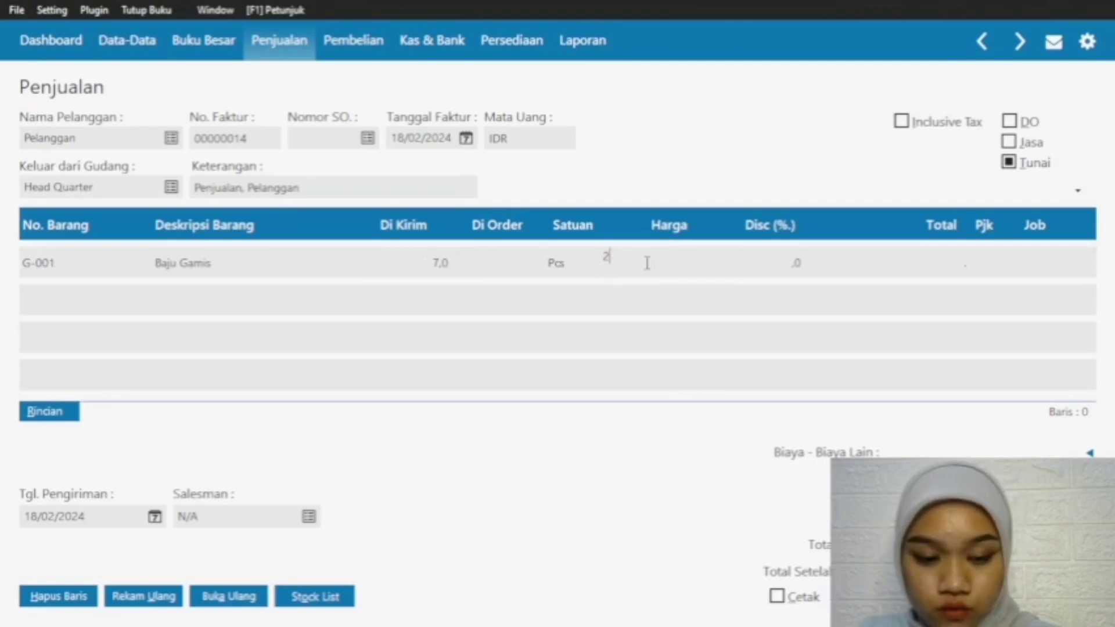
type("50000")
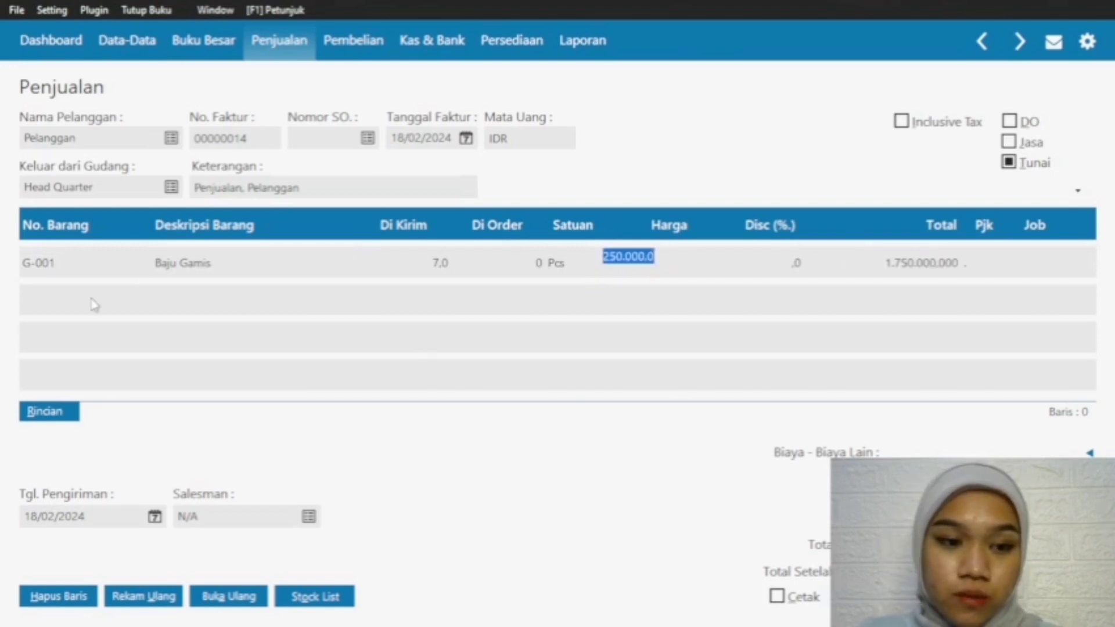
Step: Add a second line for item S-001 Baju One Set with a shipped quantity of 5 at a price of 150000
left_click(86, 266)
key("Down")
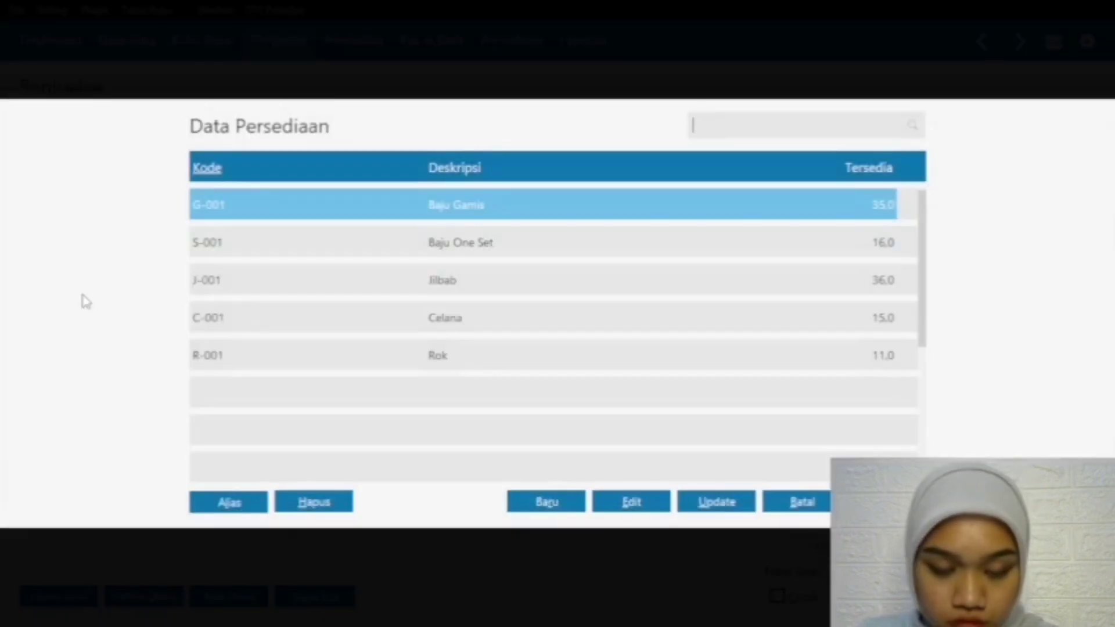
left_click(423, 243)
key("Return")
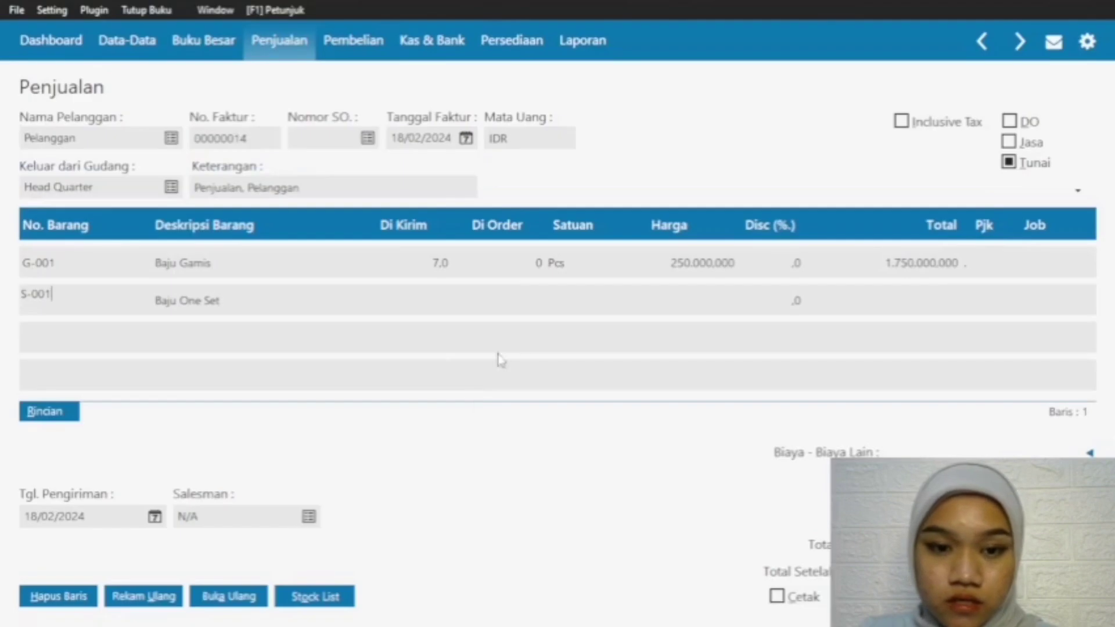
left_click(433, 294)
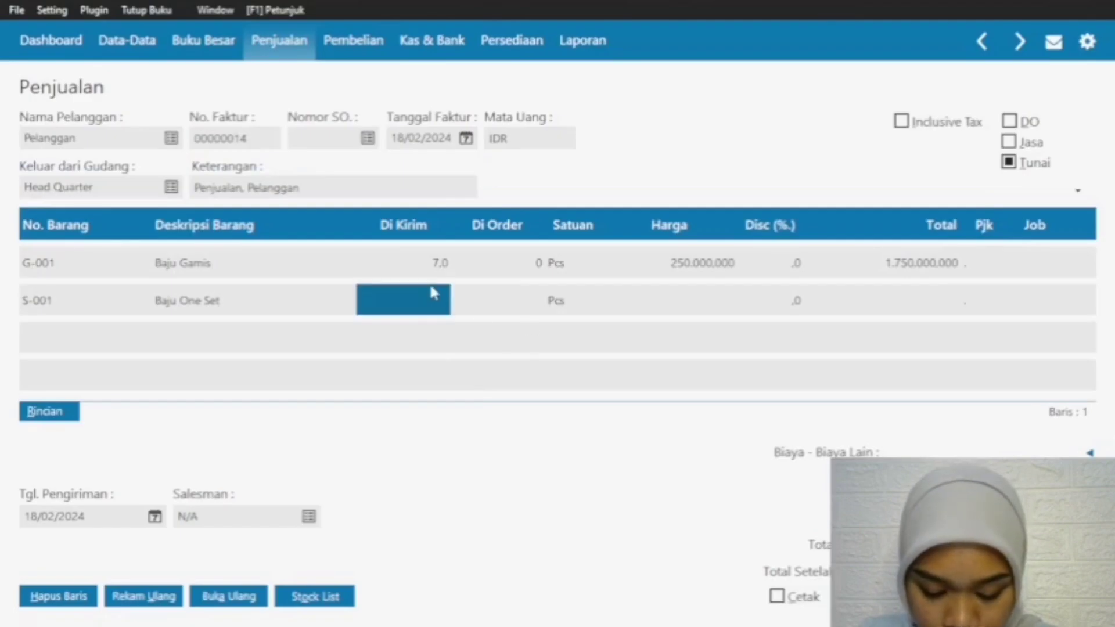
type("5")
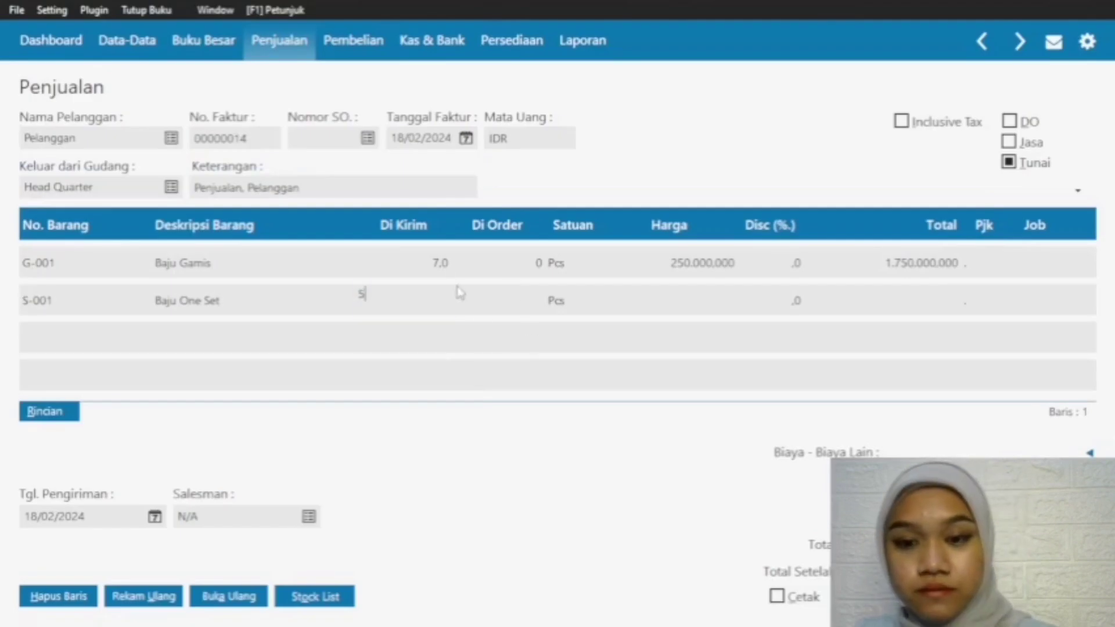
left_click(697, 305)
type("1")
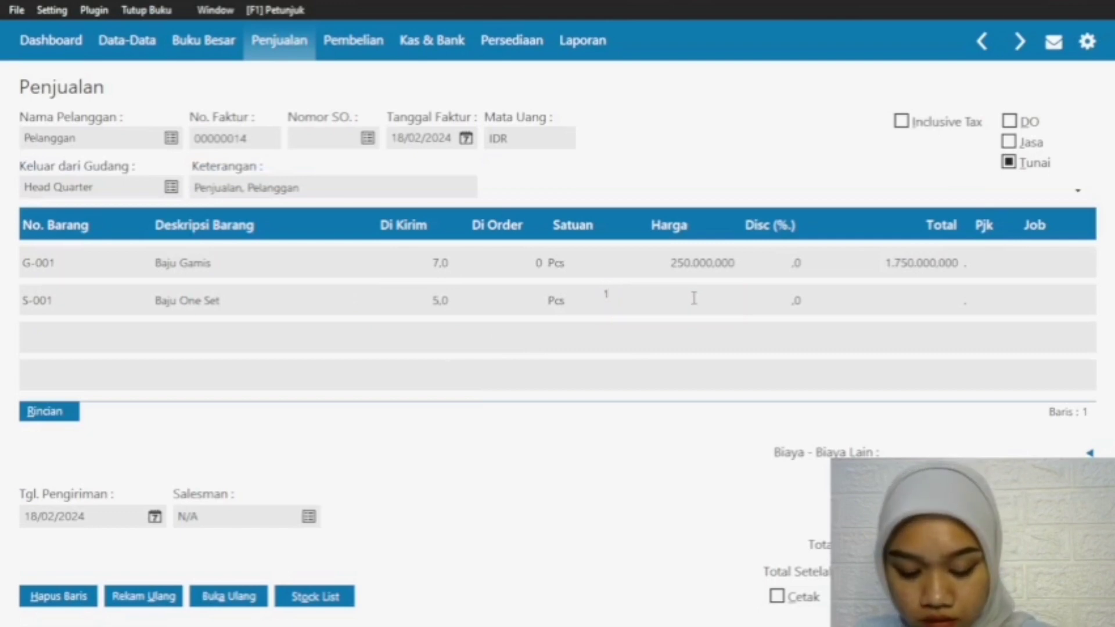
type("50000")
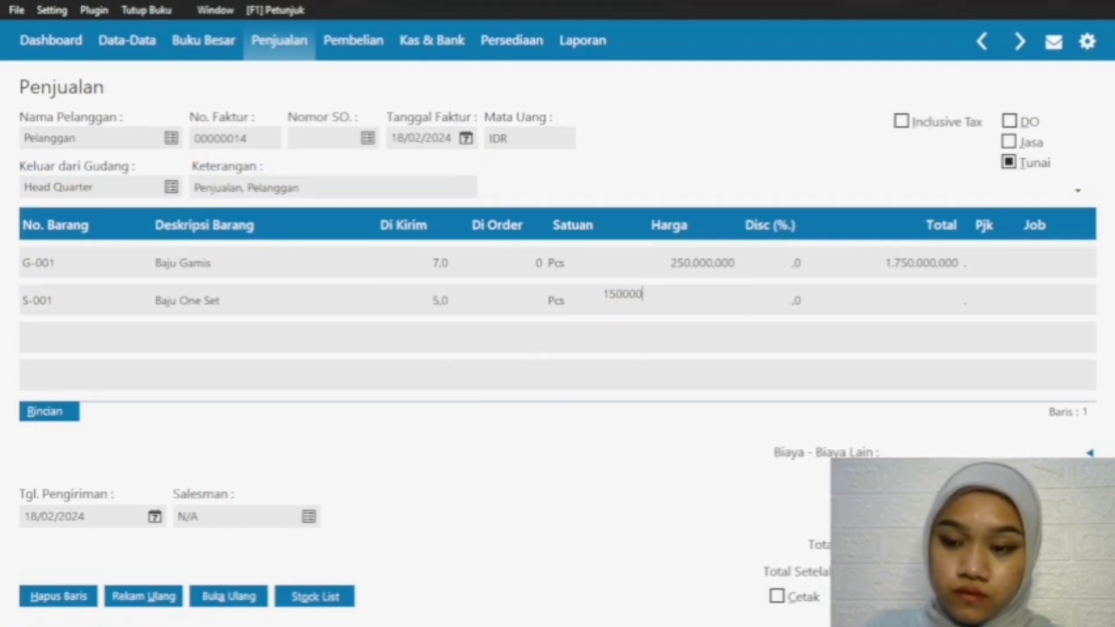
key("Return")
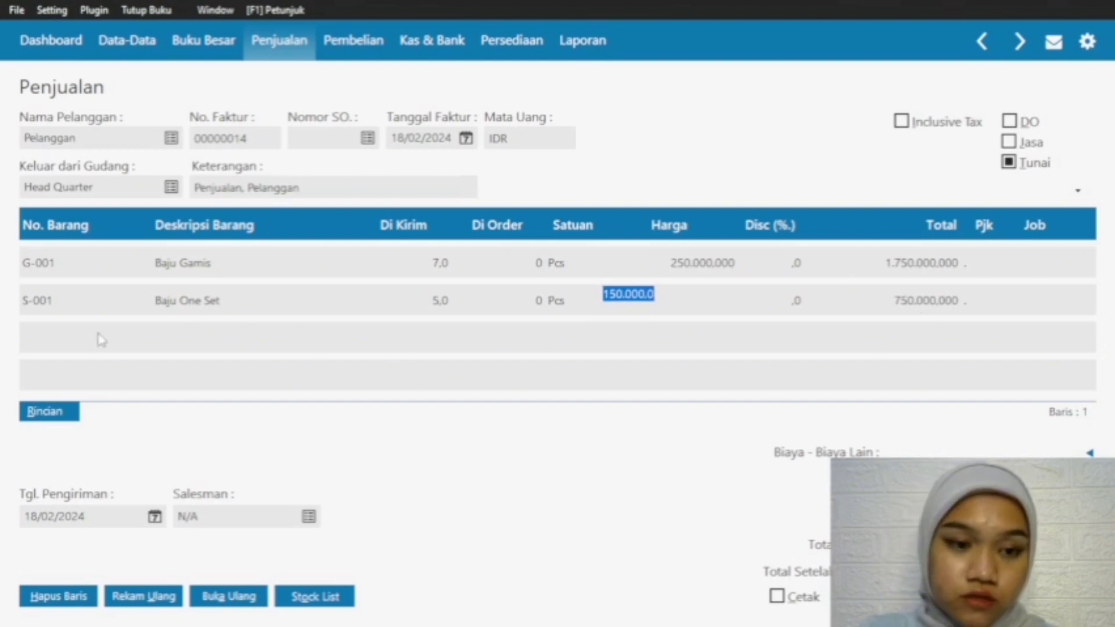
Step: Add a third line for item J-001 Jilbab with a shipped quantity of 5 at a price of 35000
left_click(47, 297)
key("Down")
double_click(62, 336)
left_click(525, 280)
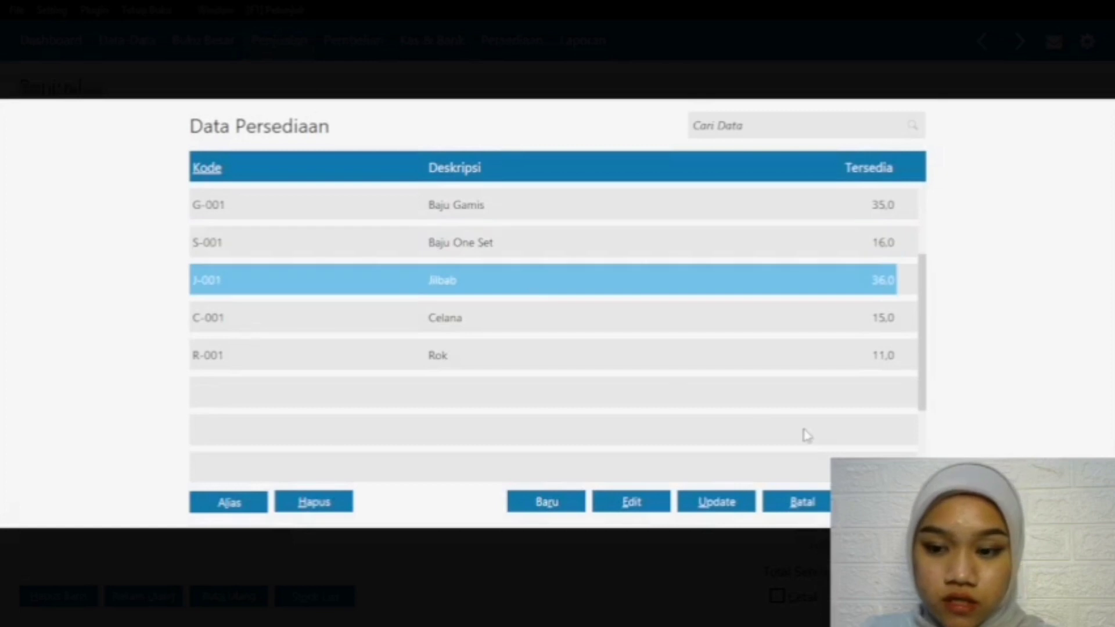
key("Return")
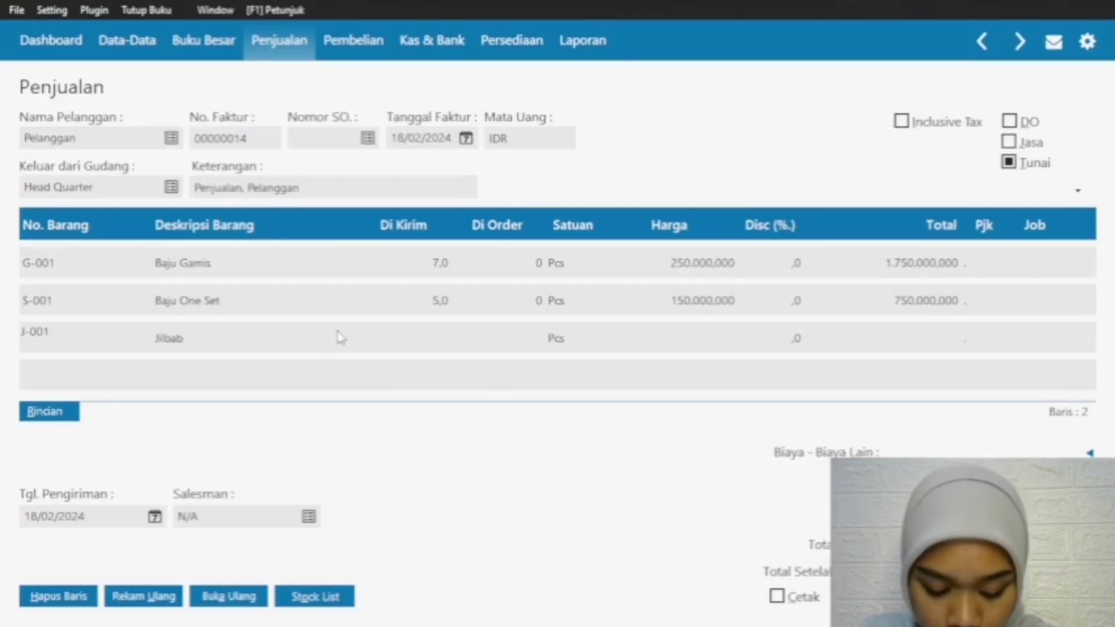
left_click(436, 346)
type("5")
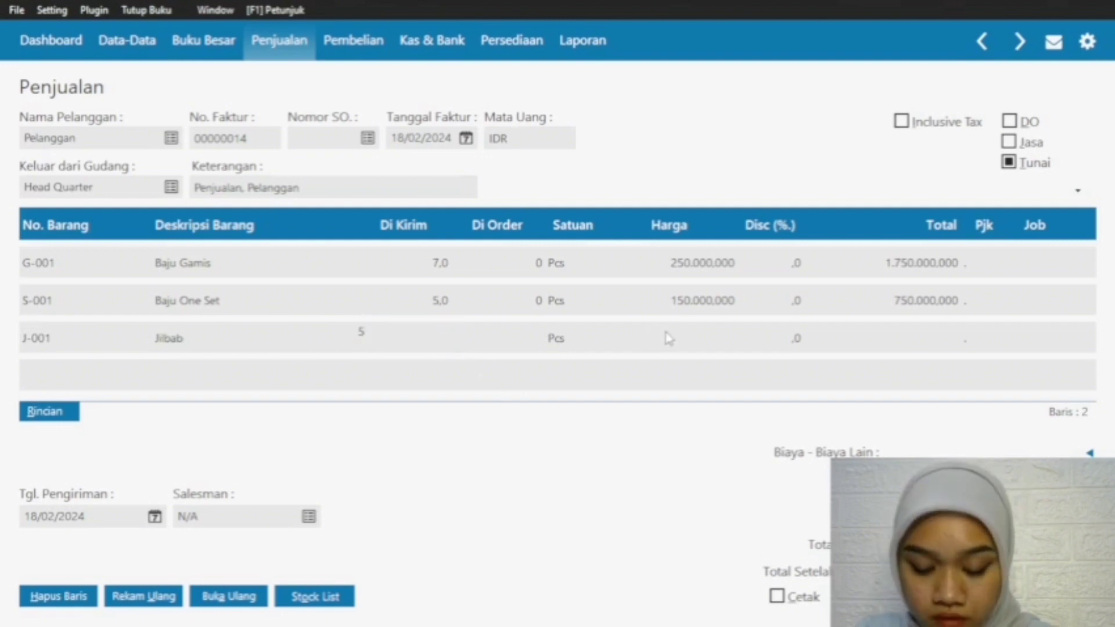
left_click(668, 336)
type("35")
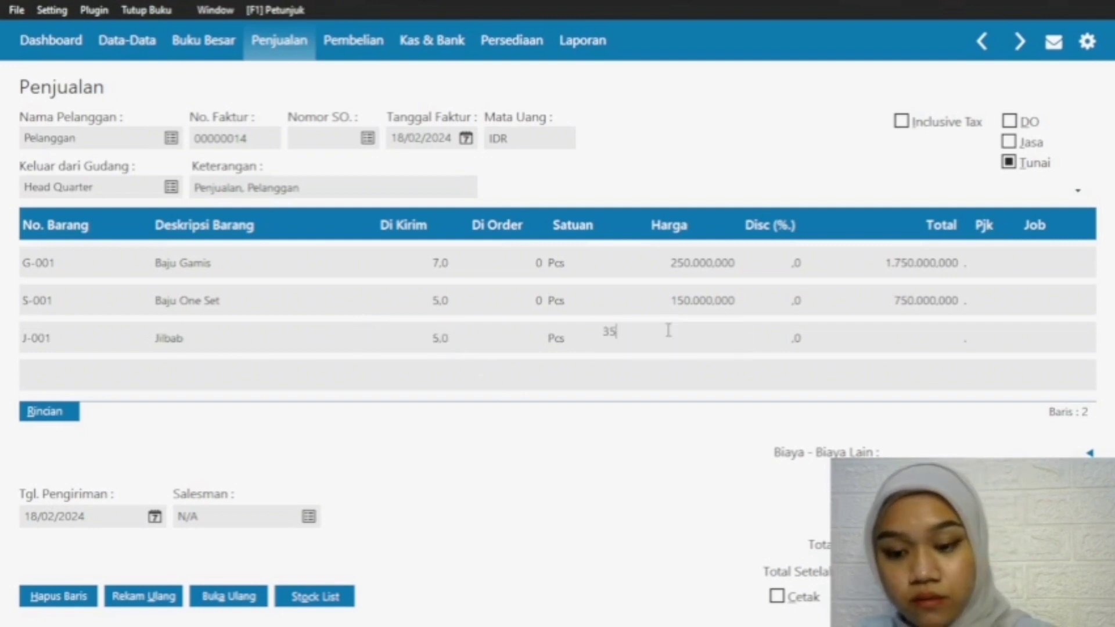
type("000000")
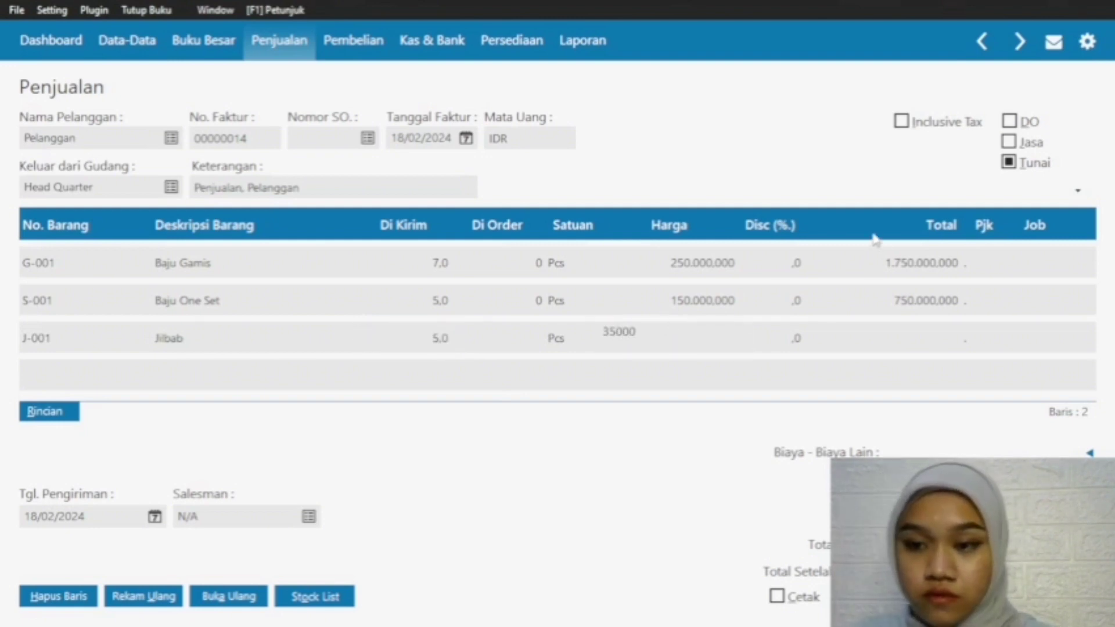
key("Return")
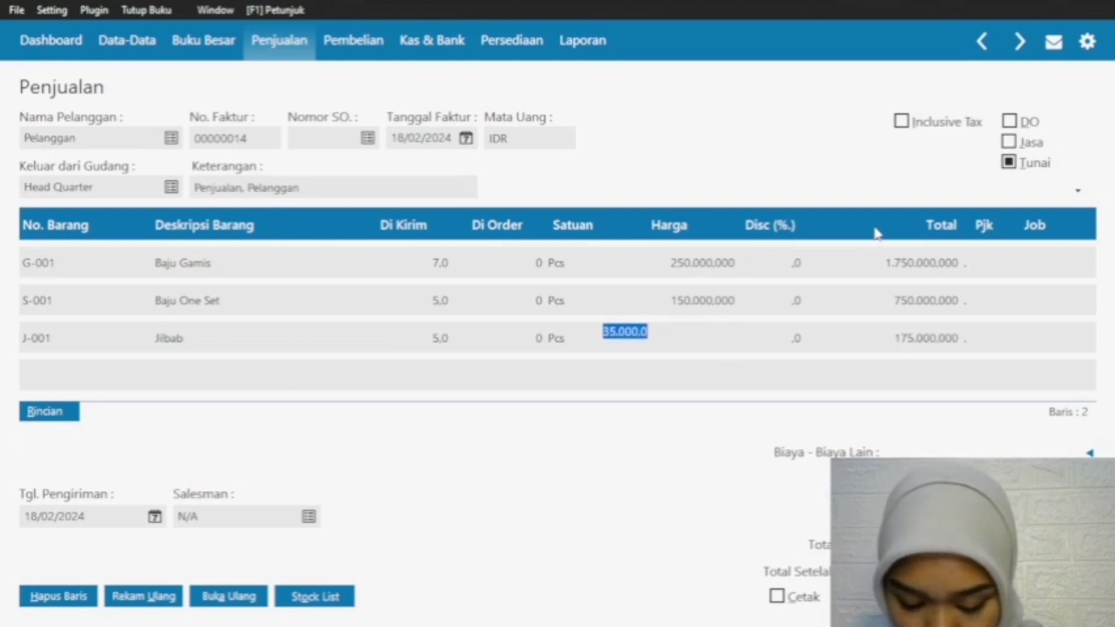
Step: Add a fourth line for item C-001 Celana with a shipped quantity of 3 at a price of 120000
left_click(54, 350)
left_click(50, 382)
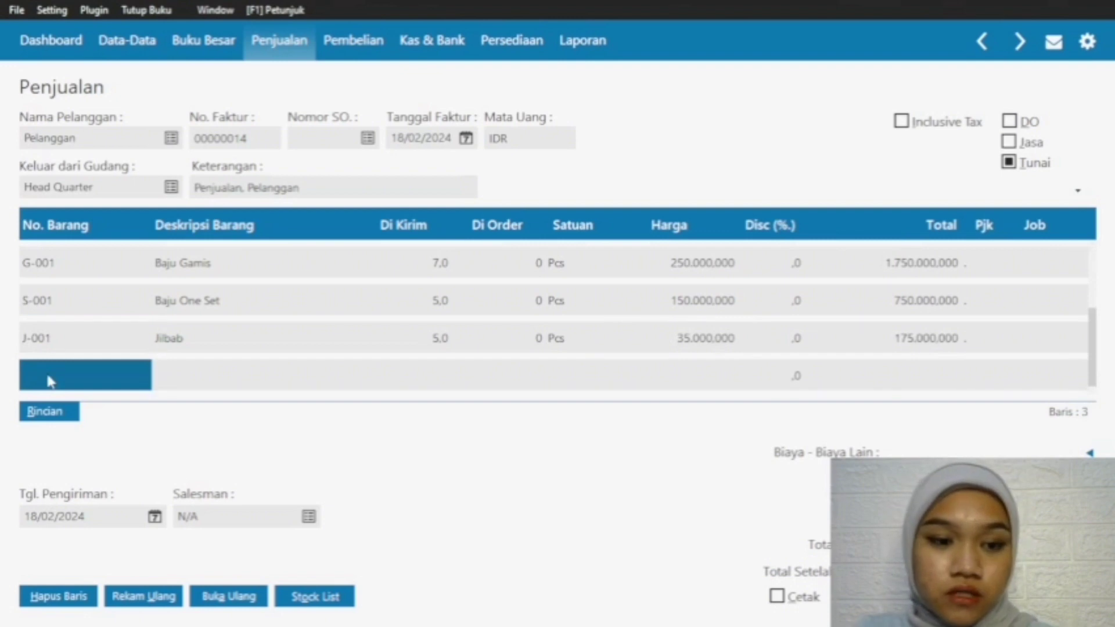
double_click(48, 376)
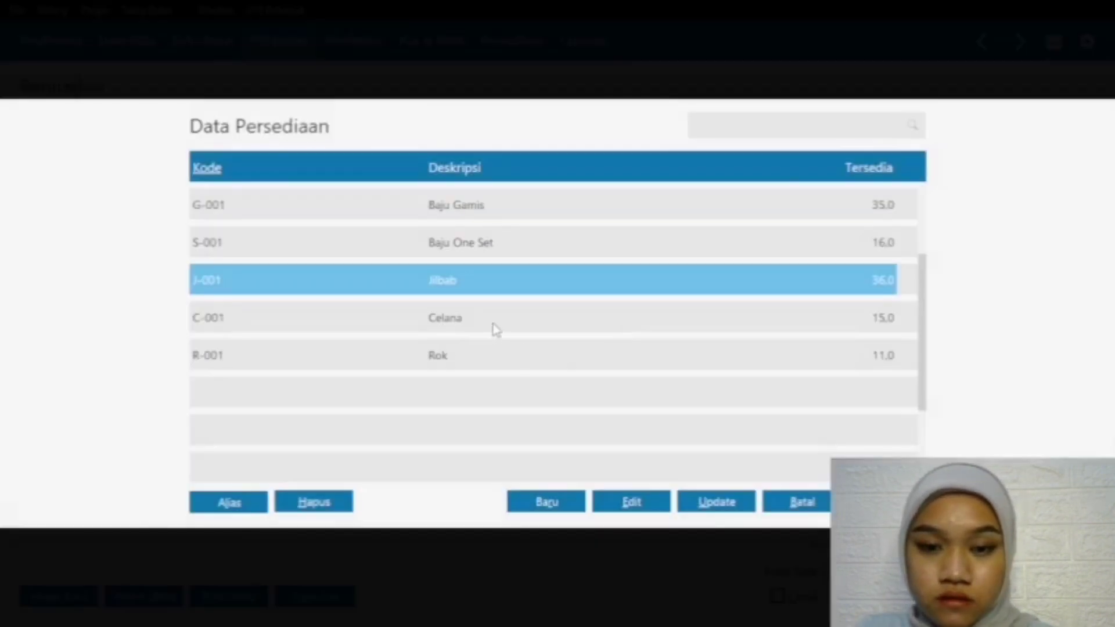
left_click(502, 325)
left_click(886, 502)
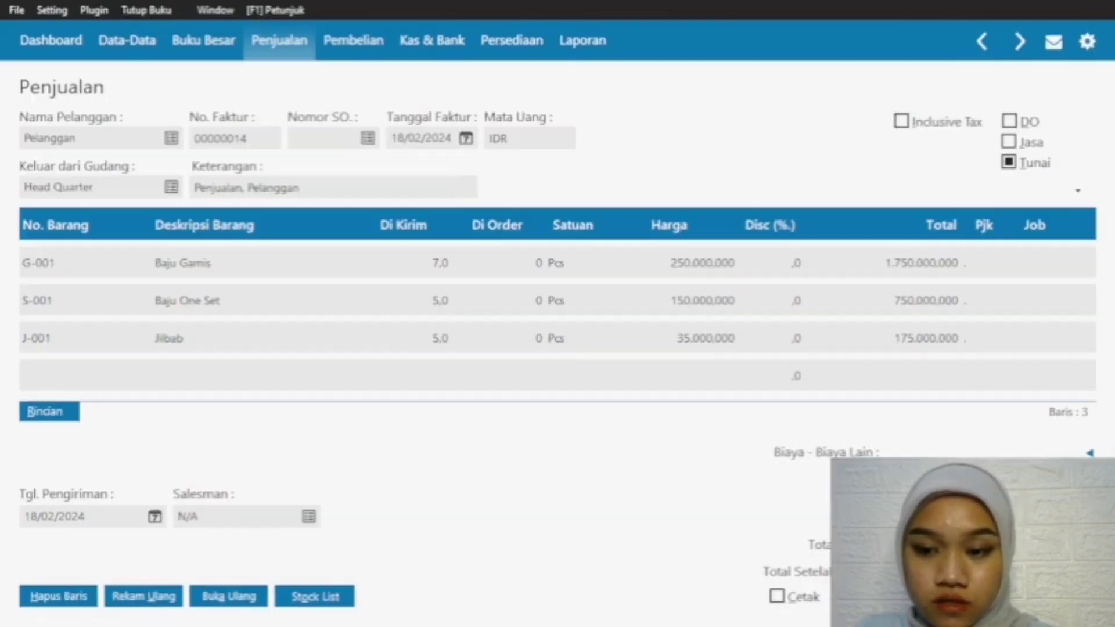
left_click(445, 382)
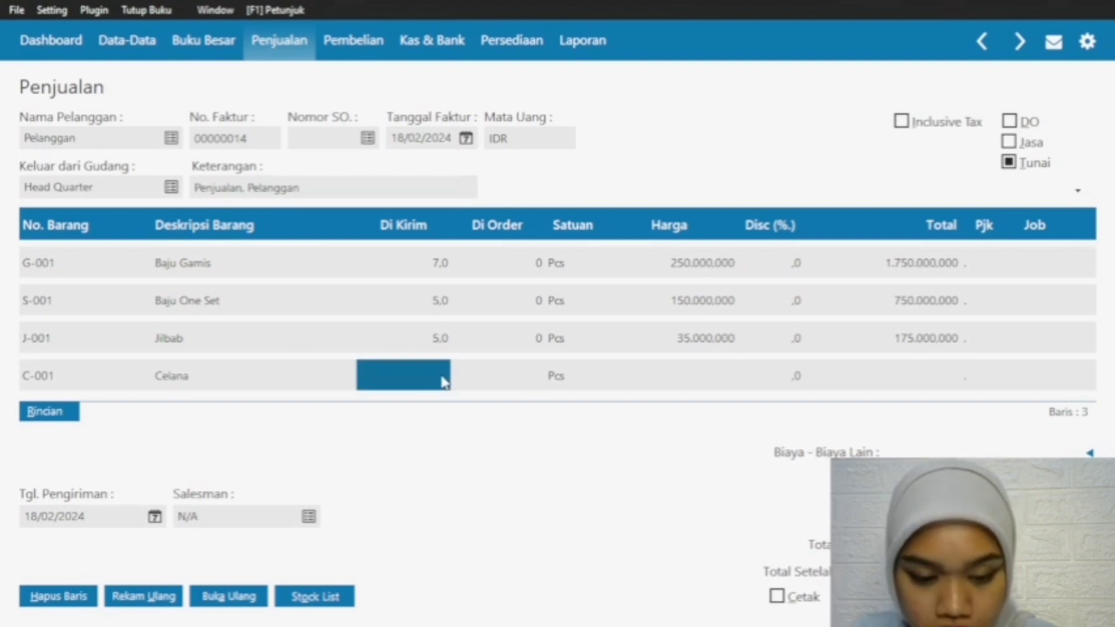
type("3")
left_click(726, 380)
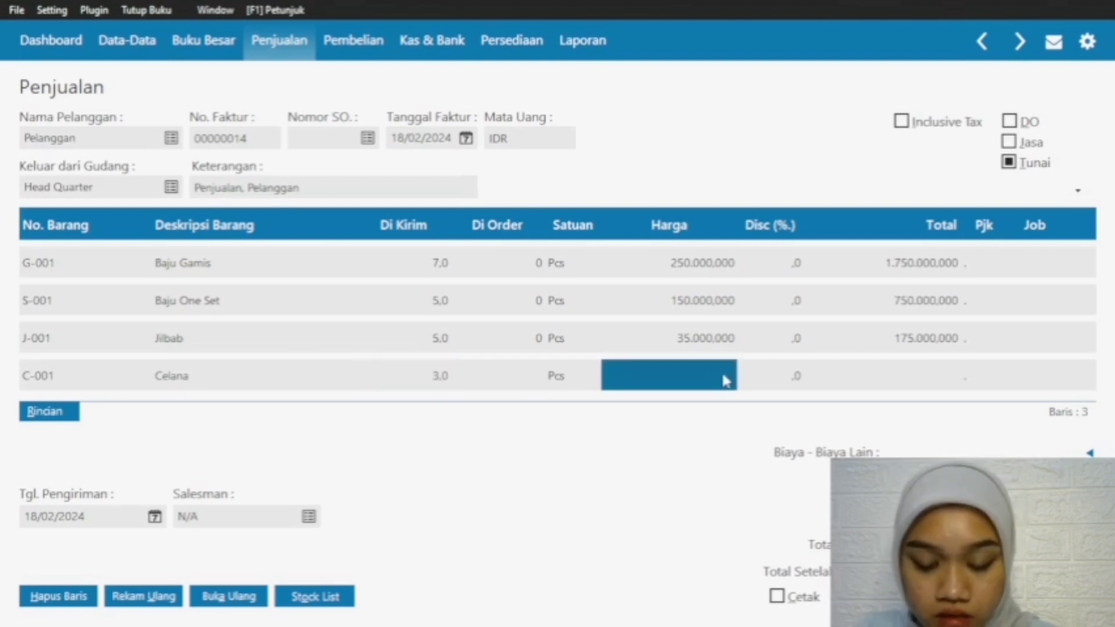
type("120000")
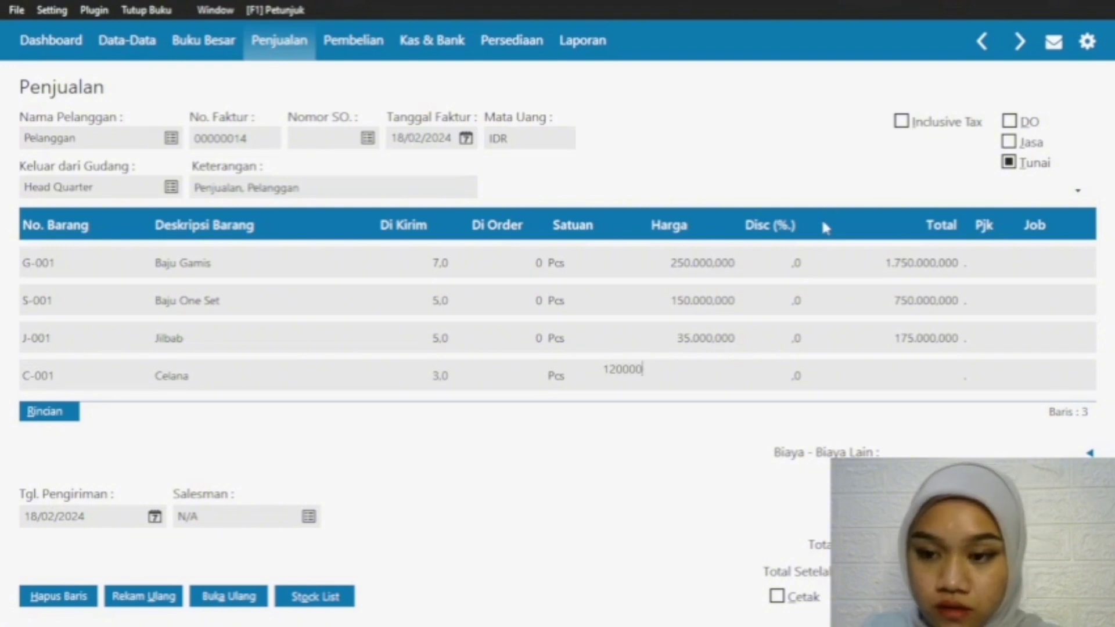
type("000")
key("Return")
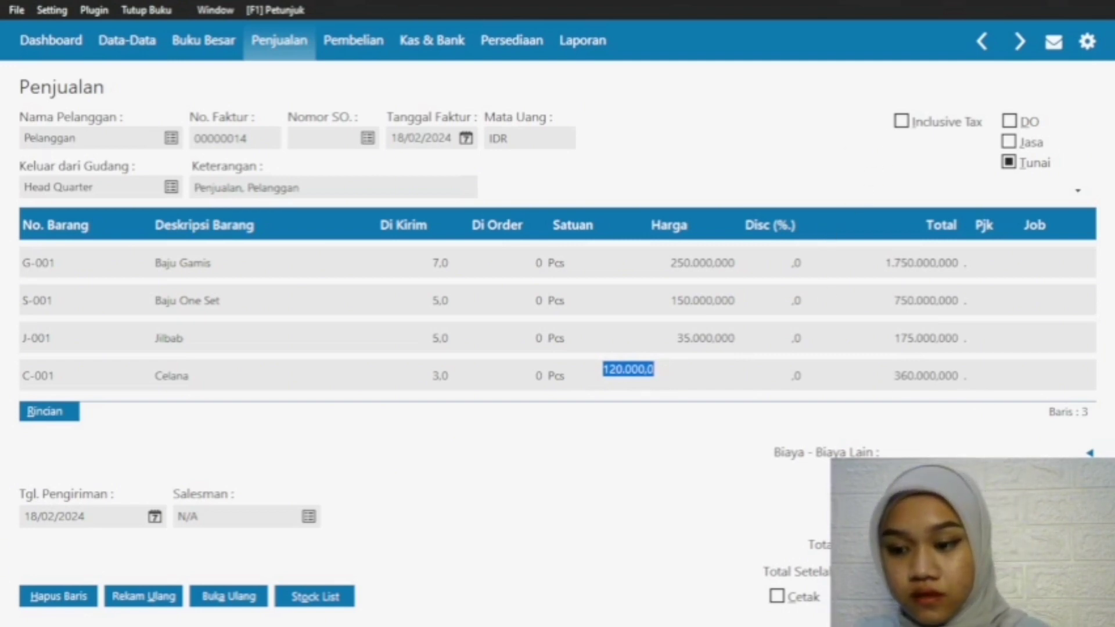
left_click(1056, 596)
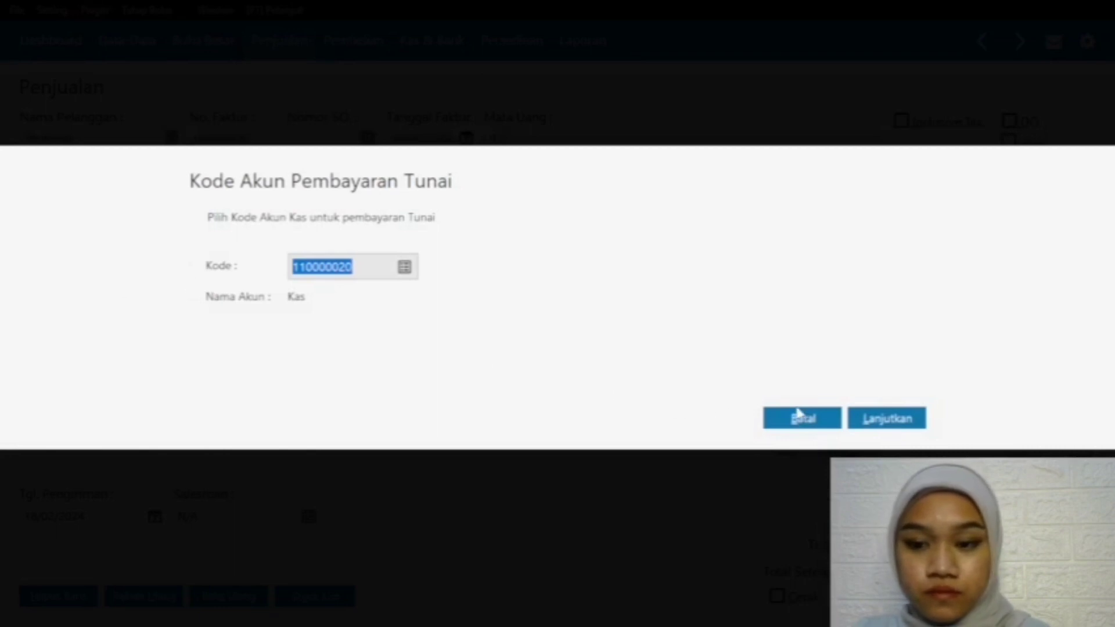
left_click(799, 416)
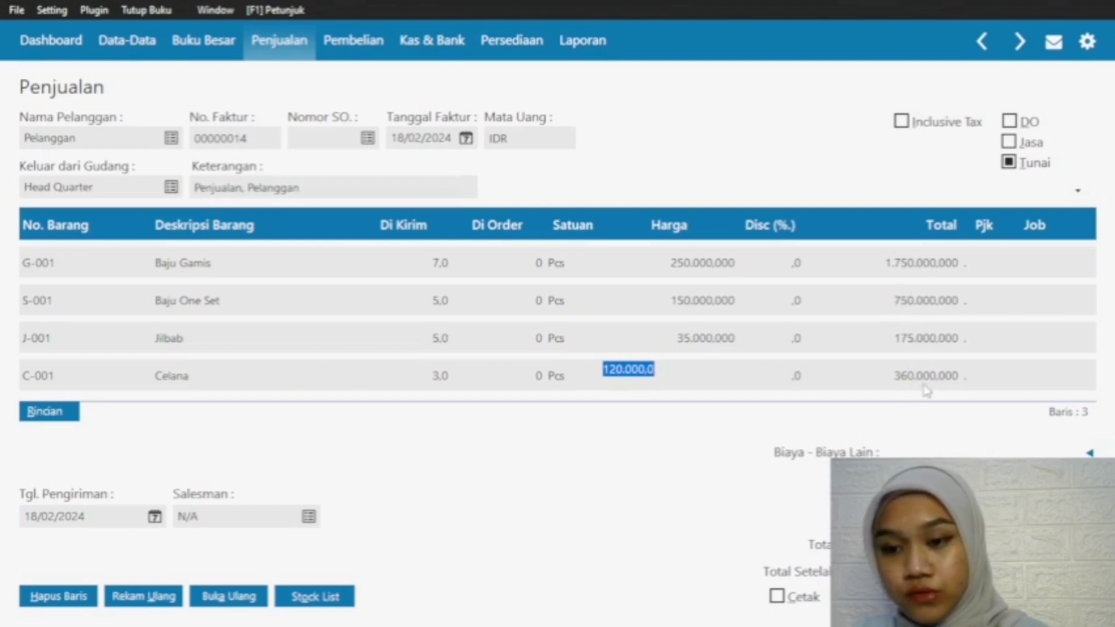
left_click(1056, 596)
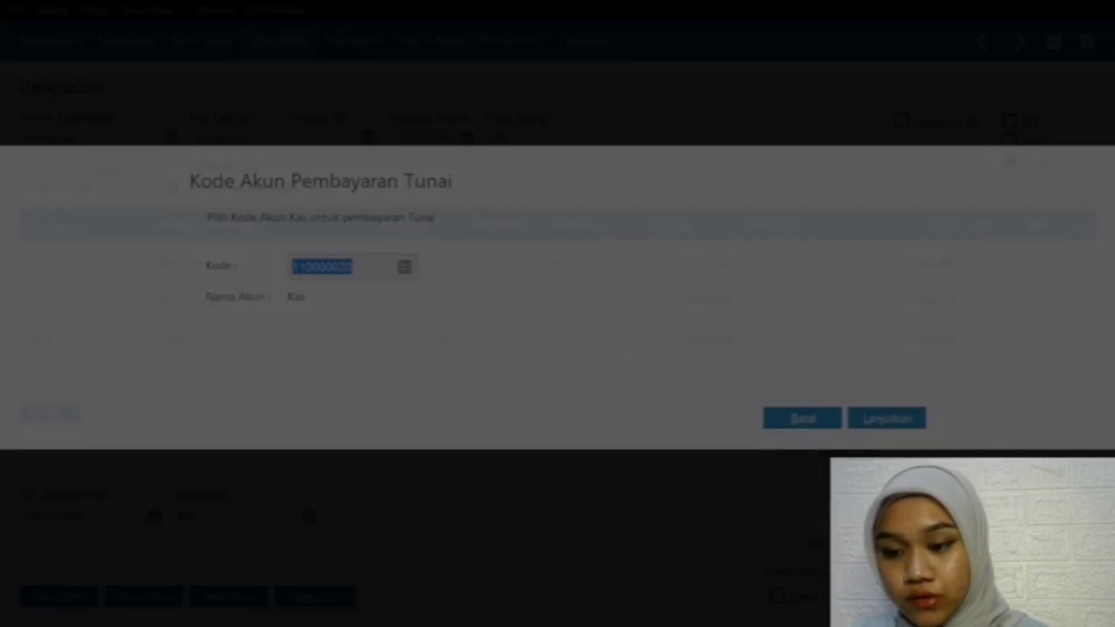
left_click(800, 415)
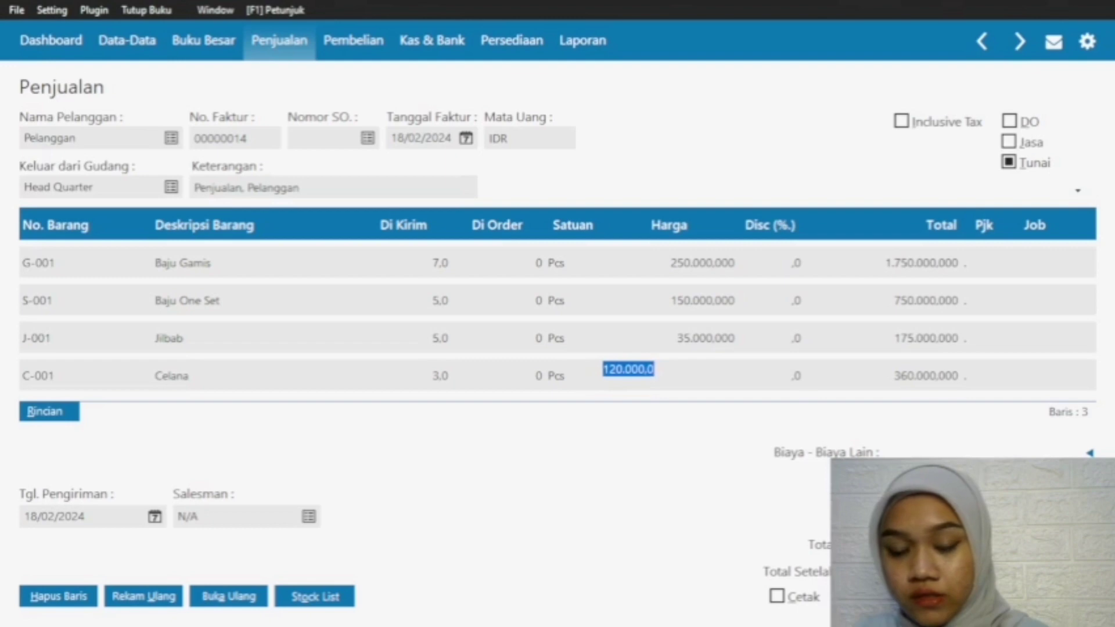
Step: Complete the Celana line, record the cash sales invoice and close the blank invoice form
key("Down")
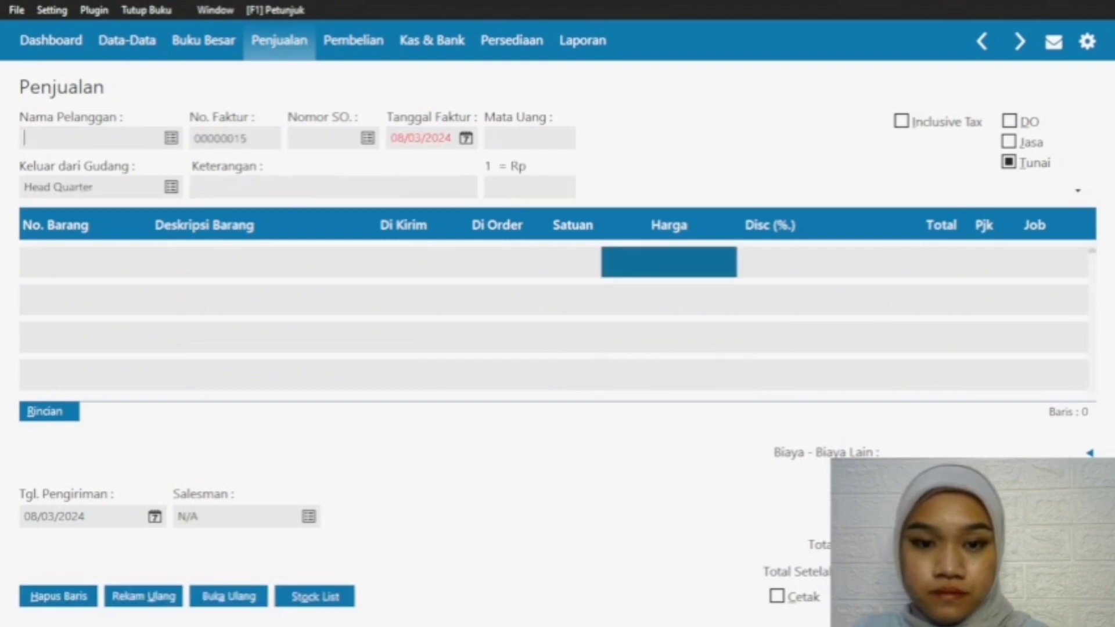
key("Escape")
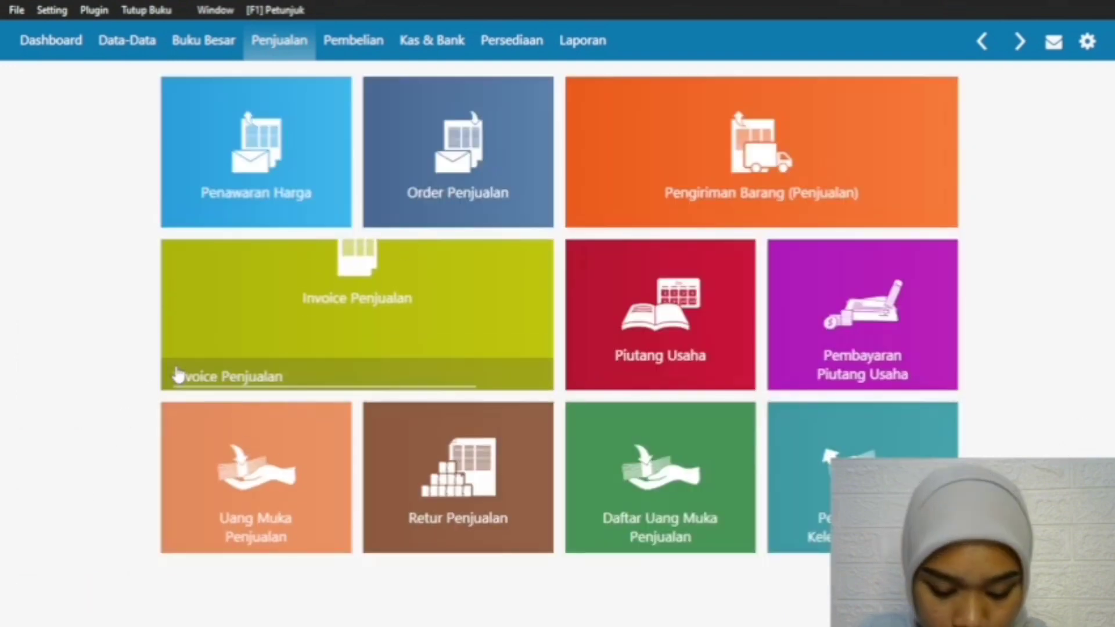
mouse_move(180, 375)
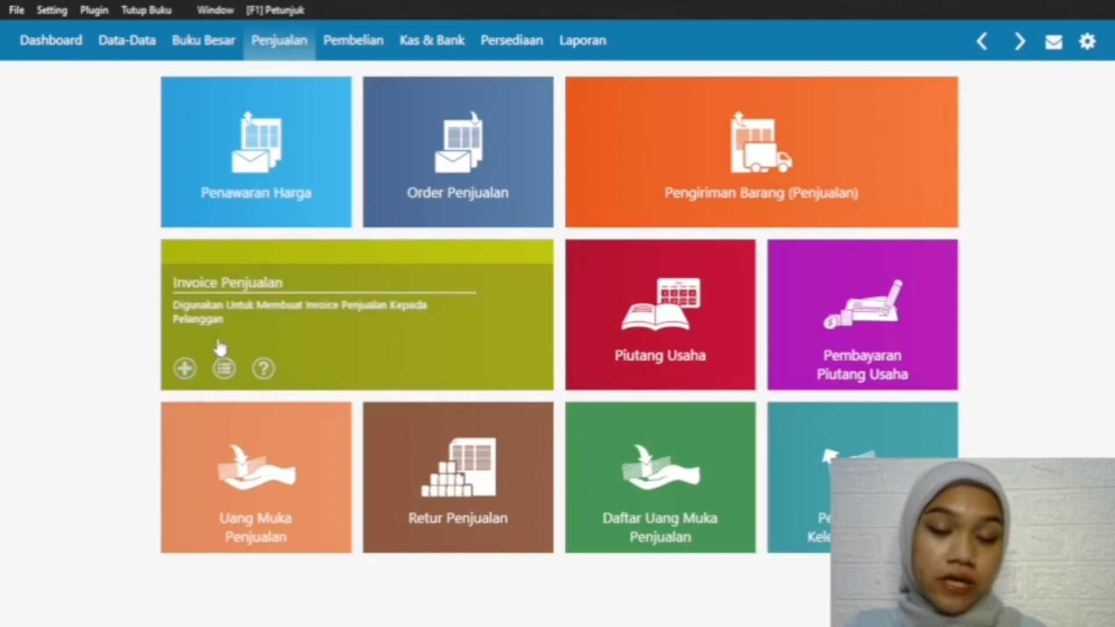
Step: Start a new cash disbursement paid from the Kas account with PLN as the recipient
left_click(394, 56)
mouse_move(269, 336)
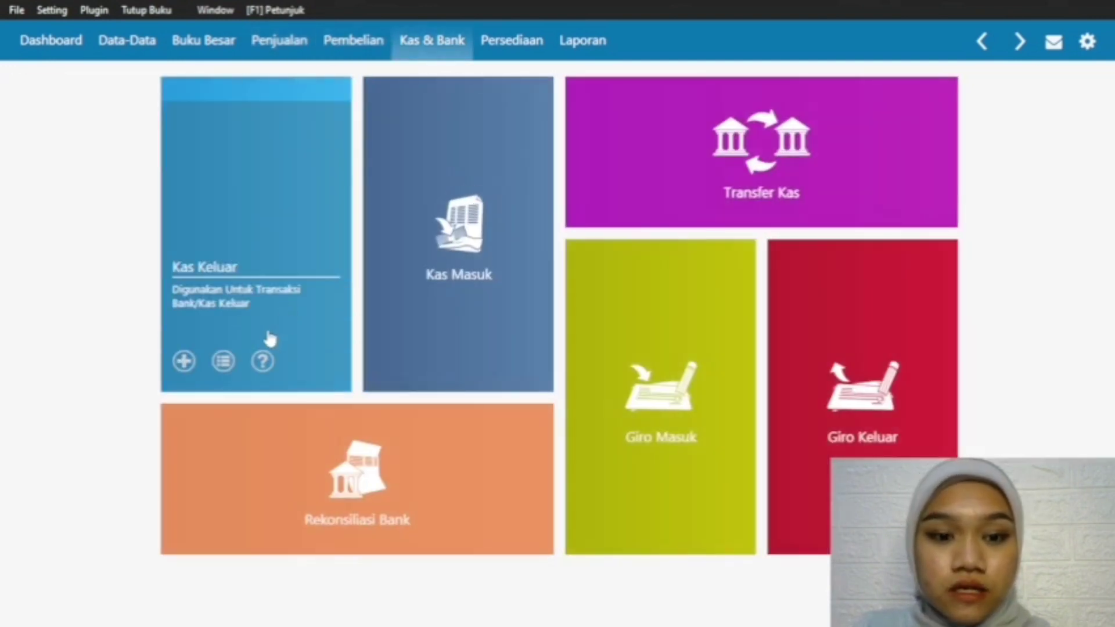
left_click(183, 357)
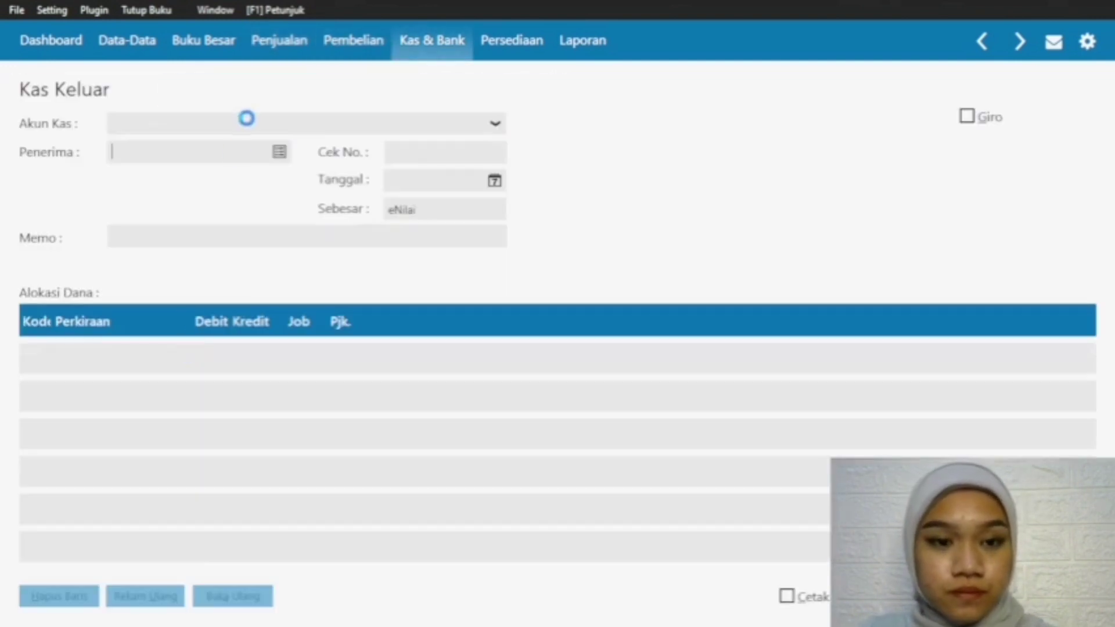
left_click(494, 123)
left_click(382, 167)
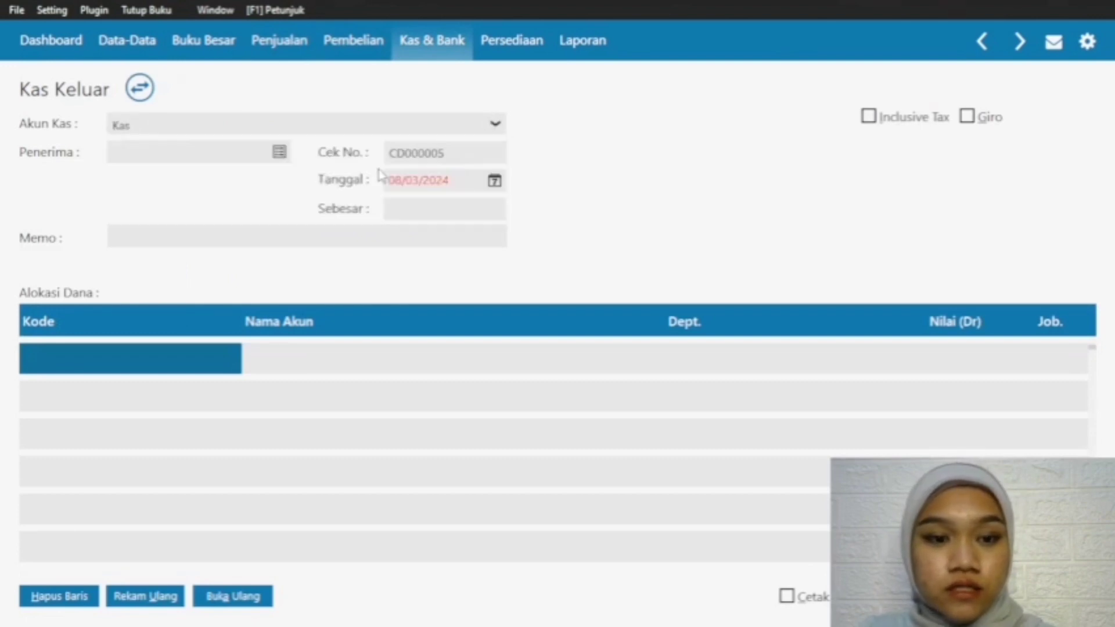
left_click(280, 152)
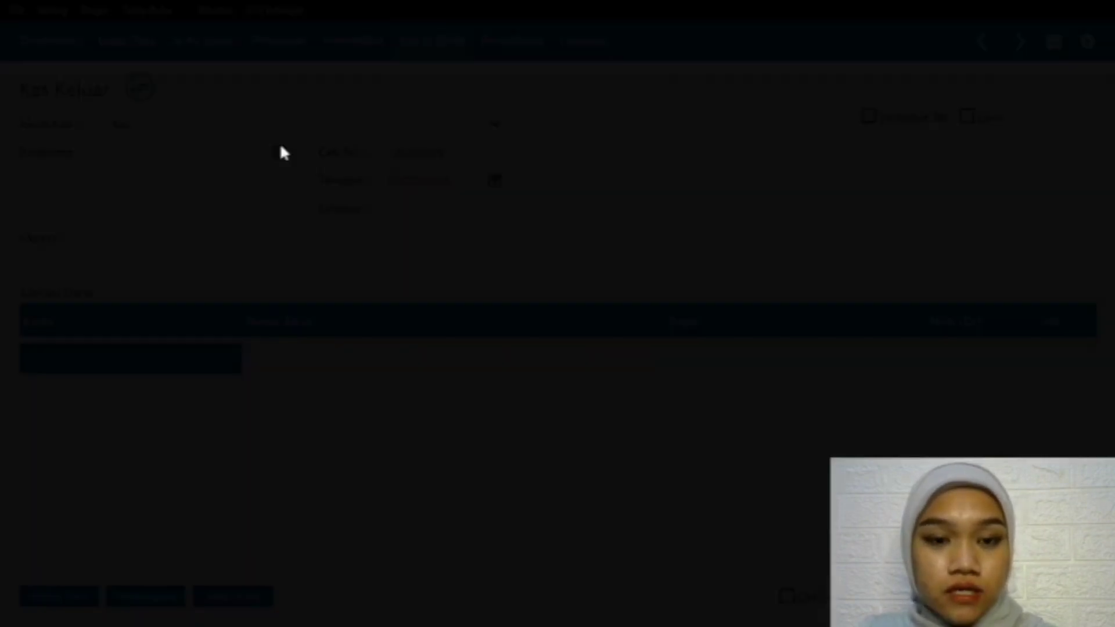
left_click(502, 397)
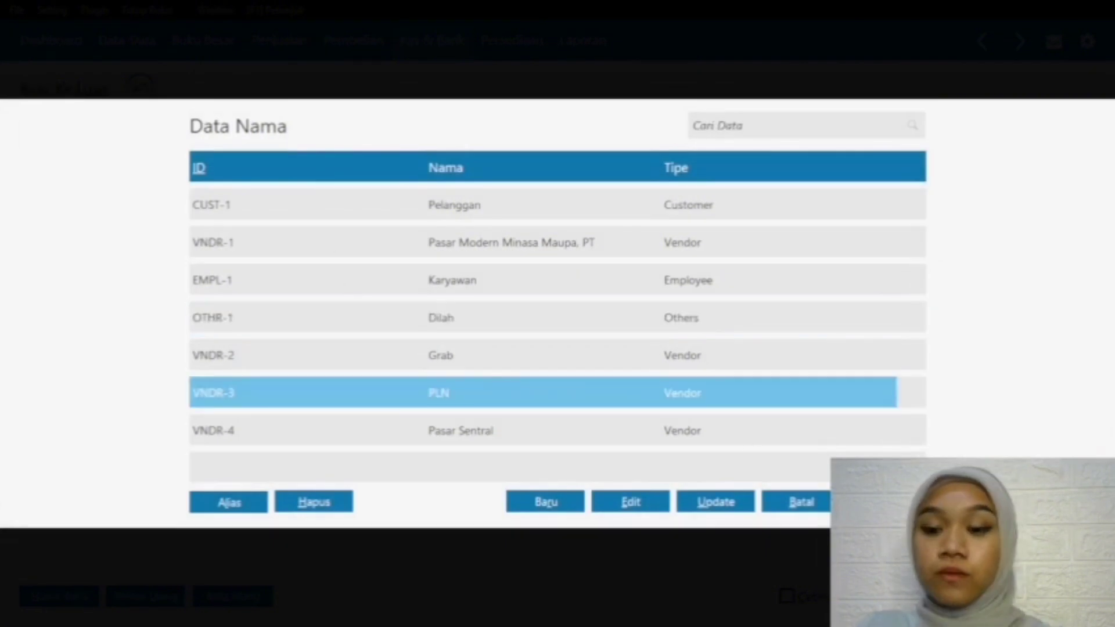
left_click(886, 502)
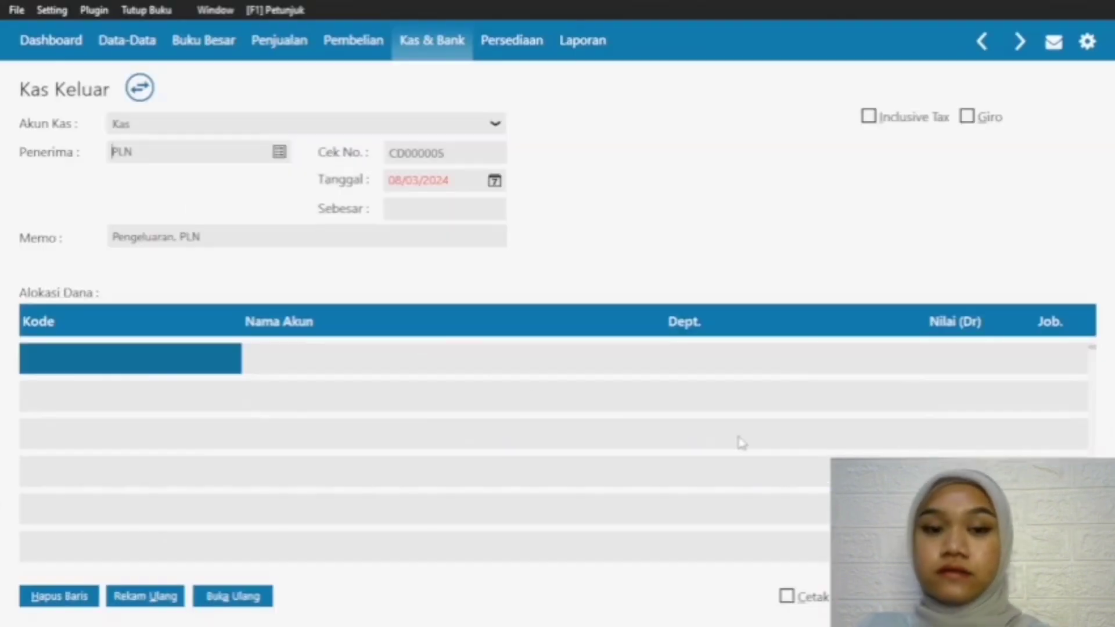
Step: Date the PLN cash disbursement 19/02/2024
left_click(494, 181)
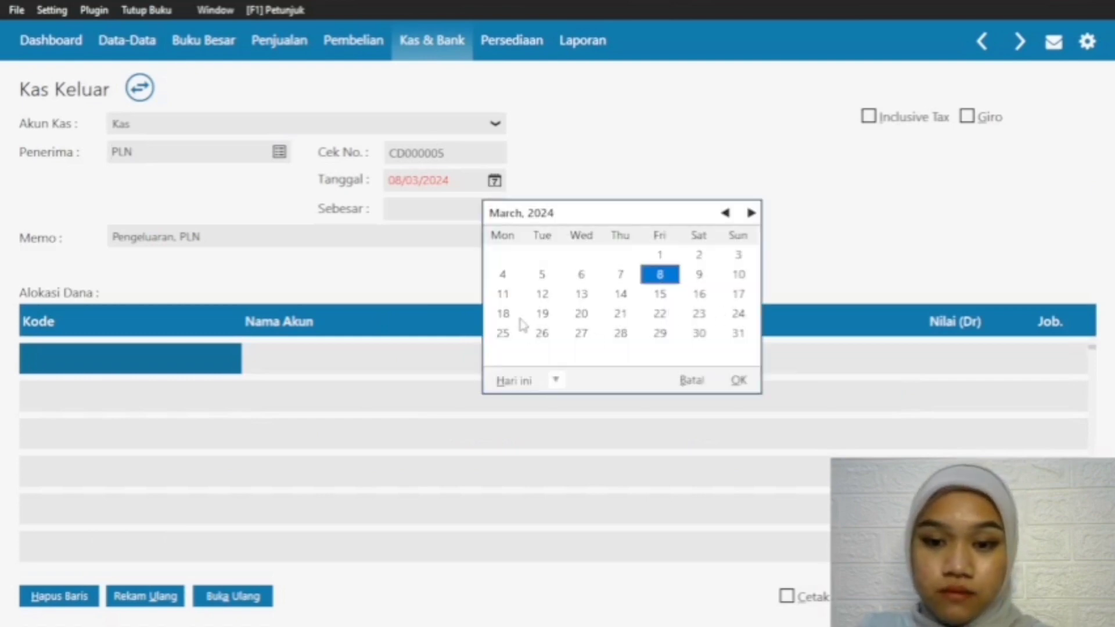
left_click(541, 314)
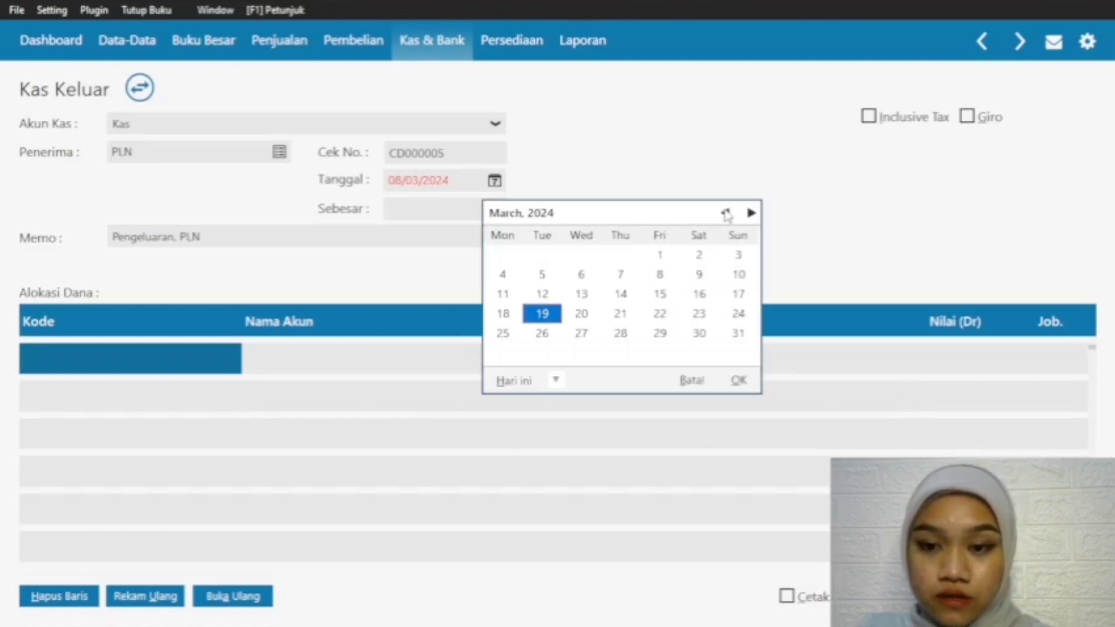
left_click(725, 212)
left_click(738, 380)
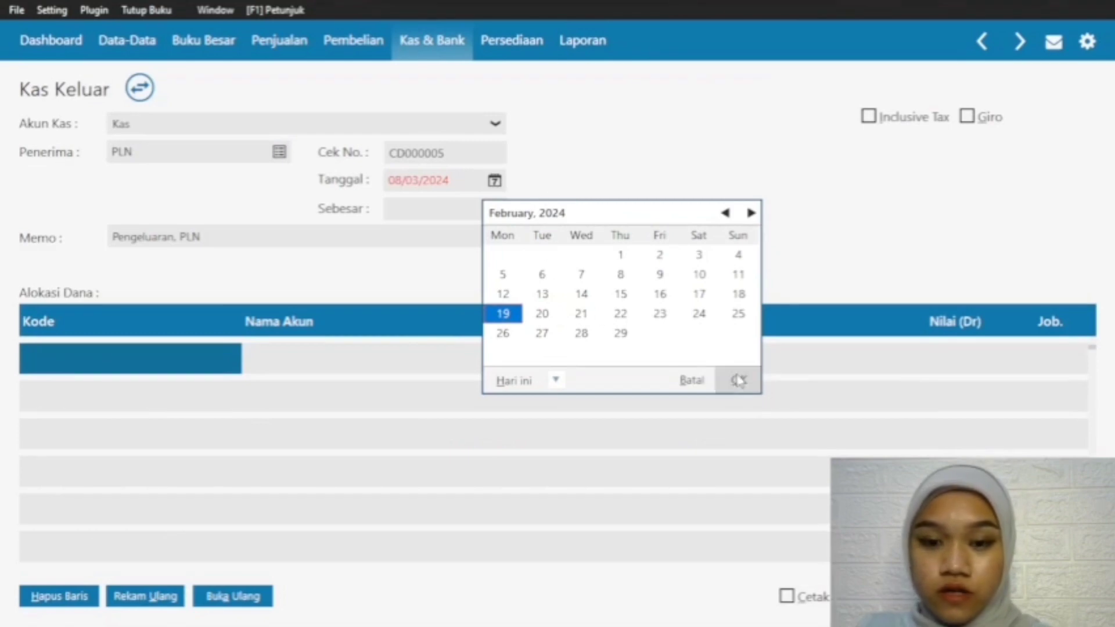
Step: Allocate the first line of the PLN disbursement to the electricity expense account 620000032 Beban Listrik
double_click(186, 371)
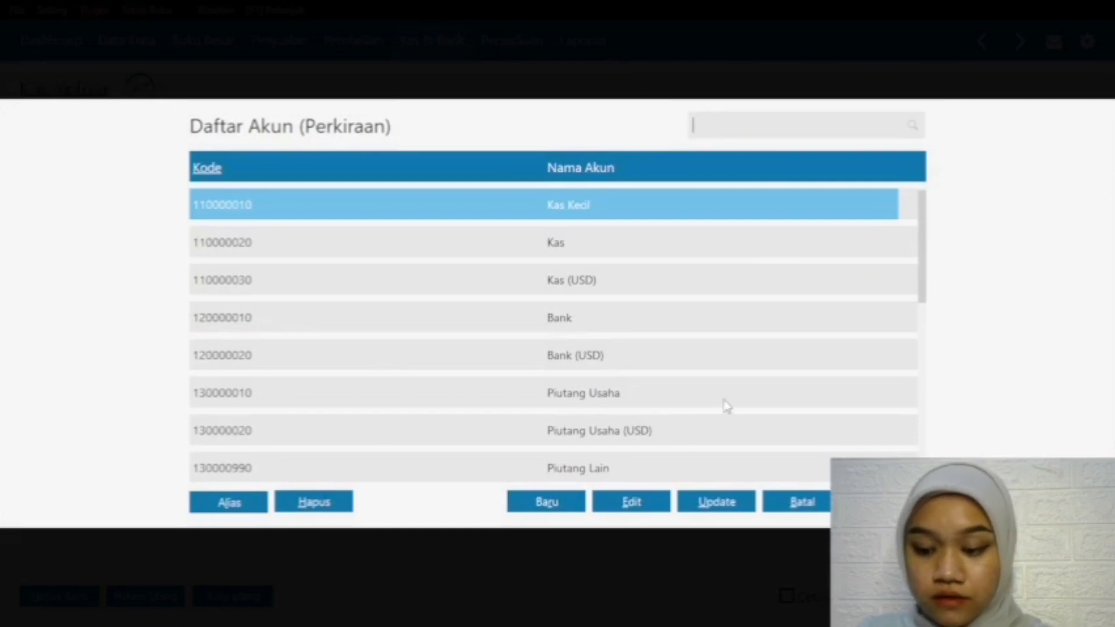
key("Down")
key("Down")
key("Down")
key("Down")
key("Down")
key("Down")
key("Down")
key("Down")
key("Down")
key("Down")
key("Down")
key("Down")
key("Down")
key("Down")
key("Down")
key("Down")
key("Down")
key("Down")
key("Down")
key("Down")
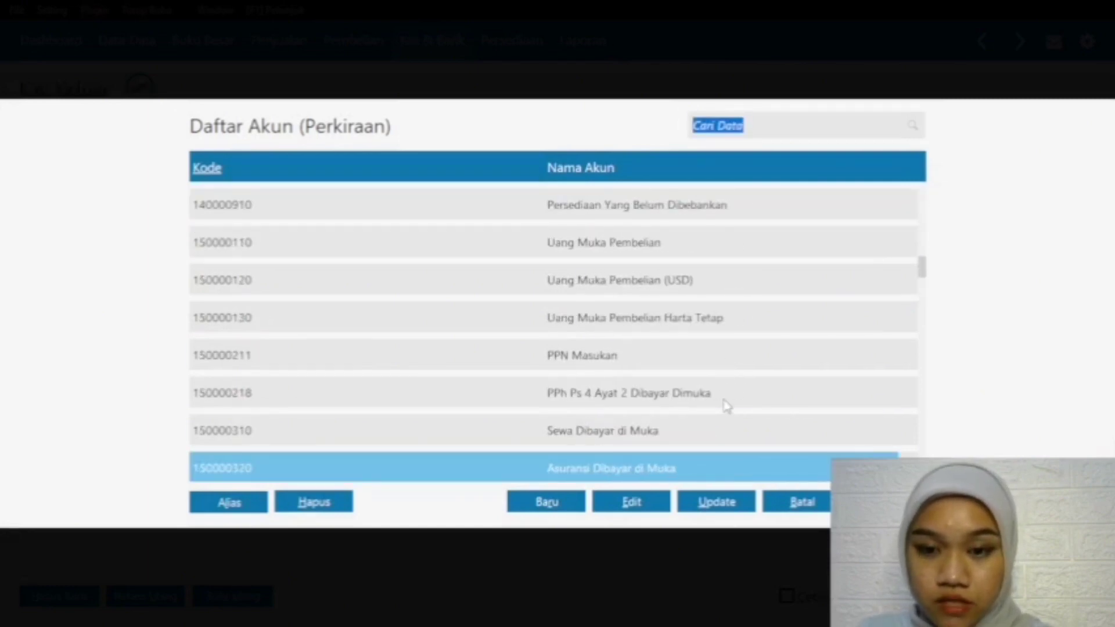
key("Down")
key("Down")
key("Down")
key("Down")
key("Down")
key("Down")
key("Down")
key("Down")
key("Down")
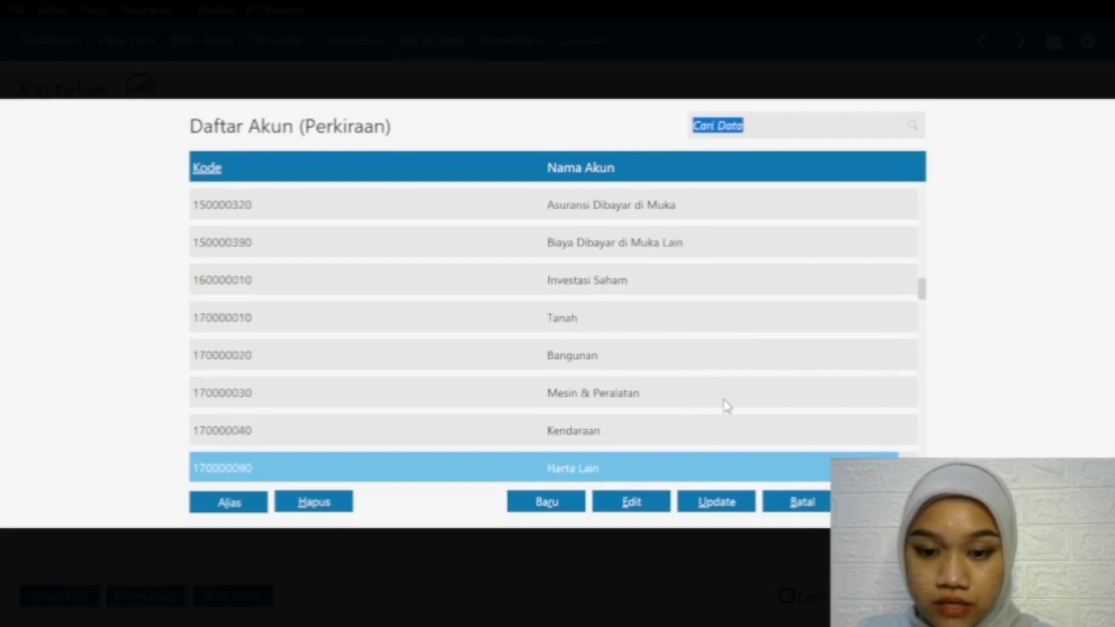
key("Down")
key("Down")
key("Down")
key("Down")
key("Down")
key("Down")
key("Down")
key("Down")
key("Down")
key("Down")
key("Down")
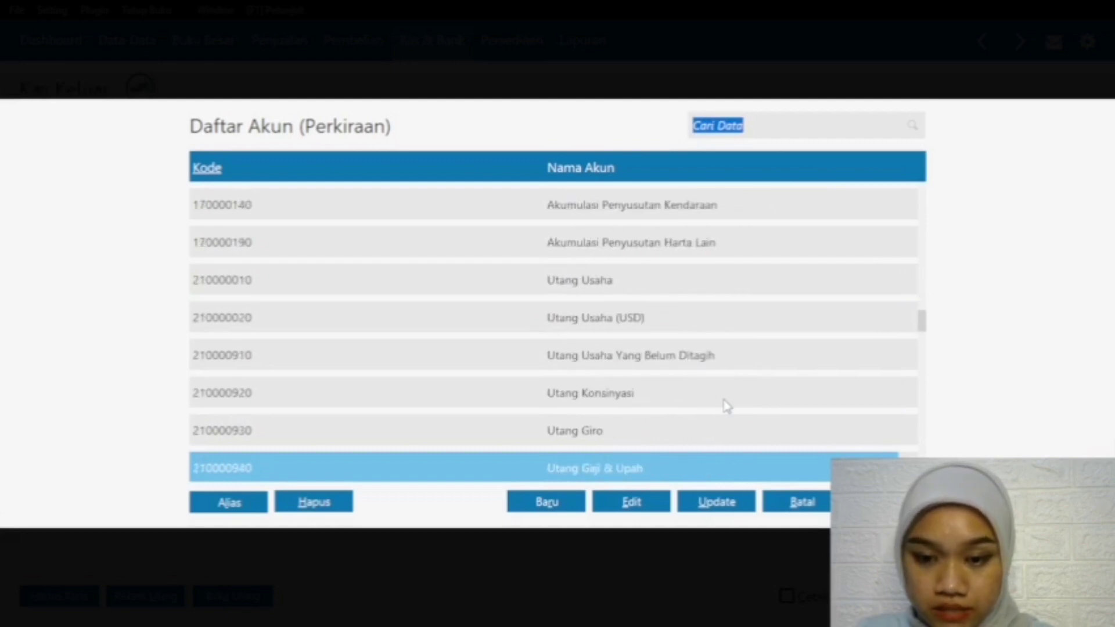
key("Down")
key("Down")
key("Down")
key("Down")
key("Down")
key("Down")
key("Down")
key("Down")
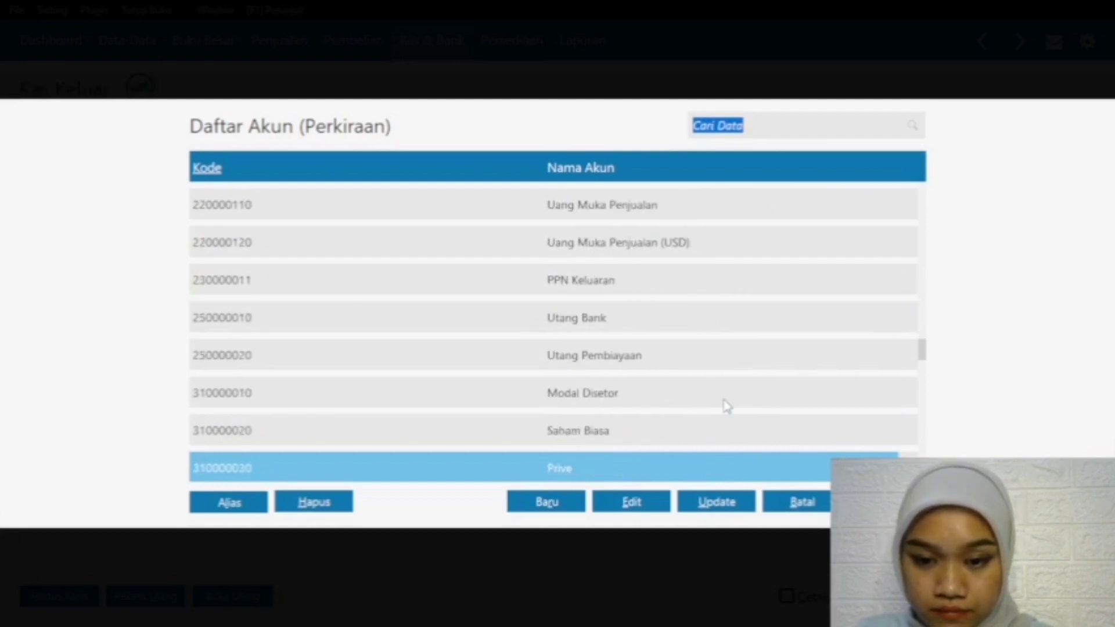
key("Down")
key("Down")
key("Down")
key("Down")
key("Down")
key("Down")
key("Down")
key("Down")
key("Down")
key("Down")
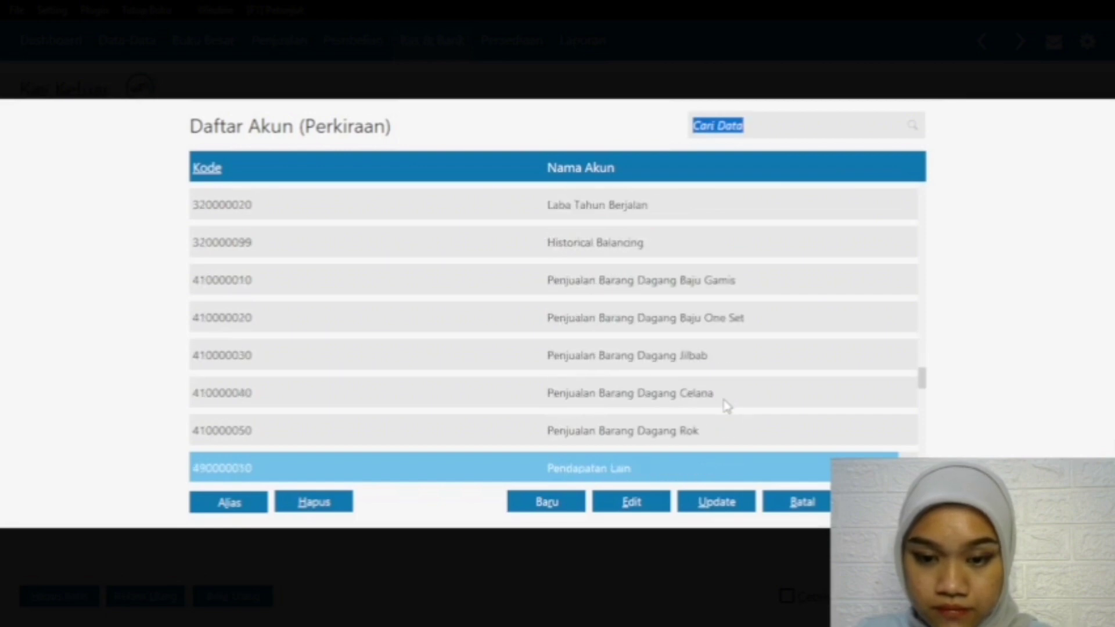
key("Down")
key("Down")
key("Down")
key("Down")
key("Down")
key("Down")
key("Down")
key("Down")
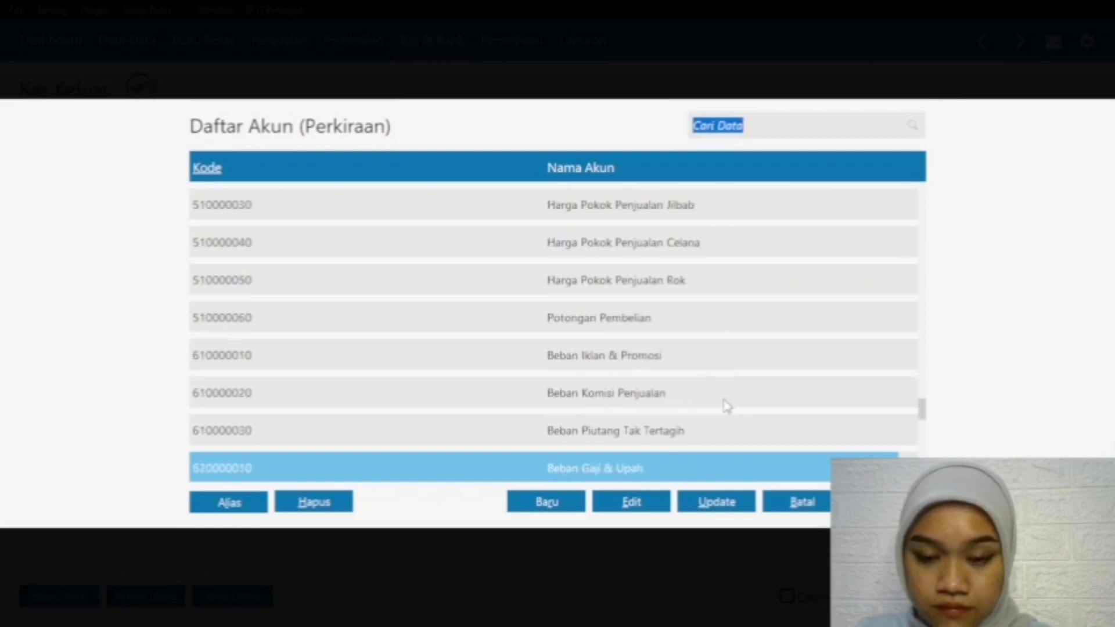
key("Down")
key("Down")
key("Down")
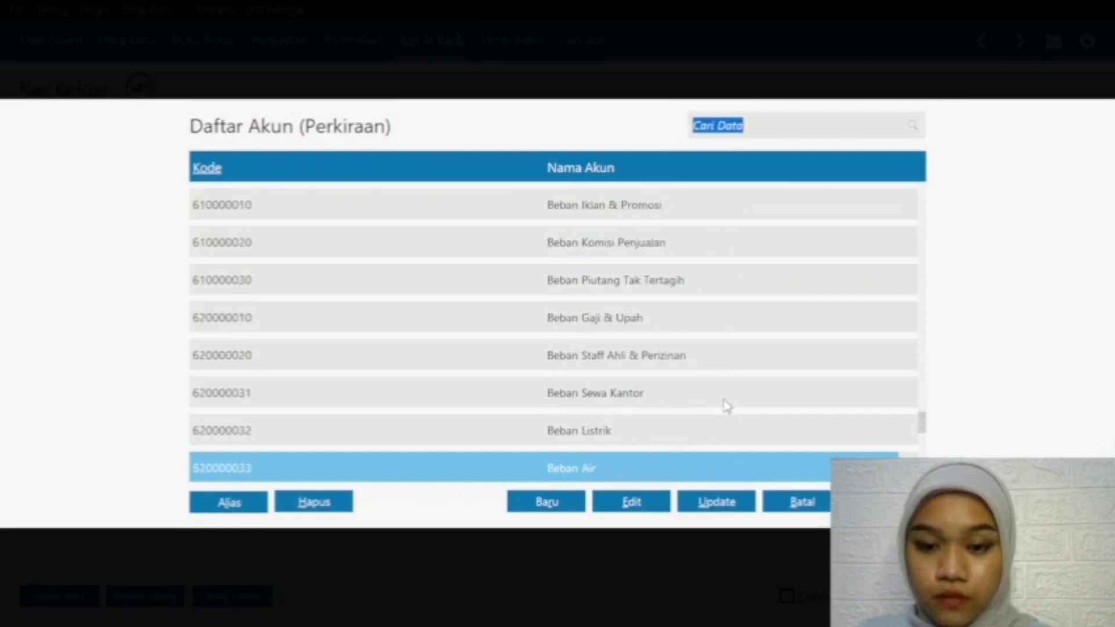
left_click(713, 432)
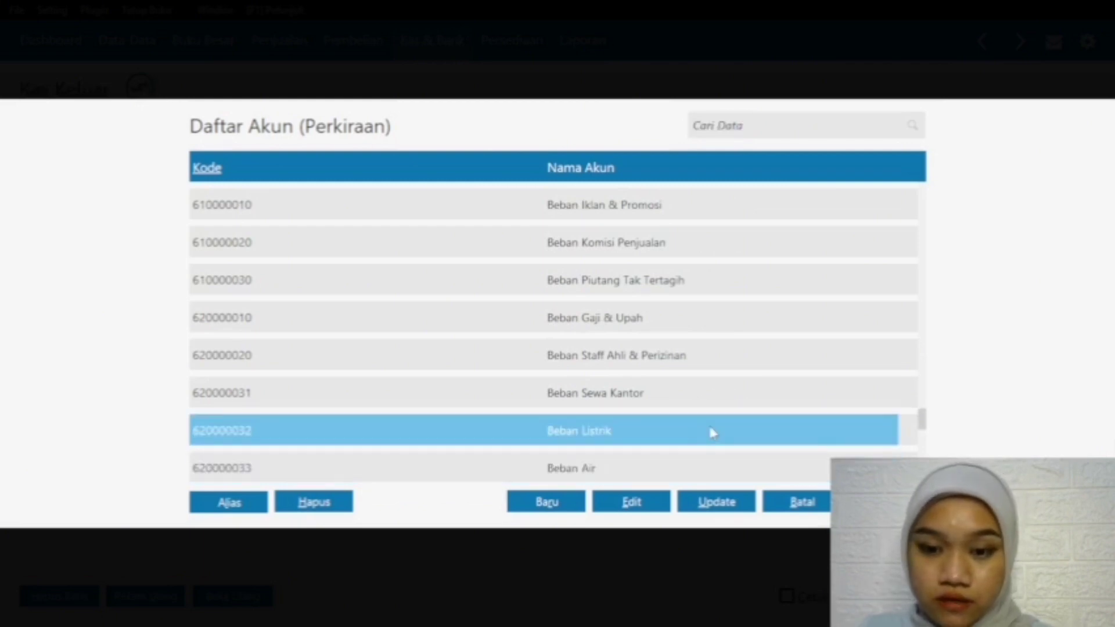
double_click(713, 433)
Step: Enter 300000 as the Beban Listrik amount, fill in the disbursement total and record the transaction
left_click(955, 366)
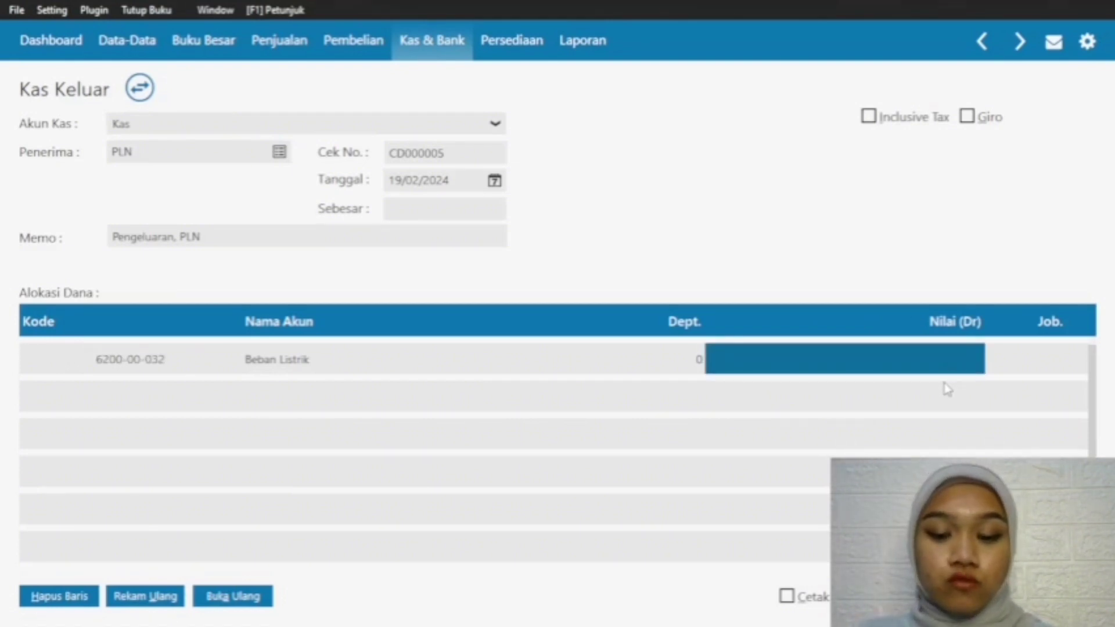
type("300000")
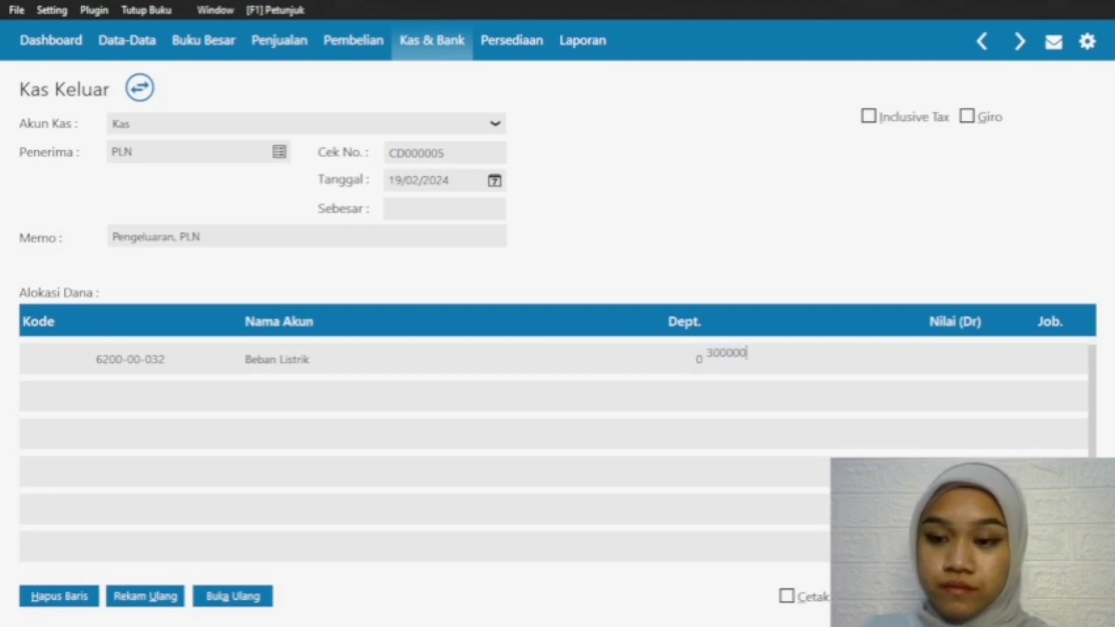
key("Return")
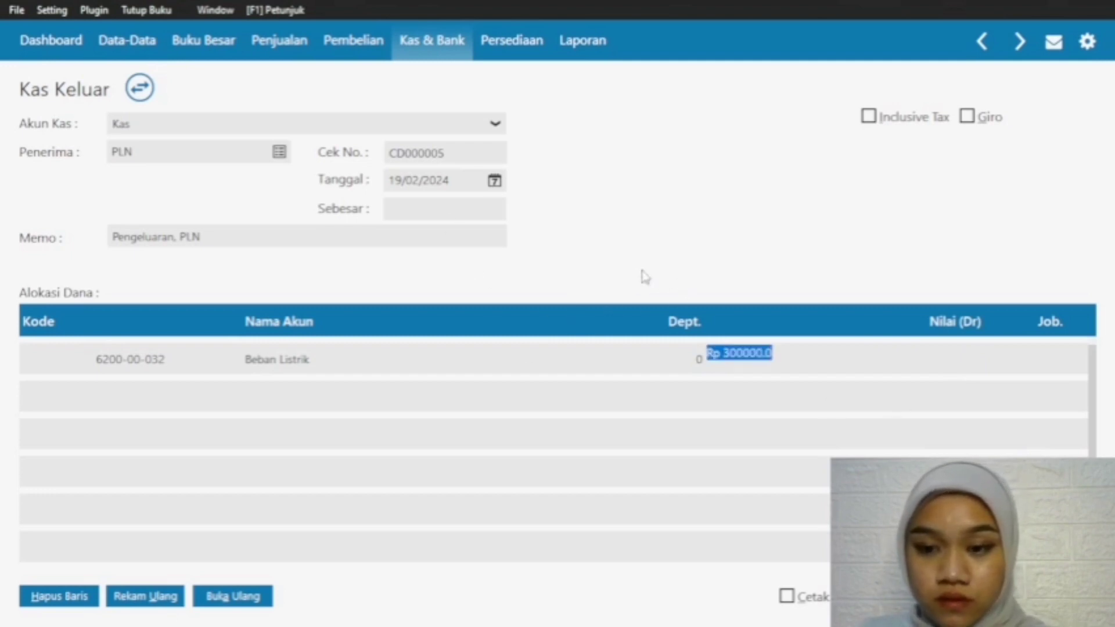
left_click(456, 210)
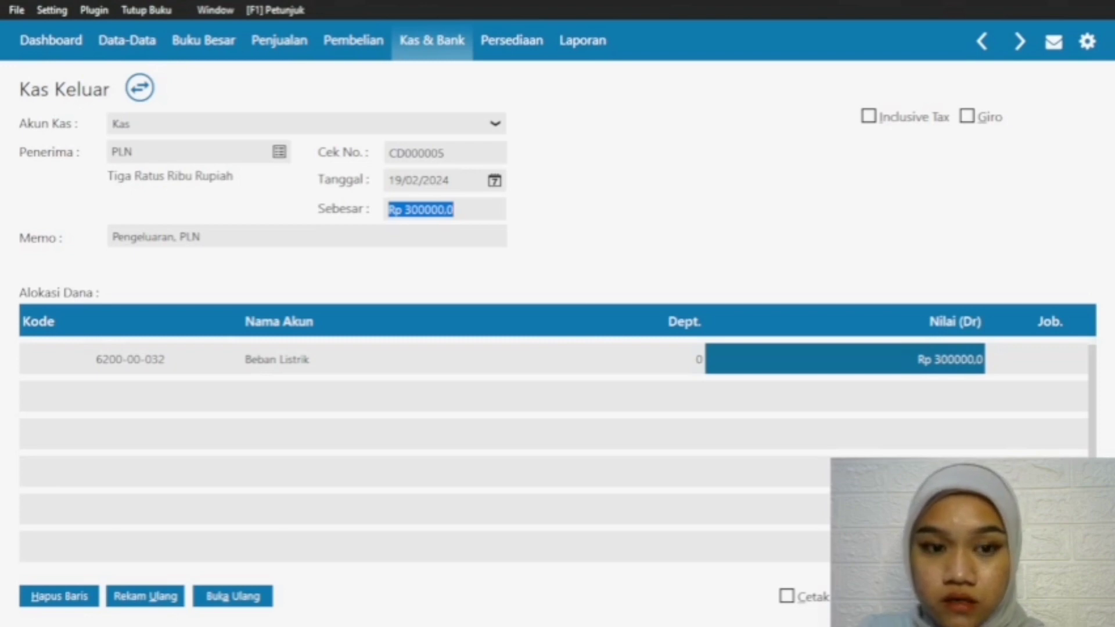
left_click(1055, 596)
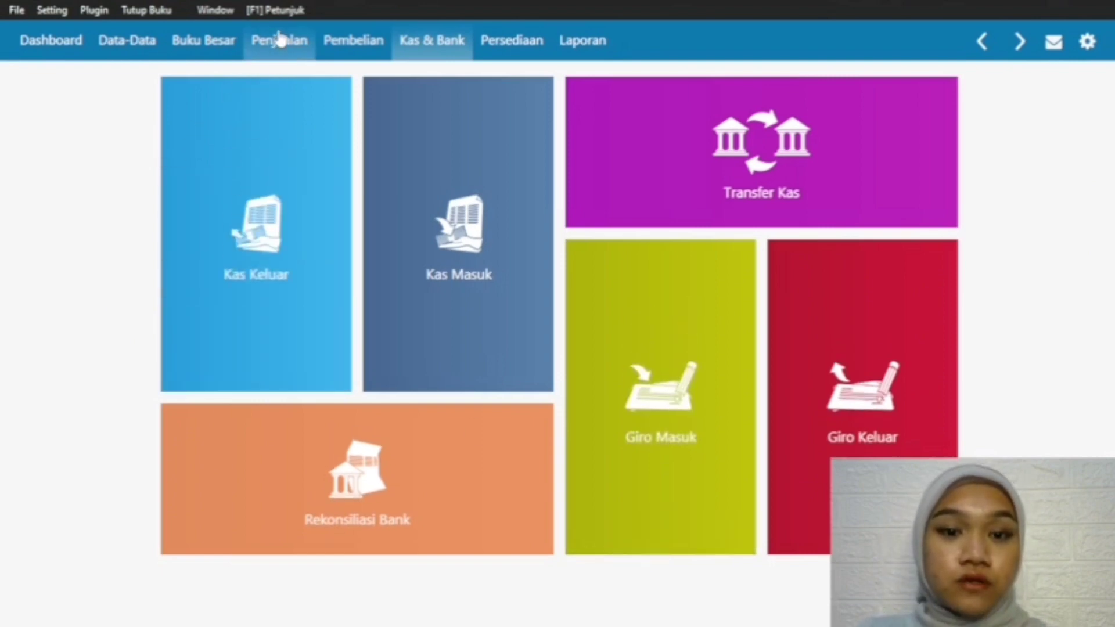
Step: Start a new cash sales invoice for the customer Pelanggan and date it 19/02/2024
left_click(279, 40)
left_click(185, 368)
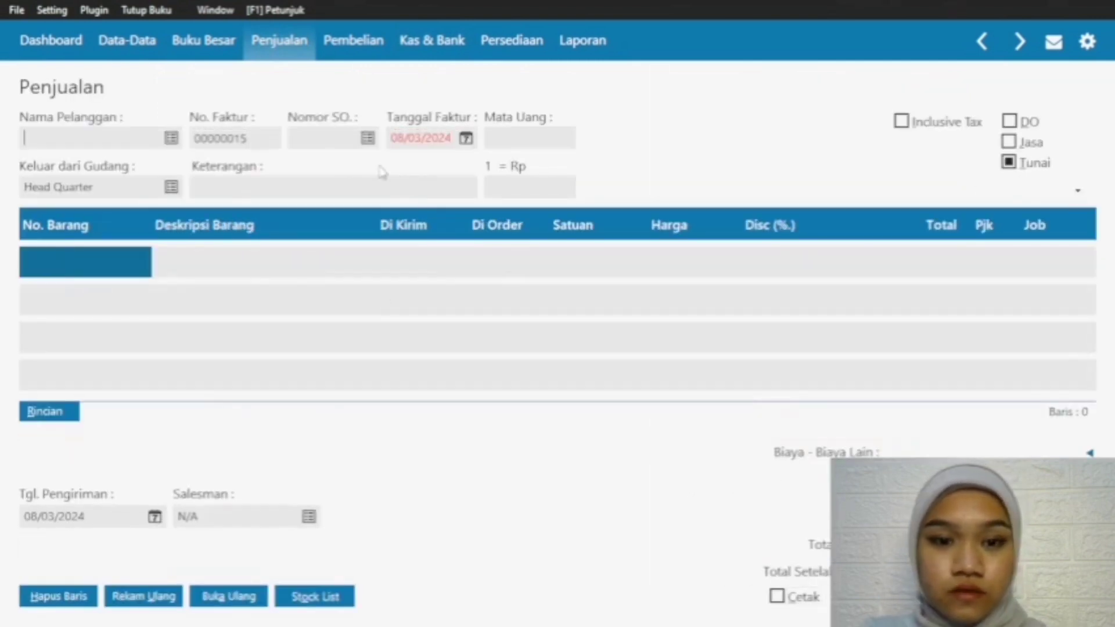
left_click(171, 138)
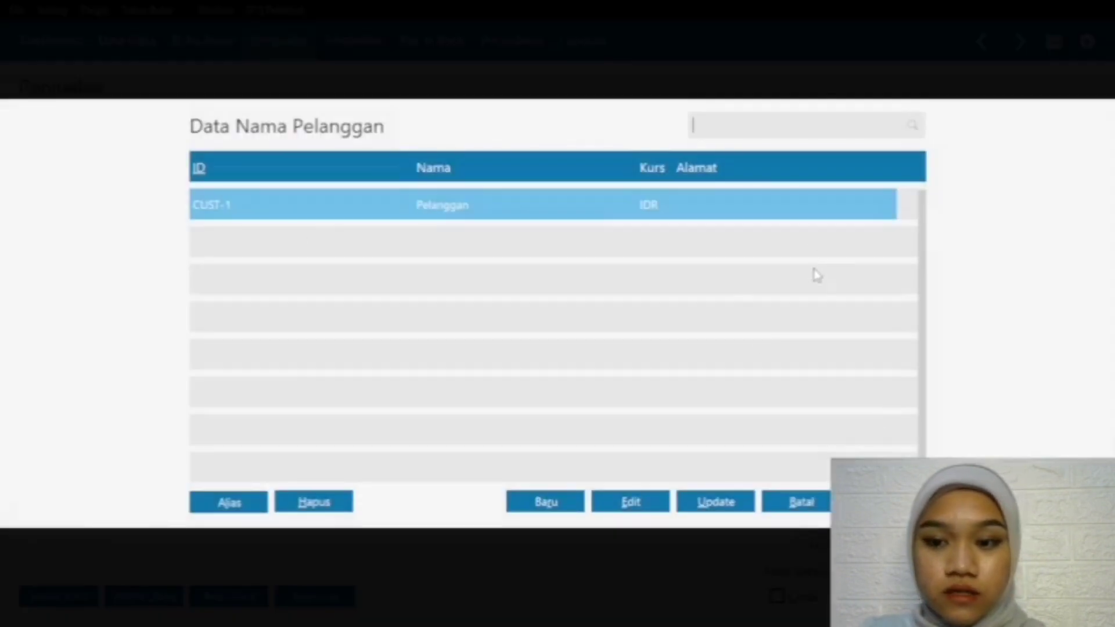
double_click(807, 207)
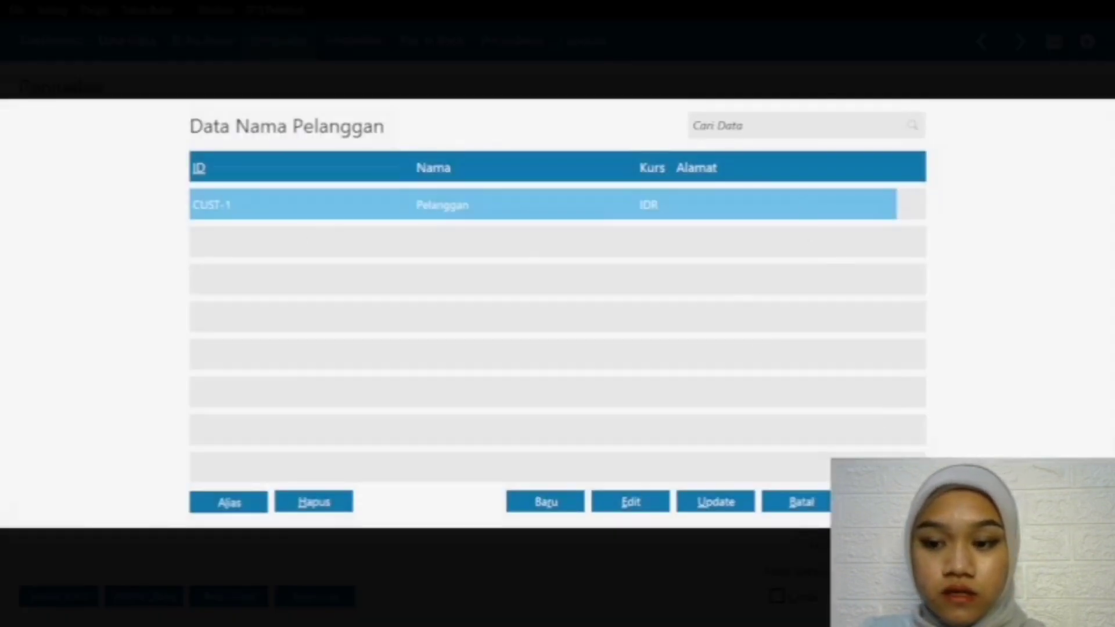
left_click(465, 138)
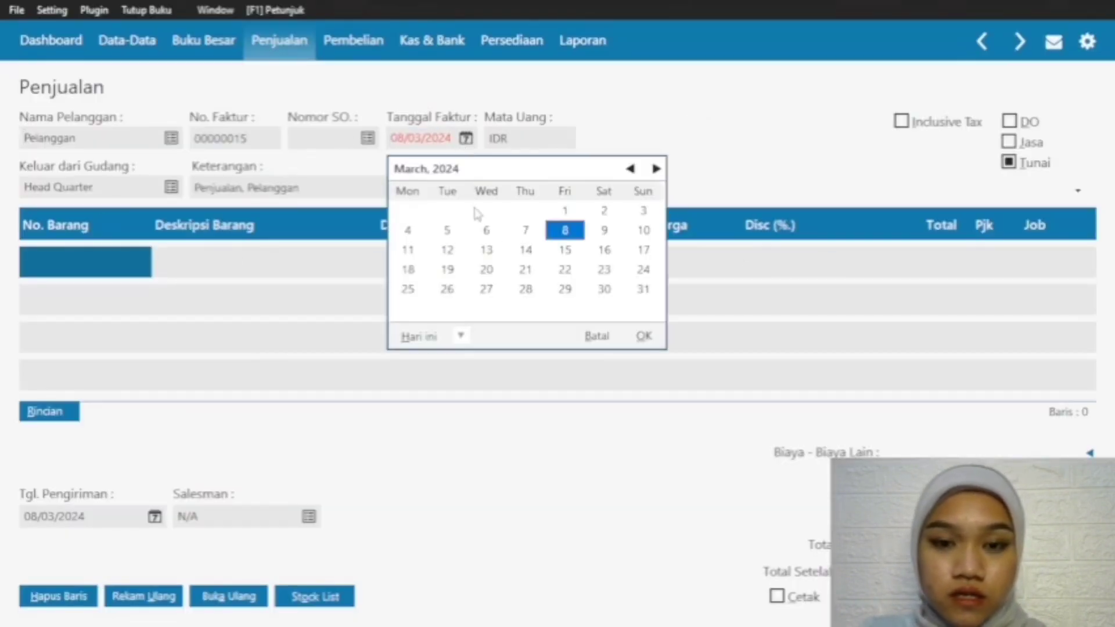
left_click(452, 270)
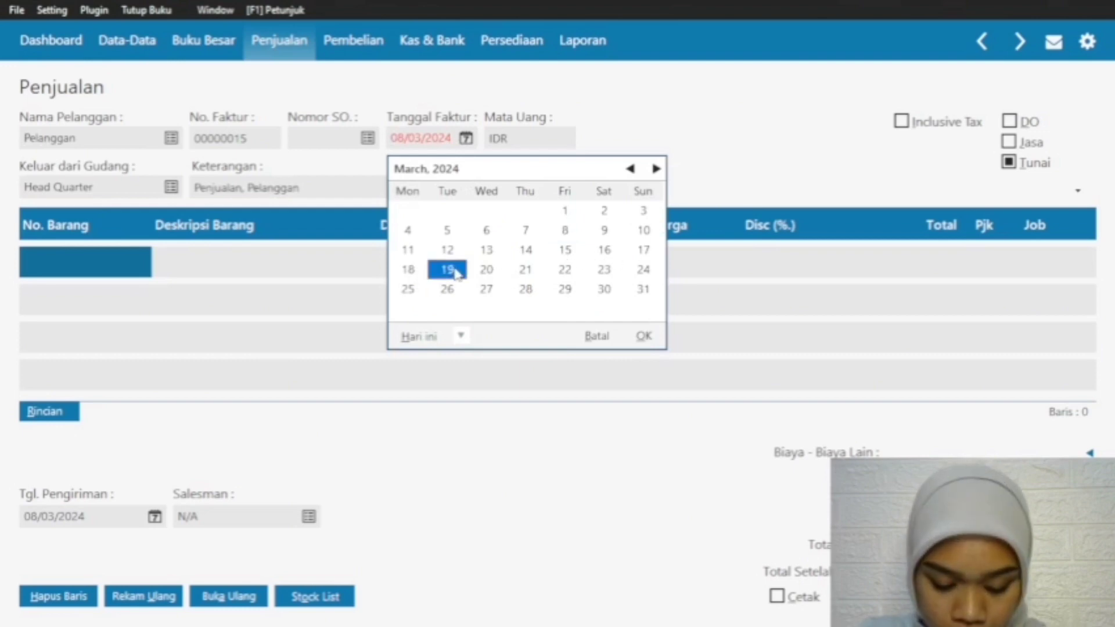
left_click(631, 169)
left_click(644, 336)
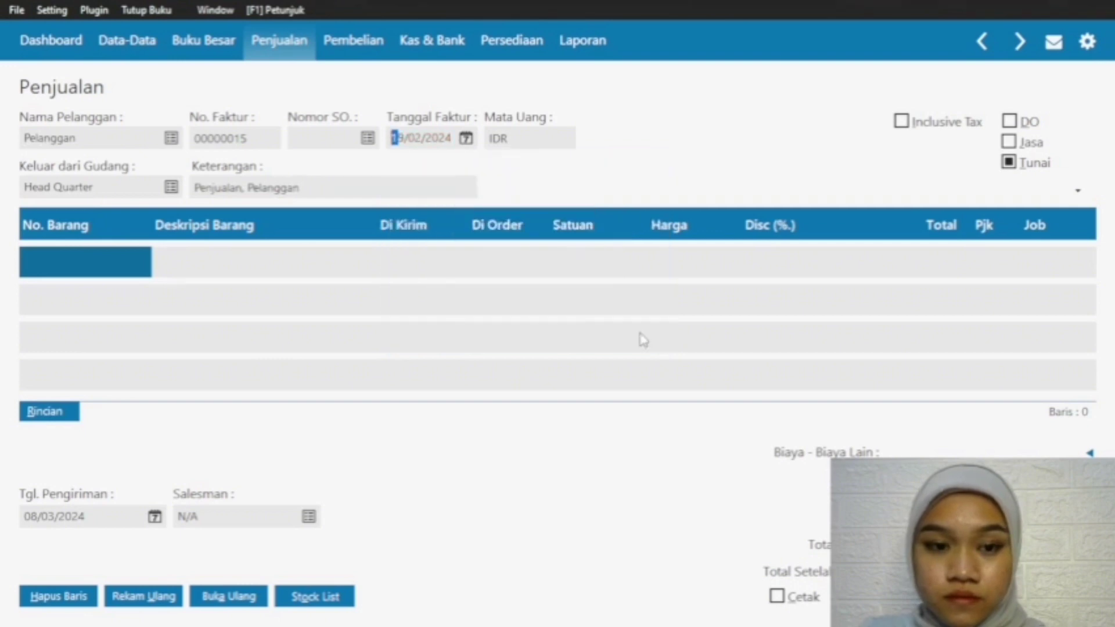
Step: Add a first line for item J-001 Jilbab with a shipped quantity of 3 at a price of 35.000
double_click(92, 270)
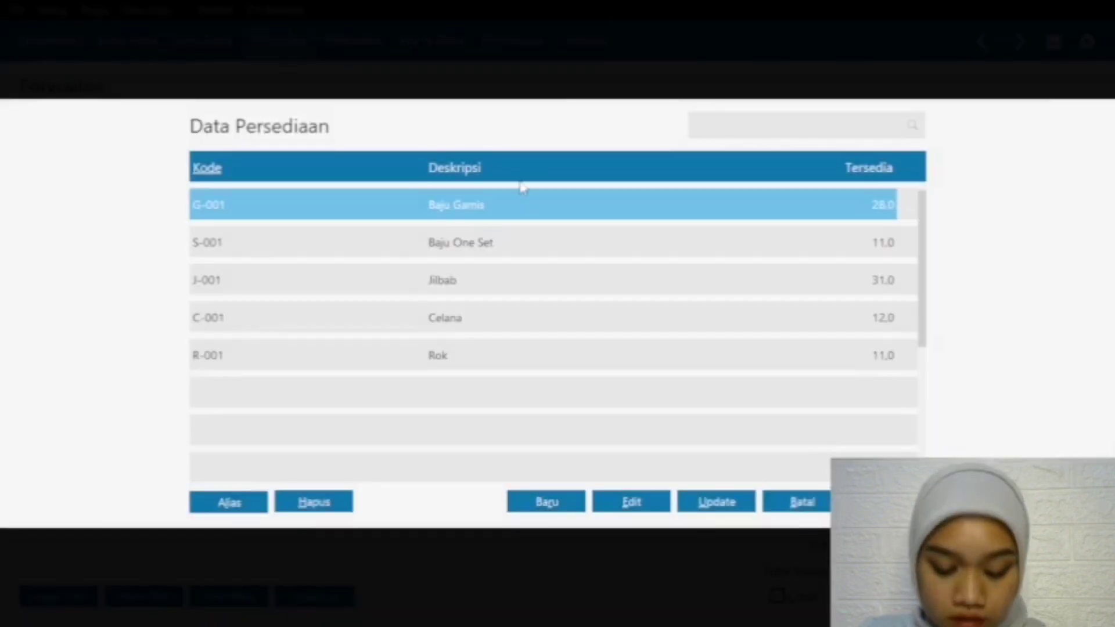
left_click(462, 281)
left_click(887, 502)
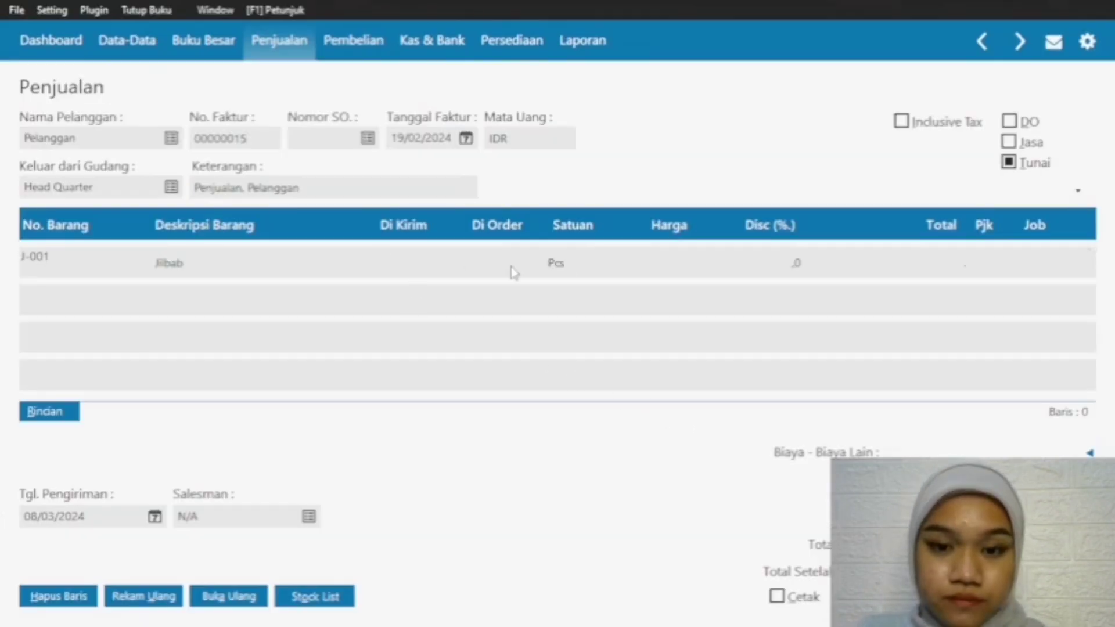
left_click(398, 269)
left_click(398, 268)
type("3")
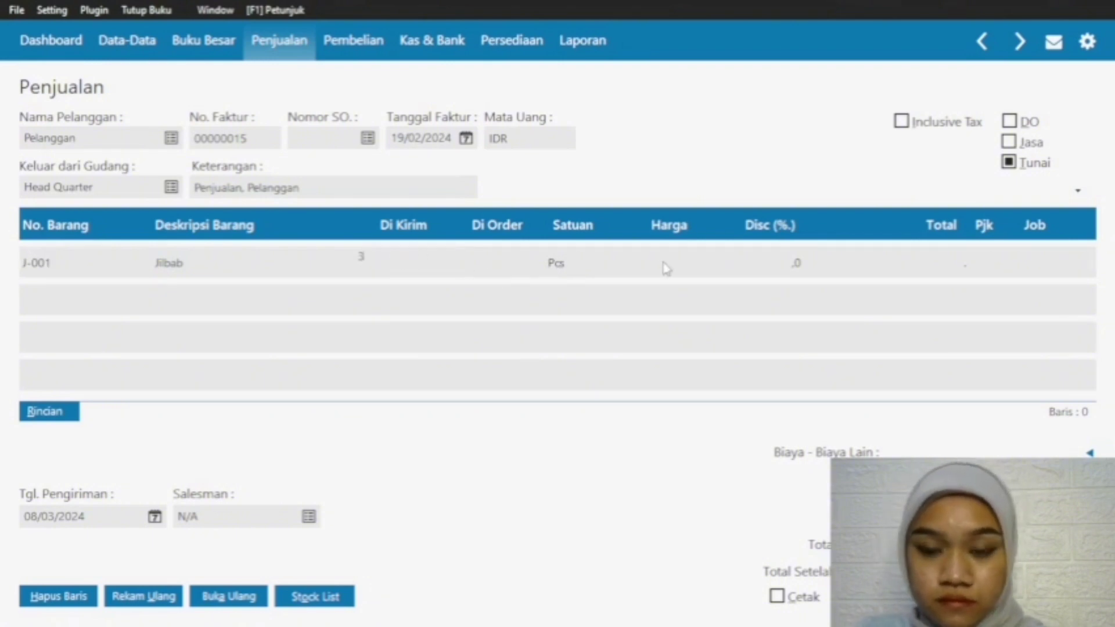
left_click(666, 268)
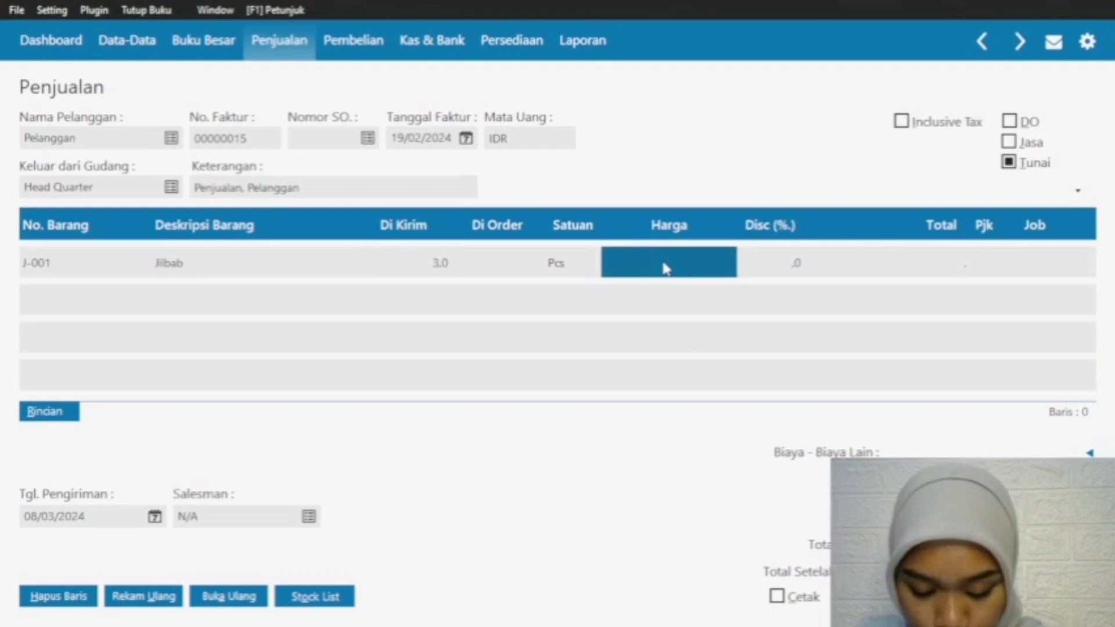
type("35.000")
key("Return")
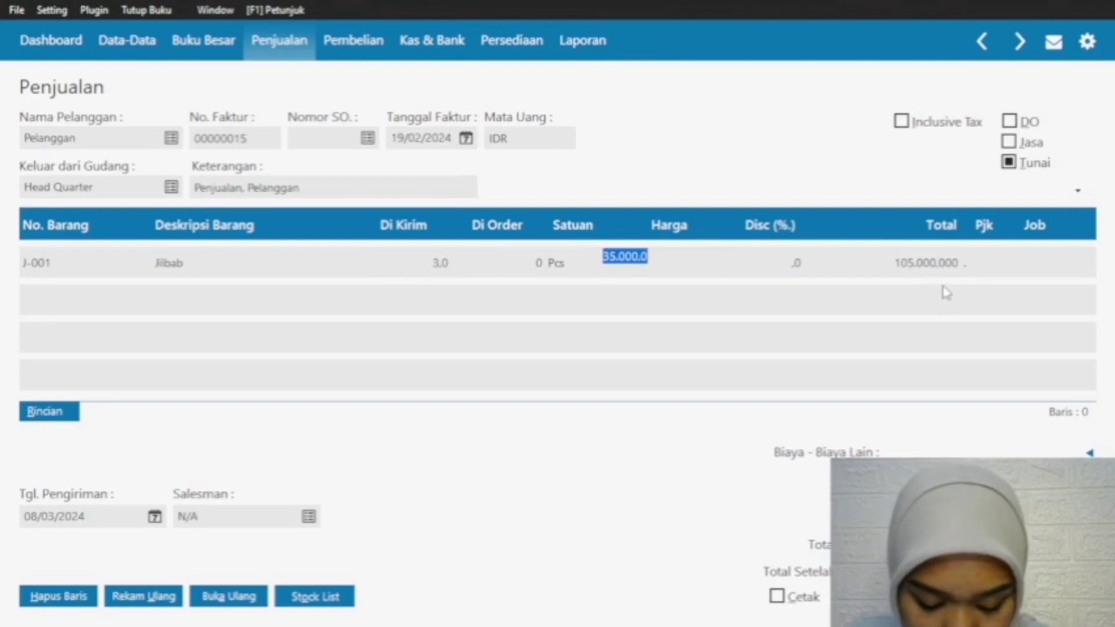
left_click(57, 267)
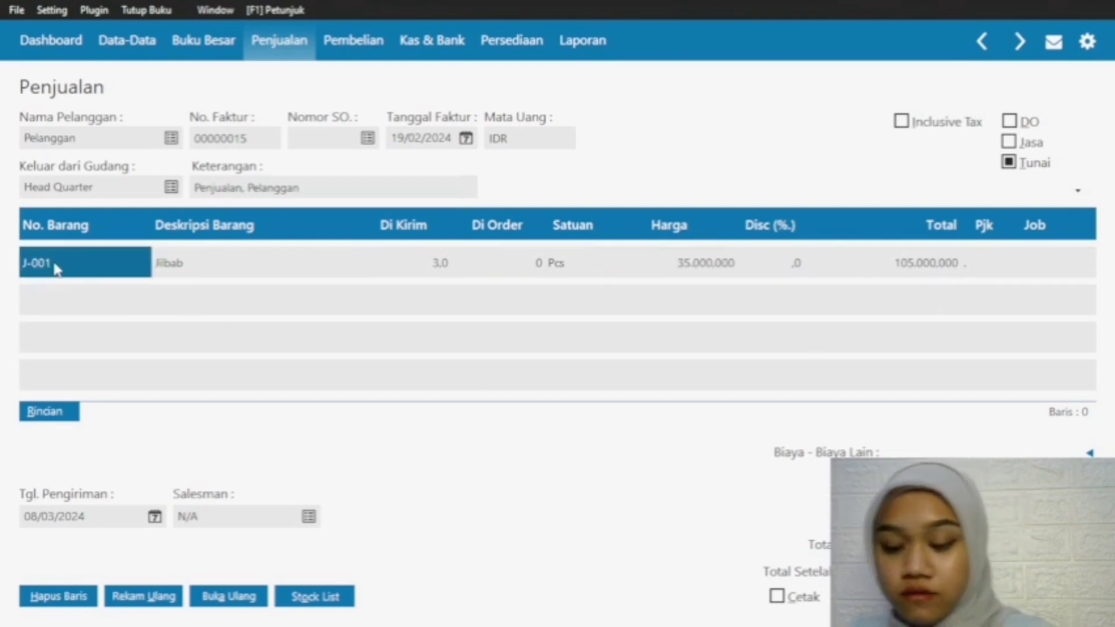
Step: Add a second invoice line for item C-001 Celana with a shipped quantity of 2 at a price of 120000
double_click(35, 298)
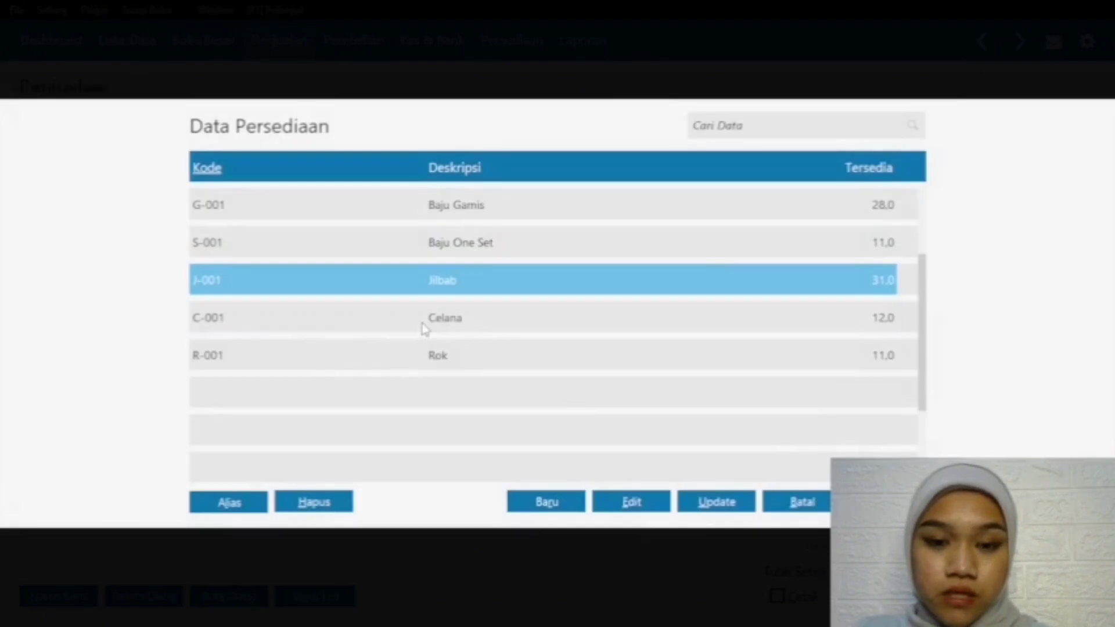
left_click(423, 325)
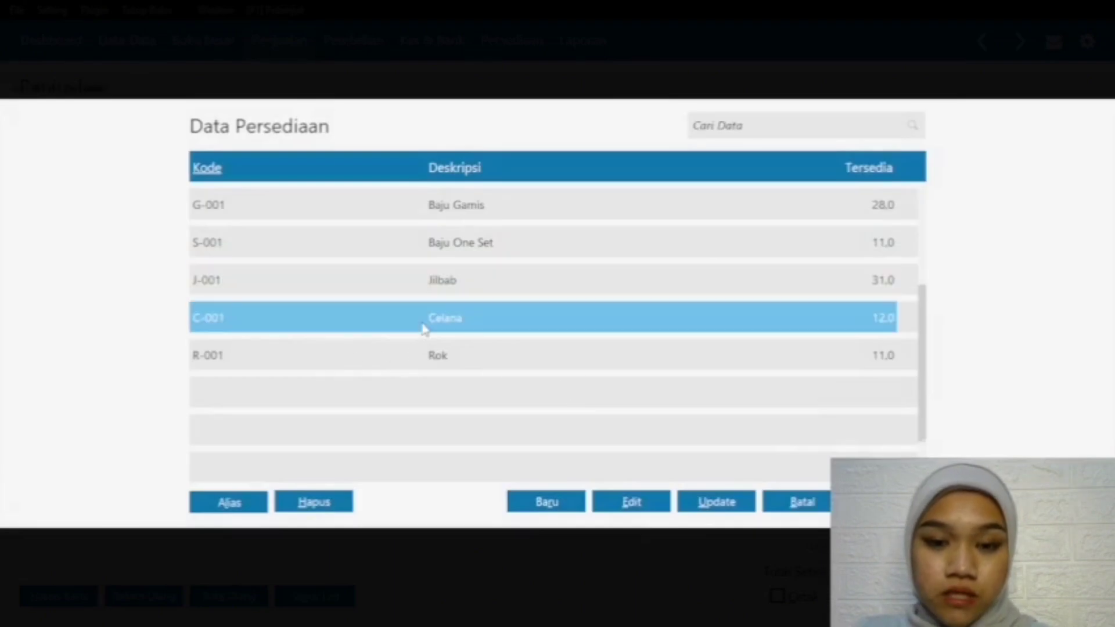
key("Return")
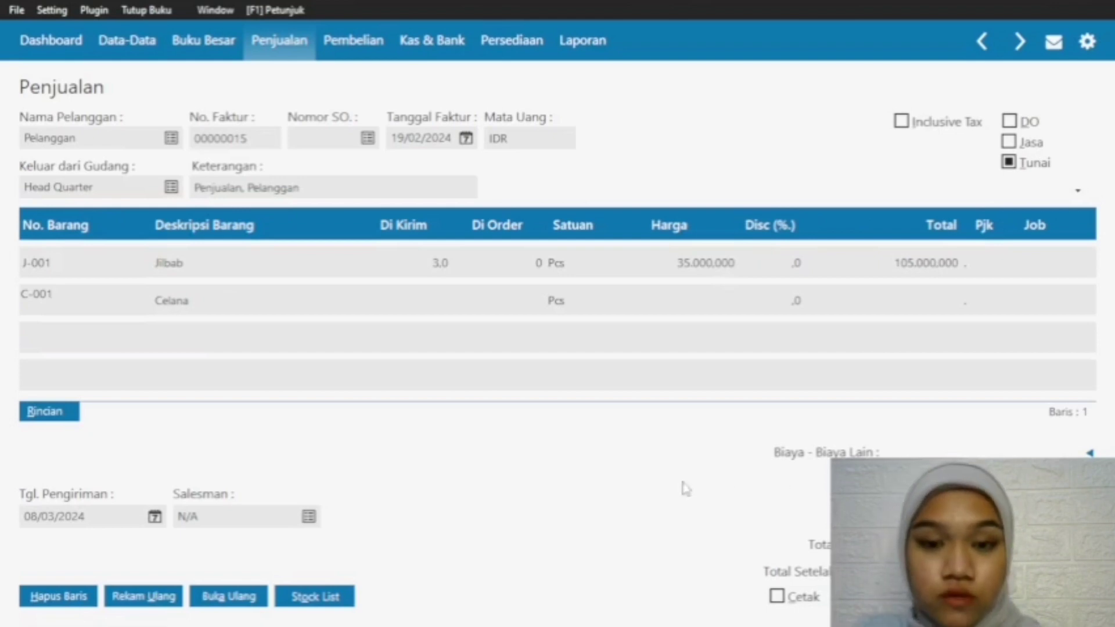
left_click(423, 301)
type("2")
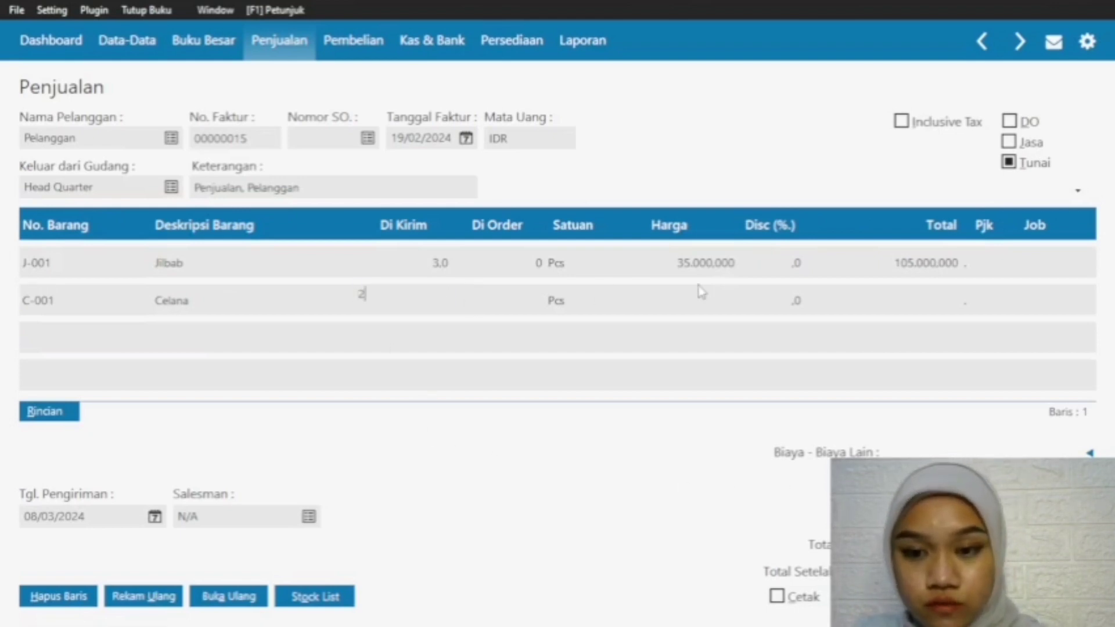
left_click(698, 294)
type("120000")
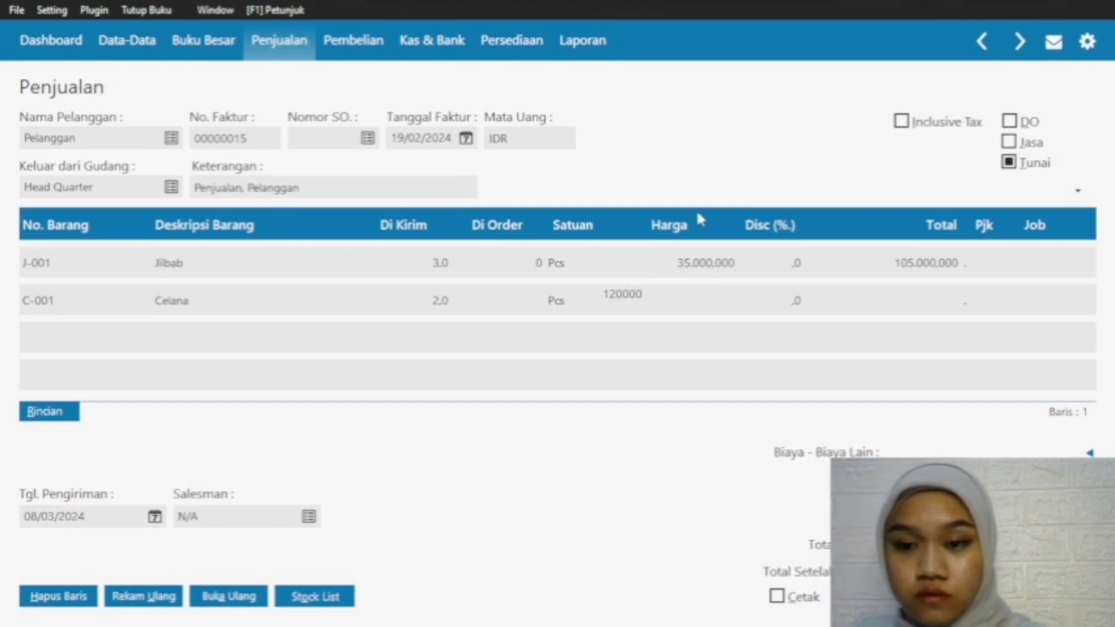
key("Return")
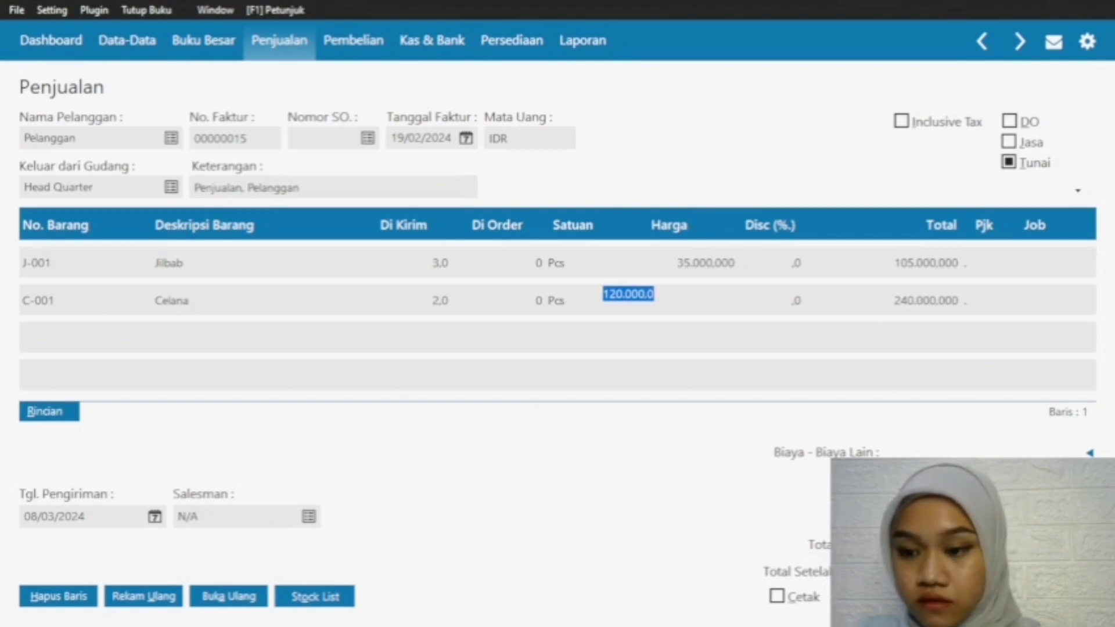
key("Down")
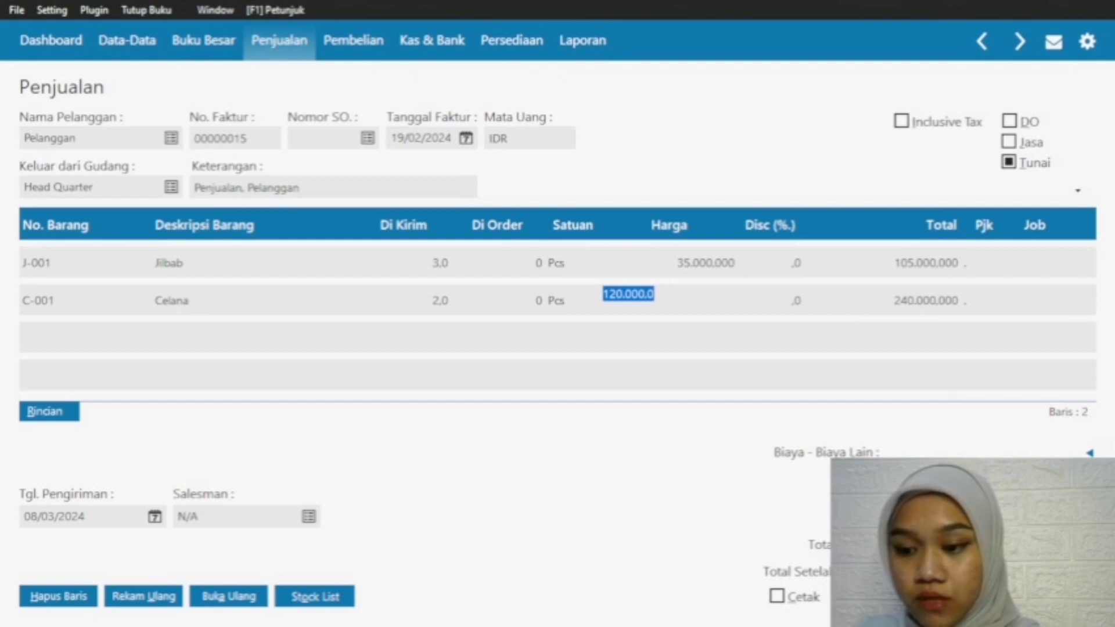
Step: Set the invoice's delivery date to 19/02/2024
left_click(157, 518)
left_click(155, 517)
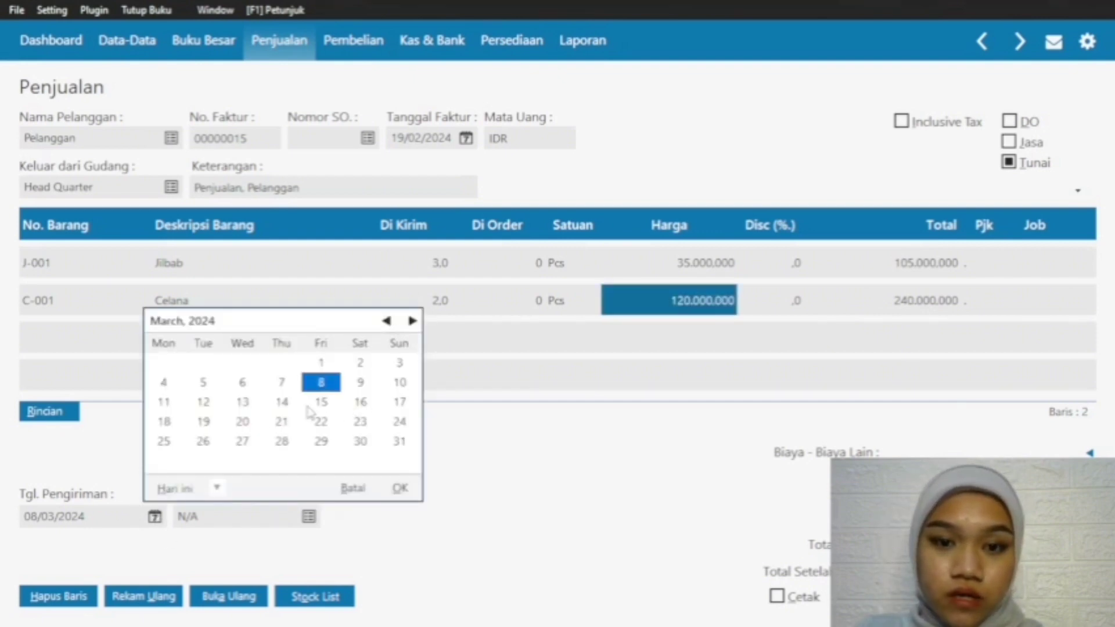
left_click(203, 422)
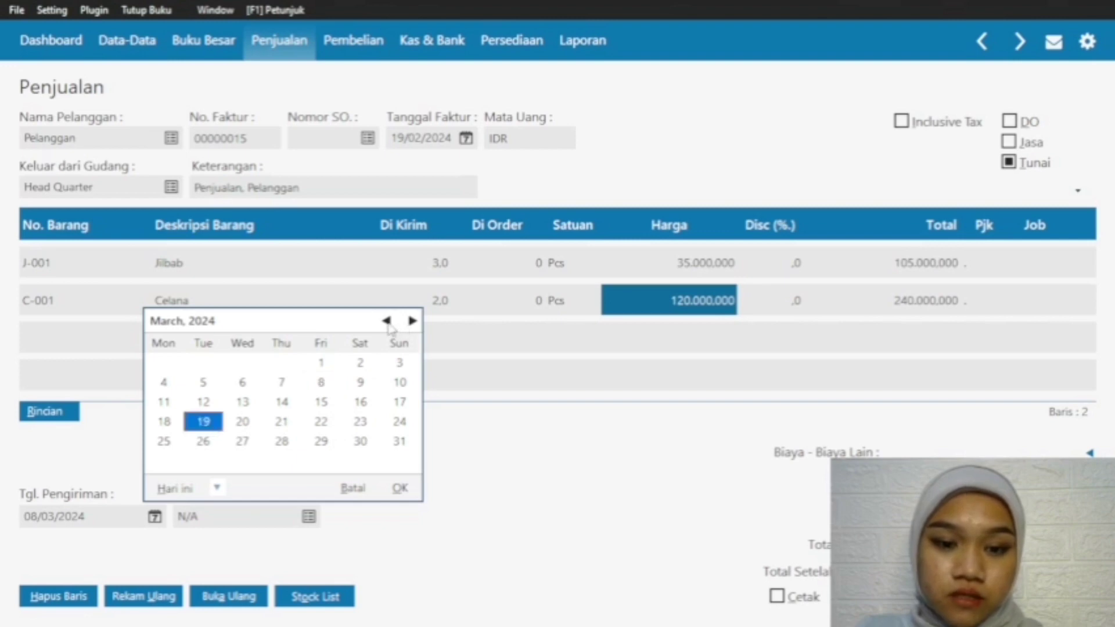
left_click(386, 321)
left_click(400, 488)
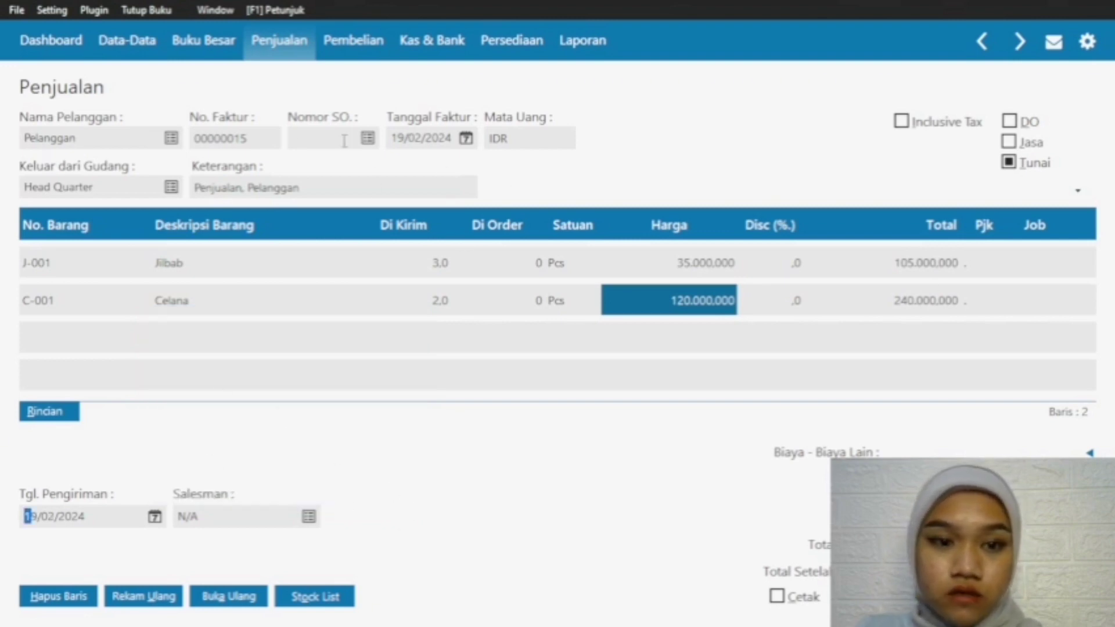
Step: Record the invoice with cash payment to account 110000020 Kas and close the blank invoice form
left_click(1056, 596)
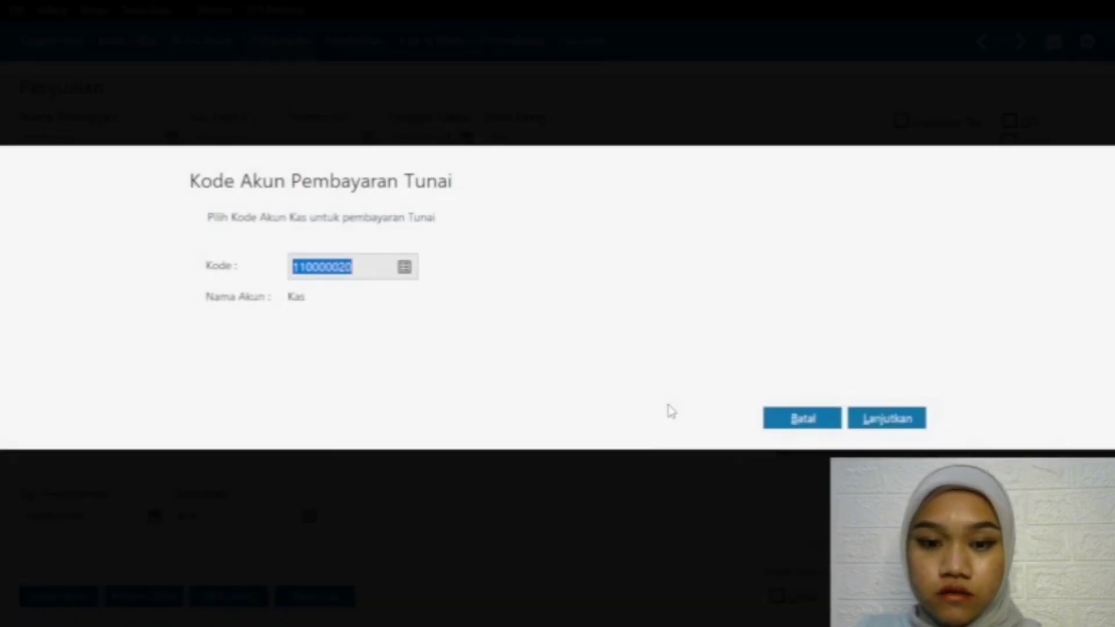
left_click(886, 419)
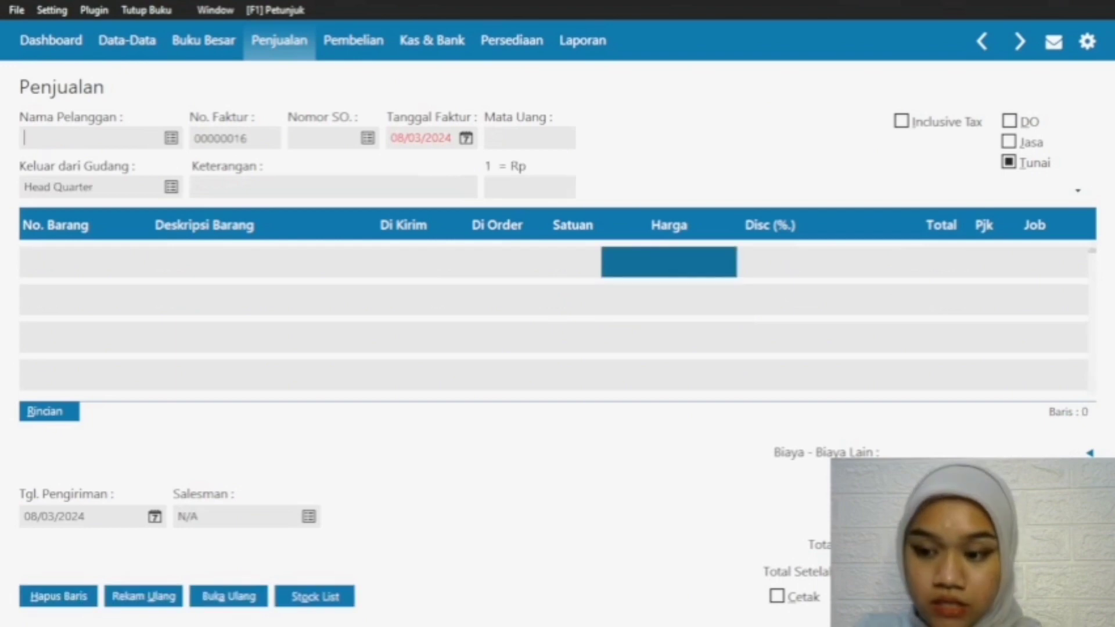
key("Escape")
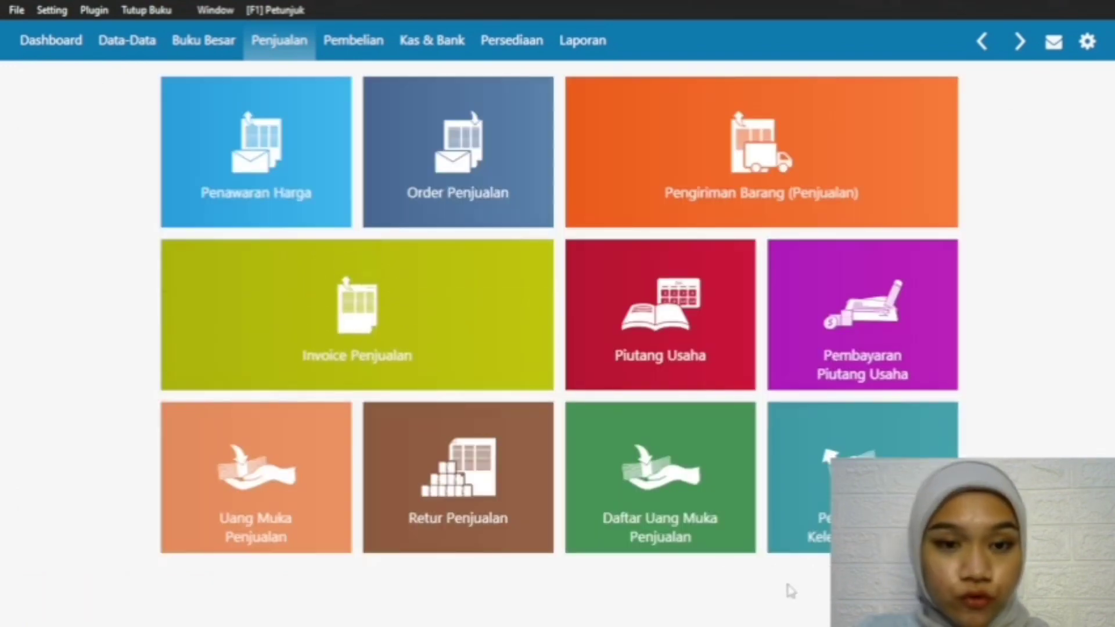
Step: Start a new cash sales invoice for the customer Pelanggan and set the invoice date to 20/02/2024
mouse_move(272, 179)
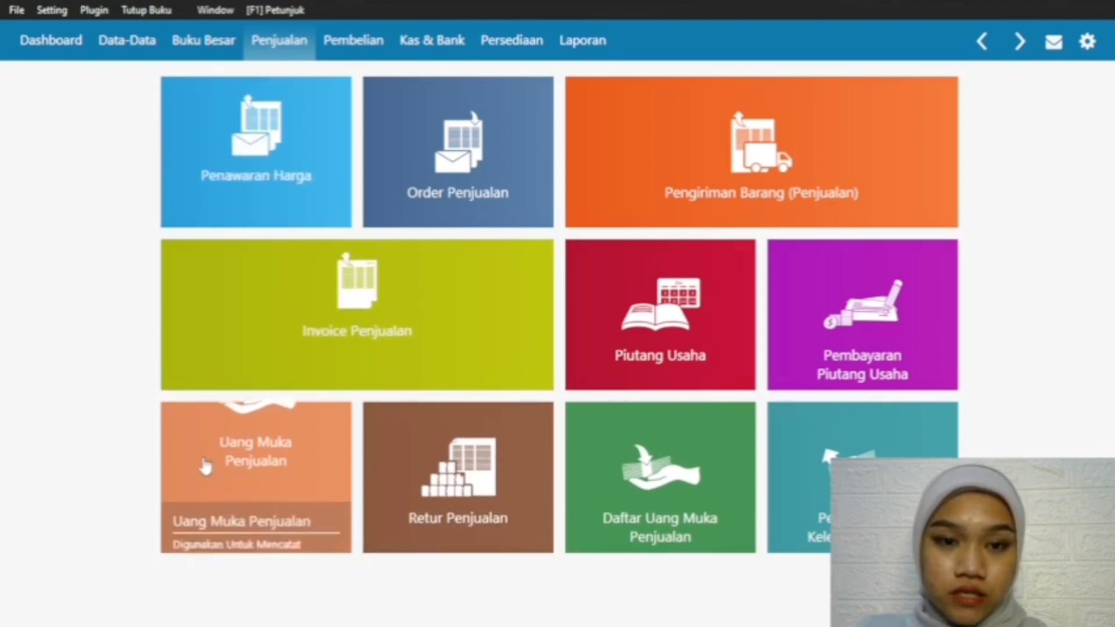
mouse_move(206, 464)
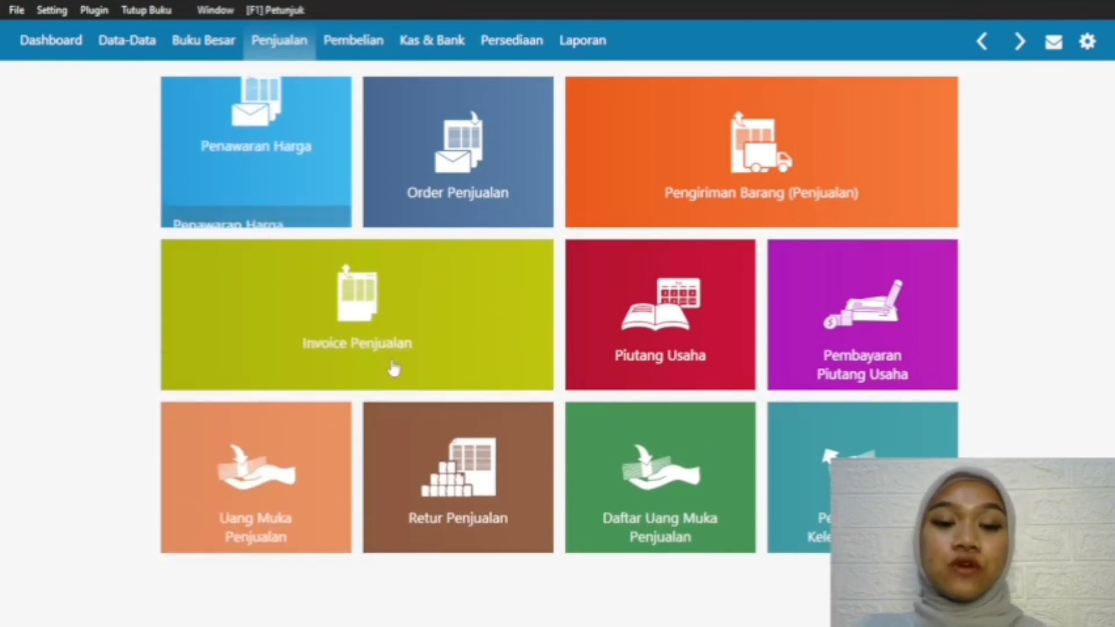
mouse_move(348, 346)
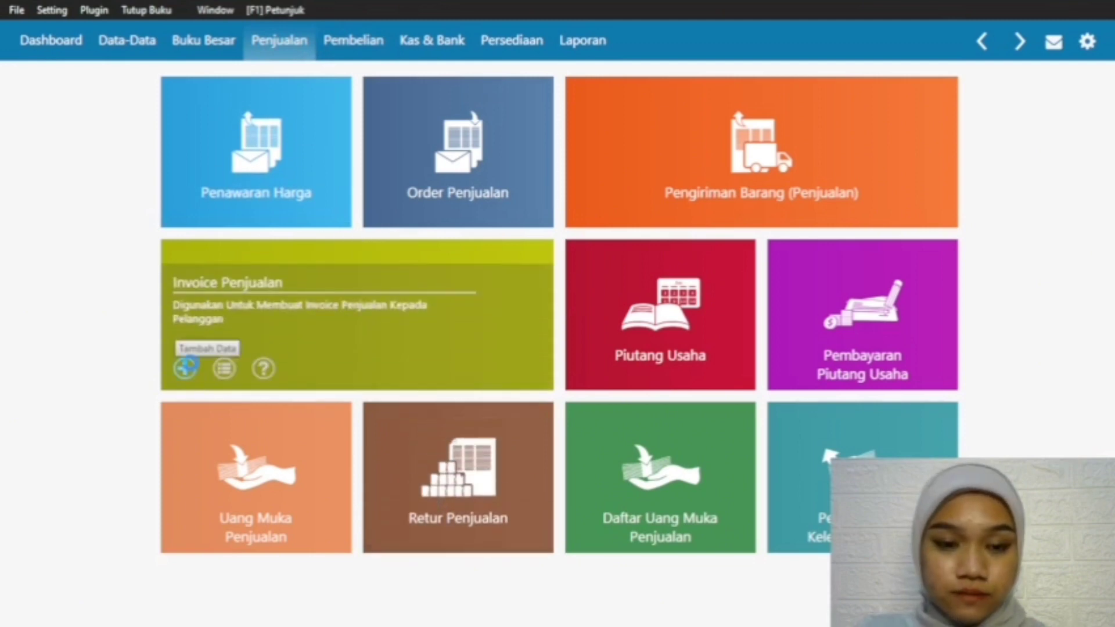
left_click(186, 367)
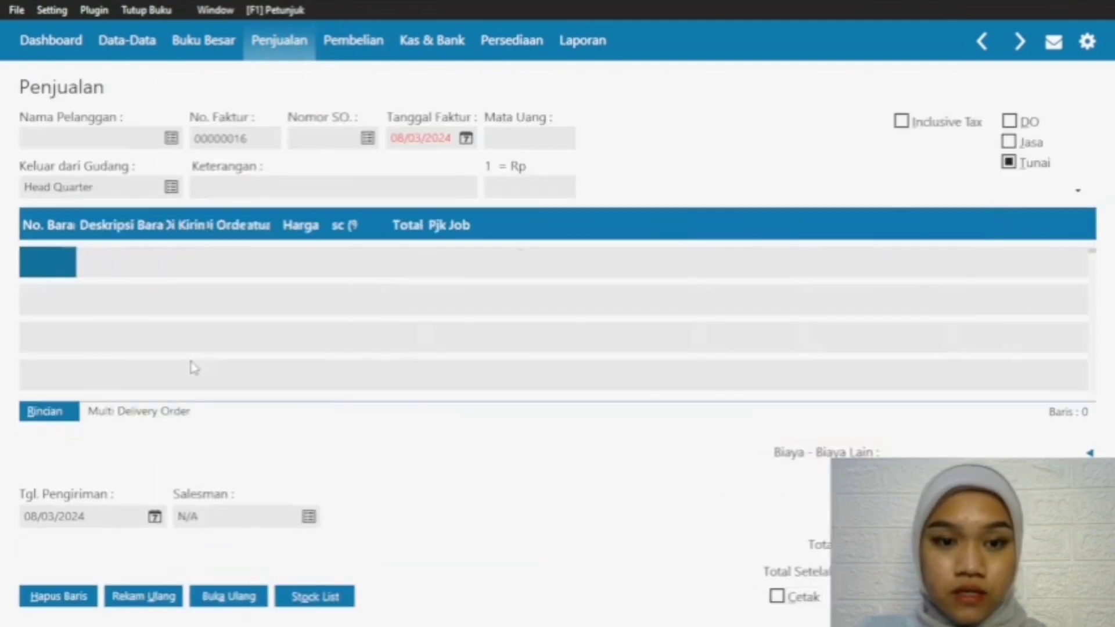
left_click(170, 139)
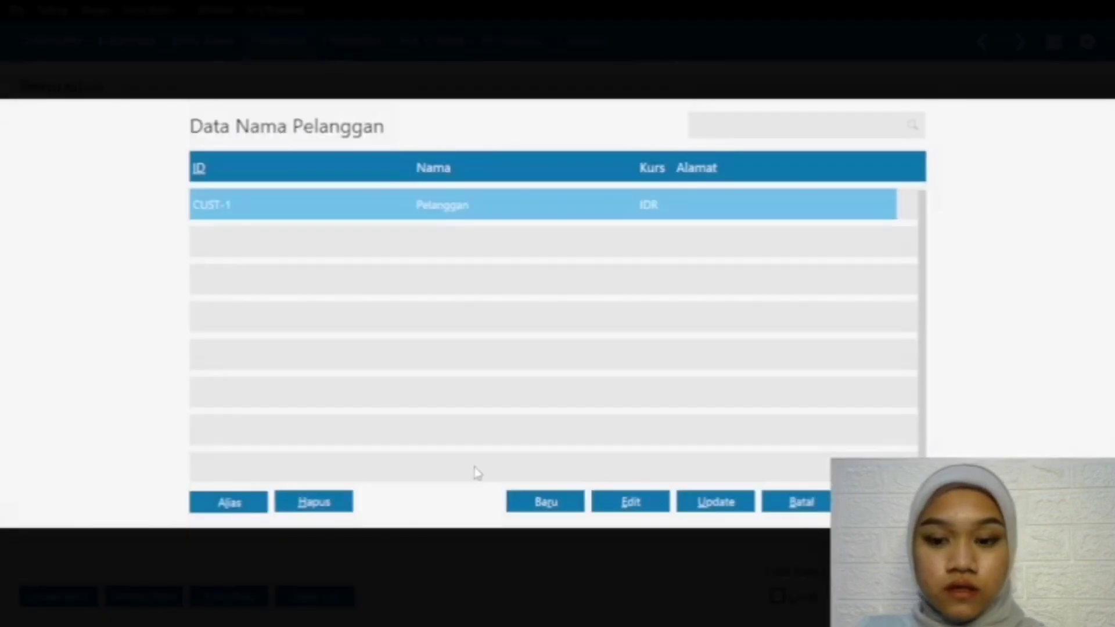
double_click(561, 199)
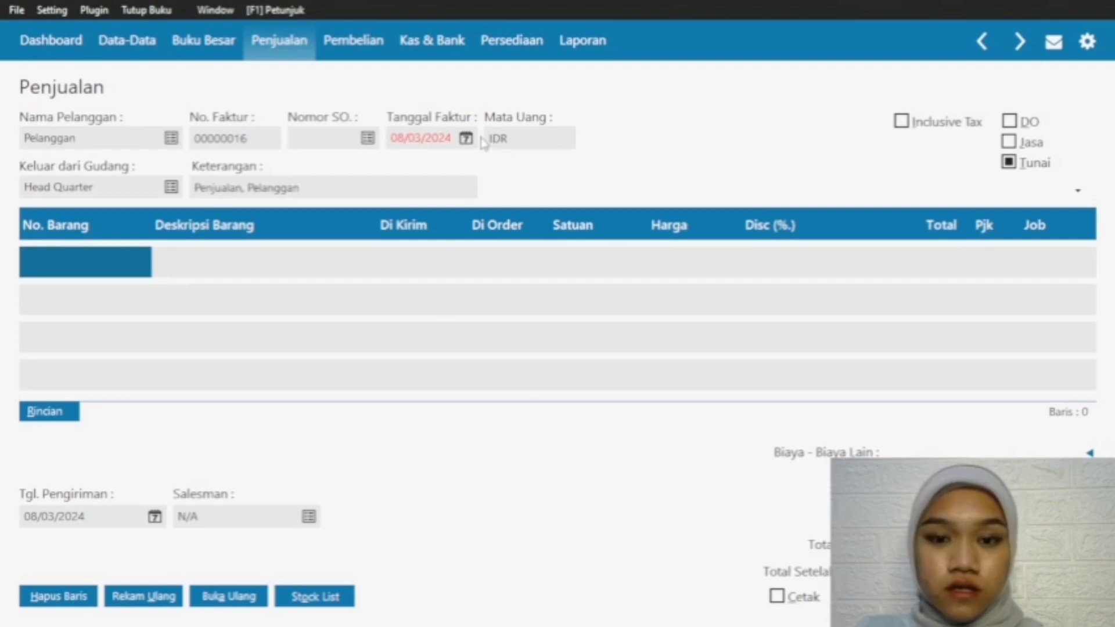
left_click(466, 139)
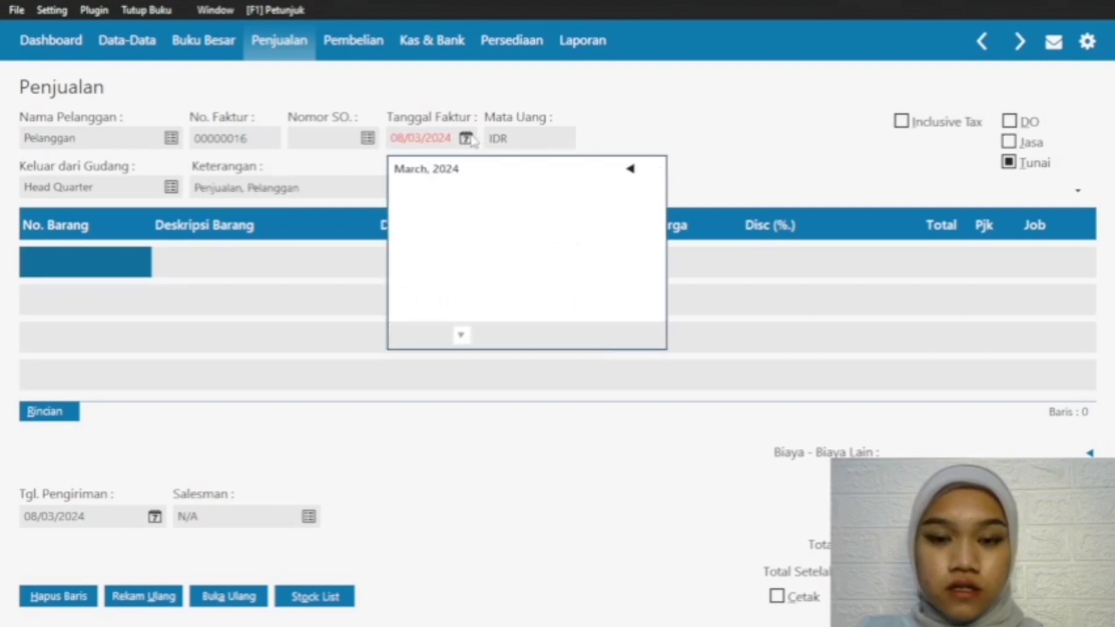
left_click(486, 270)
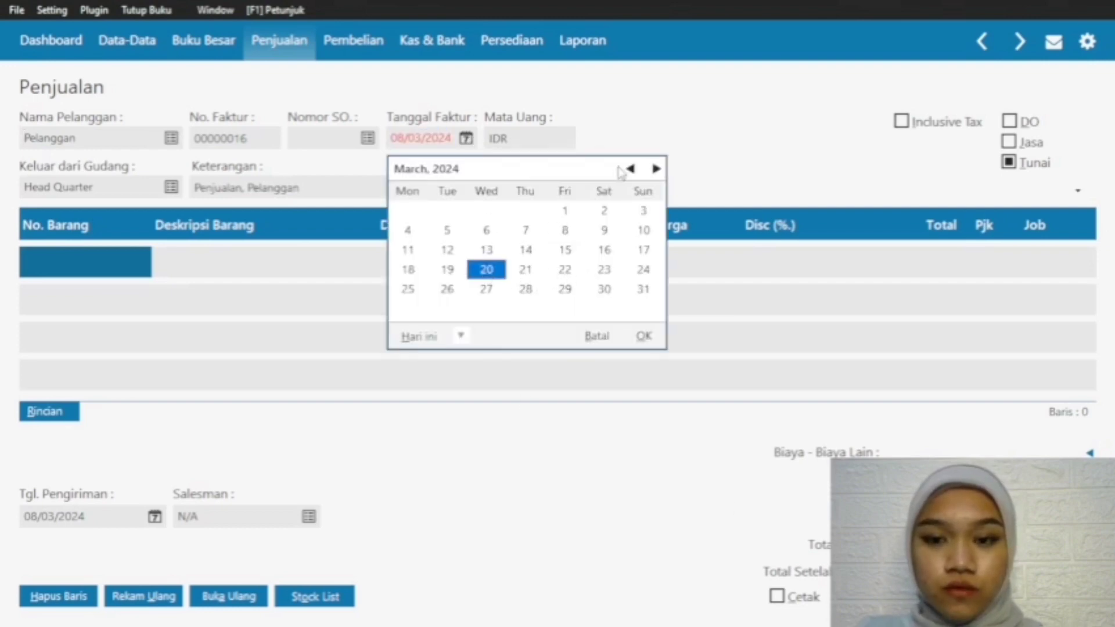
left_click(630, 169)
left_click(639, 337)
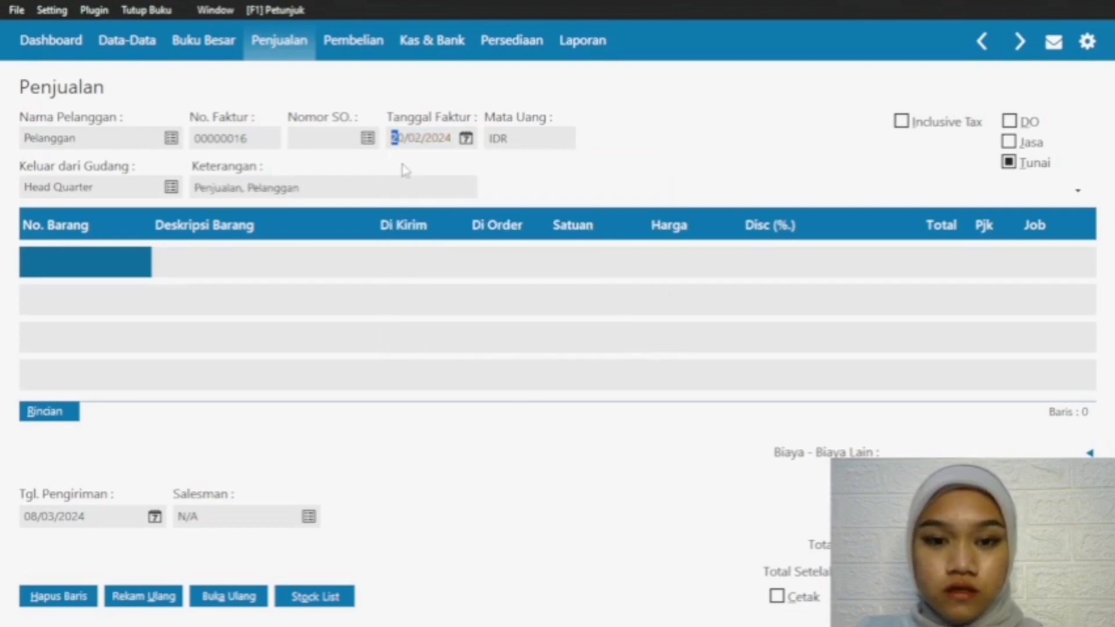
Step: Set the new invoice's delivery date to 20/02/2024
left_click(154, 516)
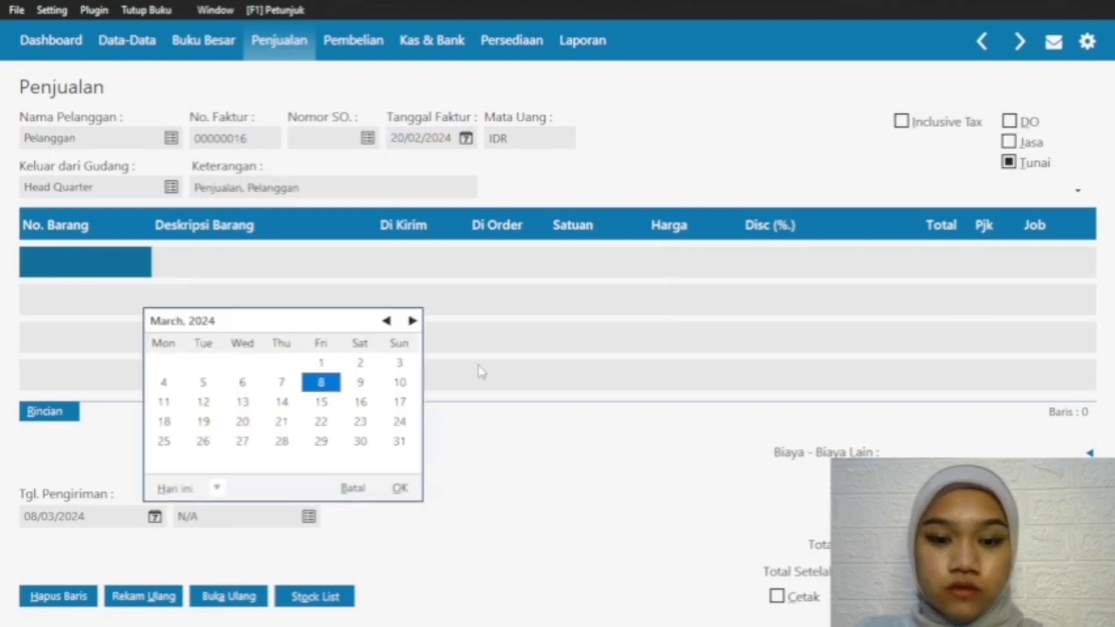
left_click(387, 321)
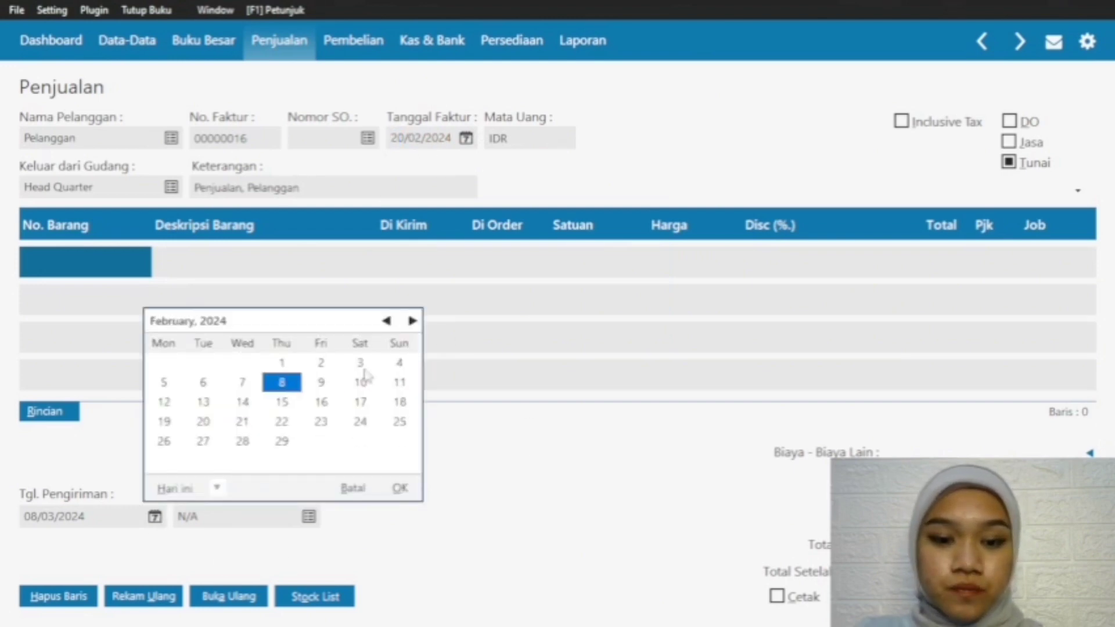
left_click(204, 422)
left_click(399, 488)
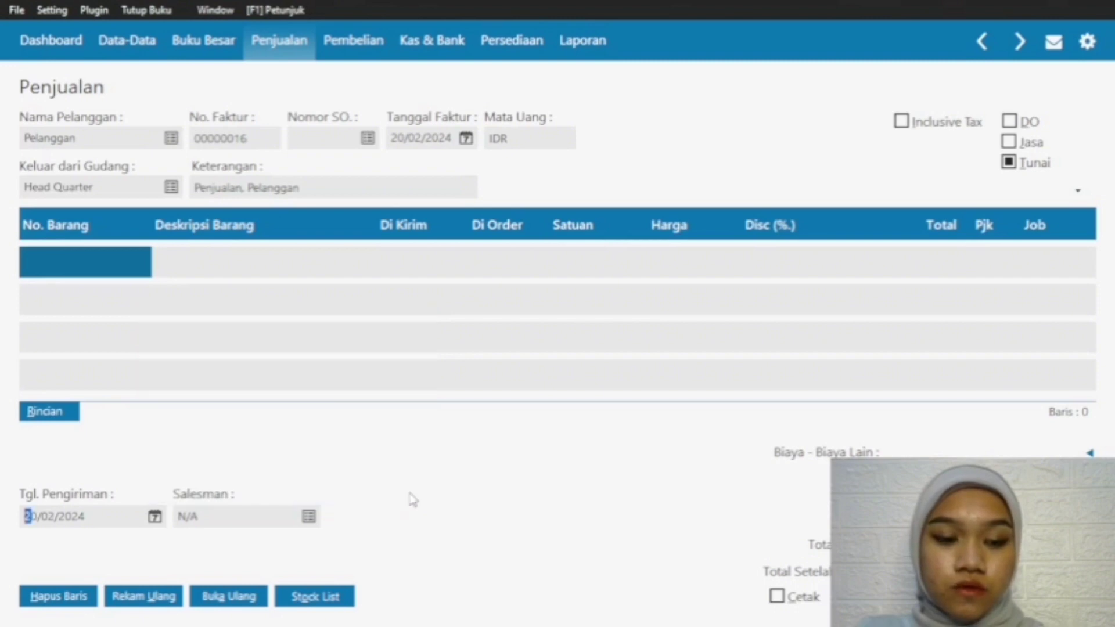
Step: Add a first line for item S-001 Baju One Set with a shipped quantity of 2 at a price of 150000
double_click(130, 270)
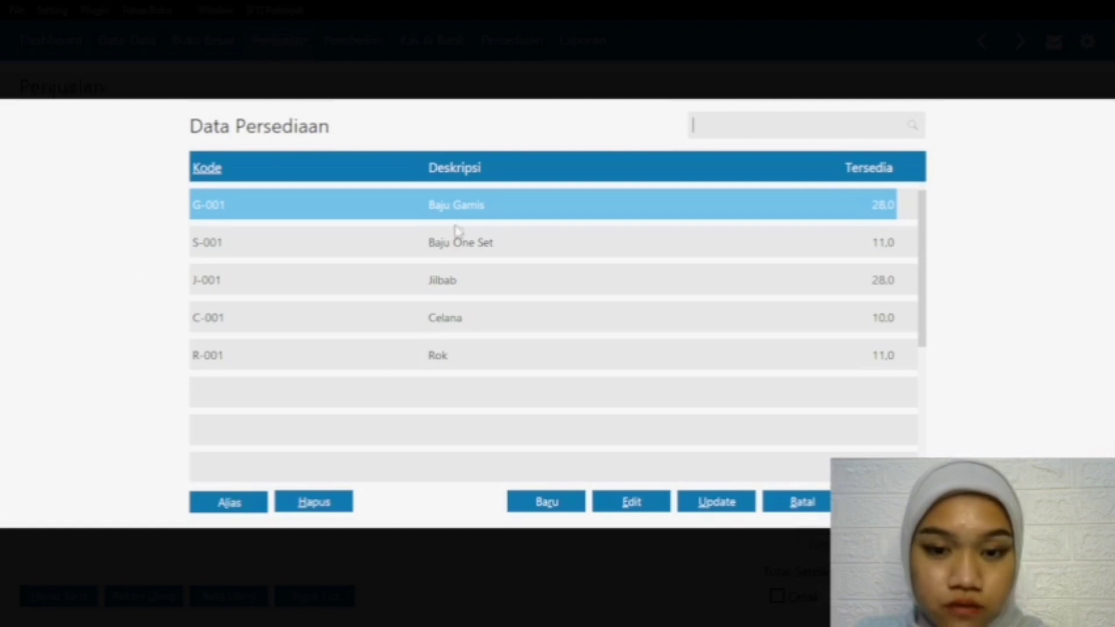
left_click(462, 242)
key("Return")
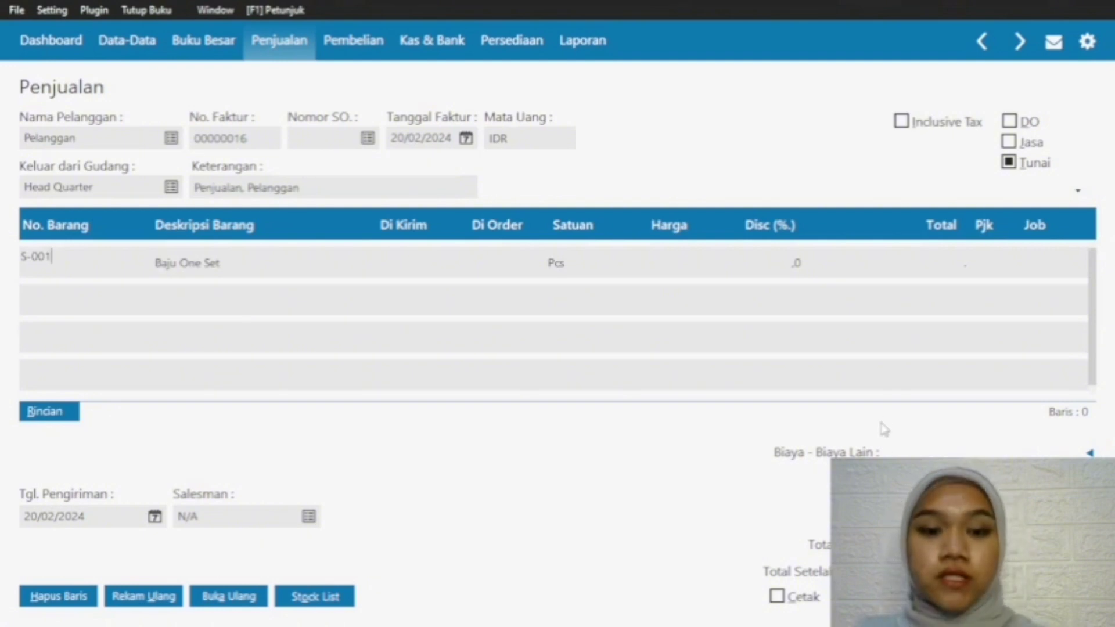
left_click(416, 273)
type("2")
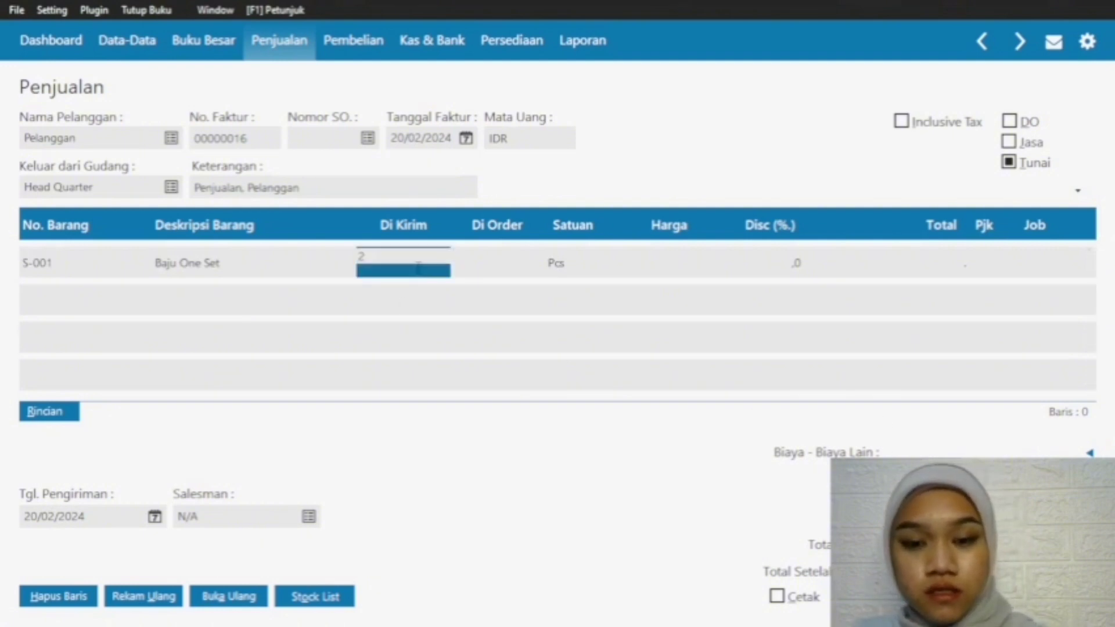
left_click(651, 265)
type("150.000")
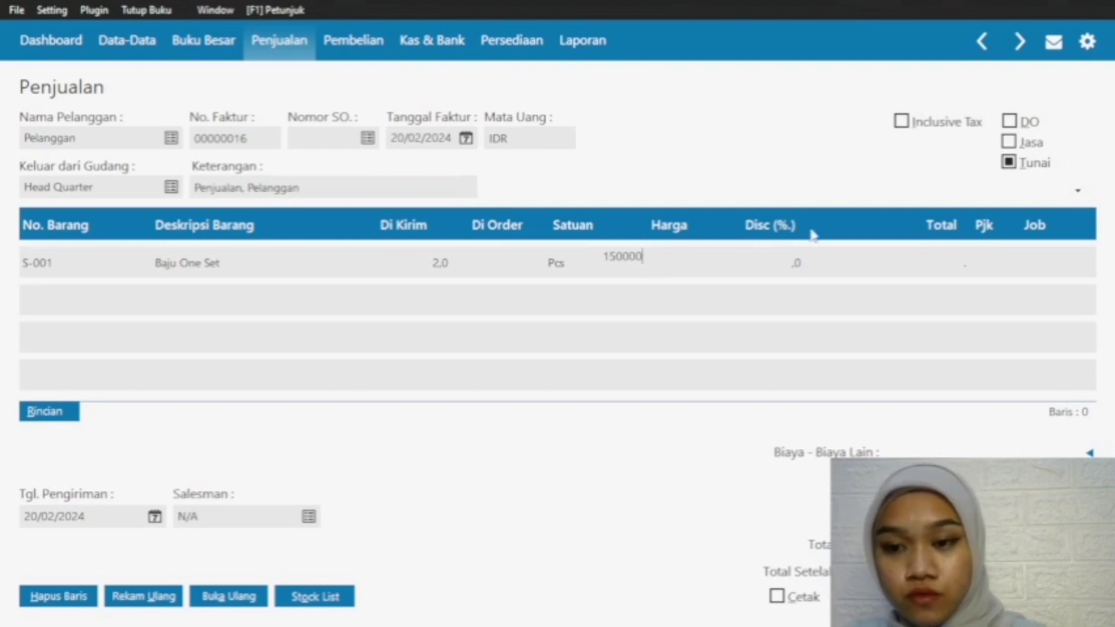
key("Return")
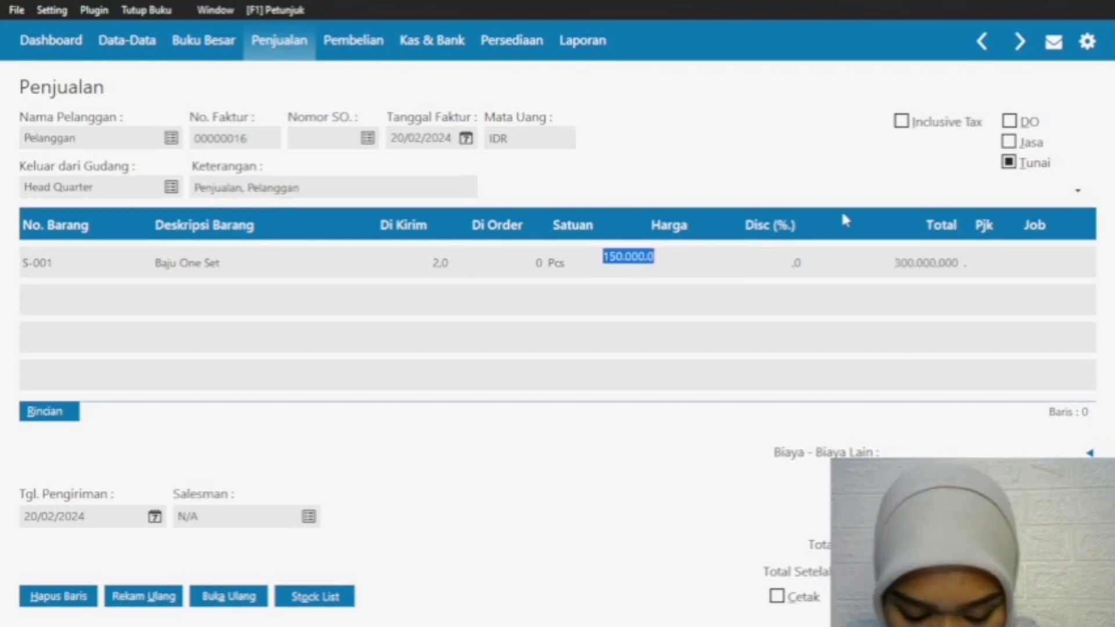
Step: Add a second line for item G-001 Baju Gamis with a shipped quantity of 2 at a price of 250000
left_click(71, 267)
left_click(69, 303)
double_click(74, 303)
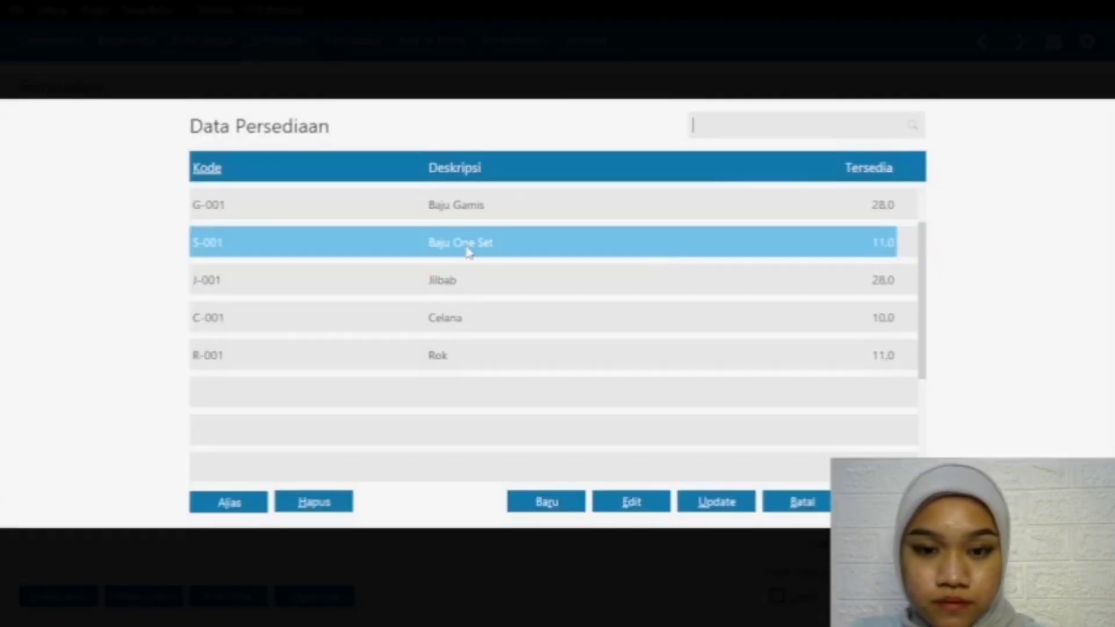
left_click(472, 208)
double_click(472, 208)
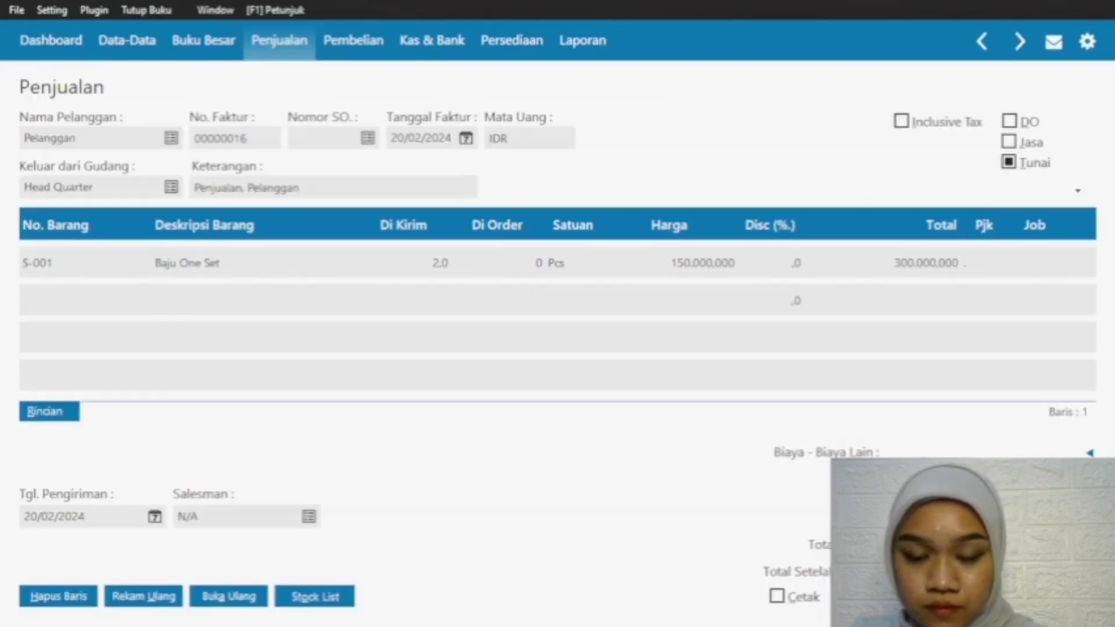
left_click(437, 299)
type("2")
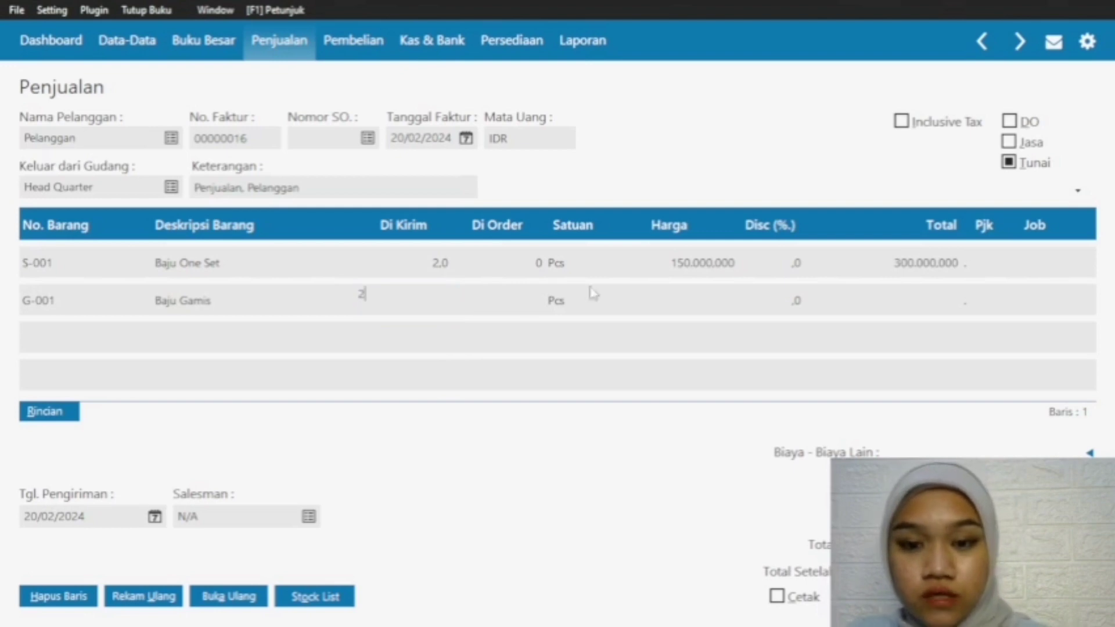
left_click(707, 298)
left_click(707, 299)
type("25")
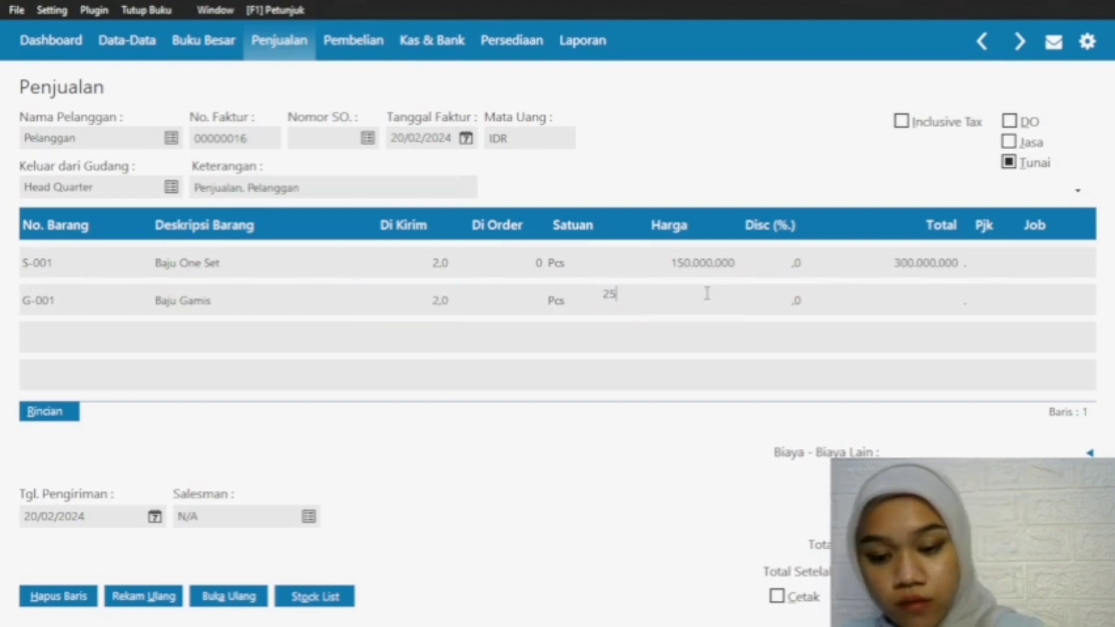
type("0.000")
key("Return")
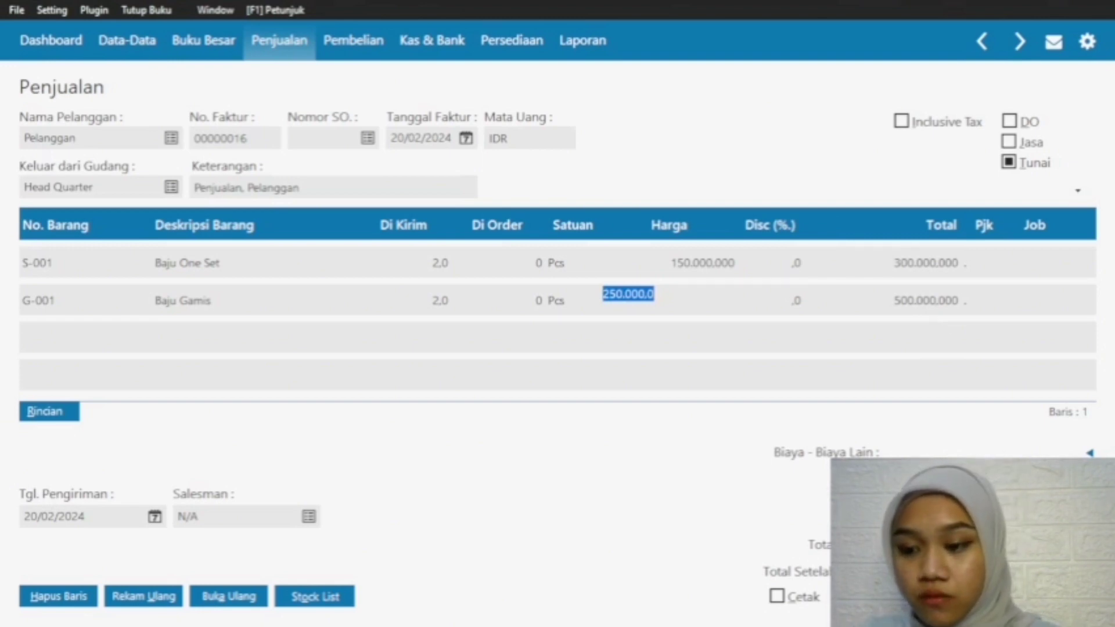
Step: Record the completed 20/02/2024 cash invoice with Kas as the cash payment account and close the blank invoice form
key("Down")
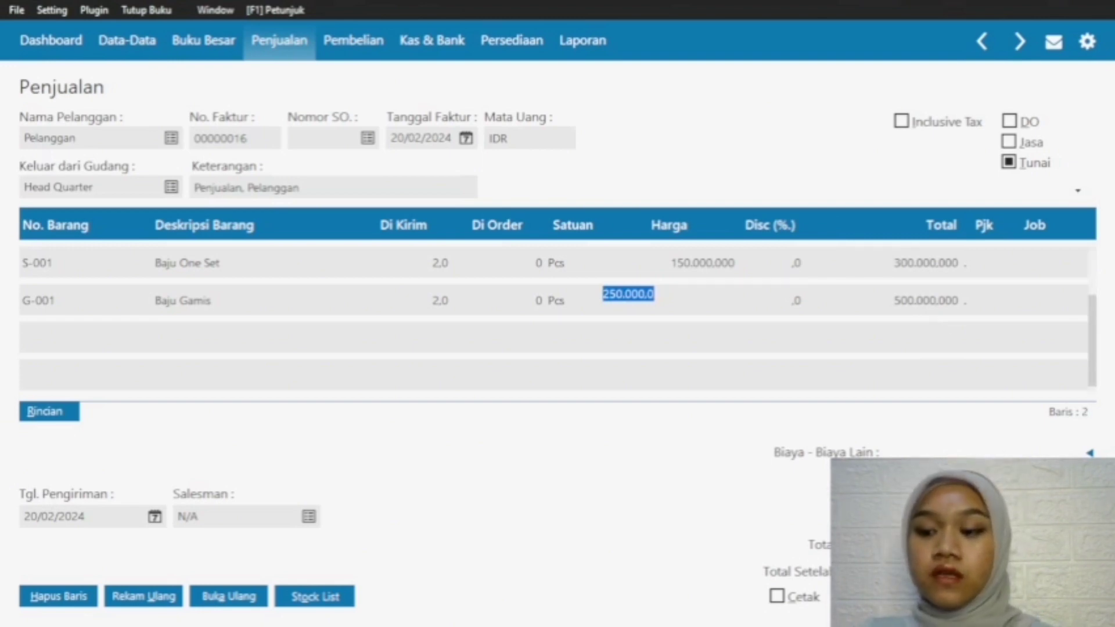
left_click(1056, 596)
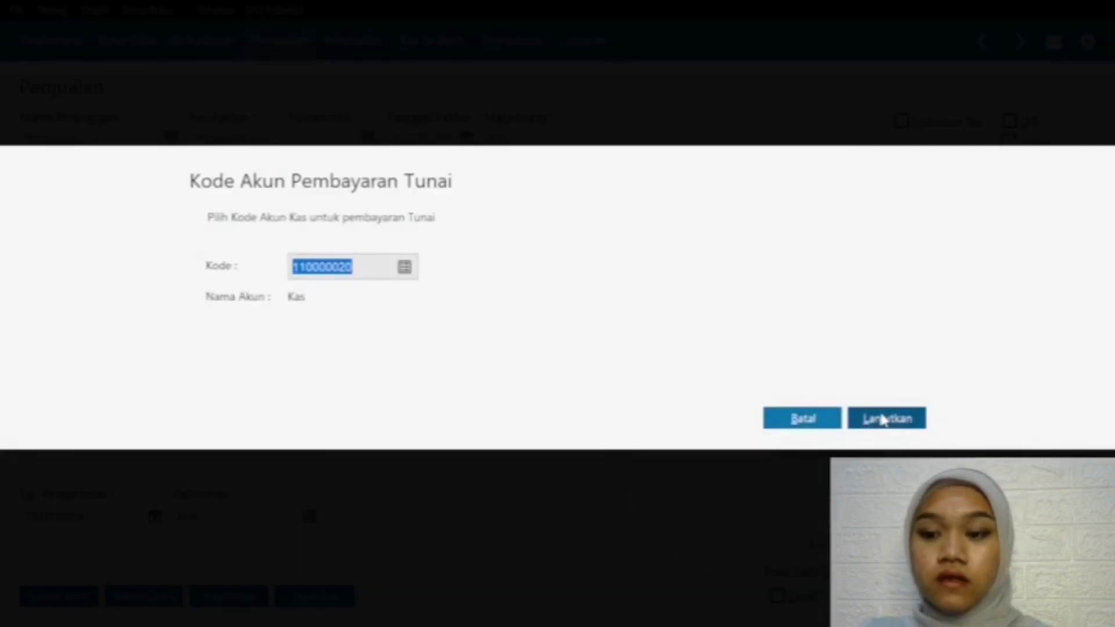
left_click(805, 422)
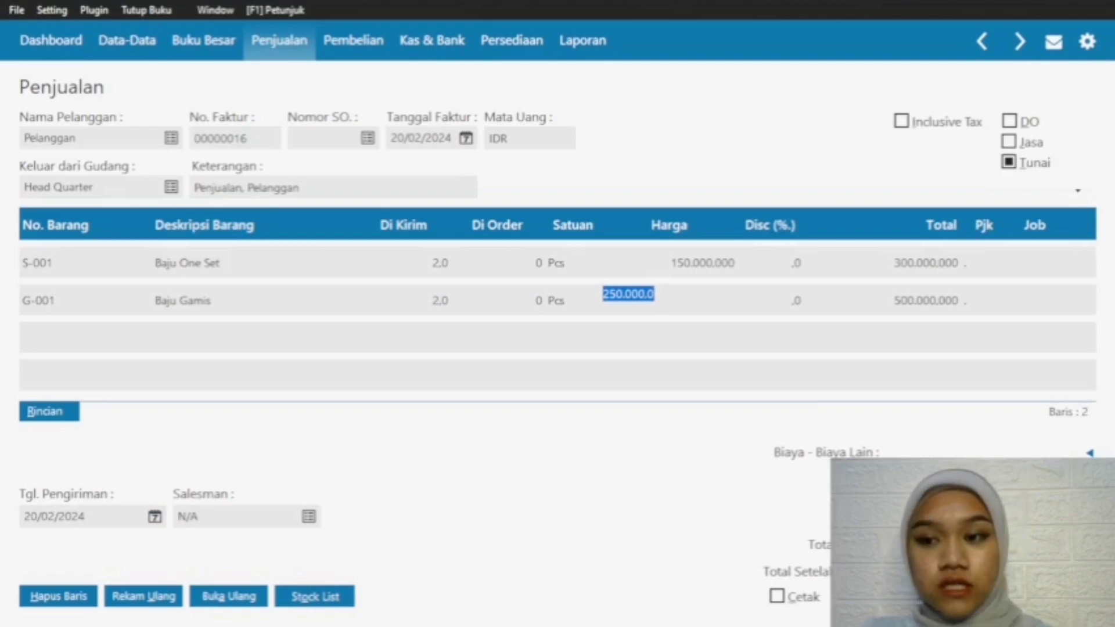
left_click(1057, 596)
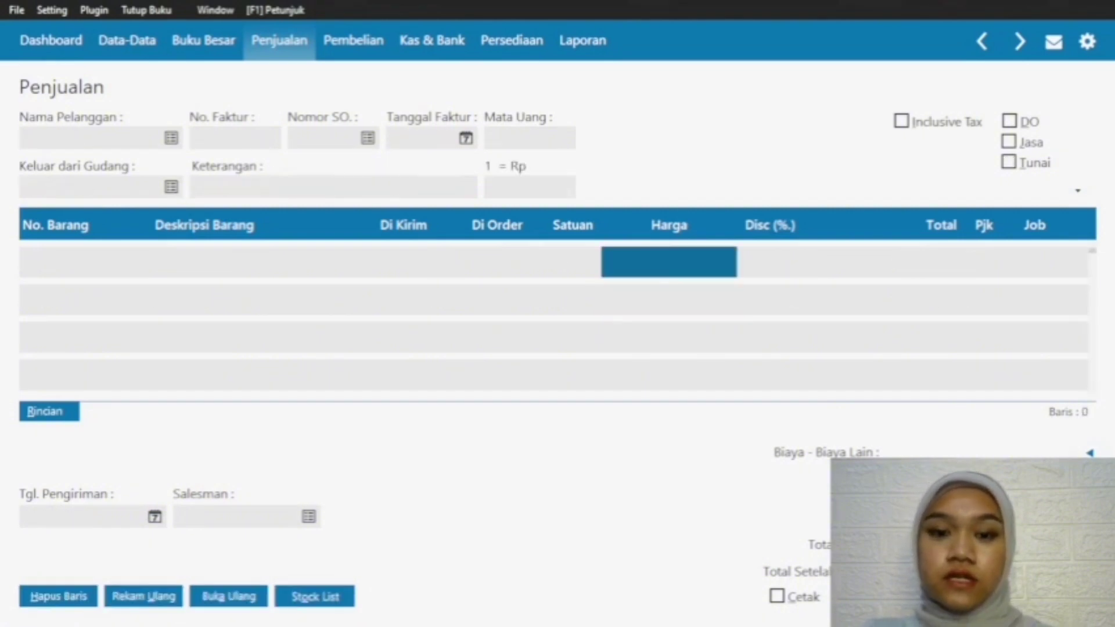
left_click(972, 596)
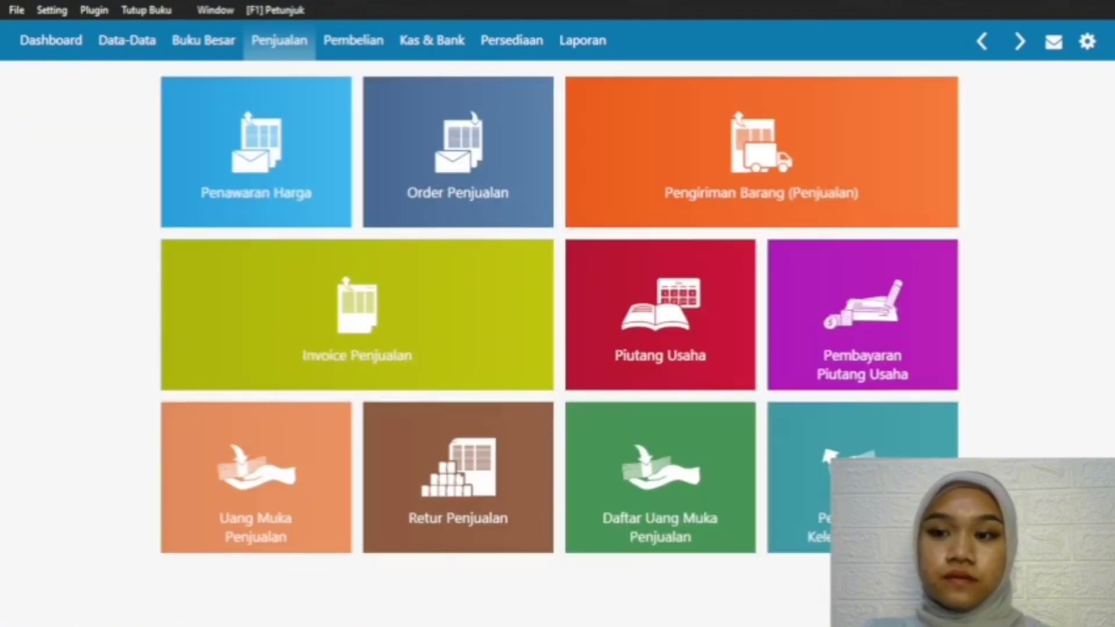
Step: Open the cash disbursement list and view the journal entry of the 19/02/2024 PLN disbursement
left_click(466, 49)
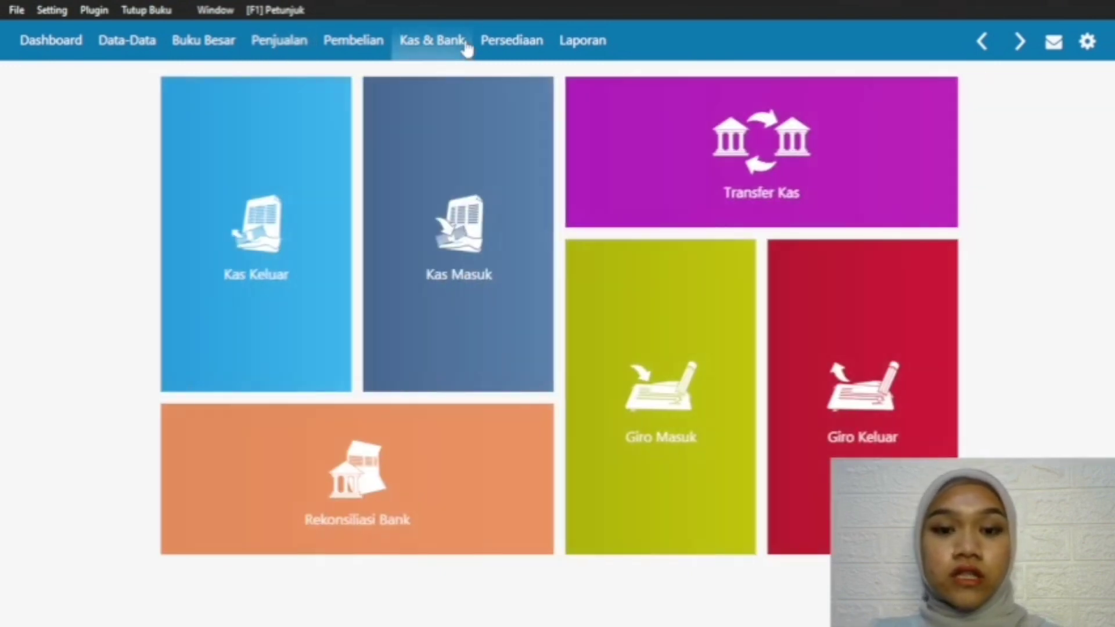
mouse_move(289, 343)
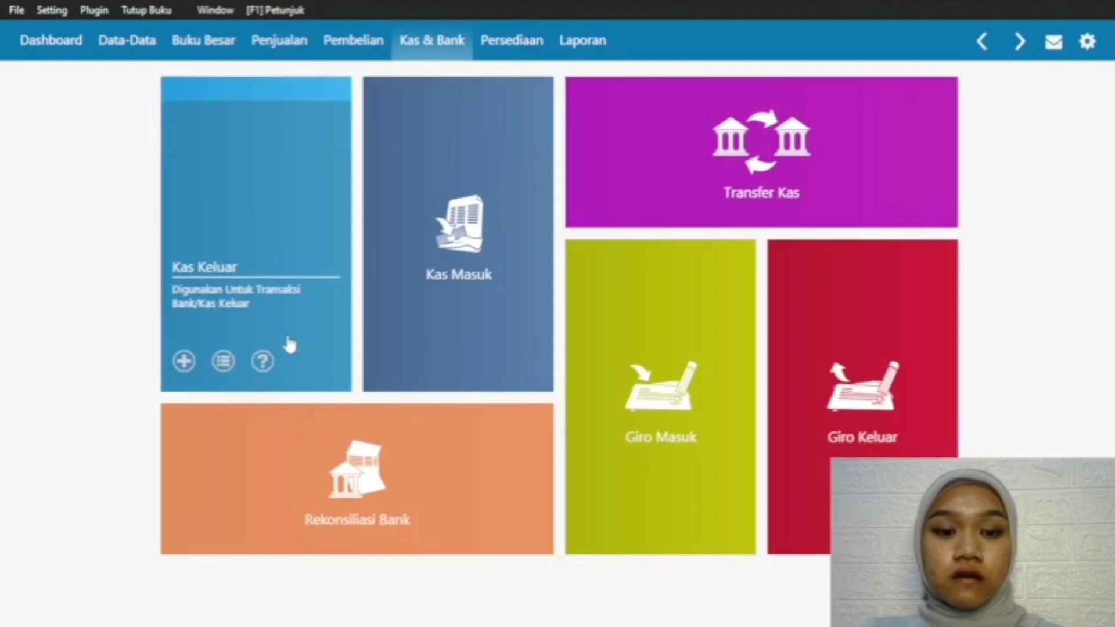
left_click(223, 360)
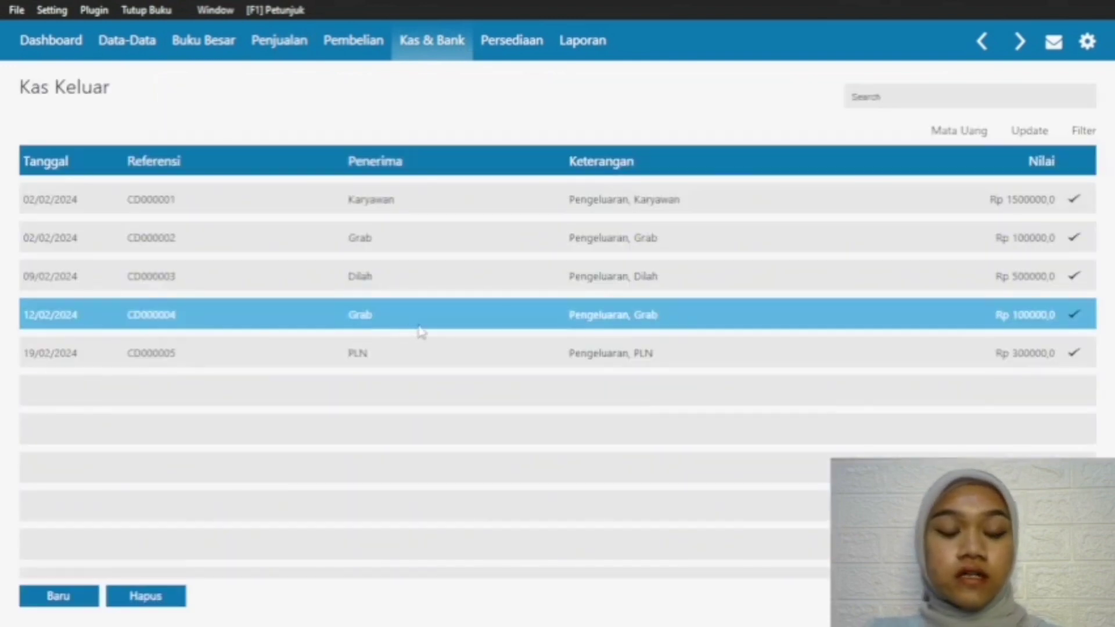
right_click(598, 359)
left_click(643, 496)
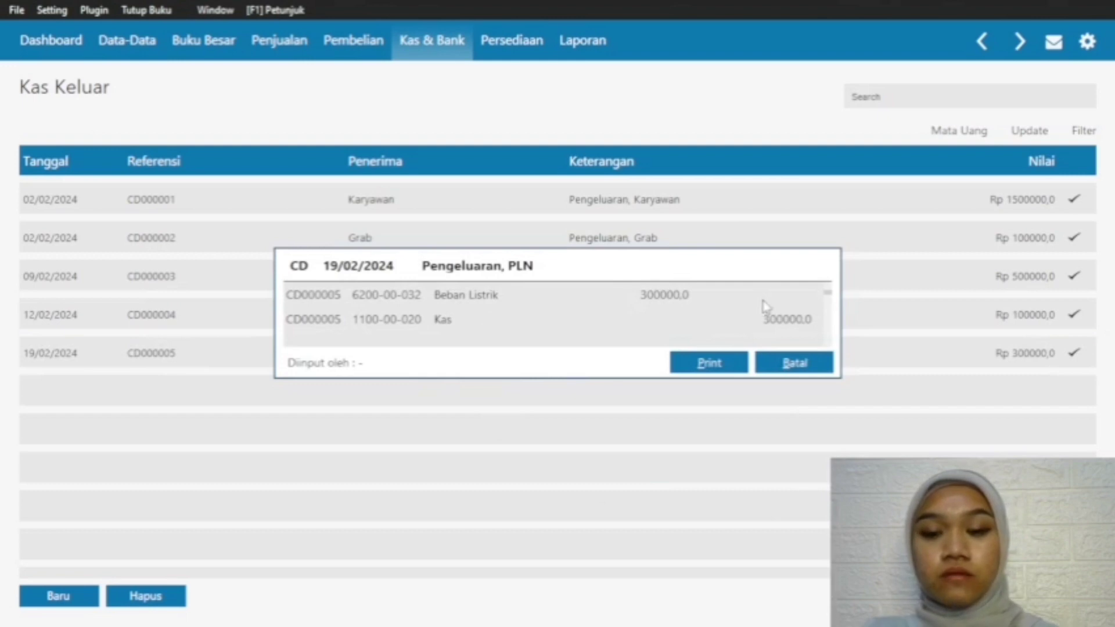
left_click(792, 362)
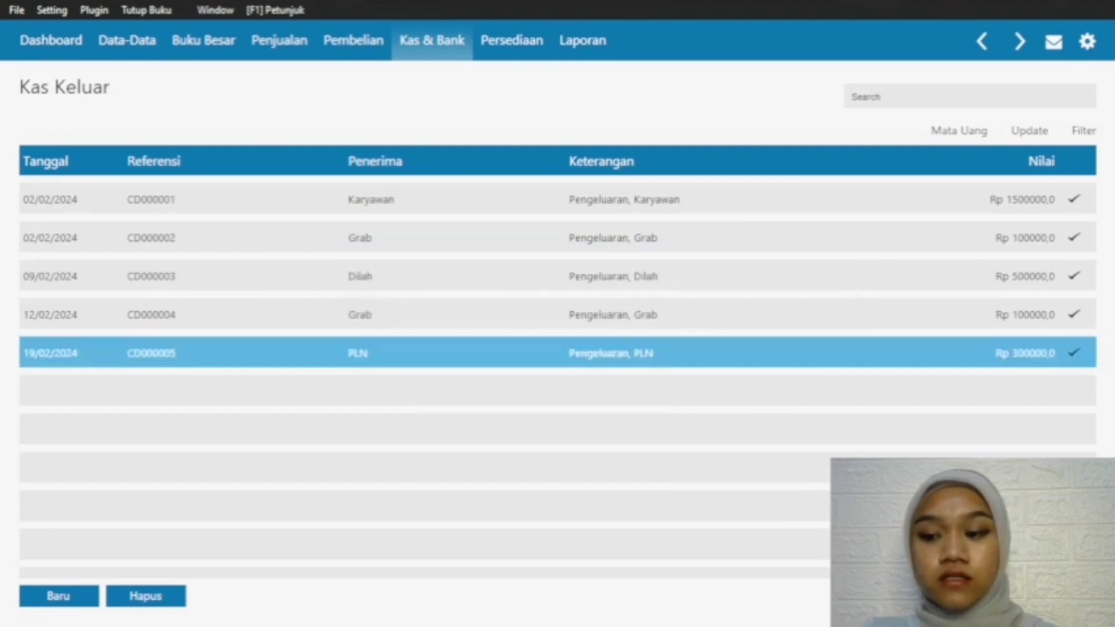
key("Escape")
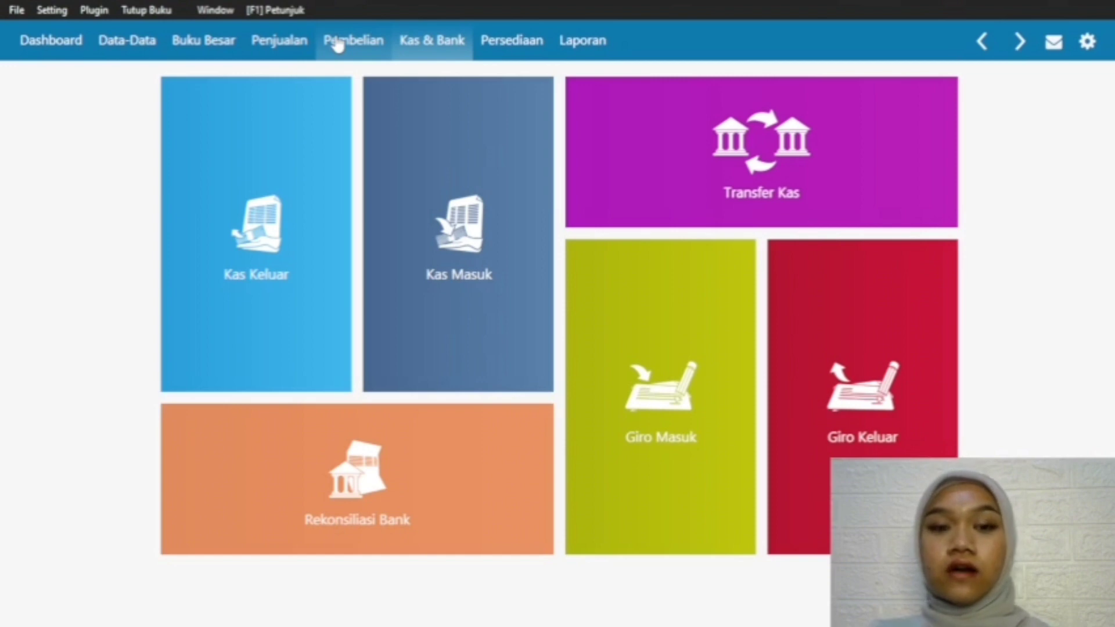
left_click(19, 10)
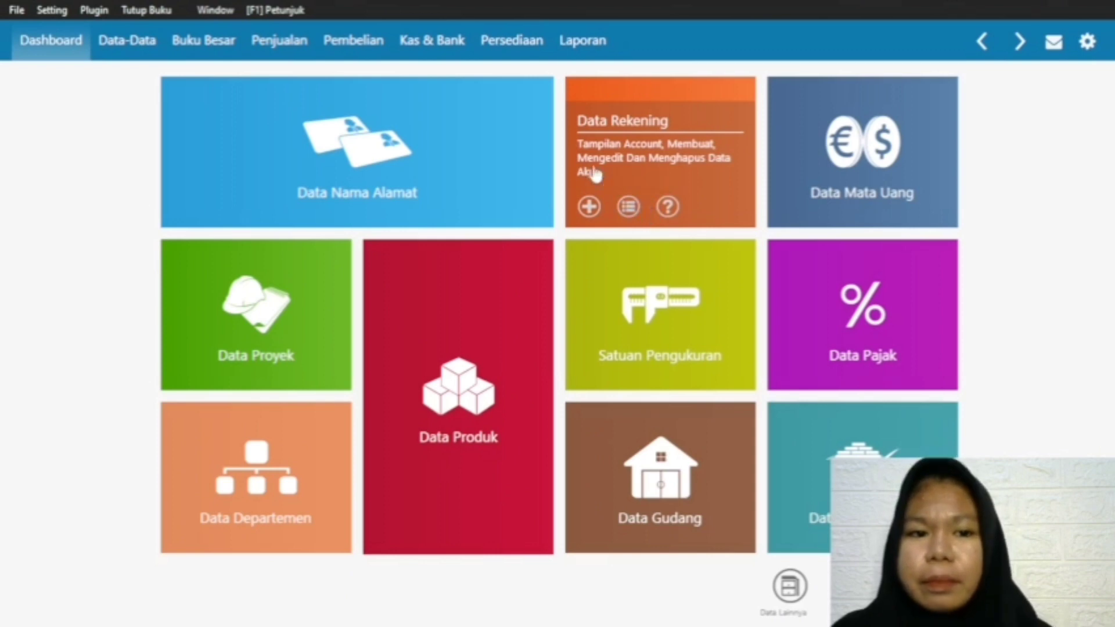
Step: Start a new sales invoice for the customer Pelanggan
left_click(281, 47)
mouse_move(351, 365)
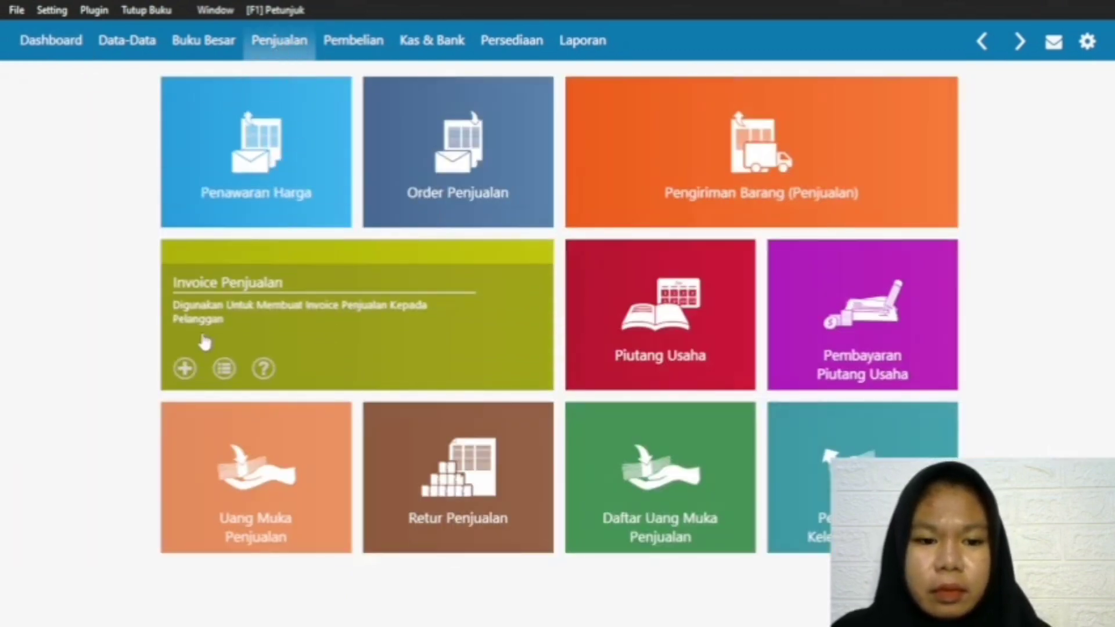
left_click(182, 369)
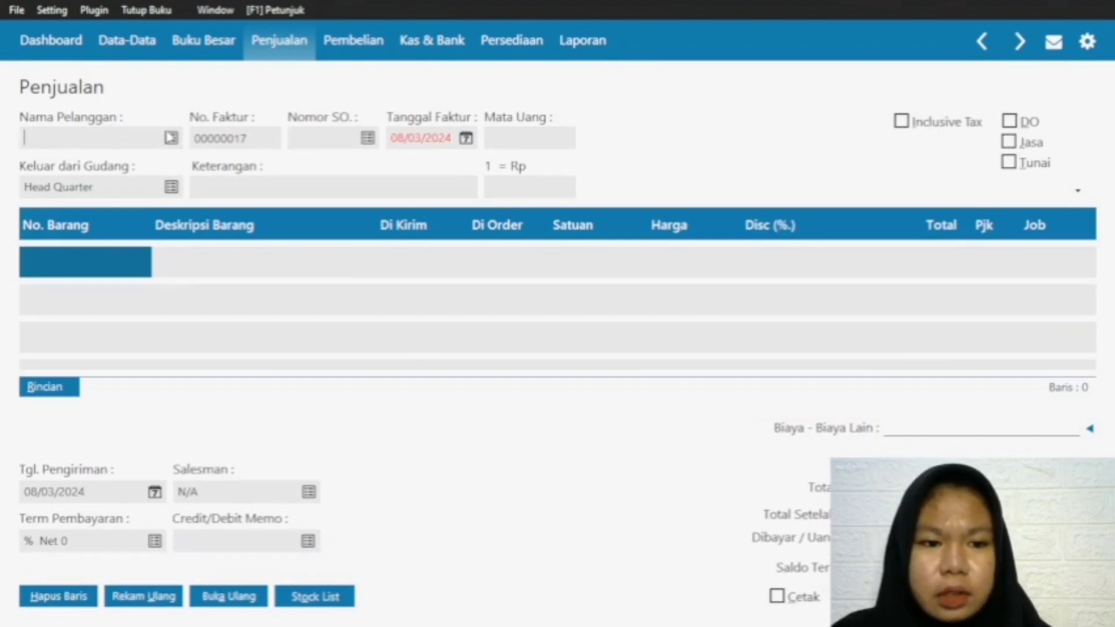
left_click(171, 138)
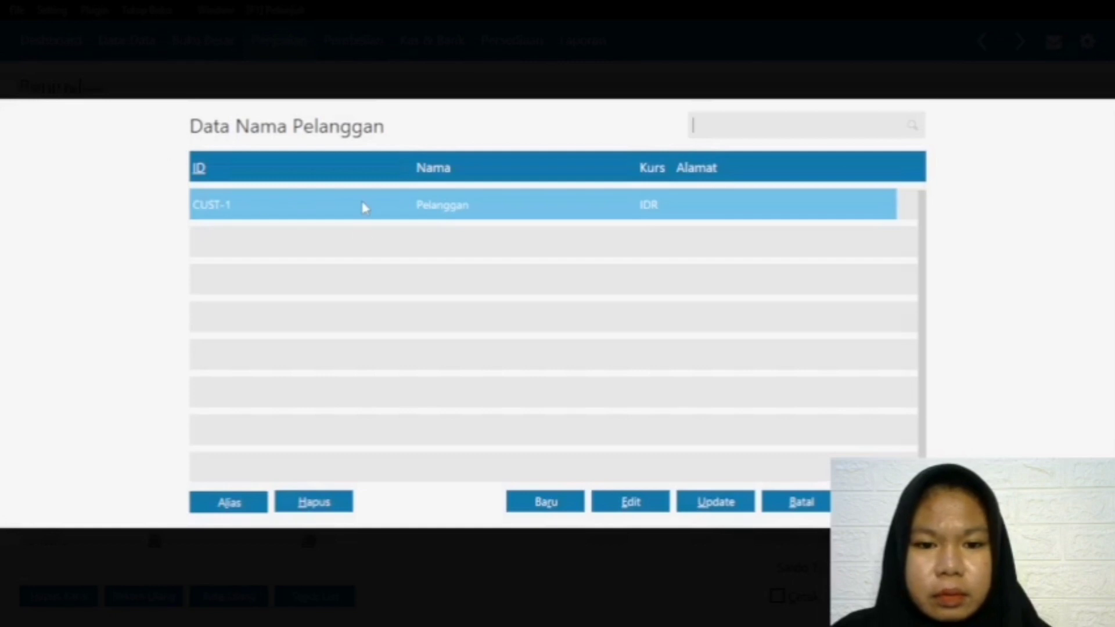
key("Return")
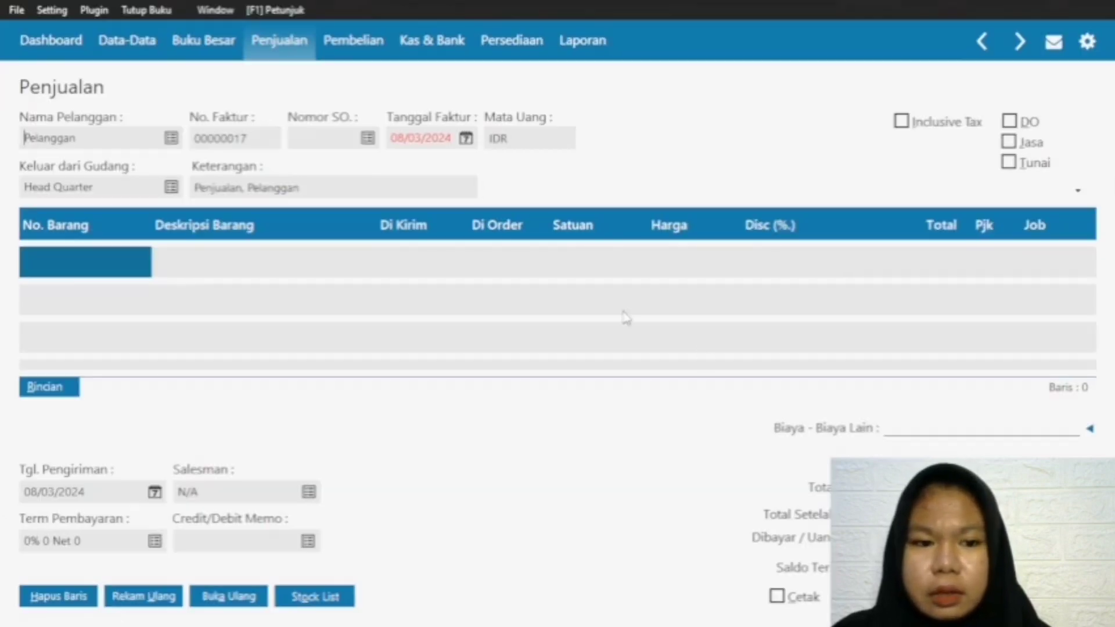
double_click(255, 138)
left_click(247, 137)
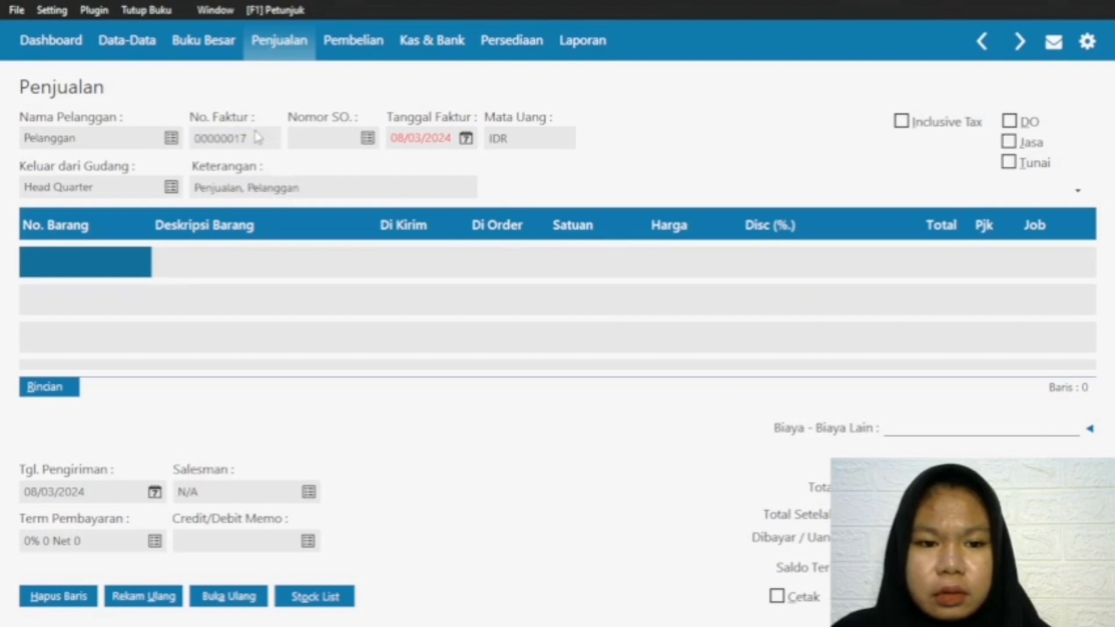
left_click(367, 140)
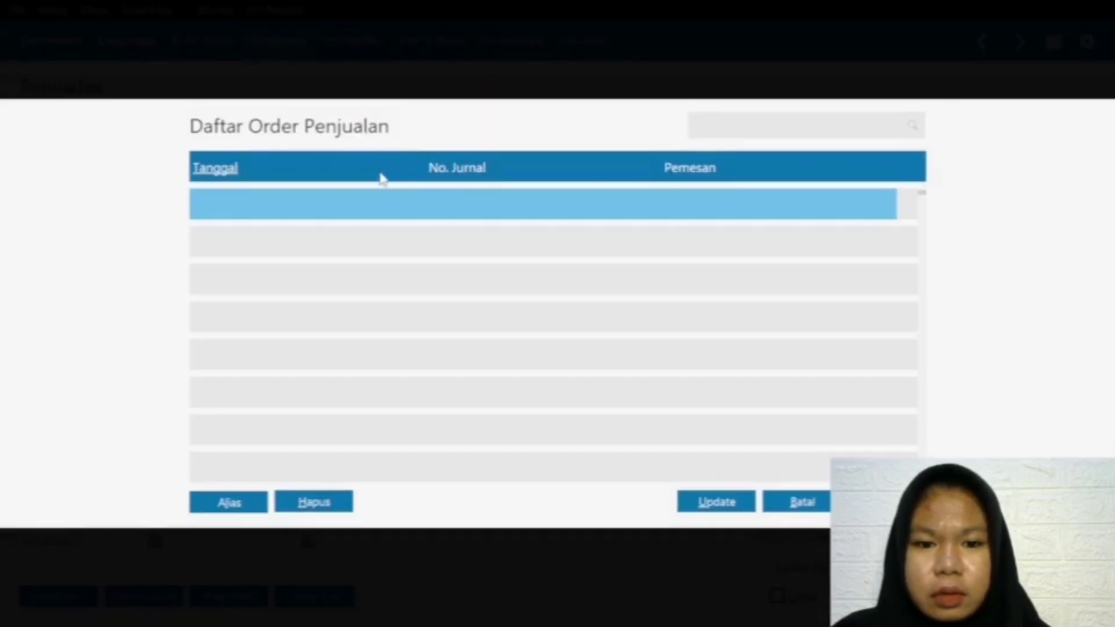
left_click(832, 502)
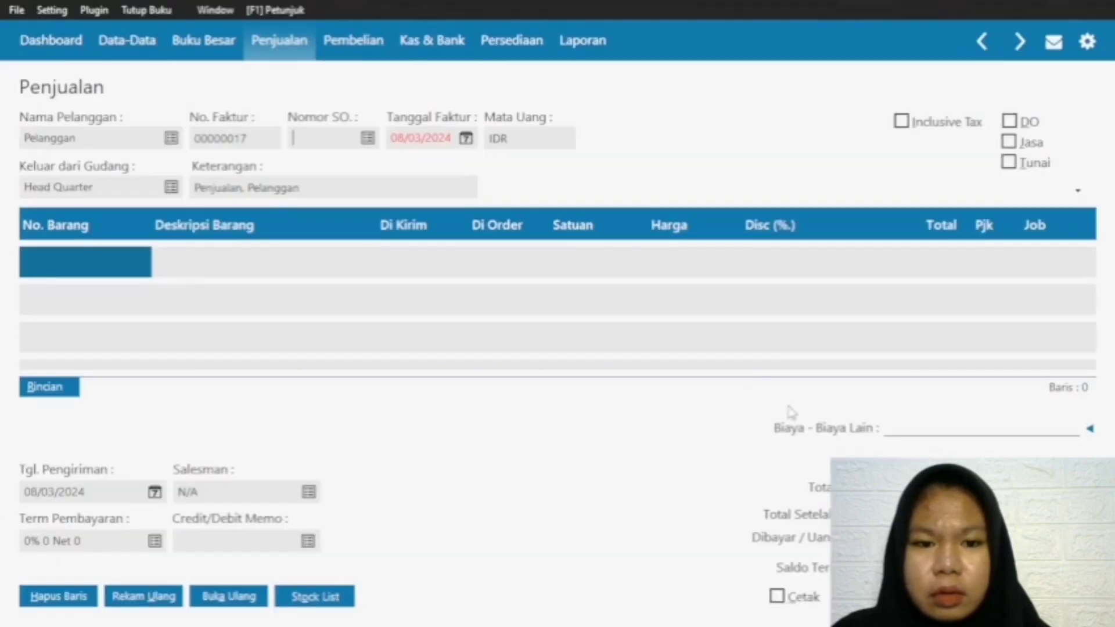
Step: Set the new invoice's date to 21/02/2024
left_click(465, 138)
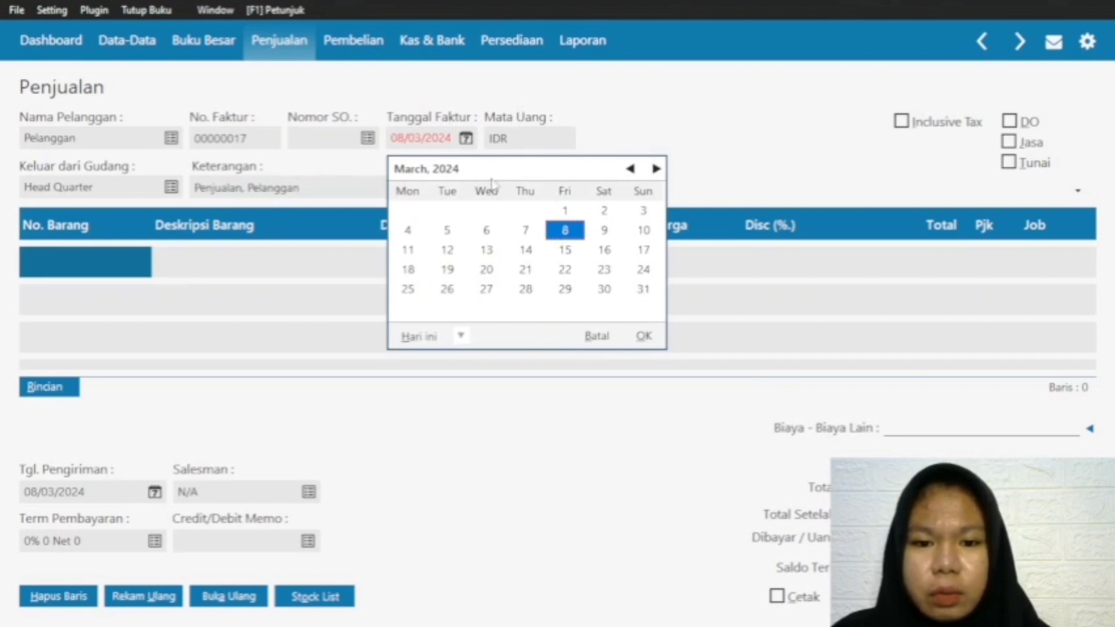
left_click(630, 168)
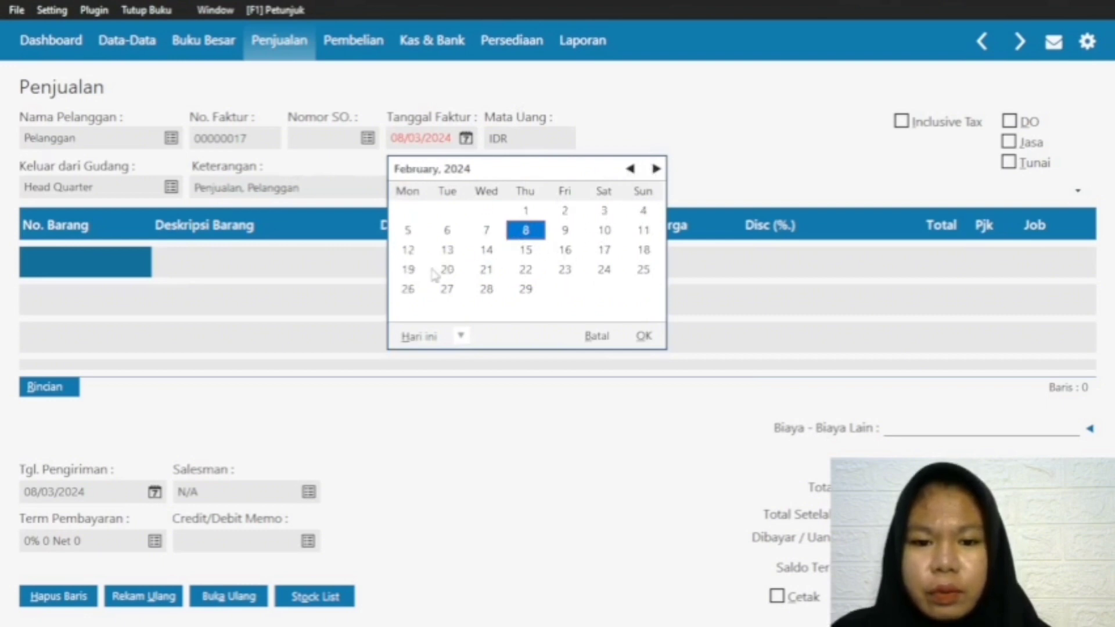
left_click(485, 270)
left_click(642, 337)
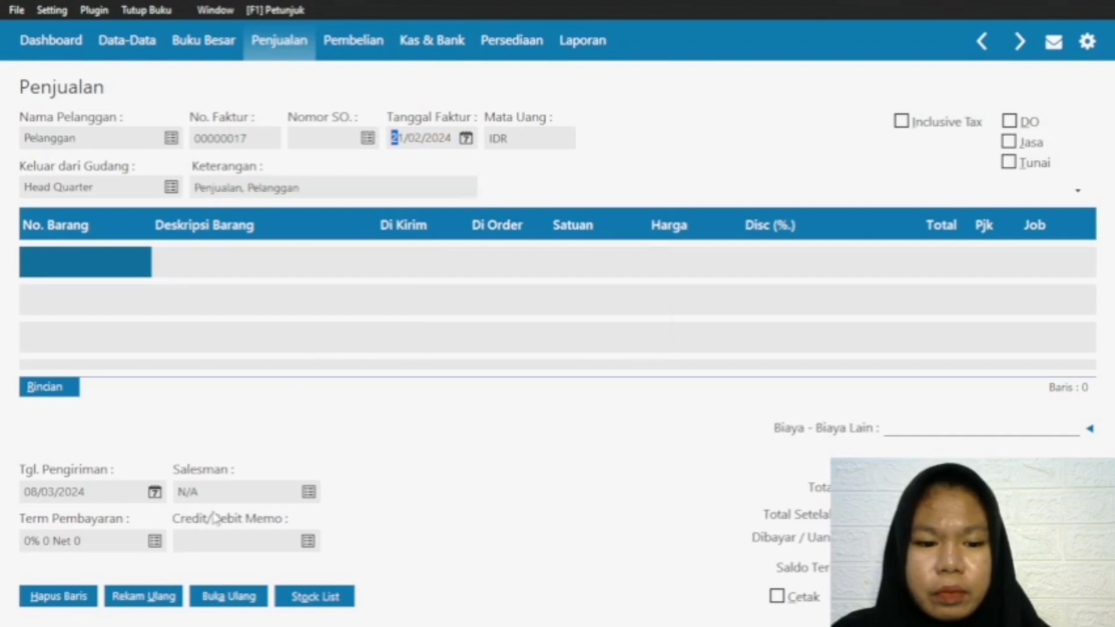
Step: Set the invoice's delivery date to 21/02/2024
left_click(155, 493)
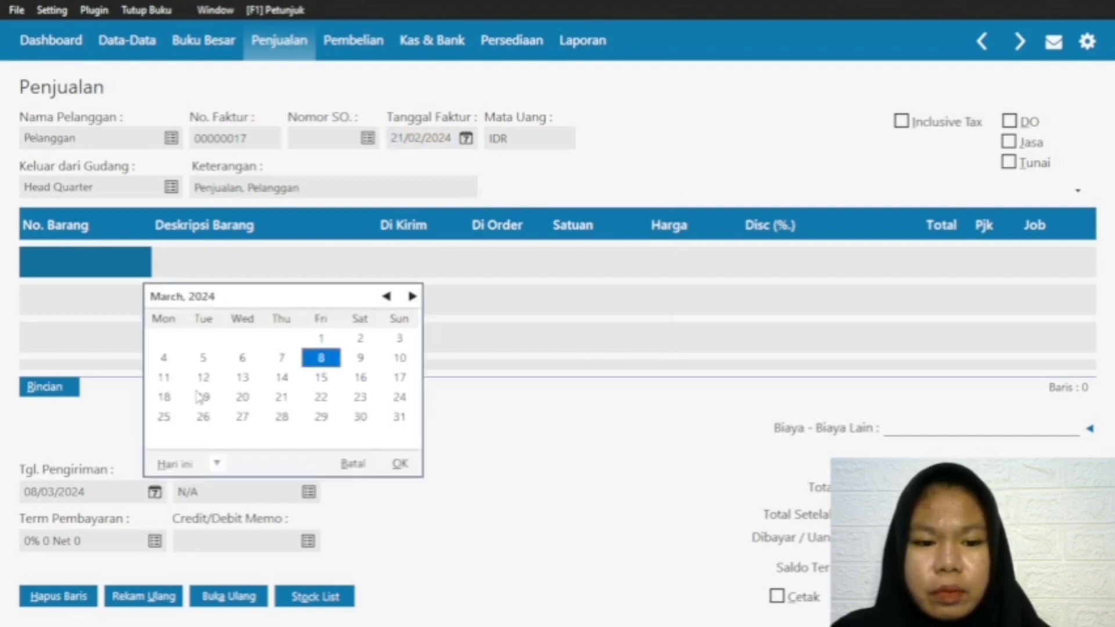
left_click(386, 297)
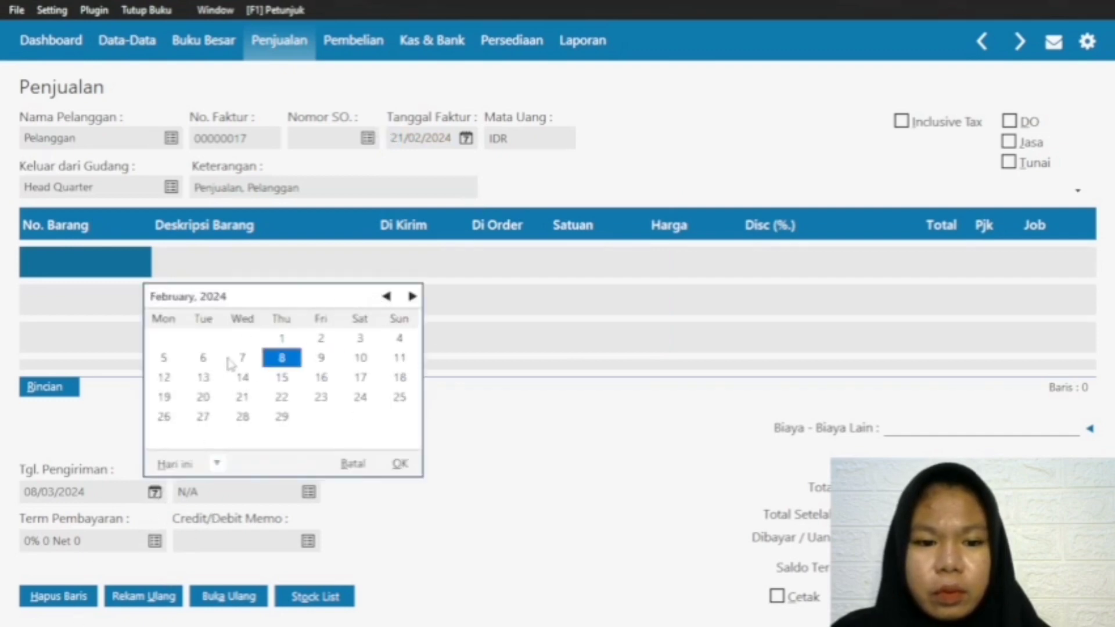
left_click(241, 397)
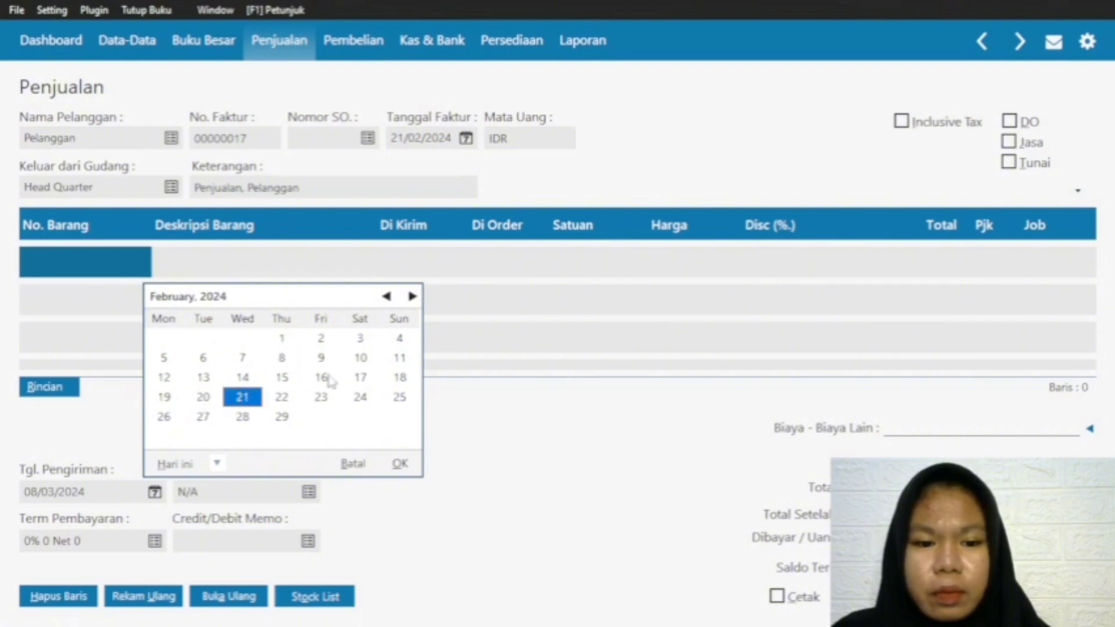
left_click(399, 461)
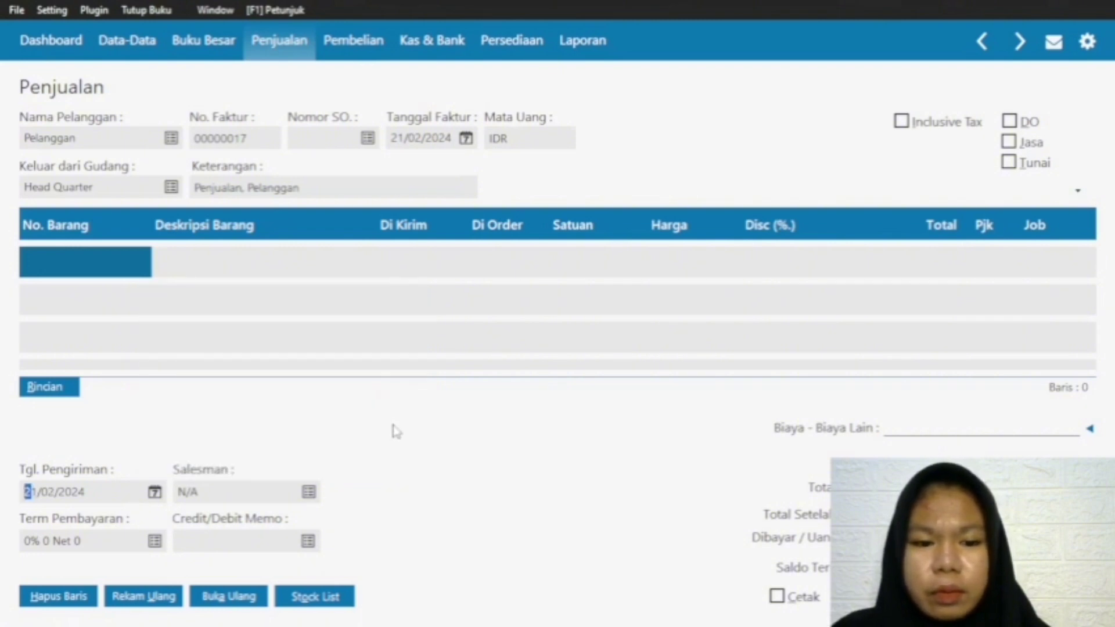
Step: Add a first line for item R-001 Rok with a shipped quantity of 3 at a price of 70000
left_click(96, 255)
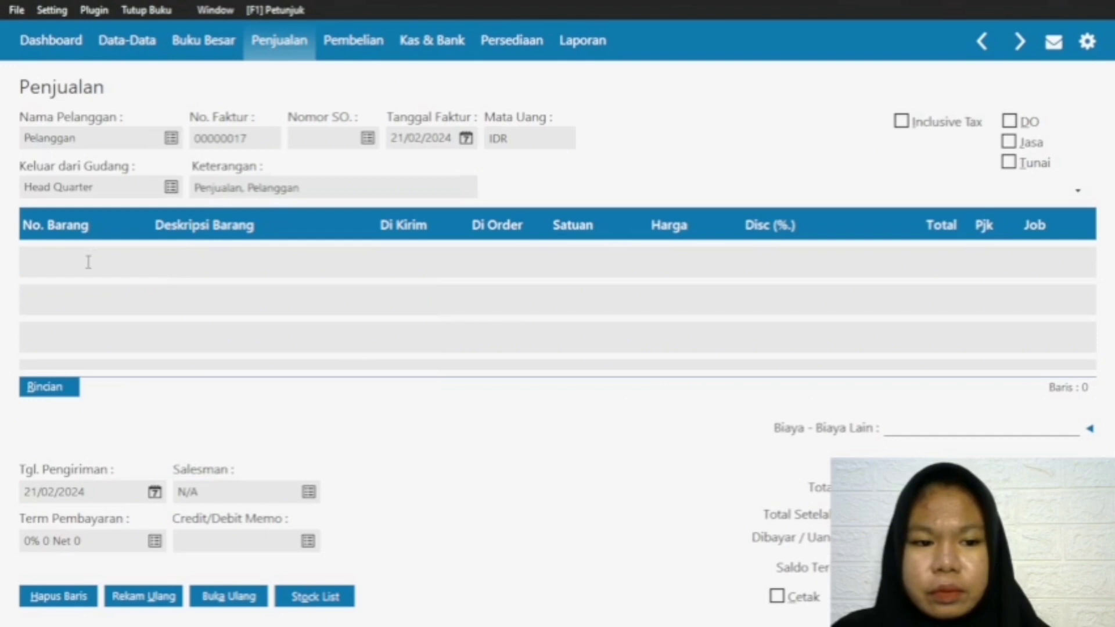
left_click(89, 261)
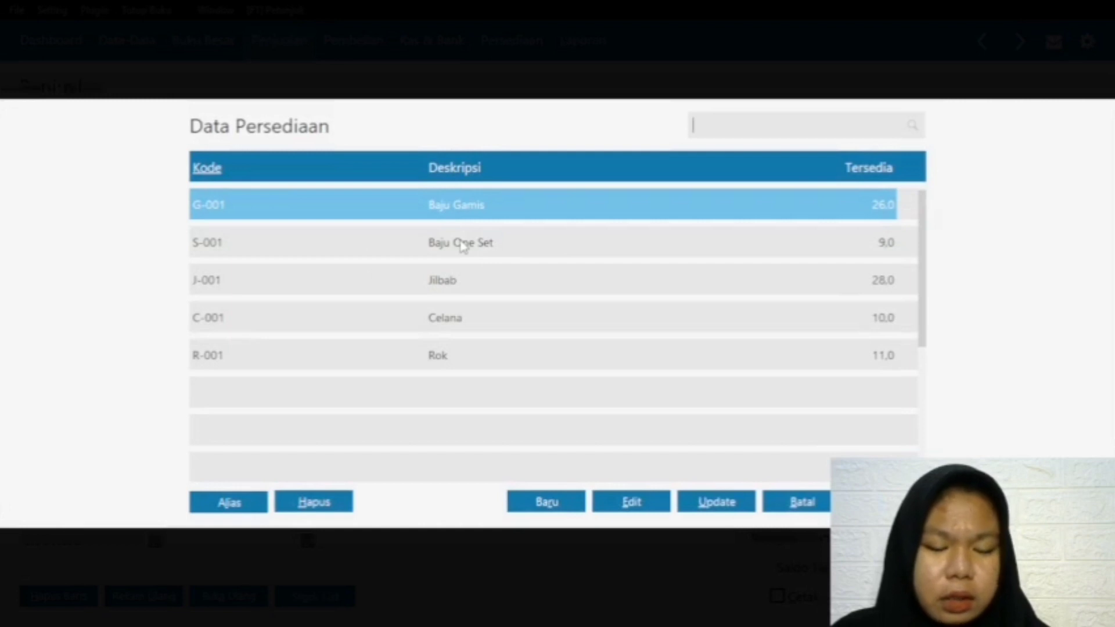
left_click(476, 362)
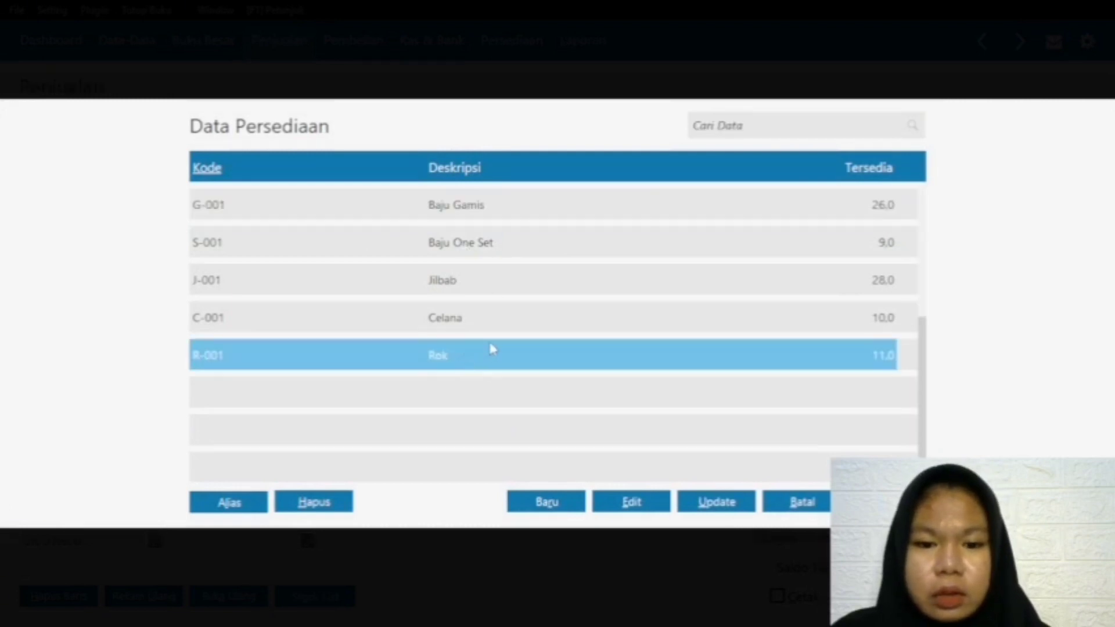
key("Return")
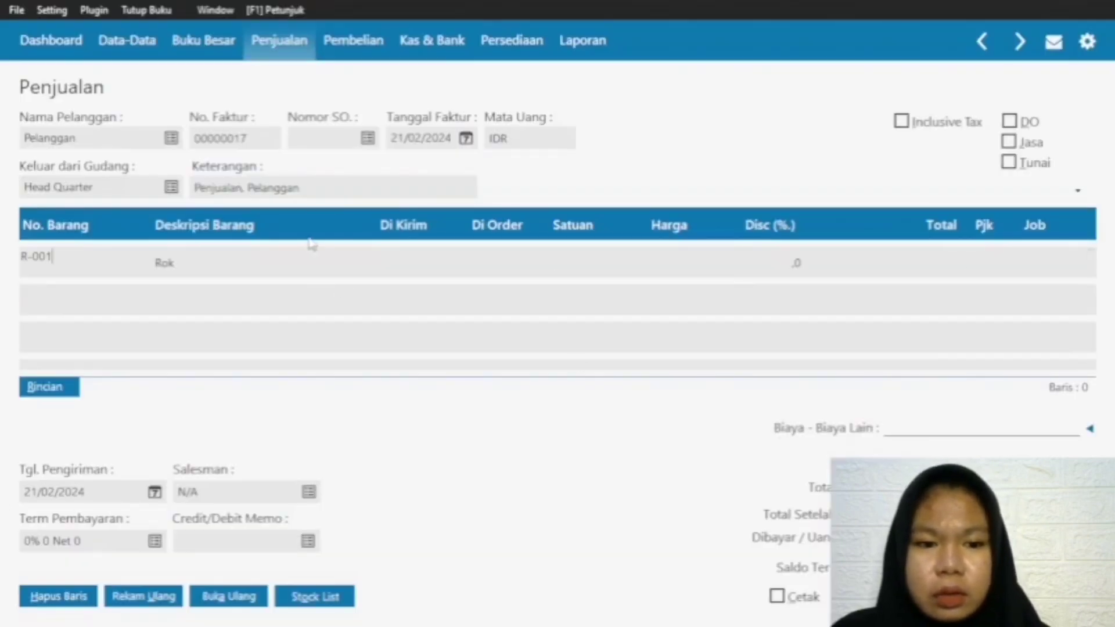
left_click(407, 261)
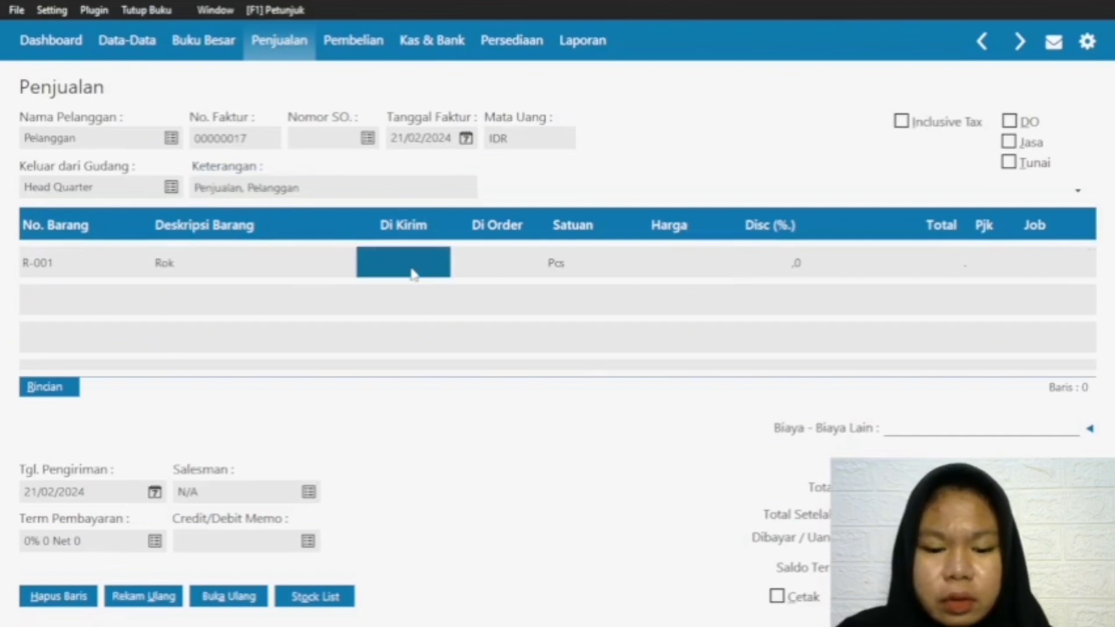
type("3")
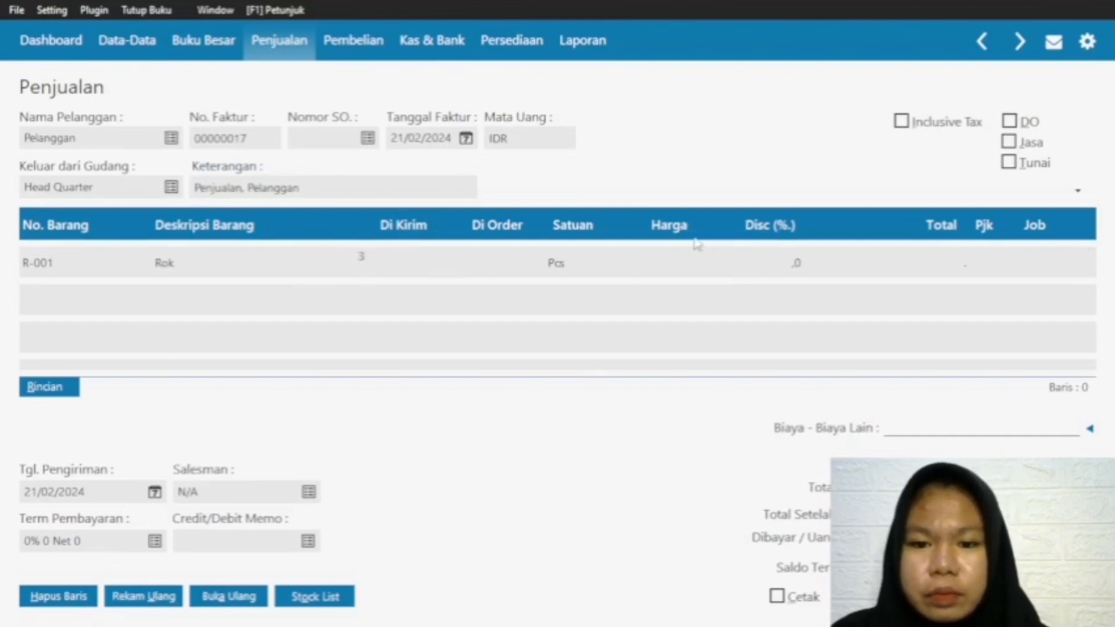
left_click(672, 260)
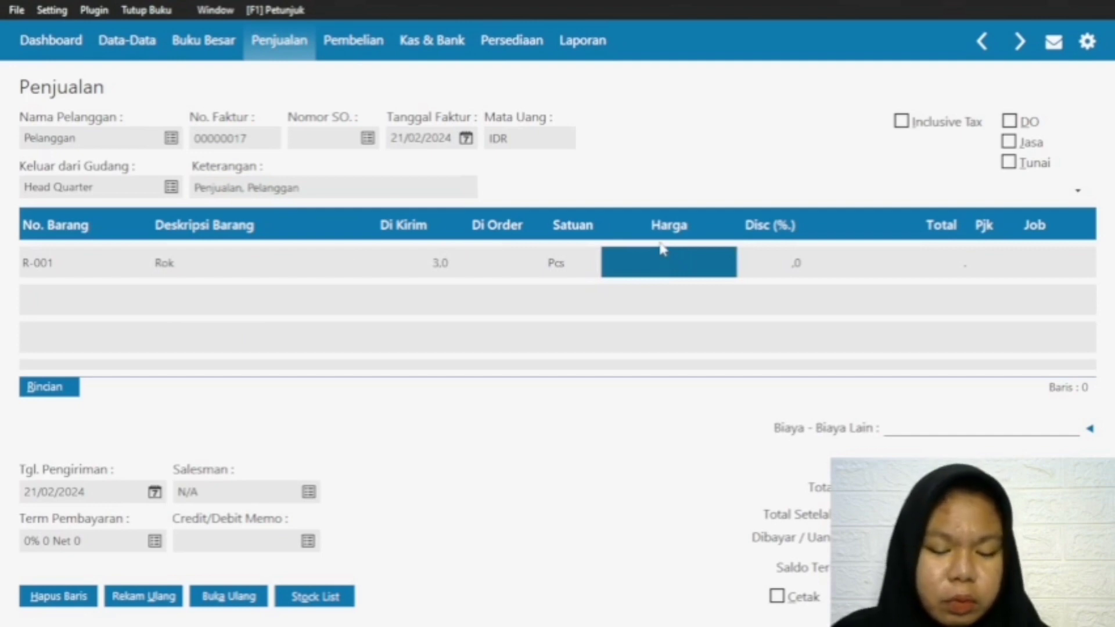
left_click(662, 248)
type("70000")
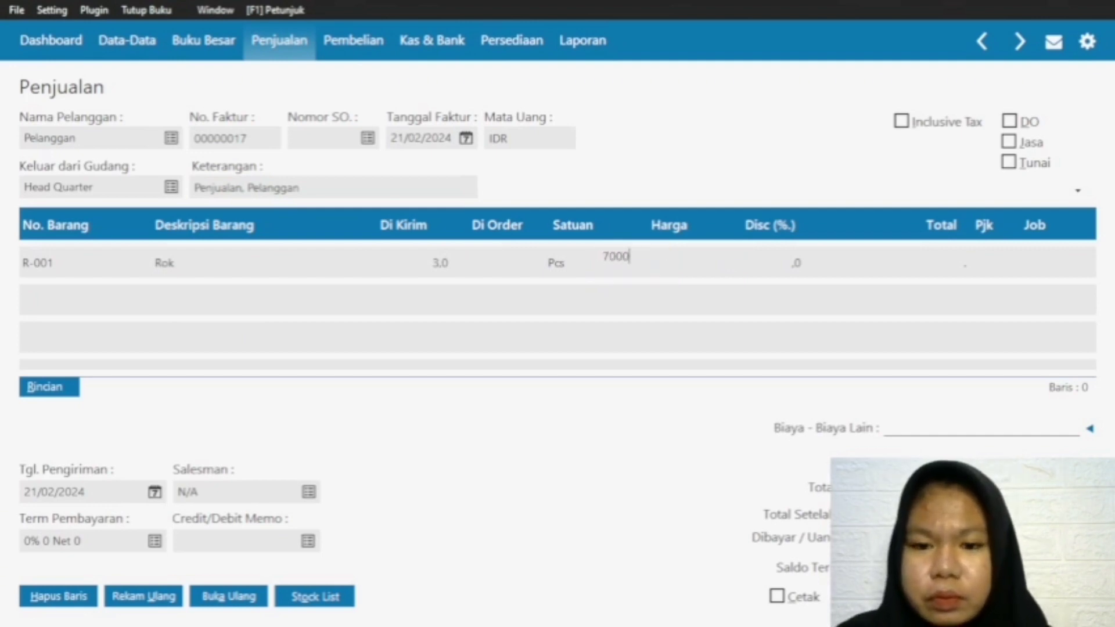
left_click(818, 266)
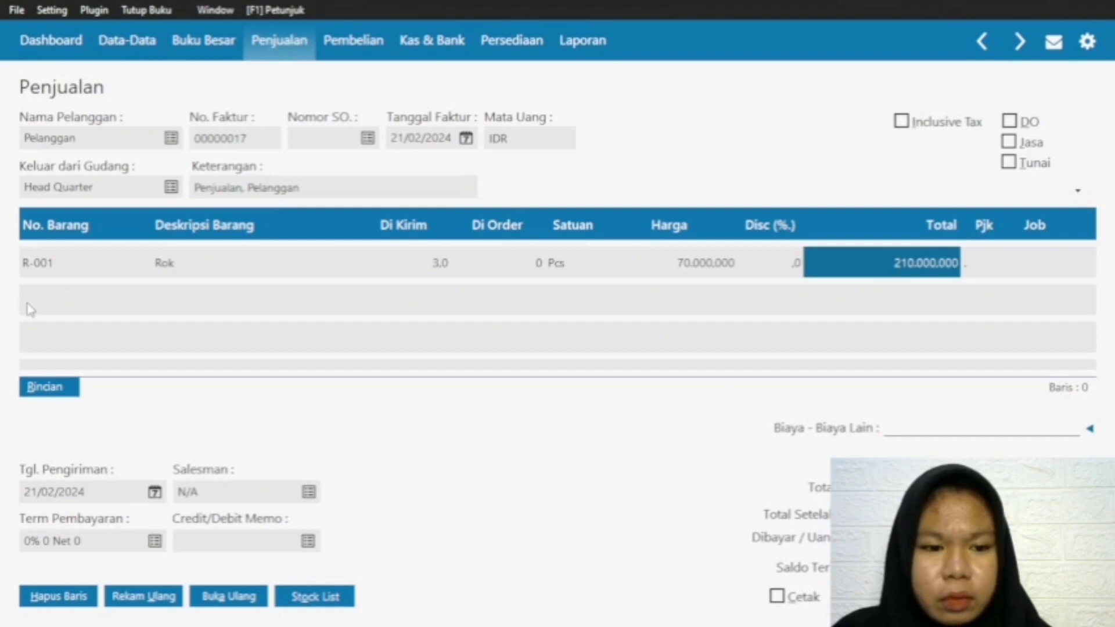
Step: Add a second invoice line for item G-001 Baju Gamis with a shipped quantity of 5 at a price of 250000
left_click(178, 274)
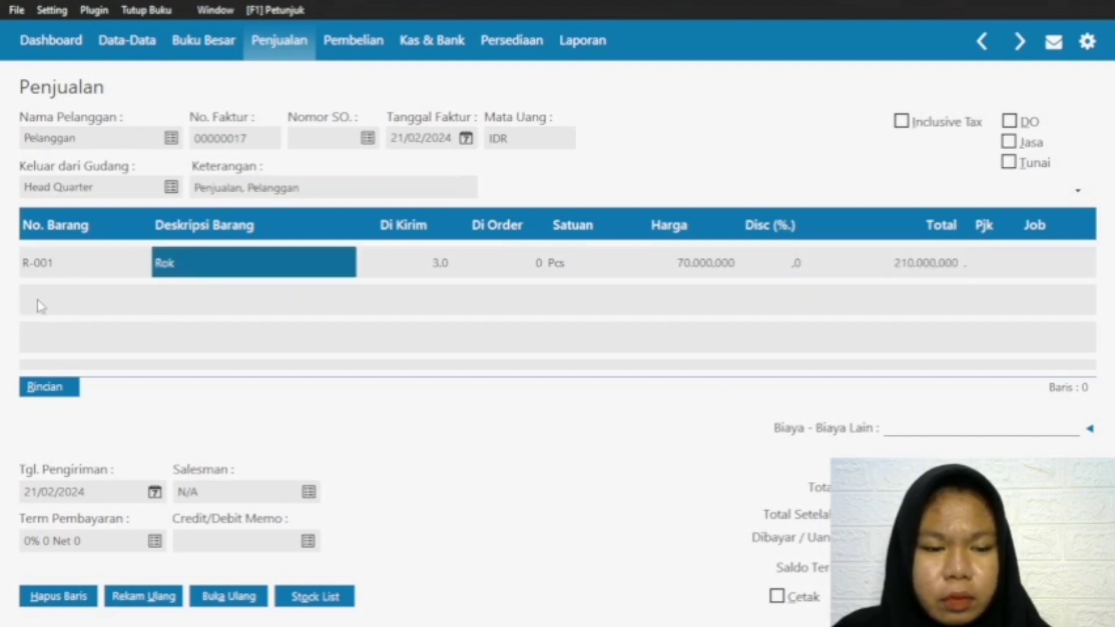
left_click(57, 264)
left_click(67, 290)
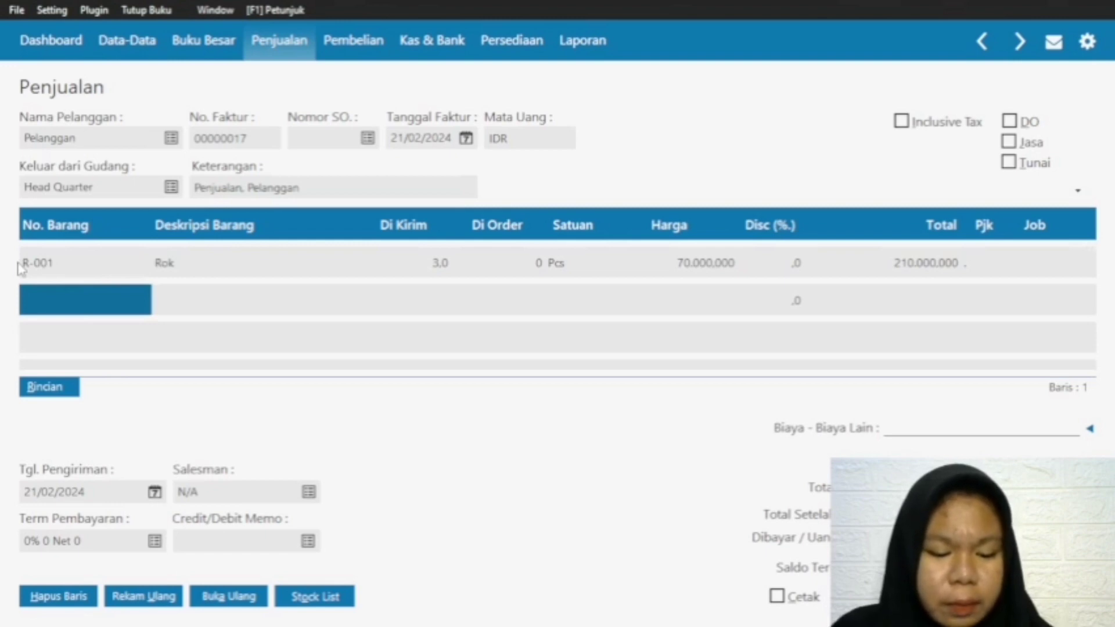
double_click(61, 298)
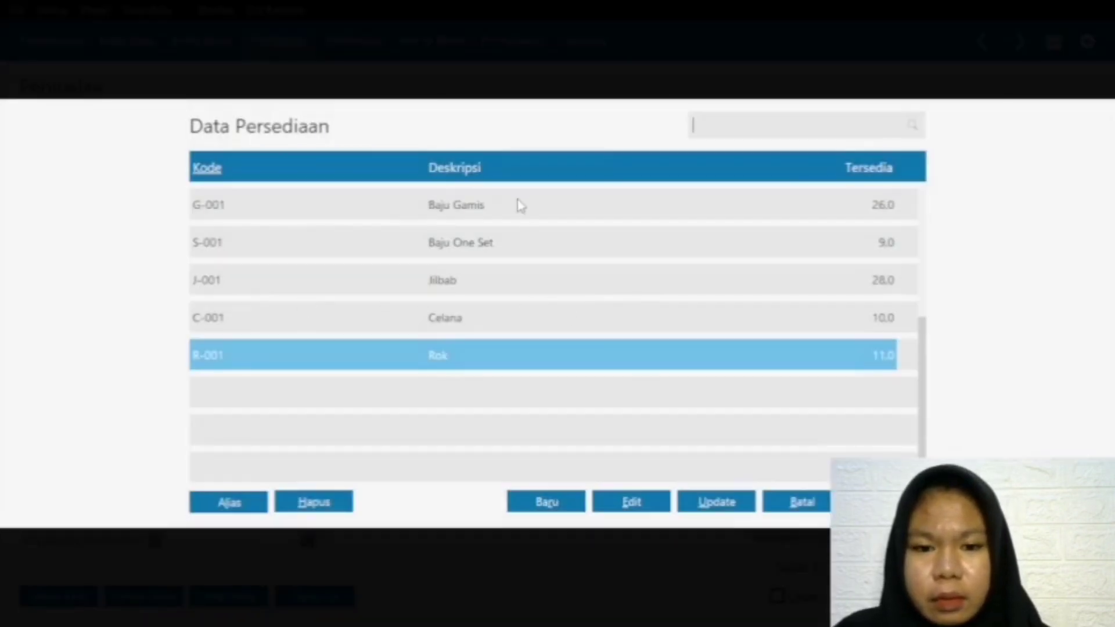
left_click(519, 205)
key("Return")
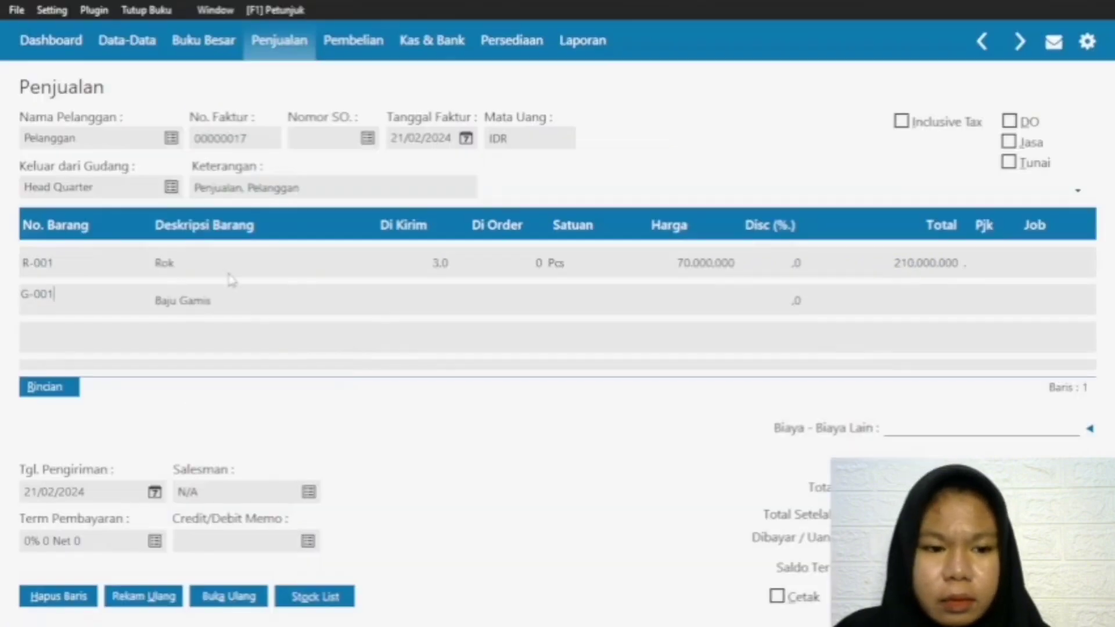
left_click(399, 303)
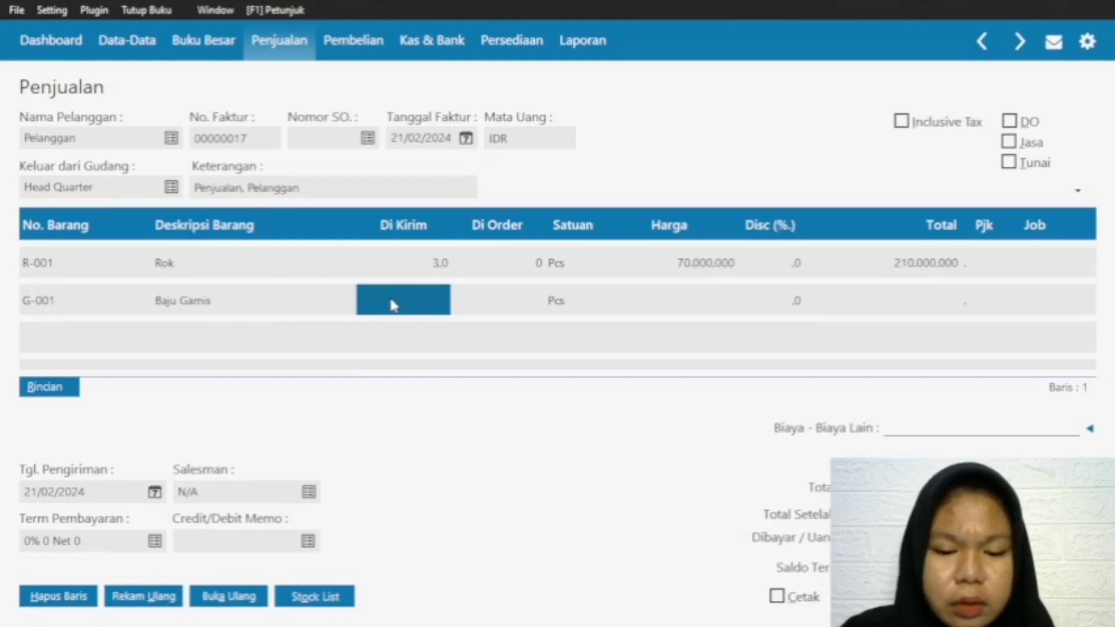
type("5")
left_click(683, 301)
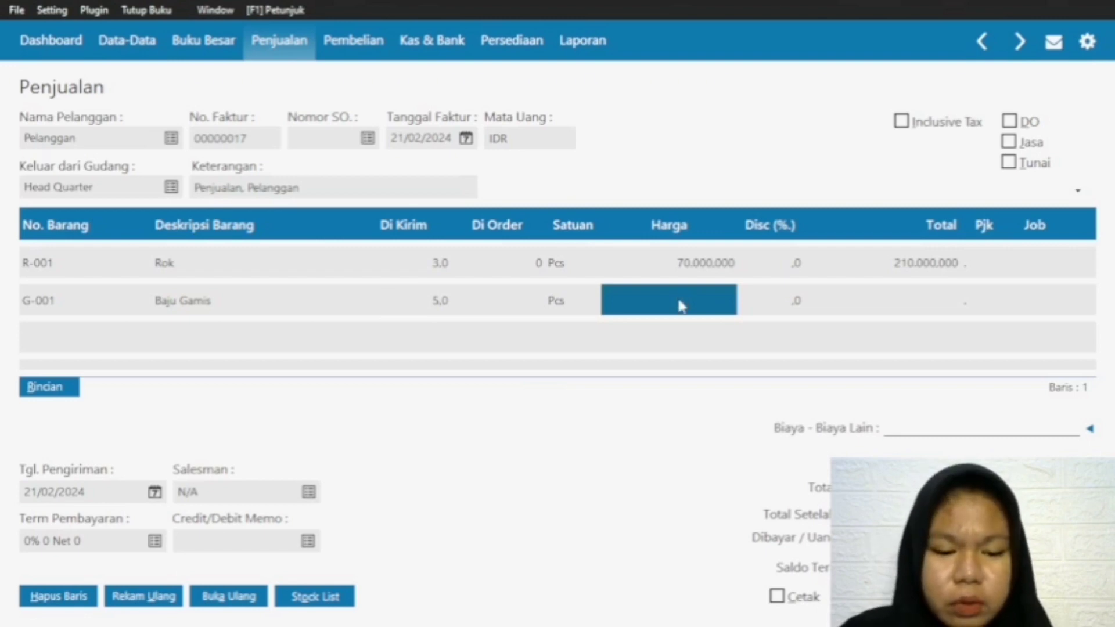
type("250000")
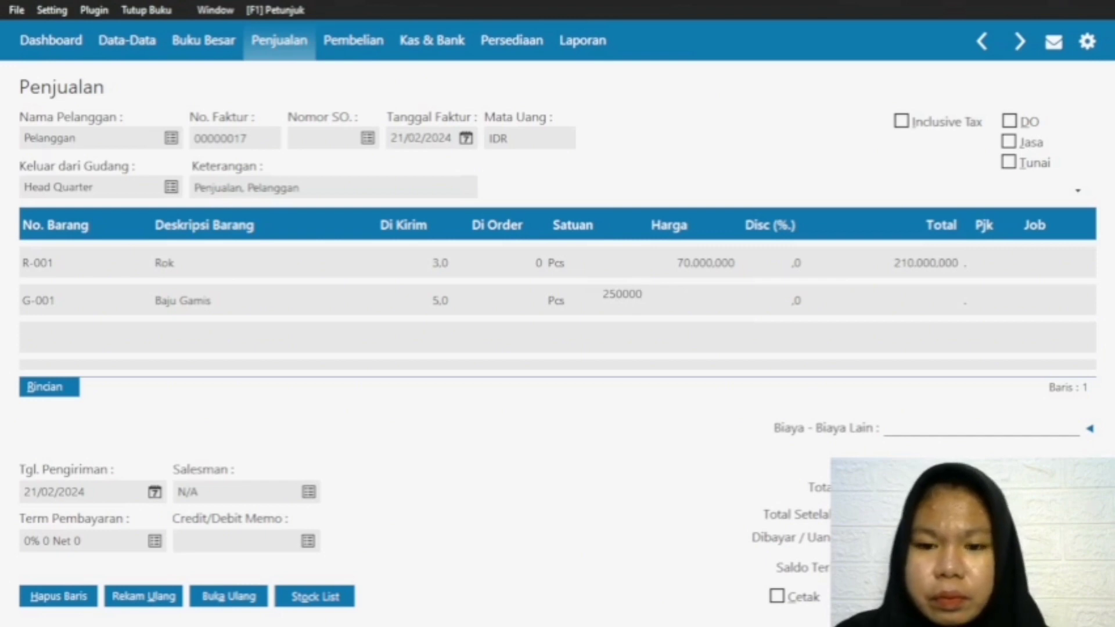
left_click(860, 291)
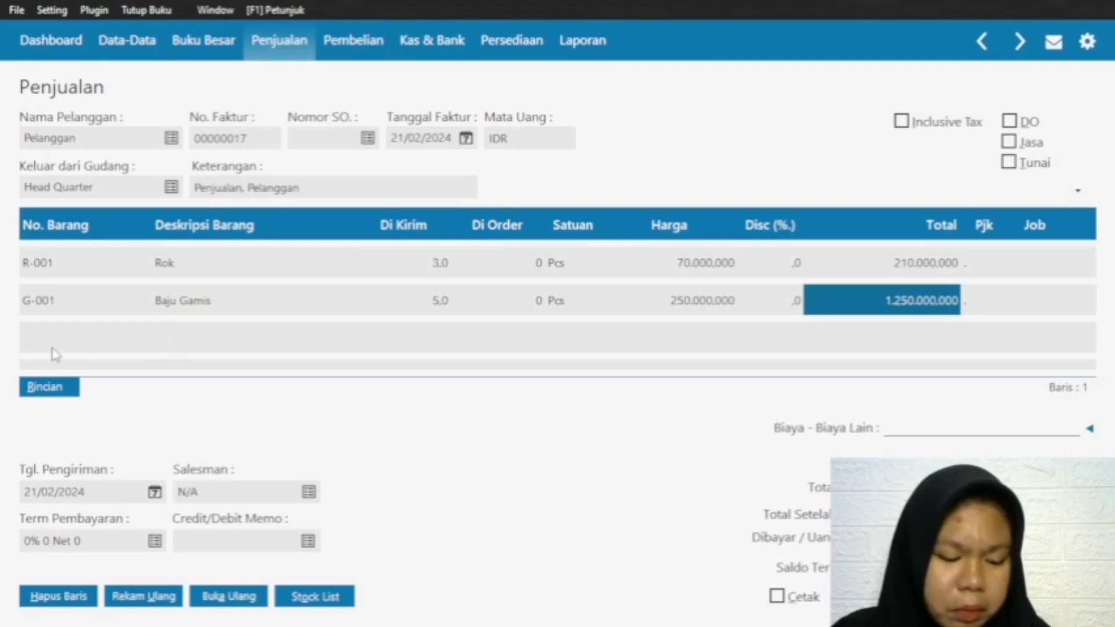
Step: Record the 21/02/2024 sales invoice, posting the receivable to the Piutang Usaha account
left_click(87, 308)
left_click(86, 325)
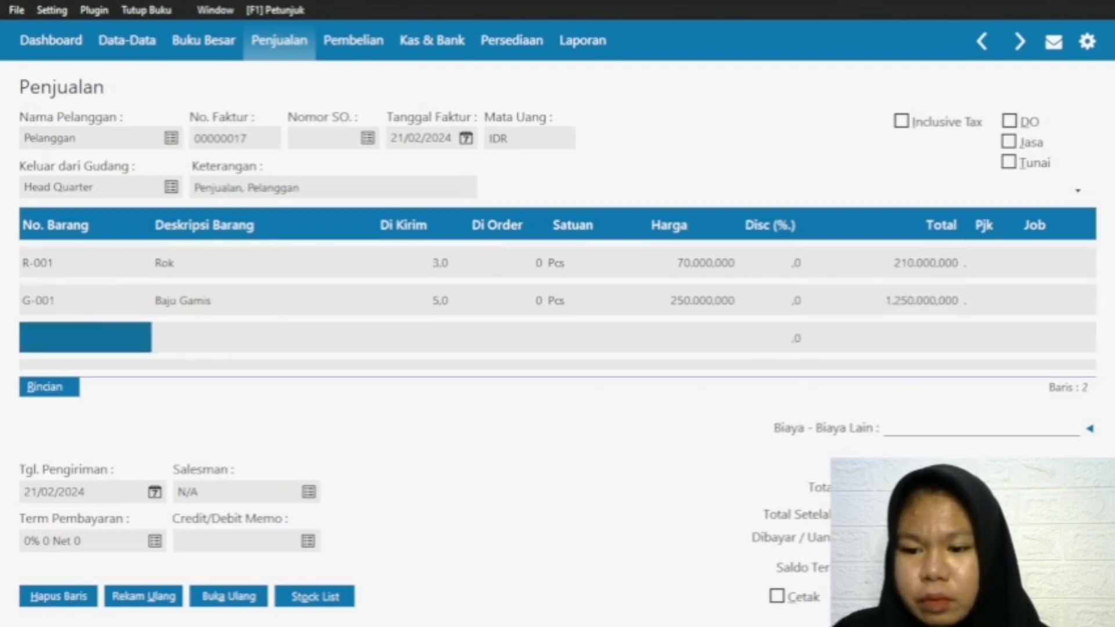
left_click(1057, 596)
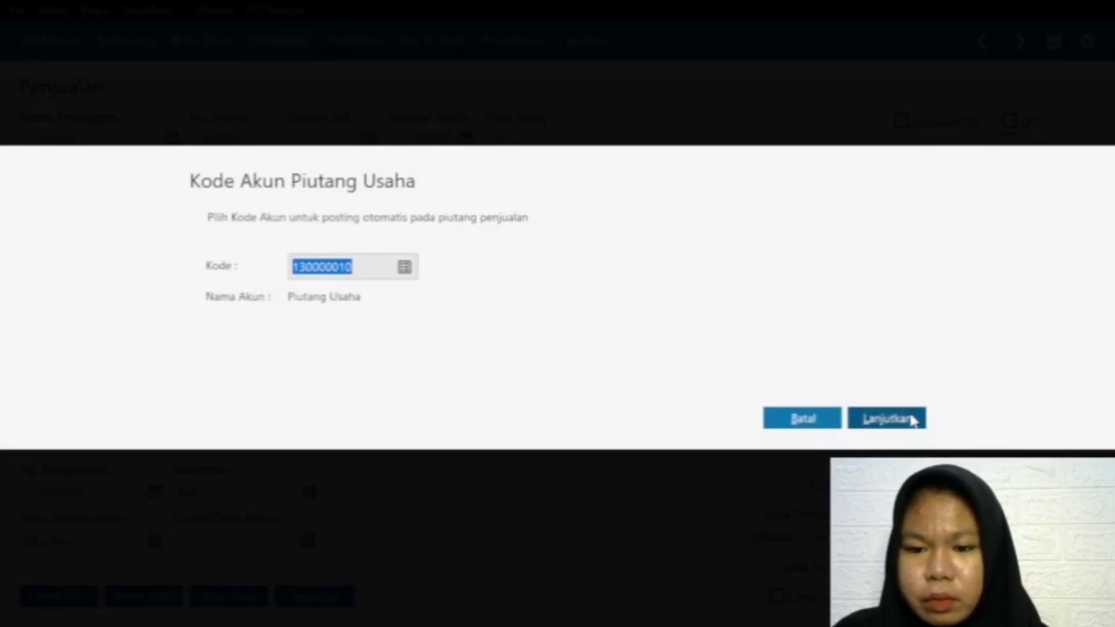
left_click(911, 419)
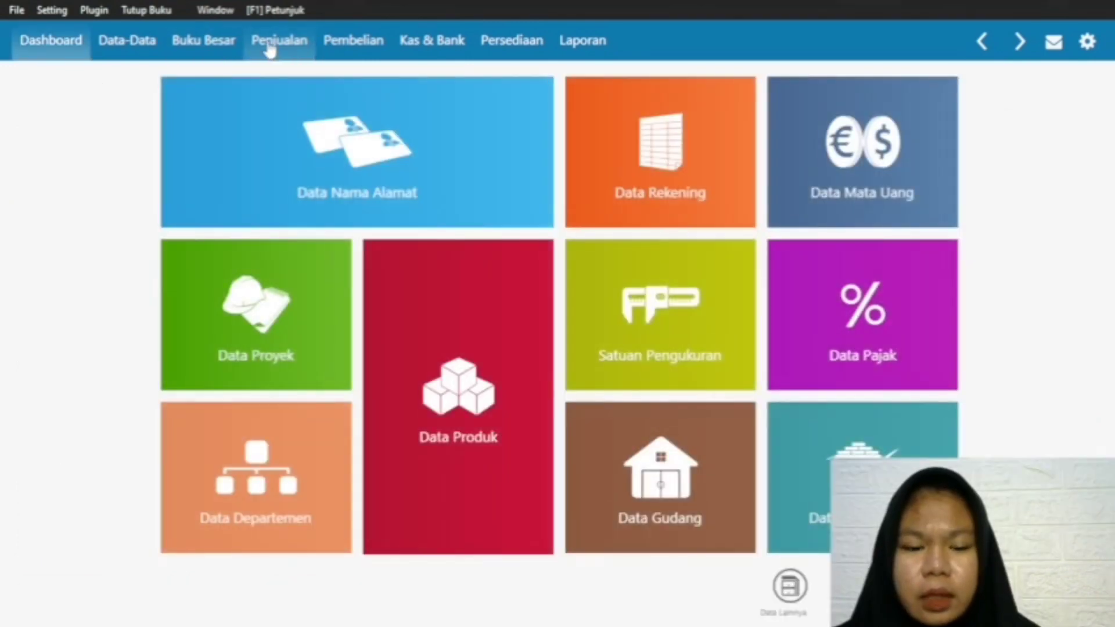
Step: Create another sales invoice from the Invoice Penjualan list for the customer Pelanggan
left_click(270, 50)
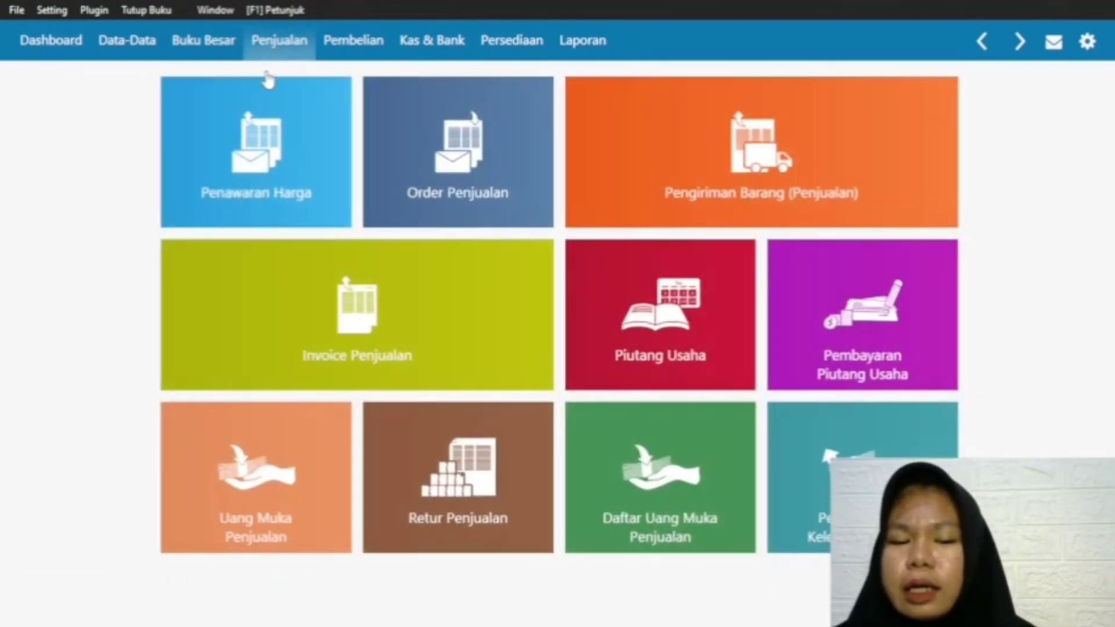
mouse_move(261, 356)
left_click(225, 369)
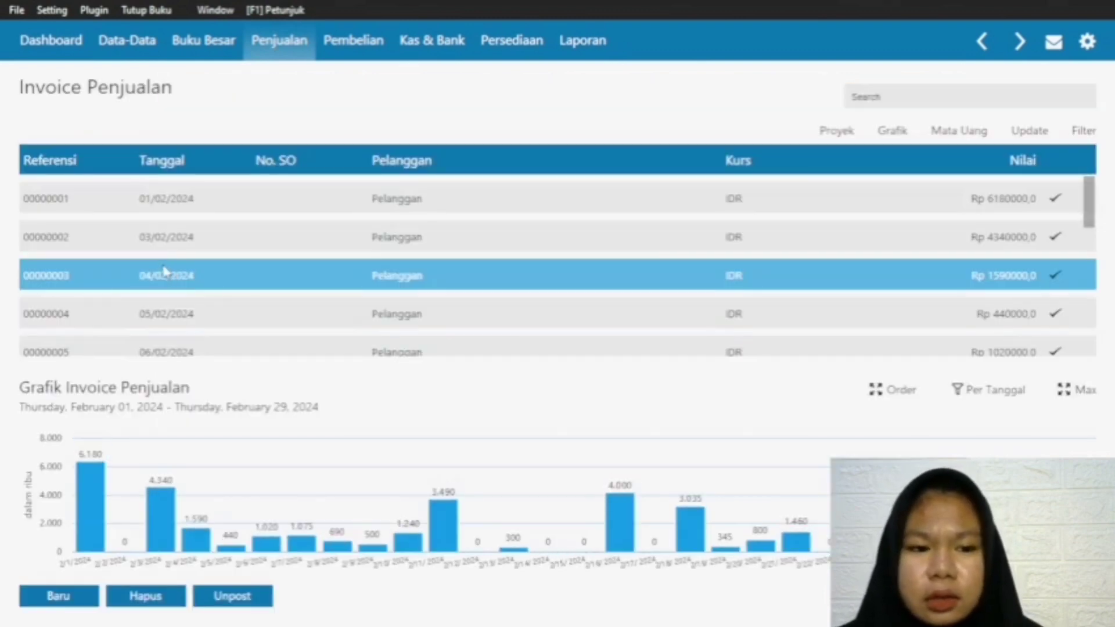
scroll(261, 293, "down", 3)
scroll(225, 152, "down", 2)
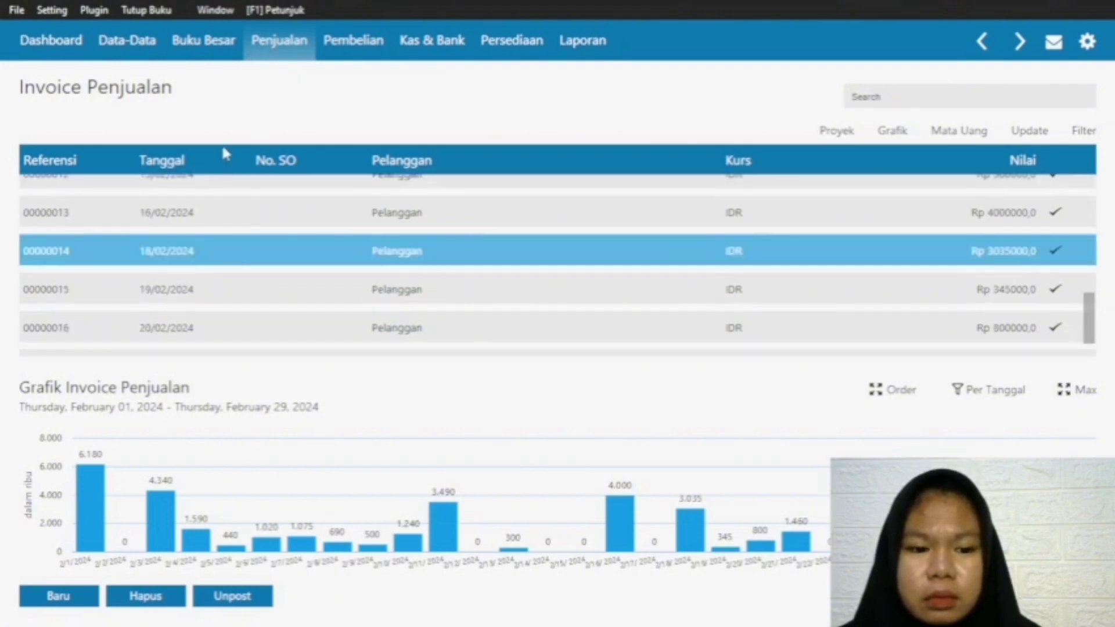
left_click(64, 593)
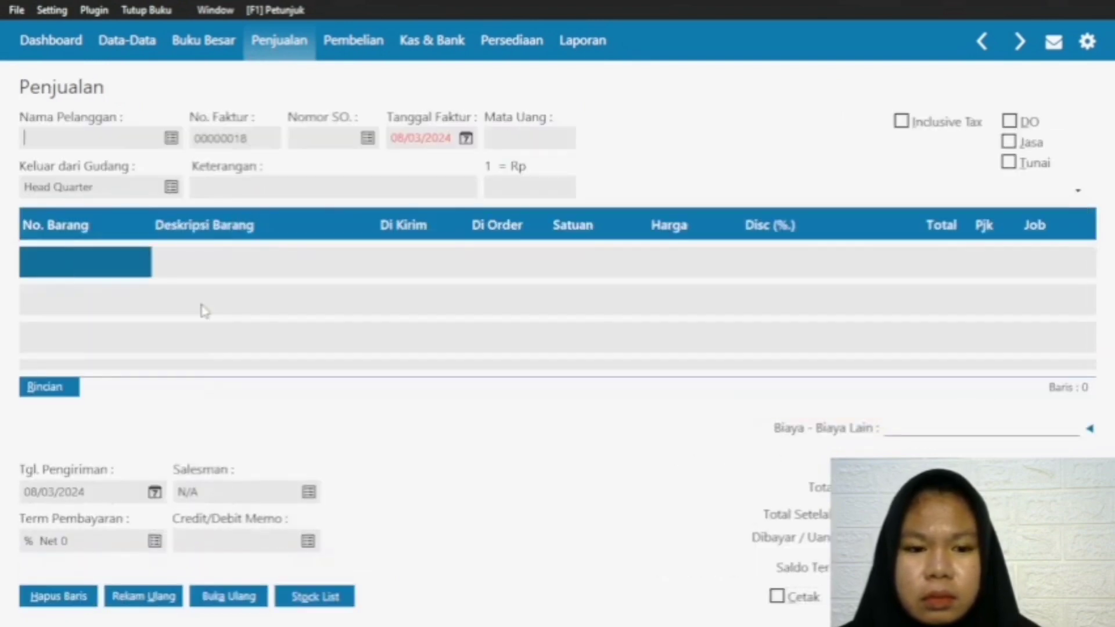
left_click(172, 139)
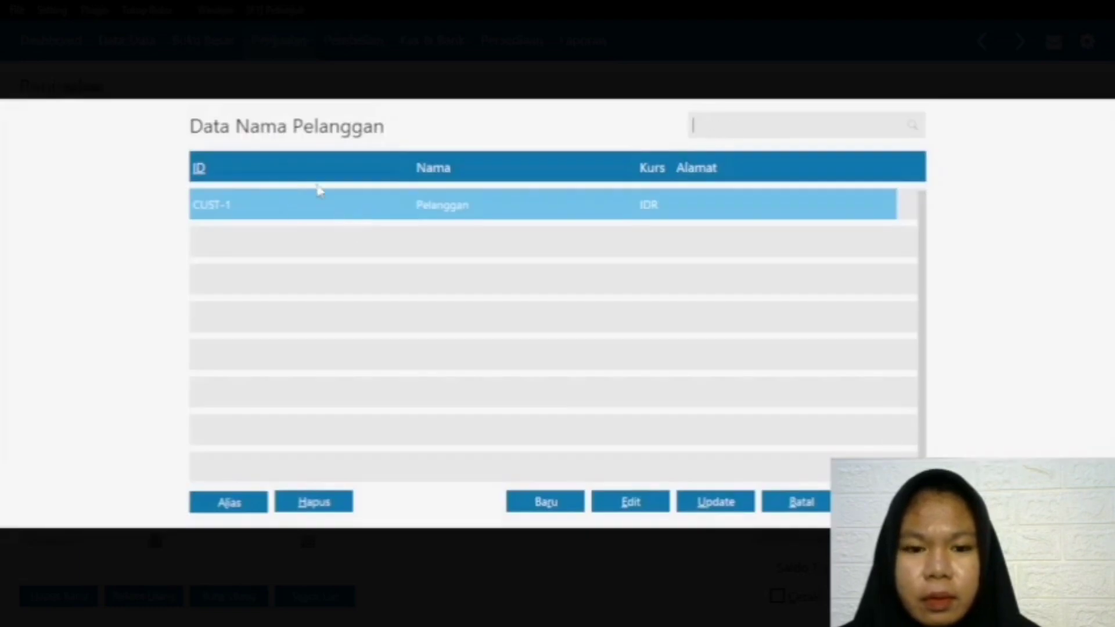
double_click(318, 205)
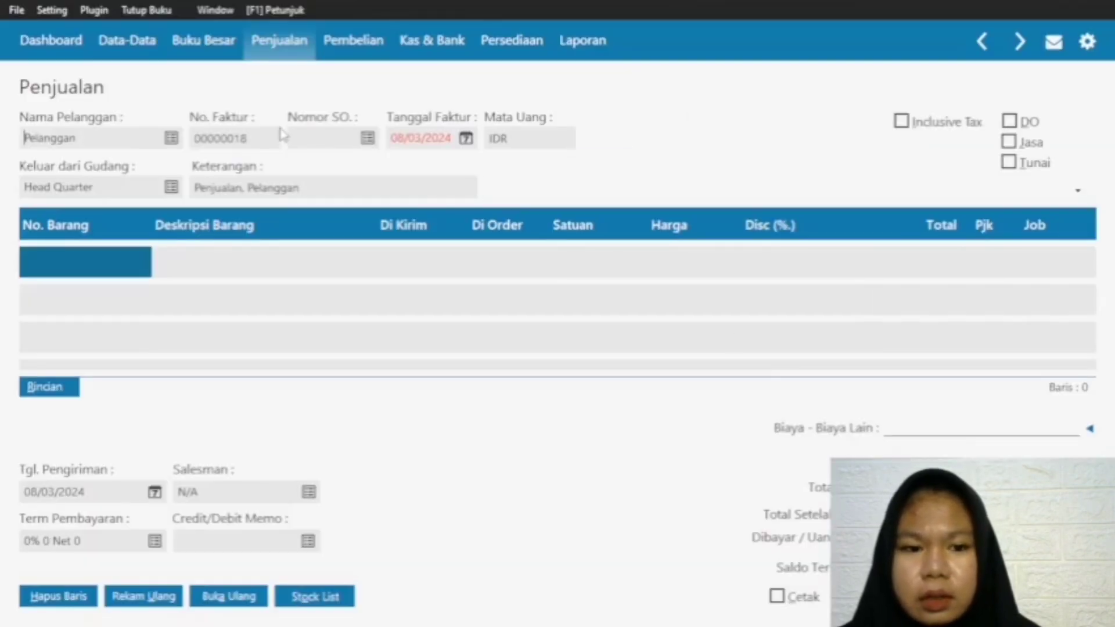
Step: Set the new invoice's date to 22/02/2024
left_click(467, 138)
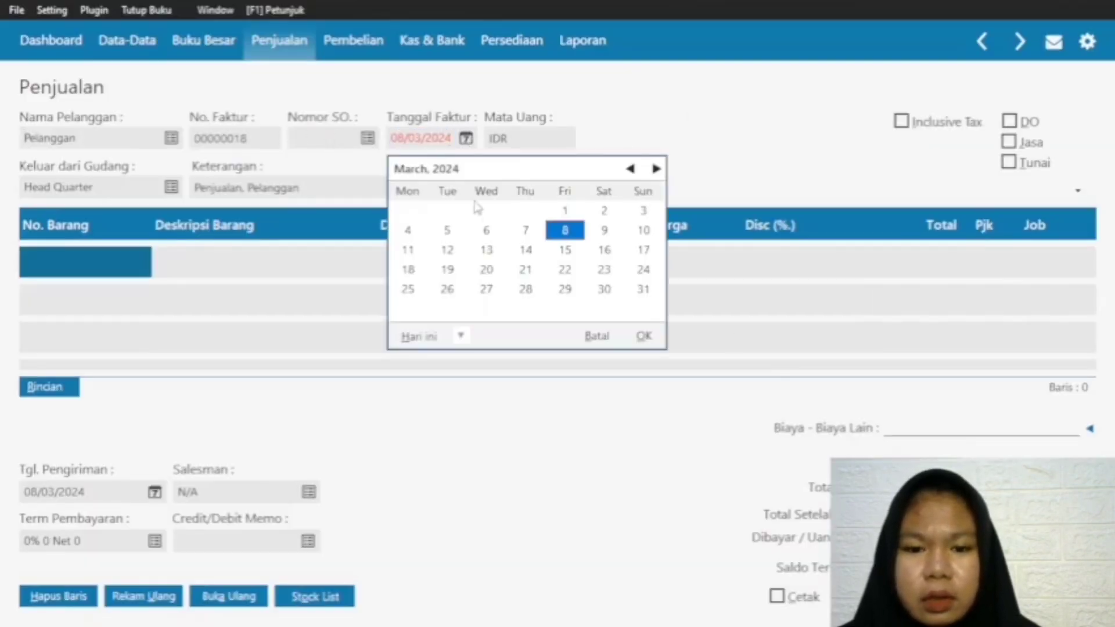
left_click(629, 168)
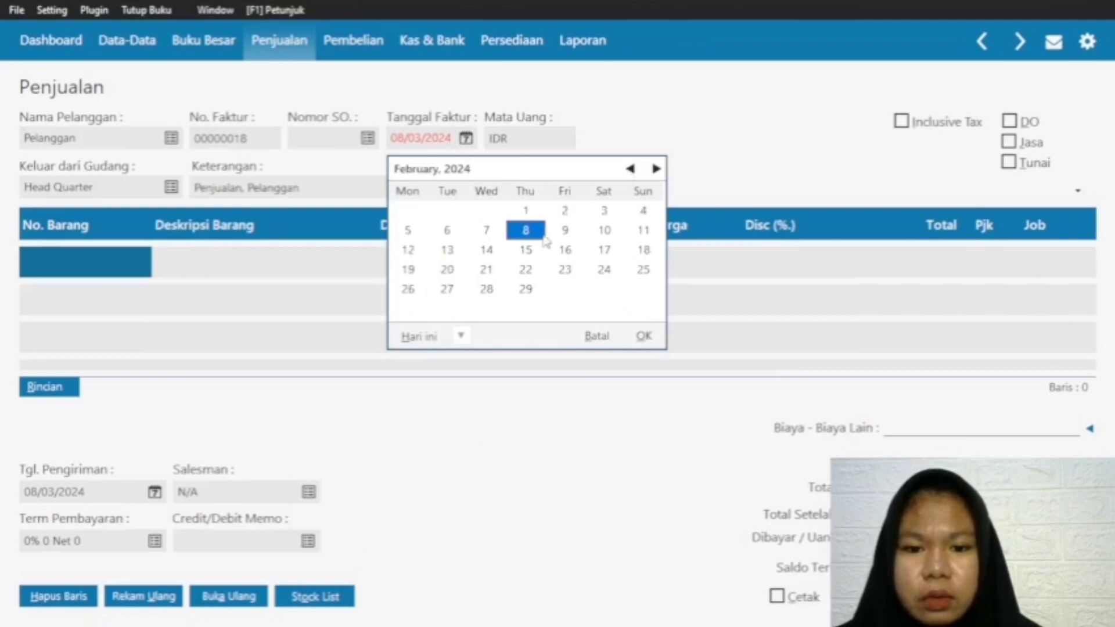
left_click(526, 270)
left_click(644, 336)
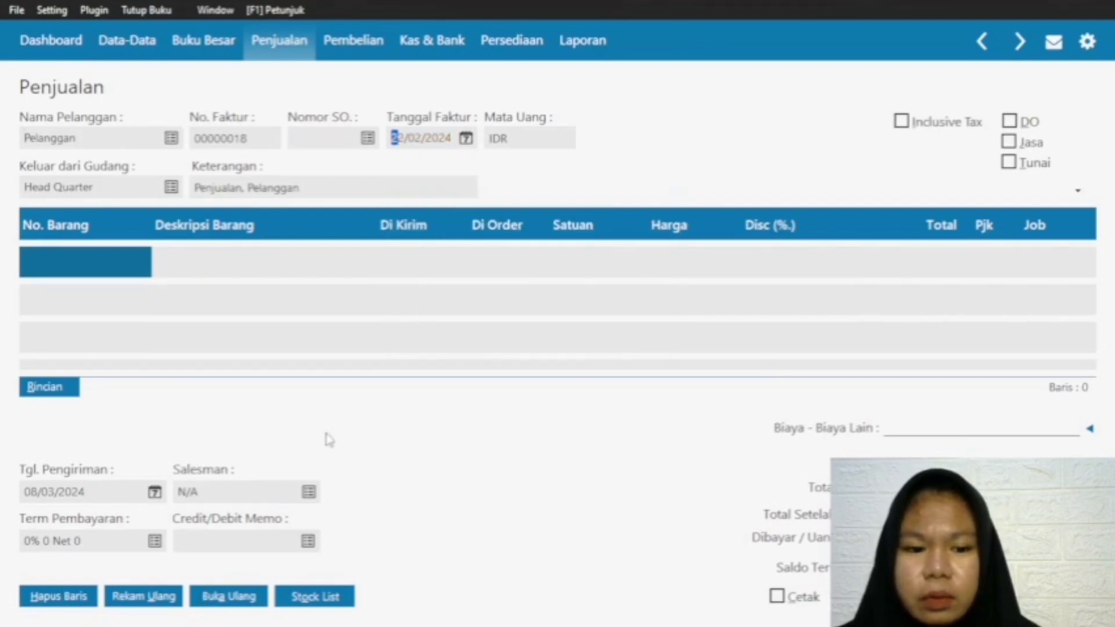
Step: Set the invoice's delivery date to 22/03/2024 and mark the sale as cash (Tunai)
left_click(155, 492)
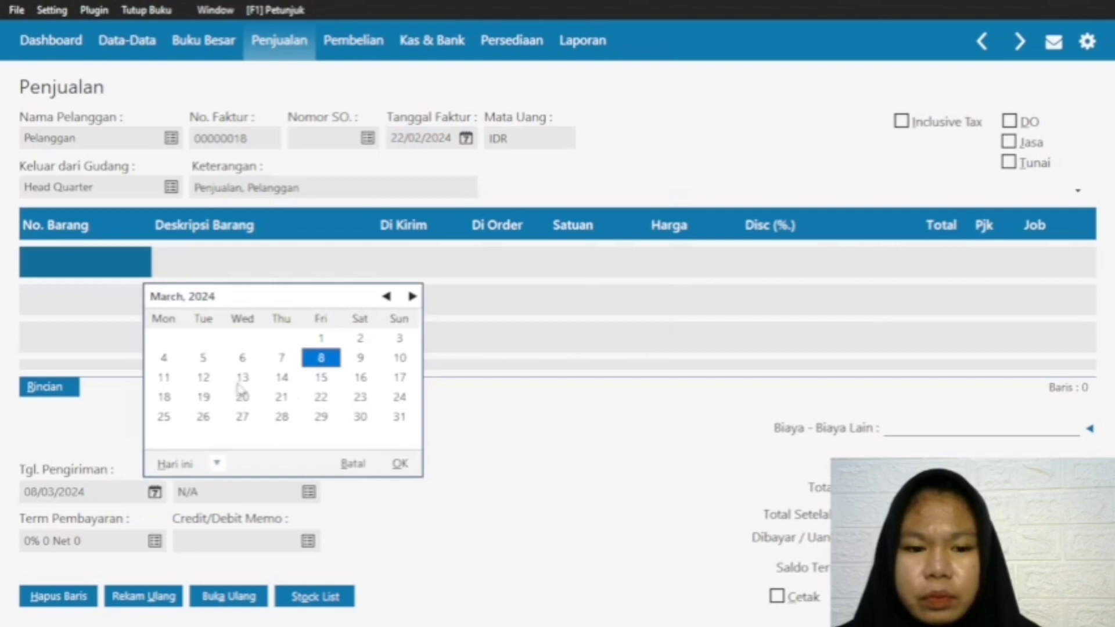
left_click(321, 397)
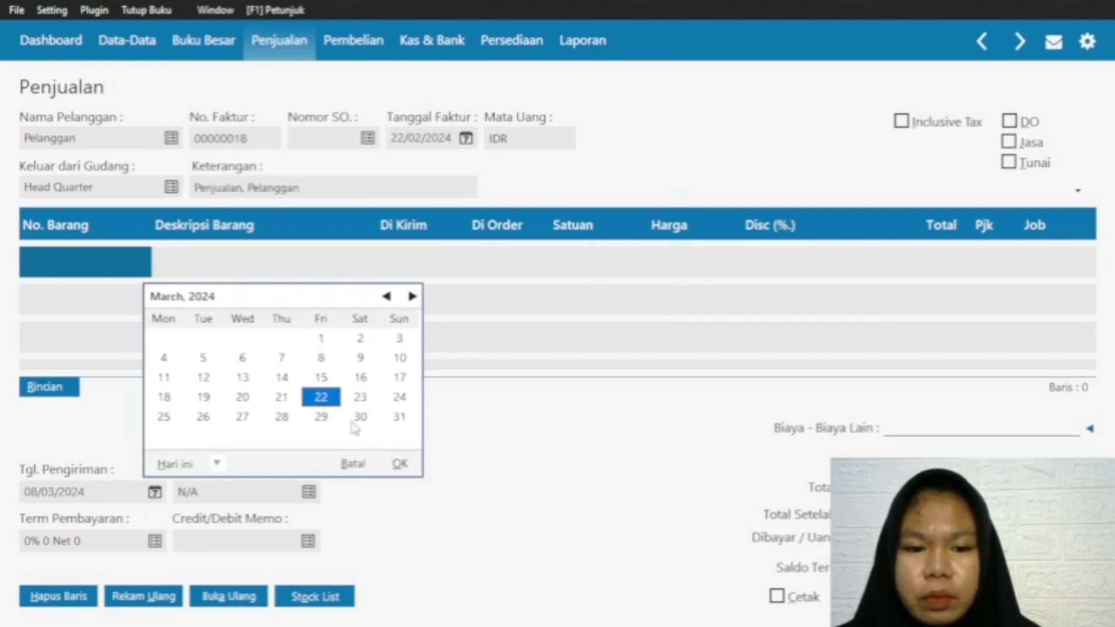
left_click(399, 463)
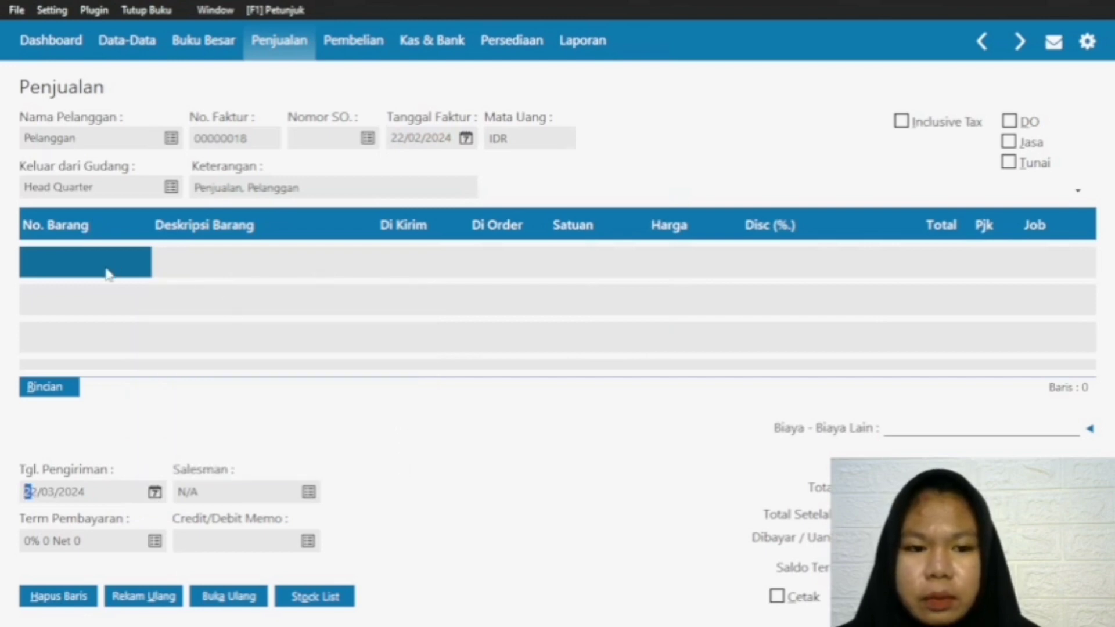
left_click(1009, 162)
Step: Add a first line for item S-001 Baju One Set with a shipped quantity of 1 at a price of 150000
double_click(69, 254)
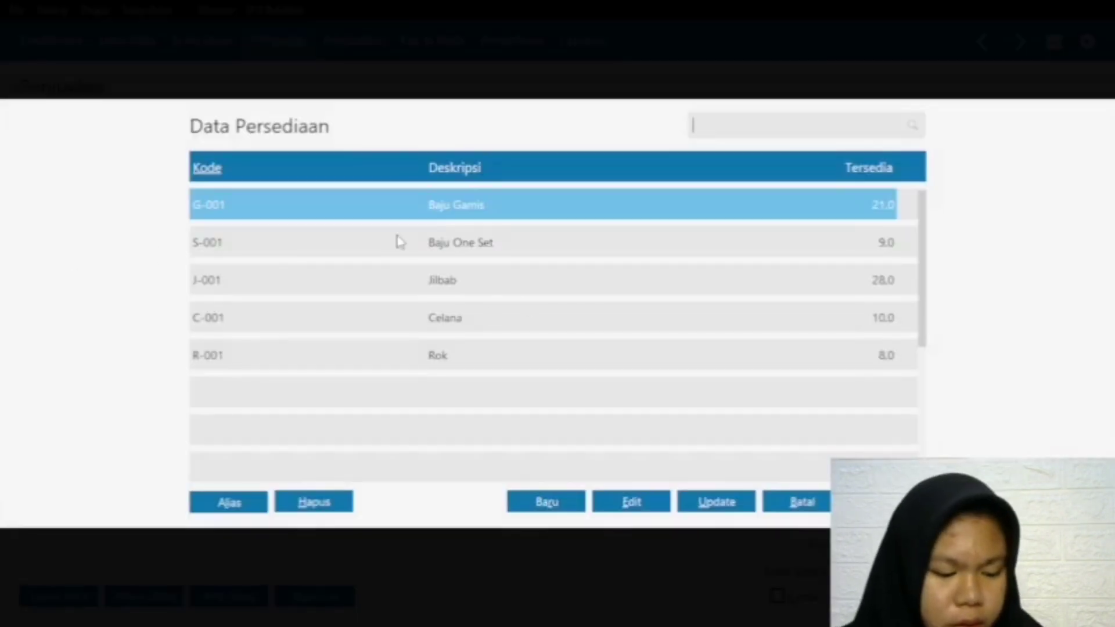
left_click(513, 243)
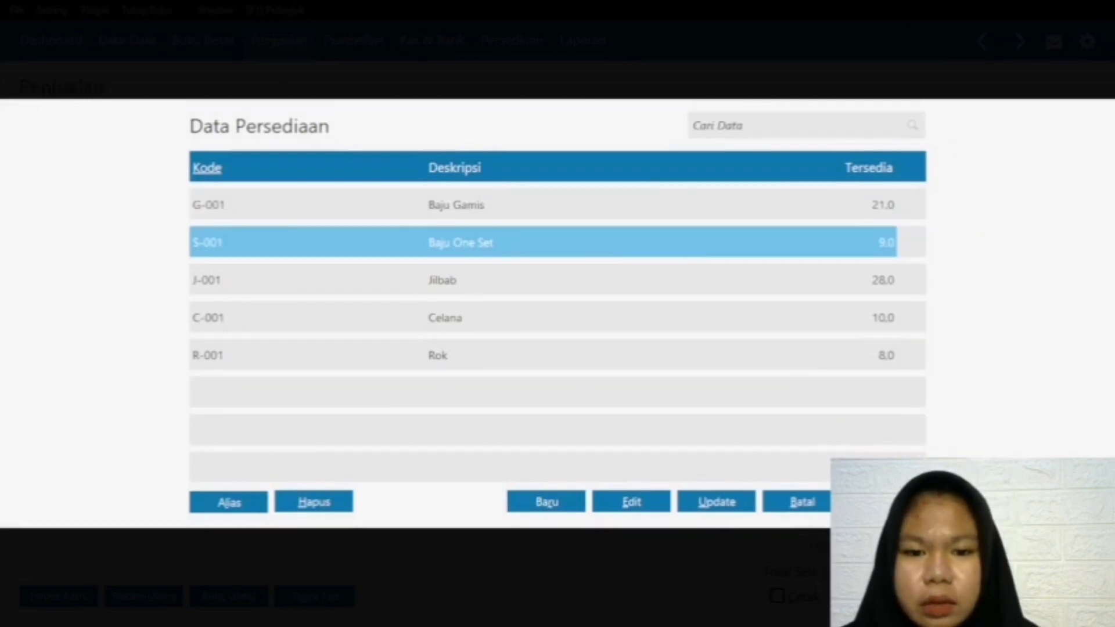
key("Return")
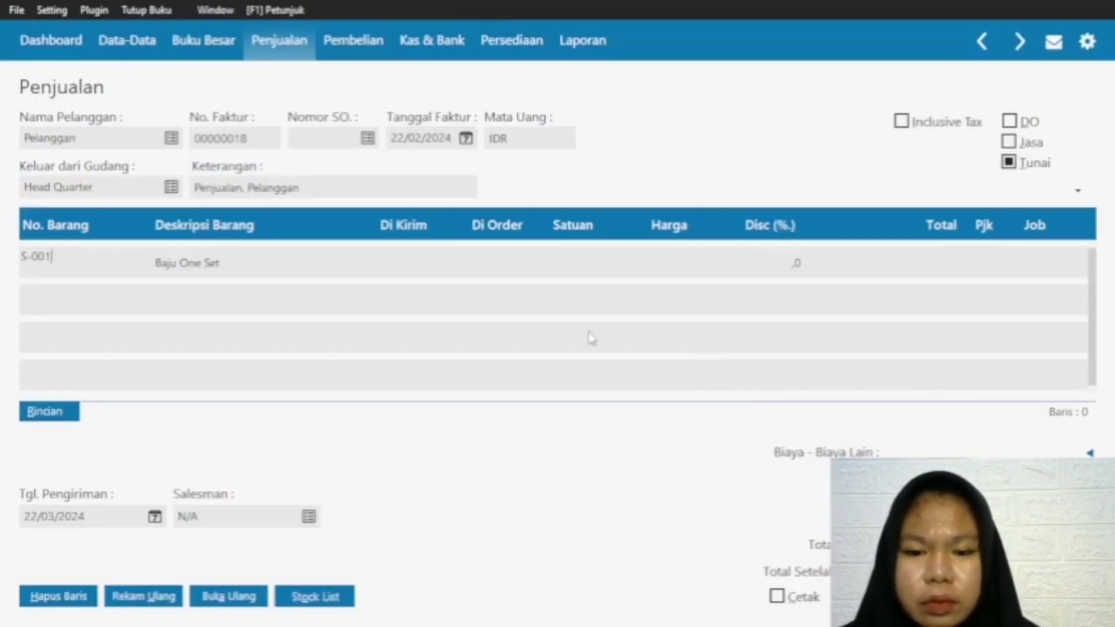
left_click(406, 261)
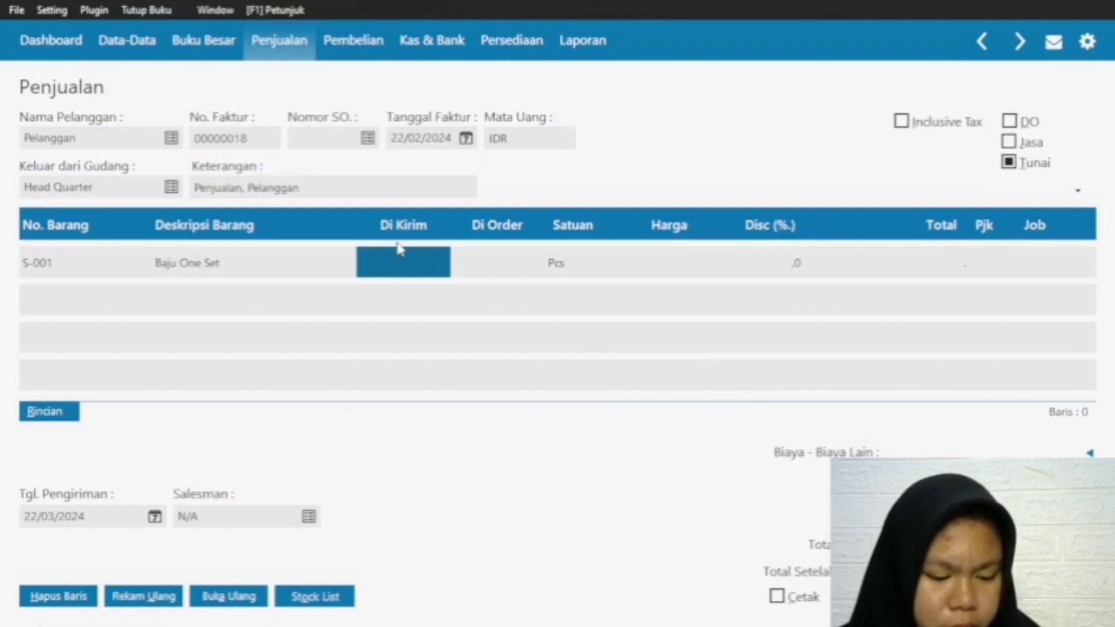
type("1")
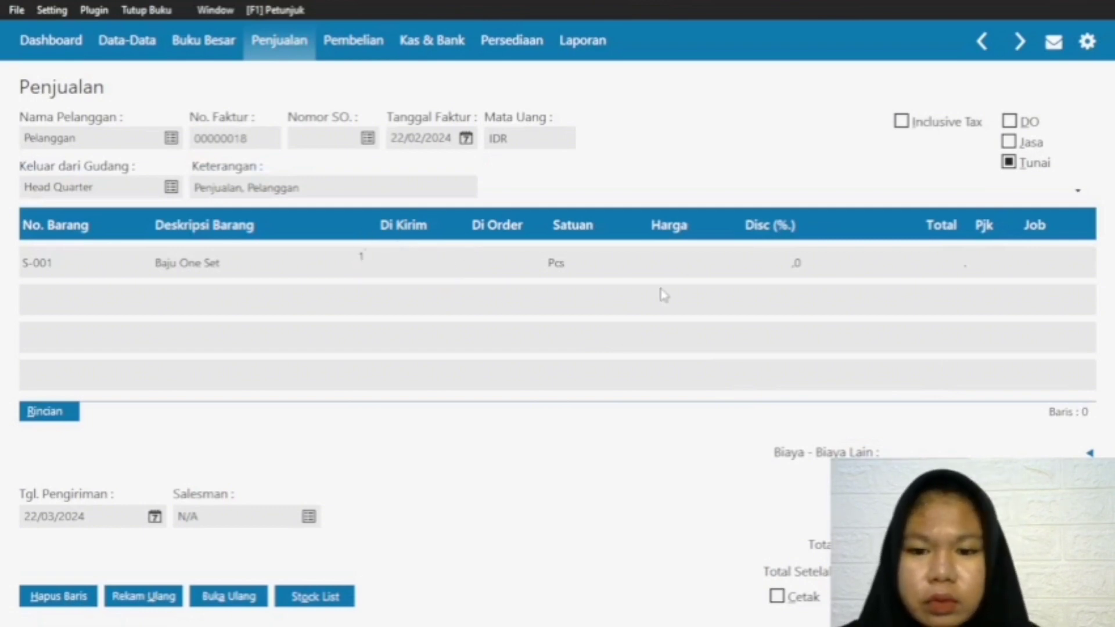
left_click(688, 260)
type("1")
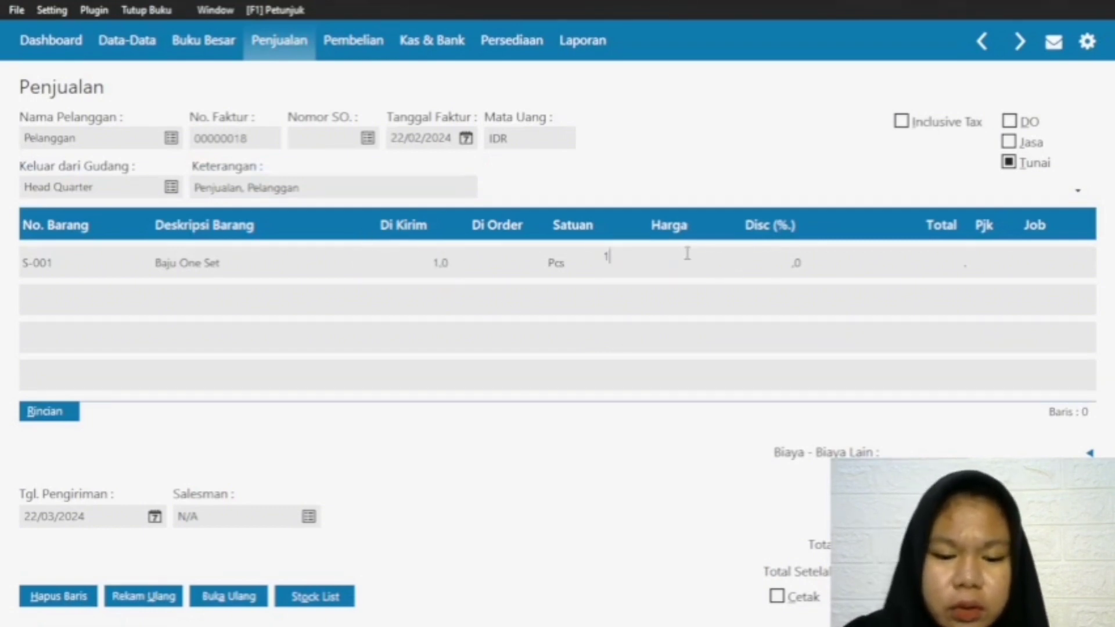
type("50.000.000")
left_click(829, 256)
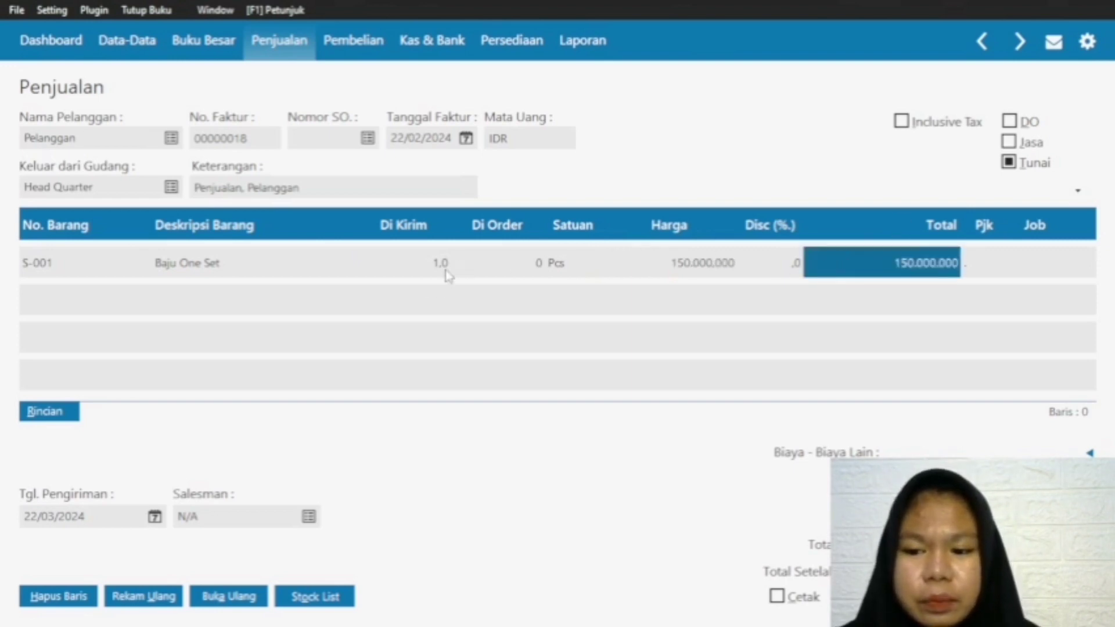
Step: Add a second line for item C-001 Celana with a shipped quantity of 2 at a price of 120000
left_click(36, 261)
key("Down")
left_click(58, 287)
double_click(61, 290)
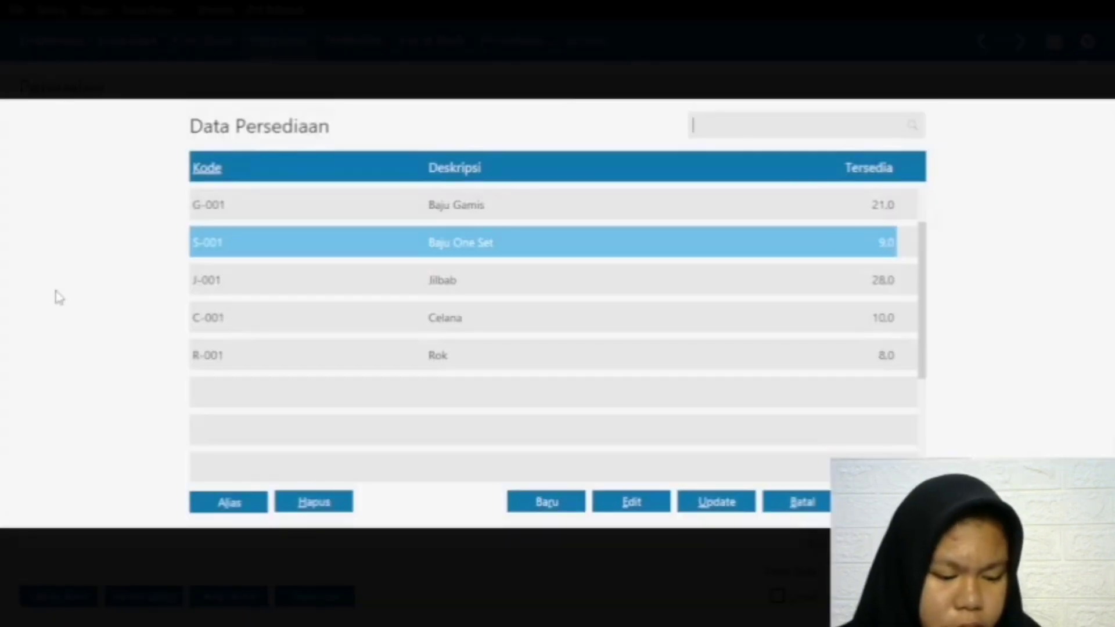
left_click(468, 316)
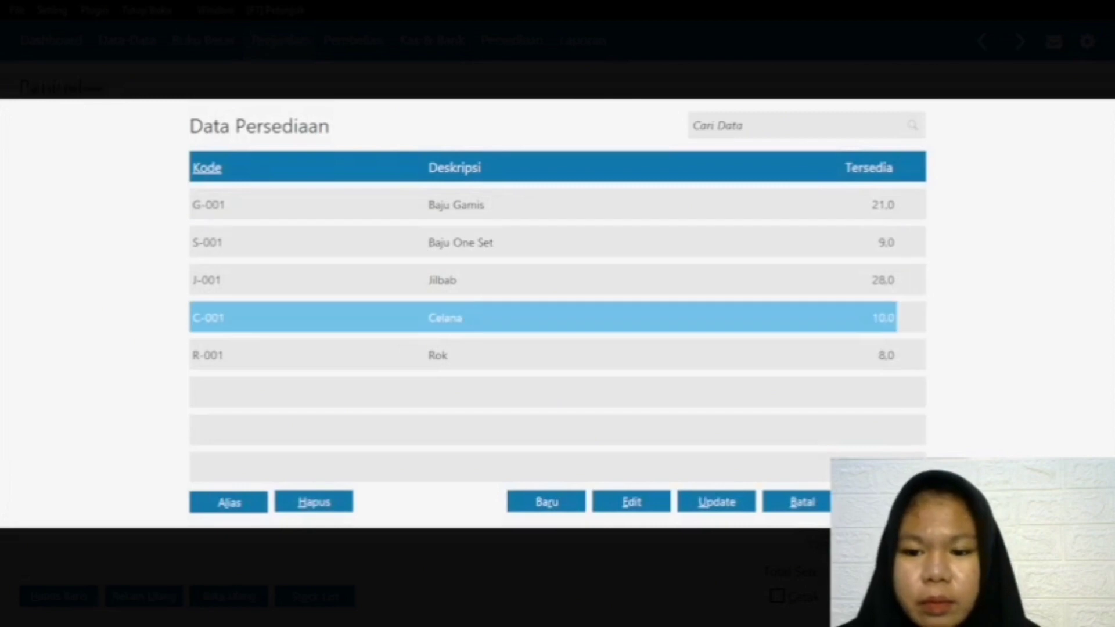
key("Return")
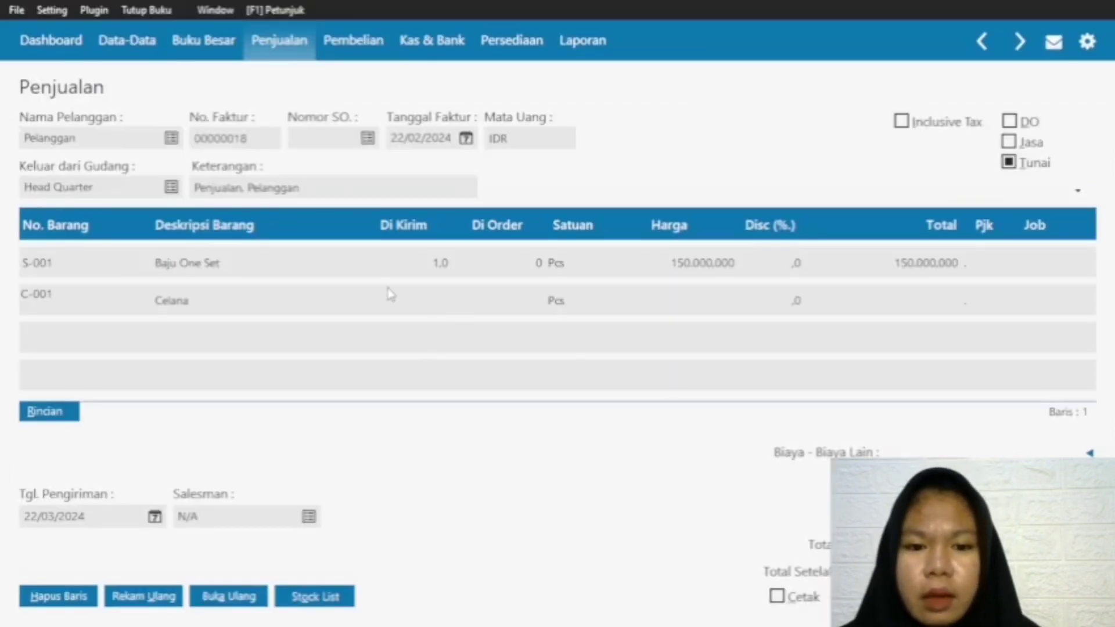
left_click(406, 297)
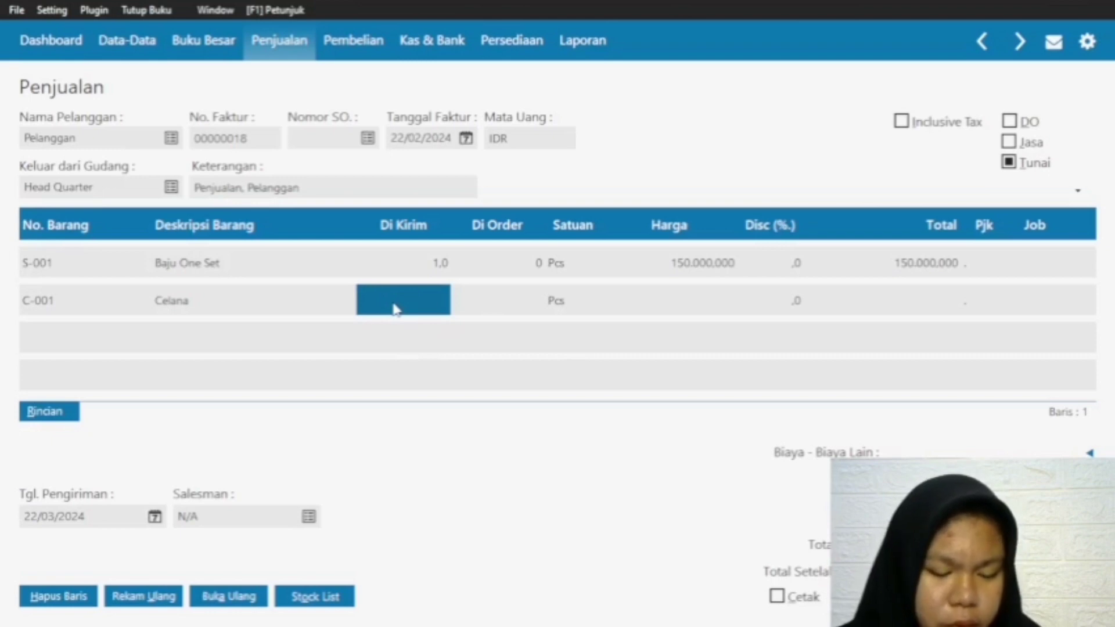
type("2")
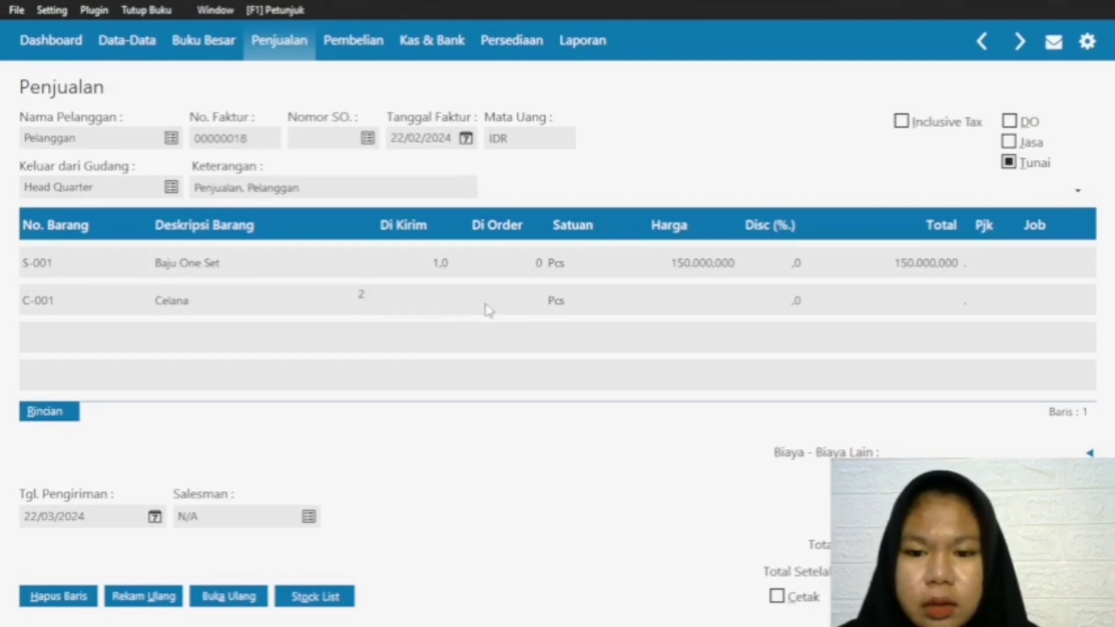
left_click(682, 301)
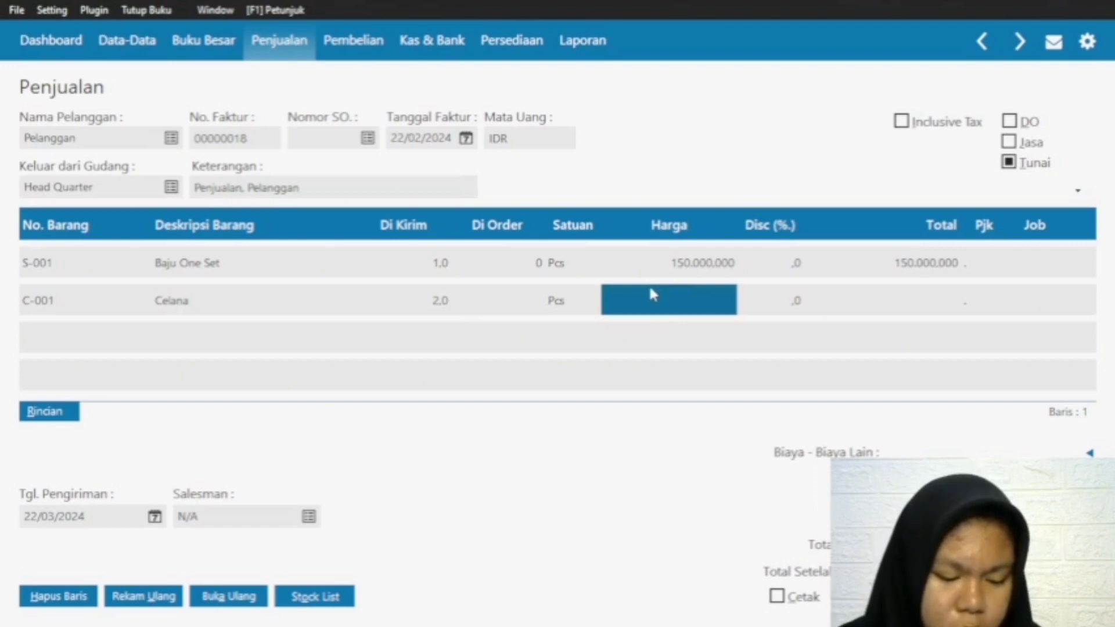
type("120000")
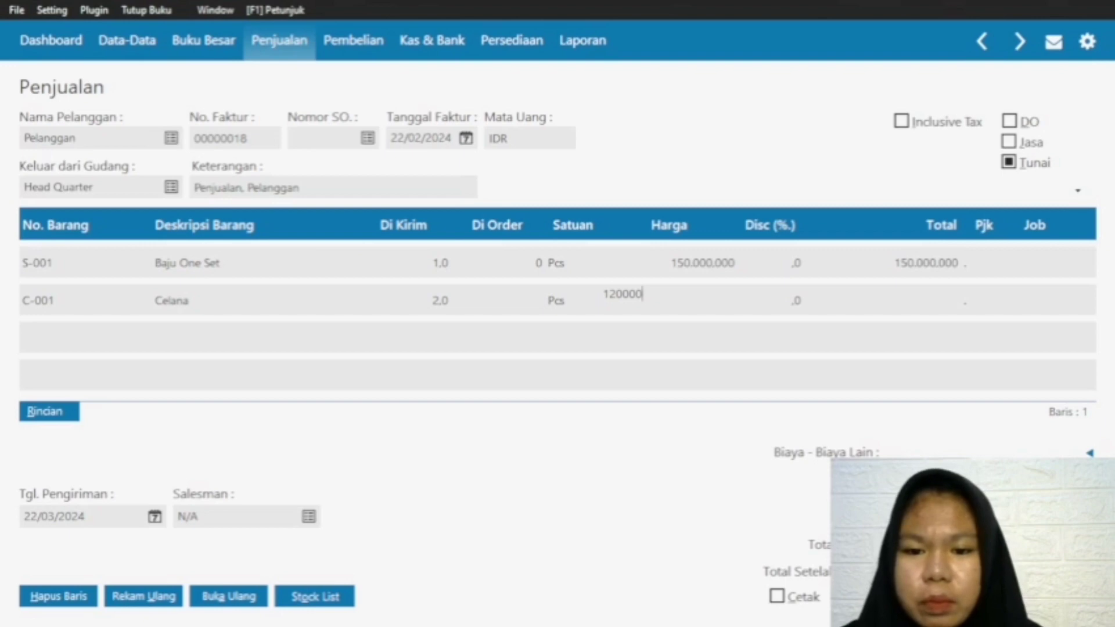
left_click(967, 296)
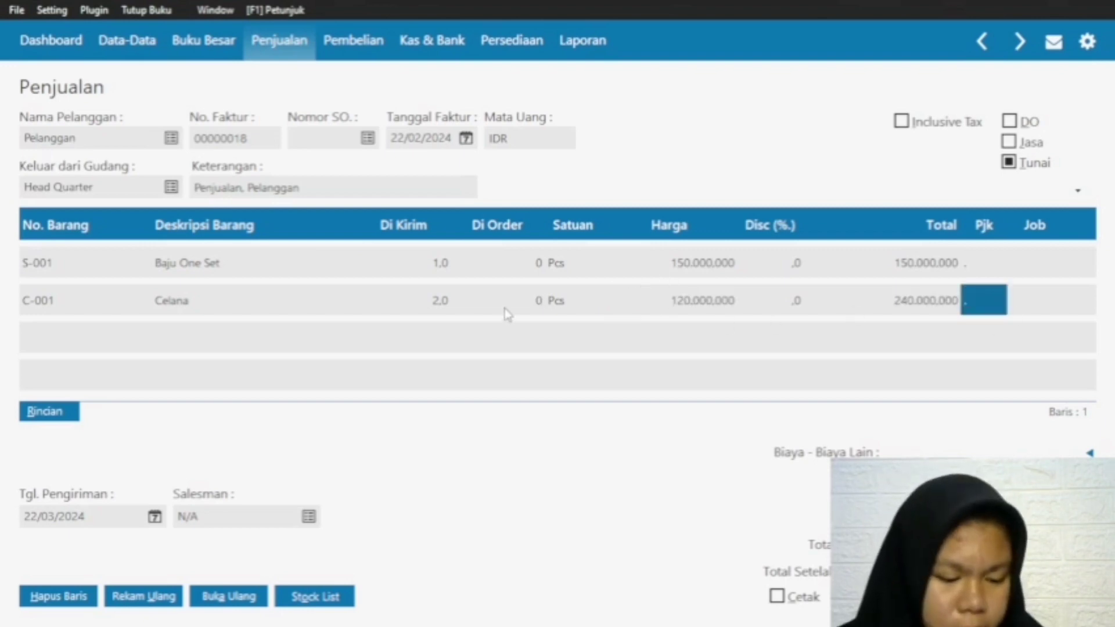
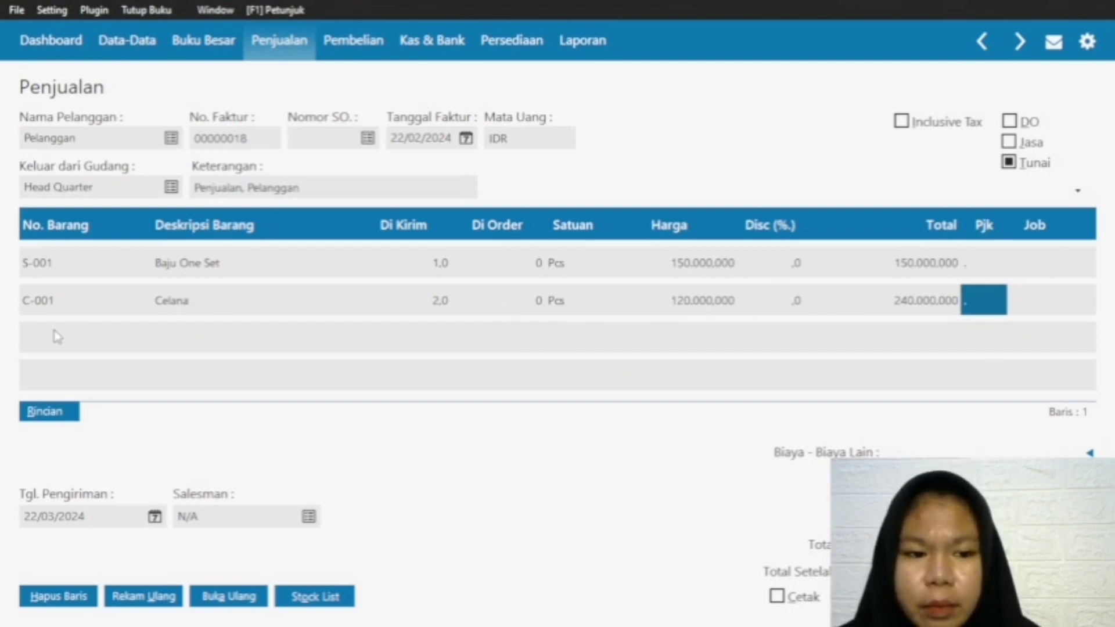
Step: Commit the Celana line and record the cash sales invoice dated 22/02/2024
left_click(50, 296)
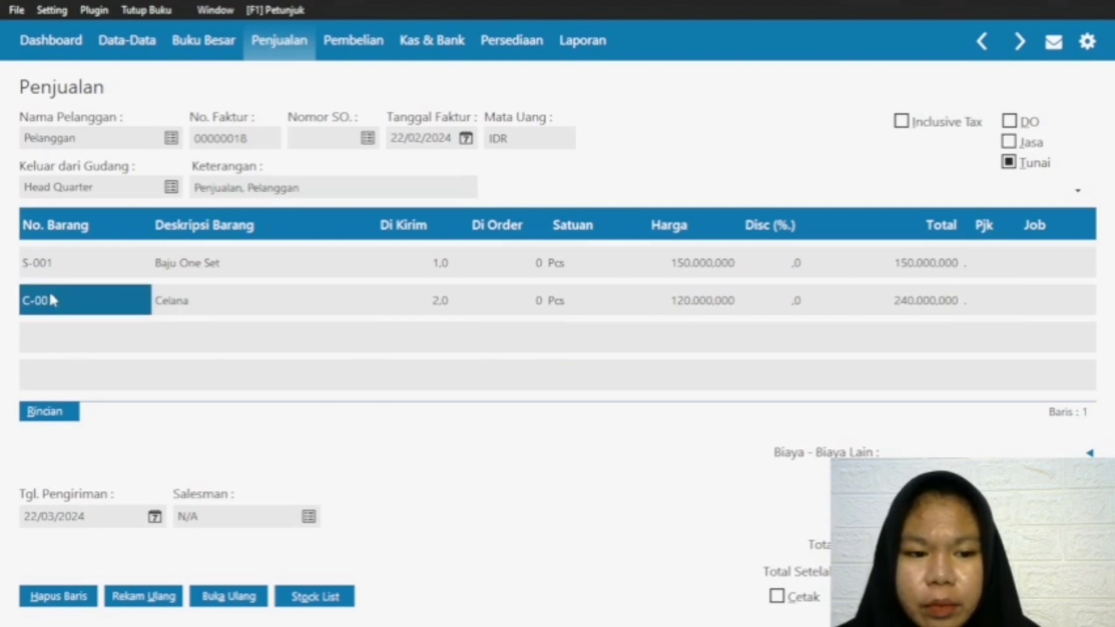
left_click(85, 335)
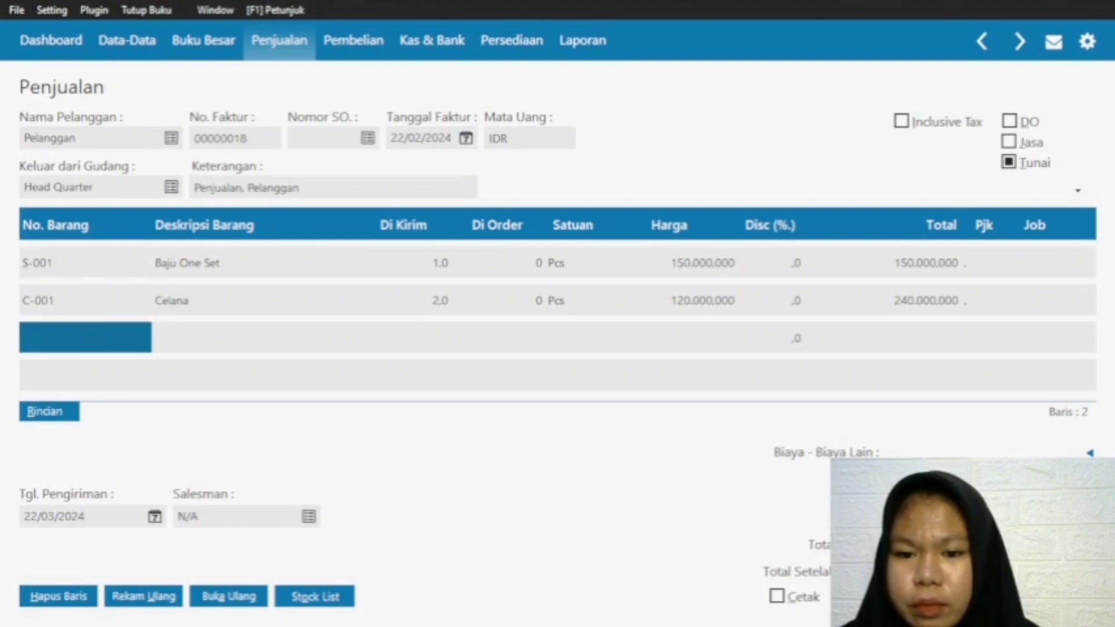
left_click(1056, 596)
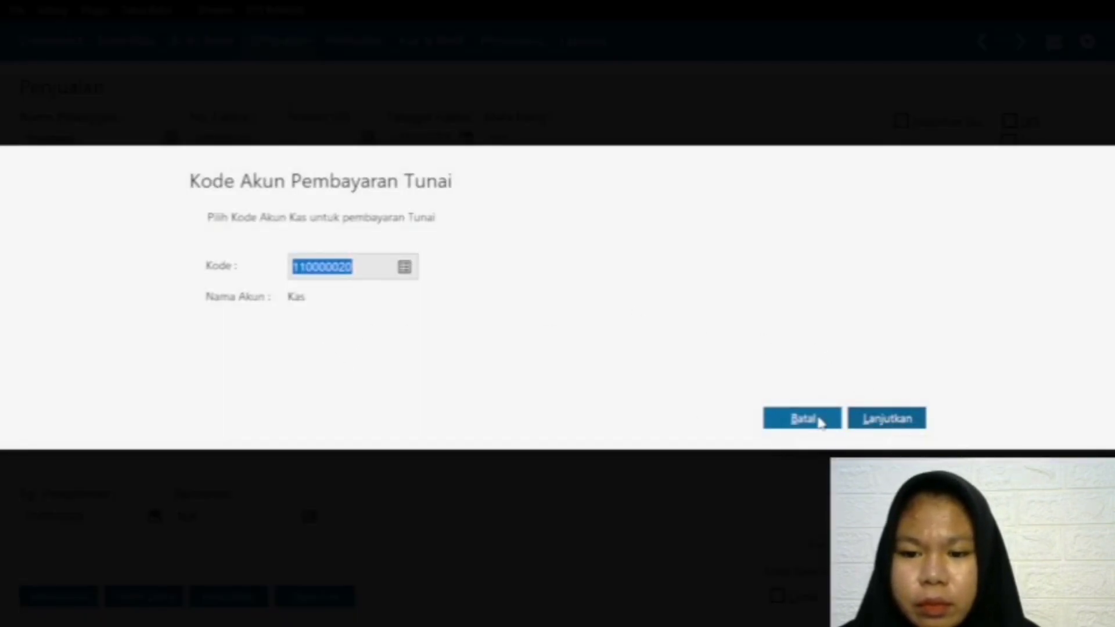
left_click(805, 419)
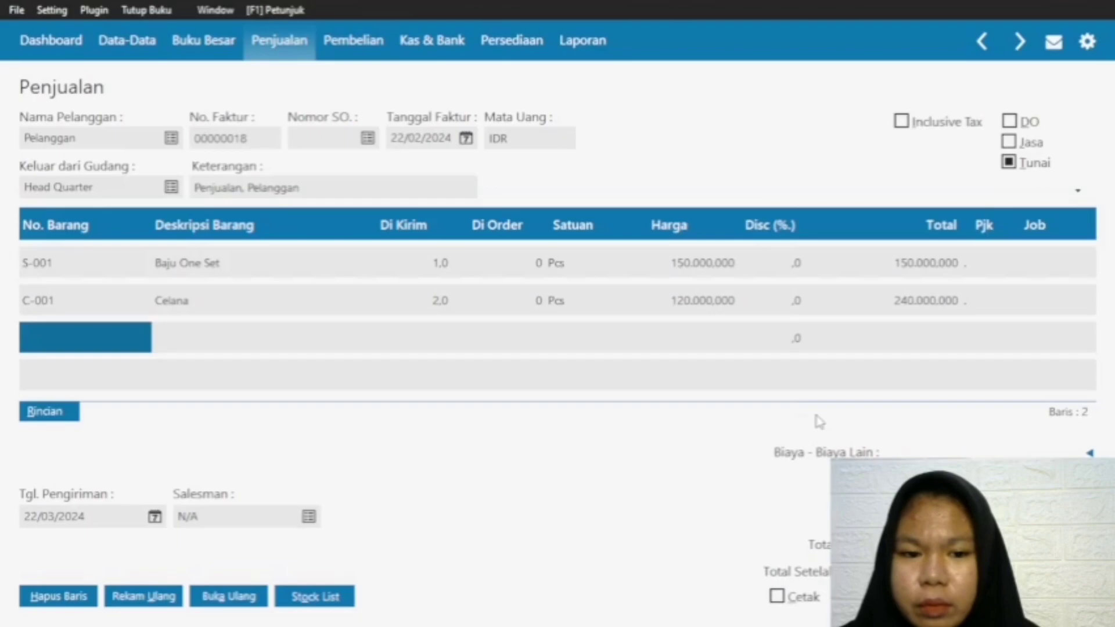
left_click(283, 333)
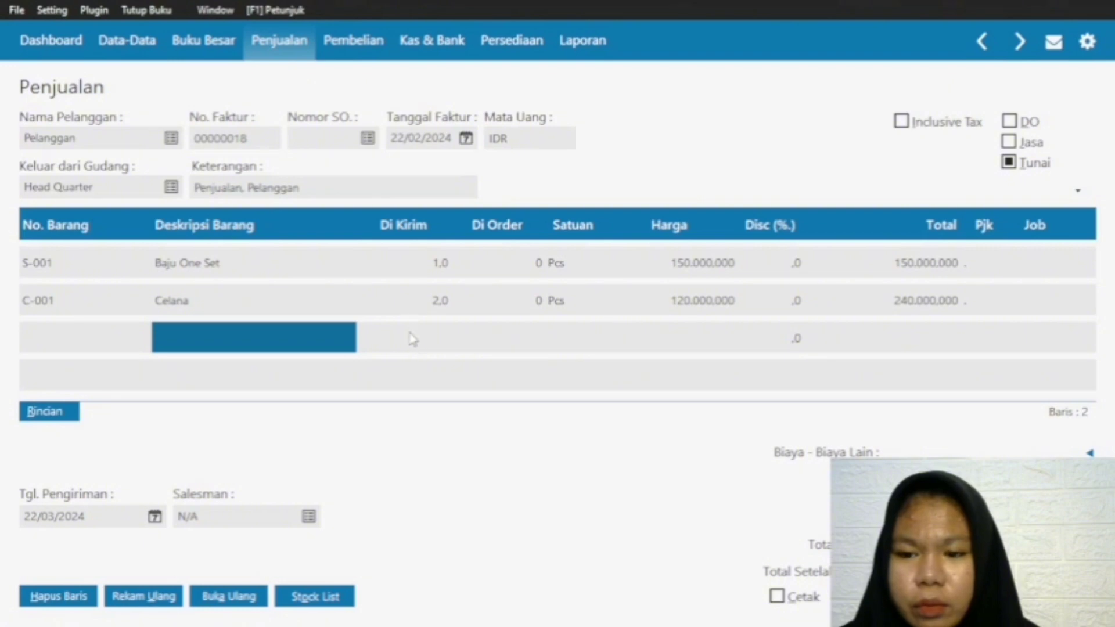
left_click(105, 331)
left_click(250, 341)
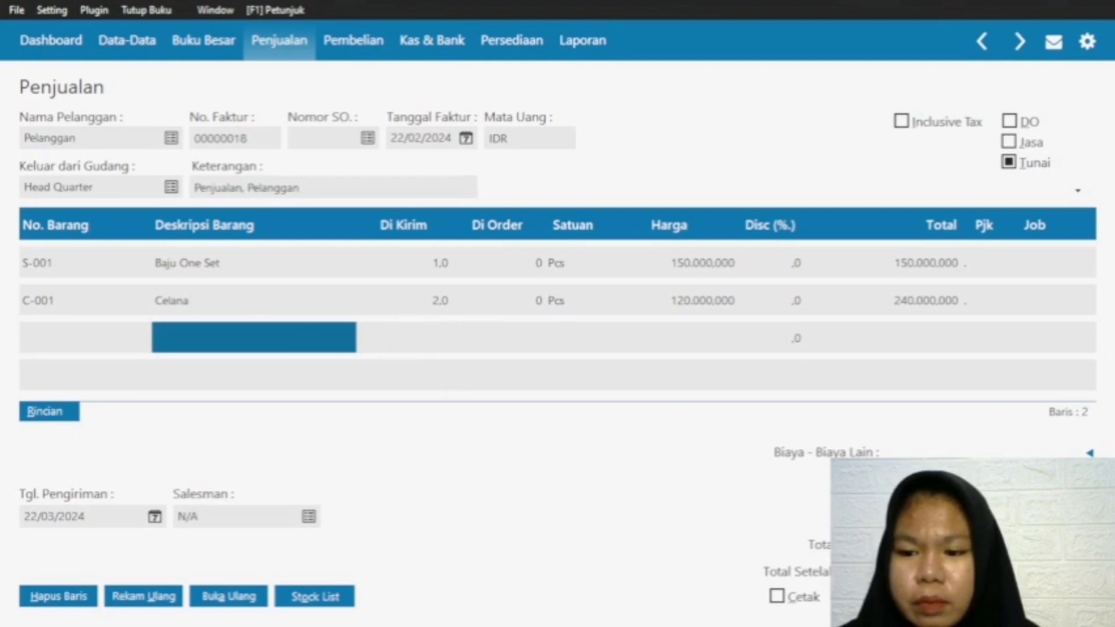
left_click(1056, 596)
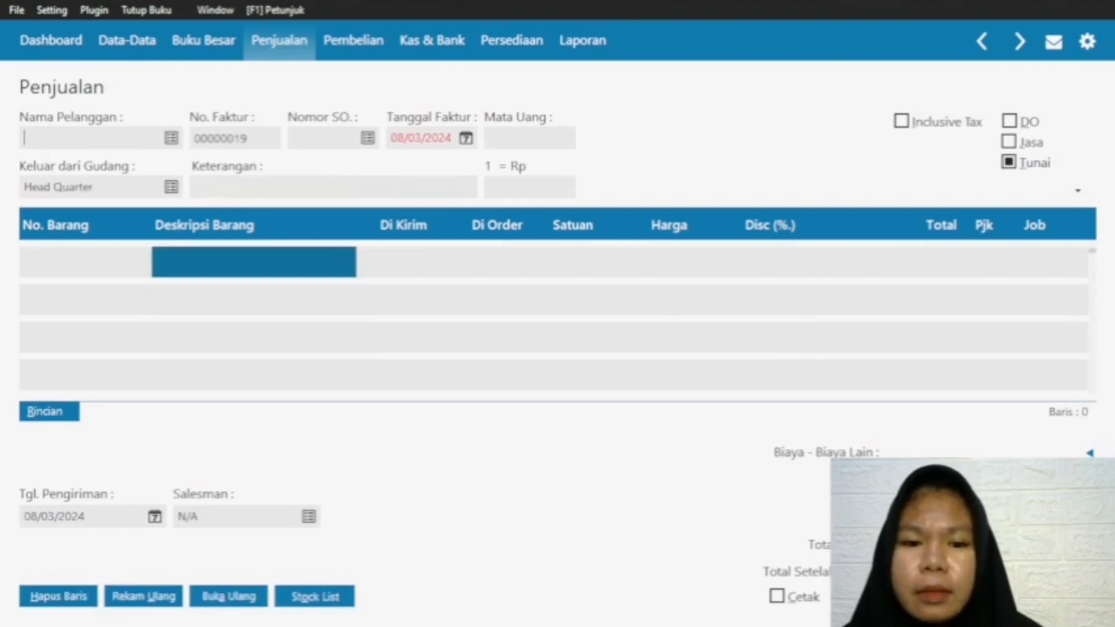
Step: Choose Pelanggan as the customer on the new invoice, leaving the sales order number empty
left_click(171, 140)
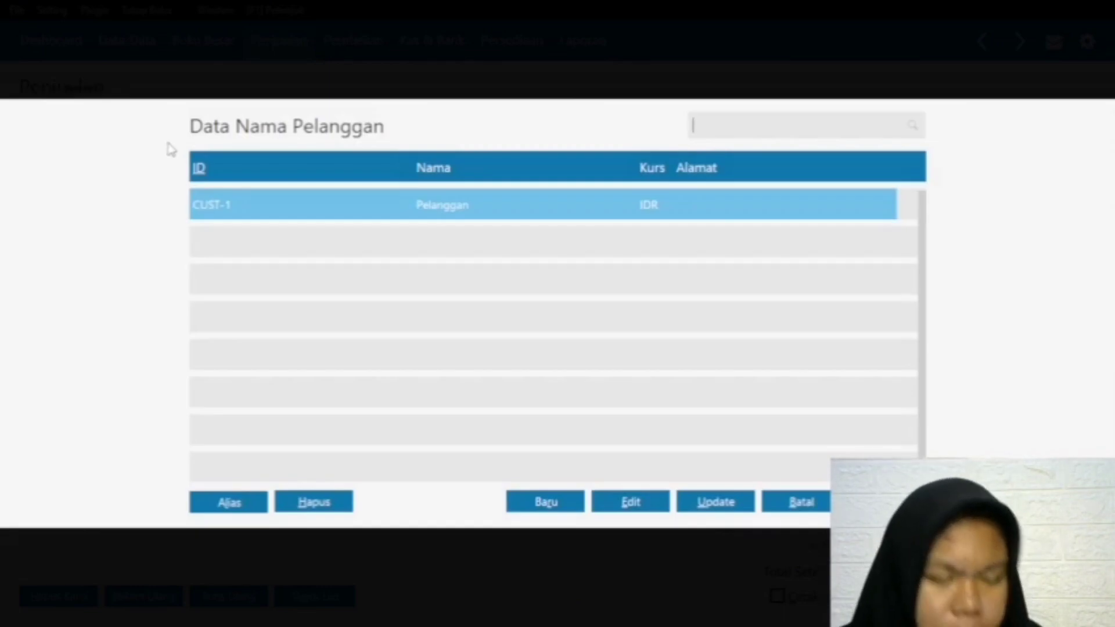
left_click(451, 202)
left_click(886, 501)
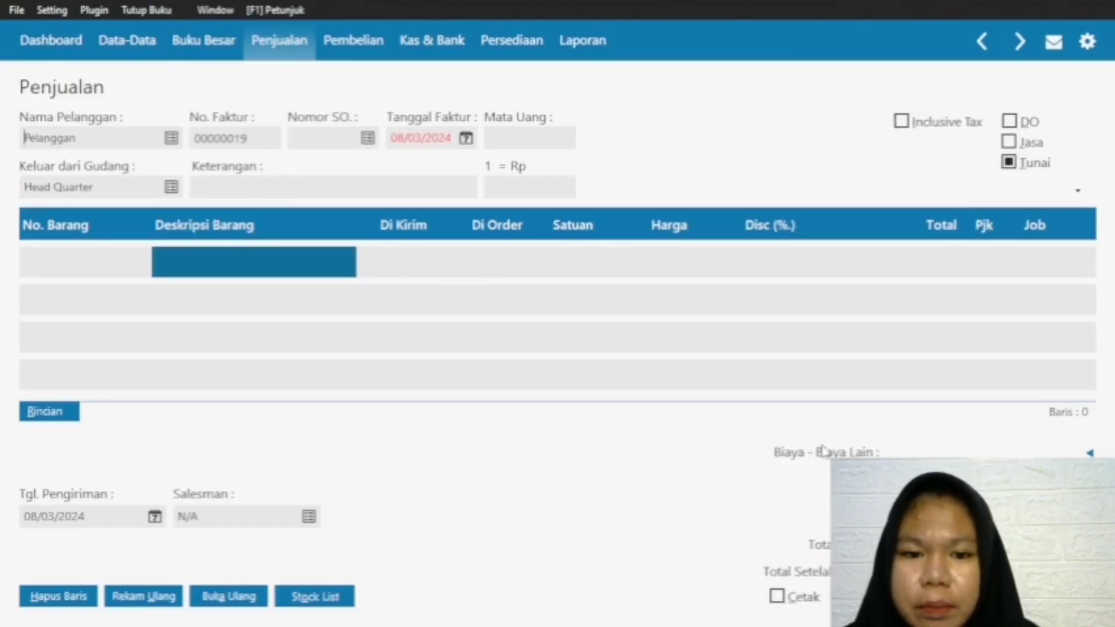
left_click(369, 139)
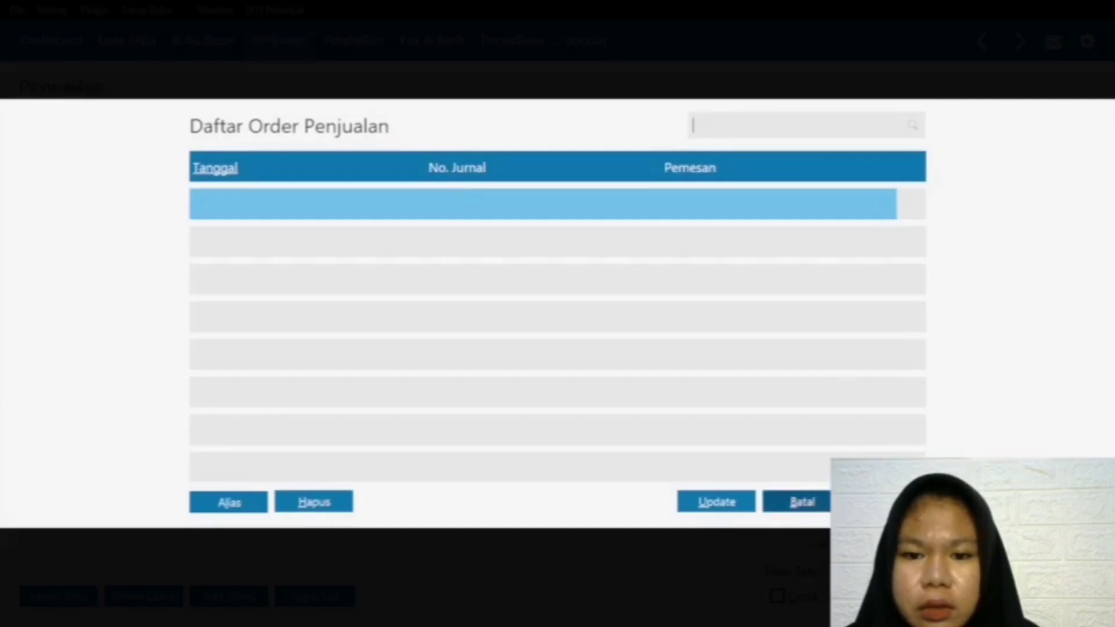
left_click(819, 504)
Step: Set the invoice date to 23/02/2024 and the delivery date to 23/03/2024
left_click(466, 140)
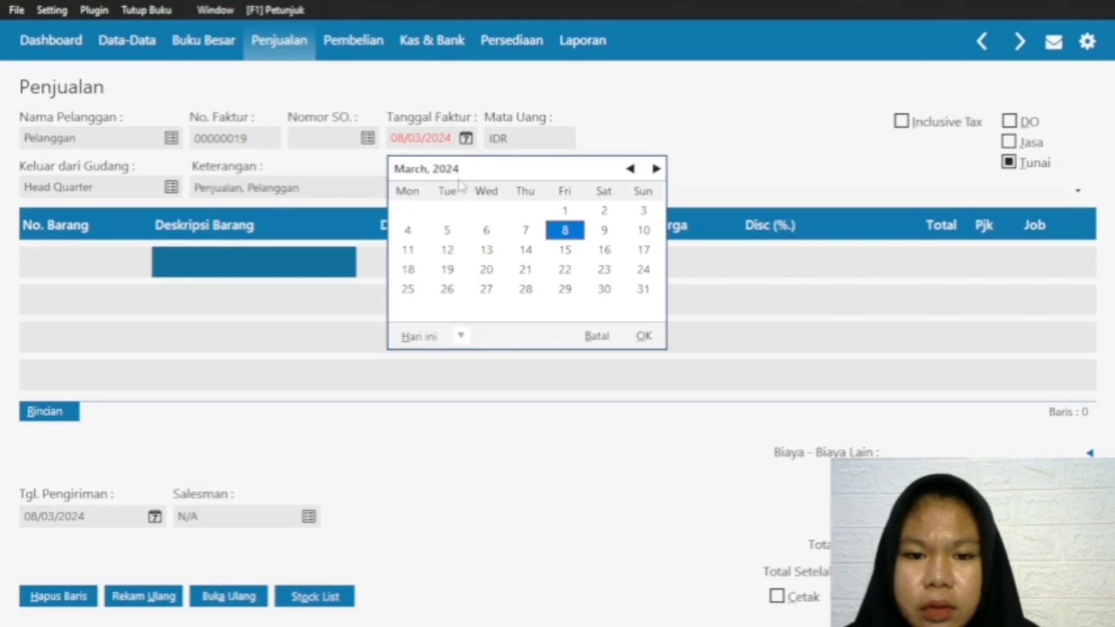
left_click(629, 169)
left_click(564, 270)
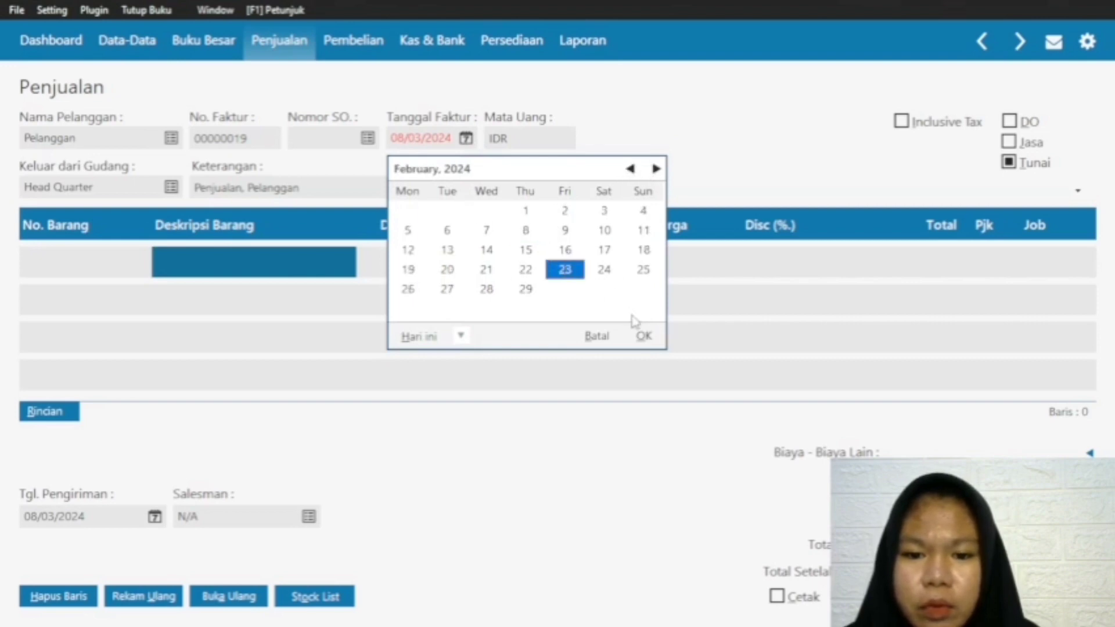
left_click(643, 336)
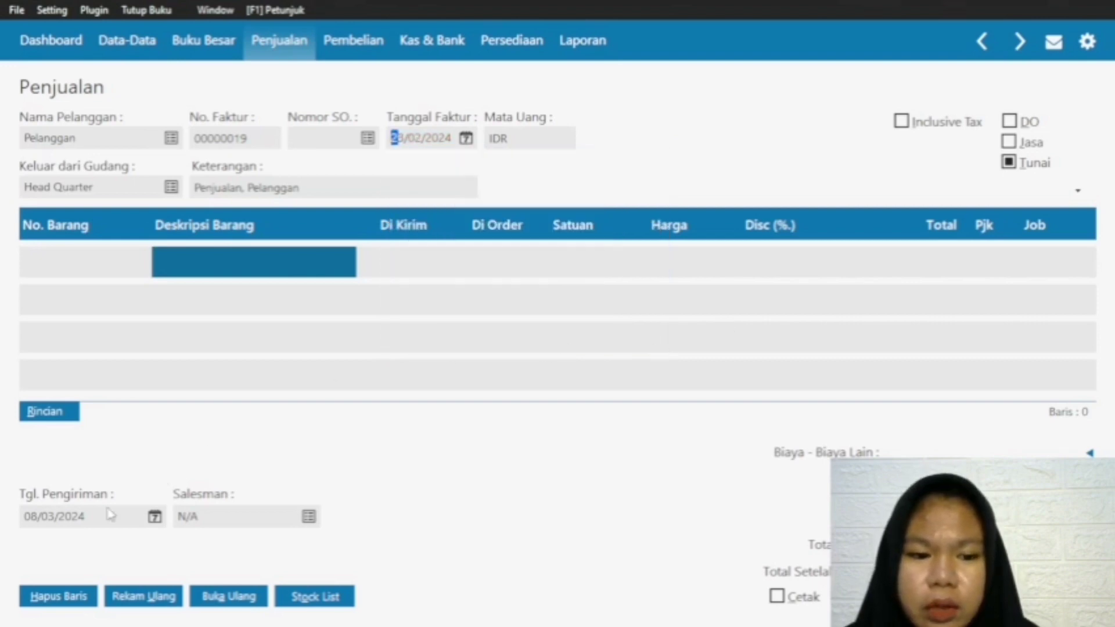
left_click(154, 516)
left_click(360, 420)
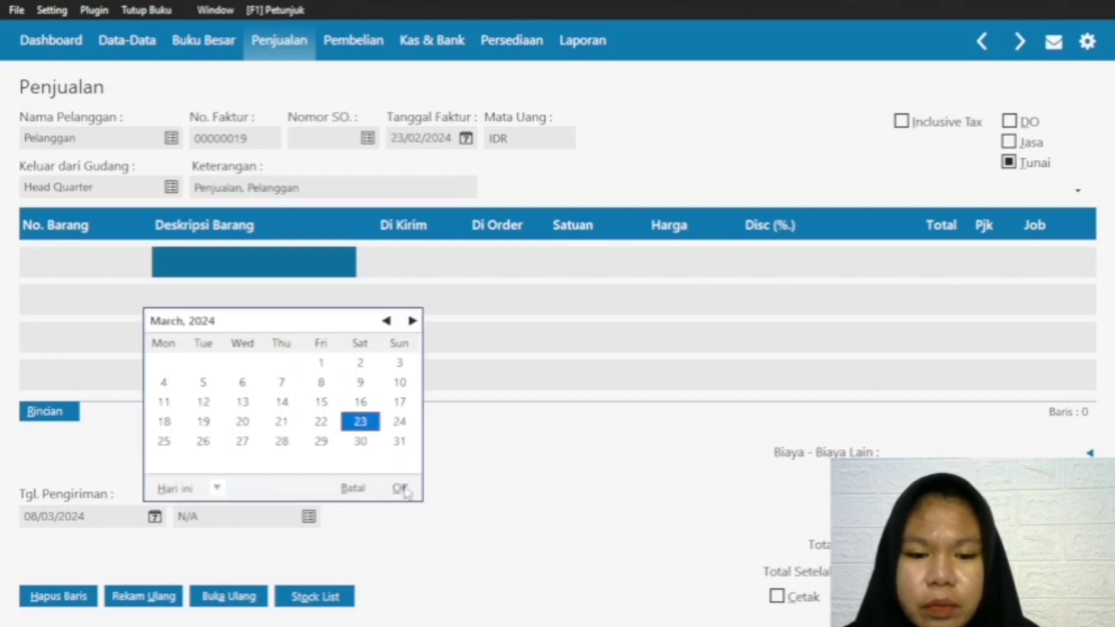
left_click(399, 488)
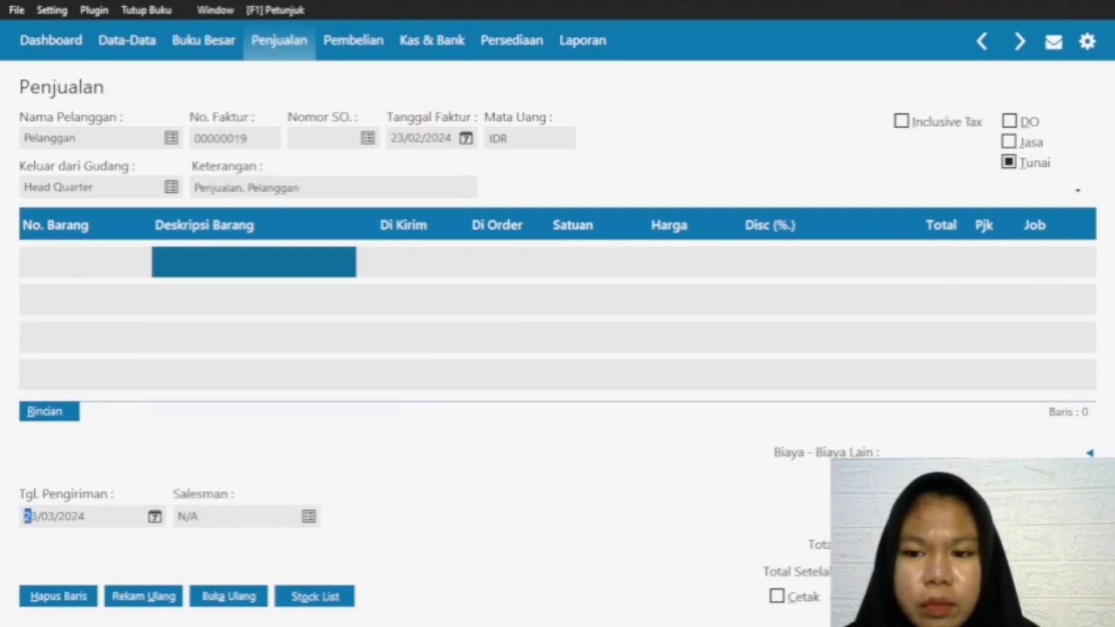
Step: Add a first line for item R-001 Rok with a shipped quantity of 5 at a price of 70000
left_click(100, 265)
double_click(100, 266)
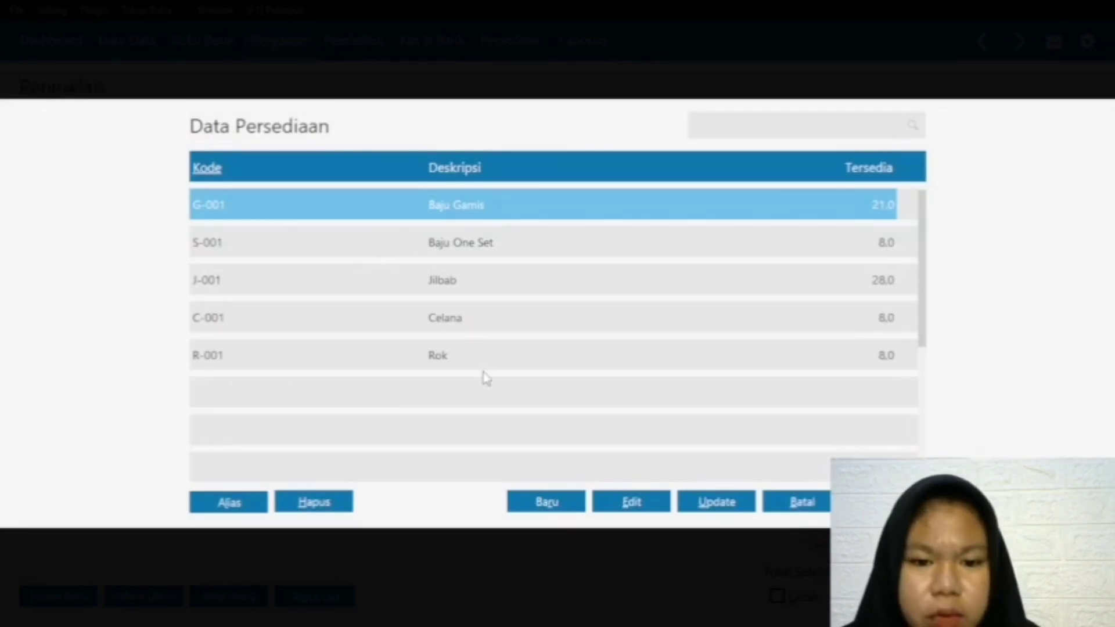
left_click(638, 366)
left_click(887, 502)
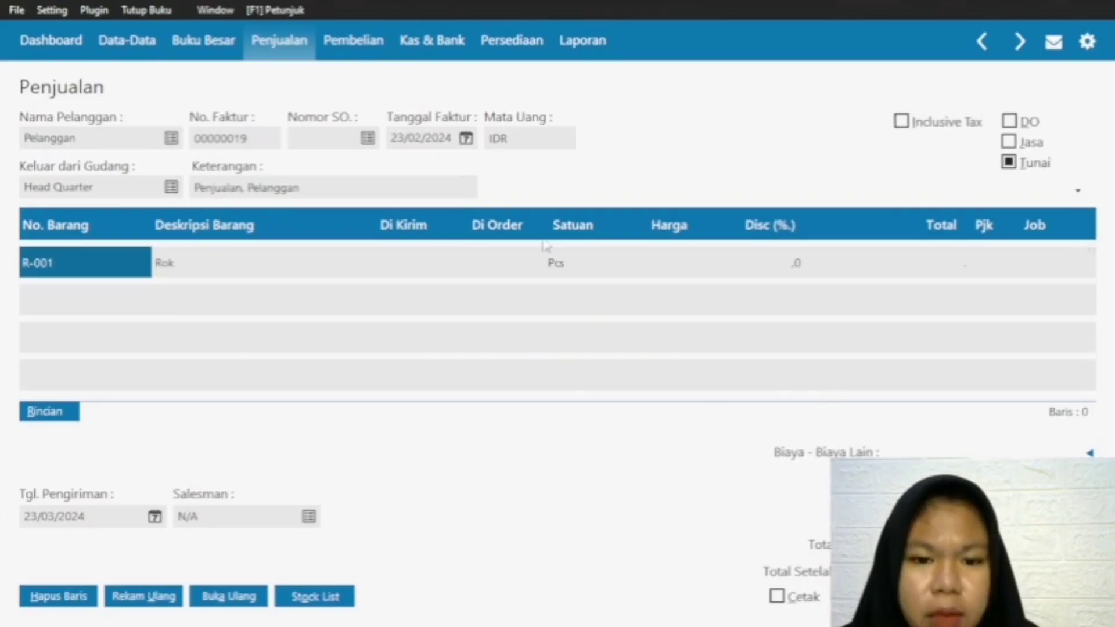
left_click(382, 265)
type("5")
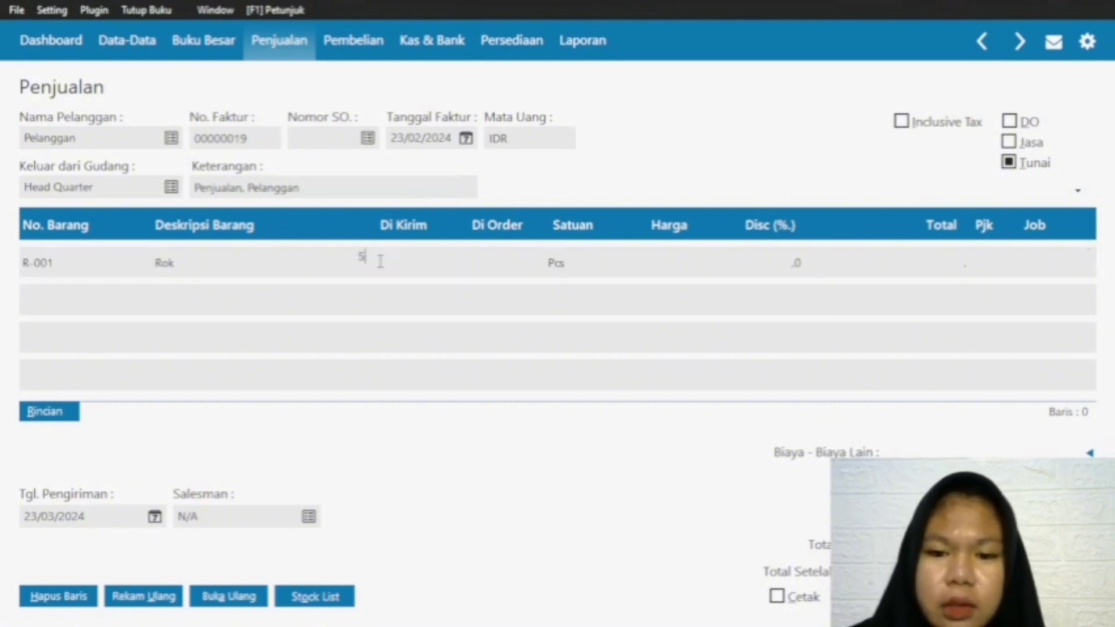
left_click(670, 258)
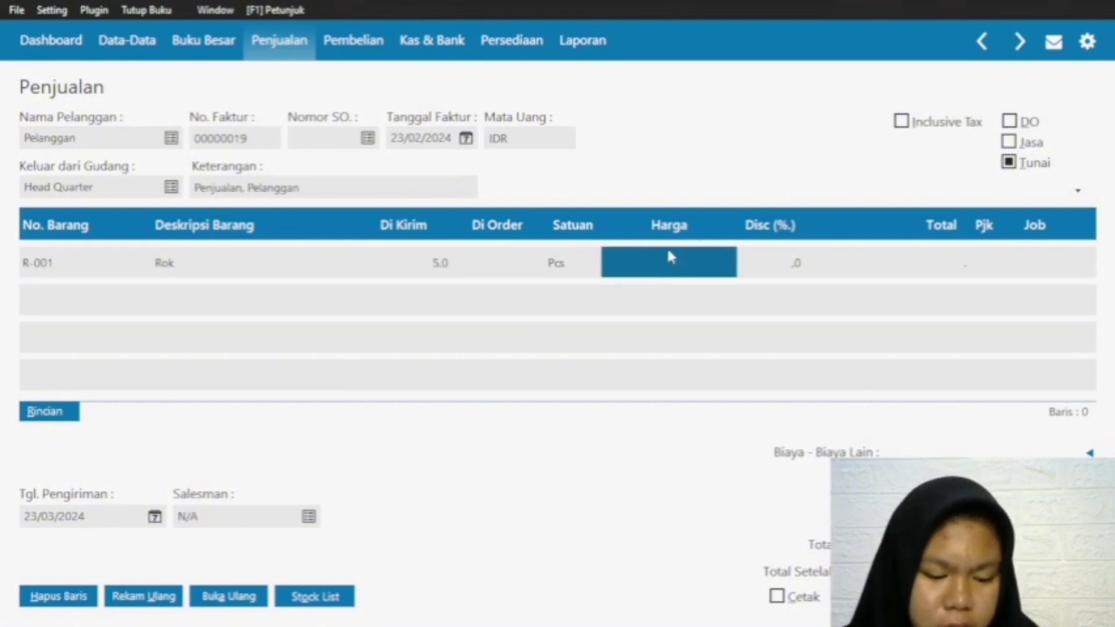
type("70")
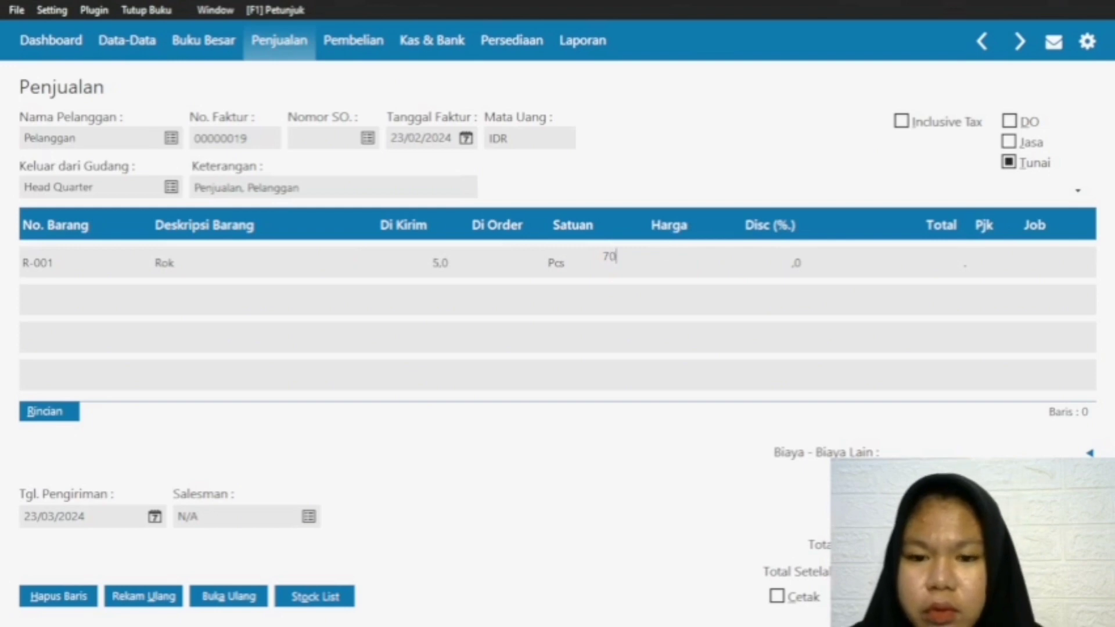
type(".000.000")
left_click(883, 270)
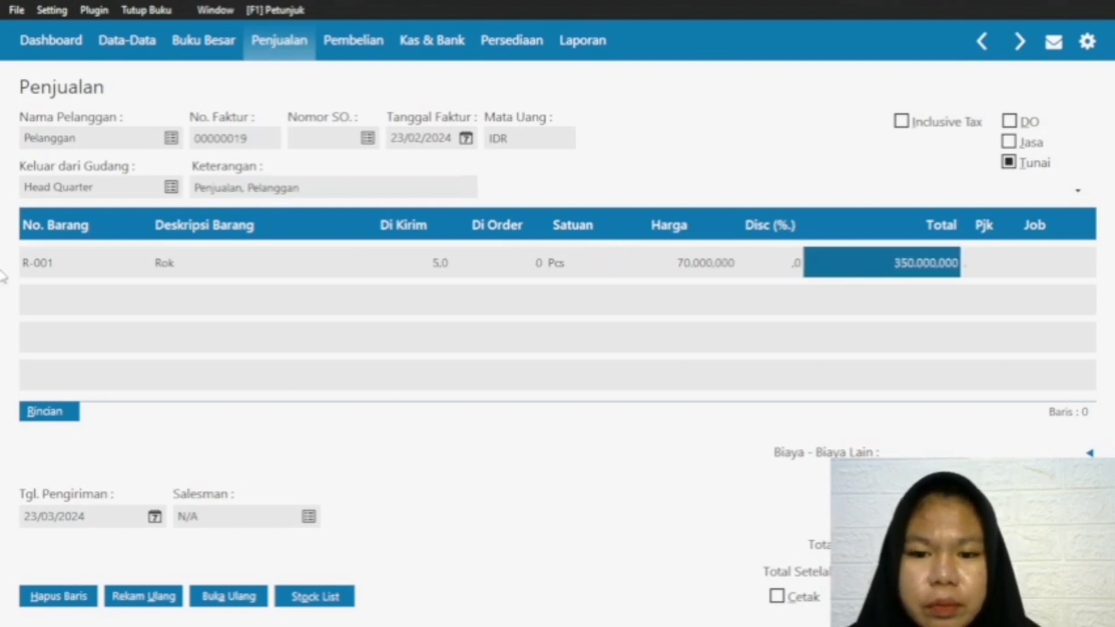
left_click(41, 261)
Step: Add a second line for item G-001 Baju Gamis with a shipped quantity of 8 at a price of 250000
left_click(26, 306)
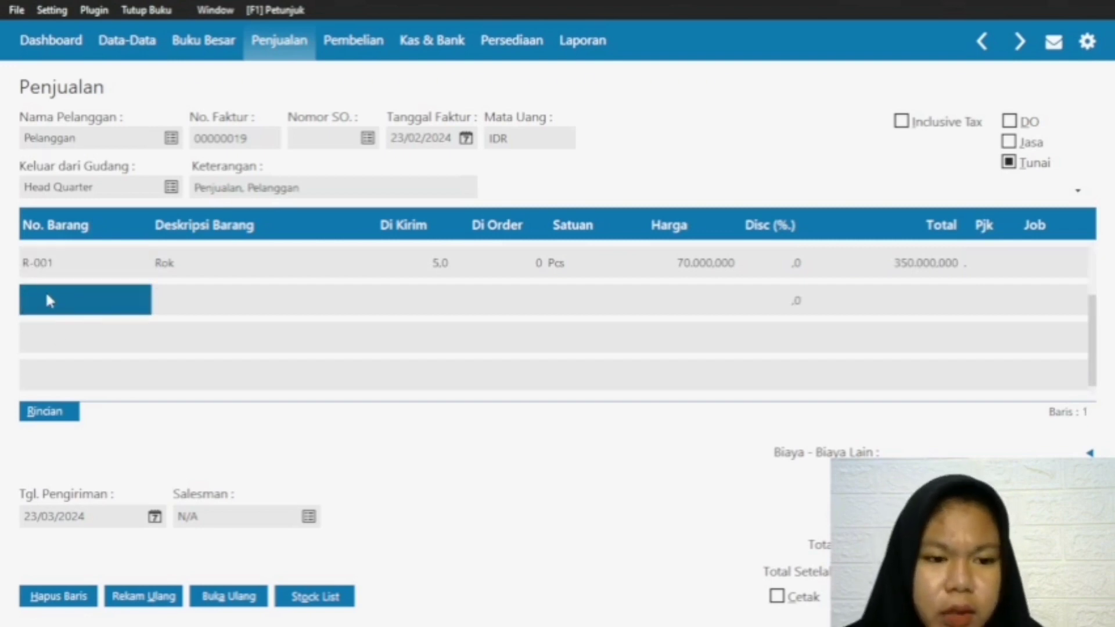
double_click(31, 299)
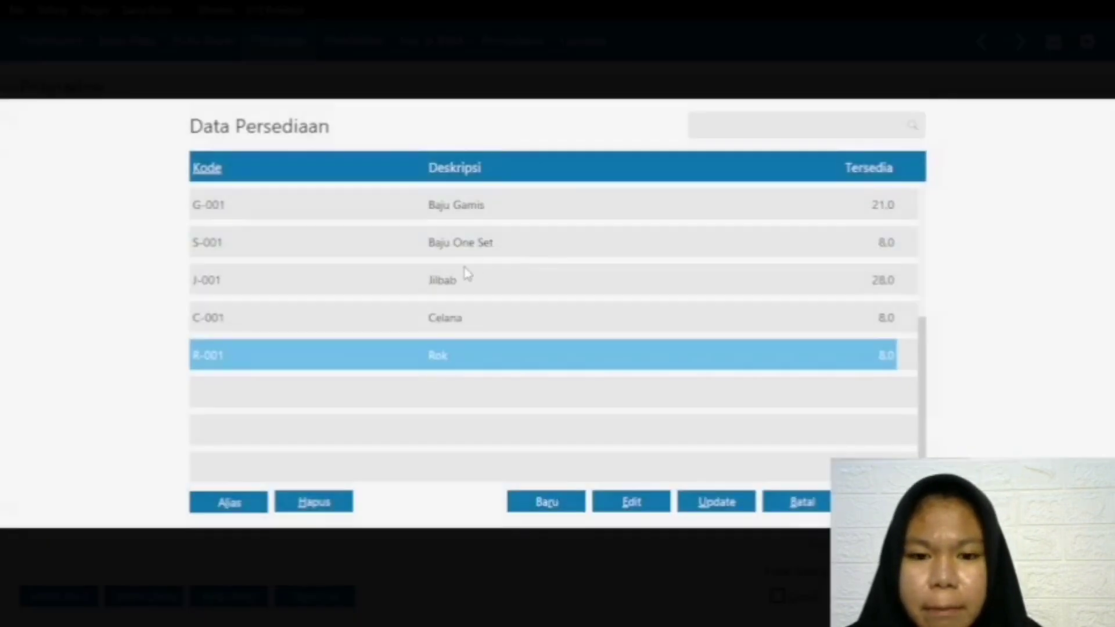
left_click(460, 205)
key("Return")
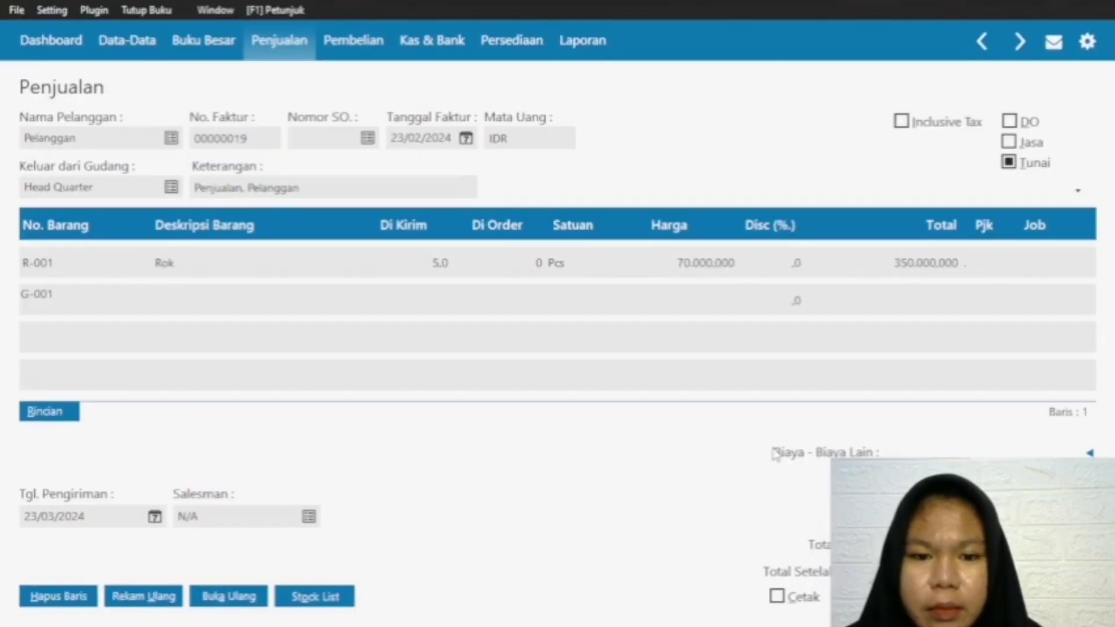
left_click(438, 299)
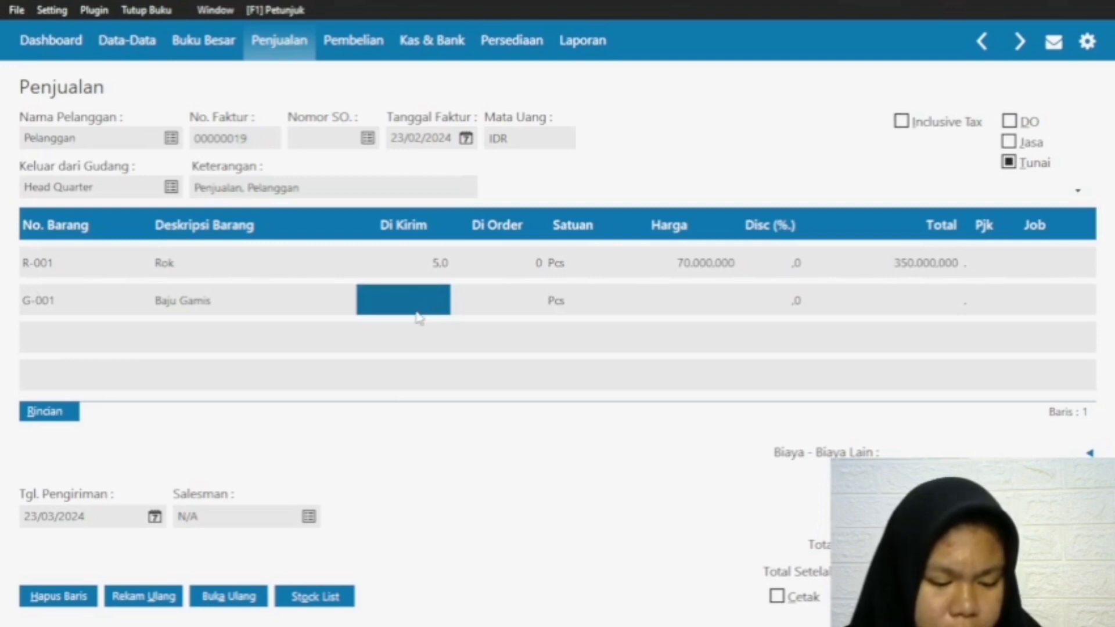
type("8")
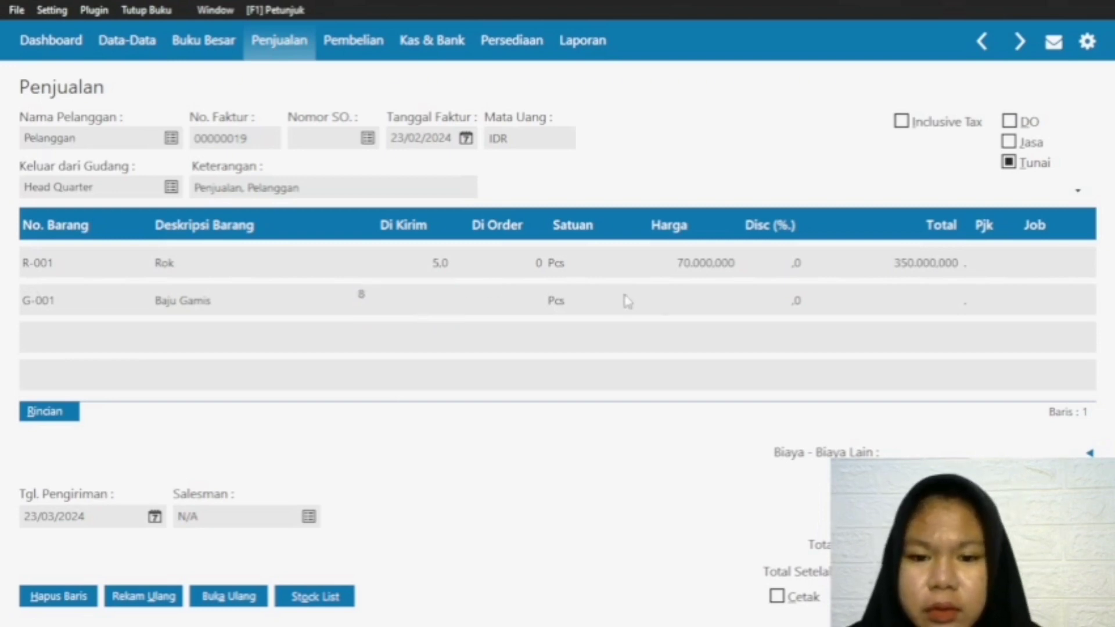
left_click(691, 299)
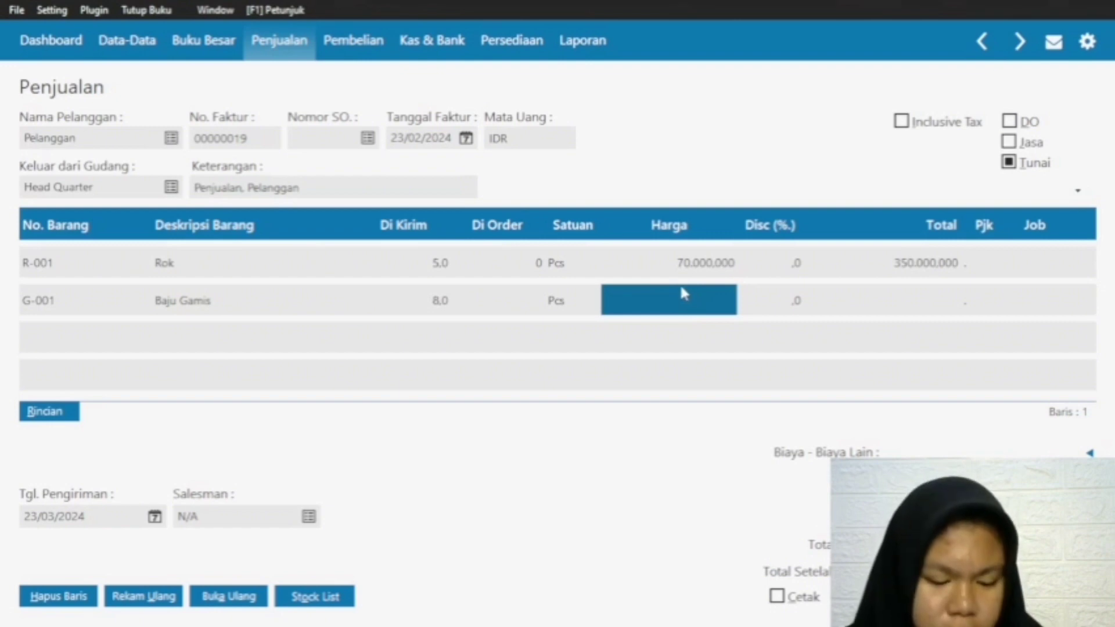
type("250000")
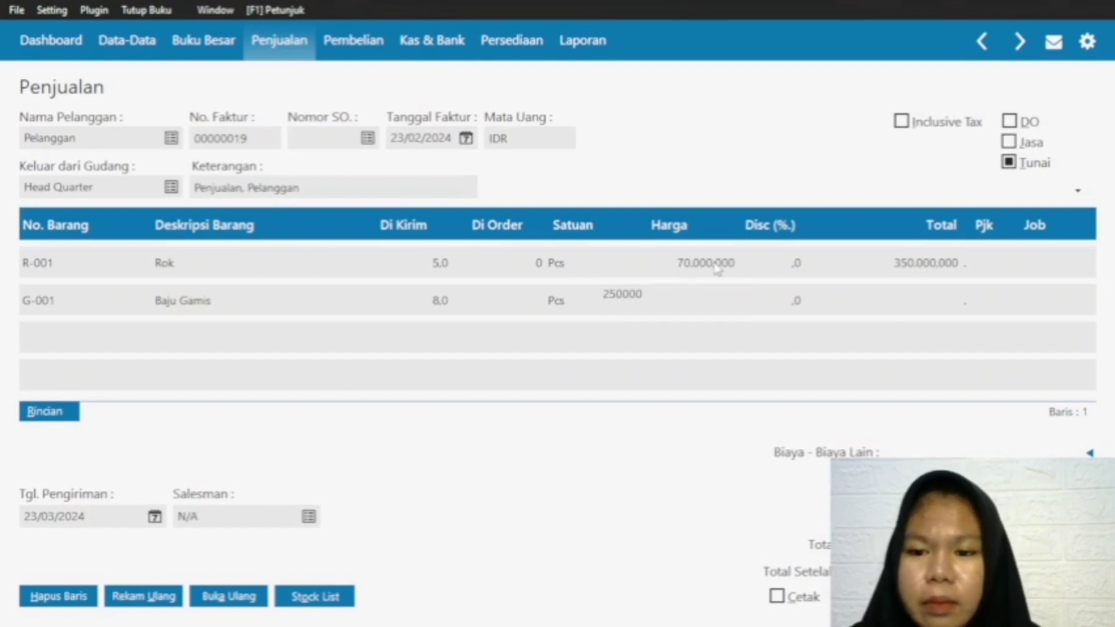
key("Escape")
key("BackSpace")
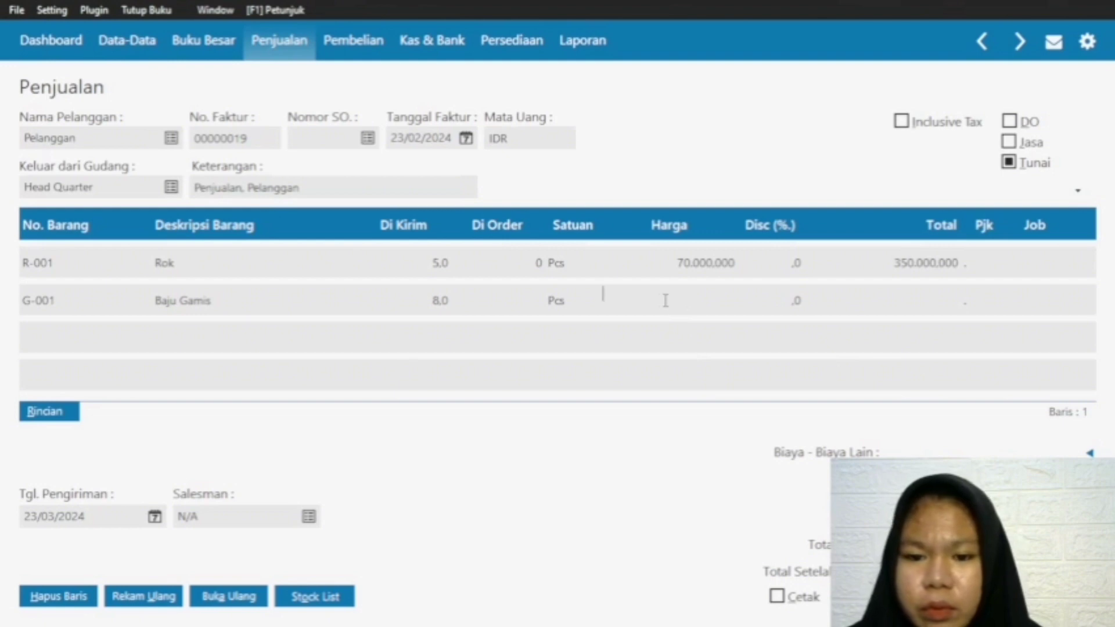
type("250000")
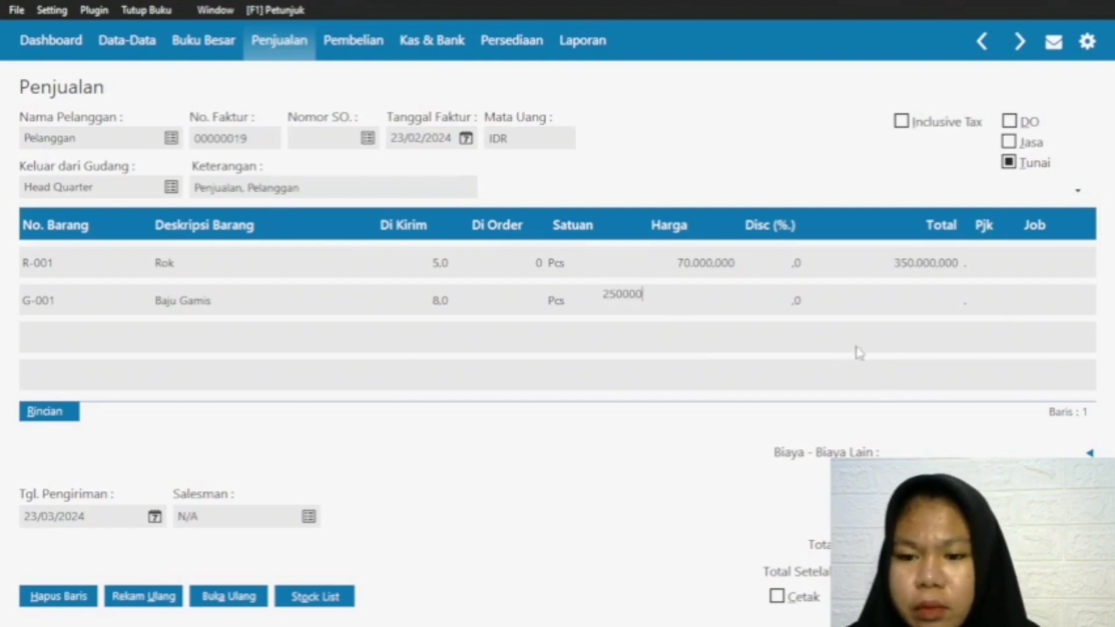
left_click(922, 303)
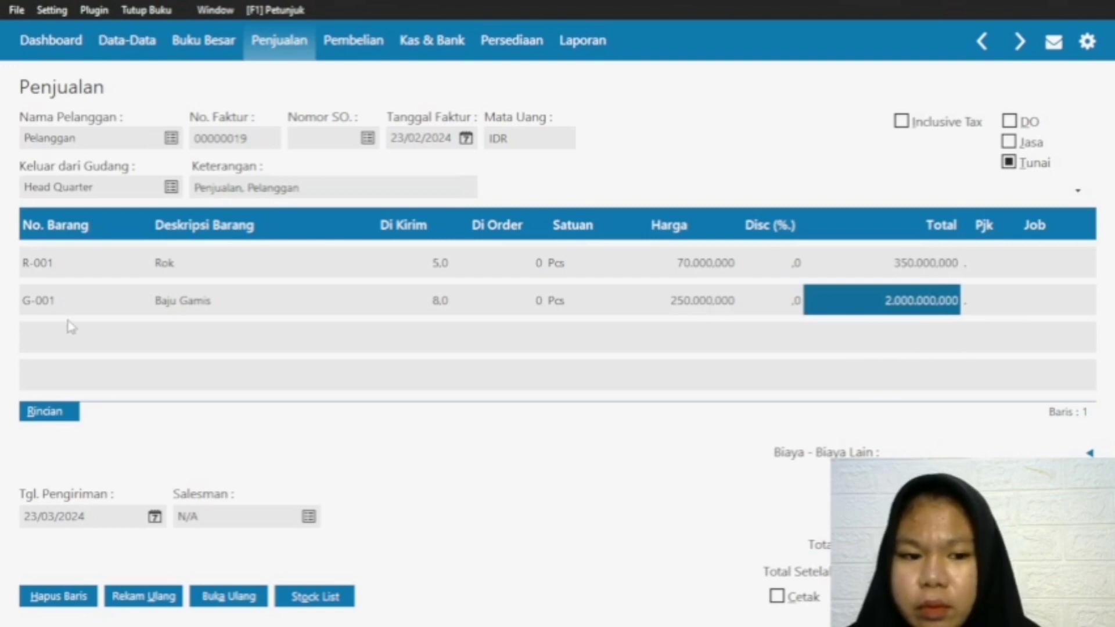
left_click(59, 304)
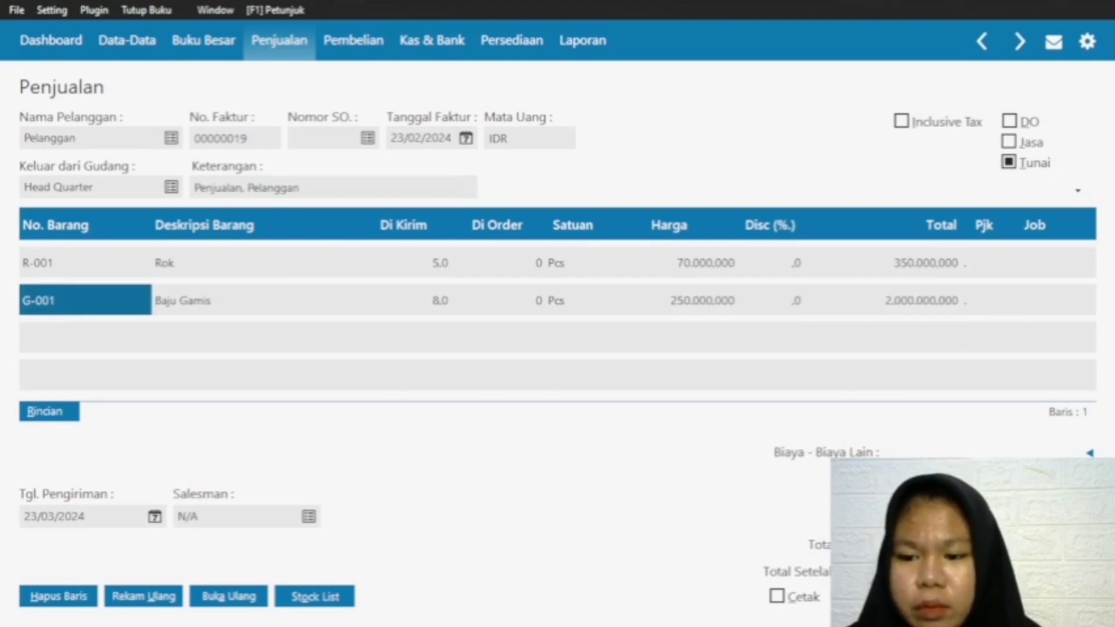
Step: Record the cash invoice dated 23/02/2024 with Kas as the cash payment account
left_click(1056, 596)
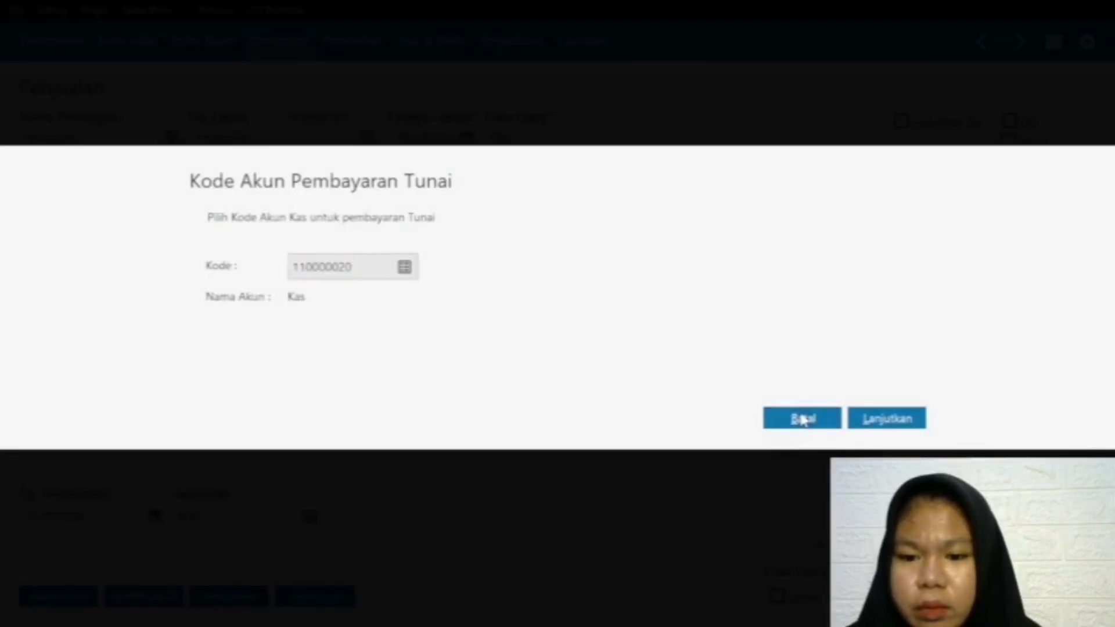
left_click(802, 418)
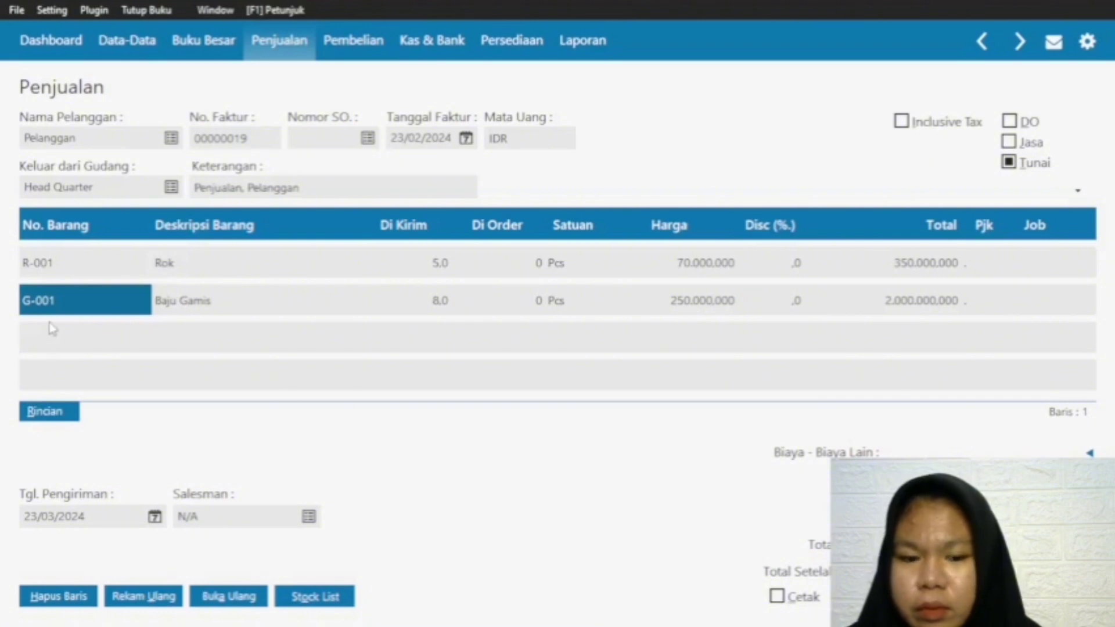
left_click(25, 372)
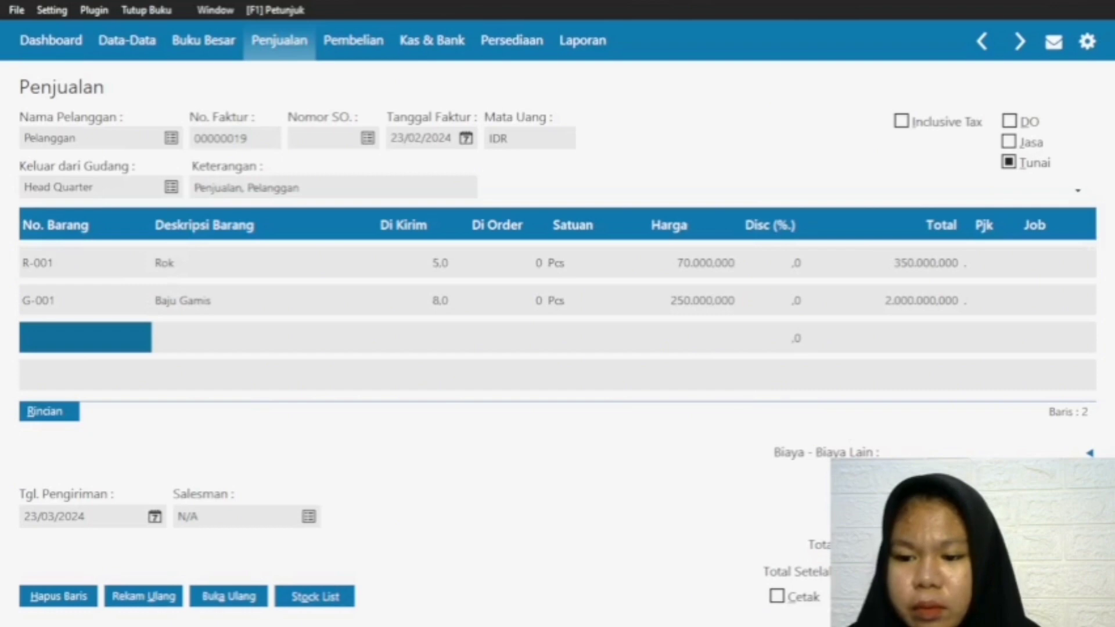
left_click(1057, 596)
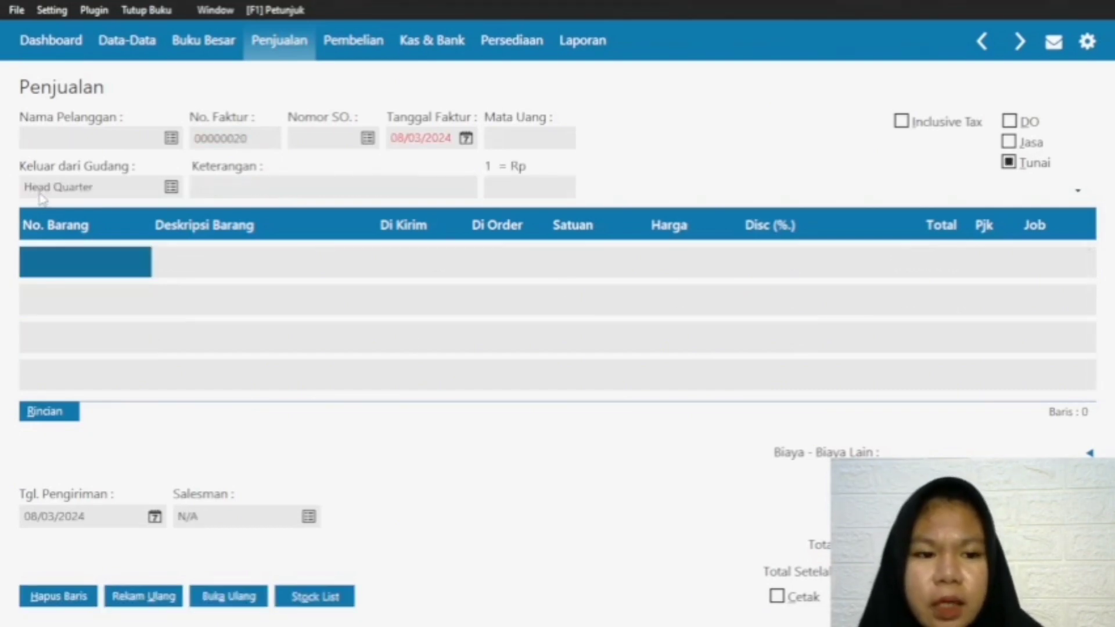
Step: Choose Pelanggan as the customer on the new invoice and set the invoice date to 24/02/2024
left_click(169, 138)
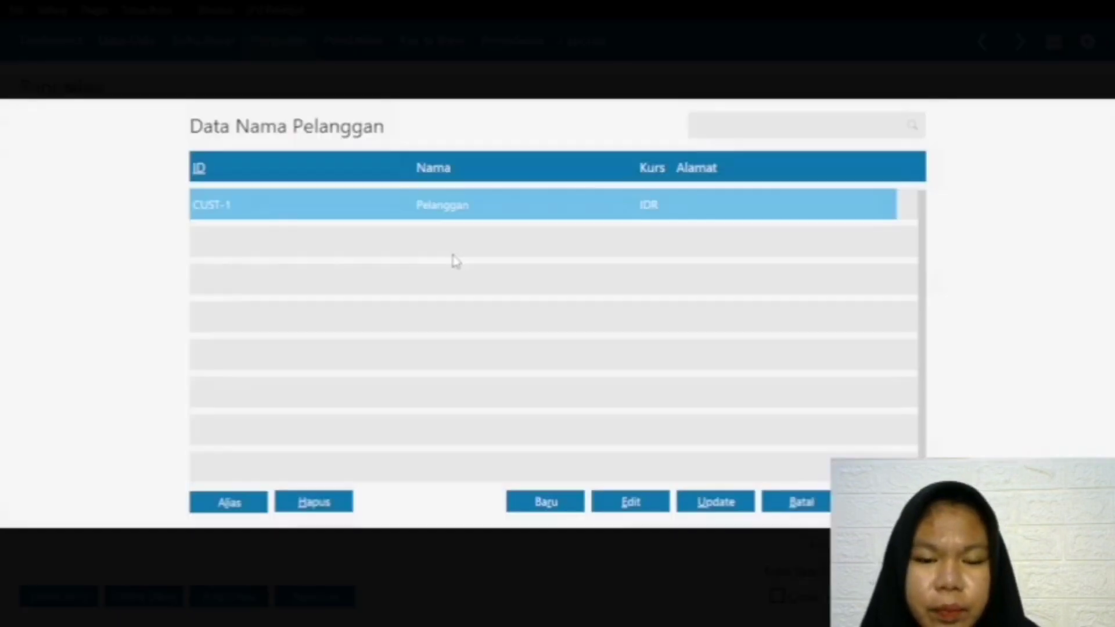
key("Return")
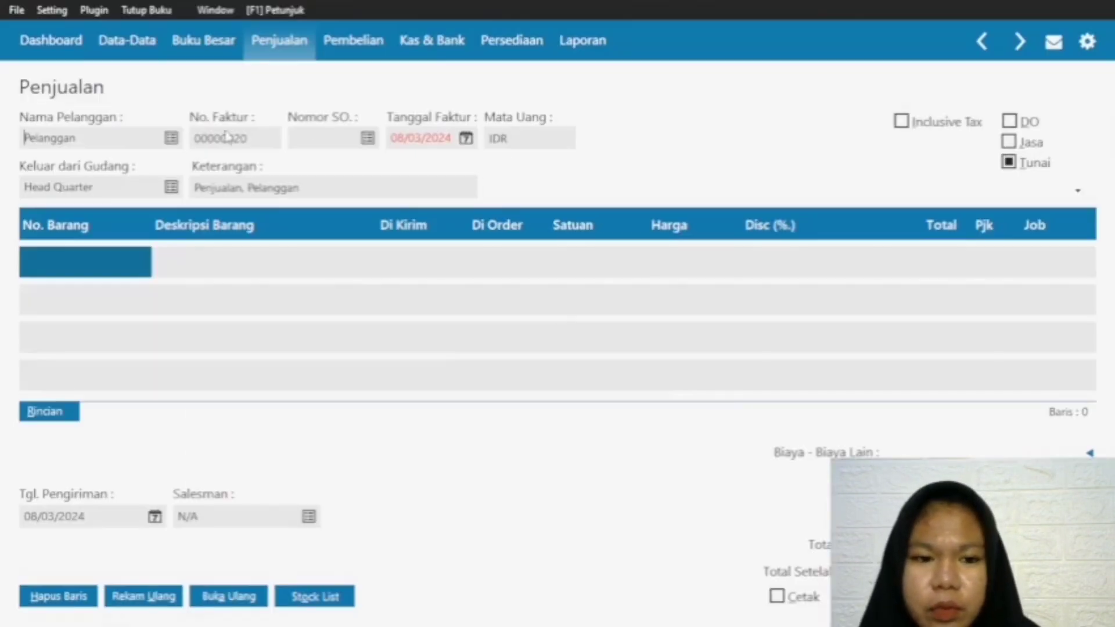
left_click(465, 138)
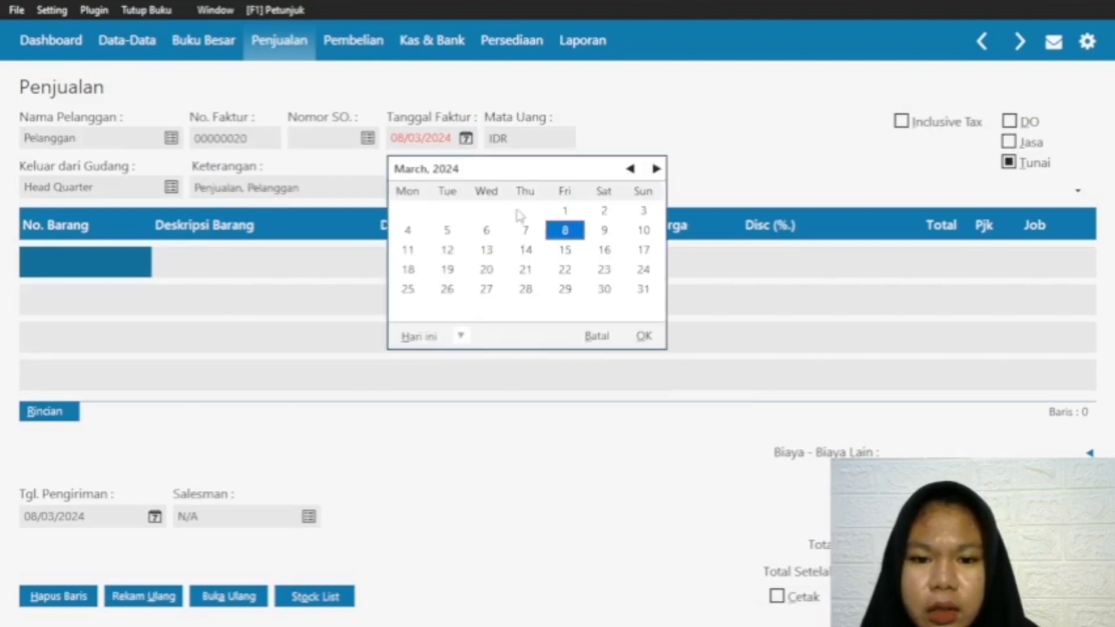
left_click(630, 169)
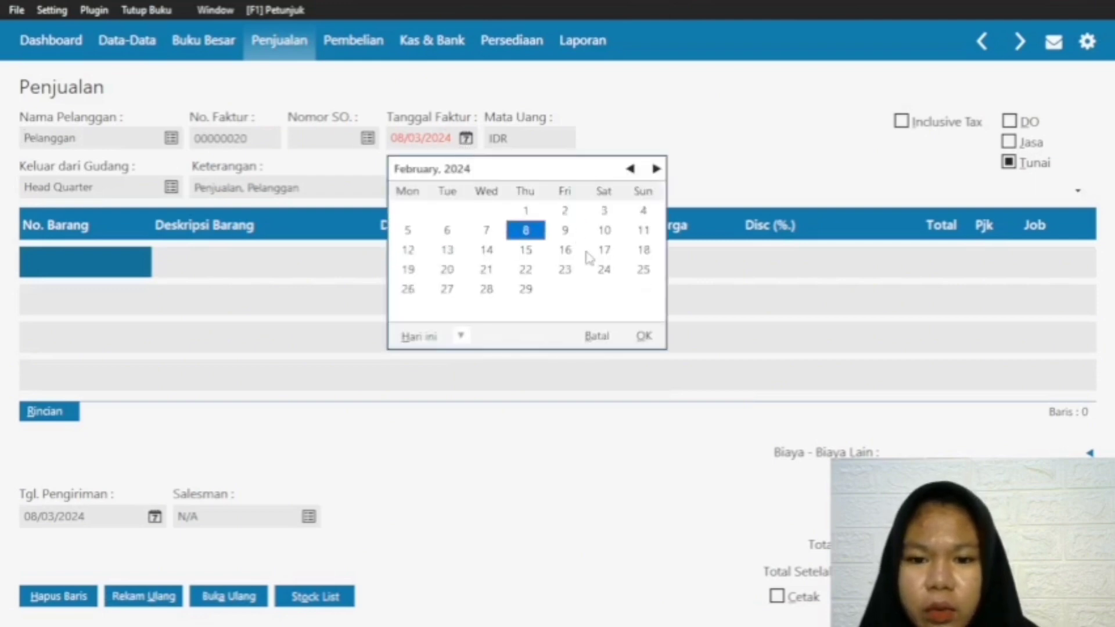
left_click(601, 275)
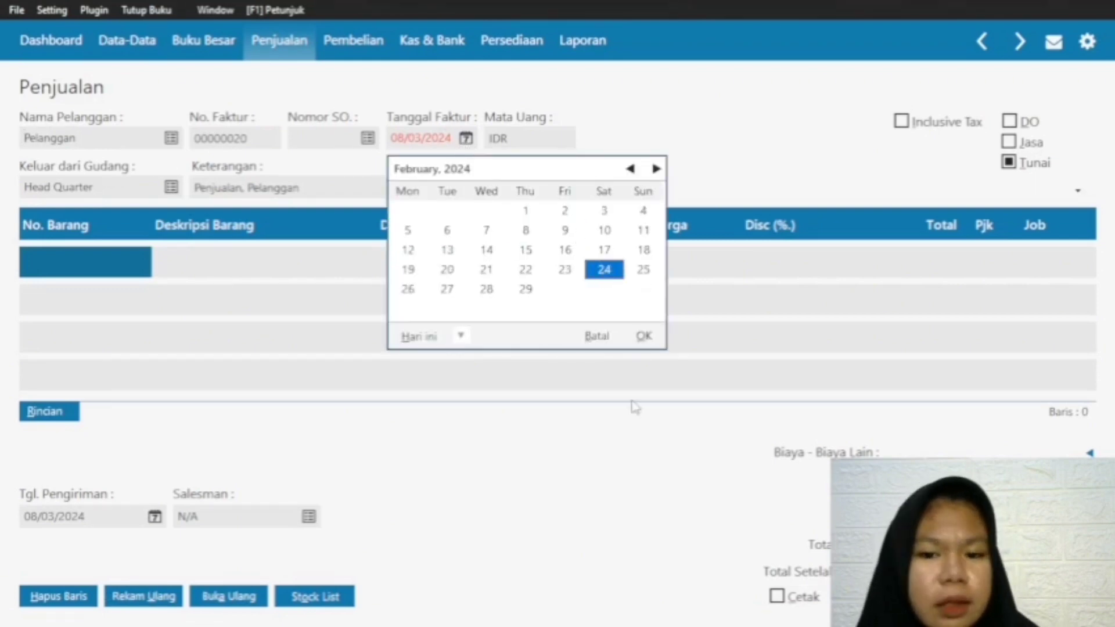
left_click(643, 336)
Step: Set the invoice's delivery date to 24/03/2024
left_click(160, 517)
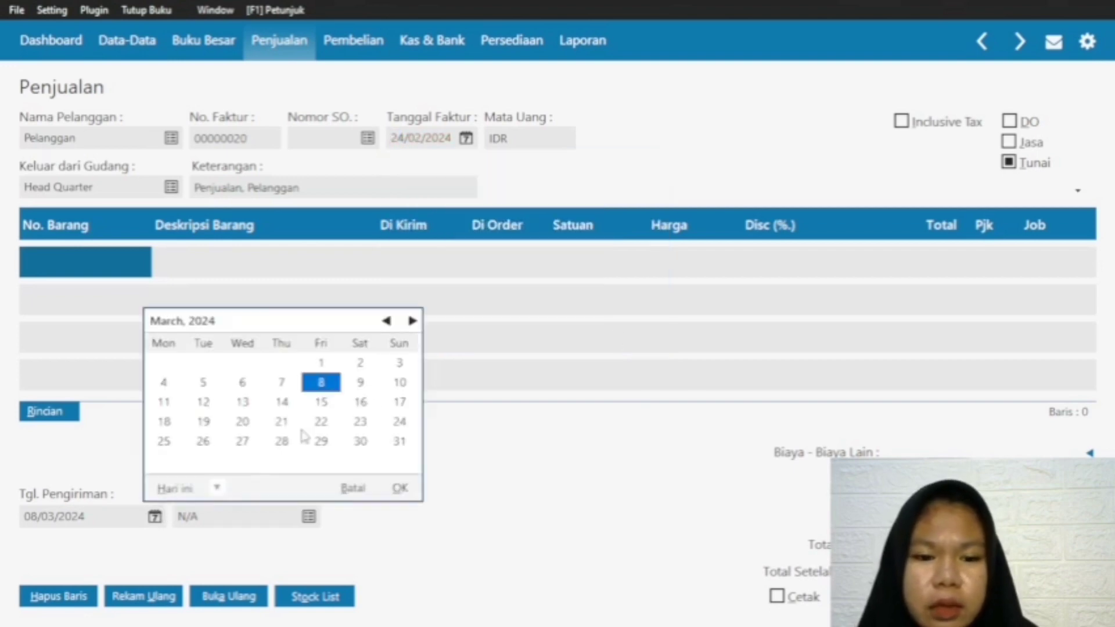
left_click(399, 422)
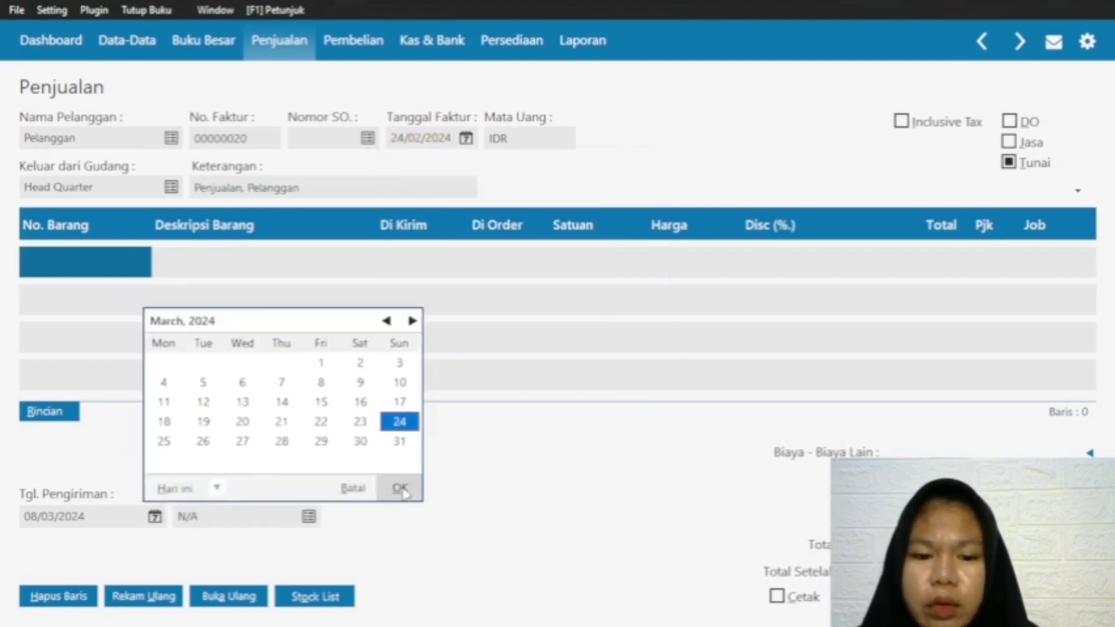
left_click(400, 488)
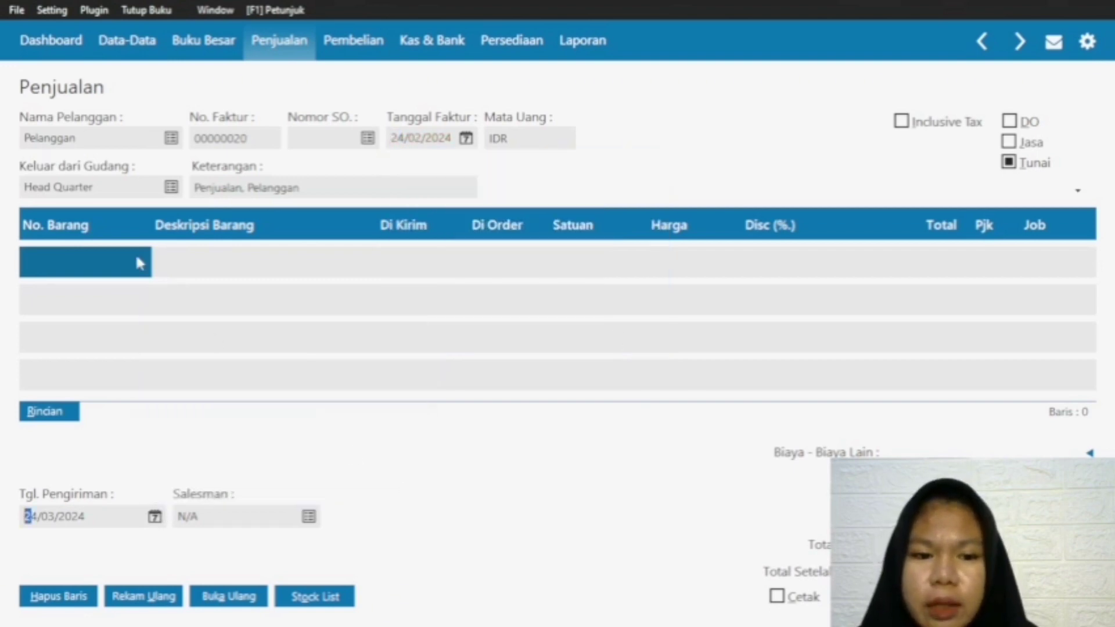
Step: Add a first line for item J-001 Jilbab with a shipped quantity of 3 at a price of 35000
left_click(90, 270)
double_click(86, 265)
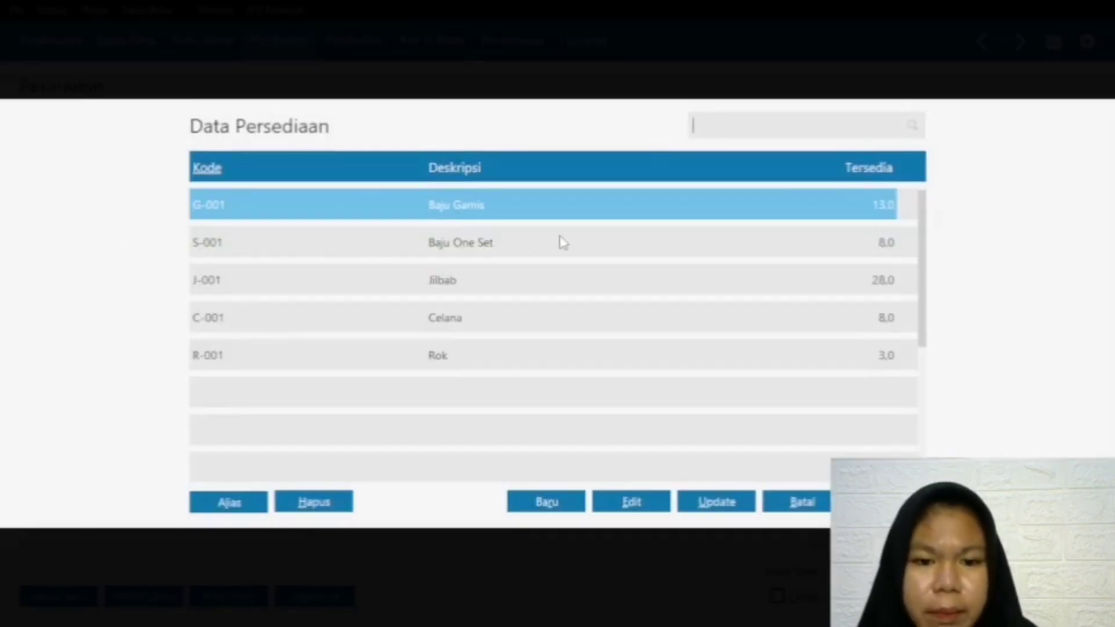
left_click(517, 285)
key("Return")
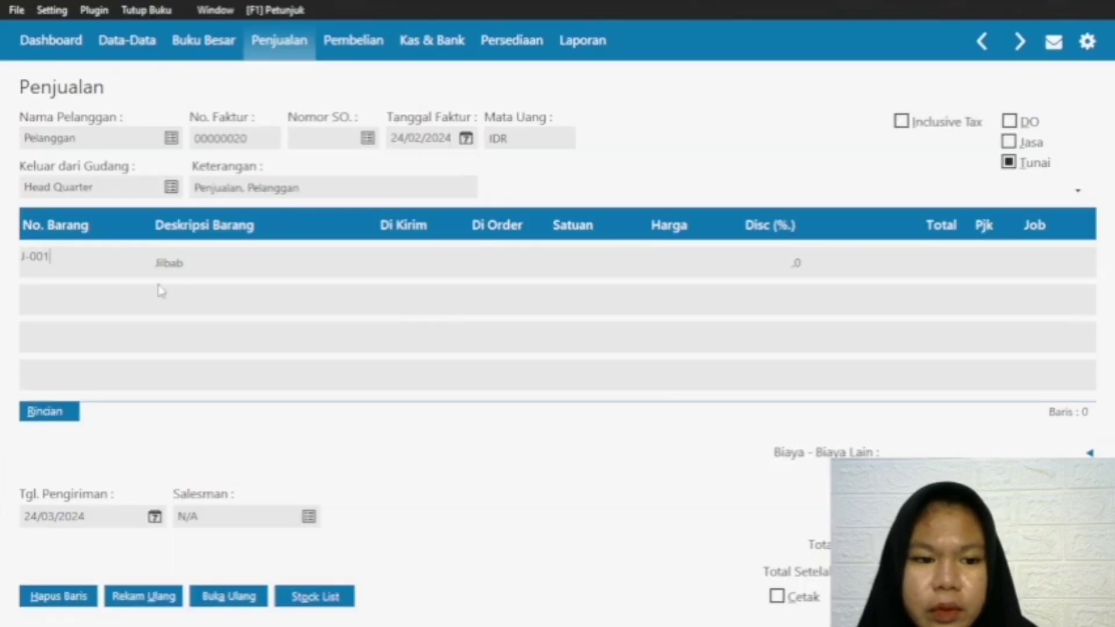
left_click(414, 267)
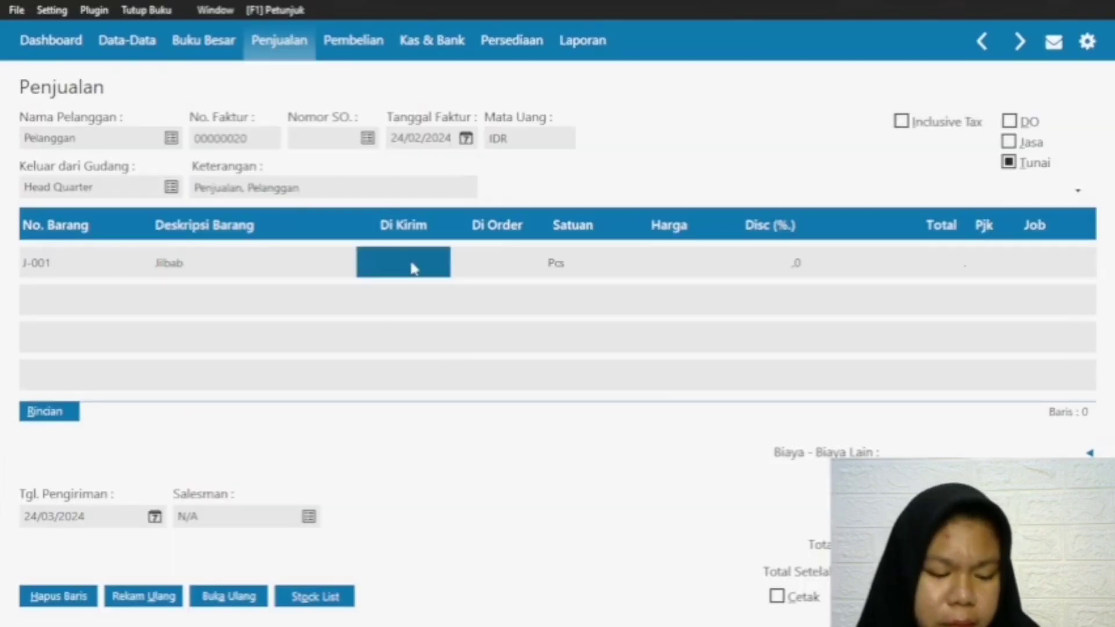
type("3")
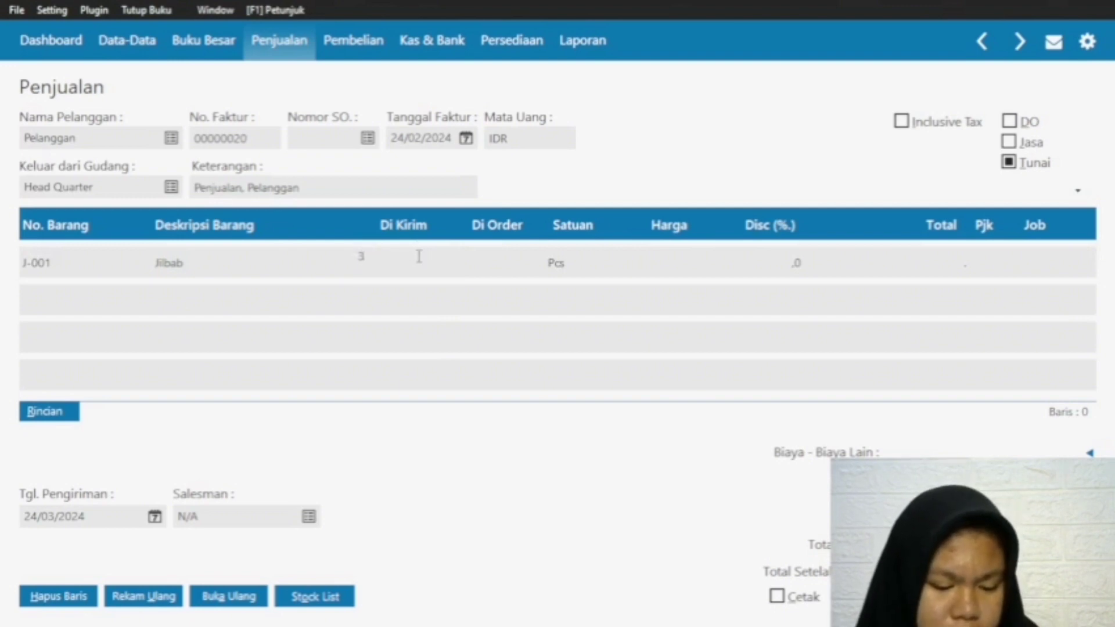
left_click(680, 260)
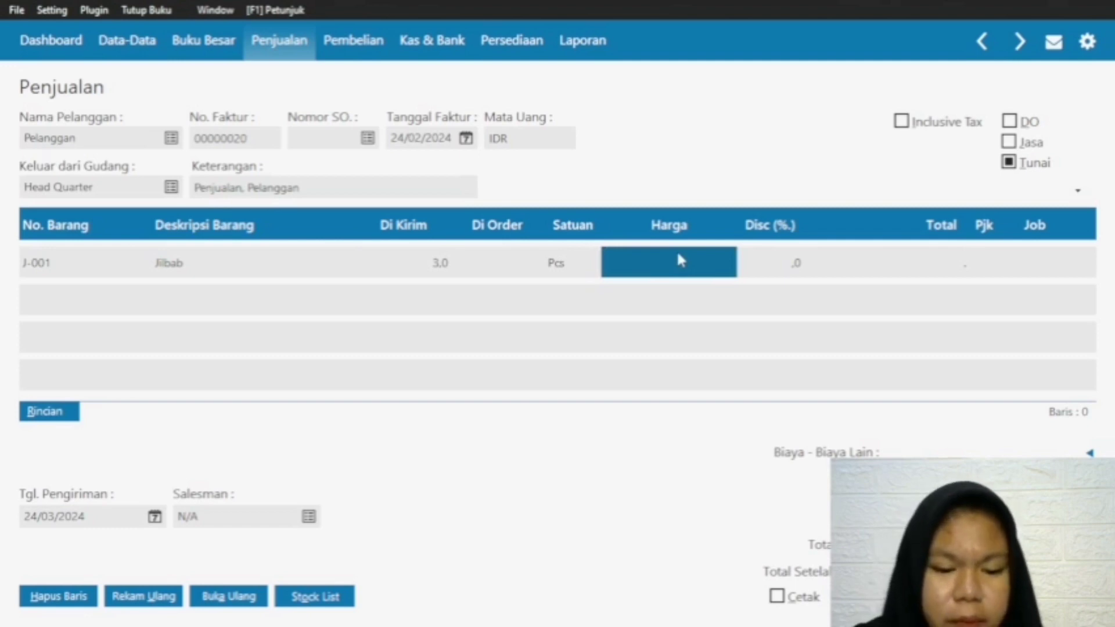
type("3")
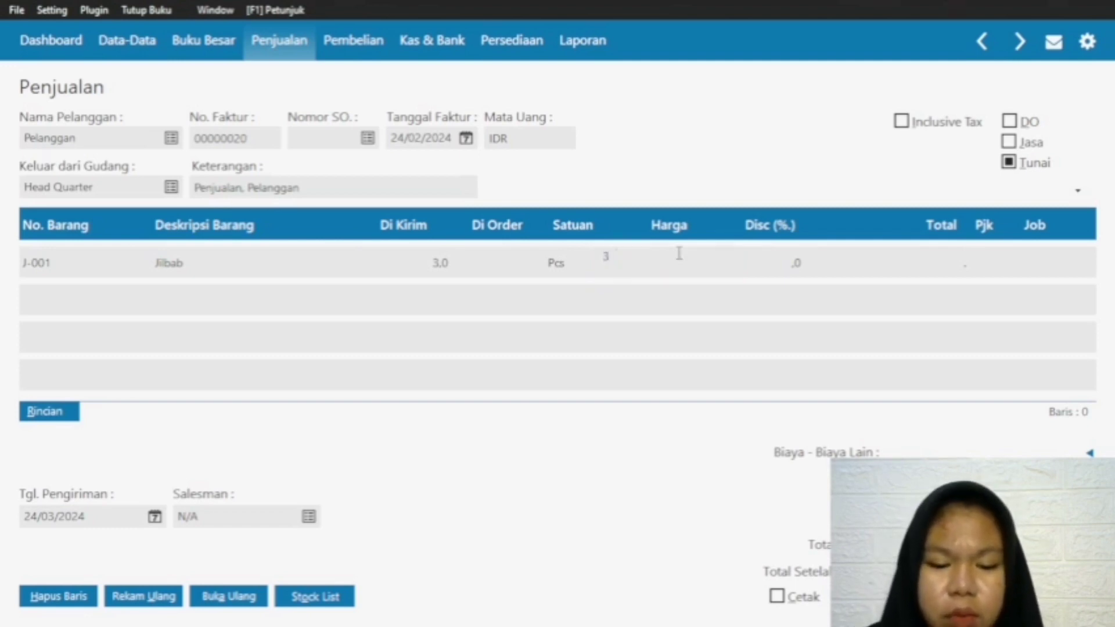
type("5.000")
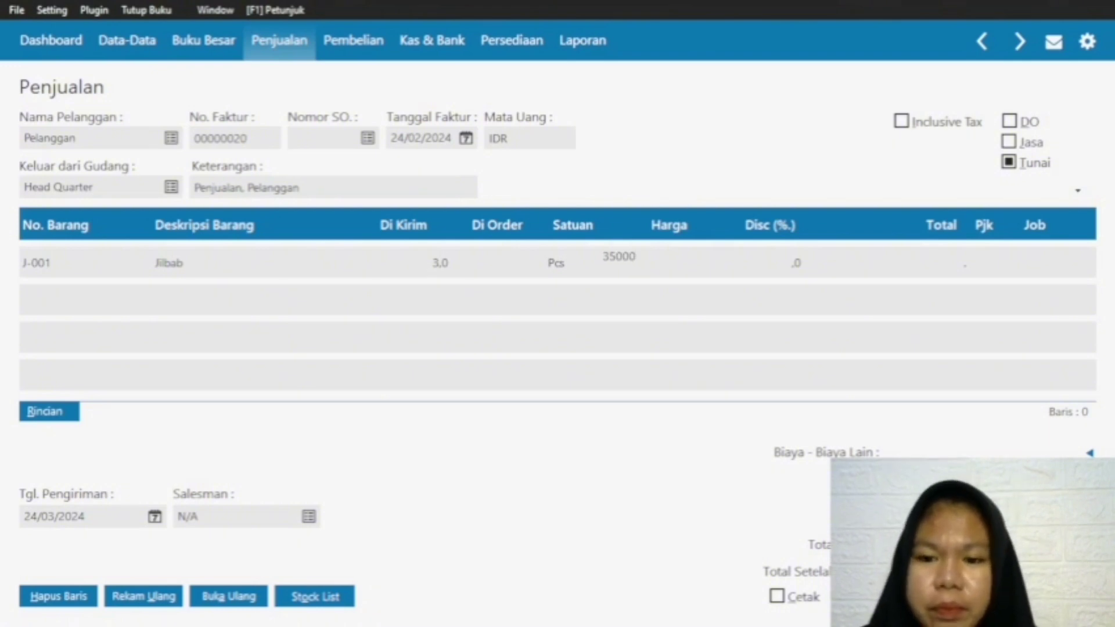
type(".000")
key("Return")
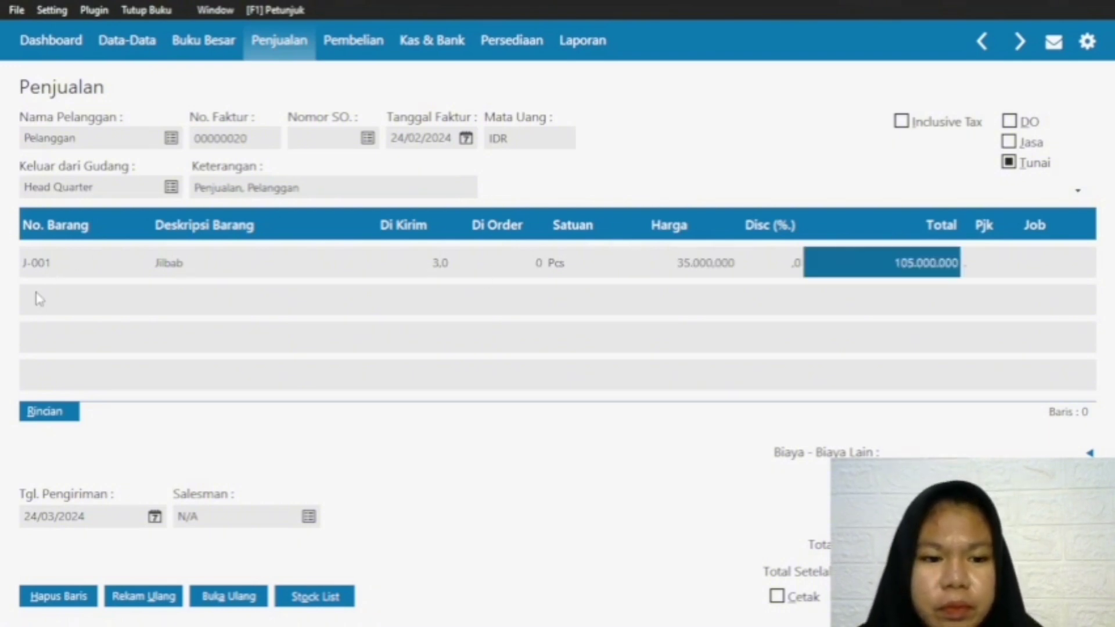
Step: Add a second line for item C-001 Celana with a shipped quantity of 5 at a price of 120000
left_click(45, 268)
key("Down")
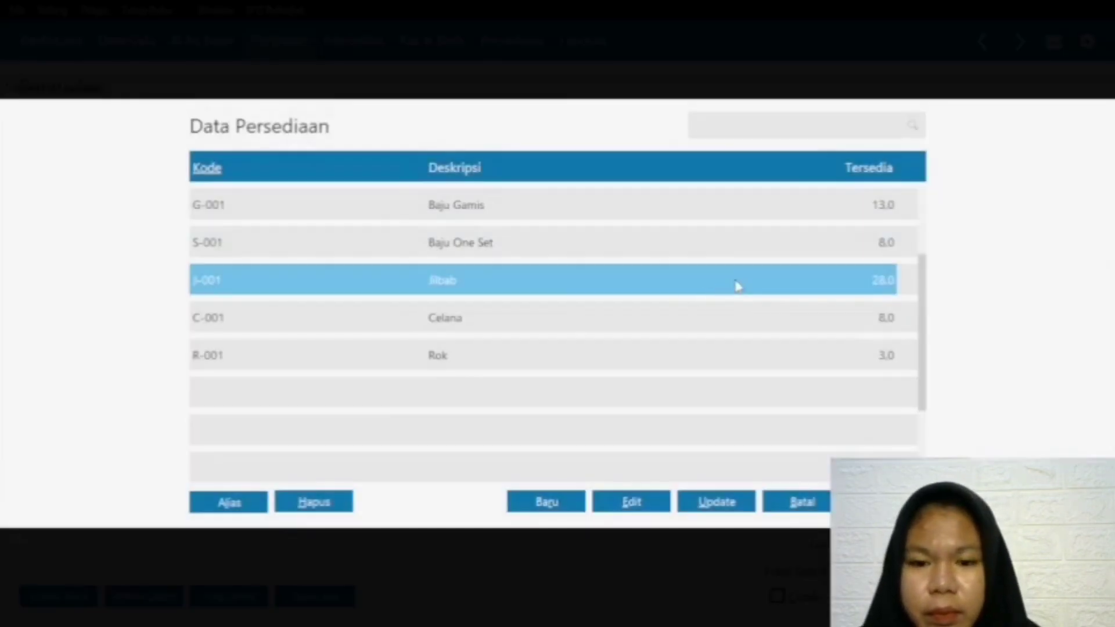
left_click(547, 314)
key("Return")
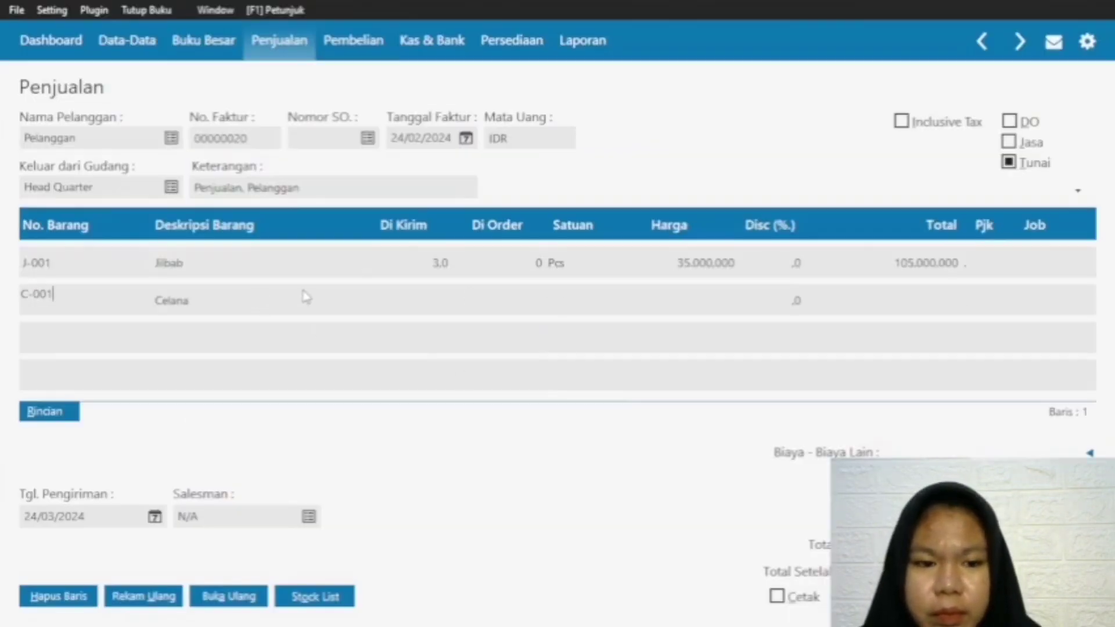
left_click(398, 296)
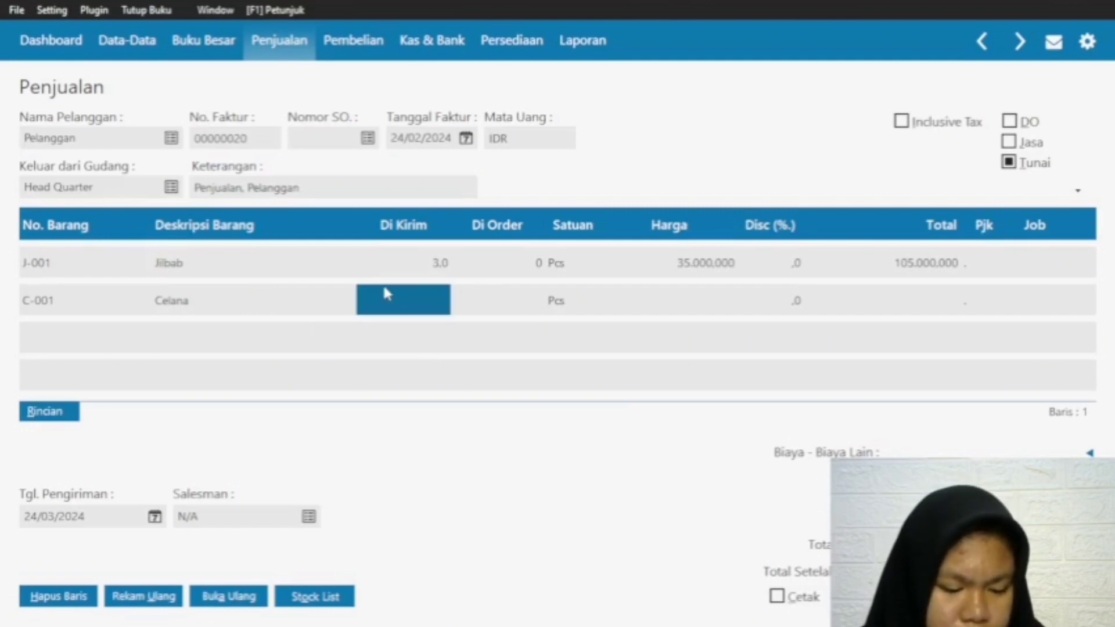
type("5")
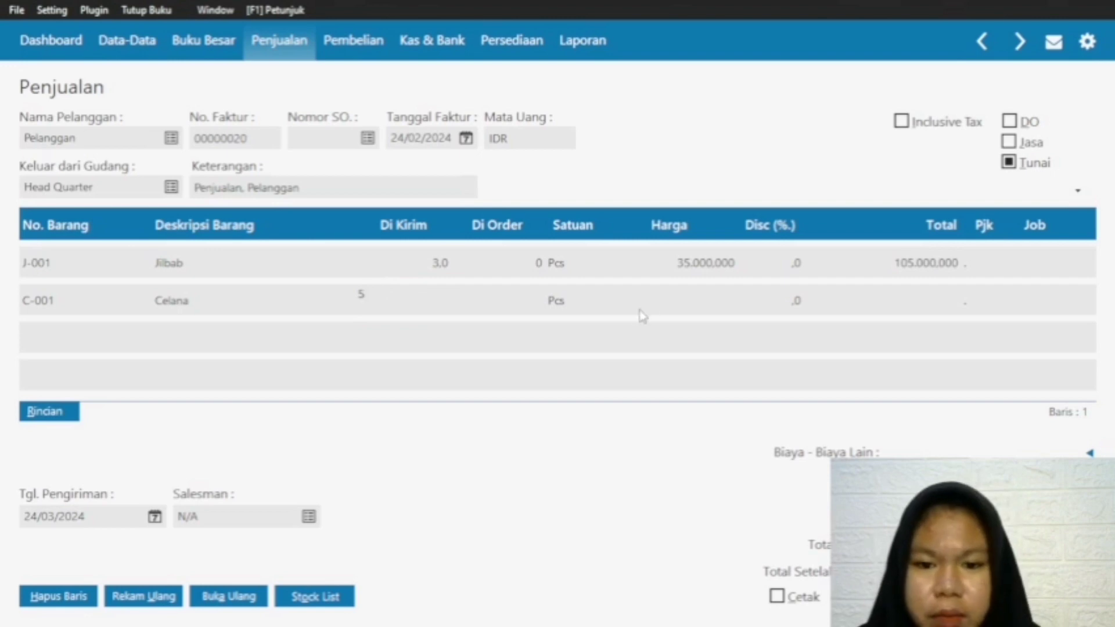
left_click(688, 298)
type("1")
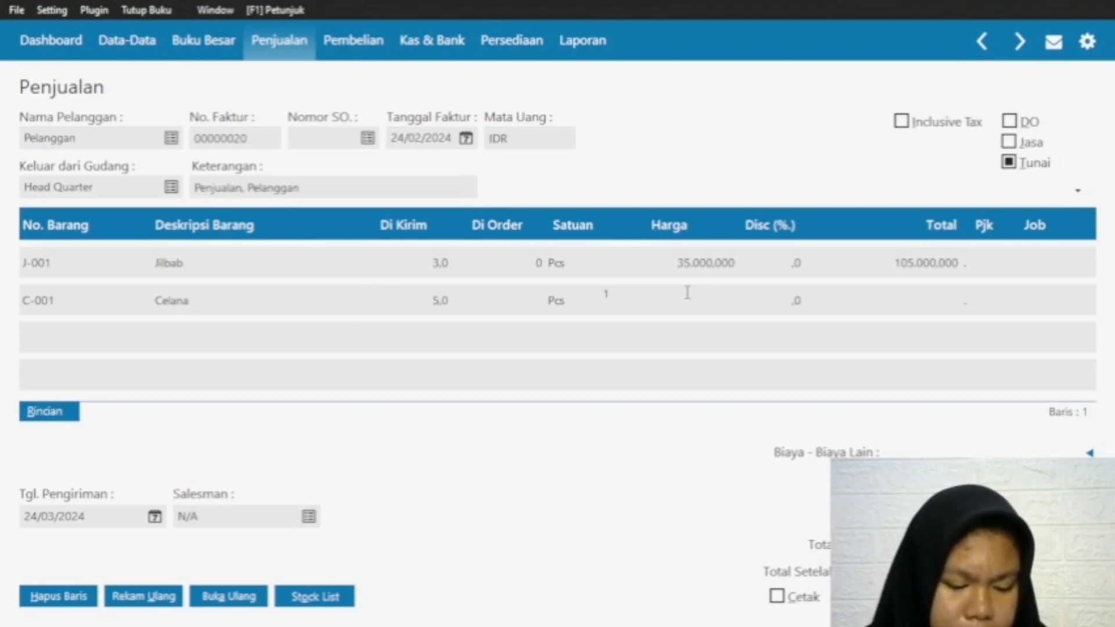
type("20000")
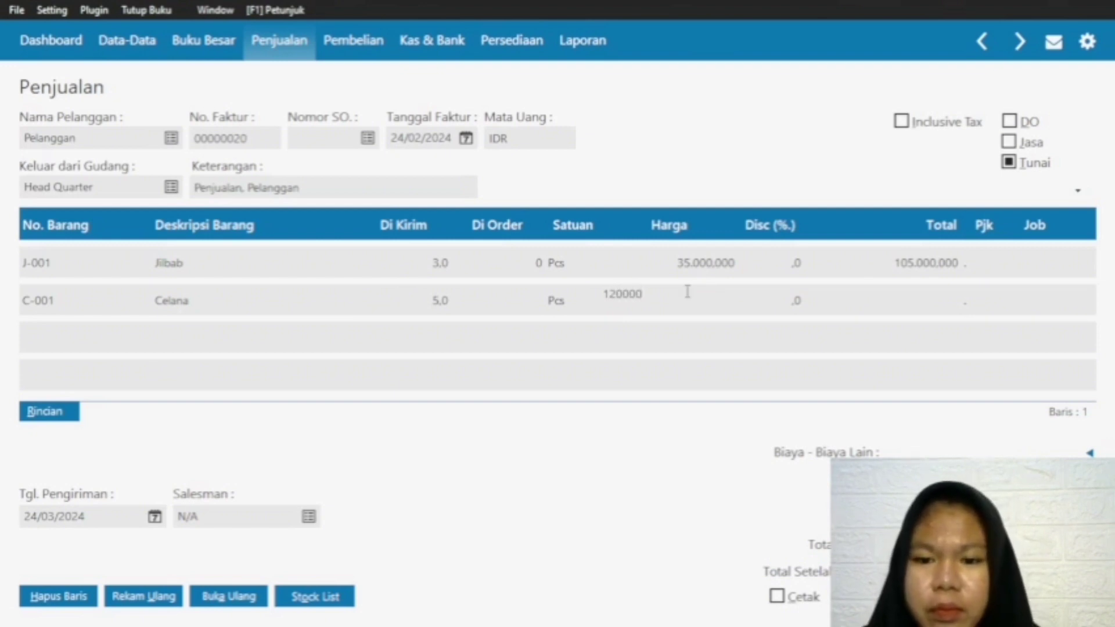
left_click(932, 297)
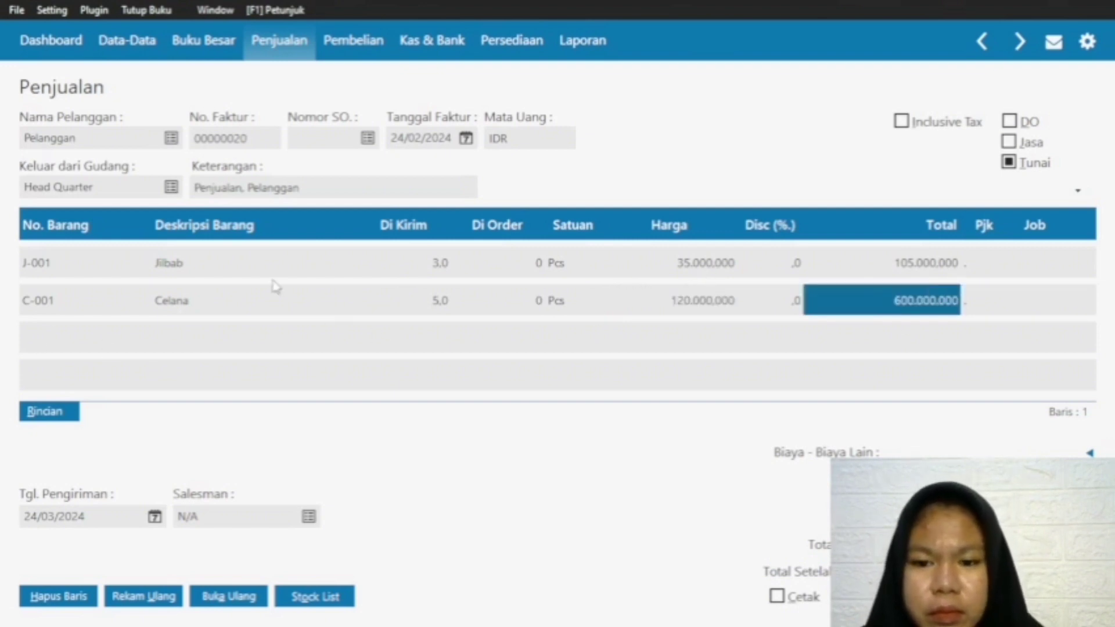
Step: Record the cash invoice dated 24/02/2024 with Kas as the cash payment account
left_click(29, 302)
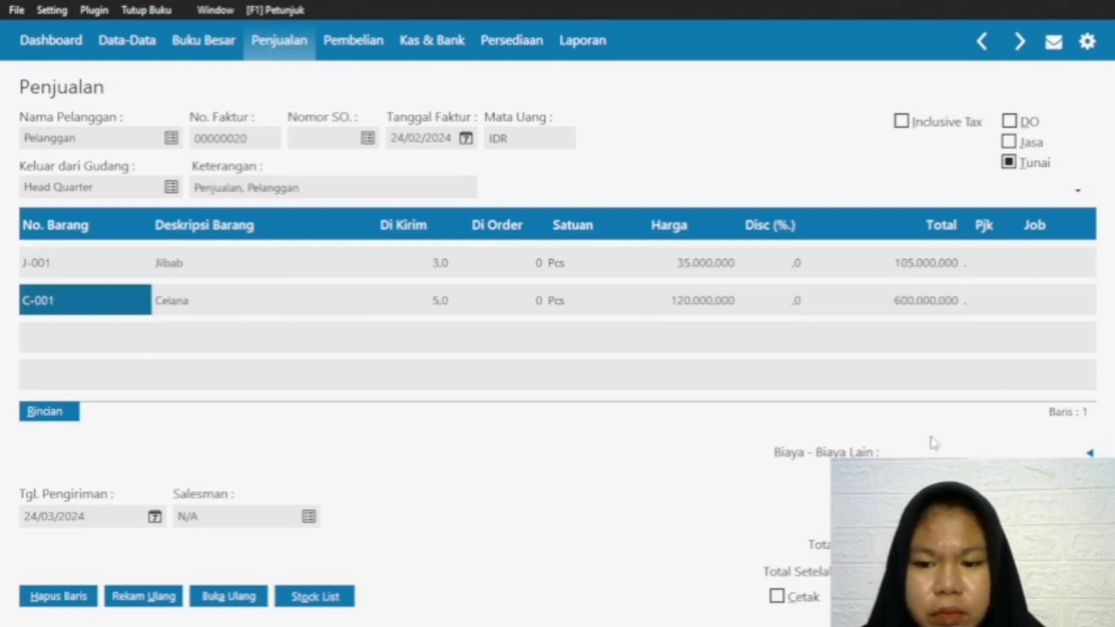
left_click(1056, 596)
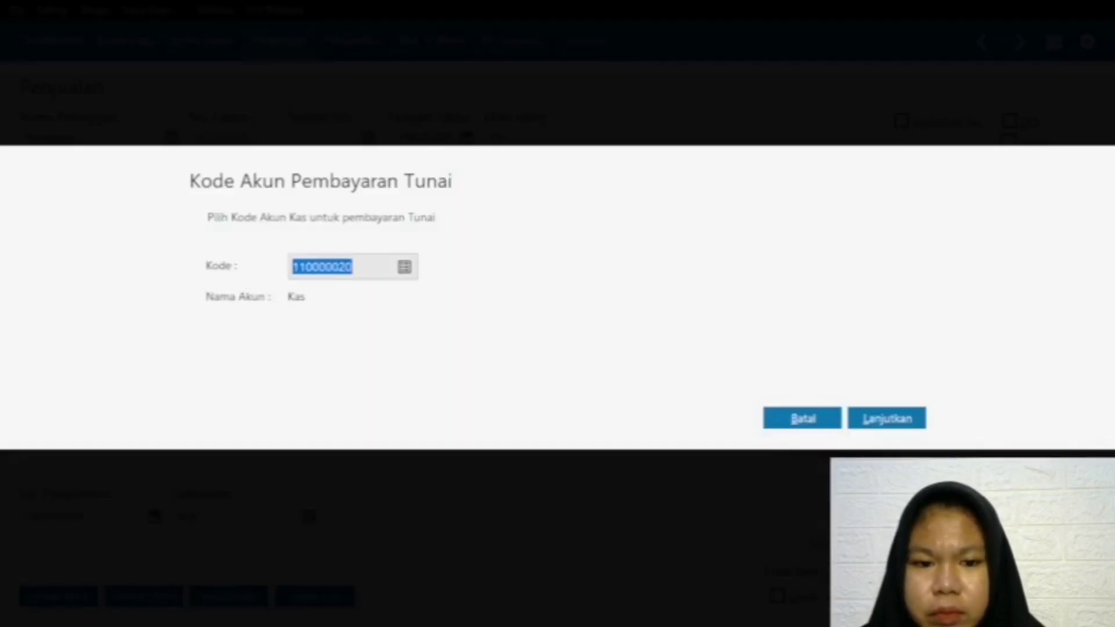
left_click(801, 417)
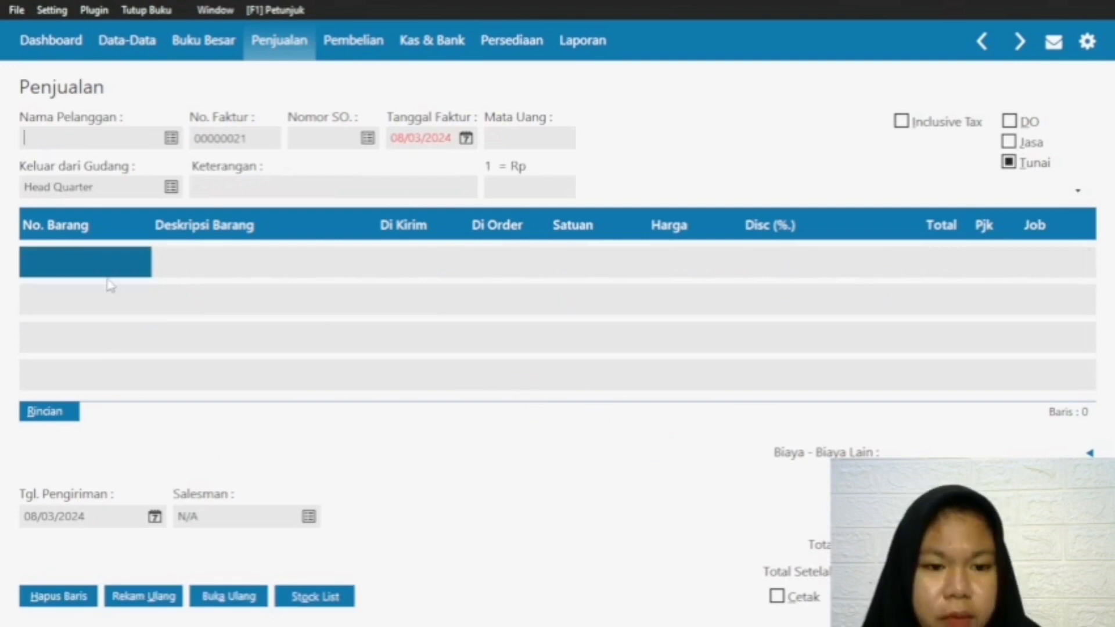
Step: Choose Pelanggan as the customer on the new invoice and set the invoice date to 25/02/2024
left_click(172, 138)
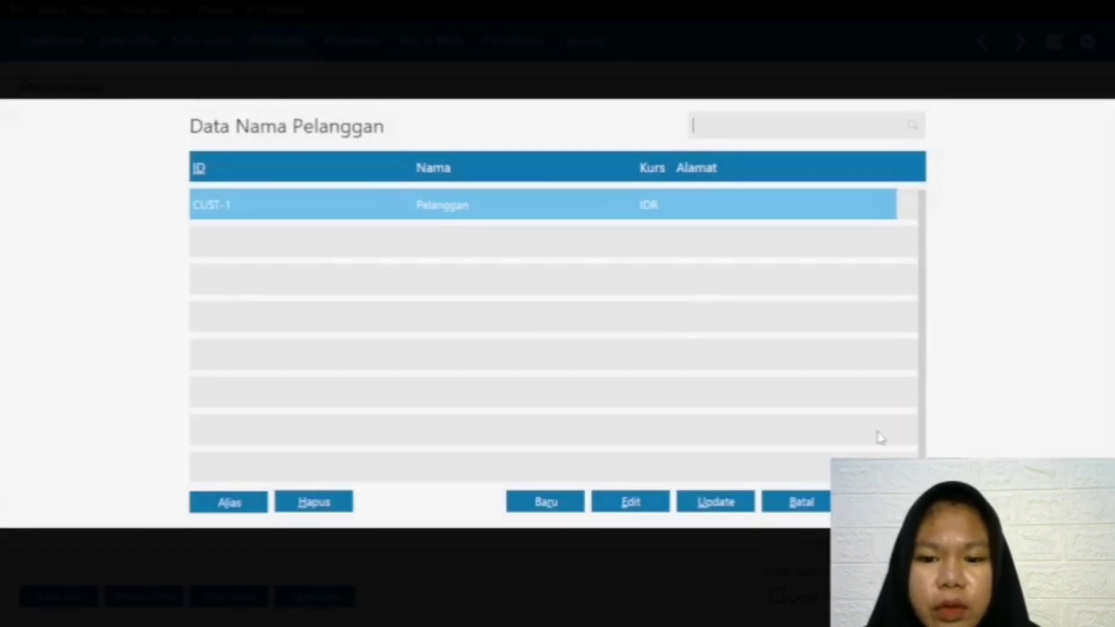
key("Return")
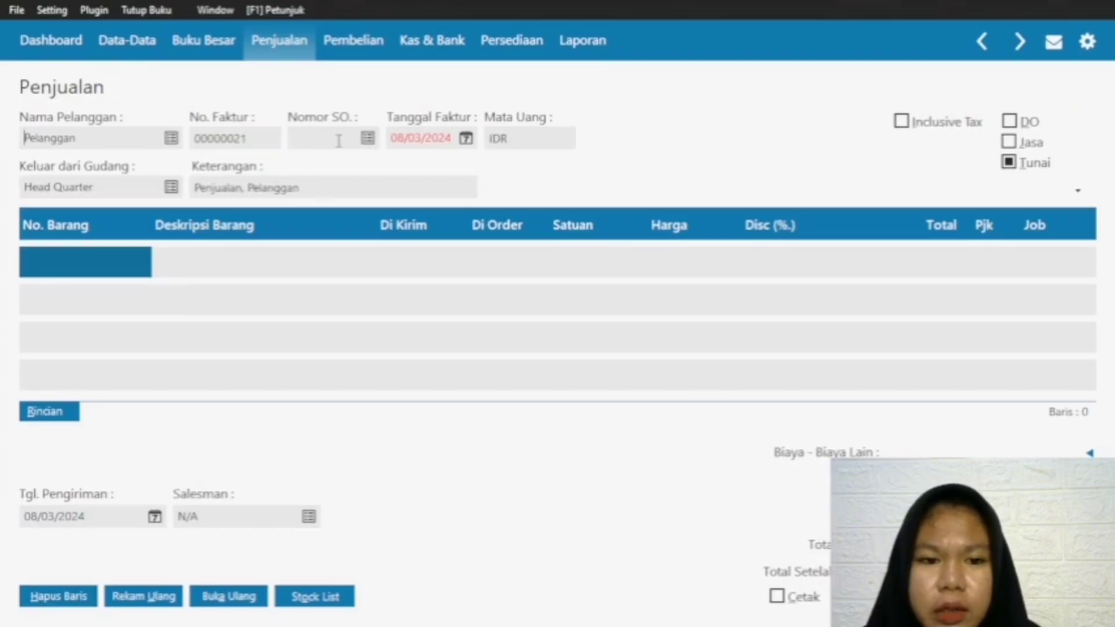
left_click(466, 138)
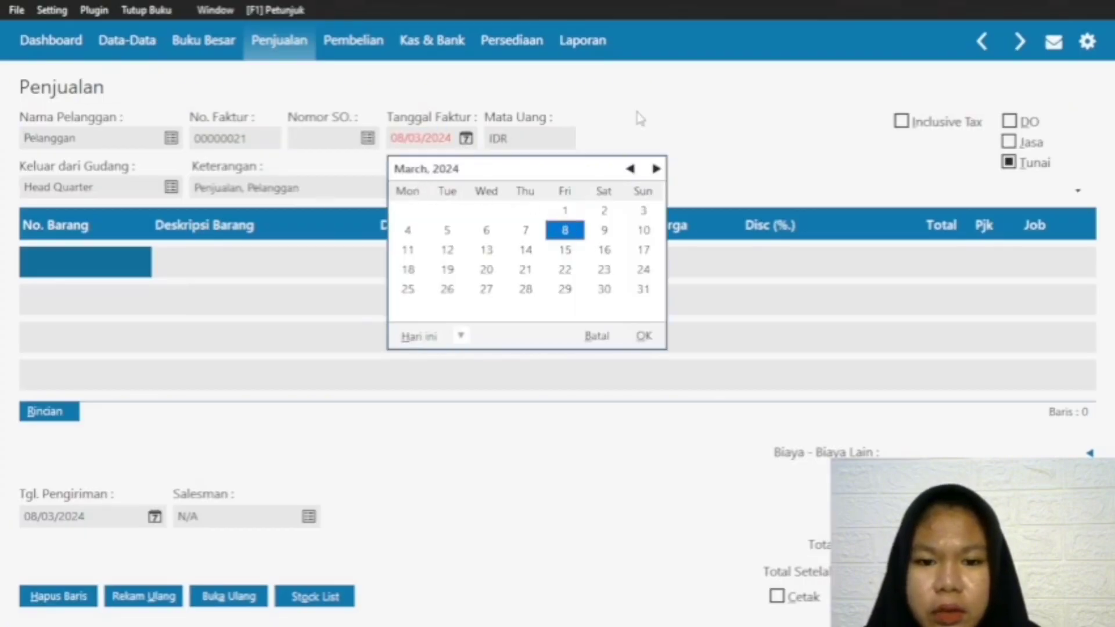
left_click(630, 168)
left_click(643, 269)
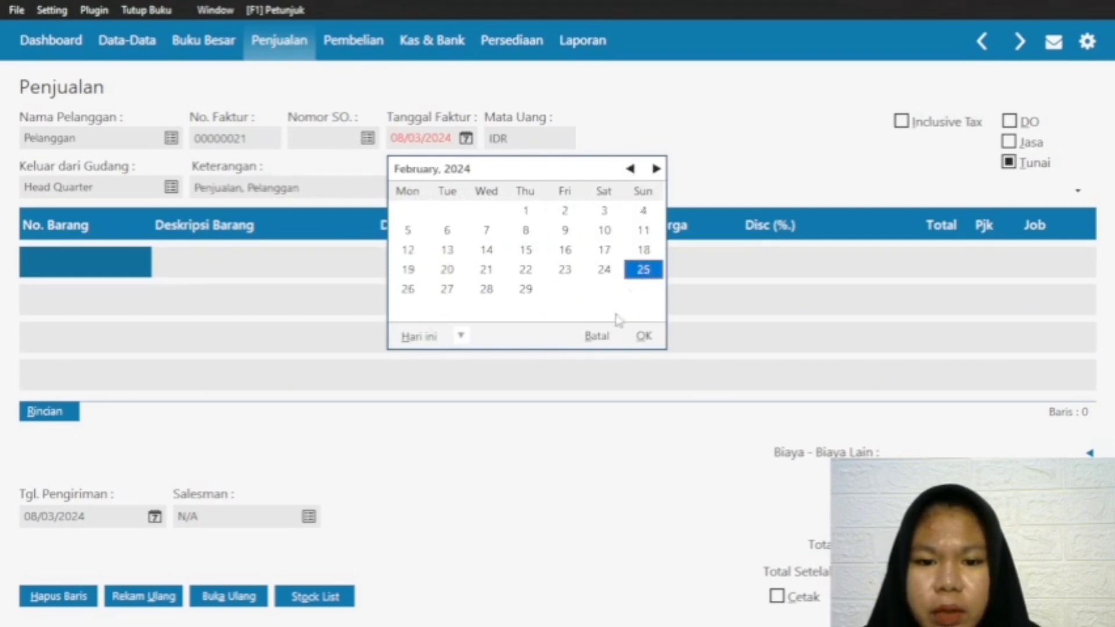
left_click(654, 341)
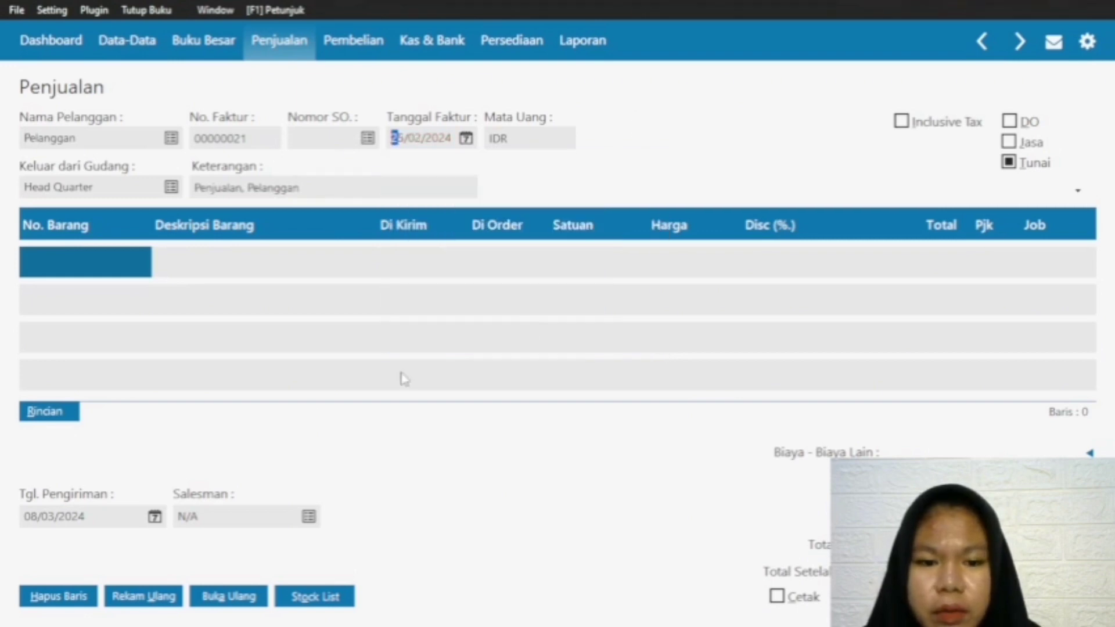
Step: Set the invoice's delivery date to 25/03/2024
left_click(156, 518)
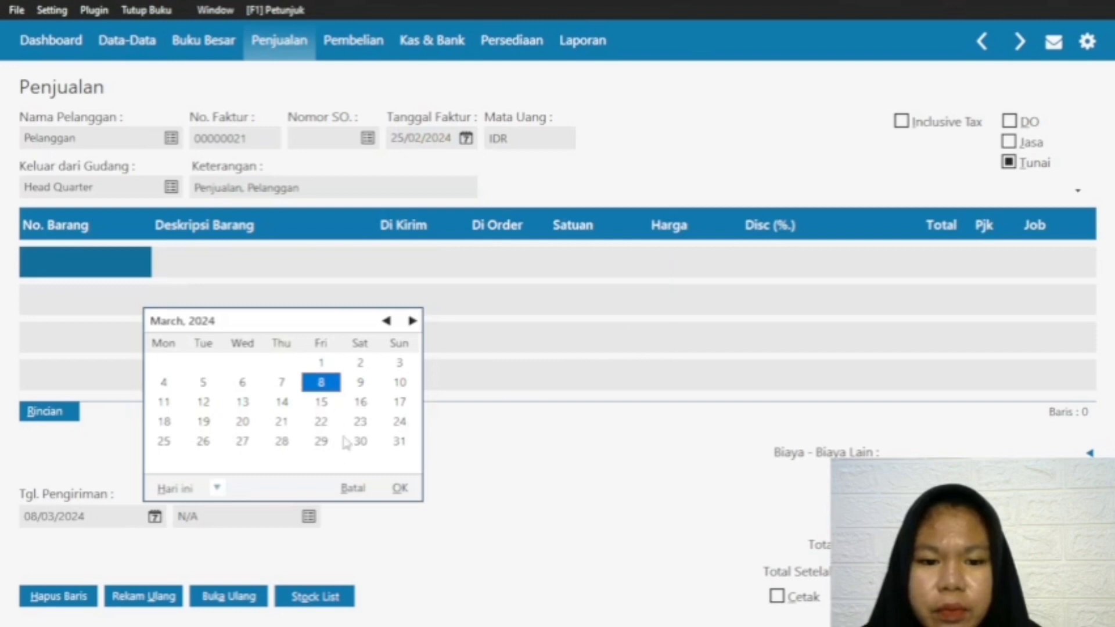
left_click(164, 441)
left_click(400, 488)
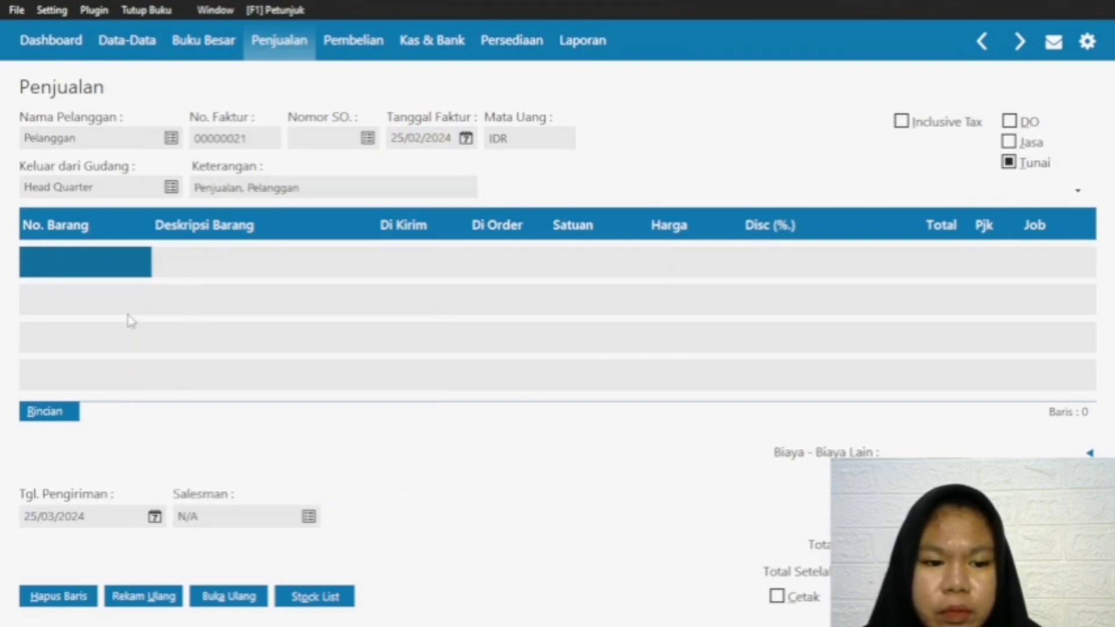
Step: Add a first line for item S-001 Baju One Set with a shipped quantity of 3 at a price of 150000
double_click(64, 257)
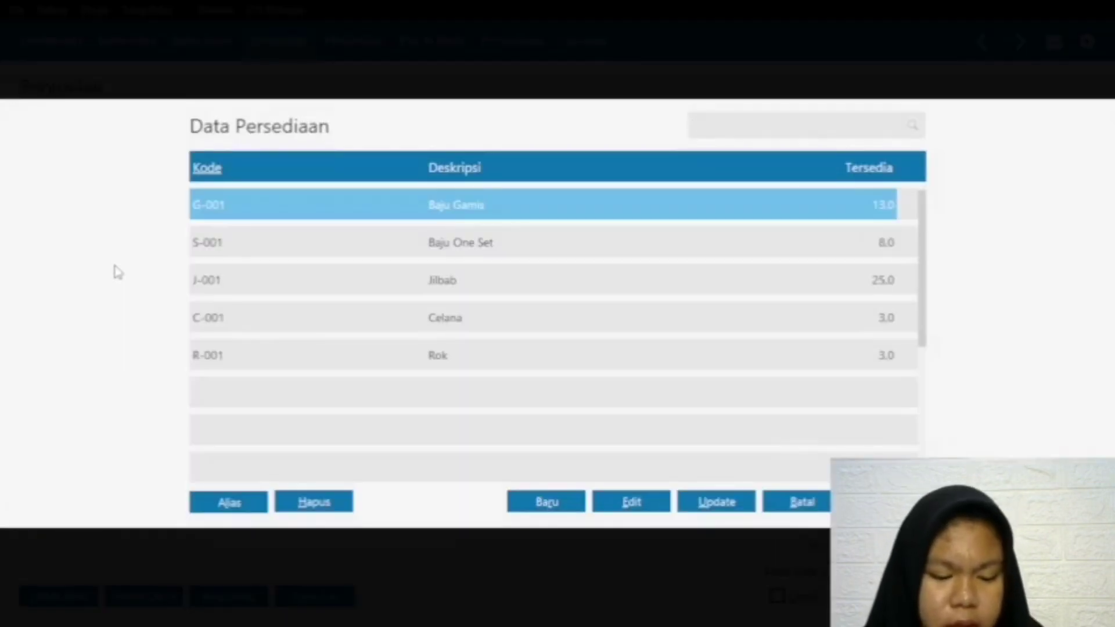
left_click(517, 248)
left_click(886, 502)
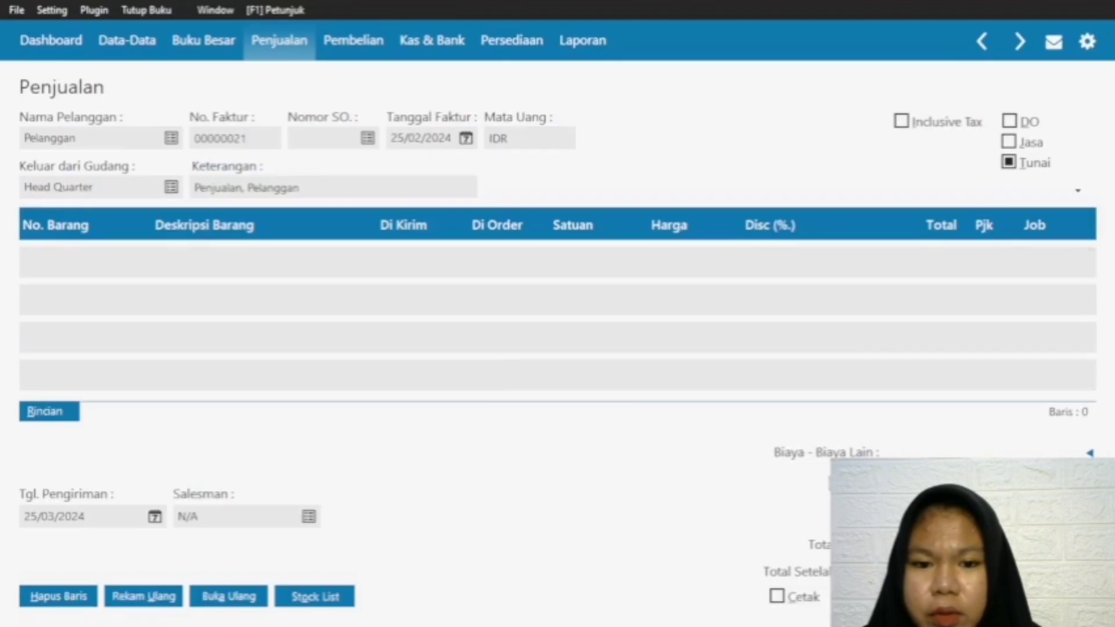
left_click(399, 268)
type("3")
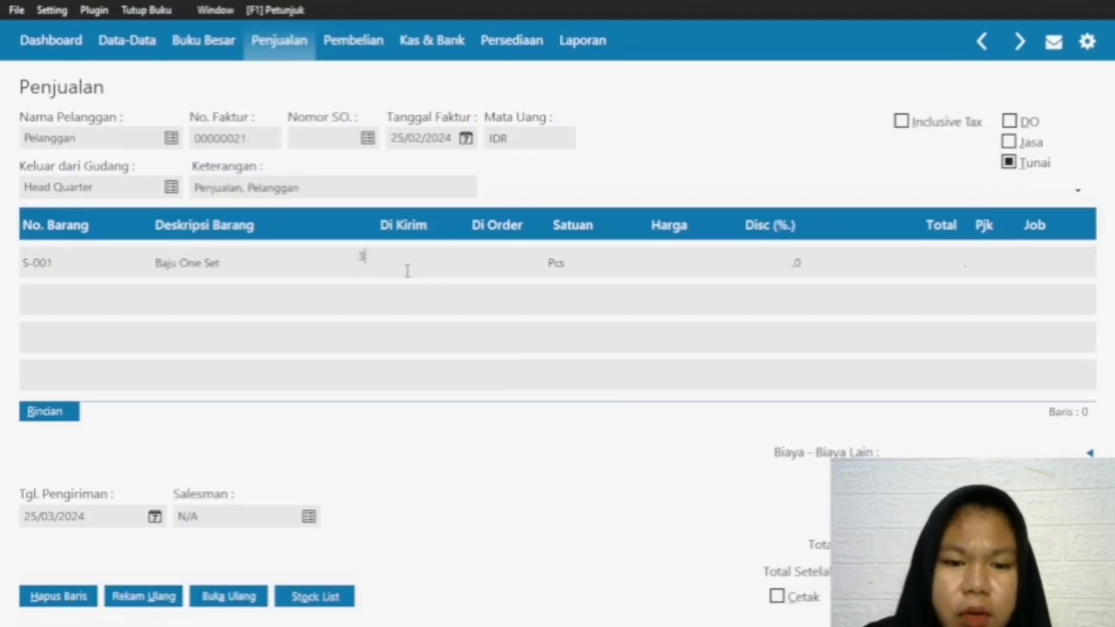
key("Return")
left_click(689, 261)
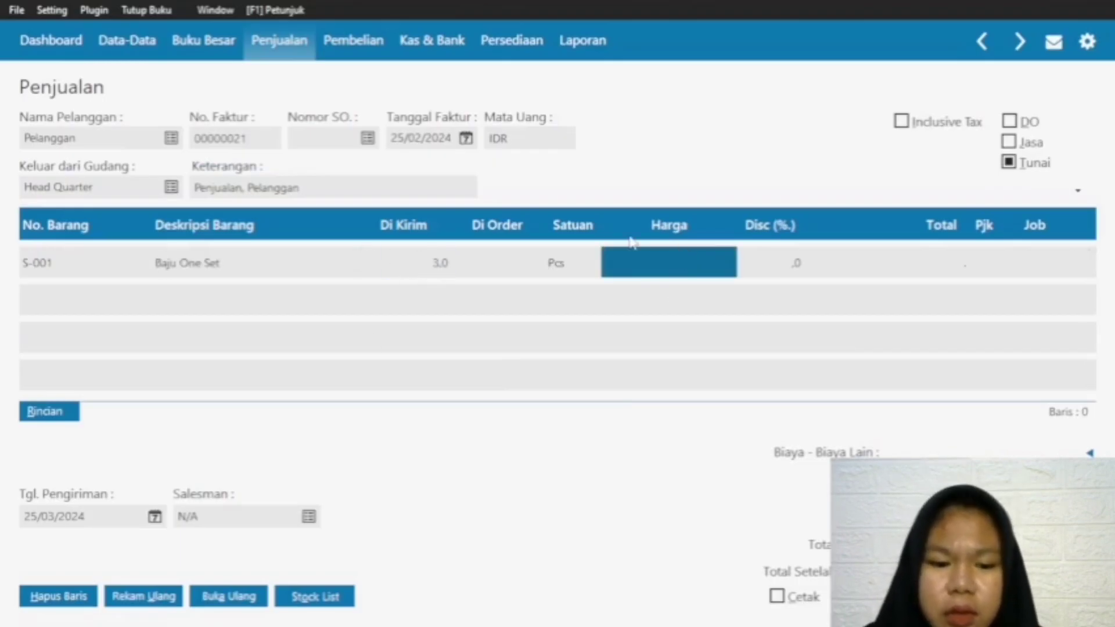
type("150000")
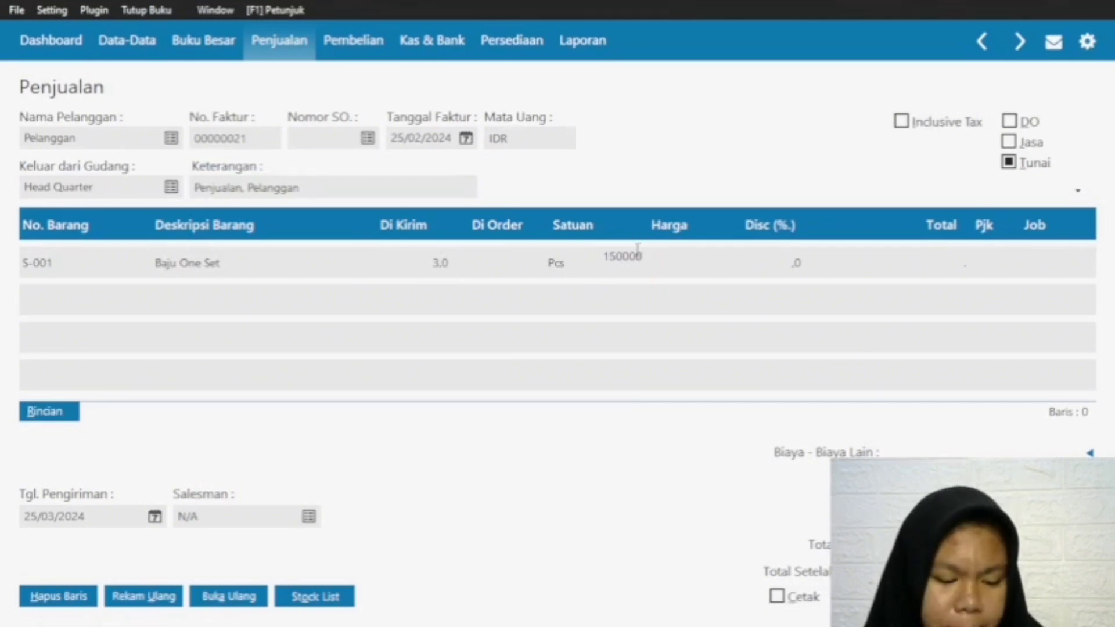
left_click(906, 272)
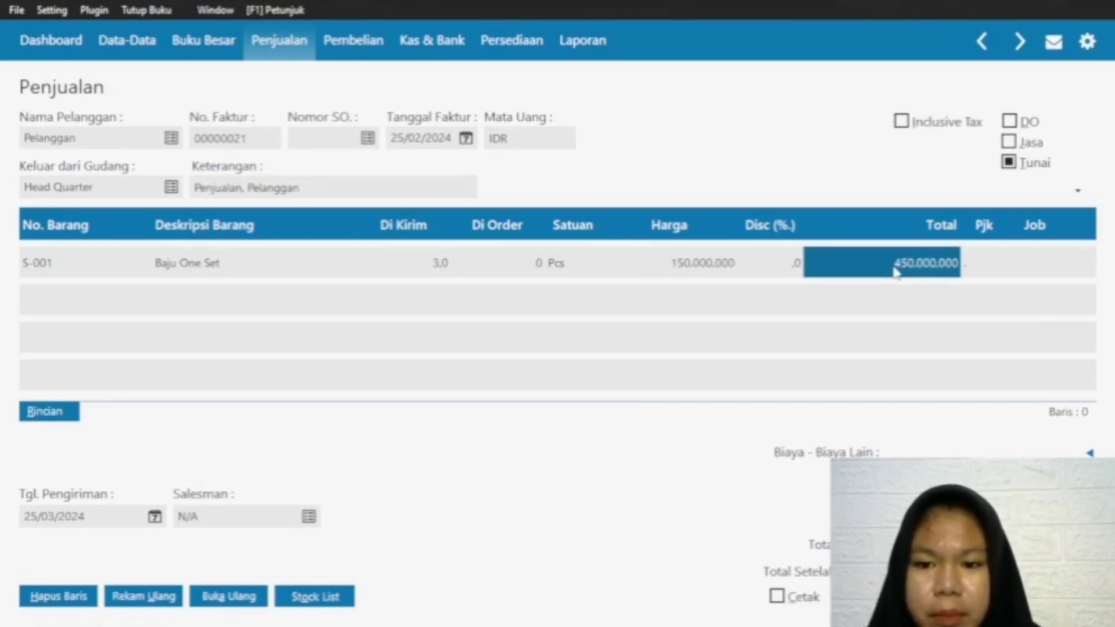
Step: Add a second line for item G-001 Baju Gamis with a shipped quantity of 5 at a price of 250000
left_click(39, 262)
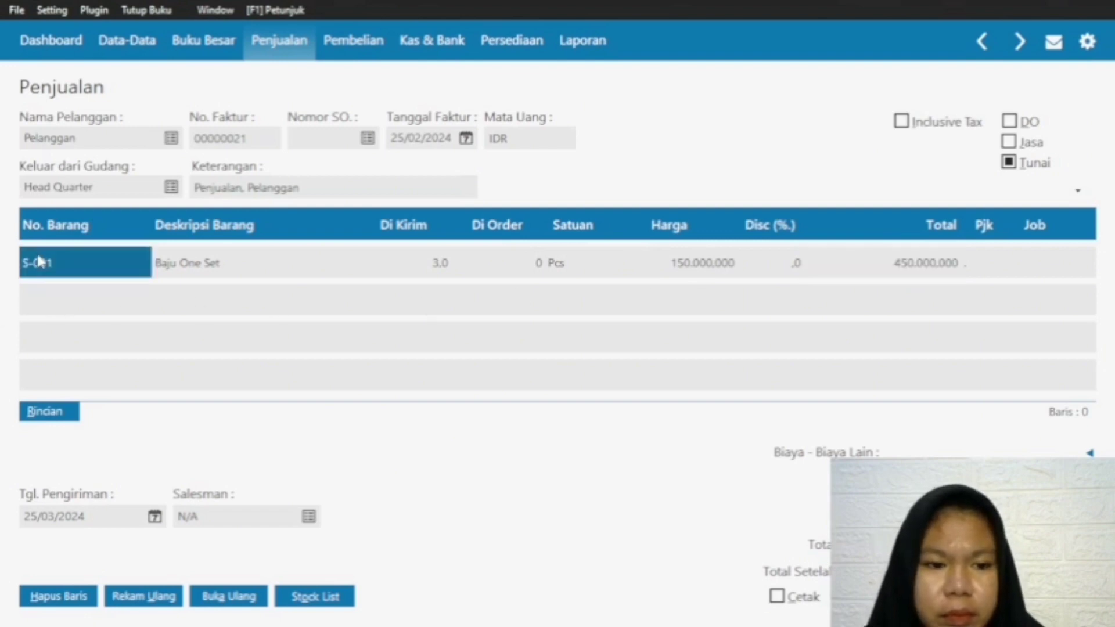
left_click(36, 300)
double_click(82, 293)
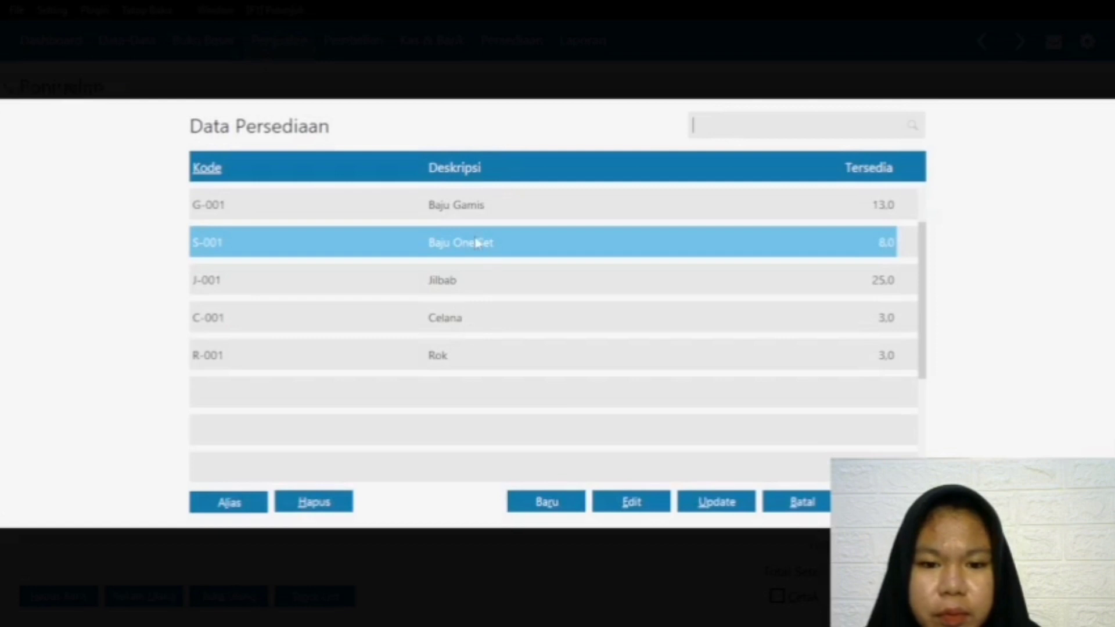
key("Up")
key("Return")
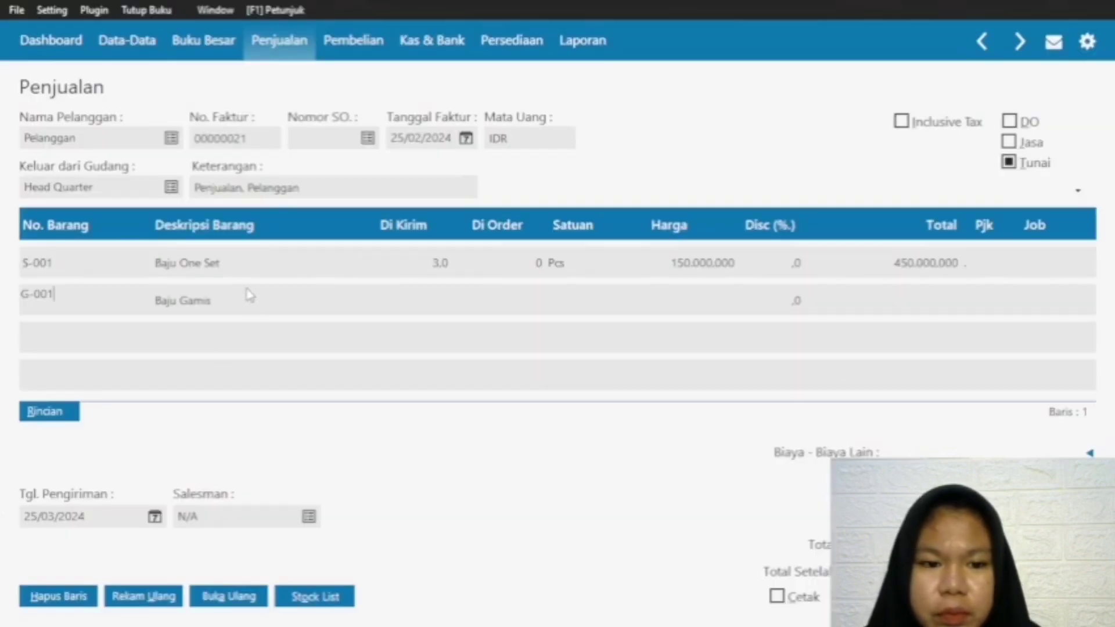
left_click(430, 298)
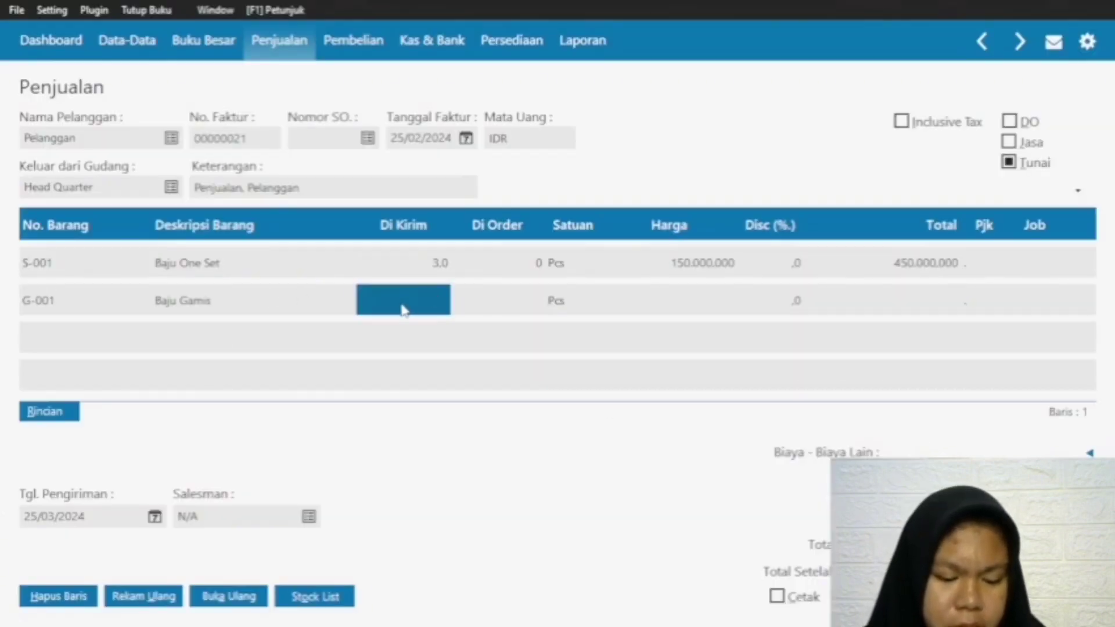
type("5")
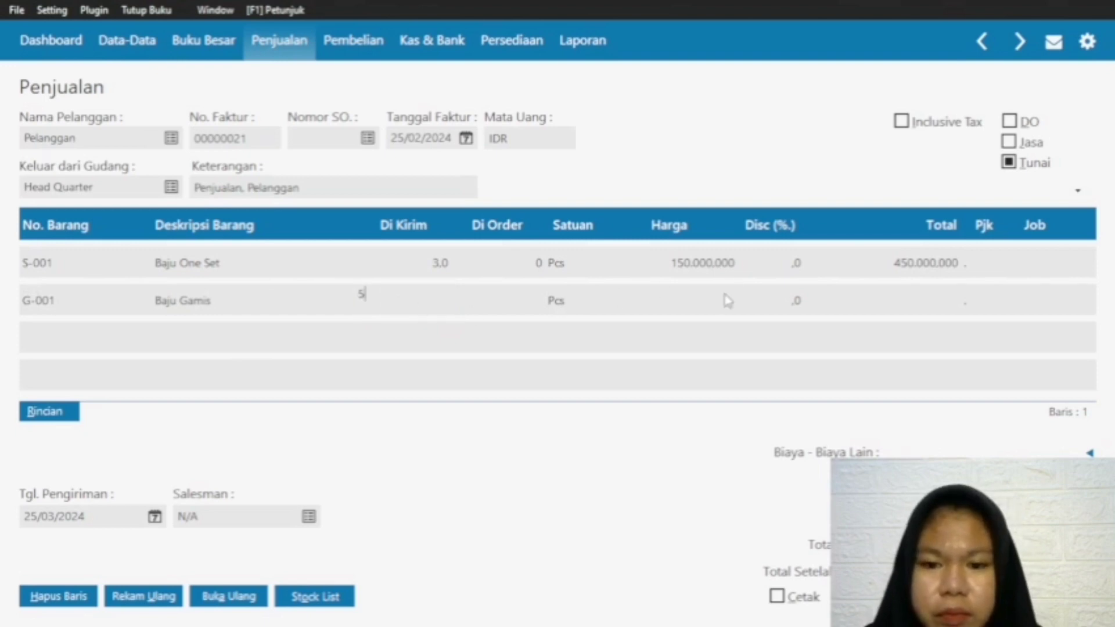
left_click(720, 299)
type("25")
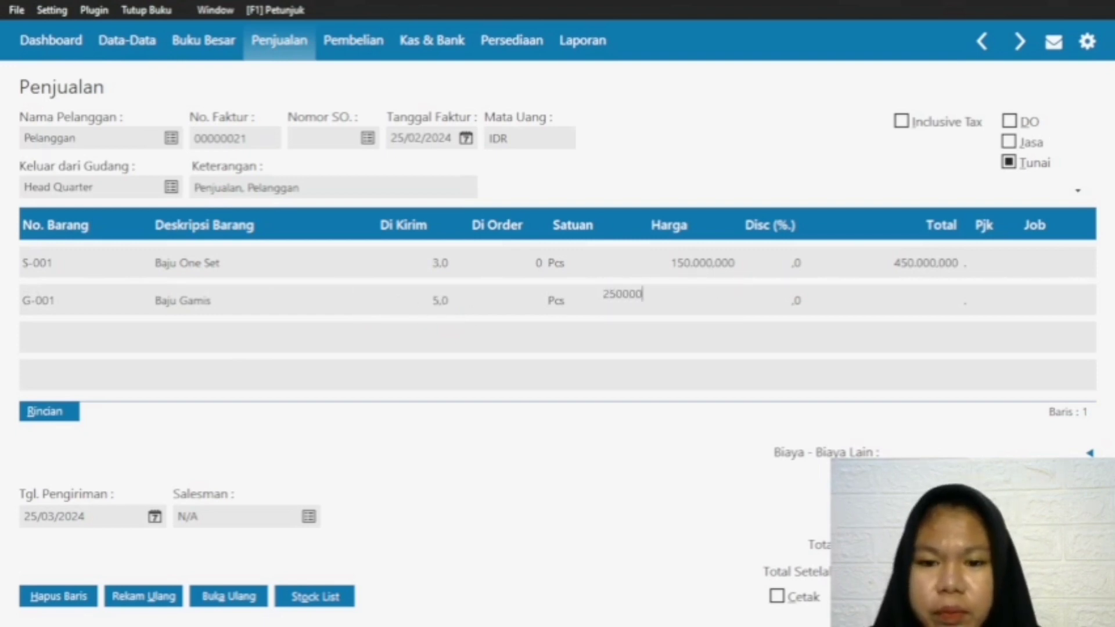
type("0.000")
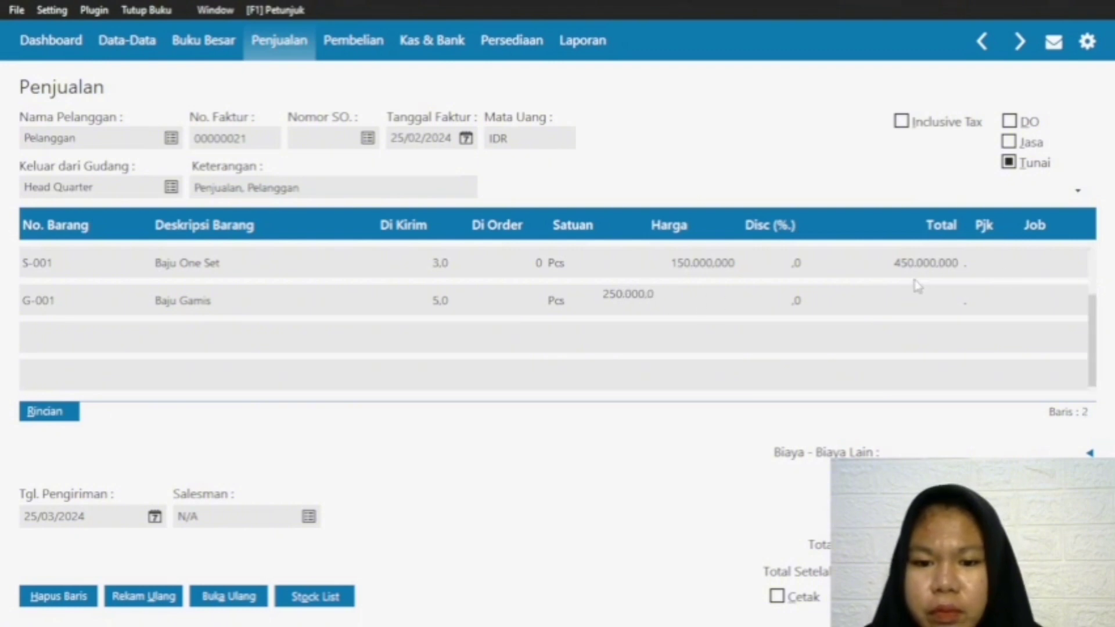
key("Return")
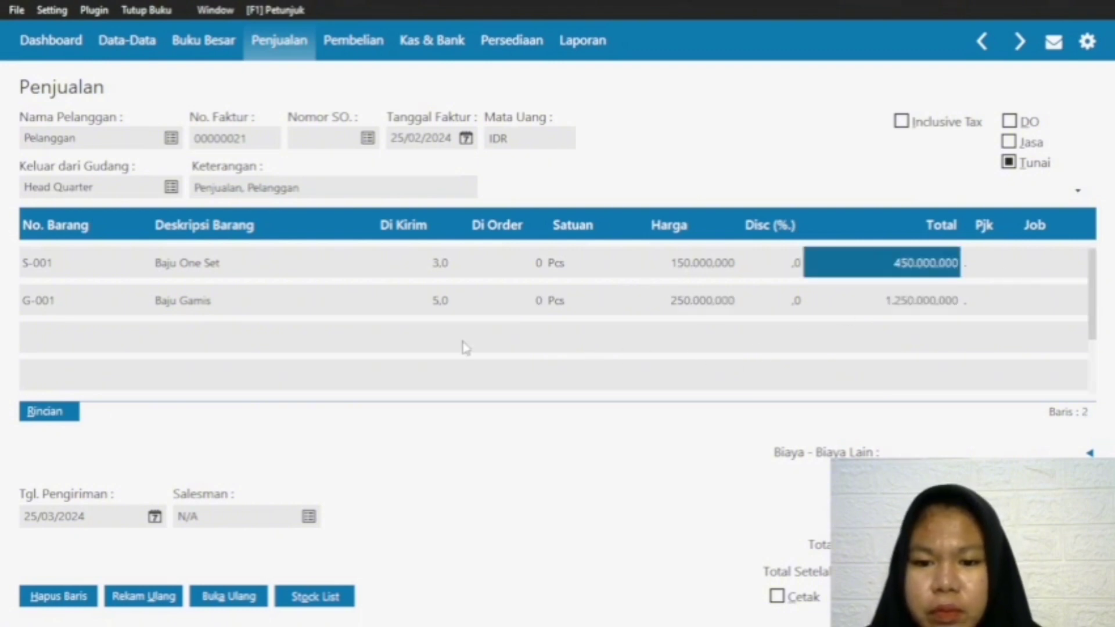
Step: Add a third line for item R-001 Rok with a shipped quantity of 1 at a price of 70000
left_click(40, 335)
left_click(42, 335)
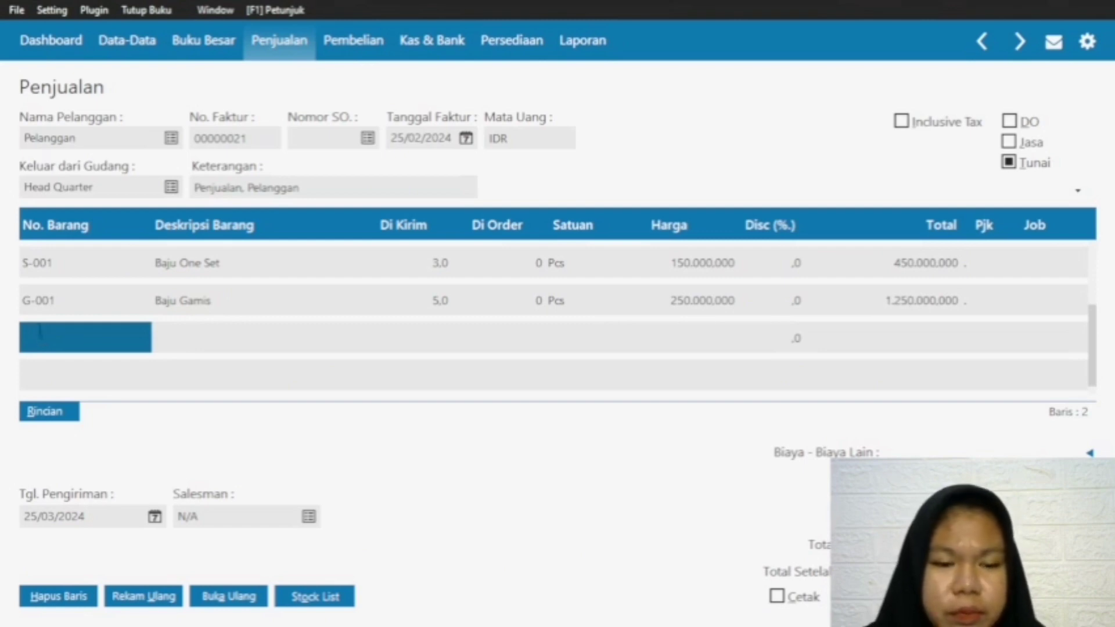
double_click(44, 298)
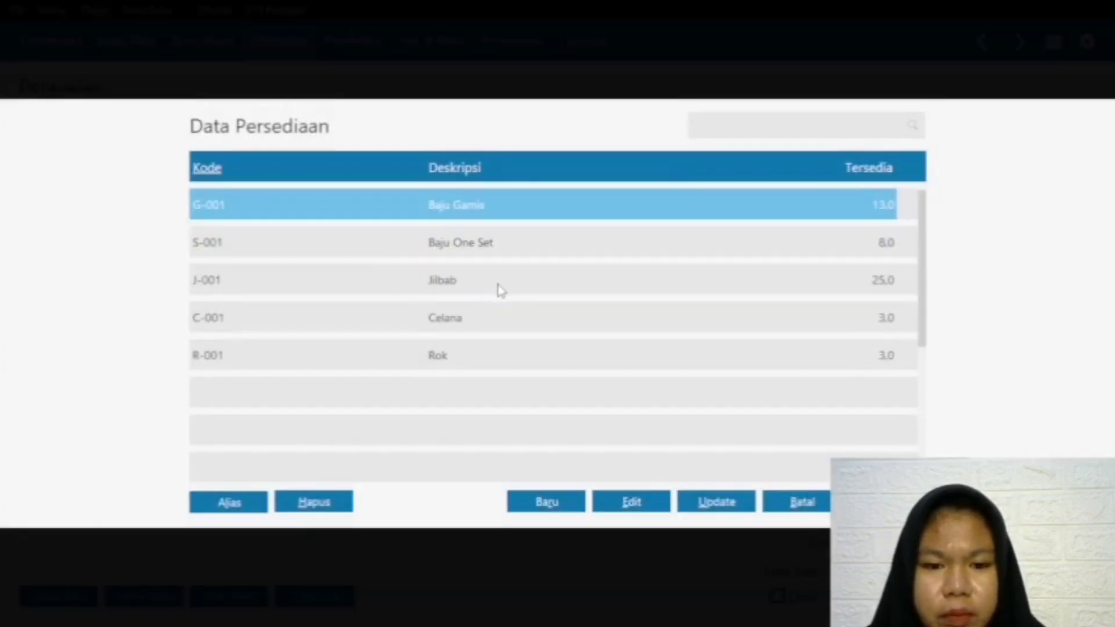
left_click(485, 357)
left_click(886, 502)
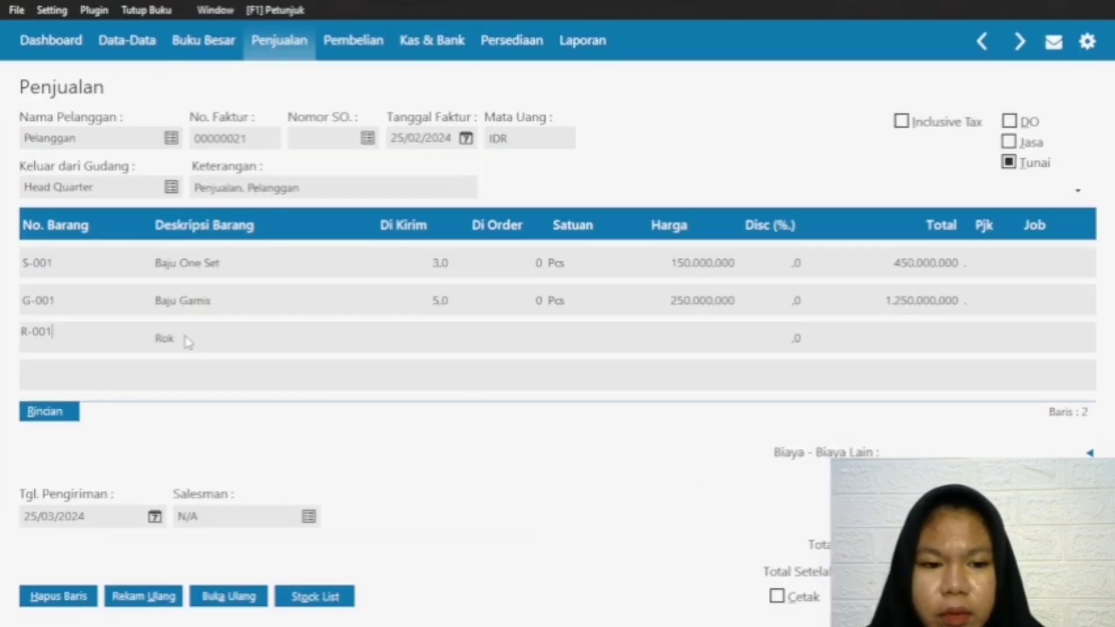
left_click(424, 331)
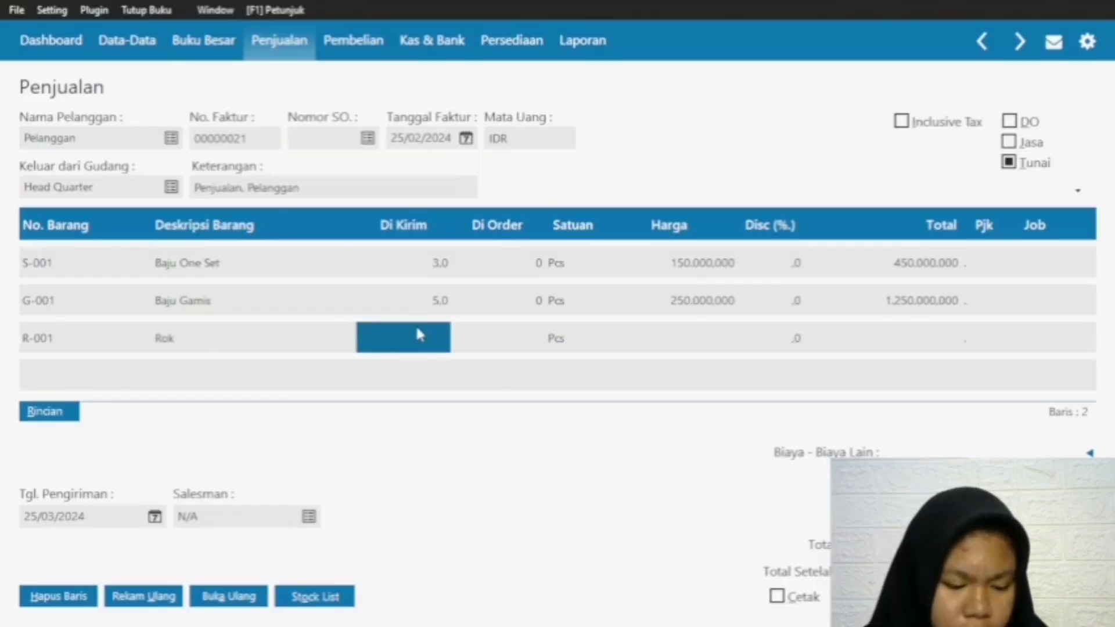
type("1,0")
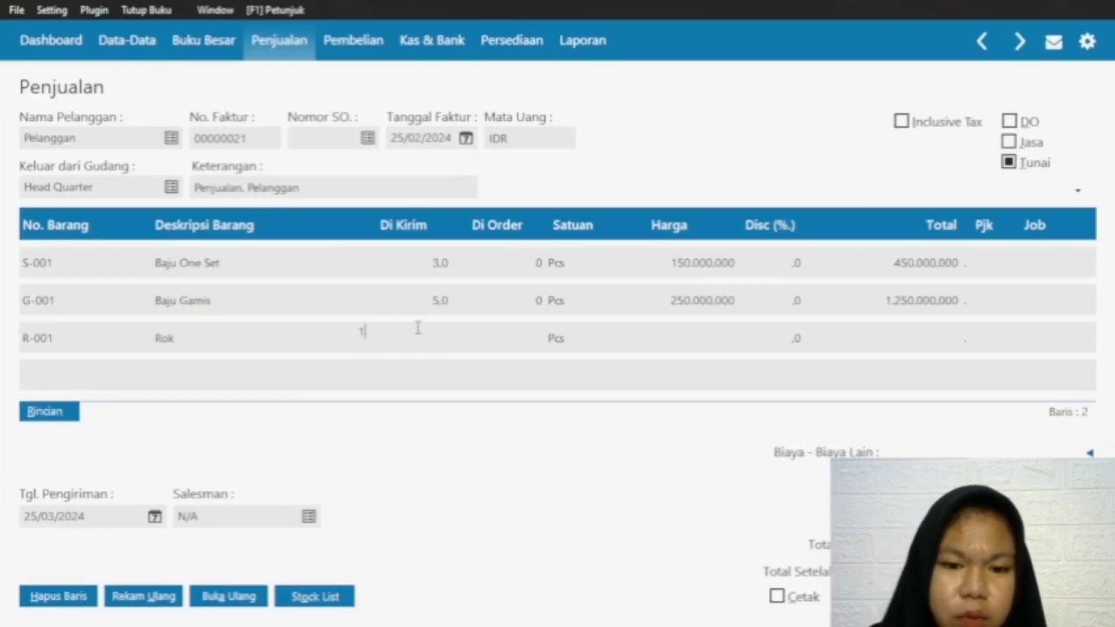
left_click(708, 339)
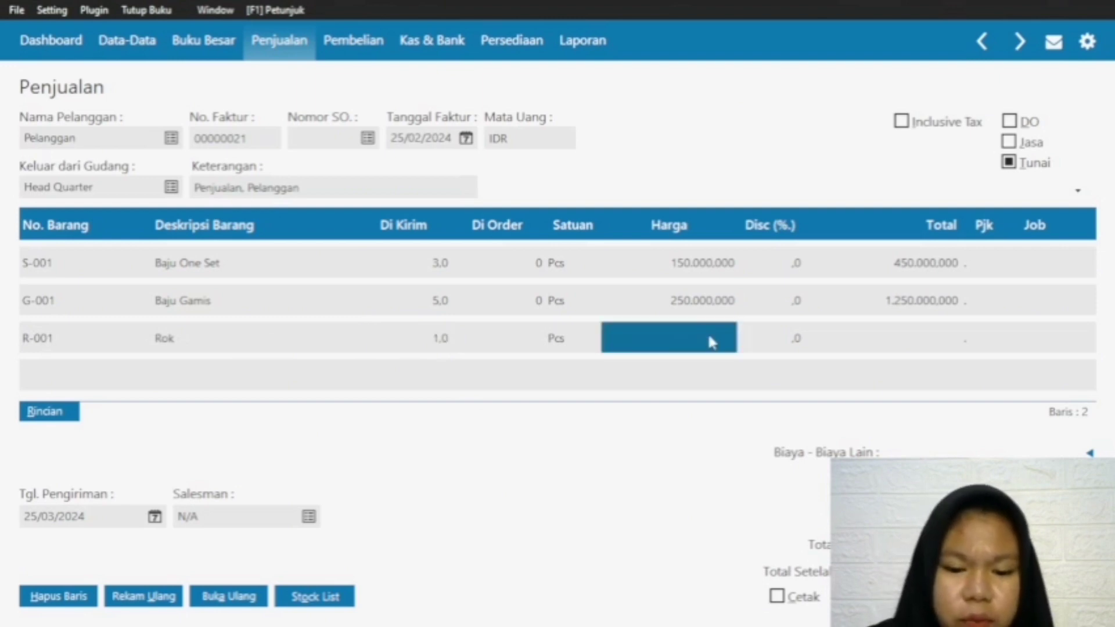
type("70000")
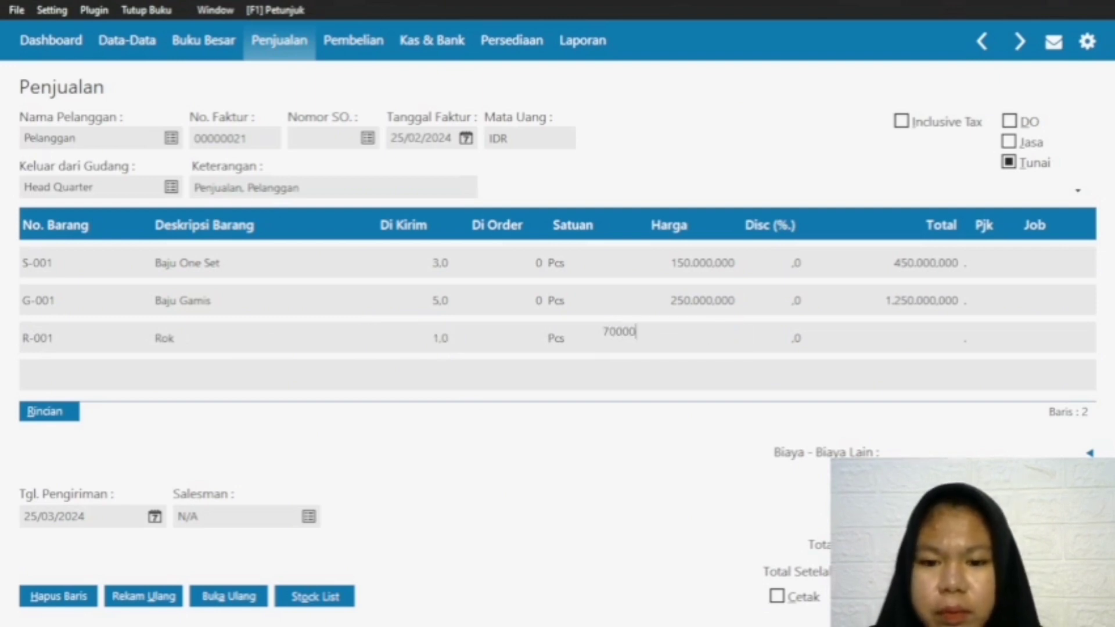
left_click(932, 334)
Step: Add a fourth line for item J-001 Jilbab with a shipped quantity of 2 at a price of 35000
left_click(36, 336)
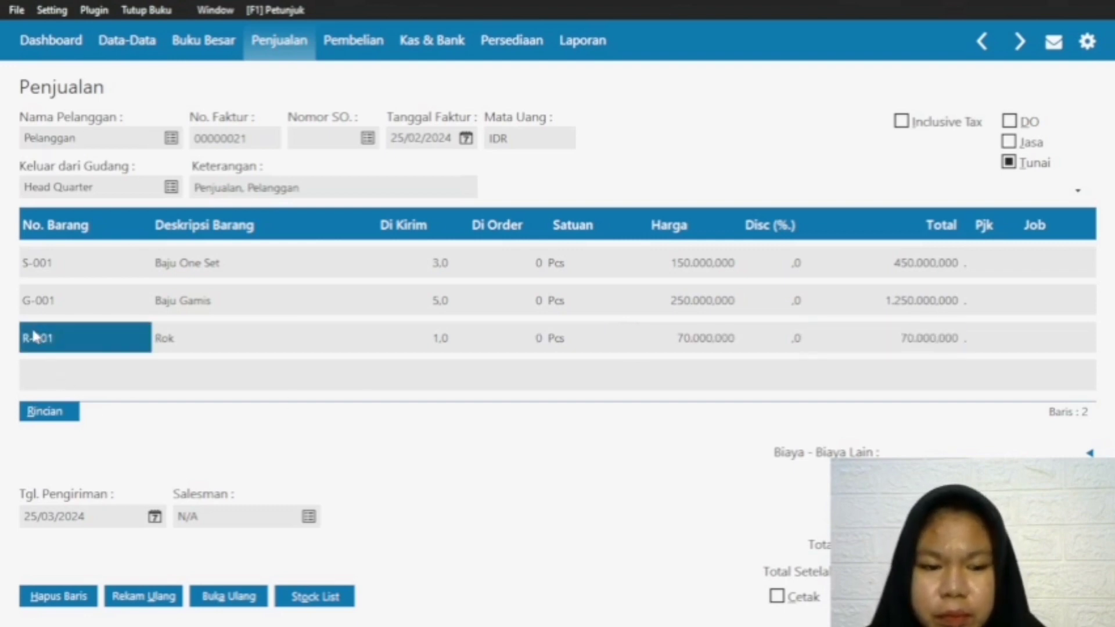
key("Down")
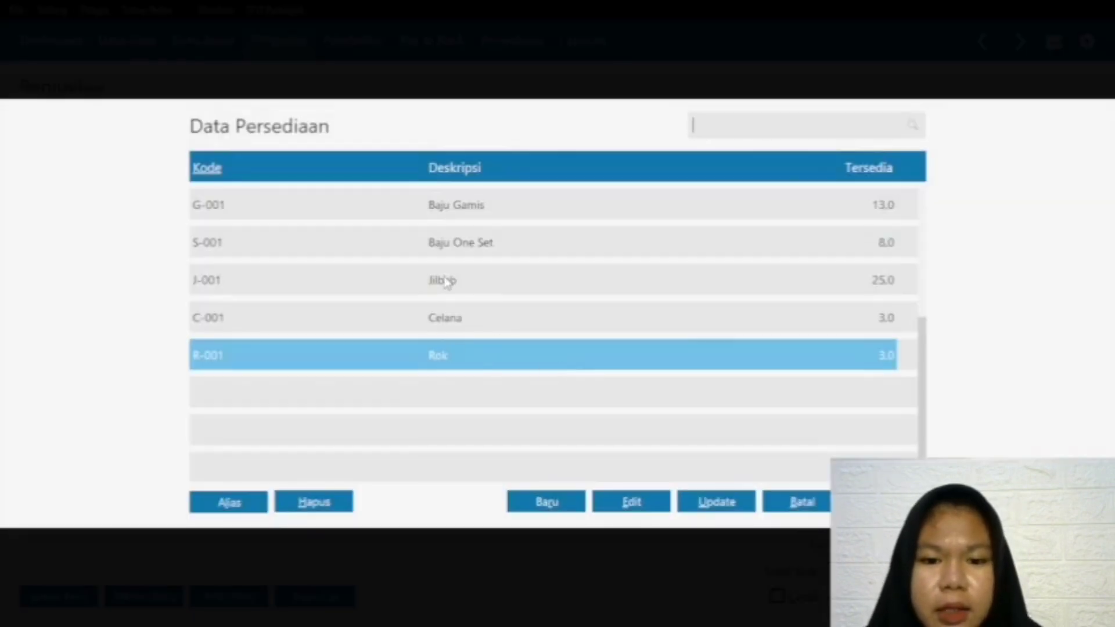
left_click(448, 281)
left_click(887, 501)
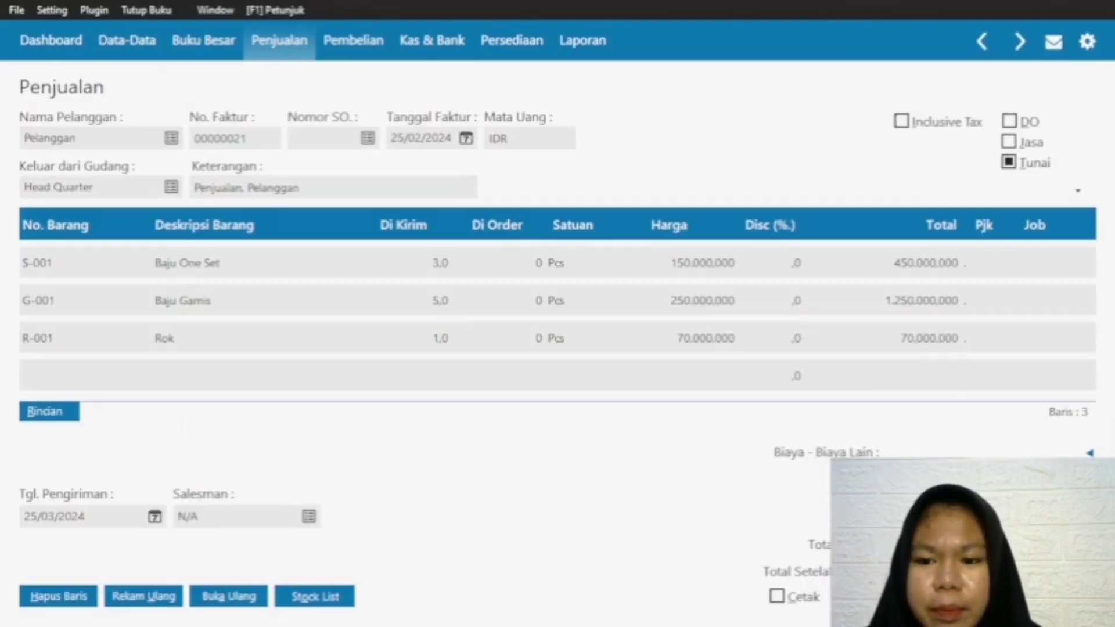
left_click(430, 375)
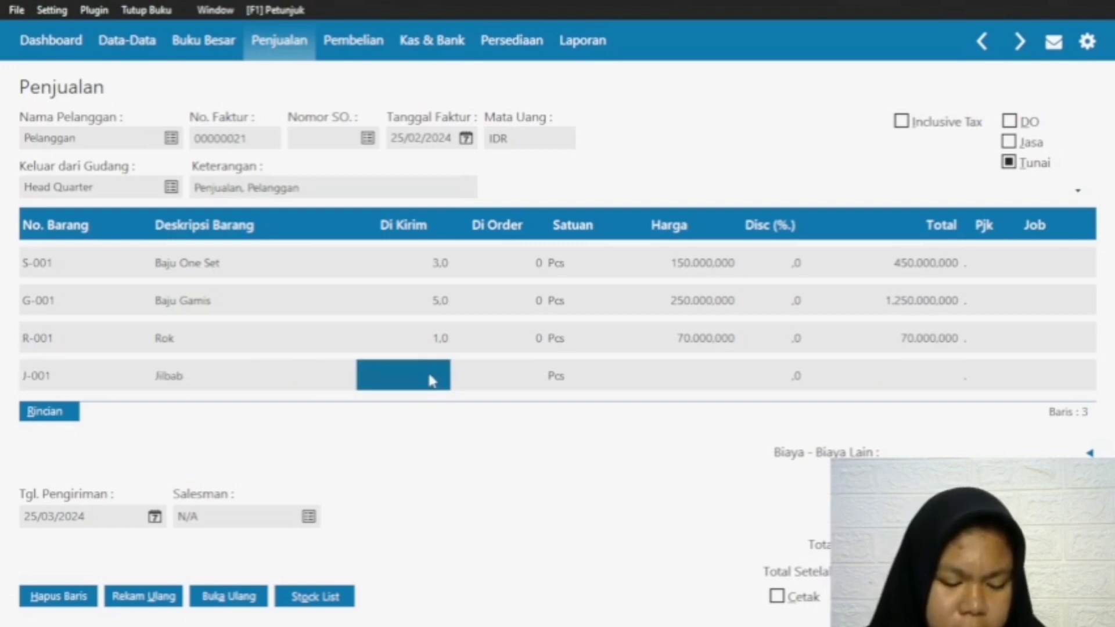
type("2")
left_click(697, 374)
type("35.")
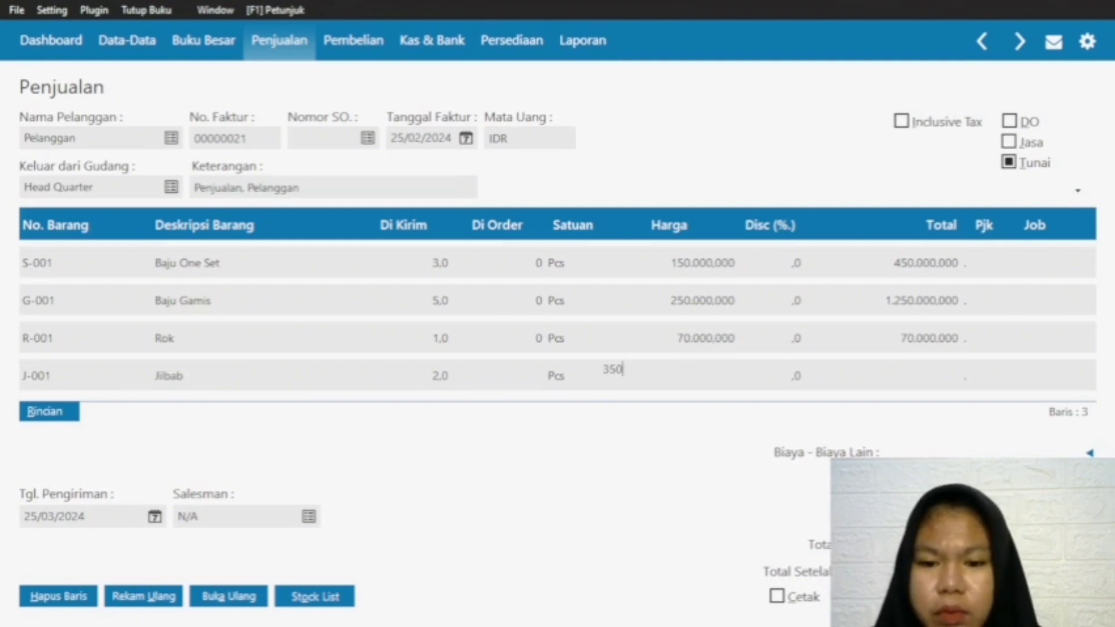
type("000.0")
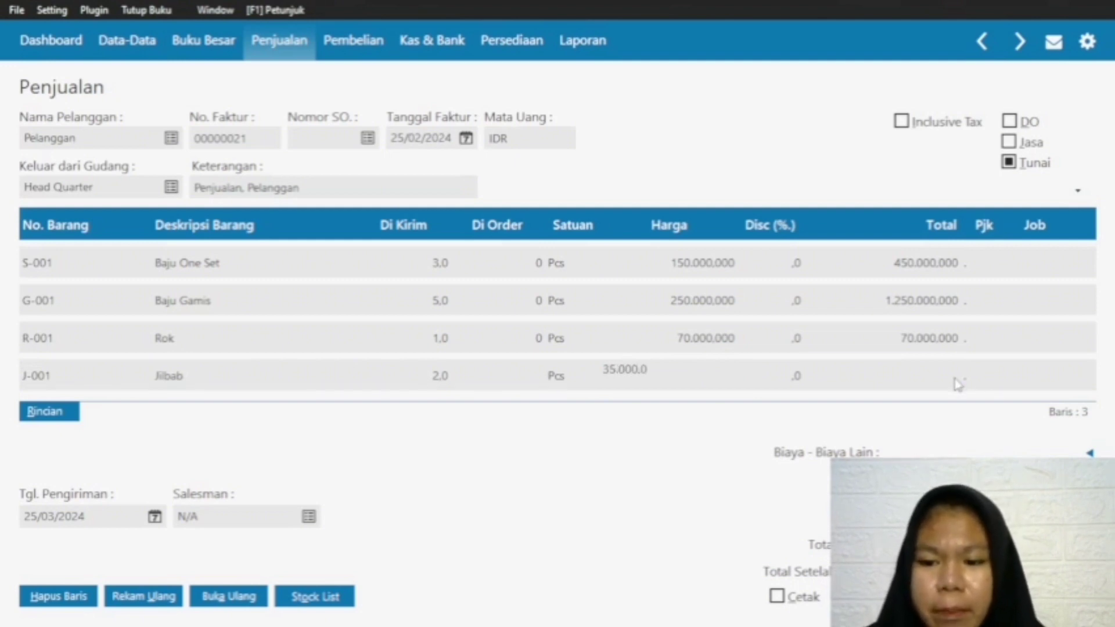
left_click(957, 379)
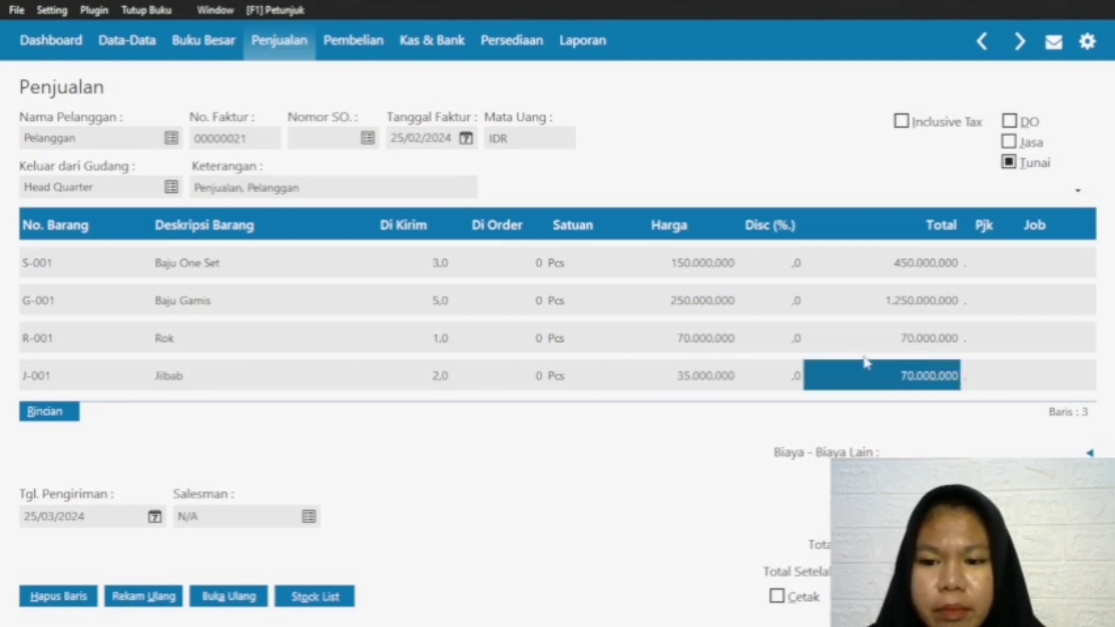
Step: Record the cash invoice dated 25/02/2024 and close the blank invoice form
left_click(58, 375)
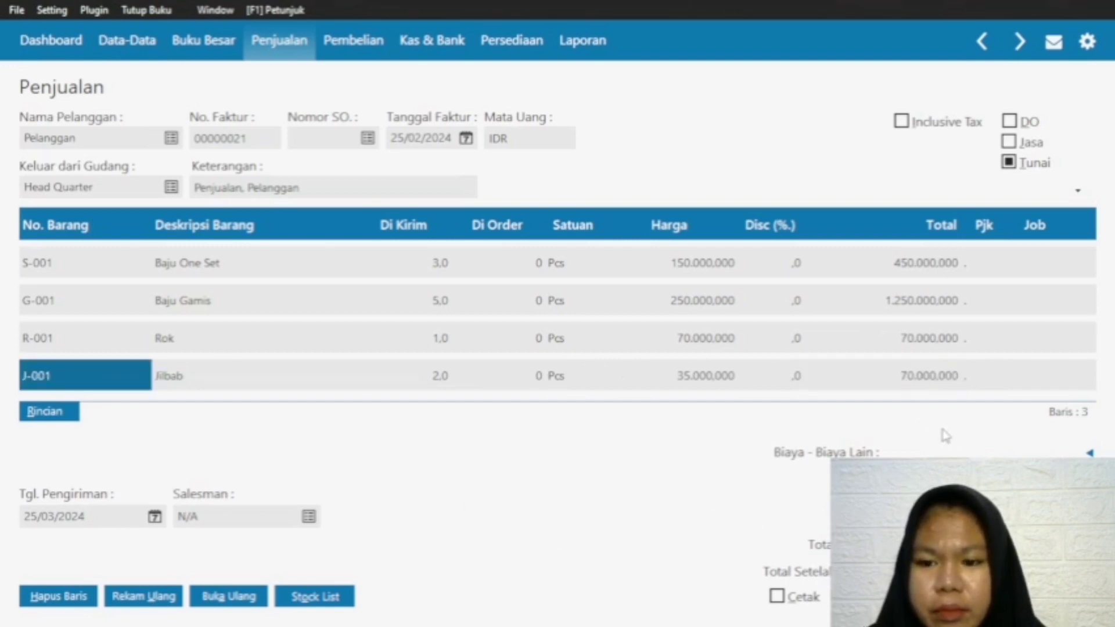
left_click(883, 596)
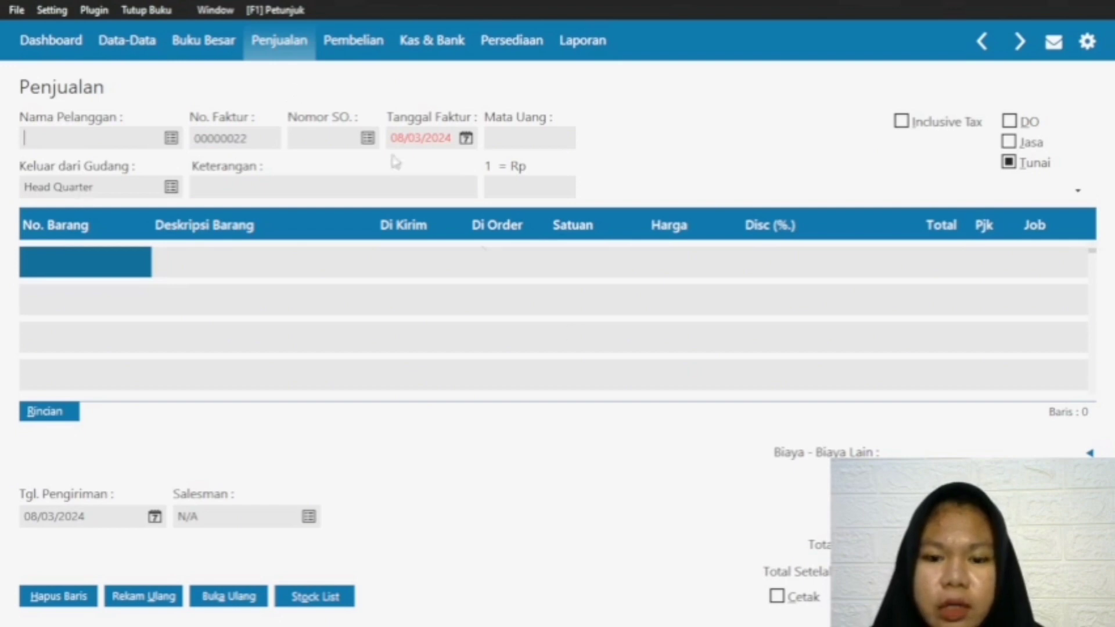
left_click(964, 597)
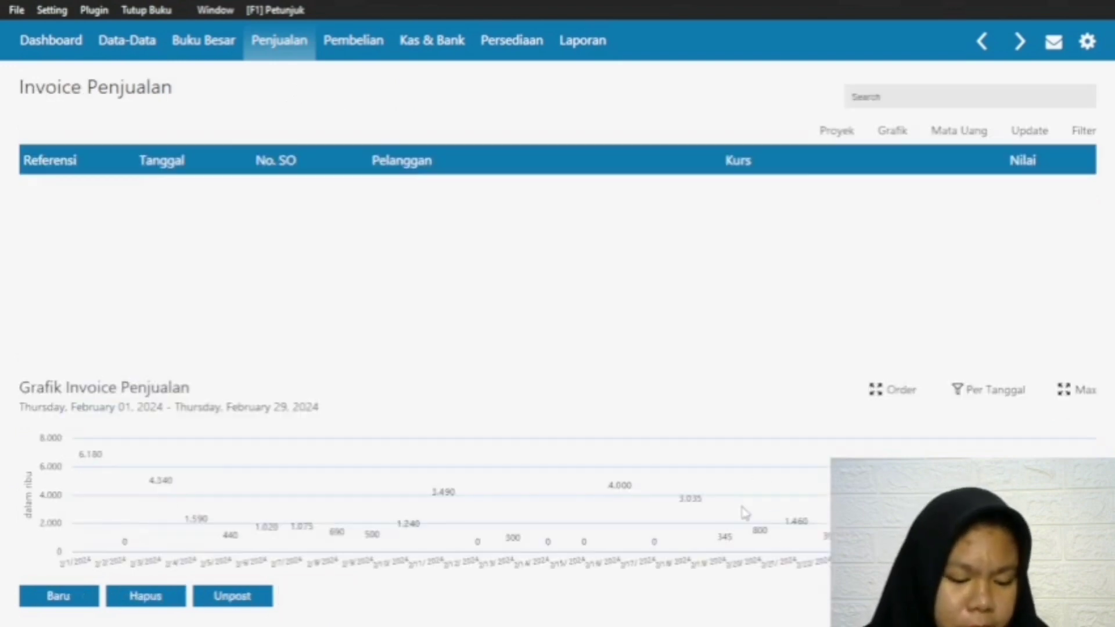
Step: Open the Penerimaan Barang list of goods received from suppliers
left_click(297, 49)
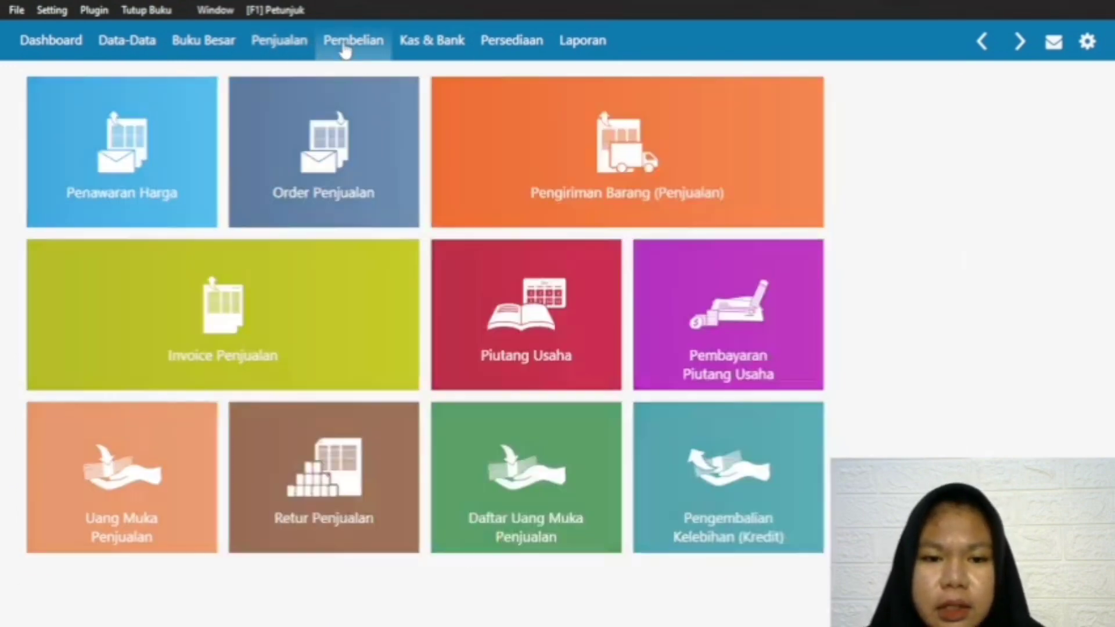
left_click(347, 47)
mouse_move(334, 353)
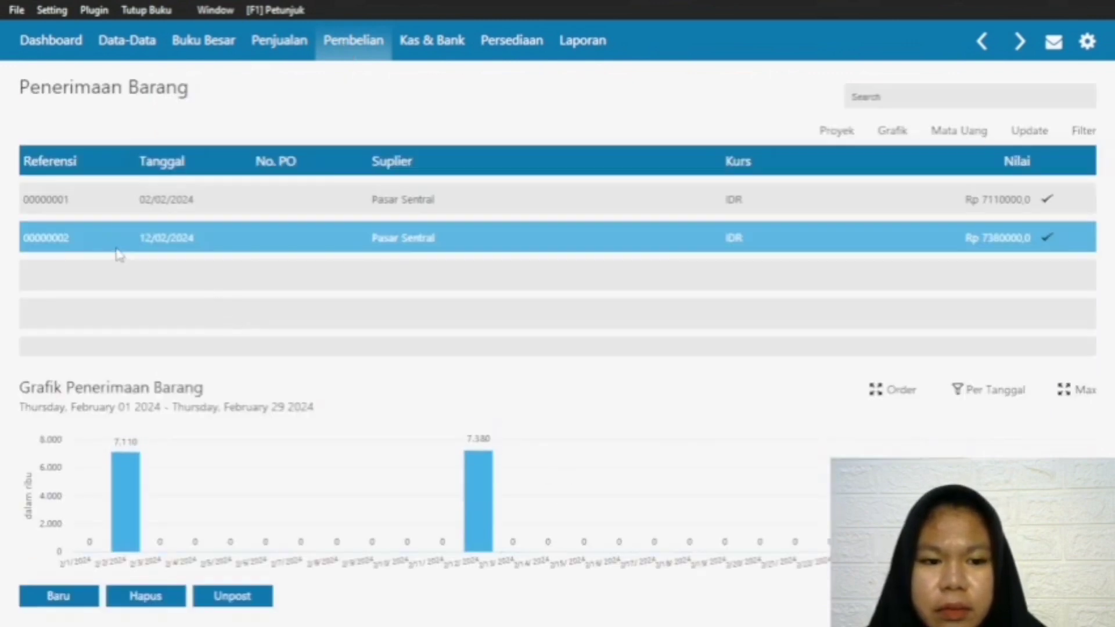
Step: Start a new goods receipt with Pasar Sentral as the supplier
left_click(42, 597)
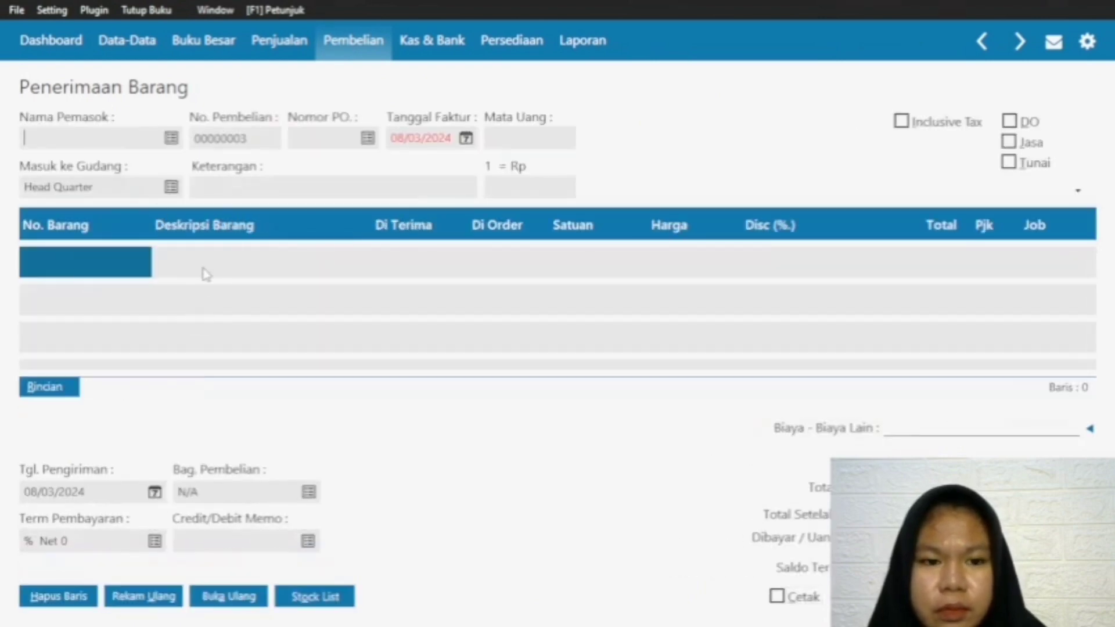
left_click(171, 140)
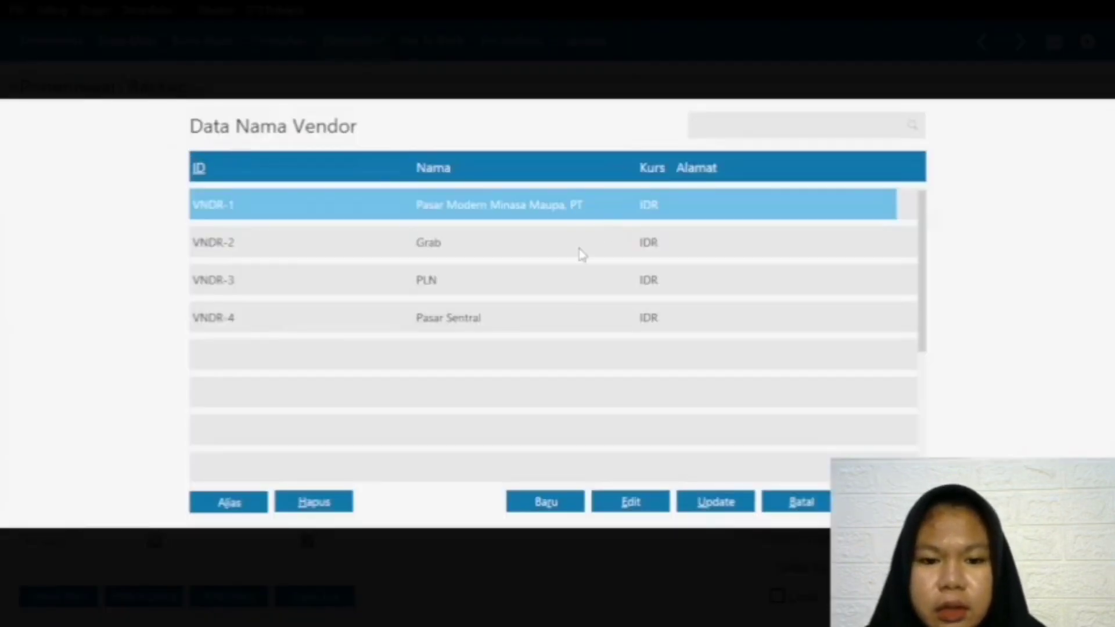
left_click(502, 319)
left_click(886, 502)
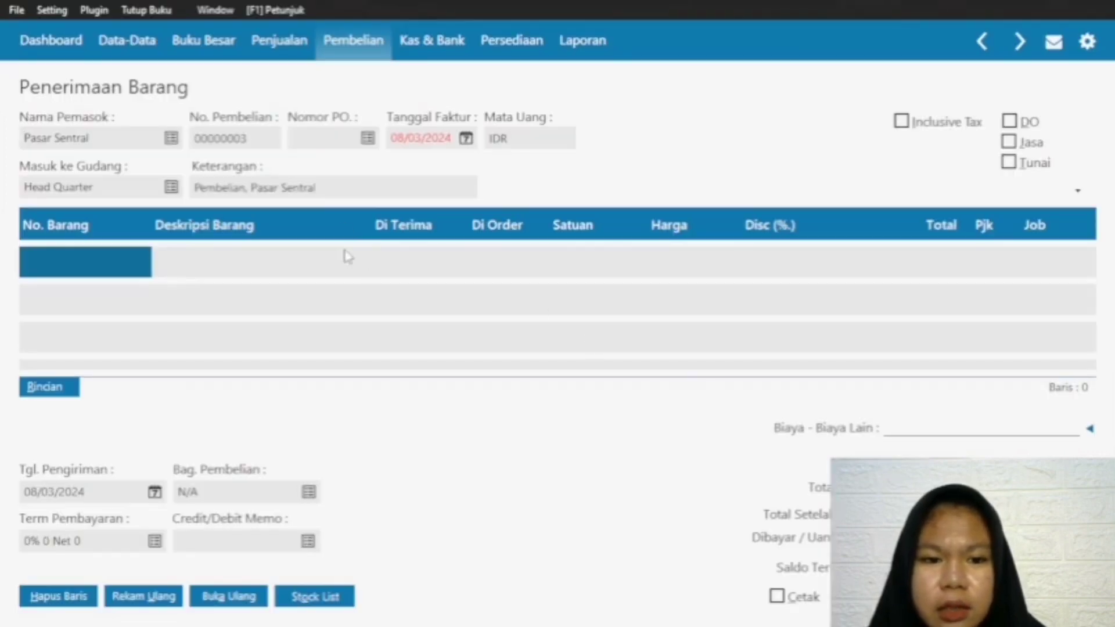
Step: Set the goods receipt's invoice date to 26/02/2024
left_click(463, 142)
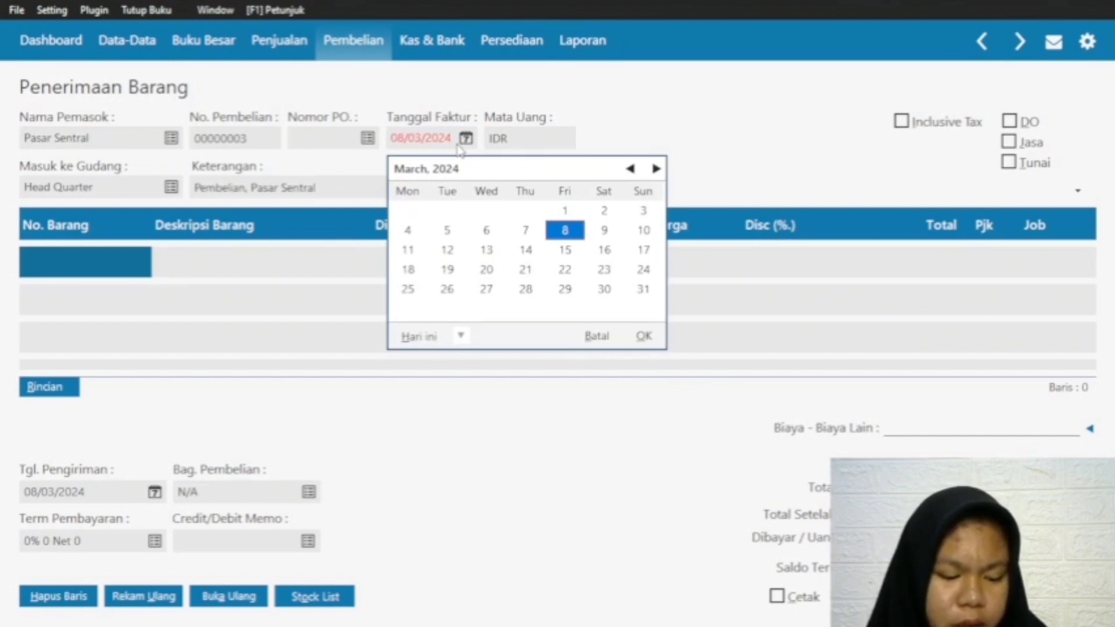
left_click(630, 169)
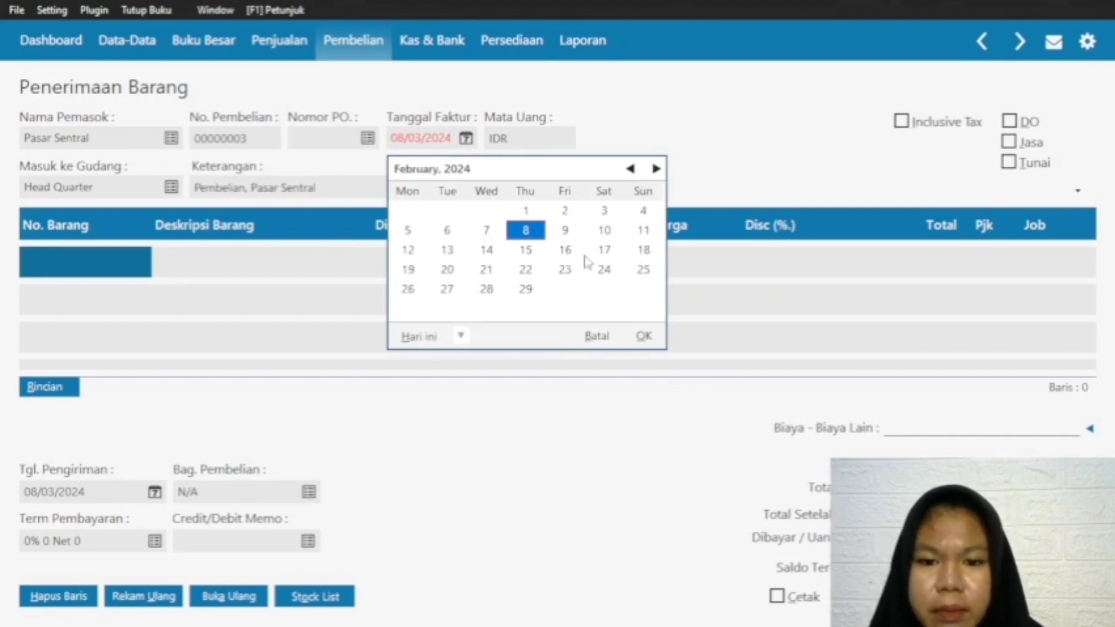
left_click(408, 289)
left_click(643, 336)
Step: Set the delivery date to 26/03/2024 and mark the purchase as Tunai (cash)
left_click(156, 492)
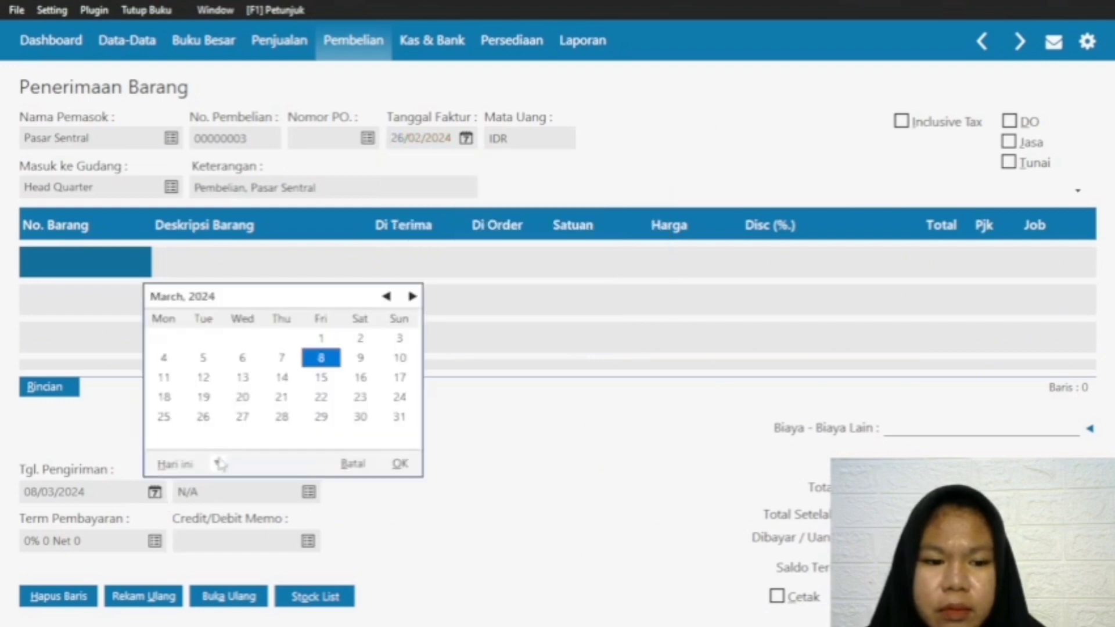
left_click(204, 416)
left_click(400, 463)
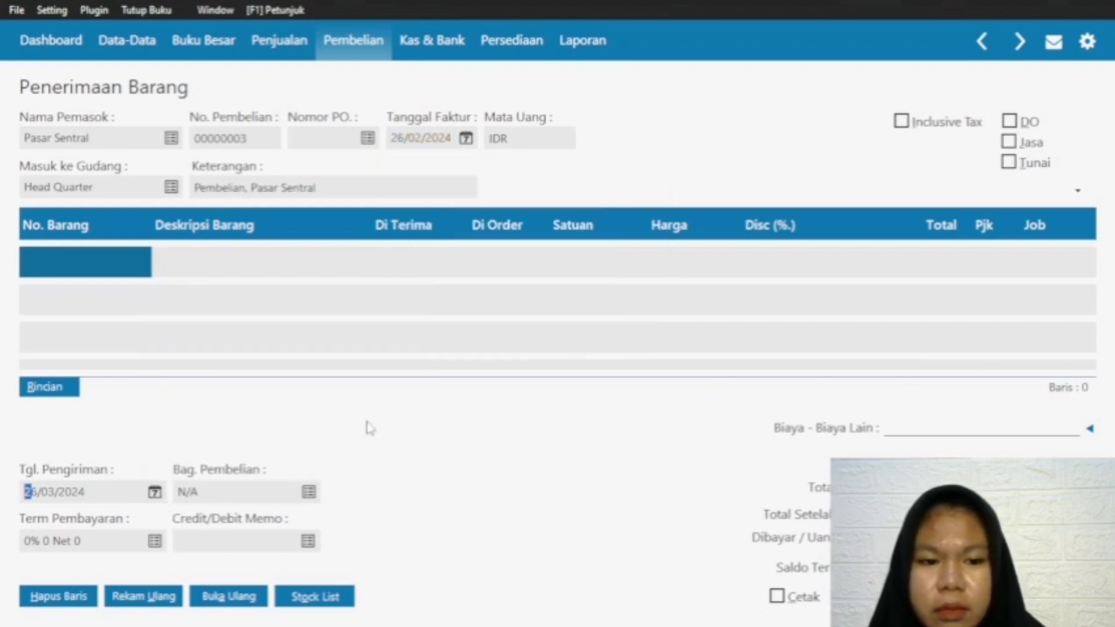
left_click(118, 256)
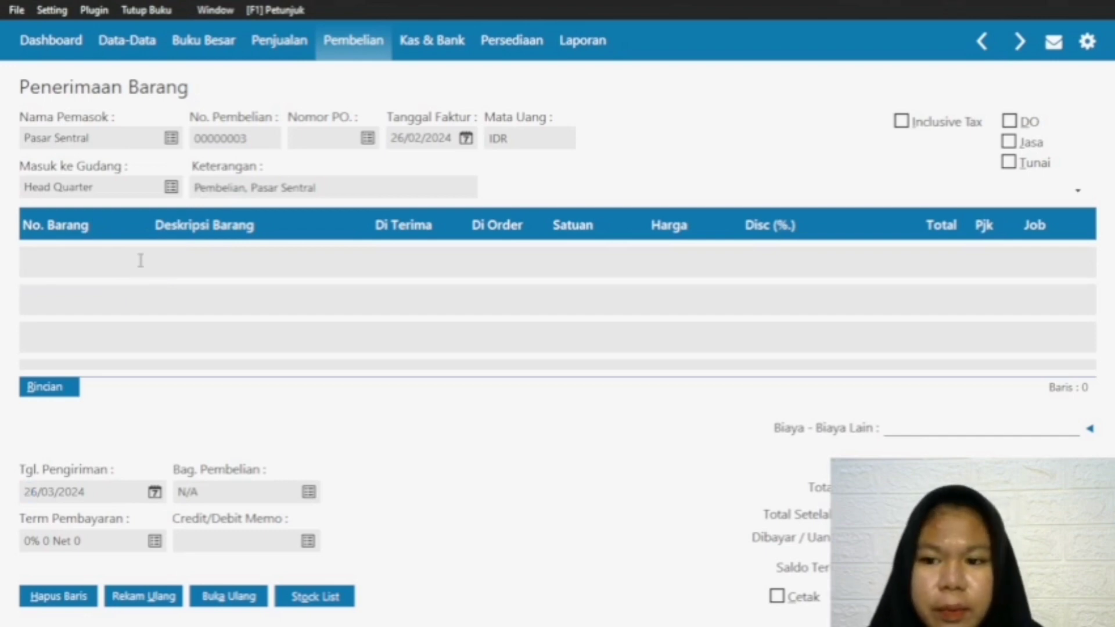
left_click(1032, 162)
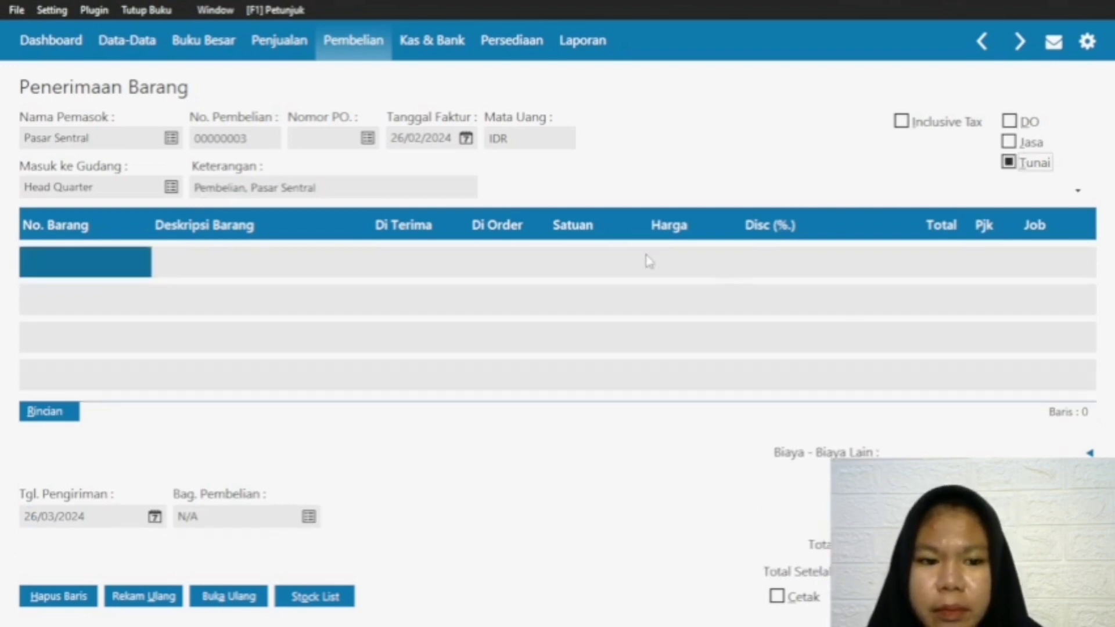
Step: Add item J-001 Jilbab as the first line with a received quantity of 12
double_click(104, 256)
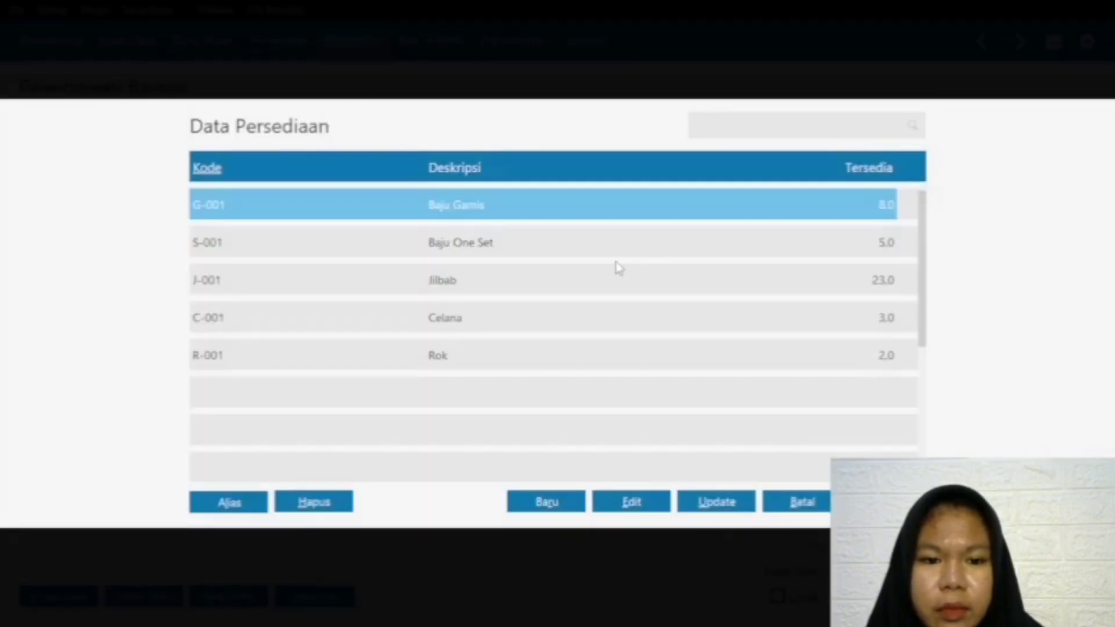
left_click(469, 281)
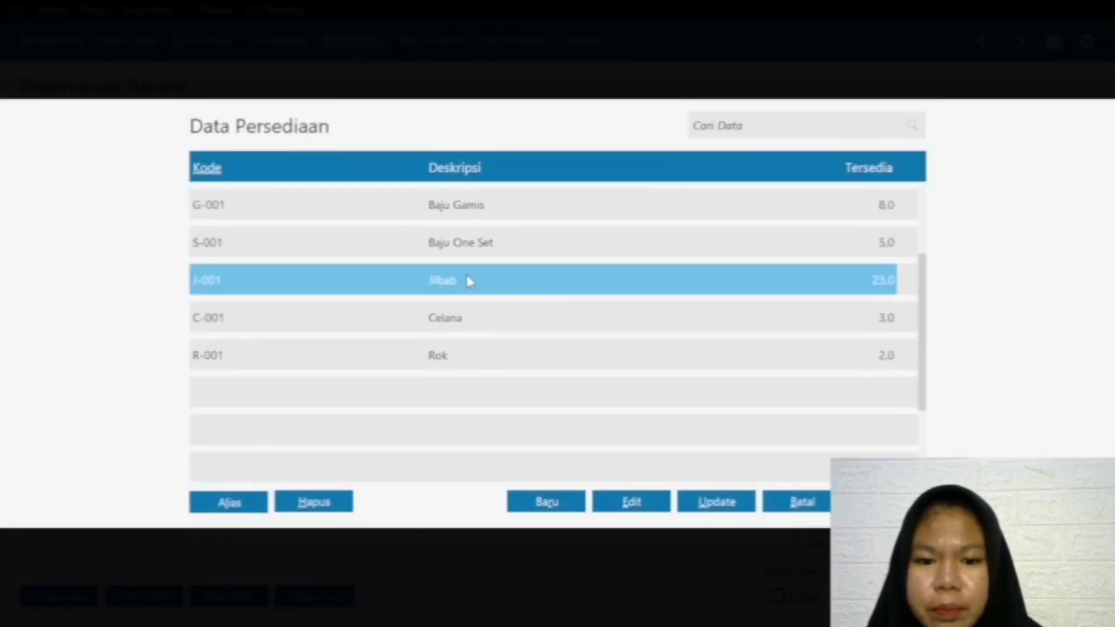
key("Return")
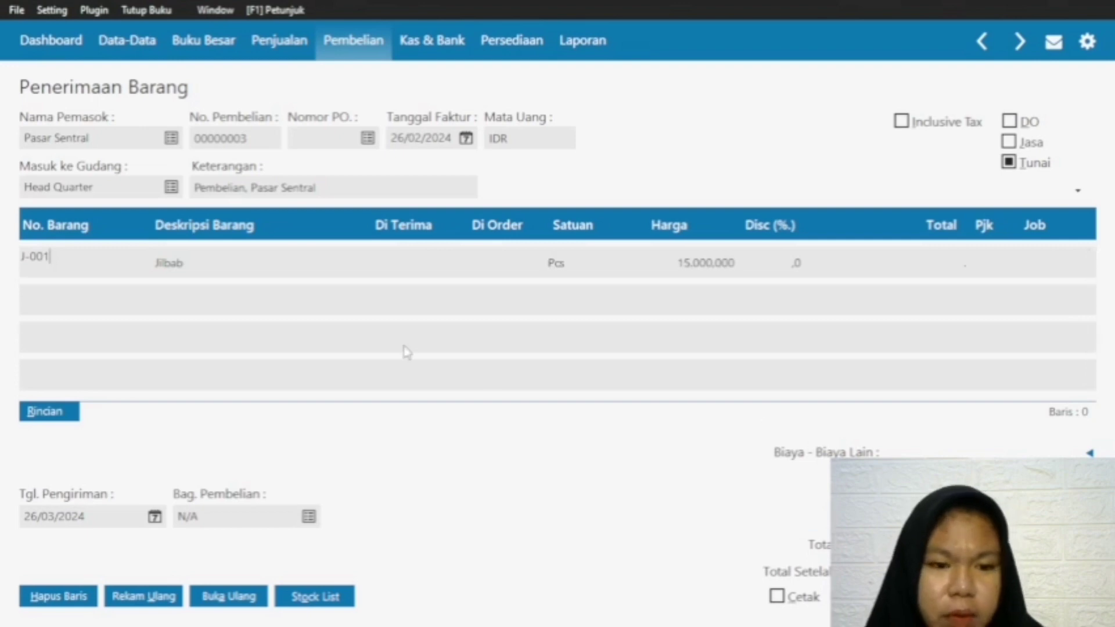
left_click(406, 270)
type("12")
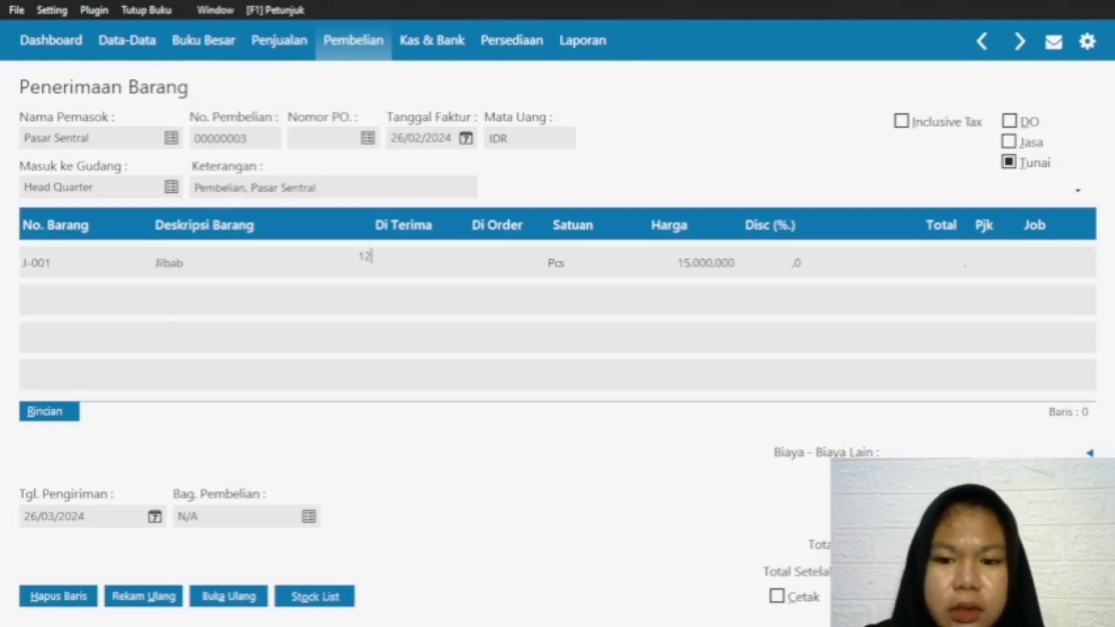
left_click(829, 265)
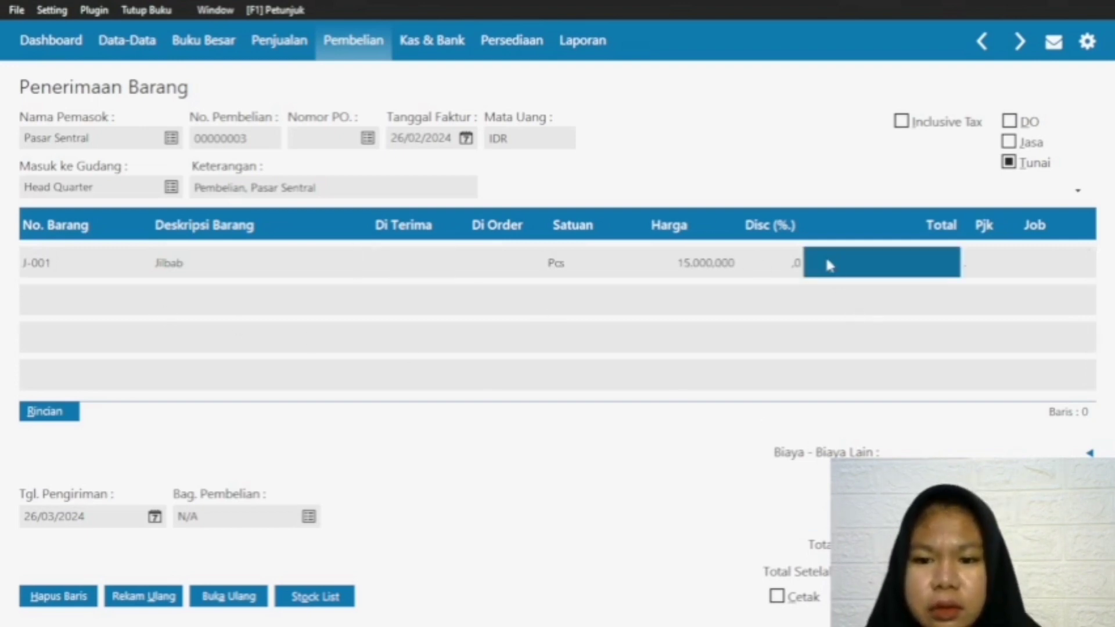
left_click(385, 272)
type("12")
left_click(853, 256)
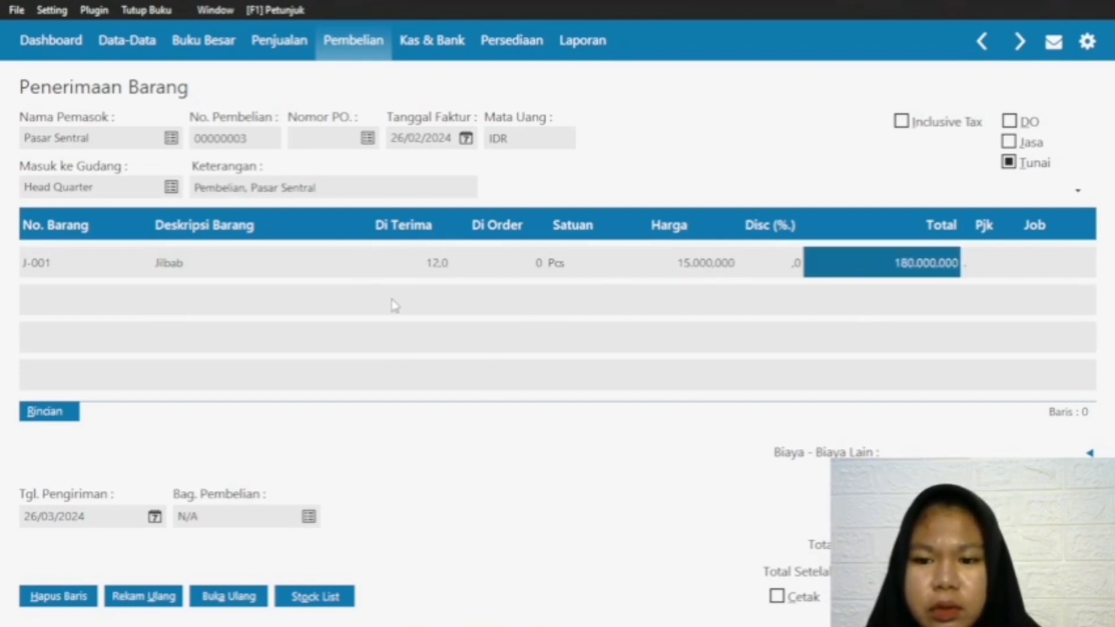
Step: Add a second line for item R-001 Rok with a received quantity of 12
left_click(51, 289)
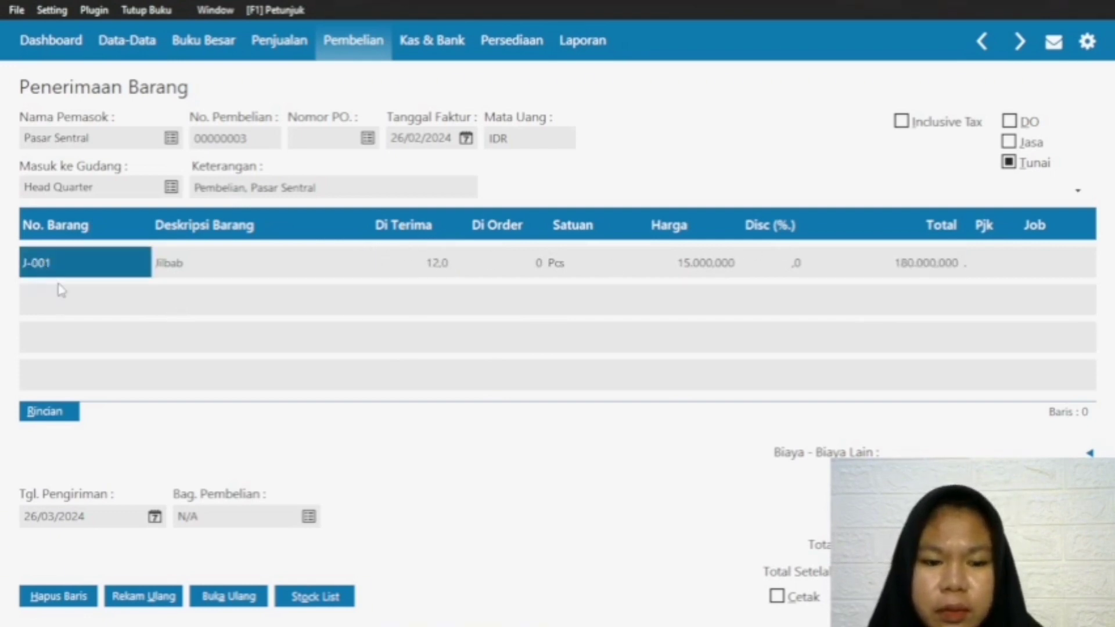
key("Down")
double_click(96, 302)
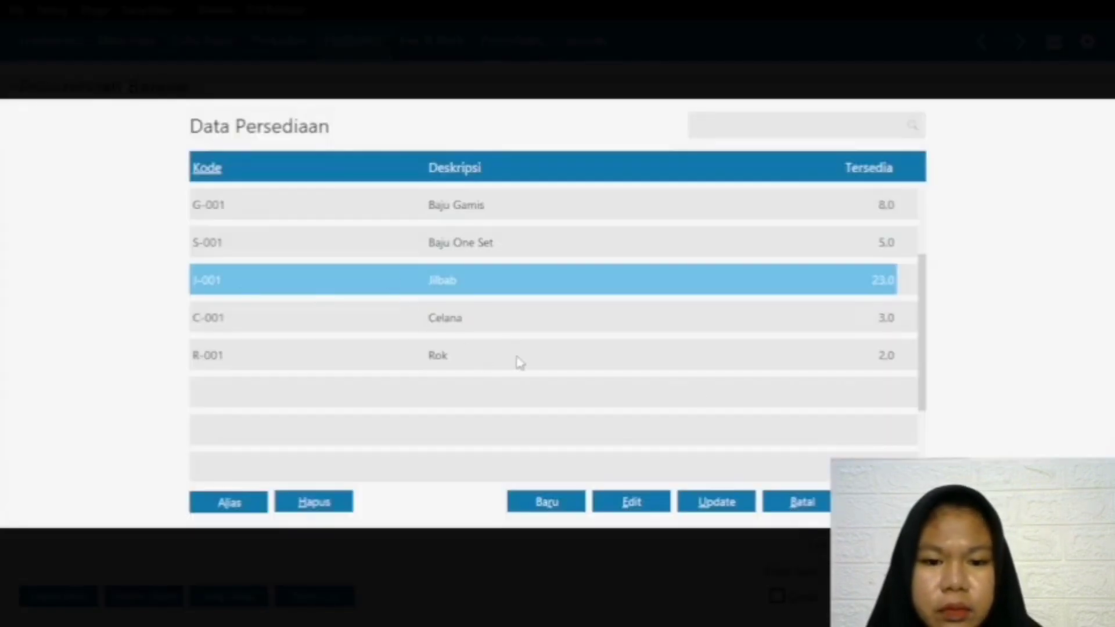
double_click(489, 361)
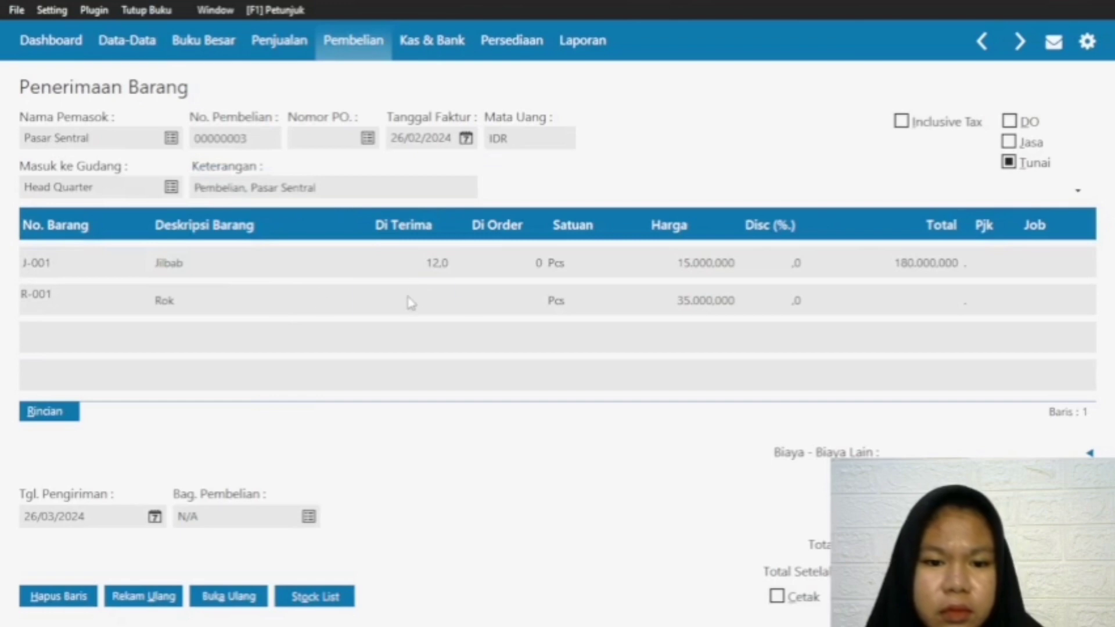
left_click(410, 300)
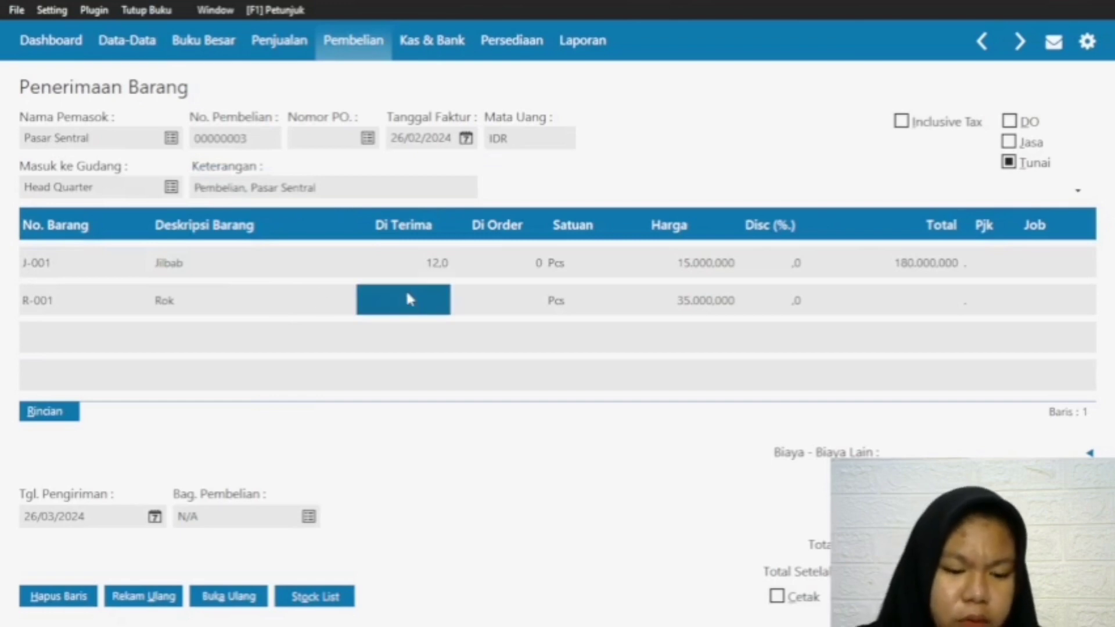
type("12")
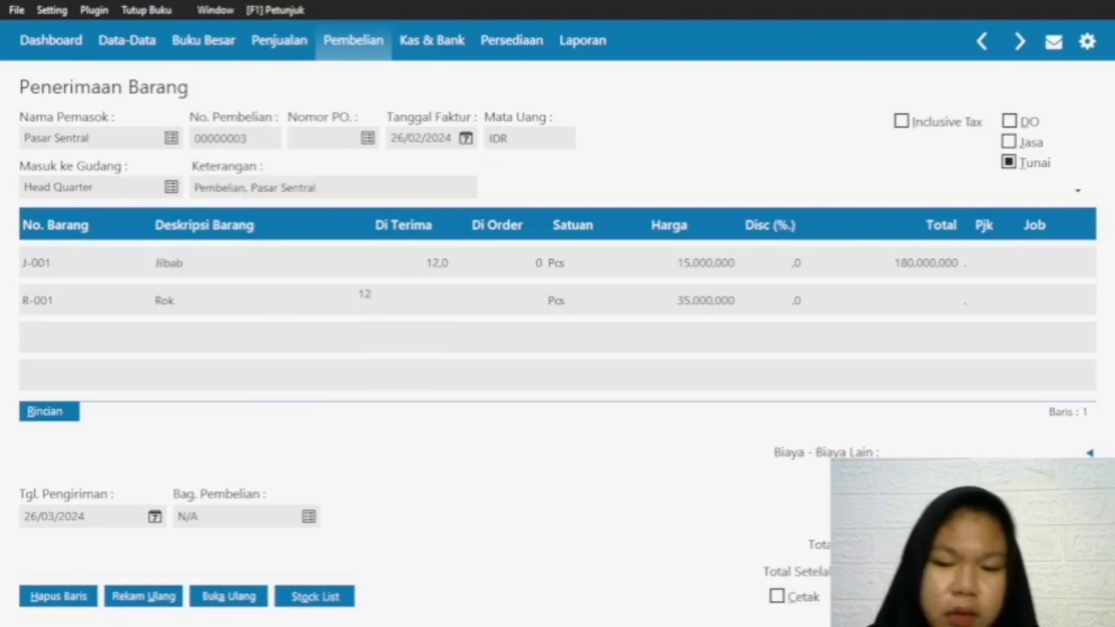
left_click(882, 296)
Step: Add a third line for item C-001 Celana with a received quantity of 12
left_click(52, 301)
key("Down")
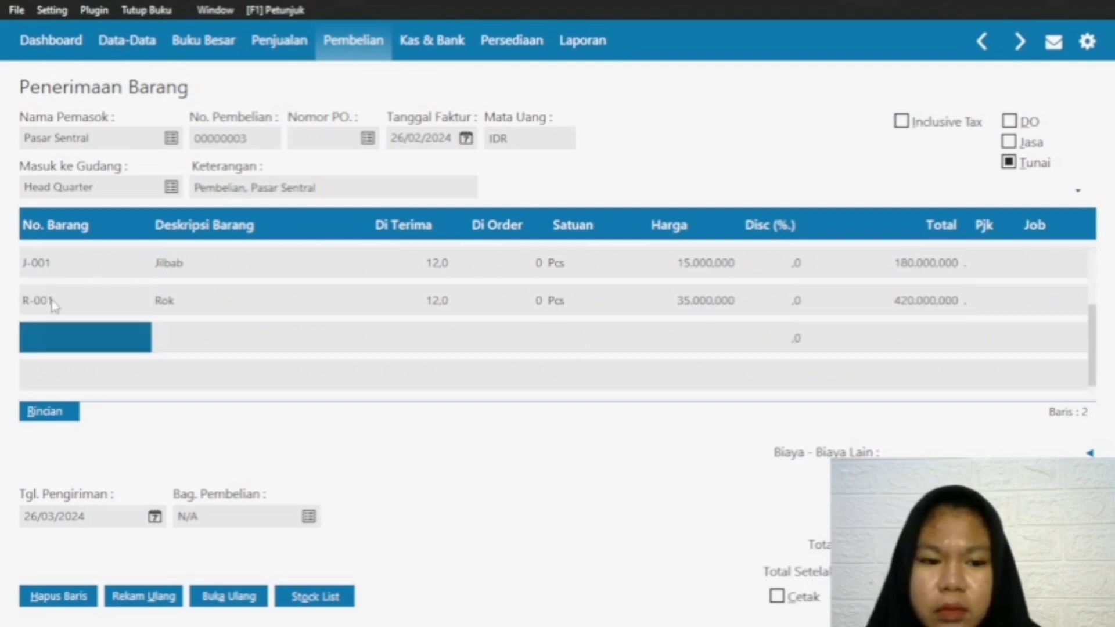
double_click(48, 332)
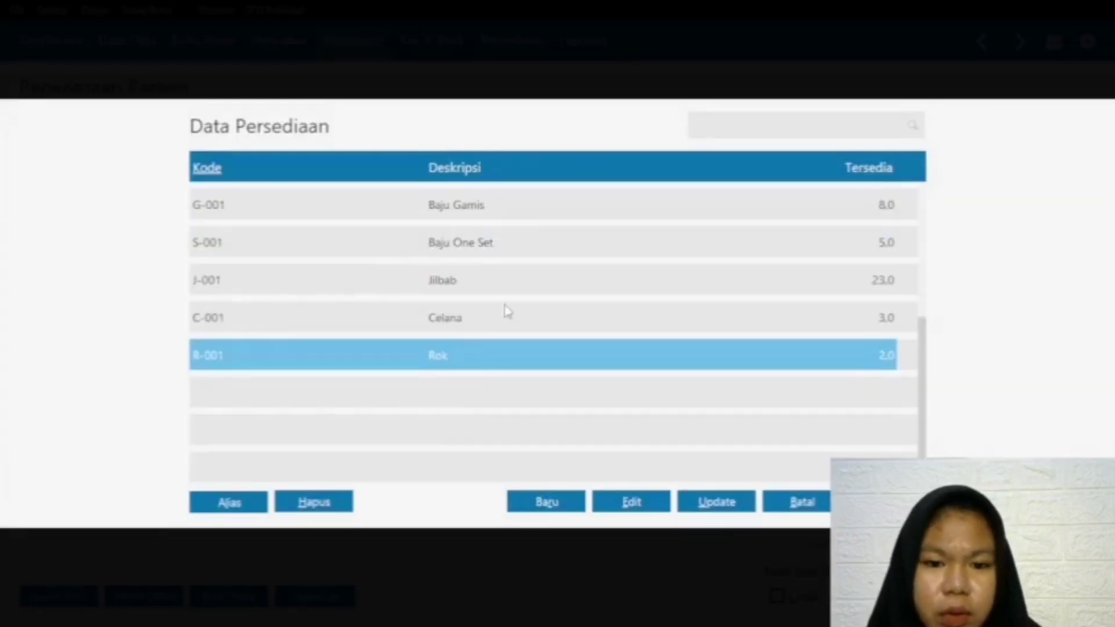
left_click(502, 314)
double_click(447, 318)
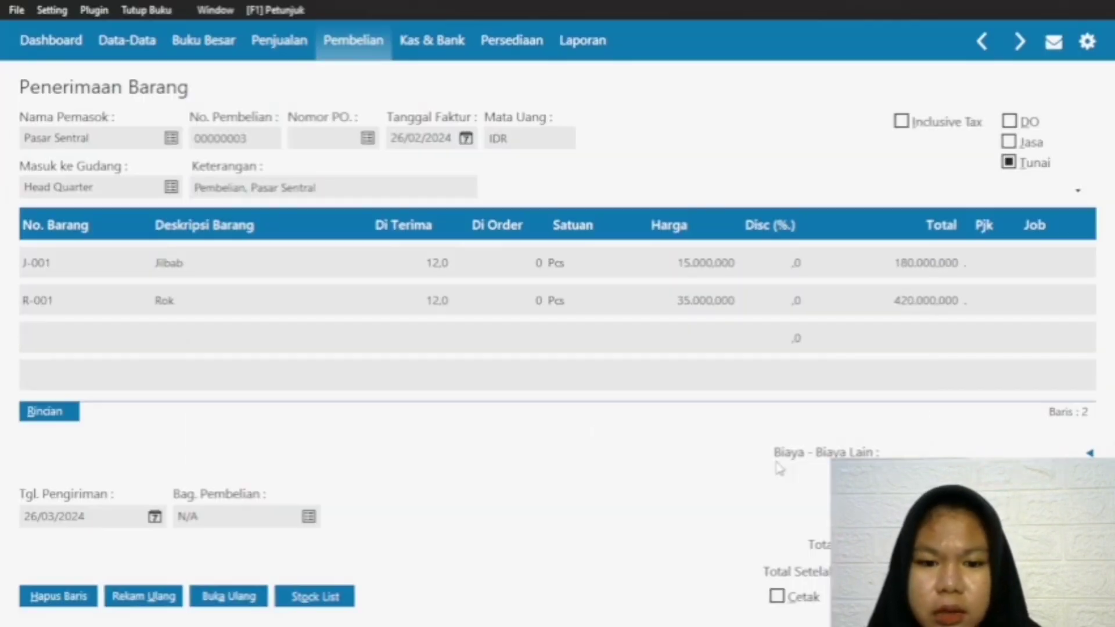
left_click(414, 338)
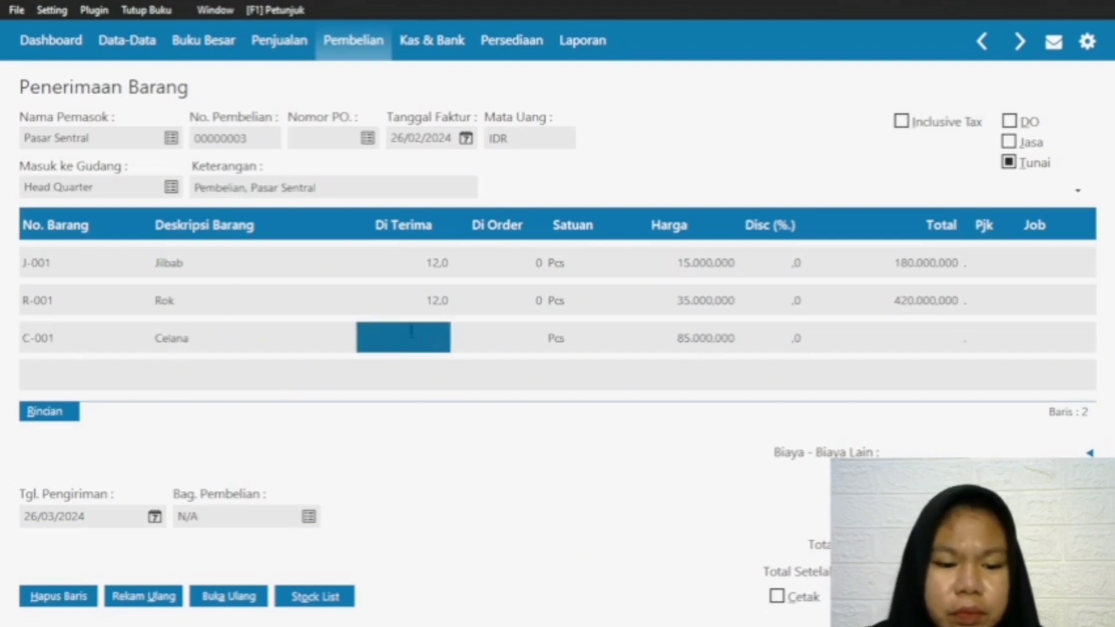
type("12")
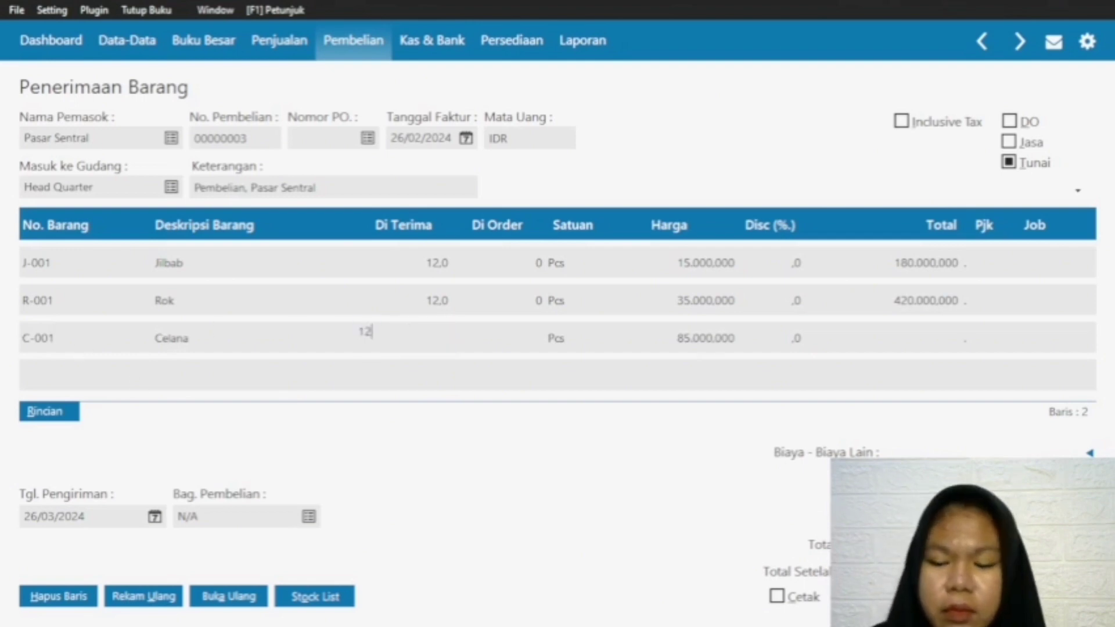
left_click(881, 335)
Step: Add a fourth line for item S-001 Baju One Set with a received quantity of 12
left_click(46, 349)
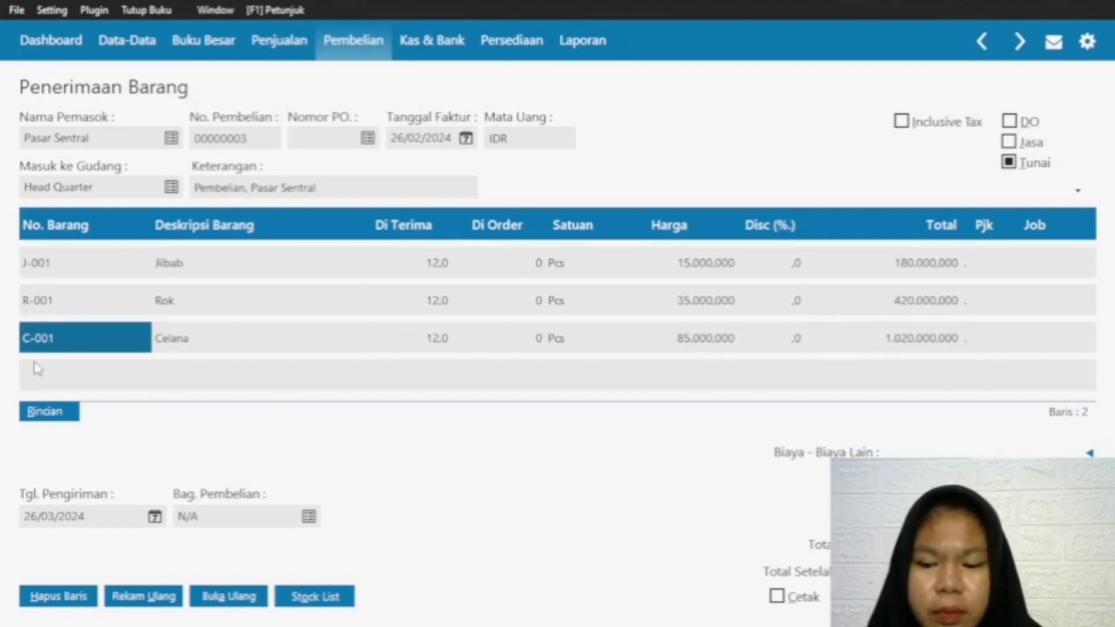
left_click(37, 369)
double_click(49, 379)
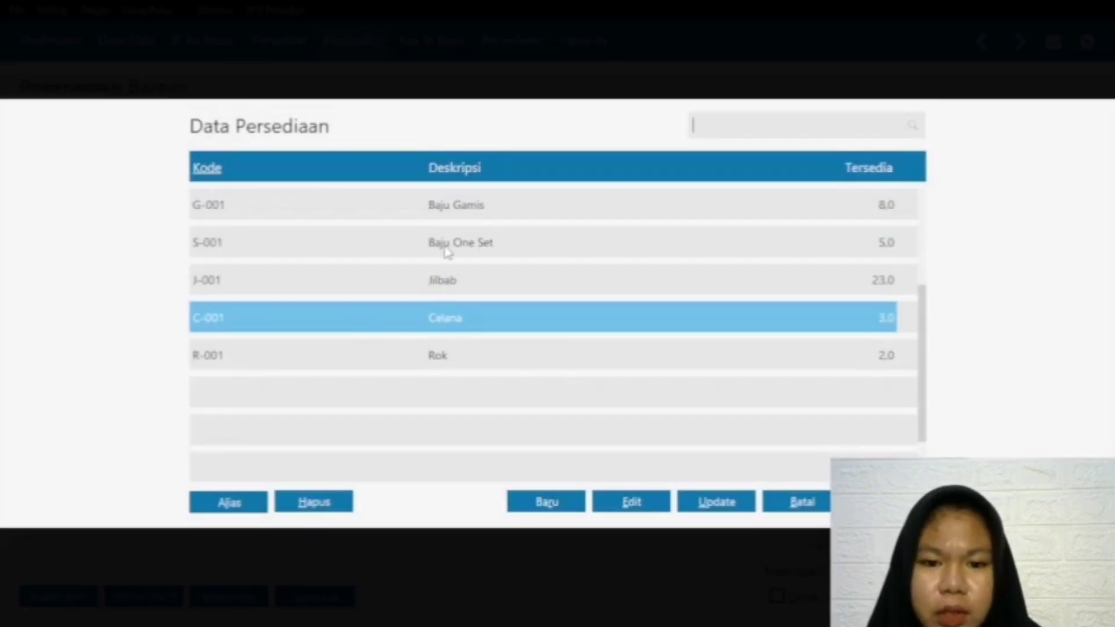
left_click(450, 248)
key("Return")
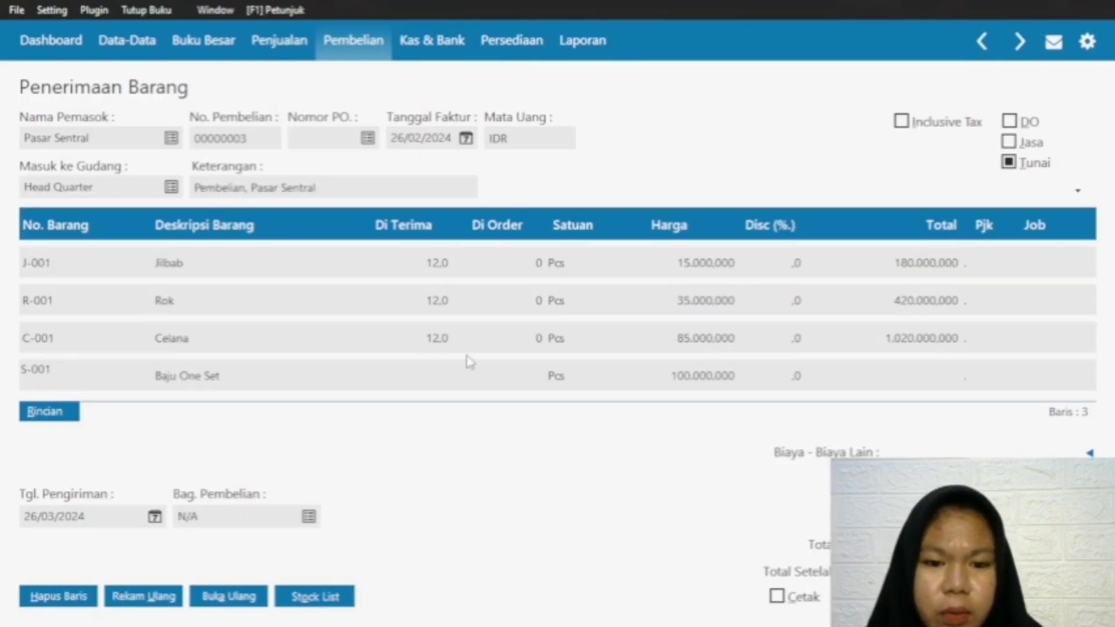
left_click(364, 387)
type("12")
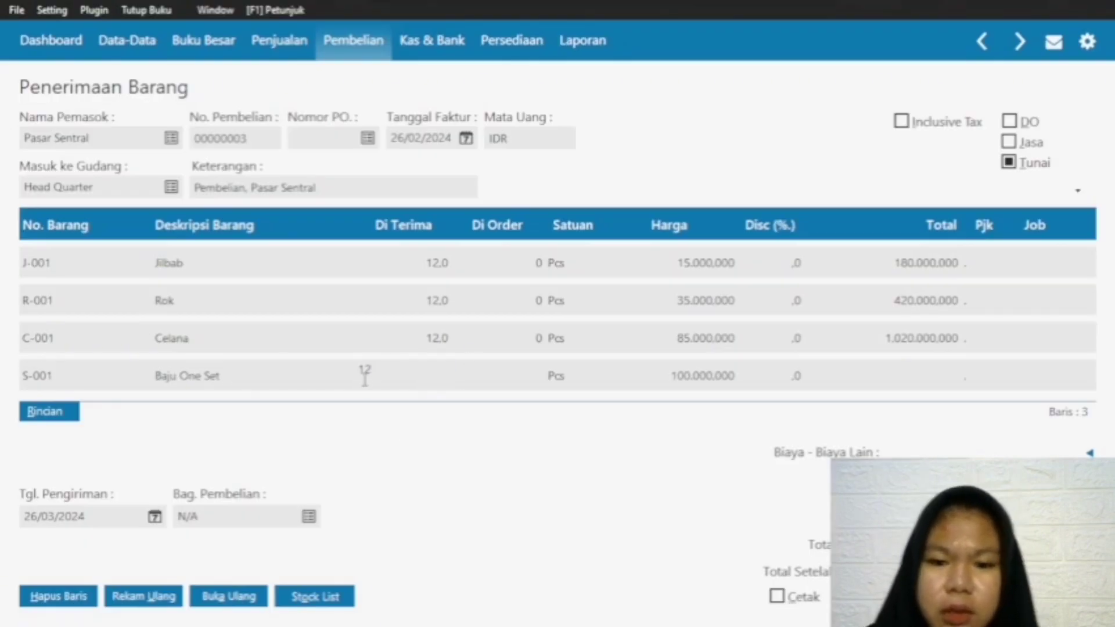
left_click(916, 375)
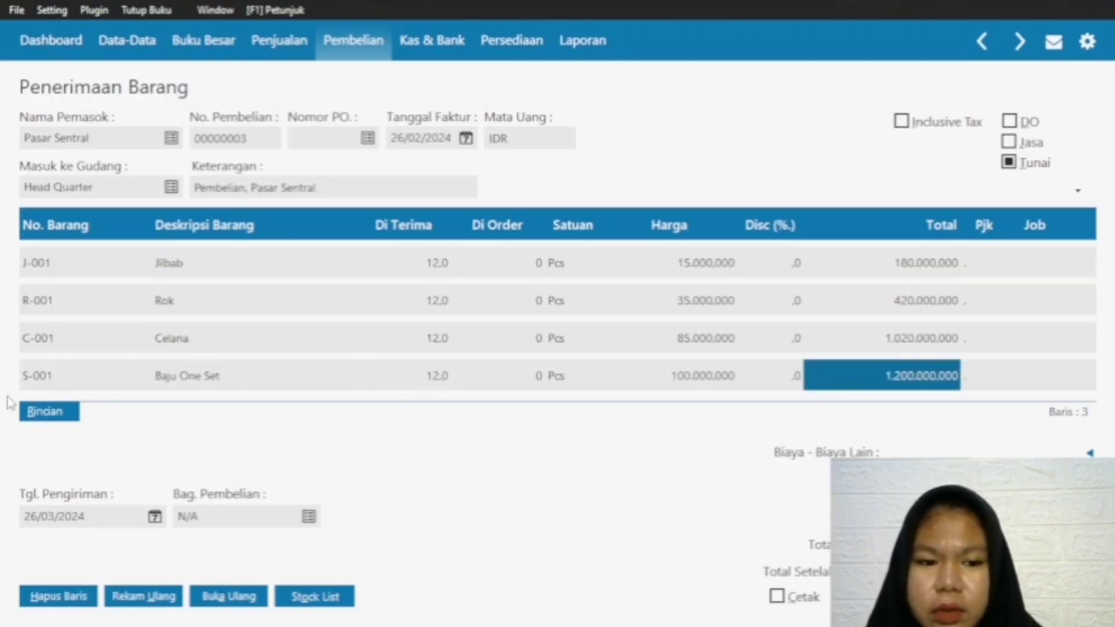
Step: Add a fifth line for item G-001 Baju Gamis with a received quantity of 24
left_click(55, 379)
key("Down")
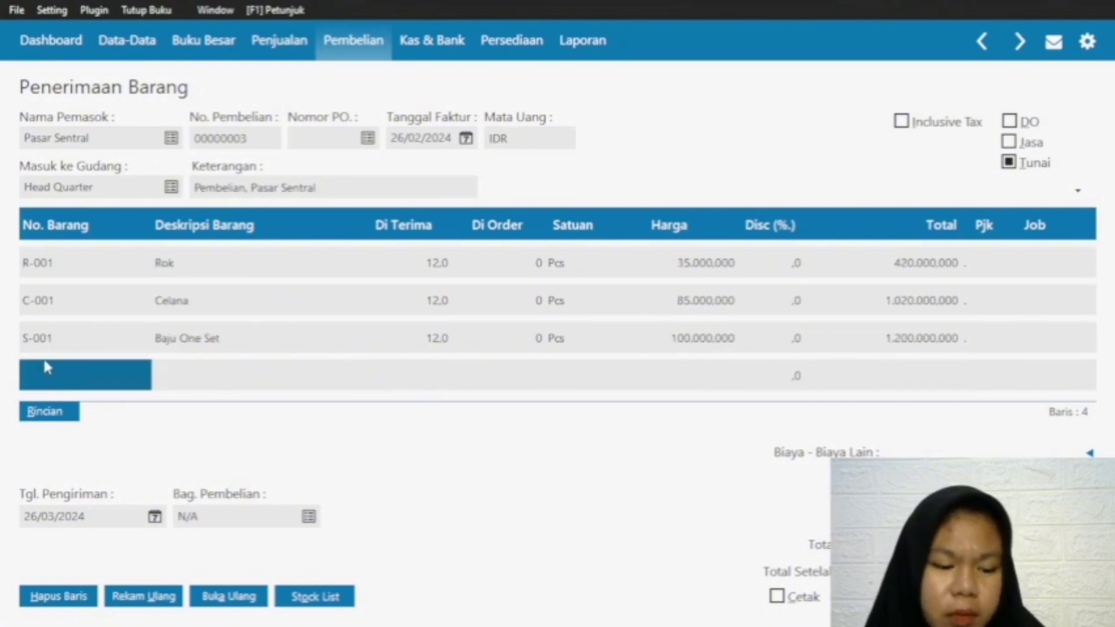
double_click(59, 373)
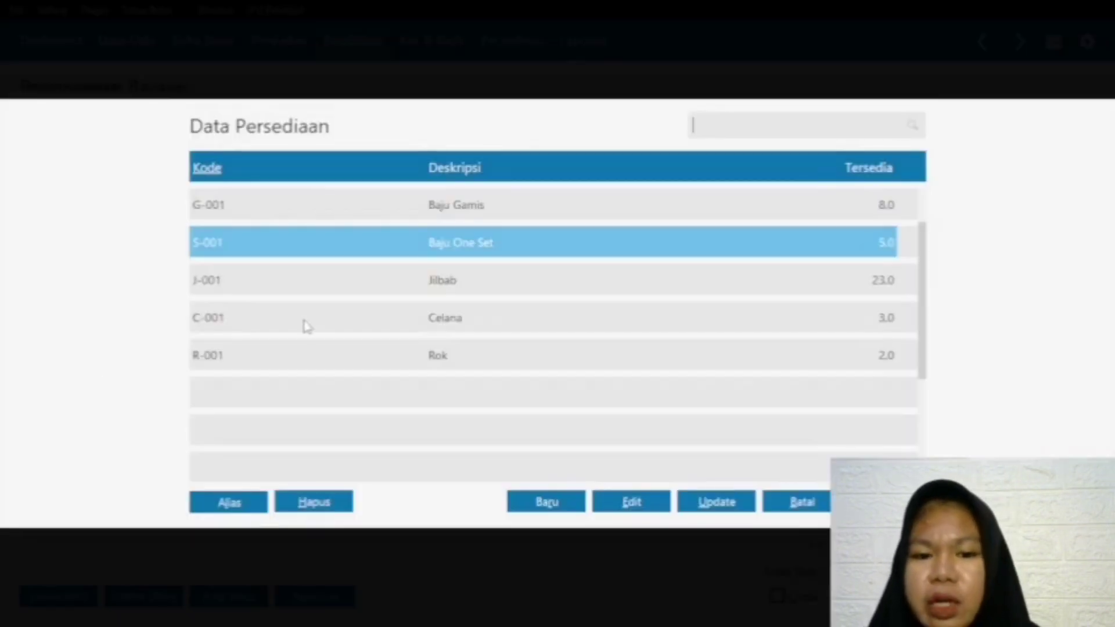
left_click(473, 201)
key("Return")
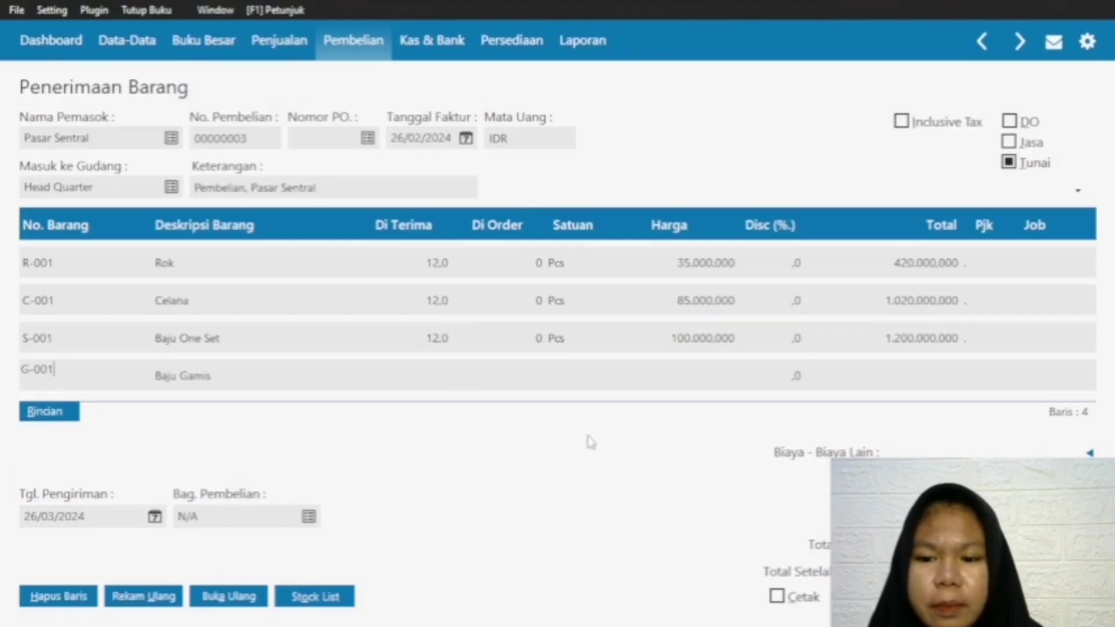
left_click(438, 378)
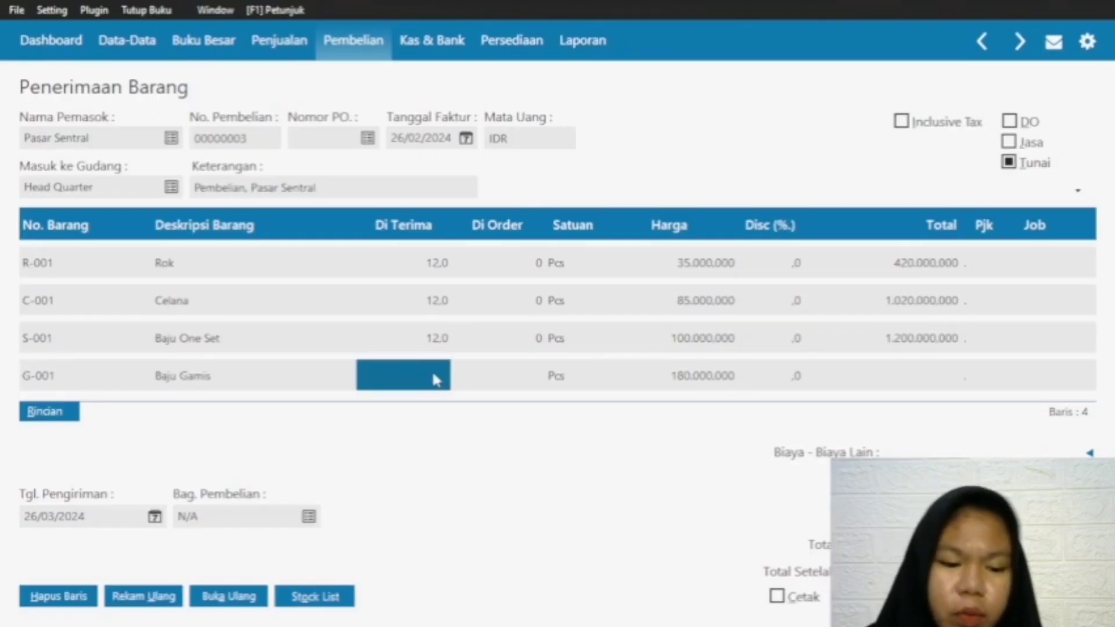
type("24")
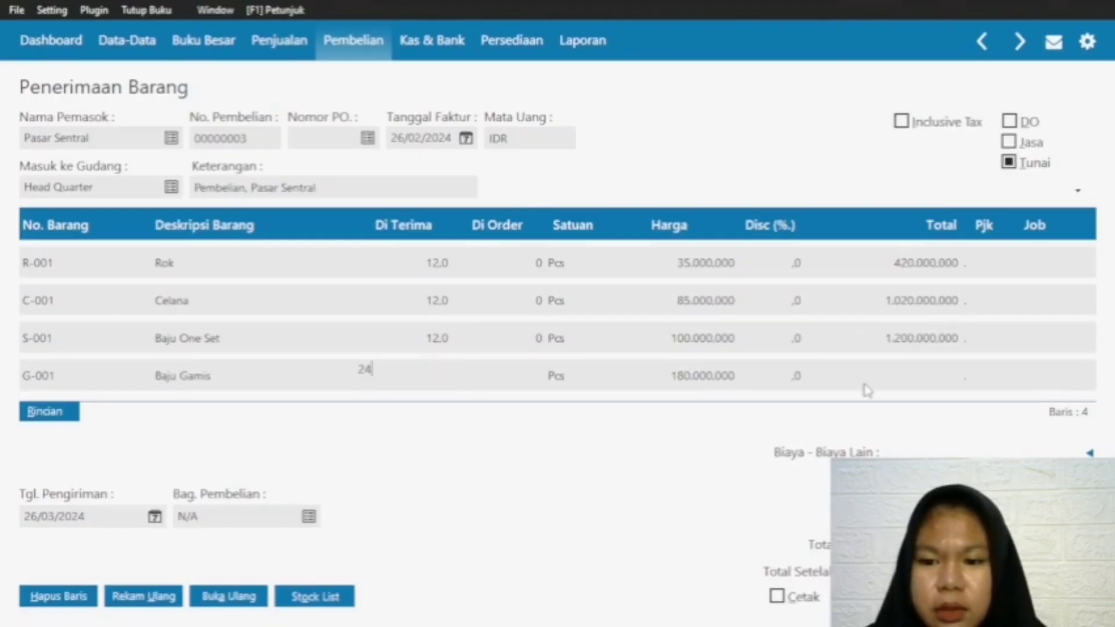
left_click(873, 380)
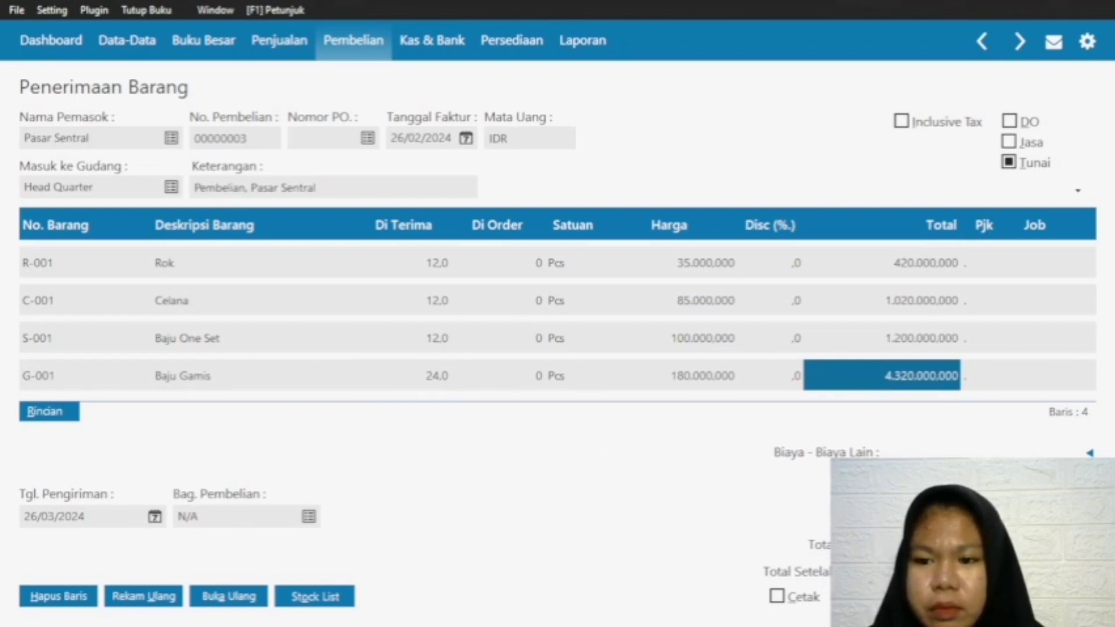
Step: Record the cash purchase from Pasar Sentral against the Kas account and close the blank goods receipt form
left_click(1057, 596)
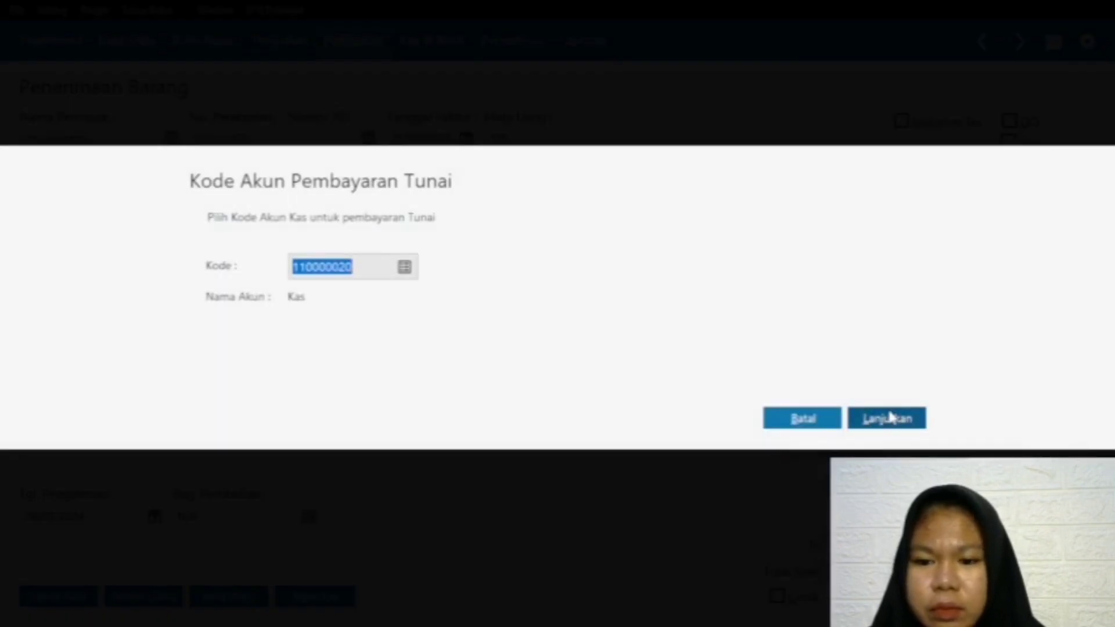
left_click(801, 419)
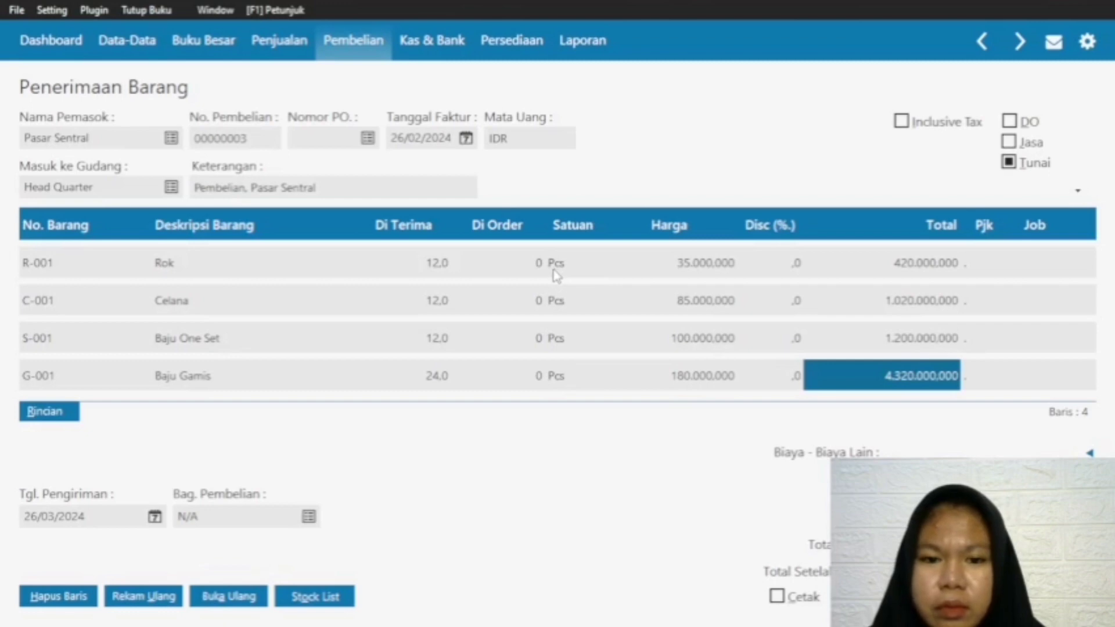
key("Up")
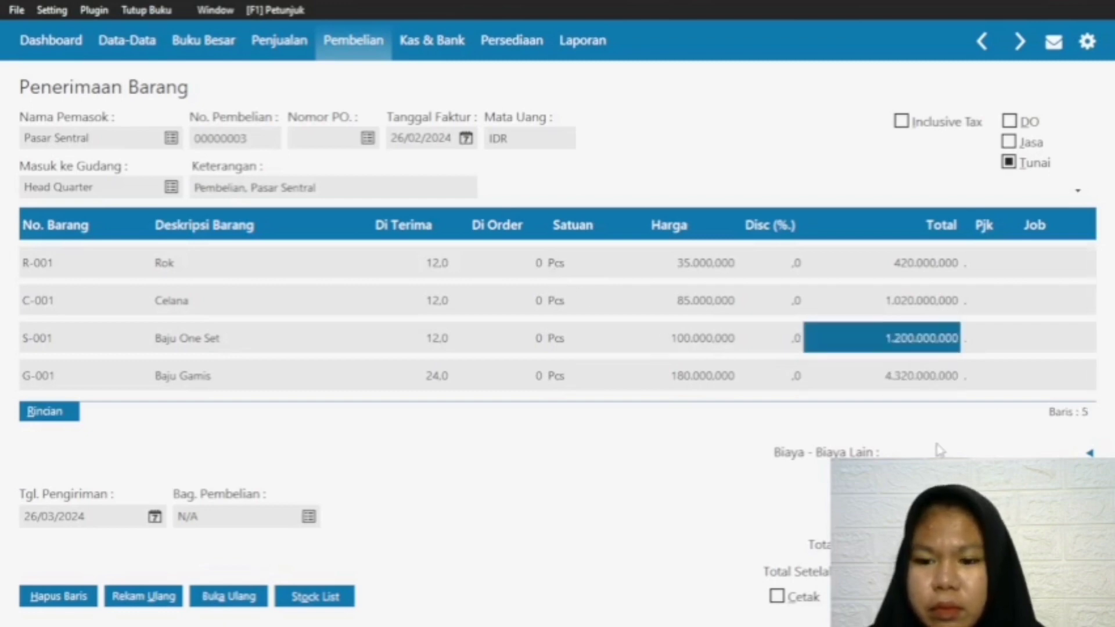
left_click(46, 383)
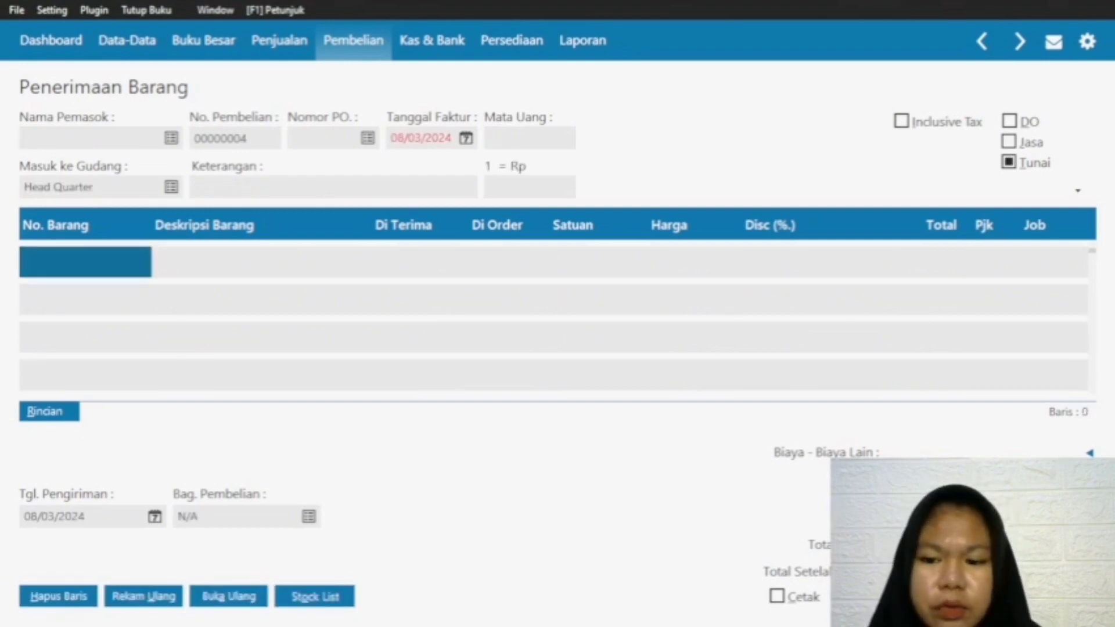
left_click(971, 596)
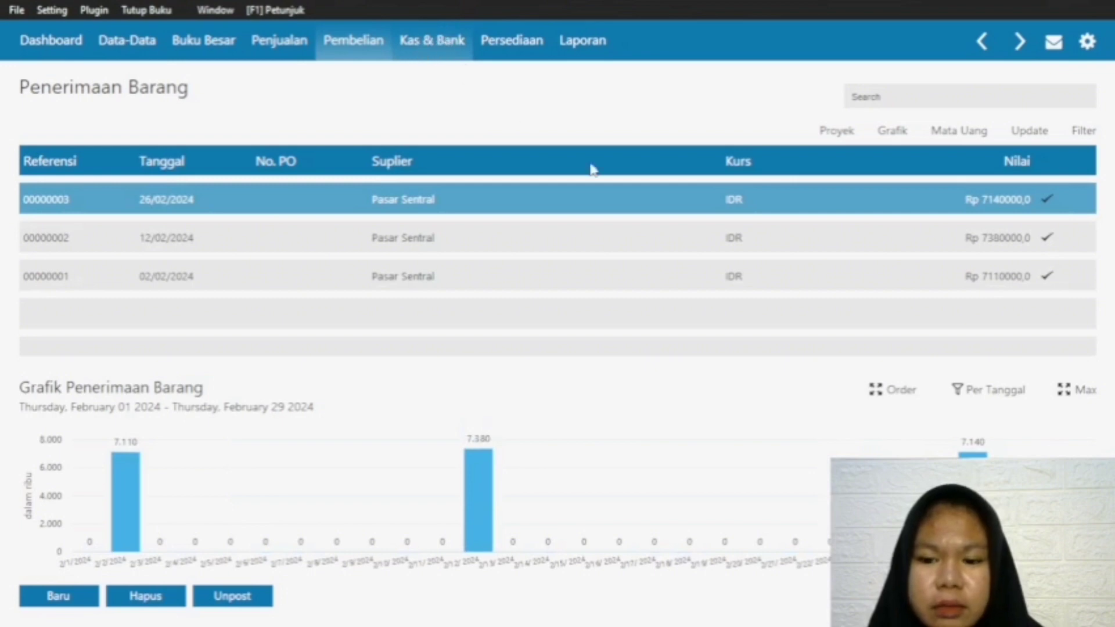
Step: Create a new cash disbursement (Kas Keluar) from the Bank account with Grab as the recipient
left_click(436, 49)
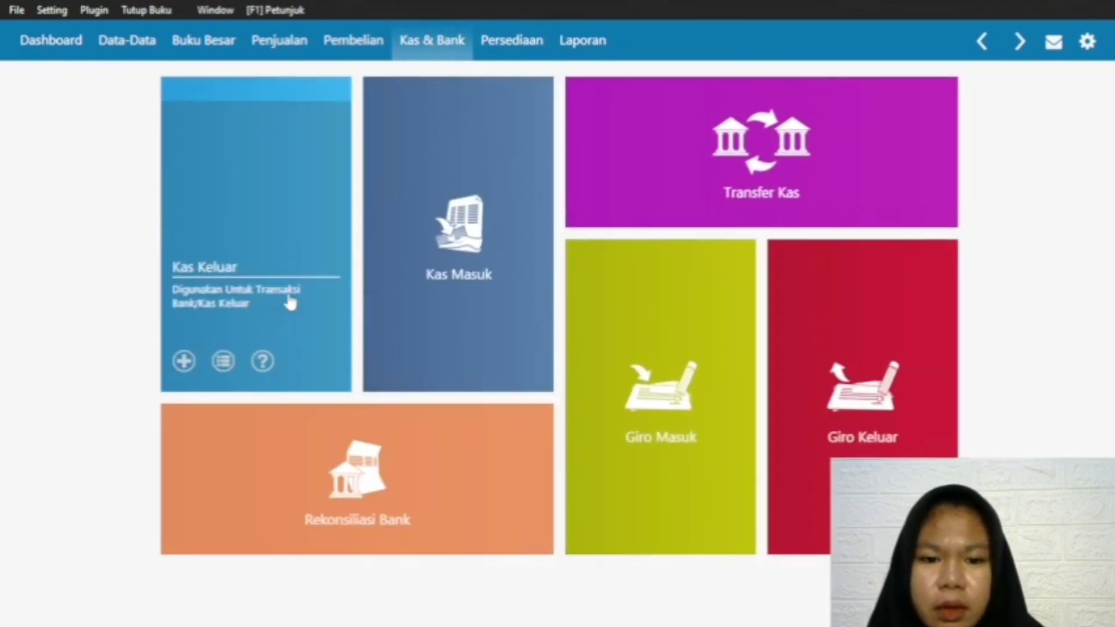
mouse_move(251, 341)
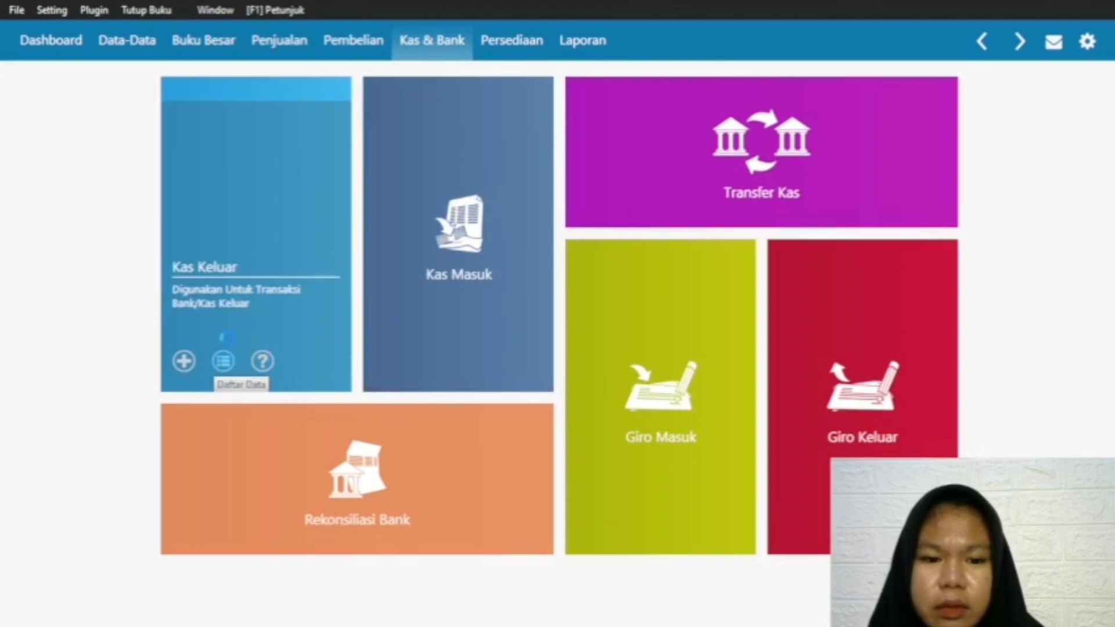
left_click(223, 360)
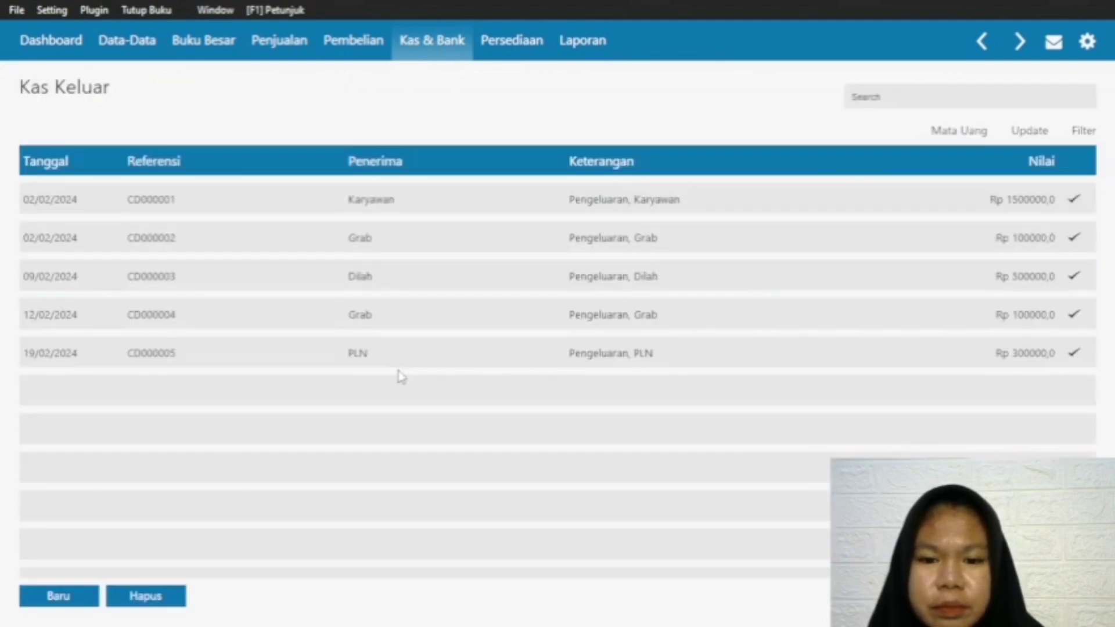
left_click(59, 598)
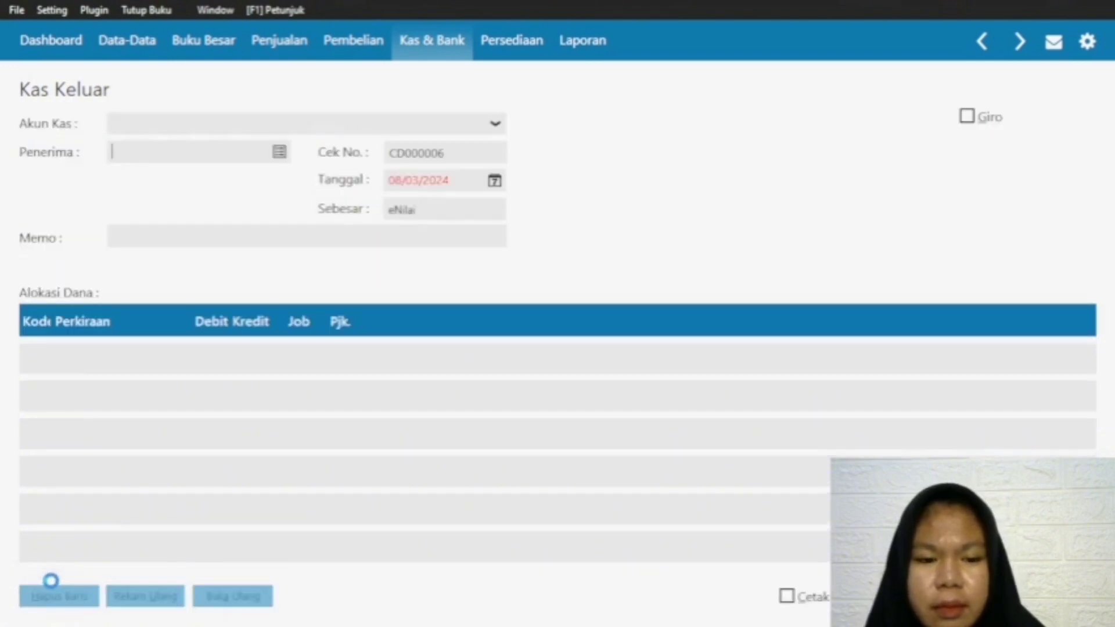
left_click(281, 154)
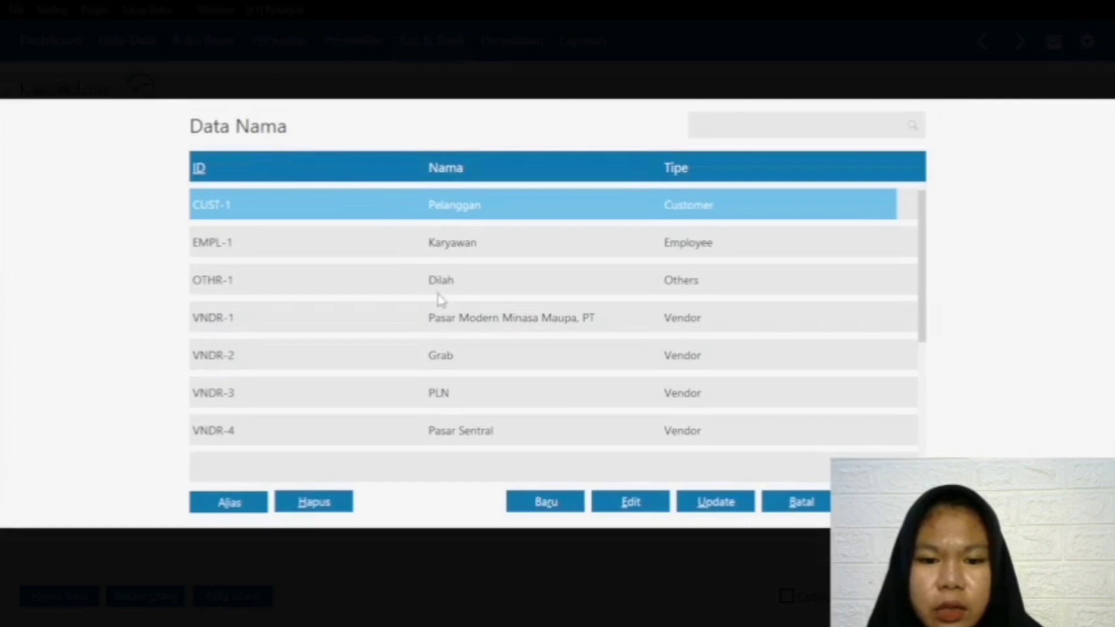
left_click(474, 360)
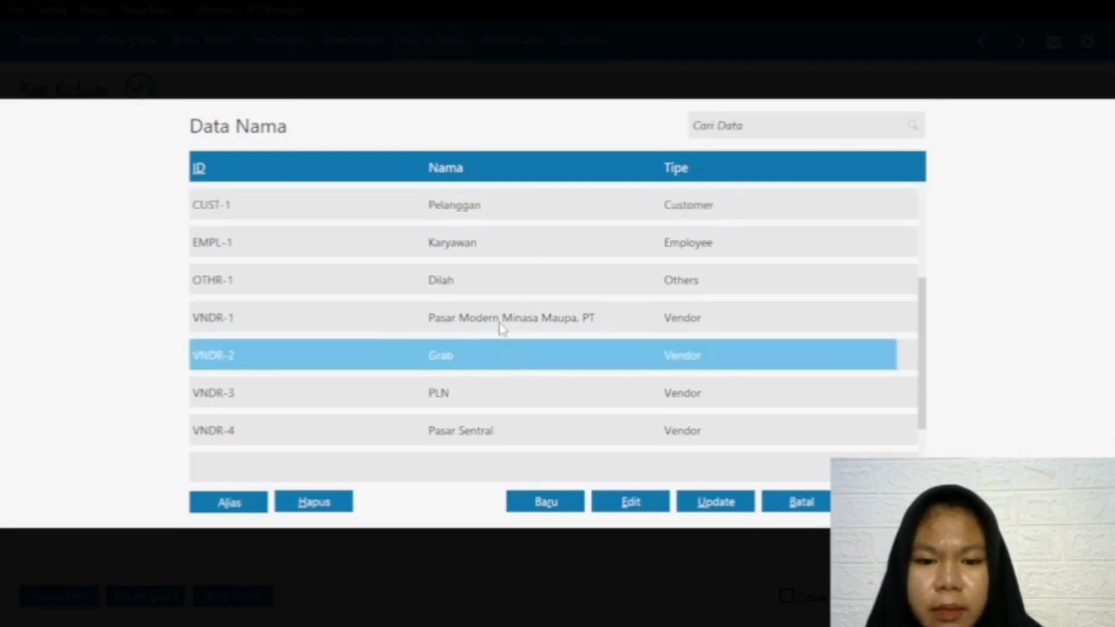
double_click(386, 351)
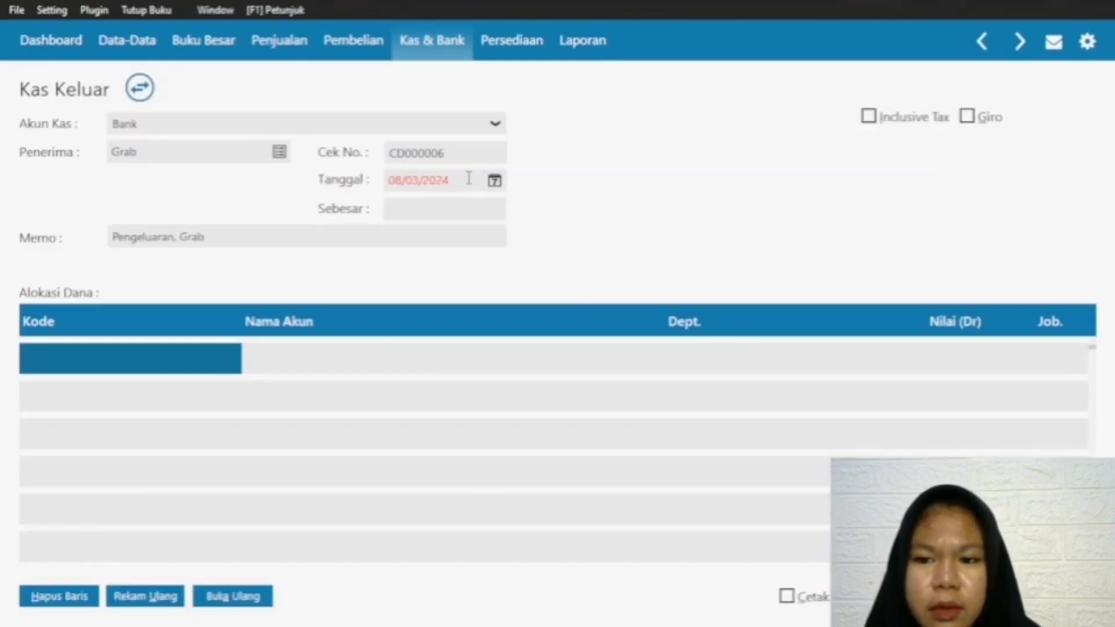
Step: Set the Grab disbursement's date to 26/03/2024
left_click(494, 180)
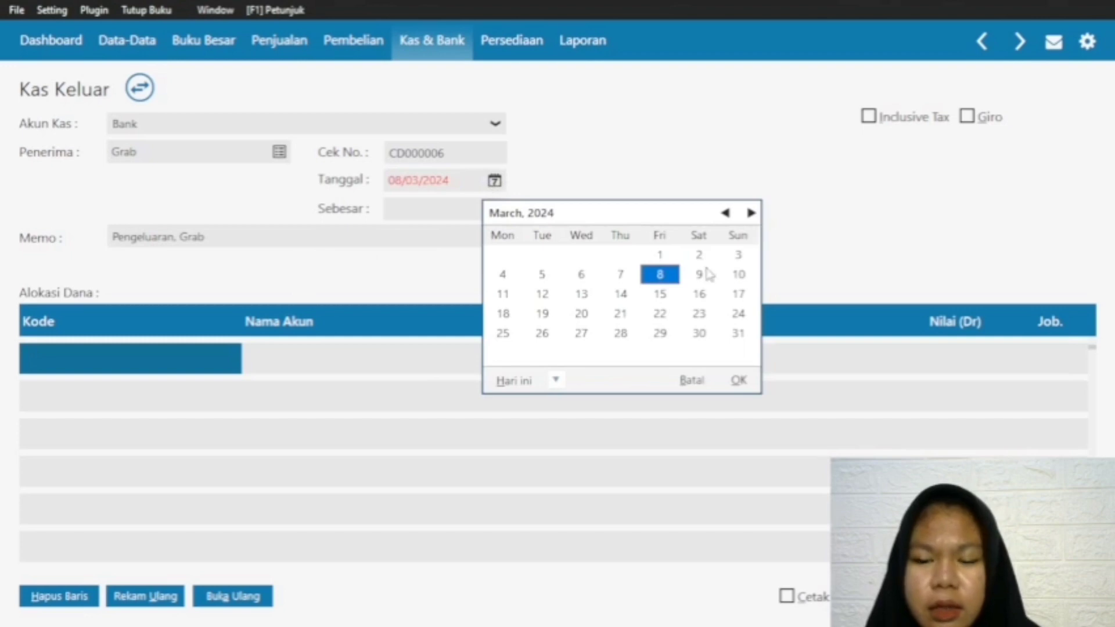
left_click(540, 333)
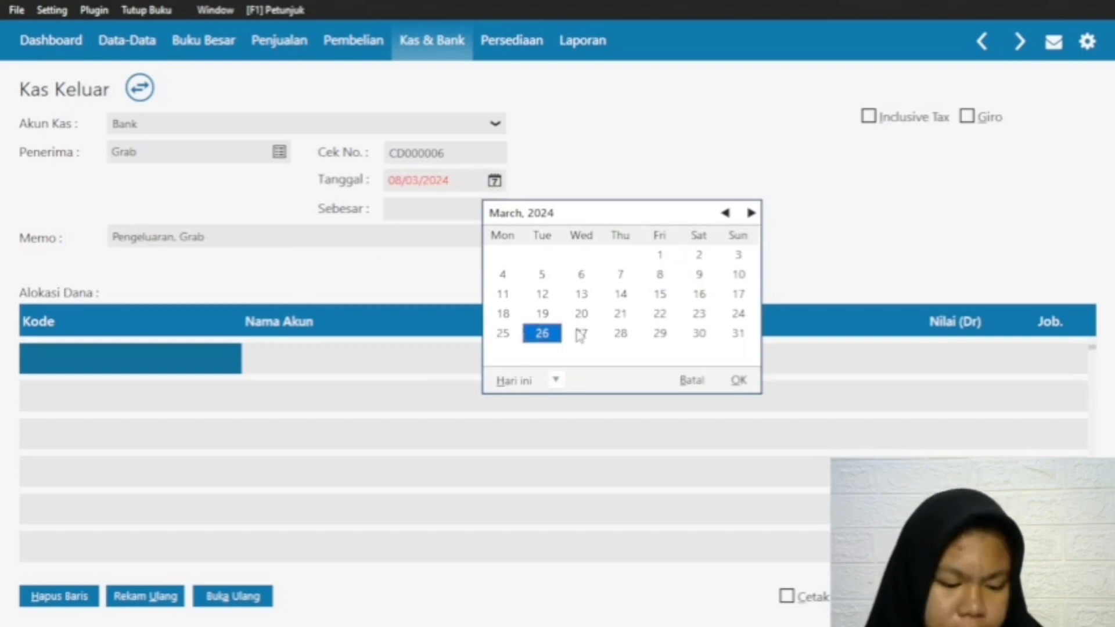
left_click(738, 380)
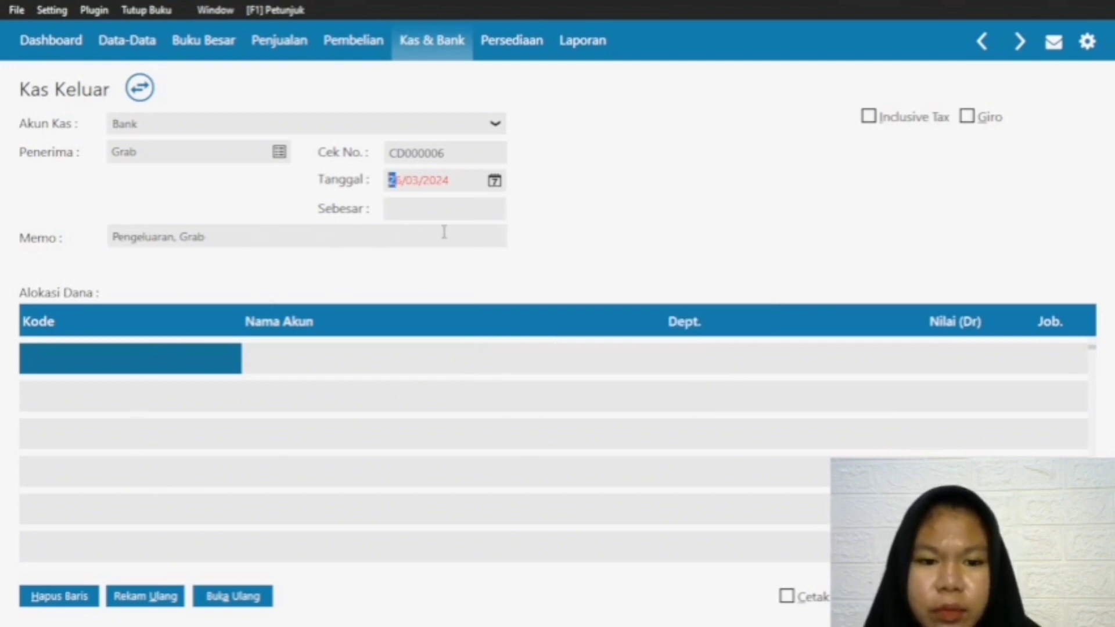
left_click(128, 362)
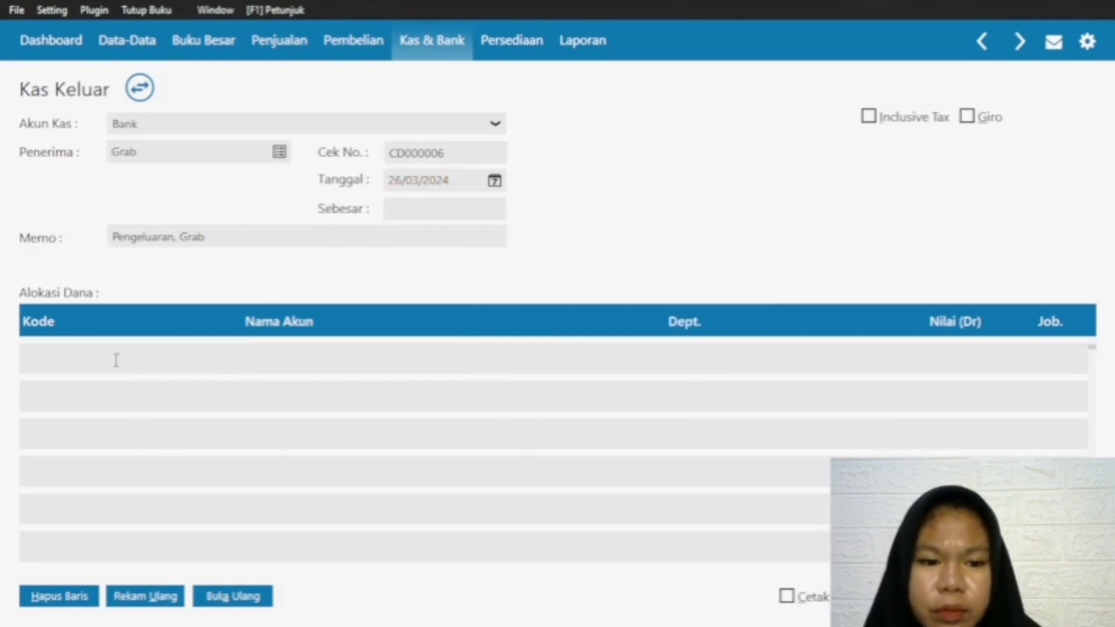
Step: Look through the account list for an account suited to the Grab expense, and close the disbursement form without recording it
double_click(62, 356)
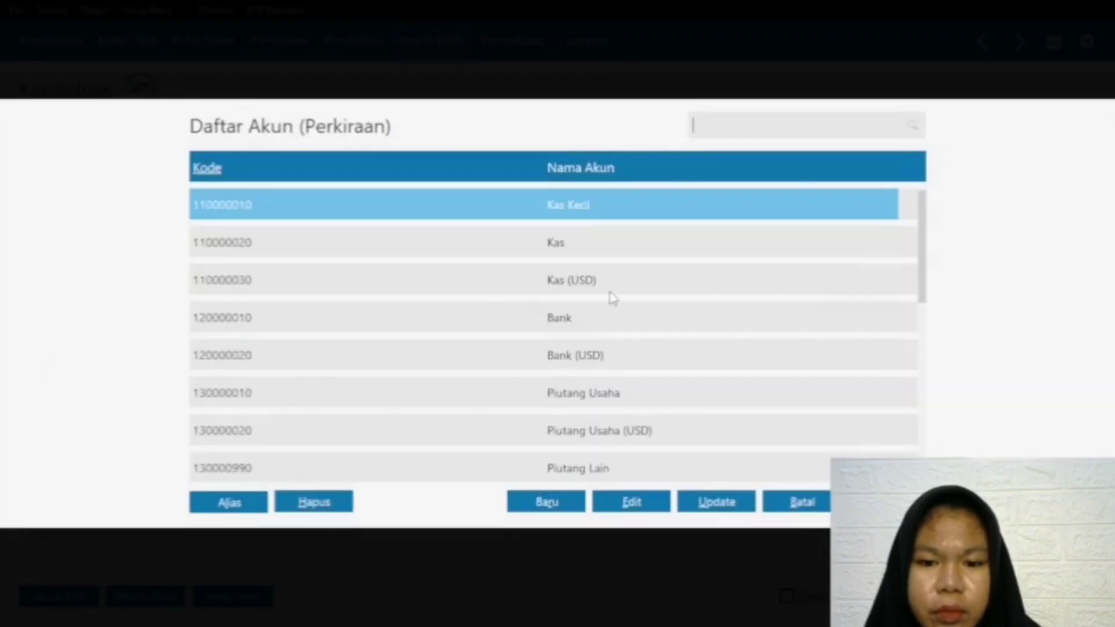
key("Down")
key("Down")
key("Down")
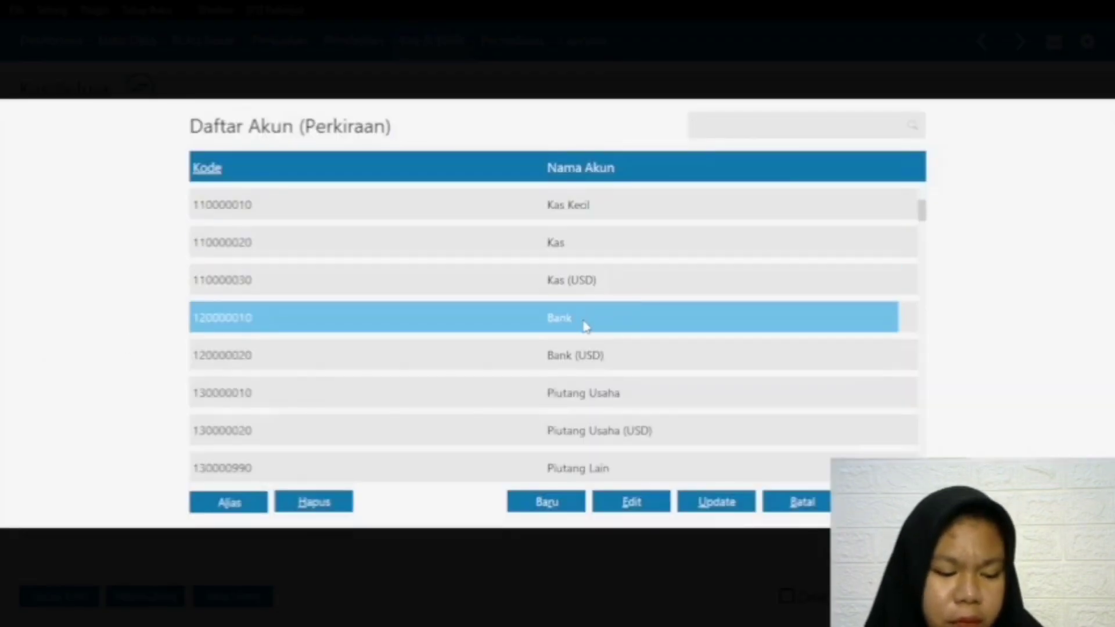
key("Down")
key("Down")
key("Down")
key("Down")
key("Down")
key("Down")
key("Down")
key("Down")
key("Down")
key("Down")
key("Down")
key("Down")
key("Down")
key("Down")
key("Down")
key("Down")
key("Down")
key("Down")
key("Down")
key("Down")
key("Down")
key("Down")
key("Down")
key("Down")
key("Down")
key("Down")
key("Down")
key("Down")
key("Down")
key("Down")
key("Down")
key("Down")
key("Down")
key("Down")
key("Down")
key("Down")
key("Down")
key("Down")
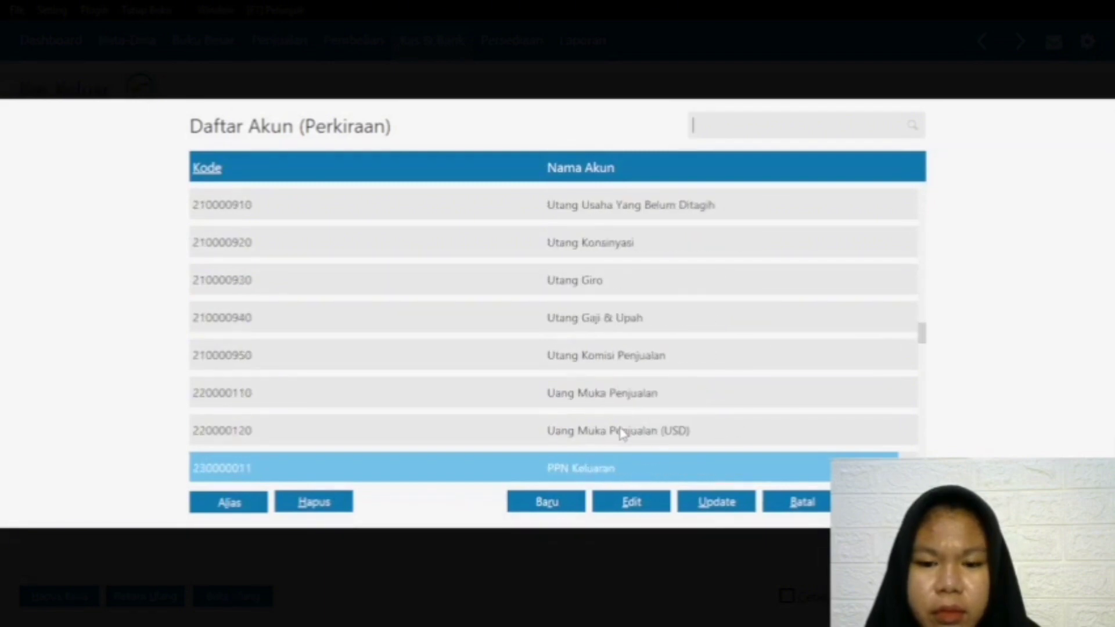
key("Down")
key("Down")
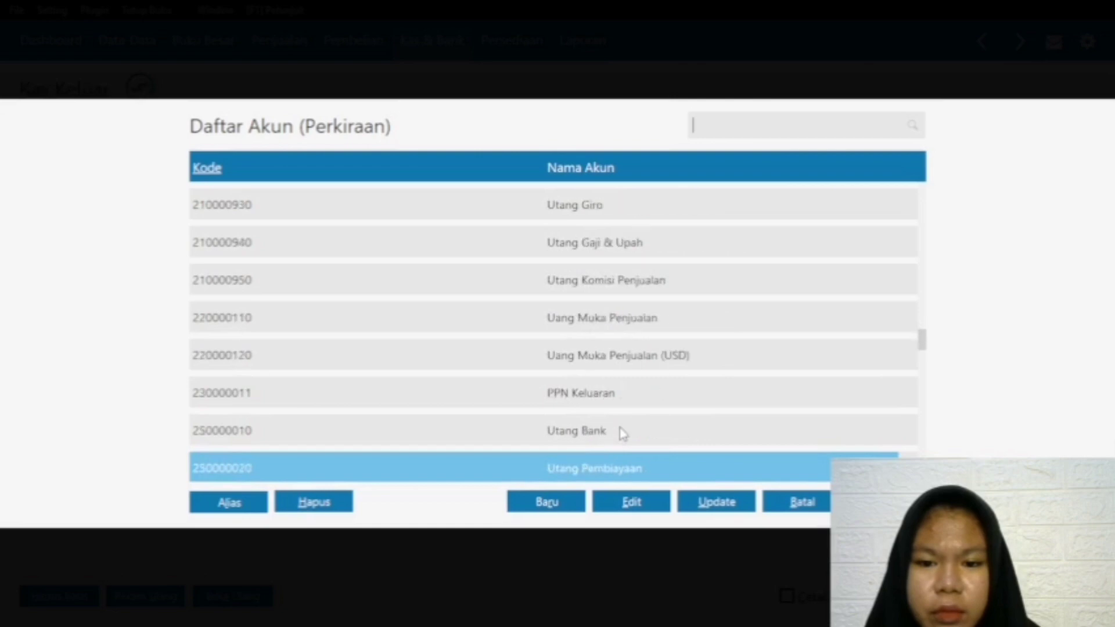
key("Down")
key("Down")
key("Down")
key("Down")
key("Down")
key("Down")
key("Down")
key("Down")
key("Down")
key("Down")
key("Down")
key("Down")
key("Down")
key("Down")
key("Down")
key("Down")
key("Down")
key("Down")
key("Down")
key("Down")
key("Down")
key("Down")
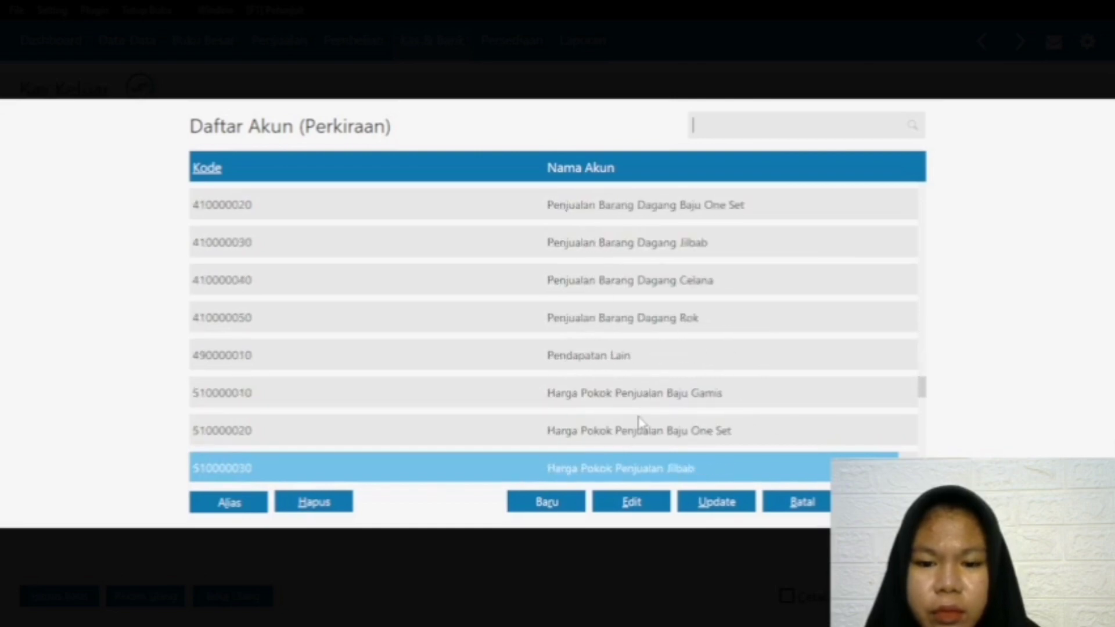
key("Down")
key("Down")
key("Down")
key("Down")
key("Down")
key("Down")
key("Down")
key("Down")
key("Down")
key("Down")
key("Down")
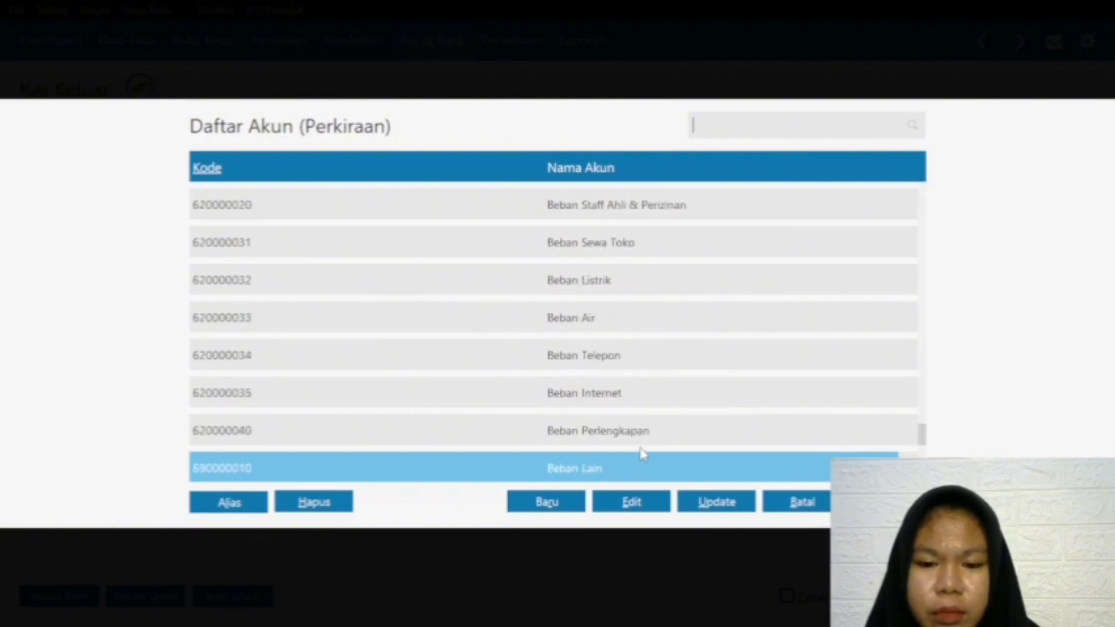
key("Down")
key("Down")
key("Down")
key("Down")
key("Down")
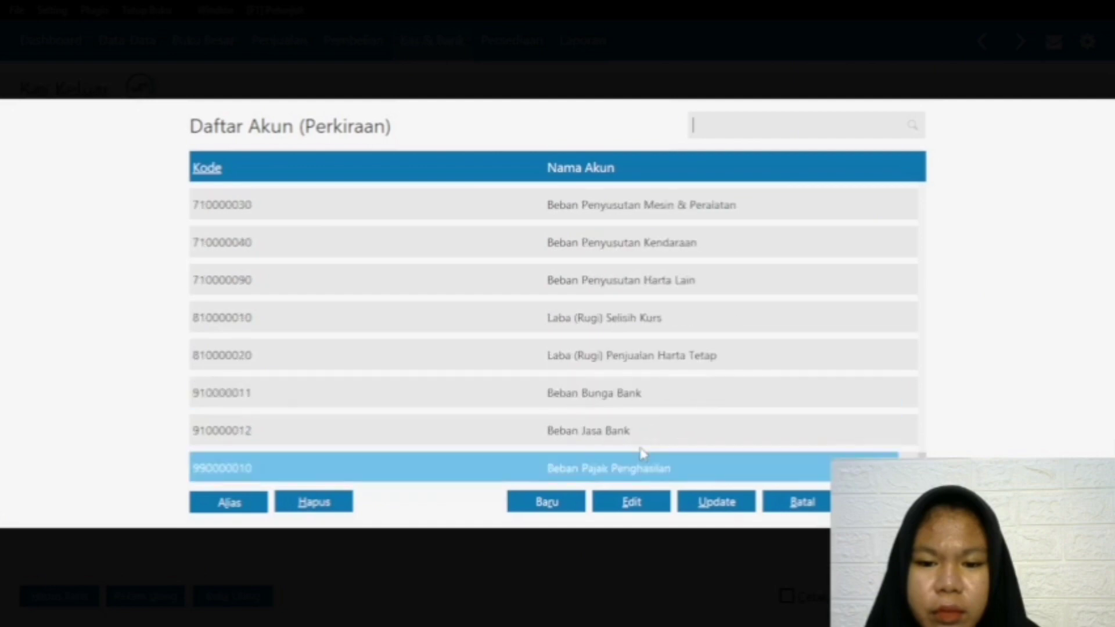
key("Up")
key("Up")
key("Up")
key("Up")
key("Up")
key("Up")
key("Up")
key("Up")
key("Up")
key("Up")
key("Up")
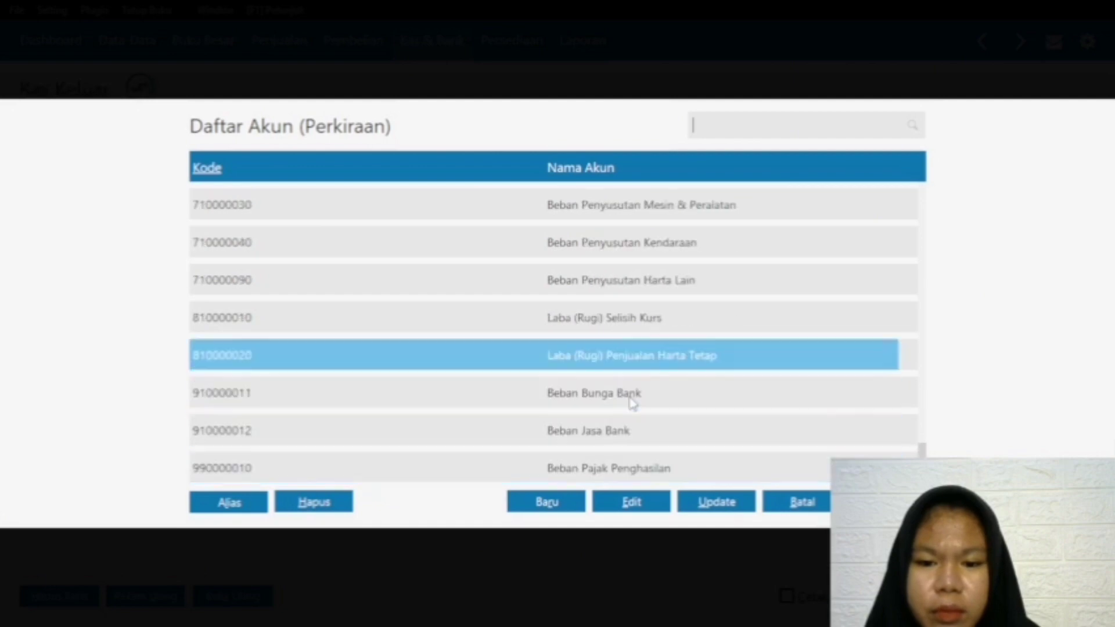
key("Up")
key("Up")
key("Up")
key("Up")
key("Up")
key("Up")
key("Up")
key("Up")
key("Up")
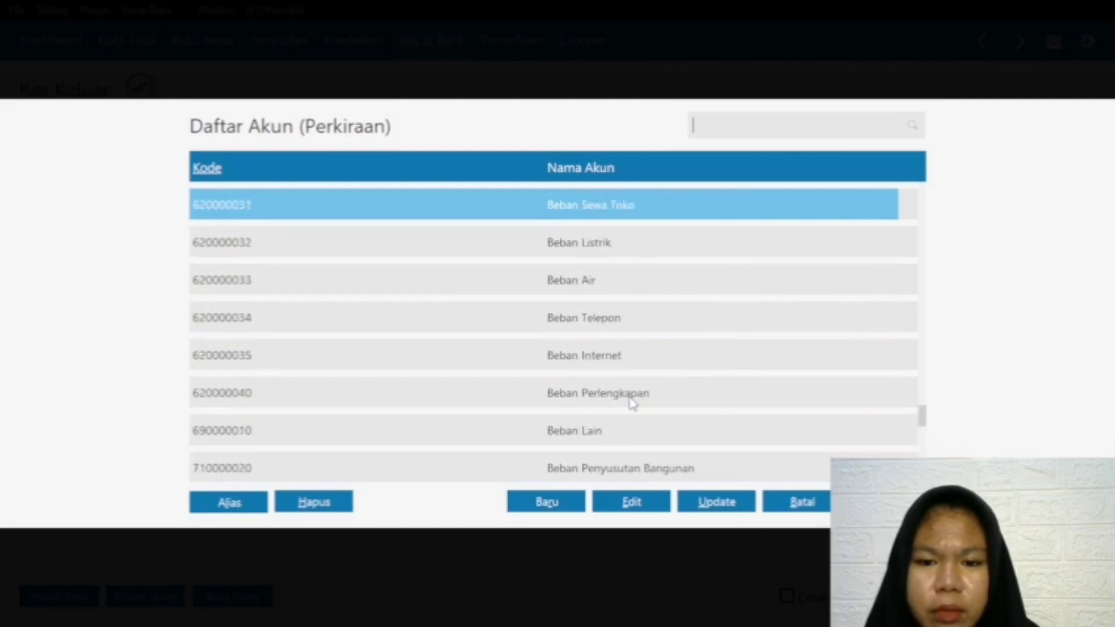
key("Up")
key("Up")
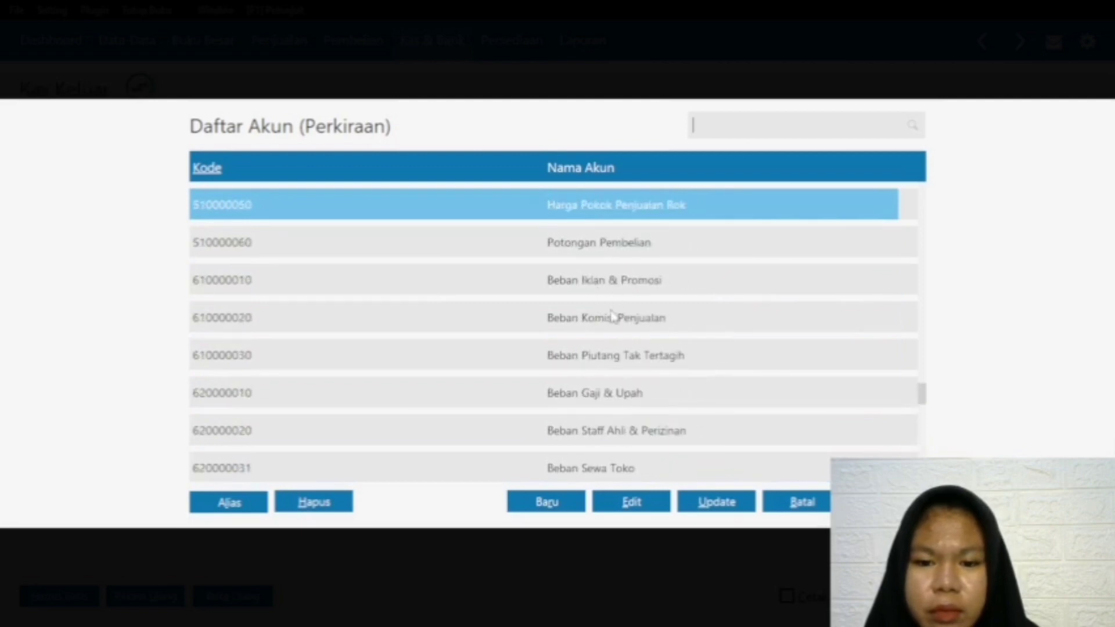
key("Up")
key("Up")
key("Up")
key("Up")
key("Up")
key("Up")
key("Up")
key("Up")
key("Up")
key("Up")
key("Up")
key("Up")
key("Up")
key("Up")
key("Up")
key("Up")
key("Up")
key("Up")
key("Up")
key("Up")
key("Up")
key("Up")
key("Up")
key("Up")
key("Up")
key("Up")
key("Up")
key("Up")
key("Up")
key("Up")
key("Up")
key("Up")
key("Up")
key("Up")
key("Up")
key("Up")
key("Up")
key("Up")
key("Up")
key("Up")
key("Up")
key("Up")
key("Up")
key("Up")
key("Up")
key("Up")
key("Up")
key("Up")
key("Up")
key("Up")
key("Up")
key("Up")
key("Up")
key("Up")
key("Up")
key("Up")
key("Up")
key("Up")
key("Up")
key("Up")
key("Up")
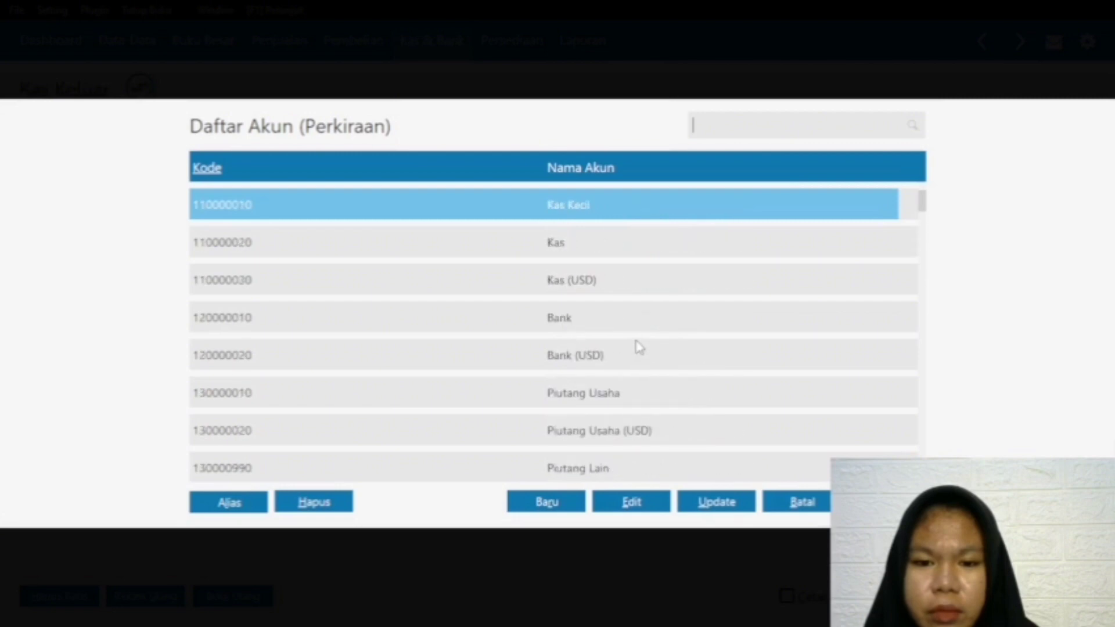
key("Down")
key("Down")
key("Down")
key("Down")
key("Down")
key("Down")
key("Down")
key("Down")
key("Down")
key("Down")
key("Down")
key("Down")
key("Down")
key("Down")
key("Down")
key("Down")
key("Down")
key("Down")
key("Down")
key("Down")
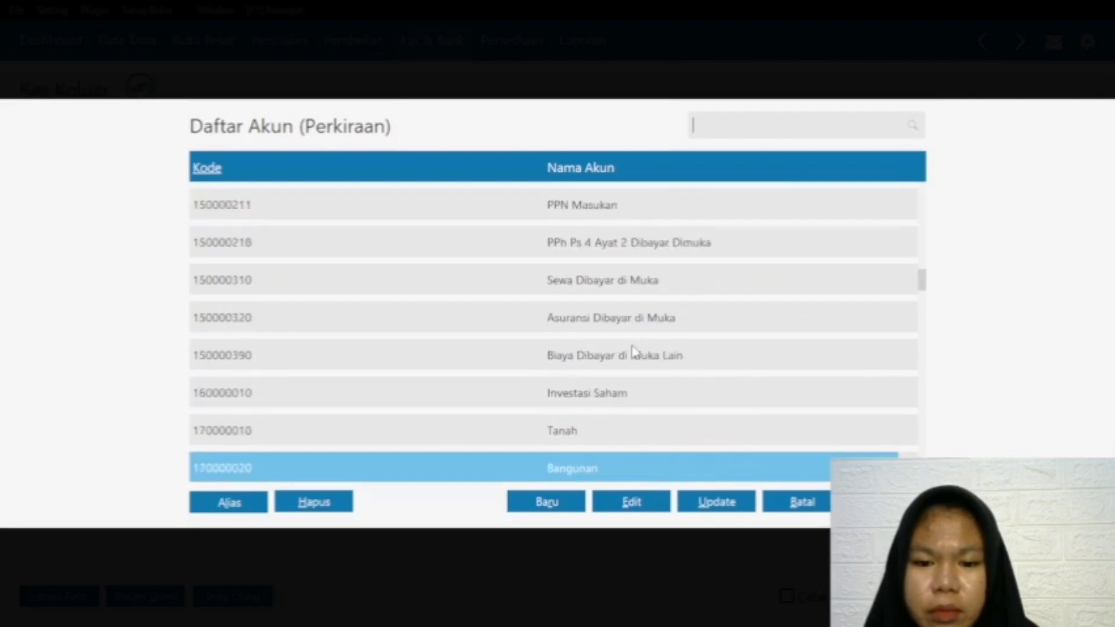
key("Down")
key("Down")
key("Down")
key("Down")
key("Down")
key("Down")
key("Down")
key("Down")
key("Down")
key("Down")
key("Down")
key("Down")
key("Down")
key("Down")
key("Down")
key("Down")
key("Down")
key("Down")
key("Down")
key("Down")
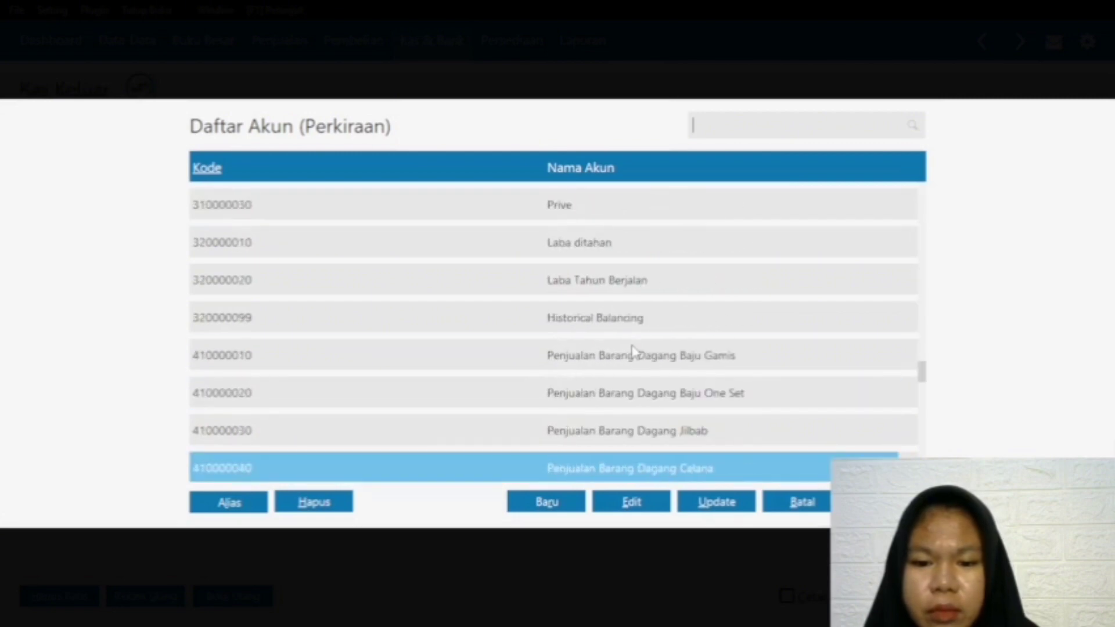
key("Down")
key("Down")
key("Down")
key("Down")
key("Down")
key("Down")
key("Down")
key("Down")
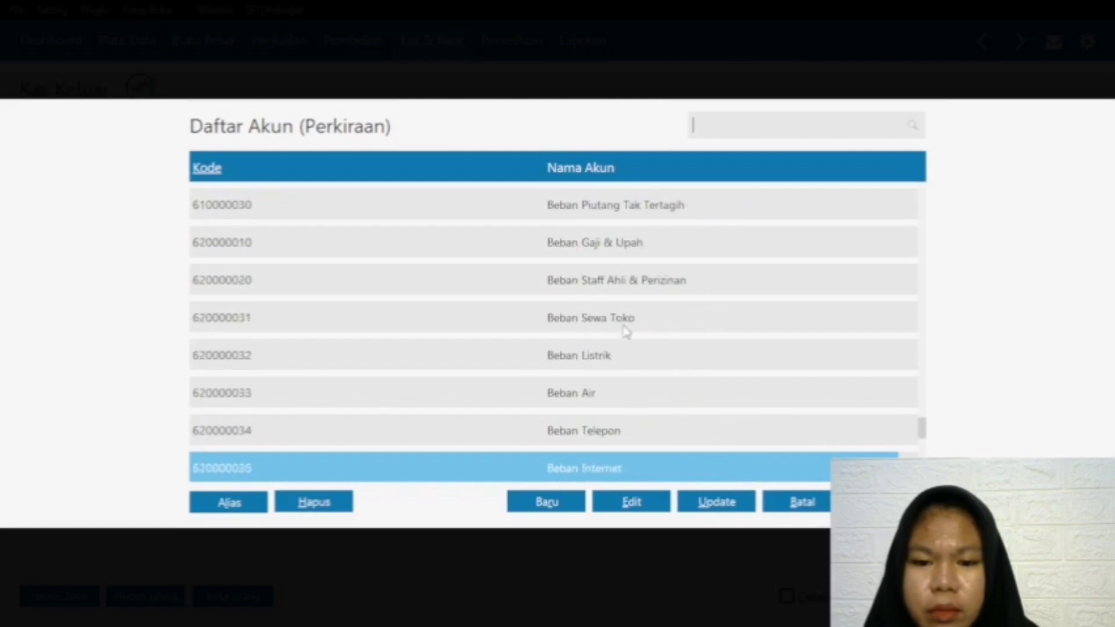
key("Down")
key("Down")
key("Down")
key("Down")
key("Down")
key("Down")
key("Down")
key("Down")
key("Down")
key("Down")
key("Down")
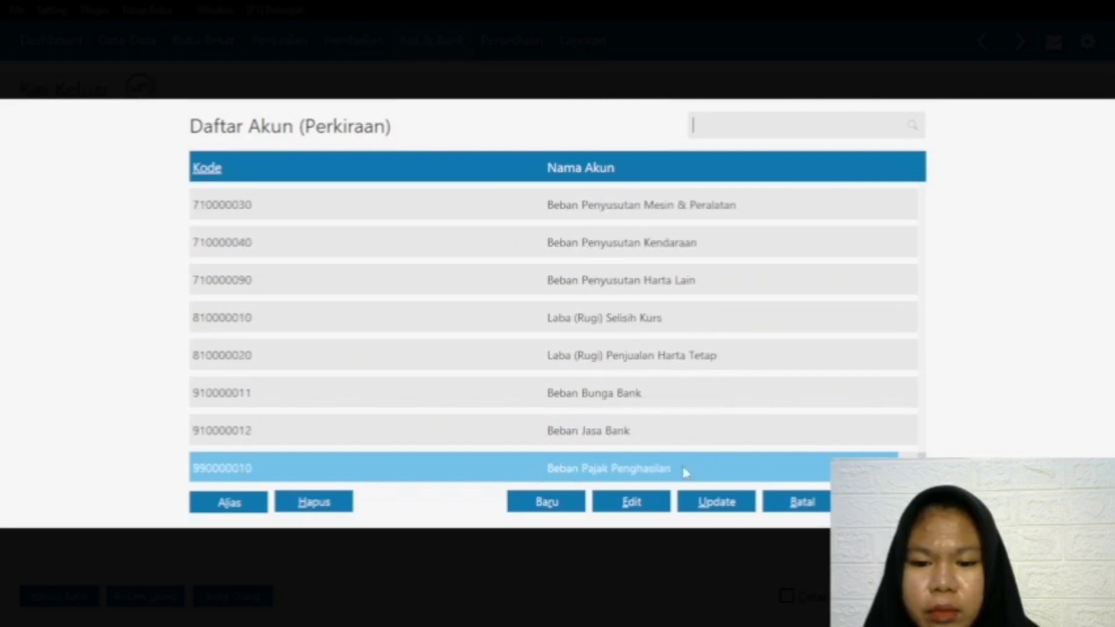
left_click(817, 498)
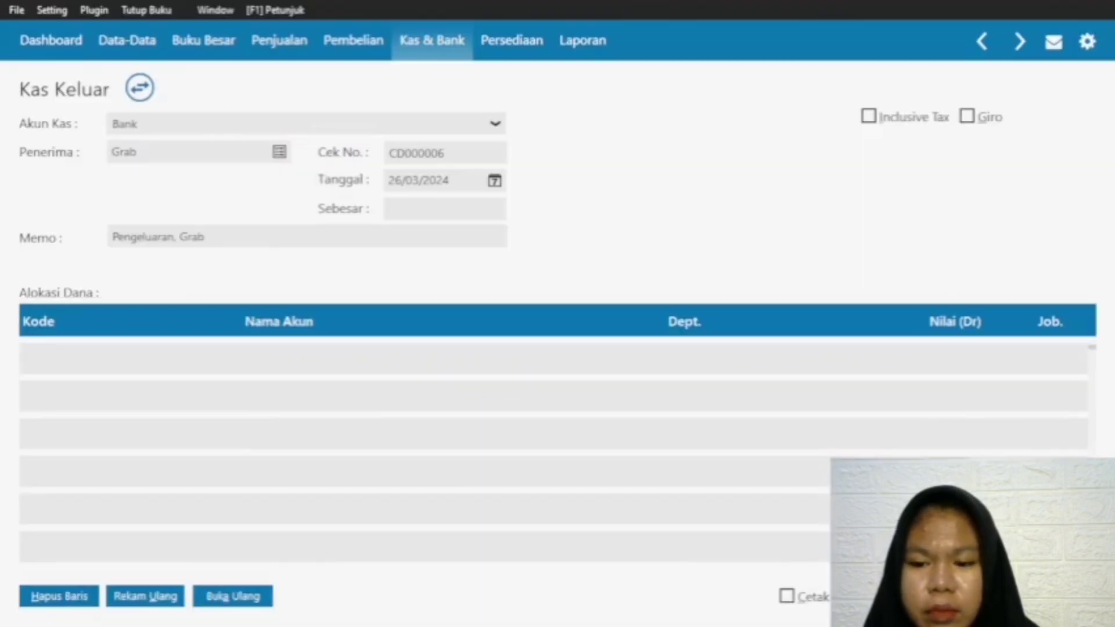
left_click(1055, 596)
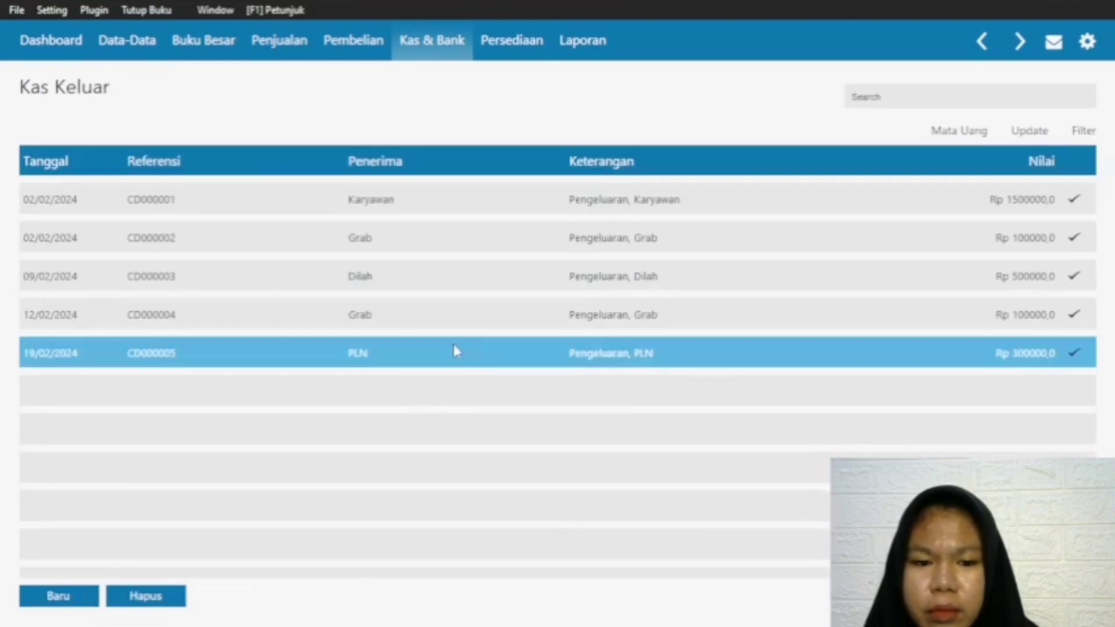
Step: Open the Grab cash disbursement of 12/02/2024 to examine which account it is allocated to, and close it
left_click(519, 306)
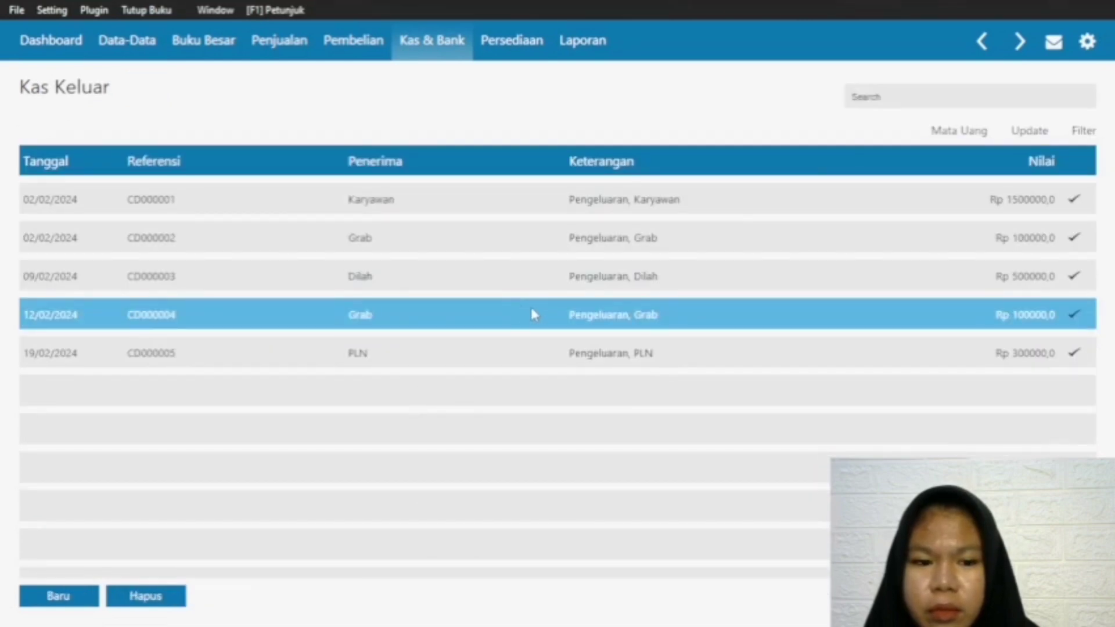
left_click(532, 310)
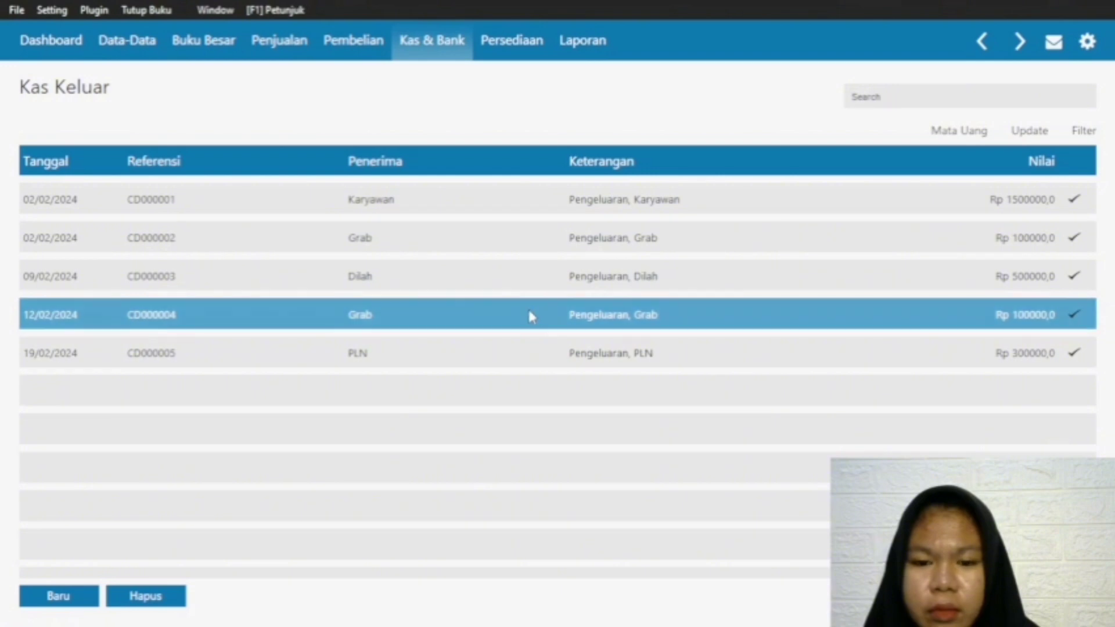
double_click(649, 313)
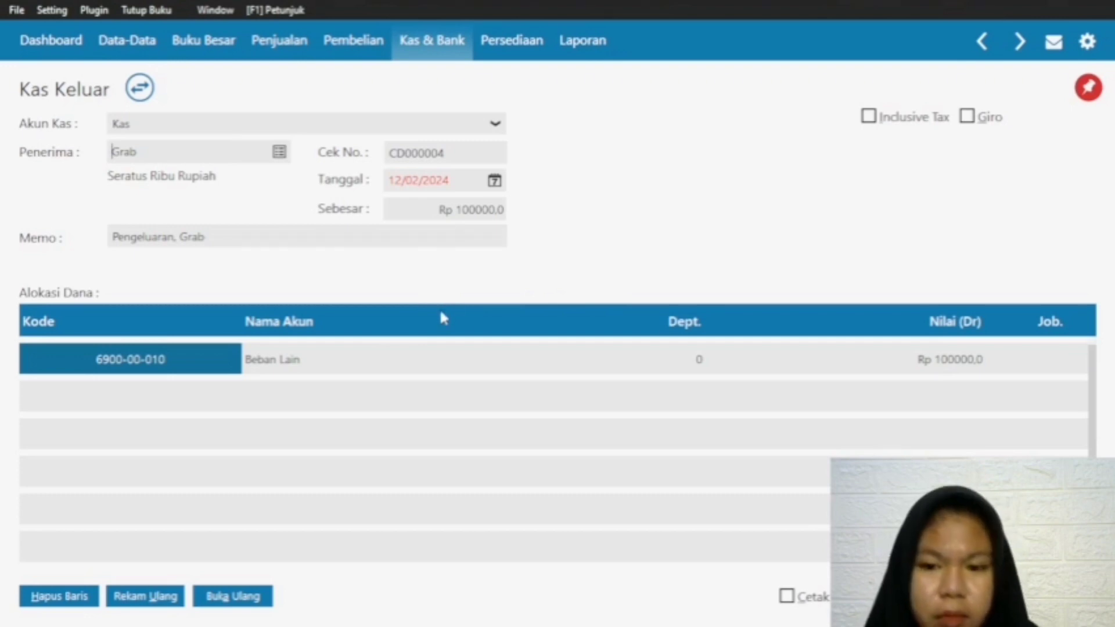
left_click(970, 596)
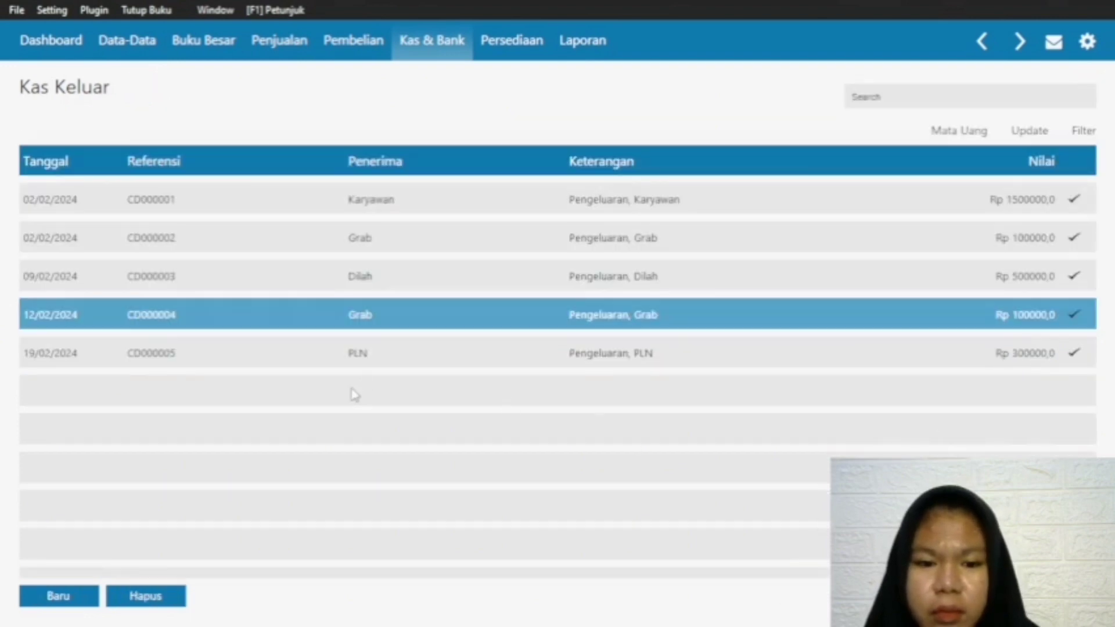
Step: Create a new cash disbursement (Kas Keluar) with Pasar Sentral as the recipient
left_click(52, 592)
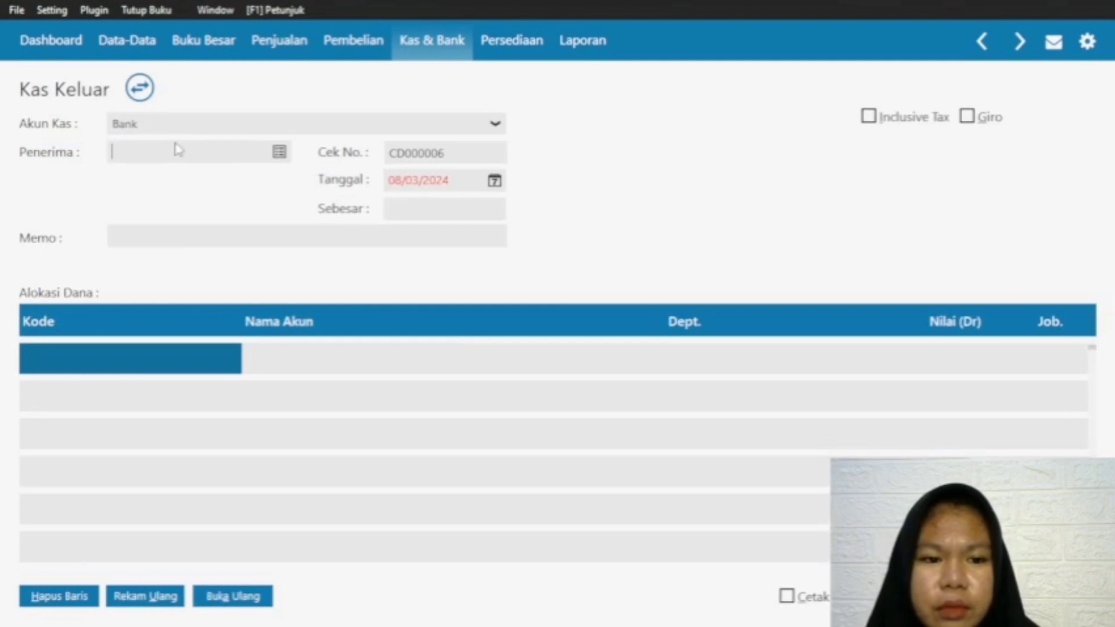
left_click(280, 151)
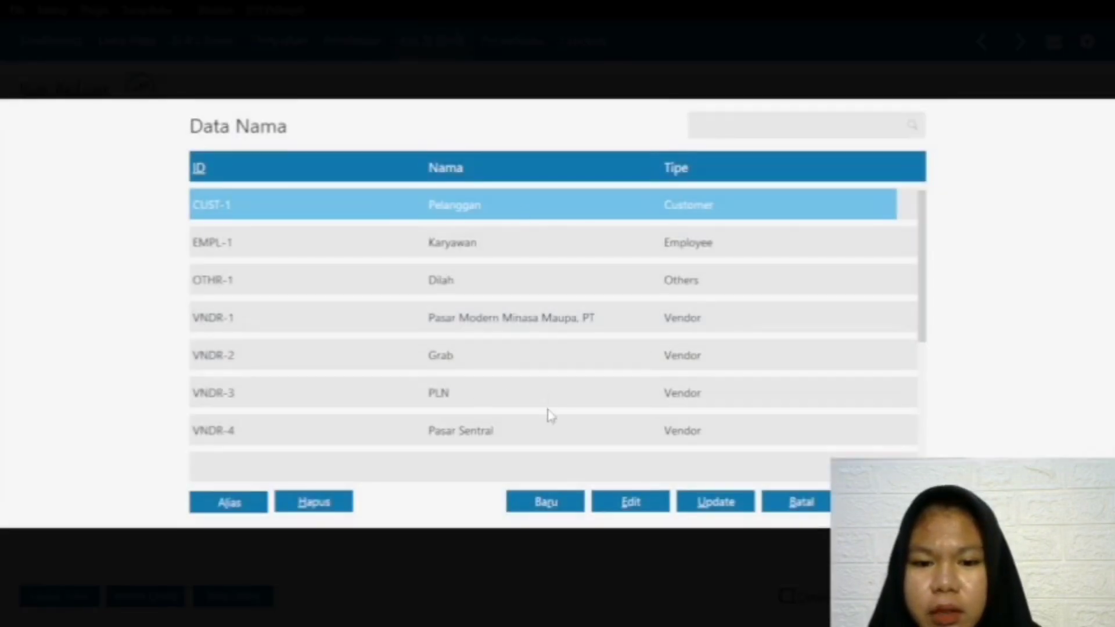
left_click(540, 427)
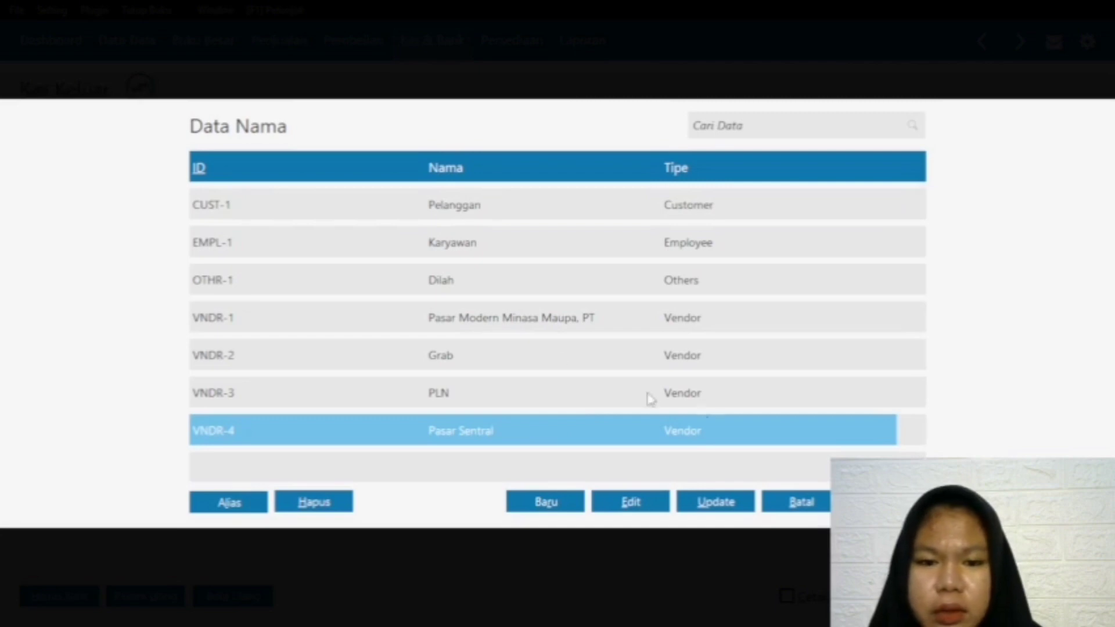
key("Return")
Step: Set the Pasar Sentral disbursement's date to 26/02/2024
left_click(494, 181)
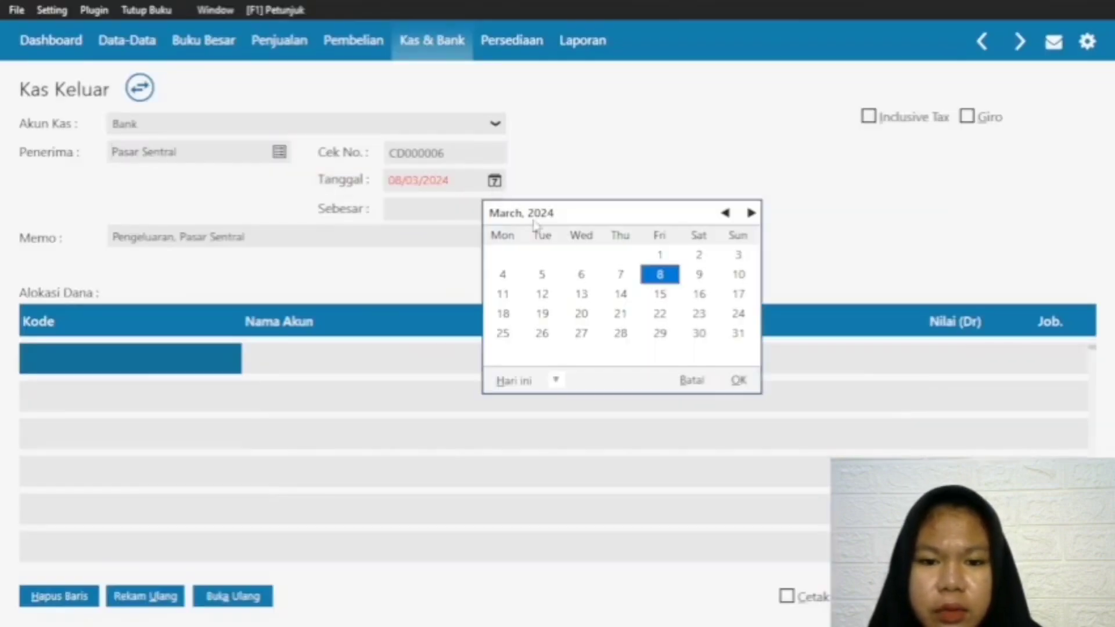
left_click(725, 212)
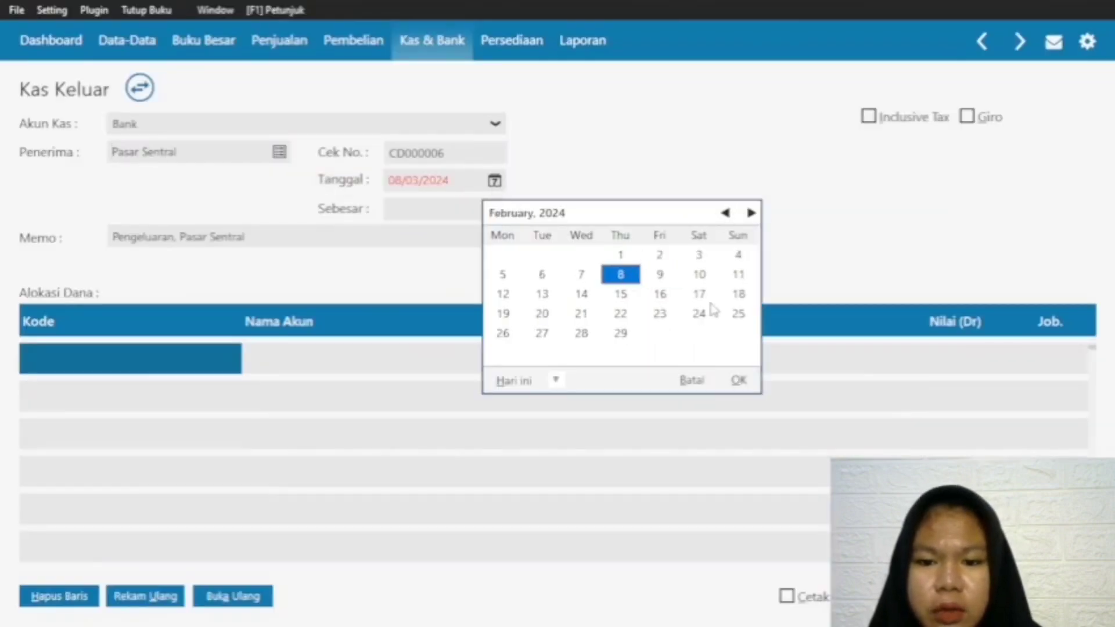
left_click(738, 314)
key("Right")
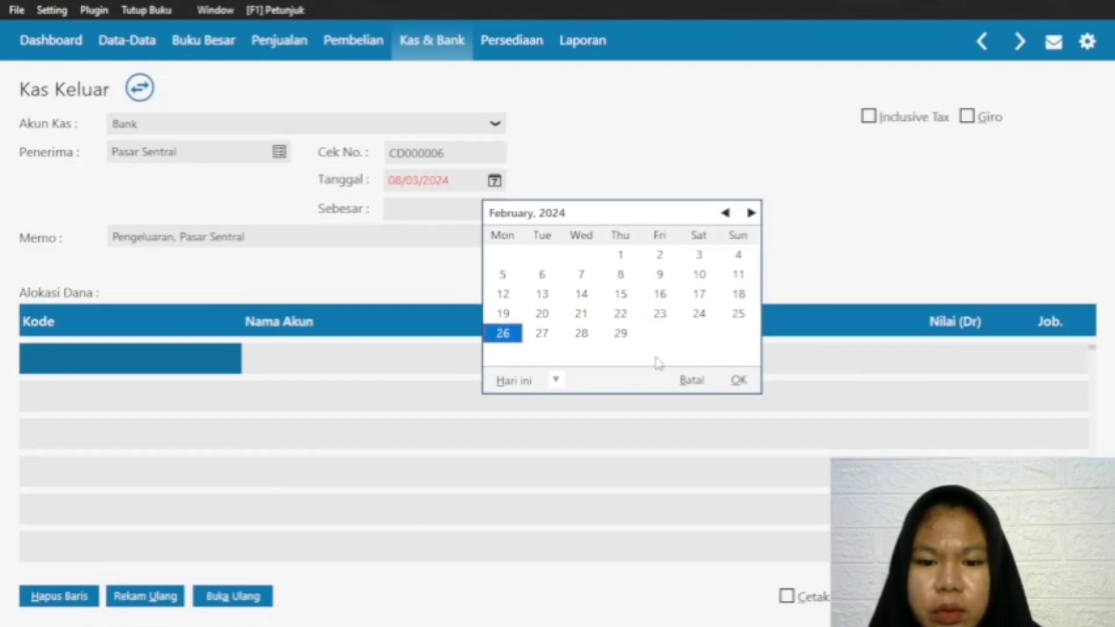
left_click(739, 380)
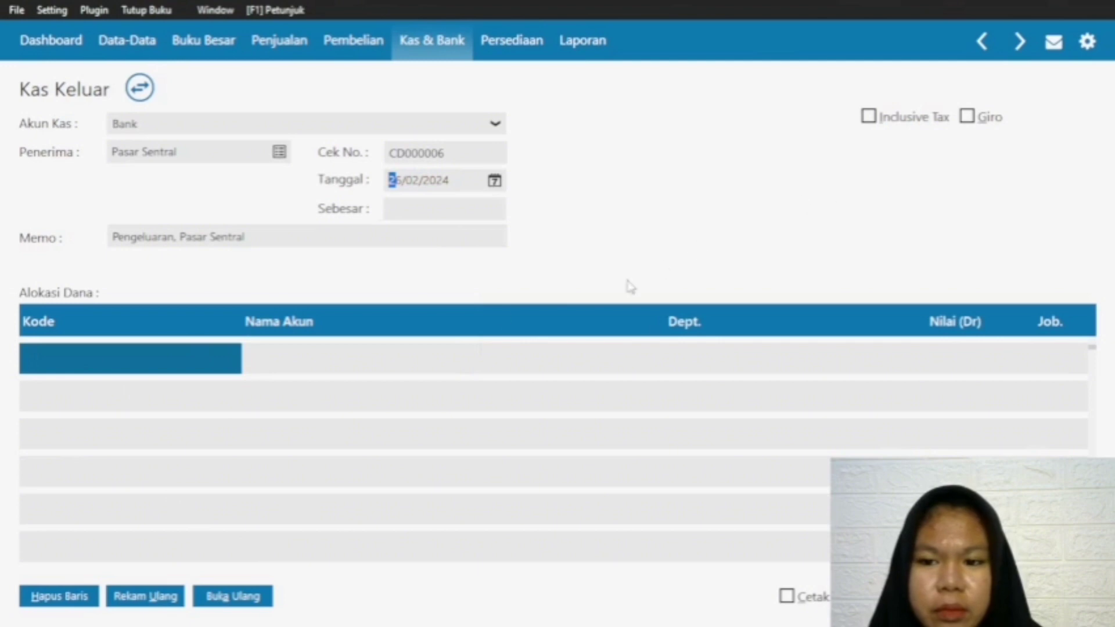
Step: Allocate the disbursement to account 690000010 Beban Lain on the first line with a value of 100000
double_click(215, 367)
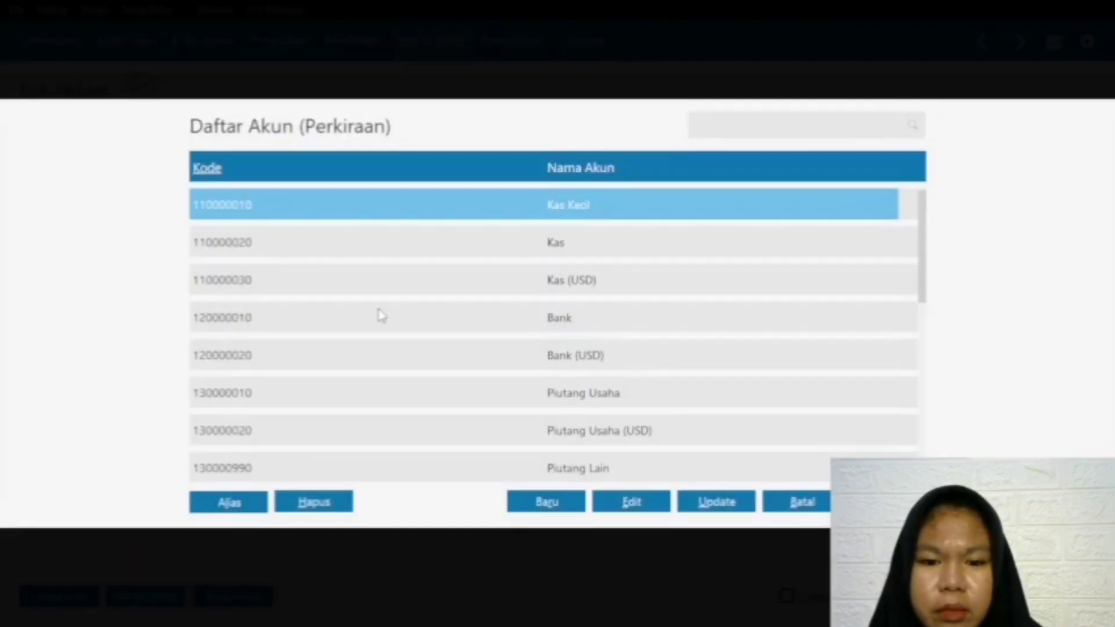
left_click(613, 324)
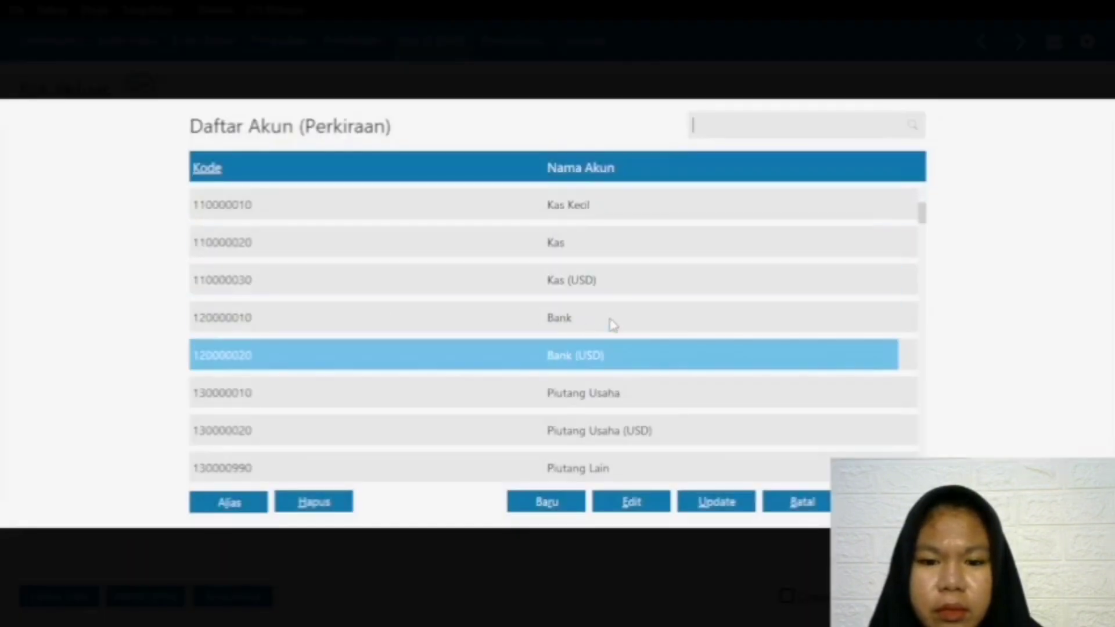
key("Down")
key("Down")
key("Down")
key("Down")
key("Down")
key("Down")
key("Down")
key("Down")
key("Down")
key("Down")
key("Down")
key("Down")
key("Down")
key("Down")
key("Down")
key("Down")
key("Down")
key("Down")
key("Down")
key("Down")
key("Down")
key("Down")
key("Down")
key("Down")
key("Down")
key("Down")
key("Down")
key("Down")
key("Down")
key("Down")
key("Down")
scroll(627, 405, "down", 5)
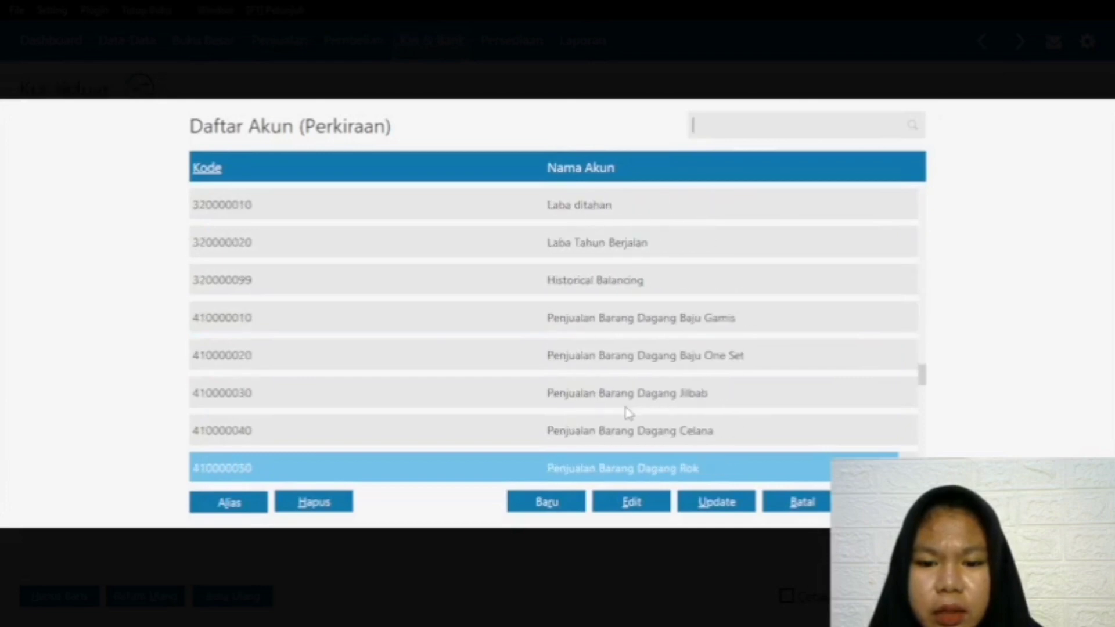
scroll(626, 405, "up", 12)
scroll(624, 404, "down", 5)
scroll(626, 410, "down", 20)
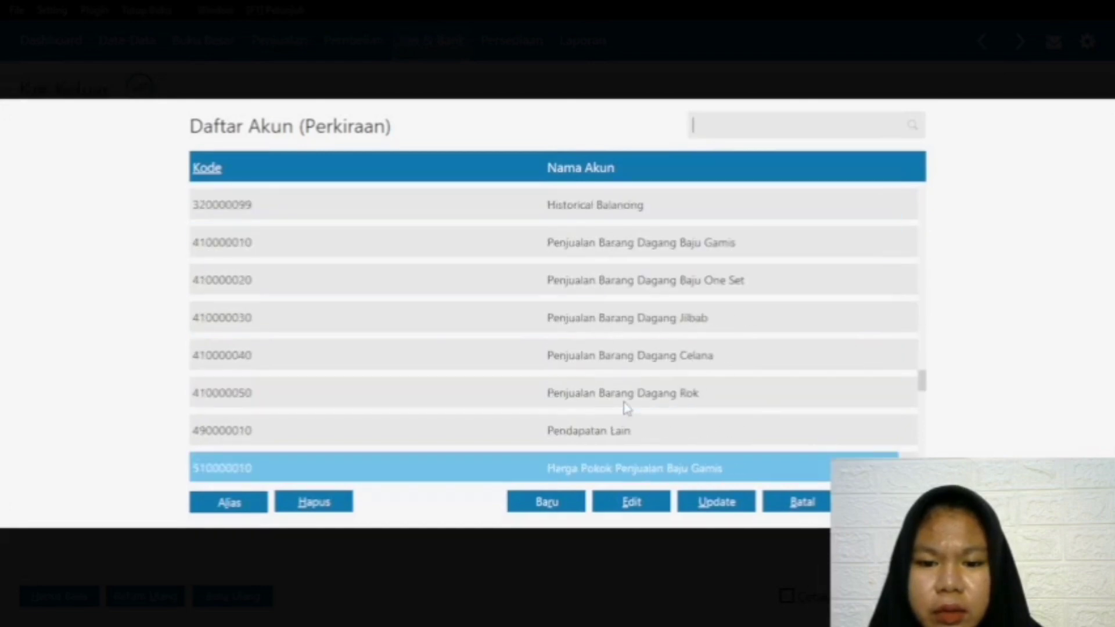
scroll(626, 411, "down", 9)
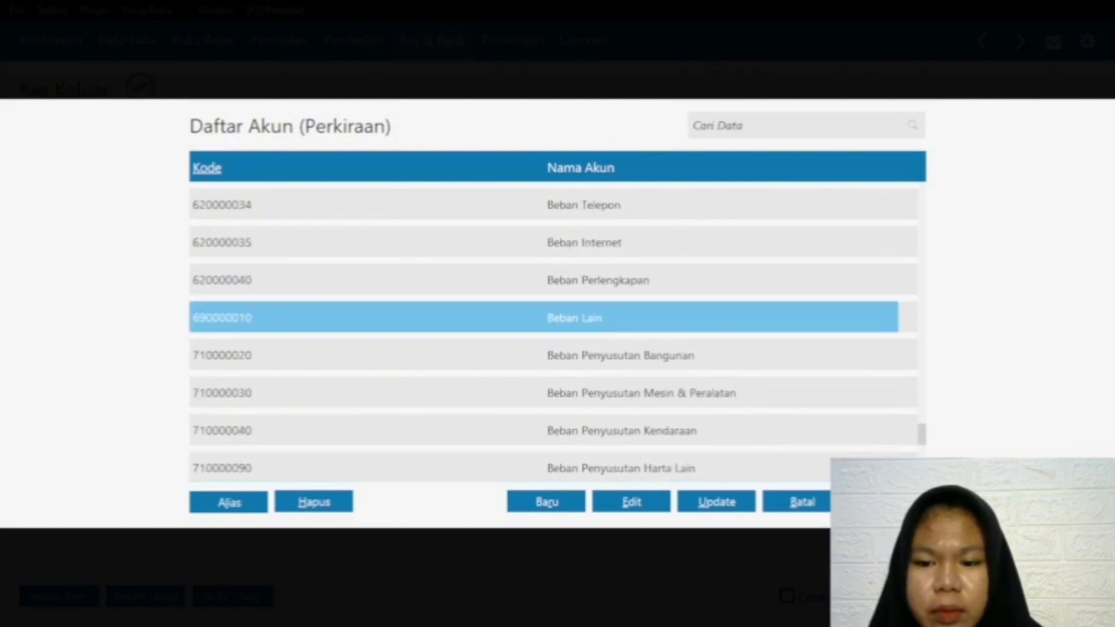
double_click(604, 319)
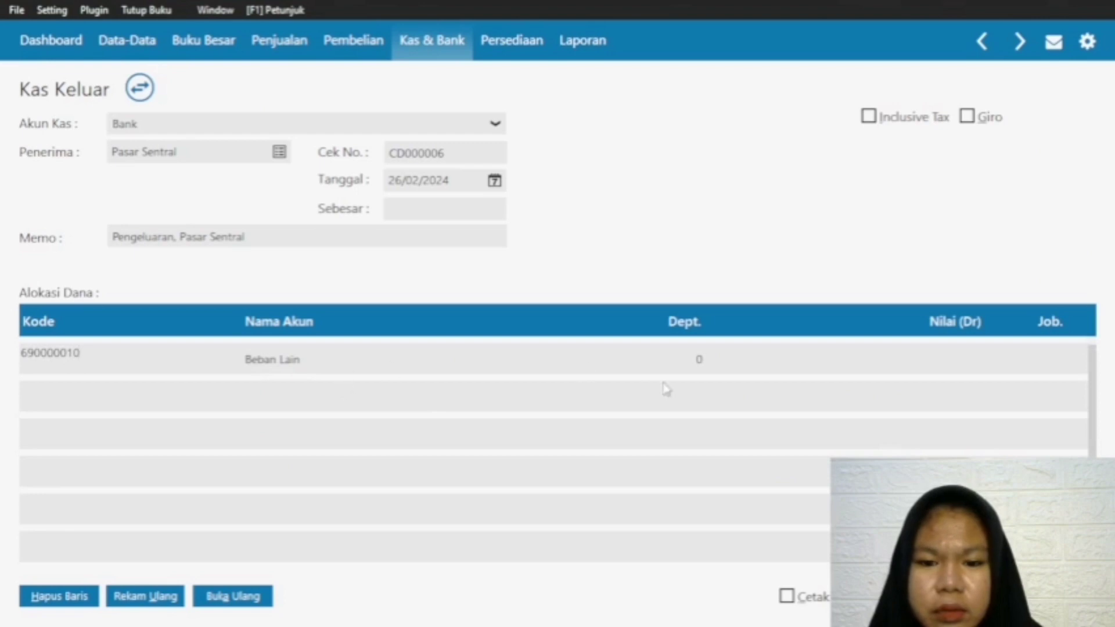
left_click(957, 364)
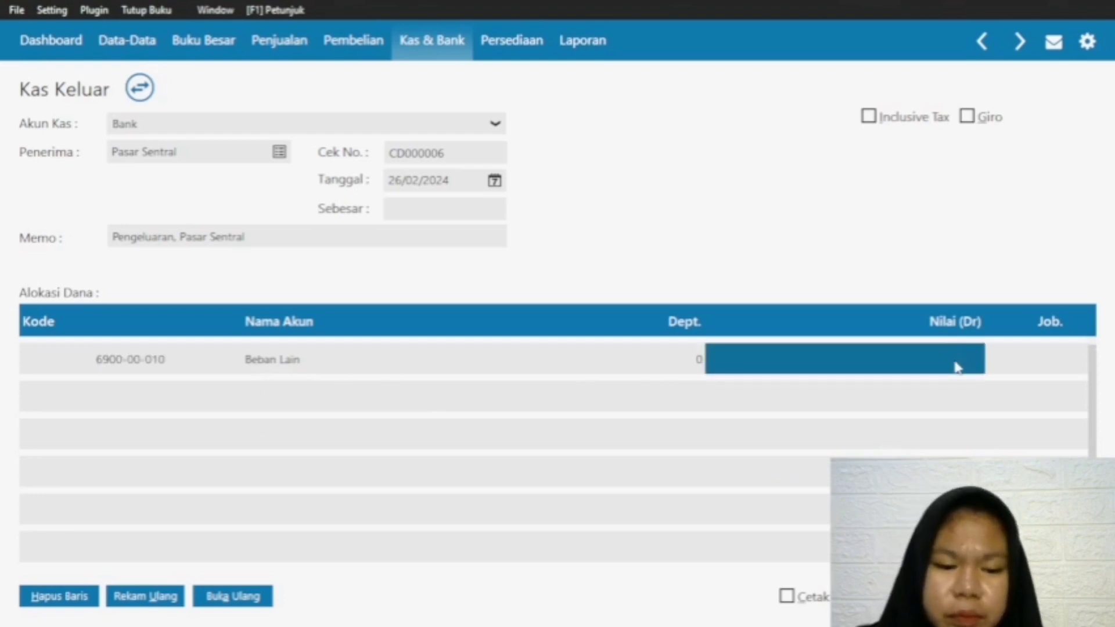
type("10")
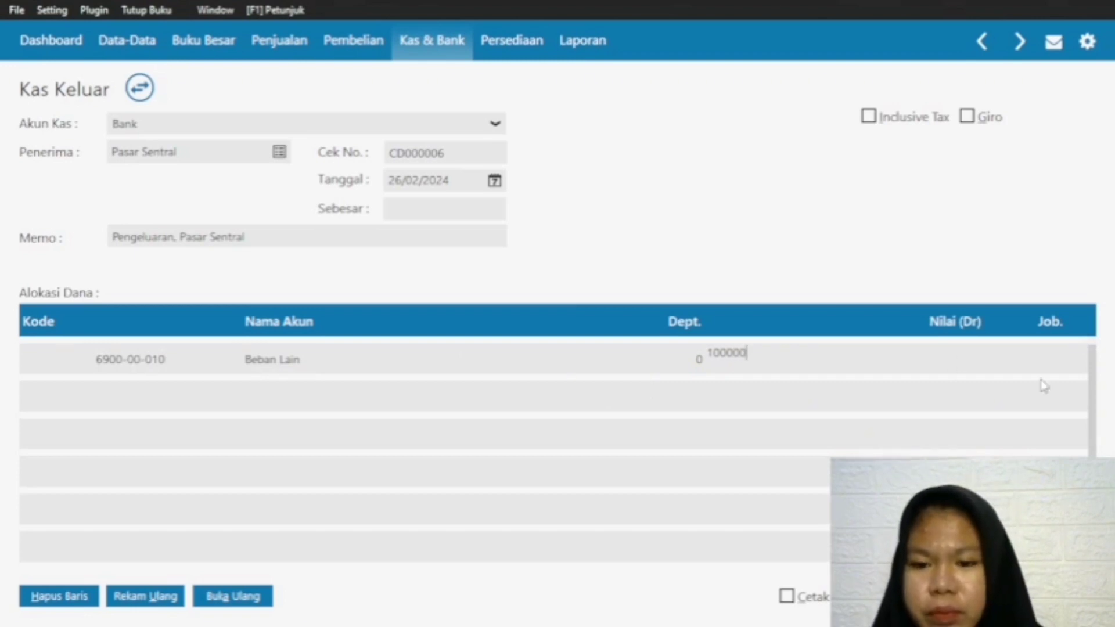
type("0000")
Step: Enter 100000 as the Beban Lain value, record the Pasar Sentral disbursement and close the blank entry form
key("Return")
left_click(890, 368)
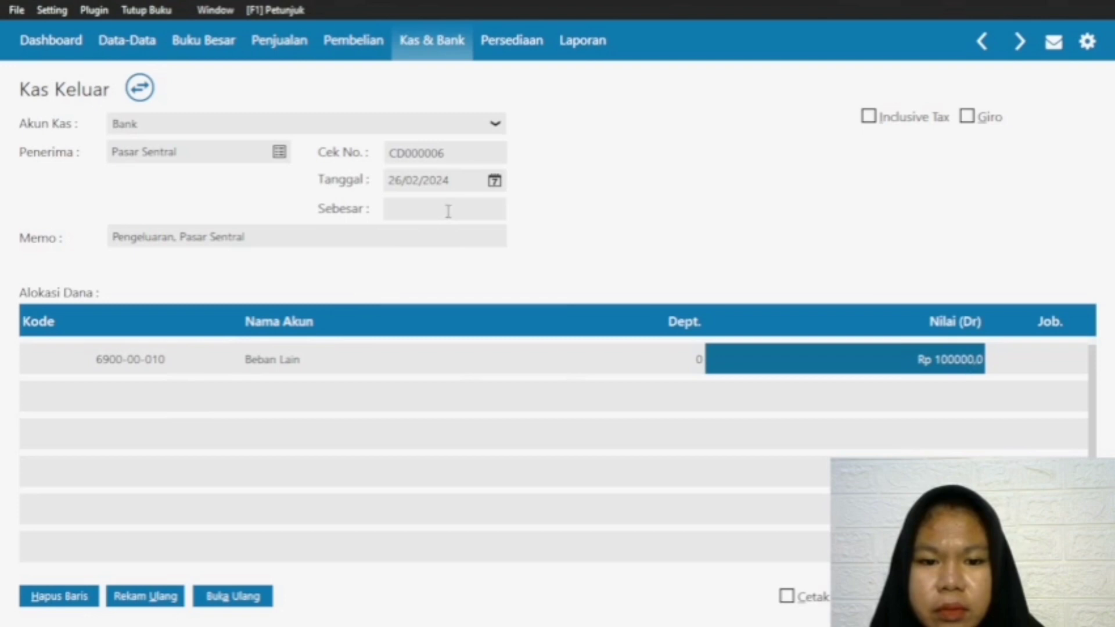
left_click(356, 361)
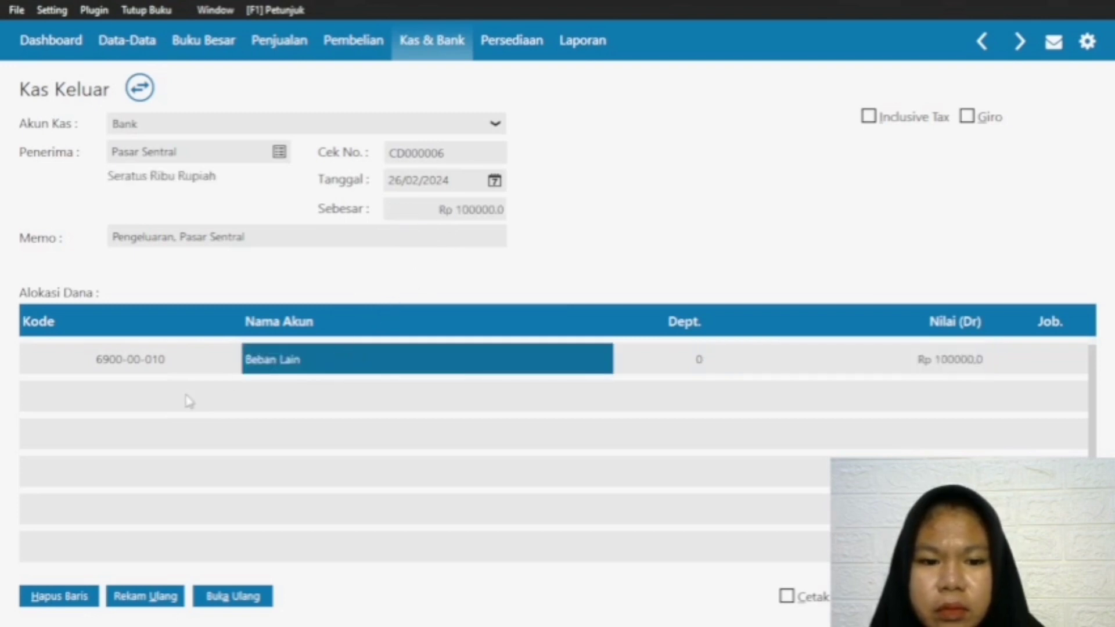
left_click(188, 367)
left_click(1056, 596)
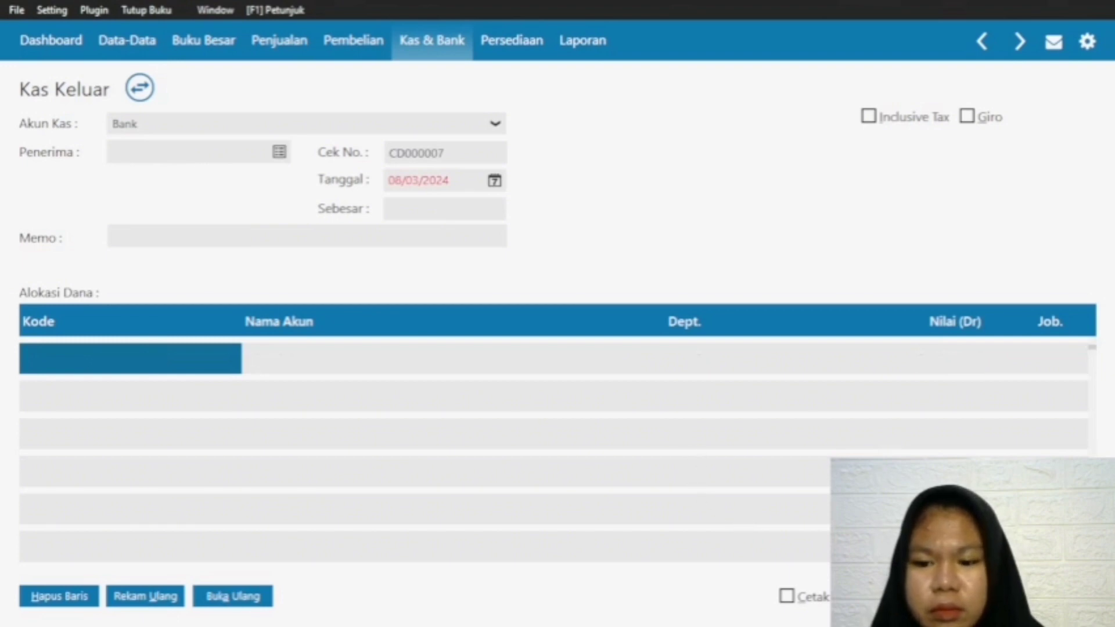
left_click(969, 596)
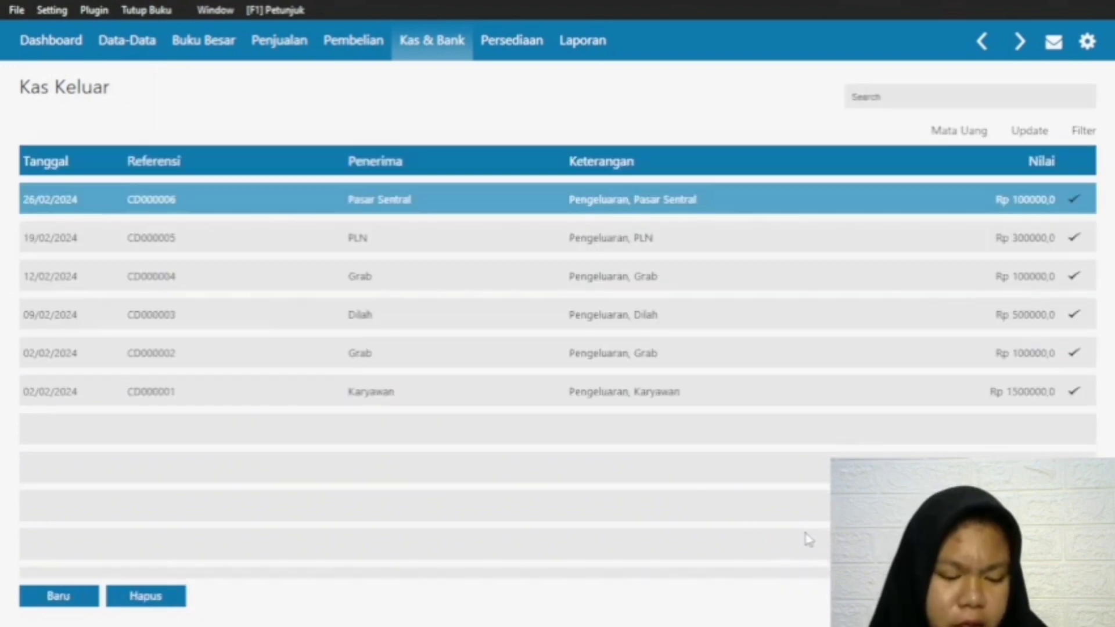
Step: Create a new sales invoice (Invoice Penjualan) for the customer Pelanggan
left_click(281, 40)
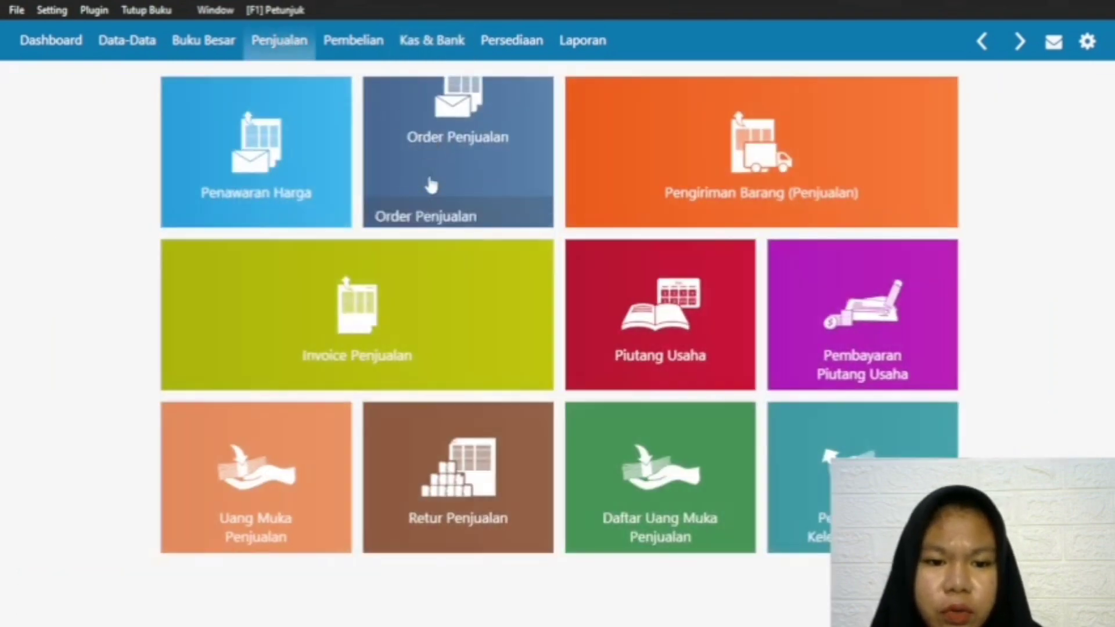
left_click(226, 366)
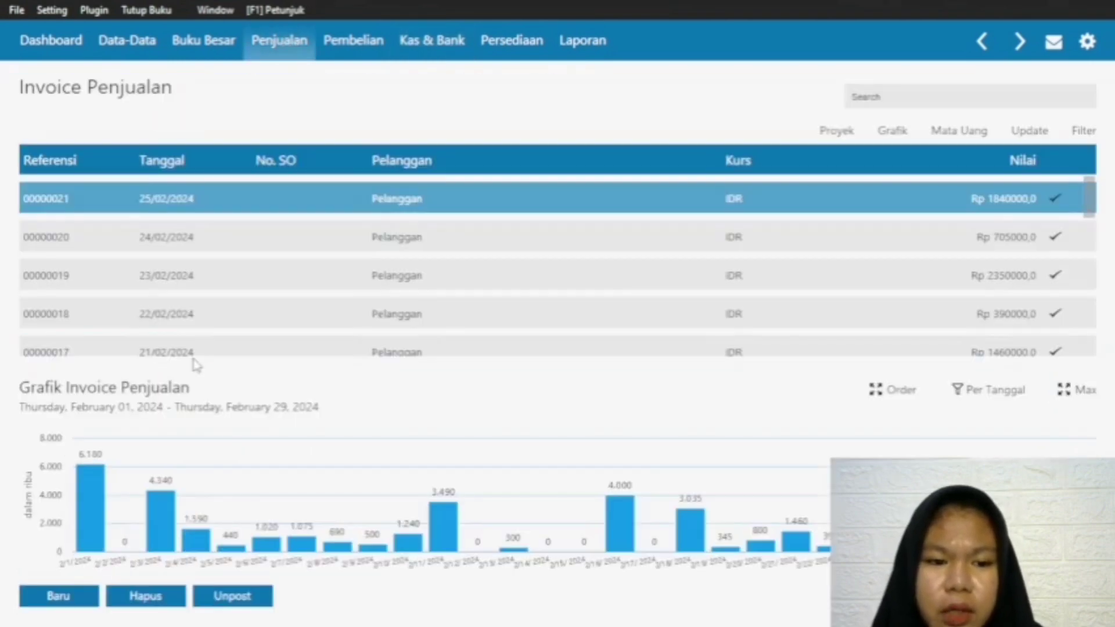
left_click(53, 598)
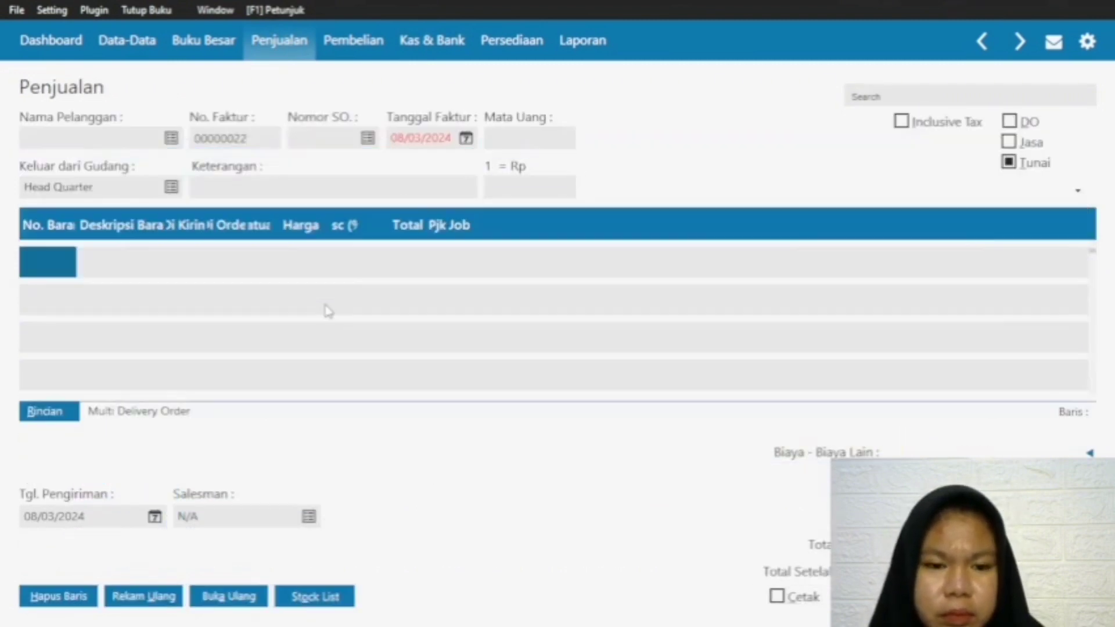
left_click(171, 139)
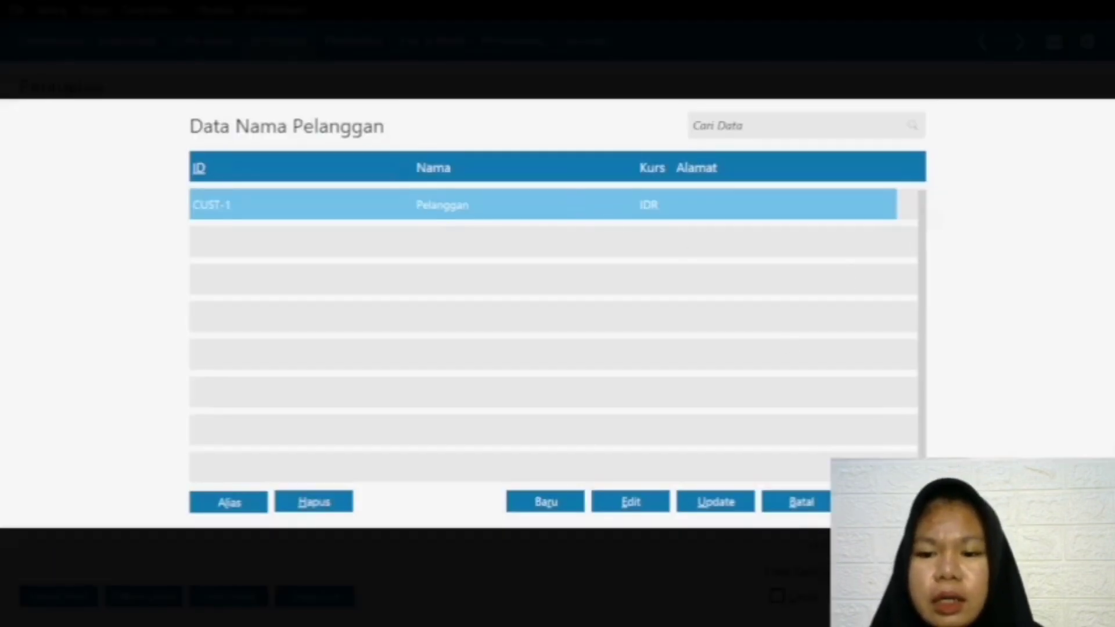
double_click(582, 207)
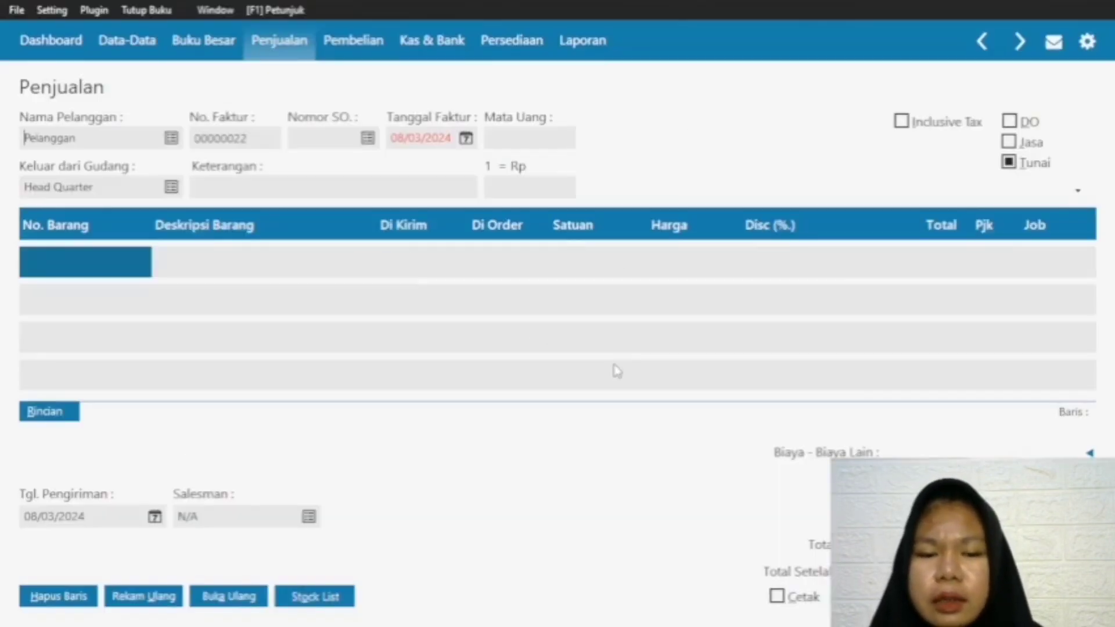
Step: Set the sales invoice's date to 27/04/2024
left_click(467, 140)
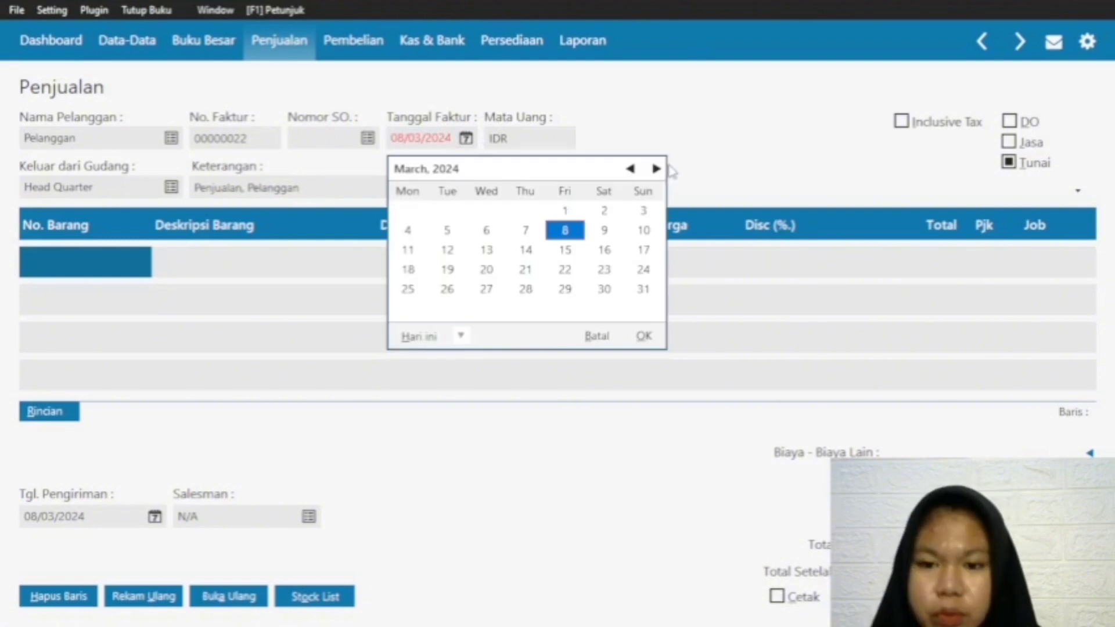
left_click(655, 168)
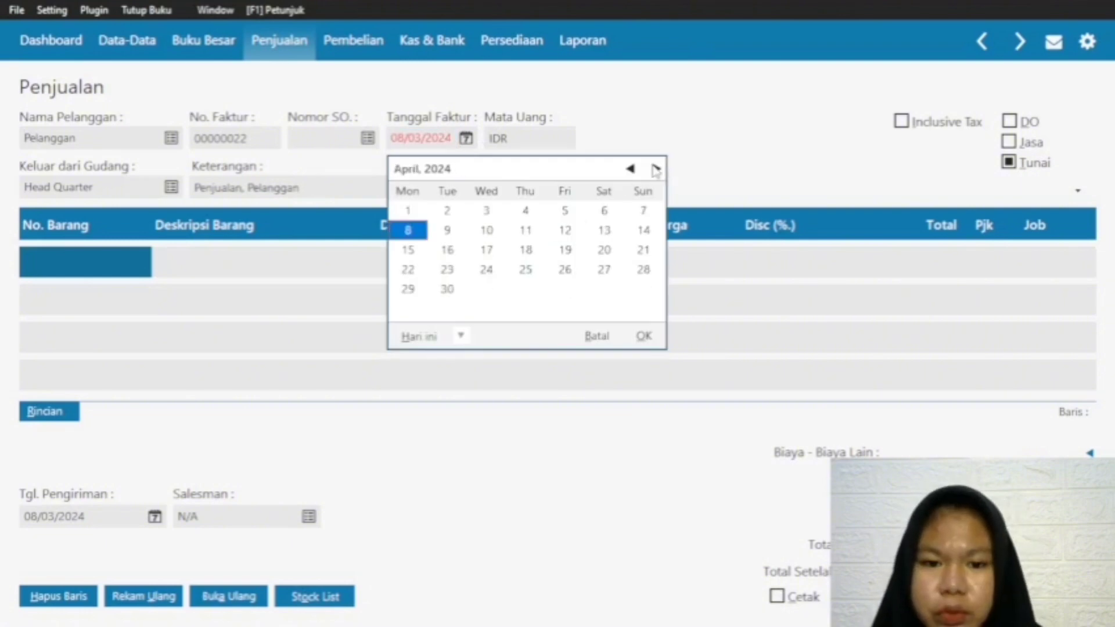
left_click(604, 270)
left_click(642, 336)
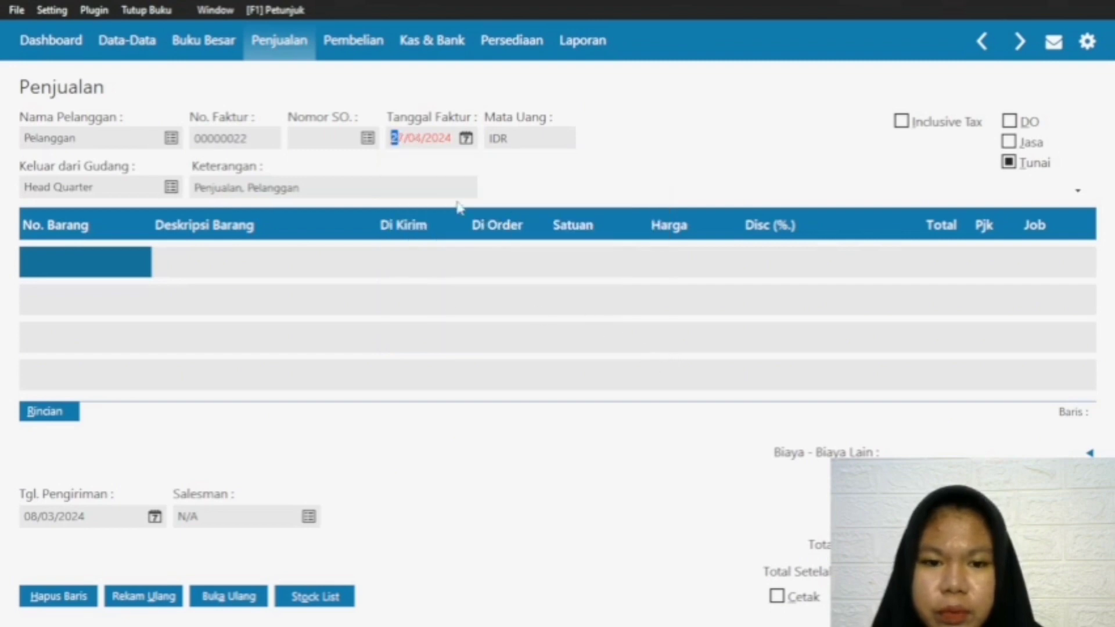
Step: Set the sales invoice's delivery date (Tgl. Pengiriman) to 27/03/2024
left_click(153, 517)
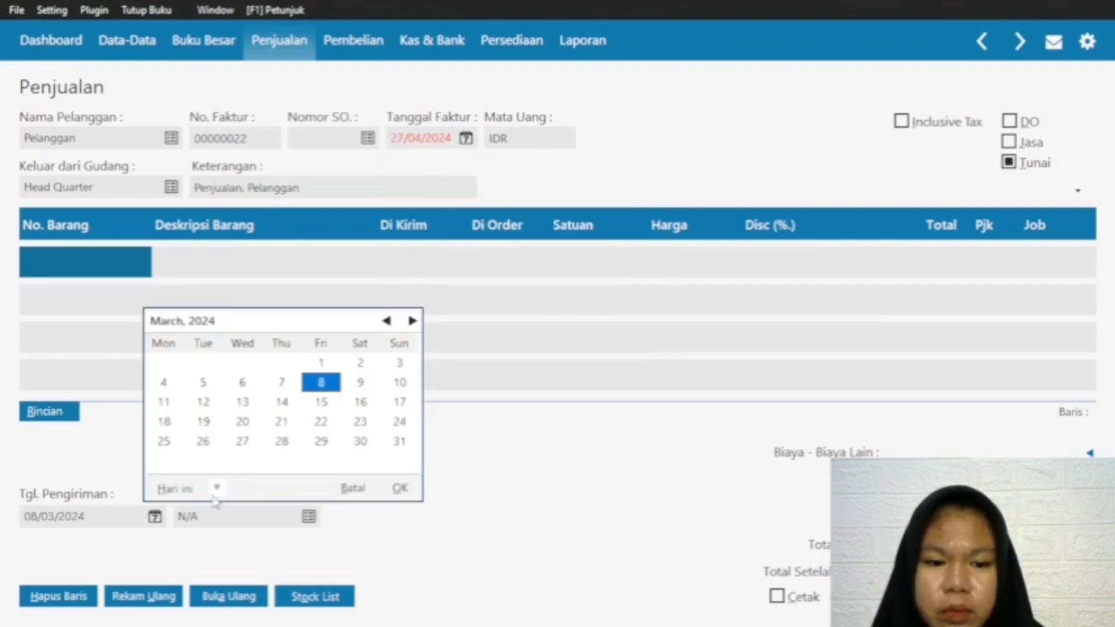
left_click(242, 448)
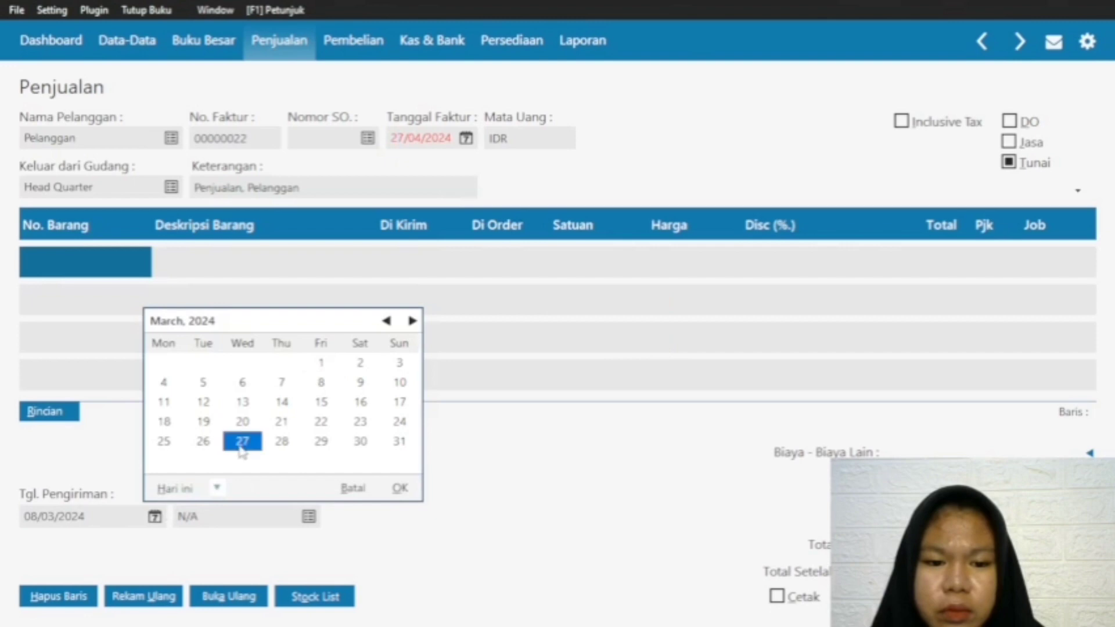
left_click(399, 489)
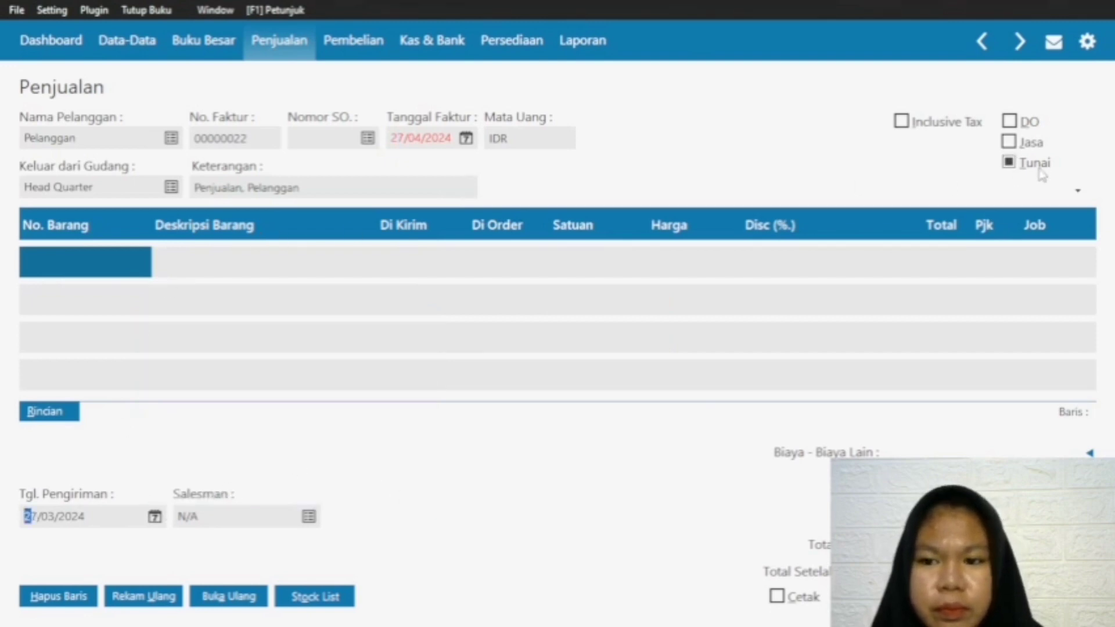
Step: Add item G-001 Baju Gamis on the first invoice line with a delivered quantity of 2 and a price of 250000
double_click(100, 263)
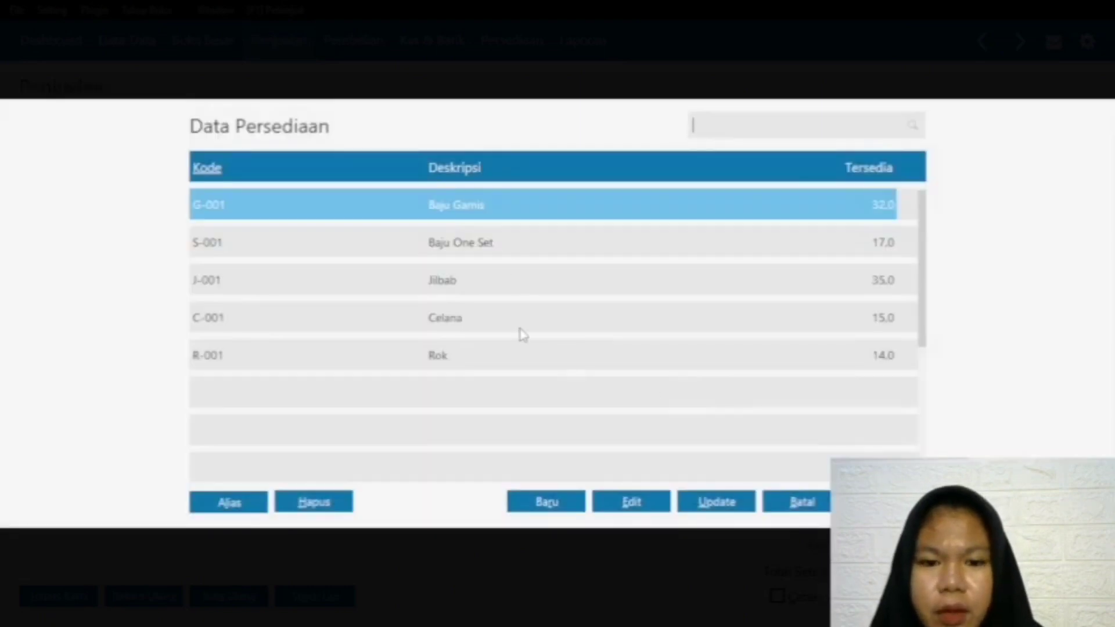
key("Return")
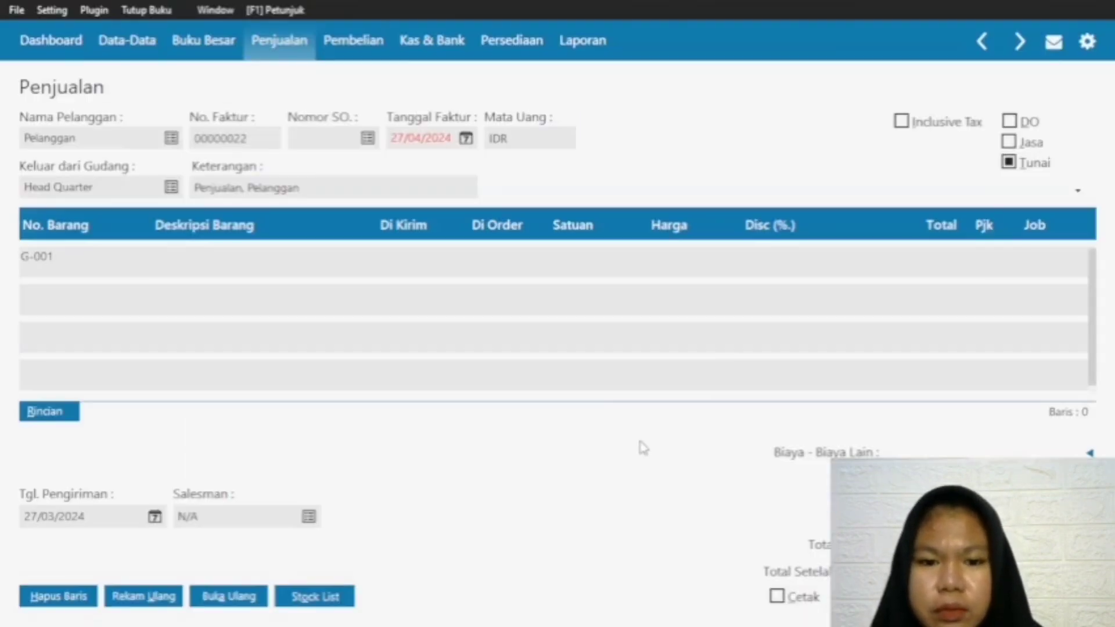
left_click(392, 264)
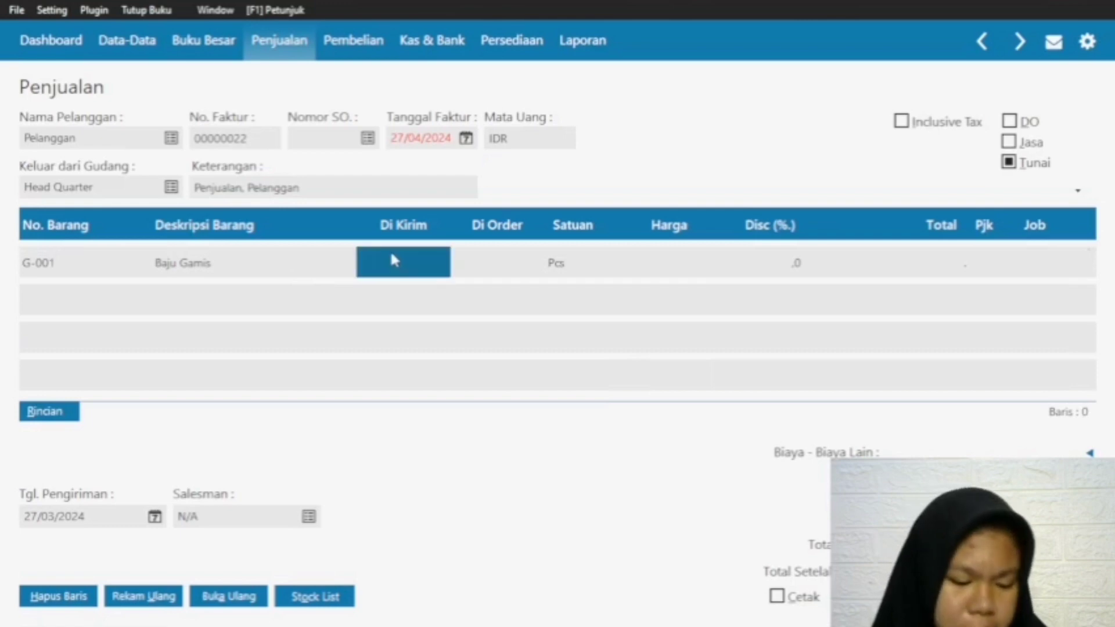
type("2")
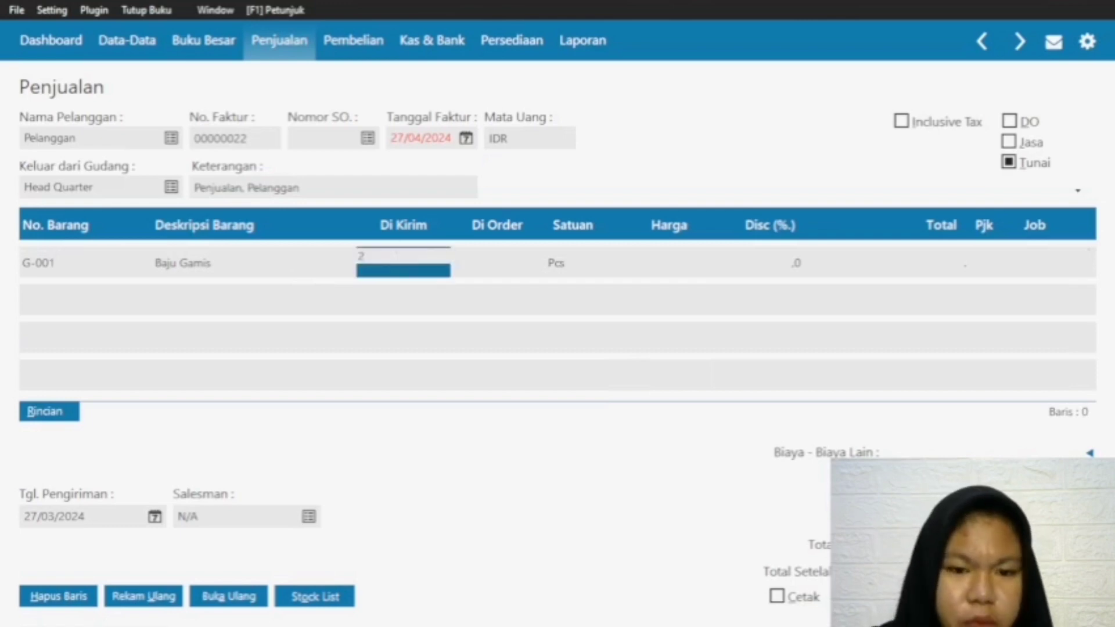
key("Return")
left_click(667, 265)
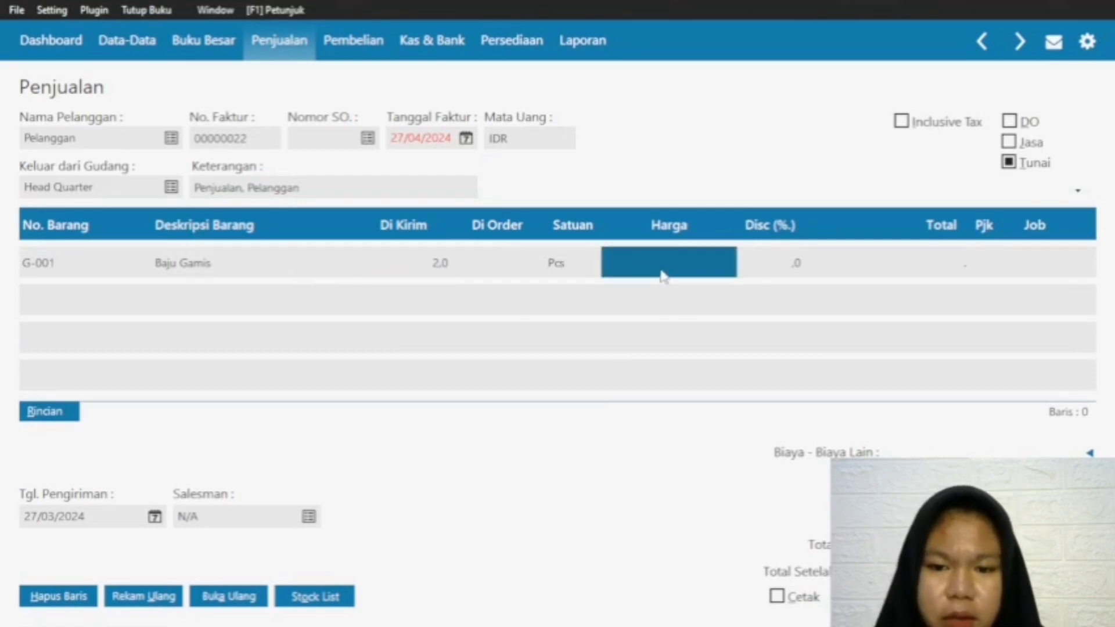
type("250000")
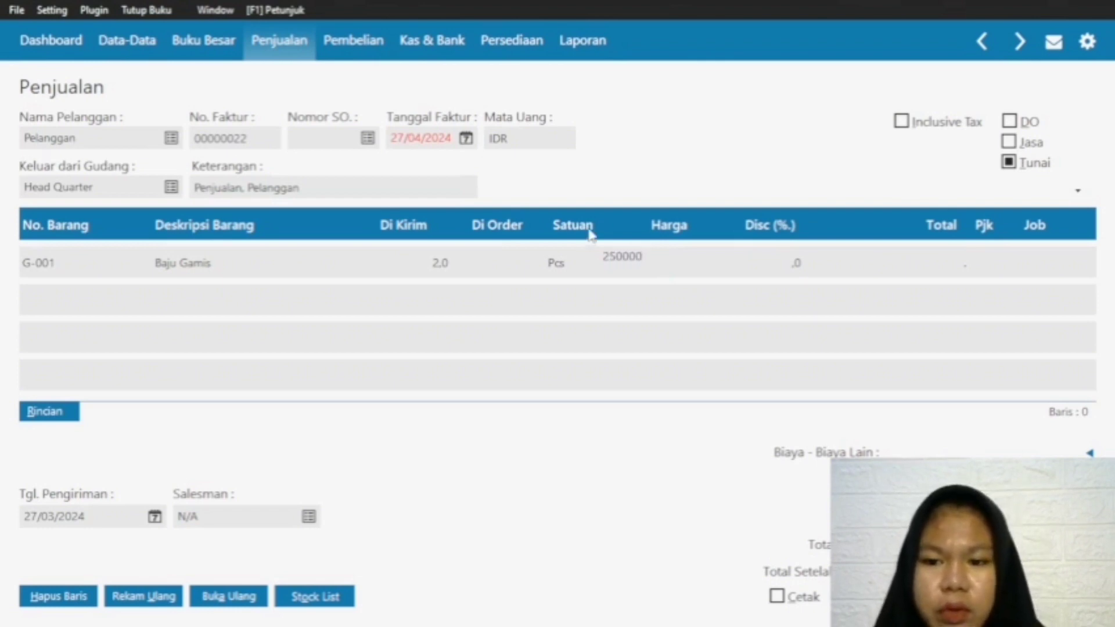
left_click(955, 269)
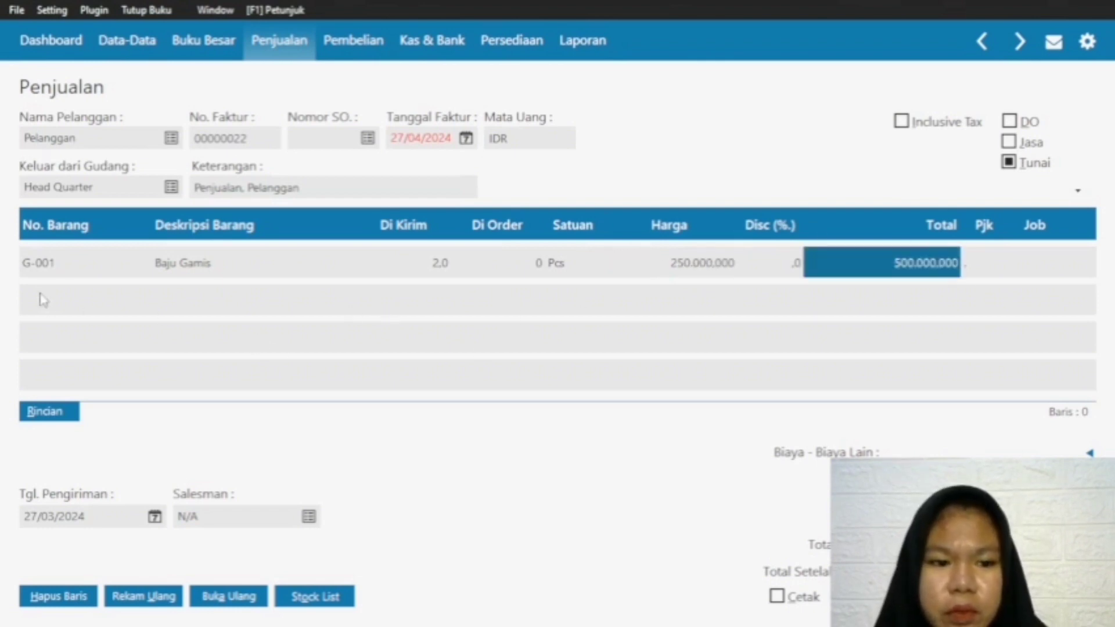
Step: Add item J-001 Jilbab on the second line of the sales invoice
left_click(39, 265)
key("Down")
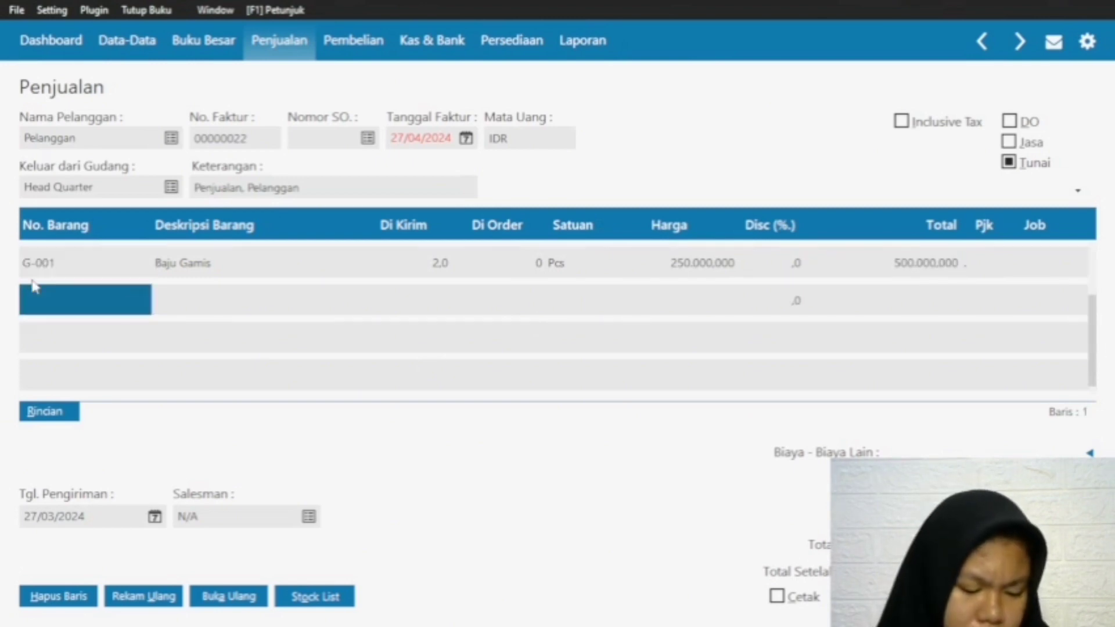
double_click(62, 288)
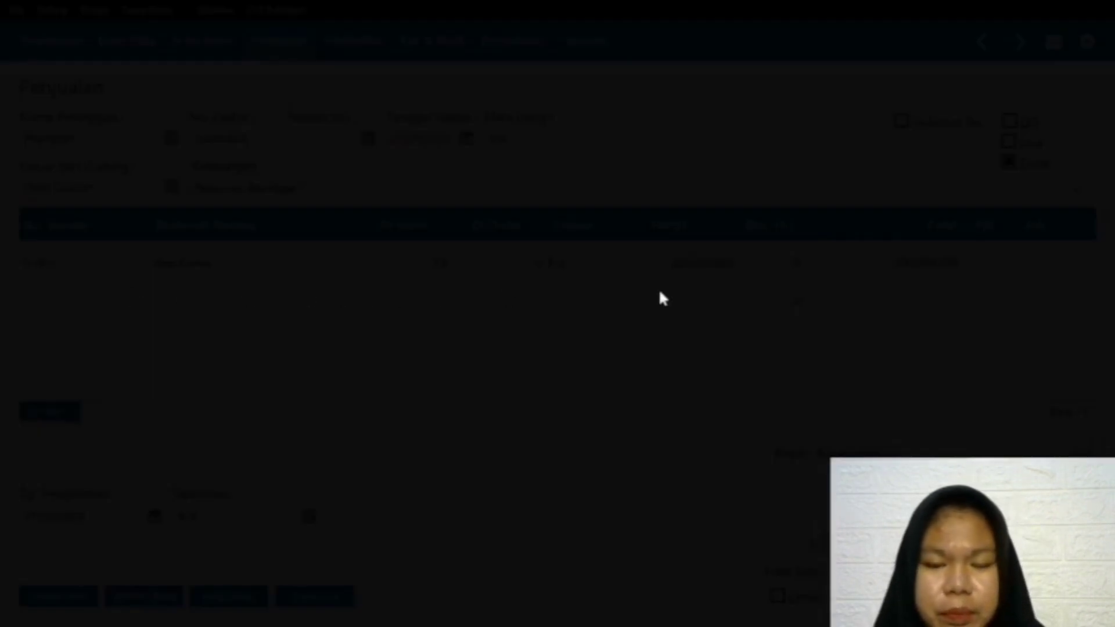
key("Down")
key("Down")
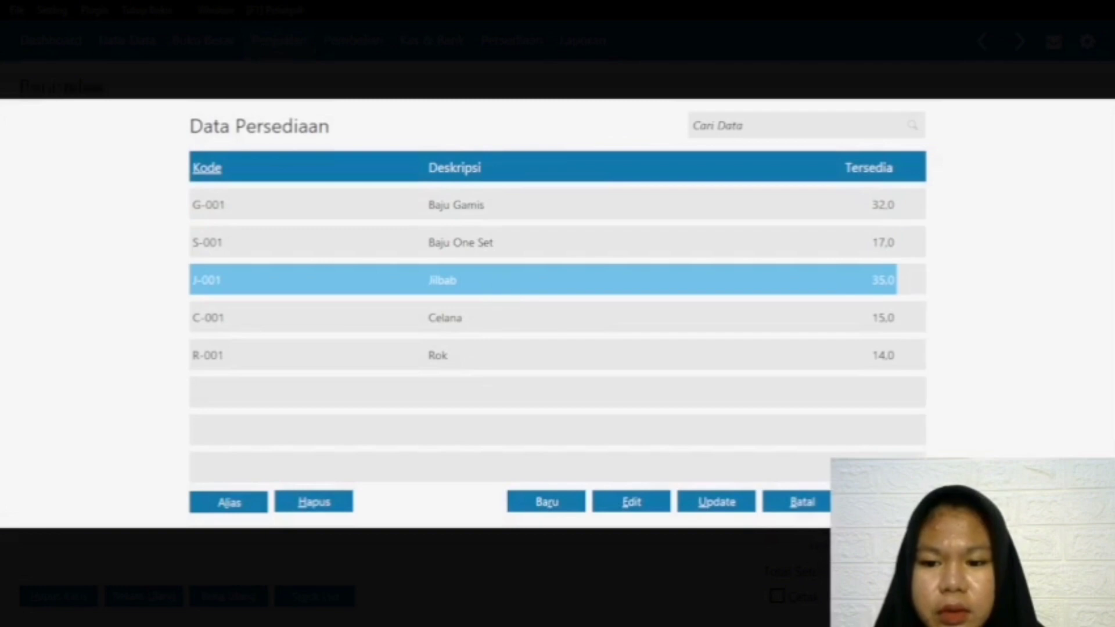
key("Return")
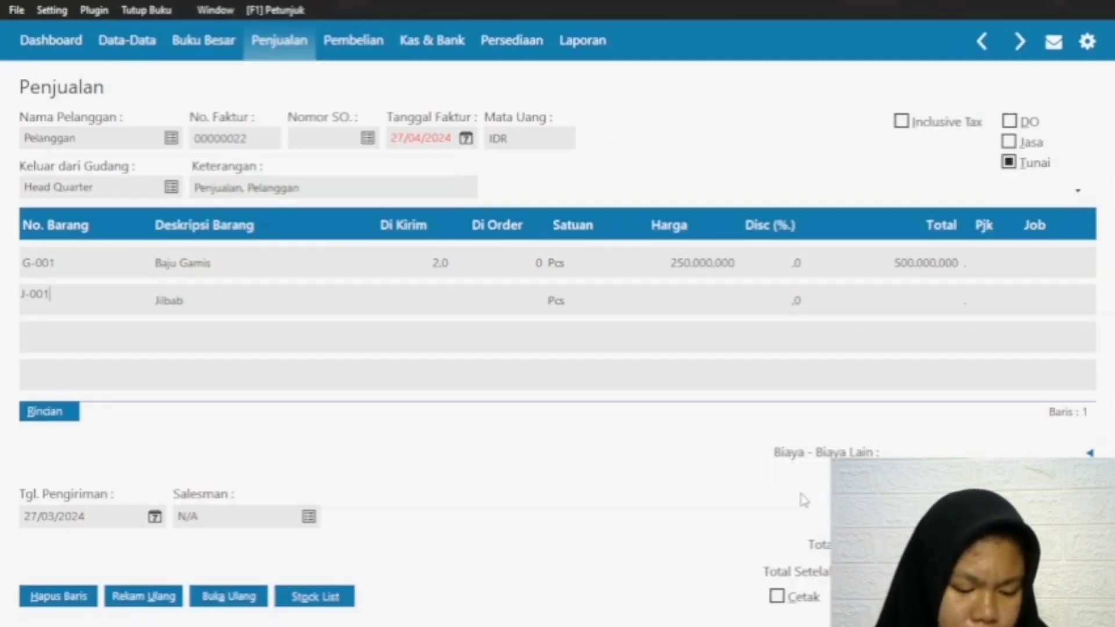
Step: Set the Jilbab line's delivered quantity to 3 and its price to 35000
left_click(406, 301)
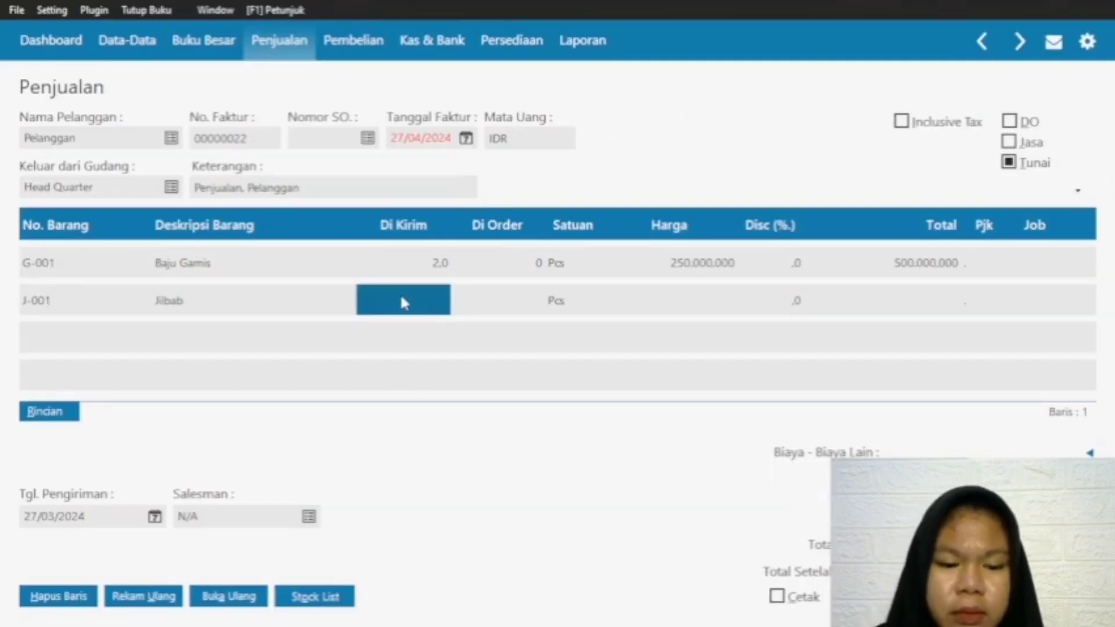
left_click(399, 297)
type("3")
left_click(700, 299)
left_click(700, 299)
type("35.")
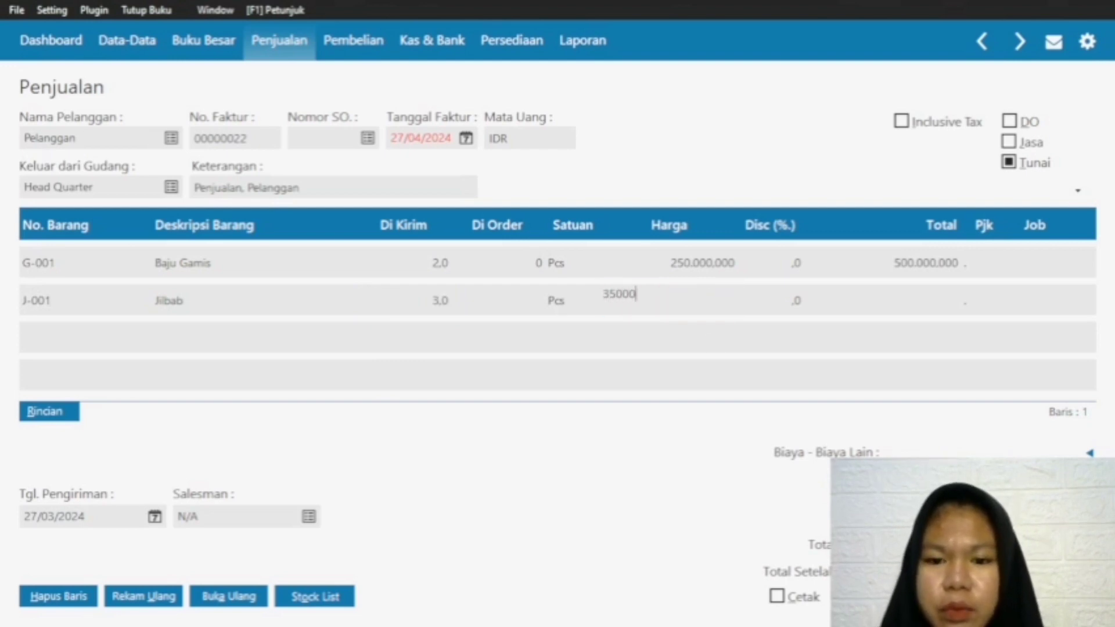
type("000")
left_click(923, 304)
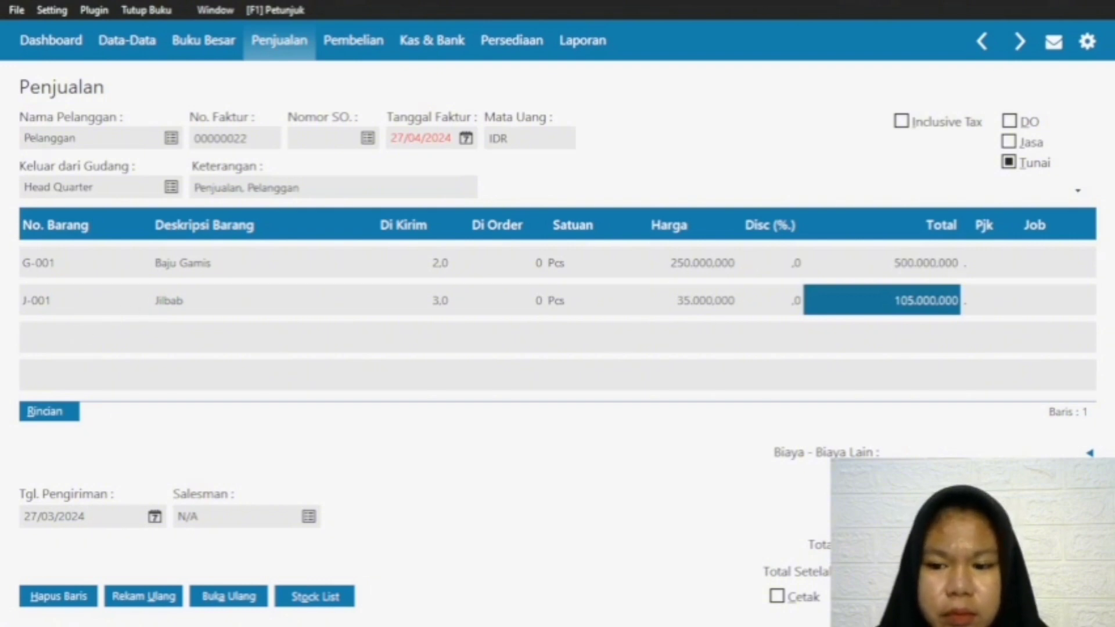
Step: Try to record the sales invoice and decline to continue with a date after the accounting period
left_click(1056, 596)
left_click(792, 419)
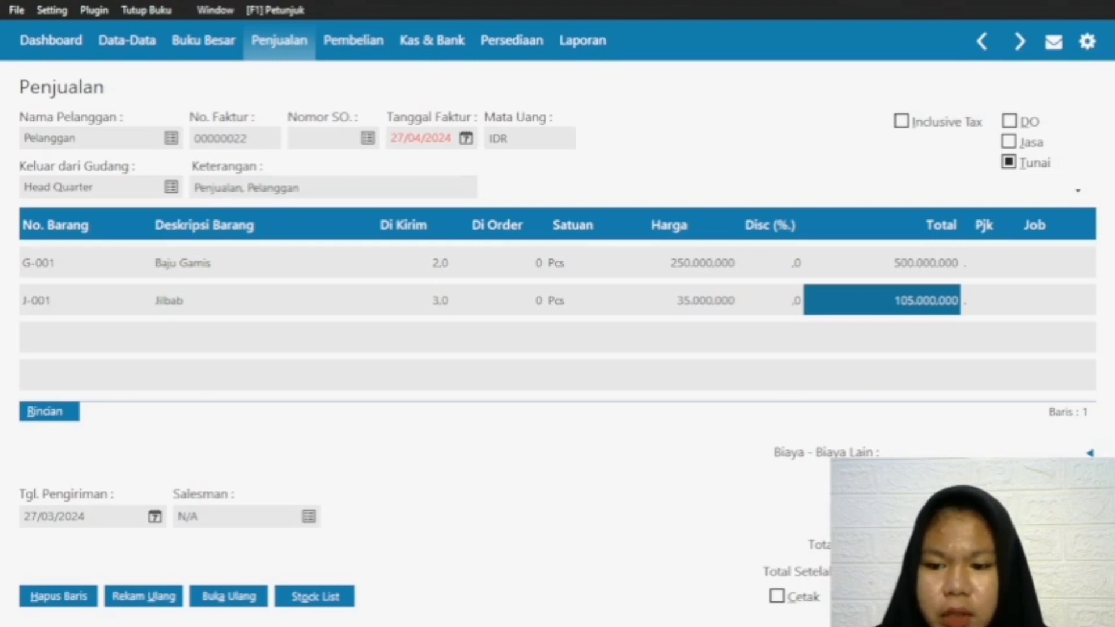
left_click(1056, 597)
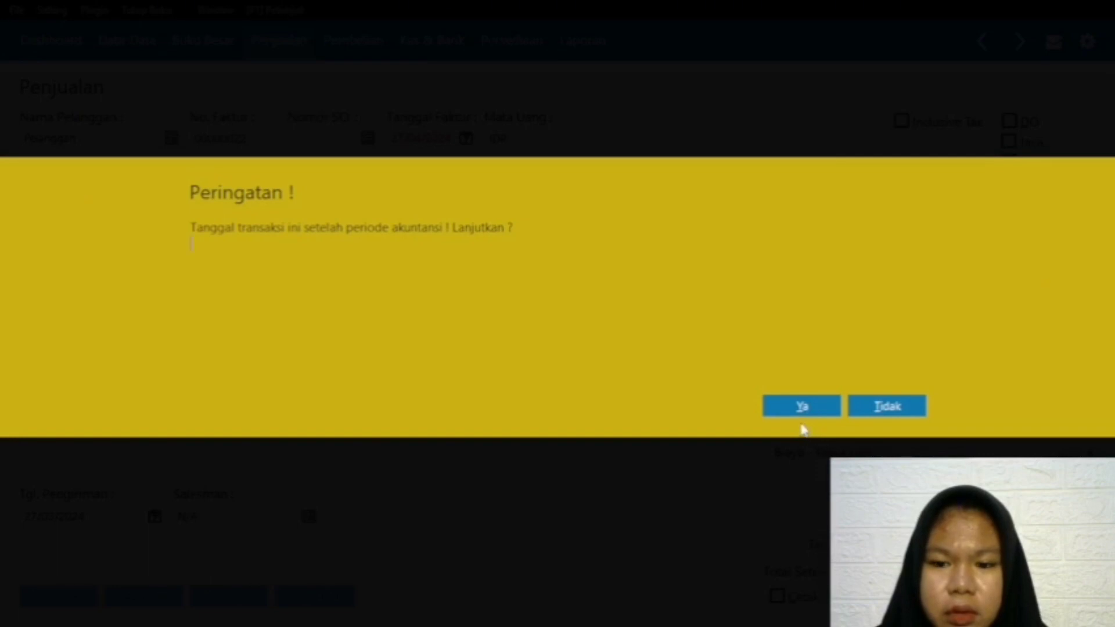
left_click(864, 411)
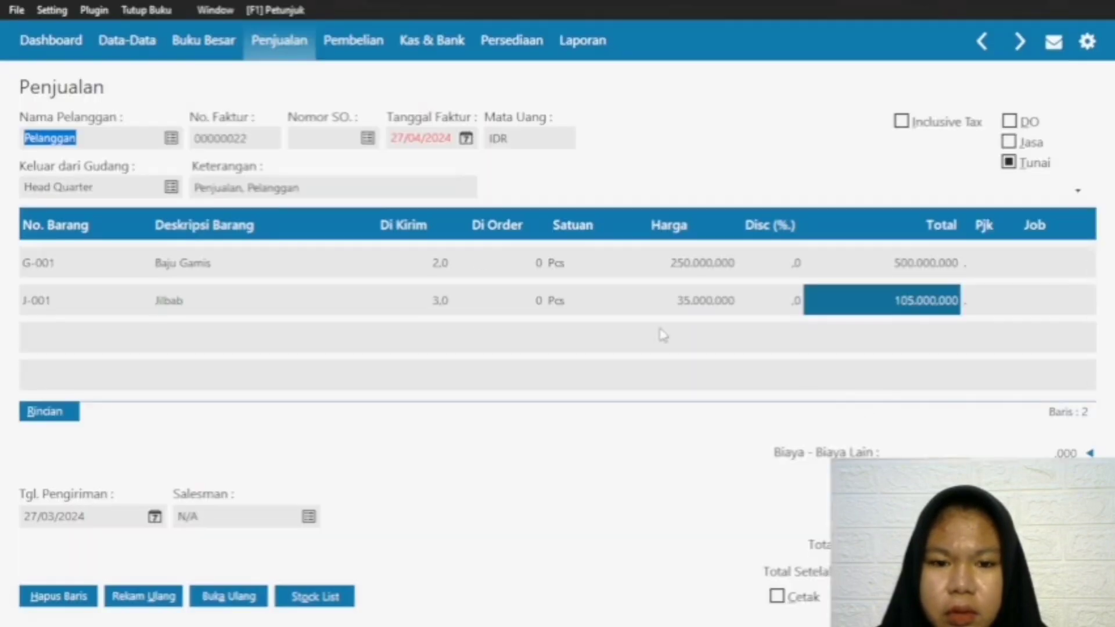
Step: Set the sales invoice's date to 27/02/2024
left_click(466, 139)
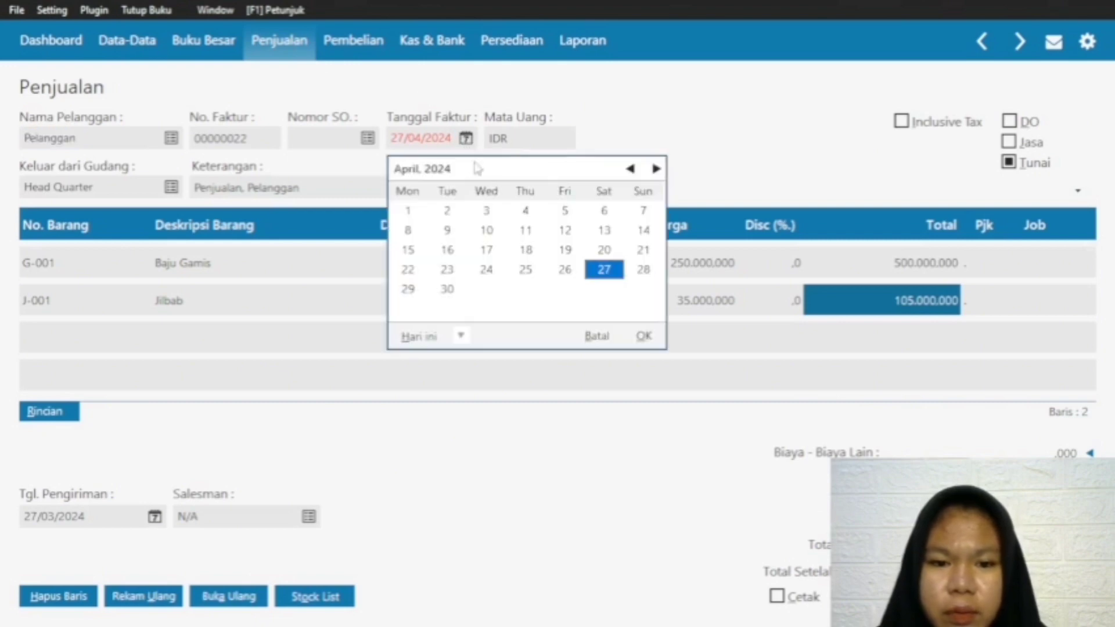
left_click(630, 169)
left_click(630, 169)
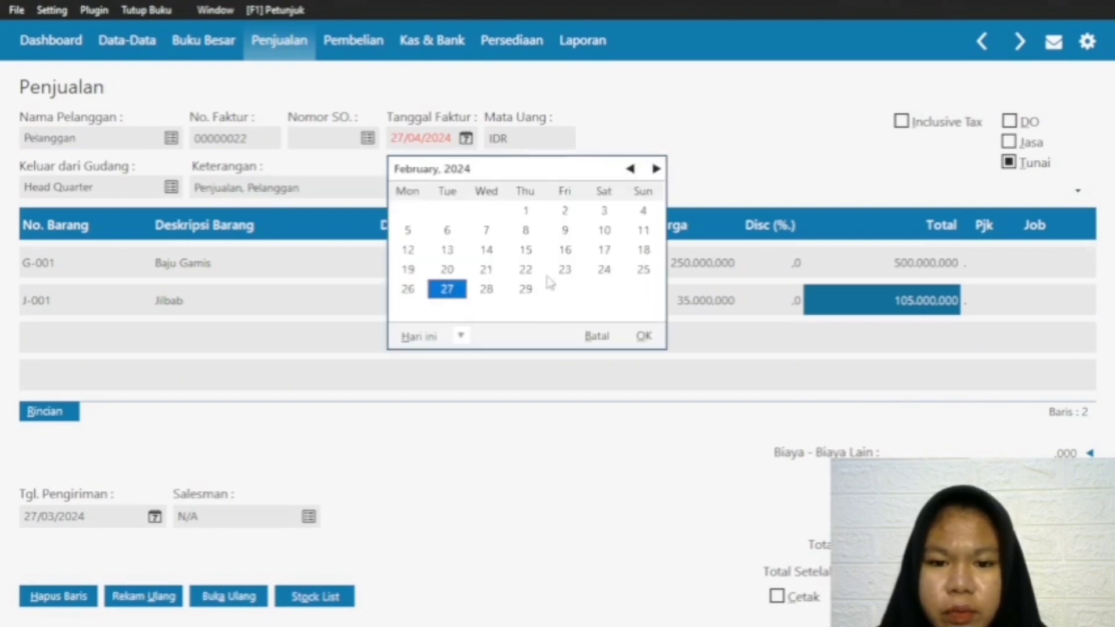
left_click(643, 337)
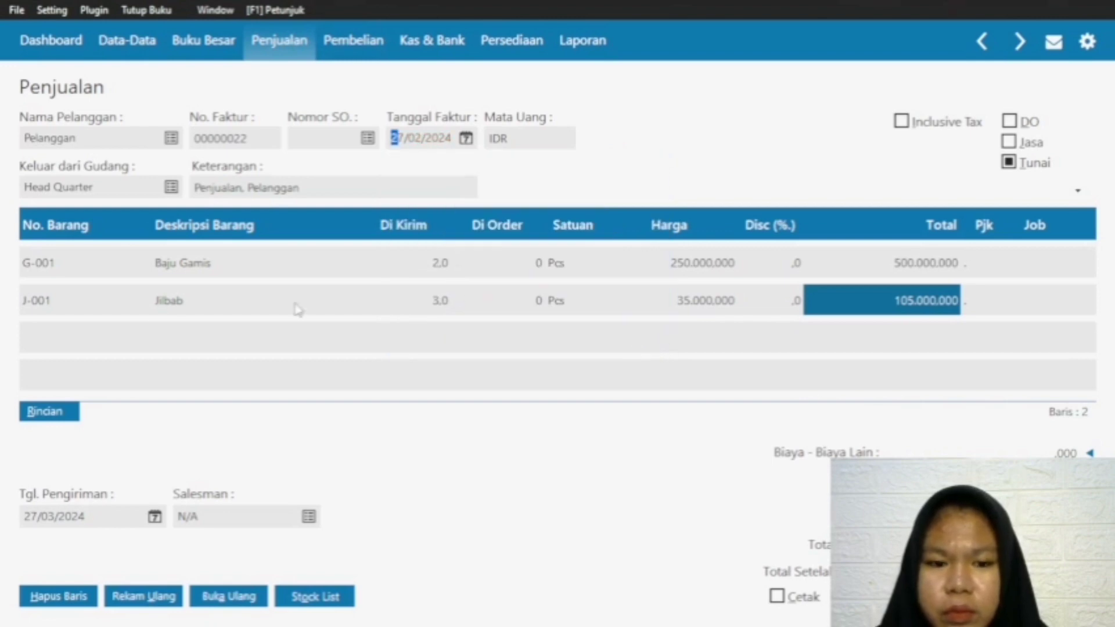
Step: Record the completed 27 February sales invoice and select Pelanggan as the customer on the new one
left_click(61, 278)
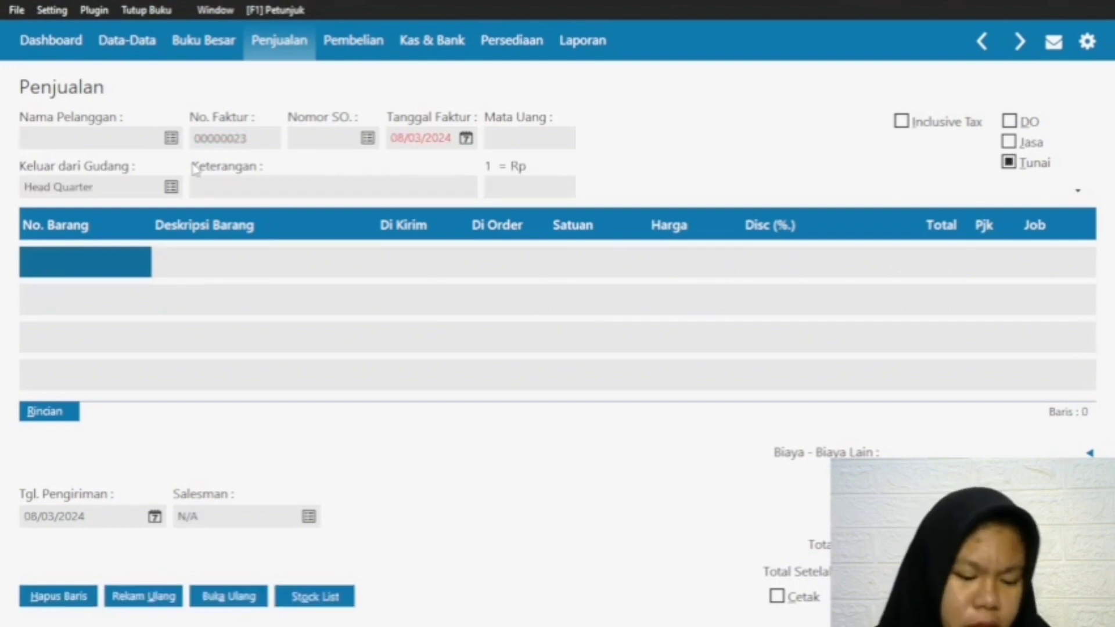
left_click(175, 139)
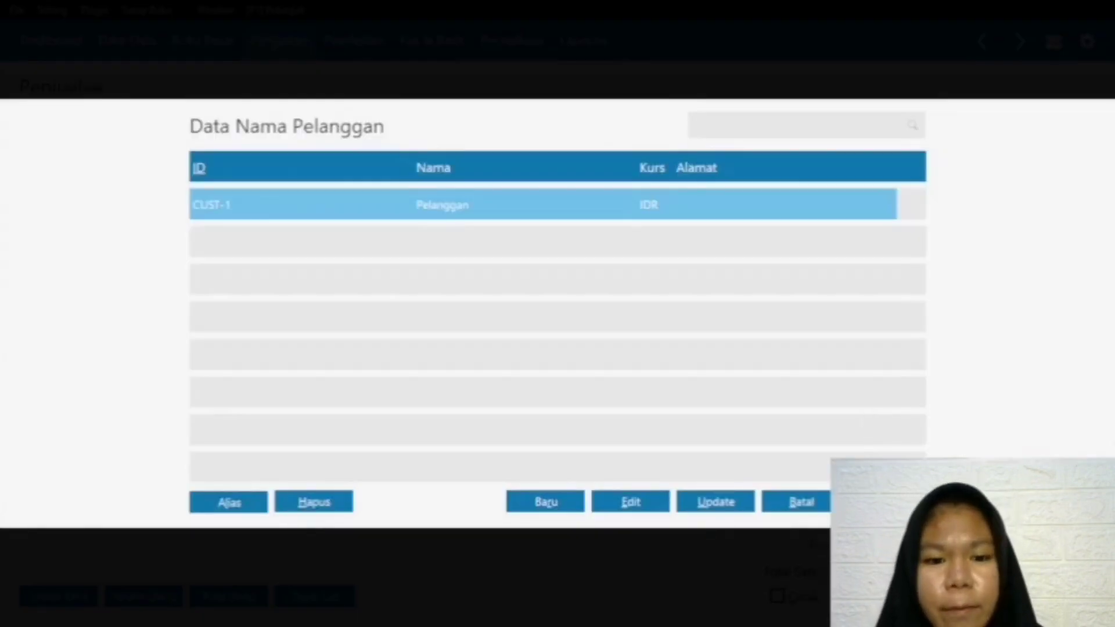
left_click(598, 211)
left_click(886, 501)
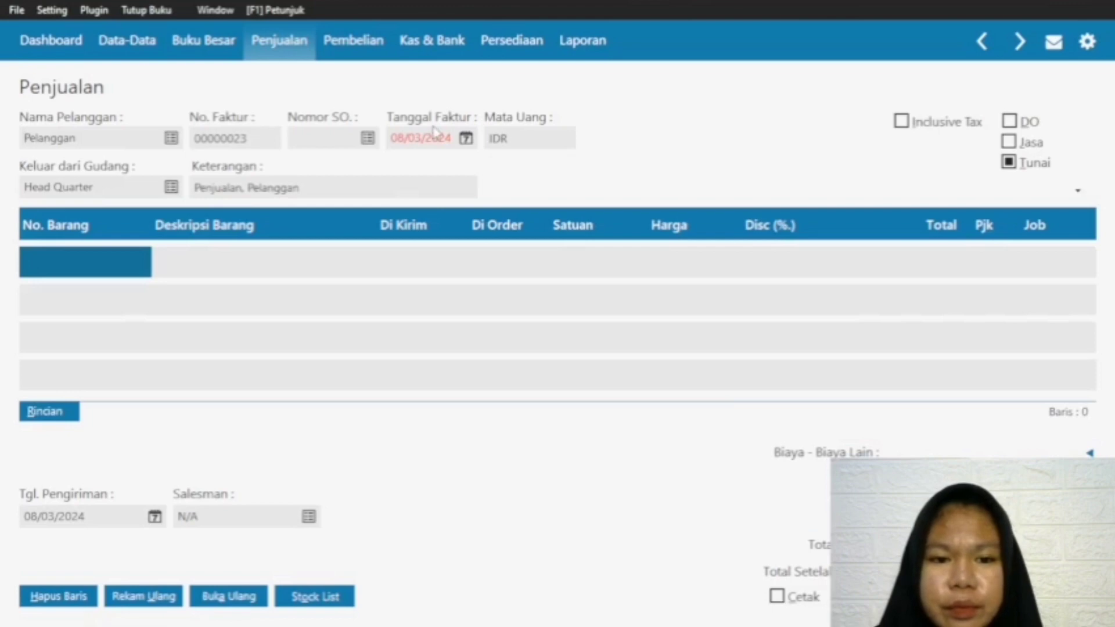
Step: Set both the invoice date and the delivery date of the new sales invoice to 28/02/2024
left_click(465, 139)
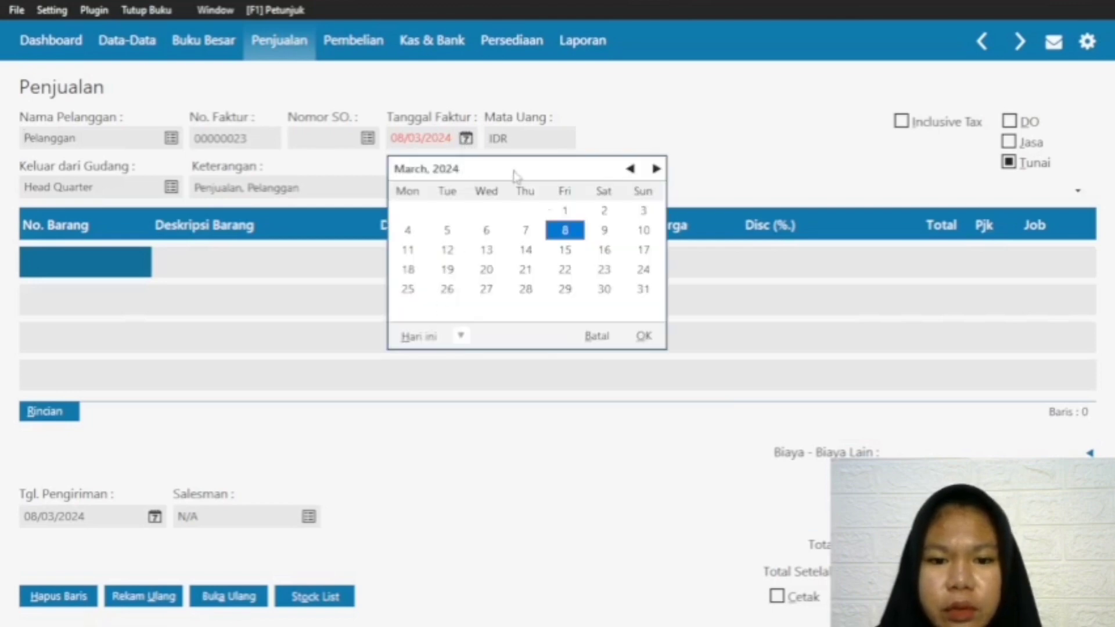
left_click(630, 168)
left_click(483, 292)
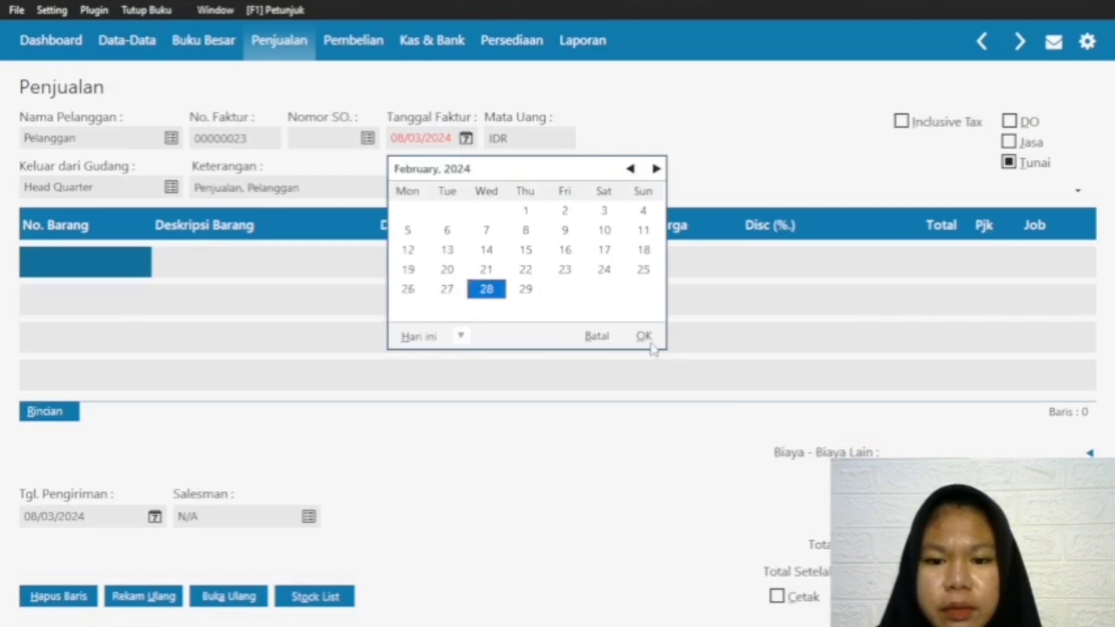
left_click(644, 336)
left_click(154, 517)
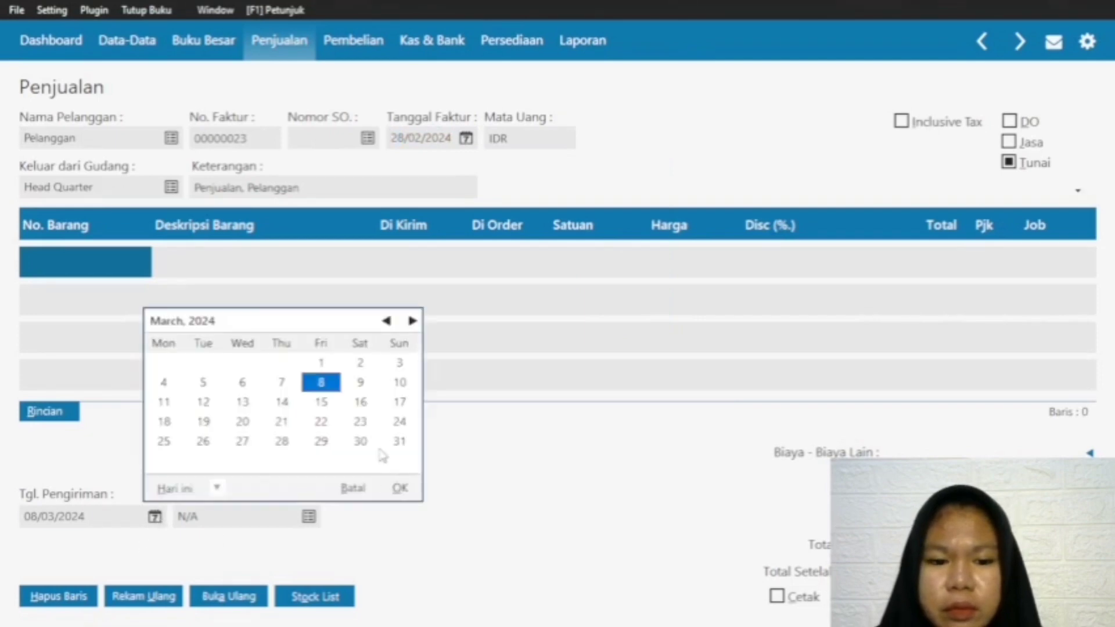
left_click(282, 441)
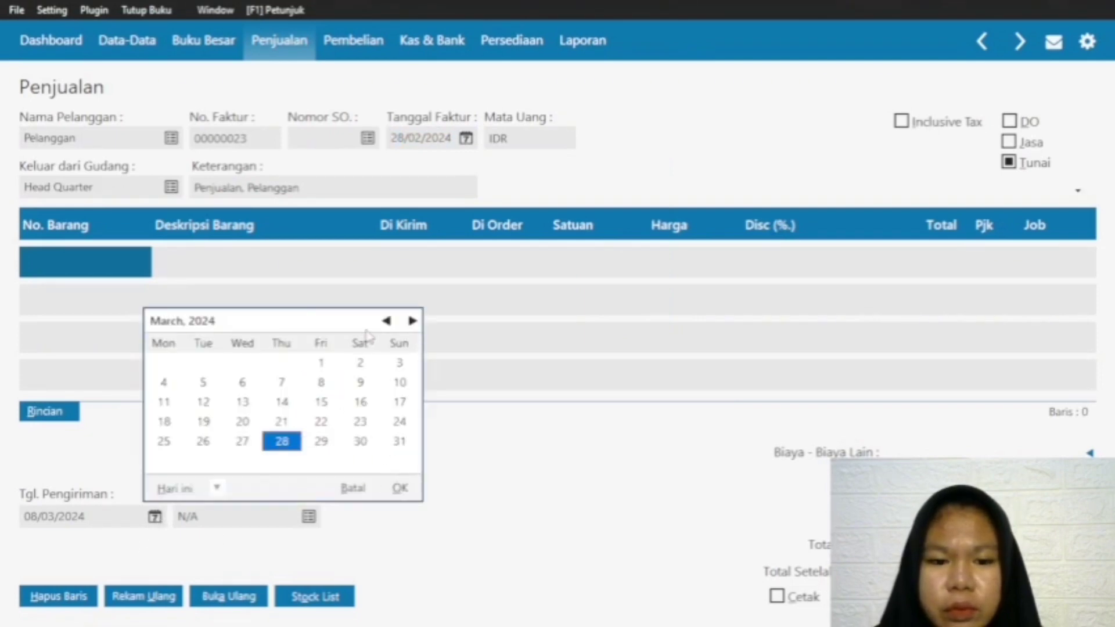
left_click(386, 320)
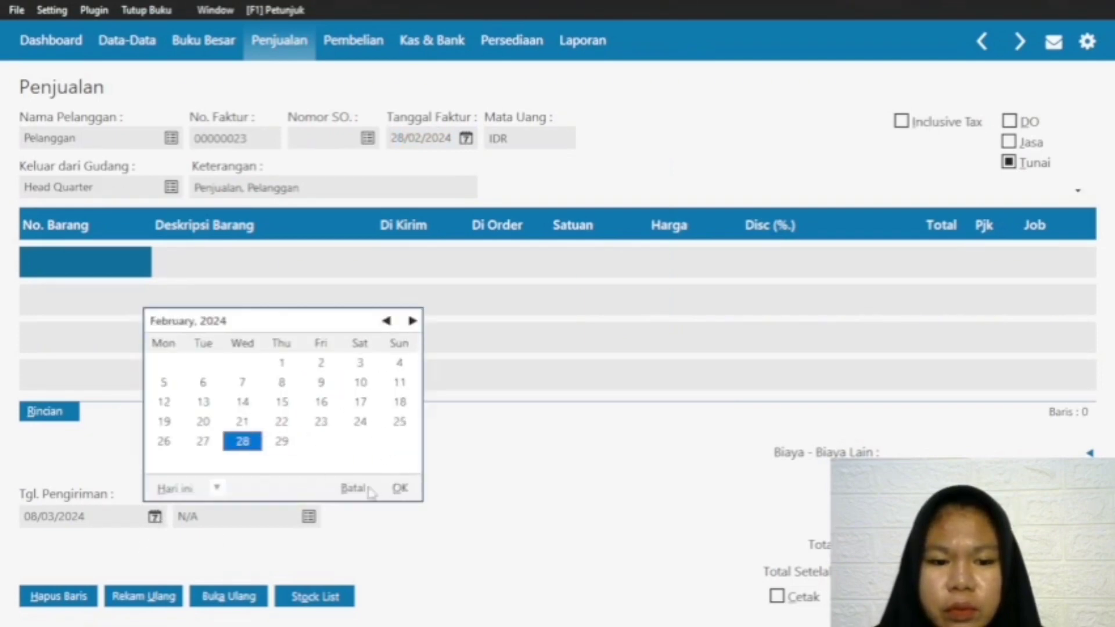
left_click(399, 487)
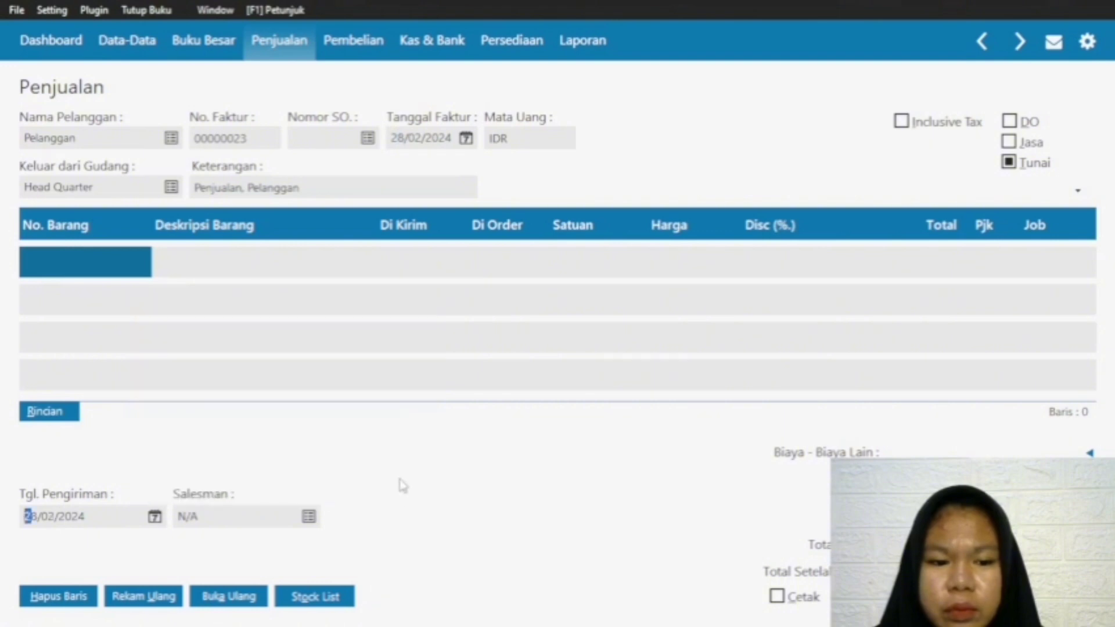
Step: Add item S-001 Baju One Set on the first line of the sales invoice
double_click(96, 264)
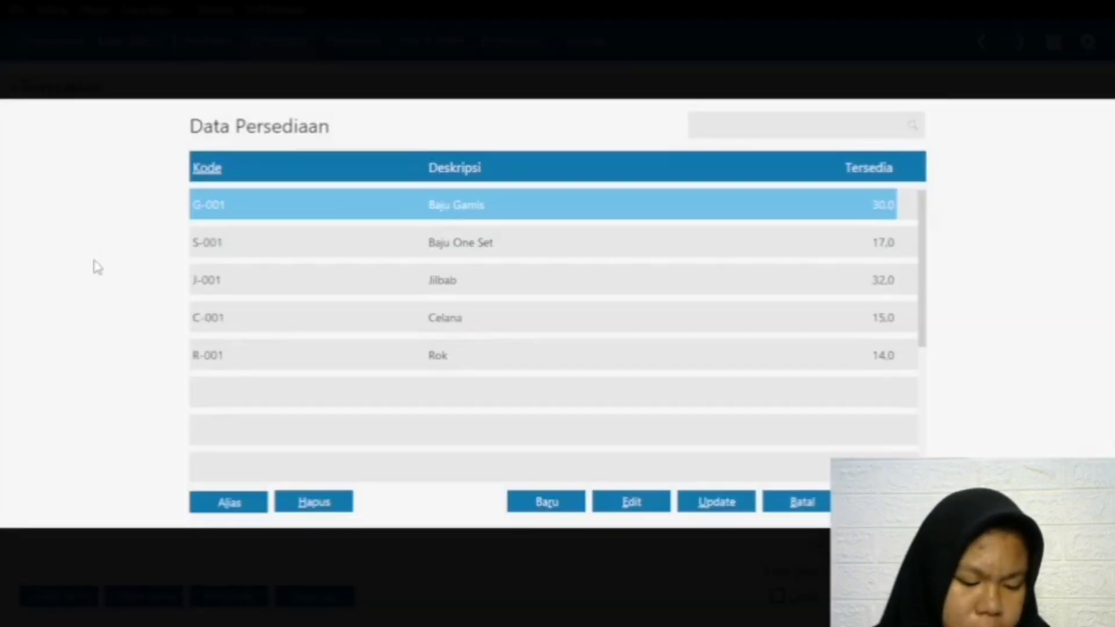
left_click(566, 254)
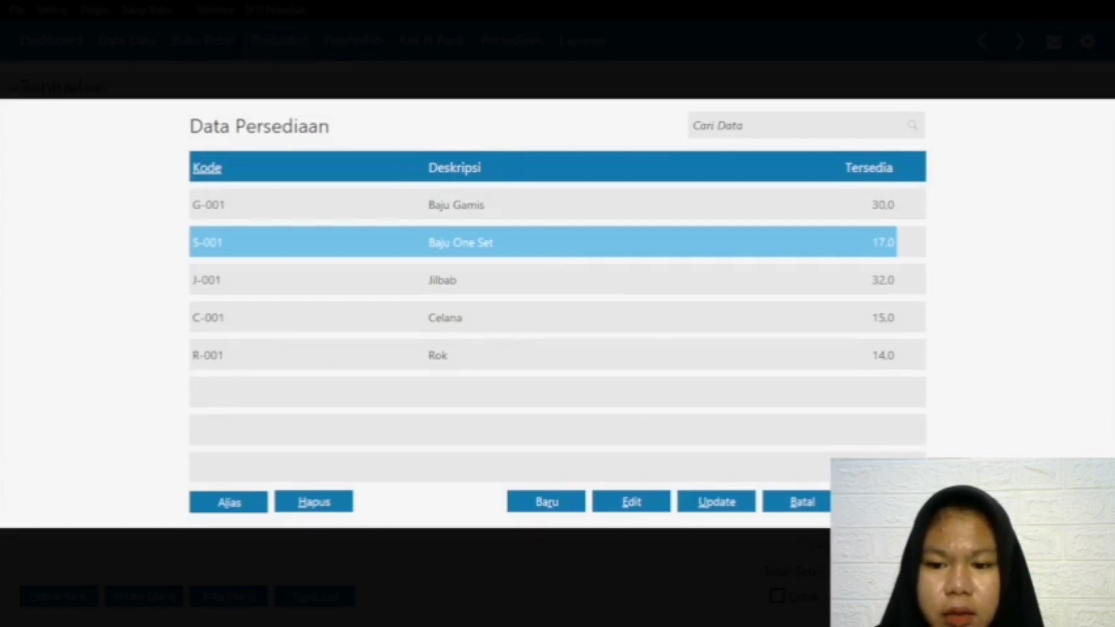
double_click(567, 256)
Step: Set the Baju One Set line's delivered quantity to 1 and its price to 150000
left_click(372, 262)
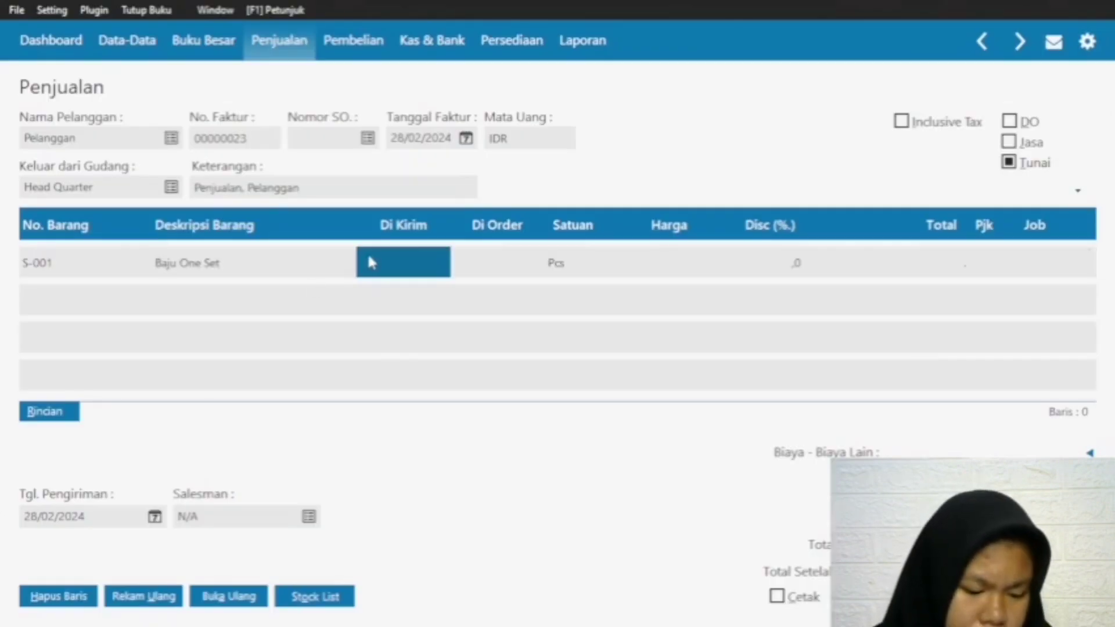
type("1")
key("Return")
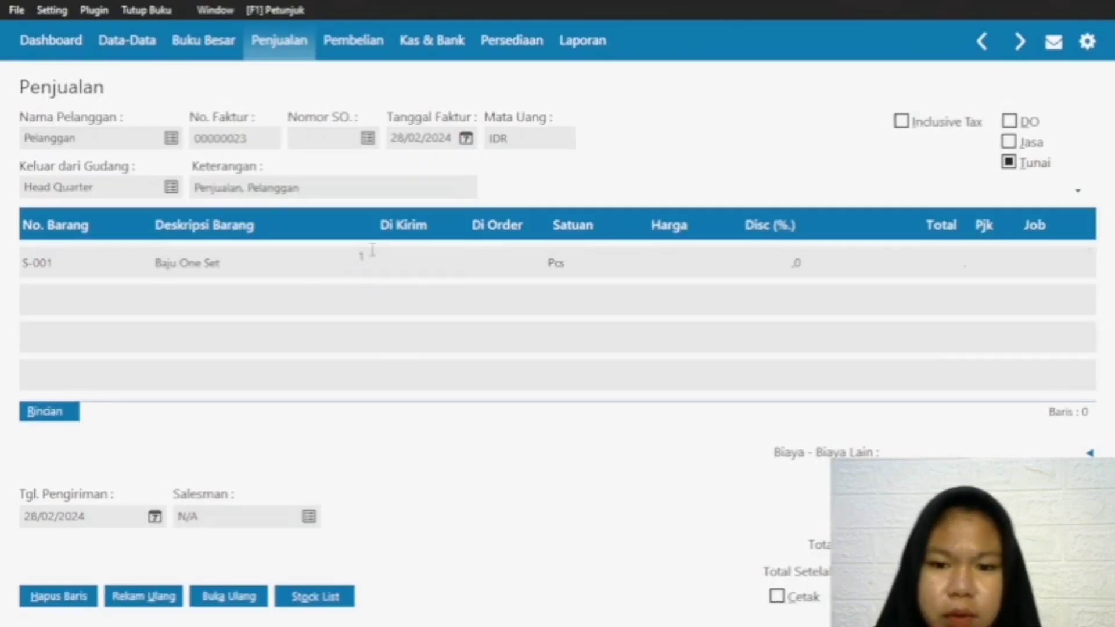
left_click(623, 252)
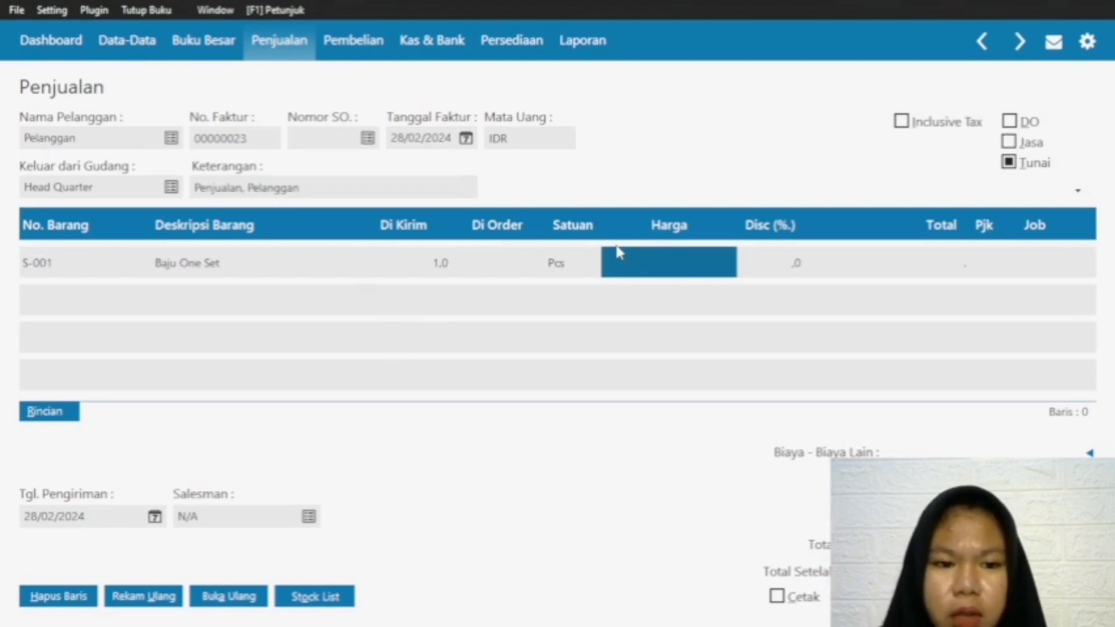
type("15000")
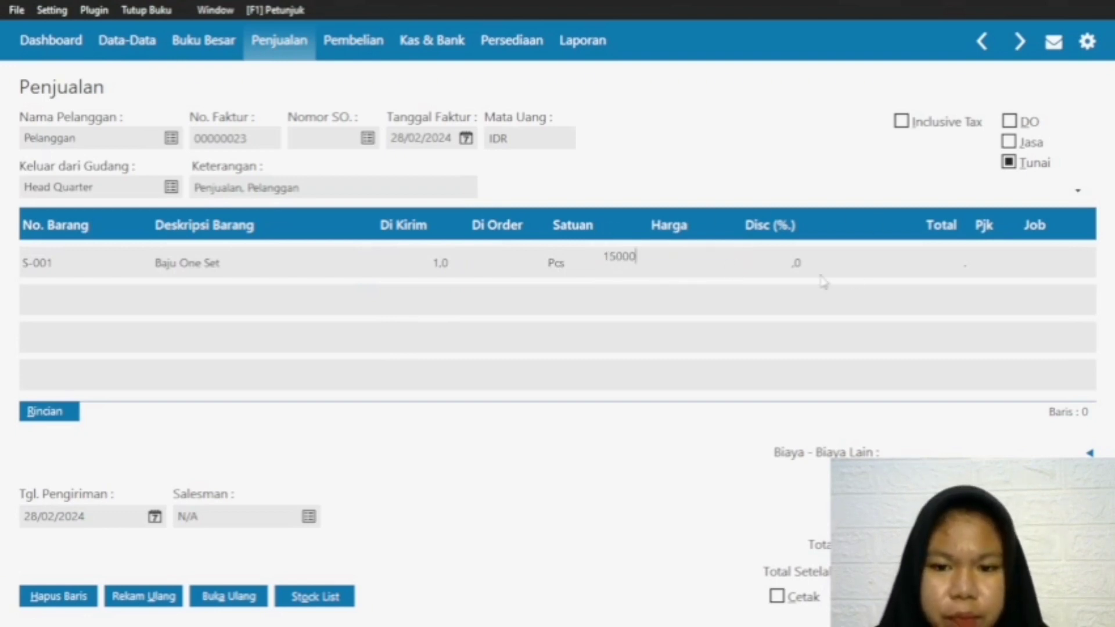
type("50.000.")
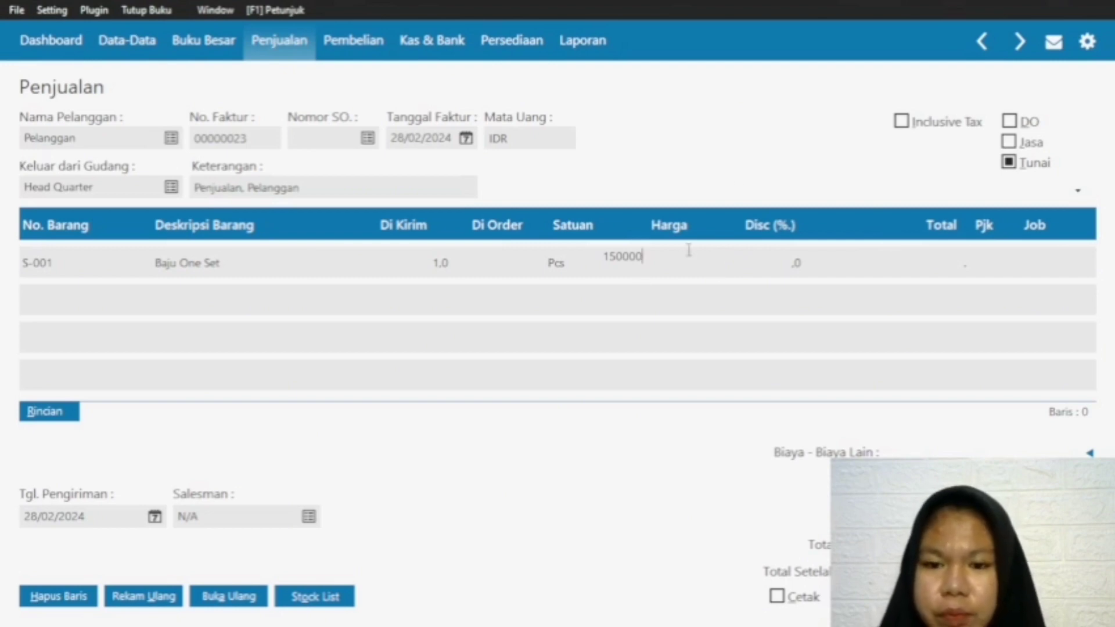
type("000")
key("Return")
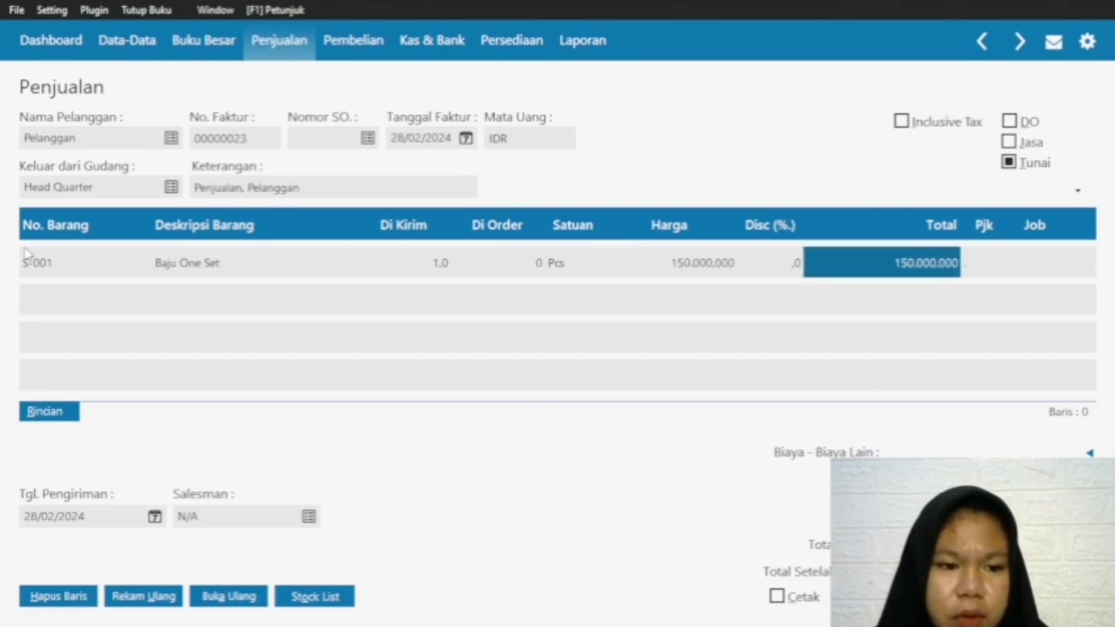
Step: Add item R-001 Rok on the second line of the sales invoice
left_click(26, 259)
left_click(27, 305)
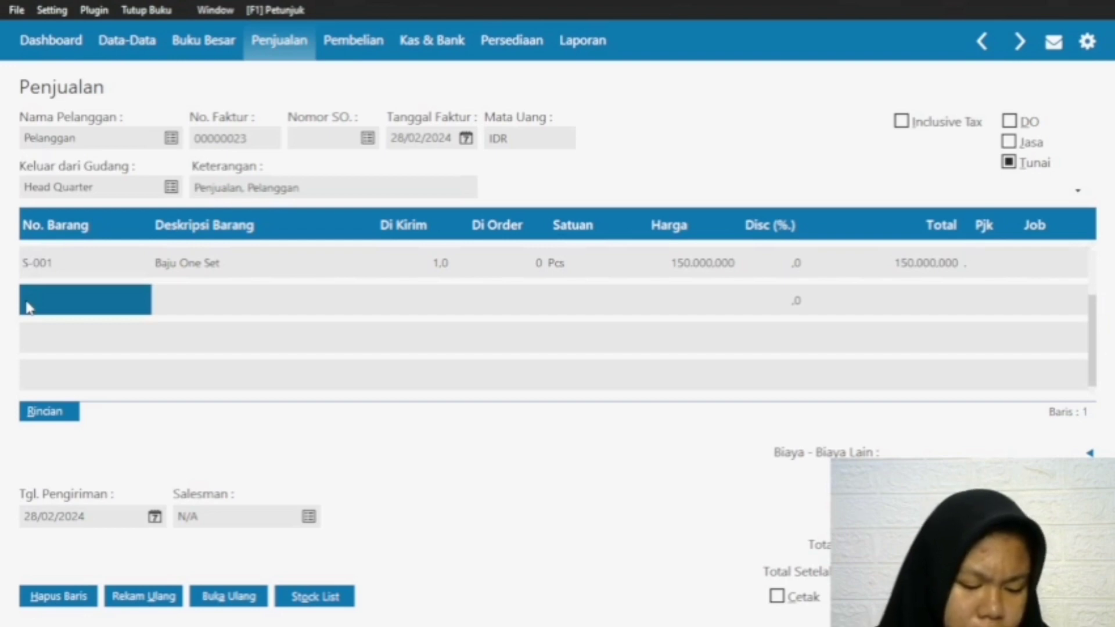
double_click(58, 305)
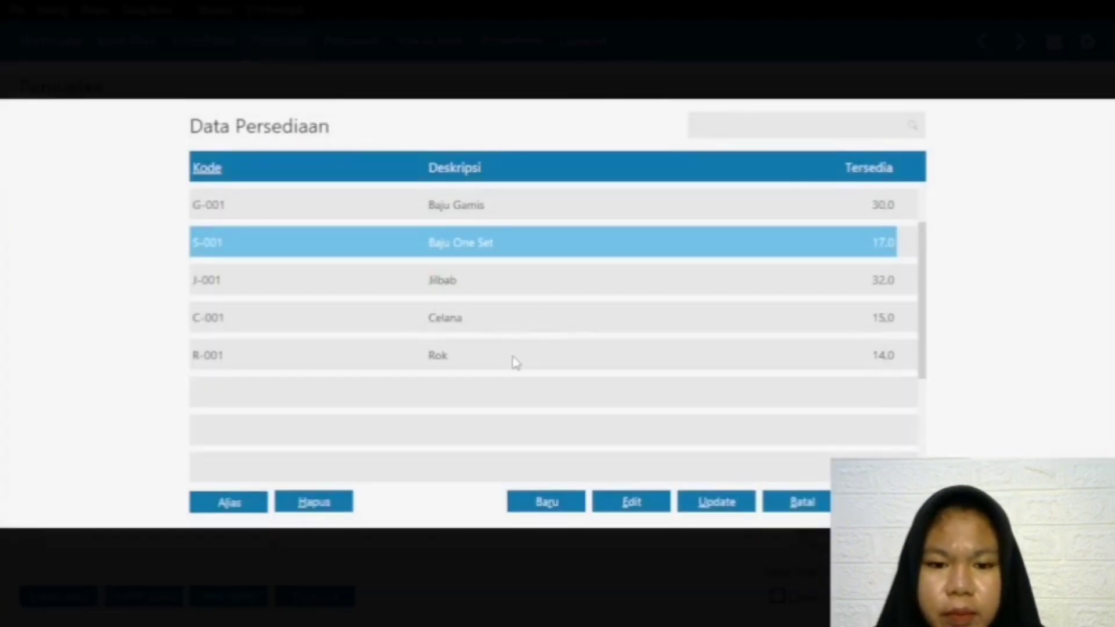
left_click(515, 362)
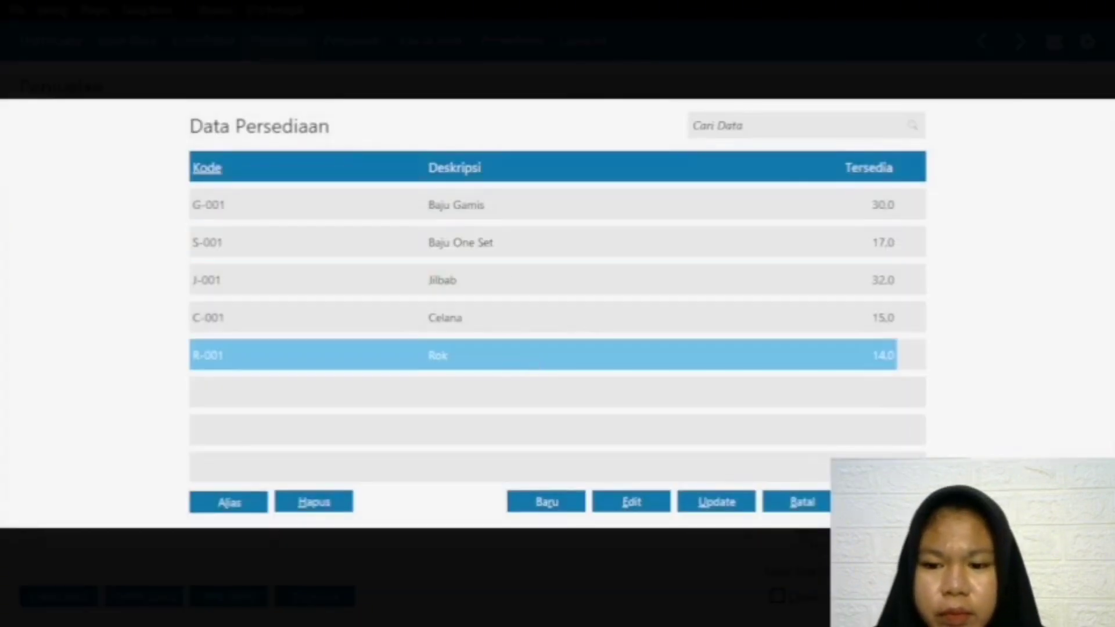
double_click(515, 362)
Step: Set the Rok line's delivered quantity to 1 and its price to 70000
left_click(428, 304)
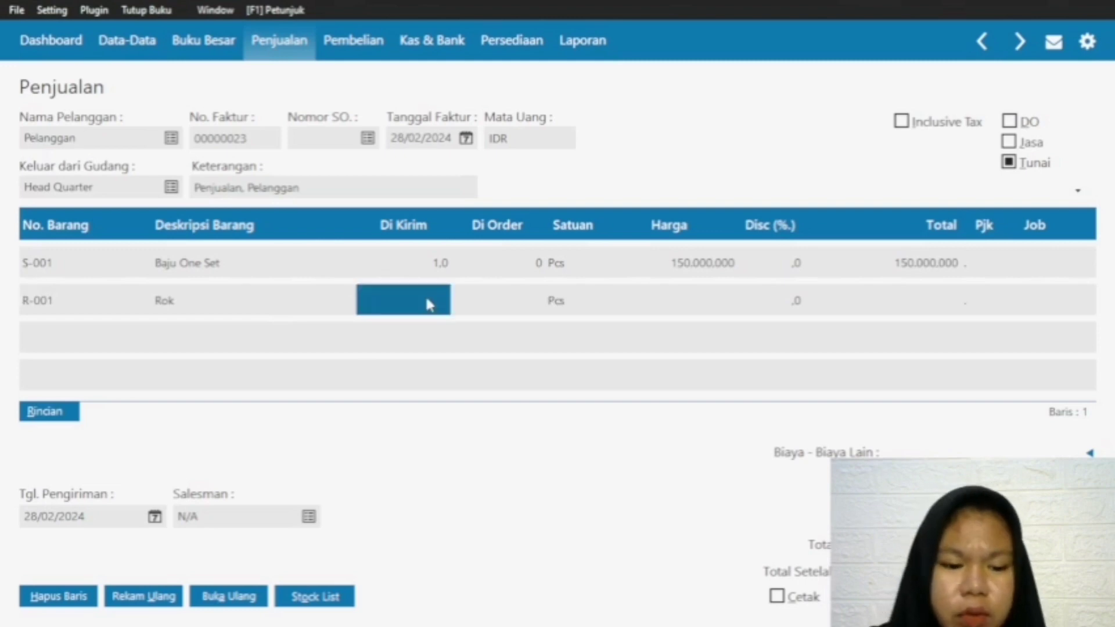
type("1")
left_click(683, 301)
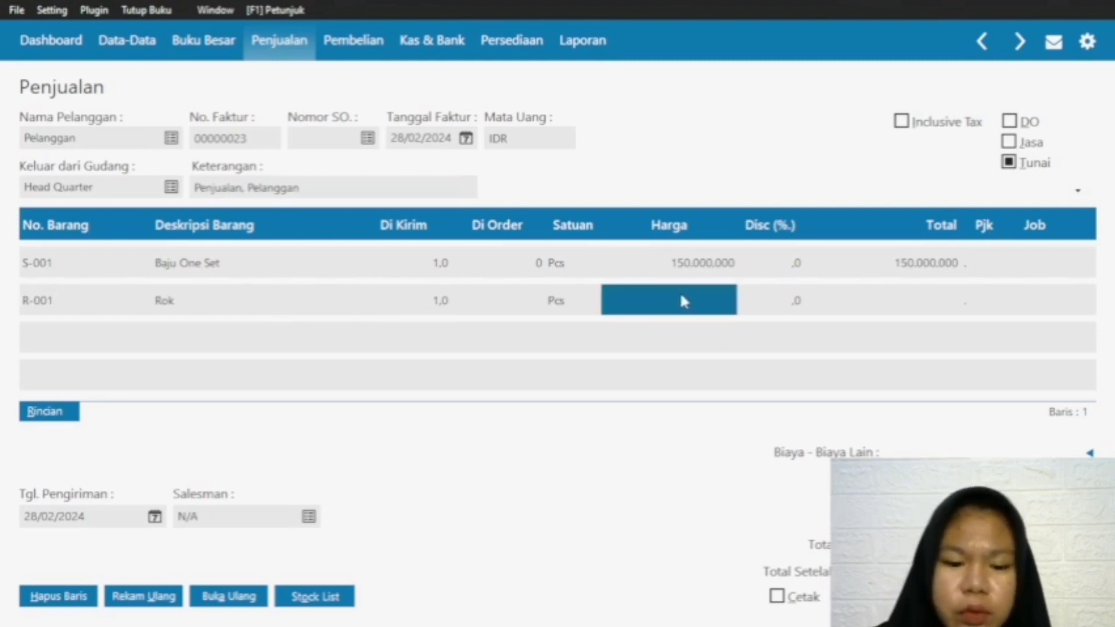
type("70")
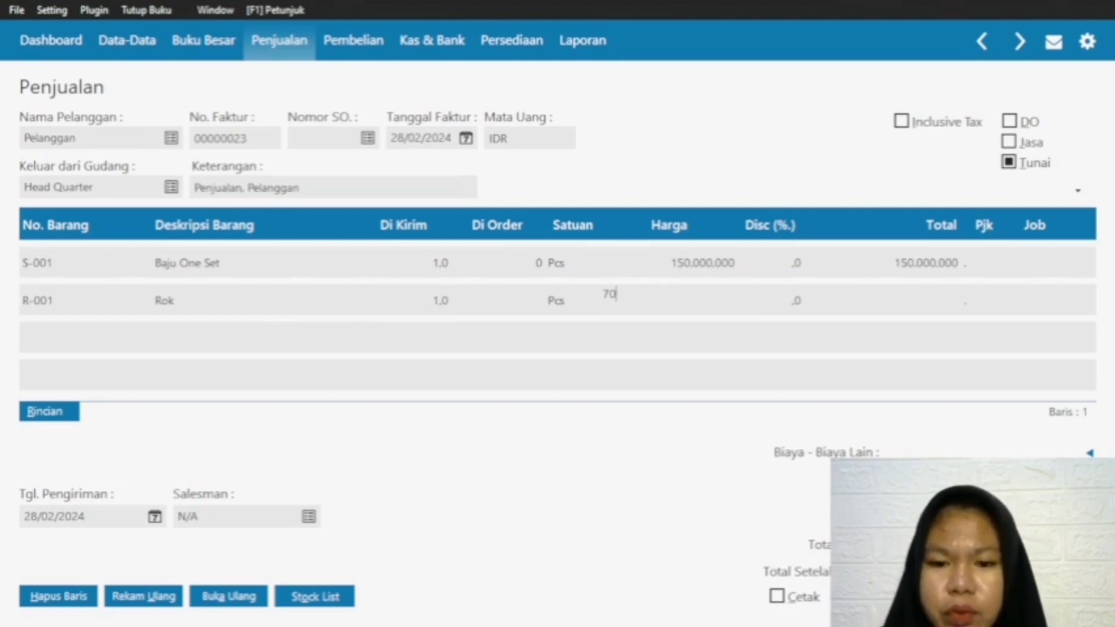
type(".000.000")
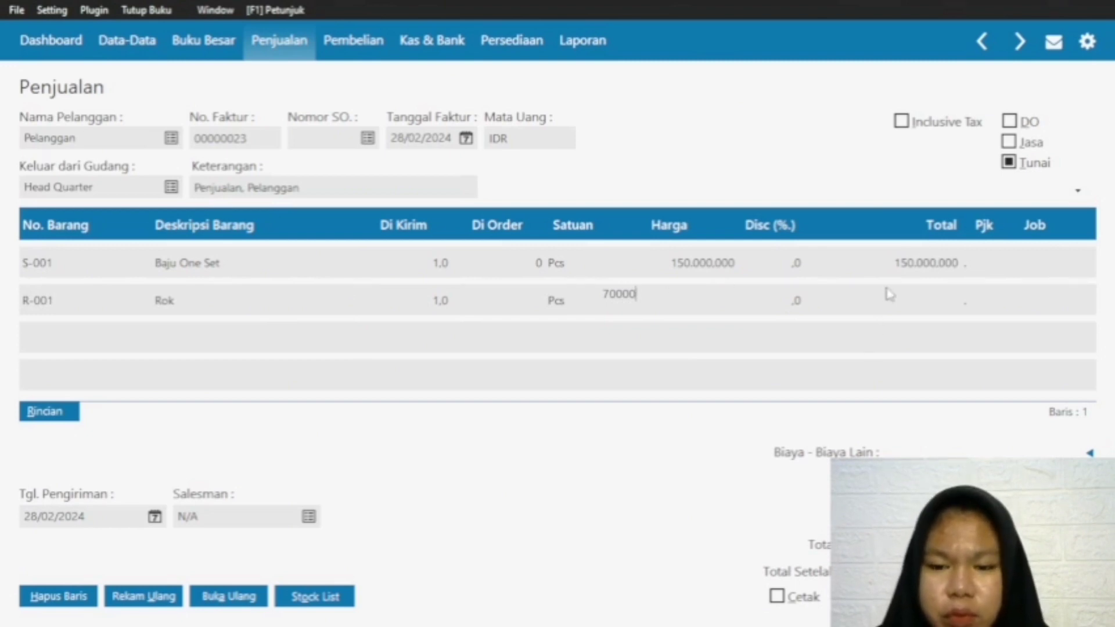
key("Return")
Step: Add item G-001 Baju Gamis on the third line of the sales invoice
left_click(50, 306)
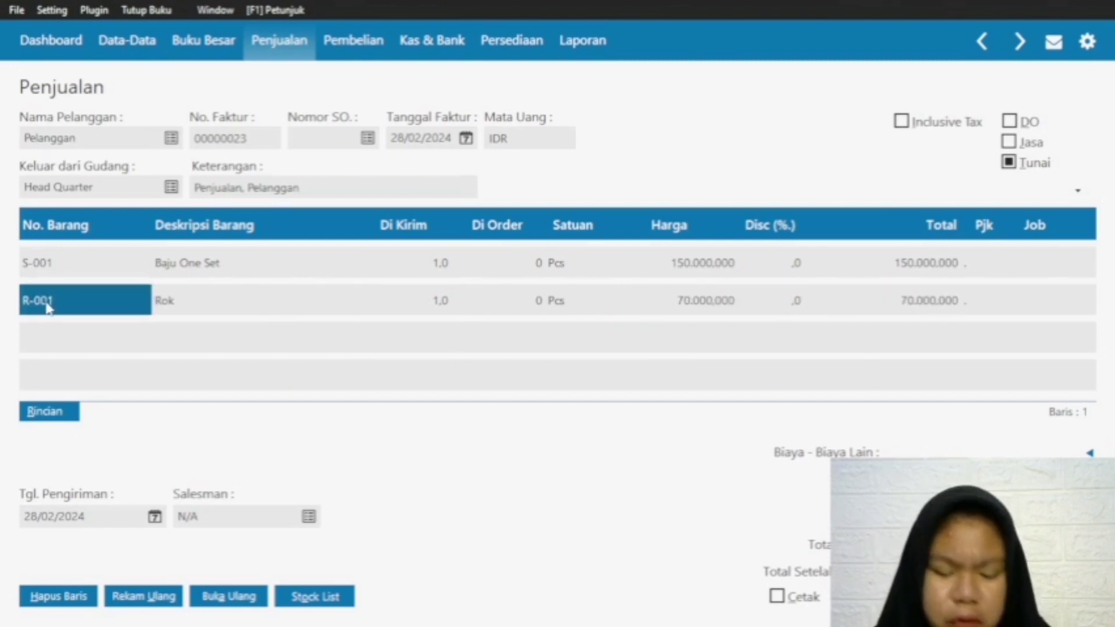
key("Down")
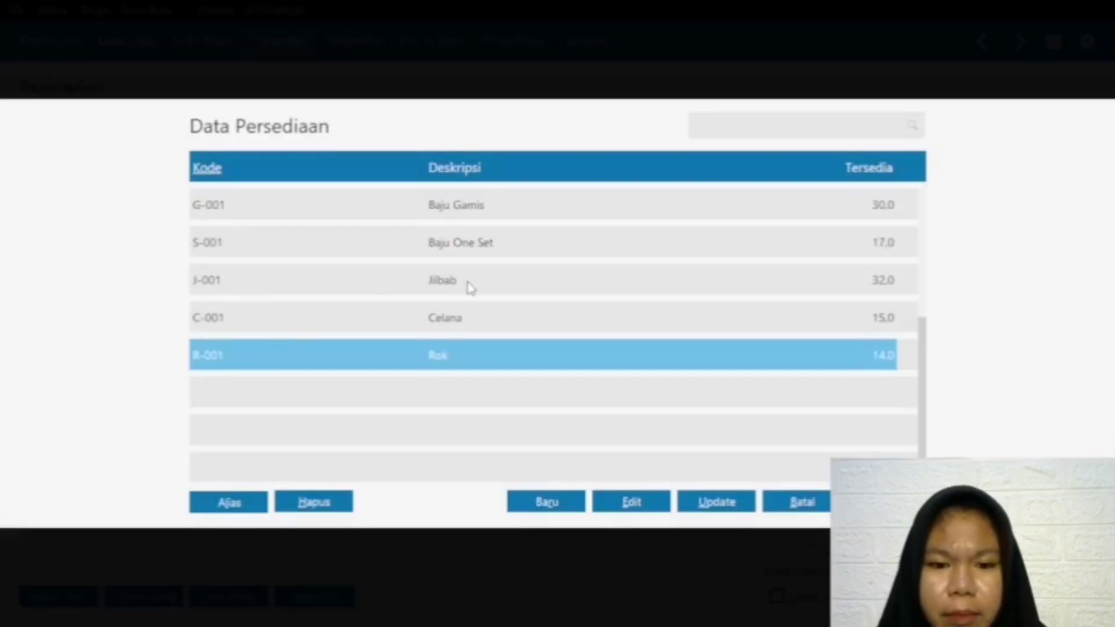
left_click(448, 210)
key("Return")
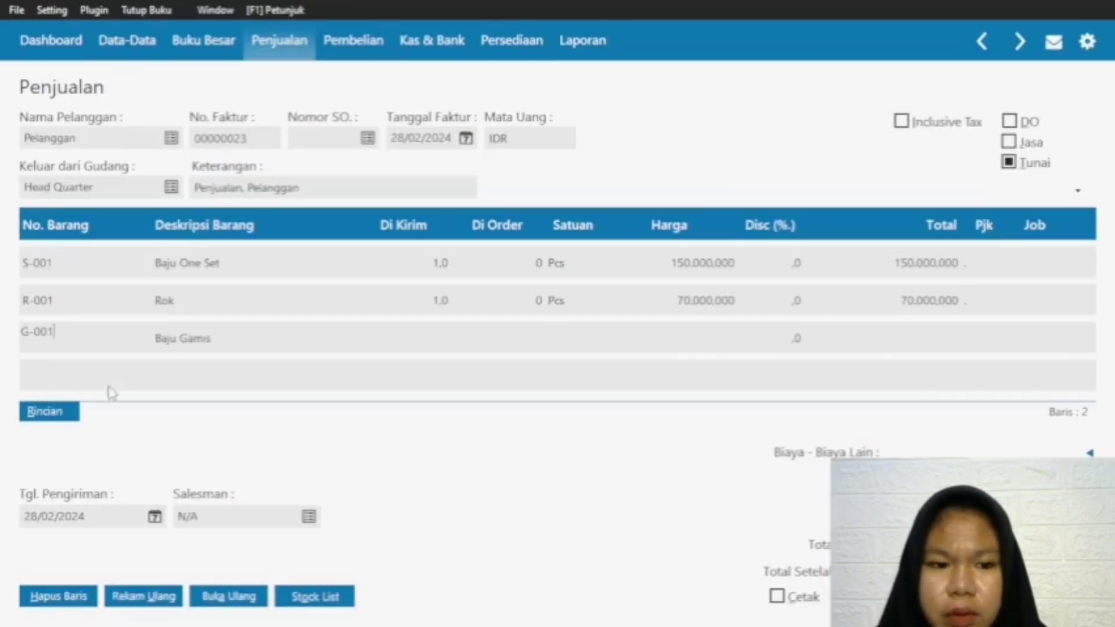
Step: Set the Baju Gamis line's delivered quantity to 1 and its price to 250000
left_click(433, 338)
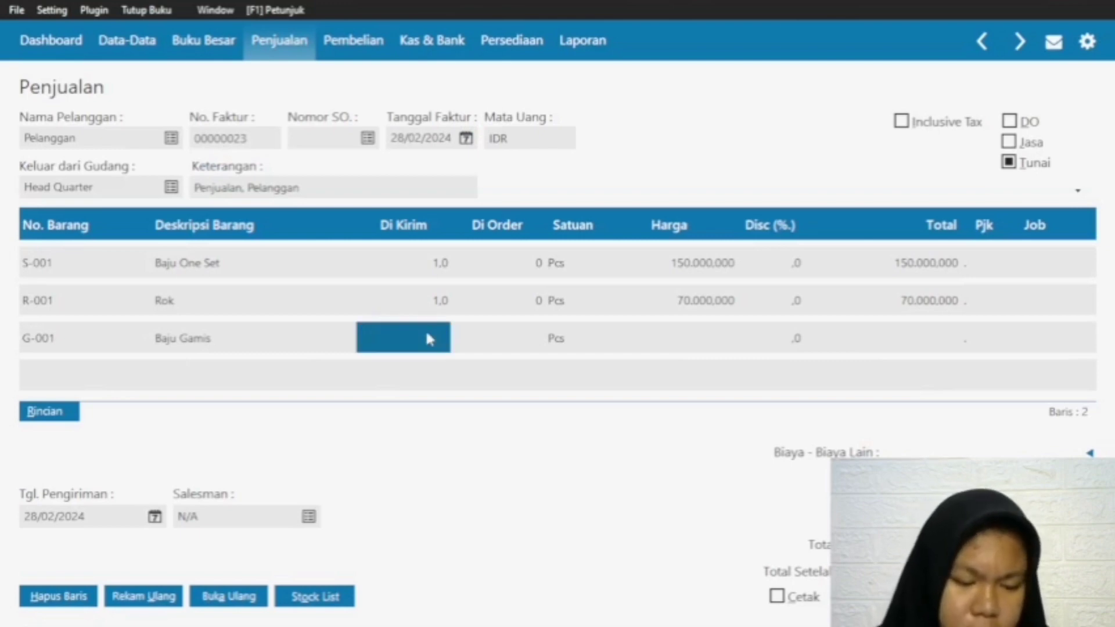
left_click(425, 329)
type("1")
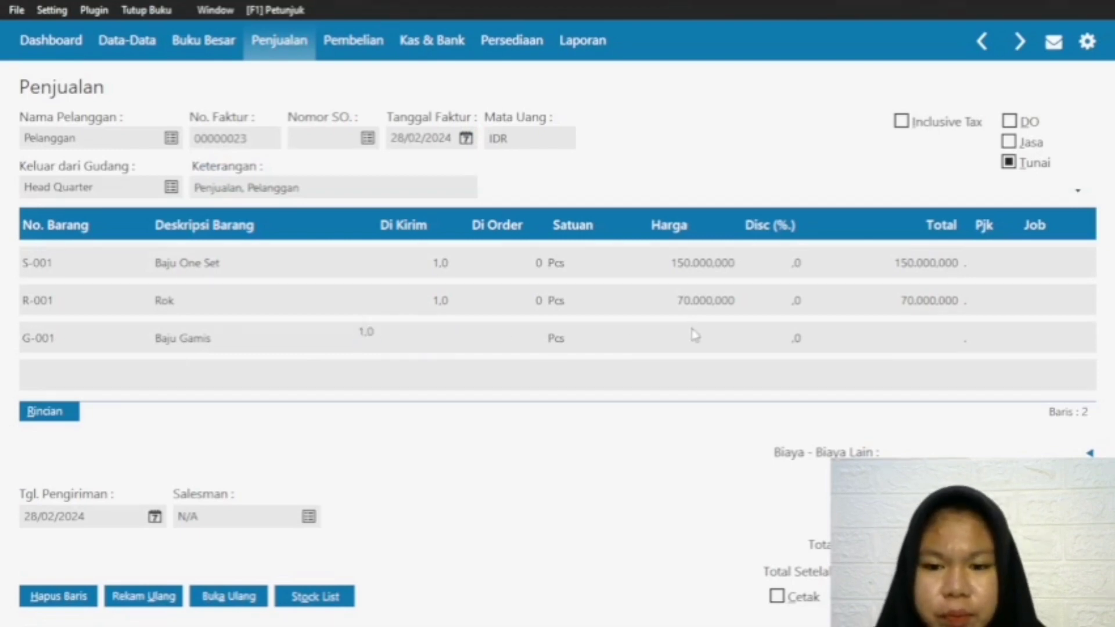
left_click(697, 336)
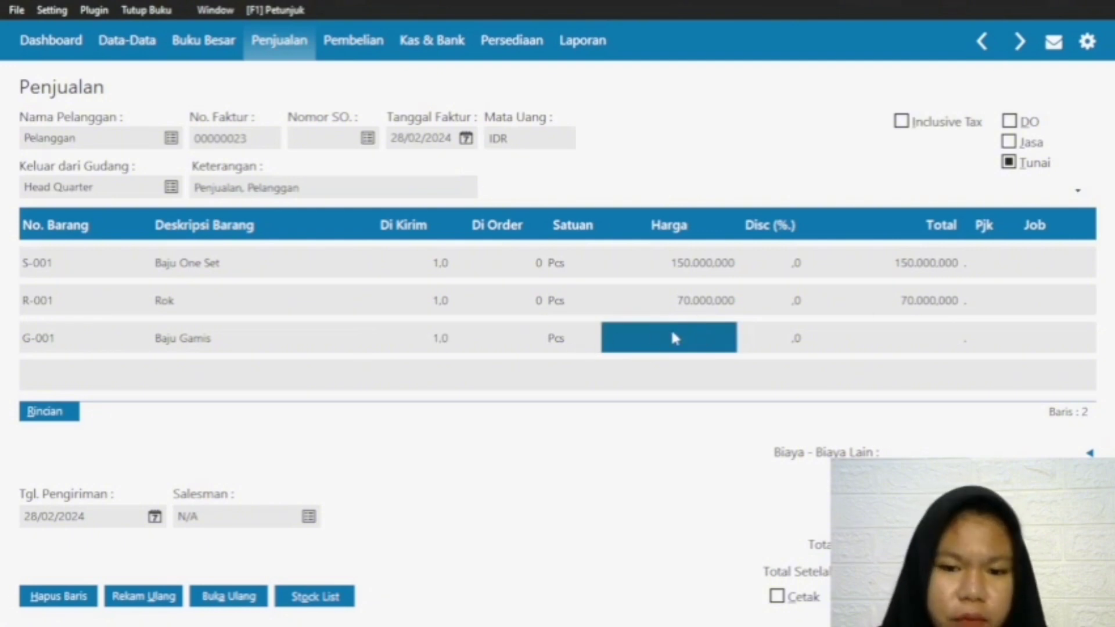
type("50000")
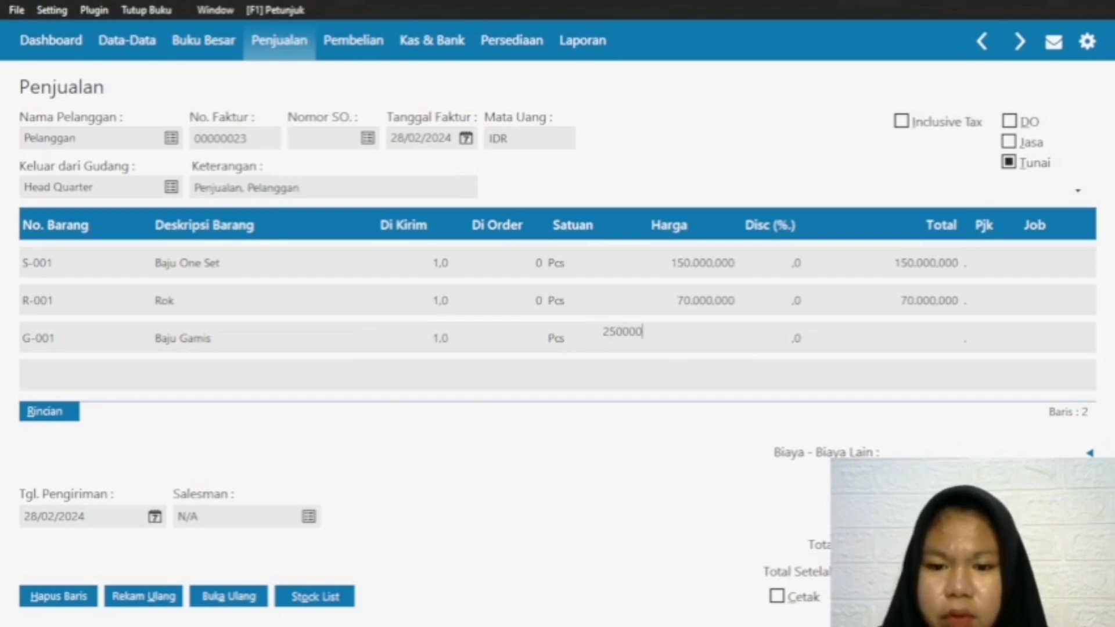
left_click(898, 339)
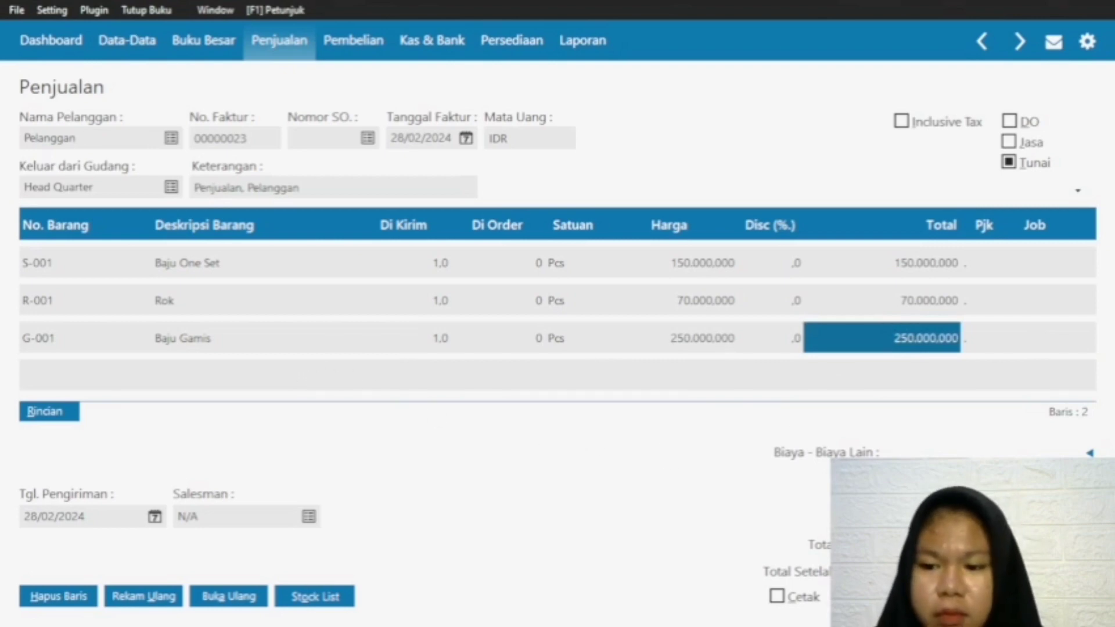
Step: Record the 28 February cash sales invoice with Kas as the cash payment account
left_click(882, 596)
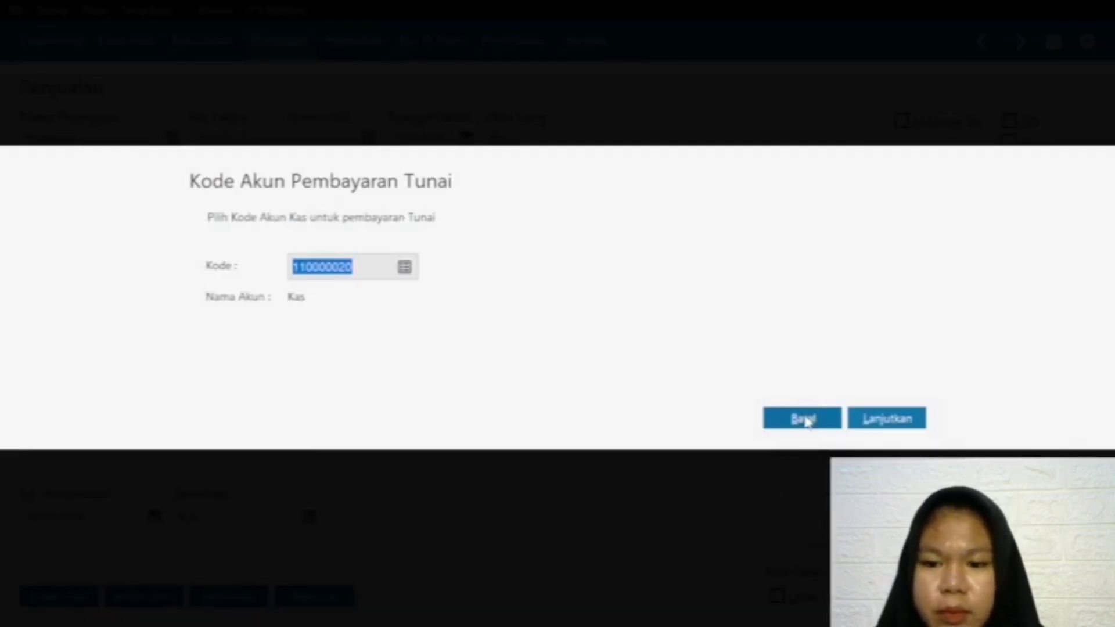
left_click(808, 418)
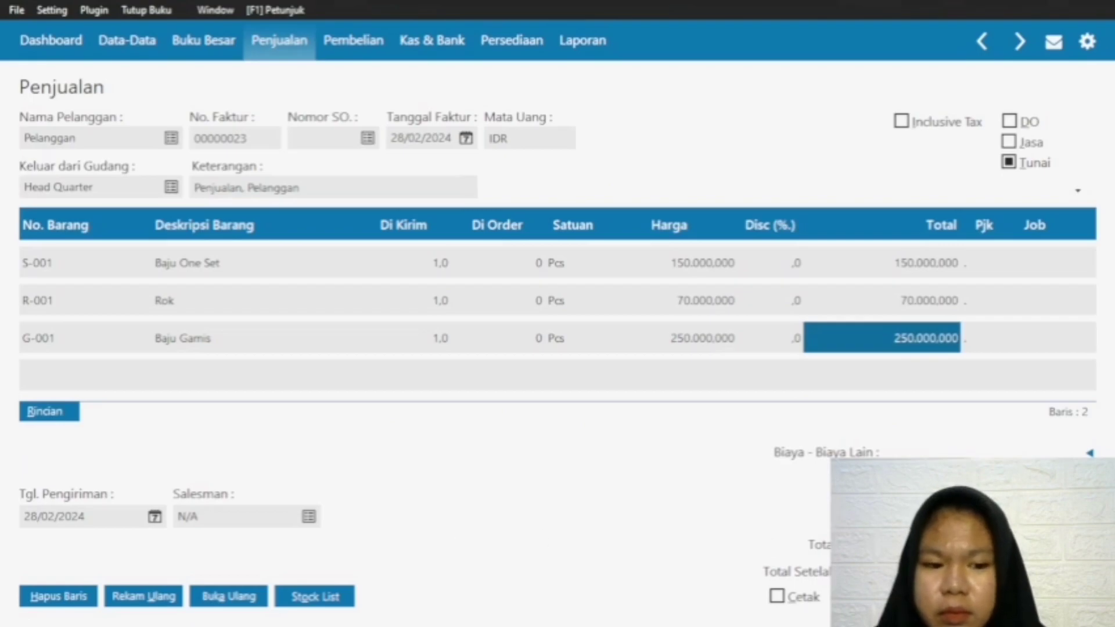
left_click(1056, 596)
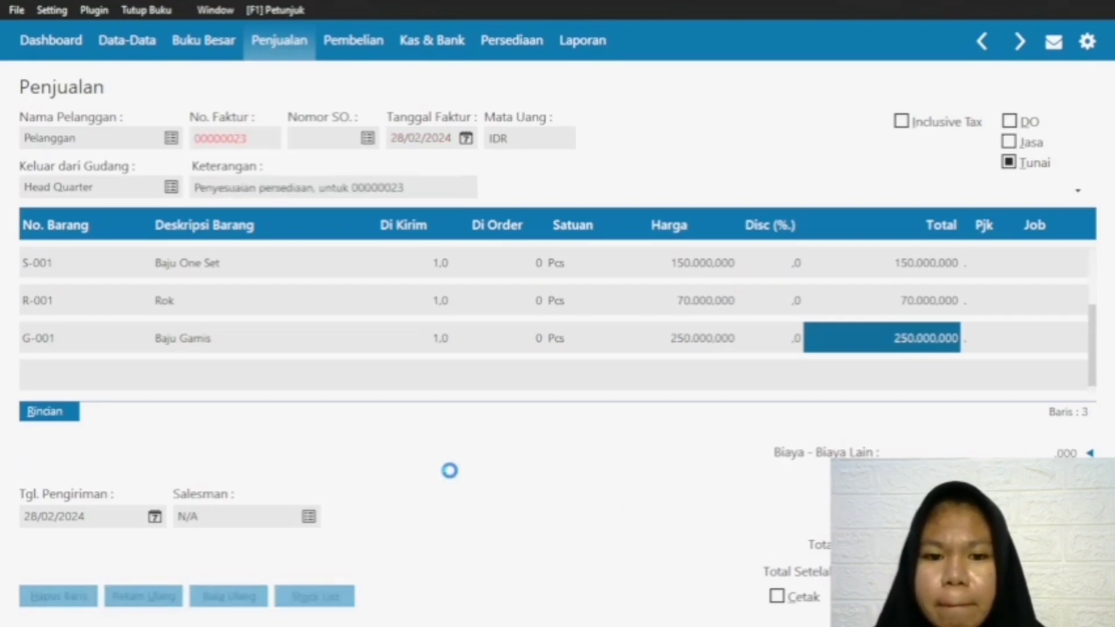
Step: Select the customer Pelanggan for the new sales invoice and set its invoice date to 29/02/2024
left_click(171, 138)
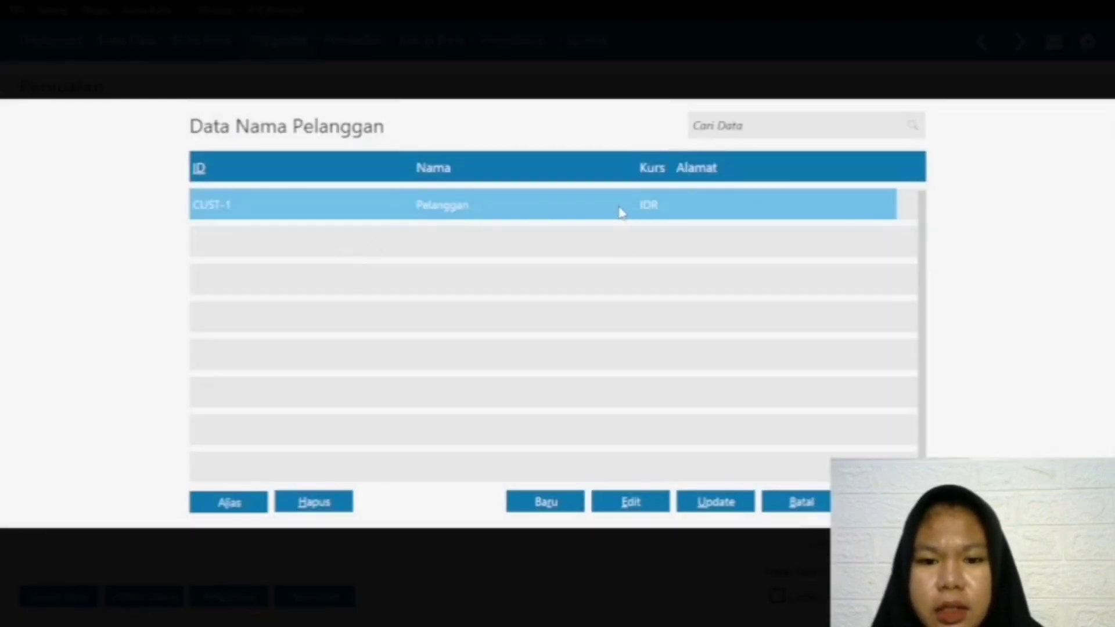
key("Return")
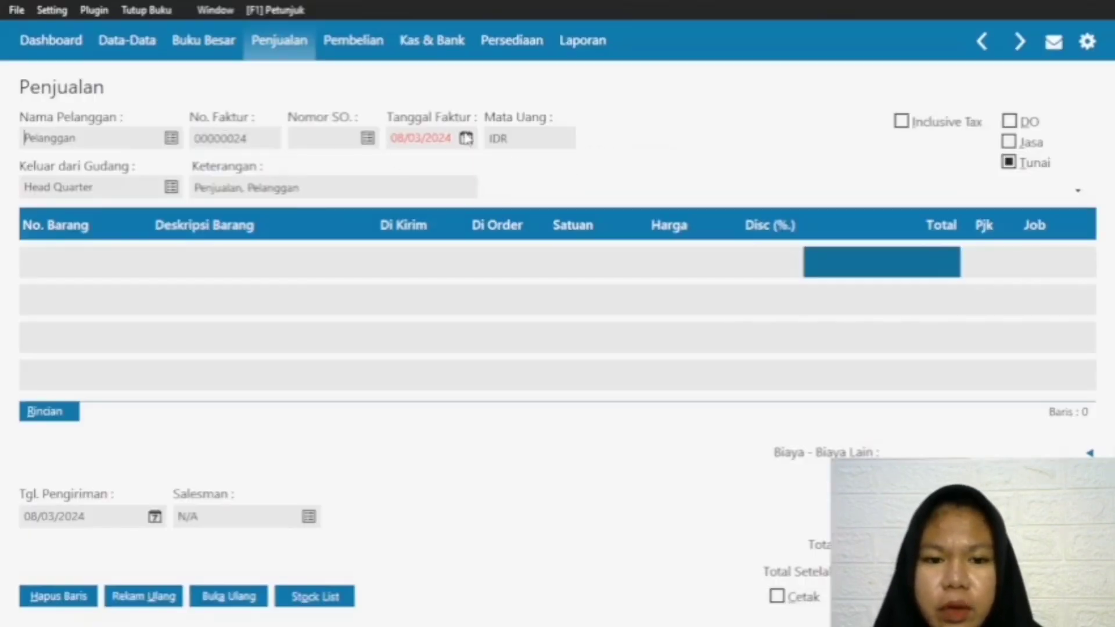
left_click(467, 143)
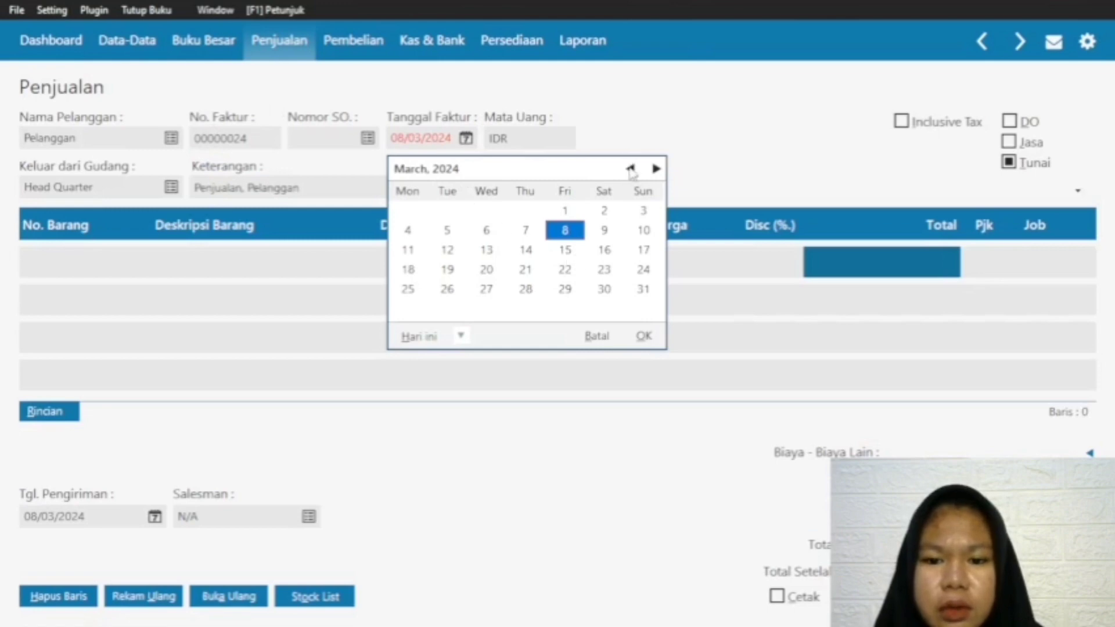
left_click(630, 168)
left_click(528, 290)
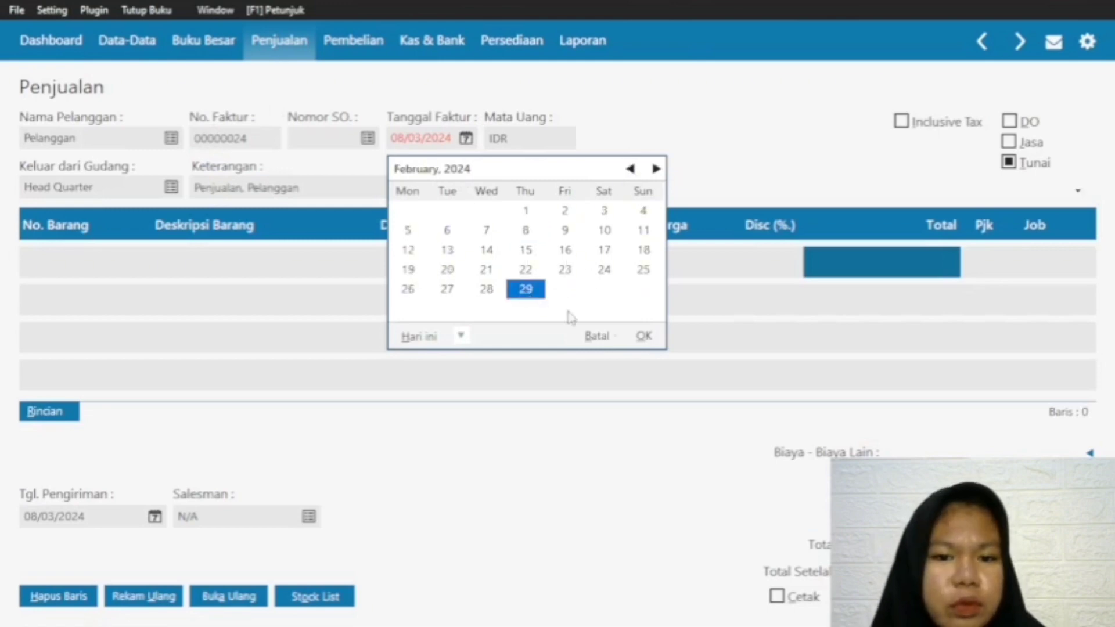
left_click(643, 336)
Step: Set the sales invoice's delivery date to 29/03/2024
left_click(155, 516)
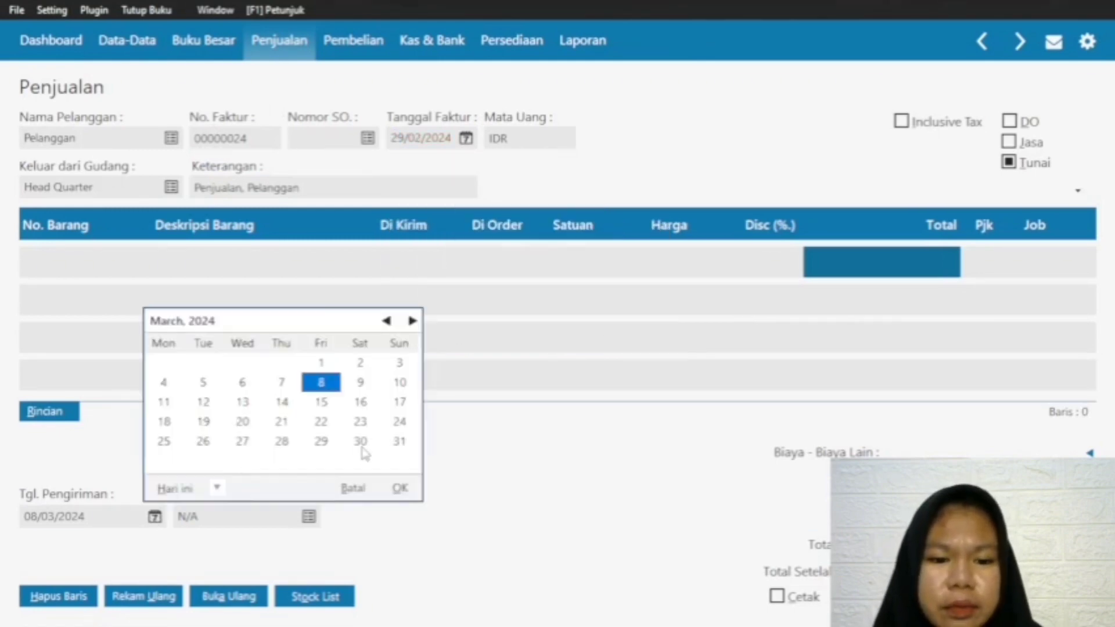
left_click(321, 441)
left_click(400, 488)
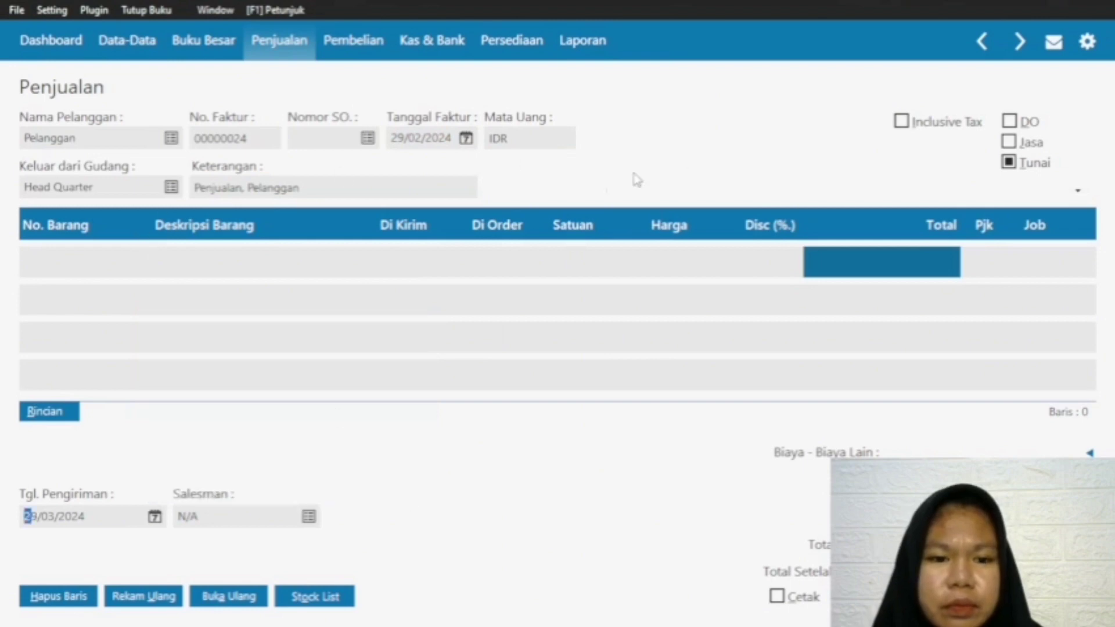
Step: Add item G-001 Baju Gamis on the invoice's first line with delivered quantity 2 and price 250000
double_click(53, 256)
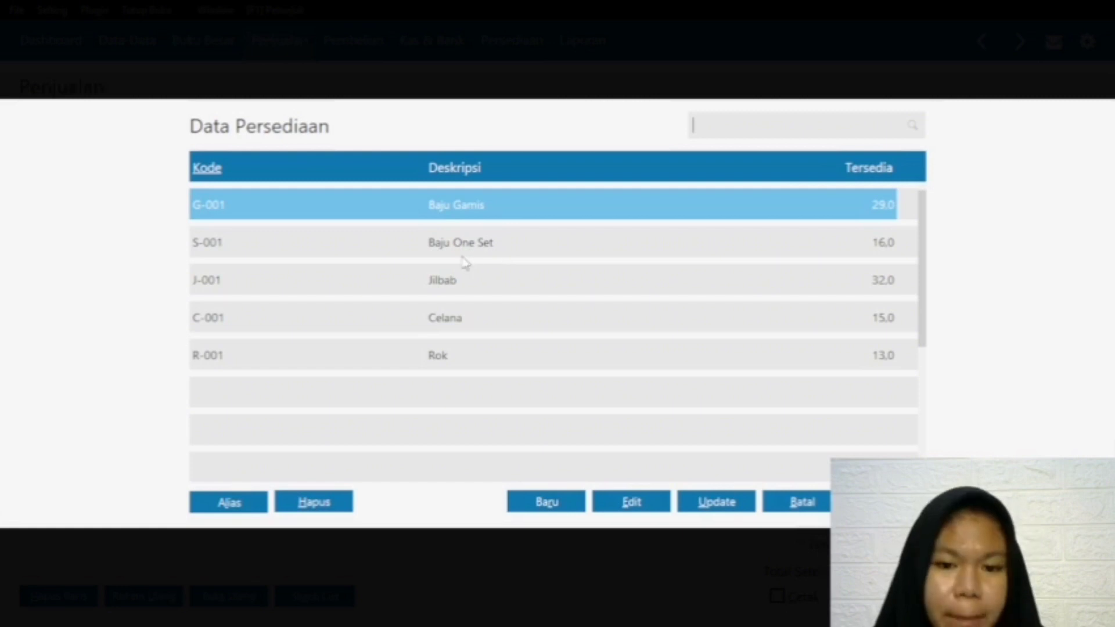
double_click(477, 202)
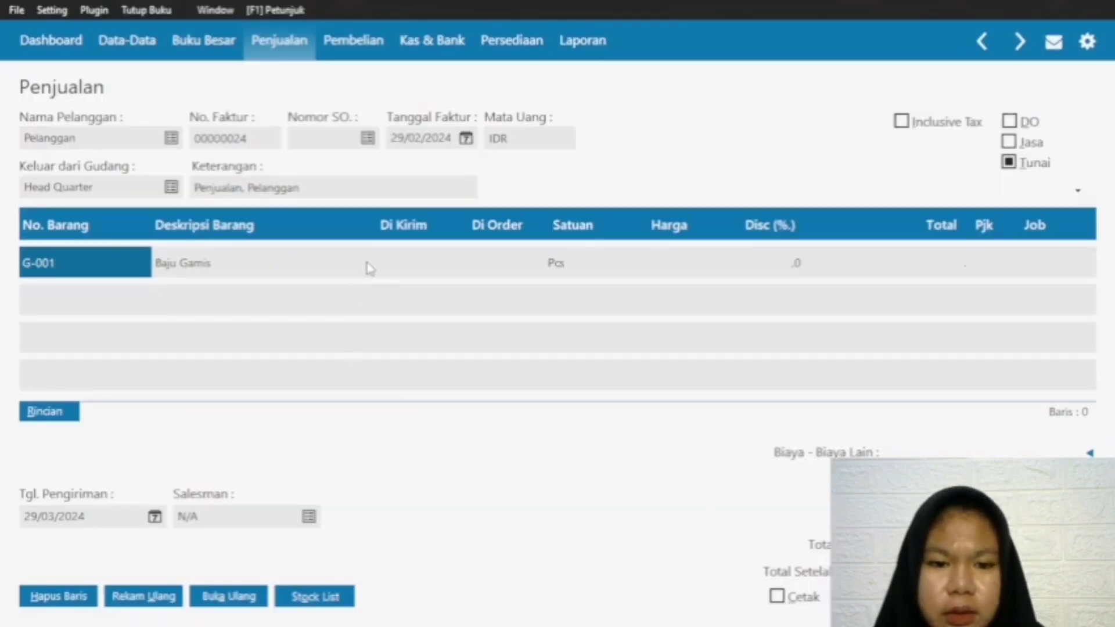
left_click(371, 269)
left_click(366, 272)
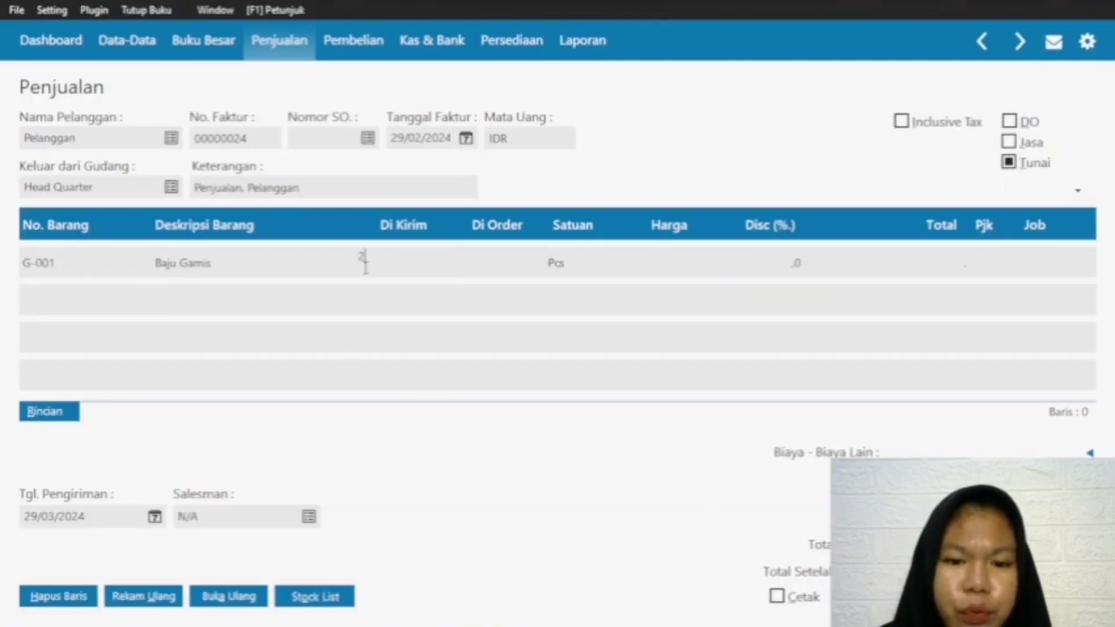
type("2")
left_click(675, 262)
left_click(604, 254)
type("25")
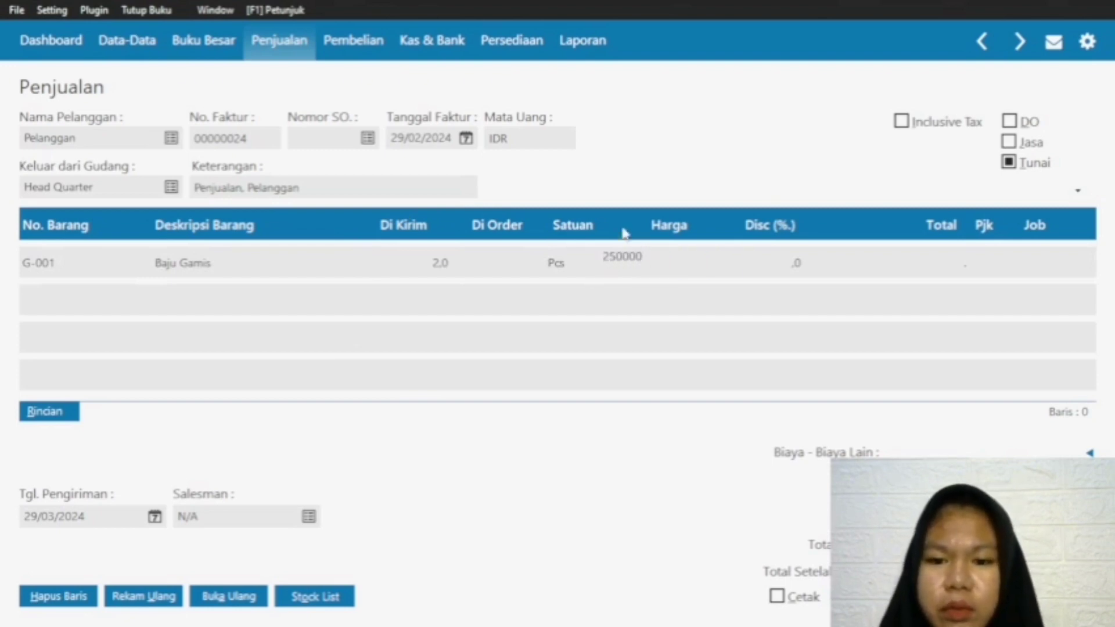
left_click(875, 260)
Step: Add item S-001 Baju One Set on the invoice's second line with delivered quantity 1 and price 150000
left_click(36, 267)
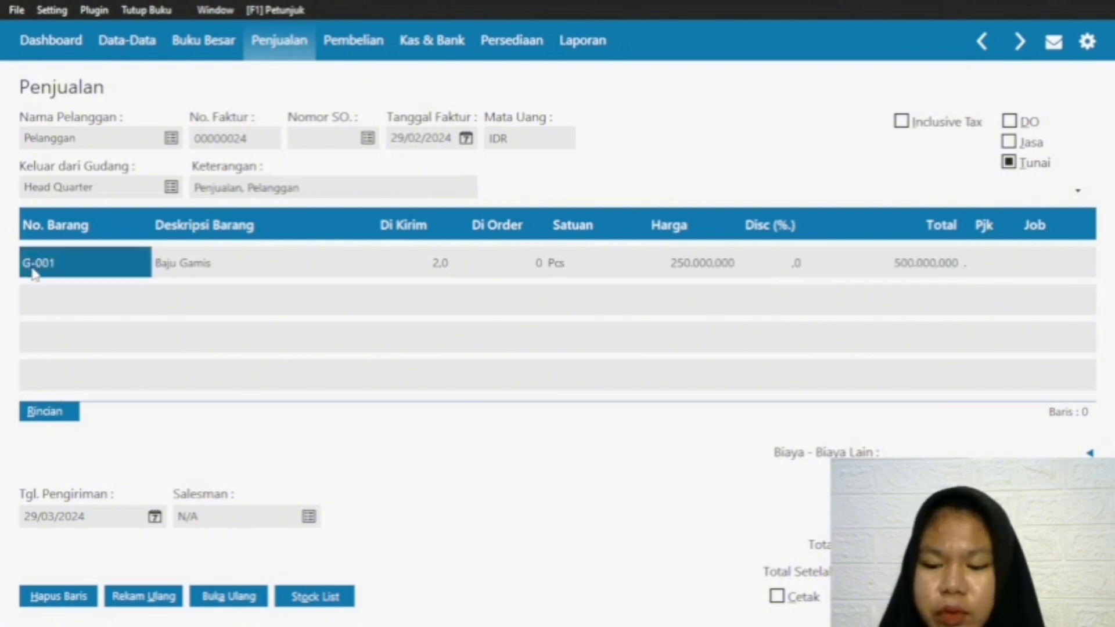
key("Down")
double_click(32, 299)
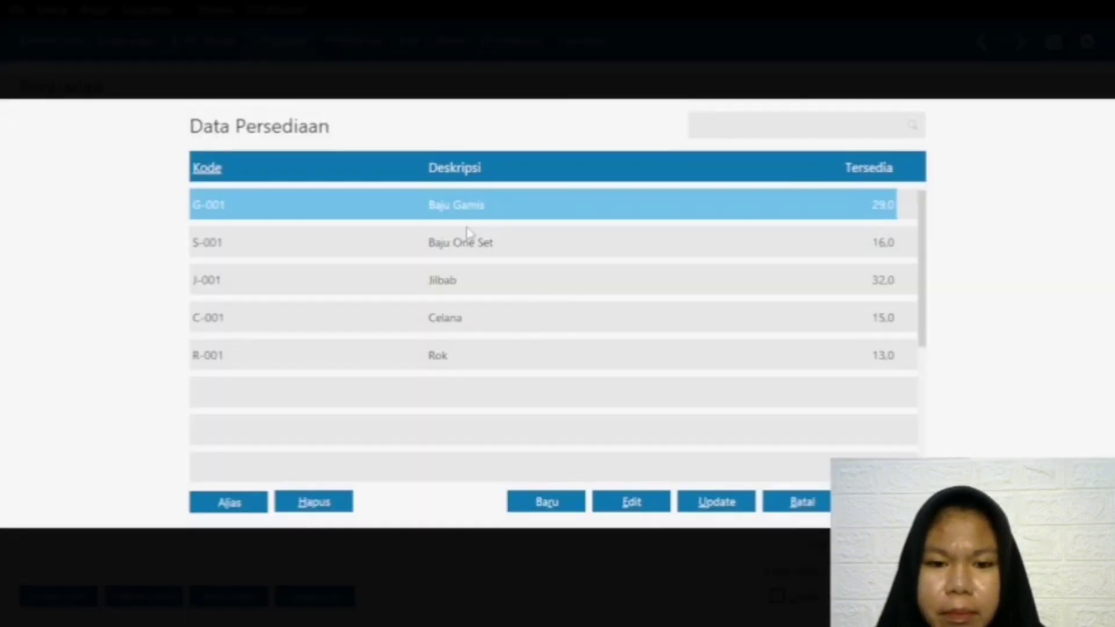
left_click(467, 241)
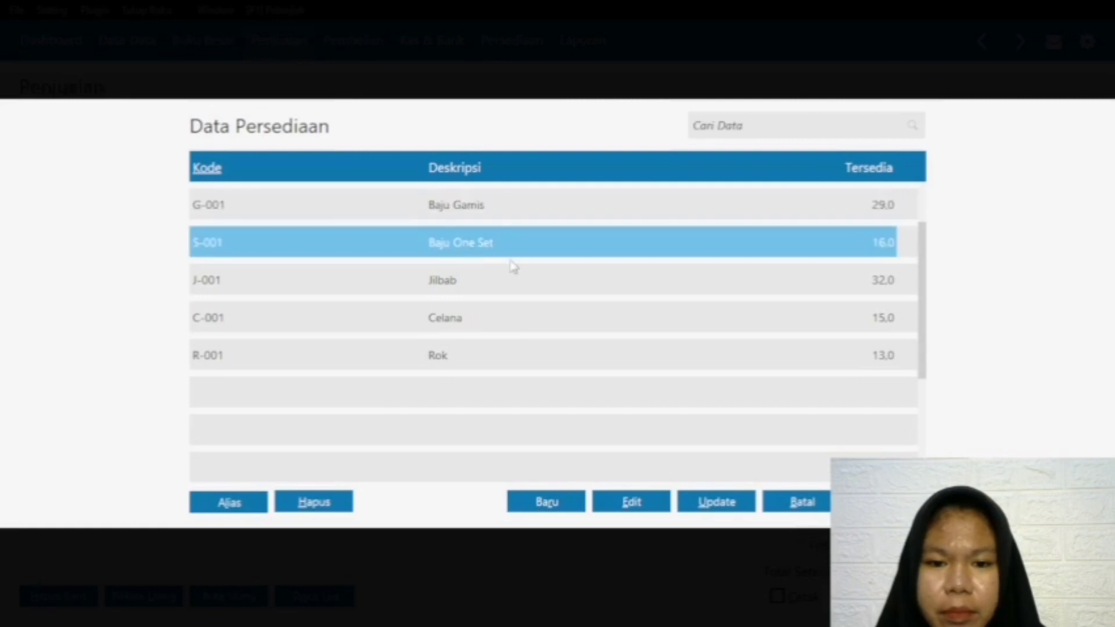
key("Return")
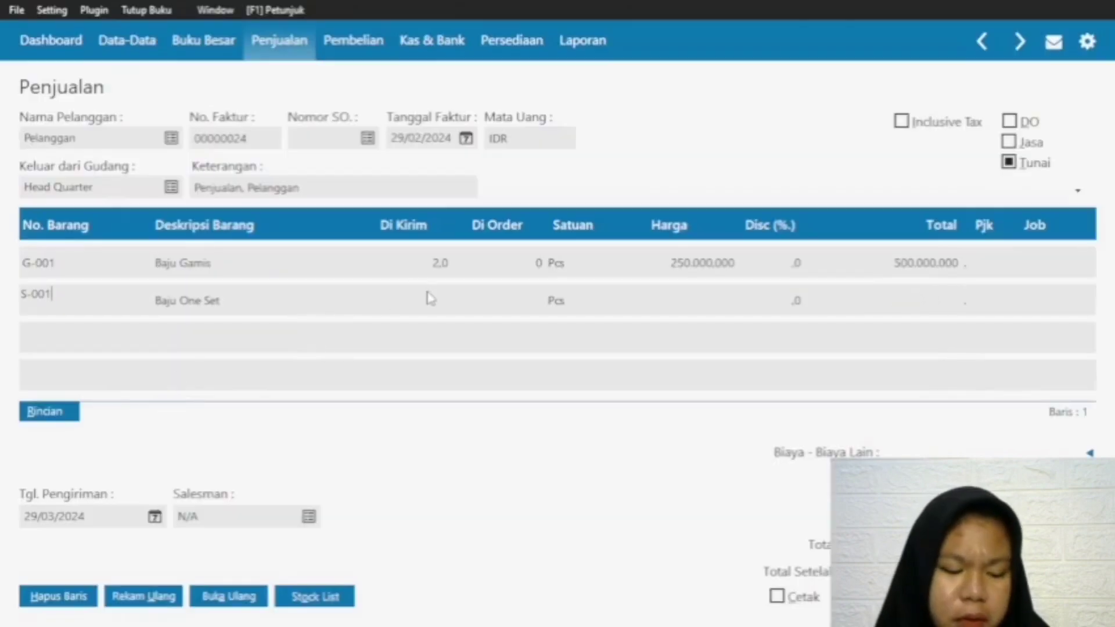
left_click(420, 303)
type("1")
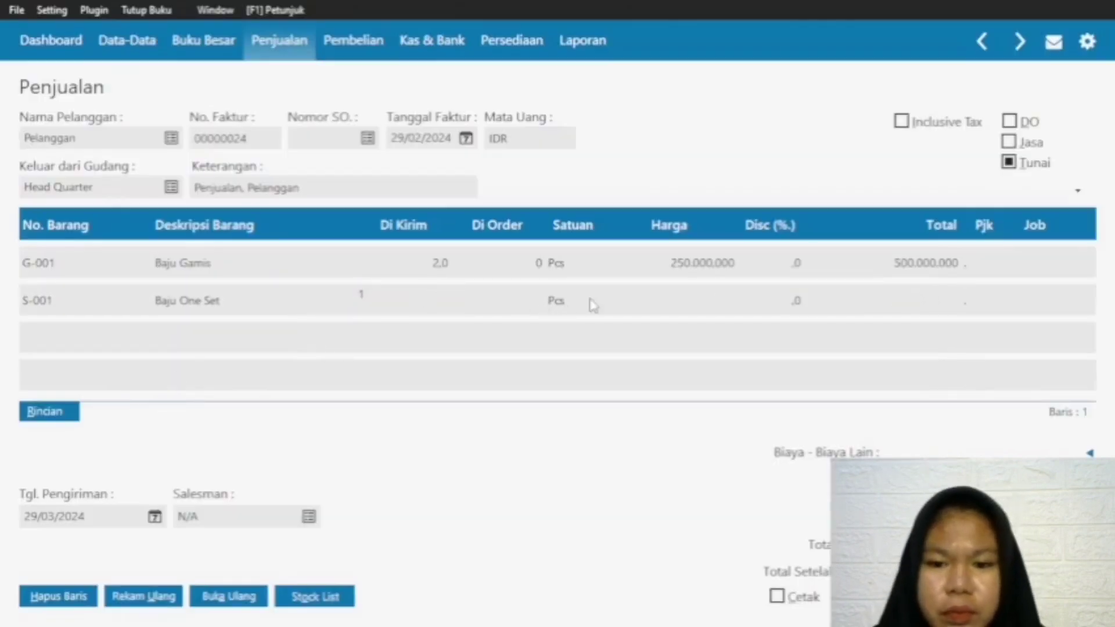
left_click(696, 299)
type("150000")
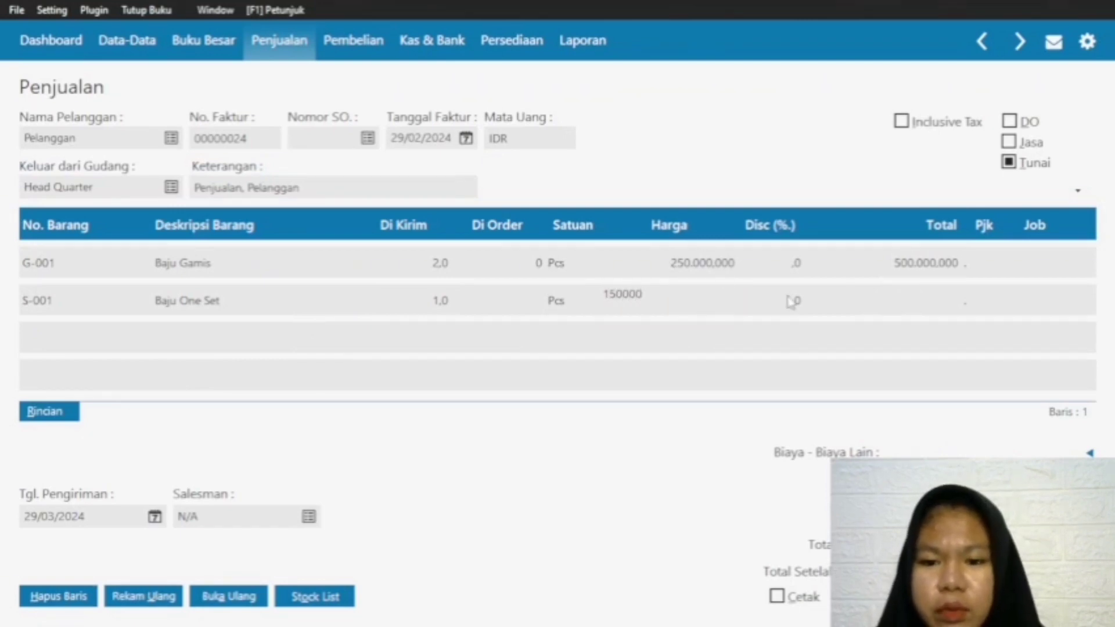
left_click(899, 311)
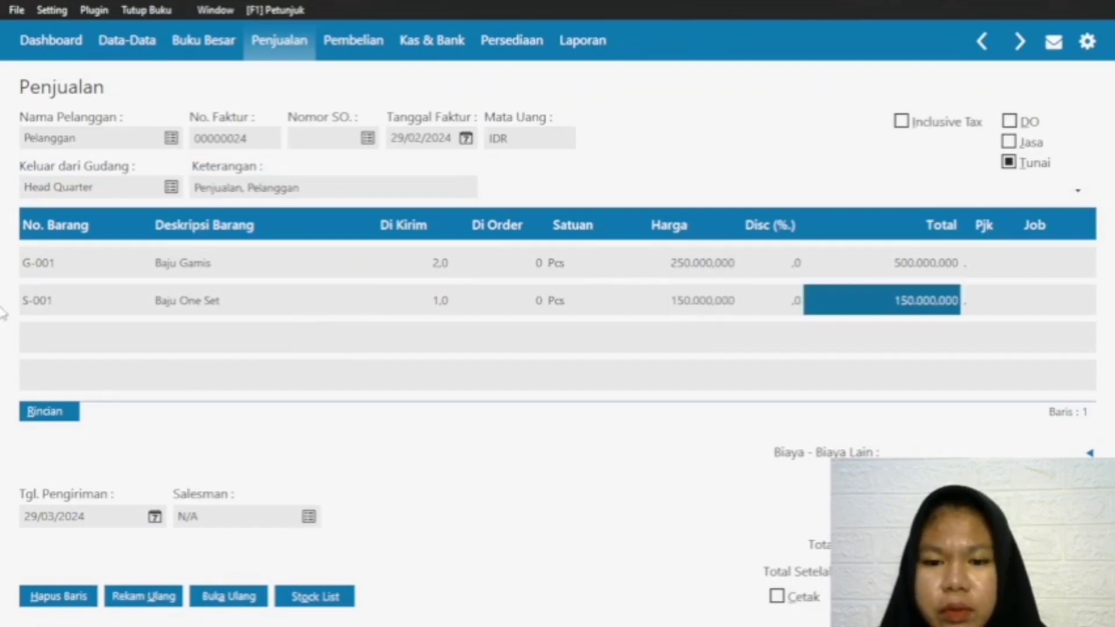
Step: Add item C-001 Celana on the invoice's third line with delivered quantity 1 and price 120000
left_click(35, 307)
left_click(33, 331)
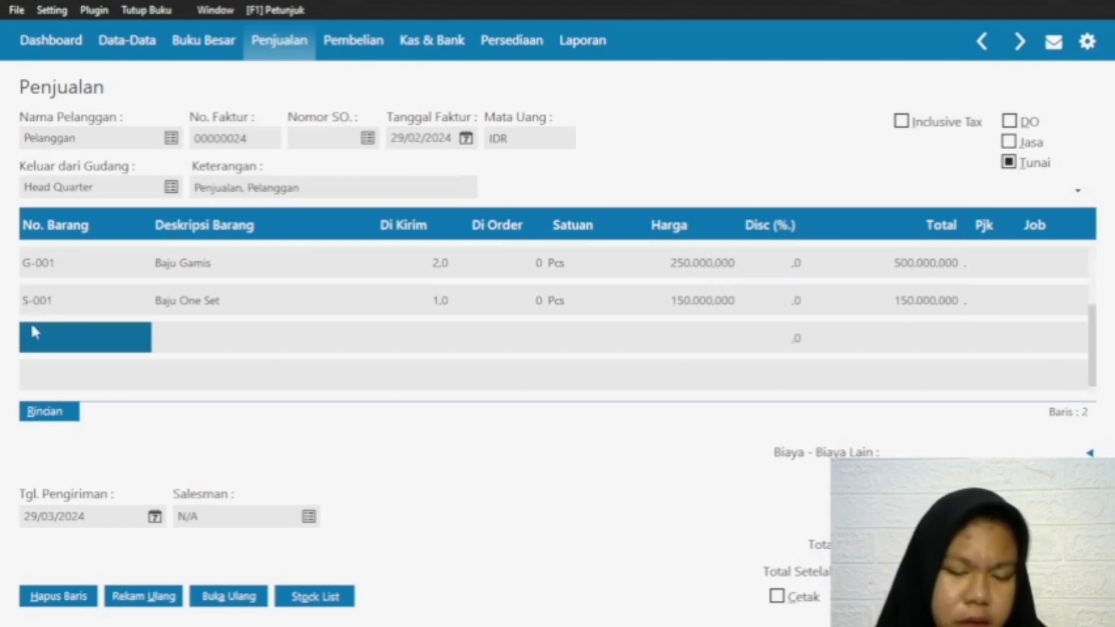
double_click(64, 339)
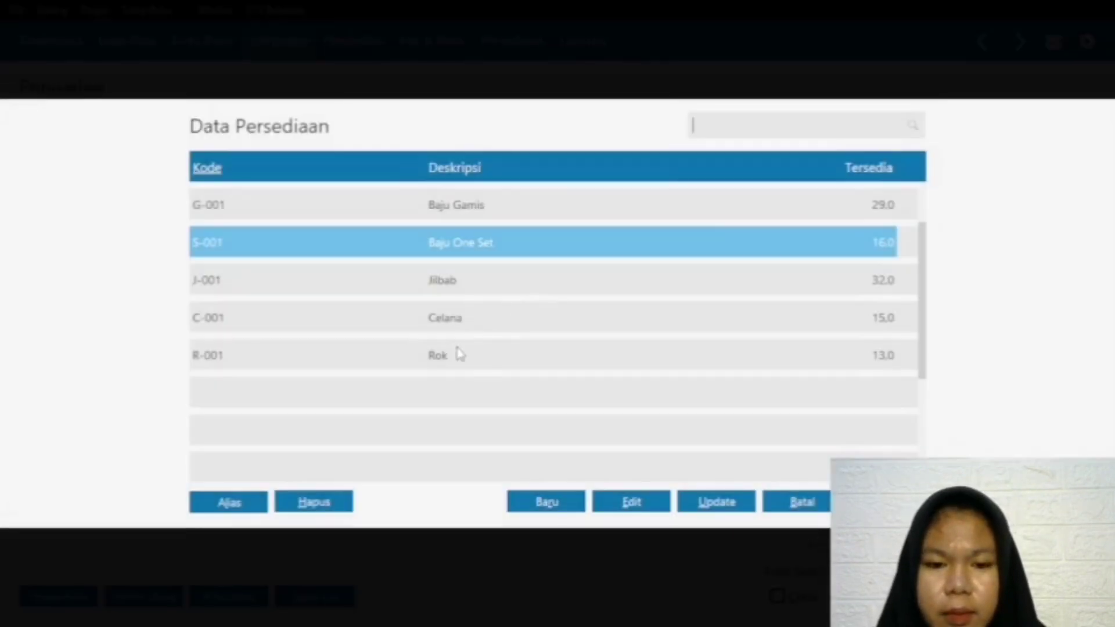
left_click(458, 316)
double_click(400, 318)
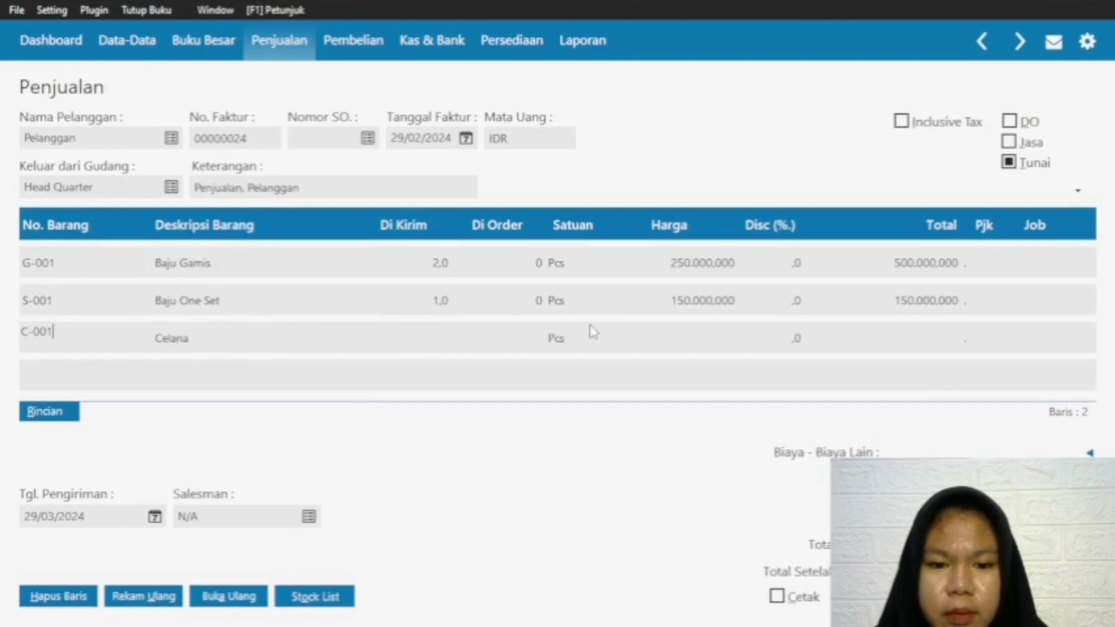
left_click(412, 336)
type("1")
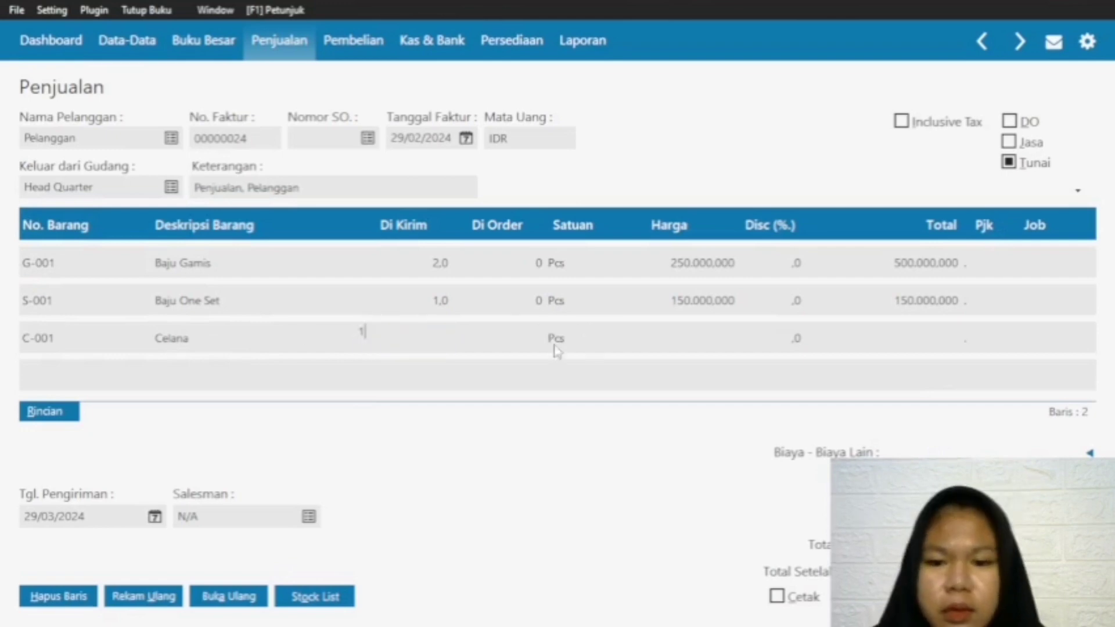
left_click(708, 341)
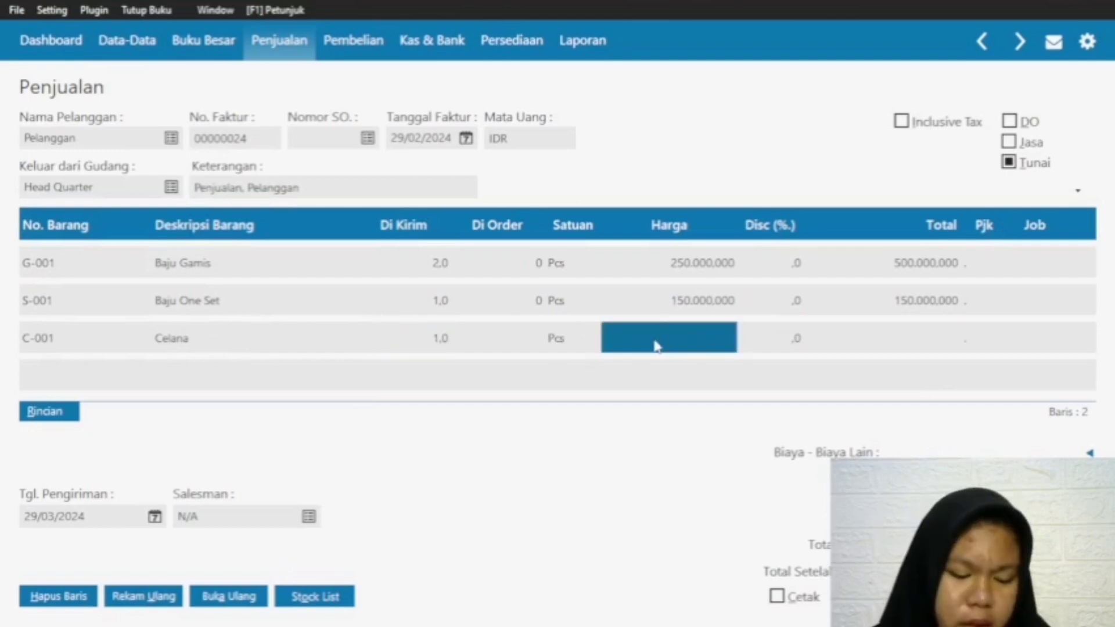
type("12")
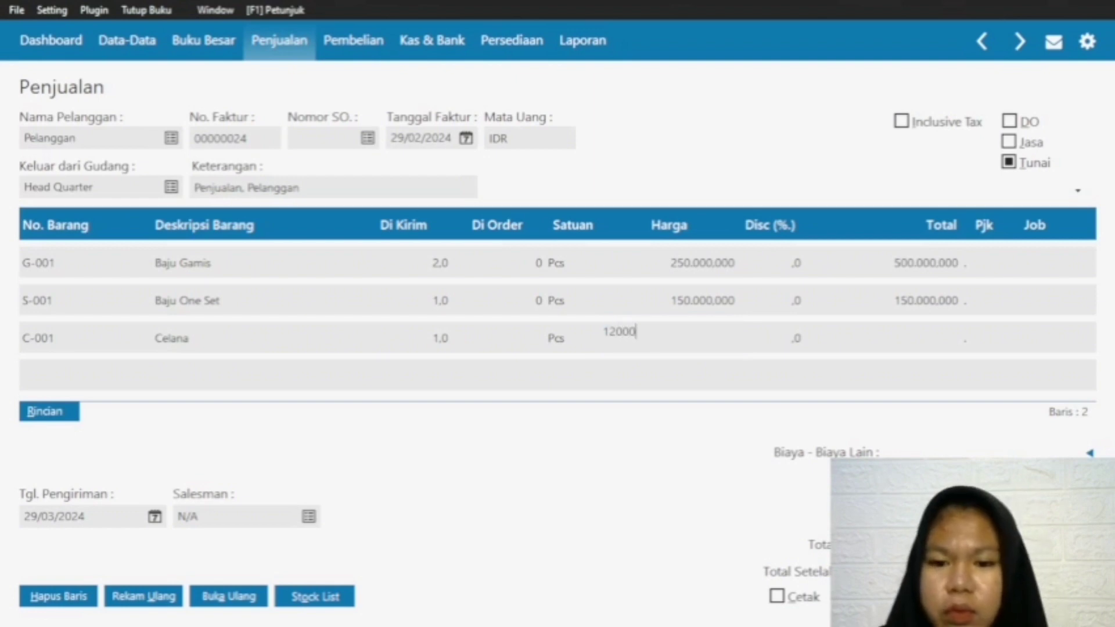
type("0.000.")
type("000")
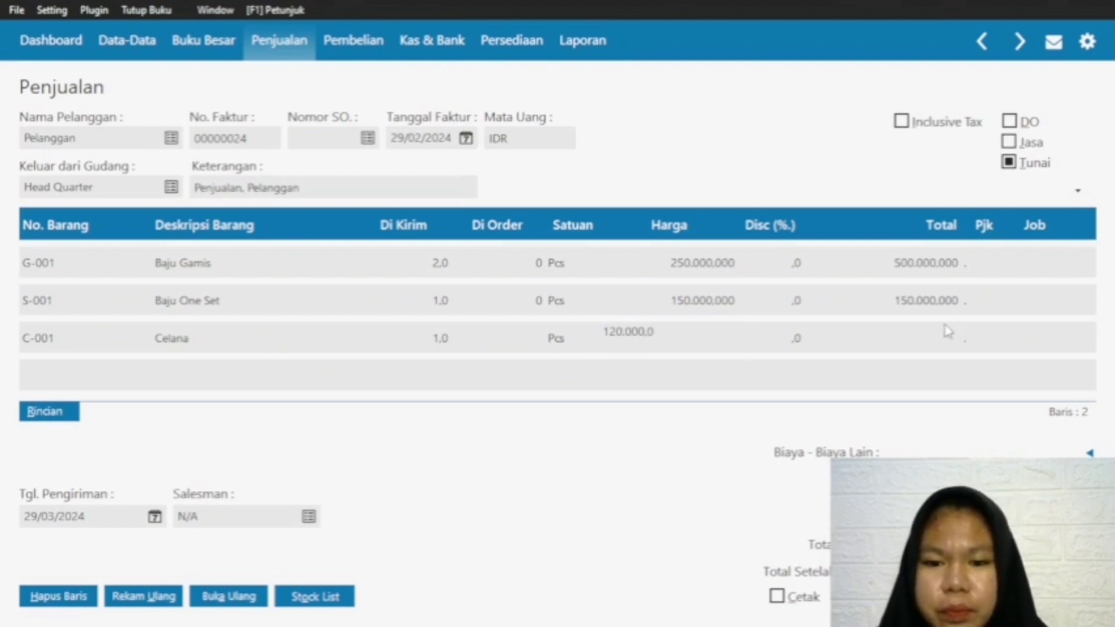
left_click(981, 336)
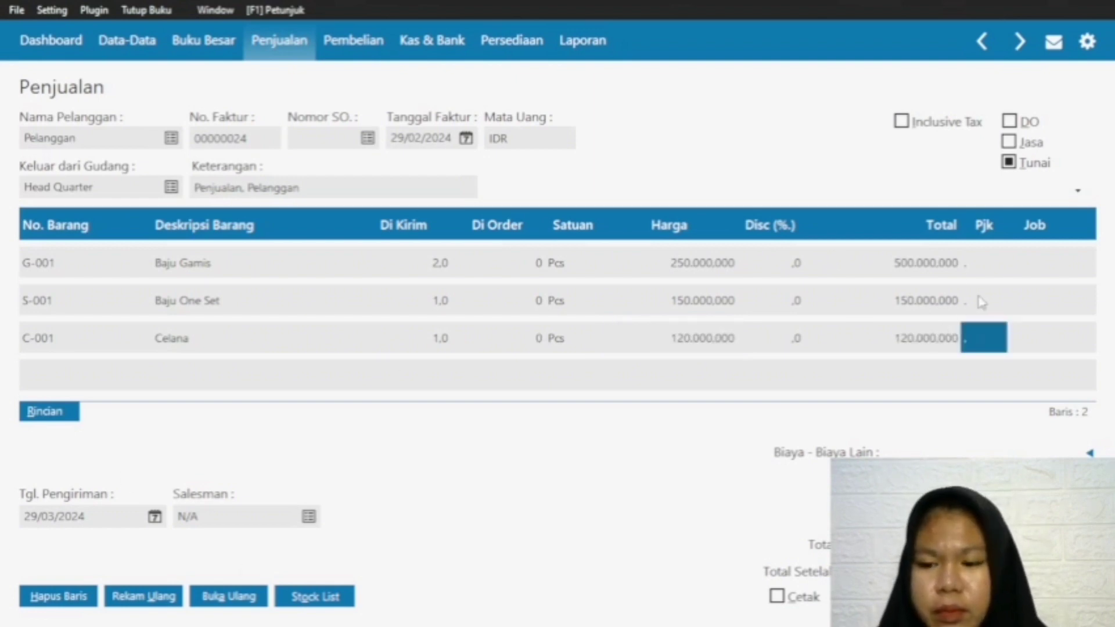
Step: Record the 29 February cash sales invoice and confirm its cash payment
left_click(1056, 596)
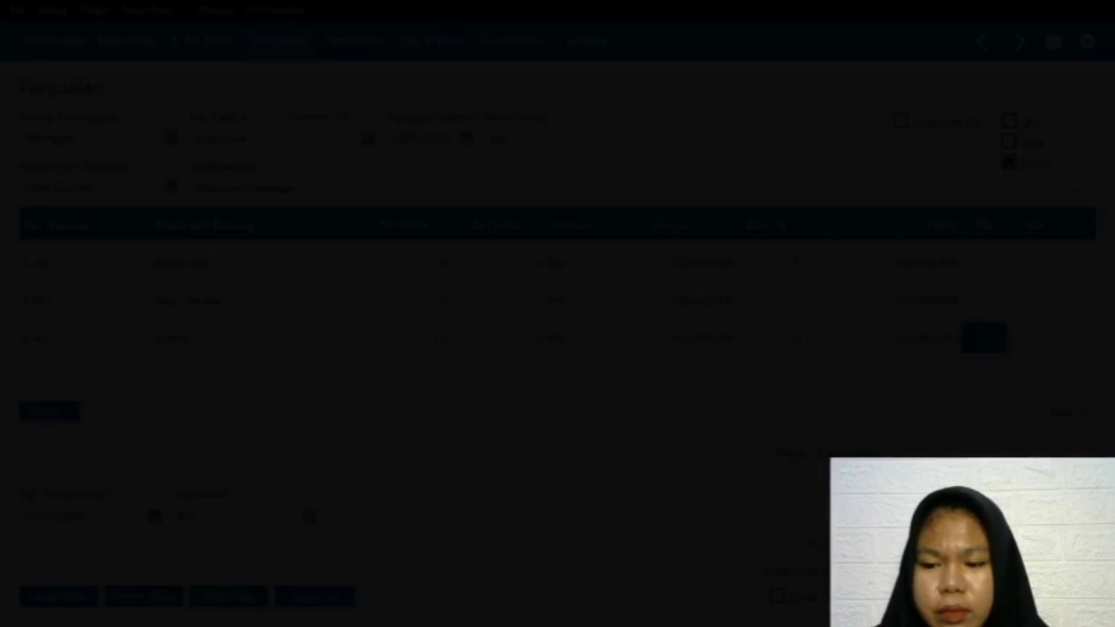
left_click(790, 420)
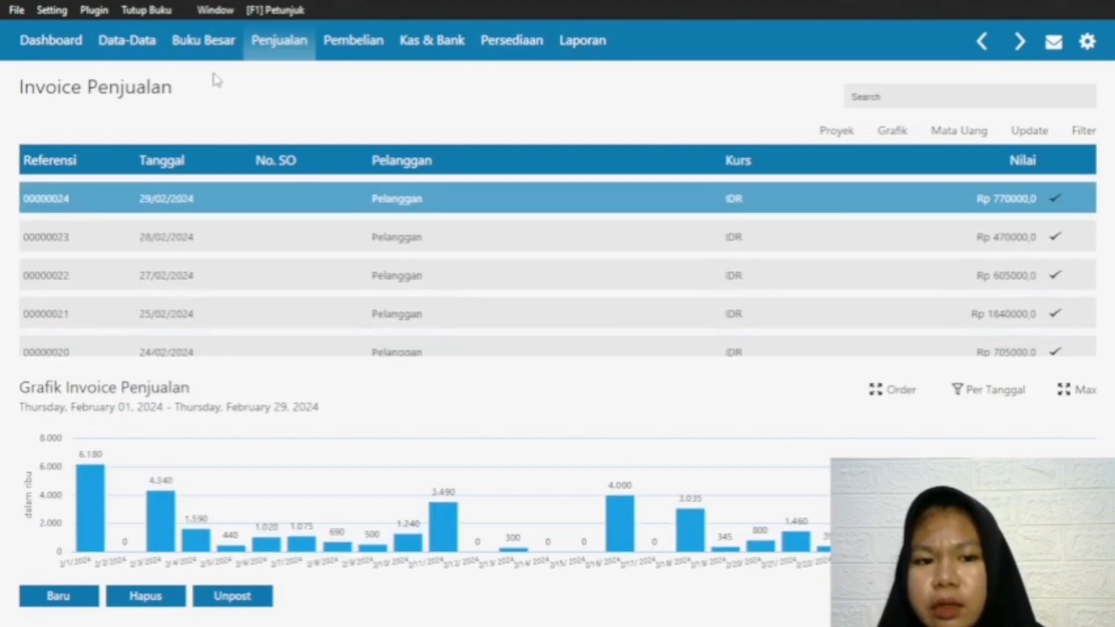
Step: Create a new general journal transaction in the general ledger and date it 29/02/2024
left_click(200, 50)
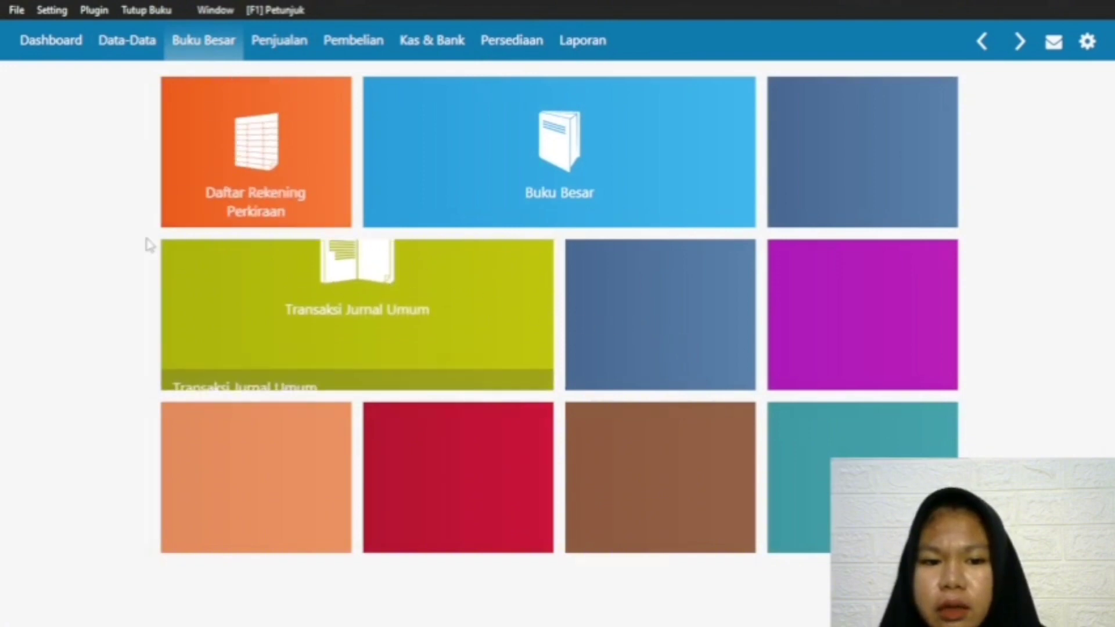
mouse_move(369, 333)
left_click(220, 371)
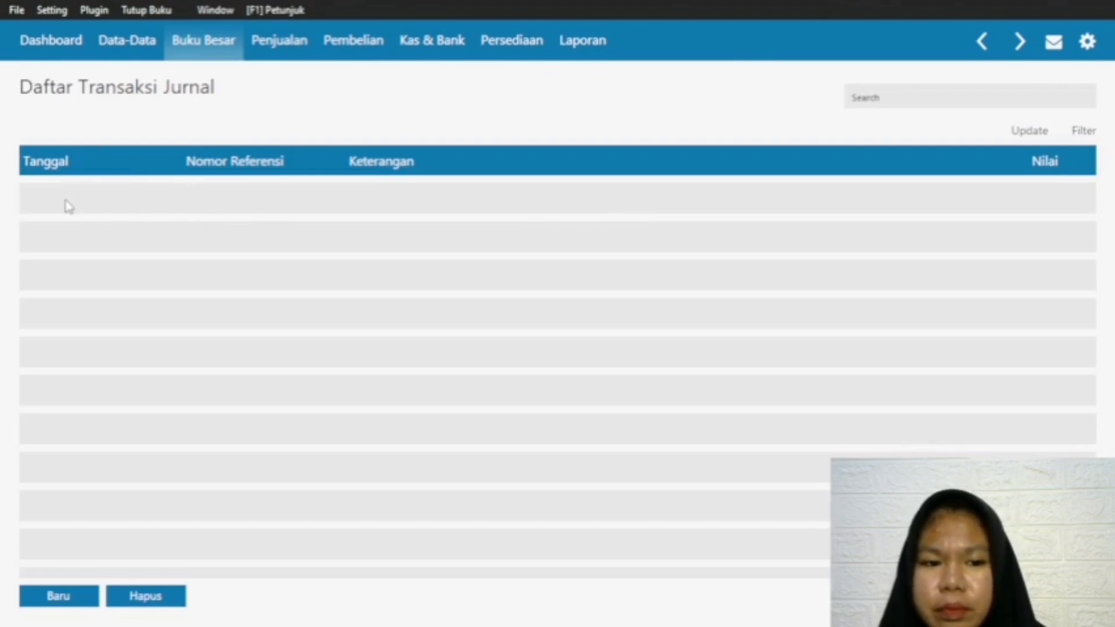
left_click(55, 595)
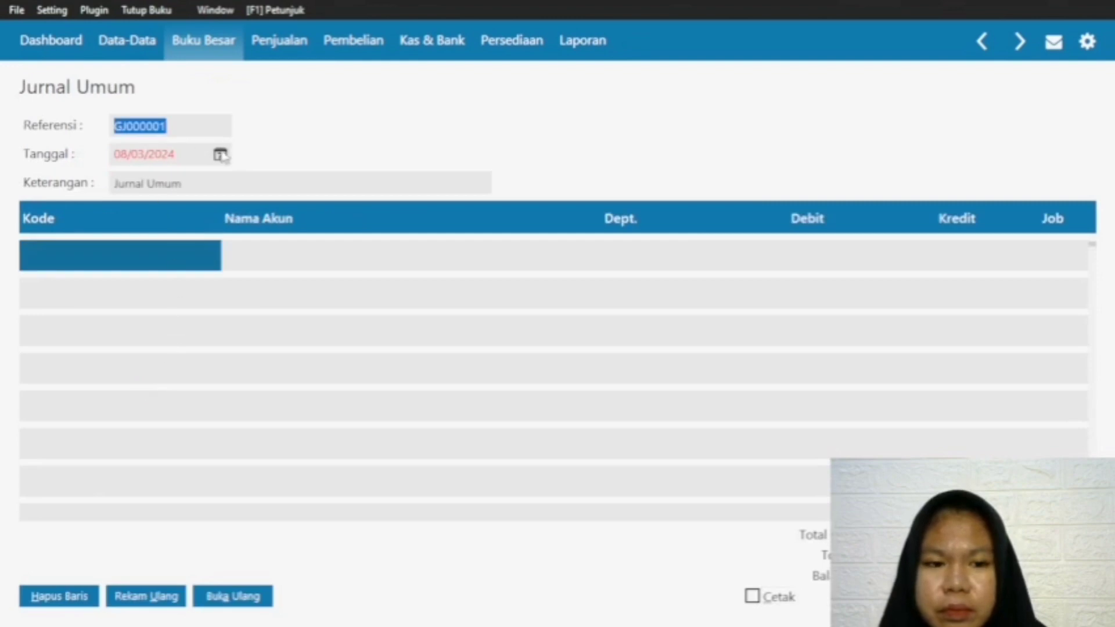
left_click(220, 155)
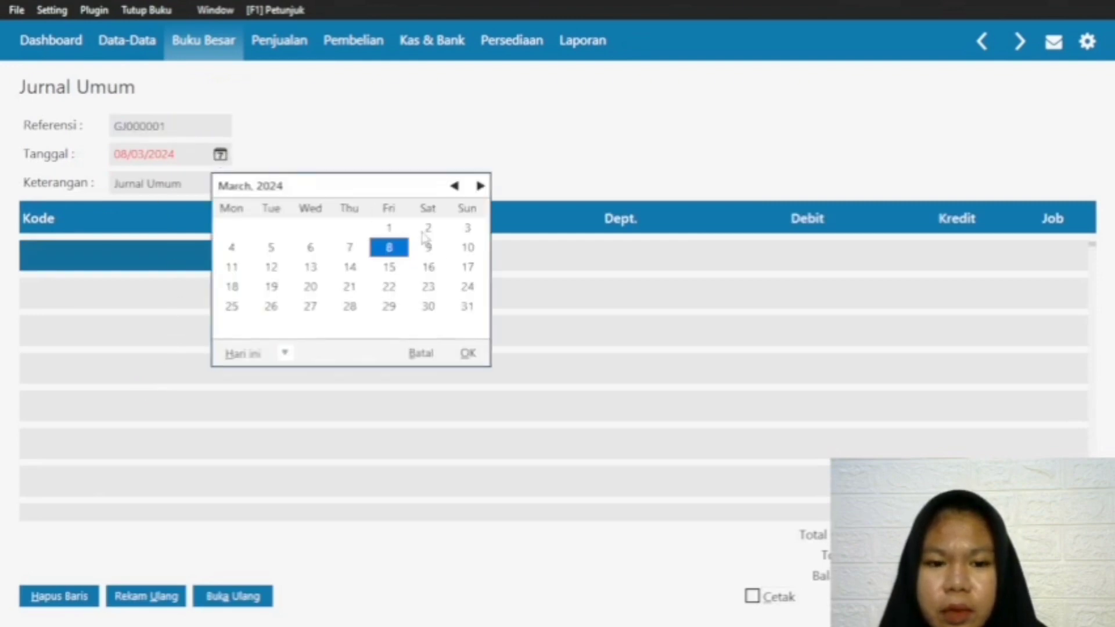
left_click(454, 186)
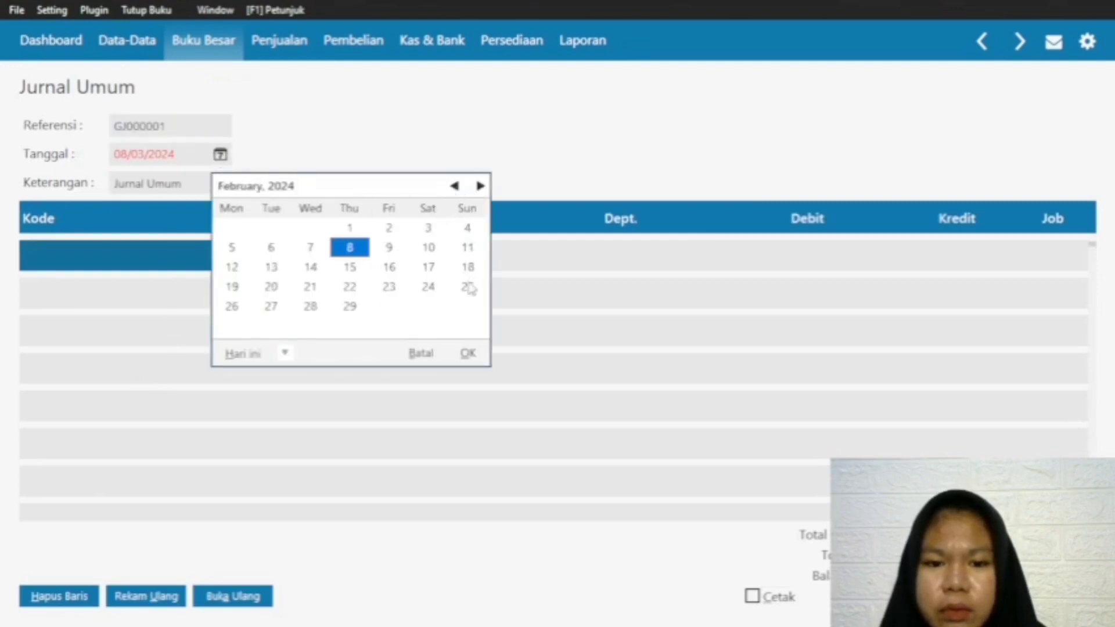
left_click(348, 308)
left_click(469, 355)
Step: Extend the general journal's description to "Jurnal Umum. Penyesuaia"
left_click(207, 185)
left_click(205, 185)
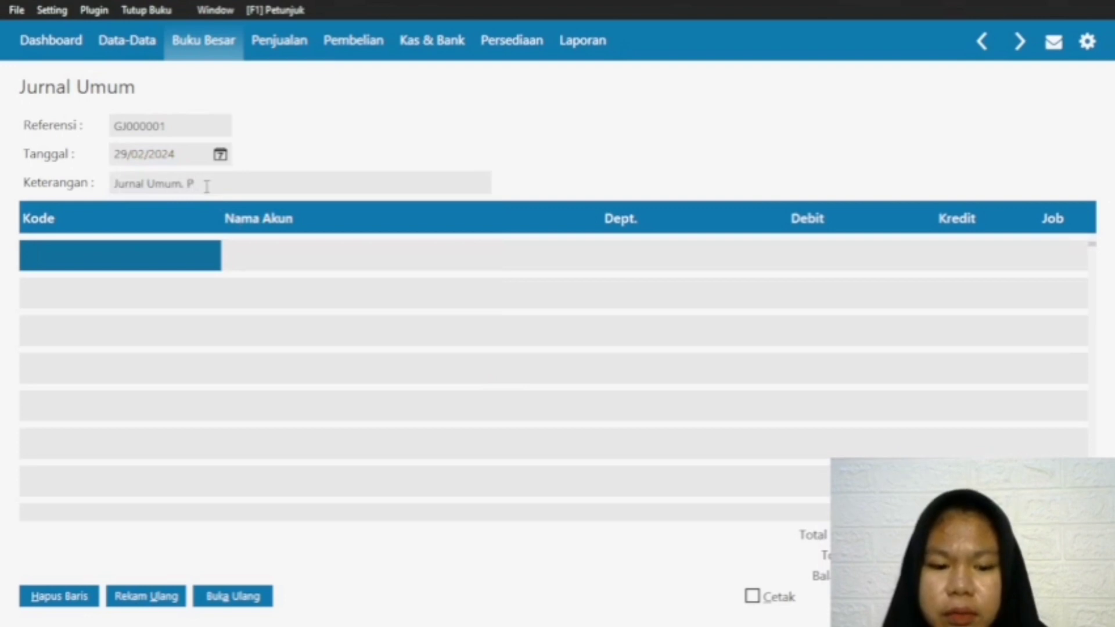
type(". Penyesuaian Sewa Dibayar Dimuka")
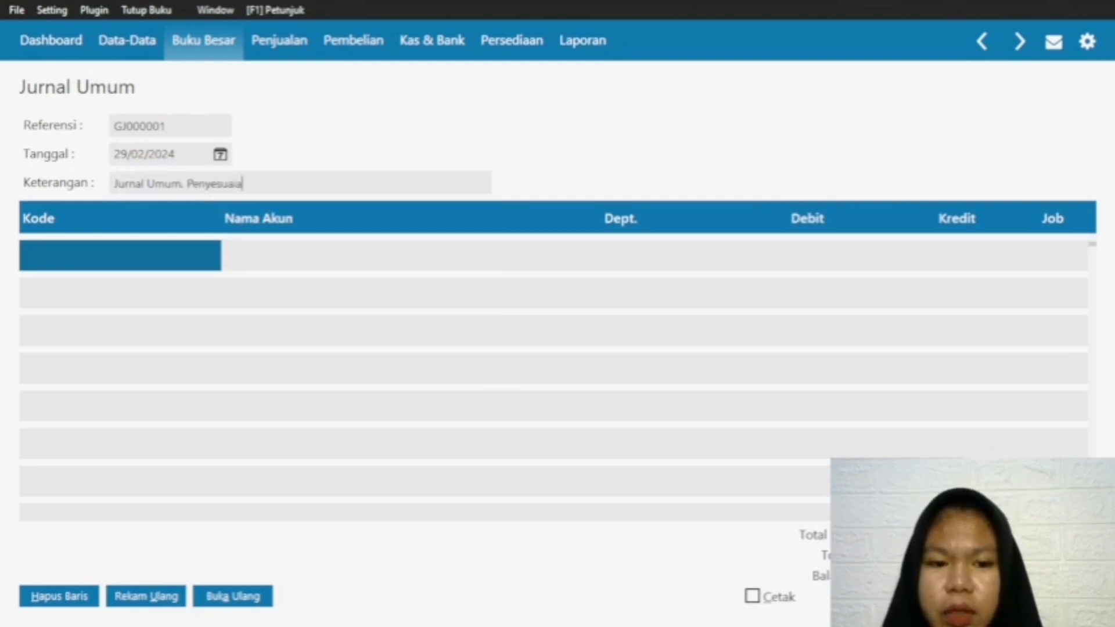
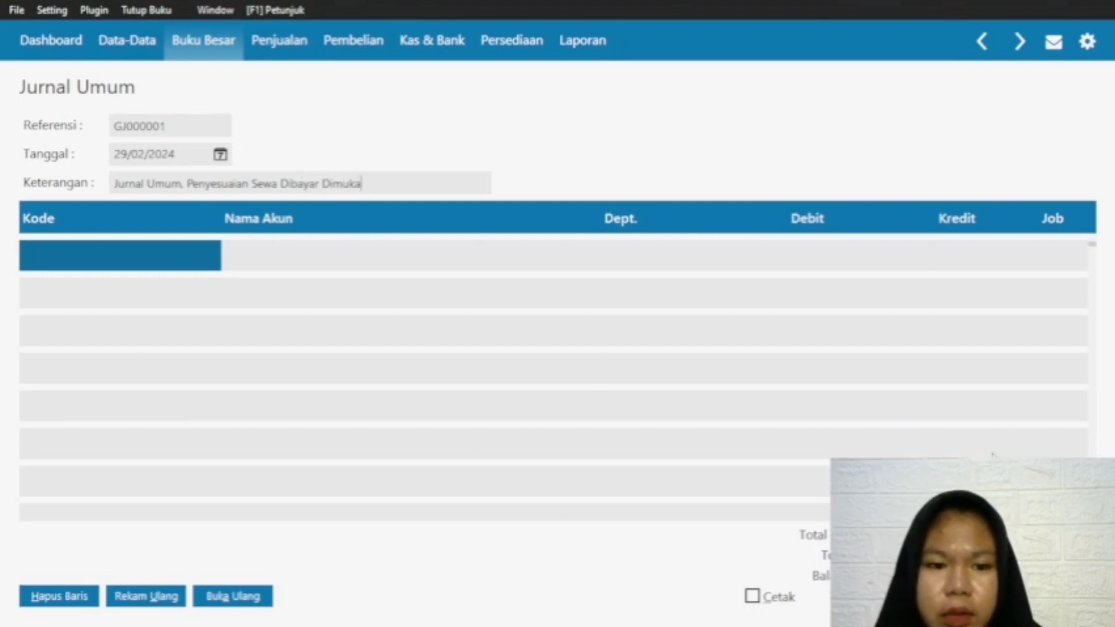
Step: Choose account 620000031 Beban Sewa Toko from the account list for the journal's first line
left_click(199, 263)
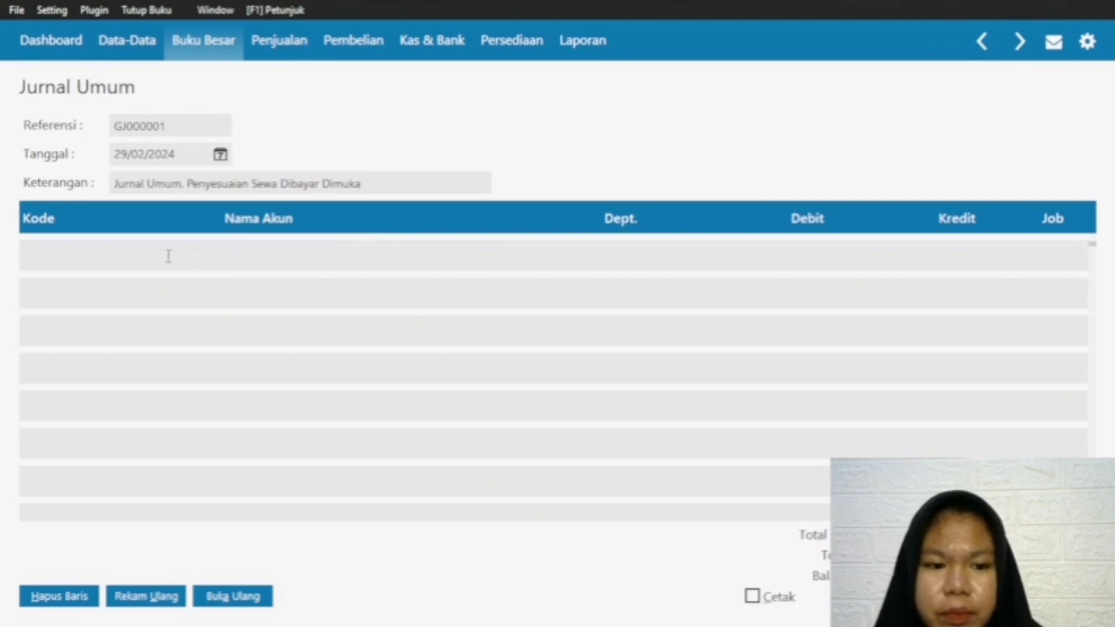
left_click(232, 257)
double_click(107, 254)
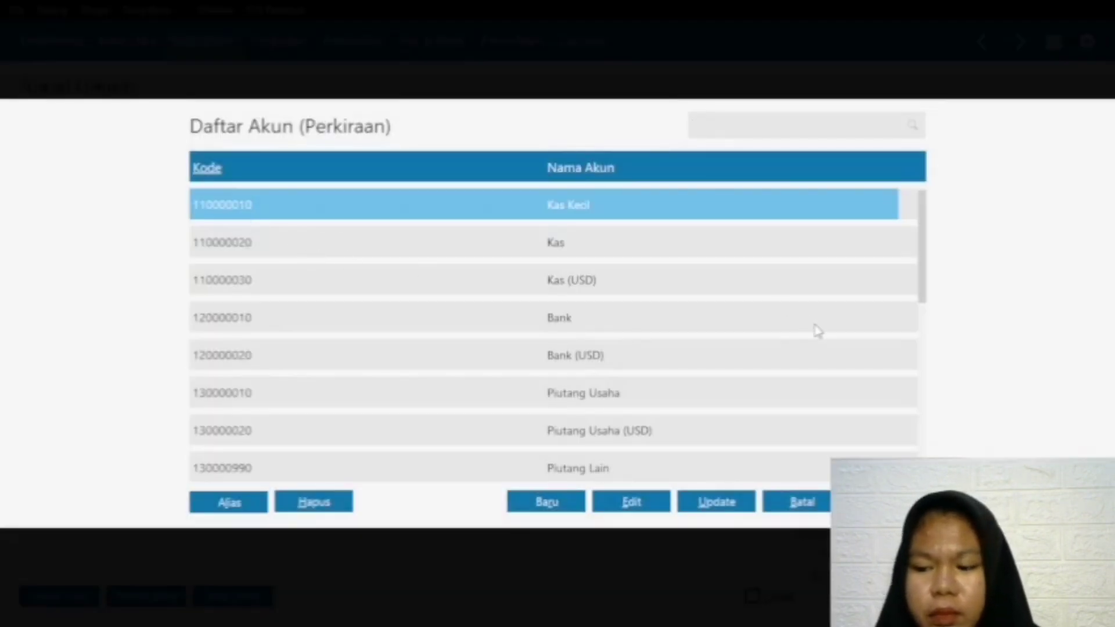
key("Down")
key("Down")
key("Down")
key("Down")
key("Down")
key("Down")
key("Down")
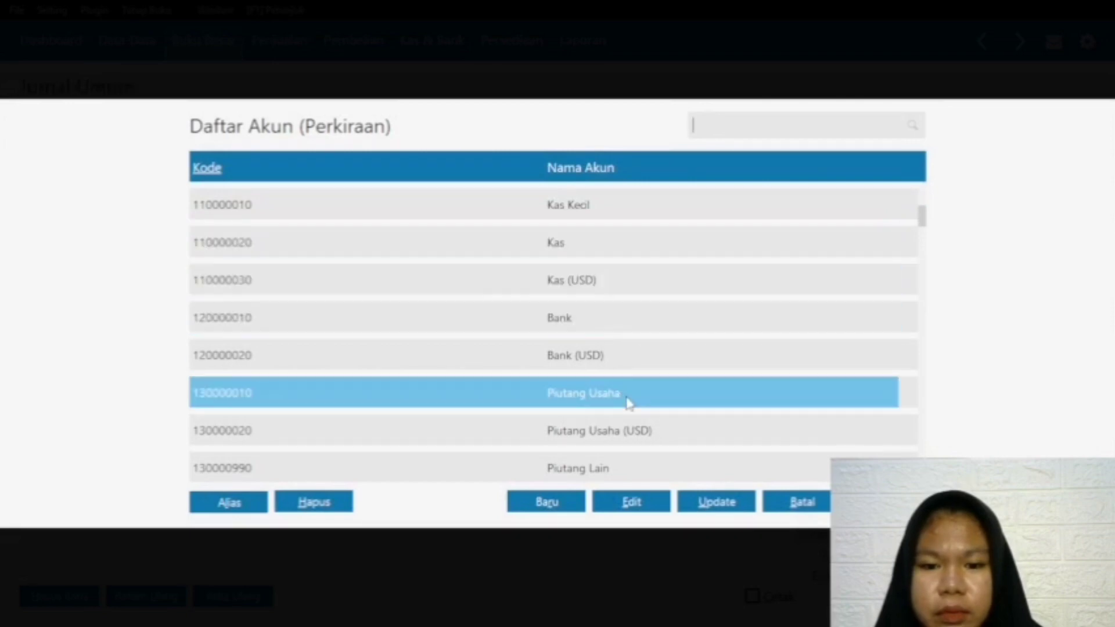
key("Down")
key("Down")
key("Down")
key("Down")
key("Down")
key("Down")
key("Down")
key("Down")
key("Down")
key("Down")
key("Down")
key("Down")
key("Down")
key("Down")
key("Down")
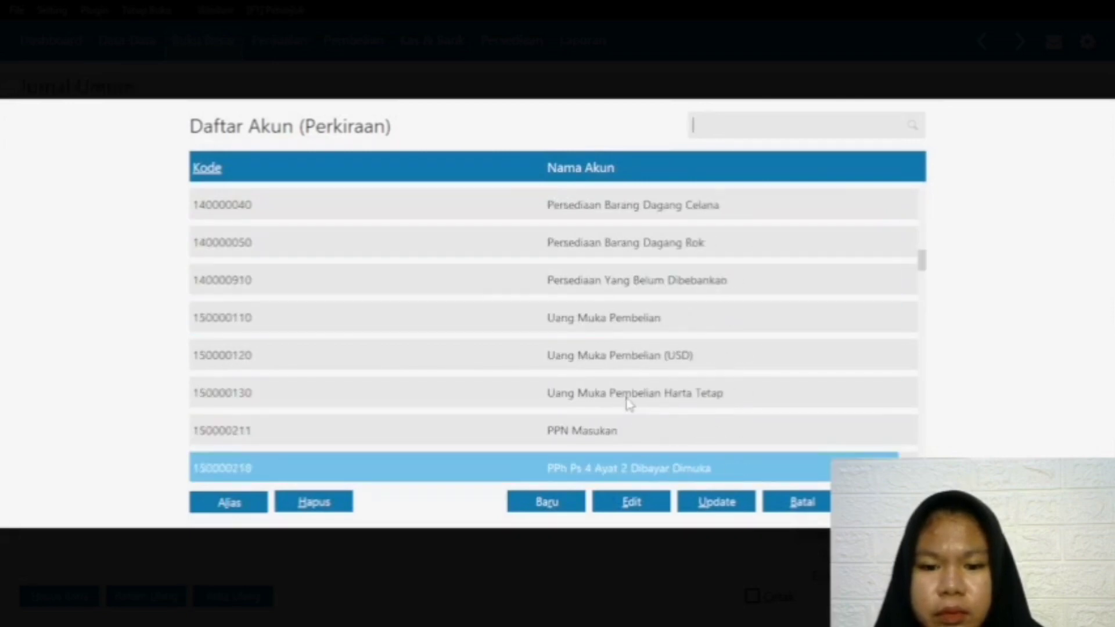
key("Down")
key("Down")
key("Down")
key("Down")
key("Down")
key("Down")
key("Down")
key("Down")
key("Down")
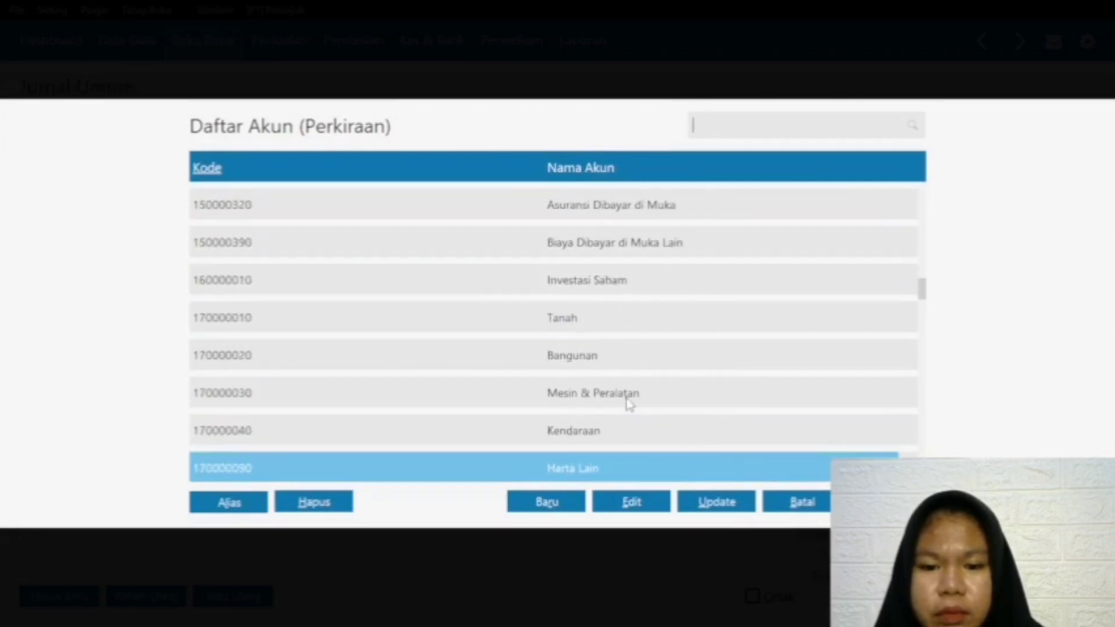
key("Down")
key("Down")
key("Down")
key("Down")
key("Down")
key("Down")
key("Down")
key("Down")
key("Down")
key("Down")
key("Down")
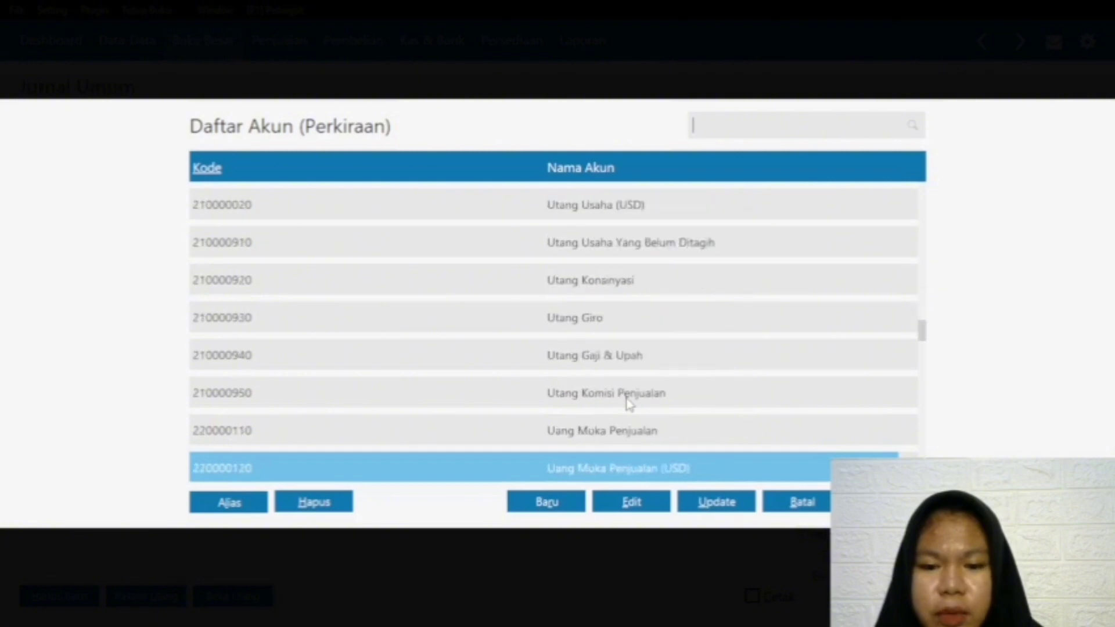
key("Down")
key("Down")
key("Down")
key("Down")
key("Down")
key("Down")
key("Down")
key("Down")
key("Down")
key("Down")
key("Down")
key("Down")
key("Down")
key("Down")
key("Down")
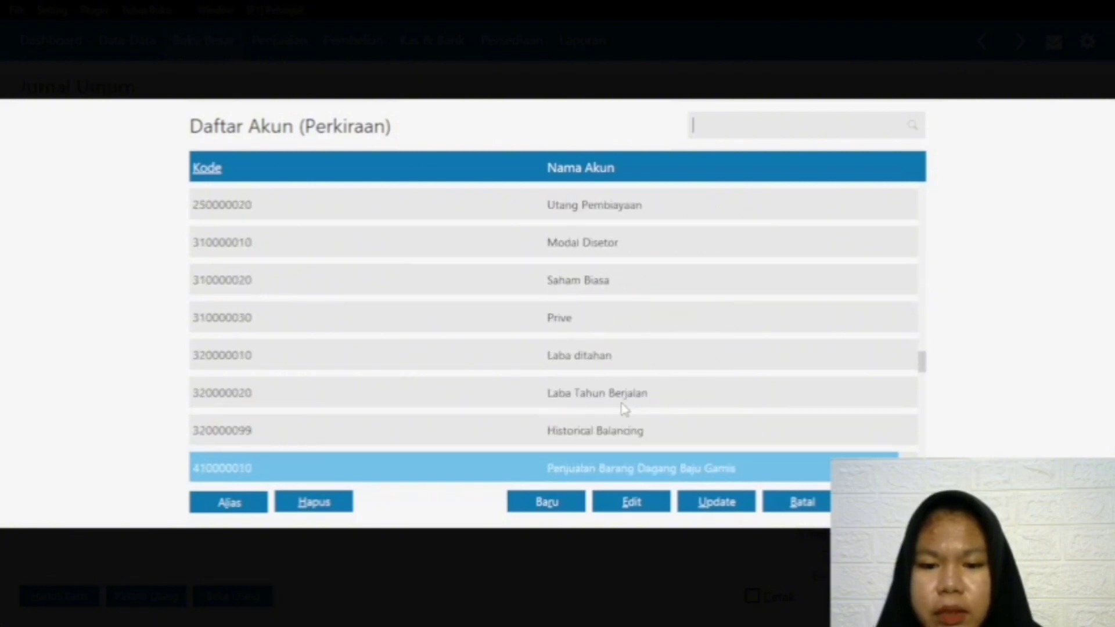
key("Down")
key("Down")
key("Down")
key("Down")
key("Down")
key("Down")
key("Down")
key("Down")
key("Down")
key("Down")
key("Down")
key("Down")
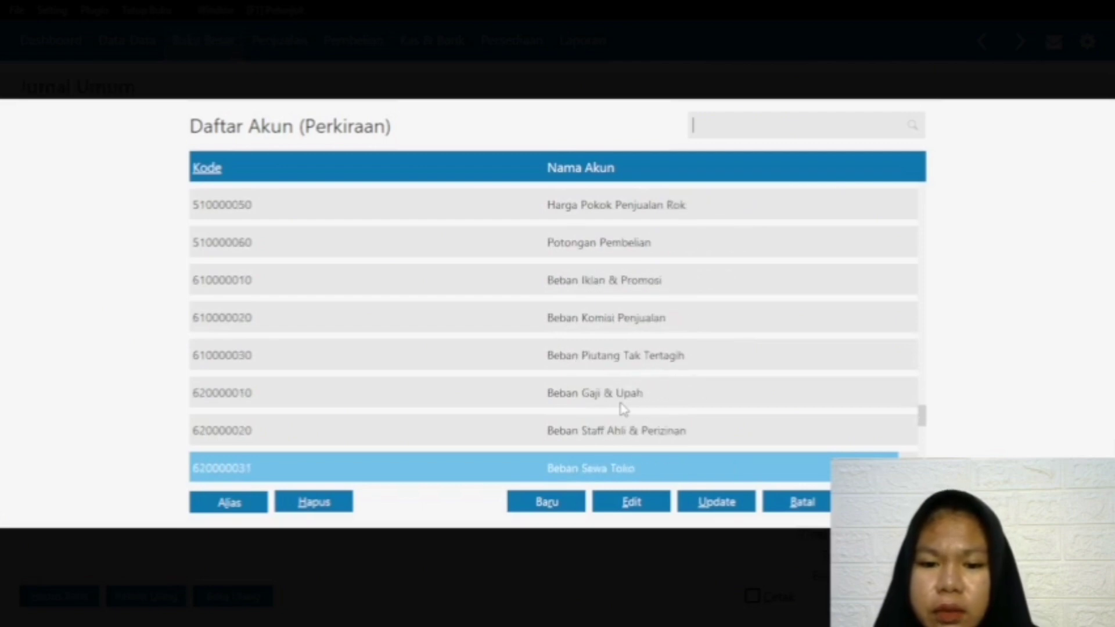
key("Down")
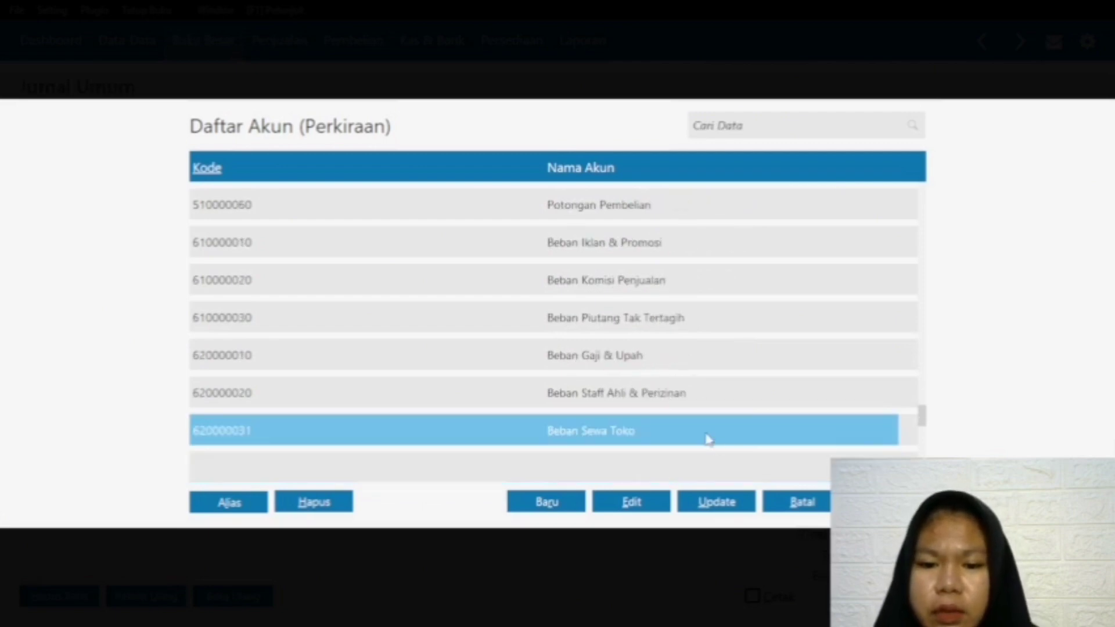
double_click(643, 435)
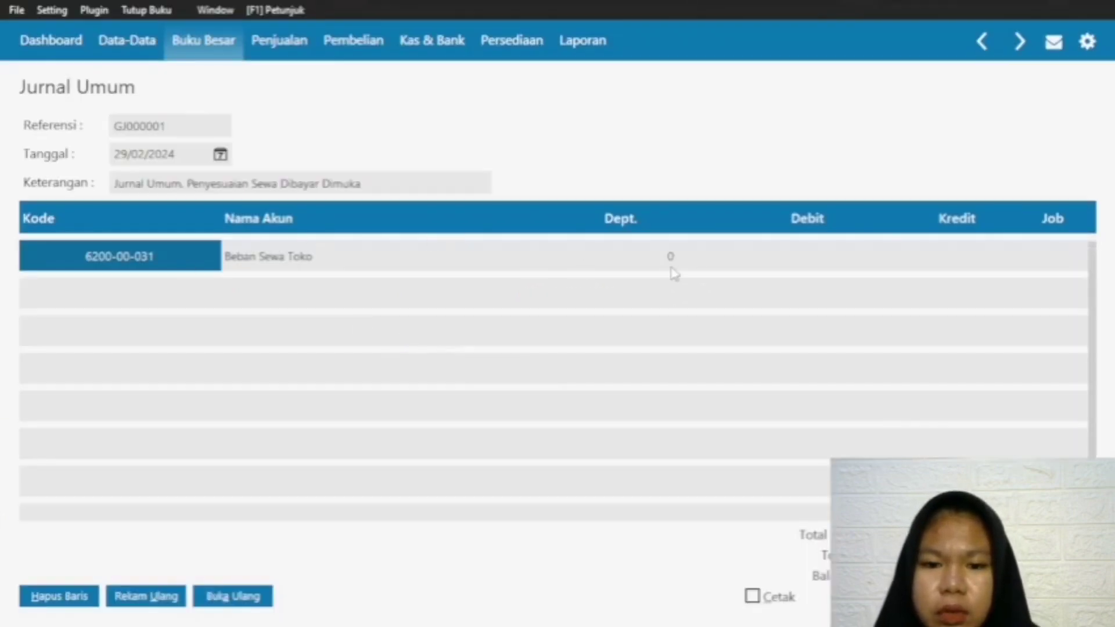
Step: Enter a debit of 700000 for Beban Sewa Toko
left_click(546, 256)
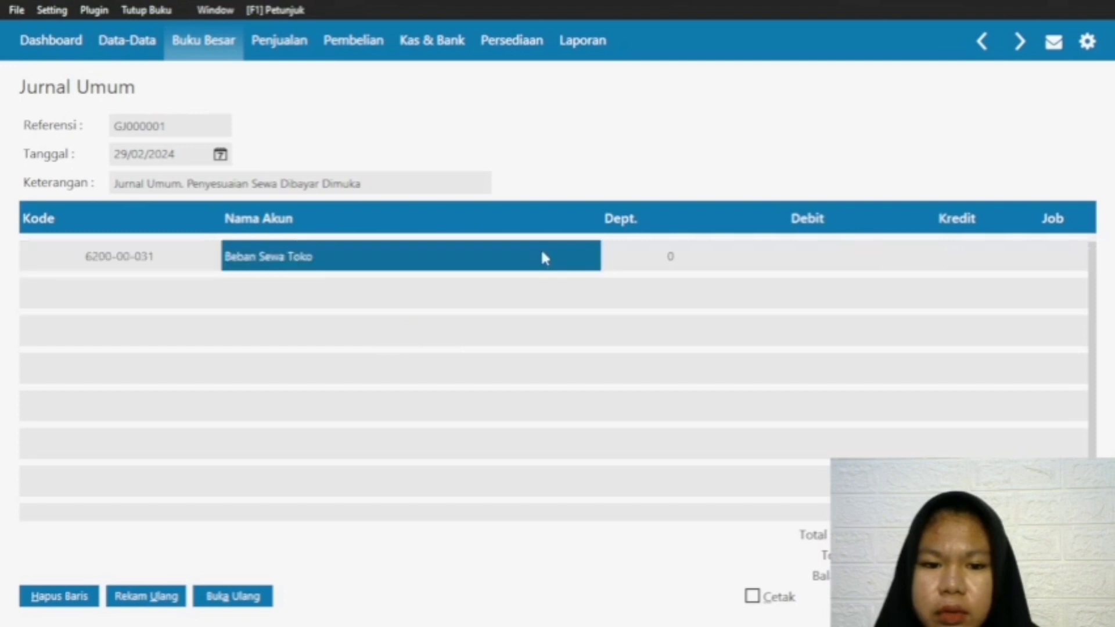
left_click(857, 265)
left_click(733, 264)
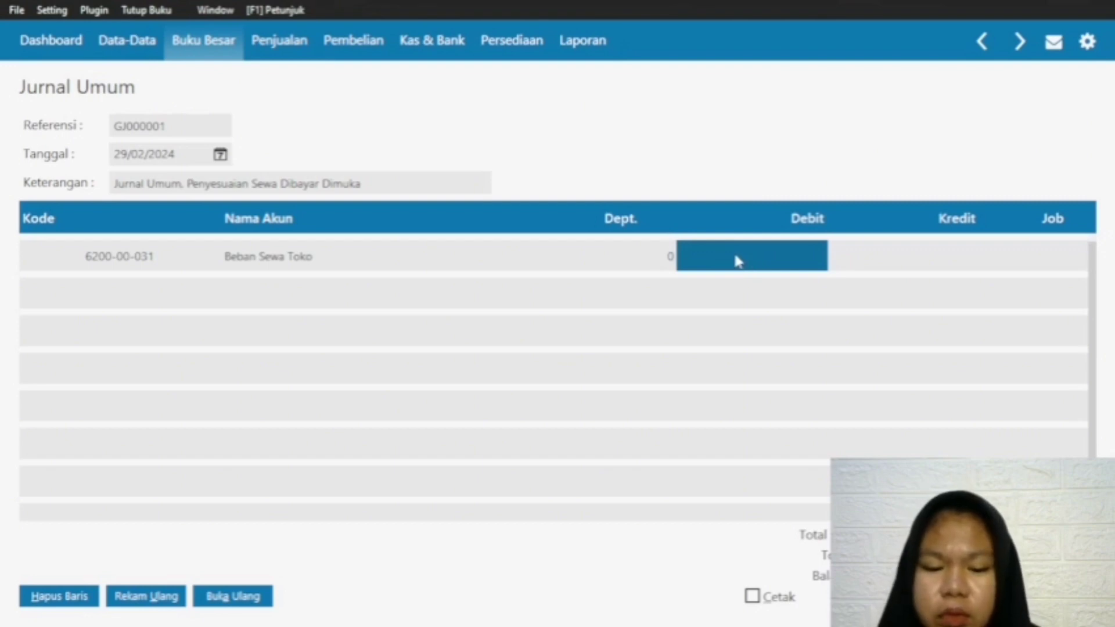
type("700000")
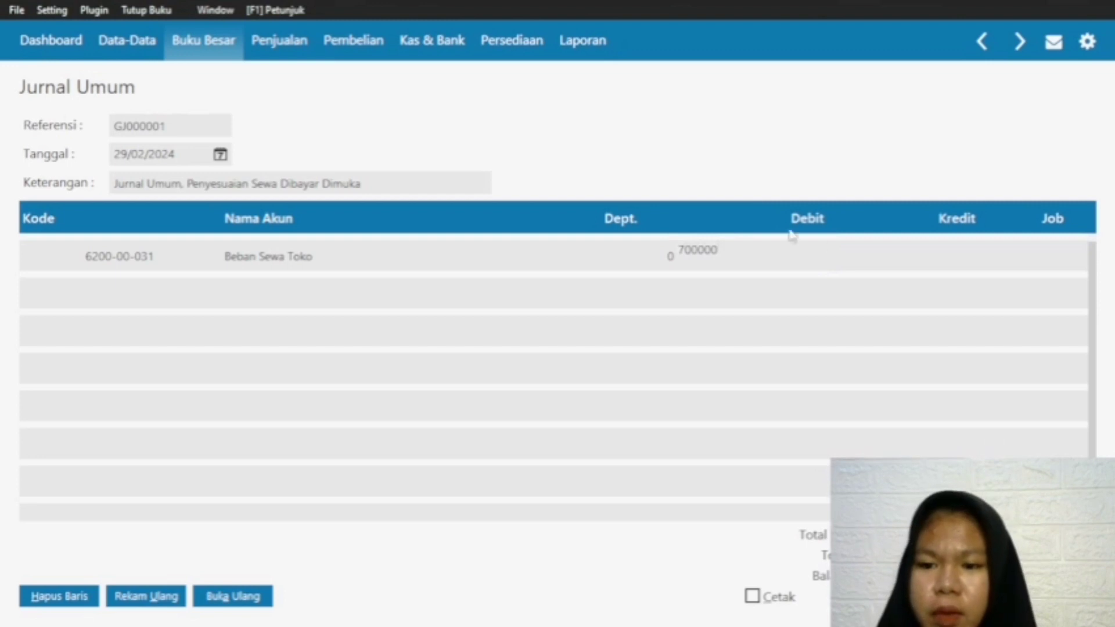
left_click(1007, 247)
left_click(941, 255)
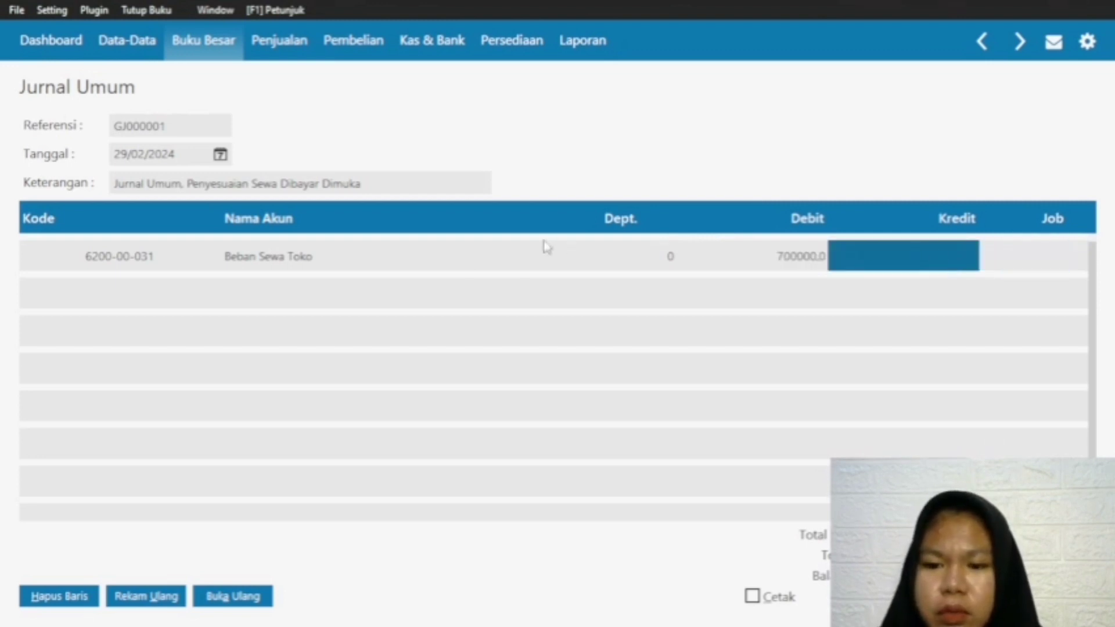
Step: Add a second journal line and choose account 150000310 Sewa Dibayar di Muka for it
left_click(93, 266)
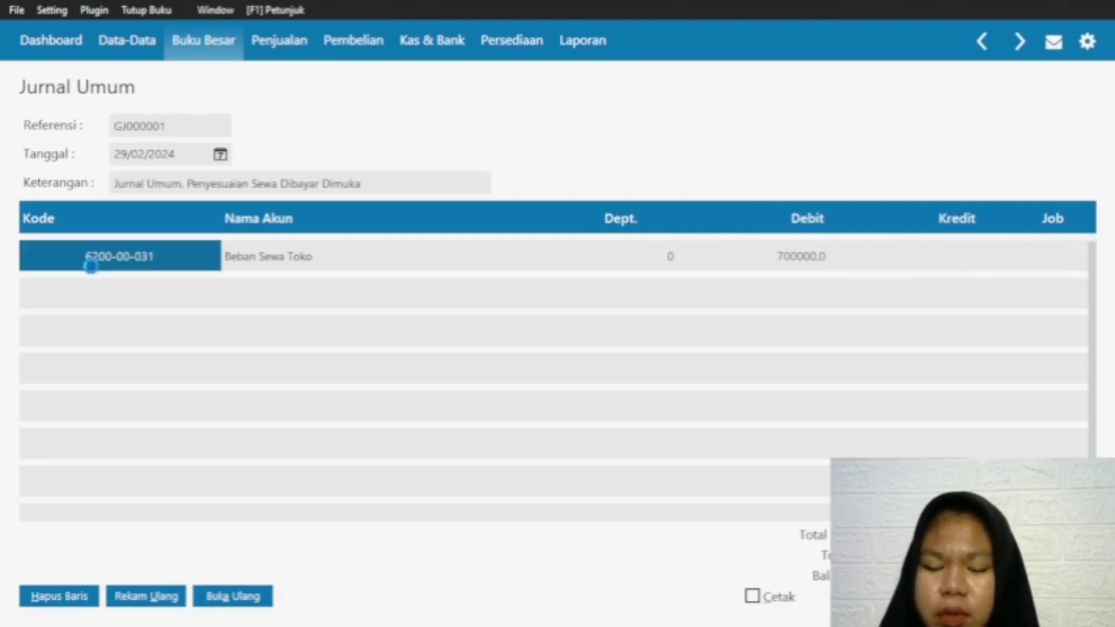
key("Down")
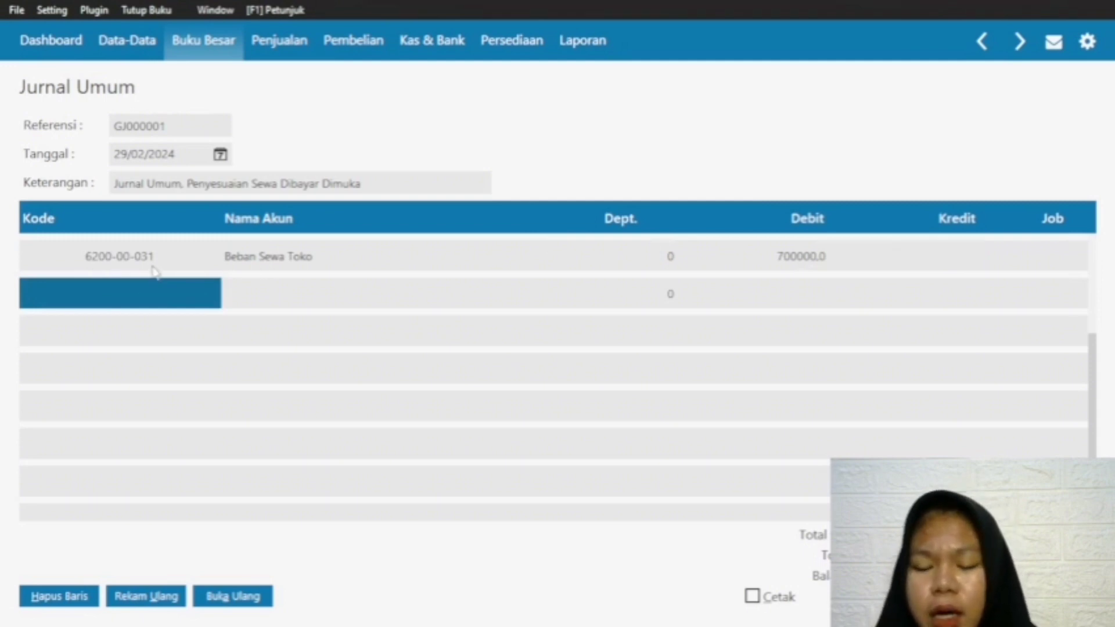
double_click(75, 298)
key("Down")
key("Down")
key("Down")
key("Down")
key("Down")
key("Down")
key("Up")
key("Up")
key("Up")
key("Up")
key("Up")
key("Up")
key("Up")
key("Up")
key("Up")
key("Up")
key("Up")
key("Up")
key("Up")
key("Up")
key("Up")
key("Up")
key("Up")
key("Up")
key("Up")
key("Up")
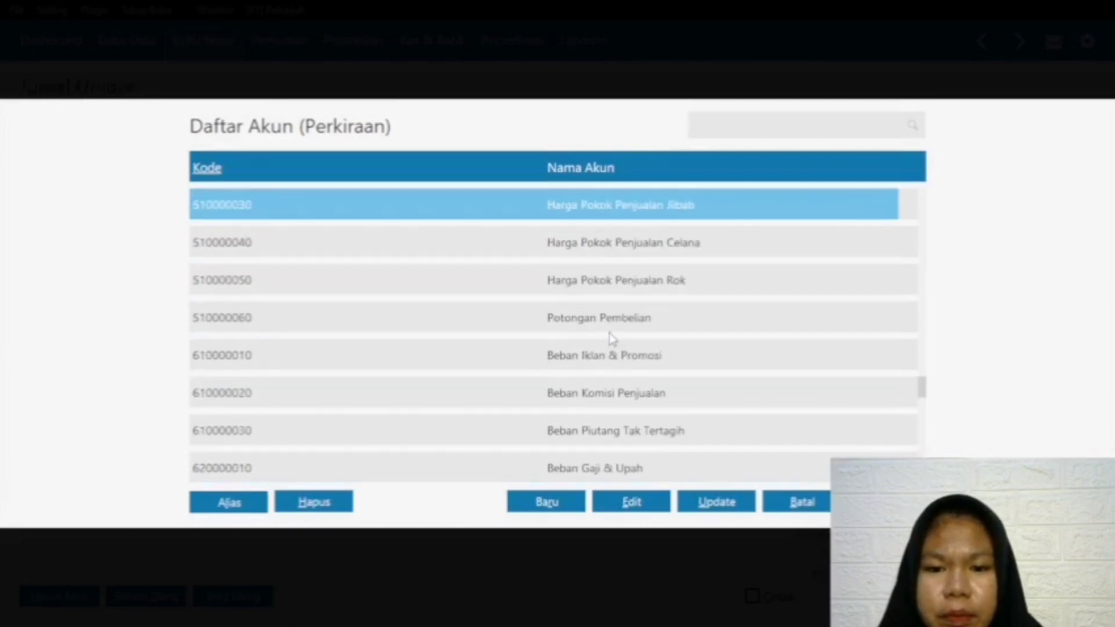
key("Up")
key("Up")
key("Up")
key("Up")
key("Up")
key("Up")
key("Up")
key("Up")
key("Up")
key("Up")
key("Up")
key("Up")
key("Up")
key("Up")
key("Up")
key("Up")
key("Up")
key("Up")
key("Up")
key("Up")
key("Up")
key("Up")
key("Up")
key("Up")
key("Up")
key("Up")
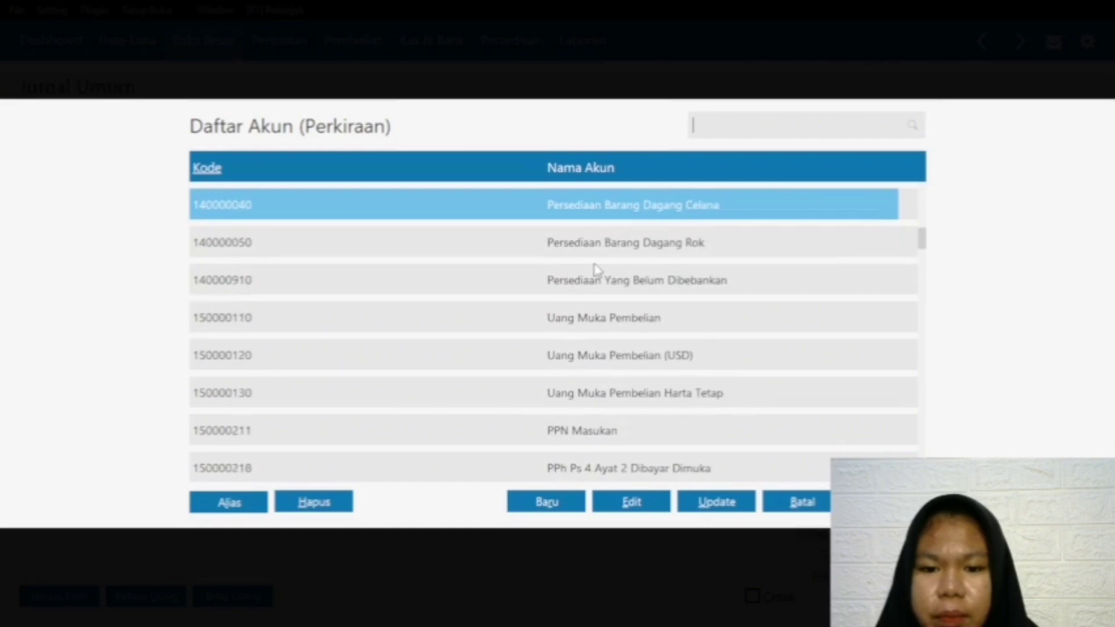
key("Down")
key("Down")
key("Down")
key("Down")
key("Down")
key("Down")
key("Up")
key("Up")
key("Down")
key("Down")
key("Down")
key("Down")
key("Down")
key("Down")
key("Down")
key("Down")
key("Down")
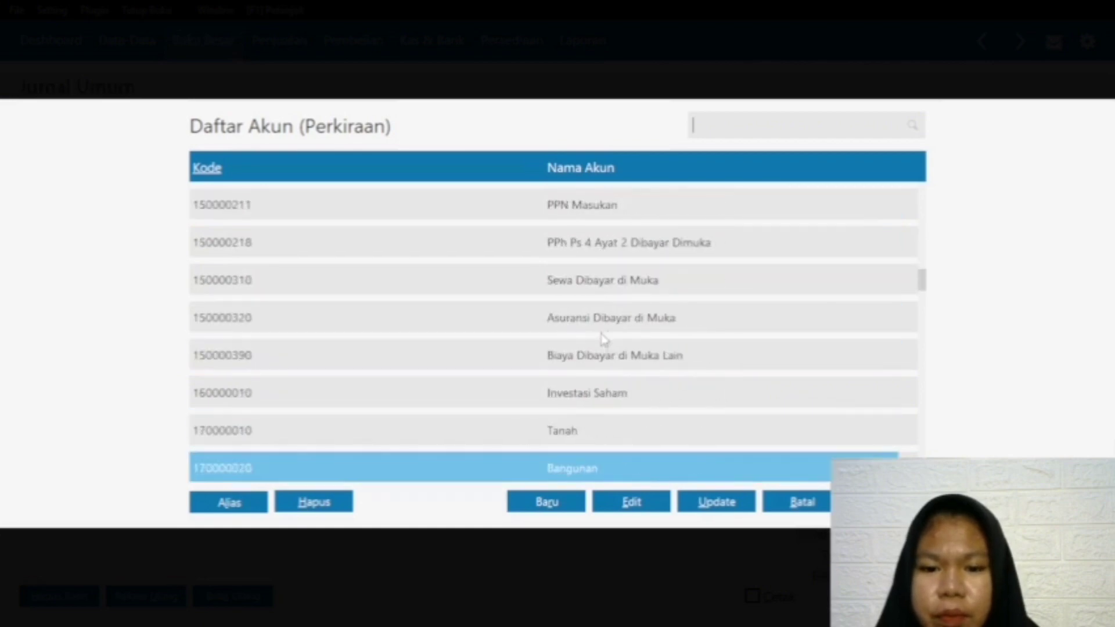
double_click(597, 282)
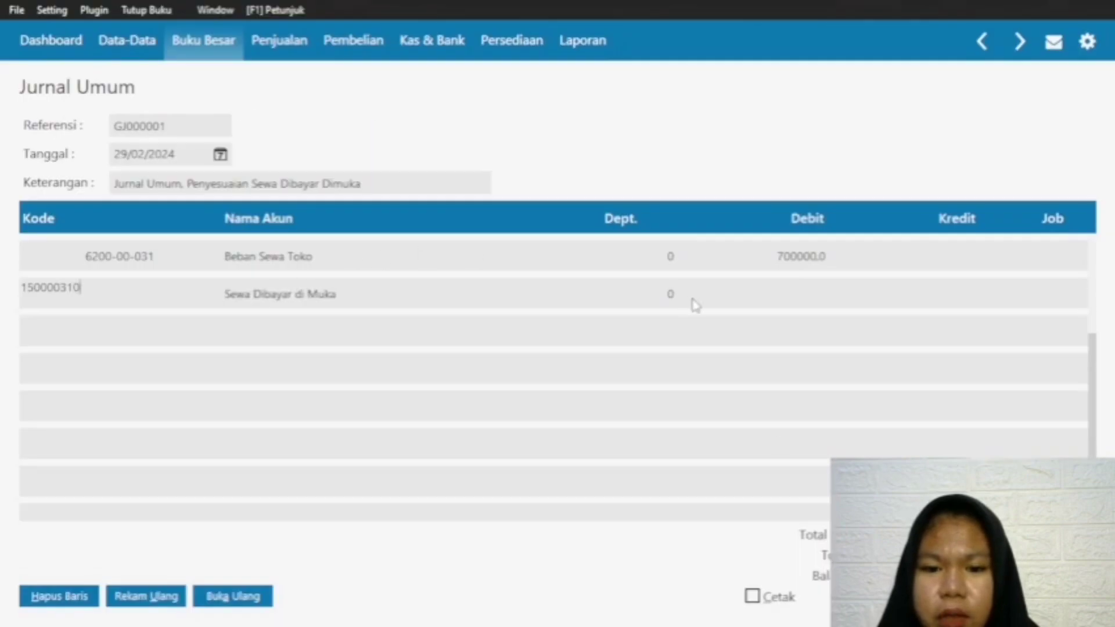
Step: Credit Sewa Dibayar di Muka with 700000, record the general journal and return to the journal transaction list
left_click(964, 296)
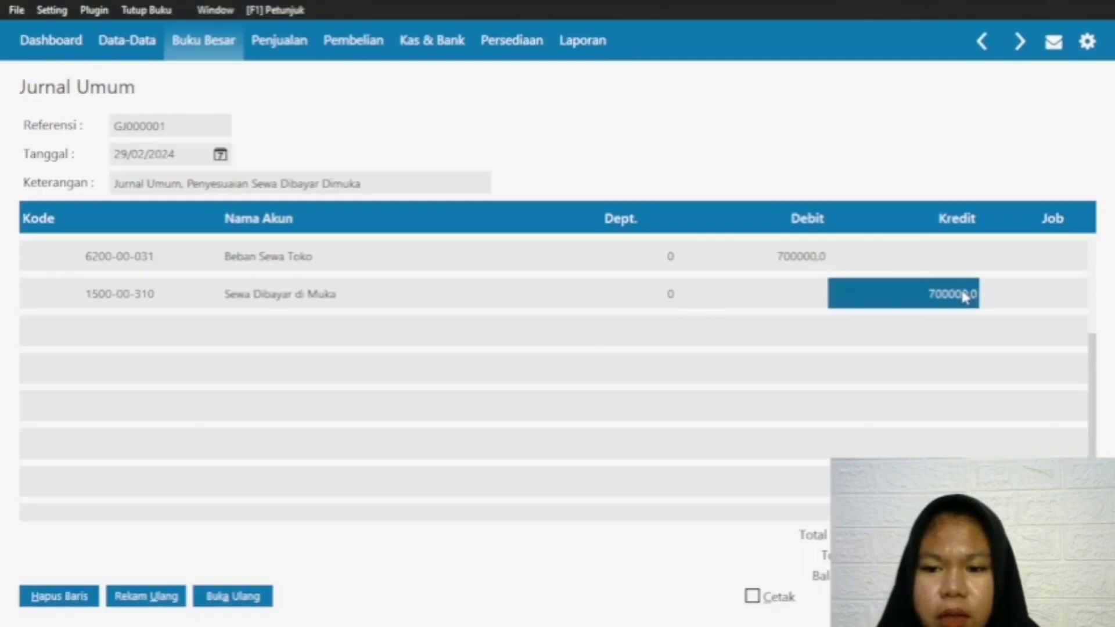
left_click(1023, 299)
double_click(966, 301)
left_click(973, 294)
left_click(963, 295)
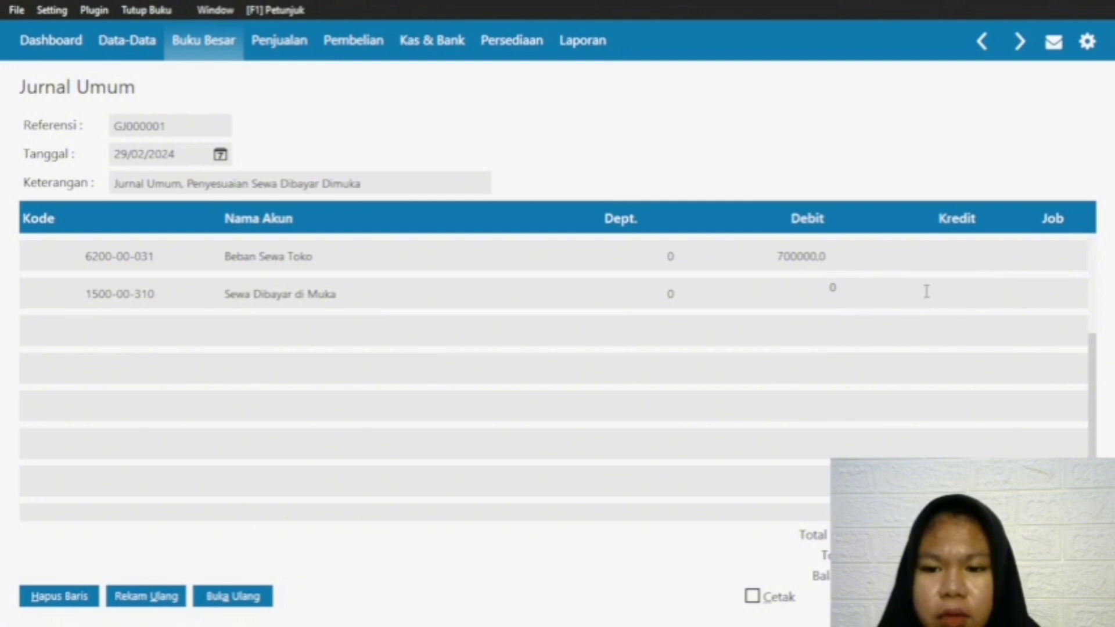
double_click(817, 288)
left_click(945, 289)
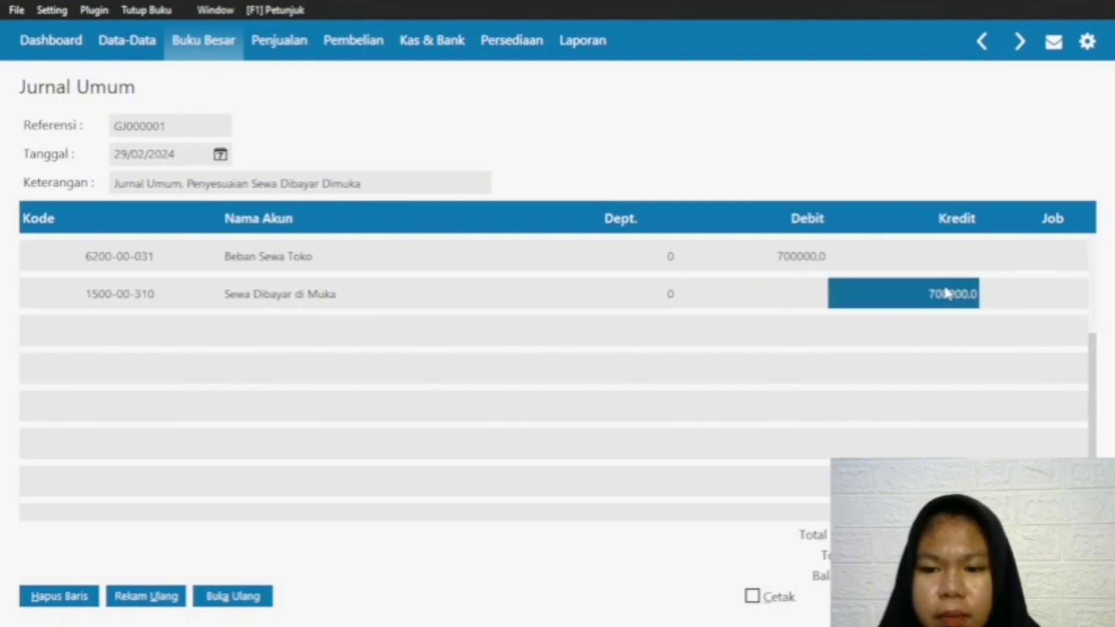
left_click(401, 307)
left_click(132, 298)
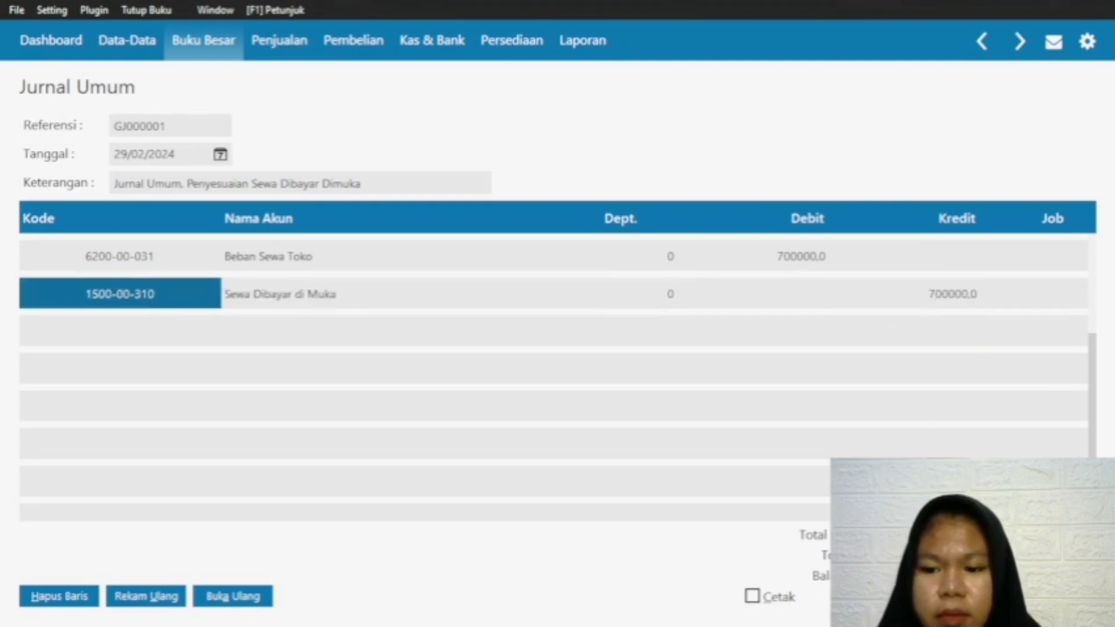
left_click(970, 597)
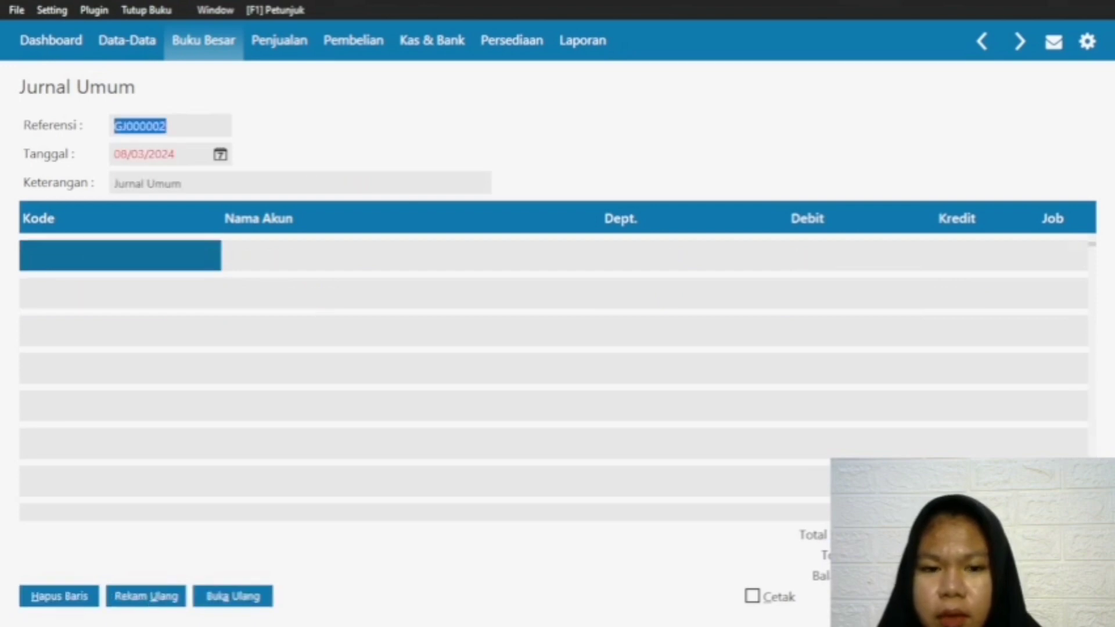
key("Escape")
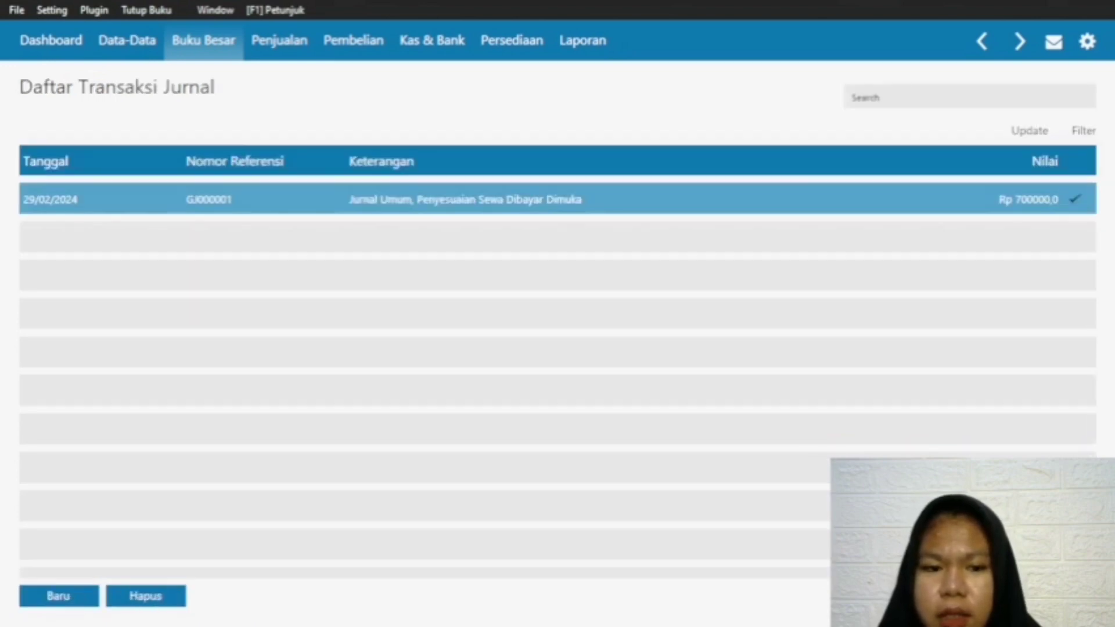
Step: View the journal voucher of the 29/02/2024 prepaid rent adjustment, then close it
right_click(376, 200)
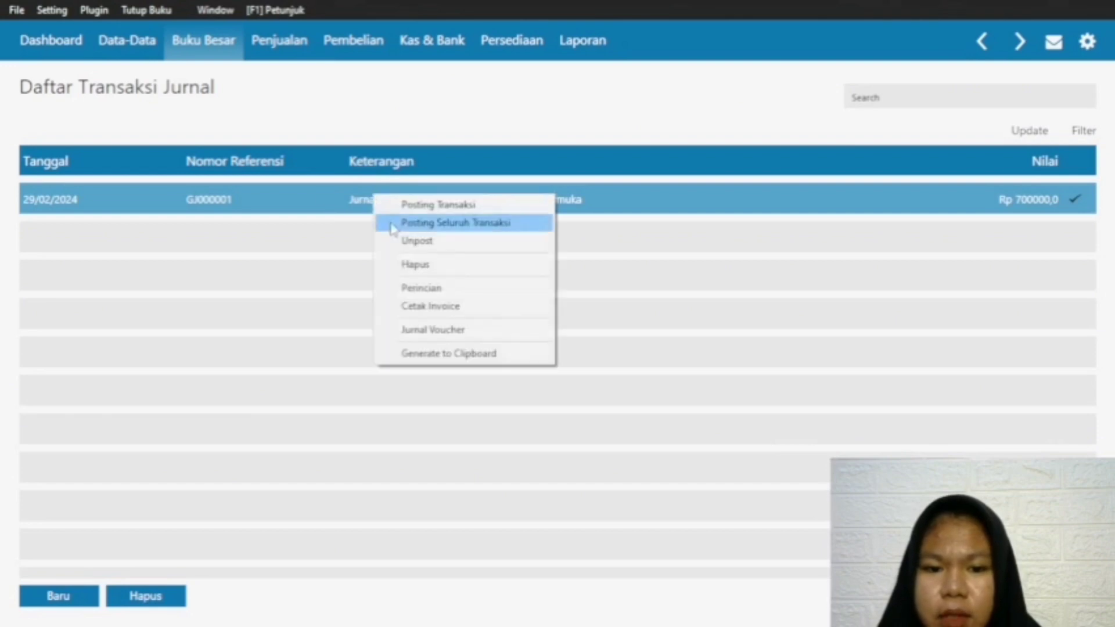
left_click(449, 328)
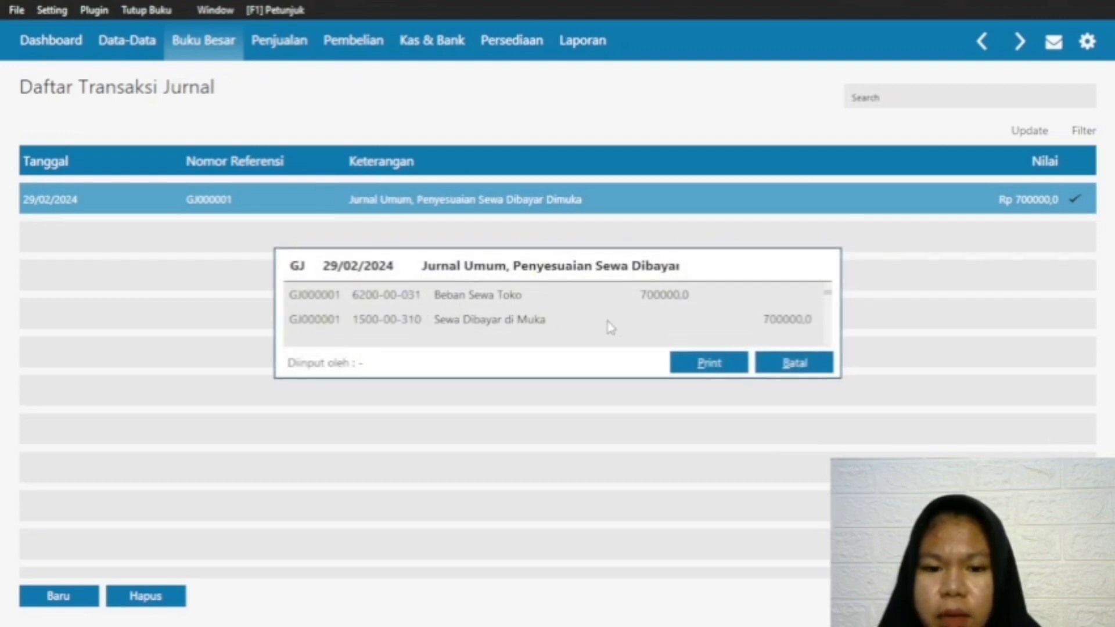
left_click(816, 363)
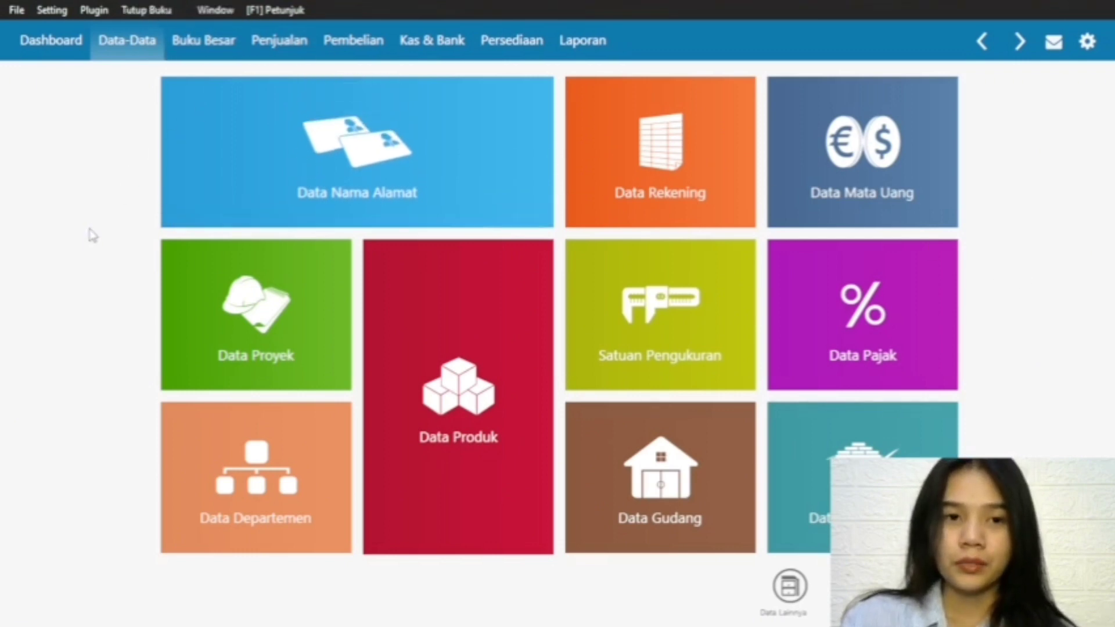
Step: Start the month-end closing, accept the backup warning and process it with account and item balance recalculation and foreign currency revaluation
left_click(141, 12)
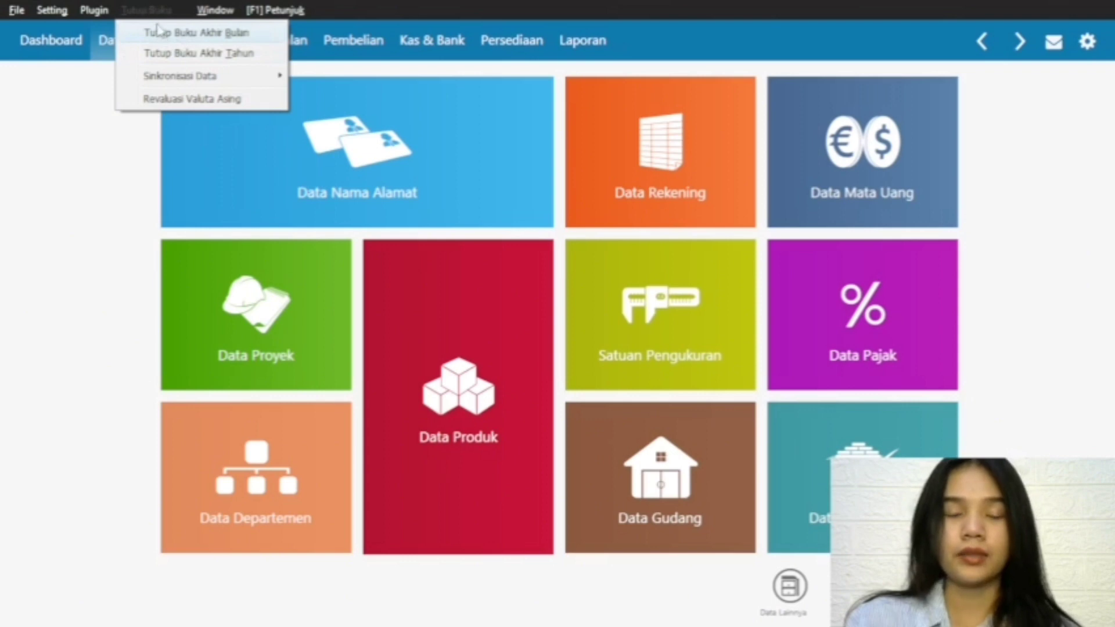
left_click(189, 34)
left_click(860, 426)
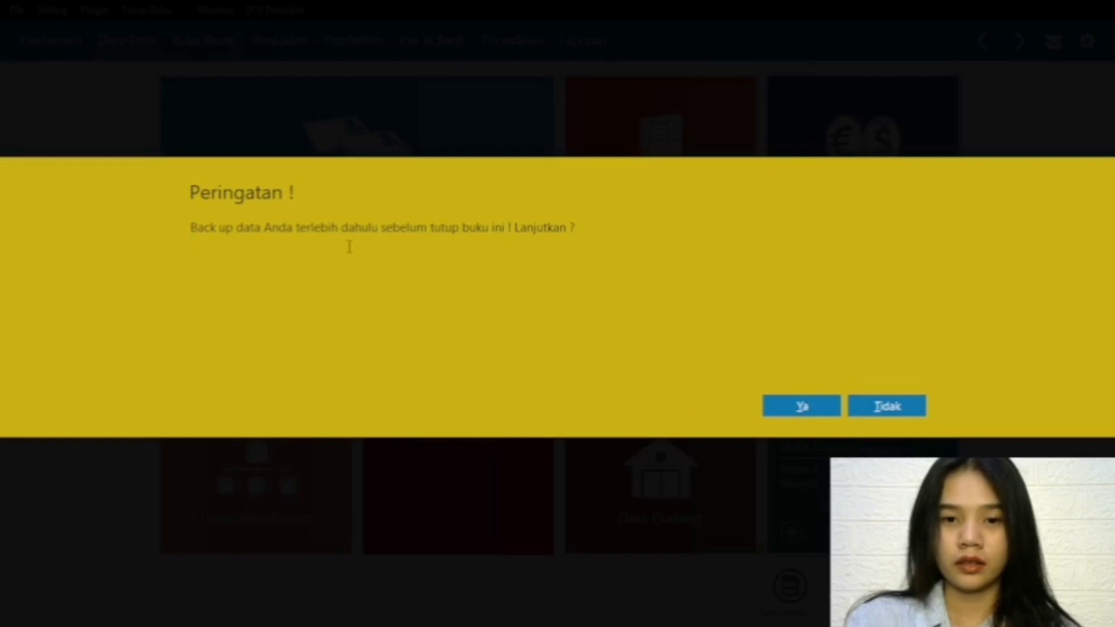
left_click(802, 407)
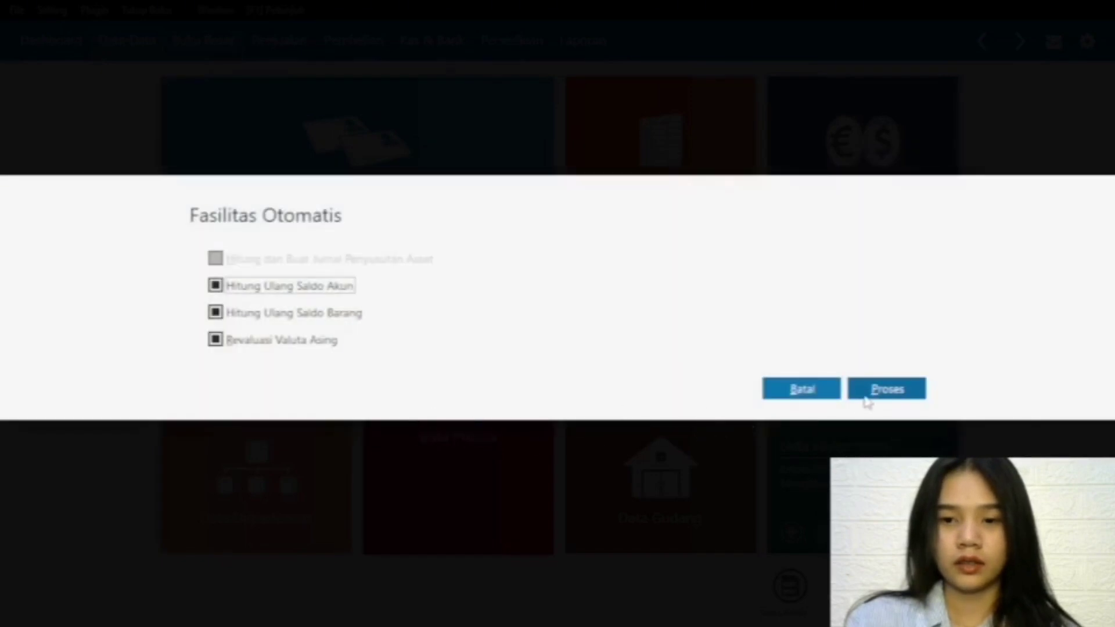
left_click(874, 397)
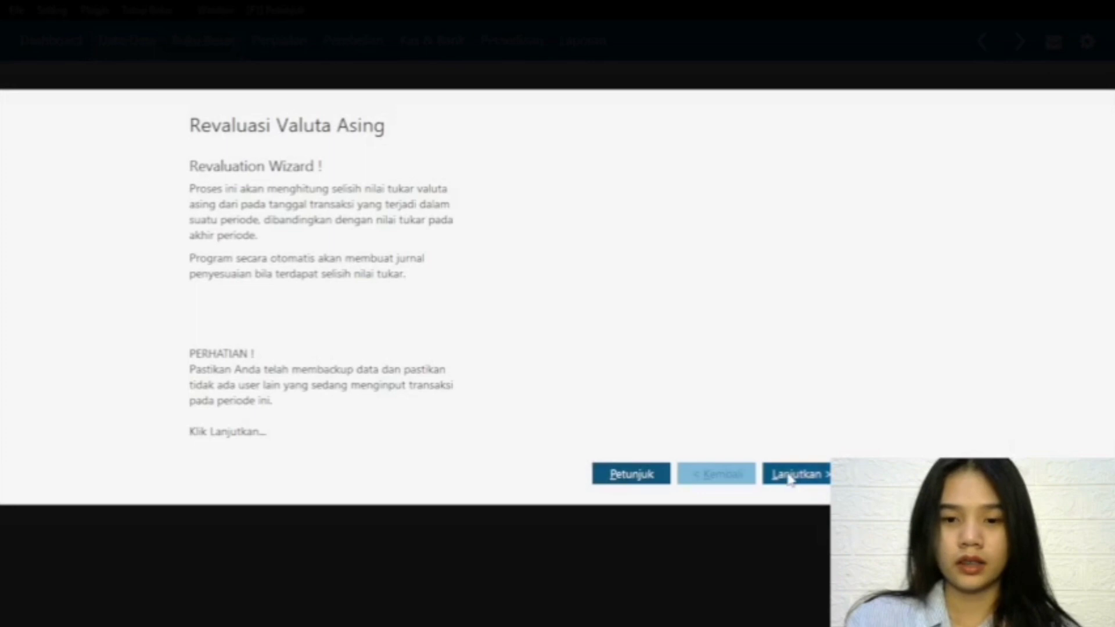
Step: Process the February 2024 foreign currency revaluation with the USD rate at 10,000, no account filters, and earlier revaluation transactions for the period deleted
left_click(790, 474)
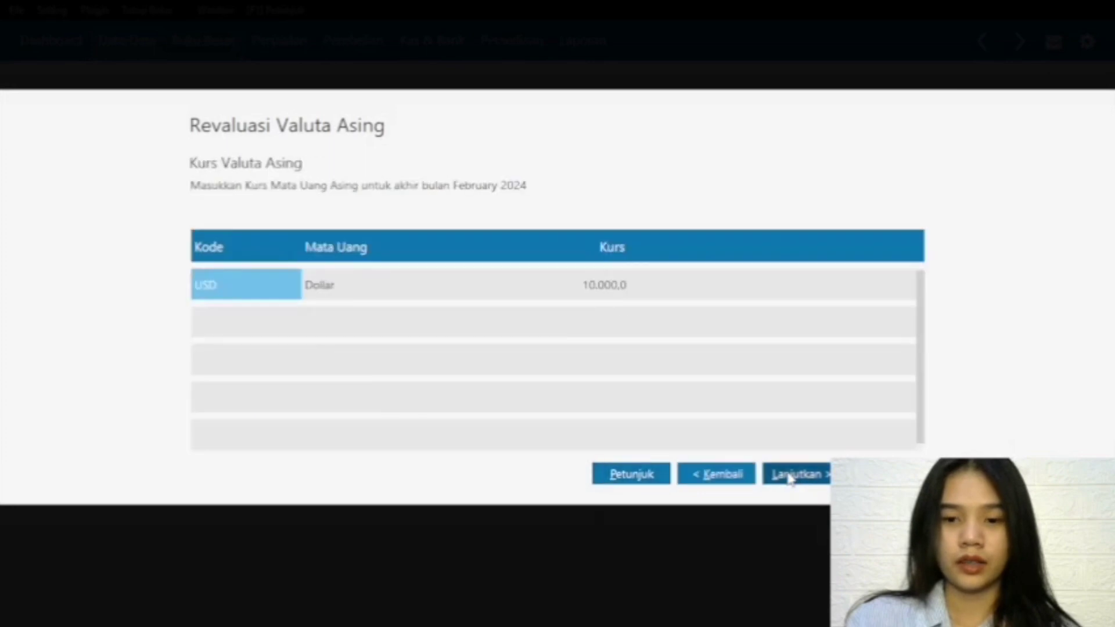
left_click(789, 476)
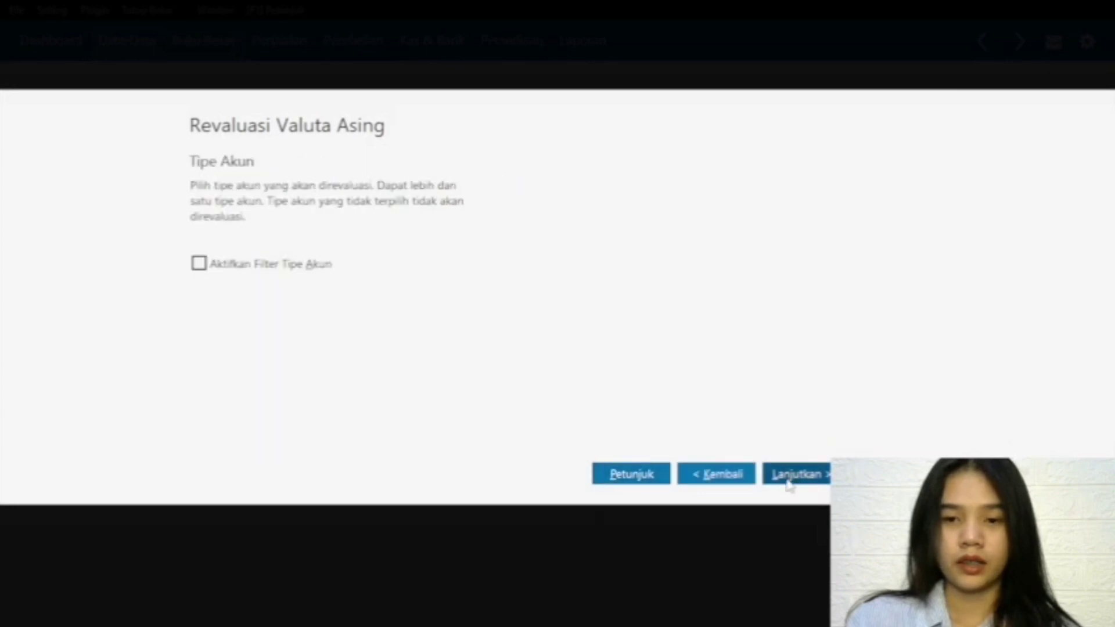
left_click(788, 479)
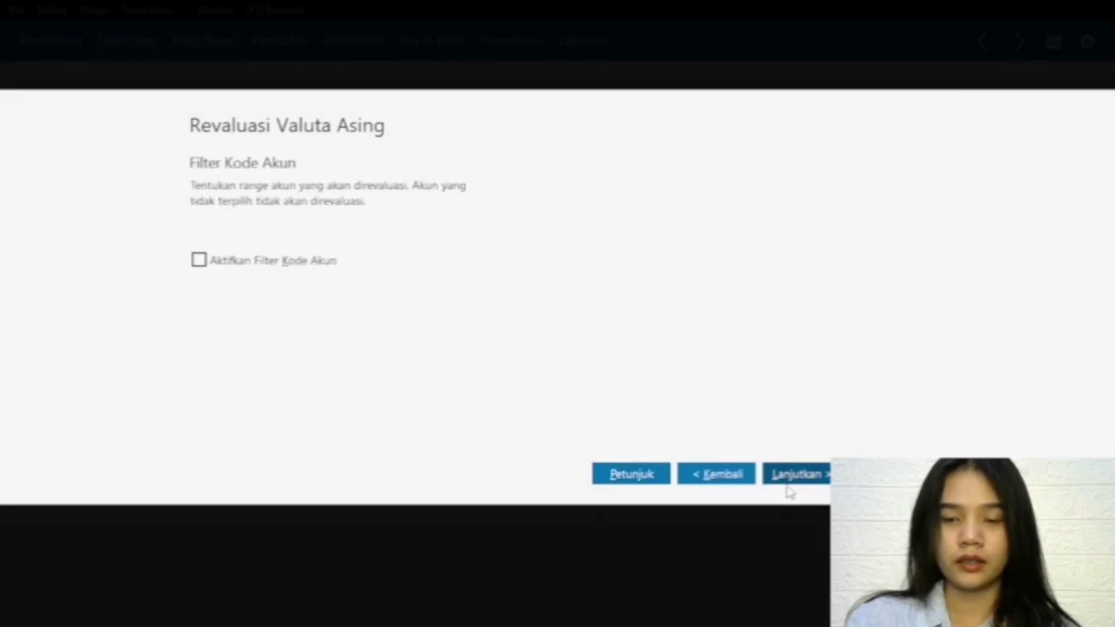
left_click(788, 483)
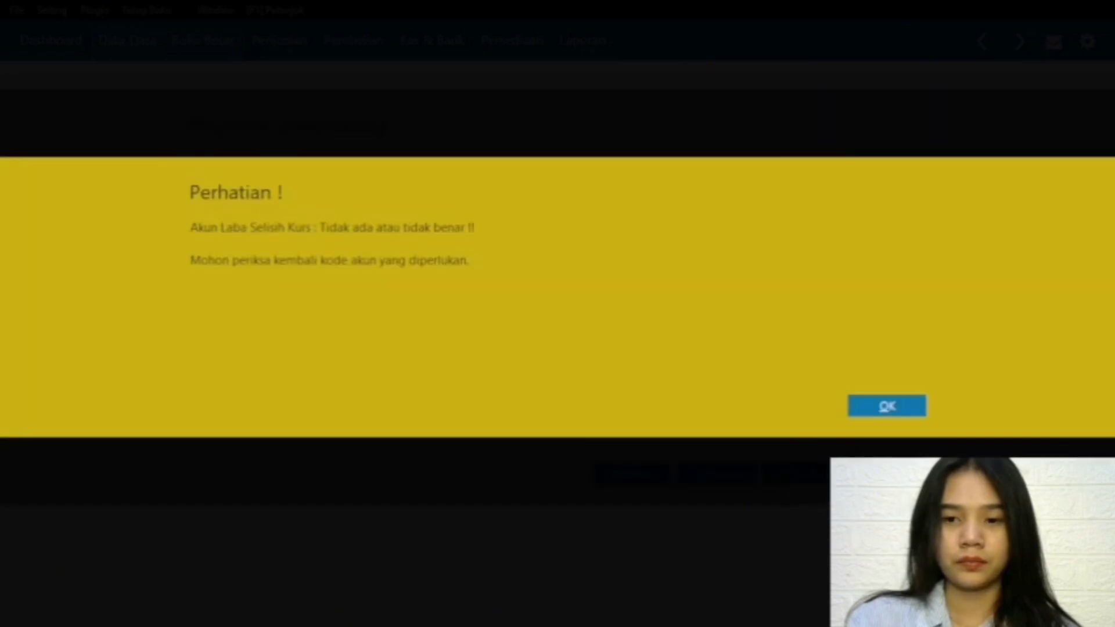
left_click(878, 408)
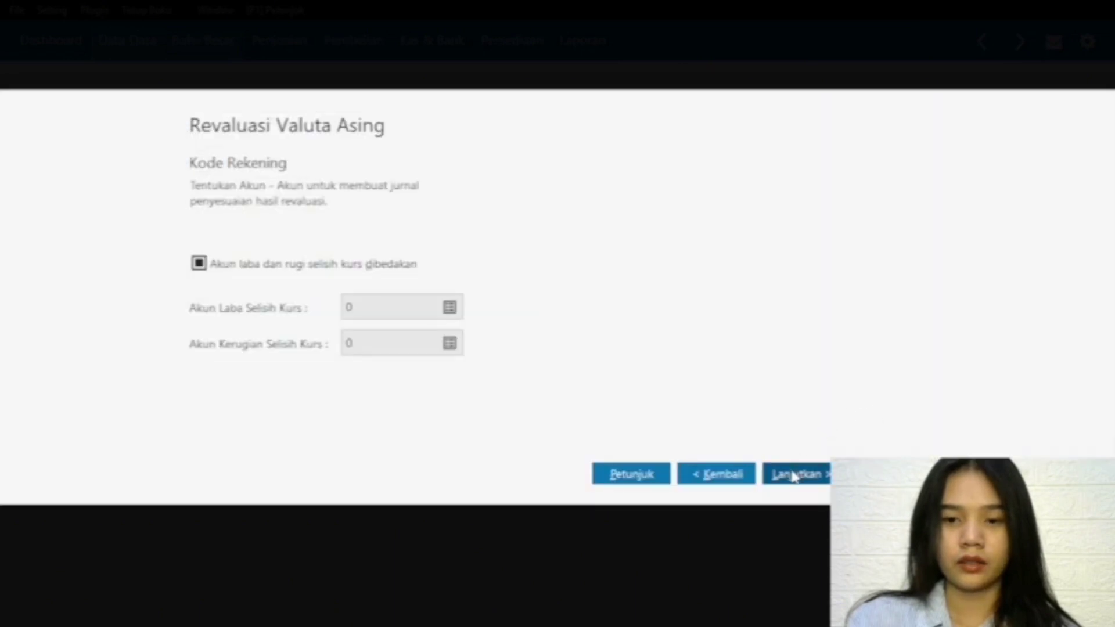
left_click(793, 475)
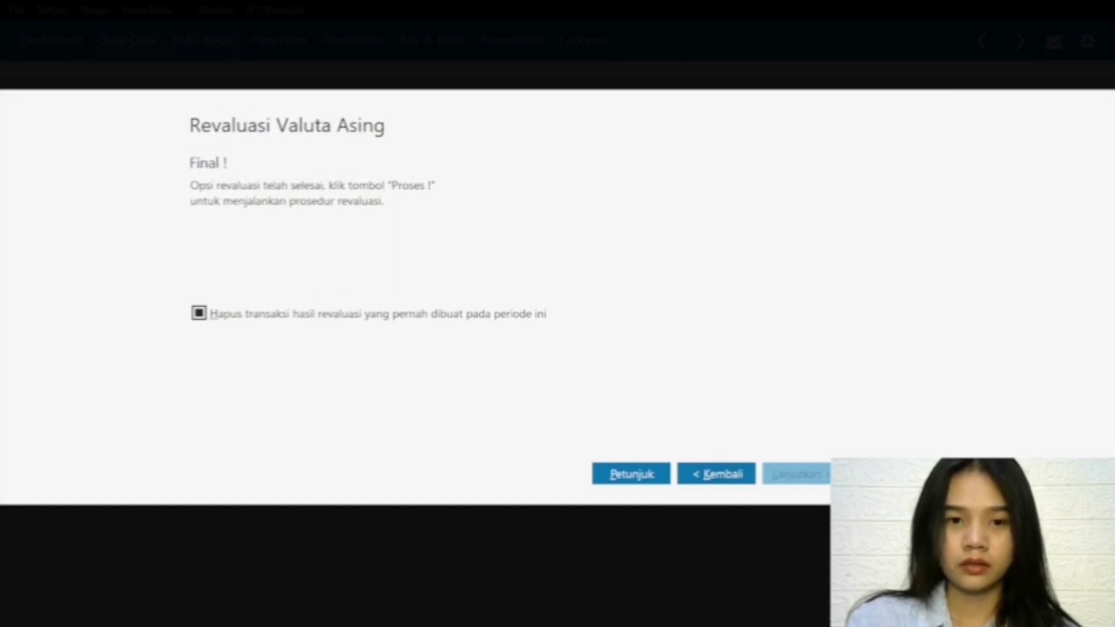
left_click(886, 474)
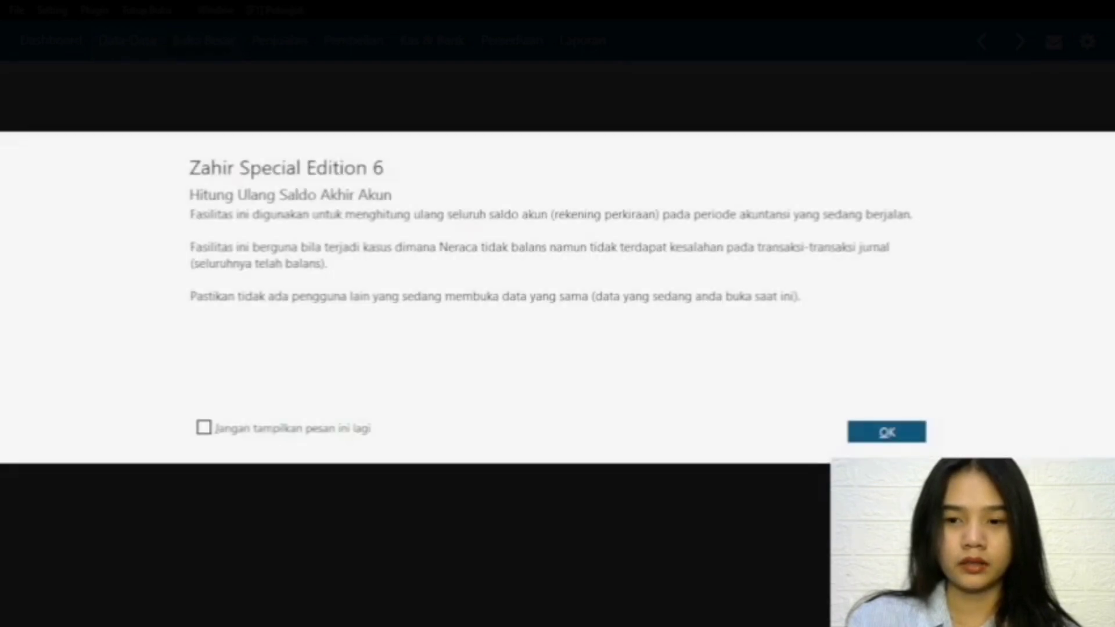
left_click(890, 433)
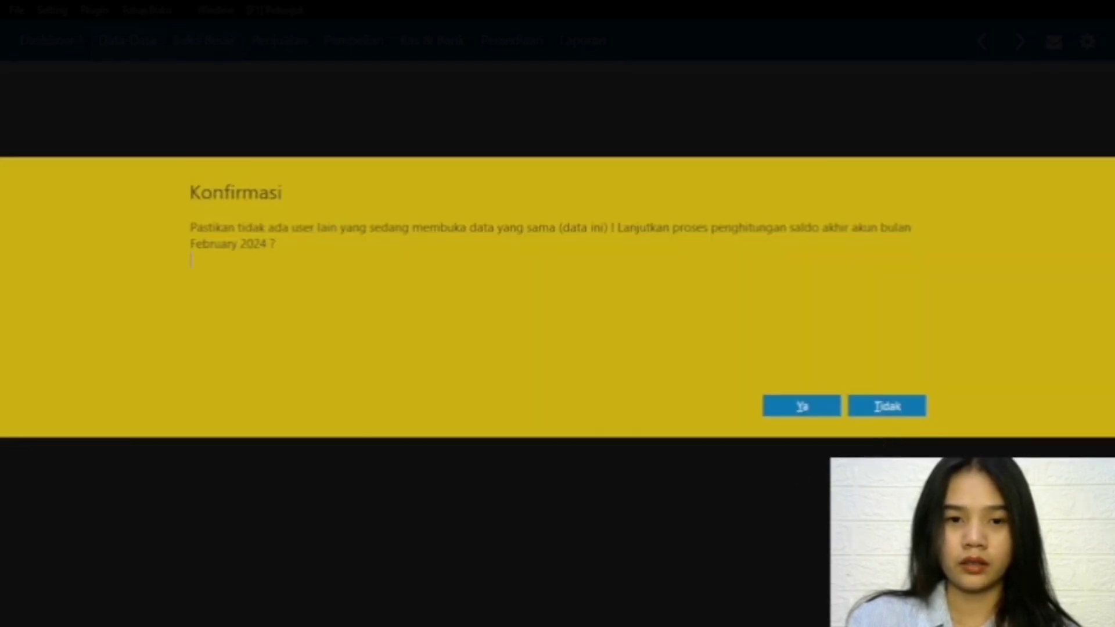
Step: Approve the ending account balance calculations for February 2024 and March 2024, and close the ending inventory balance recalculation
left_click(811, 408)
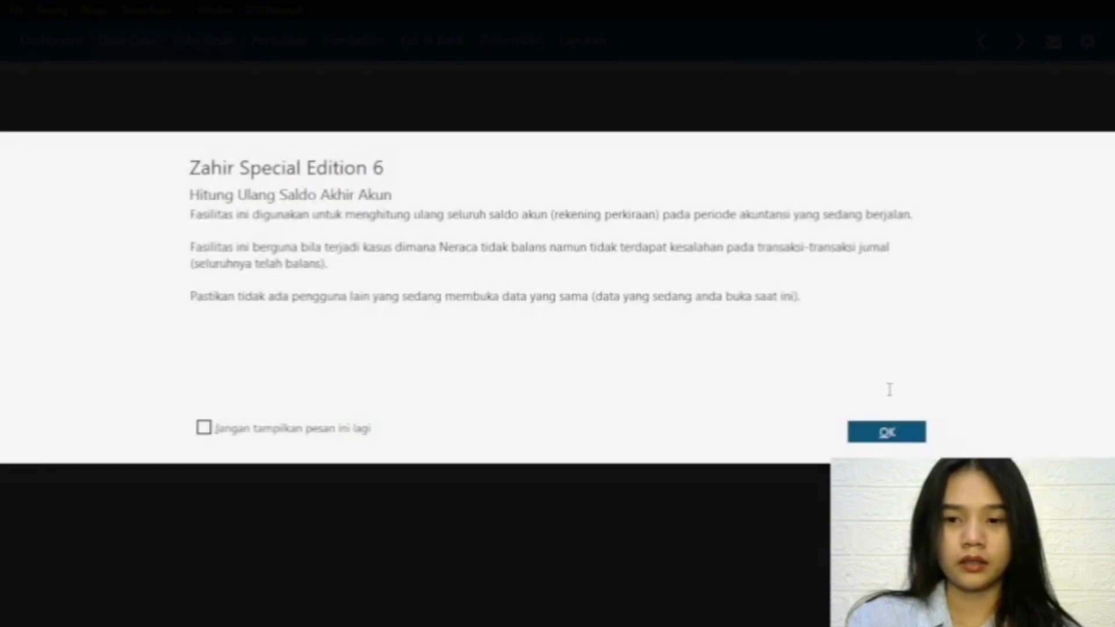
left_click(886, 433)
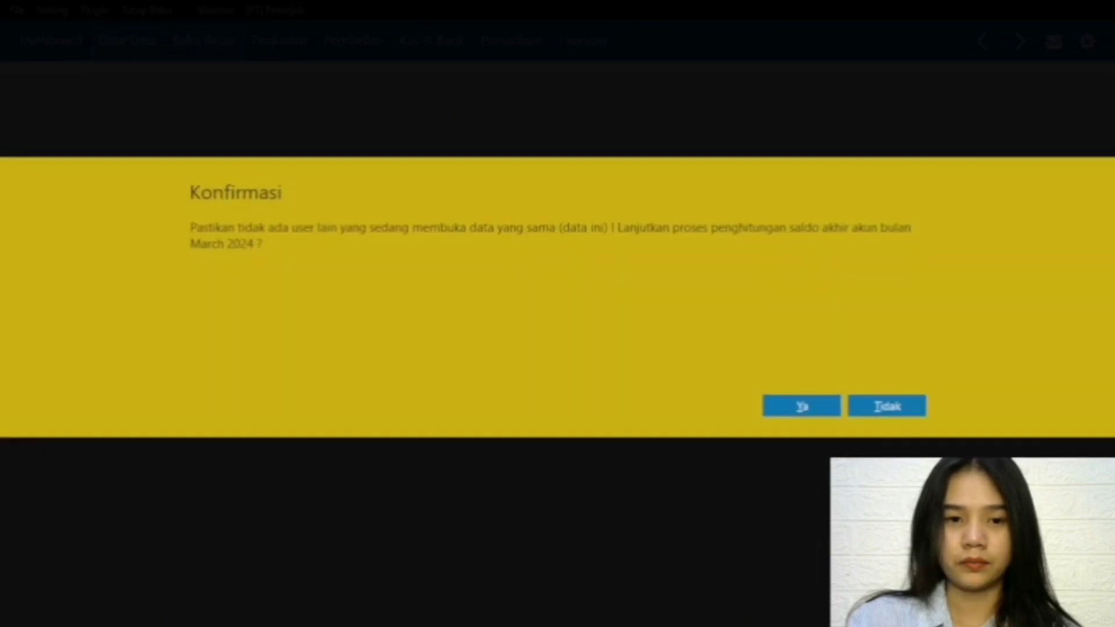
left_click(808, 406)
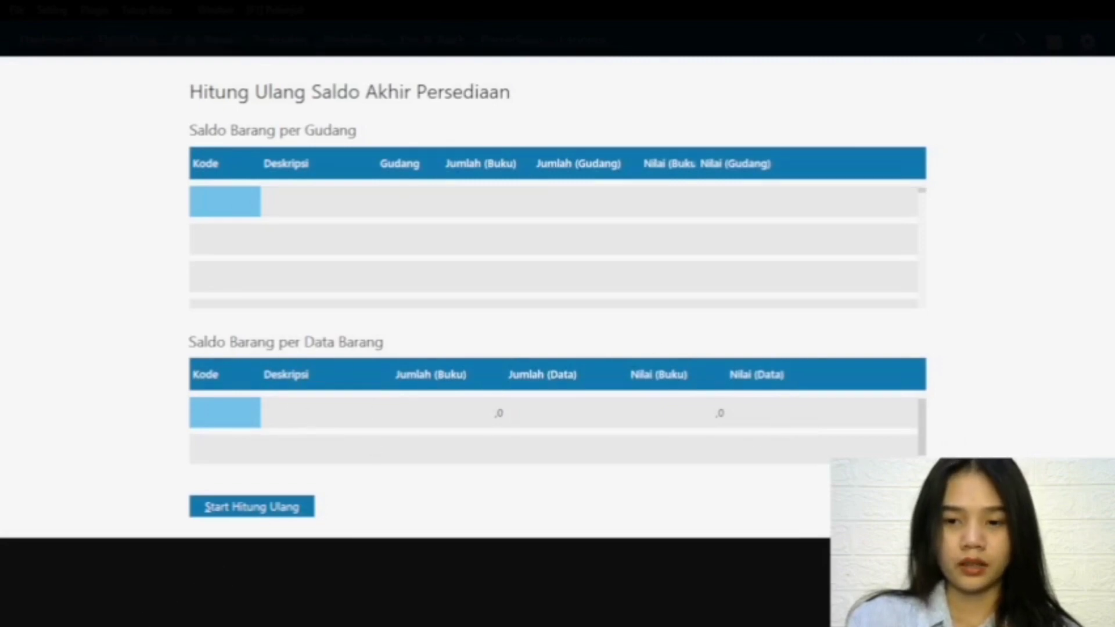
left_click(883, 506)
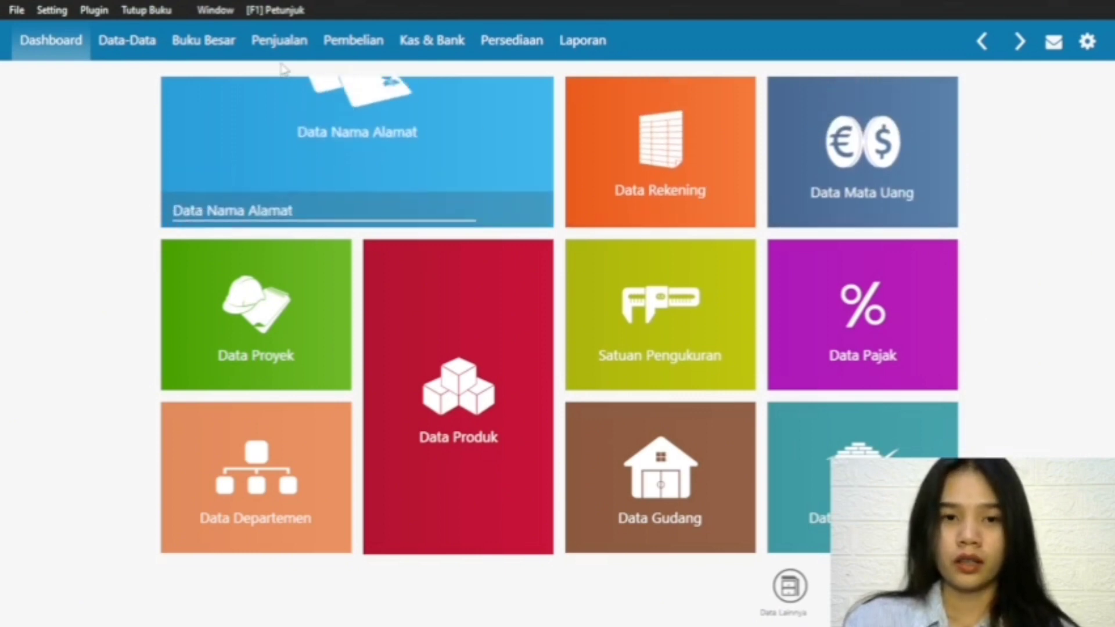
Step: Check the general journal transaction list for the new period, then return to the Data-Data page
left_click(218, 40)
mouse_move(445, 355)
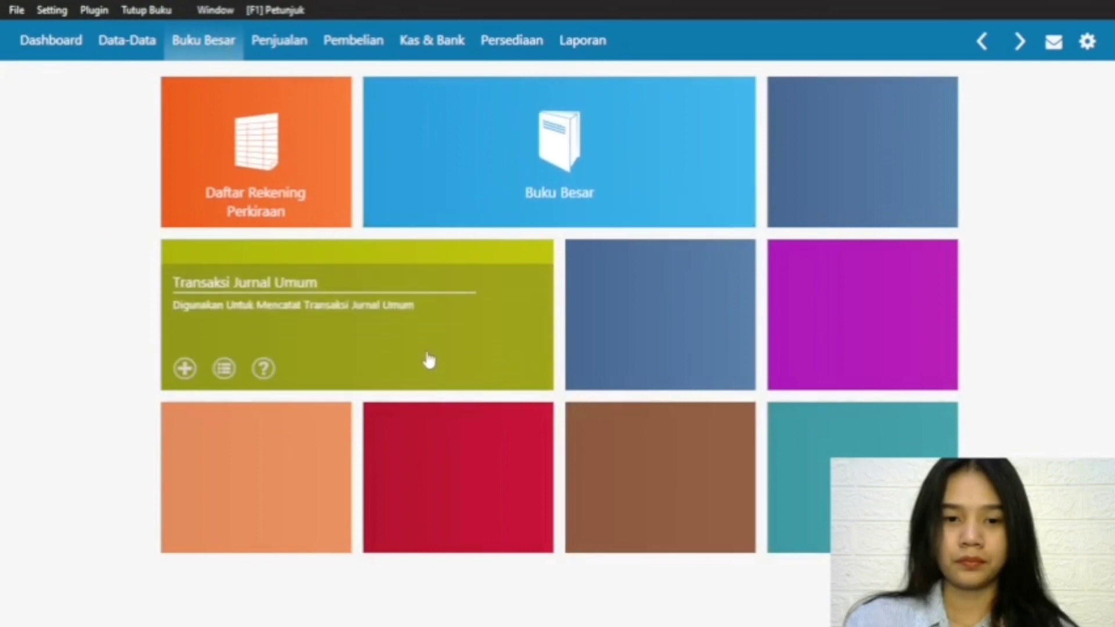
left_click(218, 368)
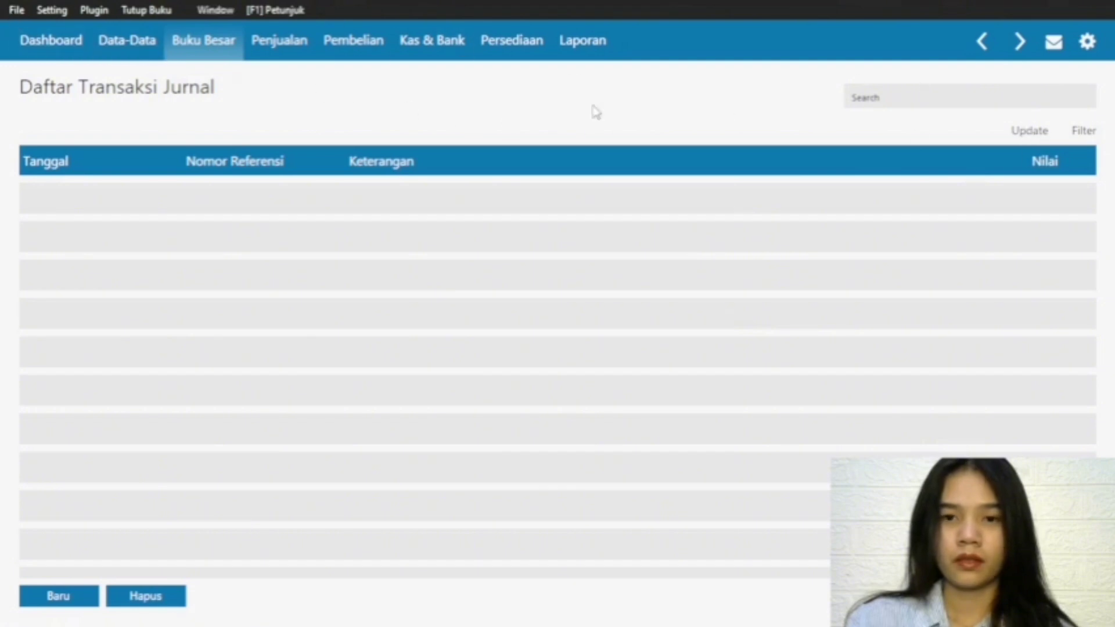
left_click(131, 53)
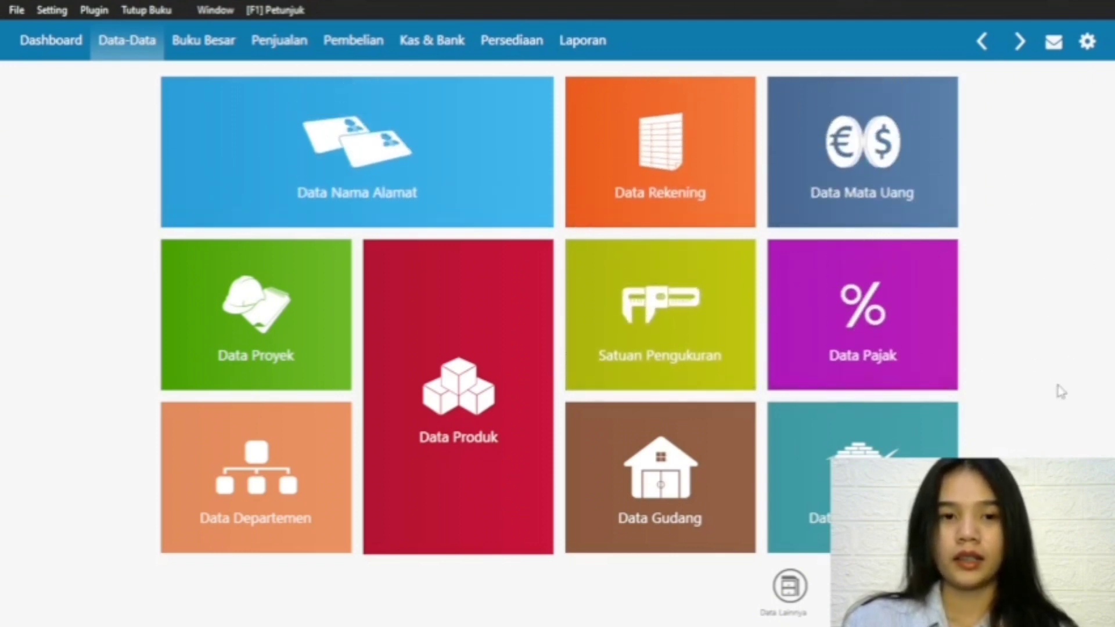
Step: Generate the Laba Rugi Standar report for February 2024 to March 2024 and review it from revenue to net profit
left_click(593, 43)
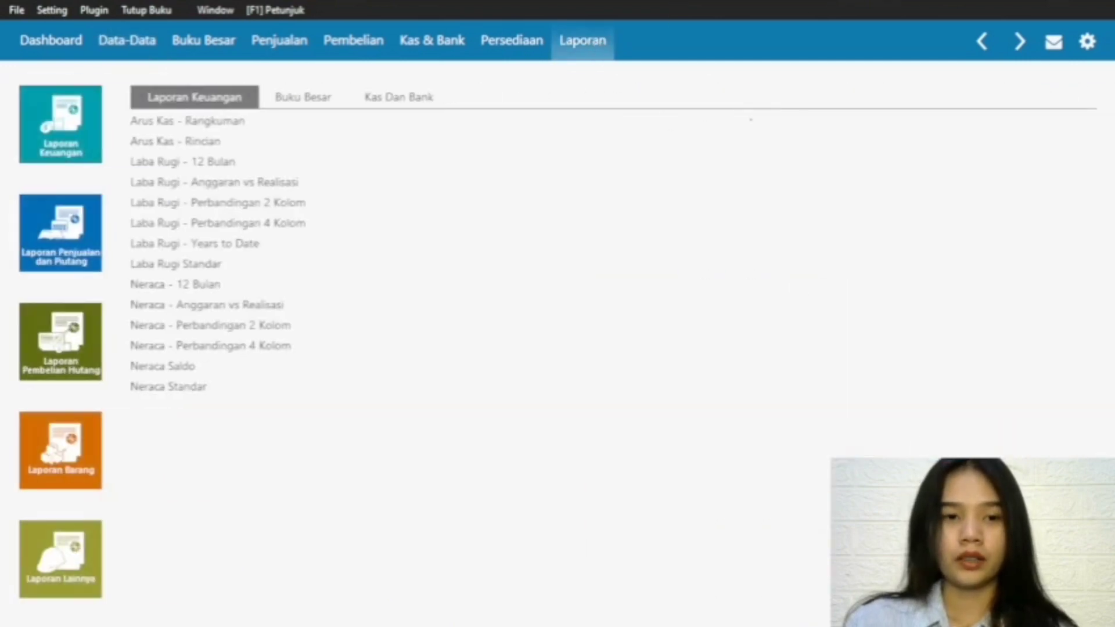
left_click(225, 121)
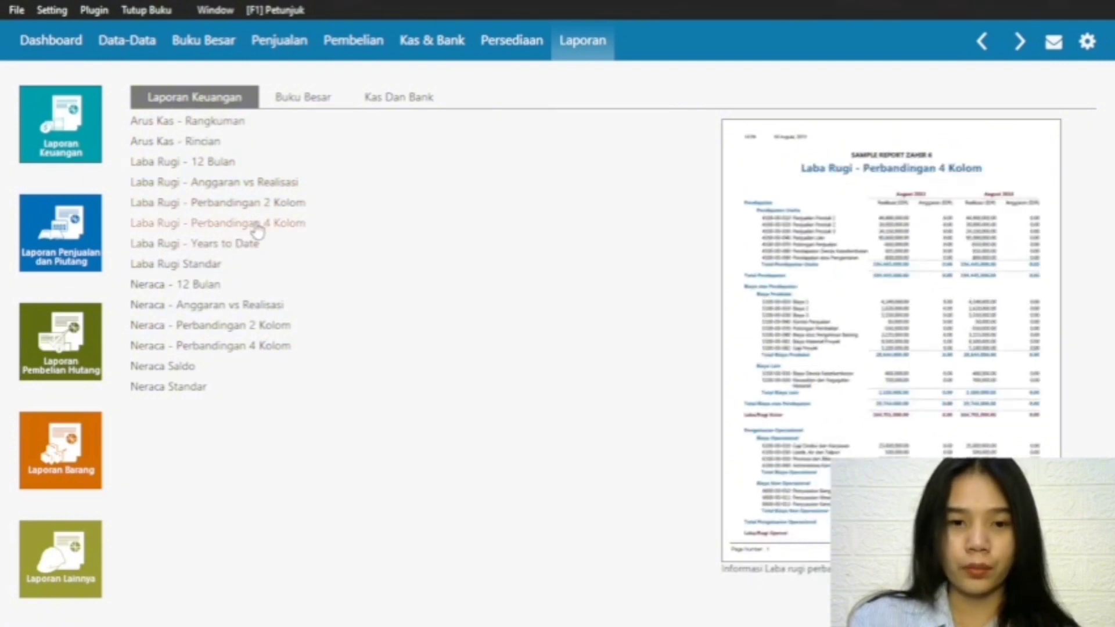
left_click(166, 266)
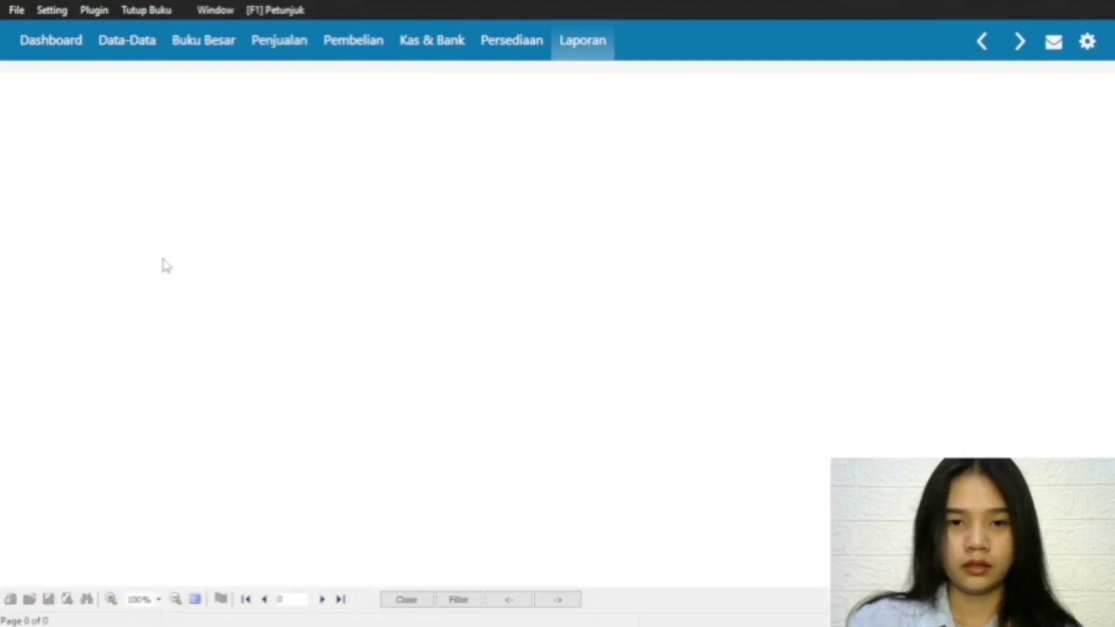
left_click(422, 203)
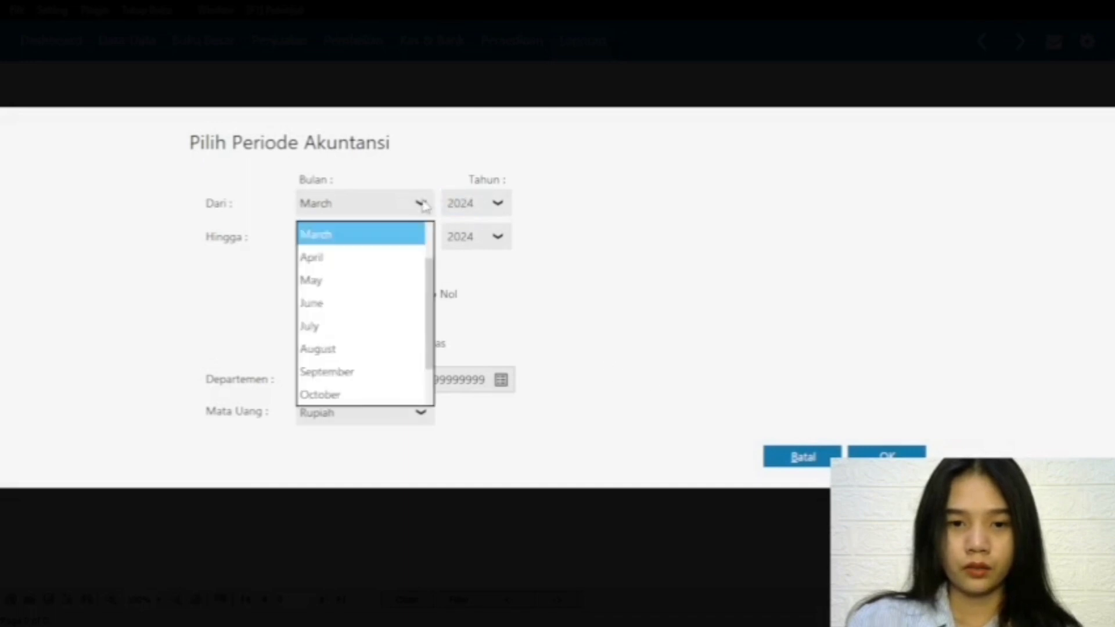
scroll(350, 259, "up", 1)
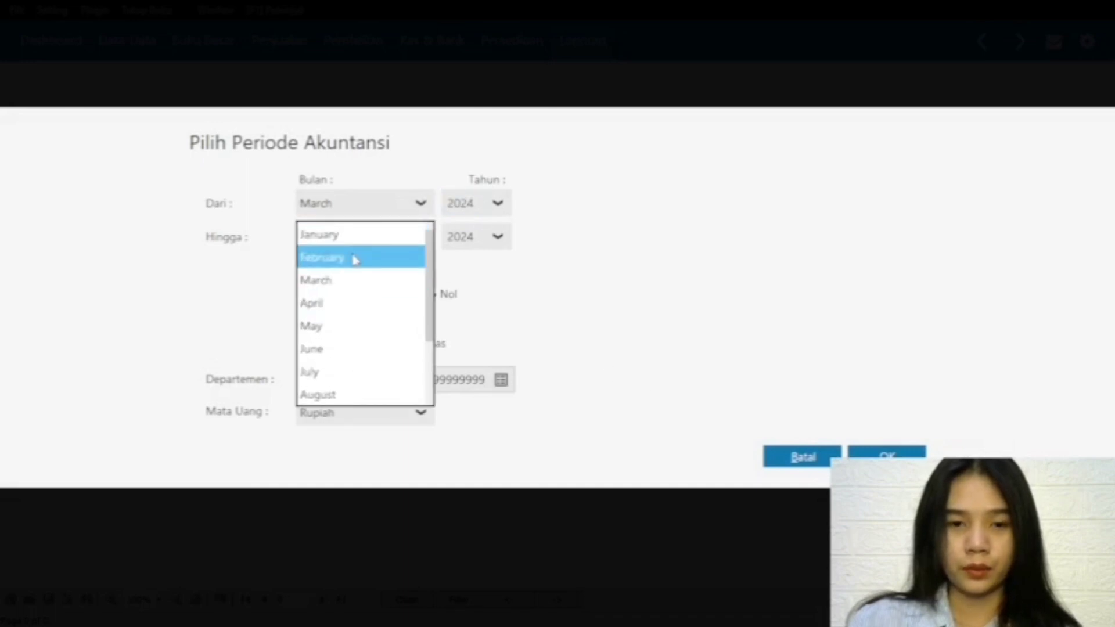
left_click(353, 257)
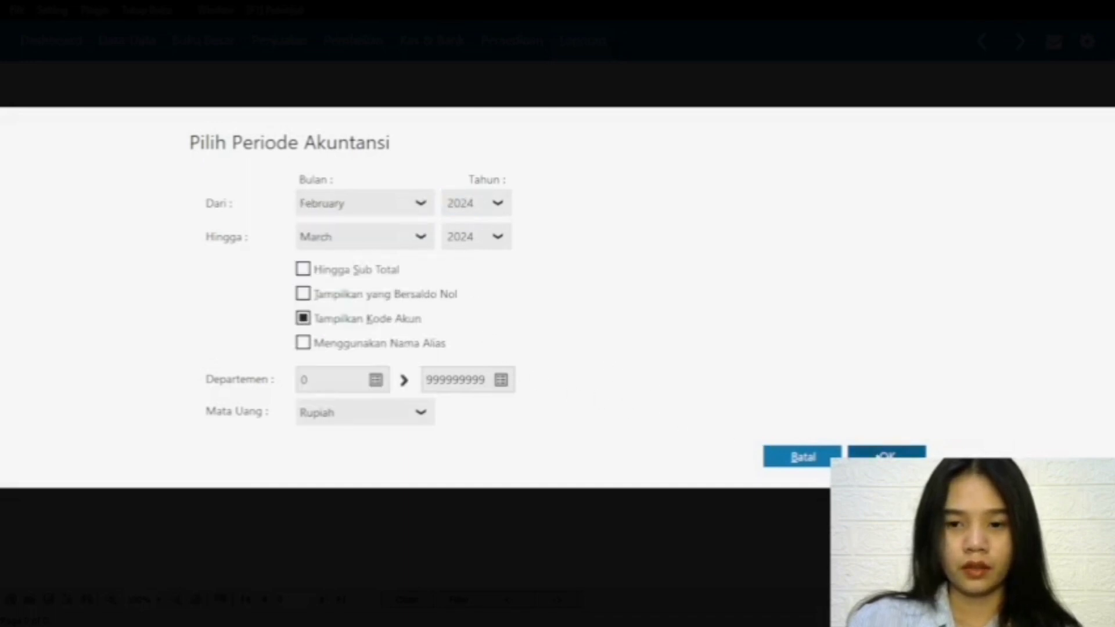
left_click(874, 455)
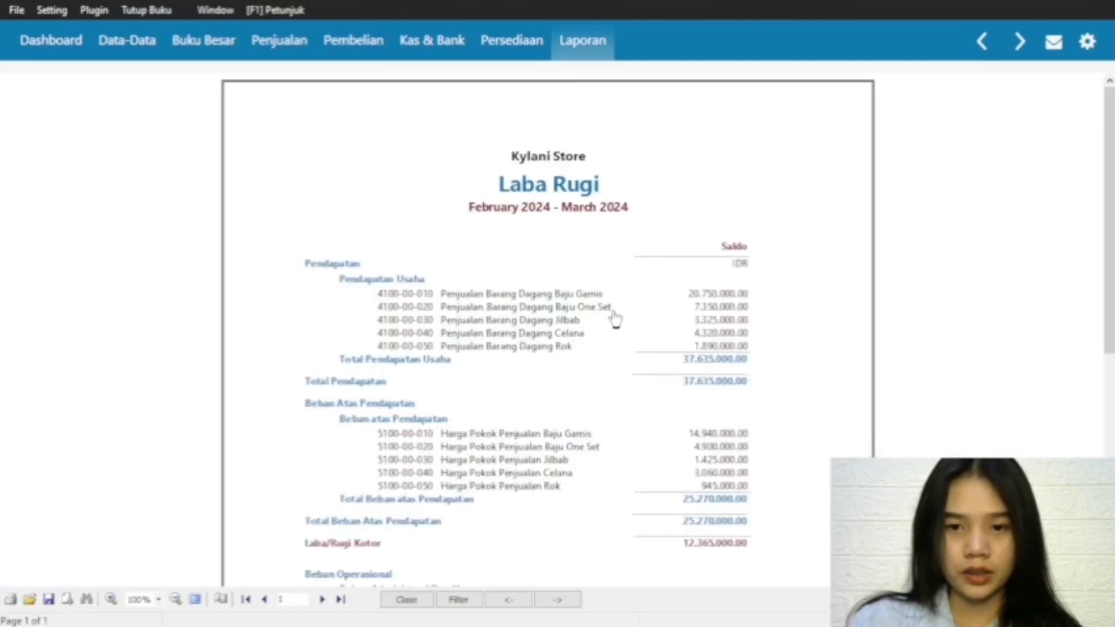
scroll(548, 325, "down", 8)
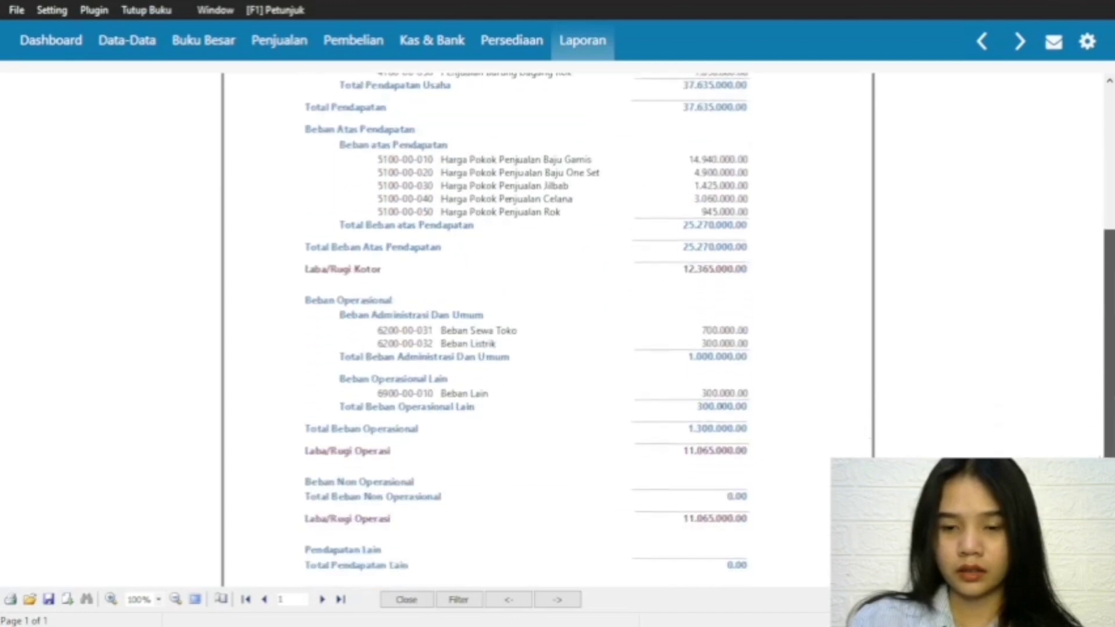
scroll(548, 325, "up", 8)
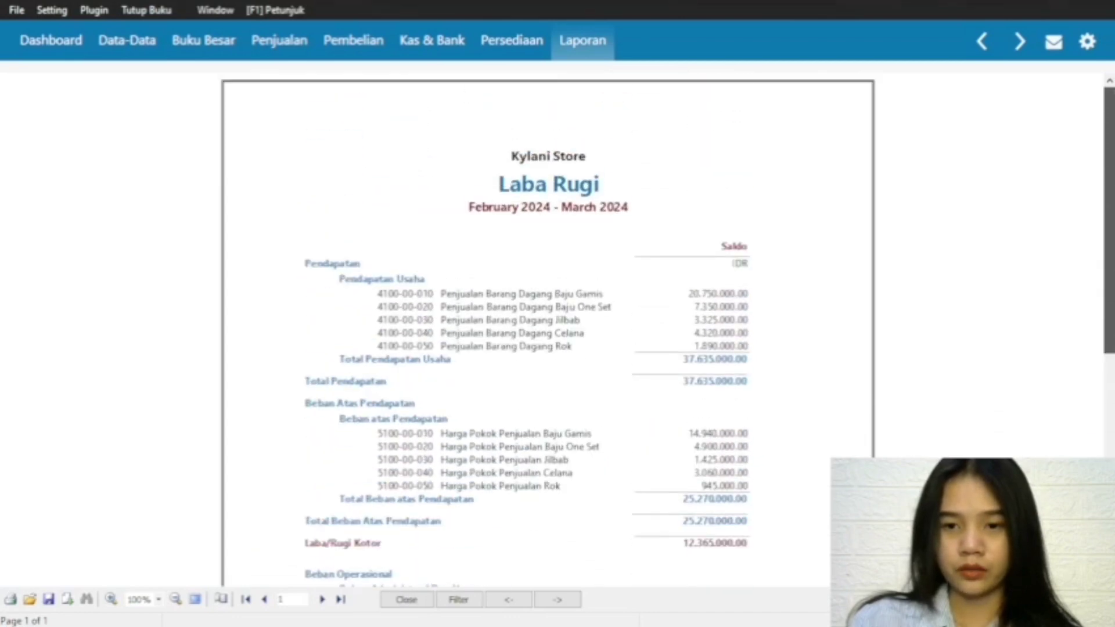
scroll(684, 497, "down", 8)
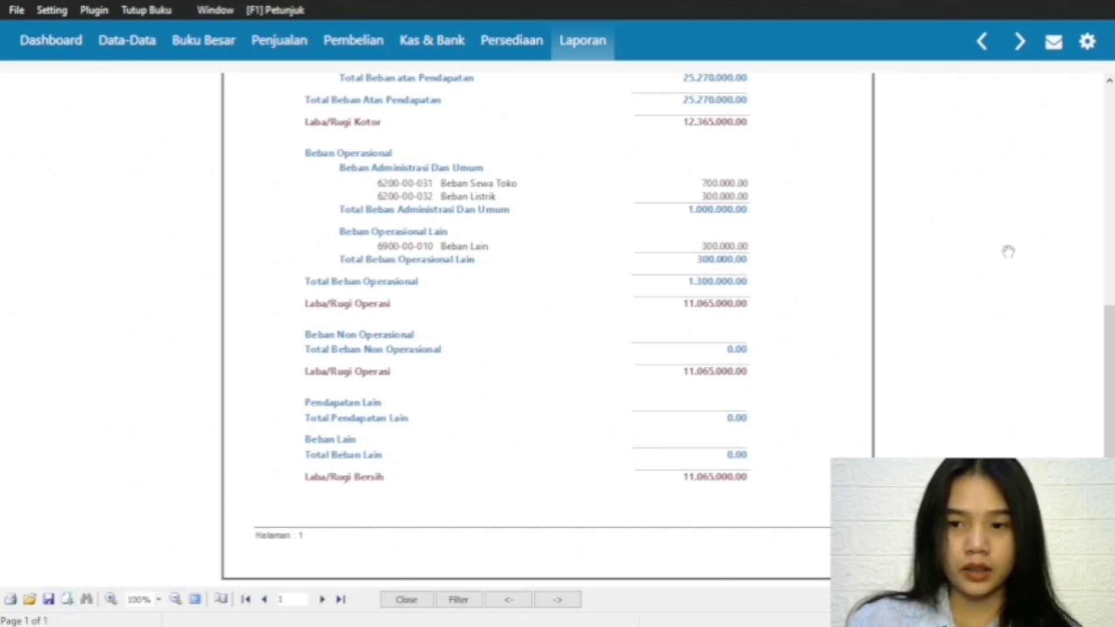
mouse_move(1110, 356)
left_mouse_down()
mouse_move(1110, 157)
mouse_move(1109, 366)
left_mouse_up()
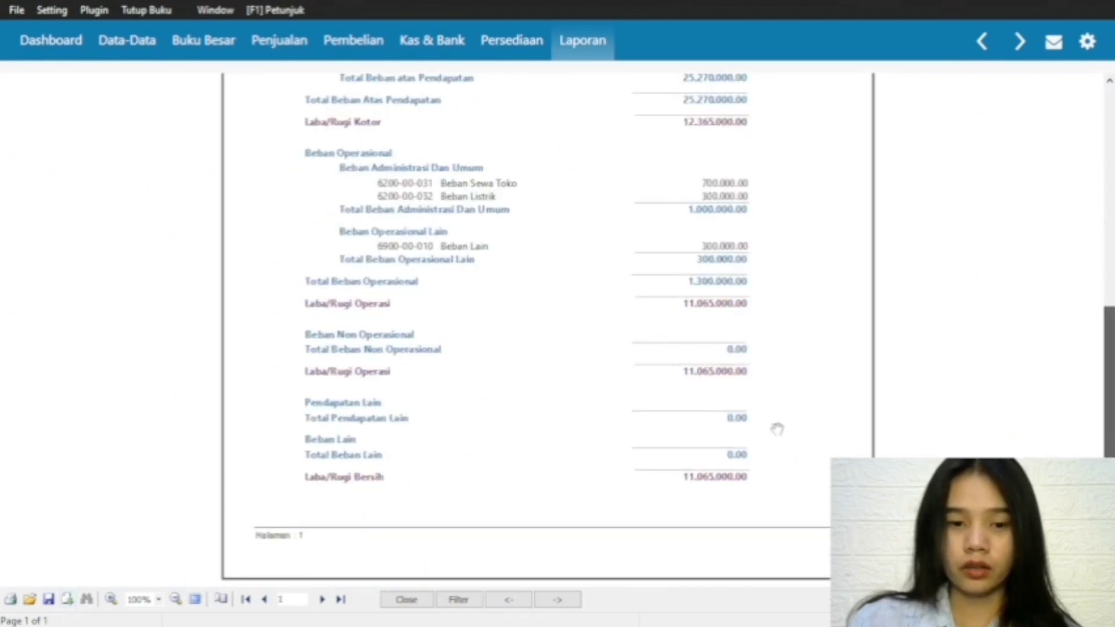
Step: Export all pages of the Laba Rugi report as a PDF named laba rugi standar in Downloads, then close the report
left_click(67, 599)
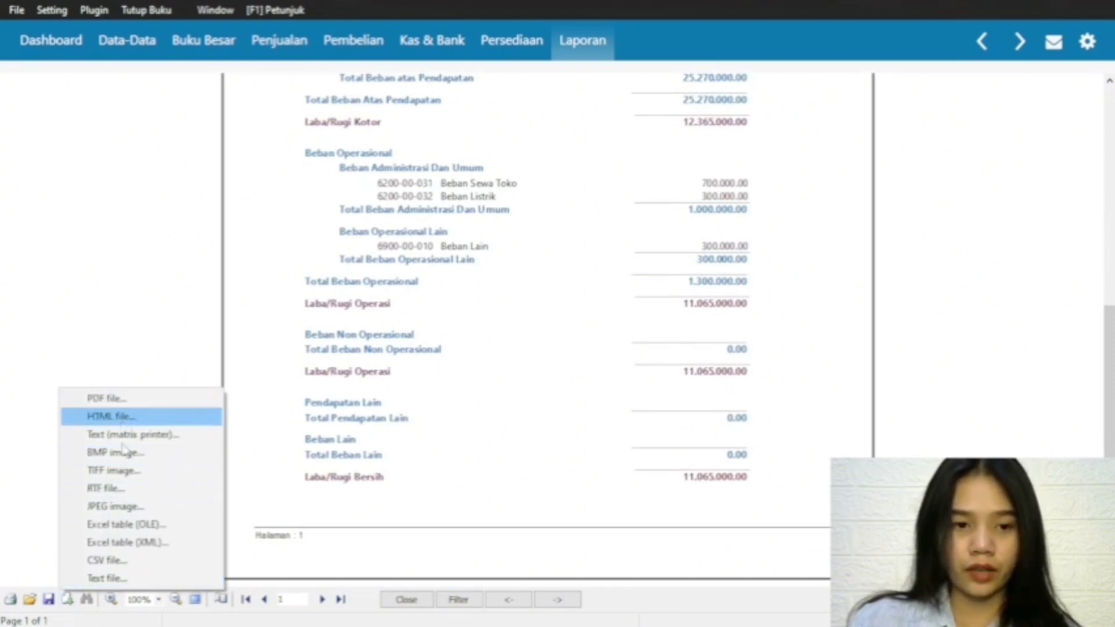
left_click(129, 403)
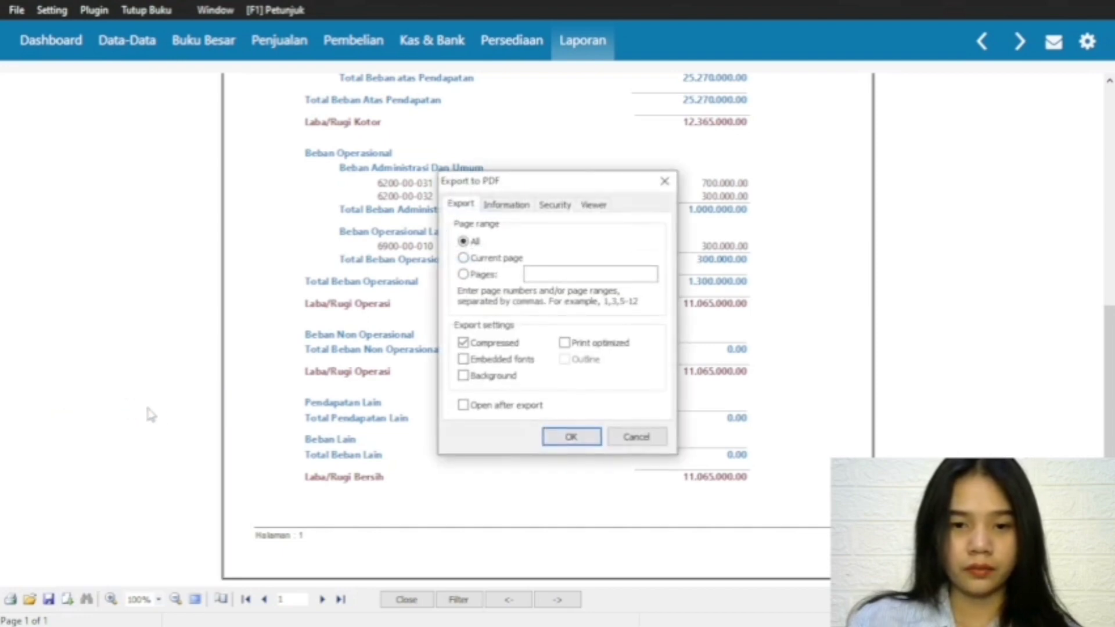
left_click(562, 442)
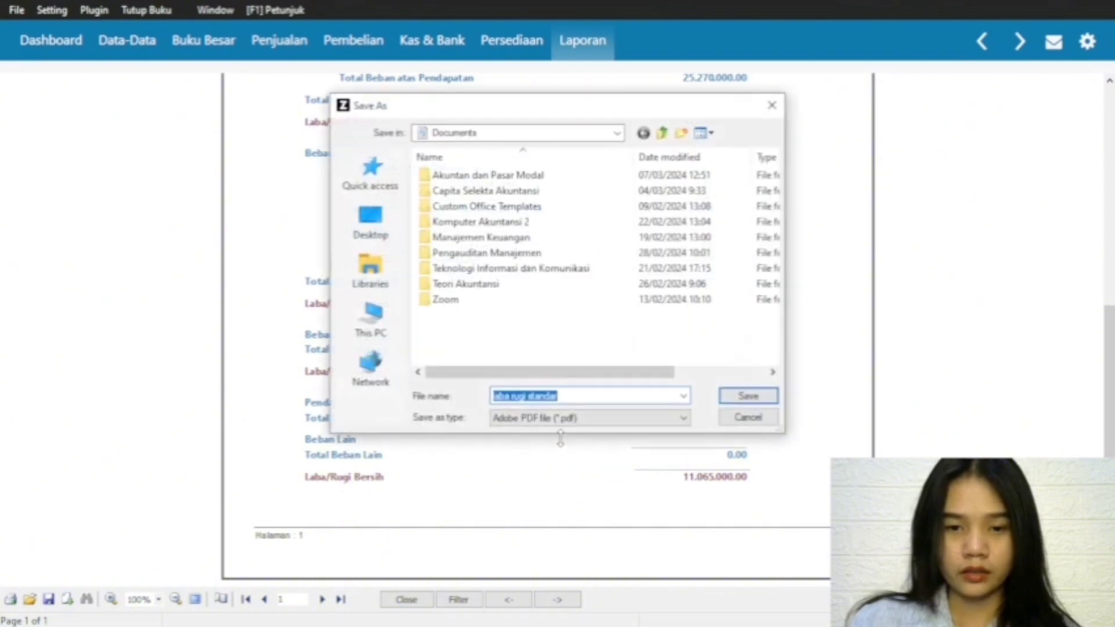
left_click(370, 283)
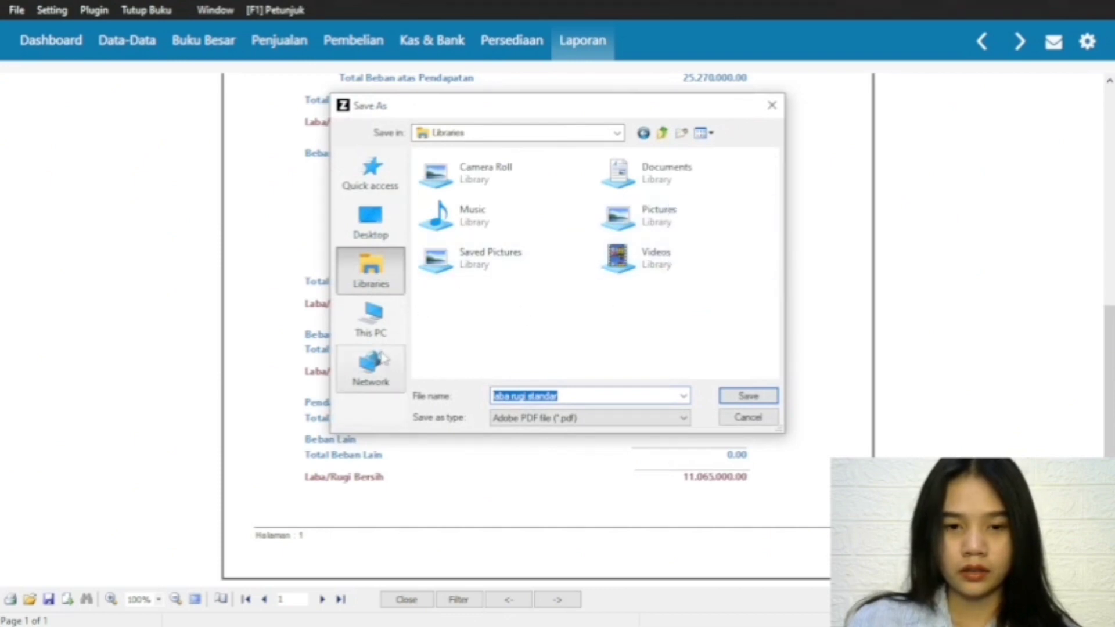
left_click(379, 324)
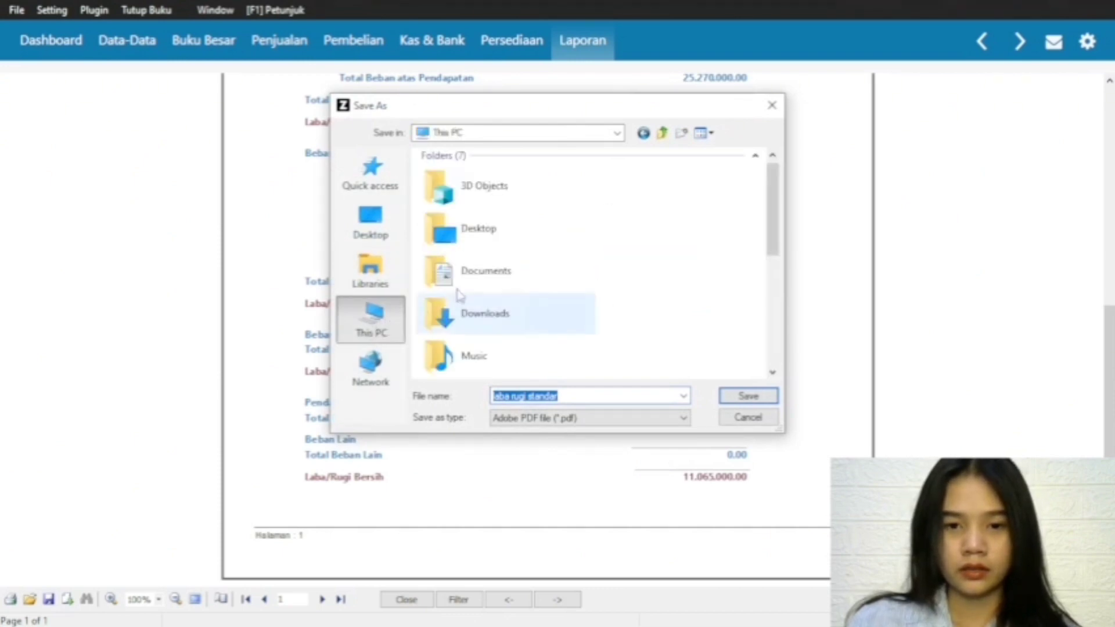
double_click(471, 324)
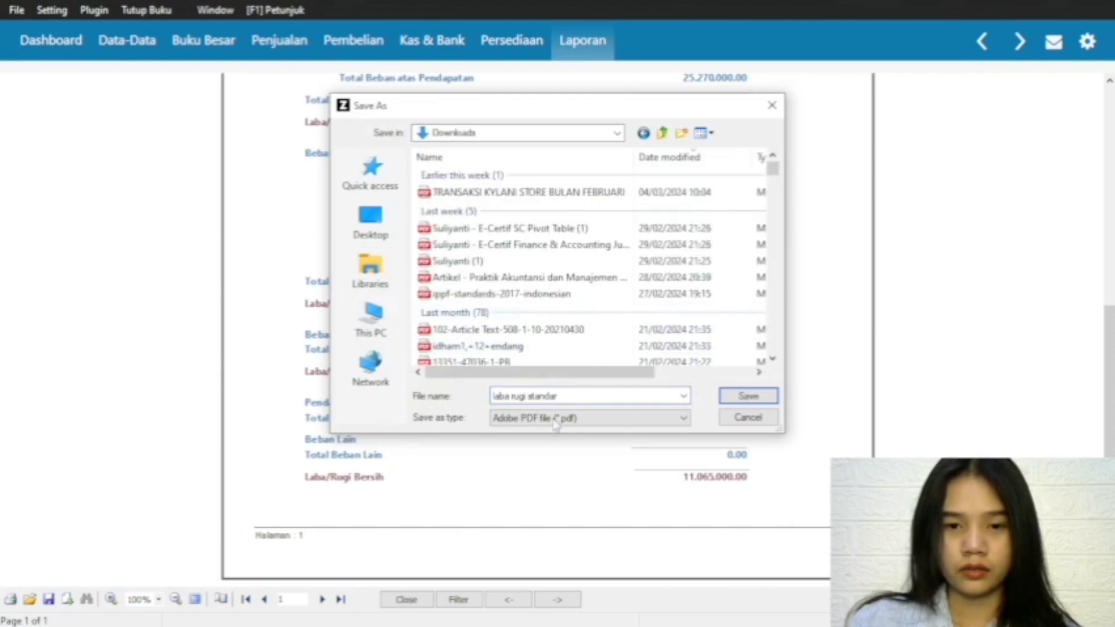
left_click(743, 398)
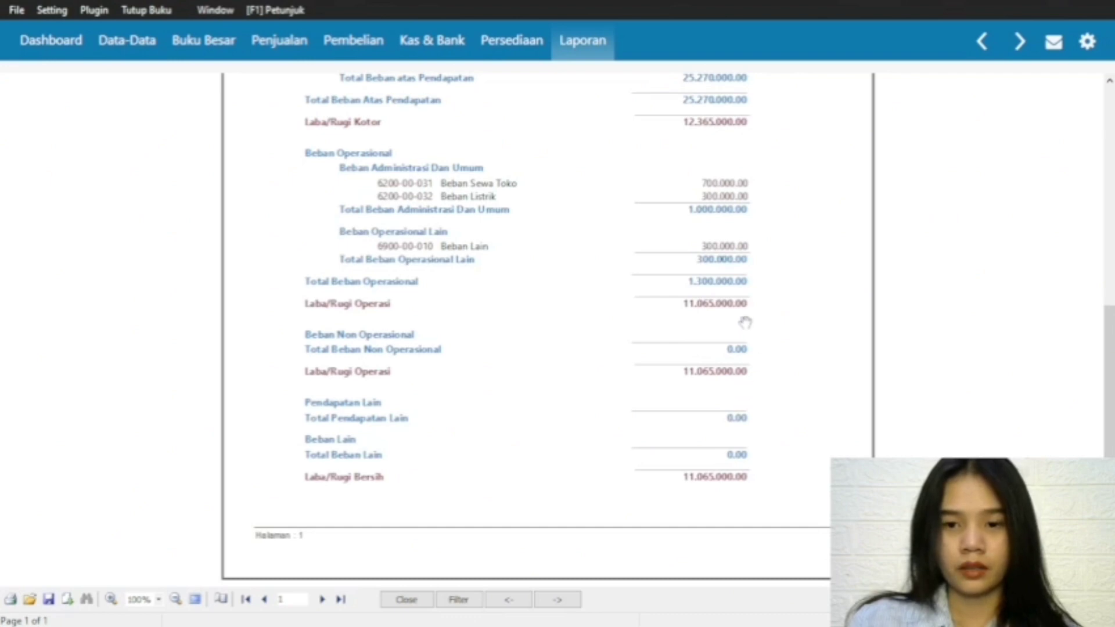
left_click_drag(1108, 383, 1106, 284)
left_click(406, 599)
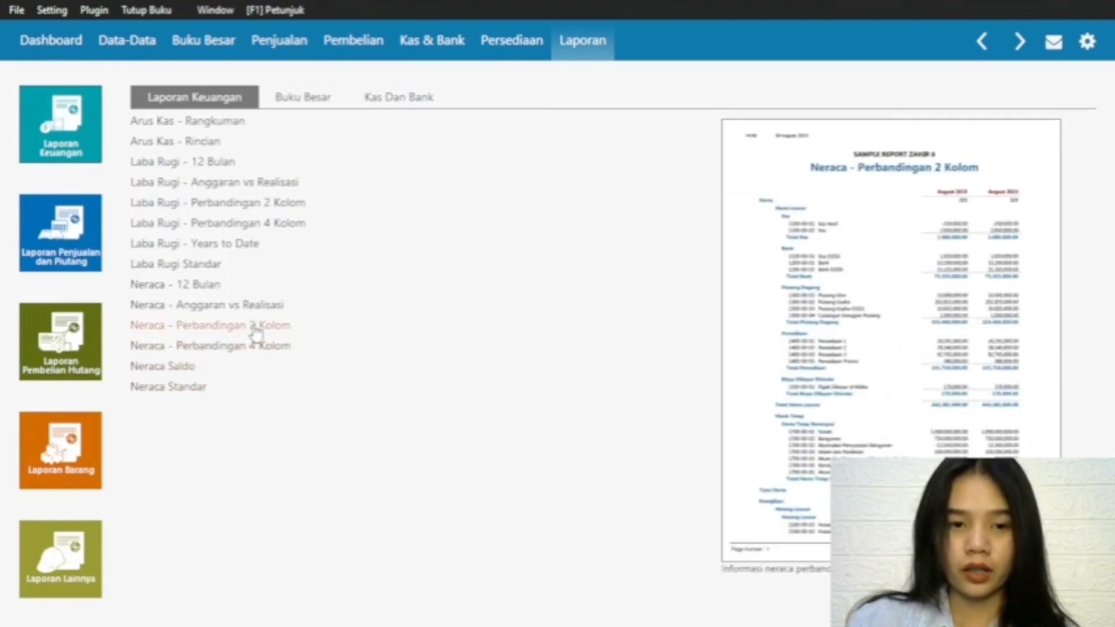
Step: Generate the Neraca Standar report for February 2024 and review it from assets down to total liabilities and capital
left_click(157, 392)
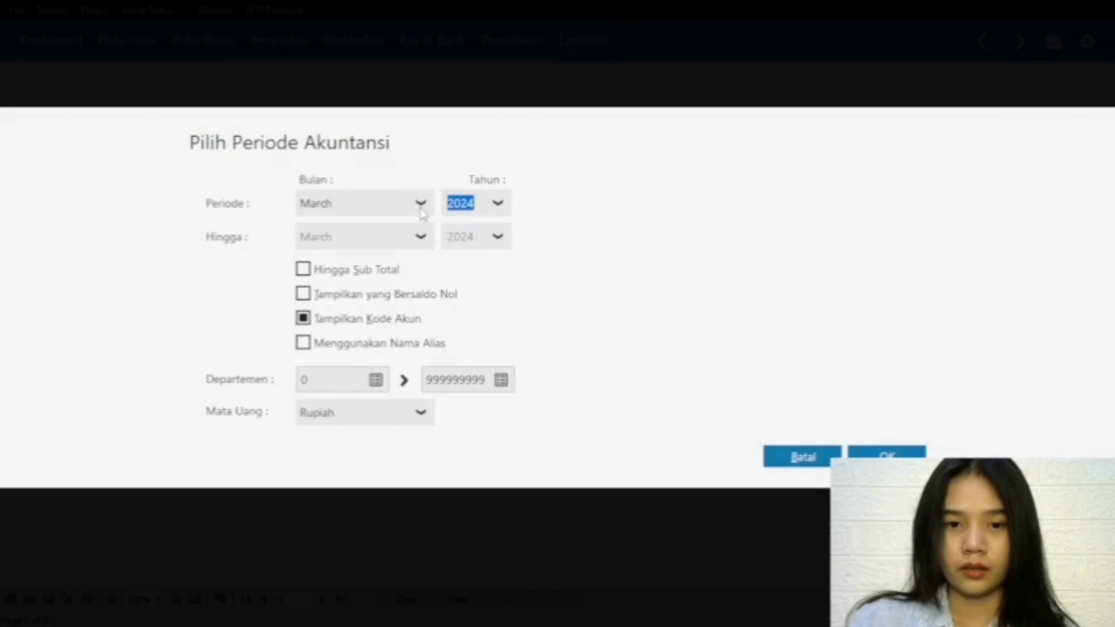
left_click(420, 203)
scroll(371, 267, "up", 2)
left_click(346, 238)
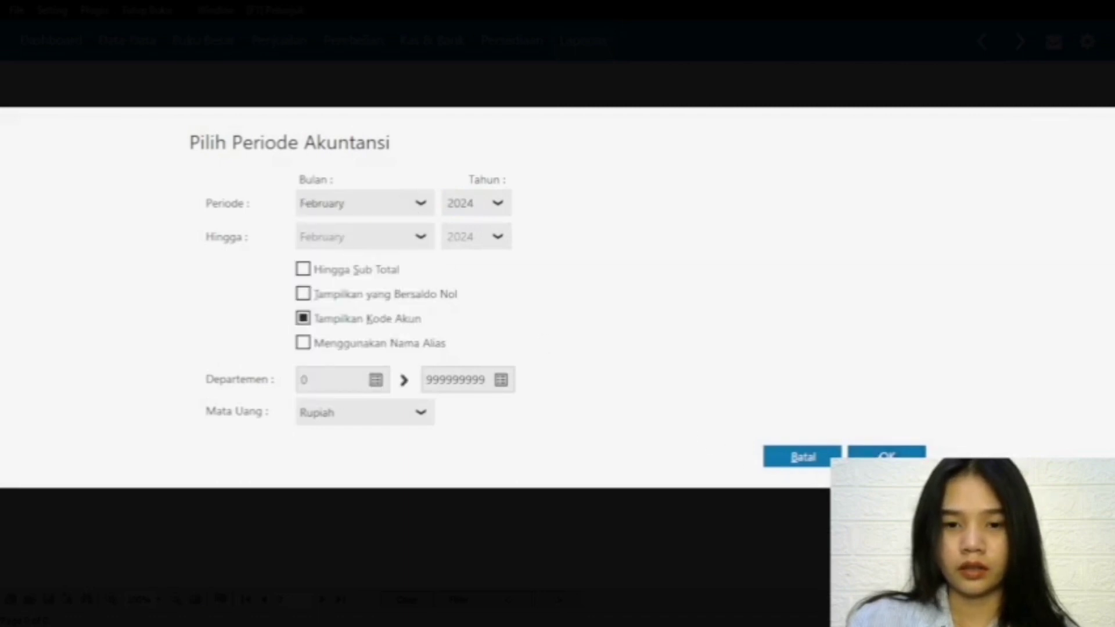
left_click(877, 456)
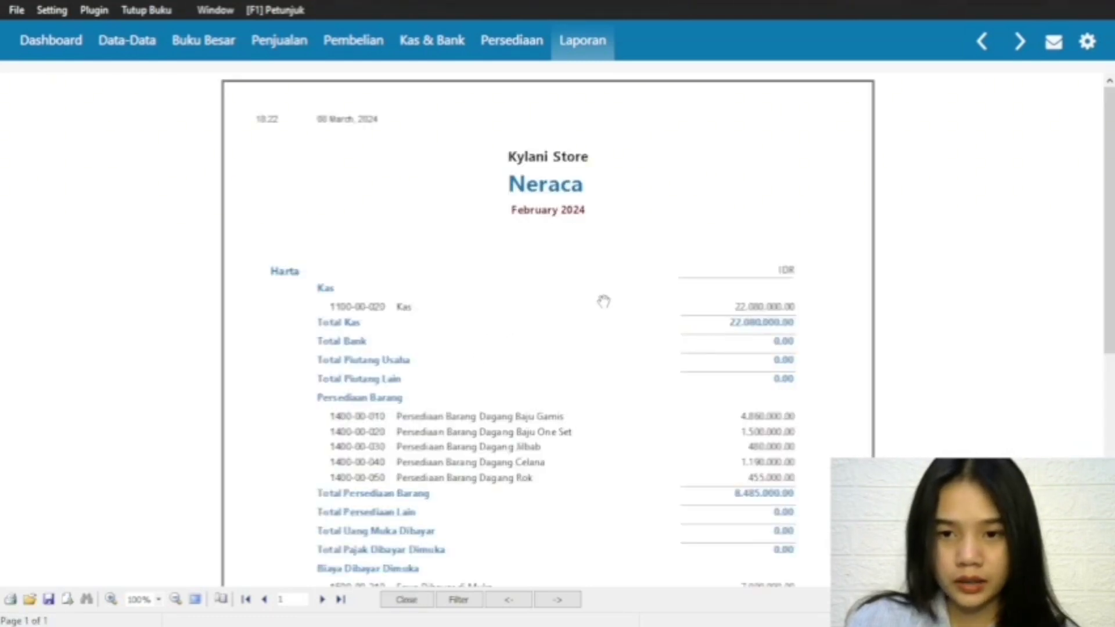
left_click_drag(1108, 296, 1080, 447)
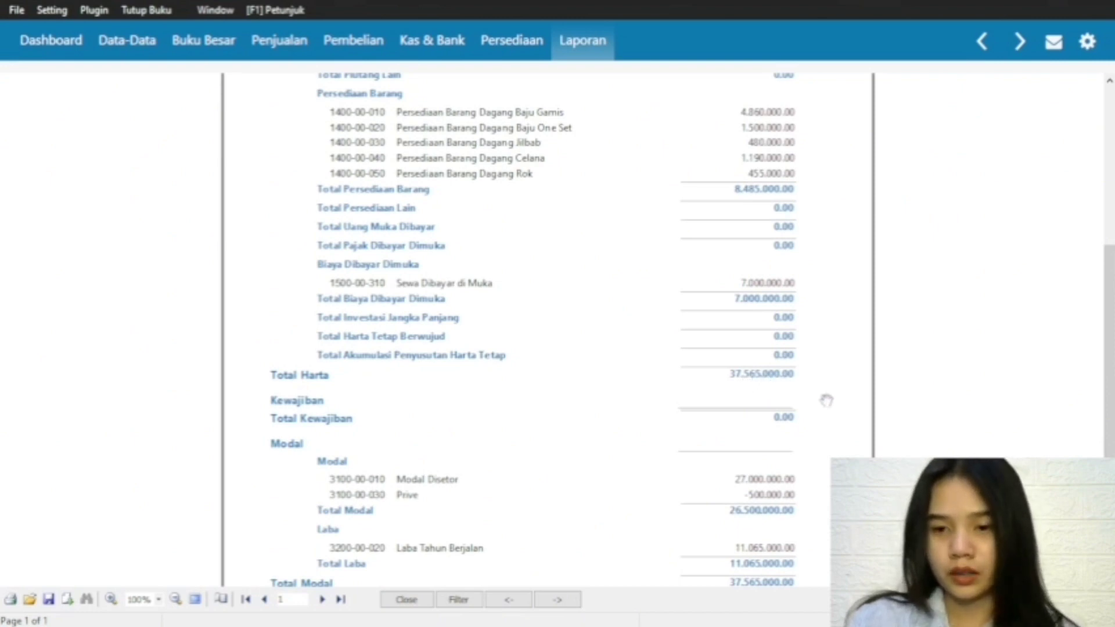
left_click_drag(1109, 355, 1109, 419)
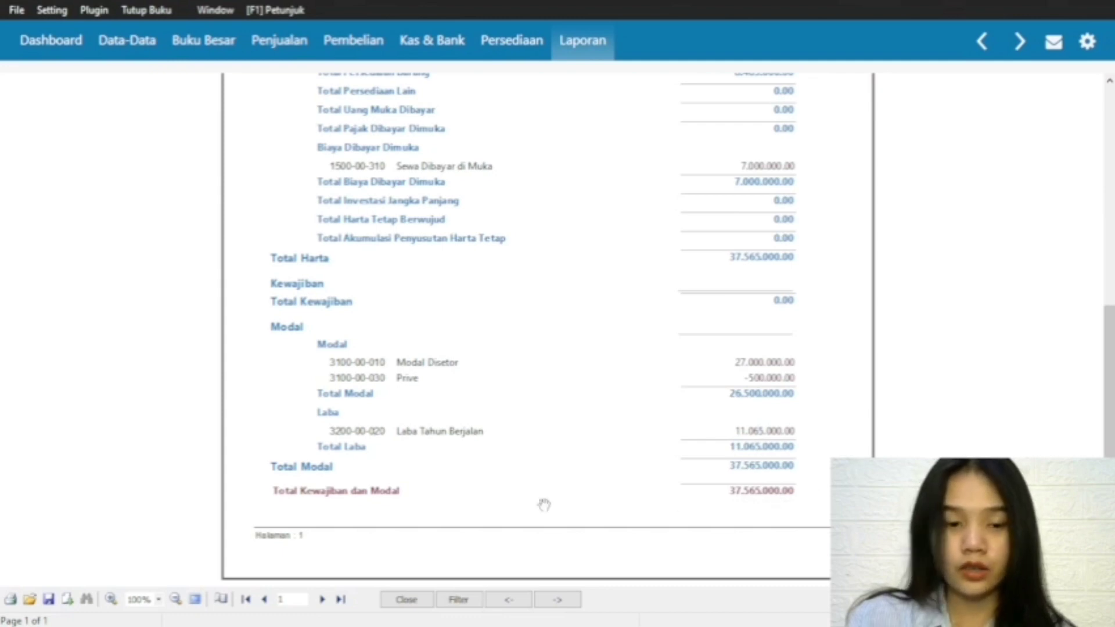
Step: Open the export options for the Neraca report, then go back to its beginning and close the report
left_click(67, 599)
left_click(87, 578)
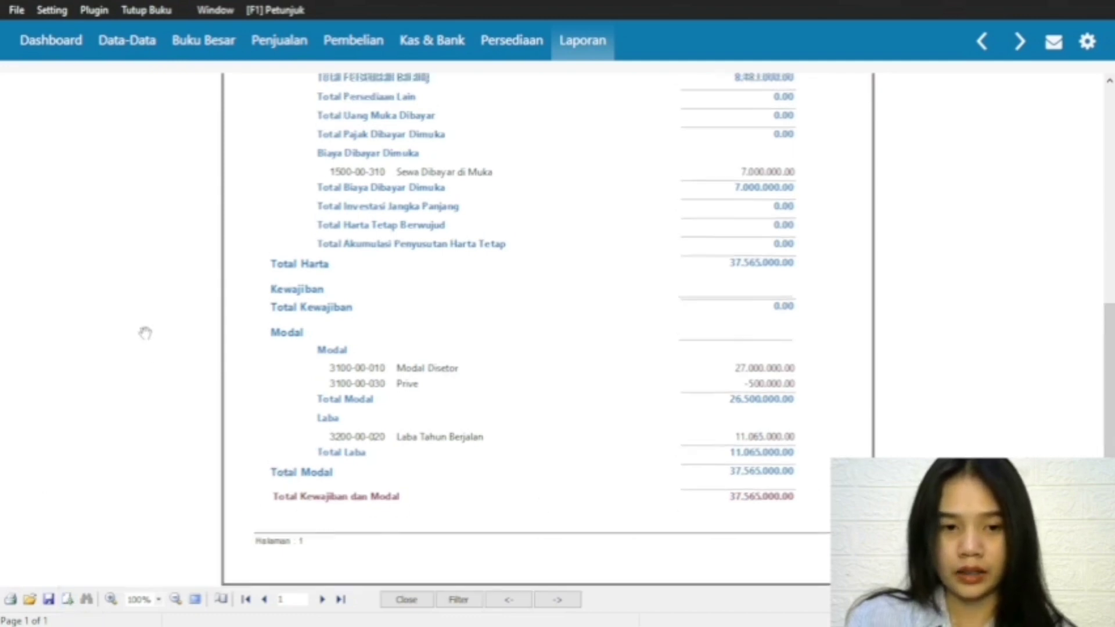
scroll(557, 337, "up", 7)
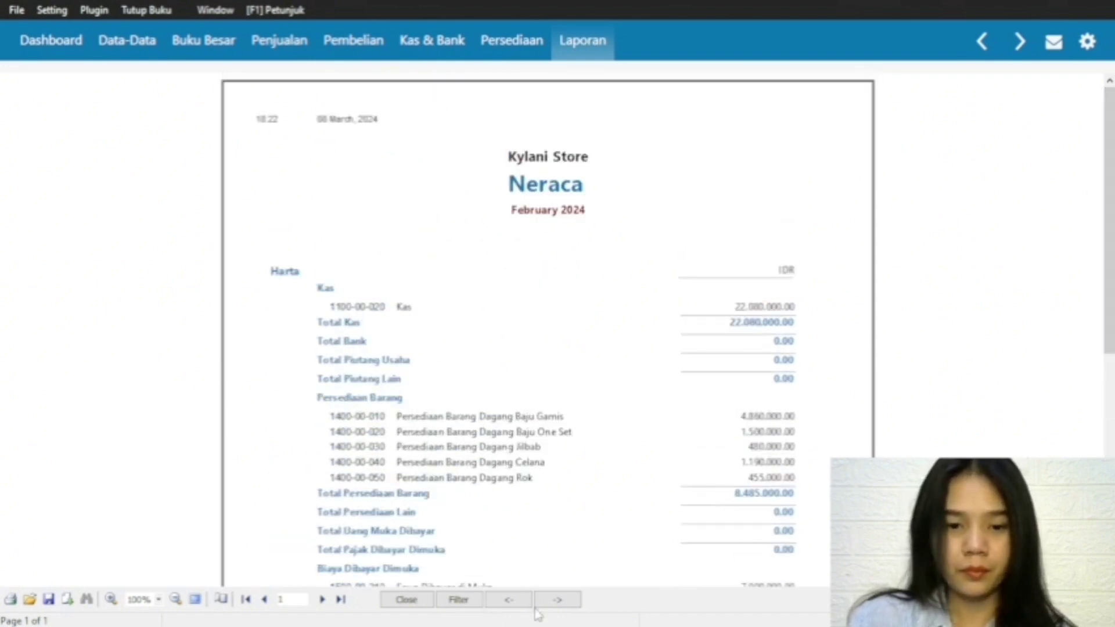
left_click(409, 600)
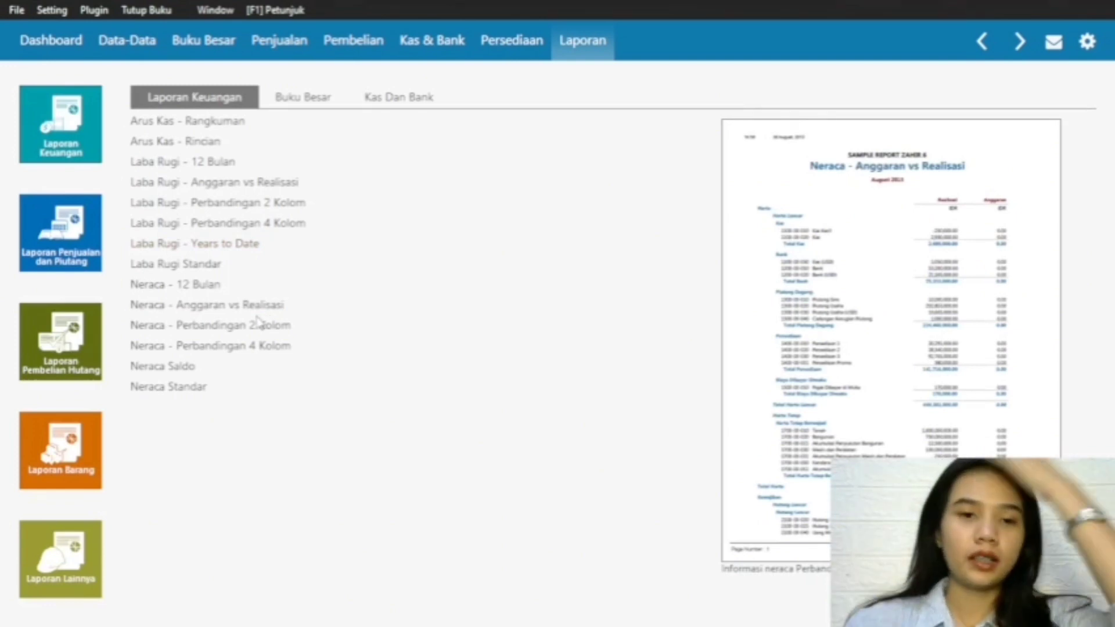
Step: Open the Arus Kas - Rangkuman report filter and set the start date to 01/02/2024
left_click(185, 125)
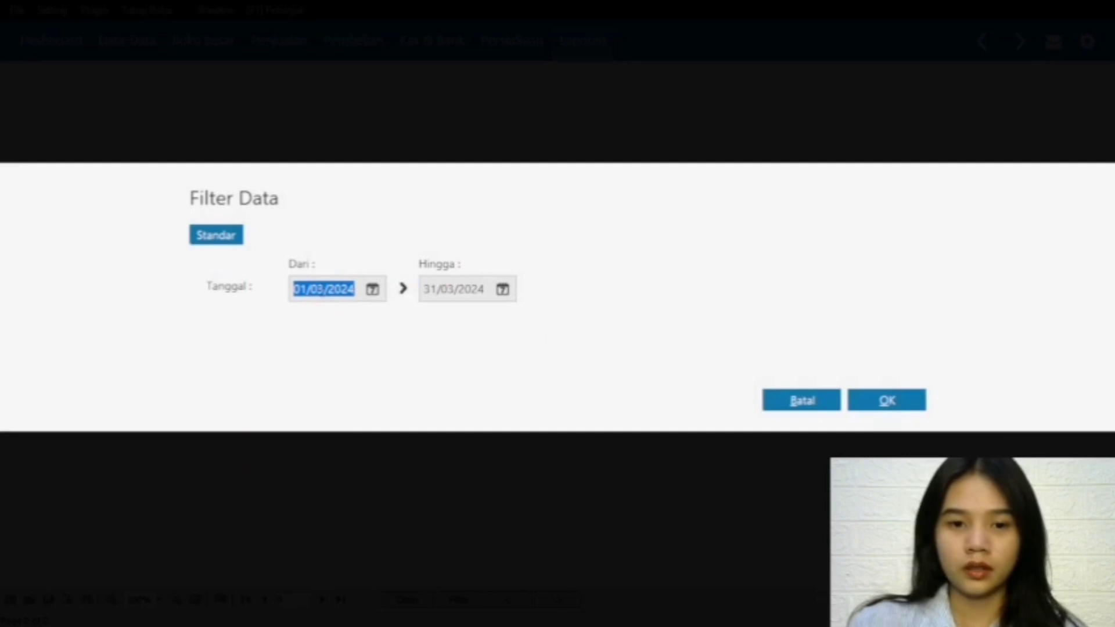
left_click(327, 288)
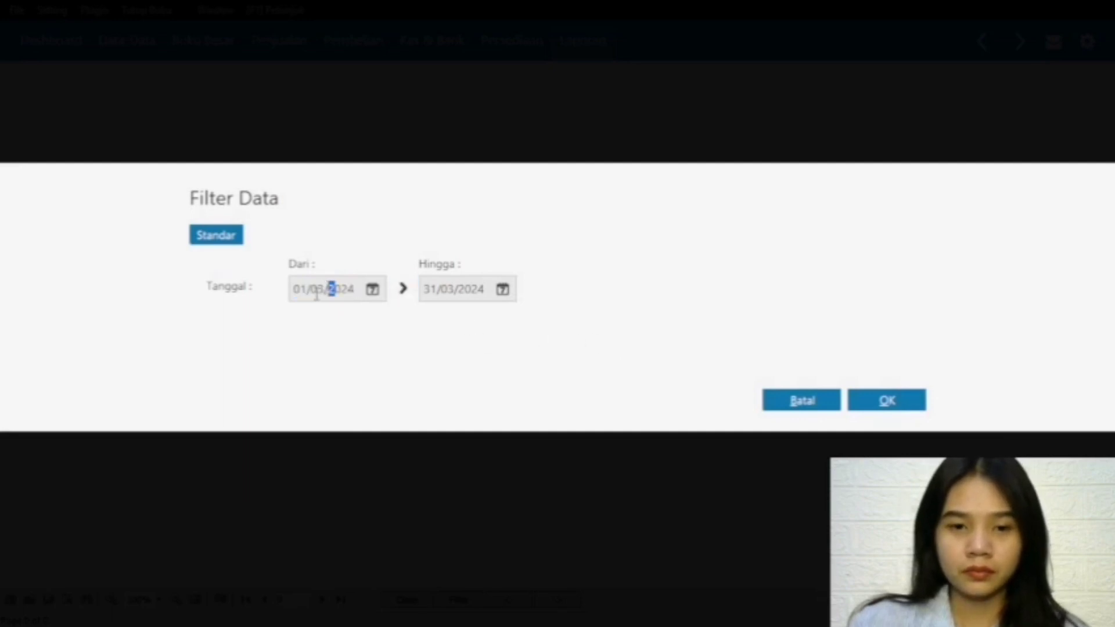
double_click(323, 289)
left_click(325, 289)
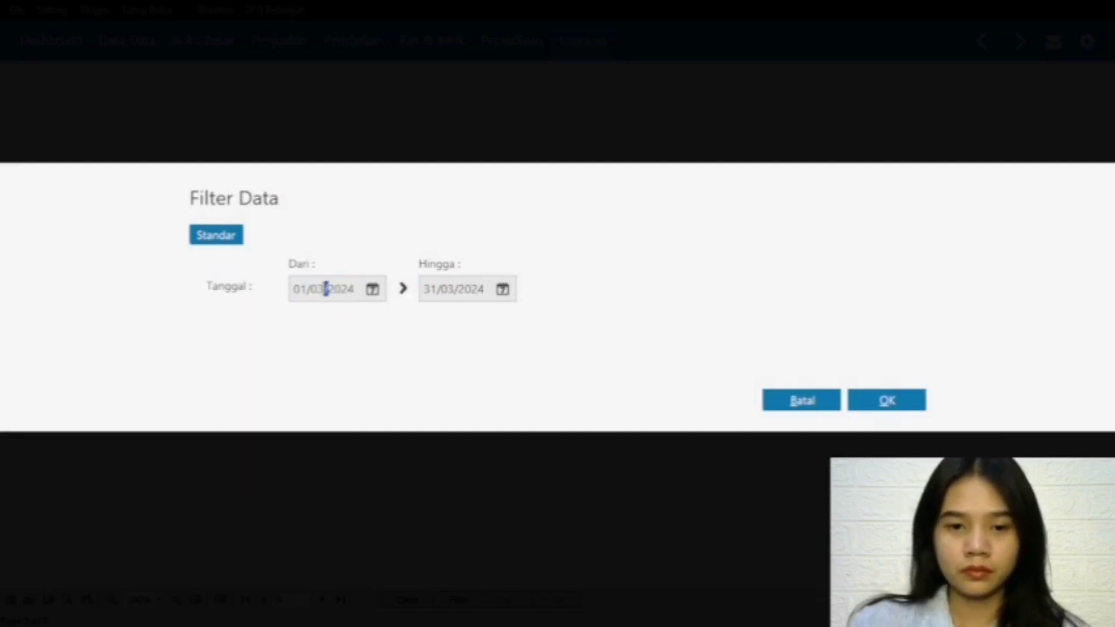
key("BackSpace")
type("2")
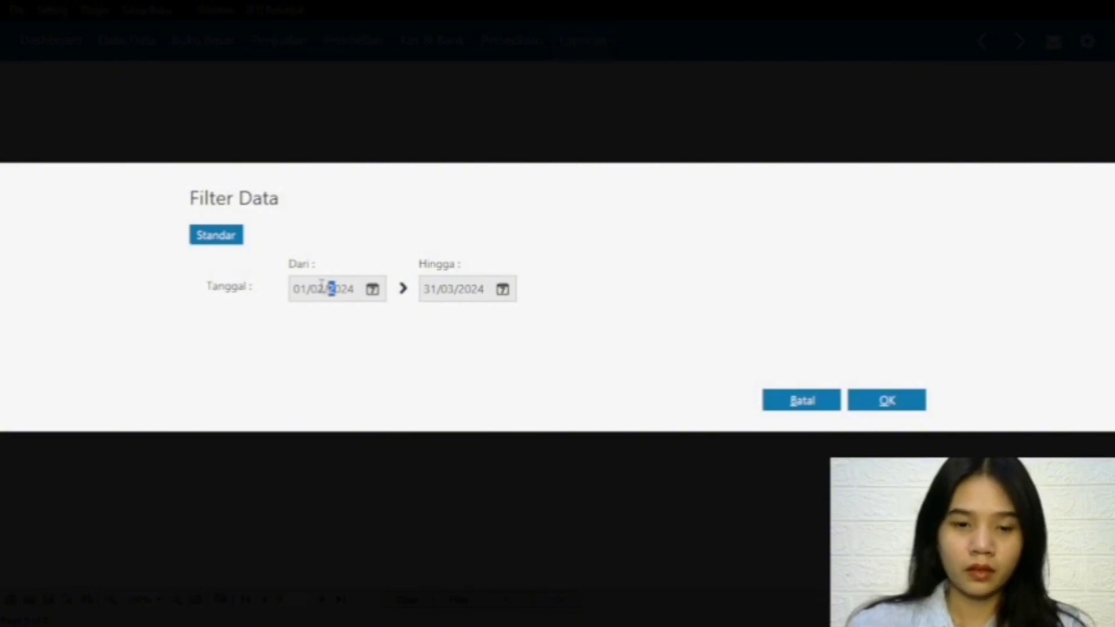
Step: Set the end date to 29/02/2024, generate the summary cash flow report, and close it after reviewing
double_click(434, 290)
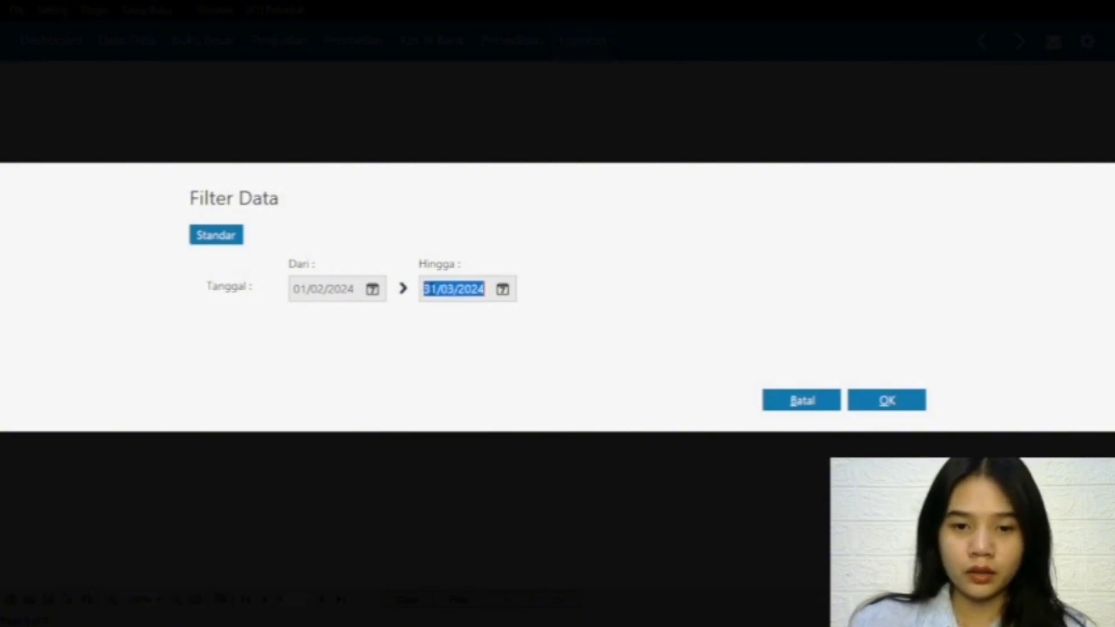
left_click(502, 289)
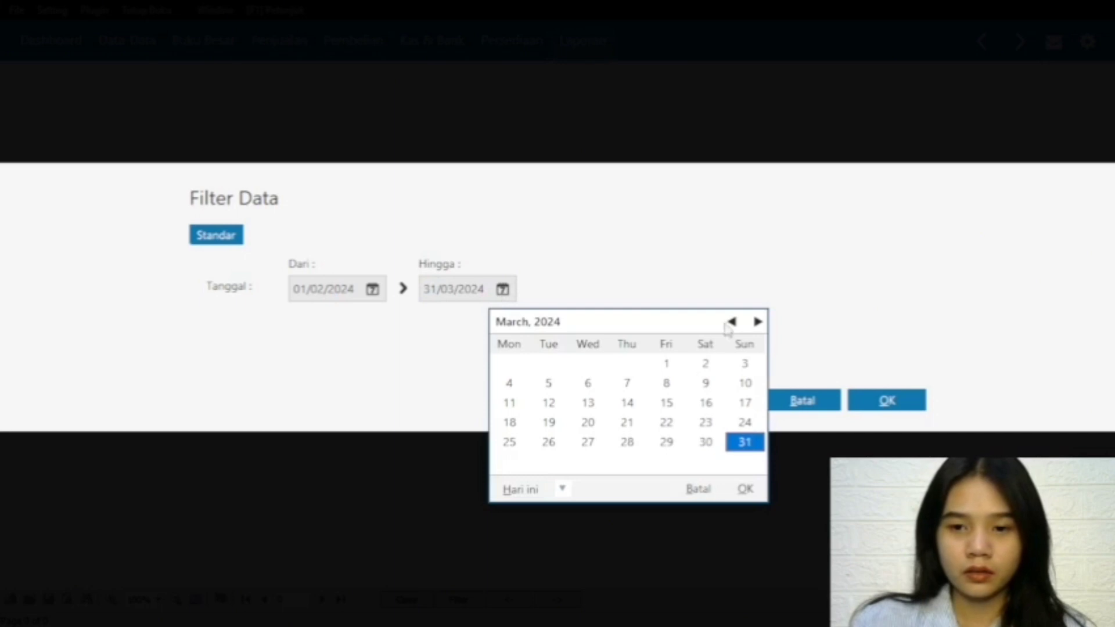
left_click(732, 323)
left_click(745, 491)
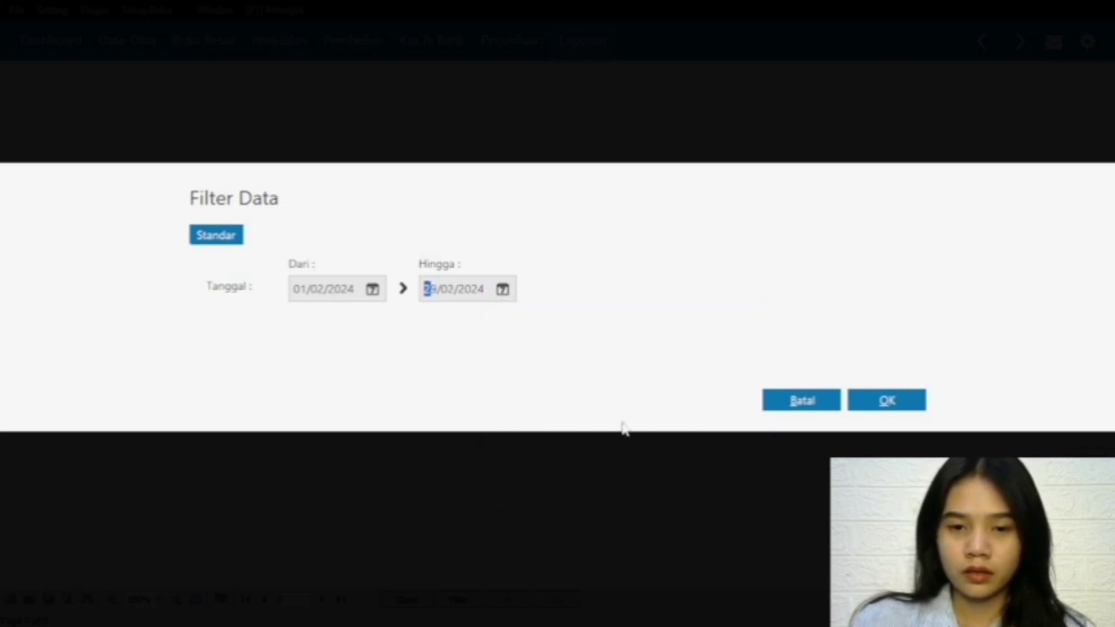
left_click(883, 392)
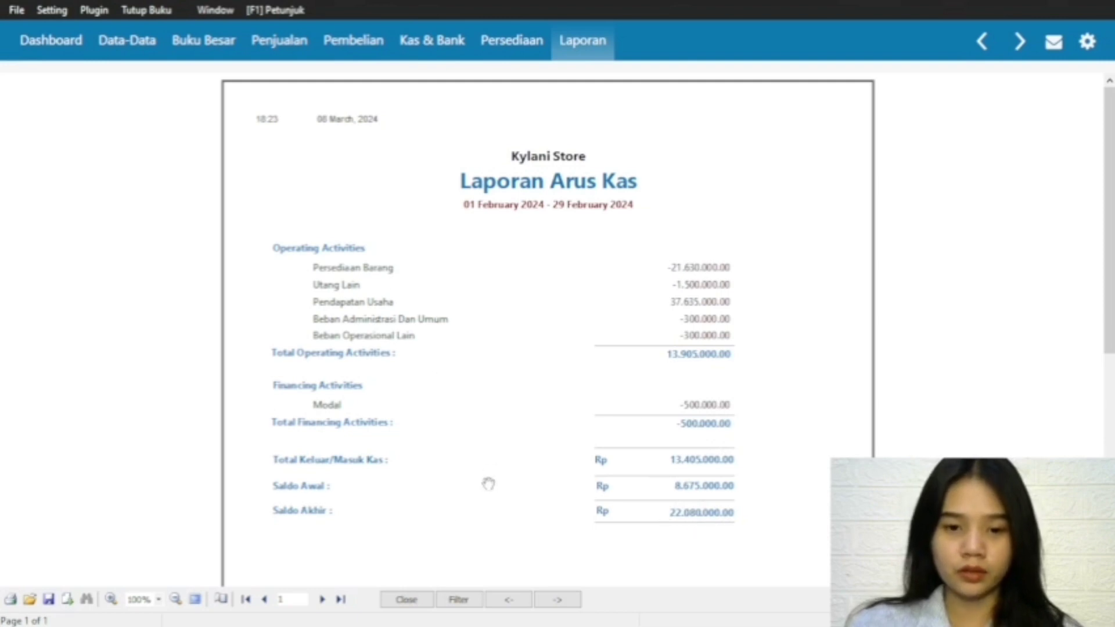
left_click(401, 601)
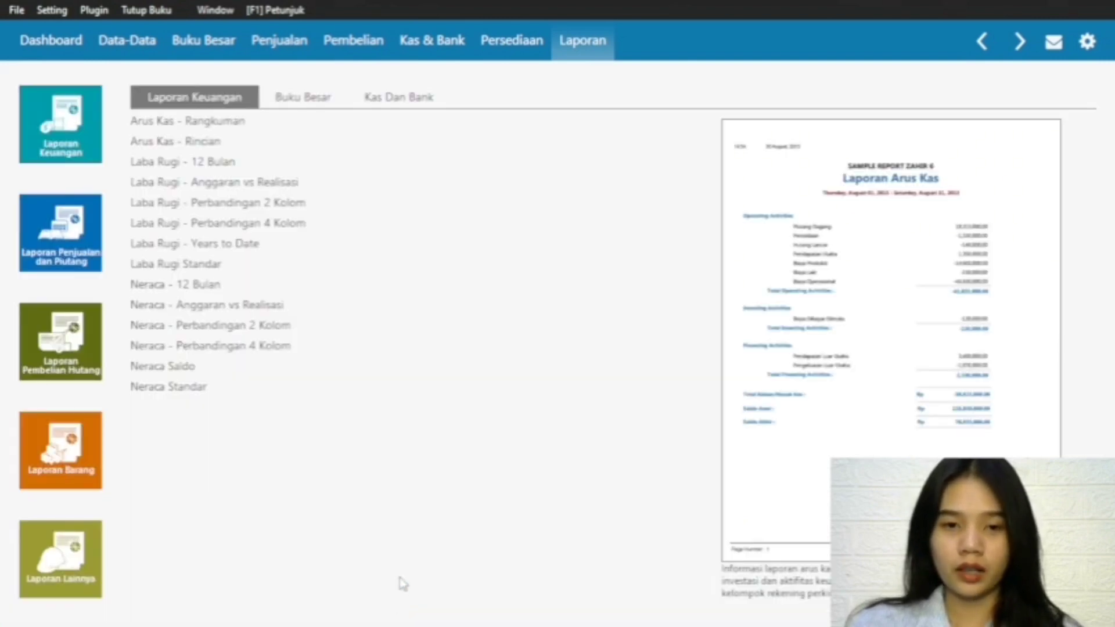
Step: Generate the Arus Kas - Rincian report for 01/02/2024 to 29/02/2024
left_click(195, 152)
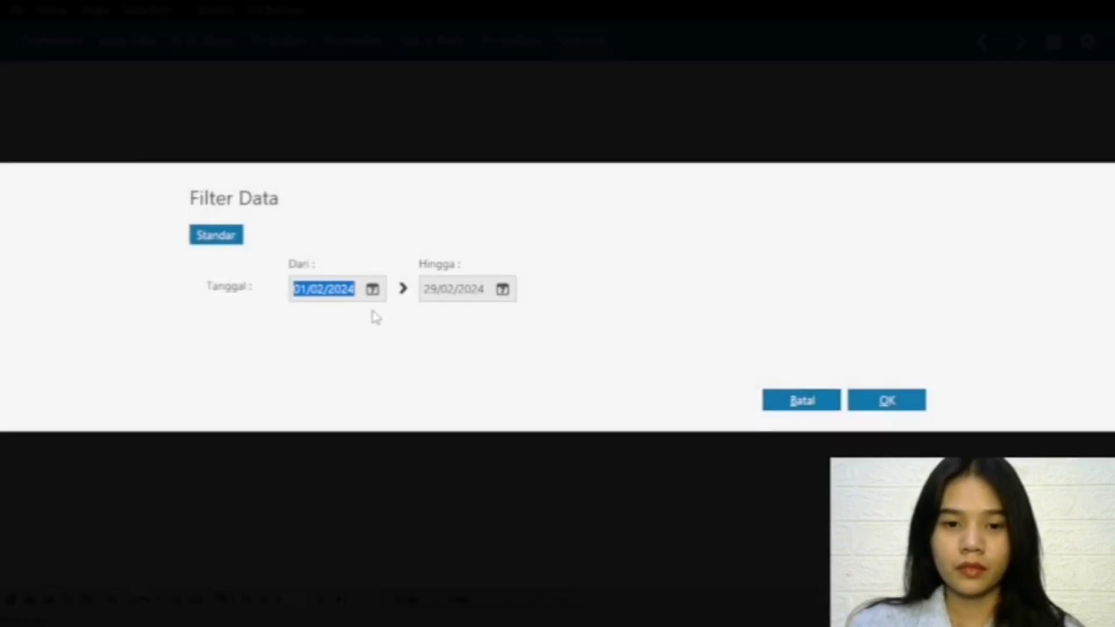
left_click(373, 290)
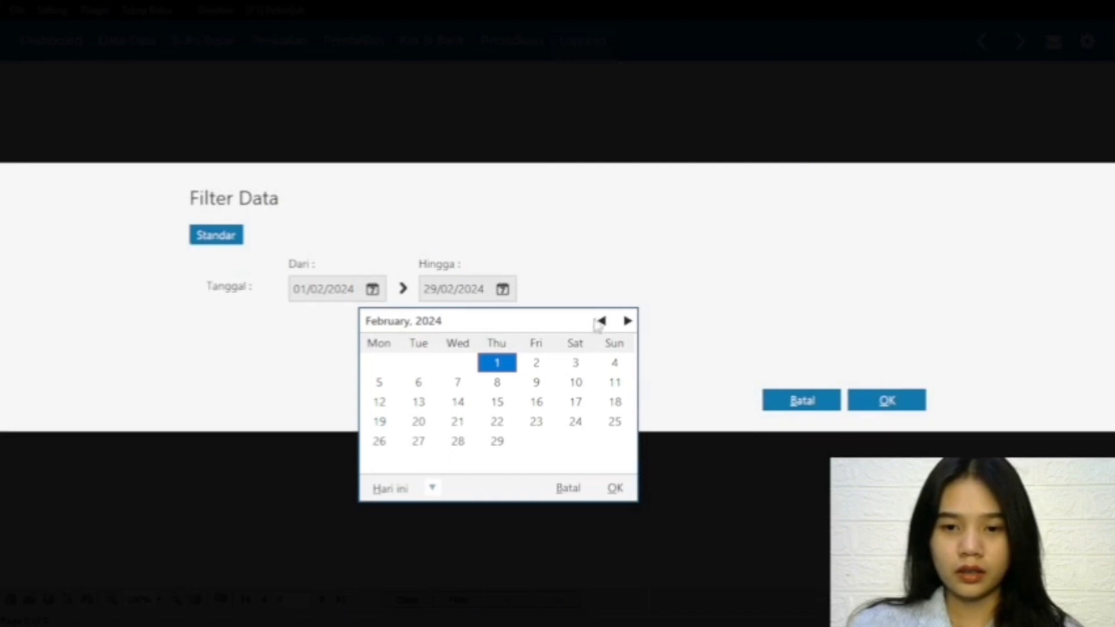
left_click(600, 321)
left_click(627, 323)
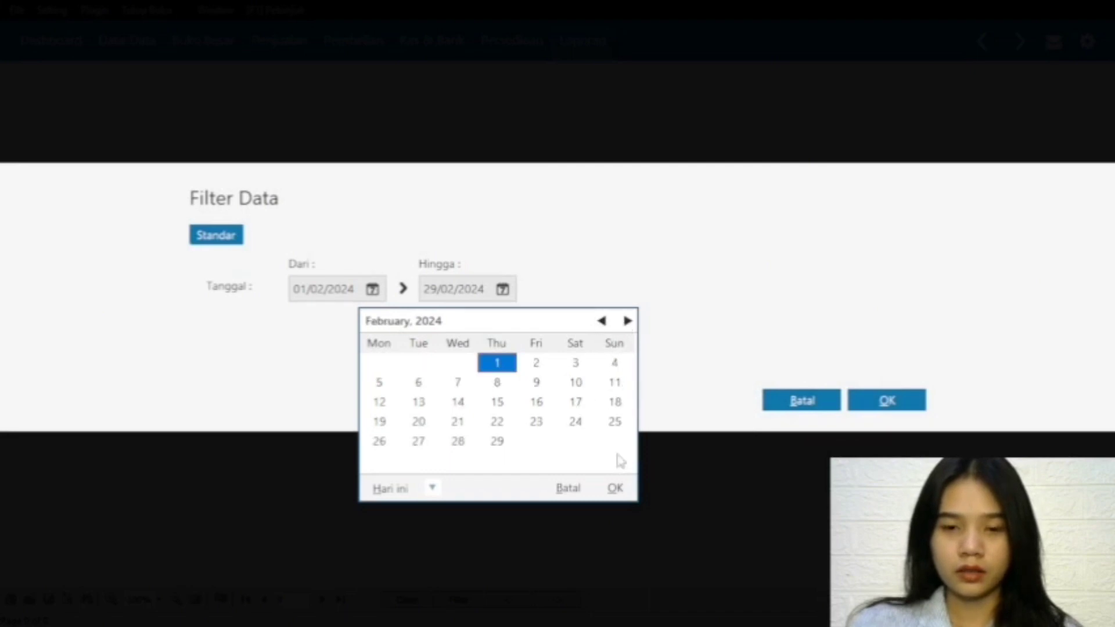
left_click(613, 487)
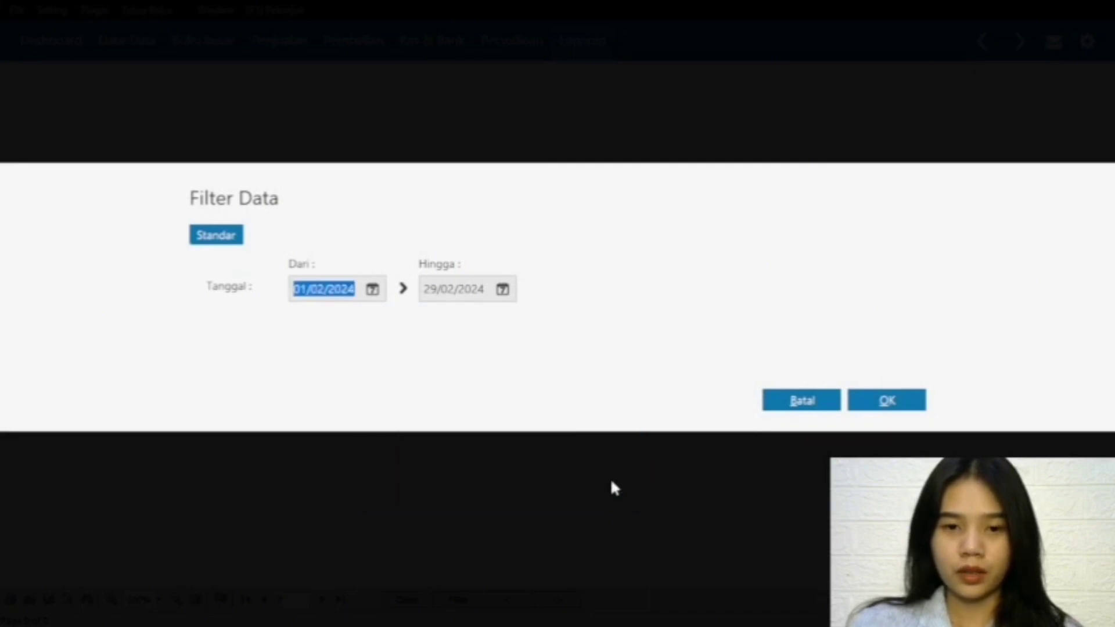
left_click(886, 400)
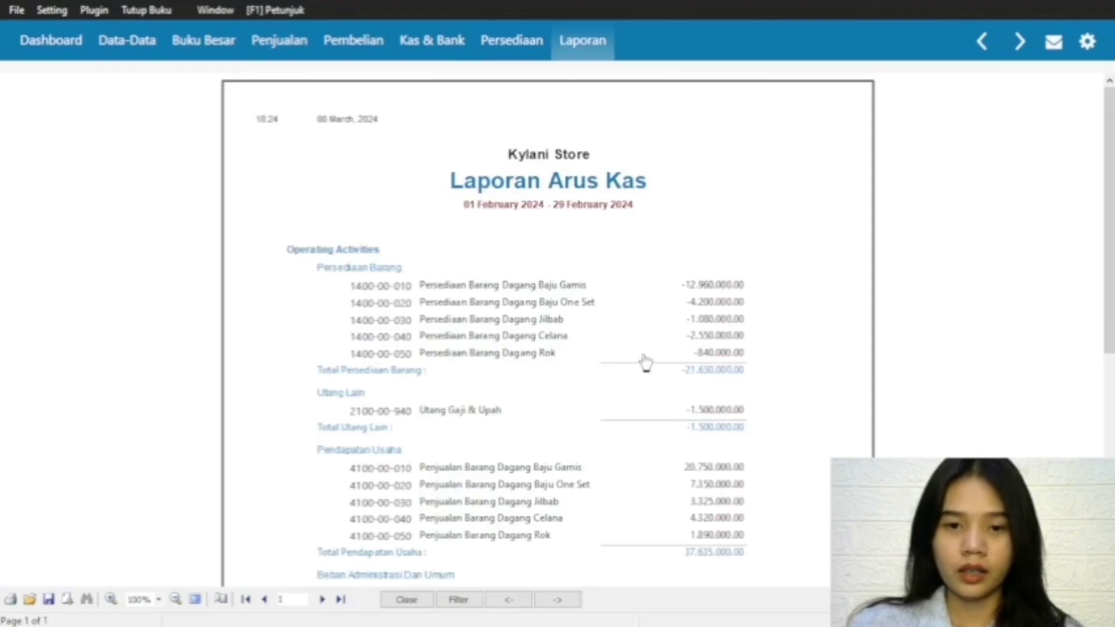
Step: Review the detailed cash flow report from operating activities to the ending balance, then close it
left_click_drag(1106, 243, 1094, 191)
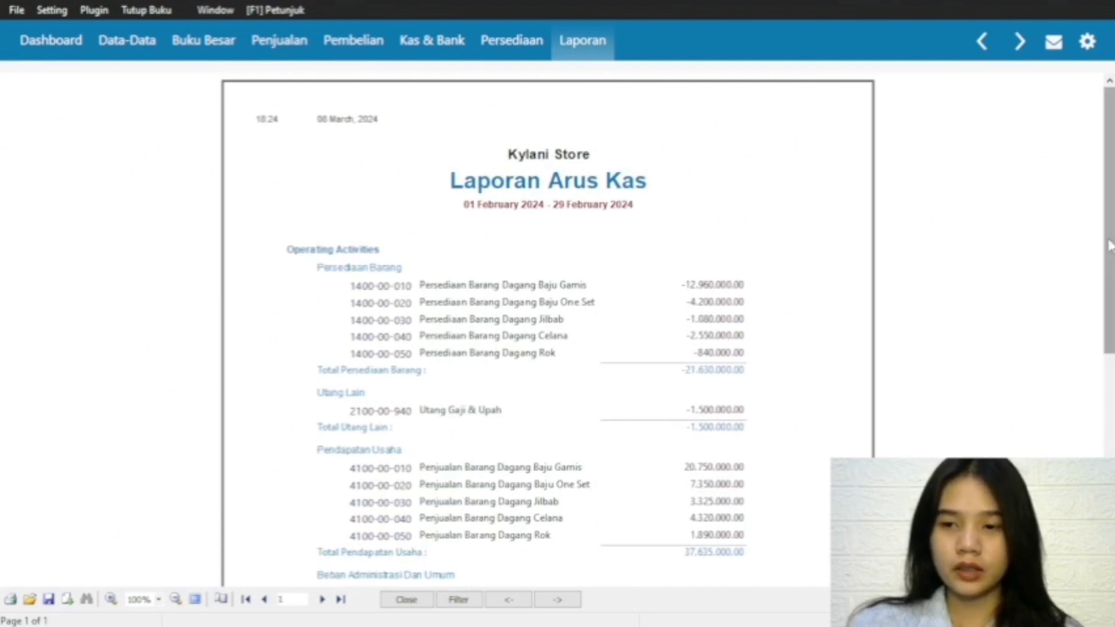
left_click_drag(1103, 243, 1101, 422)
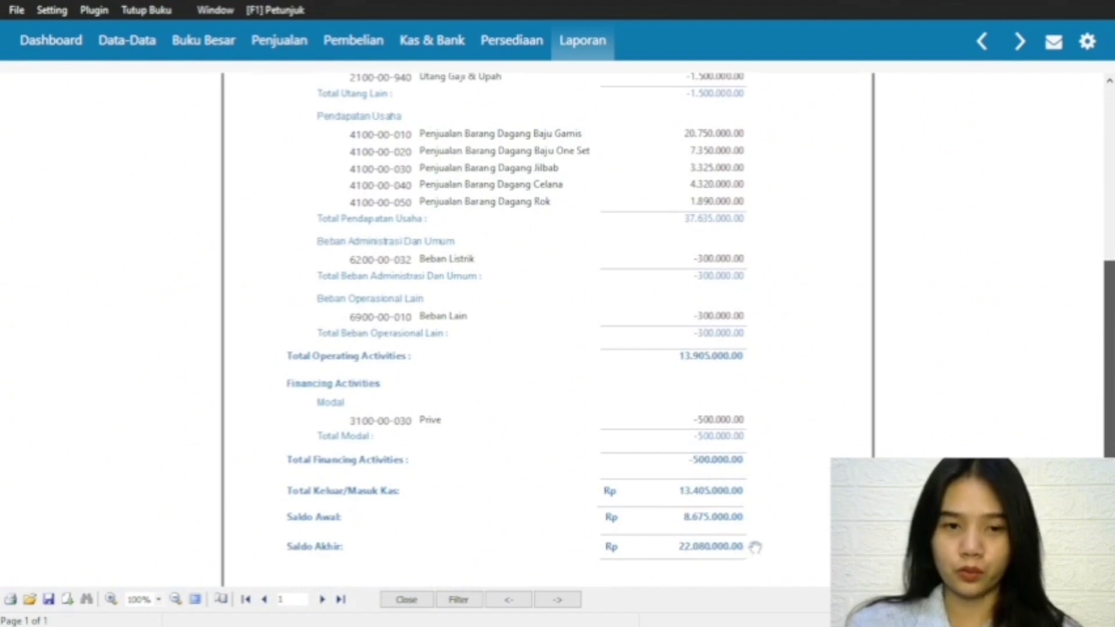
left_click(408, 599)
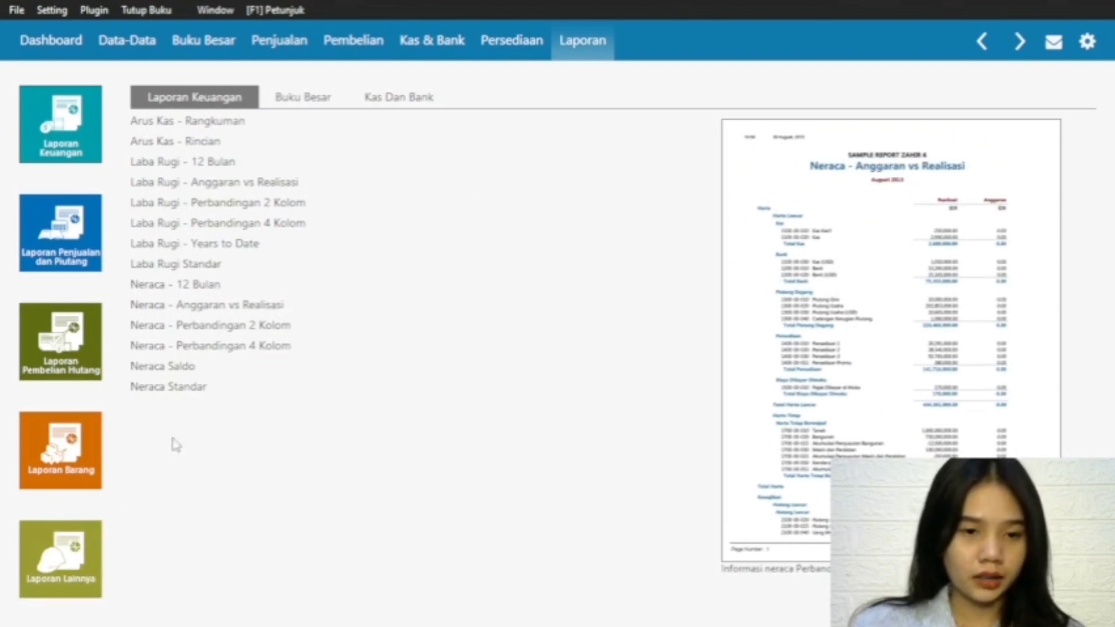
Step: Generate the Daftar Barang - Umum inventory report for all products, review the items down to the overall total, and close it
left_click(57, 467)
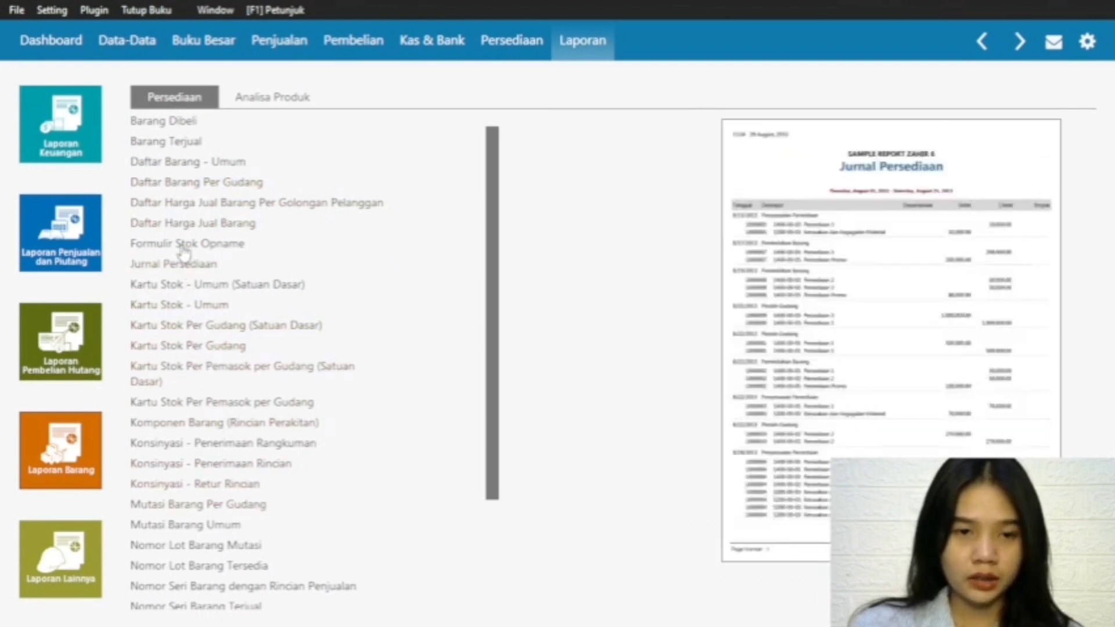
left_click(207, 163)
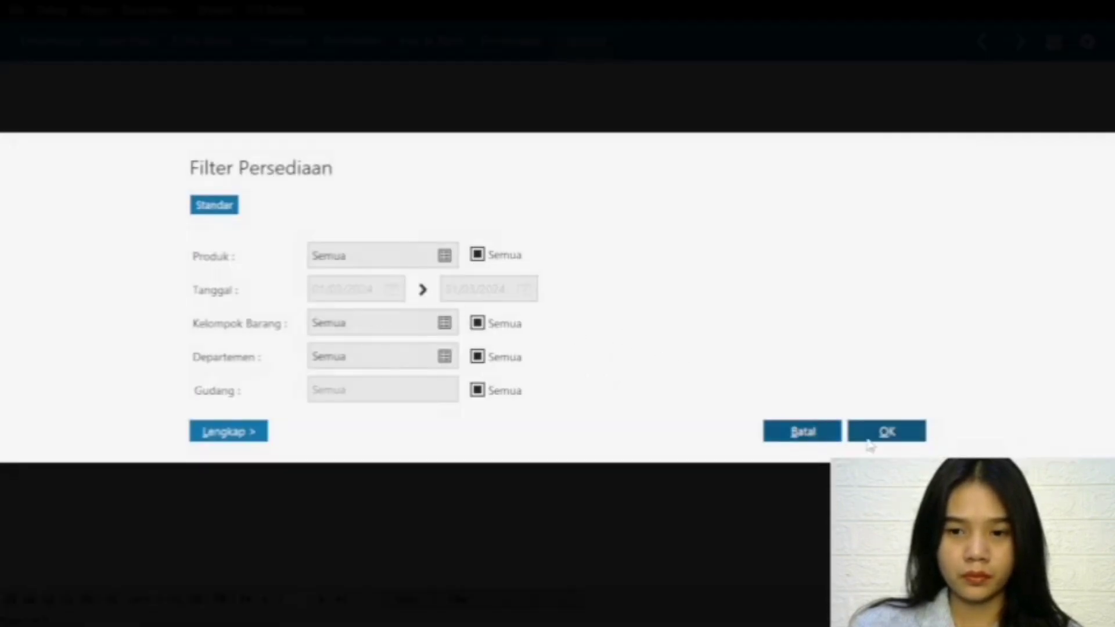
left_click(888, 431)
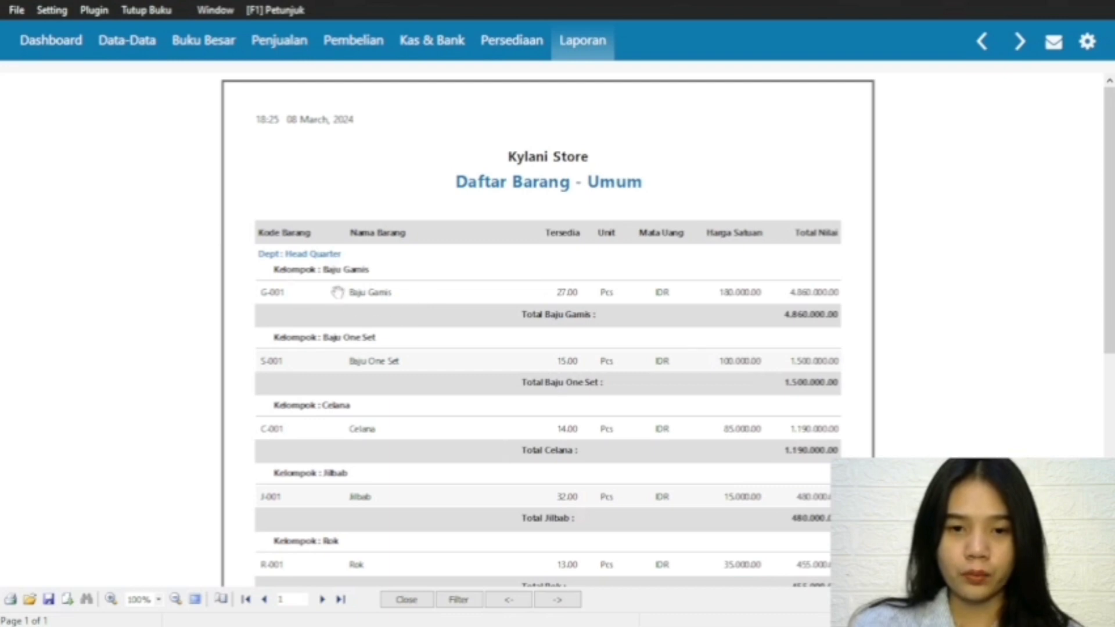
left_click_drag(1107, 276, 1109, 354)
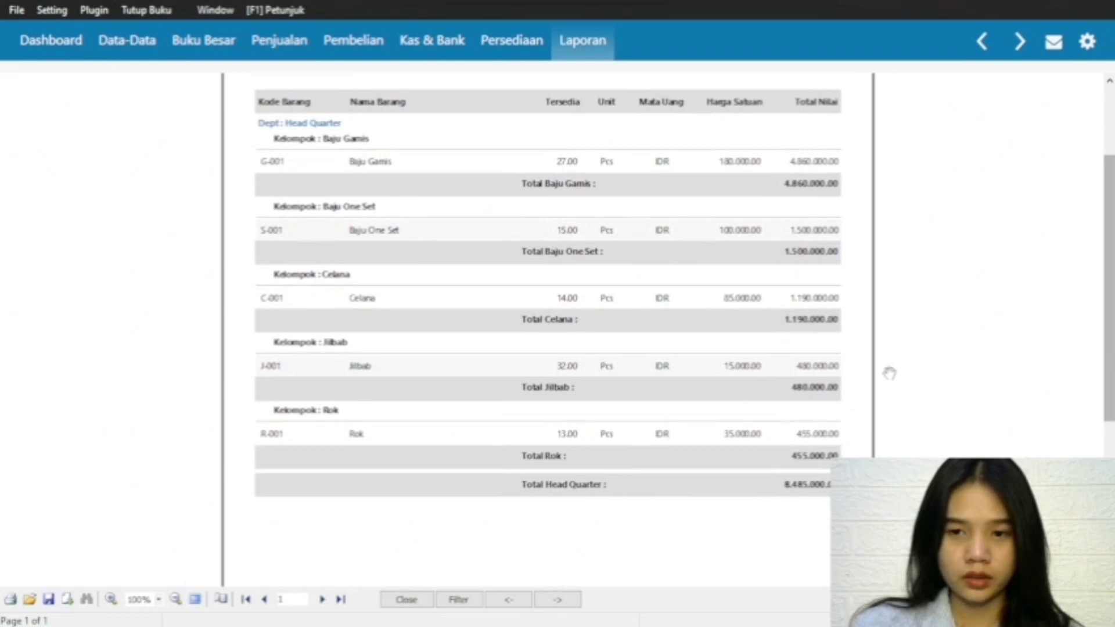
left_click_drag(1109, 302, 1109, 187)
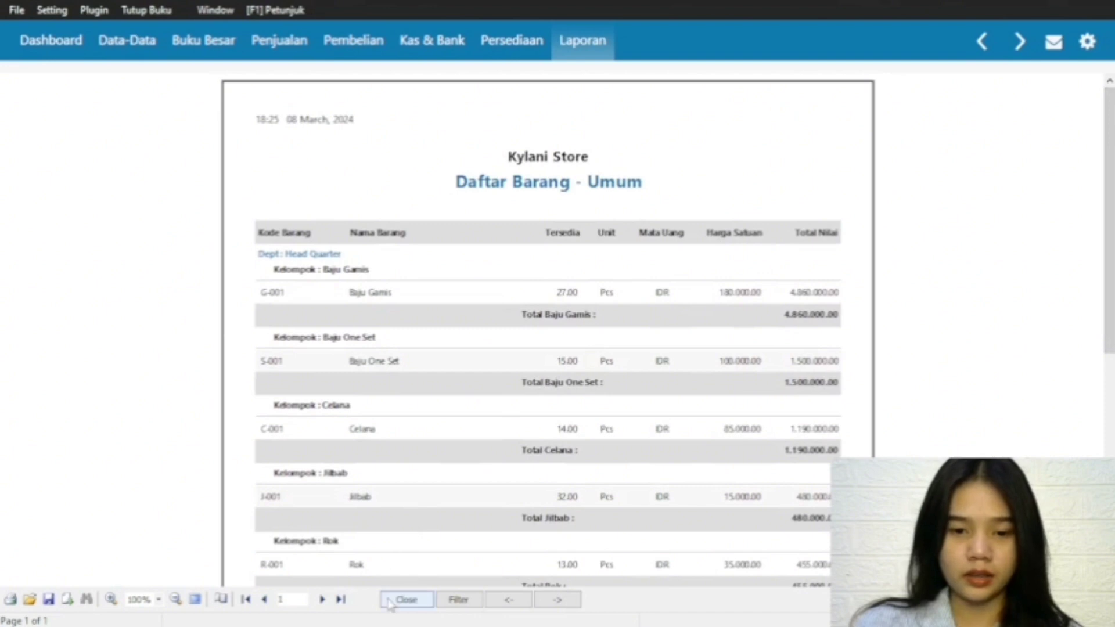
left_click(407, 599)
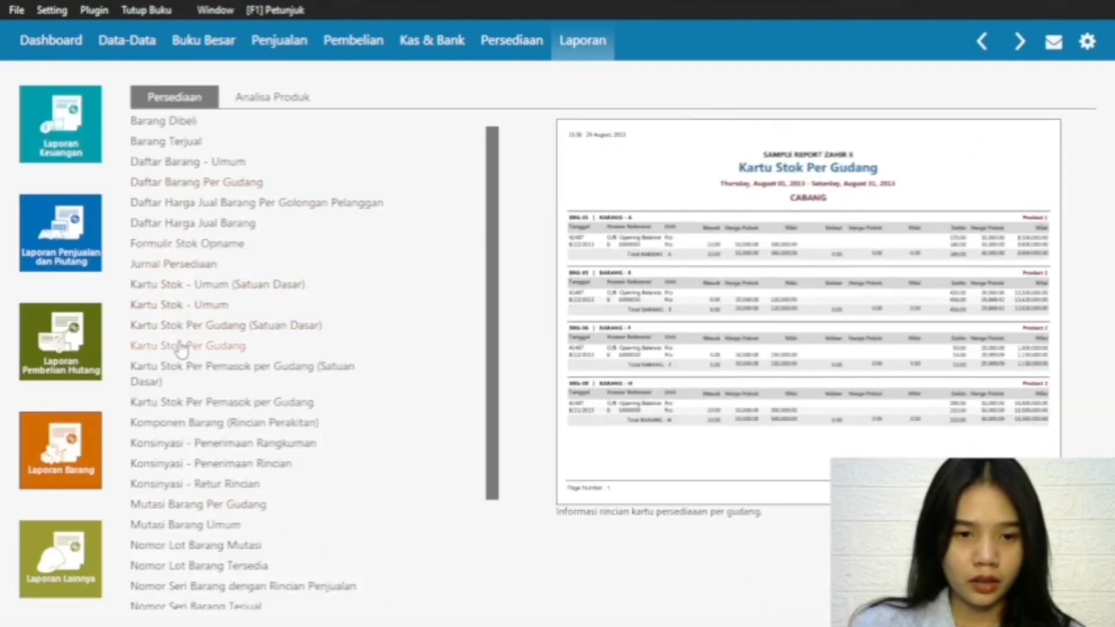
Step: Generate the Kartu Stok - Umum inventory report for all products from 01/02/2024 to 29/02/2024
double_click(207, 306)
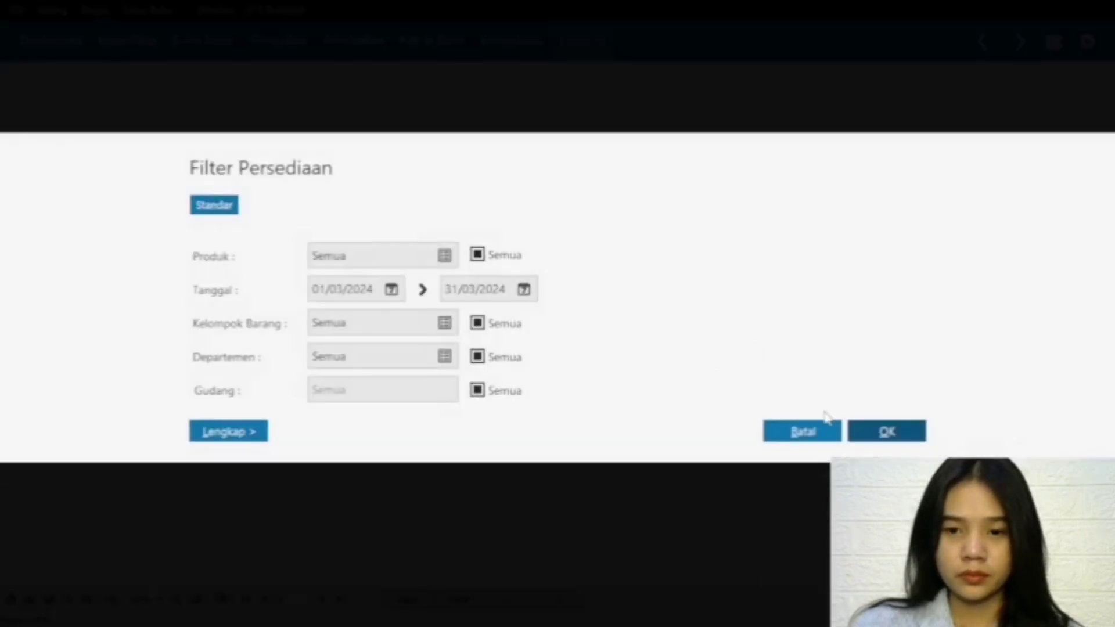
left_click(391, 289)
left_click(629, 318)
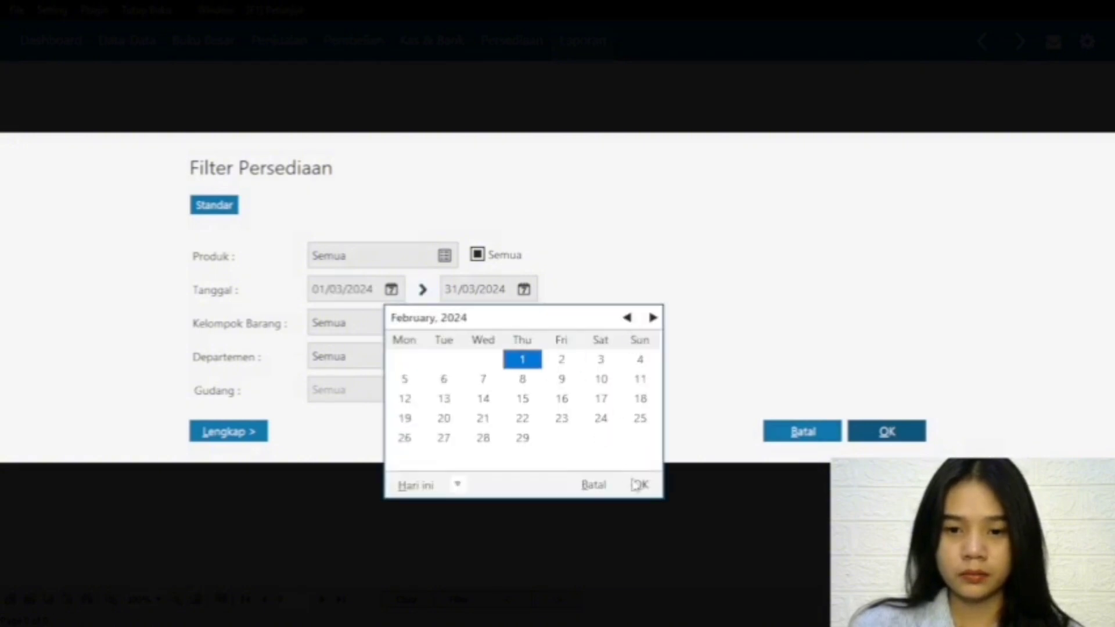
left_click(641, 485)
left_click(523, 289)
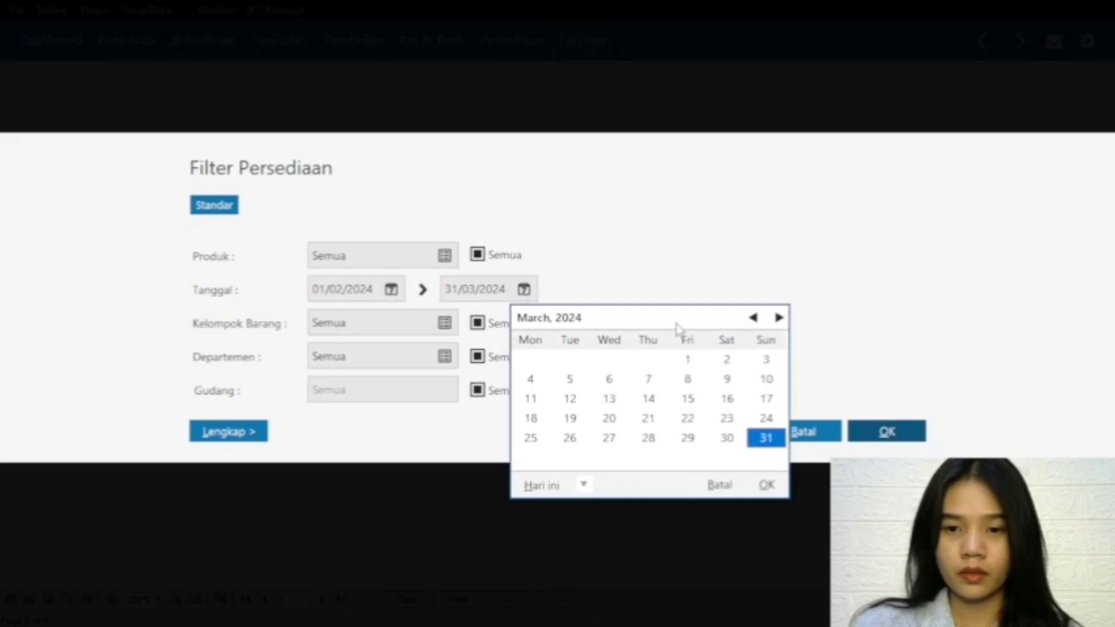
left_click(752, 318)
left_click(764, 486)
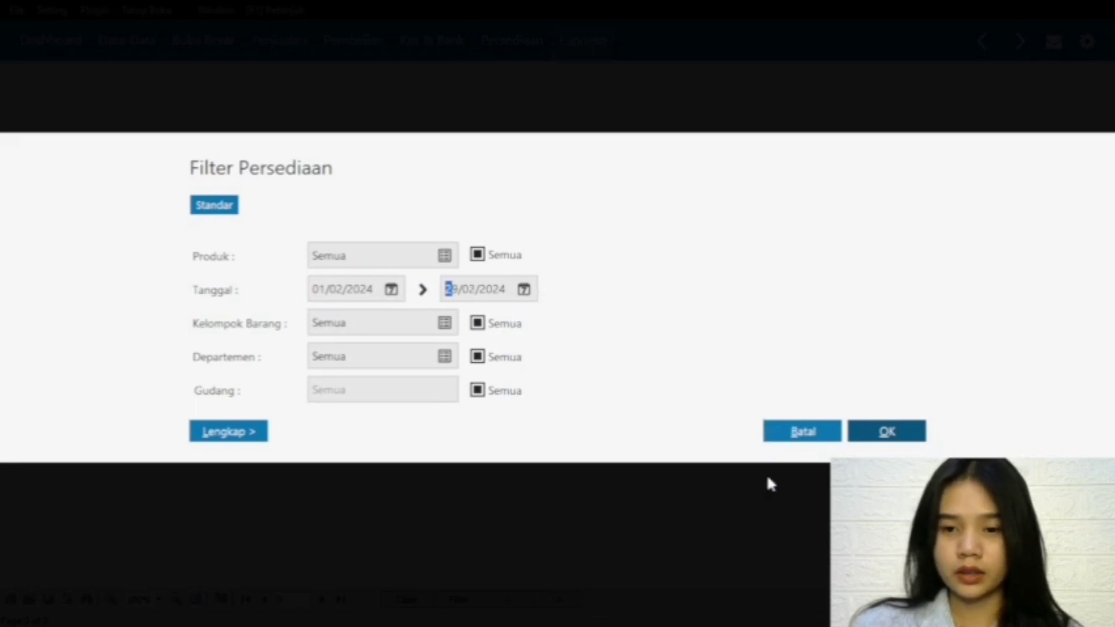
left_click(884, 431)
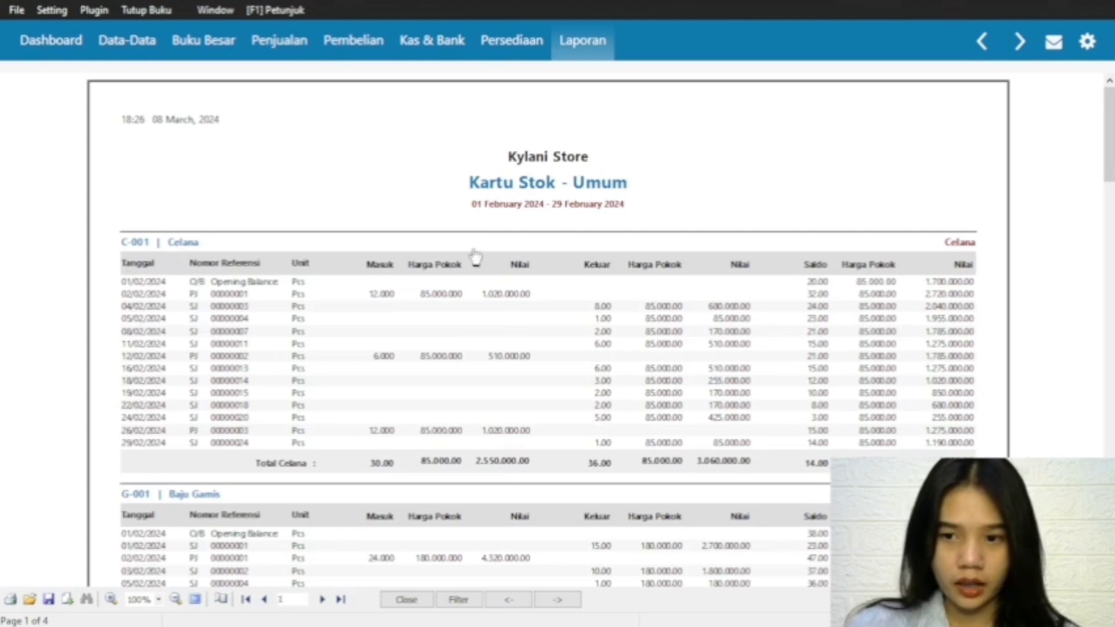
Step: Review the stock card of each product down to the total of all stock, then close the report
scroll(1080, 238, "down", 10)
scroll(1080, 238, "up", 8)
scroll(1088, 209, "down", 3)
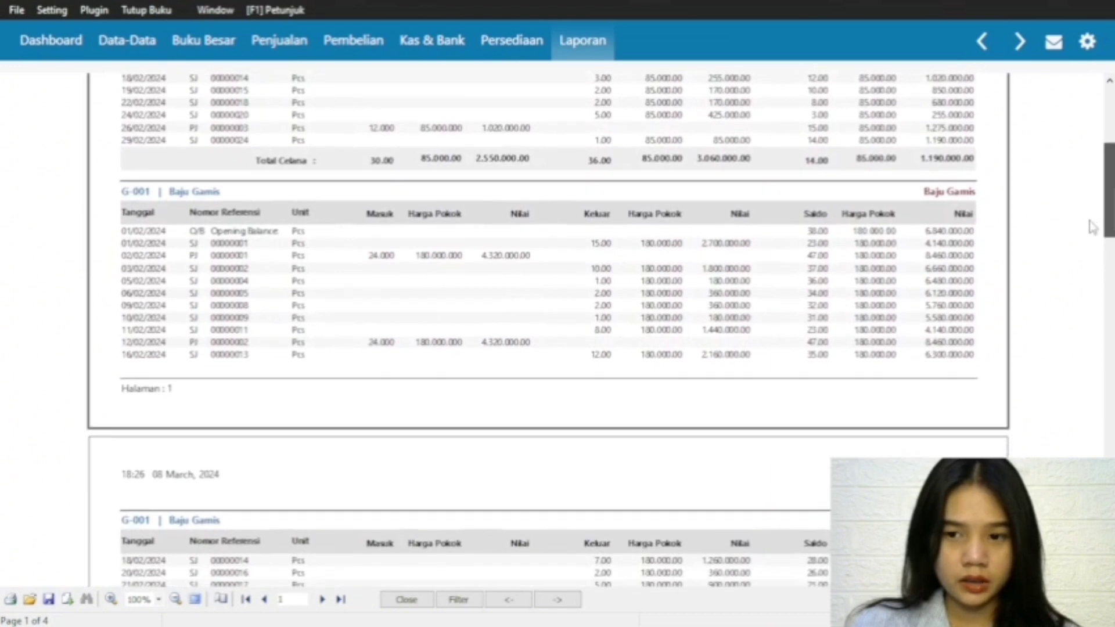
scroll(1091, 226, "down", 9)
left_click_drag(1103, 270, 1103, 332)
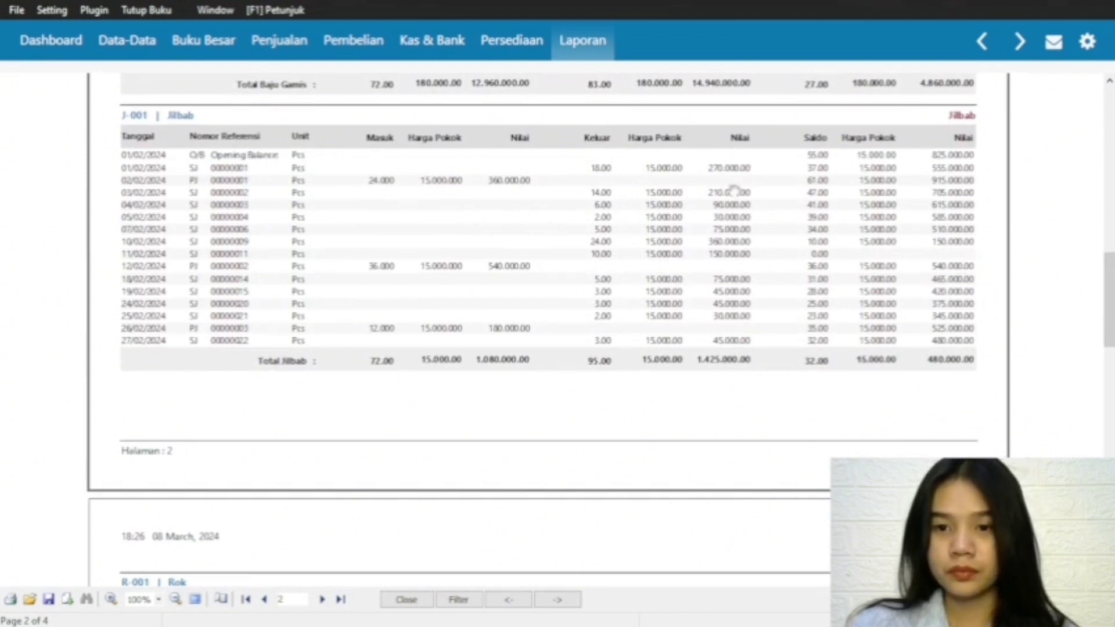
left_click_drag(1106, 285, 1071, 428)
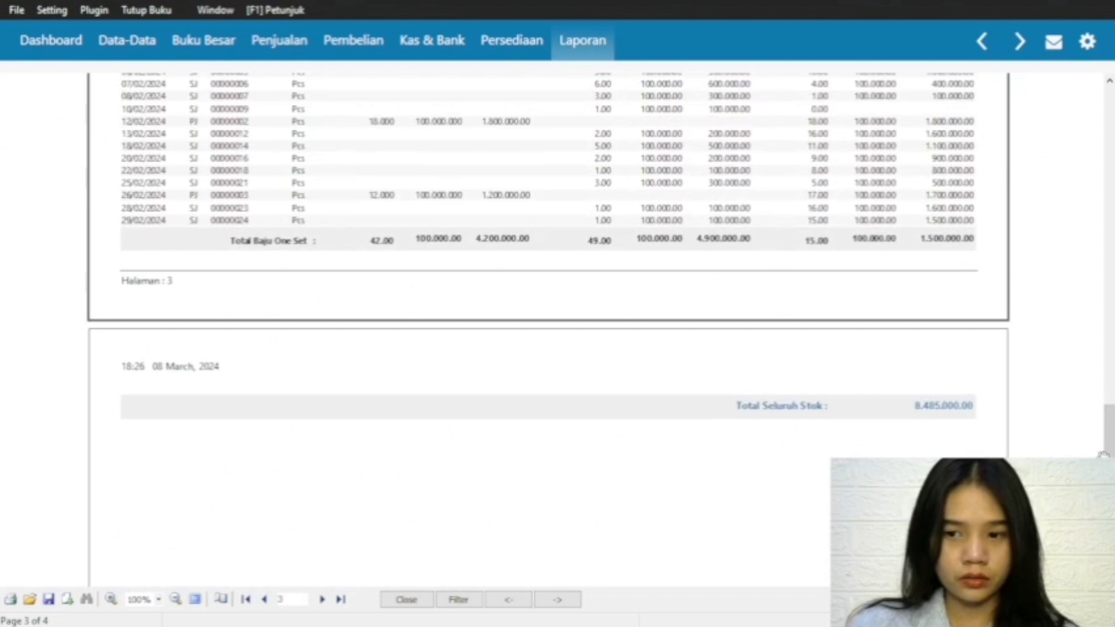
left_click_drag(1110, 428, 1110, 505)
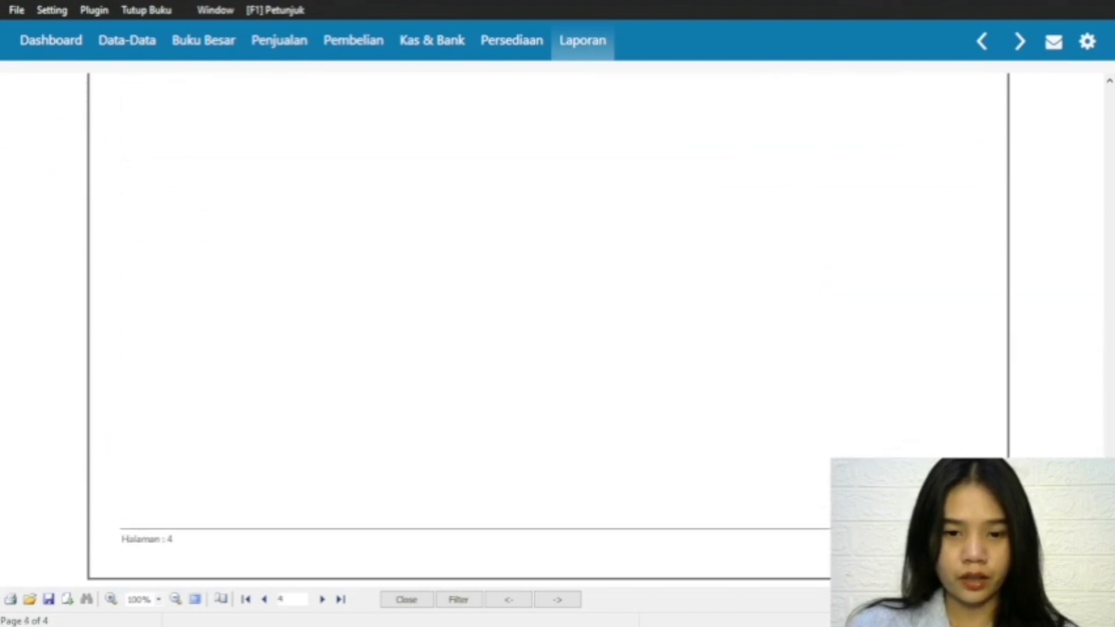
left_click(406, 599)
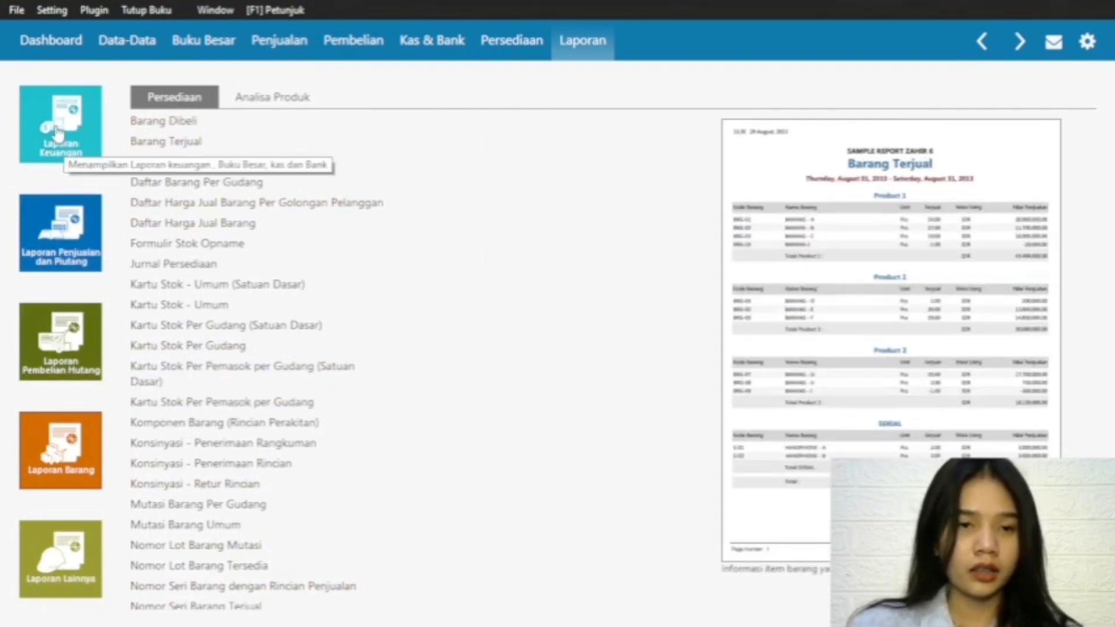
Step: Generate the Daftar Jurnal - Semua Transaksi general ledger report for 01/02/2024 to 29/02/2024
left_click(85, 129)
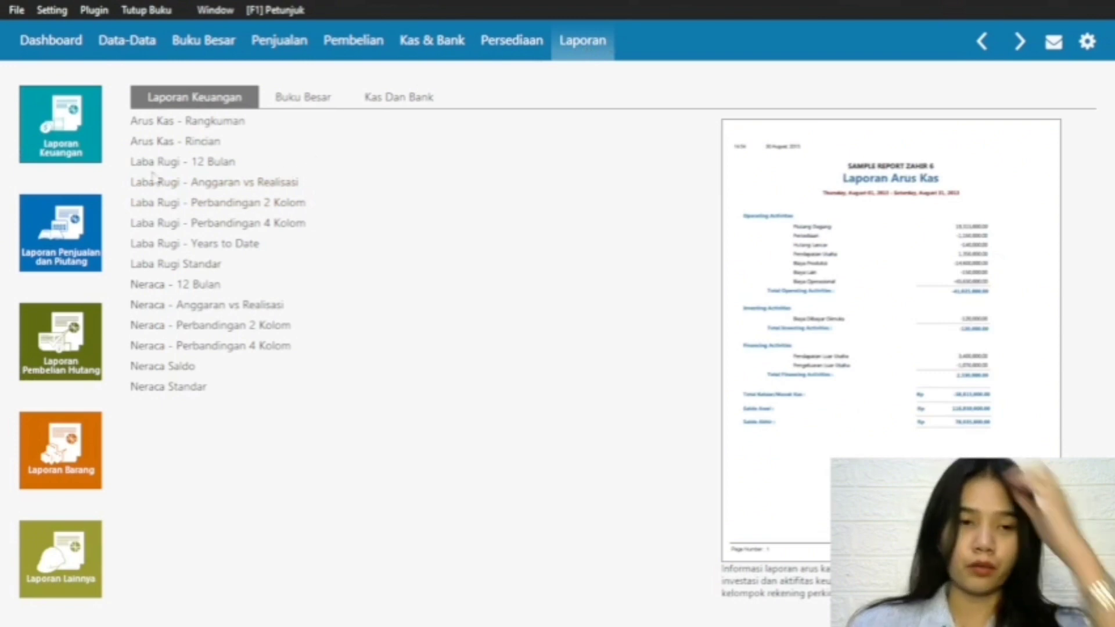
left_click(281, 100)
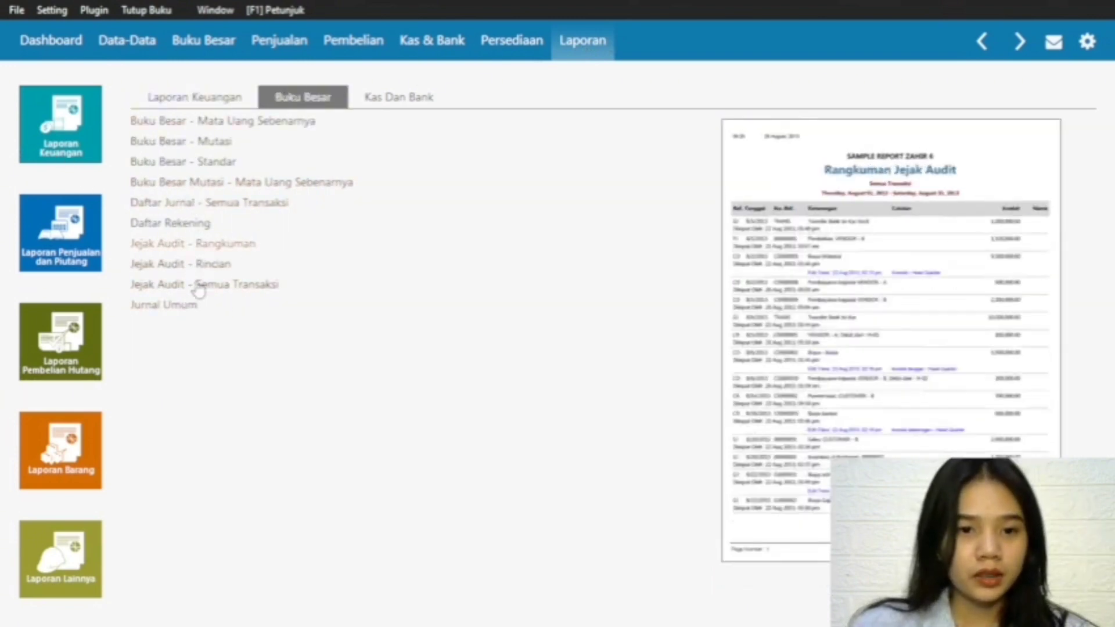
double_click(212, 206)
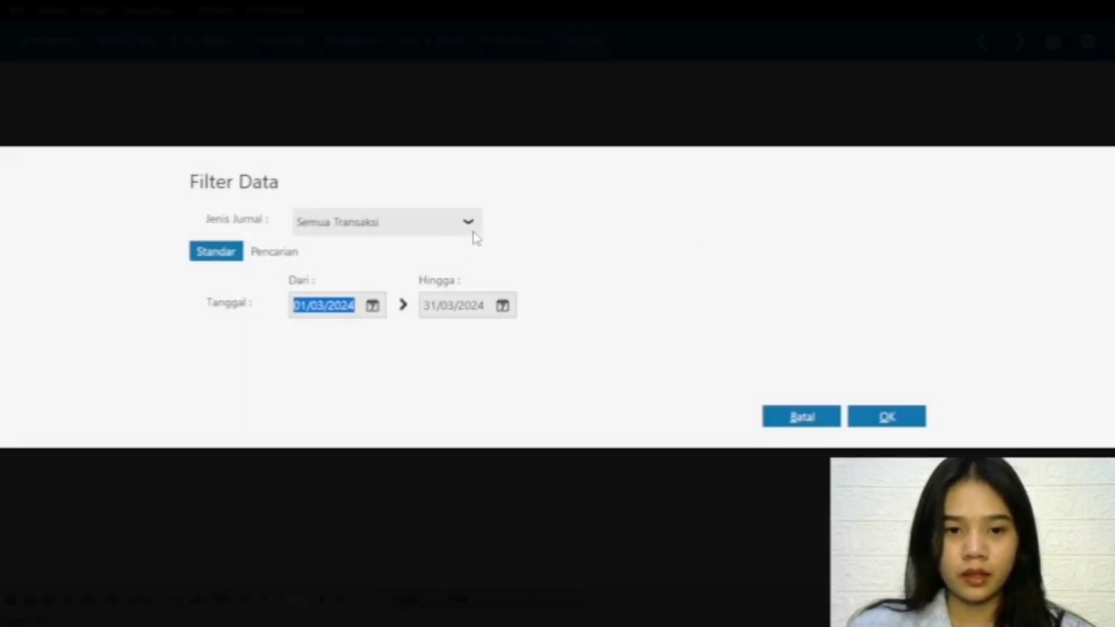
left_click(372, 306)
left_click(602, 338)
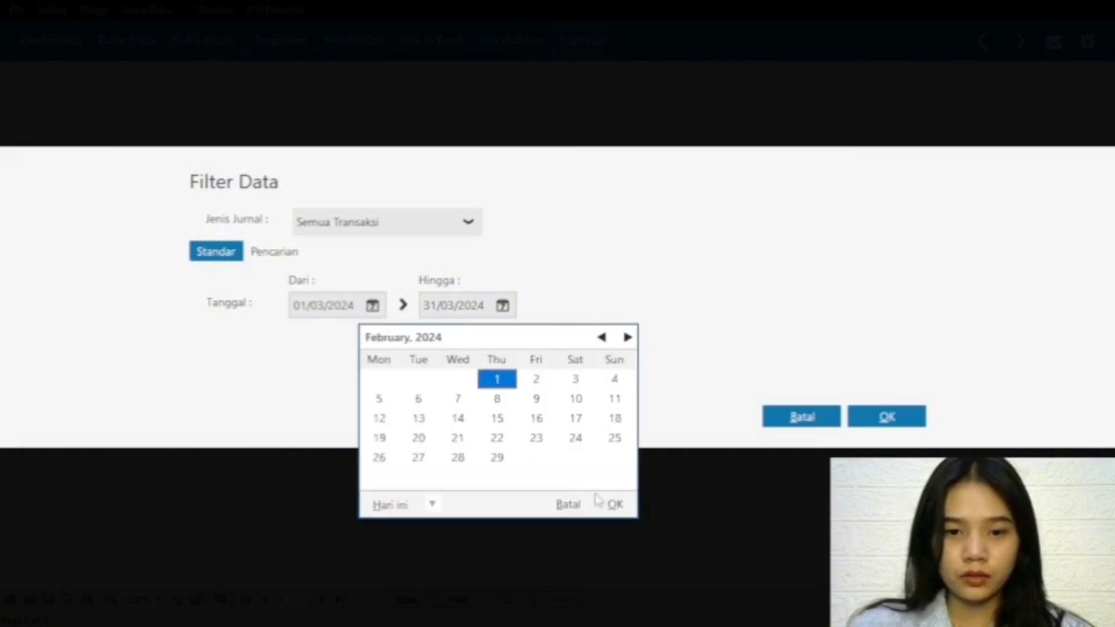
left_click(614, 503)
left_click(503, 306)
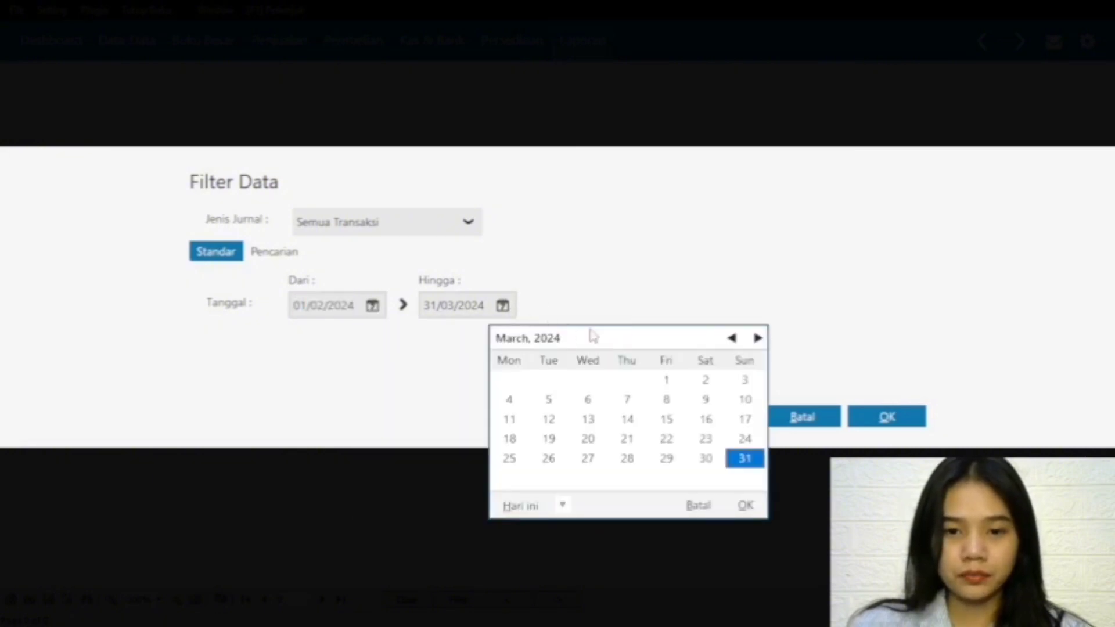
left_click(732, 338)
left_click(746, 505)
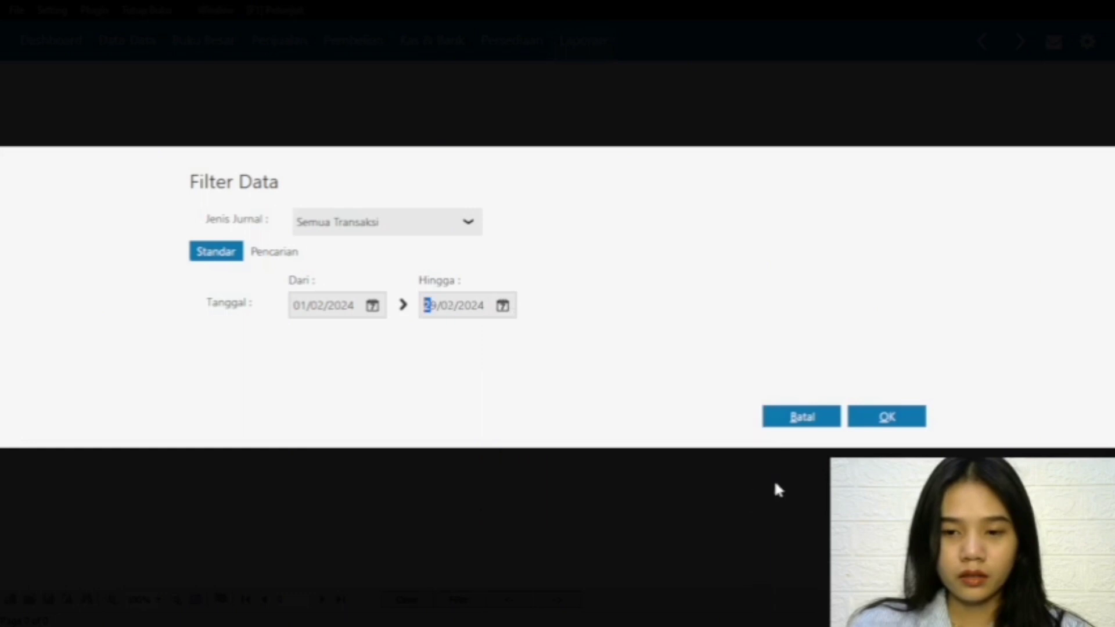
left_click(869, 428)
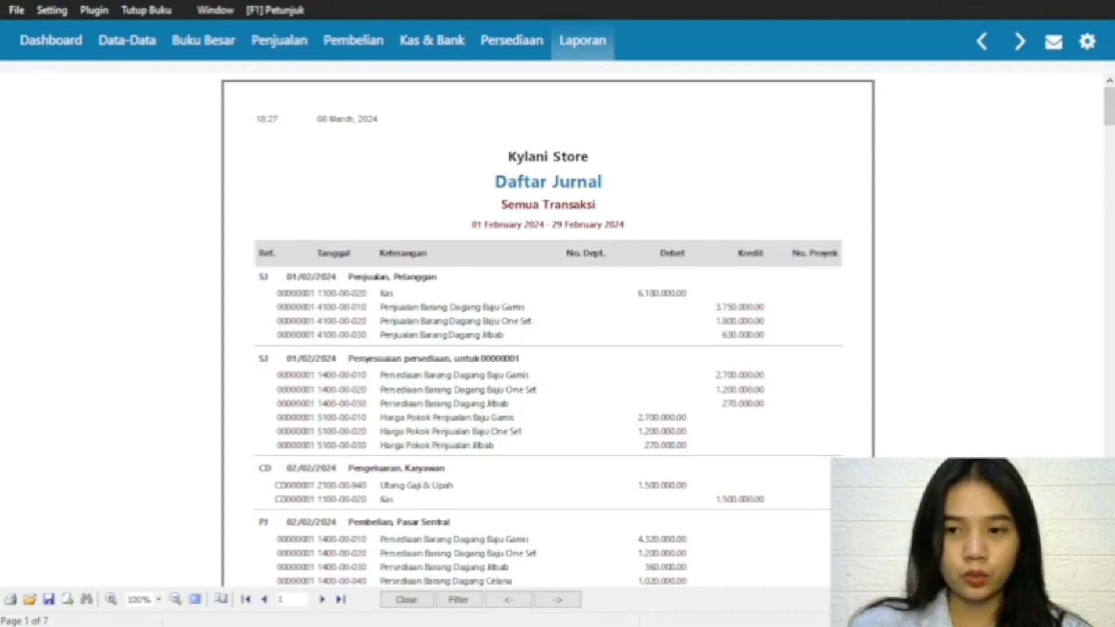
Step: Review the journal list through its last page, return to the beginning, and close the report
left_click_drag(1108, 119, 1107, 523)
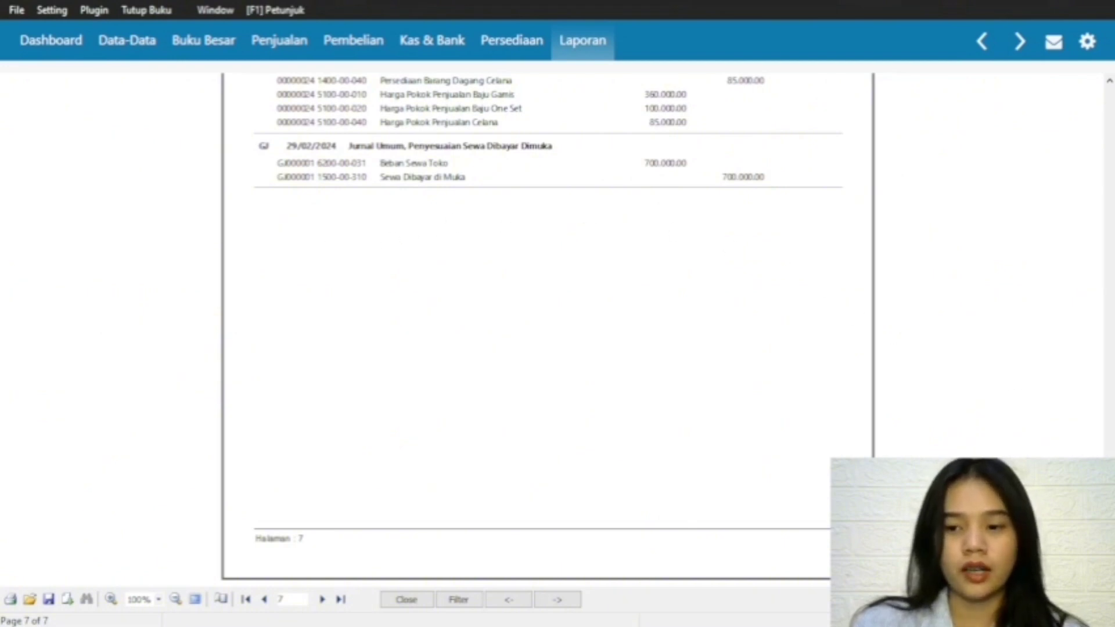
left_click_drag(1108, 549, 1105, 75)
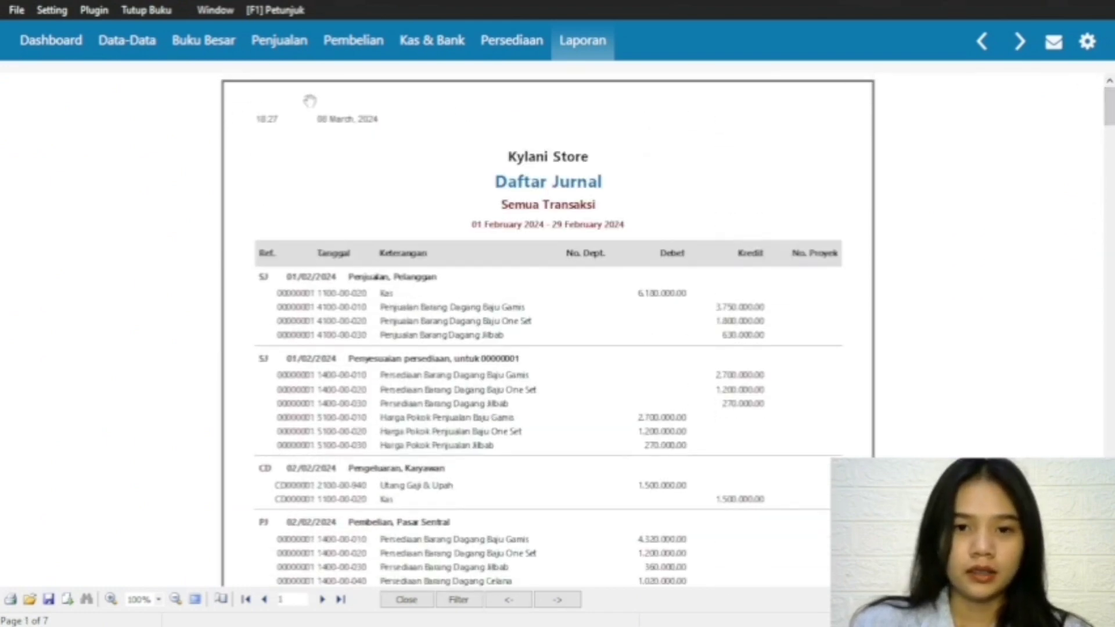
left_click(388, 599)
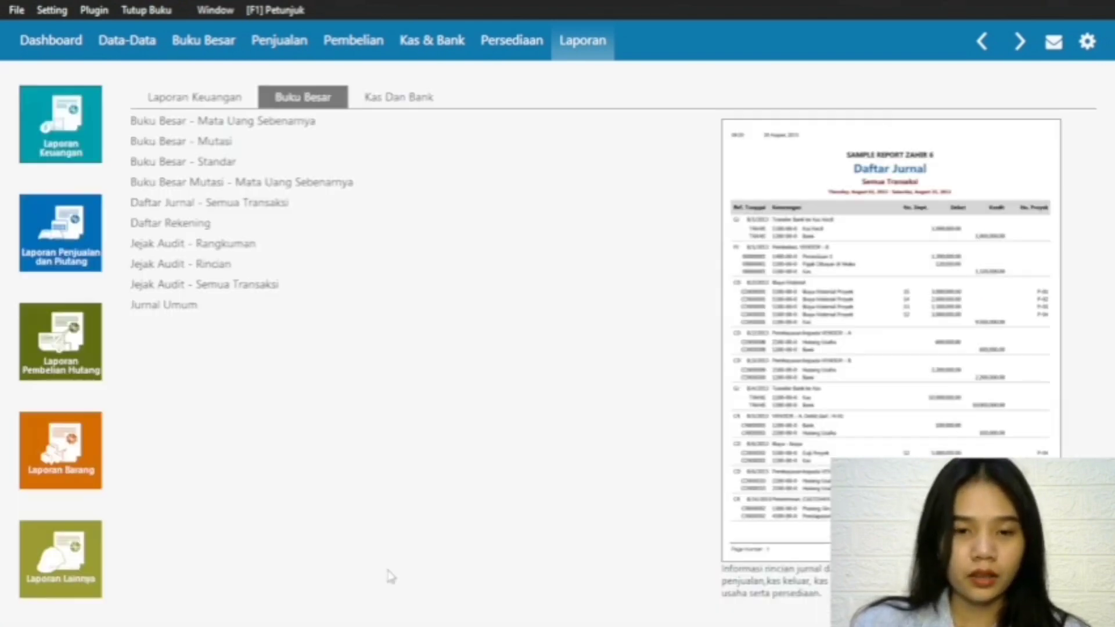